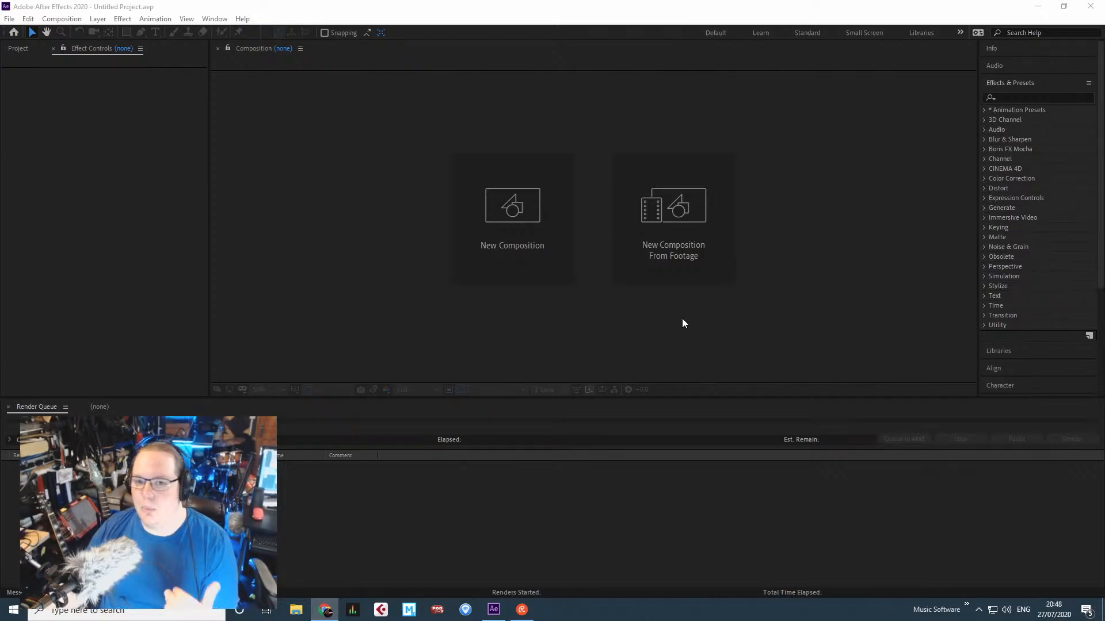
left_click_drag(406, 7, 405, 23)
double_click(406, 21)
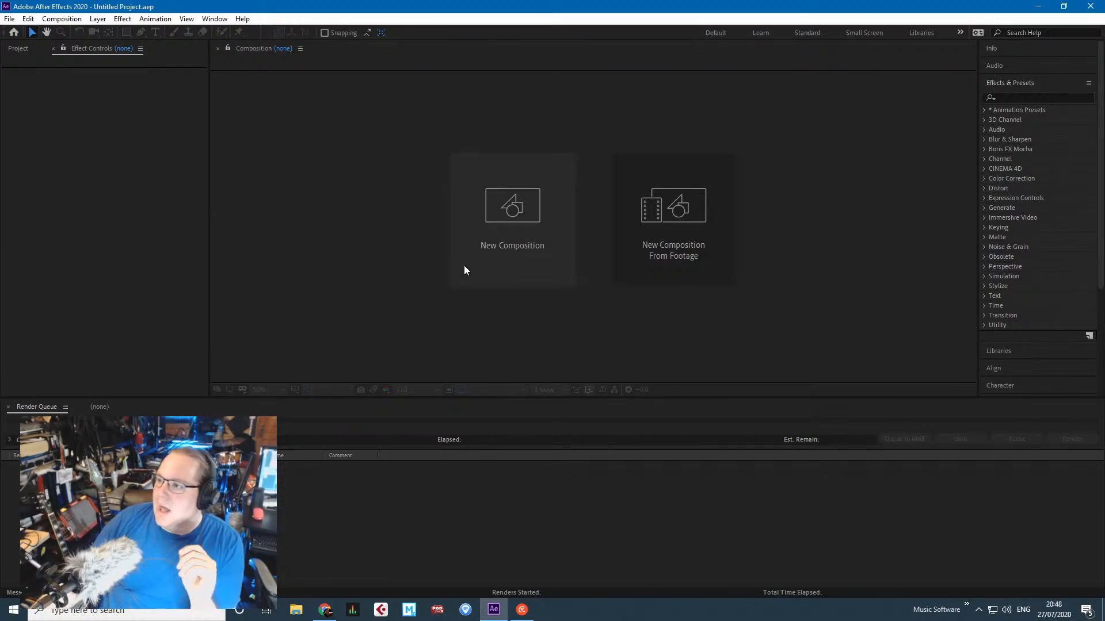
left_click(384, 340)
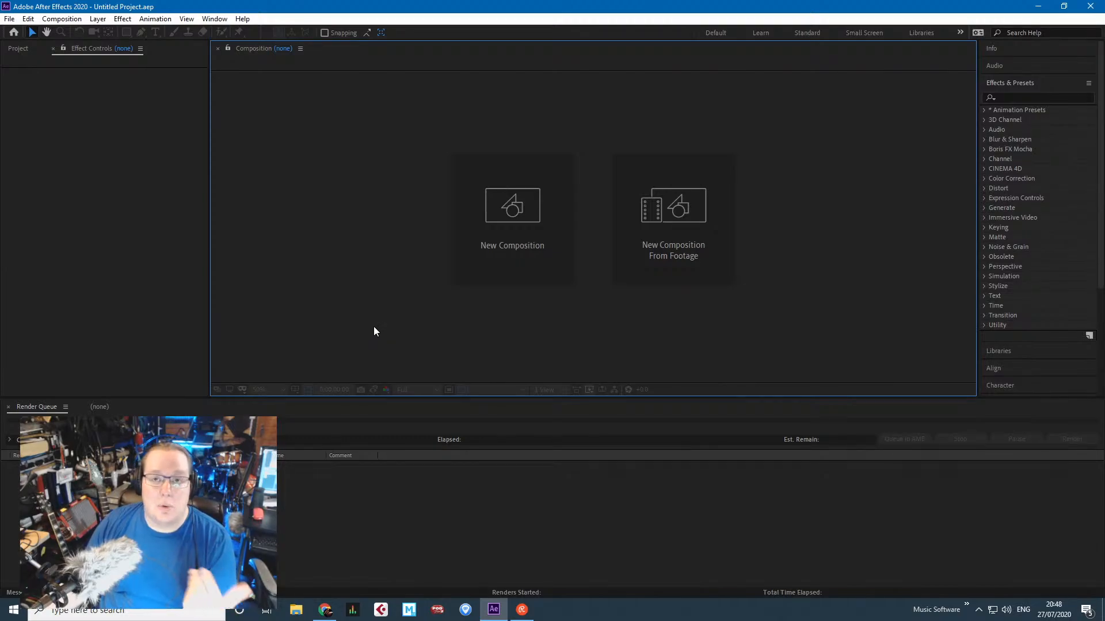
left_click(128, 154)
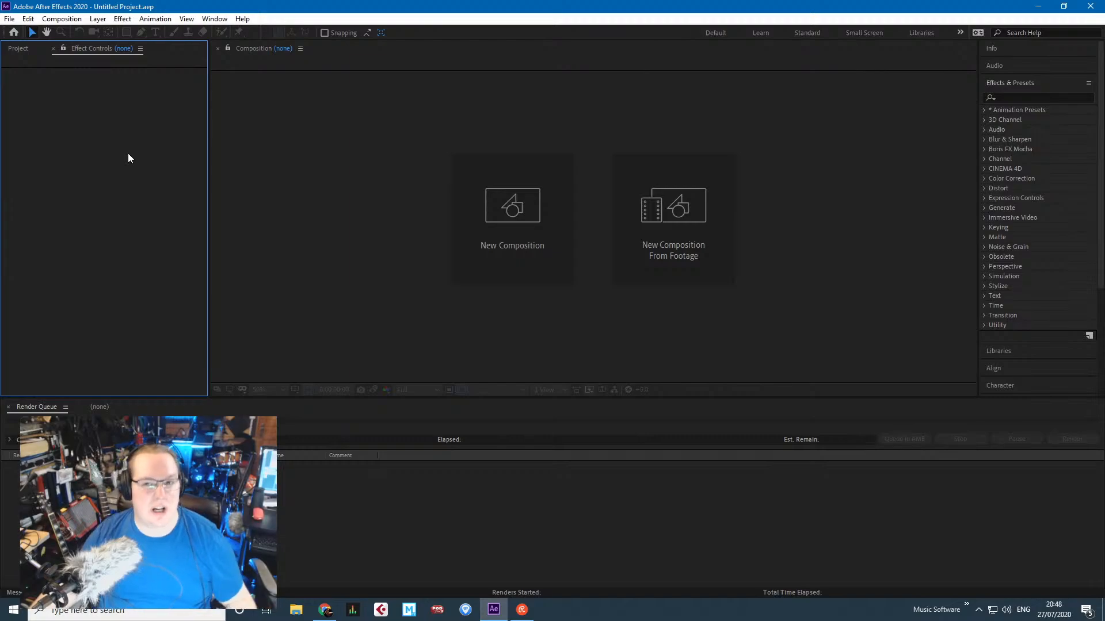
left_click(247, 176)
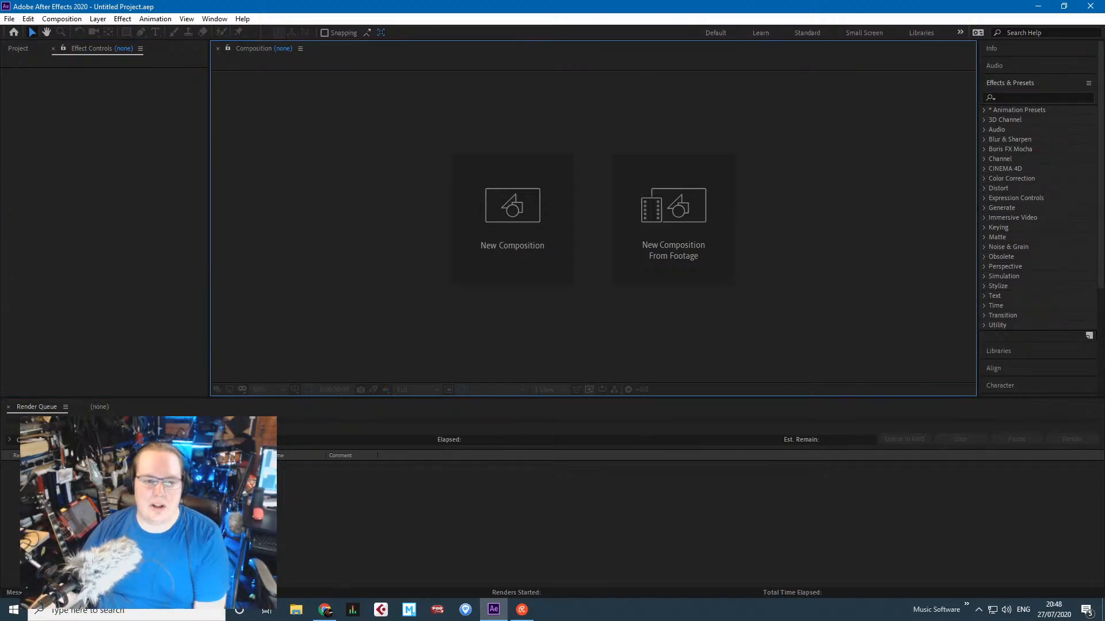
left_click(242, 396)
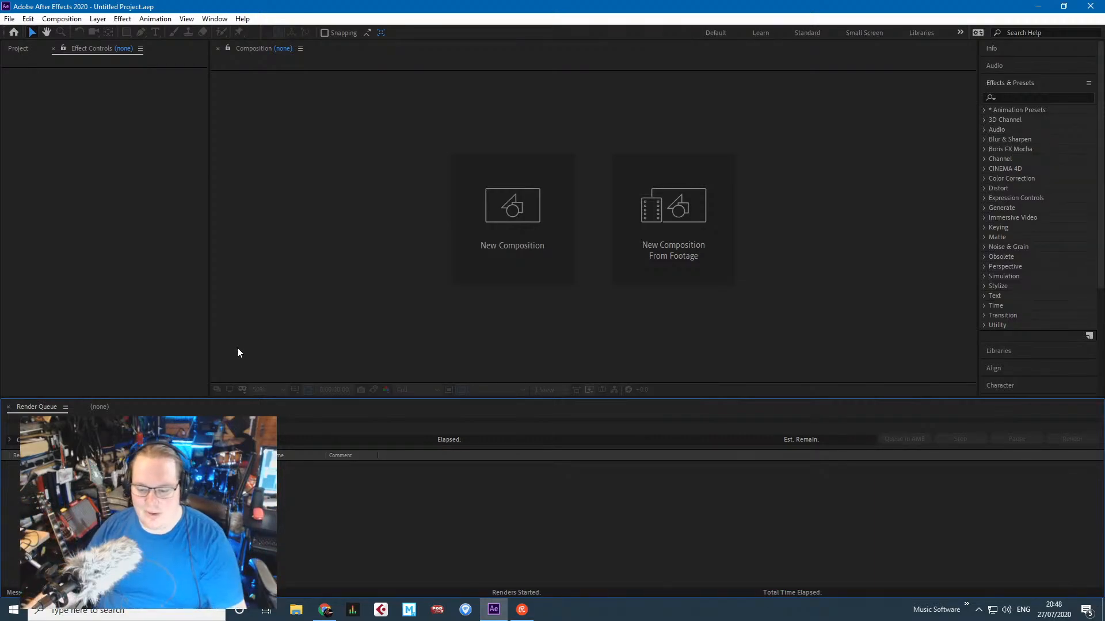
left_click(131, 284)
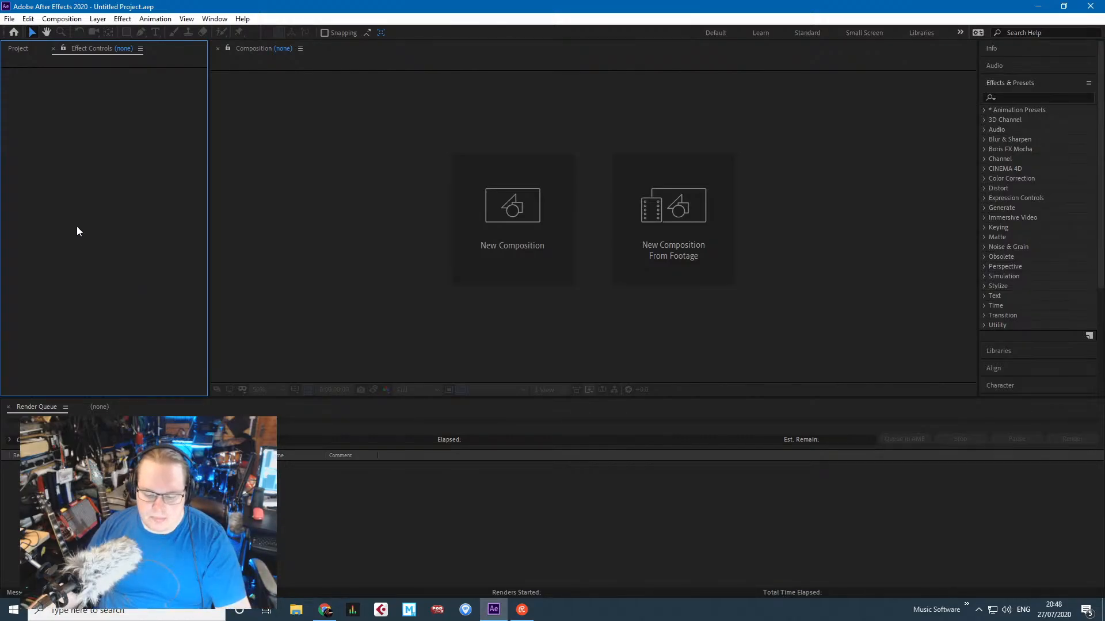
Start saving the project under a new name and go to the folder M:\Music Projects\Lofi, Instrumental, HipHop EP\_Ray Of Light Video.
left_click(9, 18)
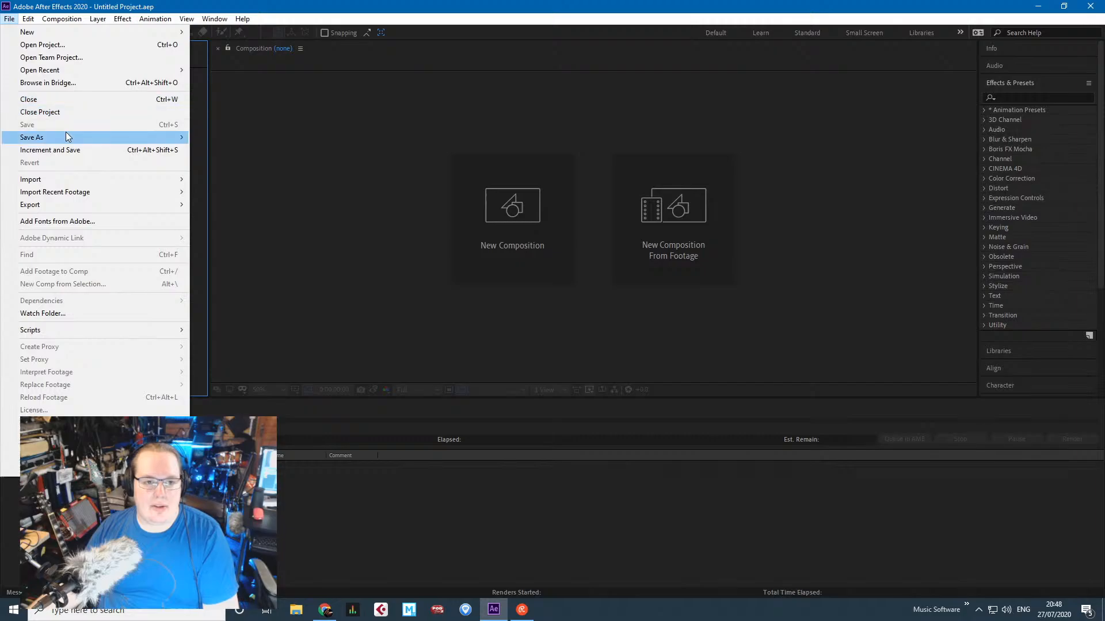
left_click(296, 610)
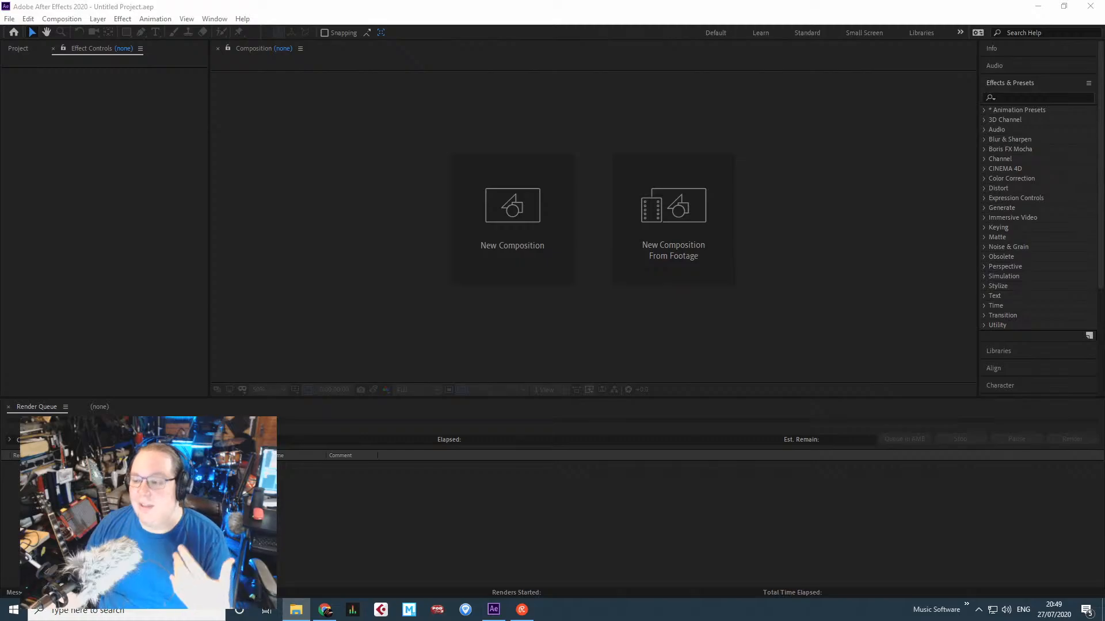
left_click(9, 19)
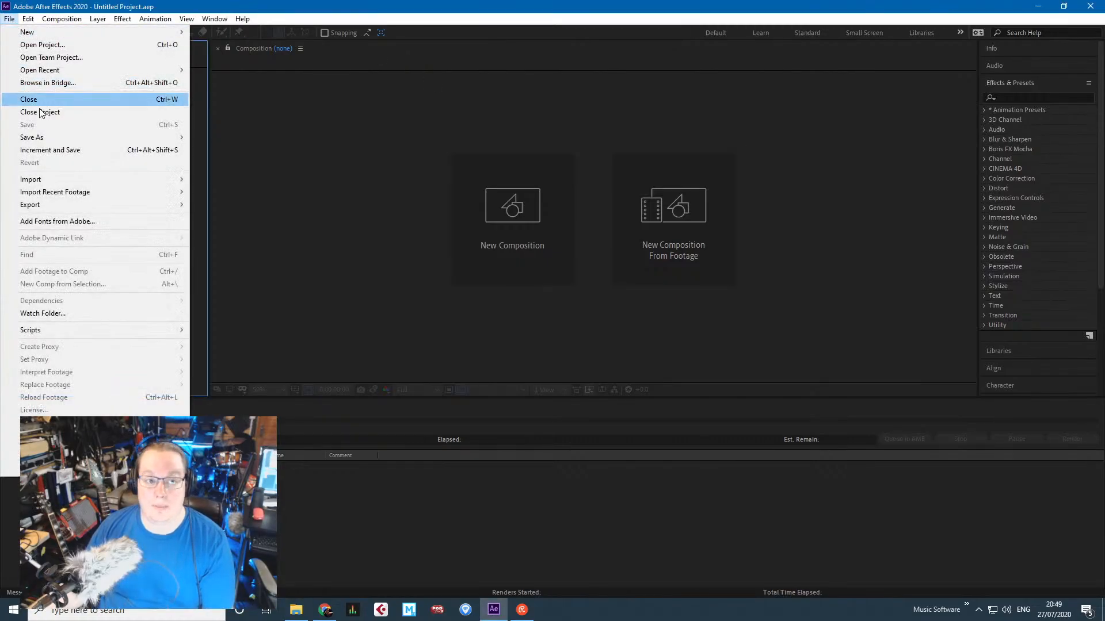
mouse_move(67, 137)
left_click(221, 137)
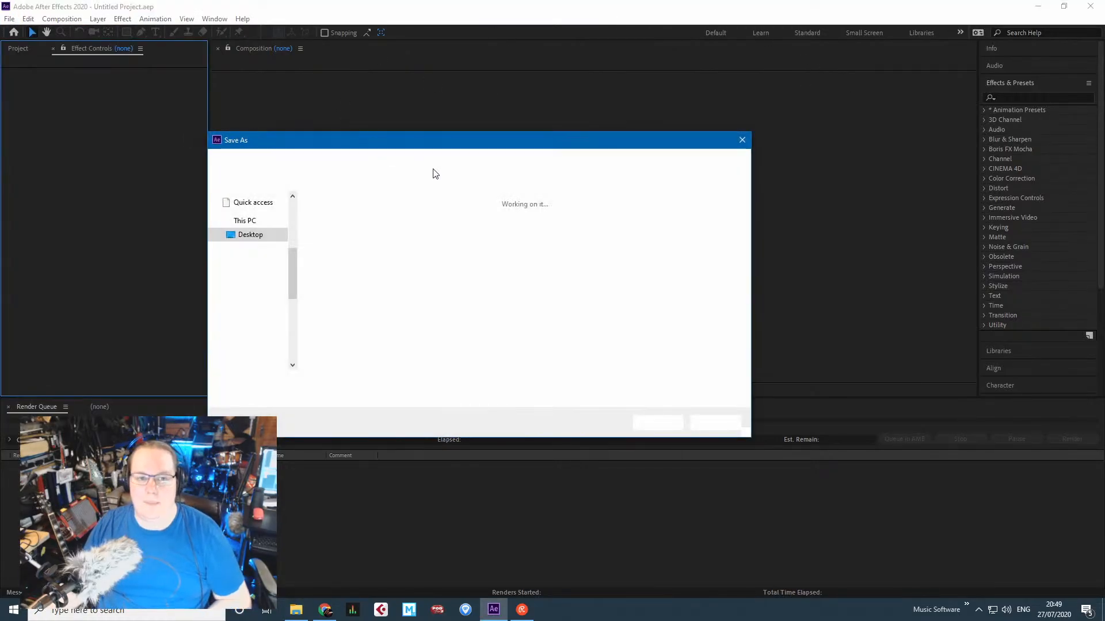
key("alt+Tab")
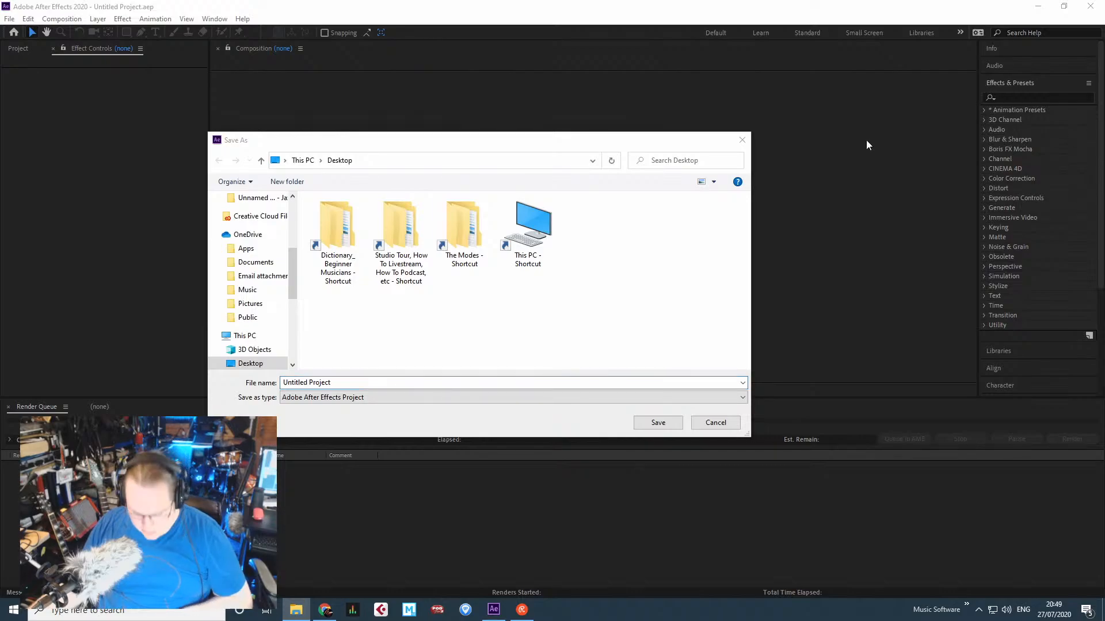
left_click(407, 165)
type("D:\\Music Projects\\Lofi, Instrumental, HipHop EP\\_Ray Of Light Video")
key("Return")
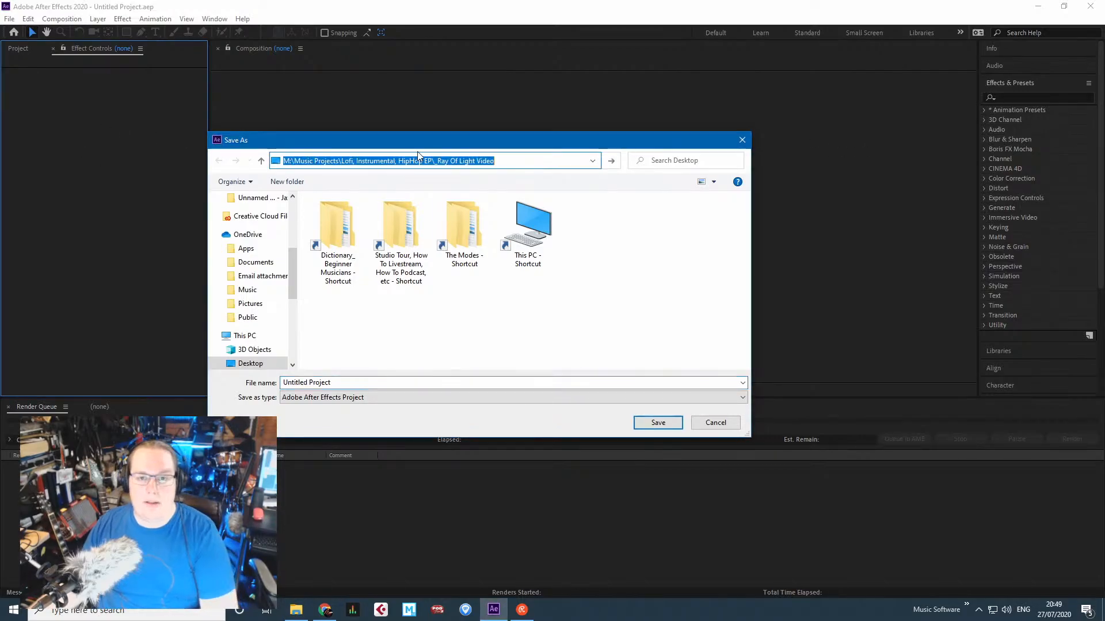
Name the project file "Ray of Light" and save it as an Adobe After Effects Project.
left_click_drag(519, 383, 120, 346)
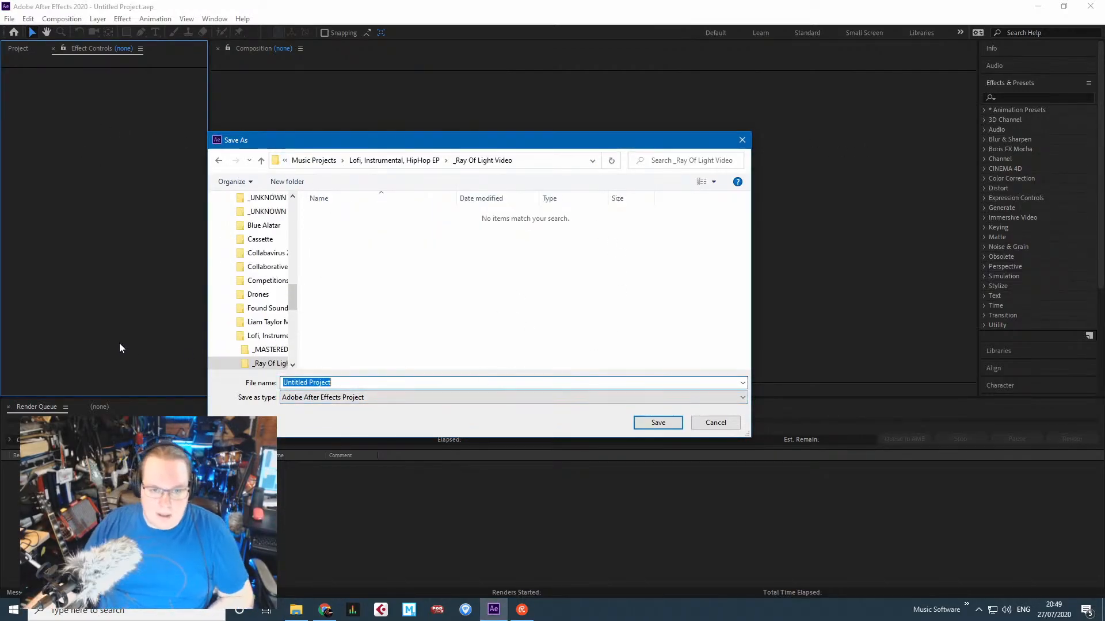
type("Animated")
key("BackSpace")
key("BackSpace")
key("BackSpace")
key("BackSpace")
key("BackSpace")
key("BackSpace")
key("BackSpace")
key("BackSpace")
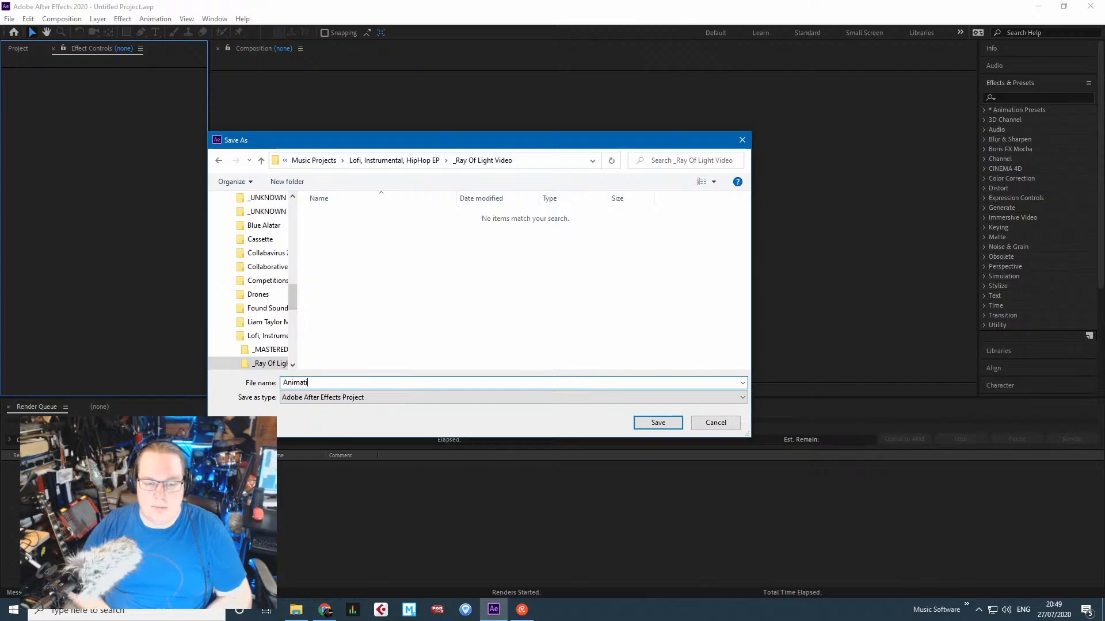
type("Ray of Light")
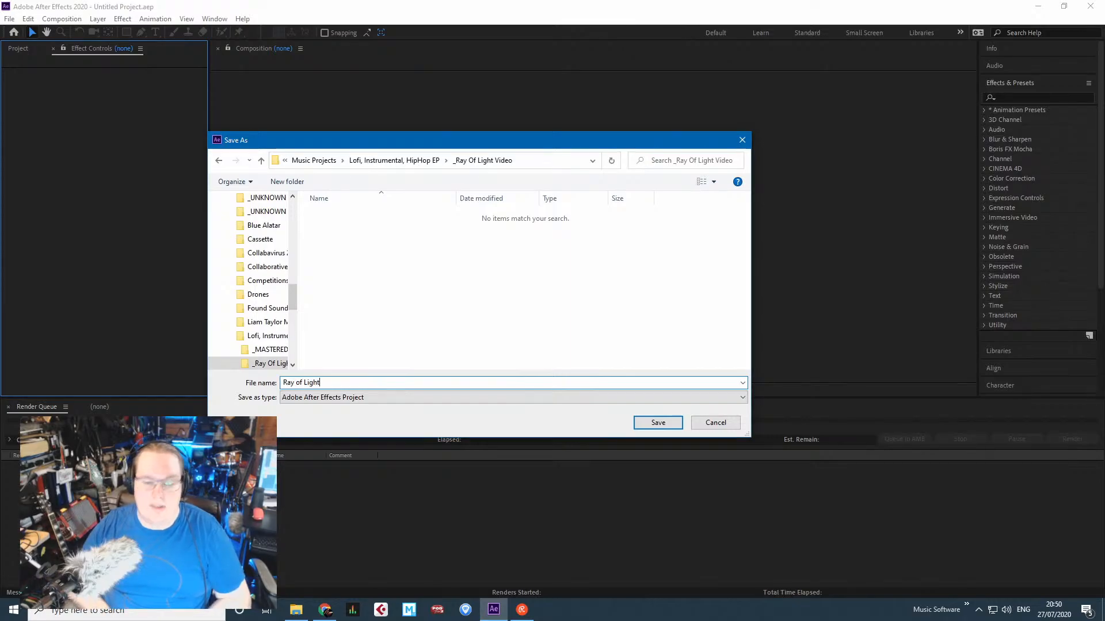
key("Return")
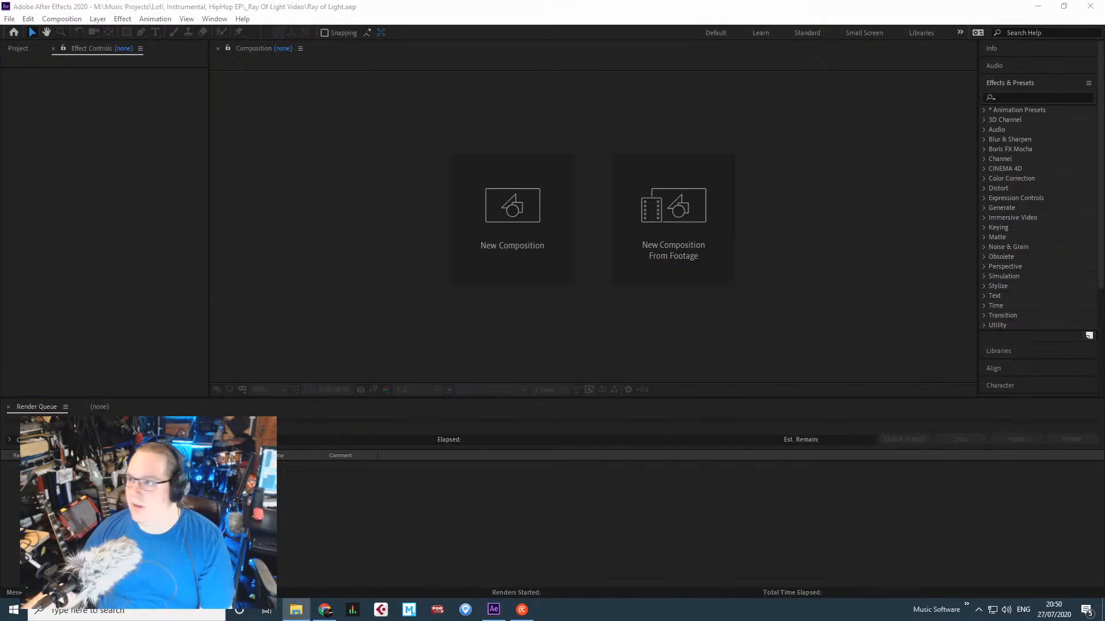
Show the project's item list and import the audio file Ray of Light.wav from the file browser into it.
left_click(440, 293)
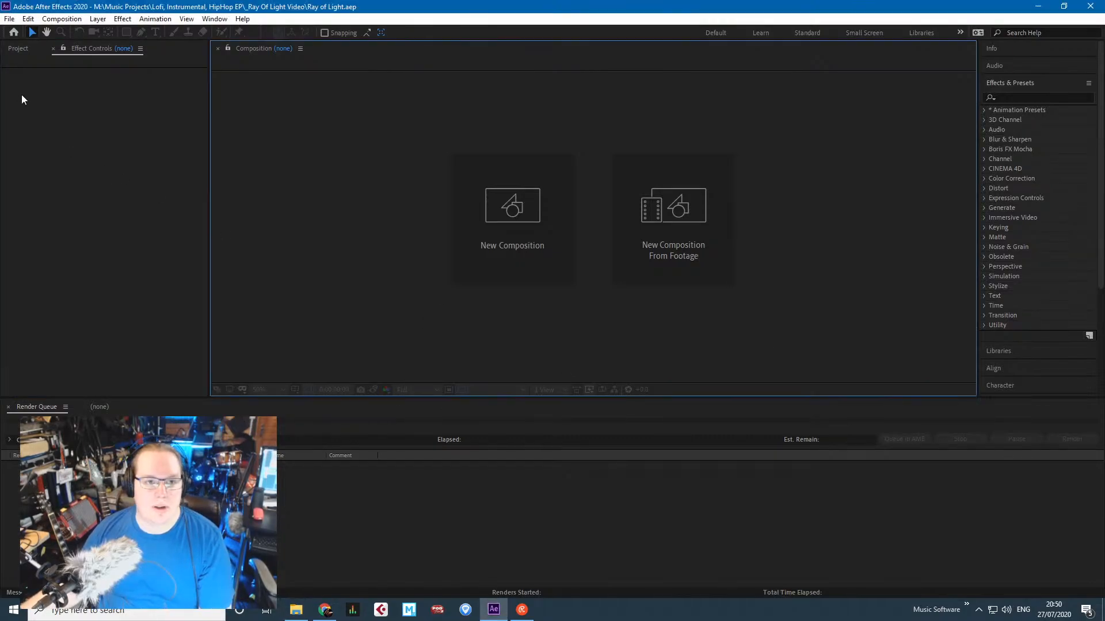
left_click(50, 165)
left_click(19, 49)
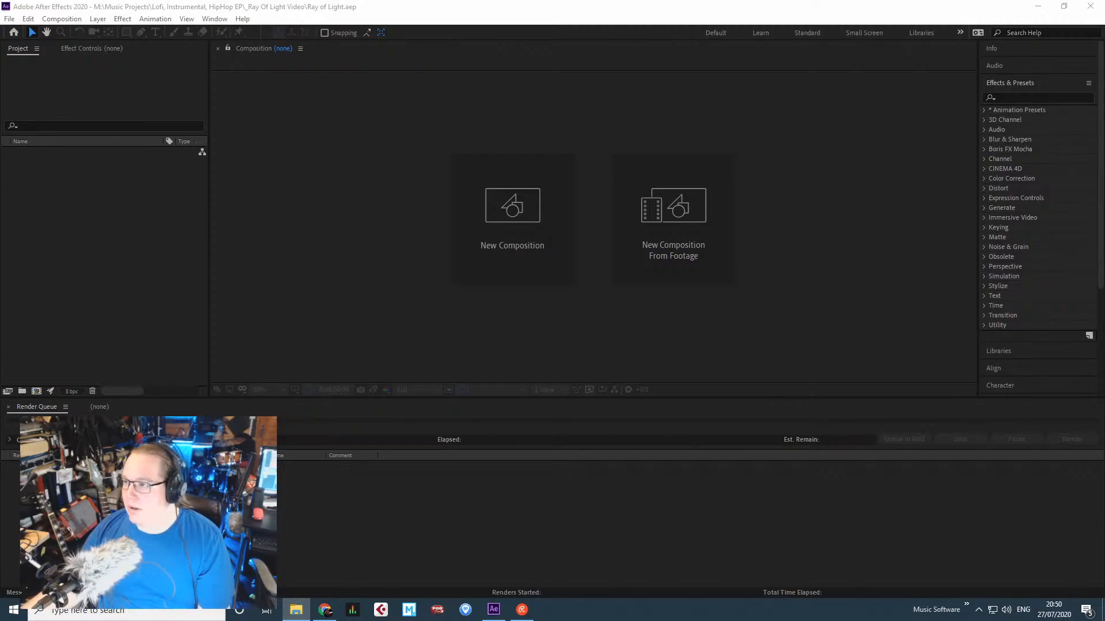
left_click_drag(778, 422, 58, 210)
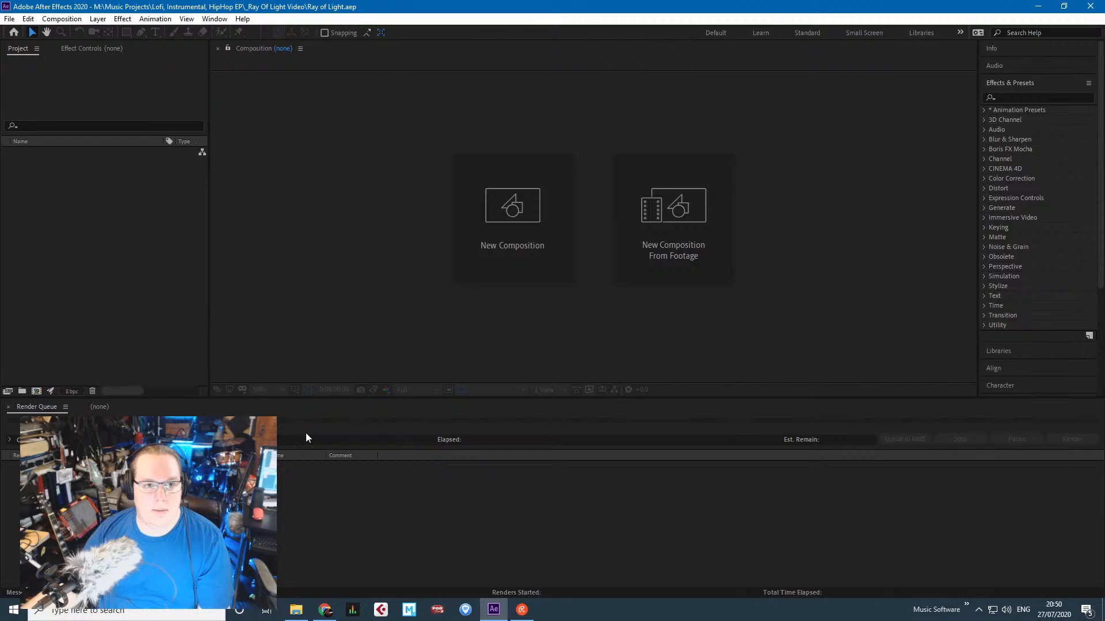
left_click(115, 258)
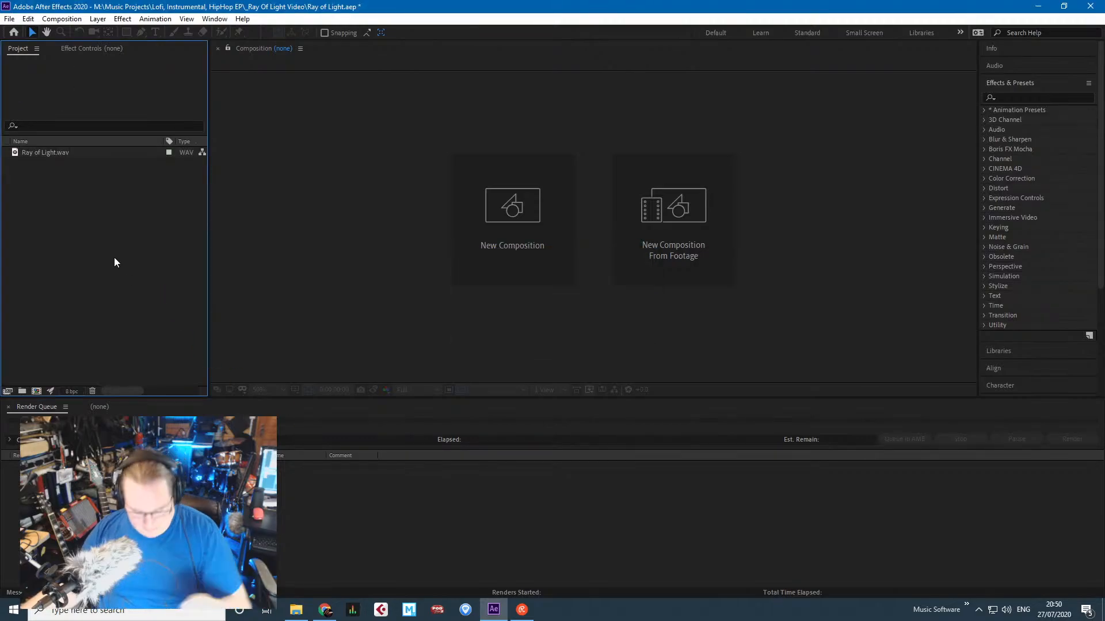
Create a new composition from the imported Ray of Light.wav audio file.
left_click(37, 147)
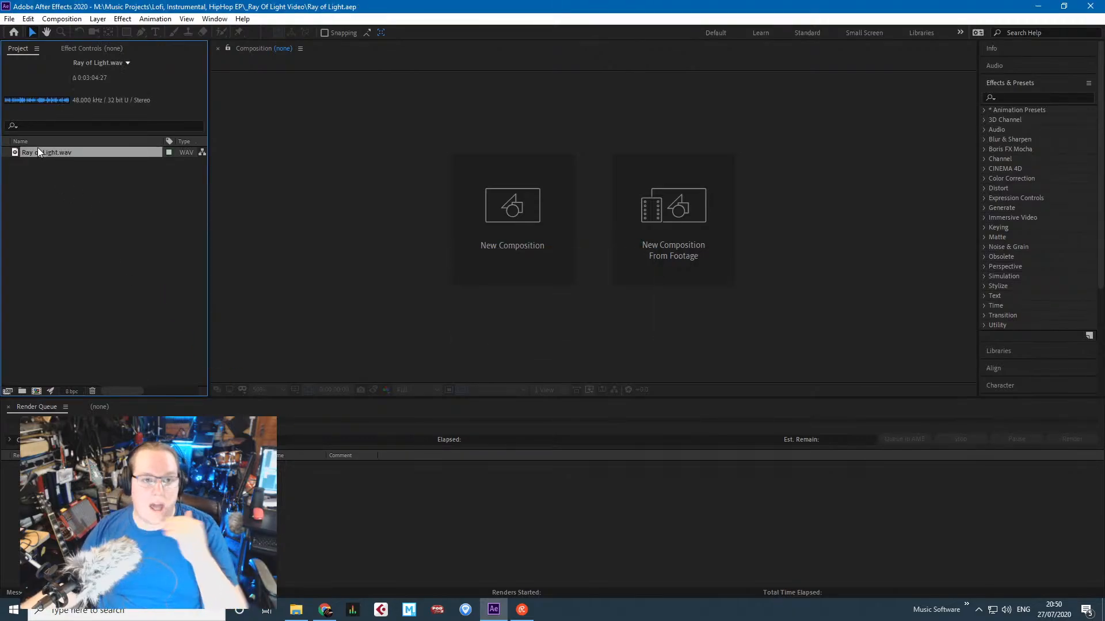
right_click(59, 154)
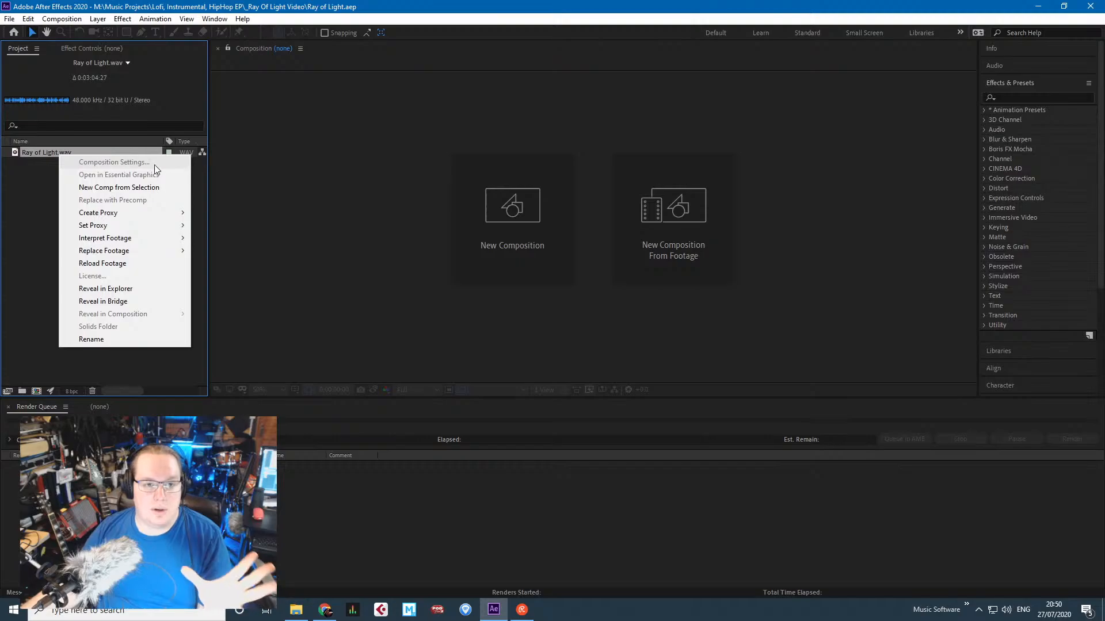
left_click(154, 187)
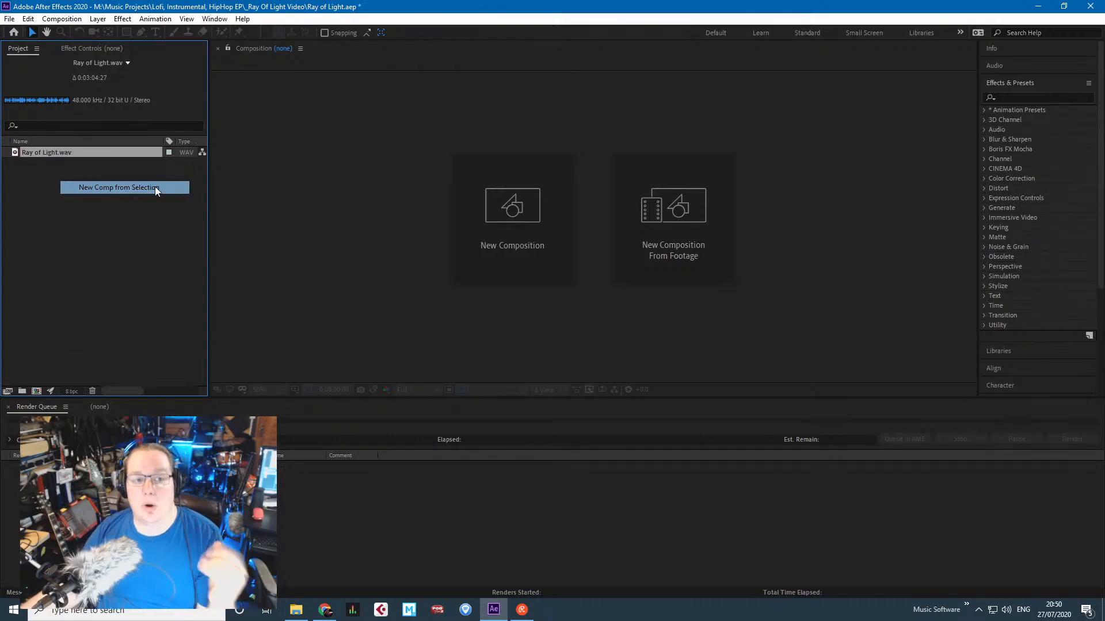
scroll(644, 248, "down", 2)
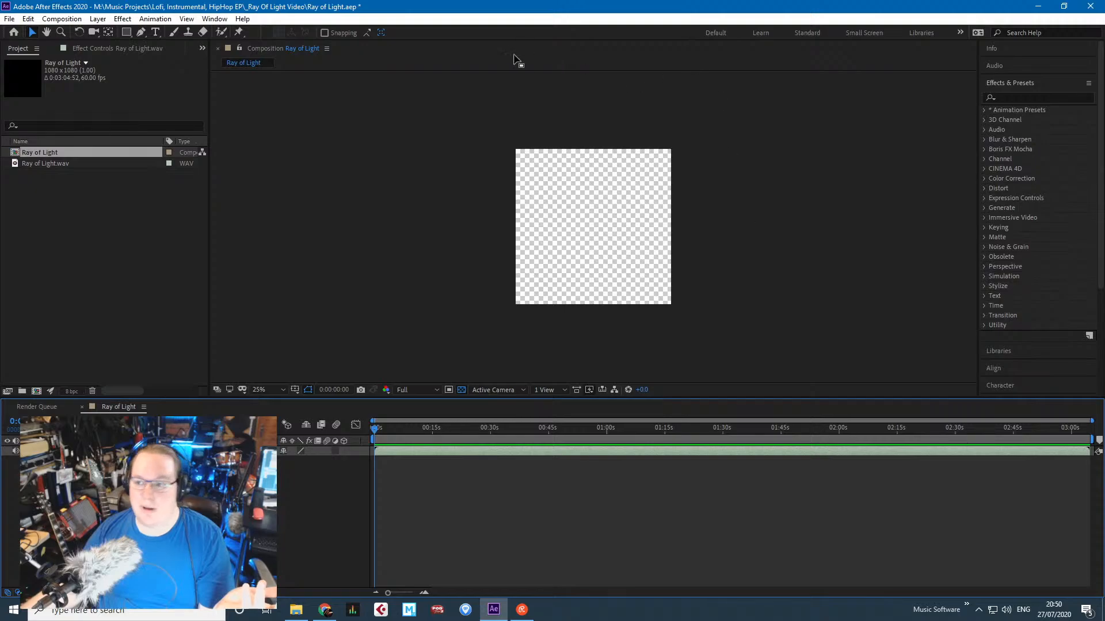
left_click(172, 506)
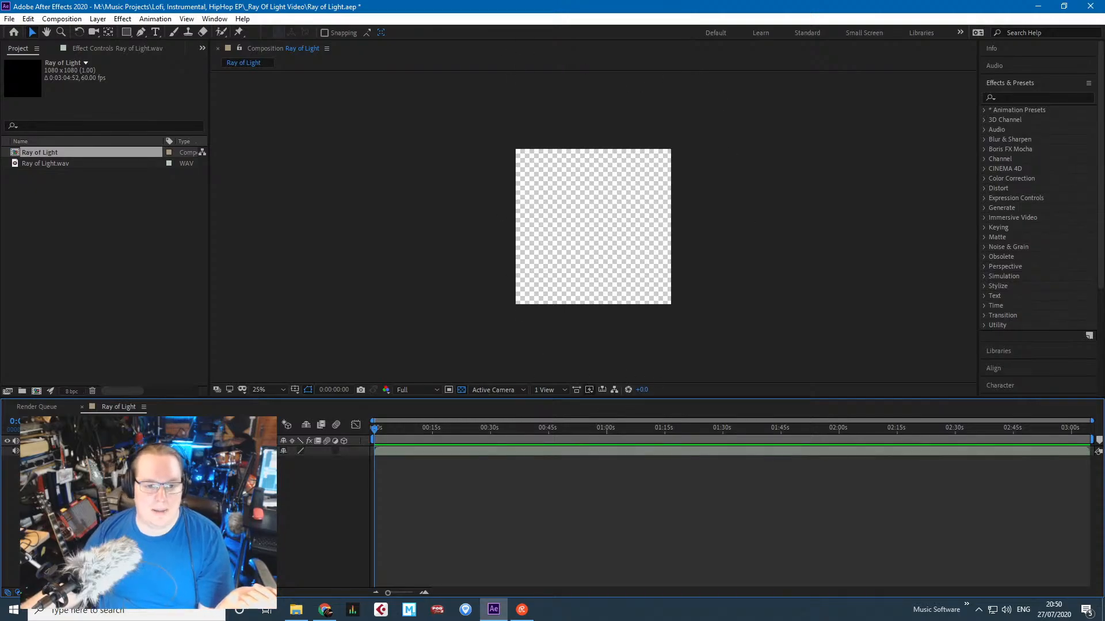
Set the Ray of Light composition's width to 1920 px in its composition settings.
right_click(40, 152)
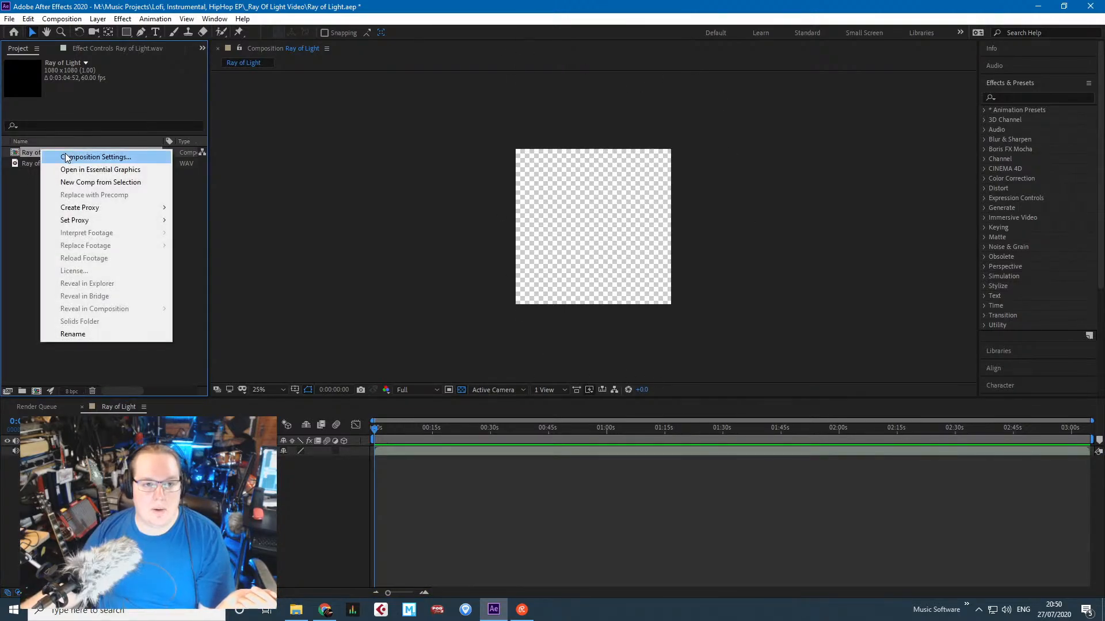
left_click(59, 153)
left_click(464, 231)
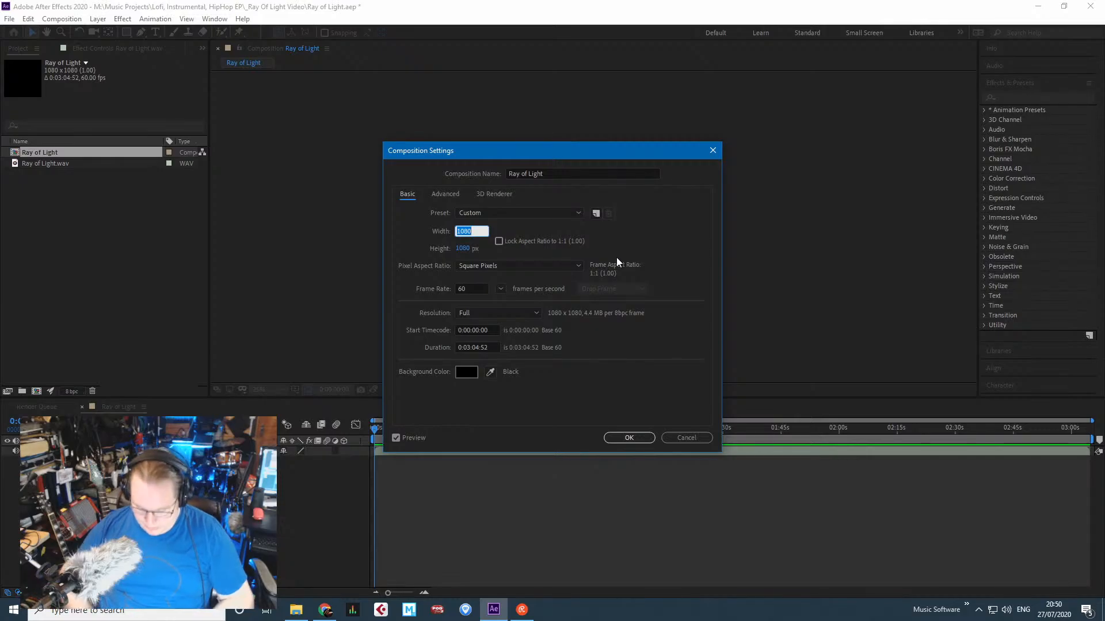
type("1920")
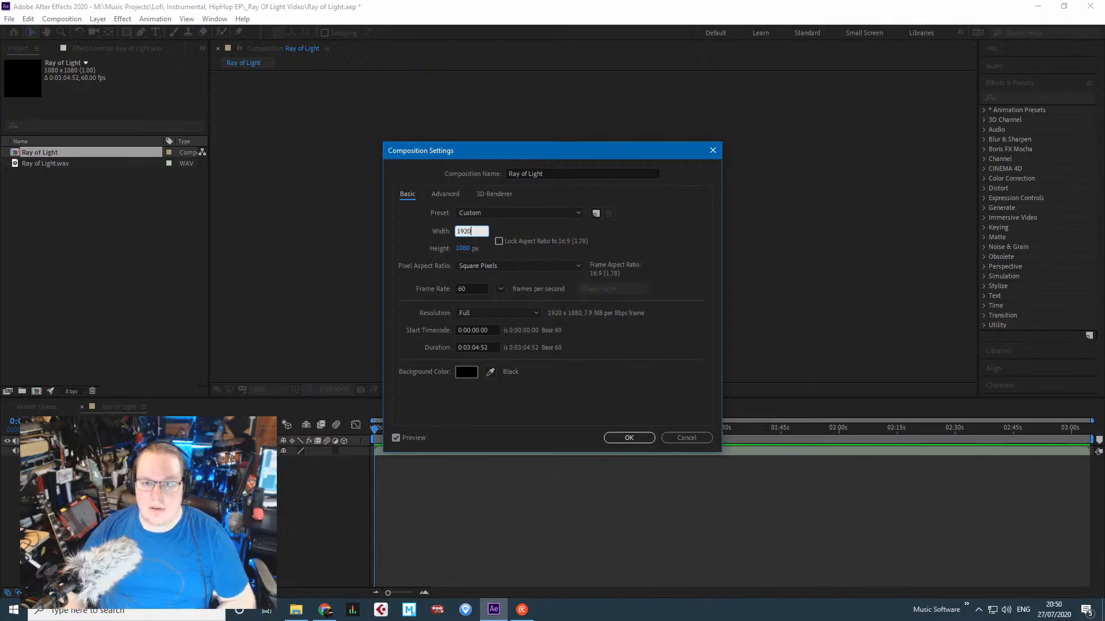
left_click(598, 405)
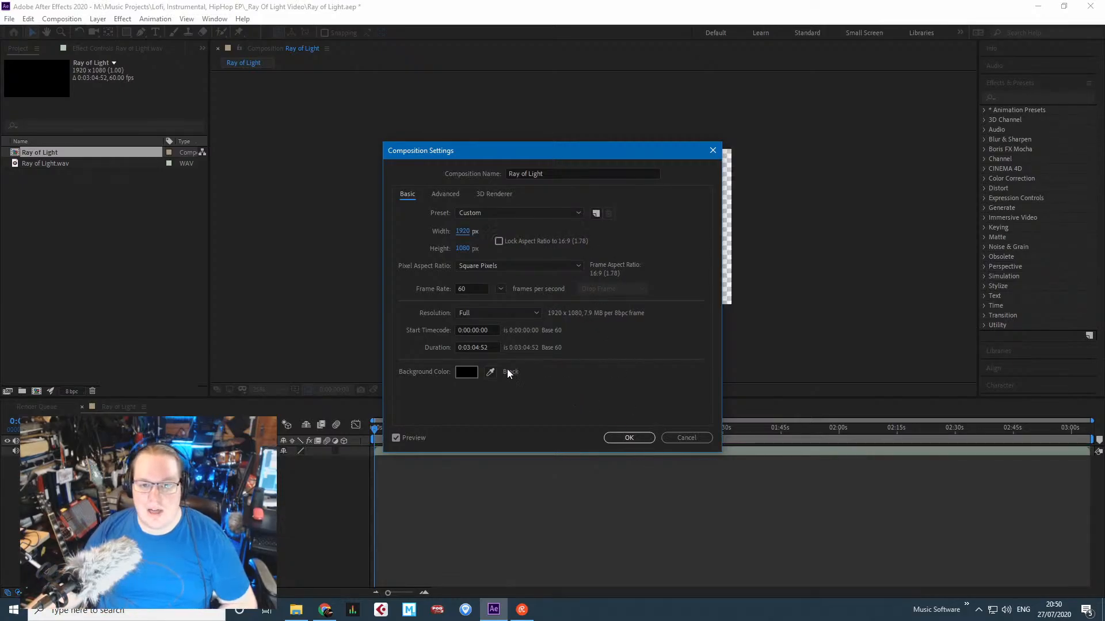
Set the composition's duration to 0:03:04:56 and apply the settings.
left_click(483, 348)
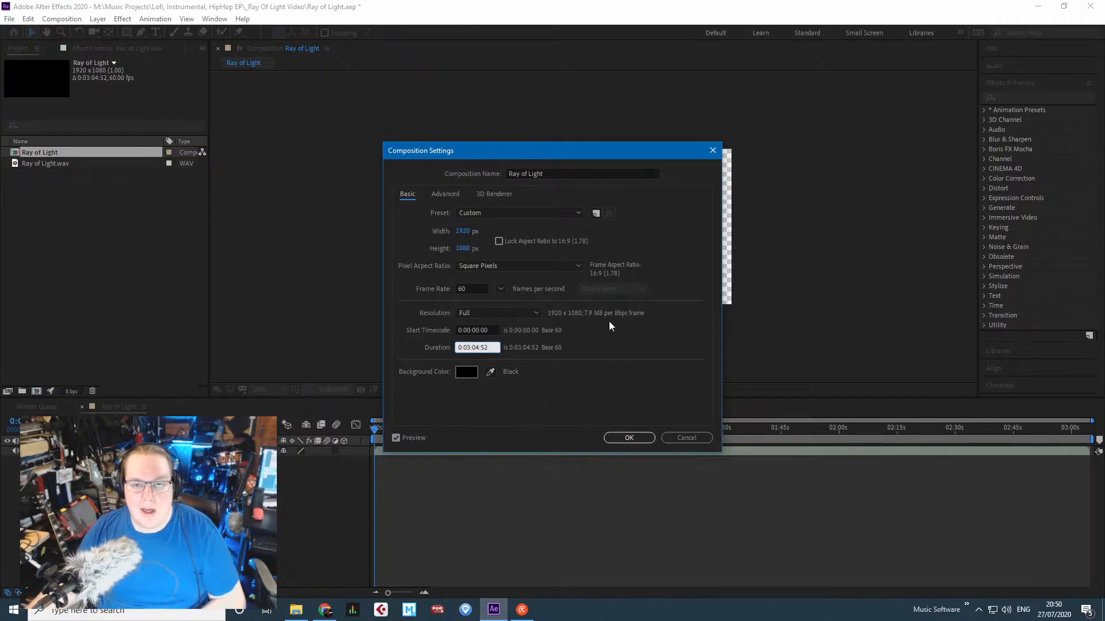
key("BackSpace")
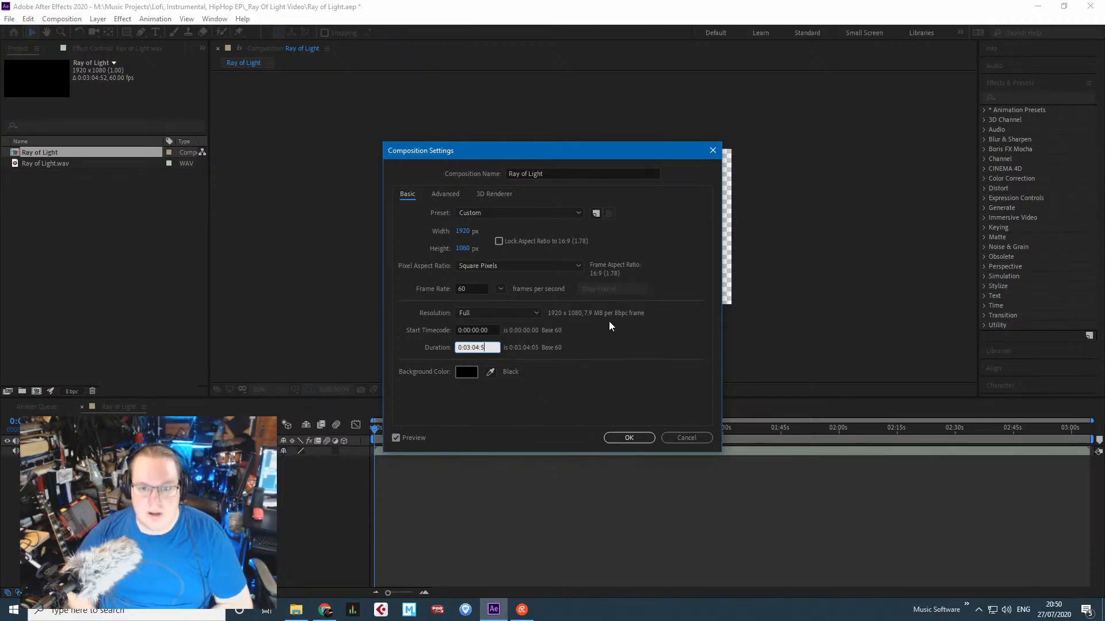
type("6")
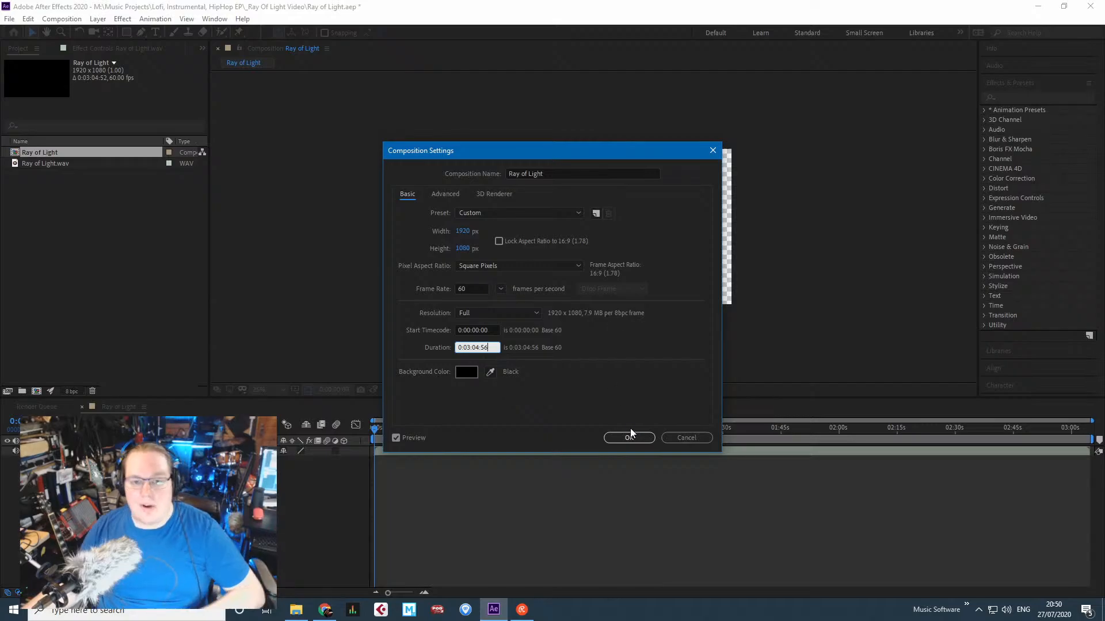
left_click(631, 431)
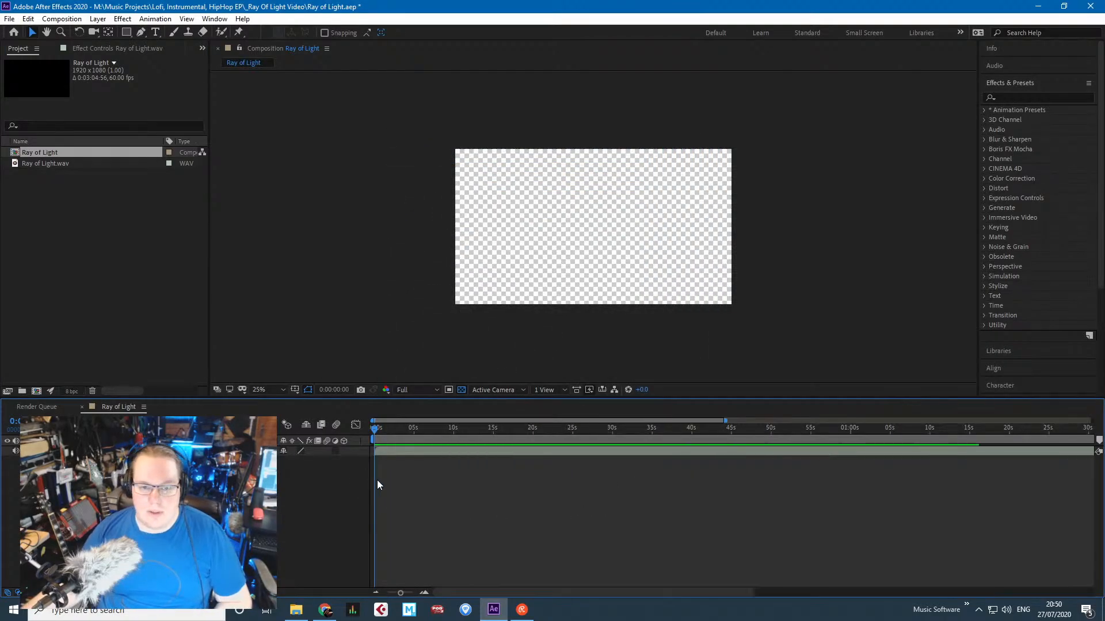
Examine where the Ray of Light.wav layer ends relative to the composition's end, and return the playhead to the start.
scroll(377, 481, "up", 2)
left_click_drag(464, 593, 1055, 582)
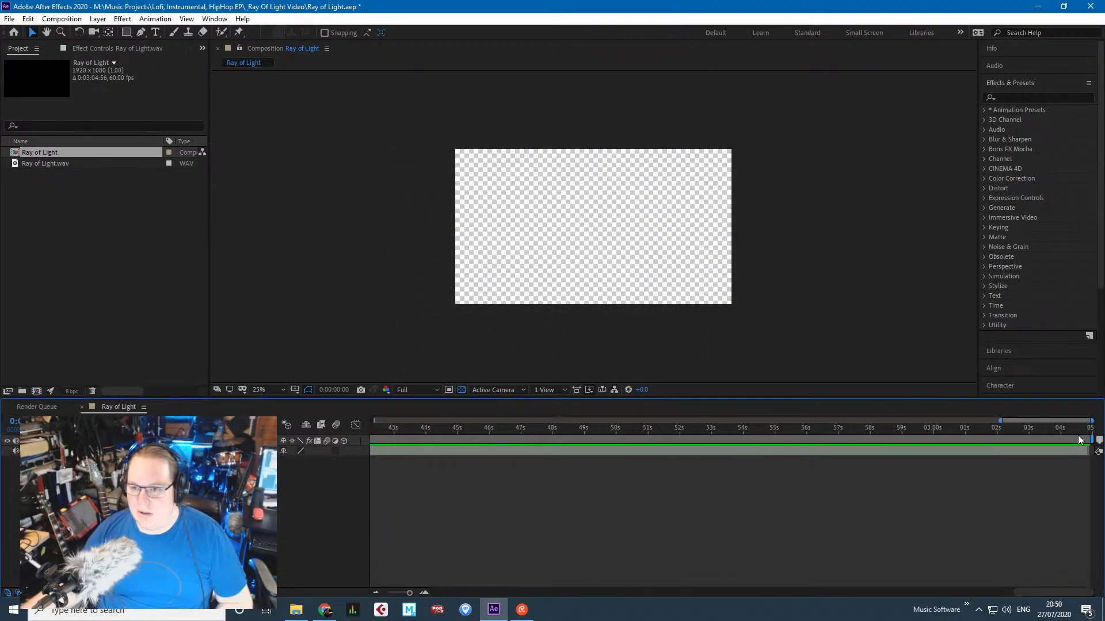
left_click_drag(1083, 429, 1098, 441)
scroll(1086, 498, "up", 6)
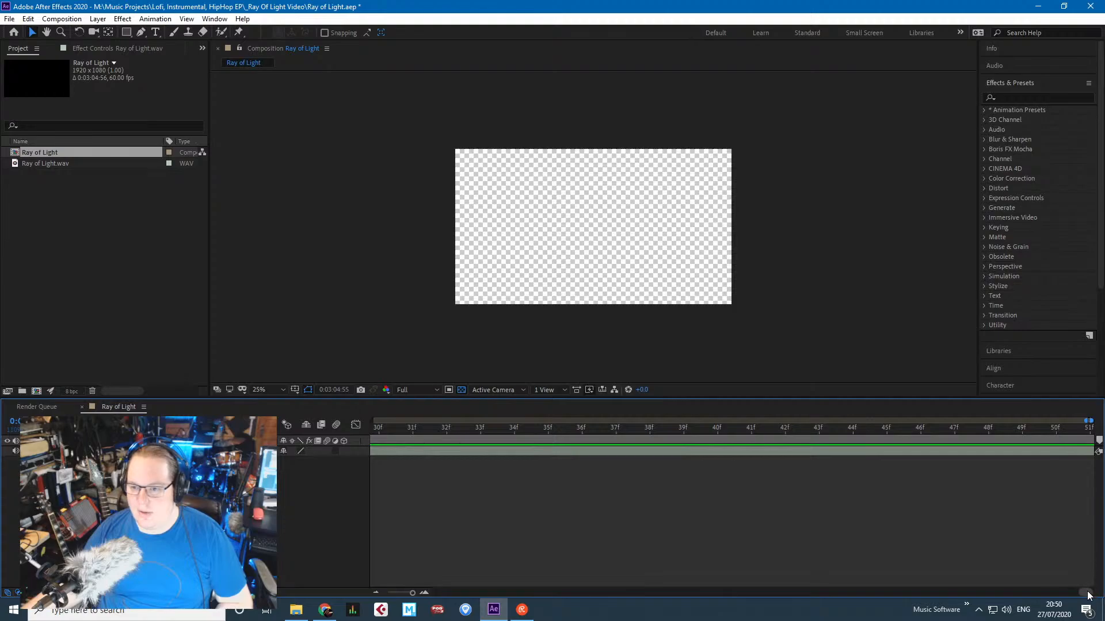
left_click_drag(1087, 592, 1096, 592)
left_click(971, 452)
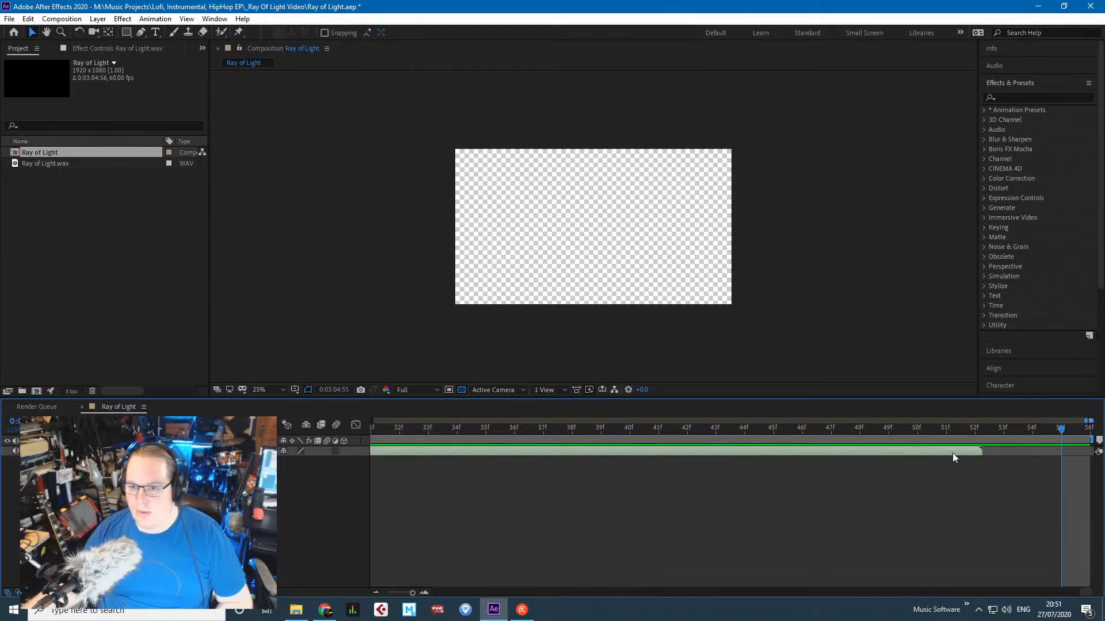
left_click_drag(1001, 452, 1027, 458)
key("ctrl+z")
scroll(923, 537, "down", 8)
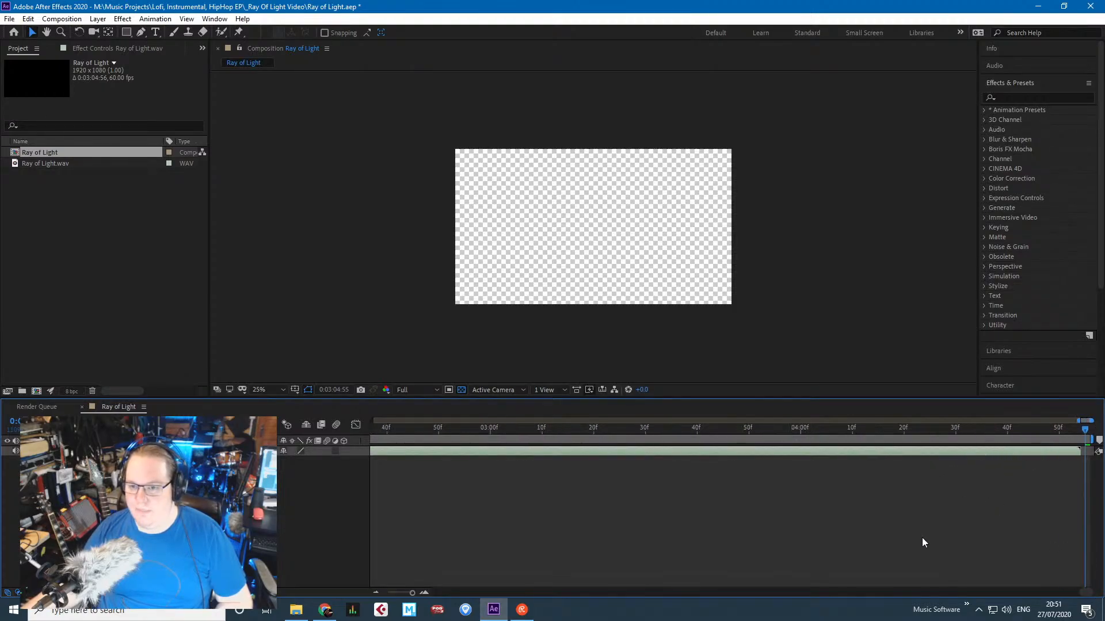
left_click_drag(381, 428, 367, 444)
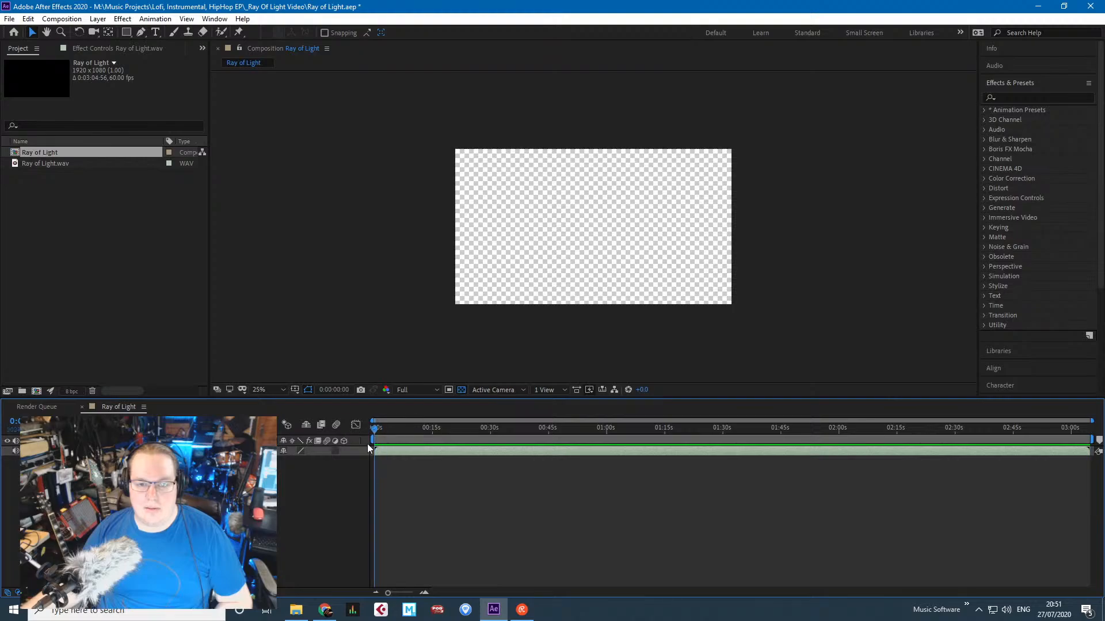
left_click(444, 416)
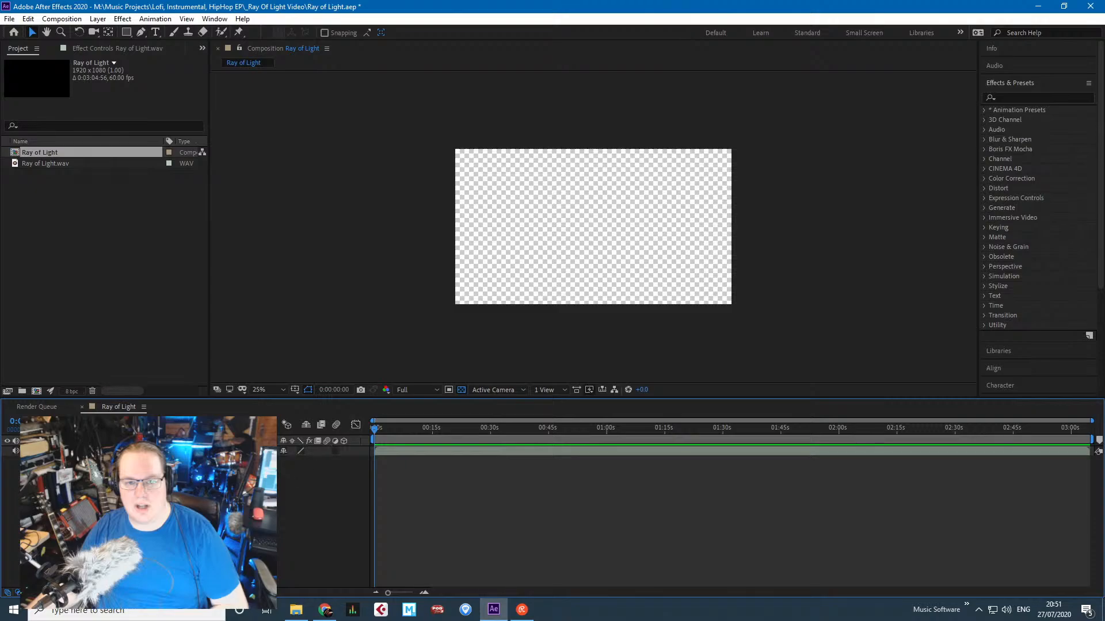
left_click(108, 263)
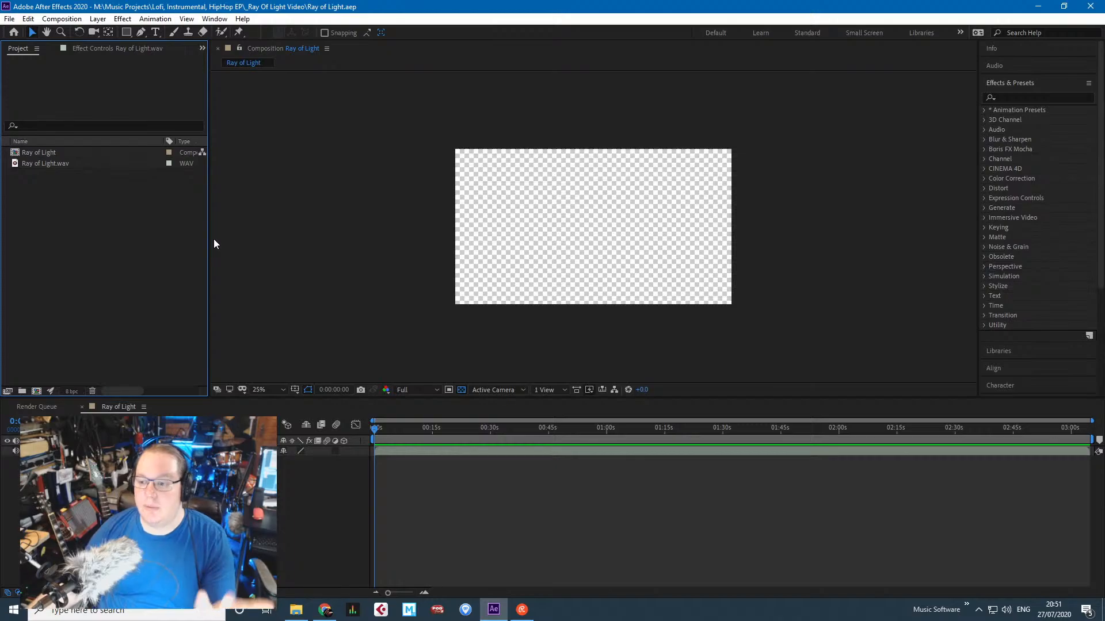
left_click(213, 244)
right_click(99, 289)
left_click(57, 320)
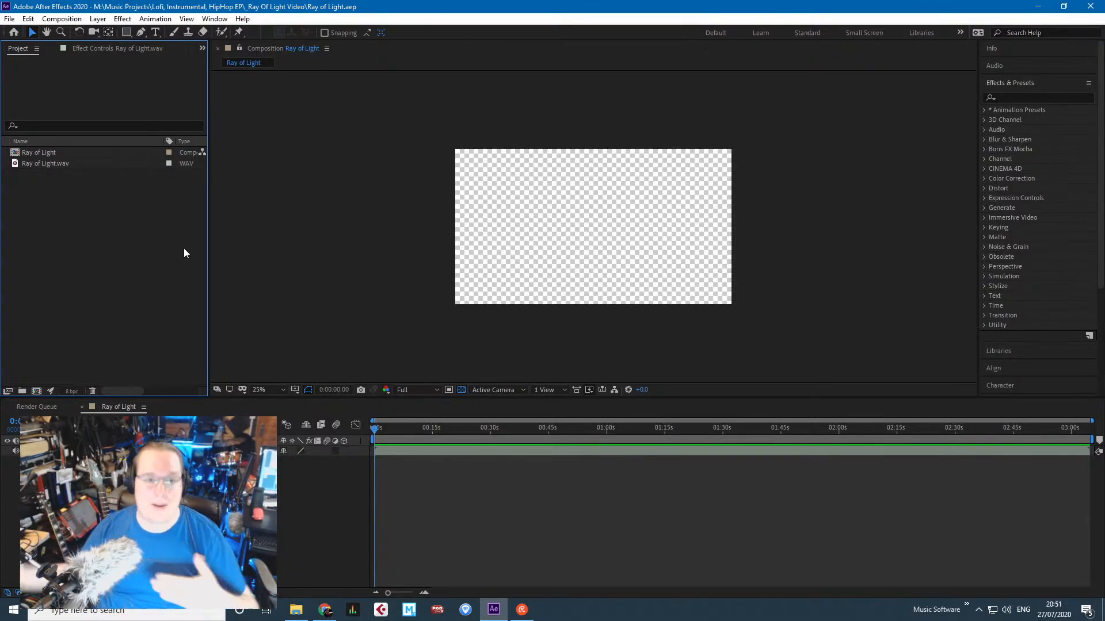
left_click(173, 510)
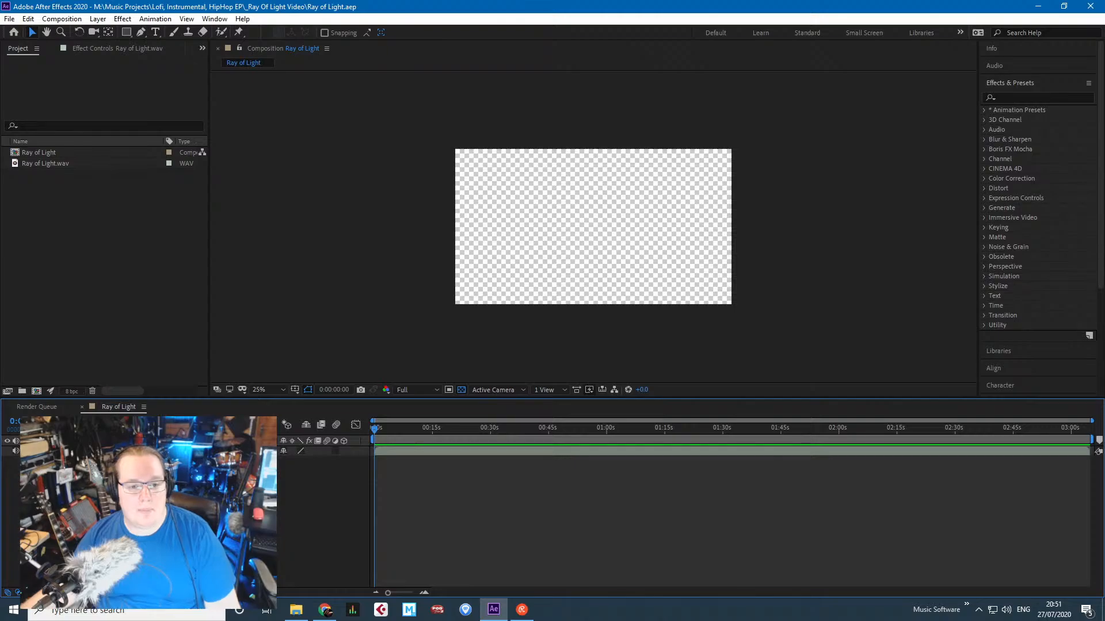
right_click(116, 492)
left_click(77, 280)
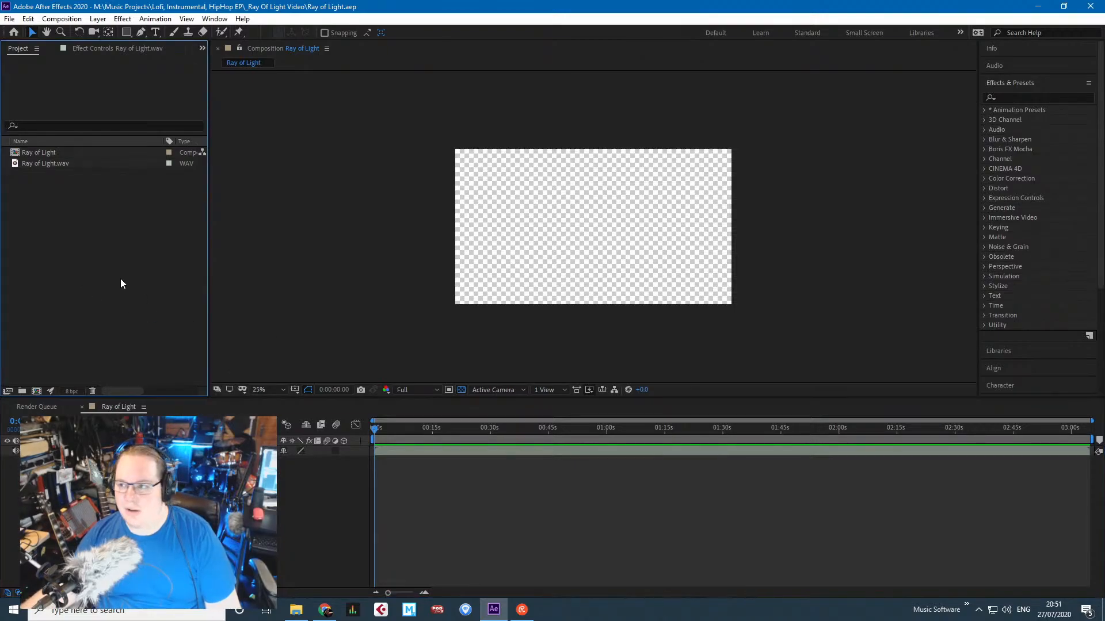
key("alt+Tab")
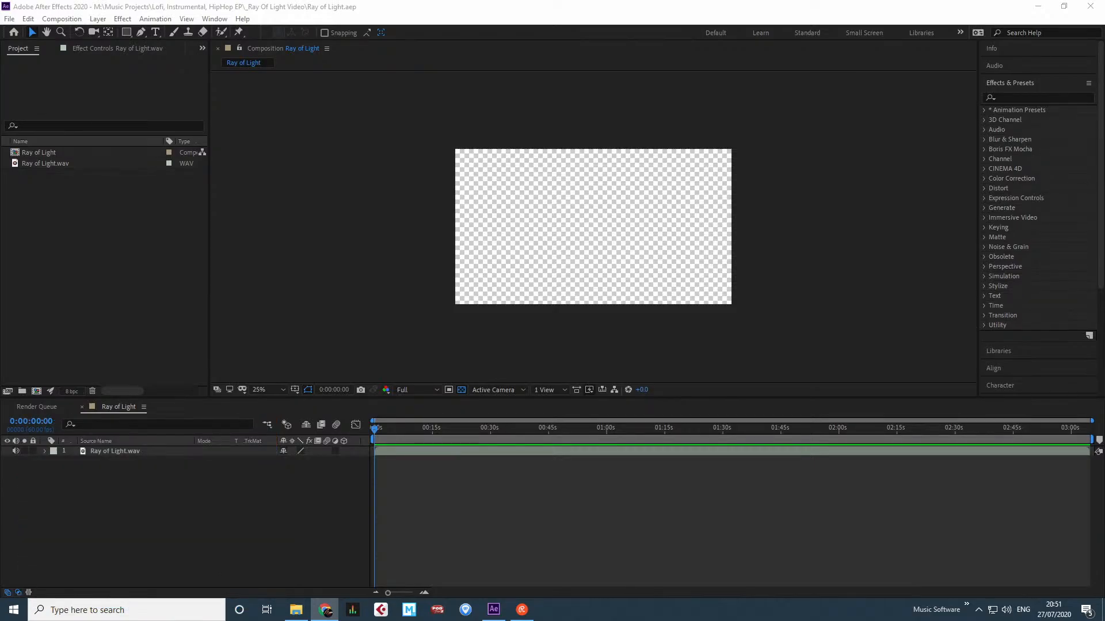
Add a black solid layer named BG to the Ray of Light composition.
right_click(161, 480)
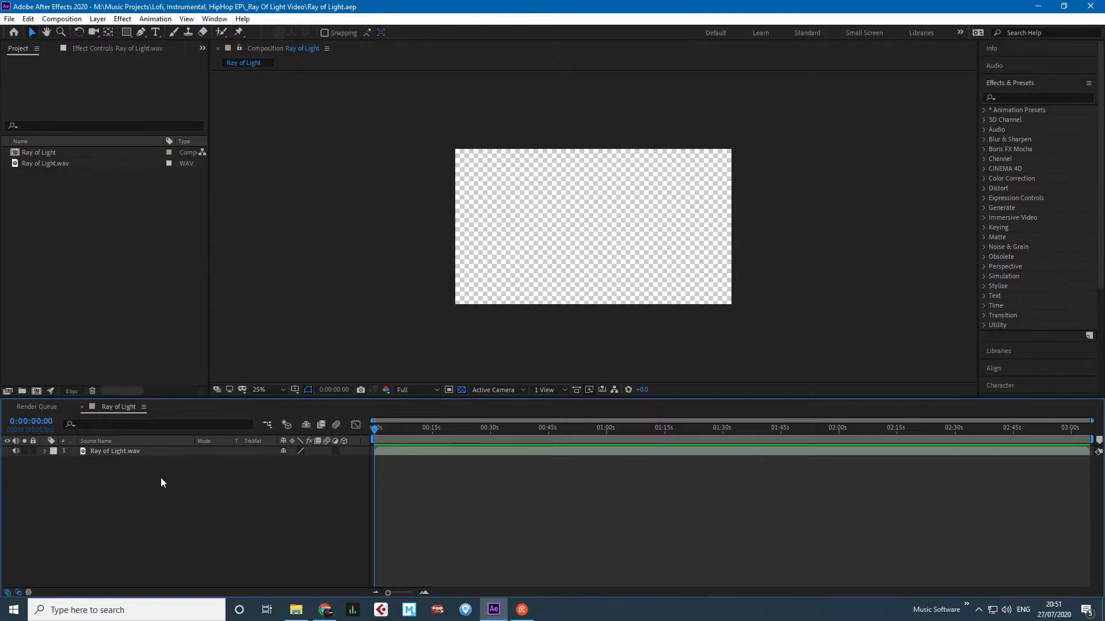
mouse_move(247, 344)
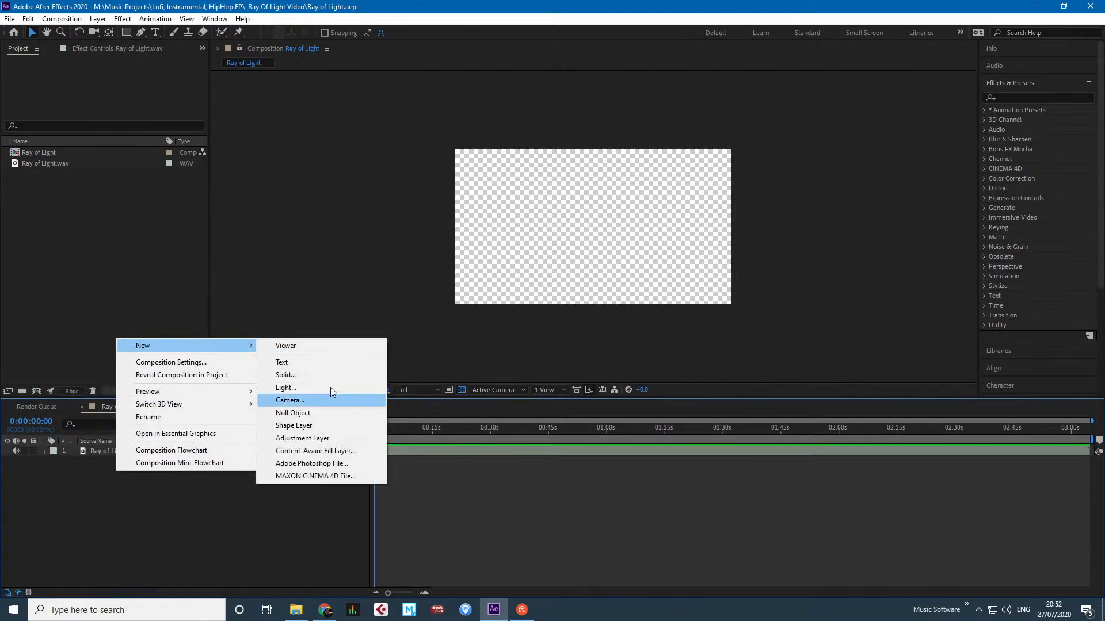
left_click(279, 375)
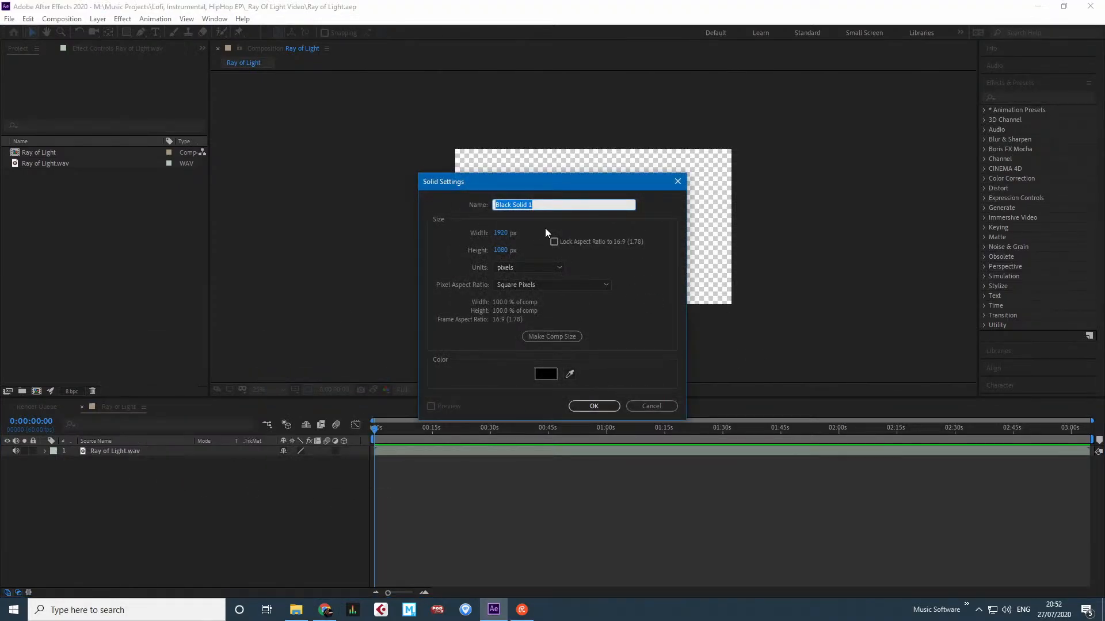
type("BG")
left_click(594, 406)
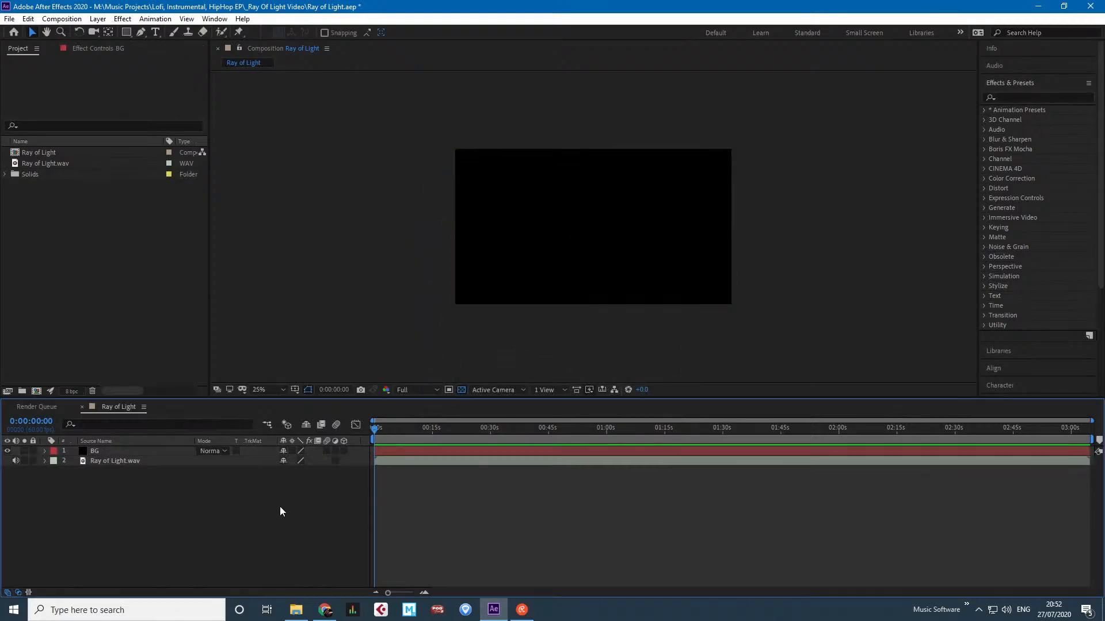
Start a second solid layer named Anim1 and choose cyan 00EAFF as its color.
right_click(109, 484)
mouse_move(206, 368)
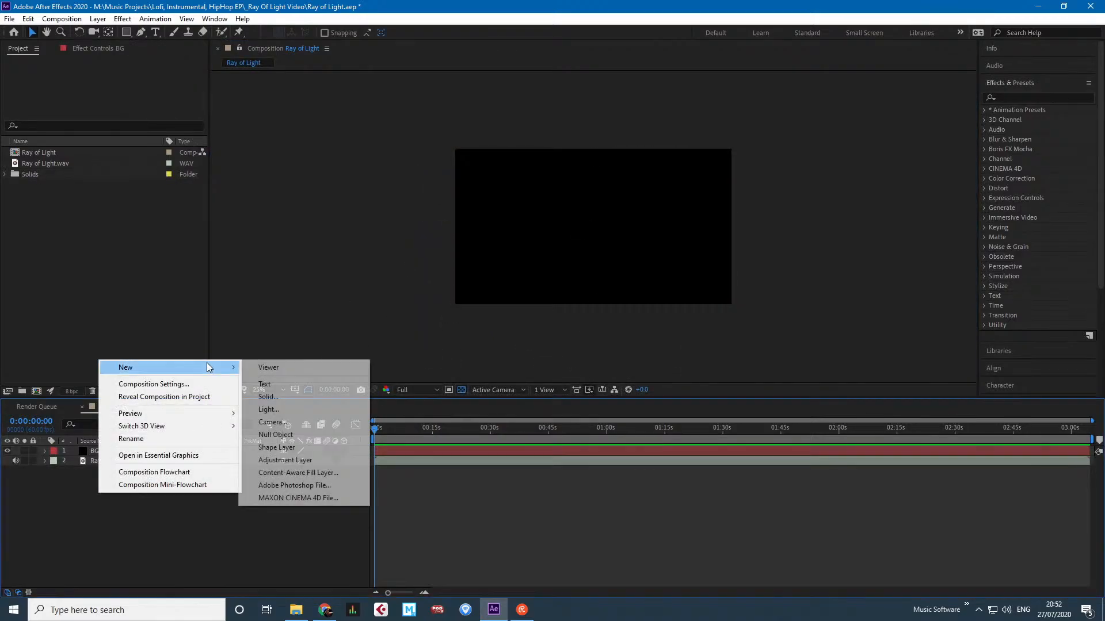
left_click(324, 397)
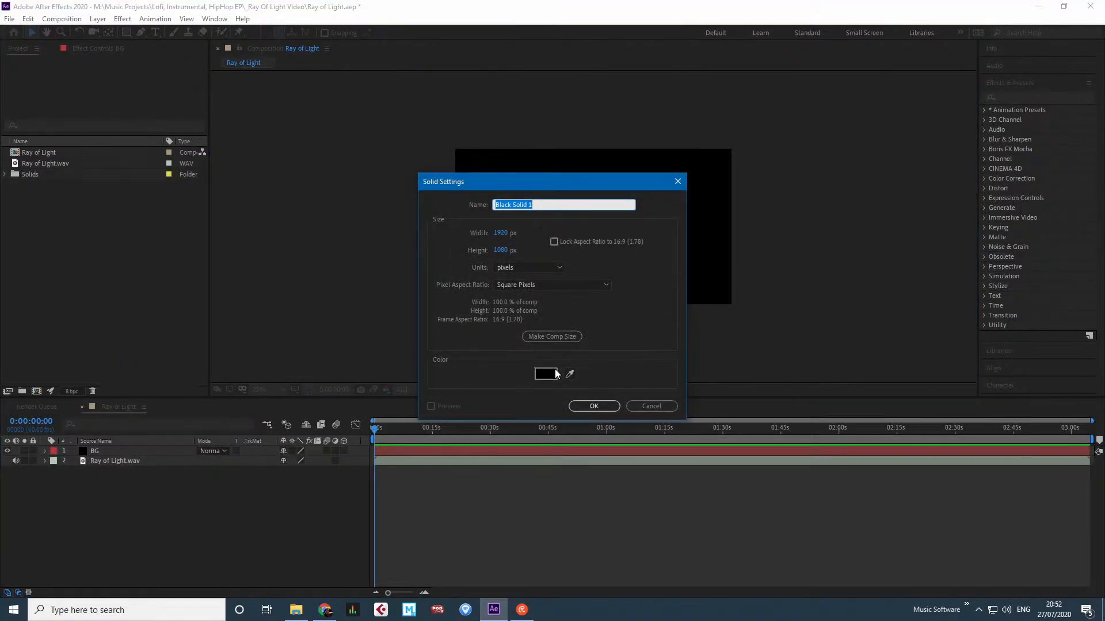
type("Anim1")
left_click(545, 374)
type("00EAFF")
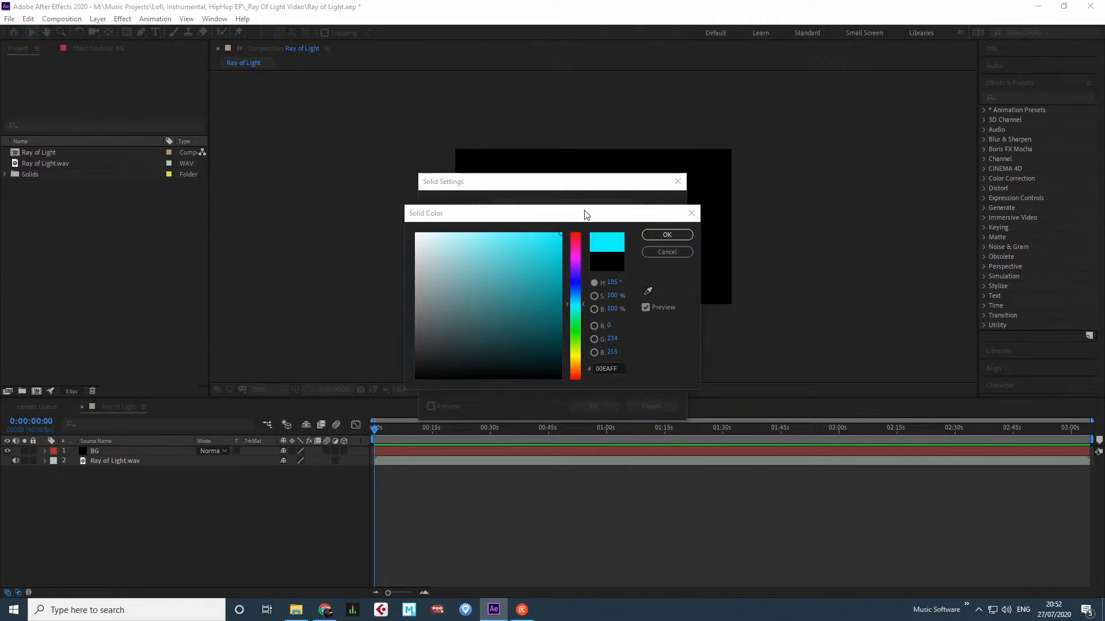
Change the Anim1 solid's color to green 00DF00 in its solid settings.
left_click_drag(584, 205, 906, 206)
left_click_drag(792, 210, 441, 181)
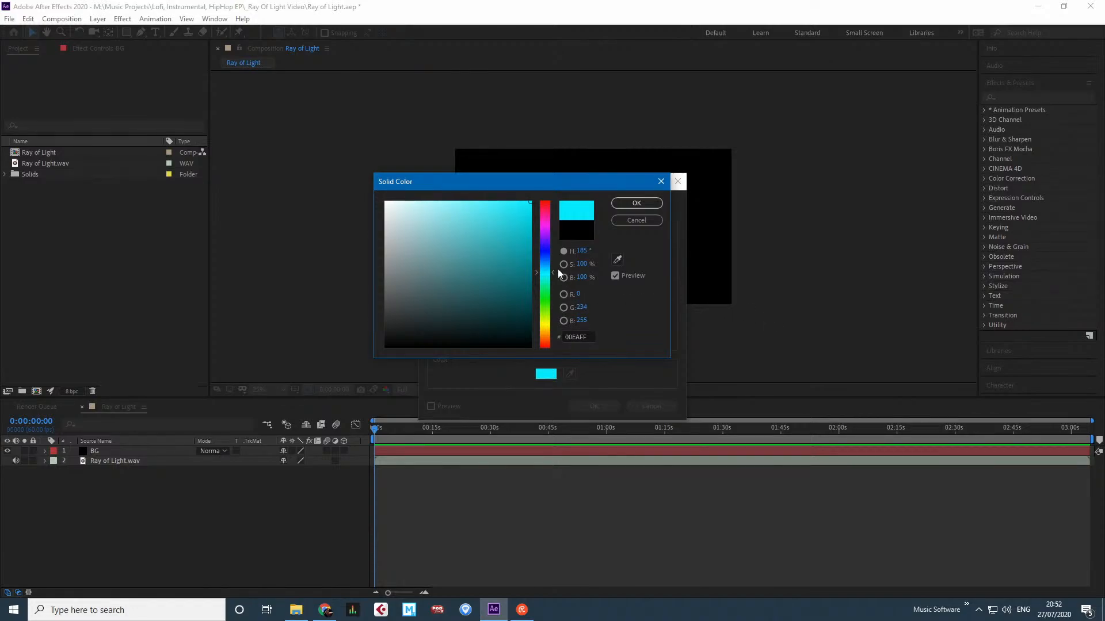
left_click_drag(545, 232, 548, 280)
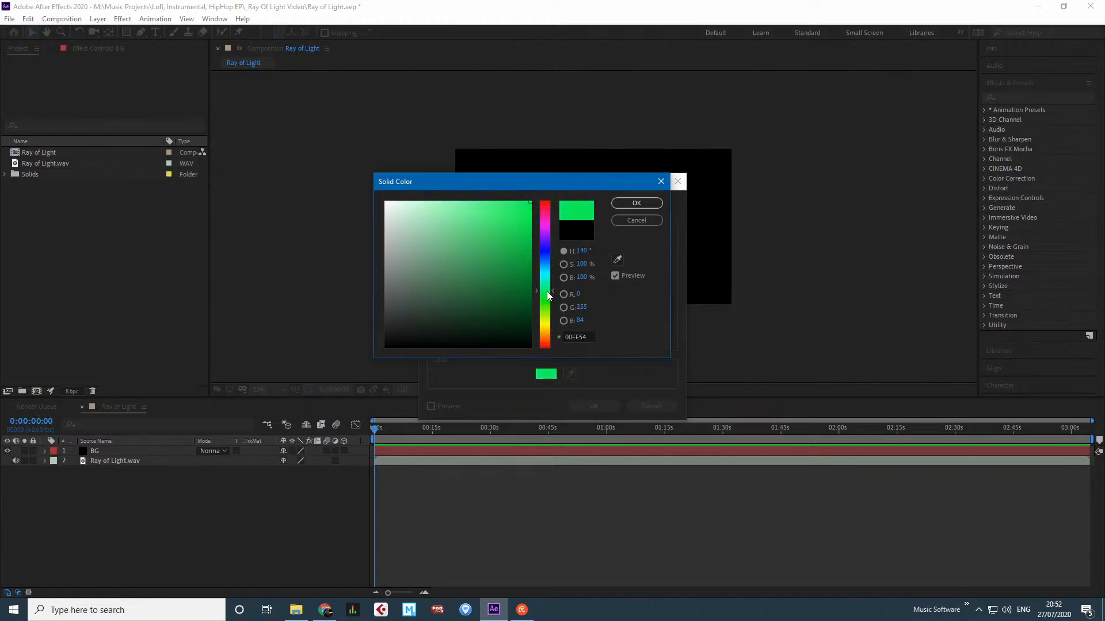
left_click_drag(548, 302, 547, 304)
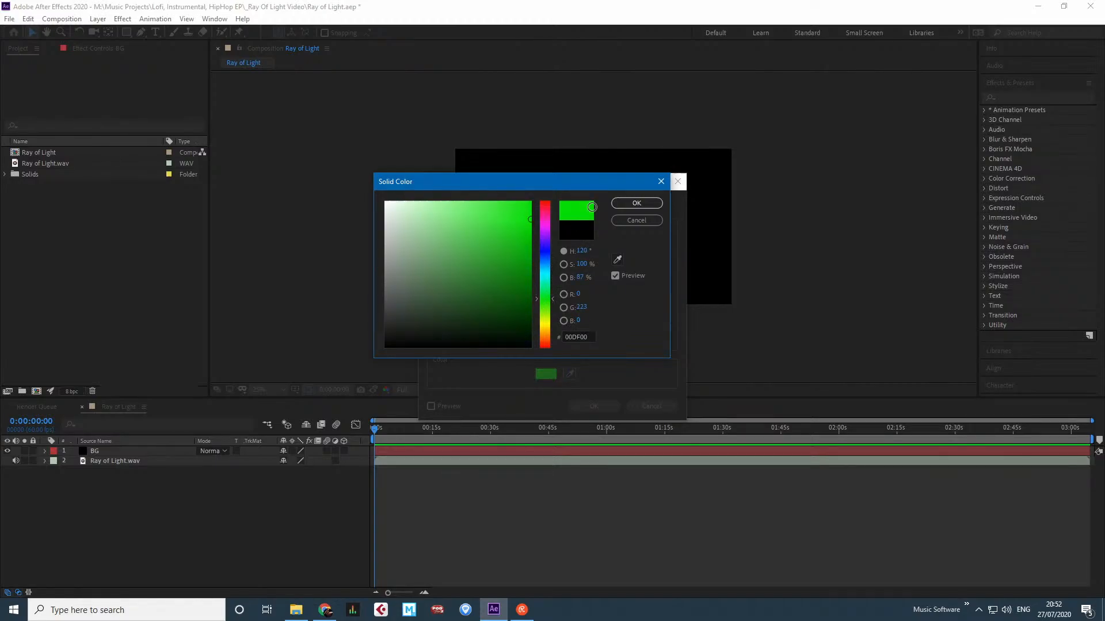
left_click(649, 202)
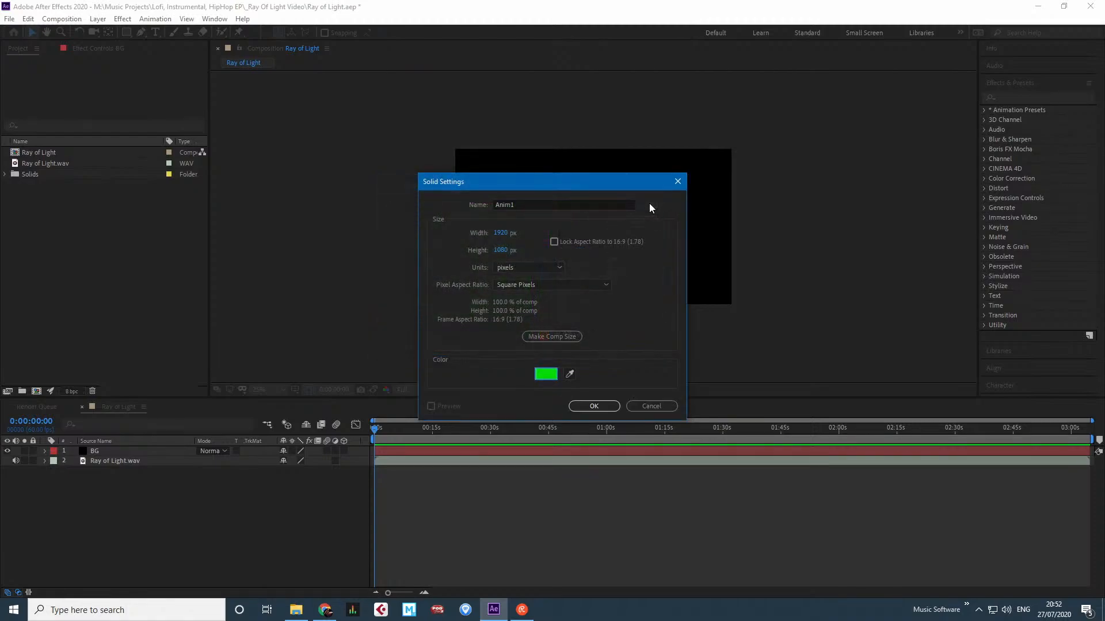
Change the Anim1 solid's color to bright yellow and create the layer.
left_click(546, 374)
left_click(550, 303)
left_click_drag(551, 302, 549, 321)
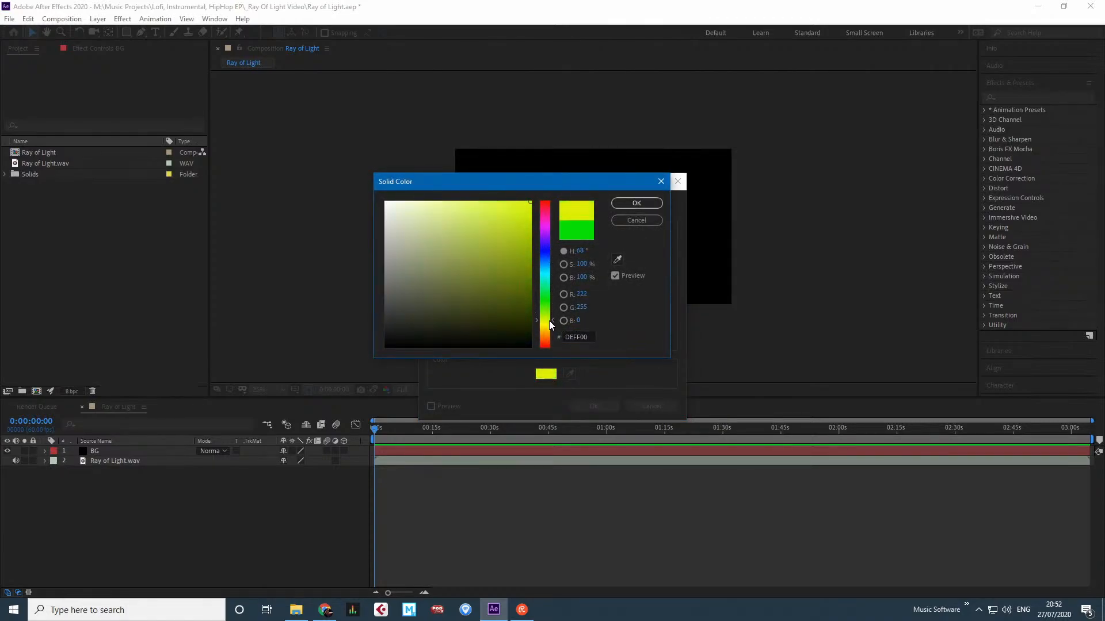
left_click(636, 203)
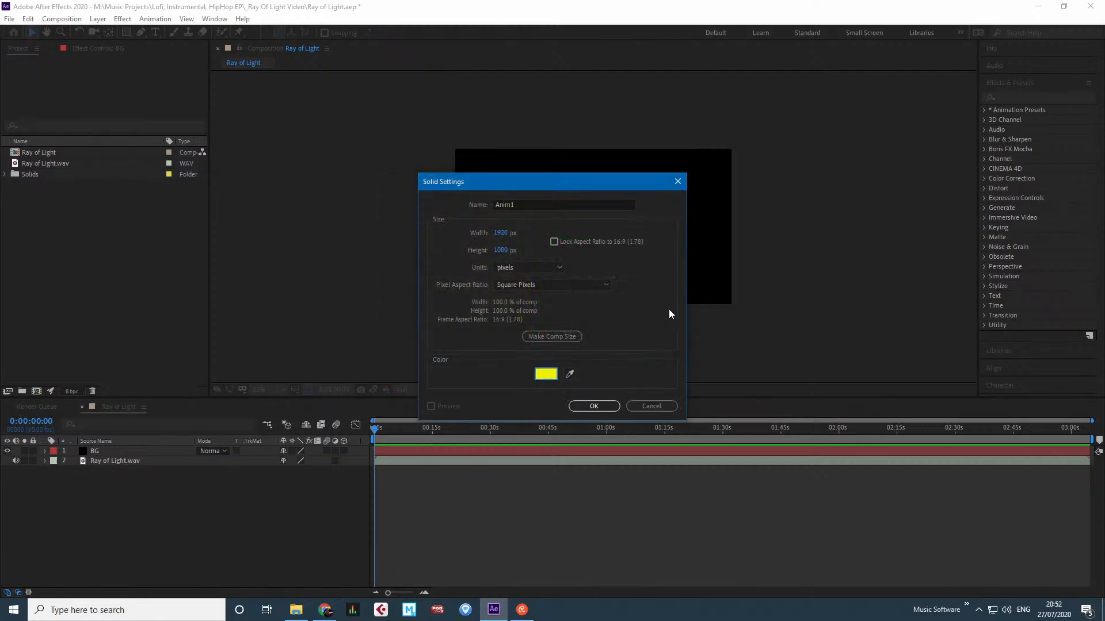
left_click(595, 406)
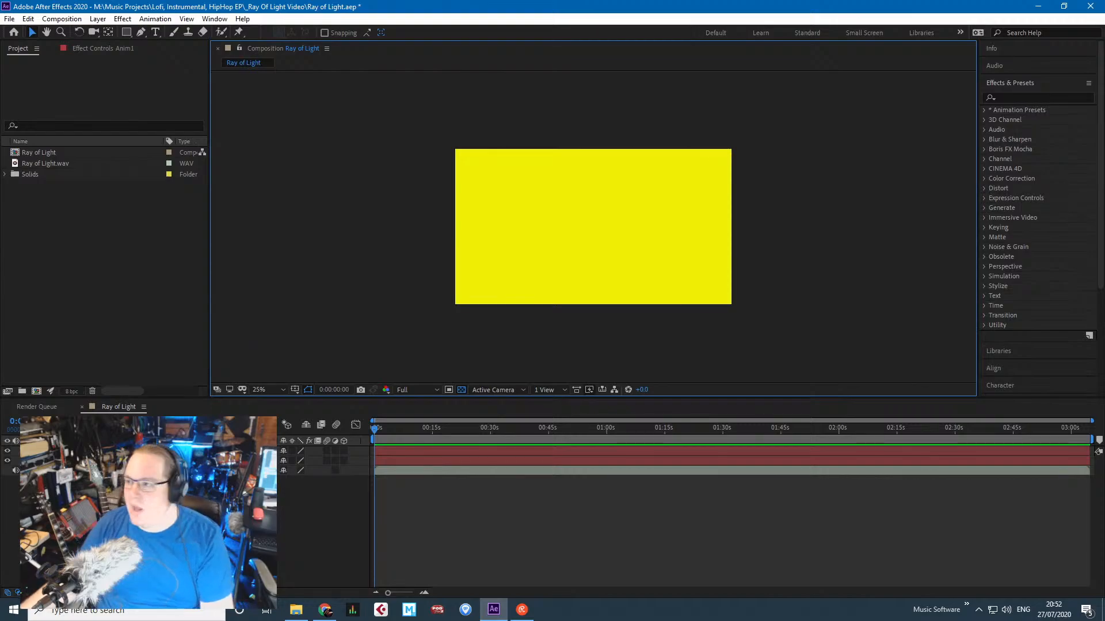
Search the effects for "waveform" and for "audio", and select the Audio Spectrum effect.
left_click(213, 518)
left_click(1027, 98)
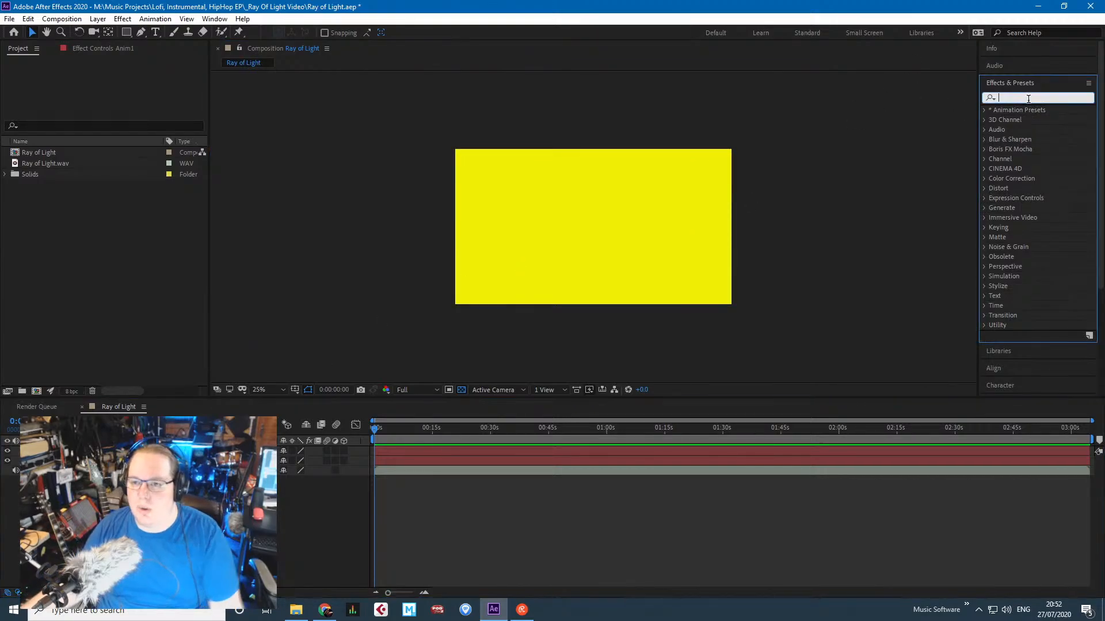
type("wave")
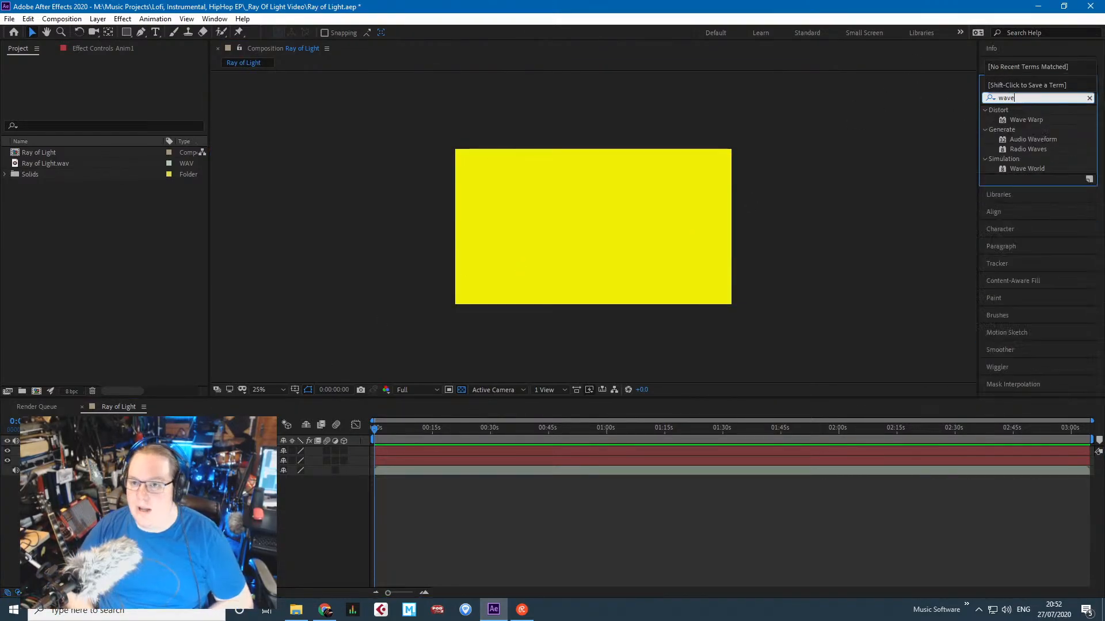
type("form")
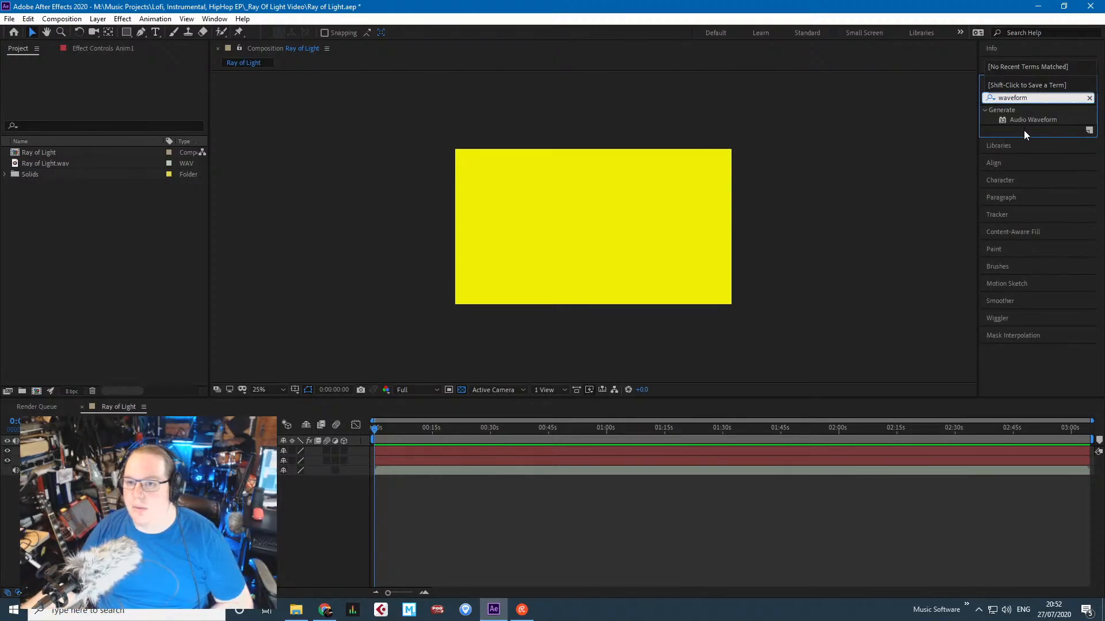
key("Return")
type("a")
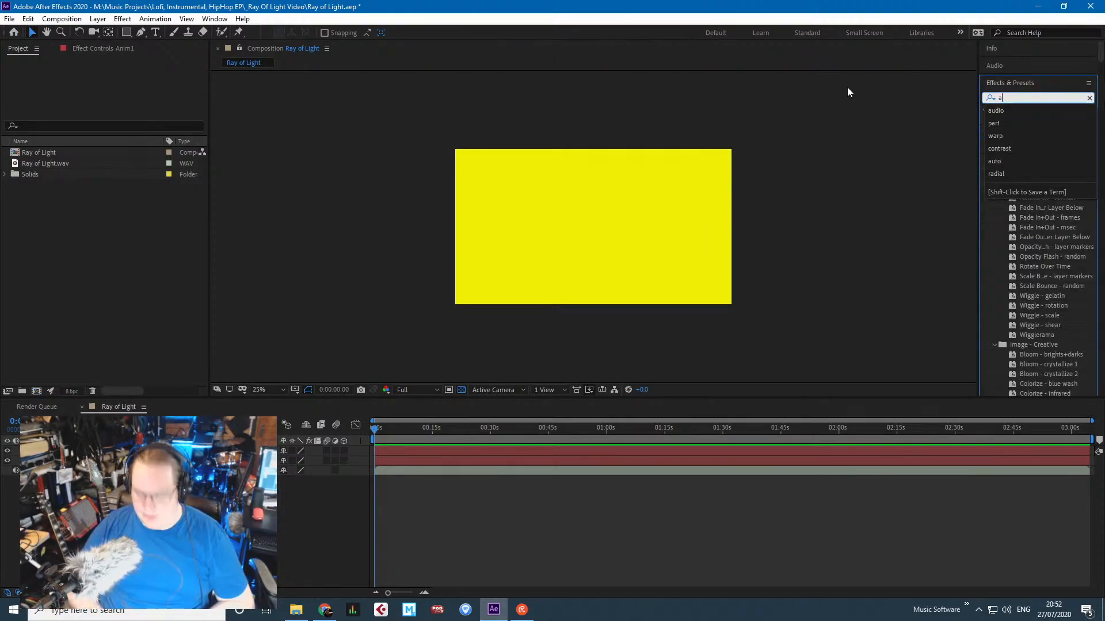
type("udio")
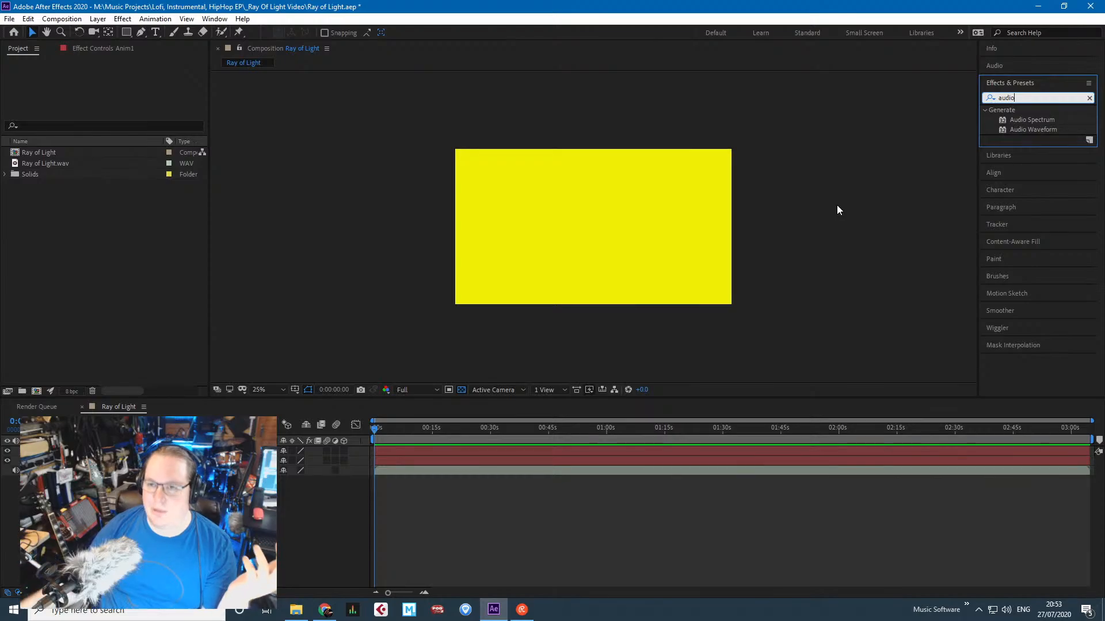
left_click(1043, 120)
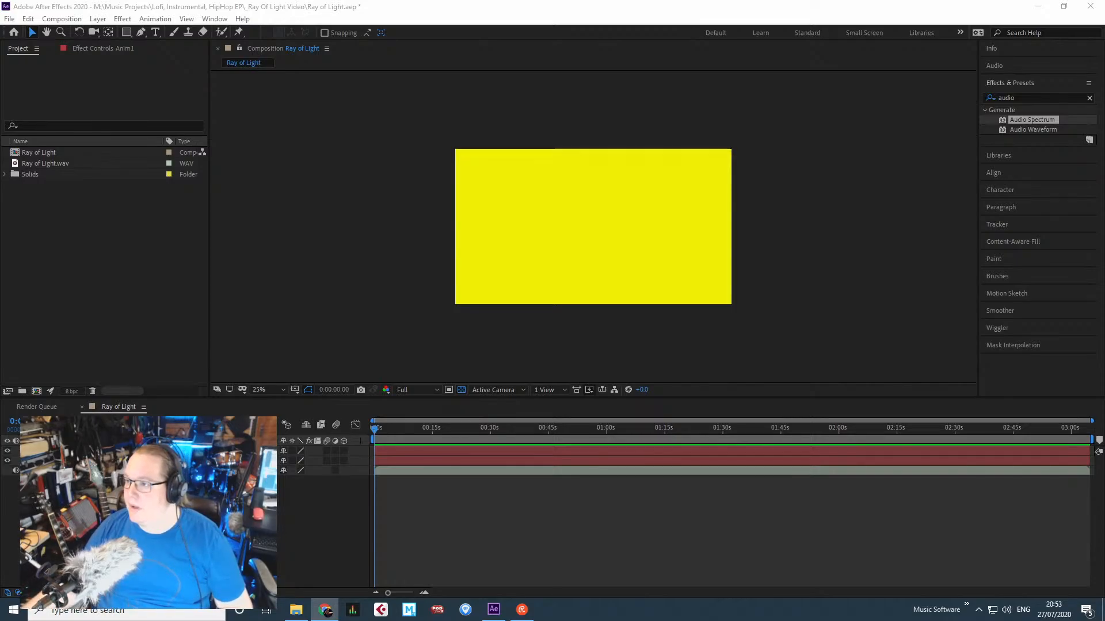
Switch to Chrome to compare the waveform vs spectrum image results, and return to After Effects.
key("alt+Tab")
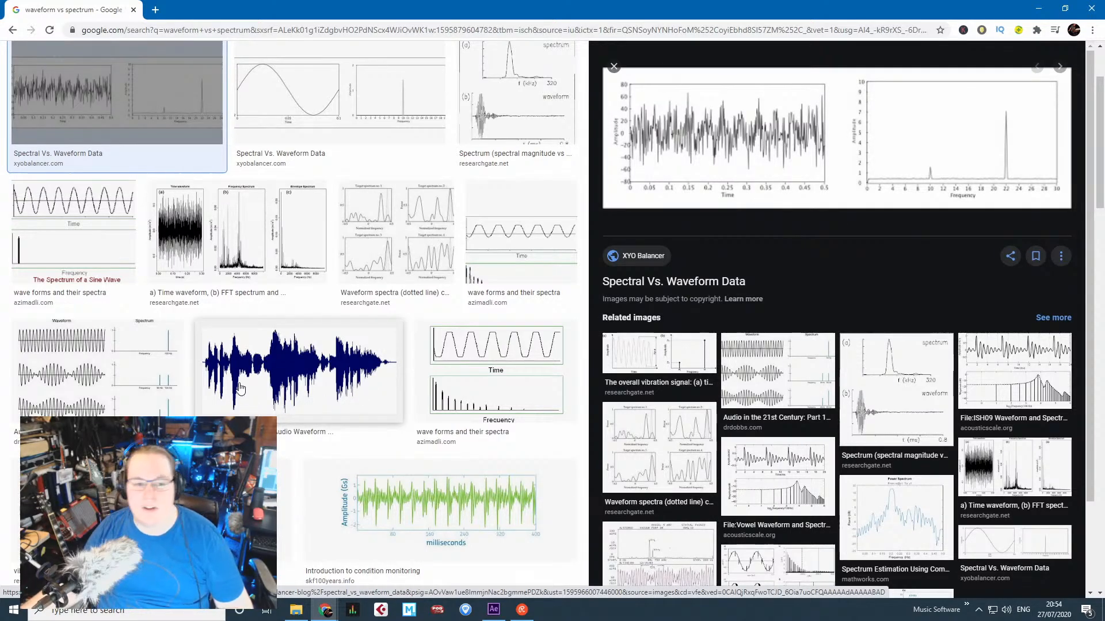
double_click(454, 10)
left_click_drag(454, 10, 321, 225)
left_click(667, 220)
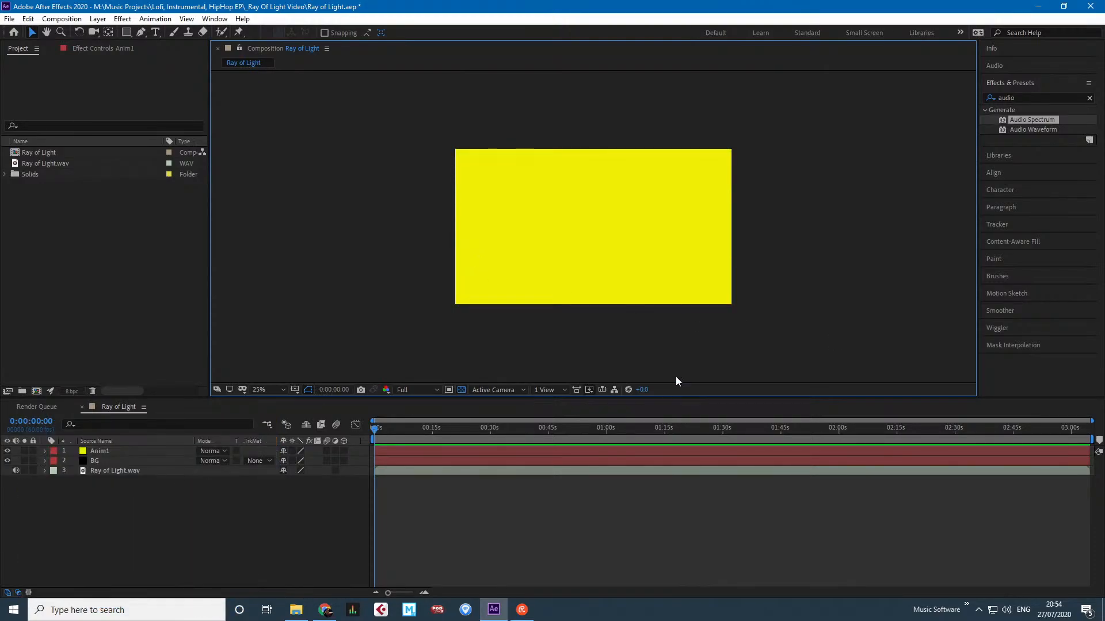
Apply the Audio Spectrum effect to the Anim1 layer.
left_click_drag(1021, 123, 123, 453)
left_click(402, 321)
scroll(482, 328, "up", 2)
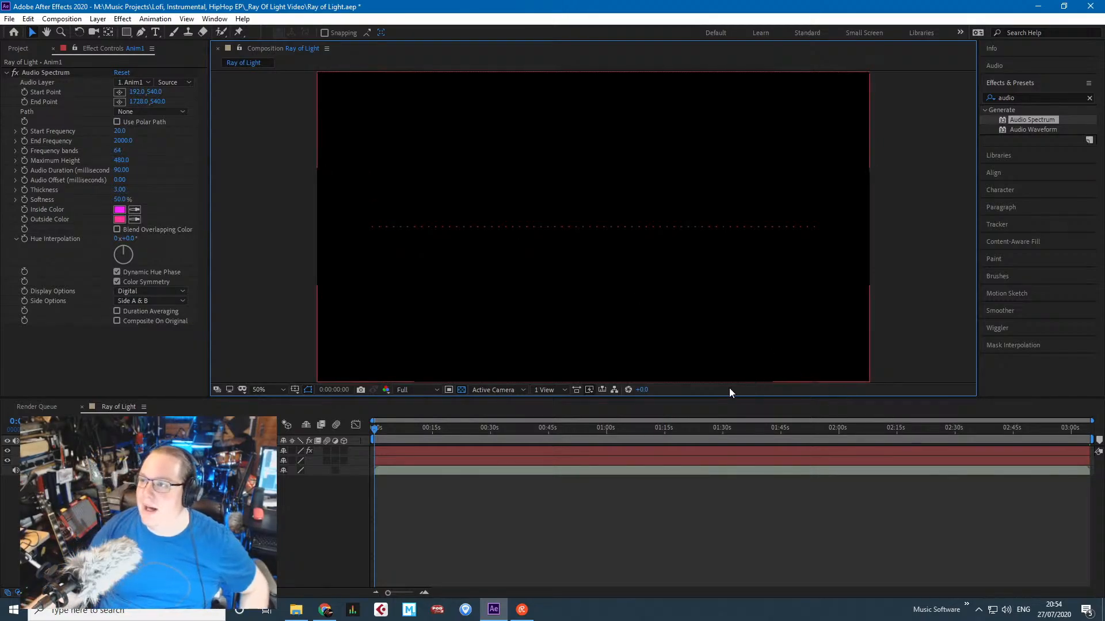
Set the Audio Spectrum effect's inside color to the pale yellow FFFEBE.
left_click(119, 210)
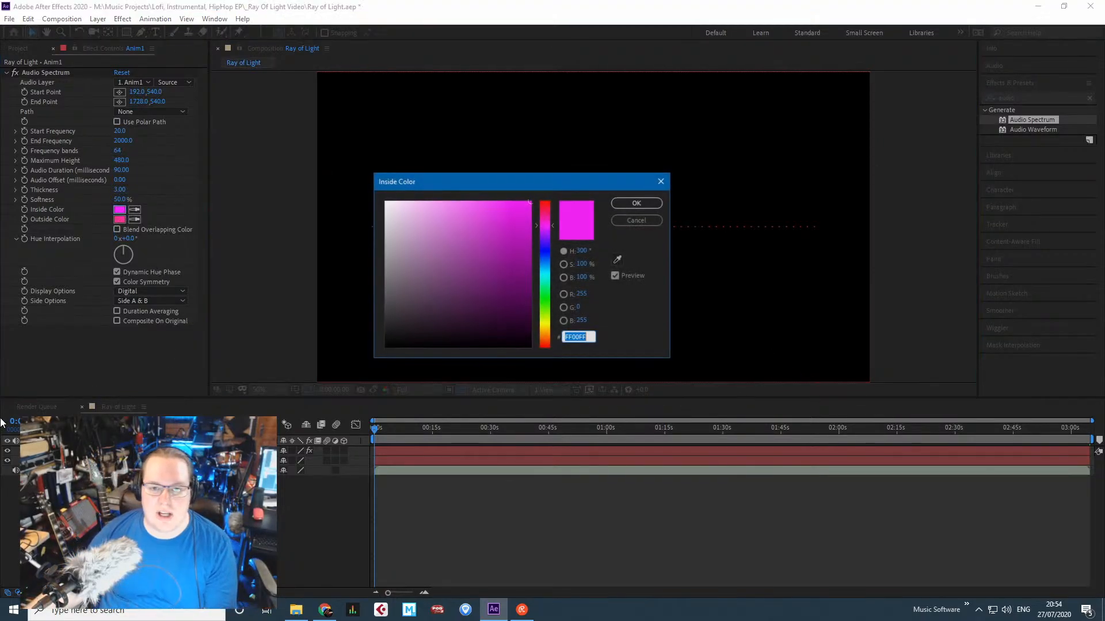
left_click_drag(543, 256, 548, 322)
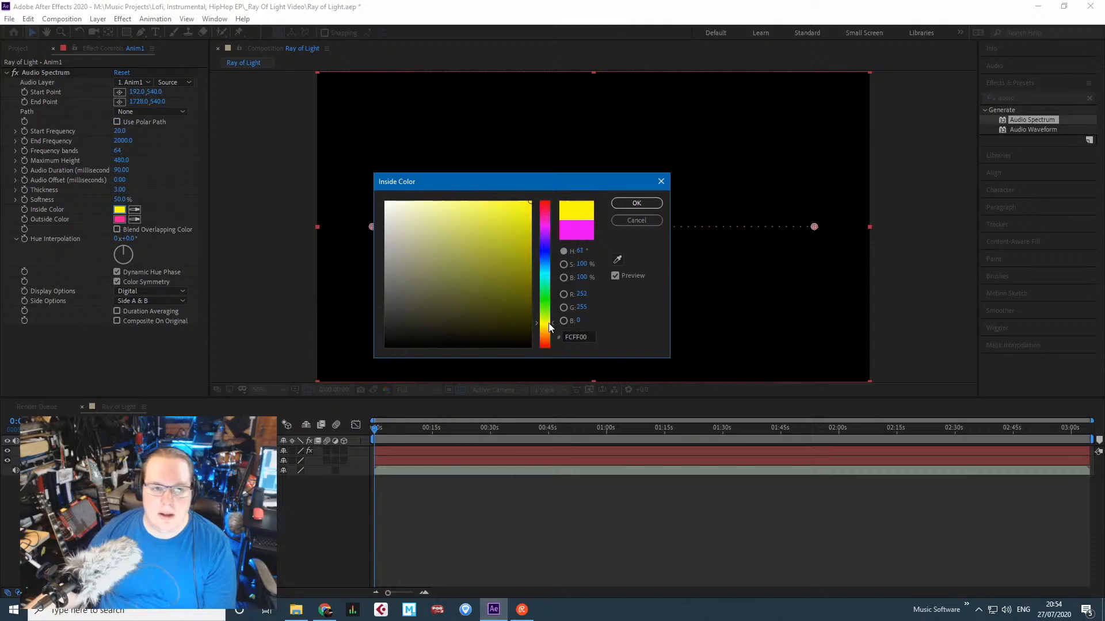
left_click_drag(445, 253, 420, 161)
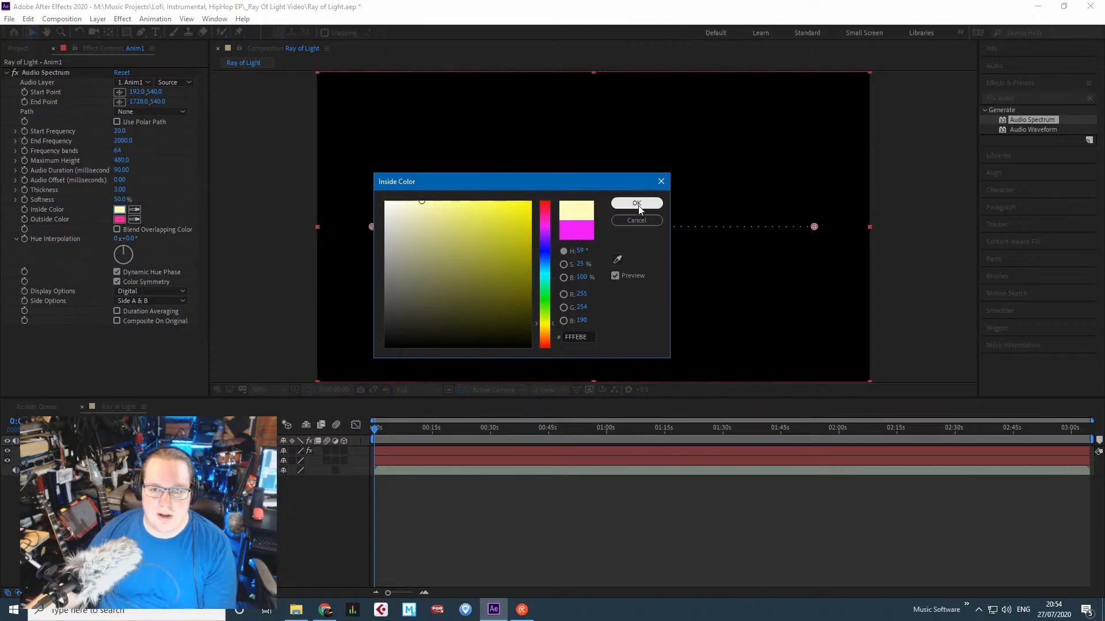
left_click(637, 203)
Change the Audio Spectrum effect's outside color to a strong, saturated yellow.
left_click(120, 219)
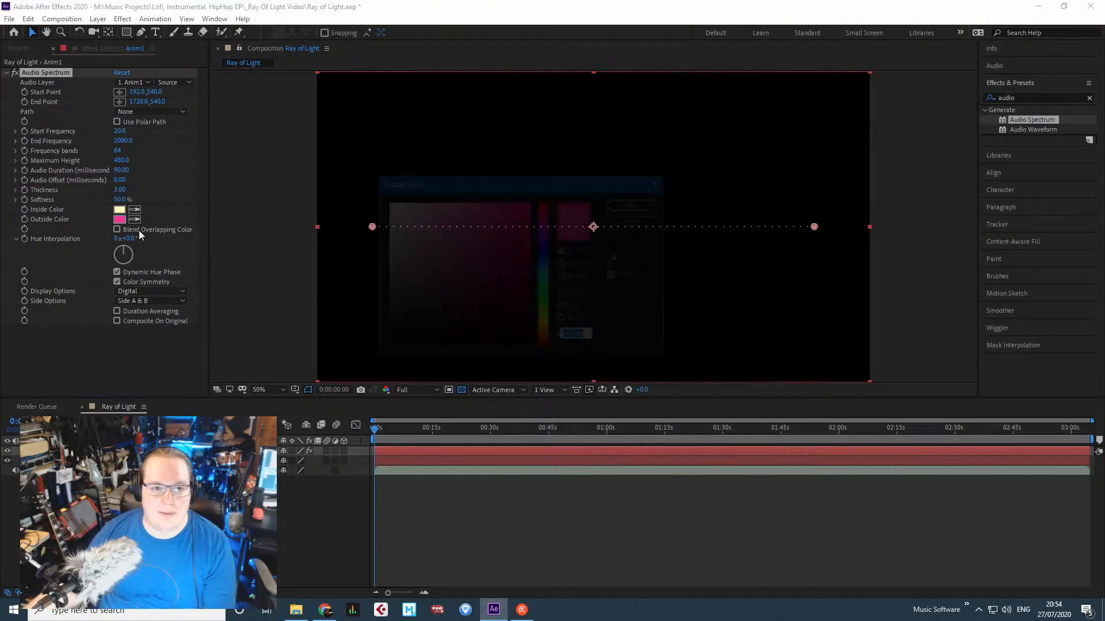
left_click_drag(547, 277, 548, 322)
left_click_drag(487, 227, 491, 180)
left_click(544, 324)
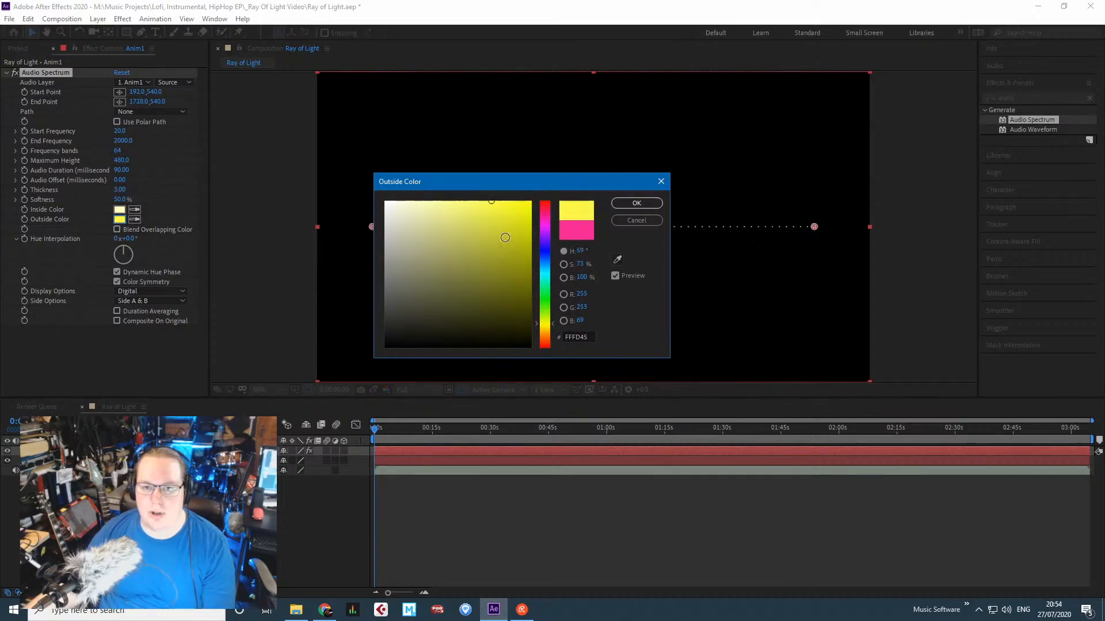
left_click_drag(505, 237, 509, 186)
left_click(637, 203)
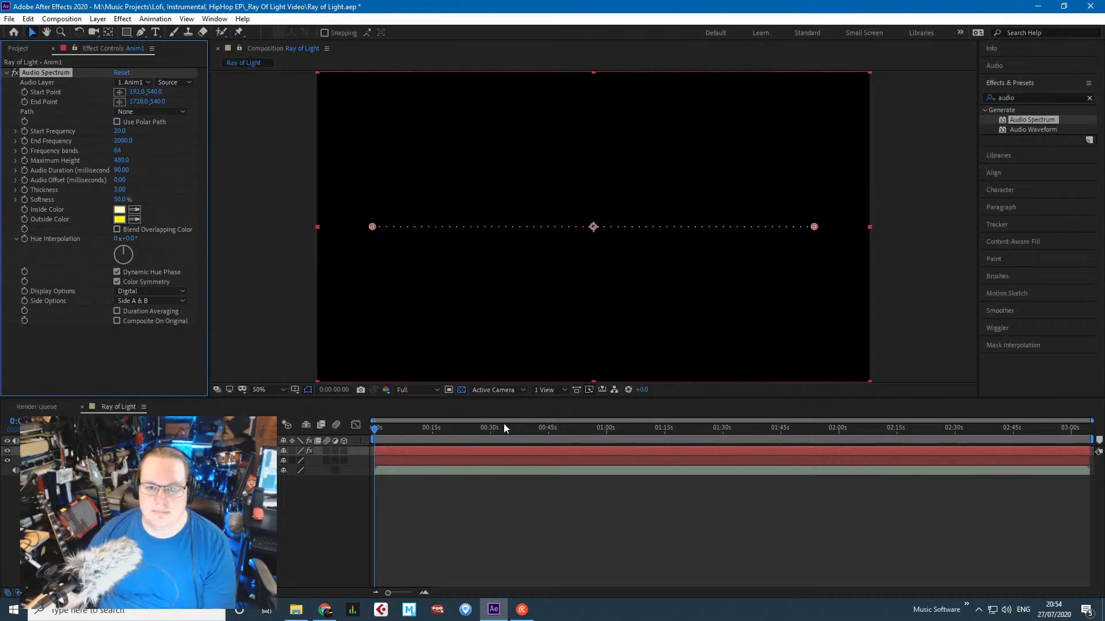
Set the Audio Spectrum effect's audio layer to Ray of Light.wav.
mouse_move(503, 425)
left_mouse_down()
mouse_move(792, 426)
mouse_move(523, 427)
left_mouse_up()
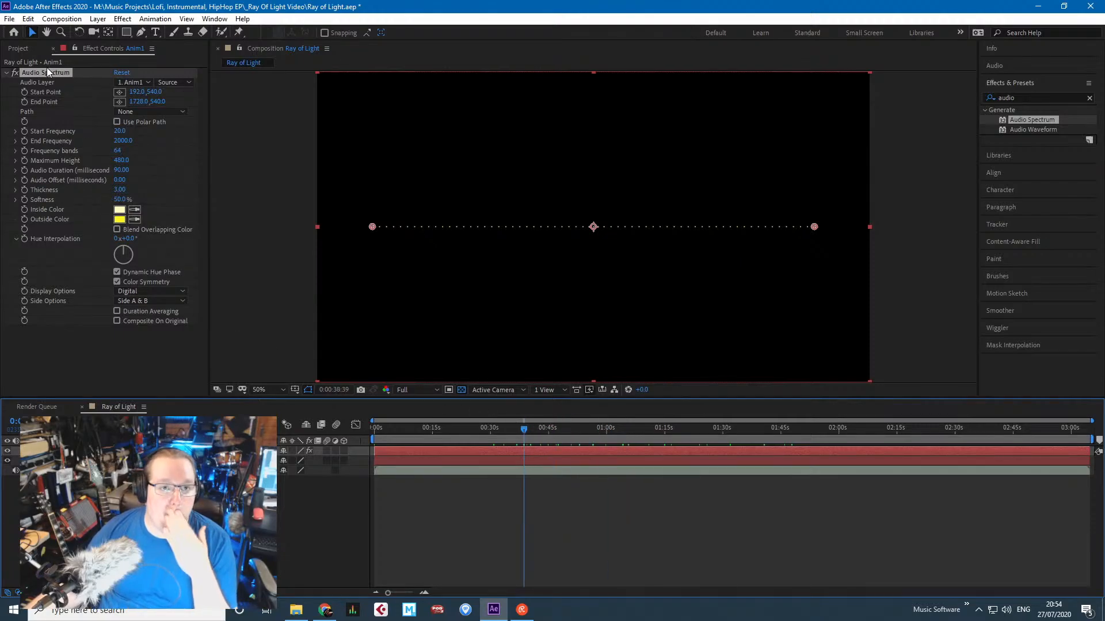
left_click(45, 84)
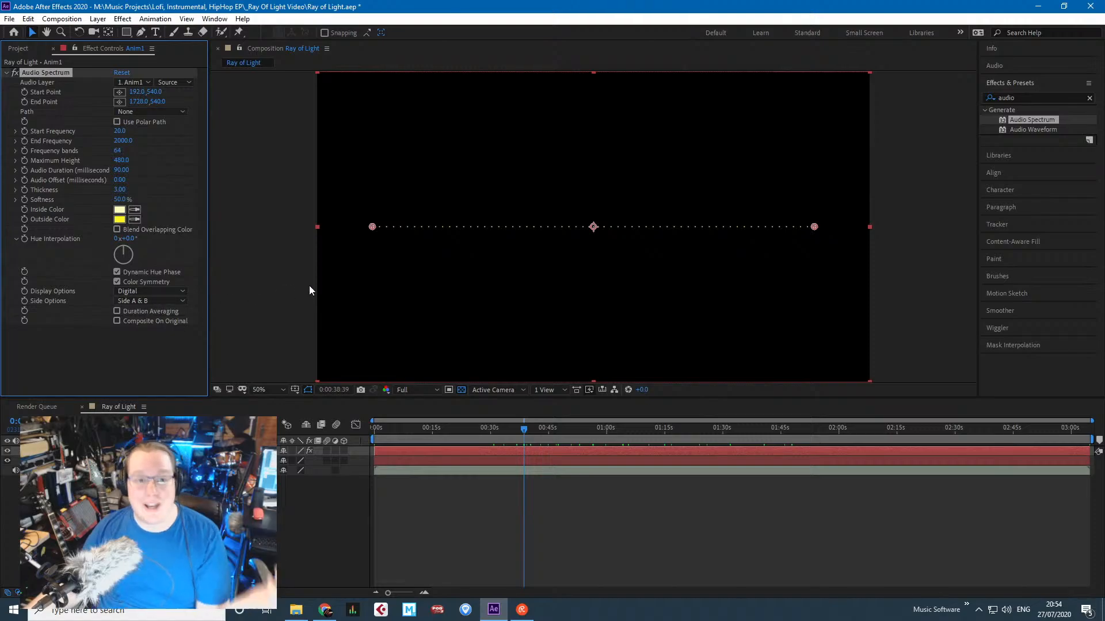
left_click(143, 81)
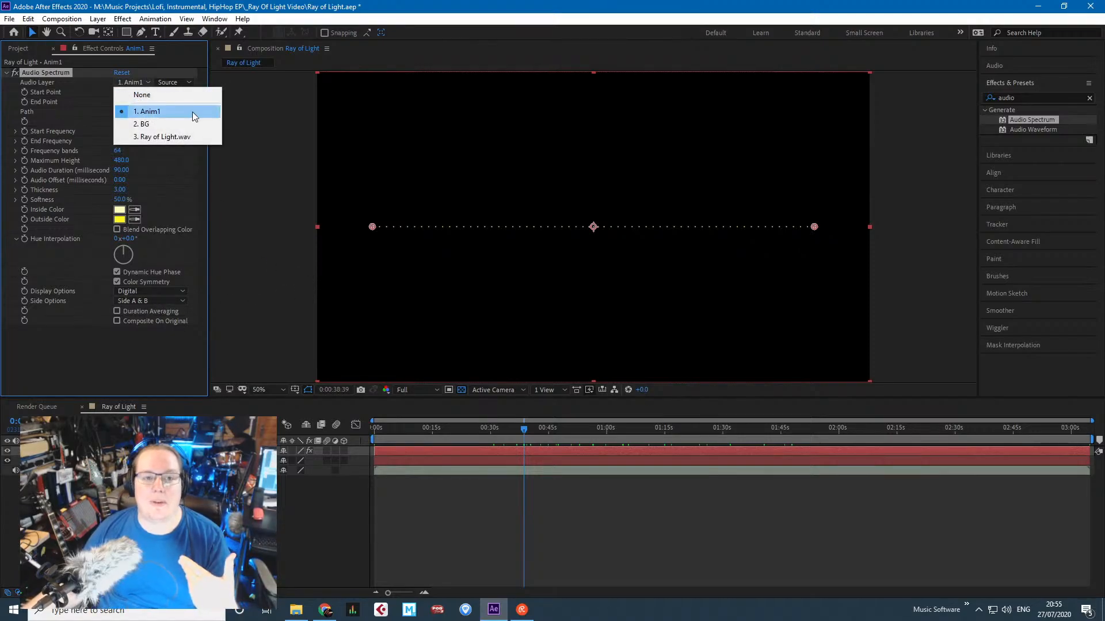
left_click(192, 133)
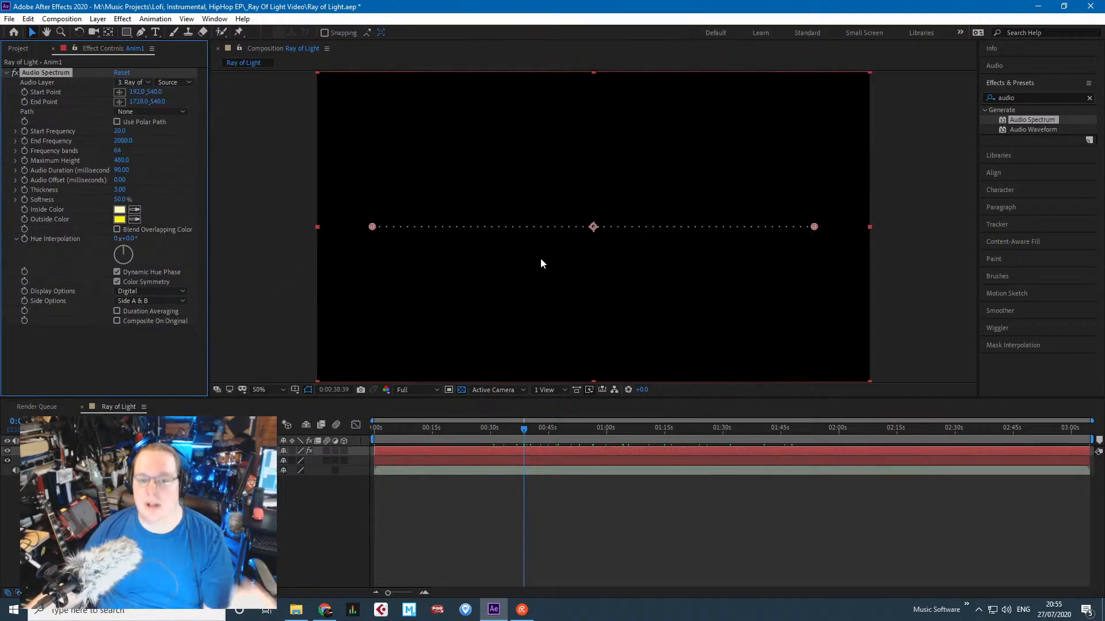
Move the work area start to about 1:18 in the timeline and preview the spectrum animation from there.
left_click(615, 428)
left_click(685, 428)
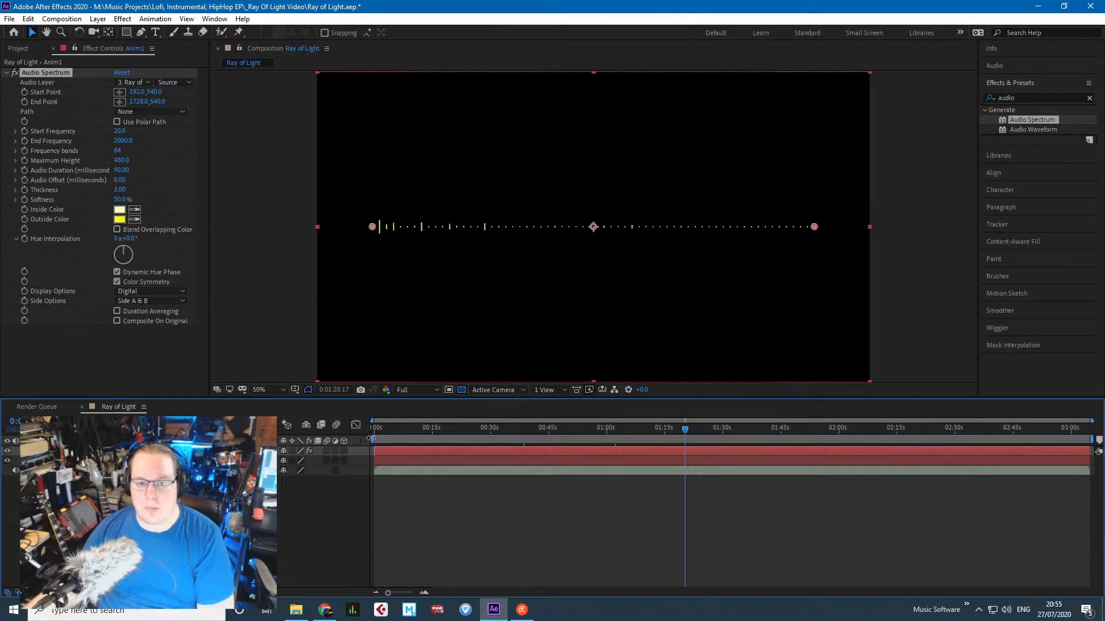
left_click_drag(371, 439, 674, 469)
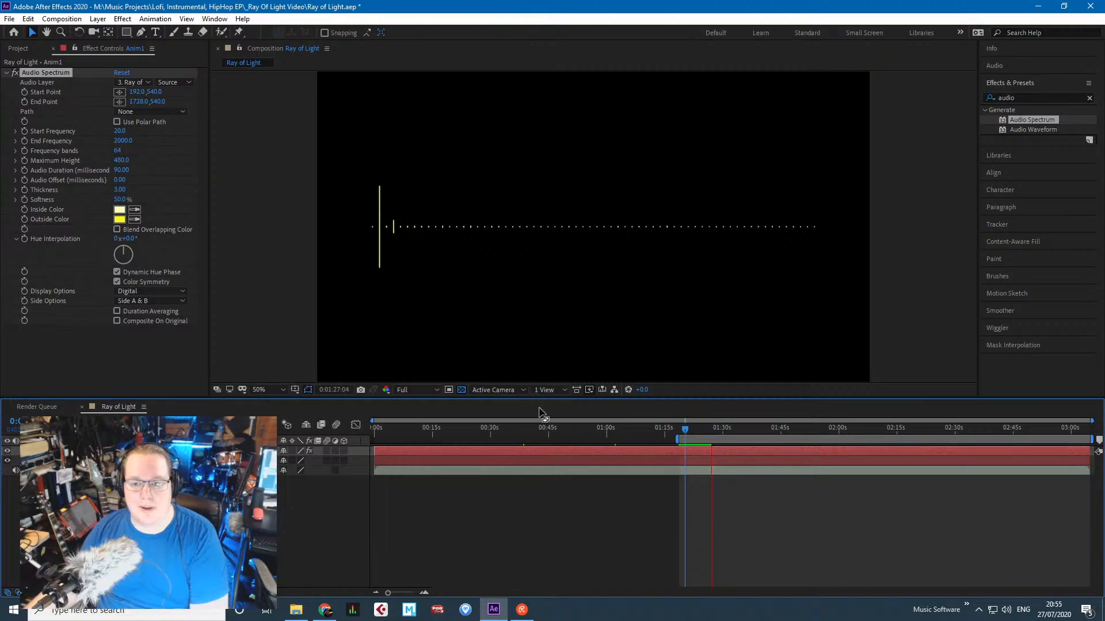
key("space")
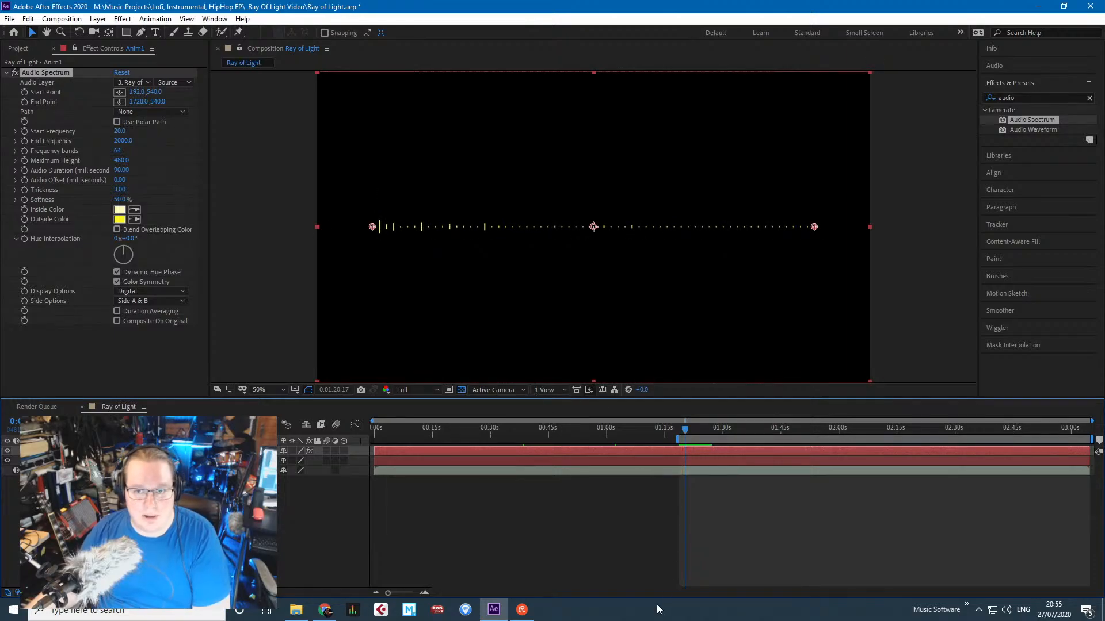
key("space")
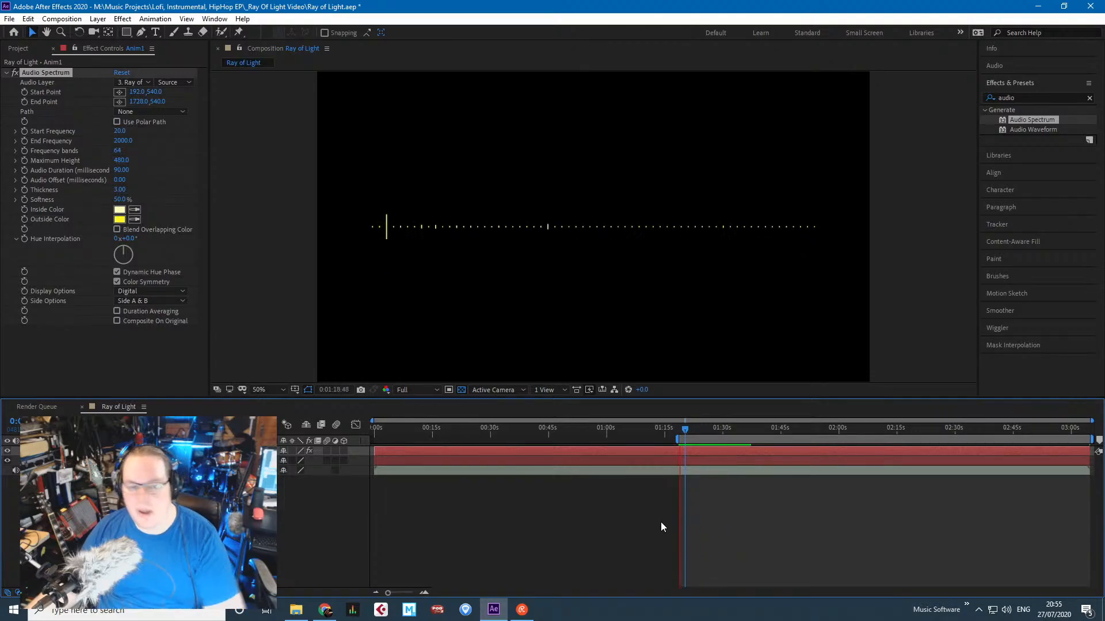
key("space")
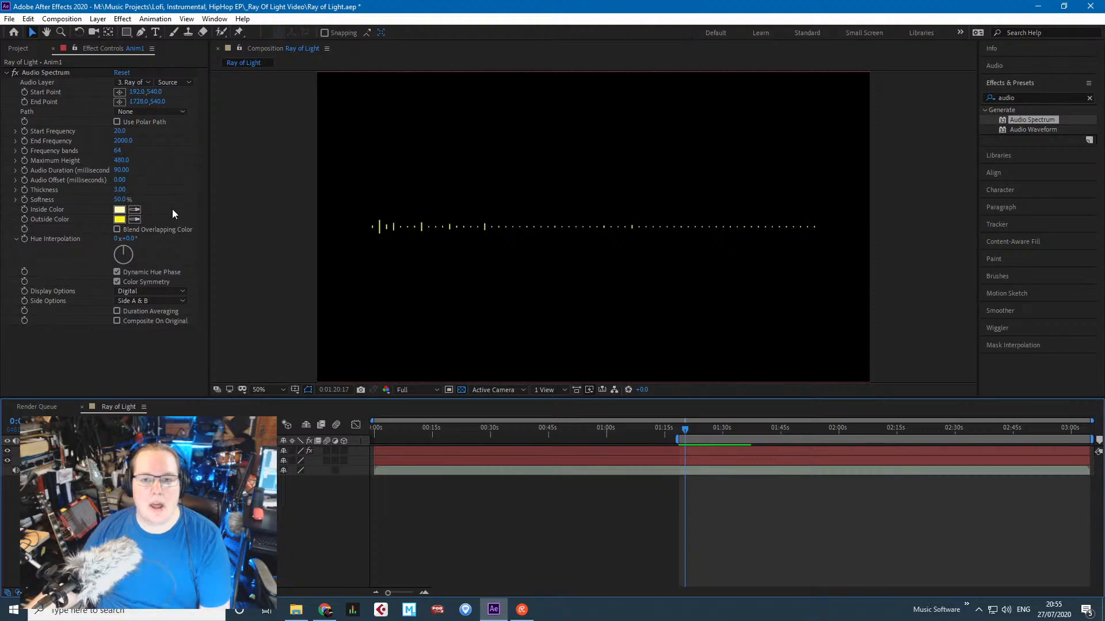
Try an audio duration of 240 milliseconds on the spectrum, preview the animation, and undo the change.
left_click_drag(717, 428, 689, 429)
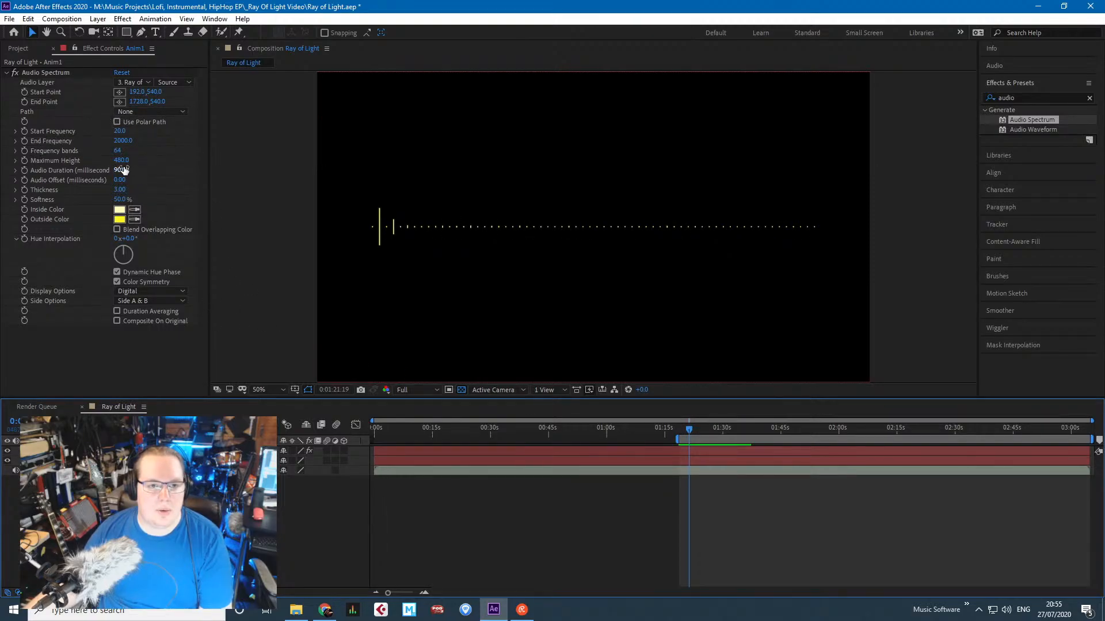
left_click_drag(123, 170, 127, 170)
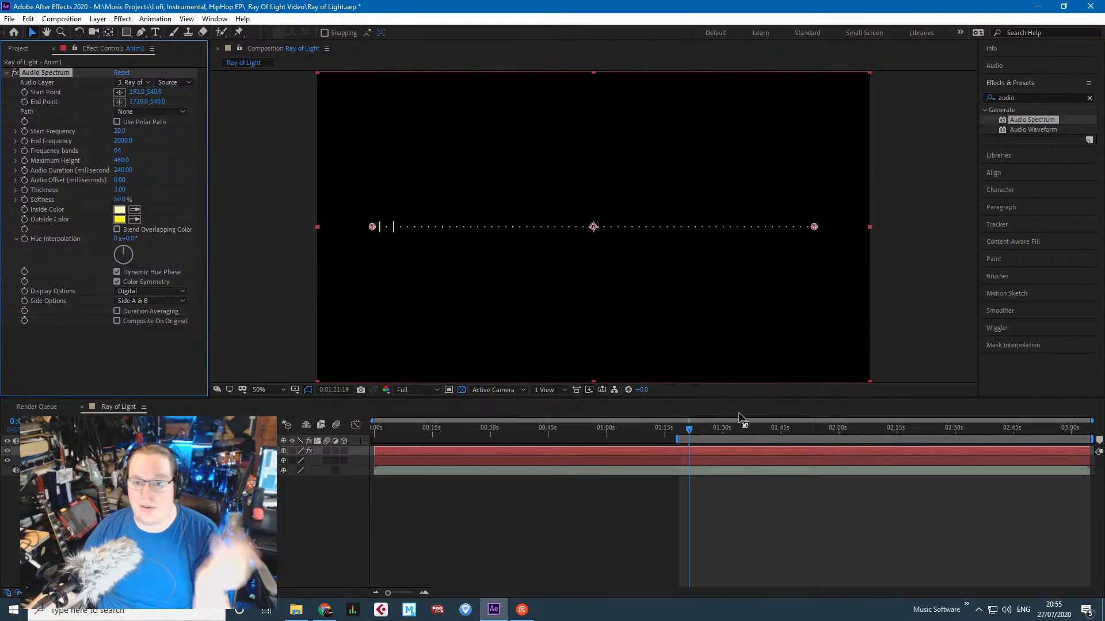
mouse_move(693, 427)
left_mouse_down()
mouse_move(714, 427)
mouse_move(698, 428)
left_mouse_up()
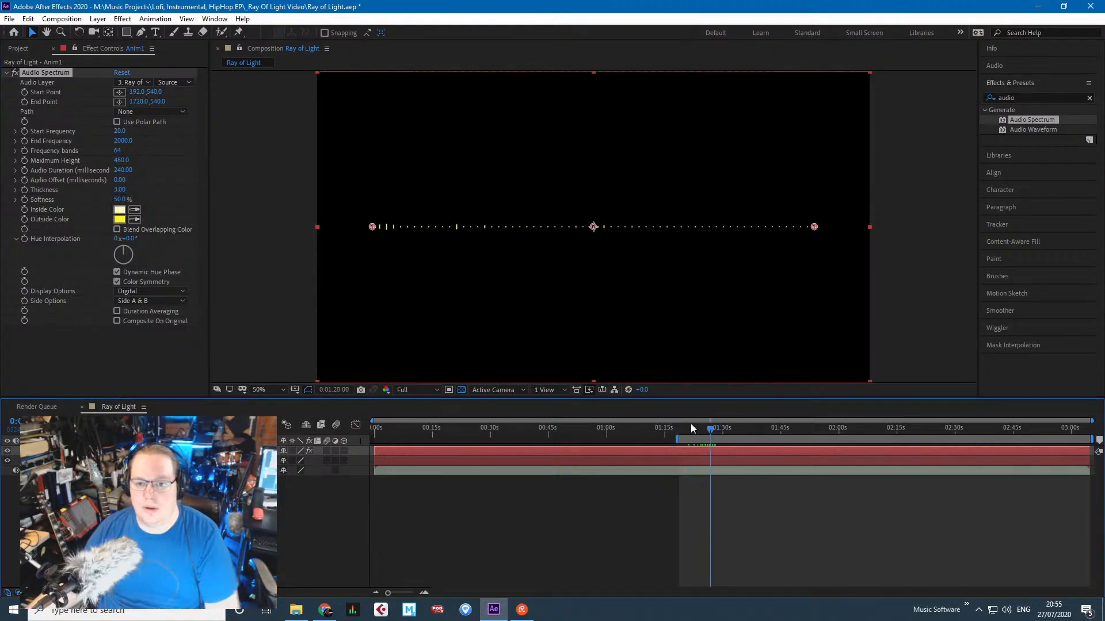
key("space")
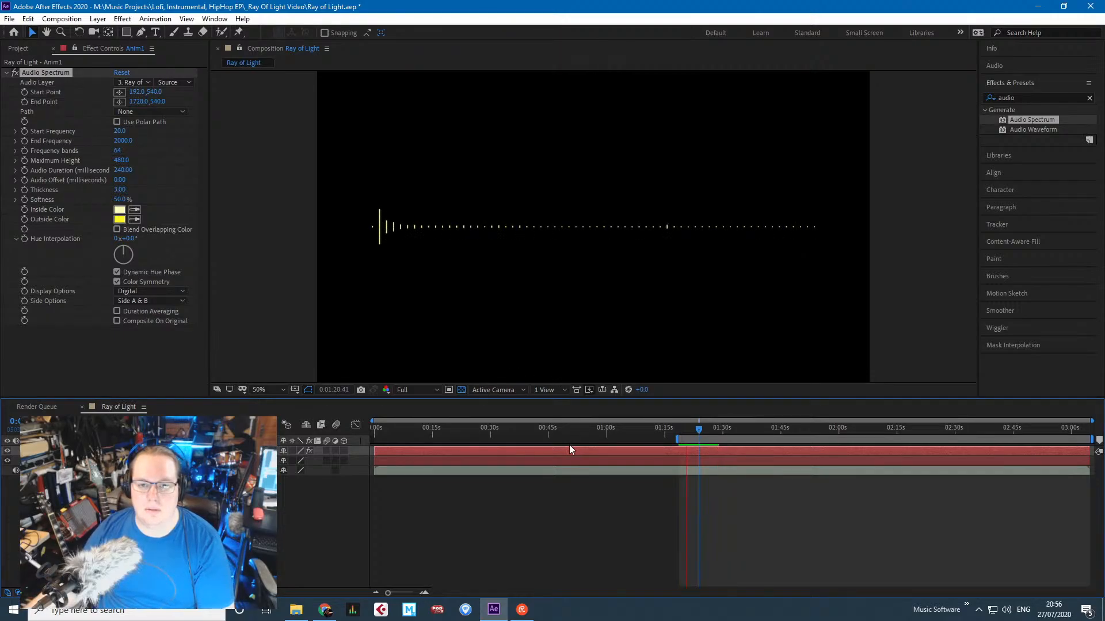
key("space")
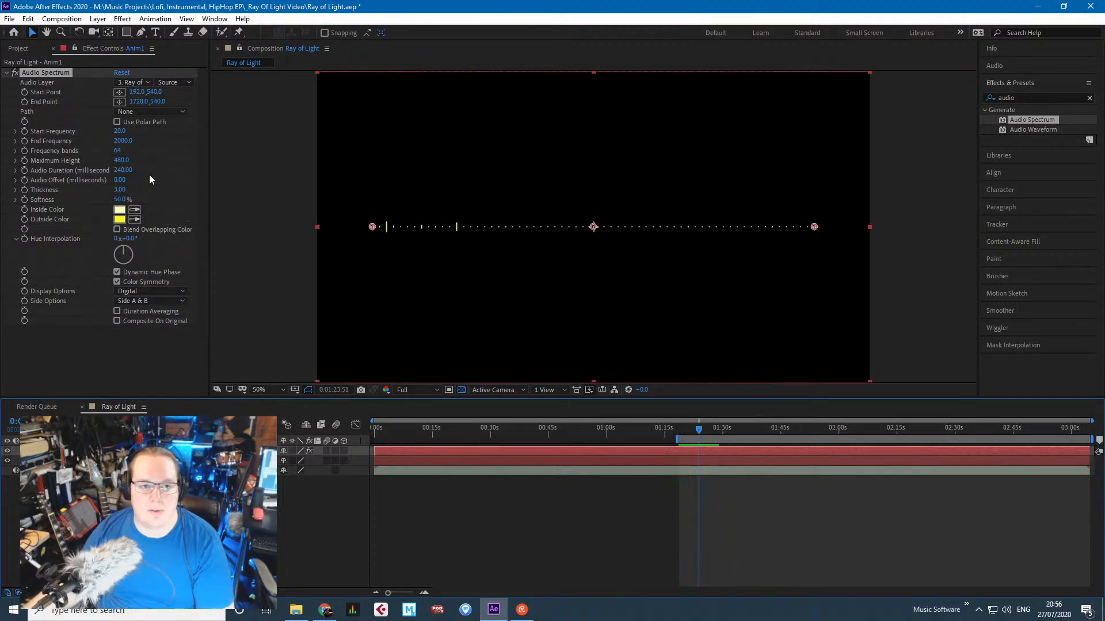
left_click(109, 168)
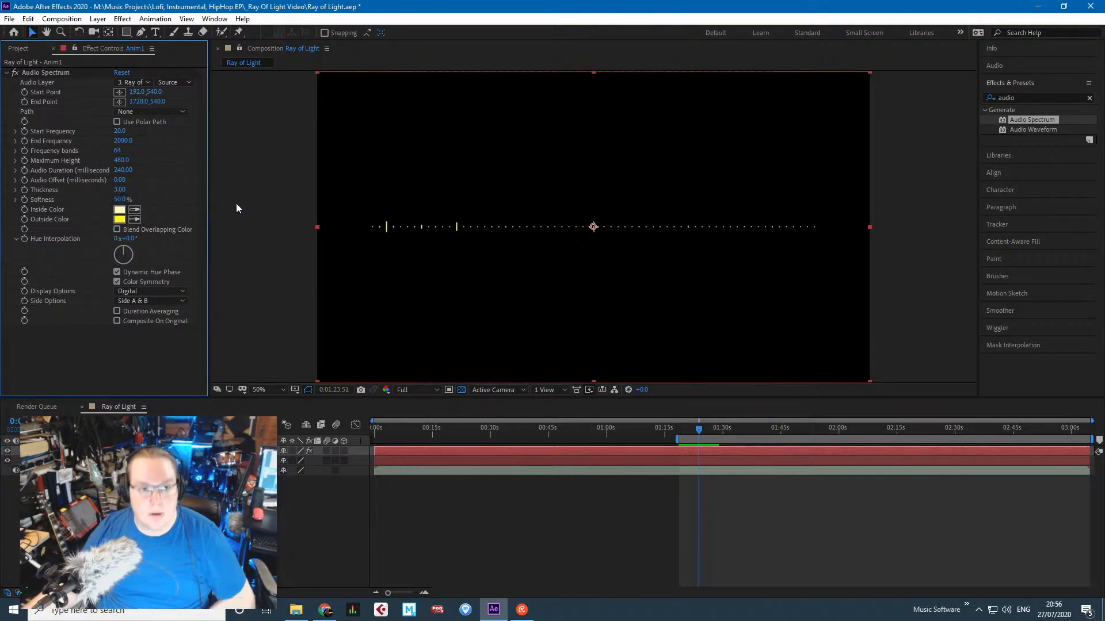
key("ctrl+z")
Set the Audio Spectrum's audio duration to 120 milliseconds and its maximum height to 800.
left_click(125, 171)
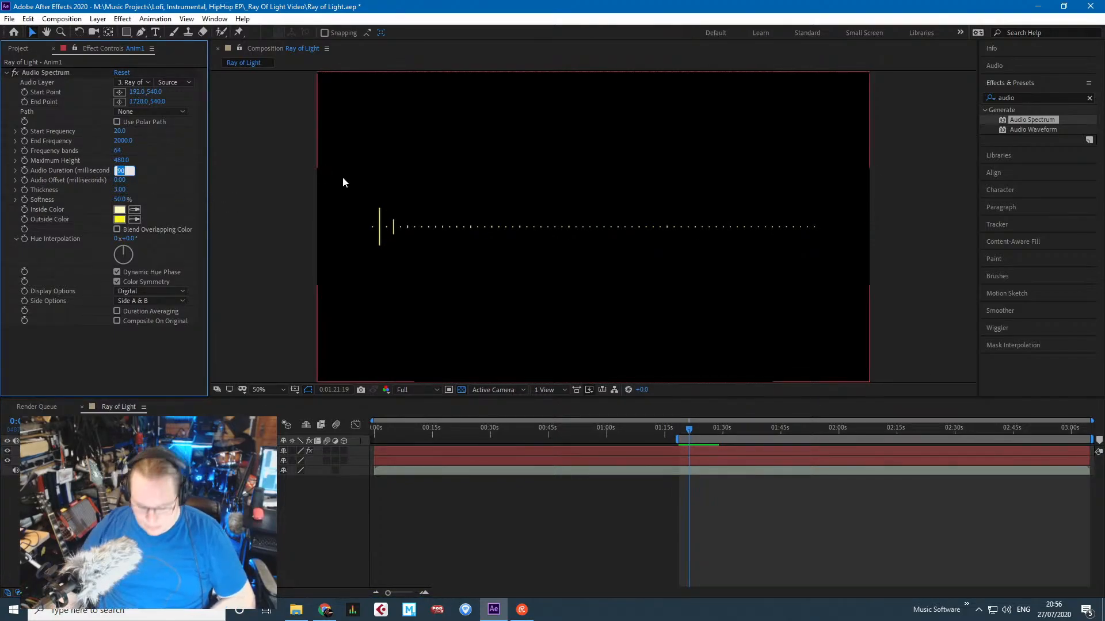
type("120")
key("Return")
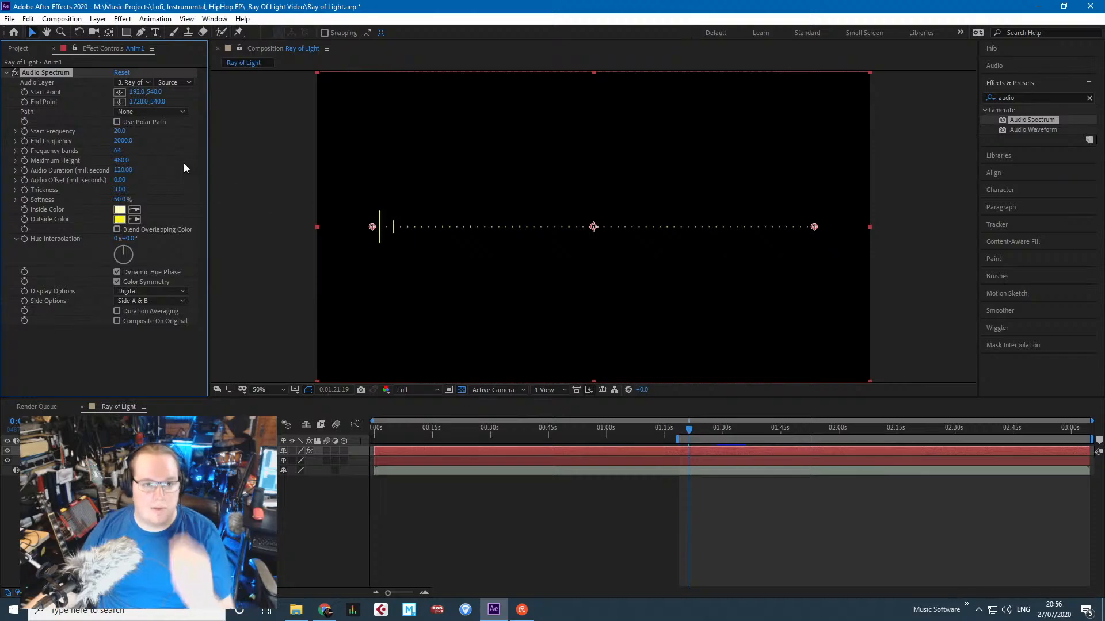
left_click_drag(121, 160, 155, 165)
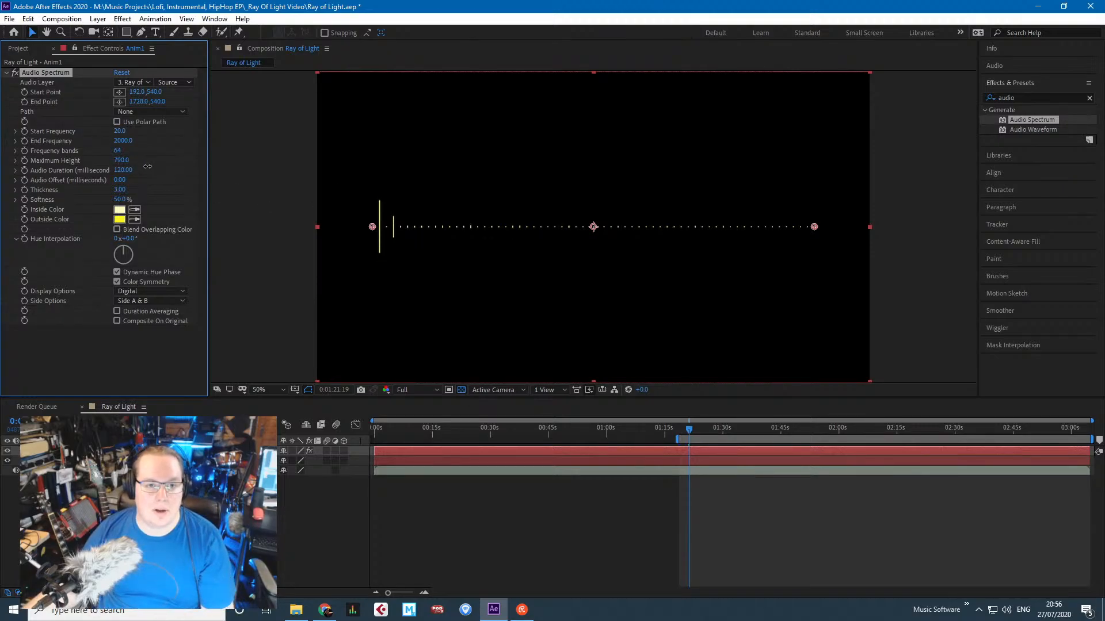
left_click(125, 160)
type("800")
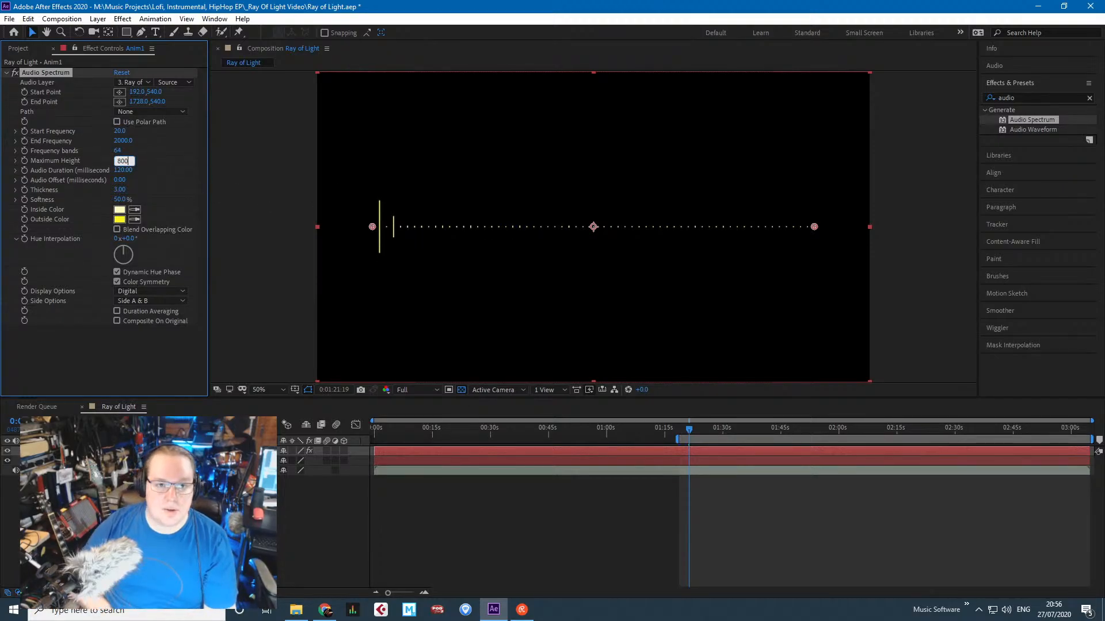
key("Return")
left_click(225, 164)
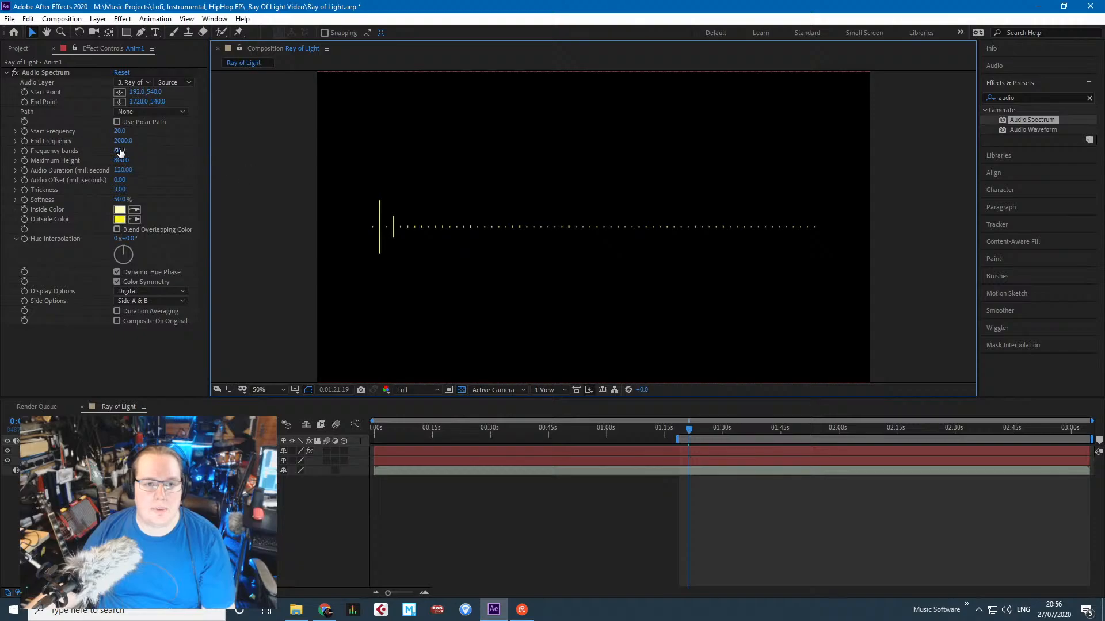
Set the Audio Spectrum to 70 frequency bands with a frequency range from 1 to 1500.
left_click_drag(120, 152, 126, 153)
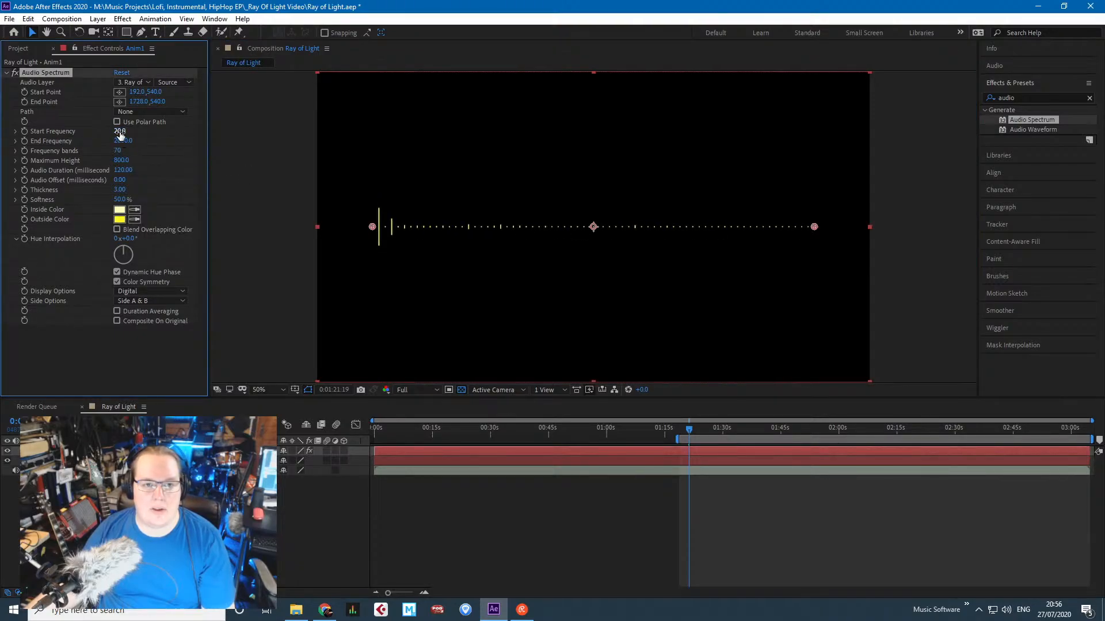
type("1")
key("Return")
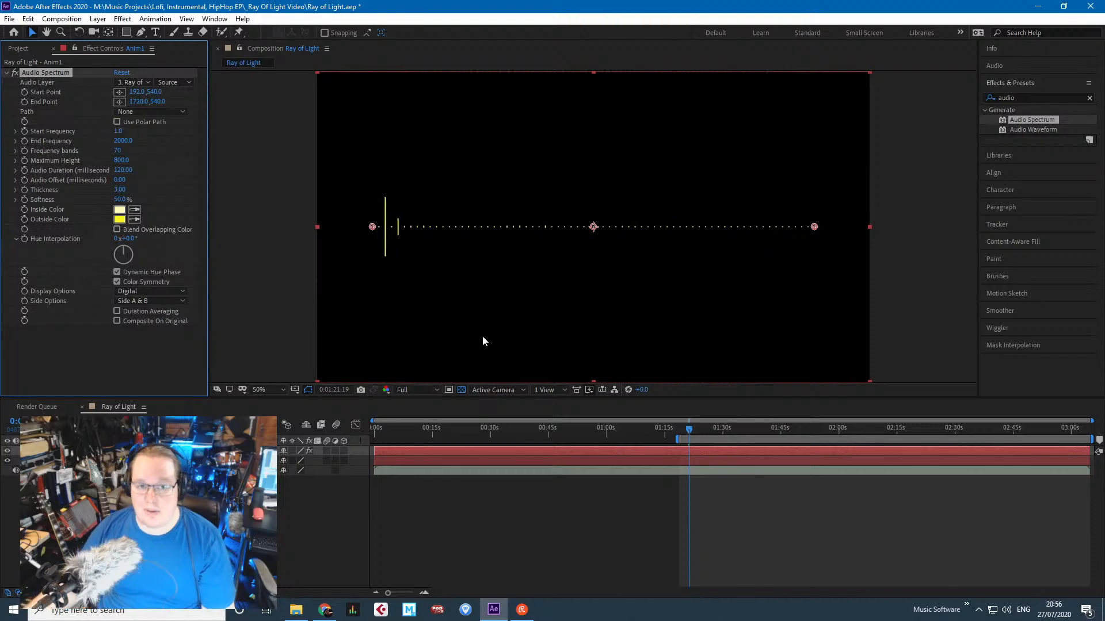
left_click(123, 141)
type("1")
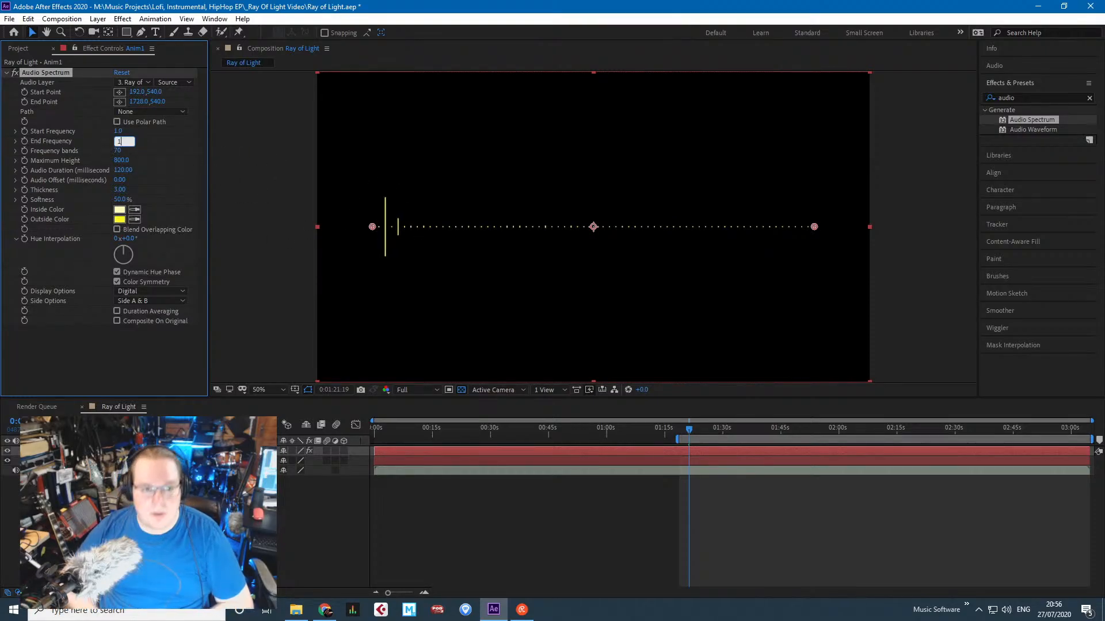
type("500")
key("Return")
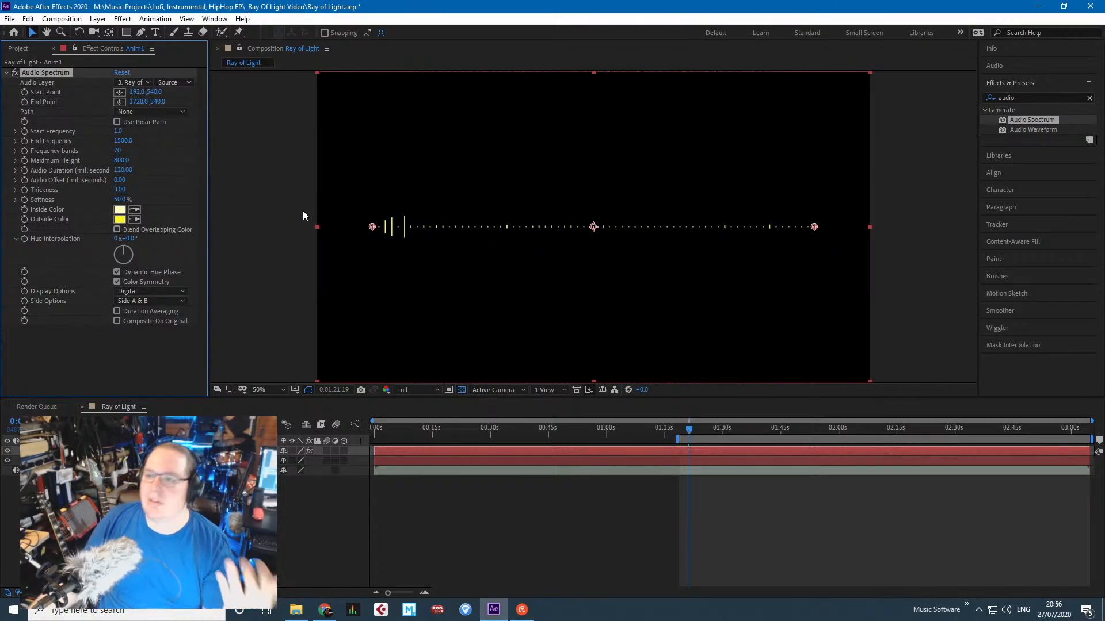
Preview the spectrum animation, extending the work area's start back to about 0:57 in the timeline.
left_click(254, 243)
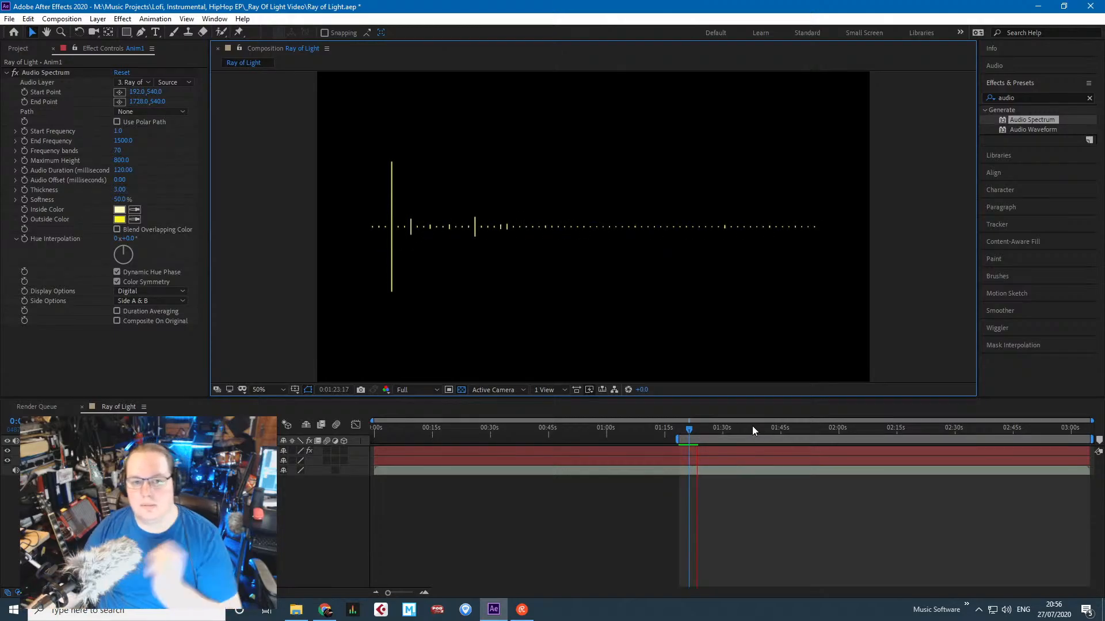
left_click_drag(678, 439, 595, 439)
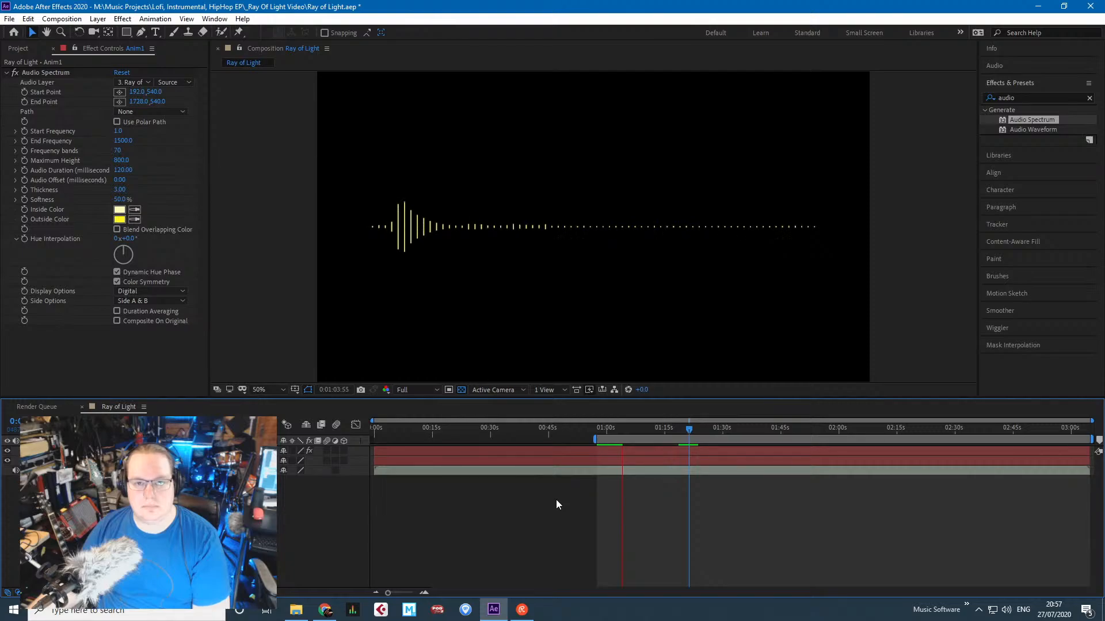
key("space")
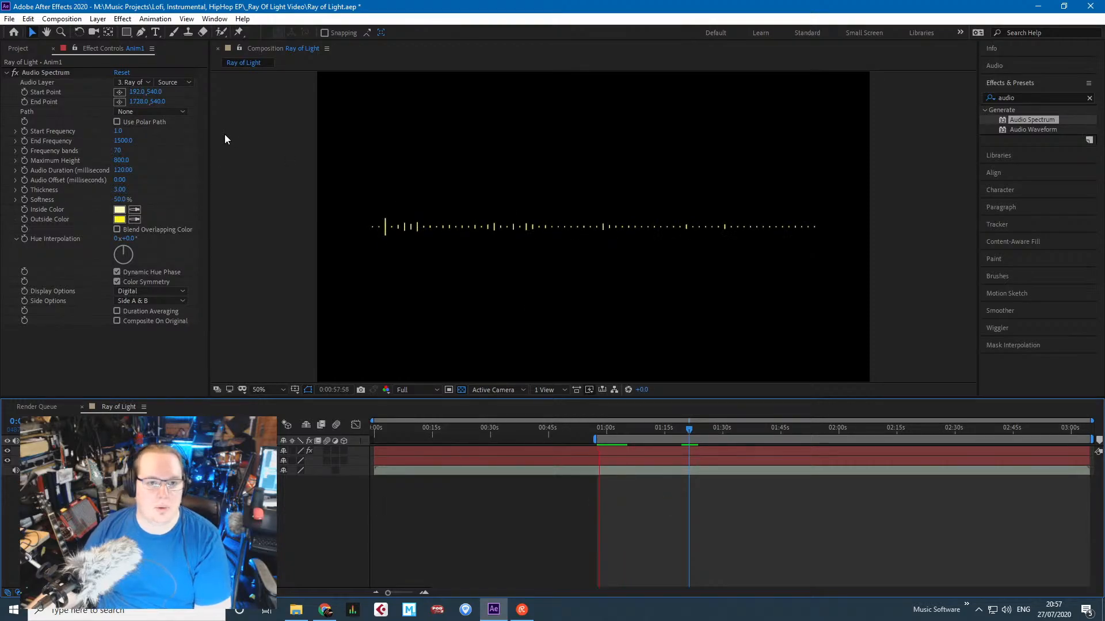
key("space")
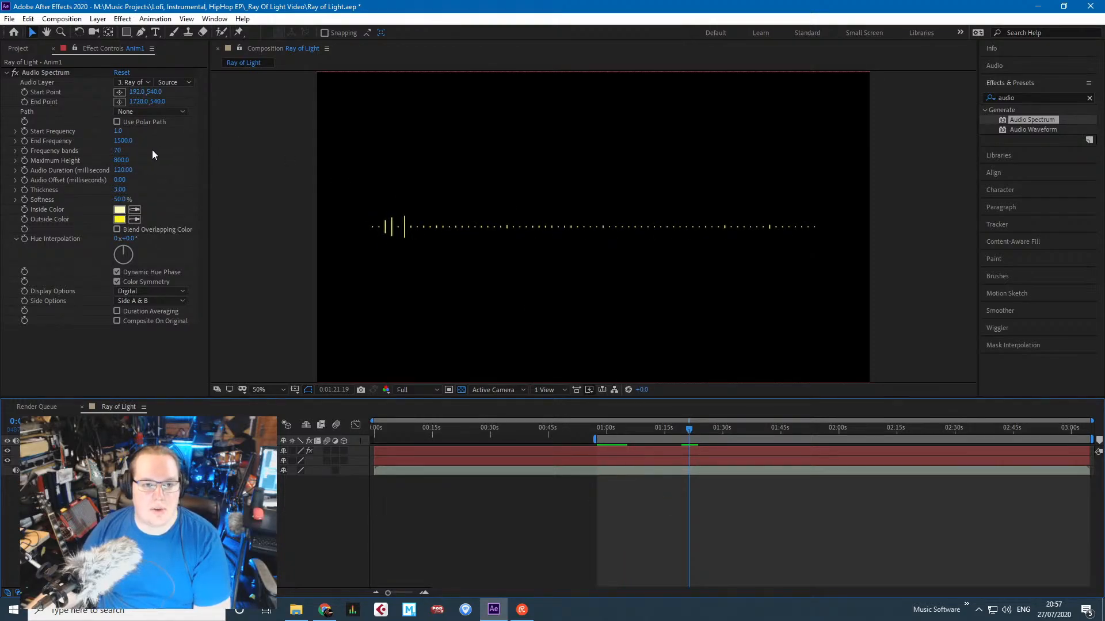
Set the Audio Spectrum's frequency bands to 120 and preview the animation.
left_click(119, 150)
type("12")
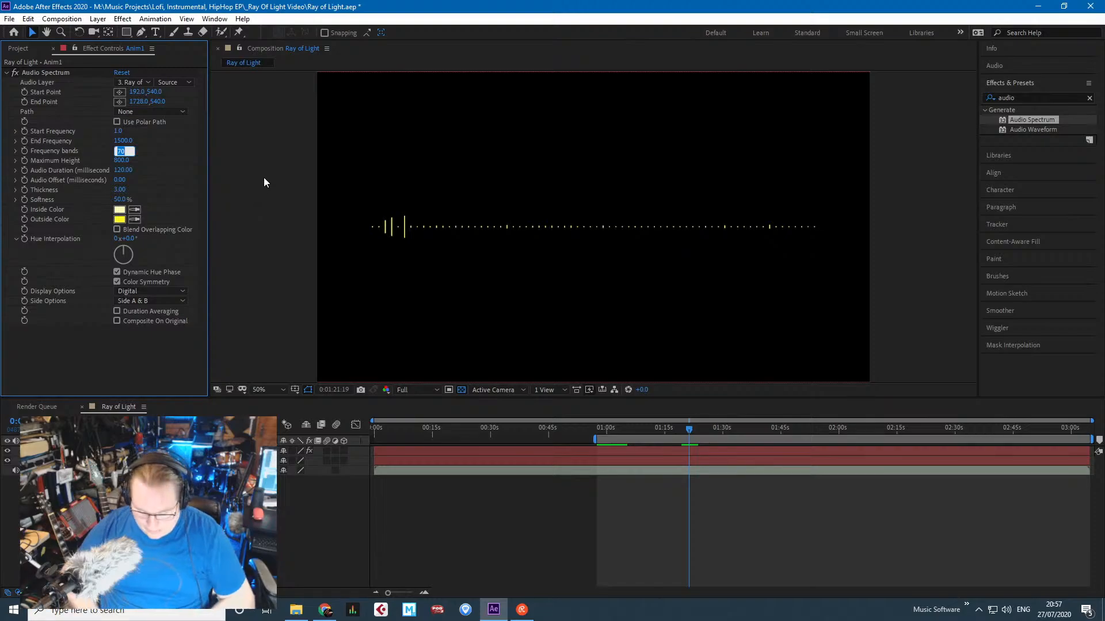
type("0")
key("Return")
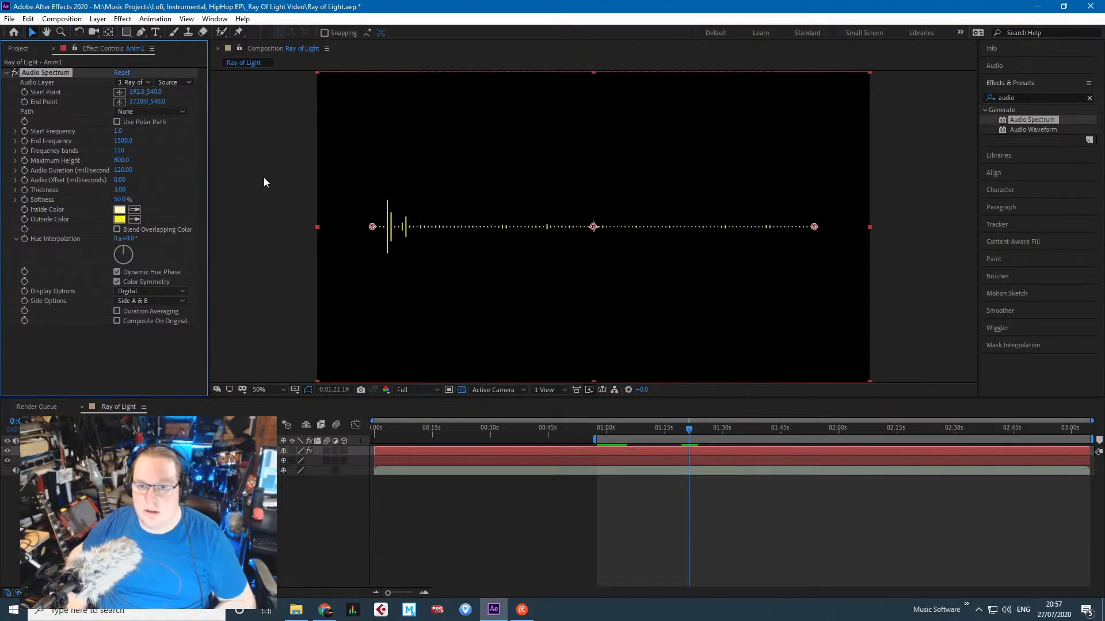
key("space")
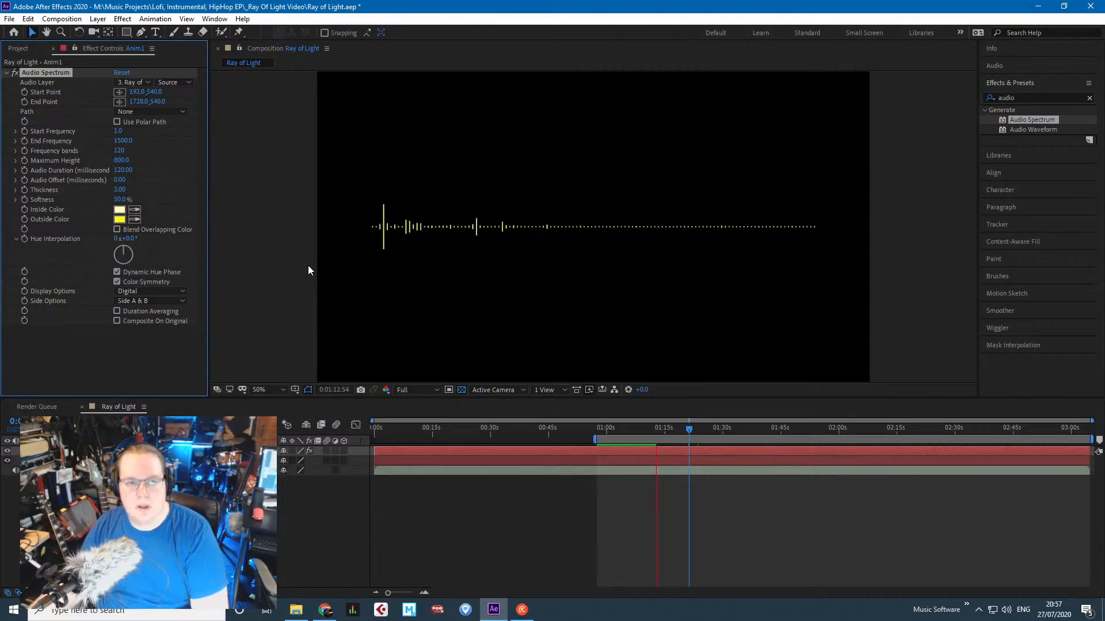
key("space")
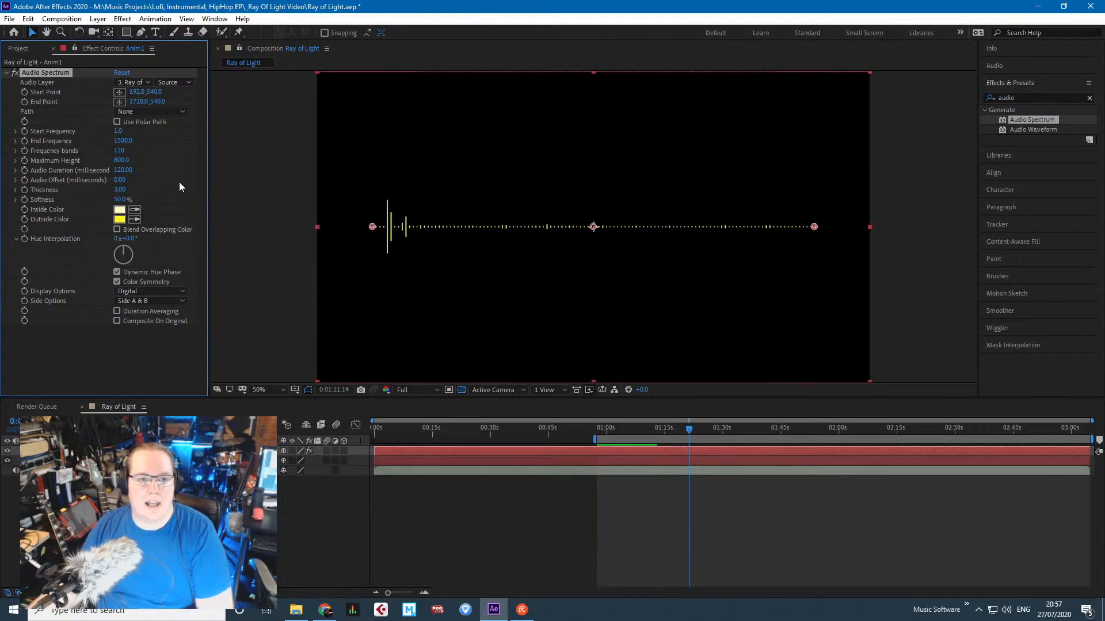
Set the Audio Spectrum's softness to 0% and its thickness to 5, and inspect the bars up close.
left_click(125, 171)
left_click(282, 198)
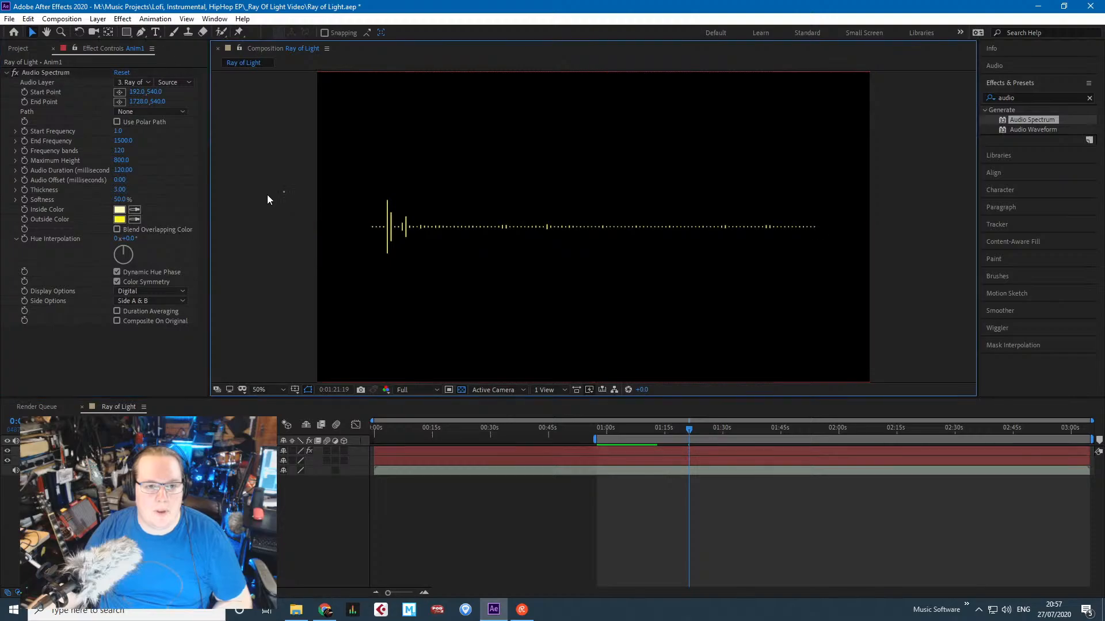
left_click_drag(119, 199, 2, 201)
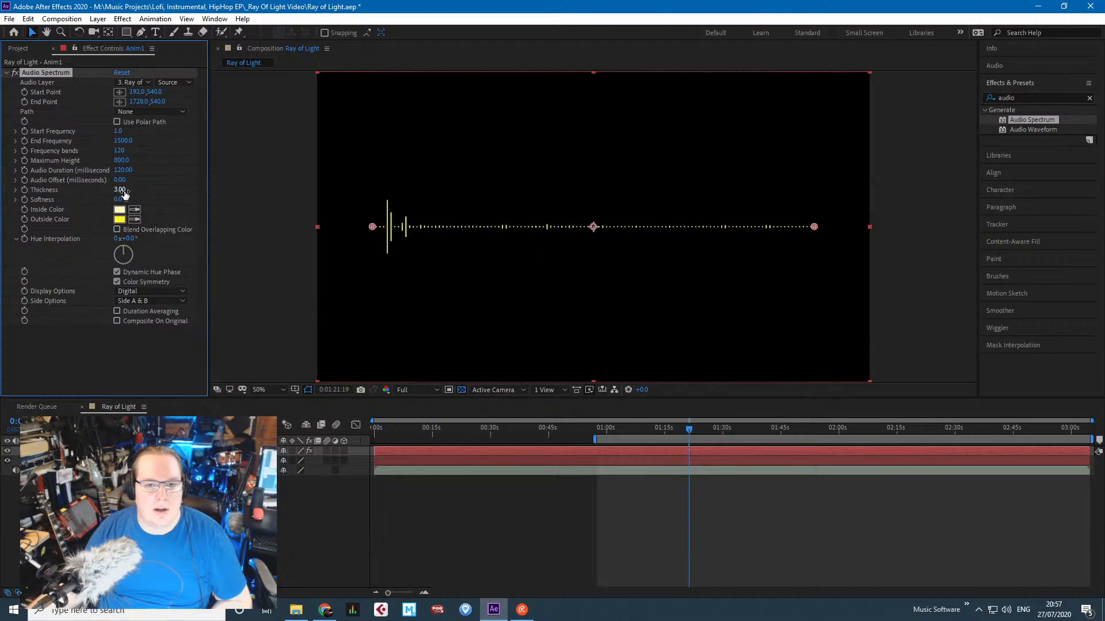
left_click_drag(123, 194, 233, 198)
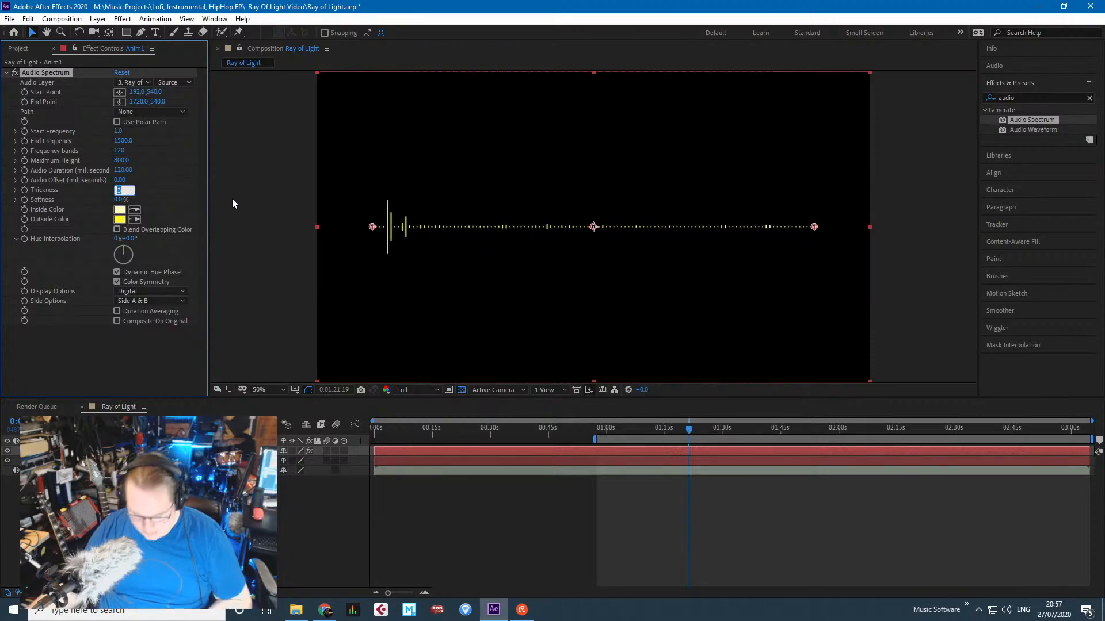
left_click(256, 200)
scroll(282, 264, "up", 2)
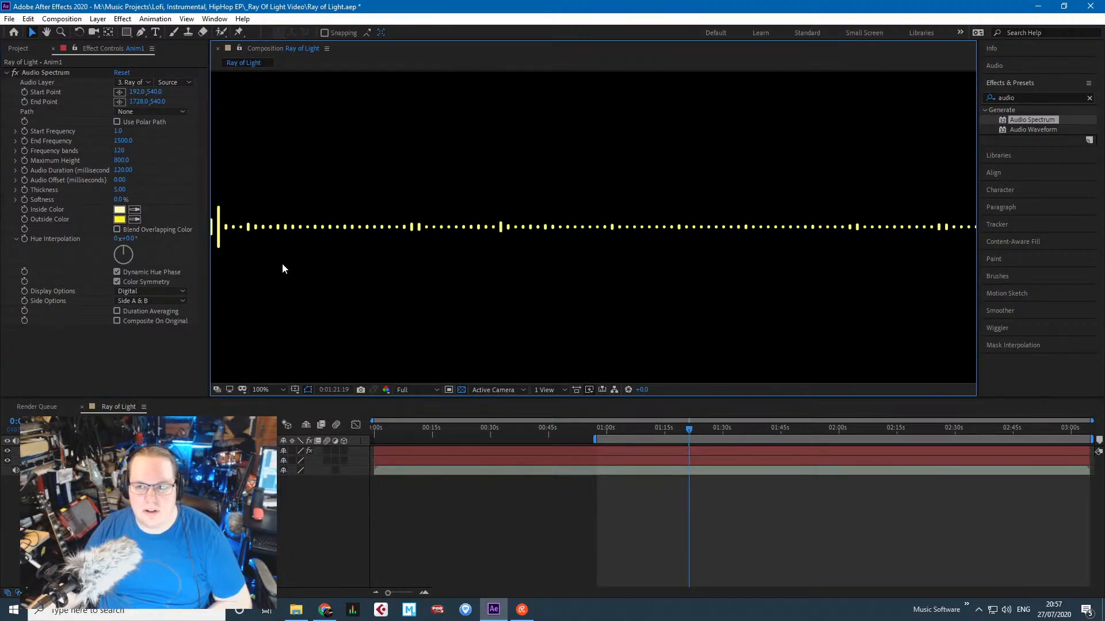
scroll(282, 263, "down", 2)
Try an audio duration of 150 milliseconds on the spectrum and preview the animation.
left_click(122, 170)
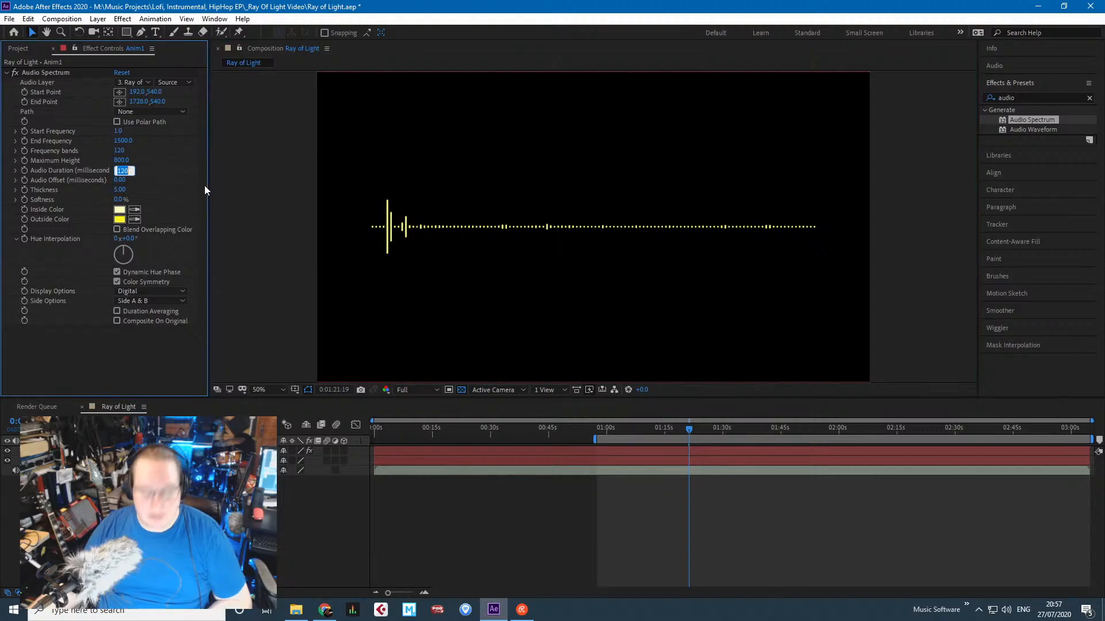
type("150")
key("Return")
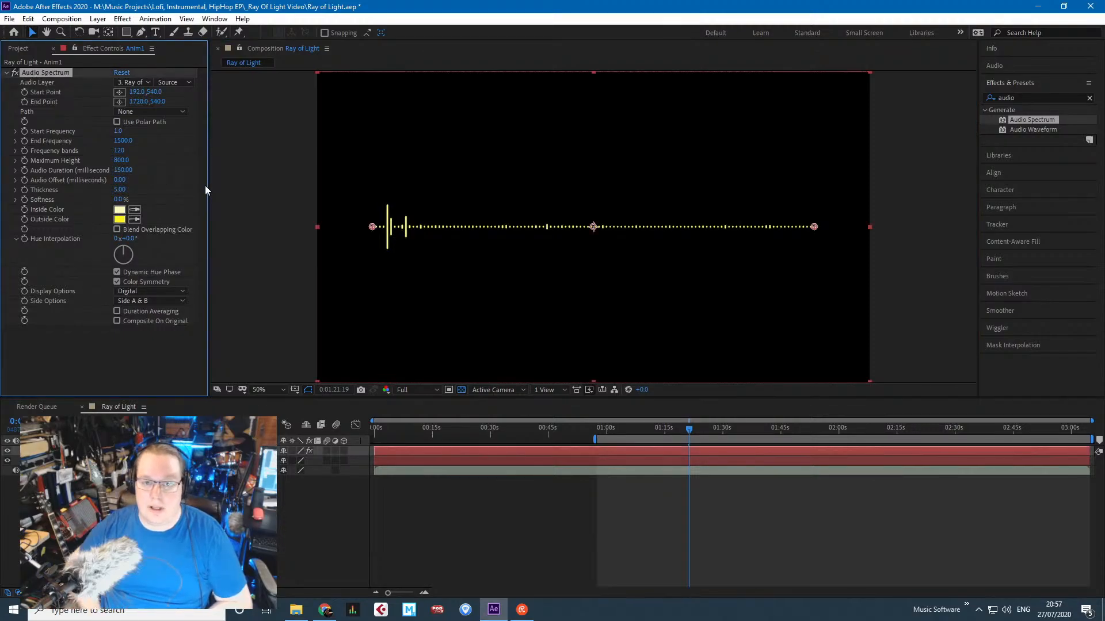
key("space")
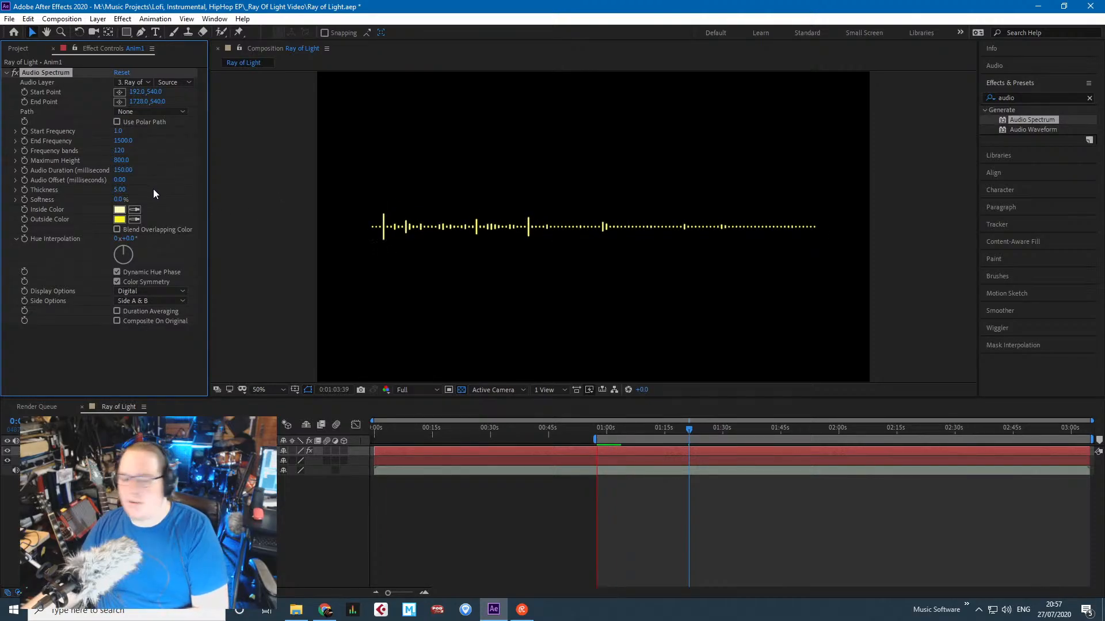
key("space")
Try an audio duration of 15 milliseconds on the spectrum and preview the animation.
left_click(123, 170)
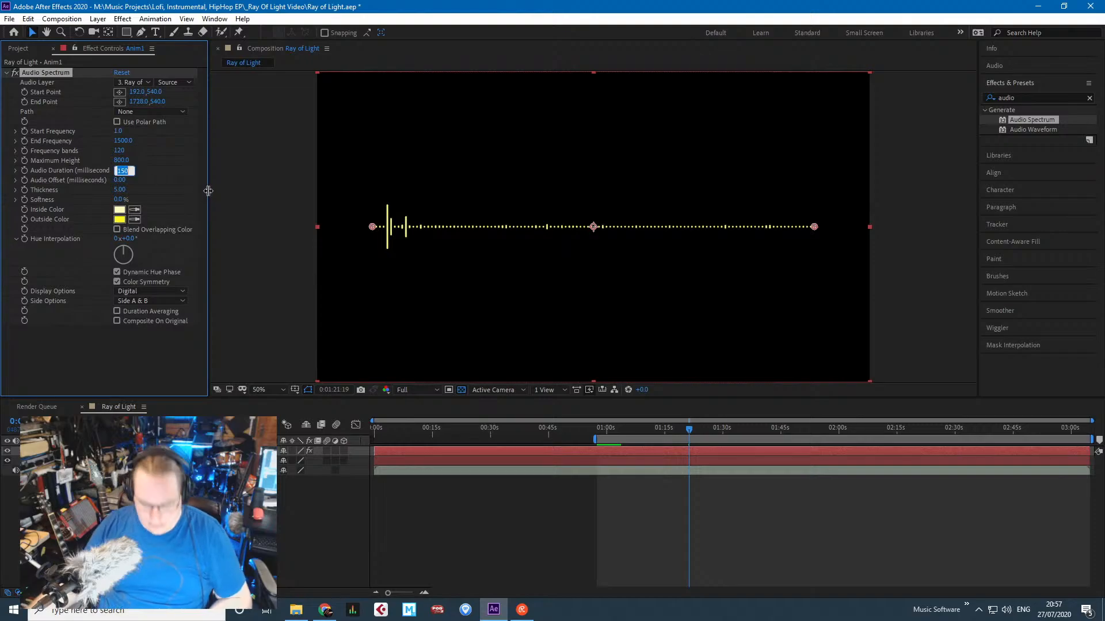
type("15")
key("Return")
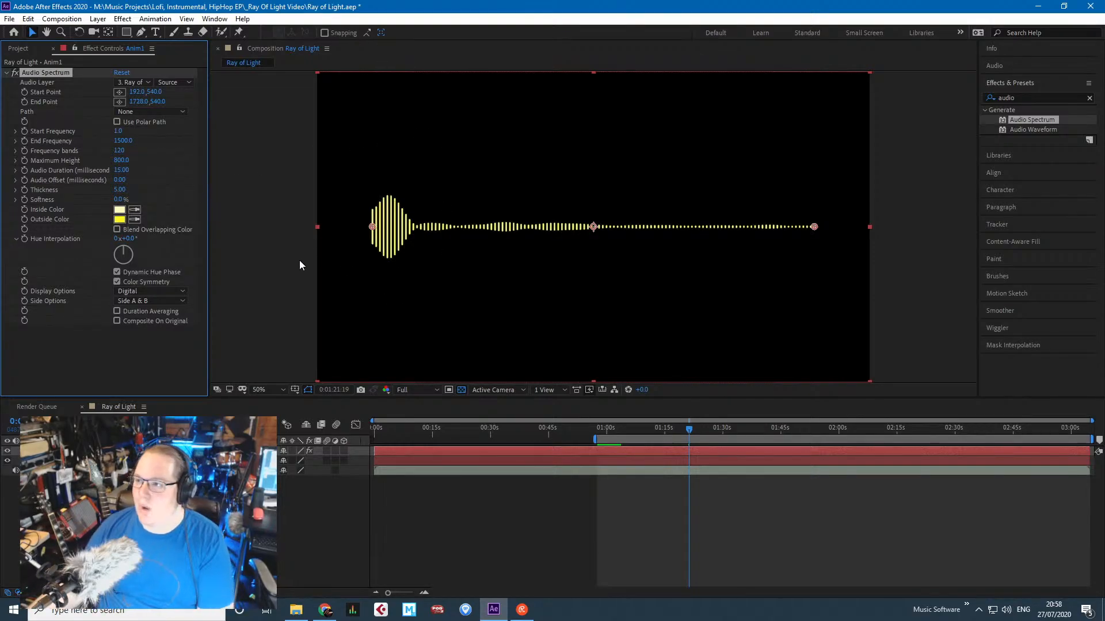
key("space")
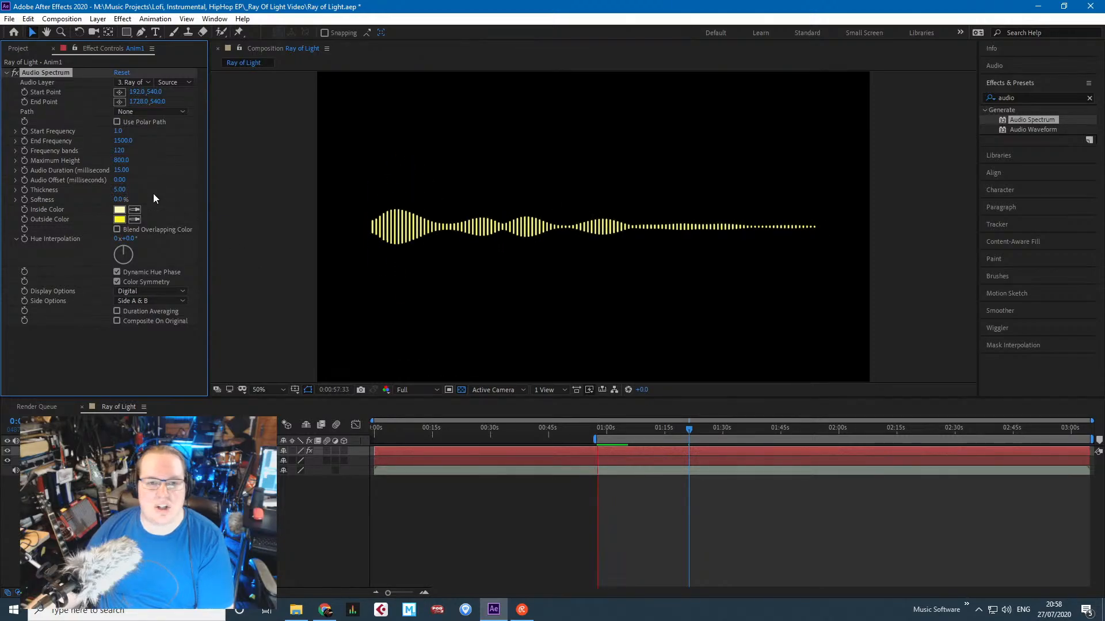
Set the Audio Spectrum's audio duration to 40 milliseconds and preview the animation.
left_click(120, 170)
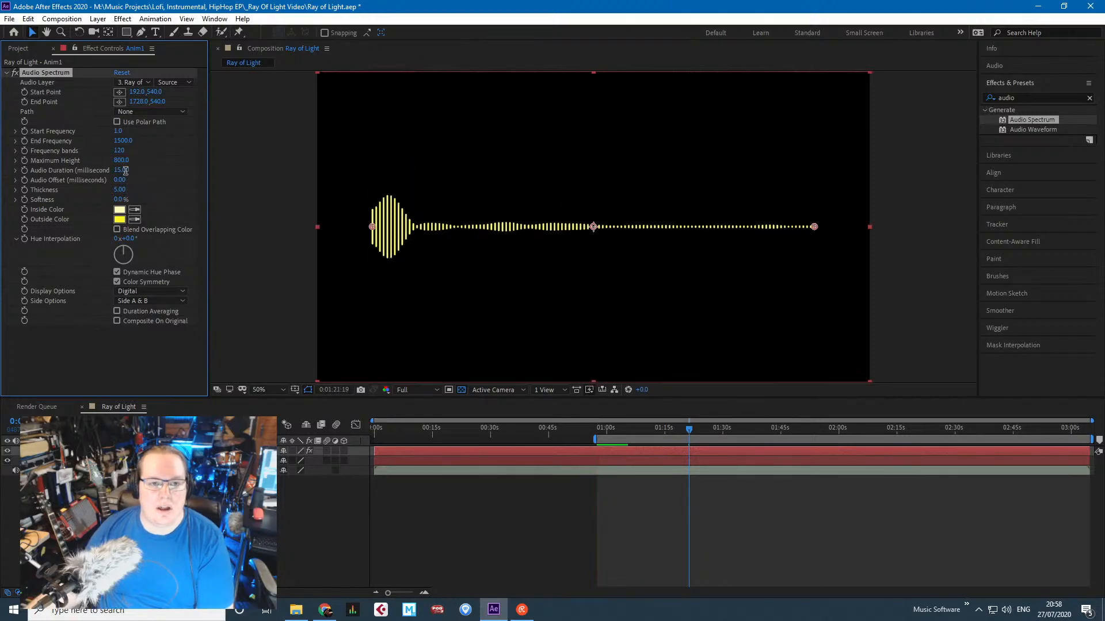
type("40")
key("Return")
left_click(254, 202)
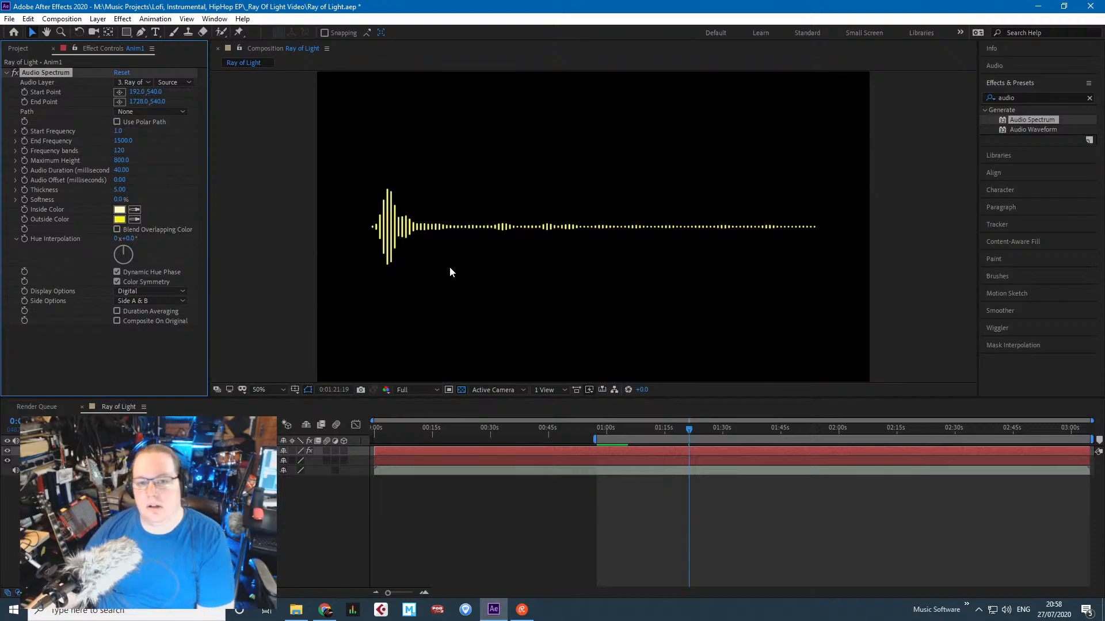
key("space")
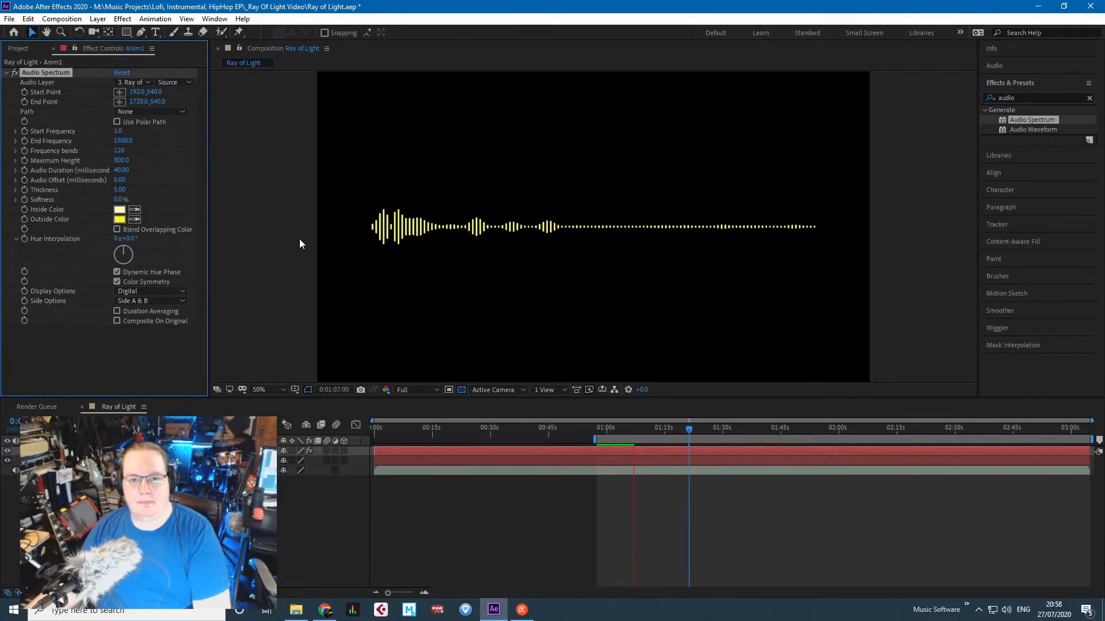
key("space")
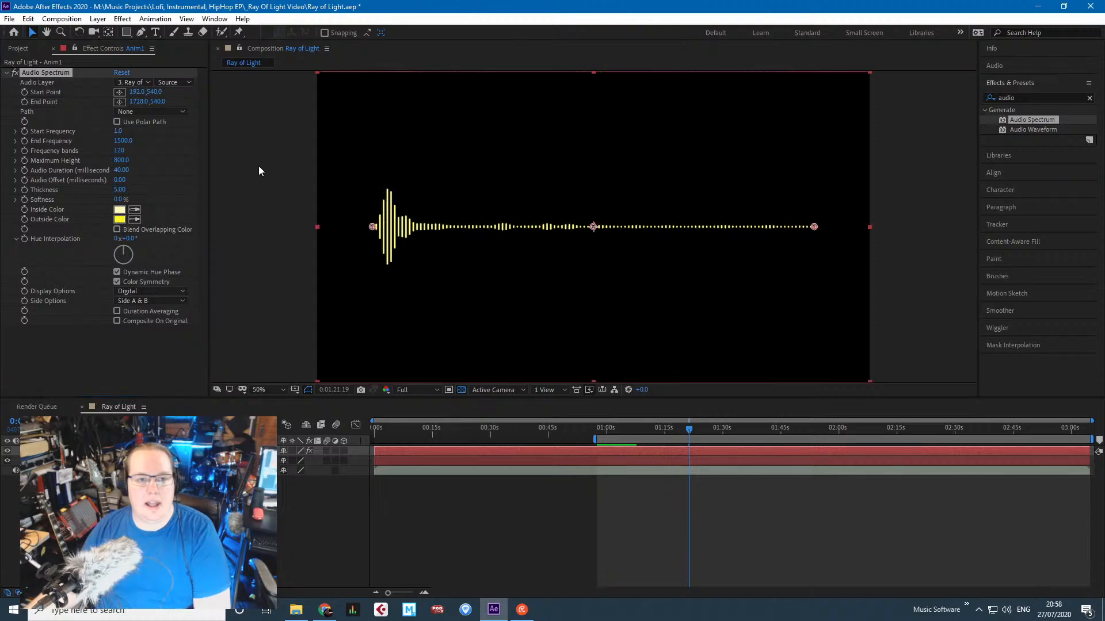
Try a maximum height of 1000 on the Audio Spectrum.
left_click(122, 161)
type("1000")
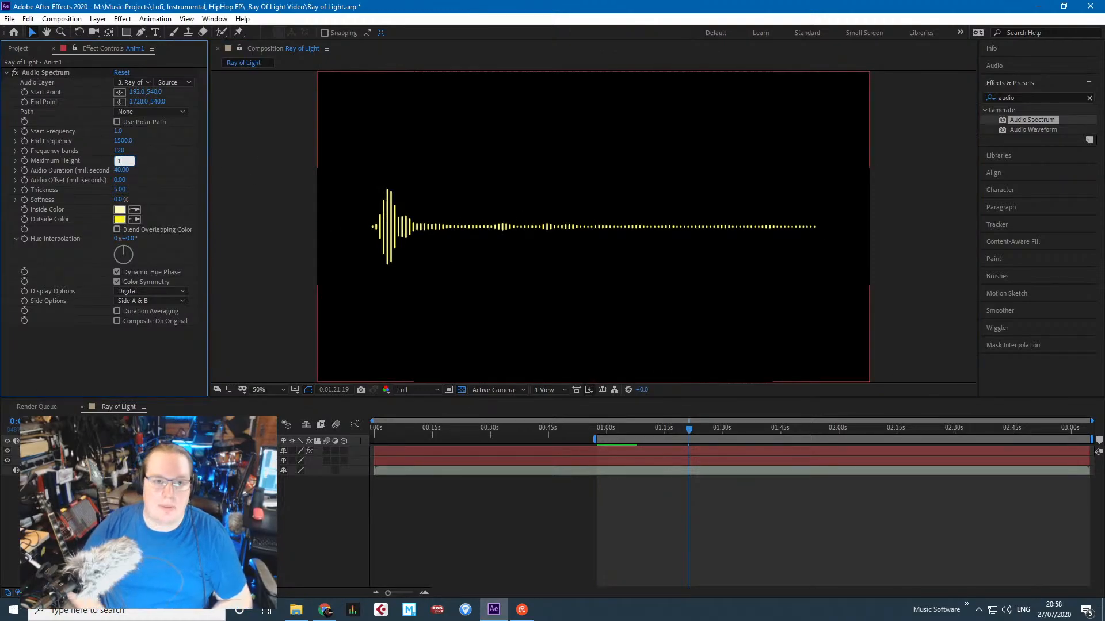
key("Return")
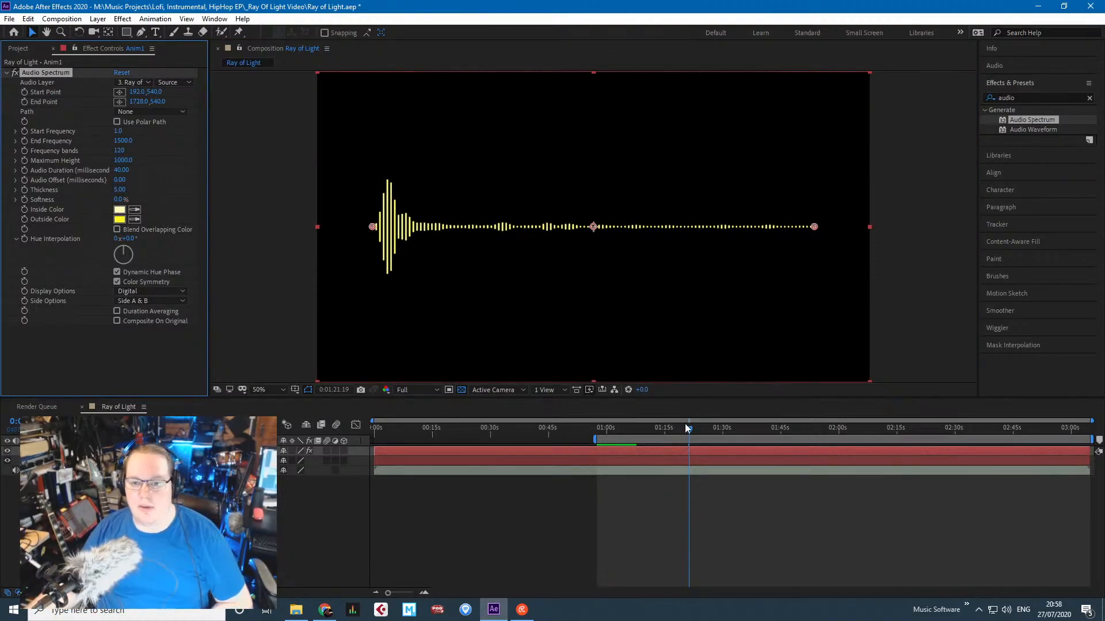
Scrub through the timeline to check the spectrum's peaks at different points of the track, ending at about 1:46.
left_click_drag(688, 428, 905, 431)
left_click_drag(983, 434, 652, 435)
left_click(652, 434)
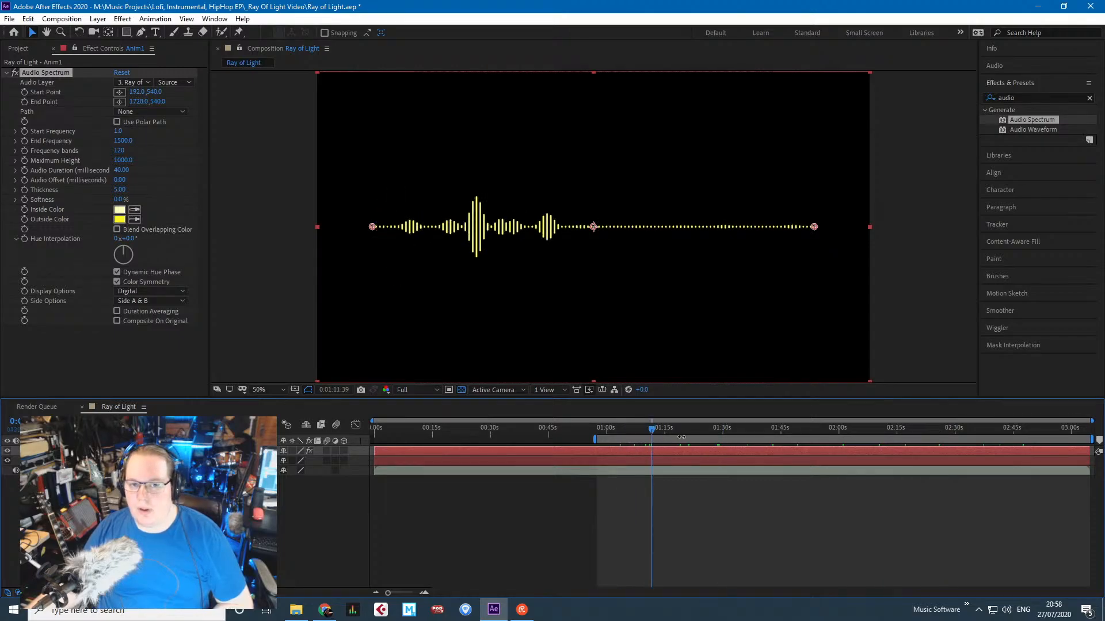
left_click(719, 429)
left_click(802, 433)
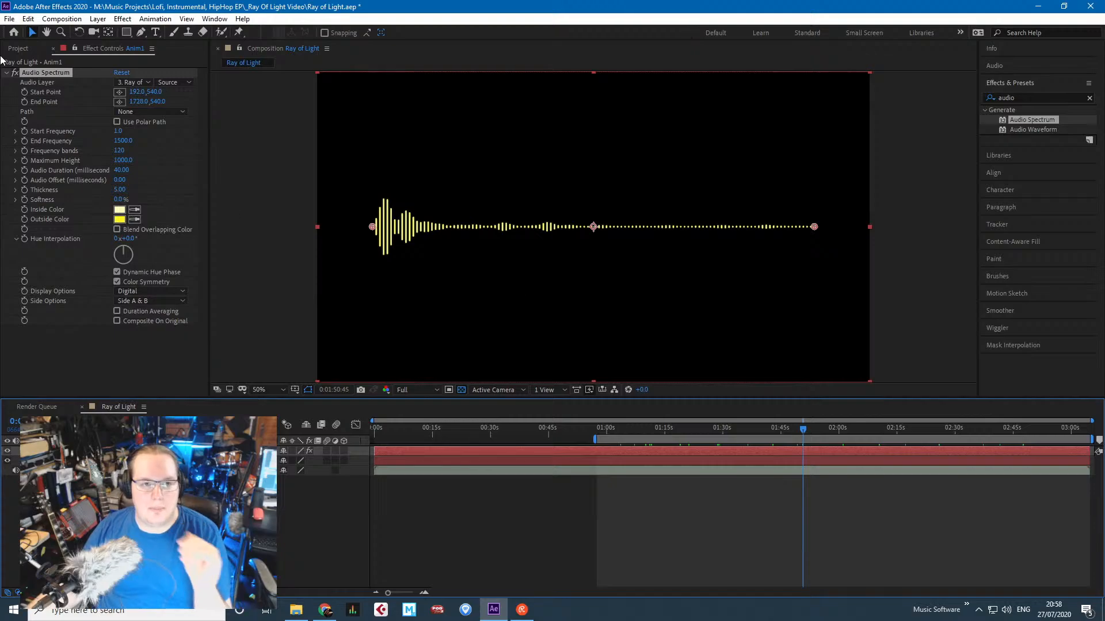
left_click(162, 339)
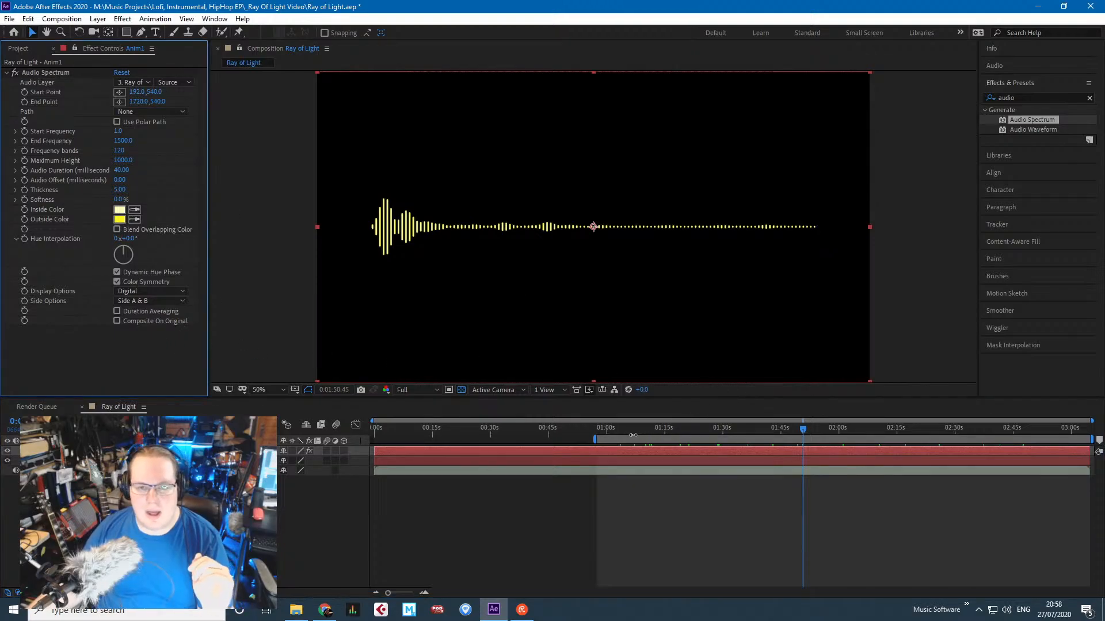
left_click_drag(633, 431, 789, 430)
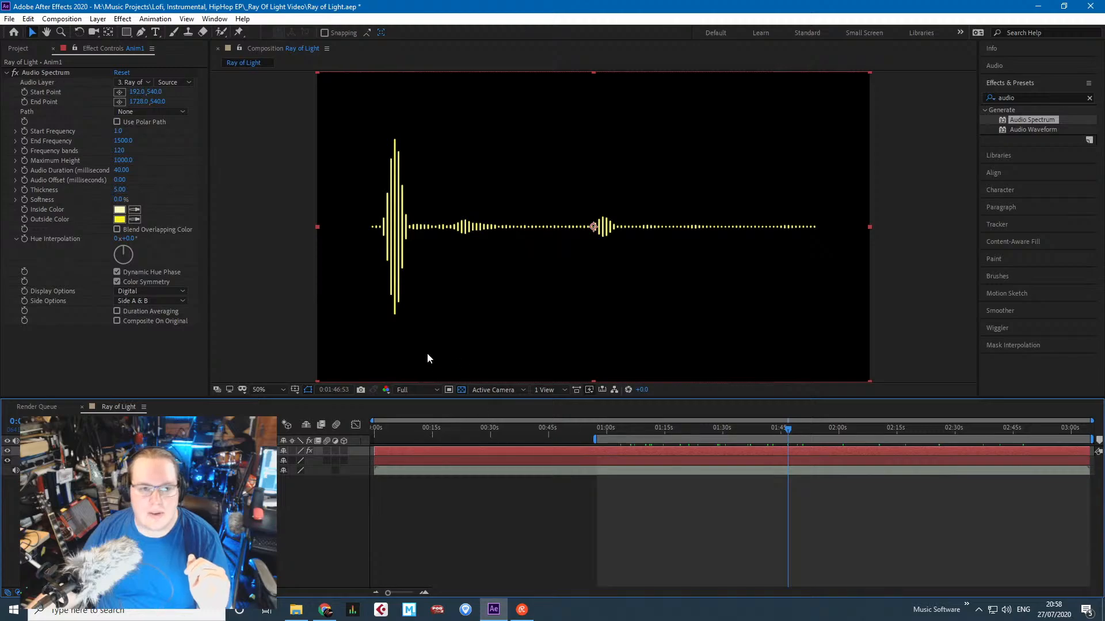
Show only Side A of the Audio Spectrum and set its maximum height to 850.
left_click(165, 299)
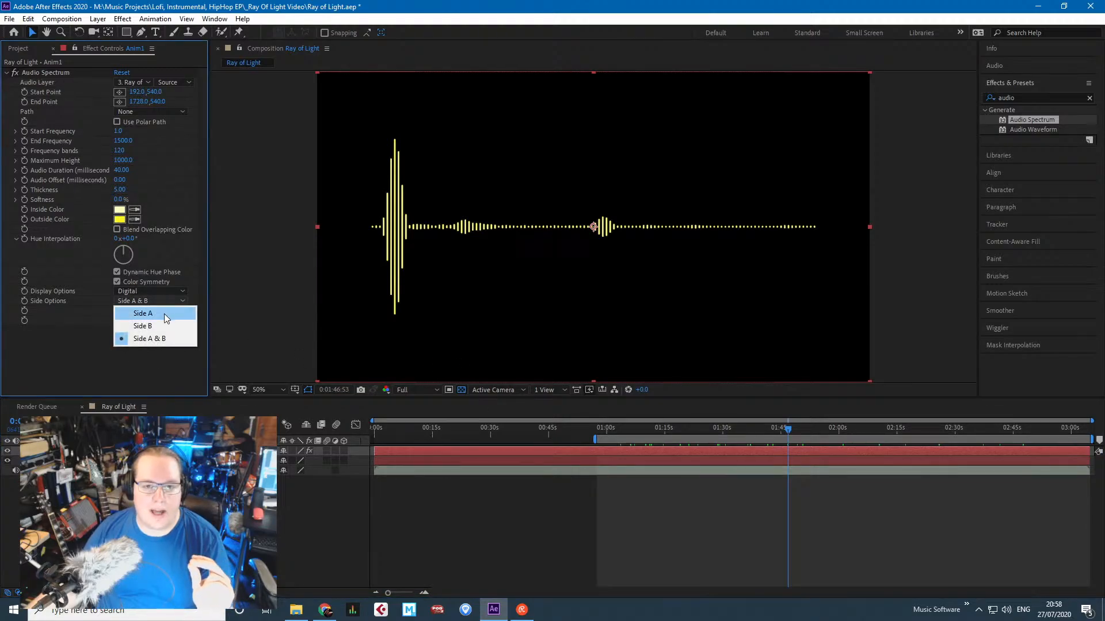
left_click(164, 313)
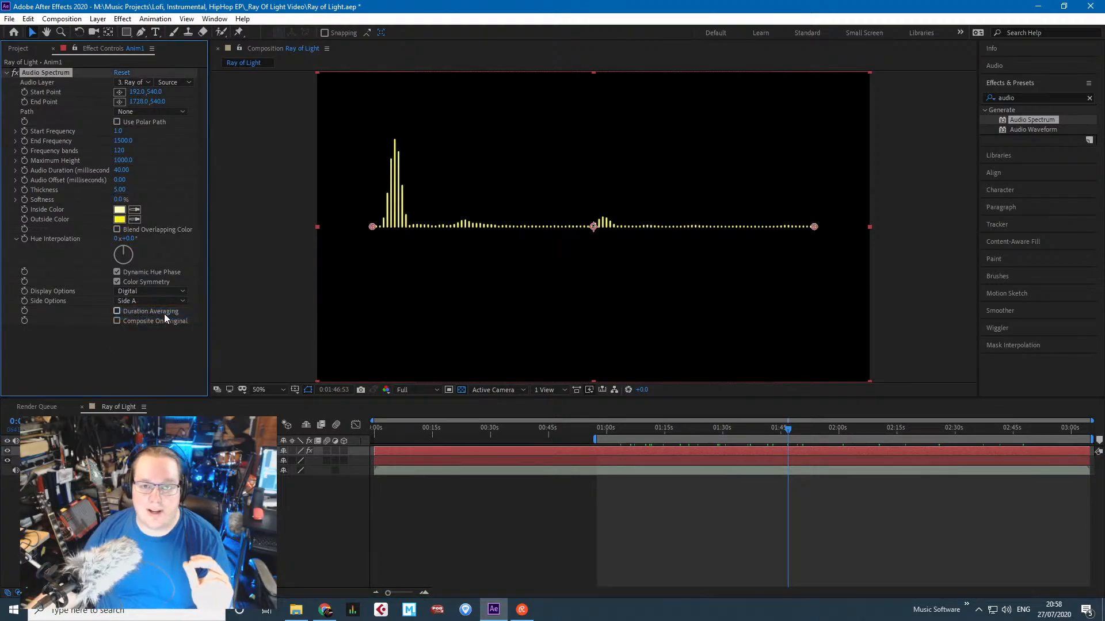
left_click(121, 161)
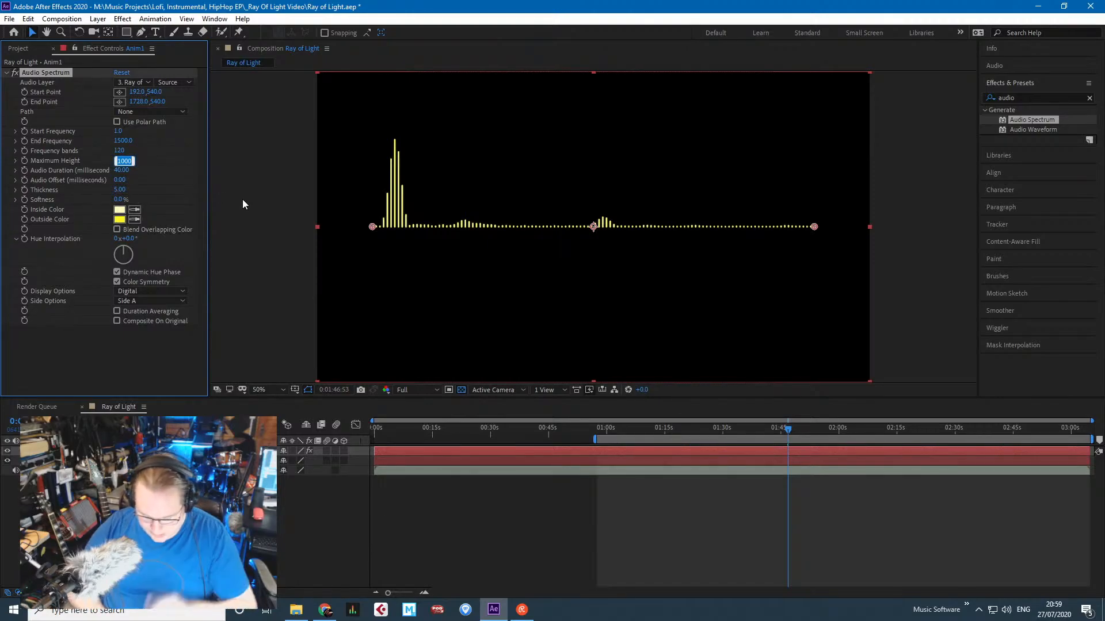
type("850")
key("Return")
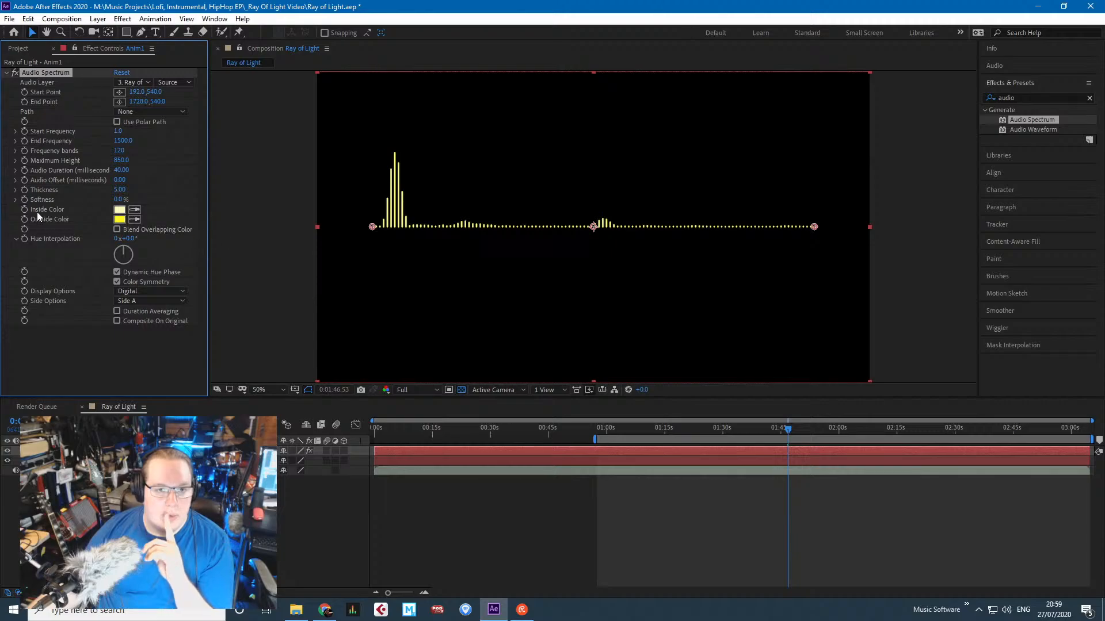
Collapse the hue interpolation dial, try duration averaging on the spectrum with a preview, and turn the averaging off again.
left_click(16, 240)
left_click(134, 329)
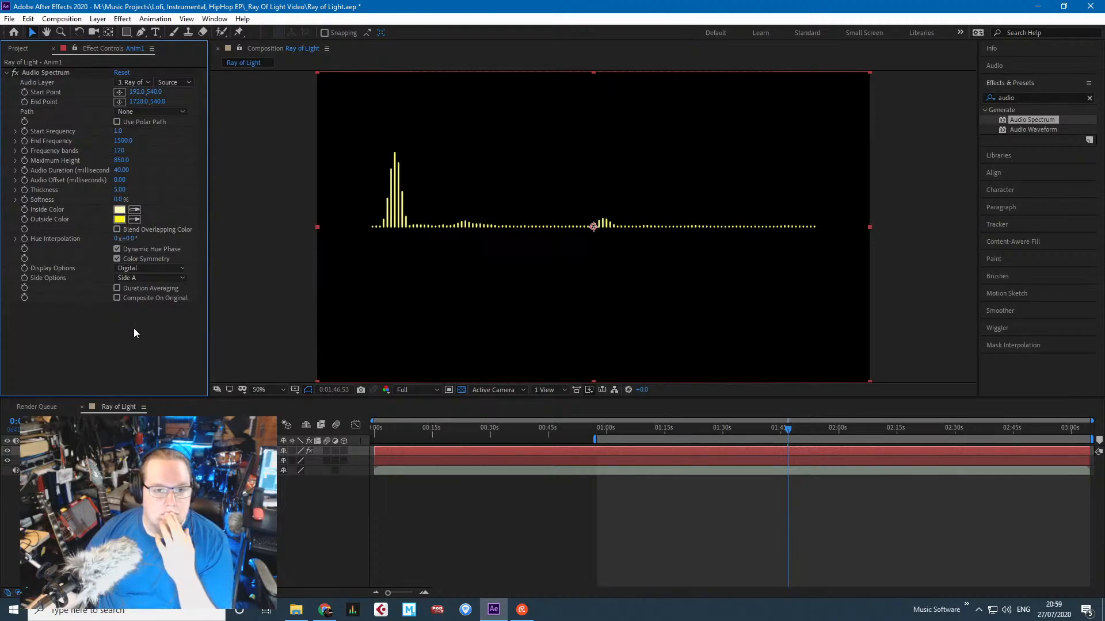
left_click(117, 288)
left_click(117, 289)
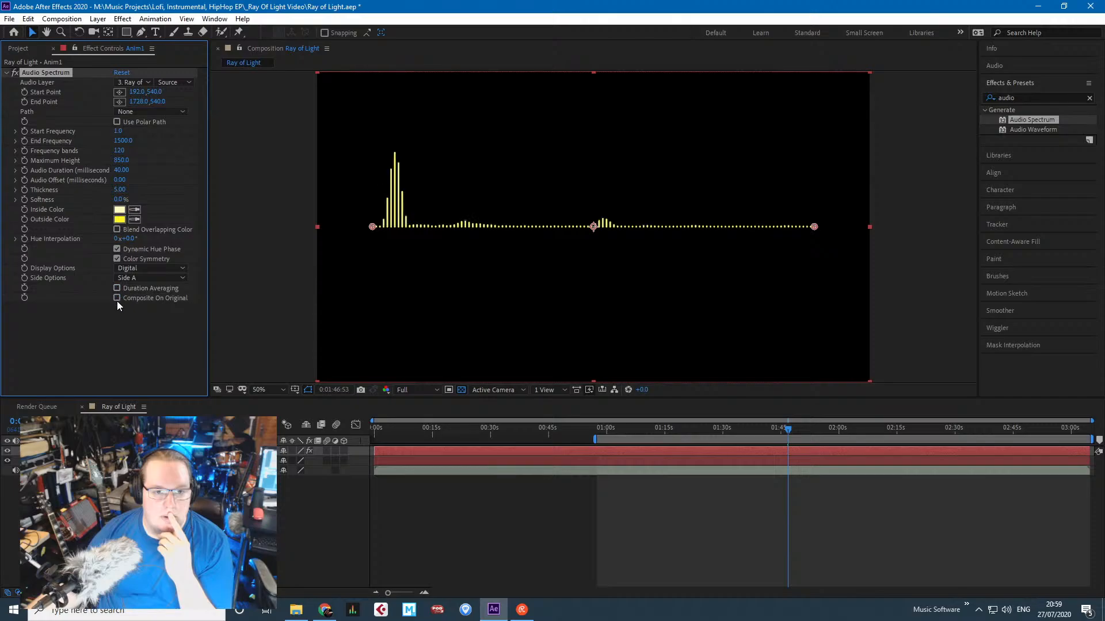
left_click(116, 289)
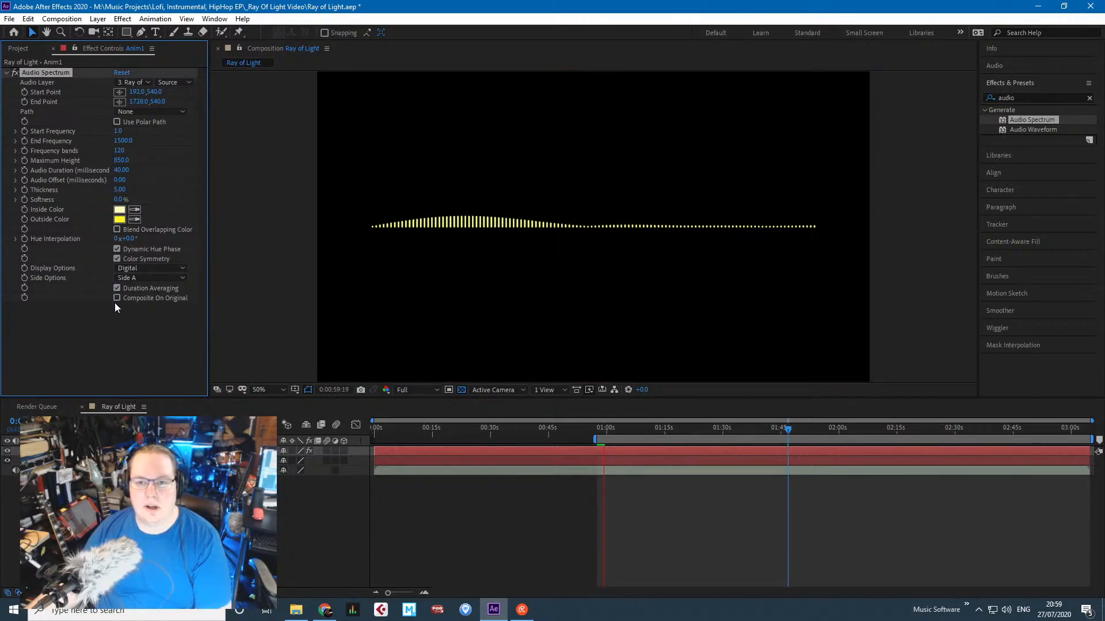
left_click(117, 289)
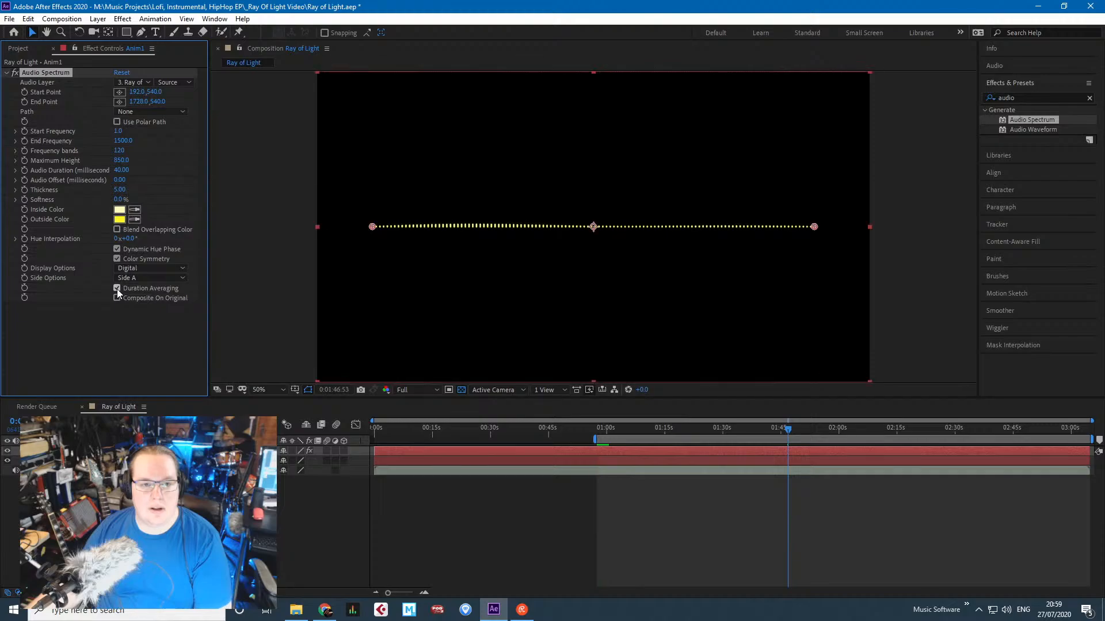
Try the Analog lines and Analog dots display options on the spectrum, and return it to Digital.
left_click(144, 268)
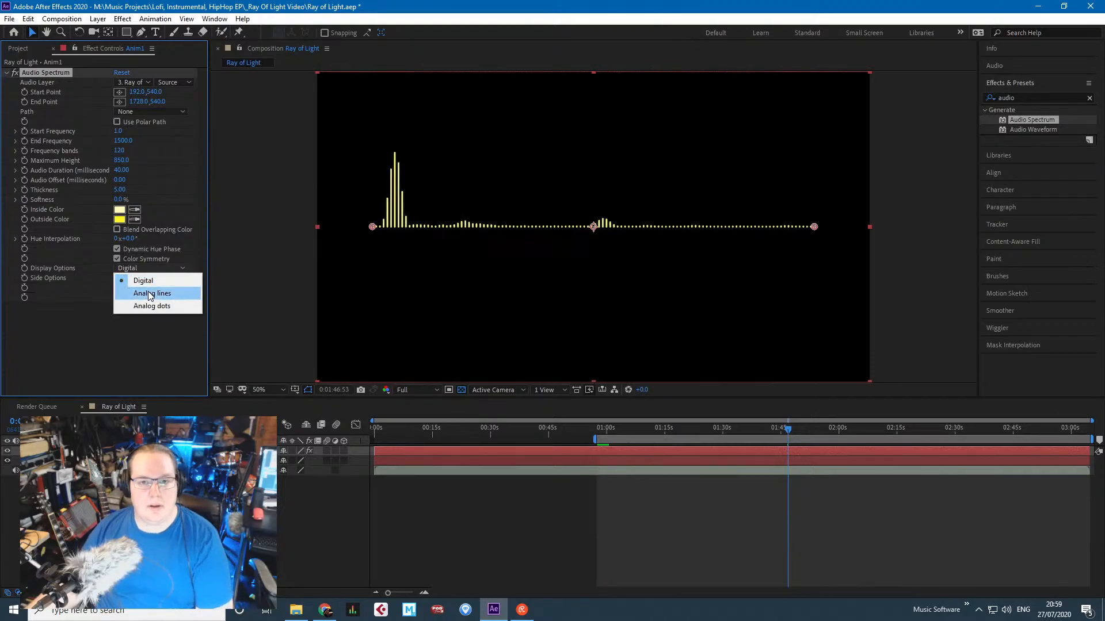
left_click(145, 291)
left_click(144, 269)
left_click(151, 304)
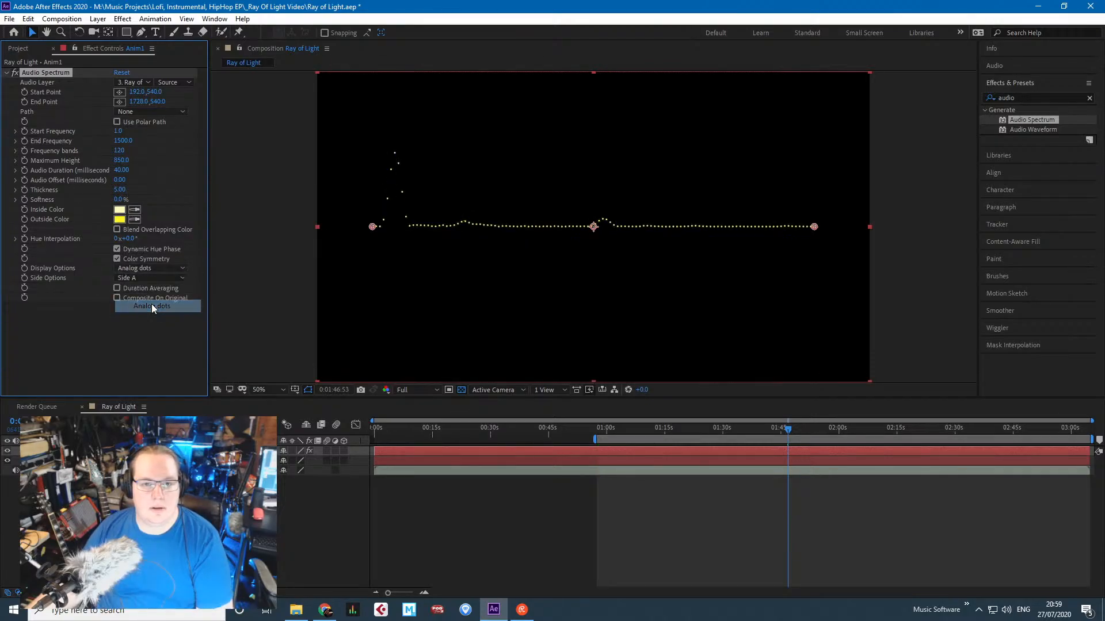
left_click(154, 271)
left_click(156, 281)
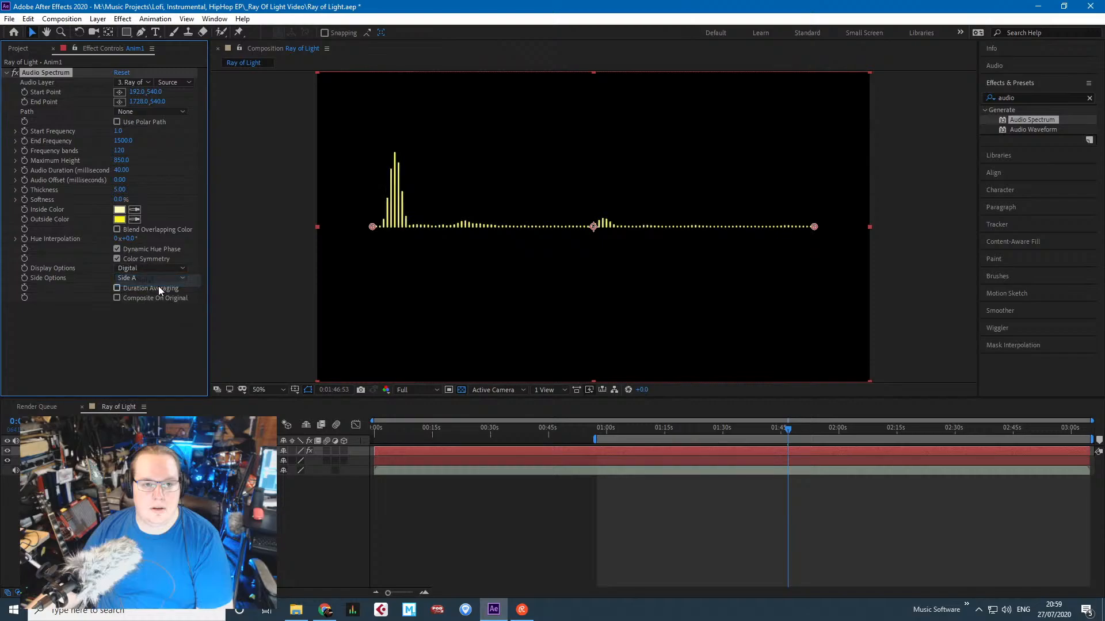
left_click(288, 335)
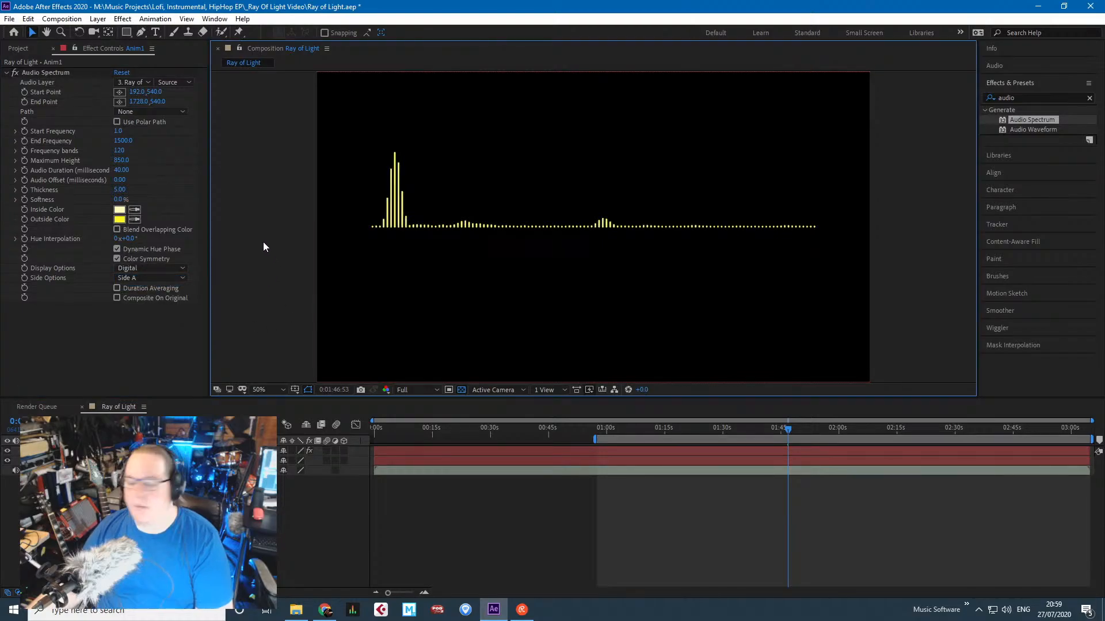
left_click(141, 309)
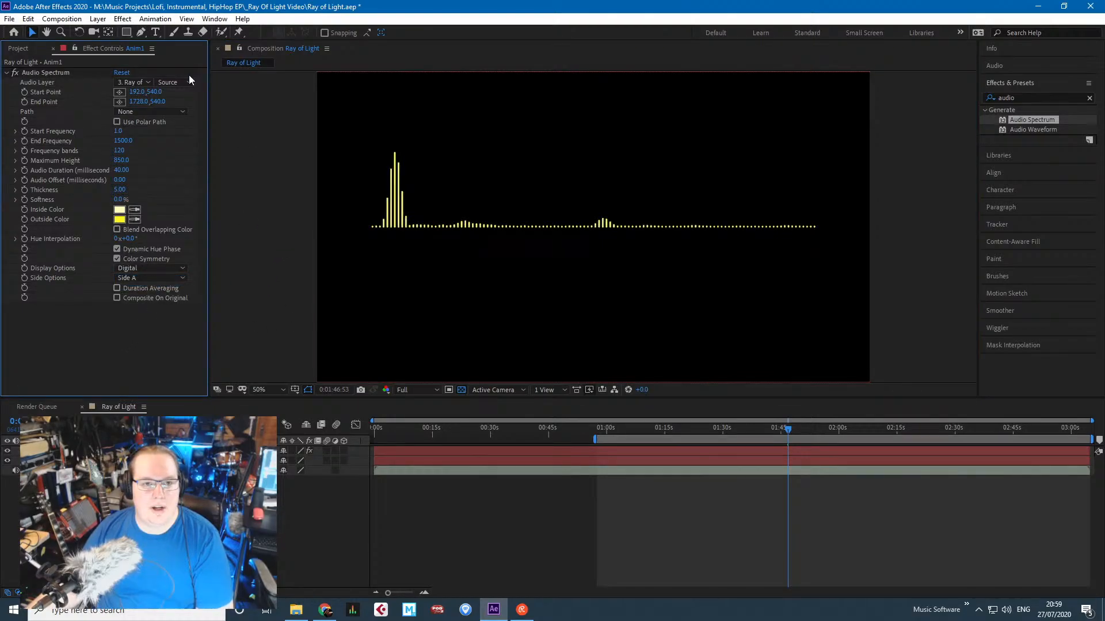
left_click(138, 102)
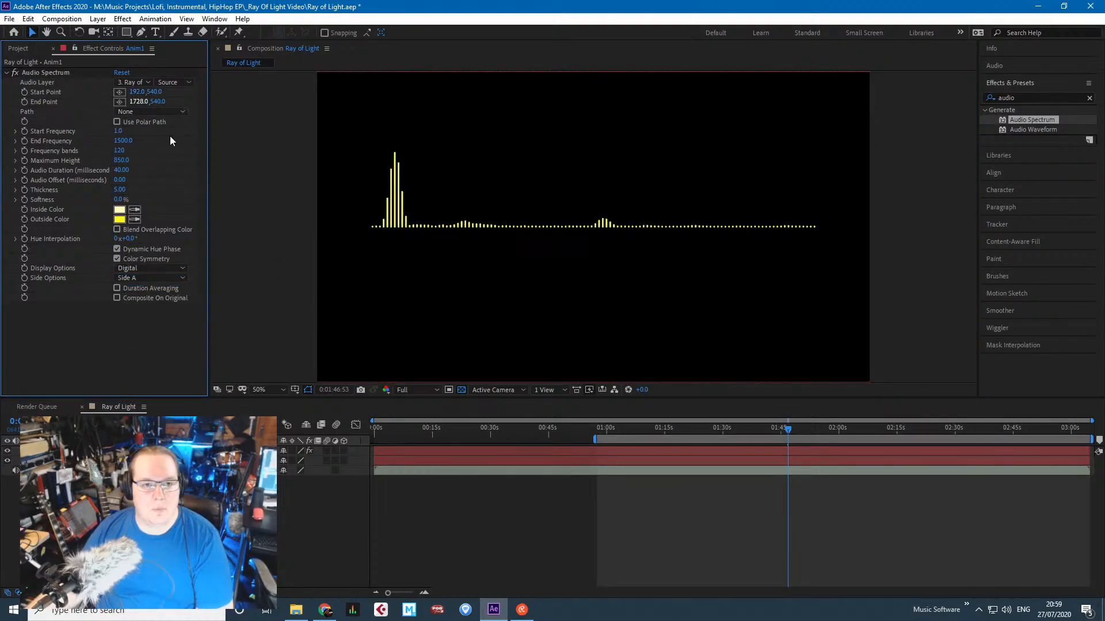
left_click(138, 92)
left_click(241, 128)
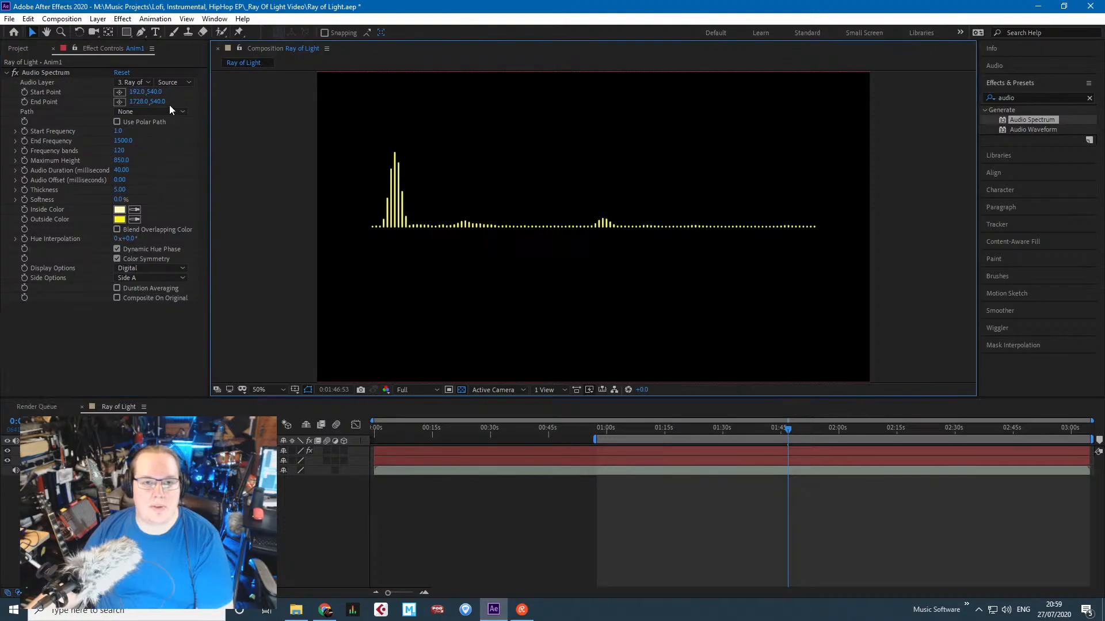
left_click(137, 92)
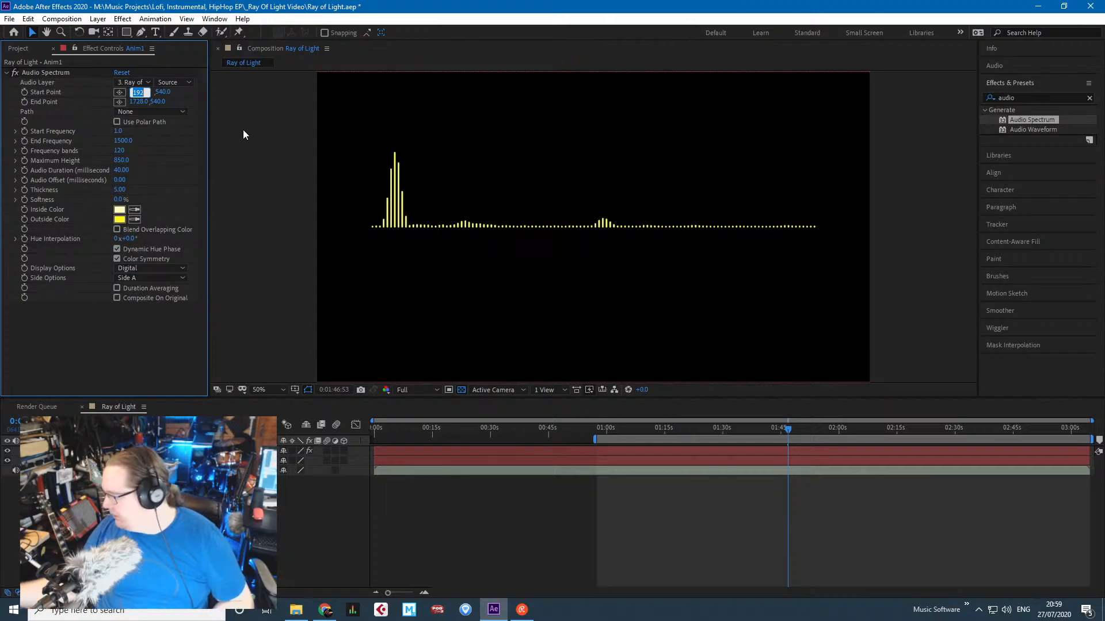
Open Windows Calculator and divide 1080 by 2.
left_click(126, 614)
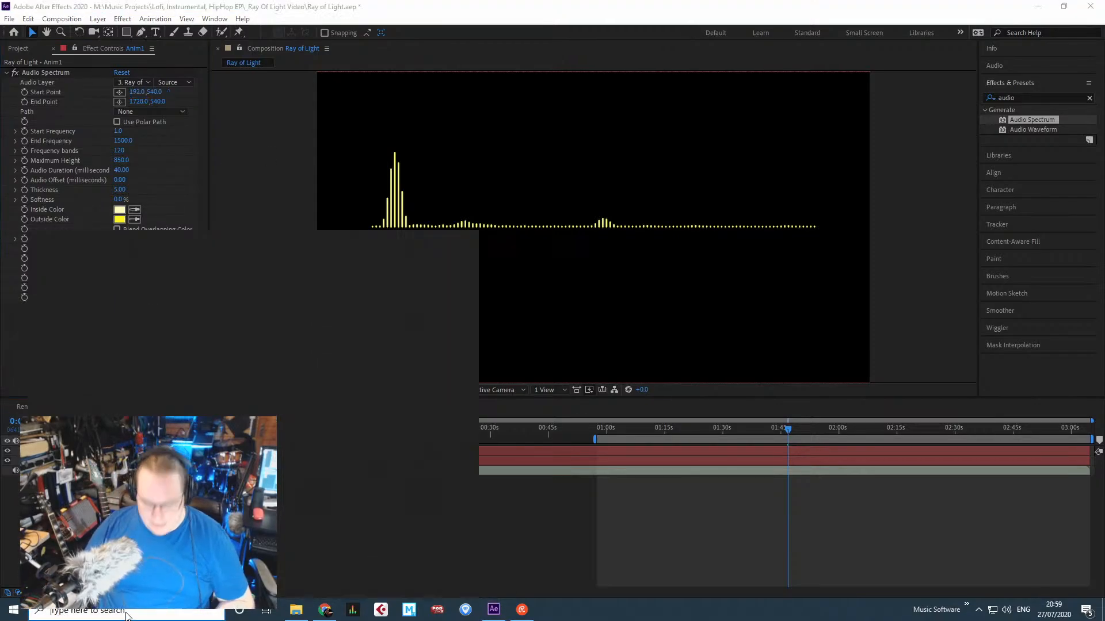
type("camera")
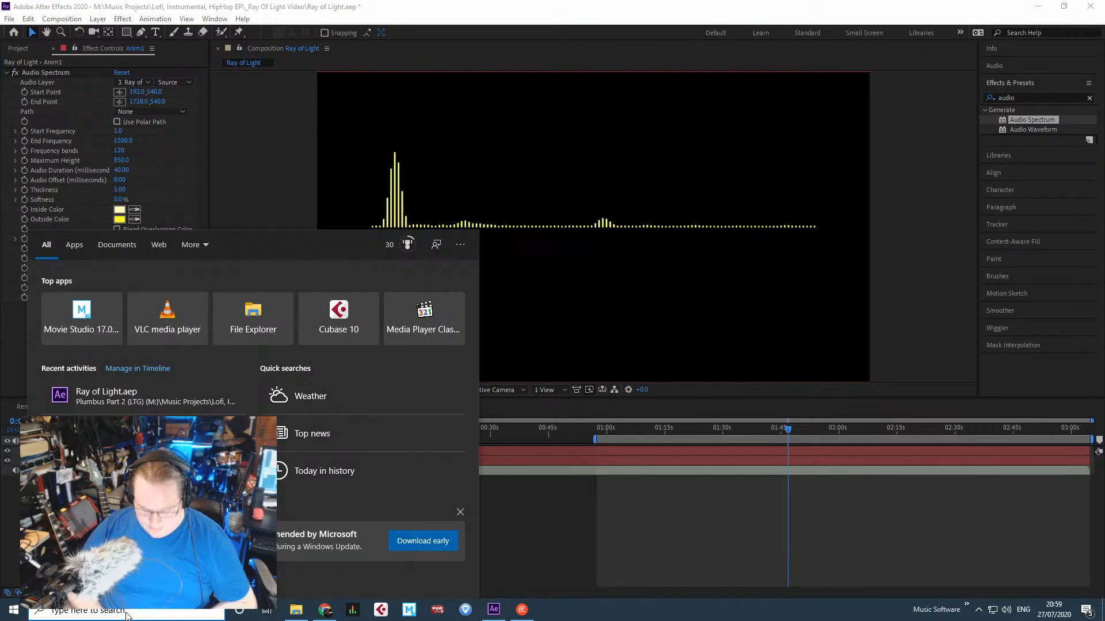
type("l")
left_click(113, 292)
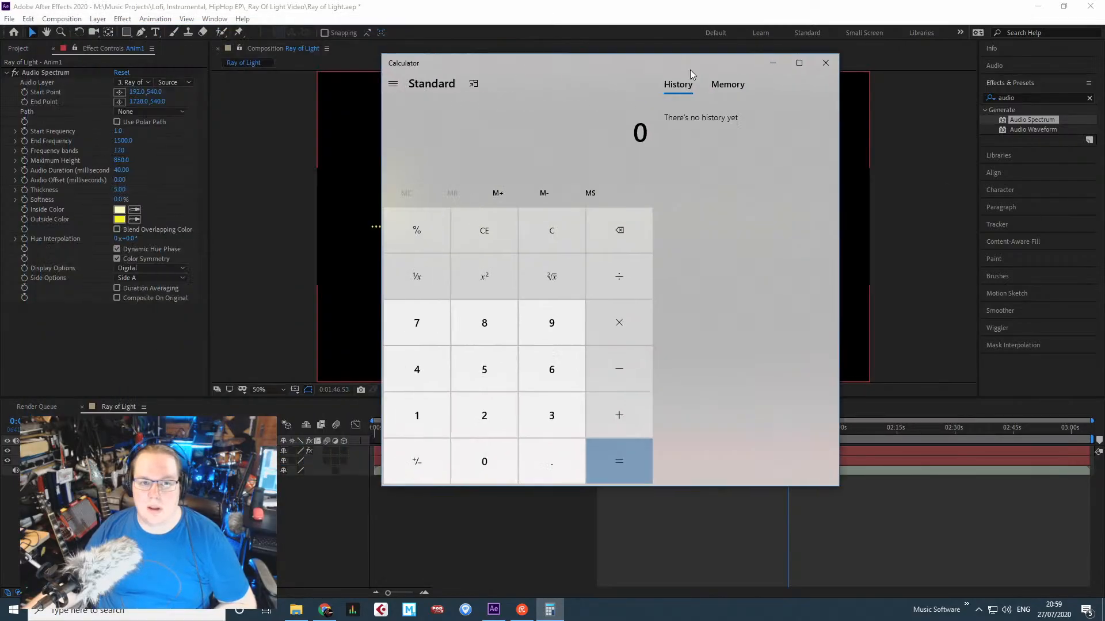
left_click(502, 425)
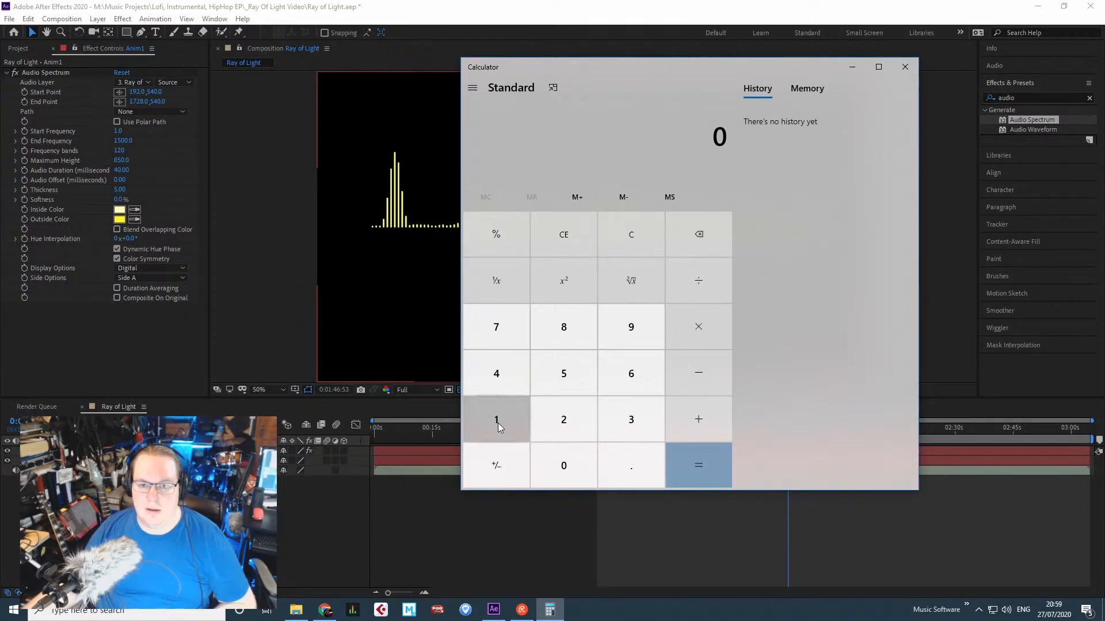
left_click(559, 460)
left_click(564, 327)
left_click(565, 463)
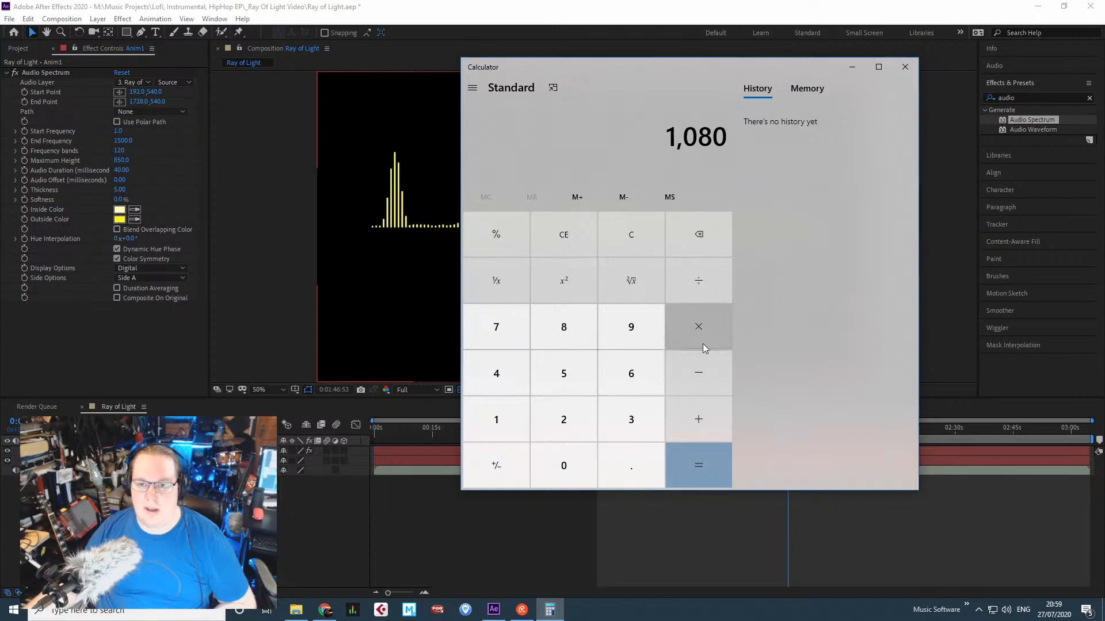
left_click(699, 281)
left_click(563, 419)
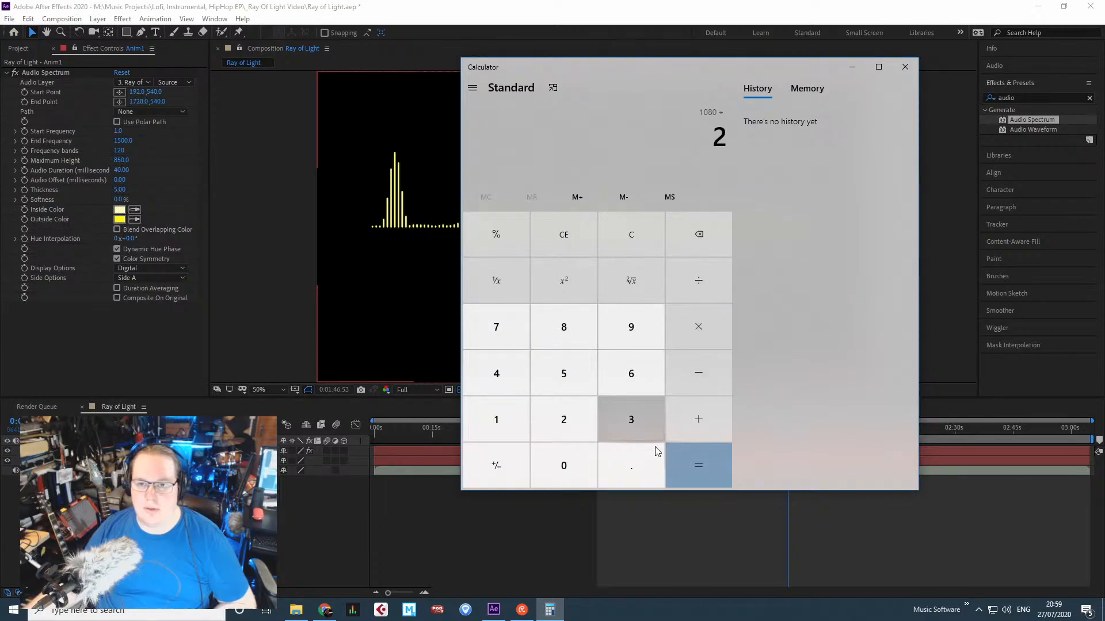
left_click(703, 474)
Back in After Effects, try 540 as the spectrum's horizontal start point and undo the change.
left_click(347, 60)
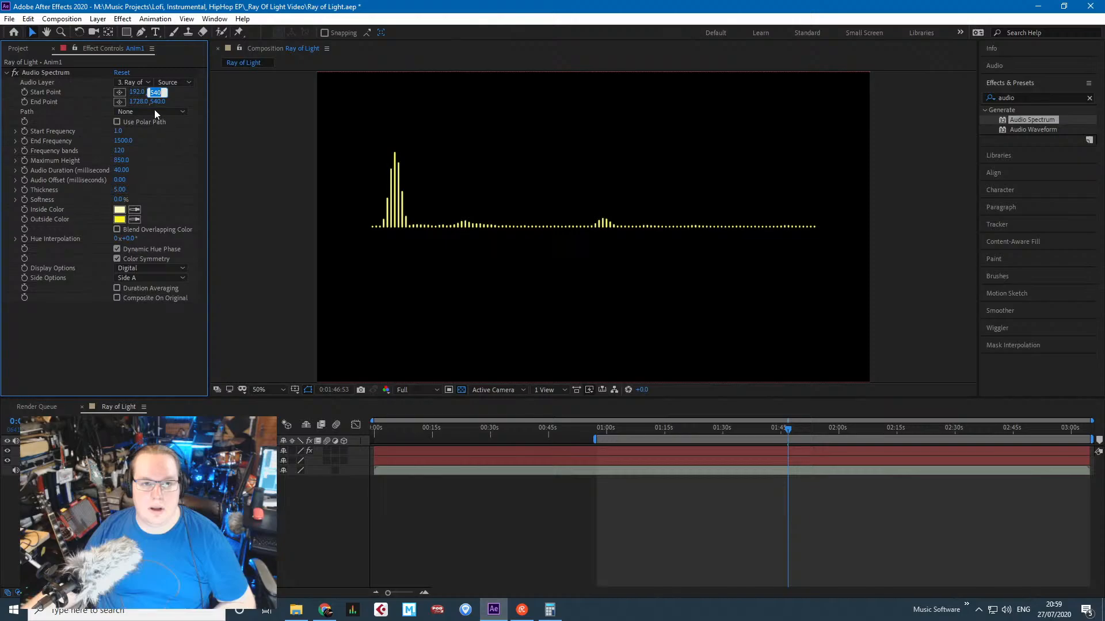
left_click(138, 93)
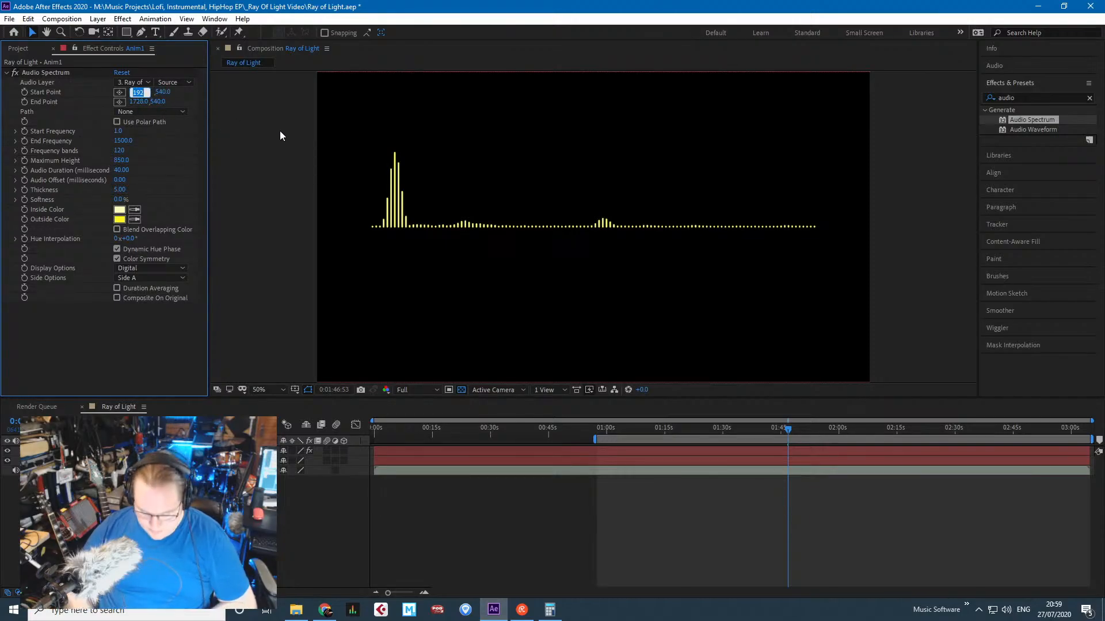
type("540")
key("Return")
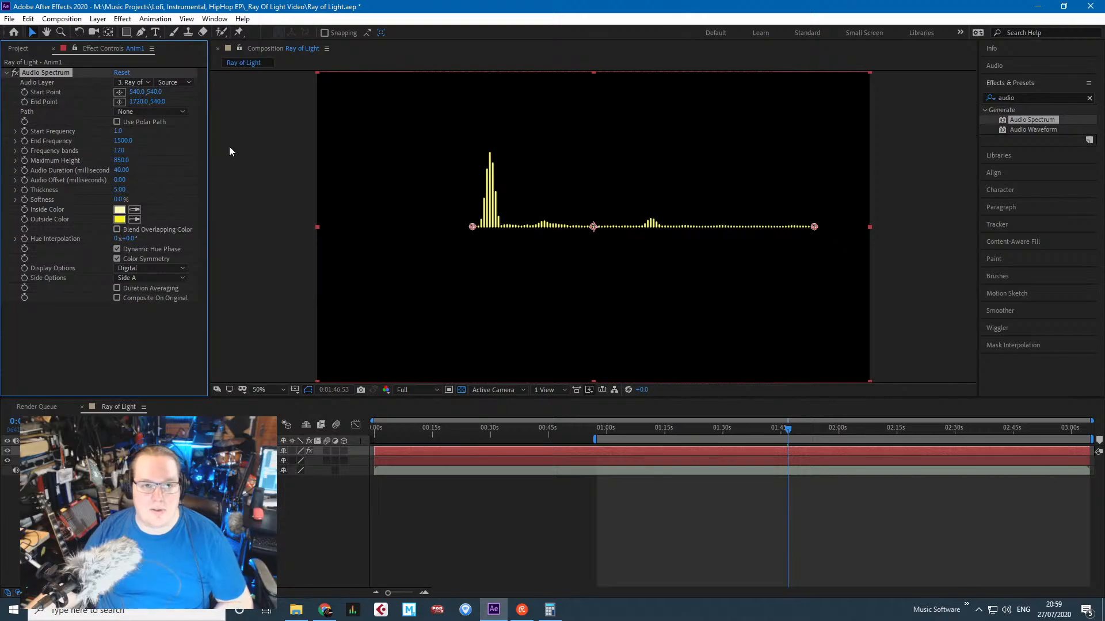
key("ctrl+z")
left_click(238, 133)
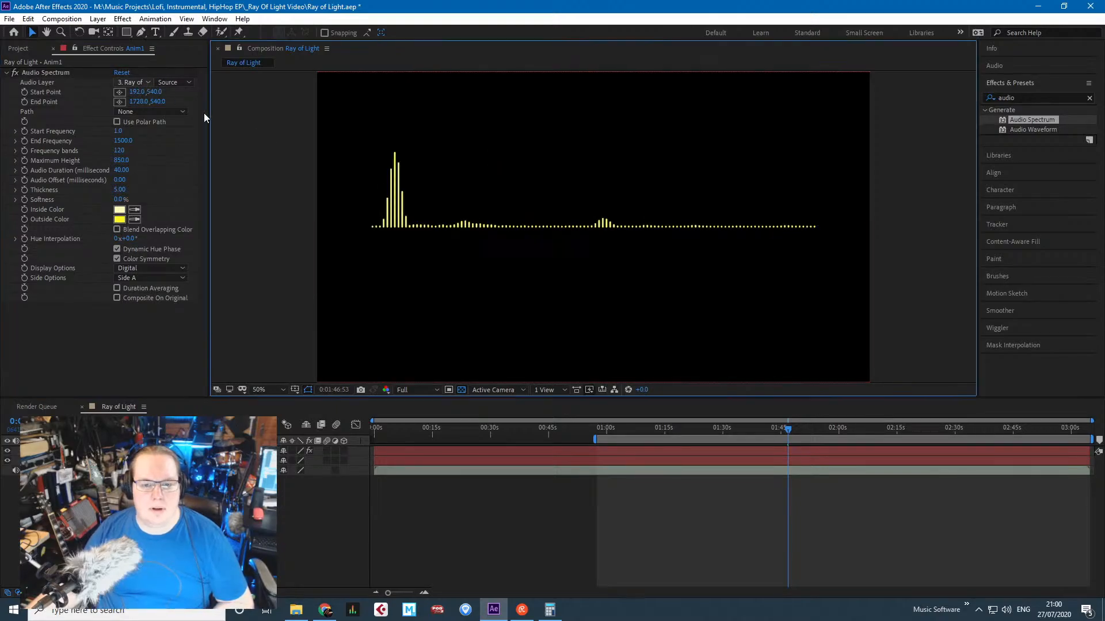
Return to Calculator, clear it and divide 1920 by 2.
left_click(549, 610)
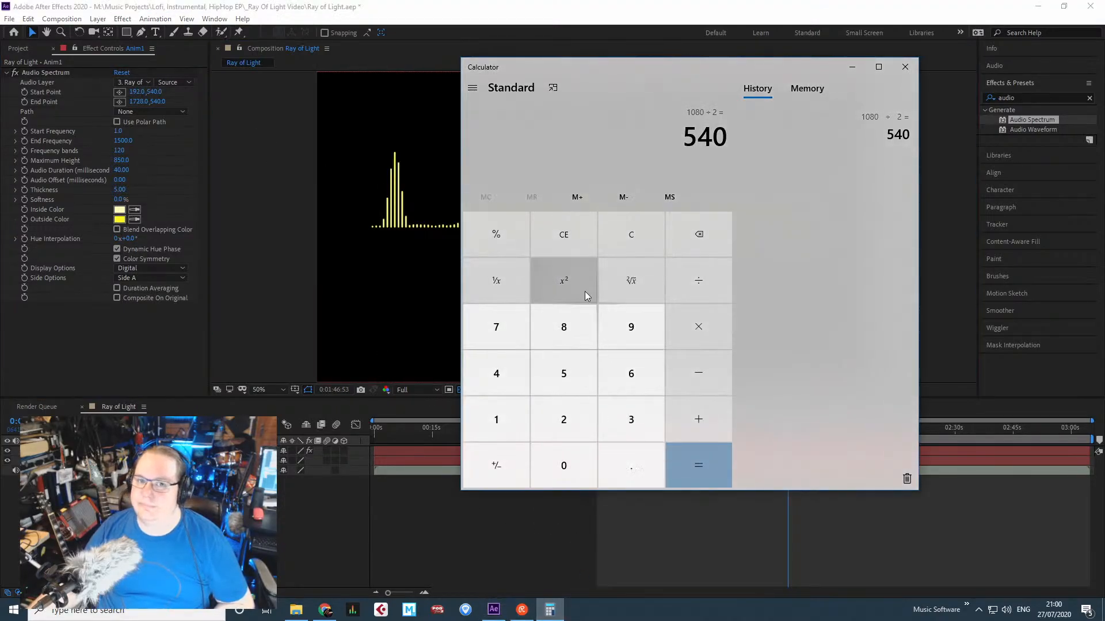
left_click(631, 233)
left_click(510, 426)
left_click(631, 327)
left_click(564, 419)
left_click(563, 466)
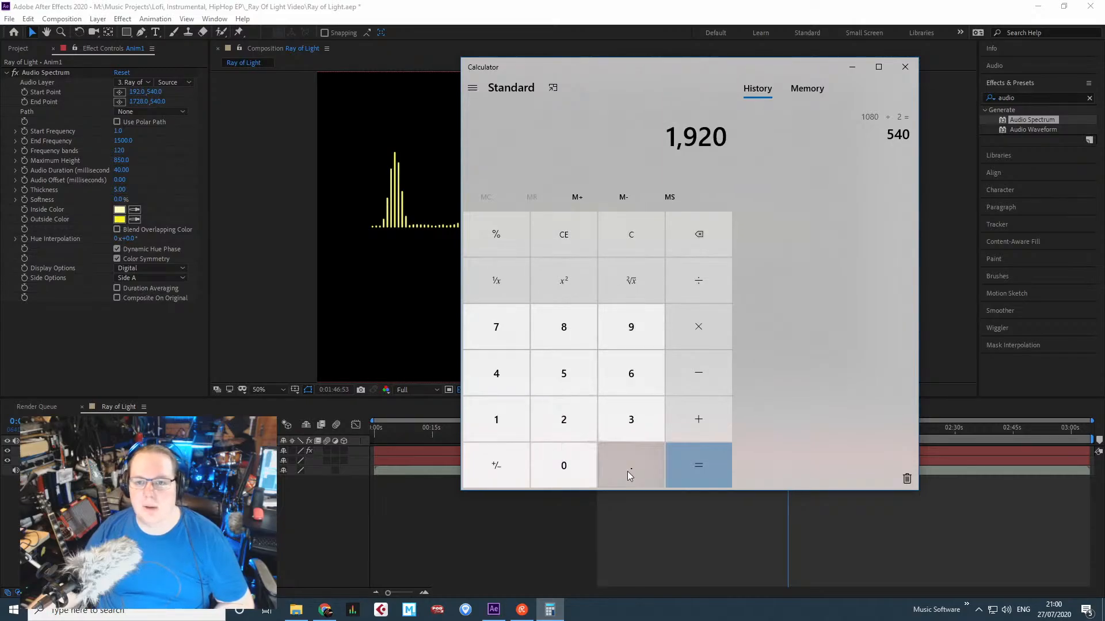
left_click(699, 282)
left_click(565, 418)
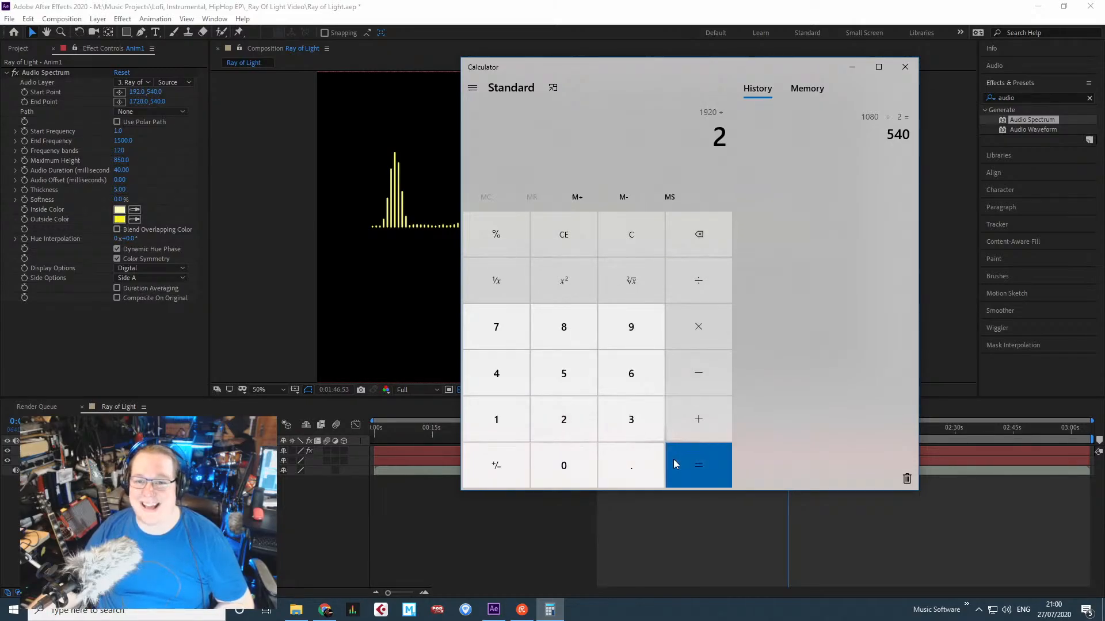
left_click(673, 459)
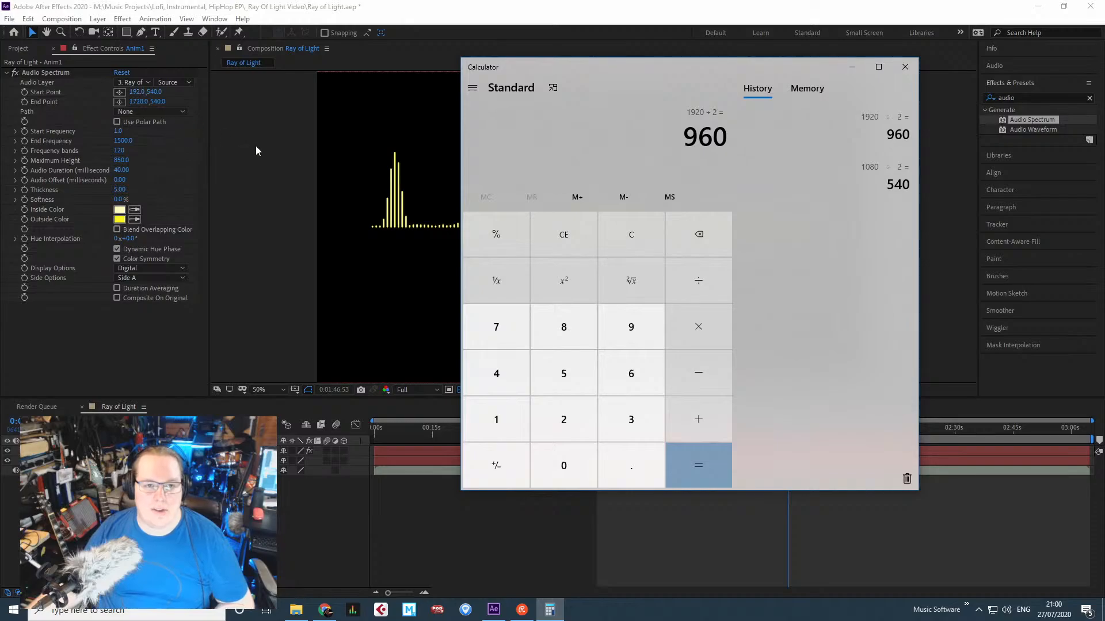
Enter 192 in Calculator to keep the spectrum's original horizontal start point at hand.
left_click(510, 420)
left_click(564, 419)
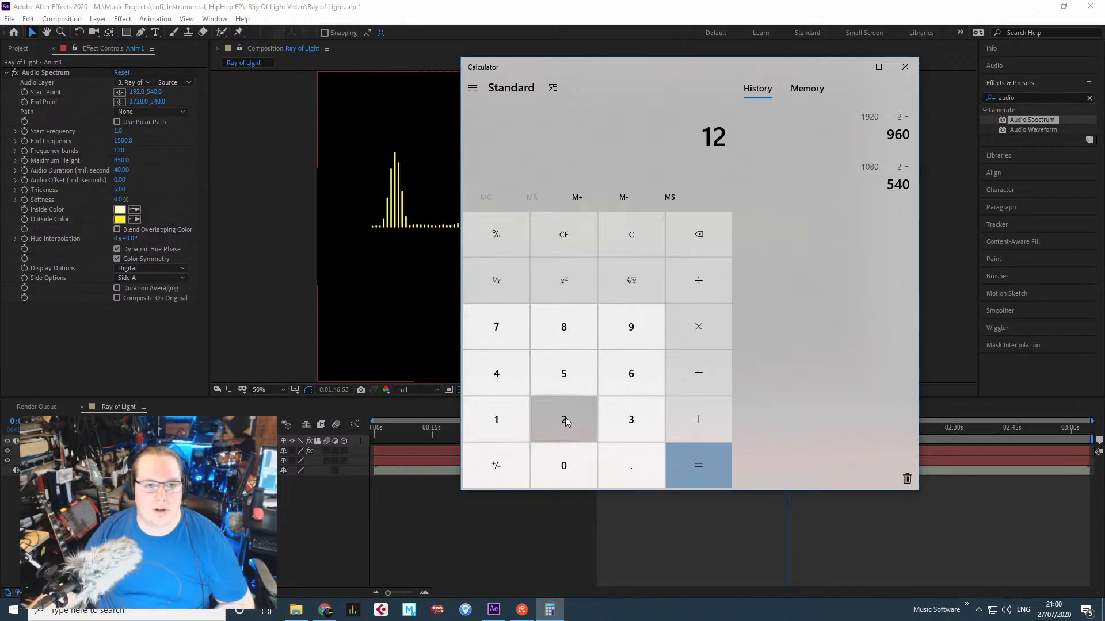
key("BackSpace")
left_click(627, 335)
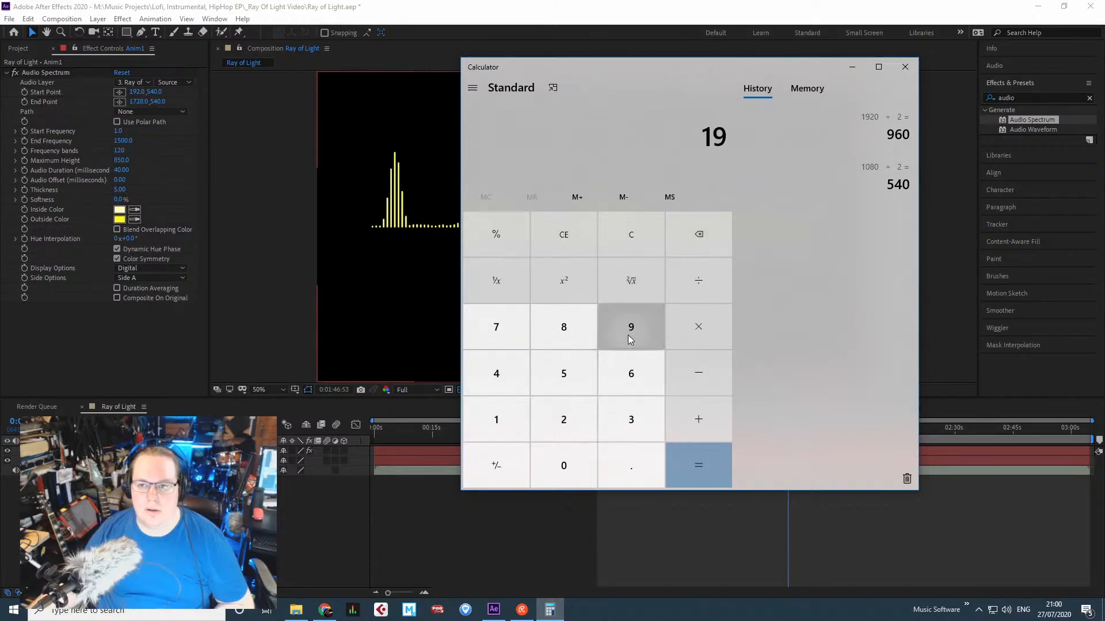
left_click(566, 411)
Switch back to After Effects and set the Audio Spectrum's horizontal start point to 960.
left_click(138, 91)
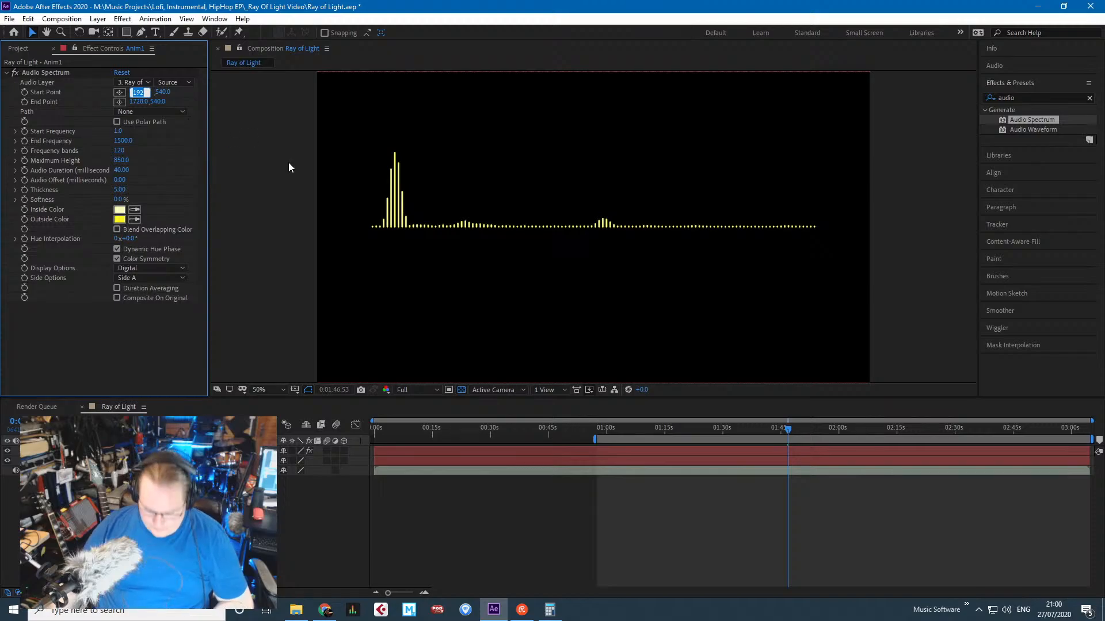
type("960")
key("Return")
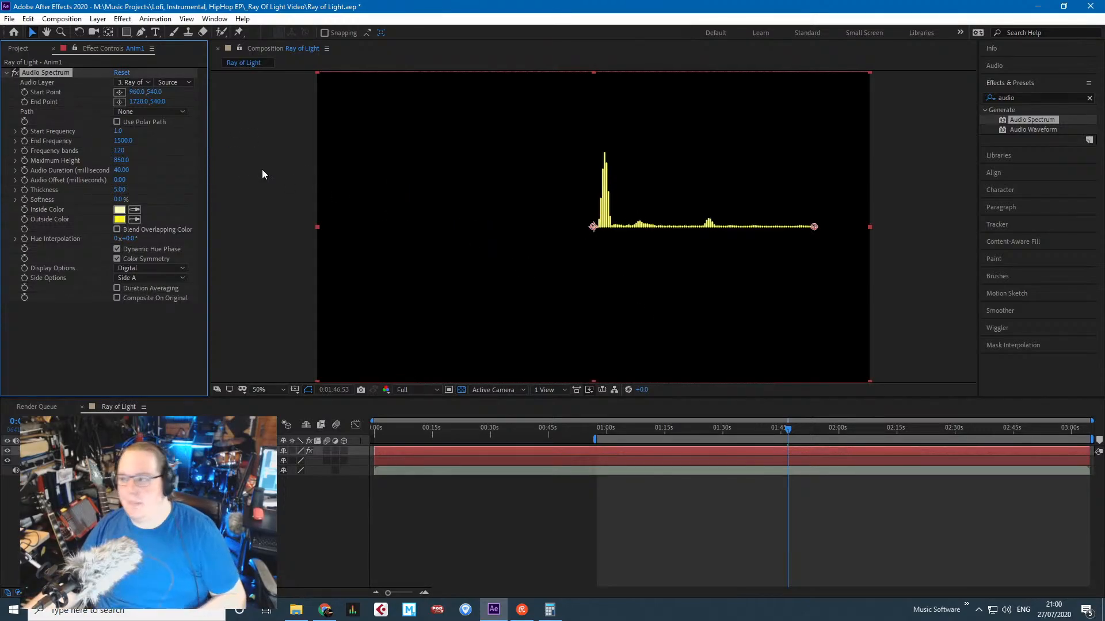
Collapse and duplicate the Audio Spectrum effect on the Anim1 layer, and enable Composite On Original for the duplicate.
left_click(6, 72)
right_click(30, 71)
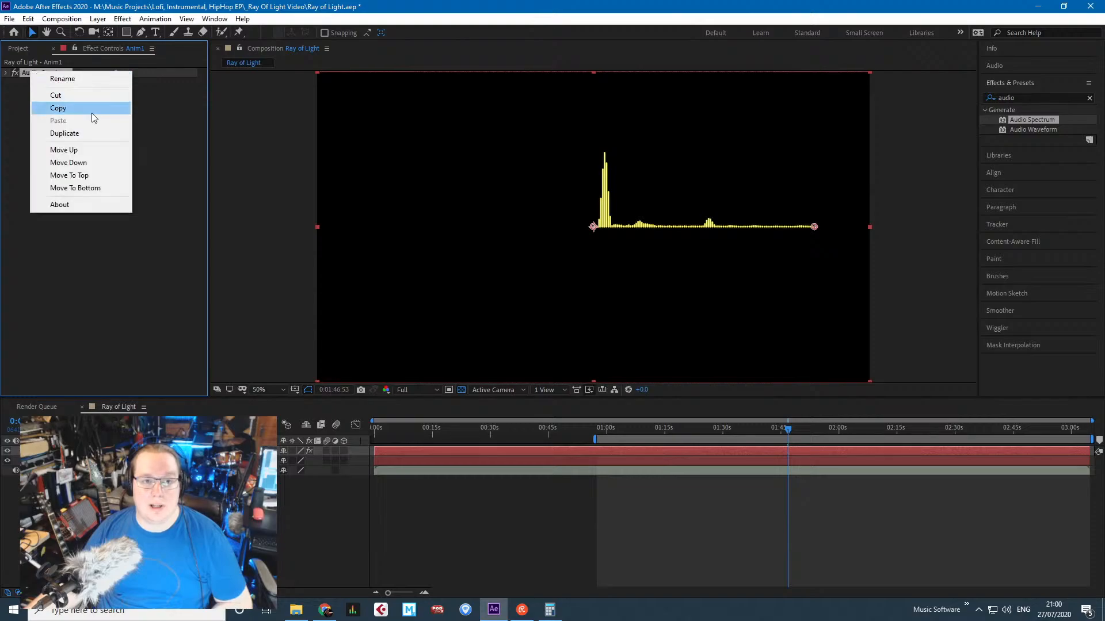
left_click(96, 132)
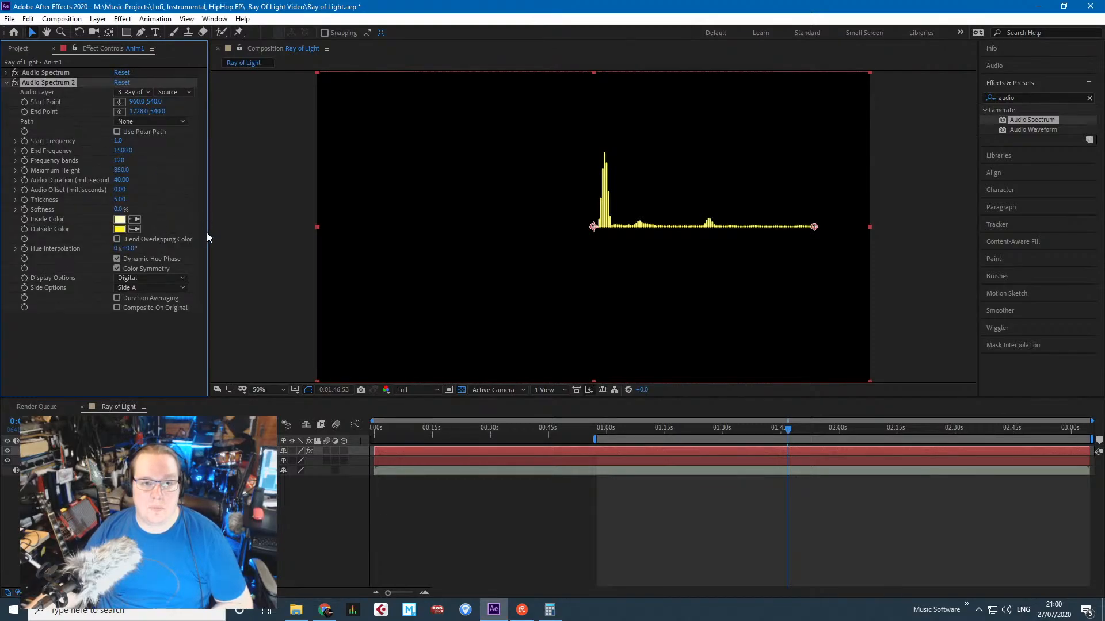
left_click(116, 308)
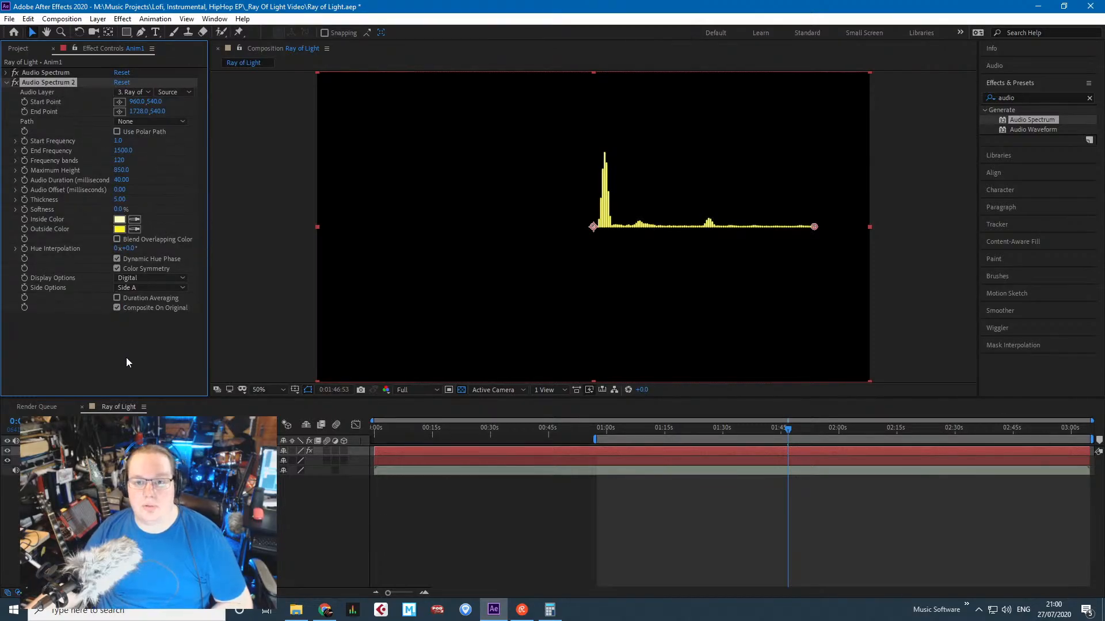
Look up the noted value in Calculator, try 192 as Audio Spectrum 2's vertical start point, and undo it.
left_click(155, 102)
left_click(550, 610)
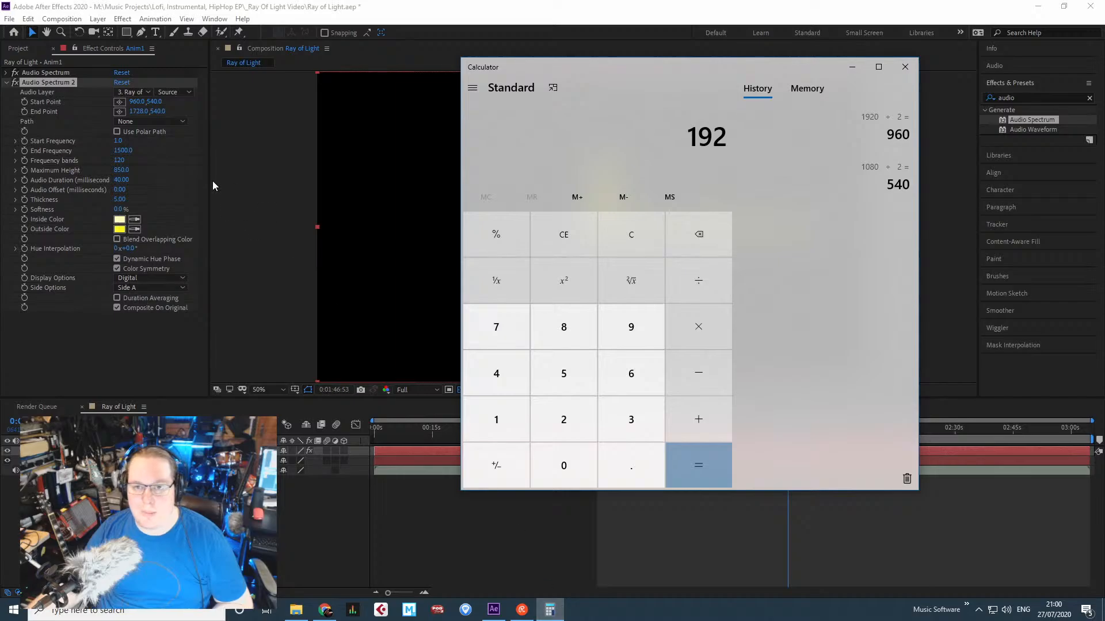
left_click(151, 104)
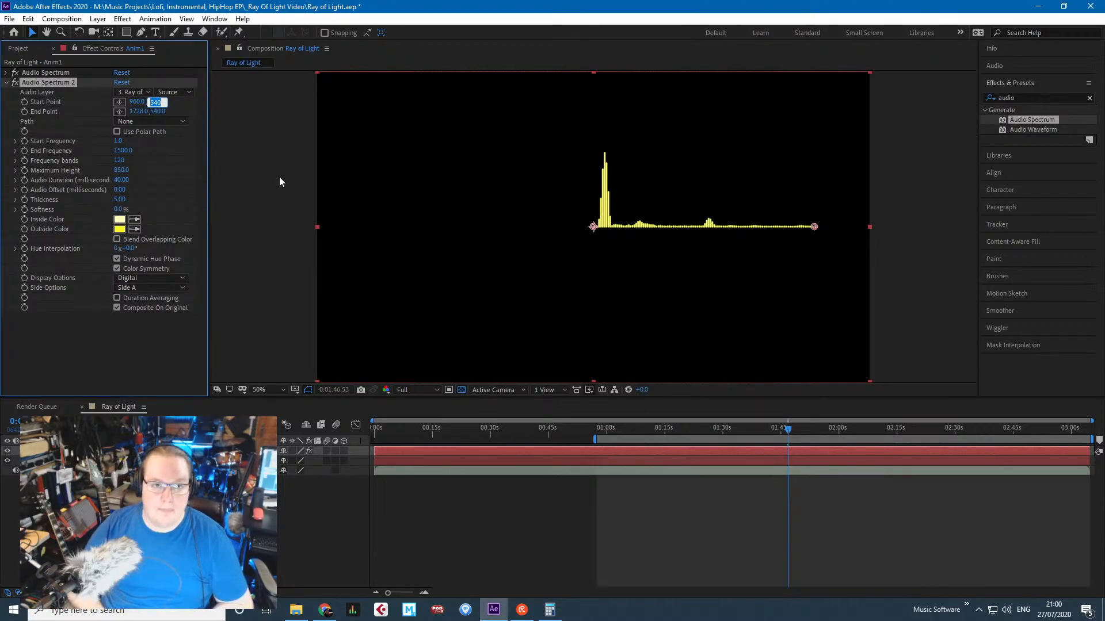
type("192")
key("Return")
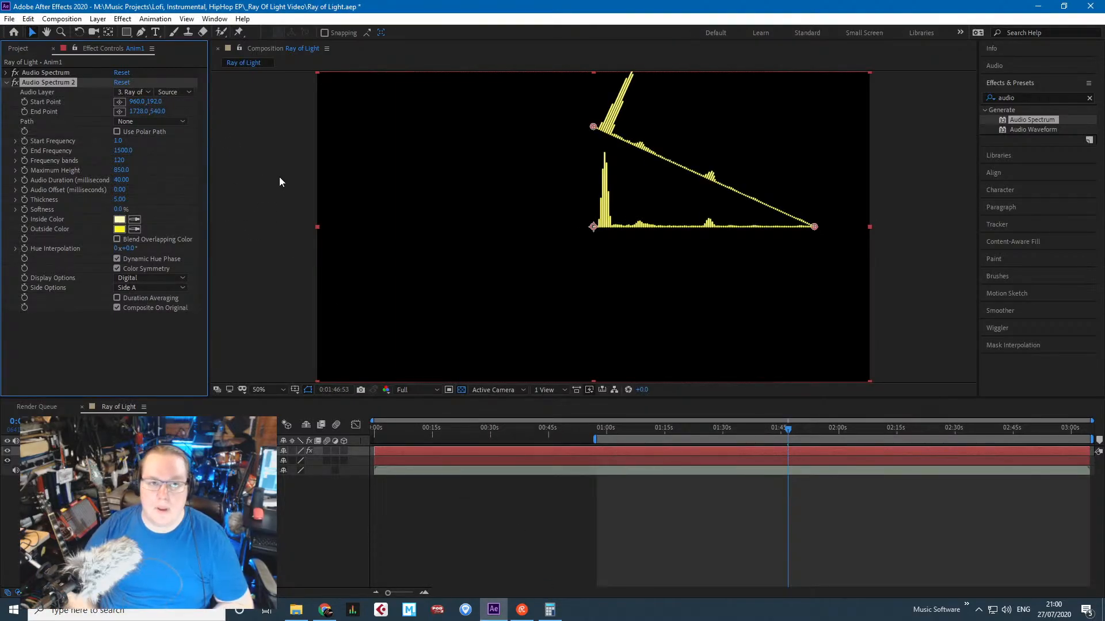
key("ctrl+z")
Try 1920 as the horizontal end point of Audio Spectrum 2.
left_click(138, 111)
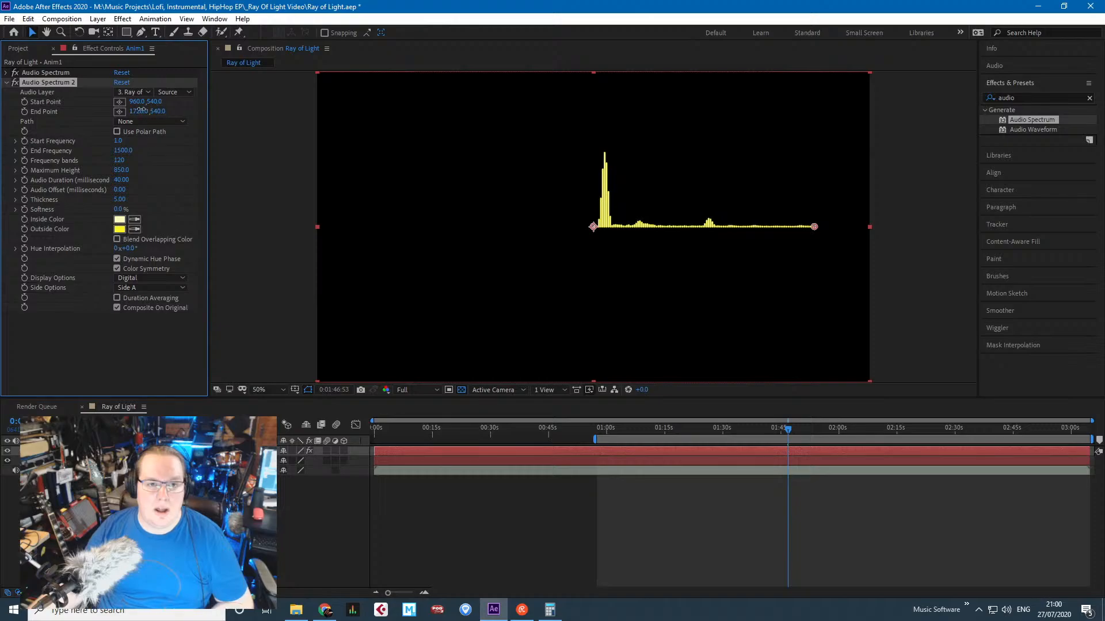
type("1920")
key("Escape")
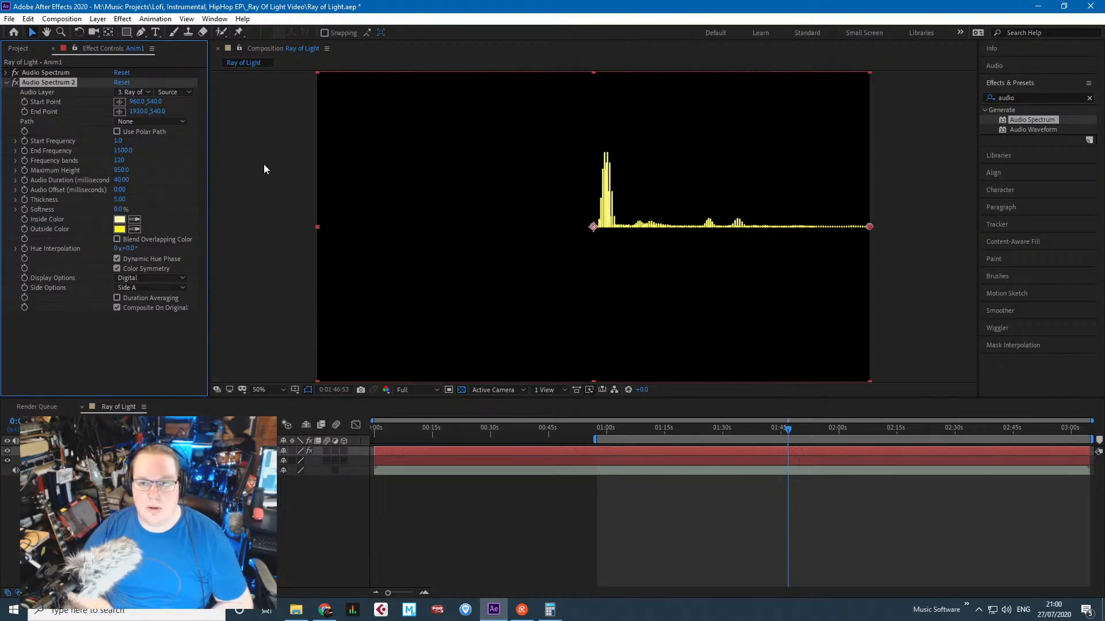
Set Audio Spectrum 2's horizontal end point to 192 and its side to Side B, and check the spectrum at about 1:26.
left_click(140, 110)
type("192")
key("Return")
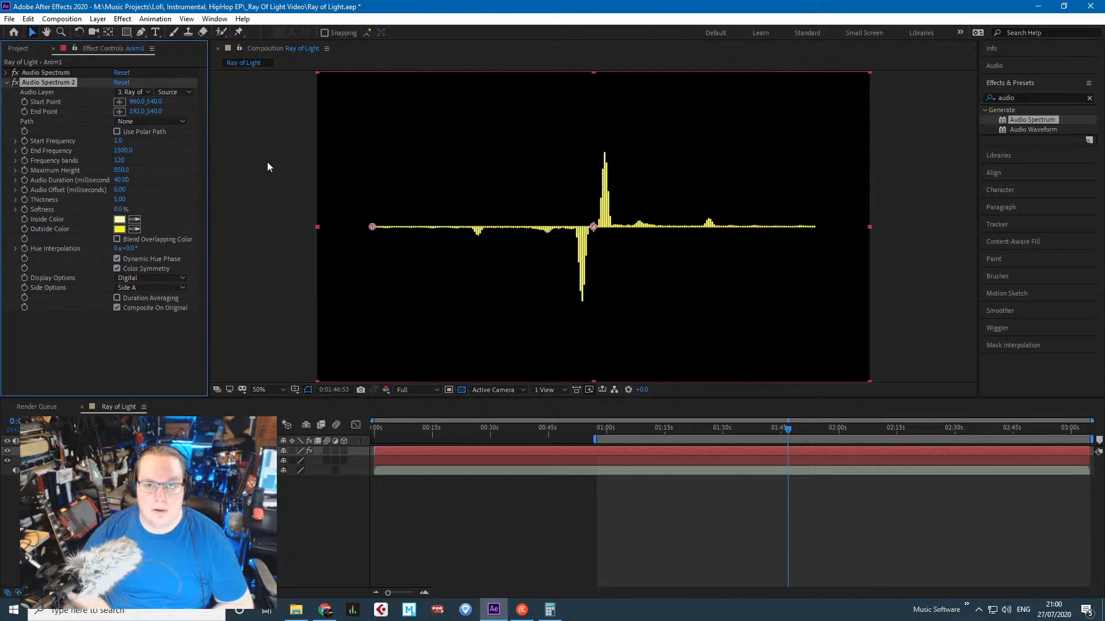
left_click(132, 288)
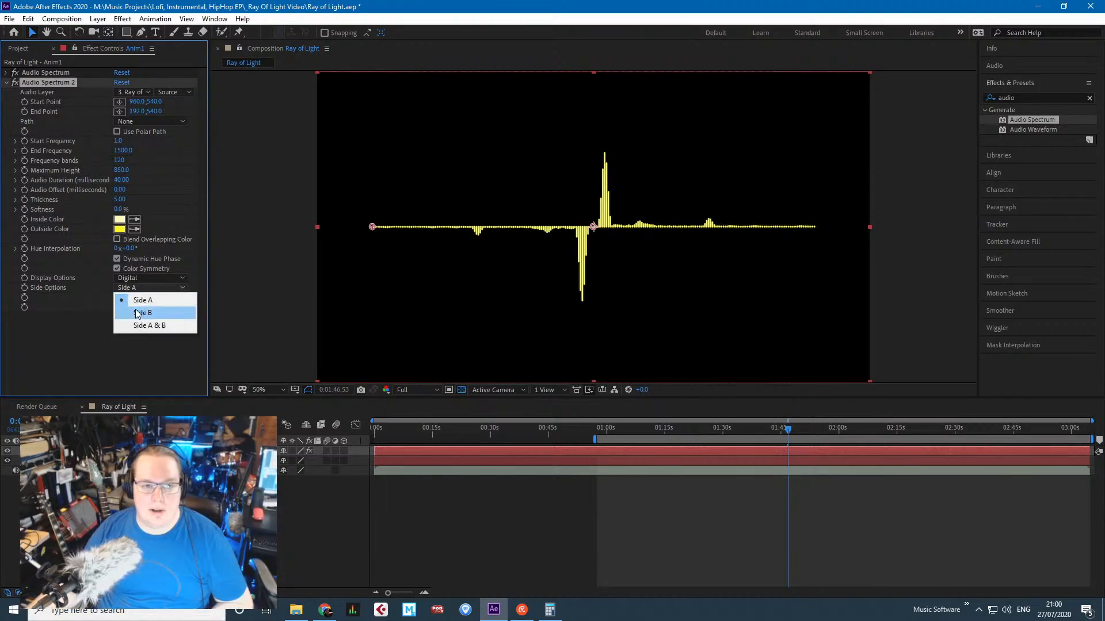
left_click(139, 310)
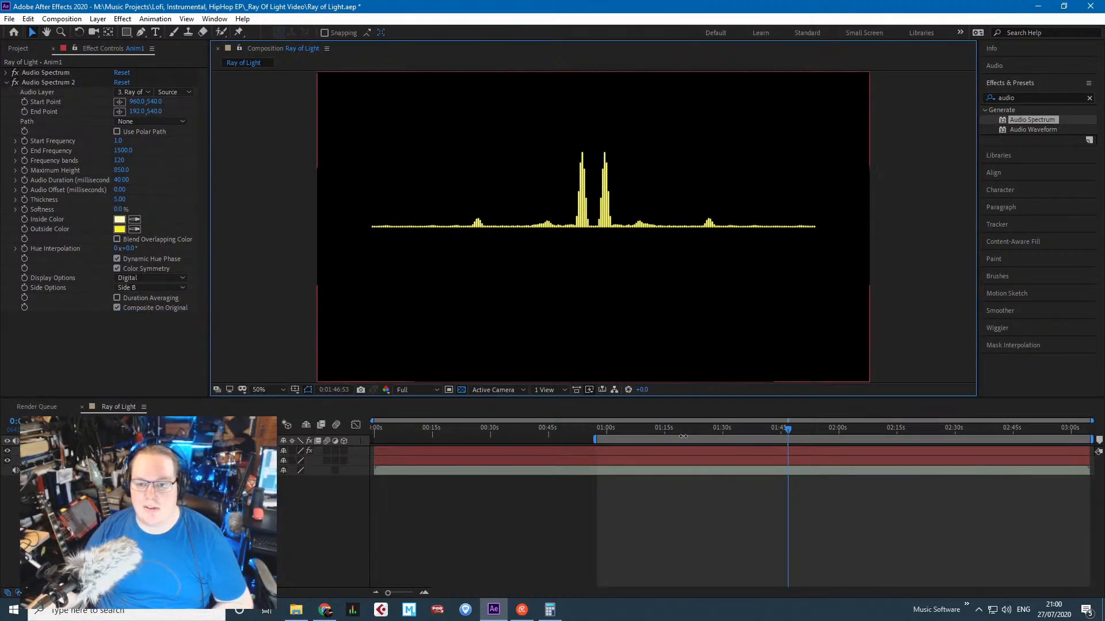
left_click_drag(679, 432, 710, 434)
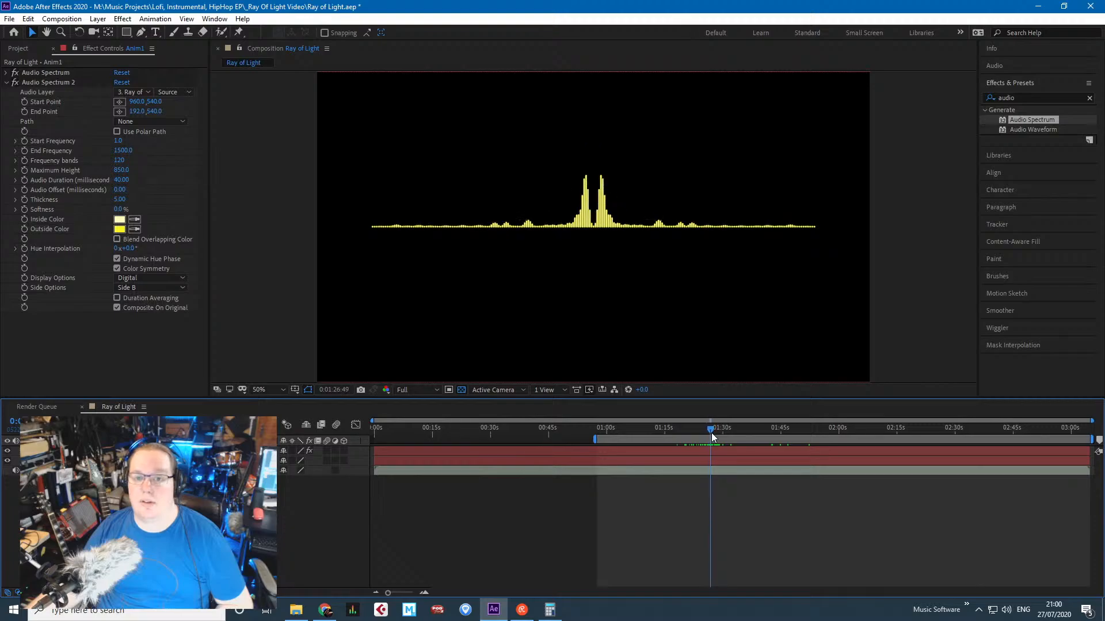
Try moving the Anim1 layer slightly lower in the composition, and undo the move.
key("slash")
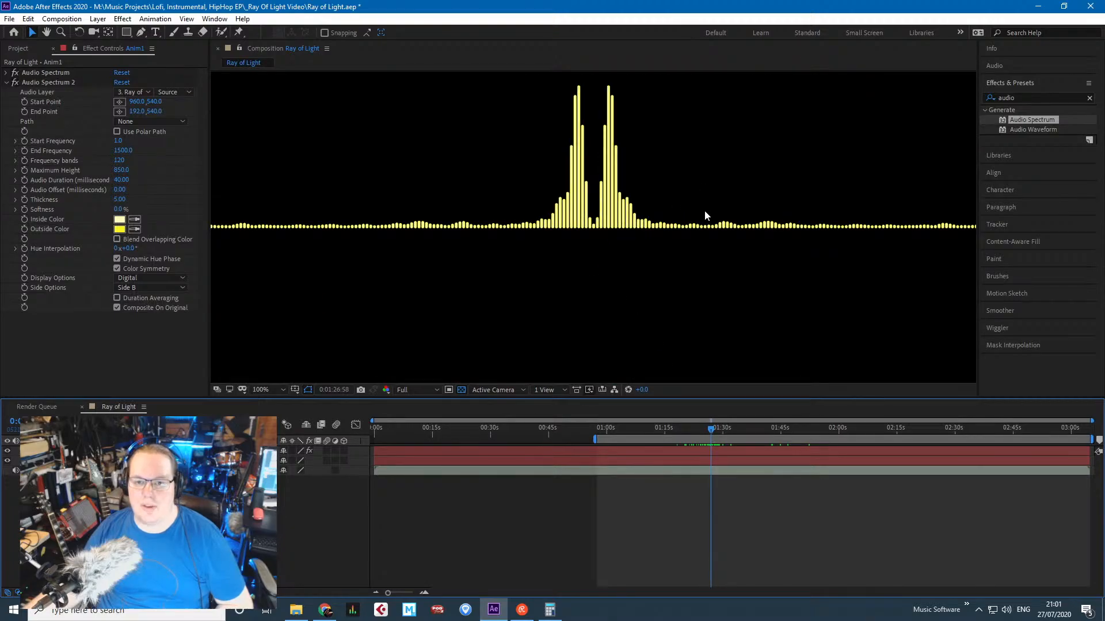
left_click_drag(647, 291, 626, 342)
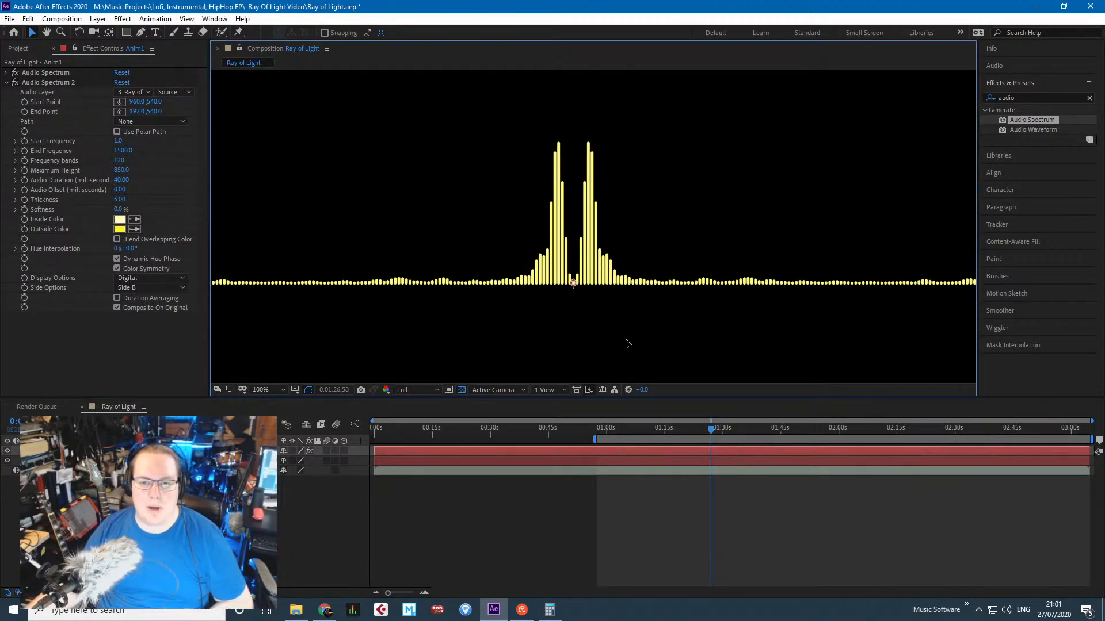
scroll(627, 341, "down", 3)
scroll(627, 339, "up", 2)
key("ctrl+z")
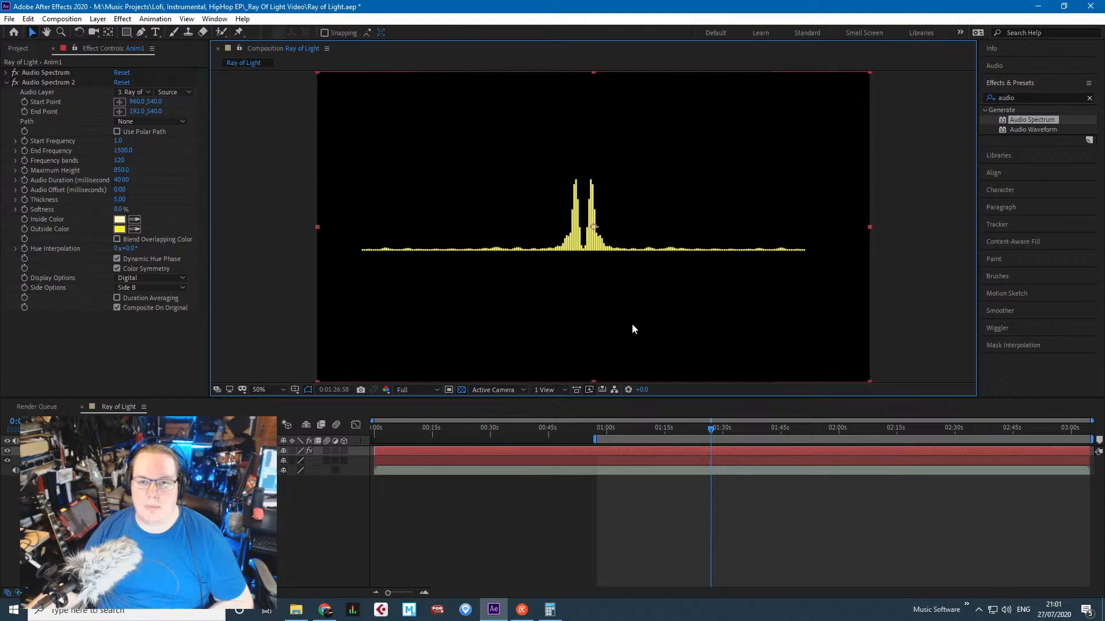
key("ctrl+z")
Try a start frequency of 10 for Audio Spectrum 2 to narrow the gap at the spectrum's centre.
key("slash")
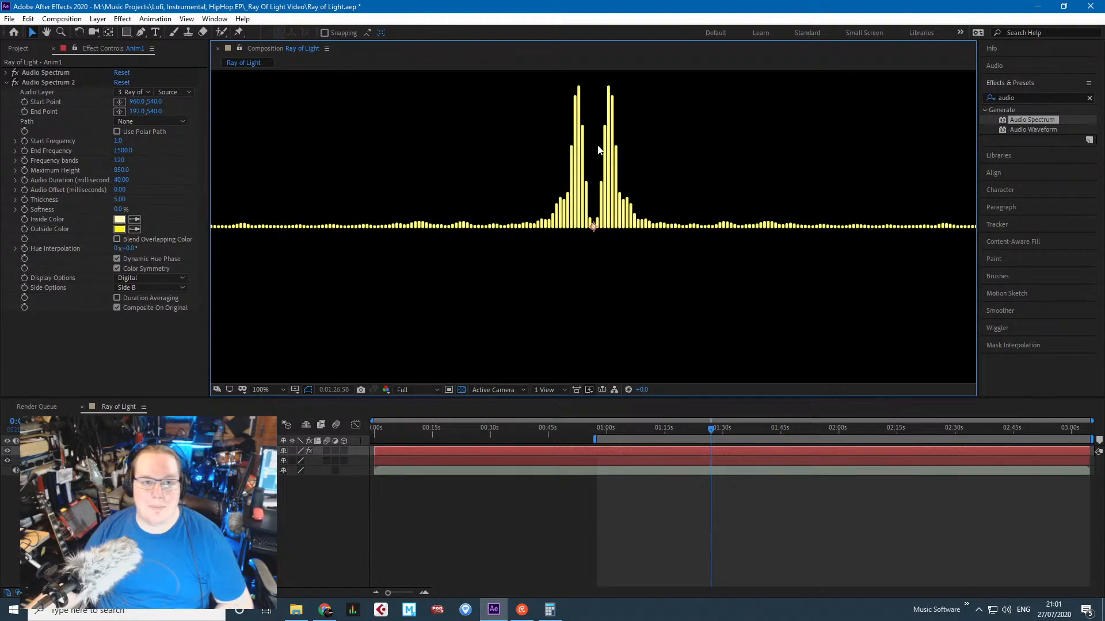
left_click(117, 141)
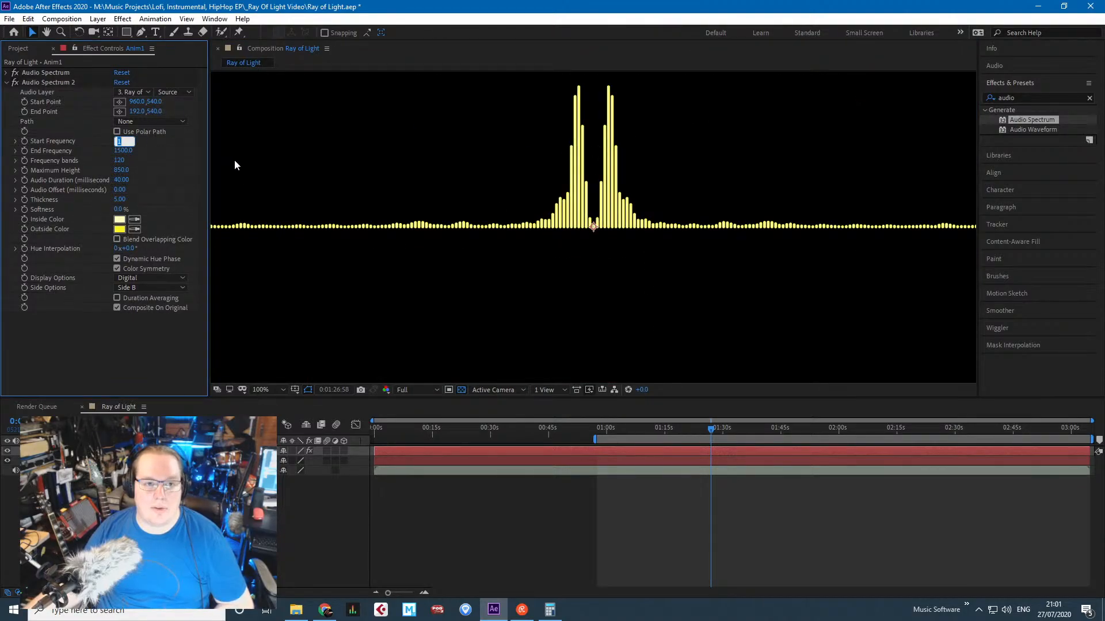
type("10")
key("Return")
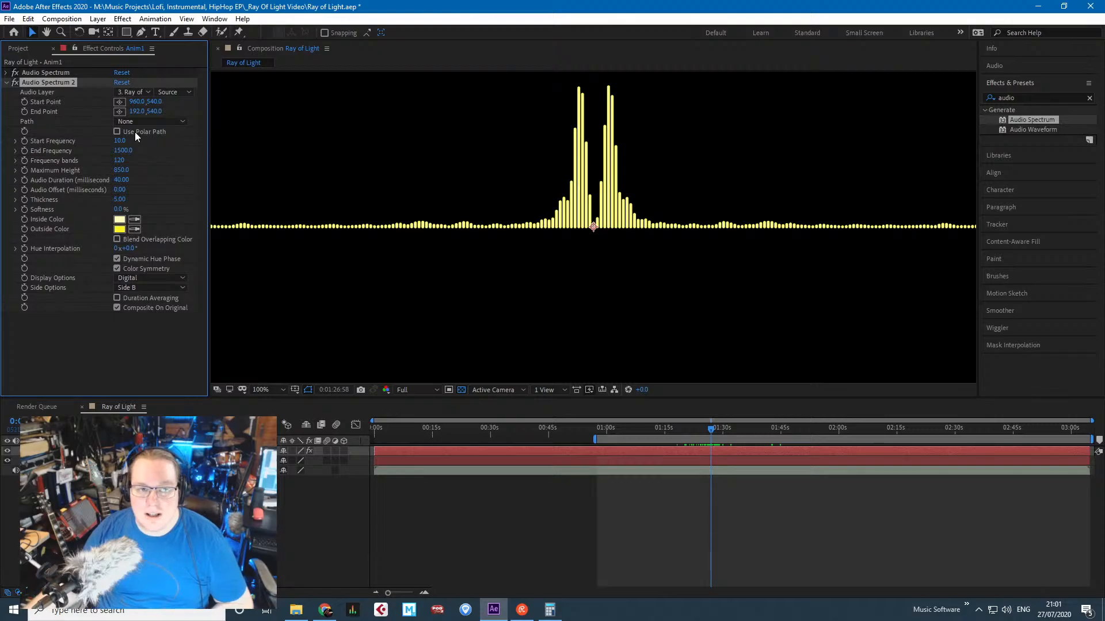
Set Audio Spectrum 2's start frequency to 50.
left_click(121, 141)
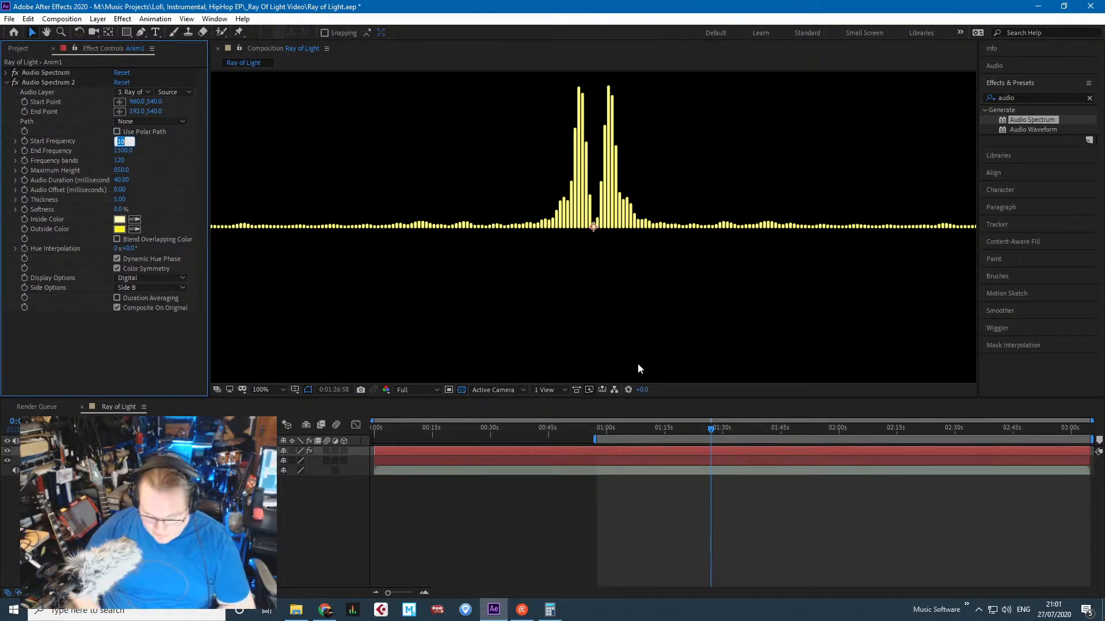
type("2")
key("BackSpace")
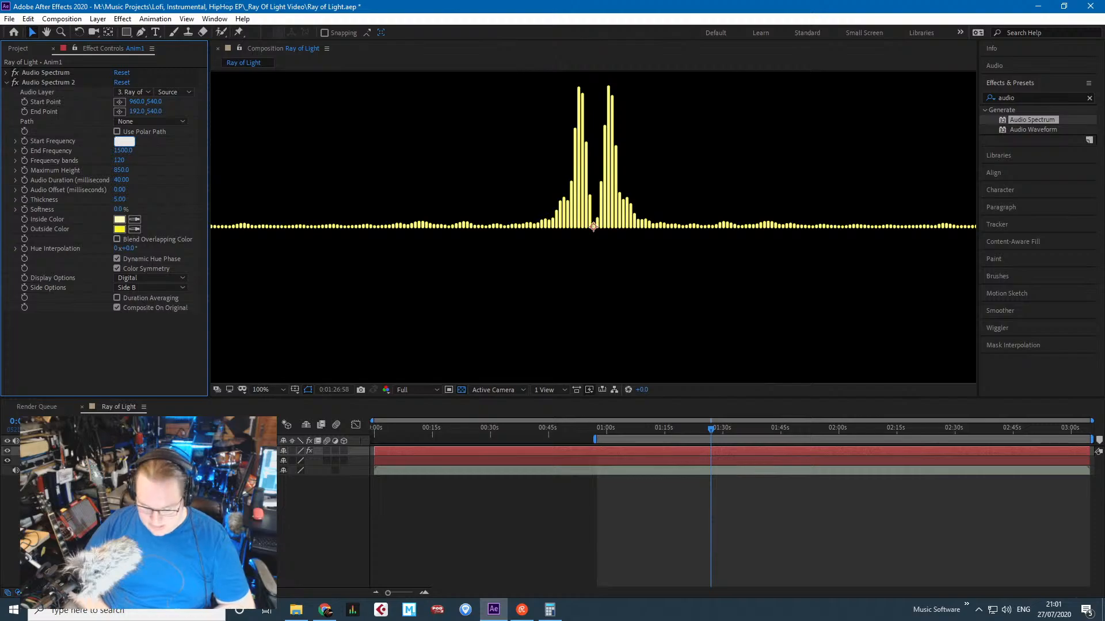
type("50")
key("Return")
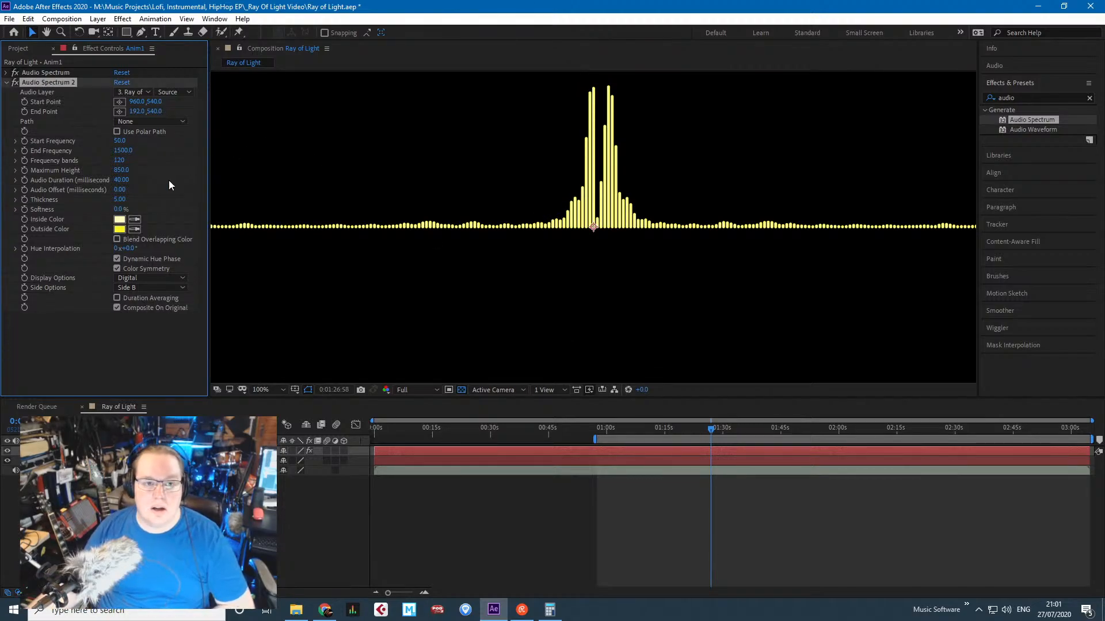
Expand the first Audio Spectrum effect and set its start frequency to 50 as well.
left_click(7, 73)
left_click(121, 131)
type("1")
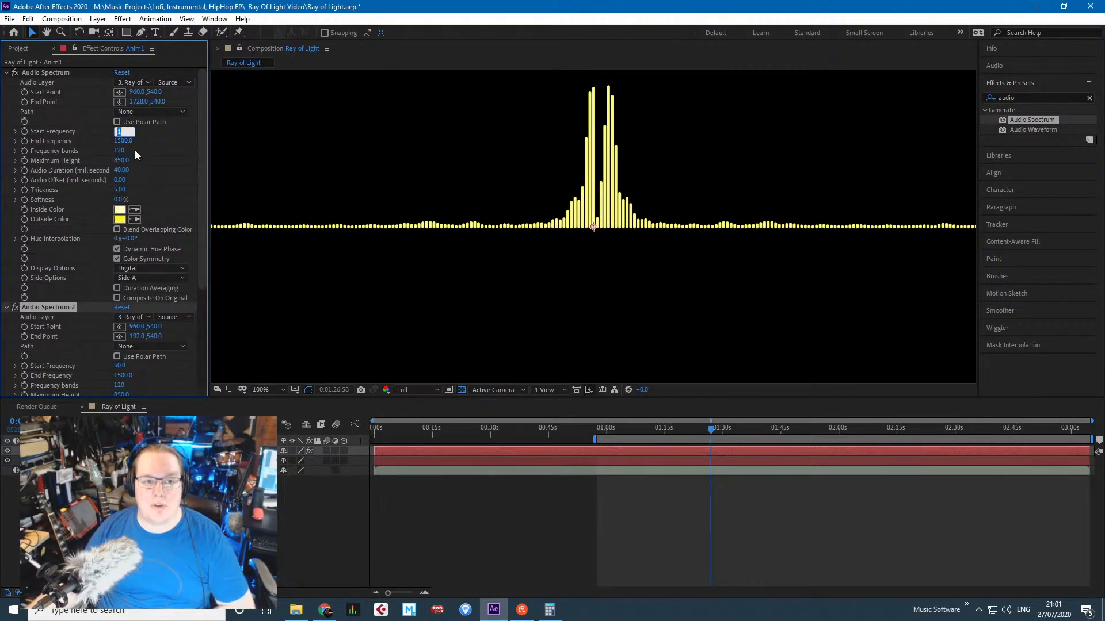
type("50")
key("Return")
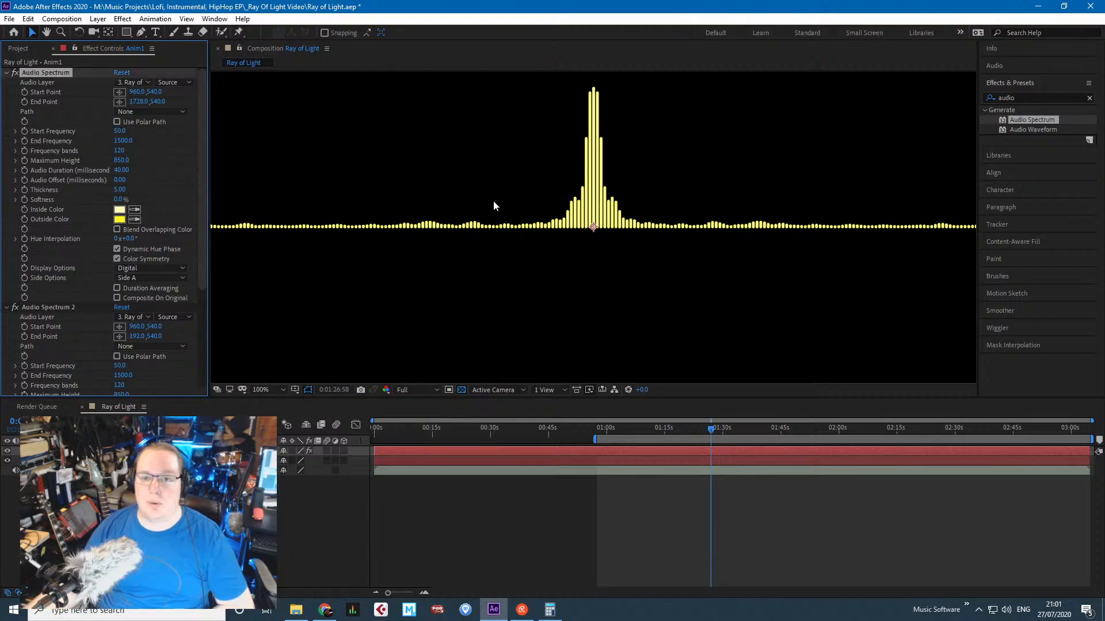
Play a preview of the mirrored spectrum from the start of the work area, and stop it.
scroll(620, 261, "down", 1)
scroll(620, 262, "up", 1)
scroll(634, 141, "down", 1)
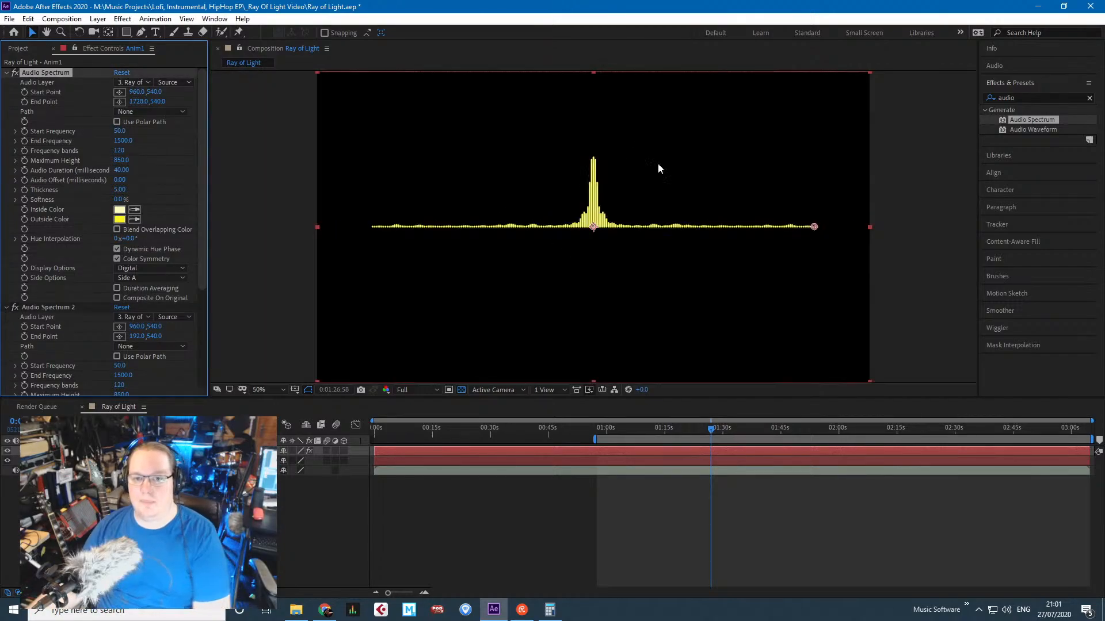
key("space")
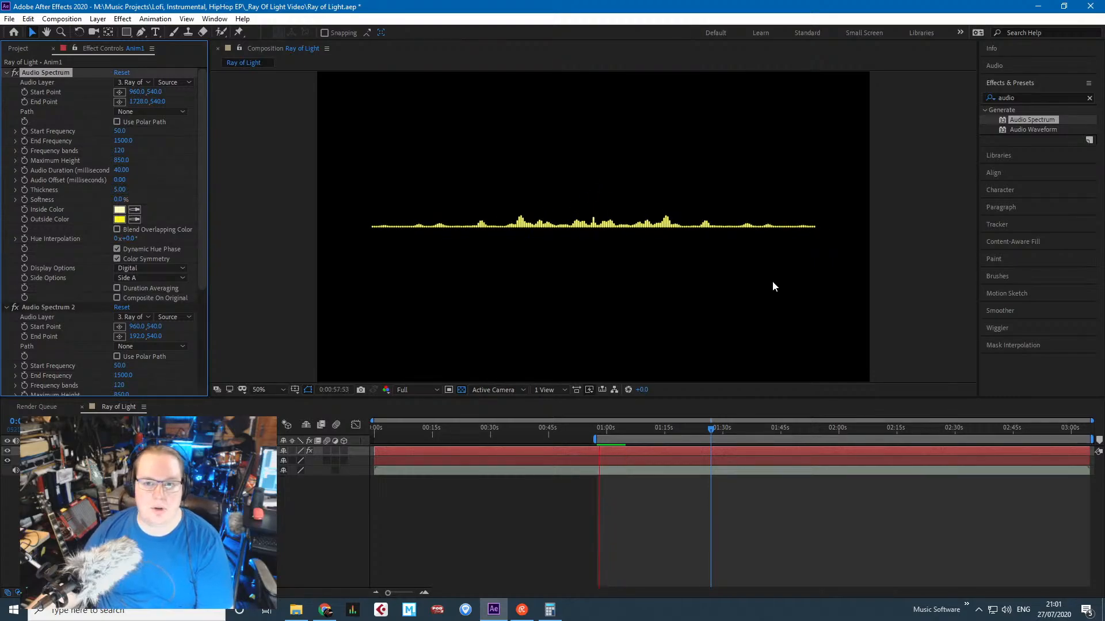
key("space")
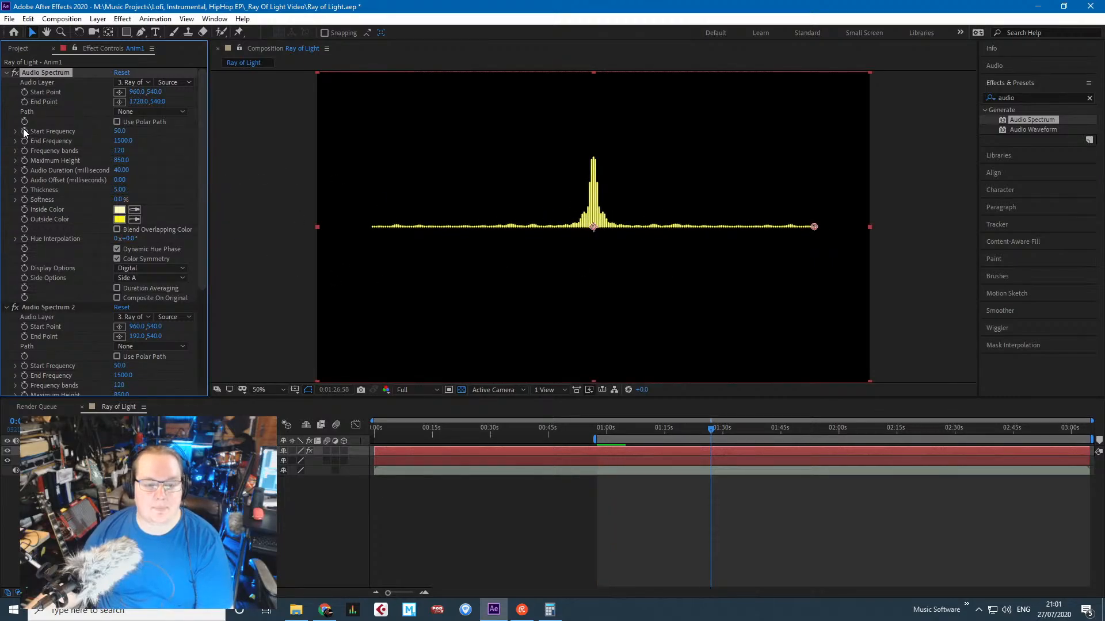
key("comma")
key("comma")
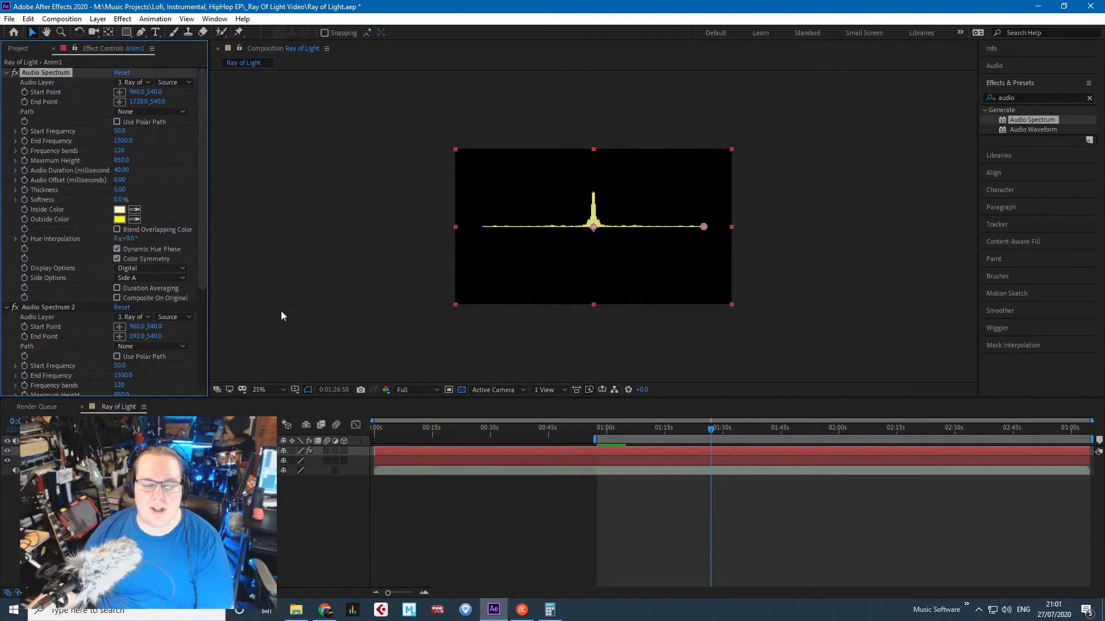
key("period")
Review the audio layer source, display and side options of the two Audio Spectrum effects without changing them.
scroll(41, 333, "down", 5)
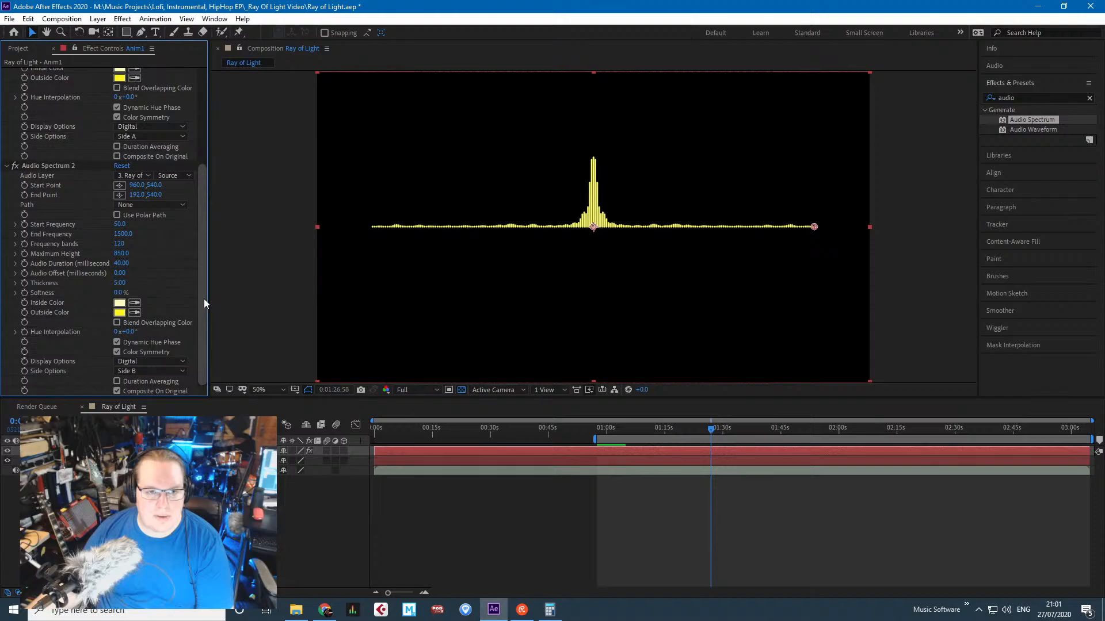
left_click(186, 180)
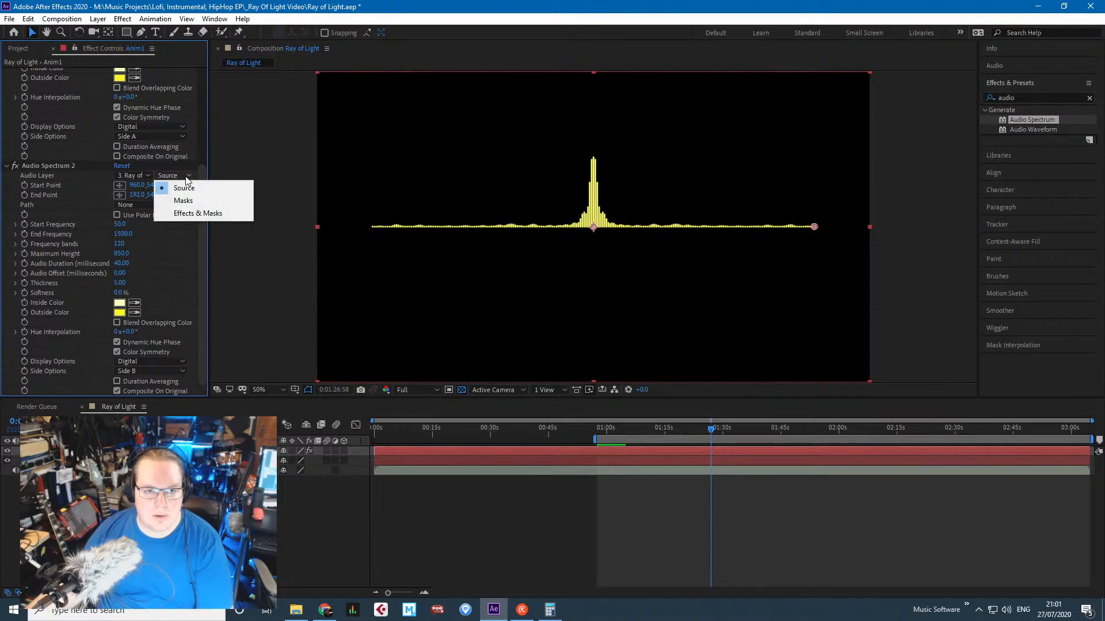
left_click(203, 353)
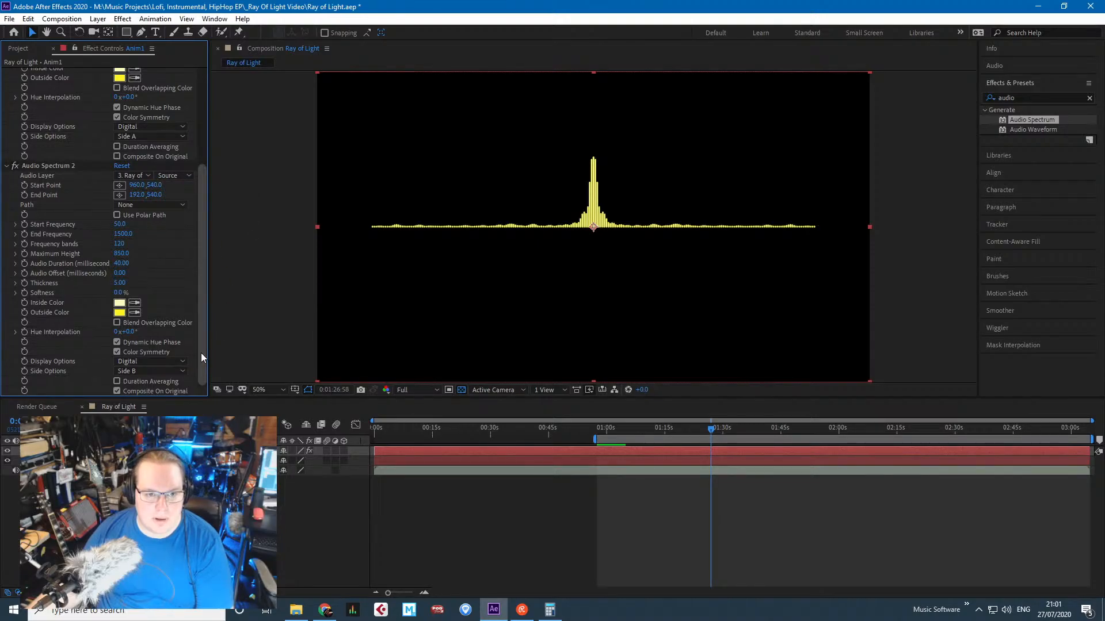
left_click(164, 371)
left_click(173, 361)
left_click(173, 361)
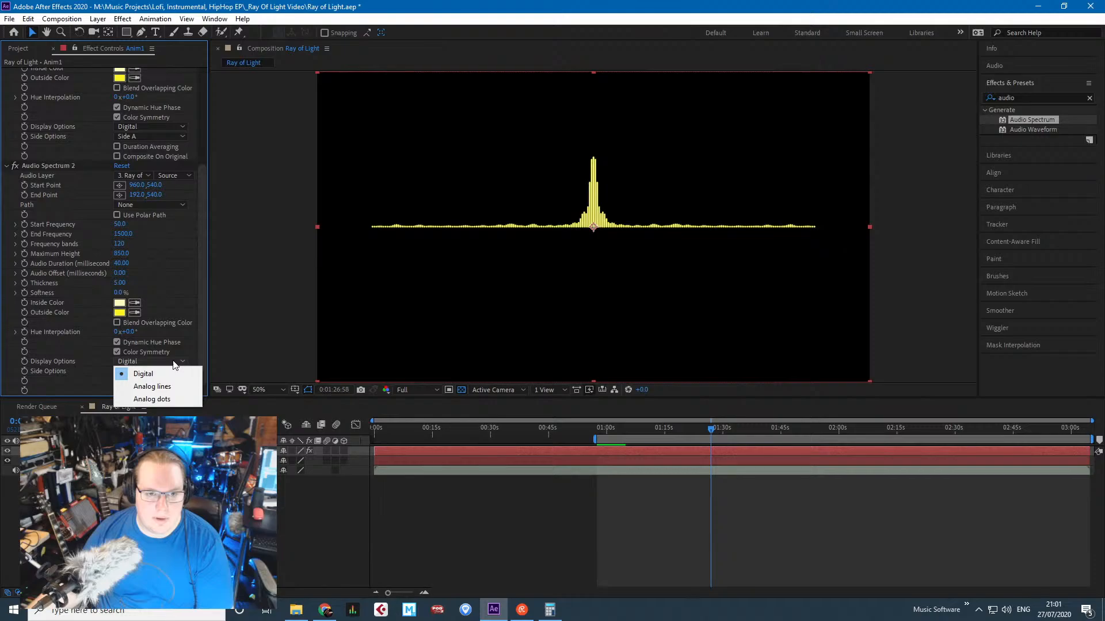
left_click(83, 382)
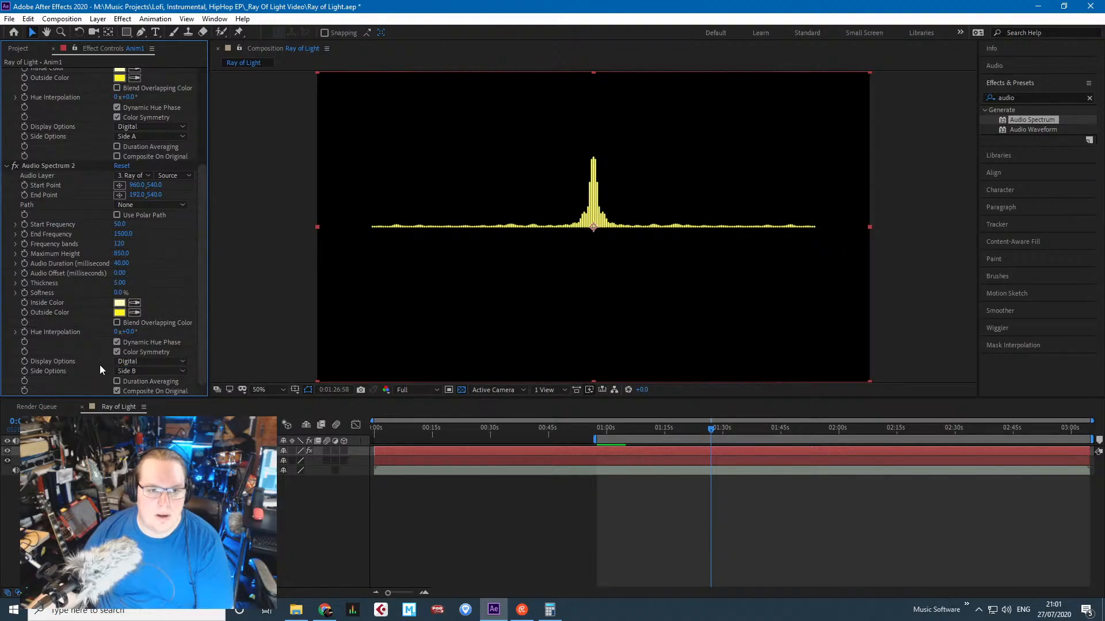
scroll(96, 358, "up", 2)
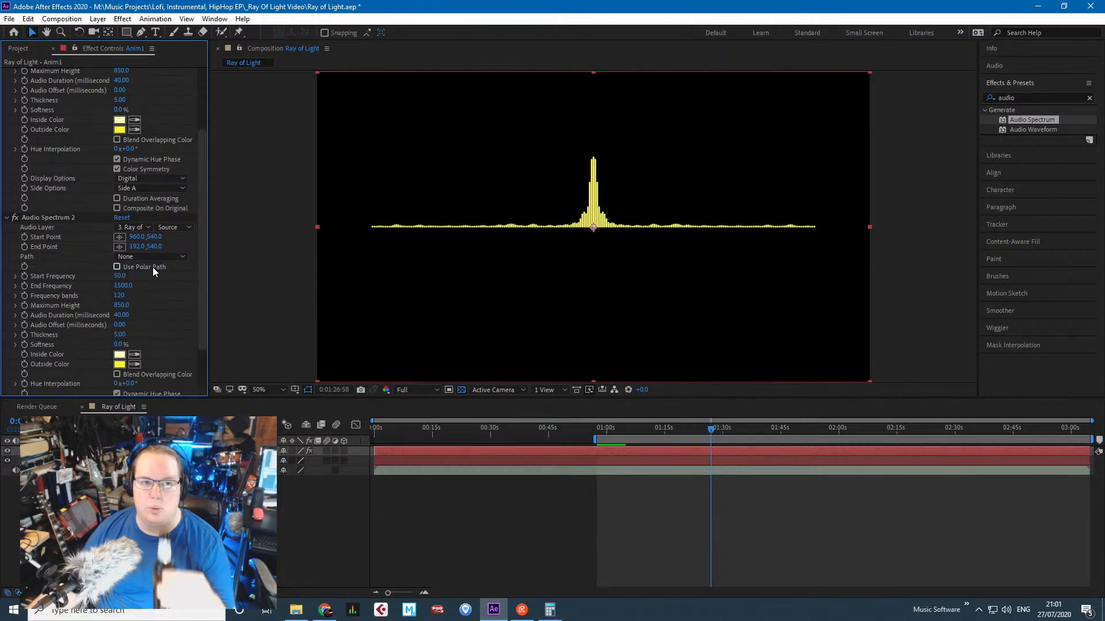
scroll(149, 263, "up", 2)
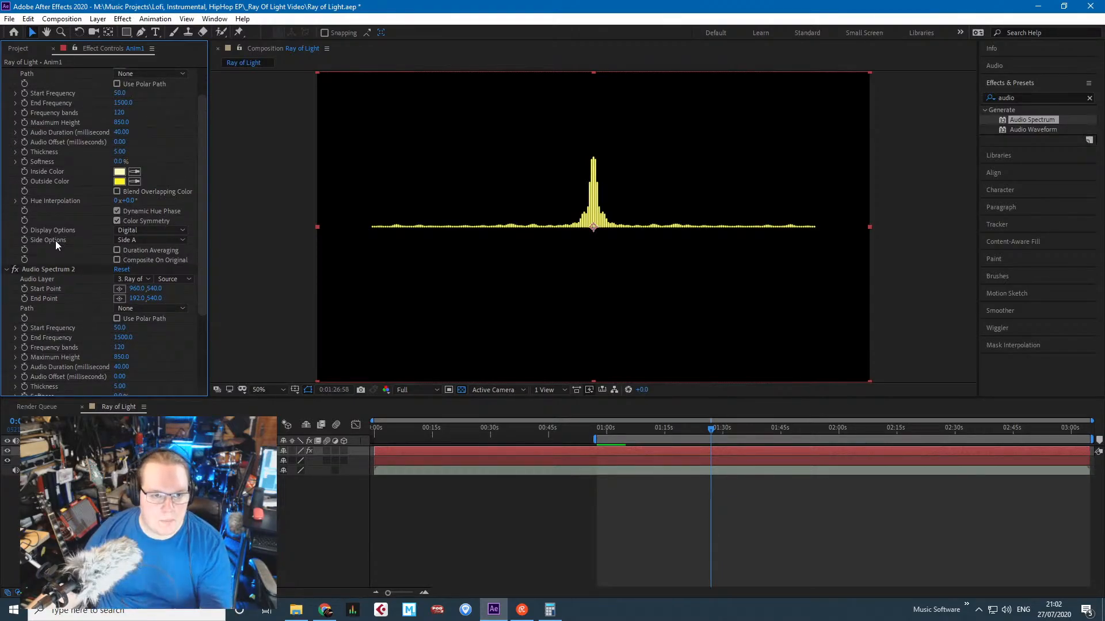
left_click(165, 241)
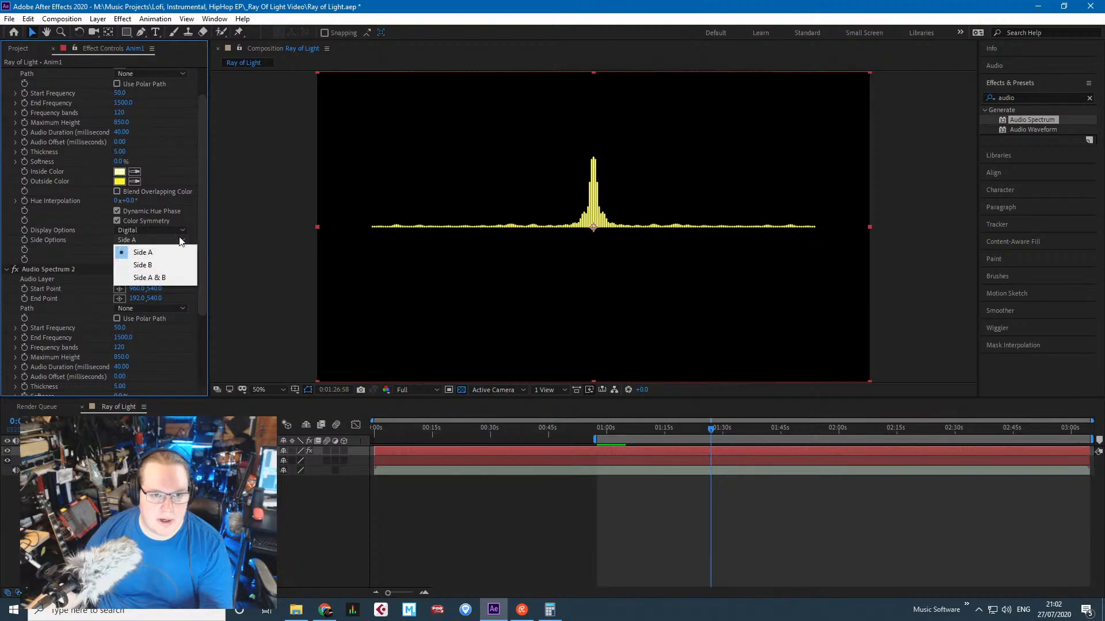
left_click(180, 241)
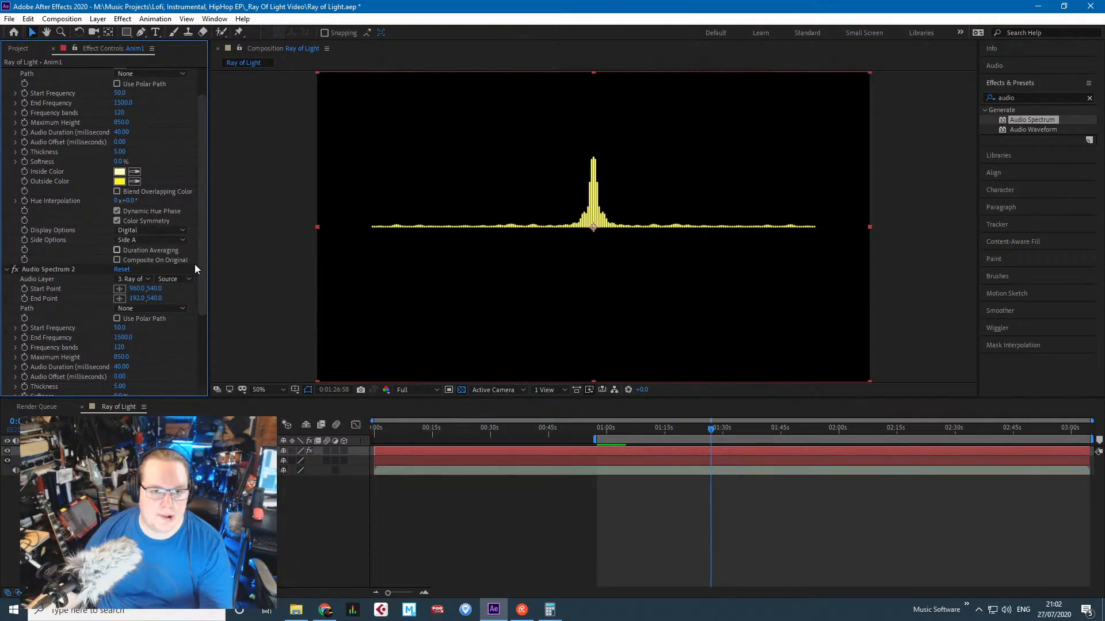
left_click_drag(201, 270, 199, 230)
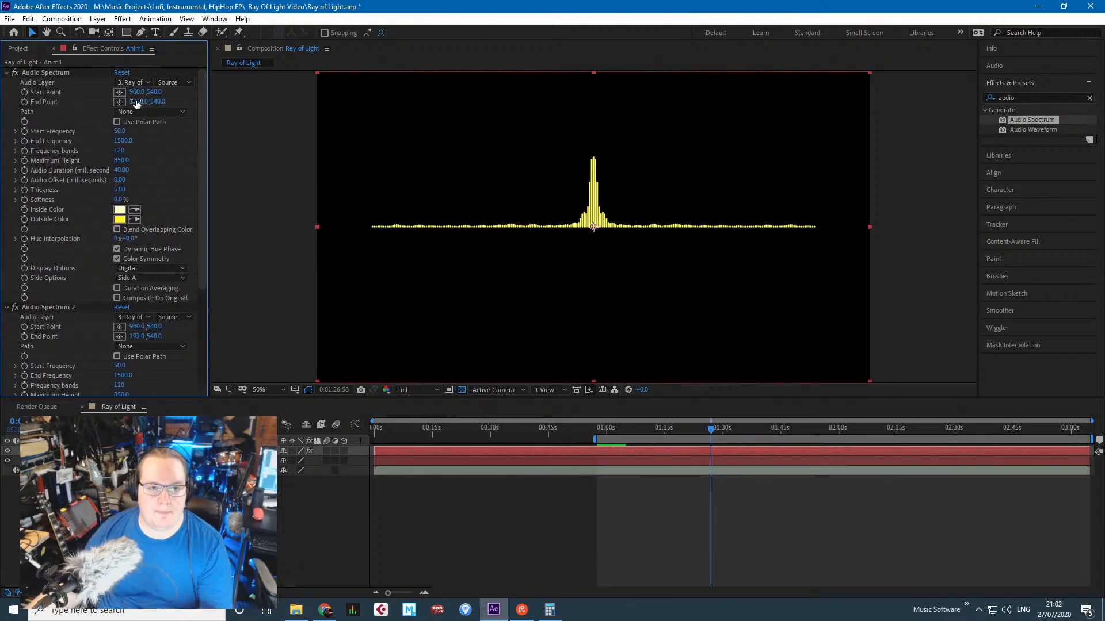
Collapse both Audio Spectrum effects and inspect the centre of the spectrum up close.
left_click(7, 72)
left_click(7, 82)
key("slash")
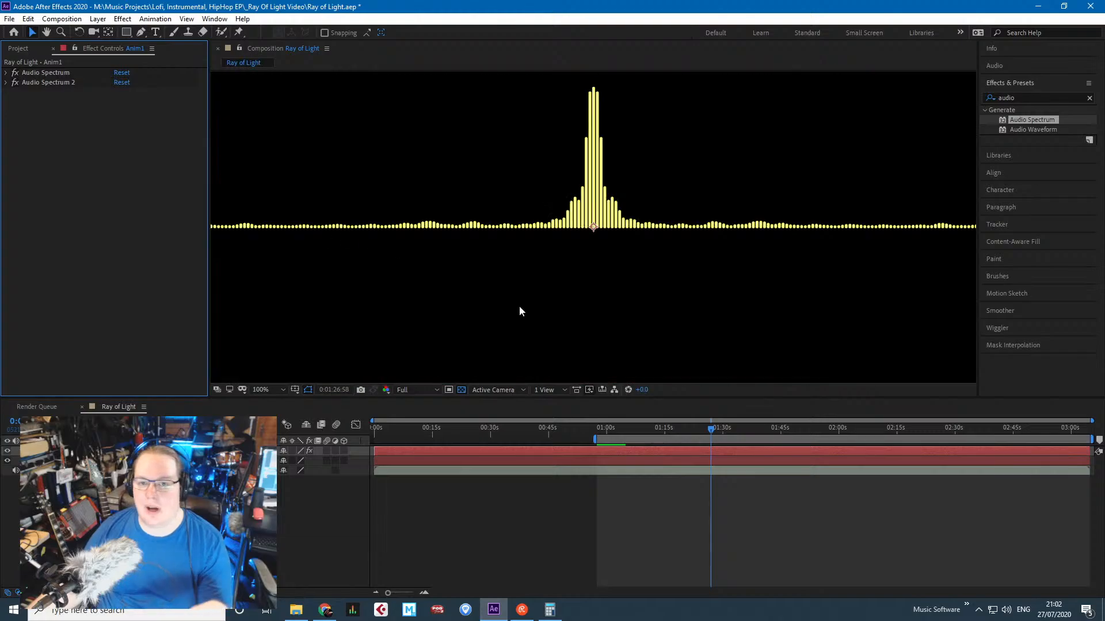
key("comma")
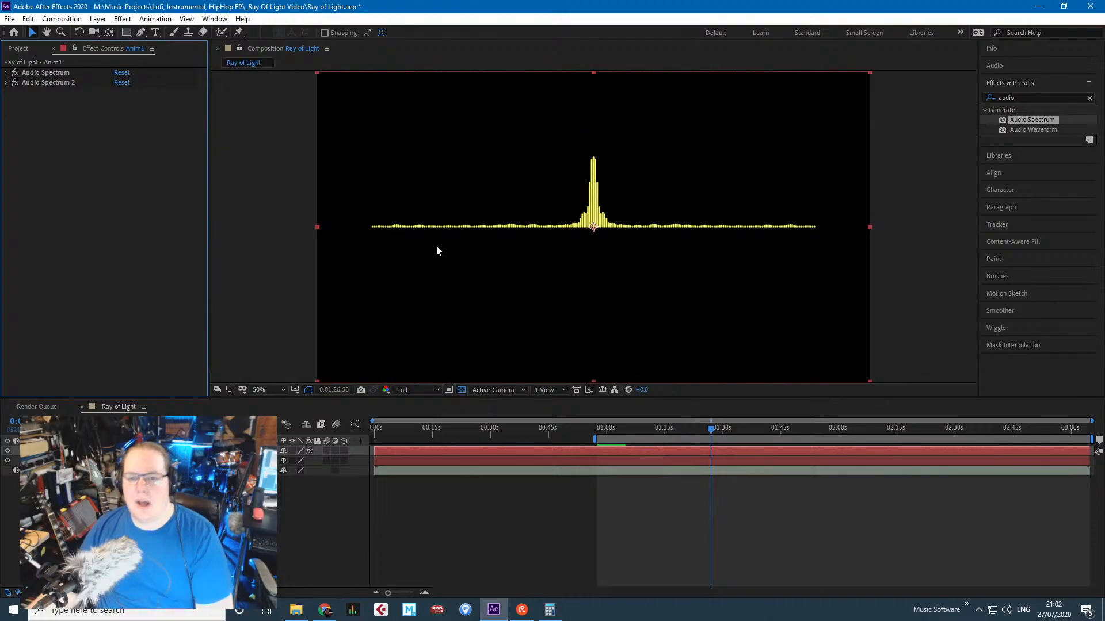
Expand both effects, try a thickness of 3 on the first Audio Spectrum, and undo it.
left_click(7, 82)
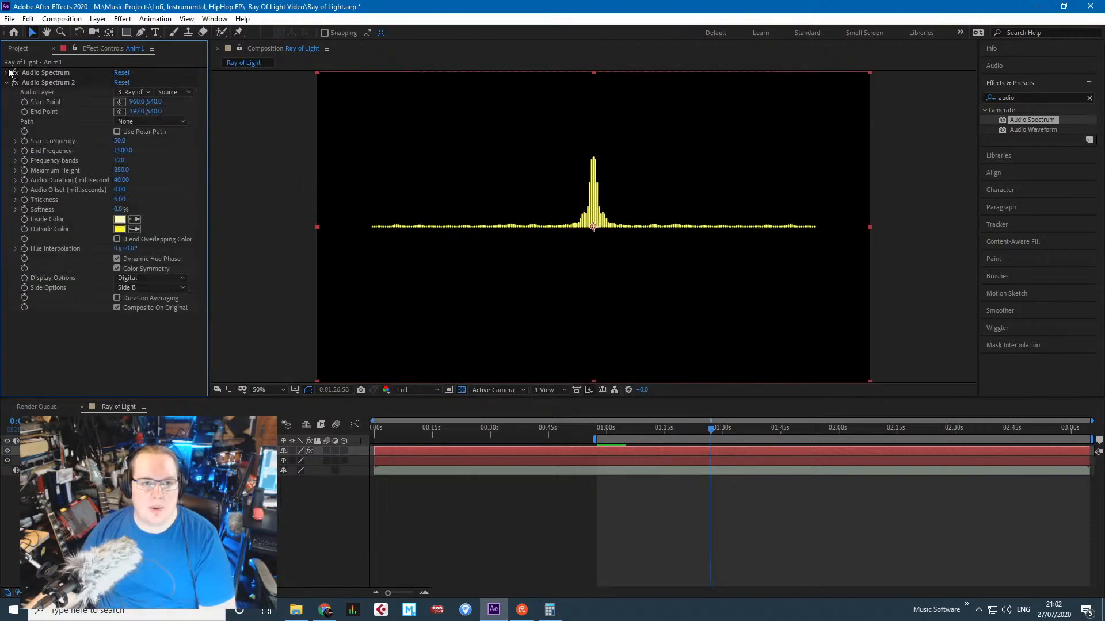
left_click(7, 73)
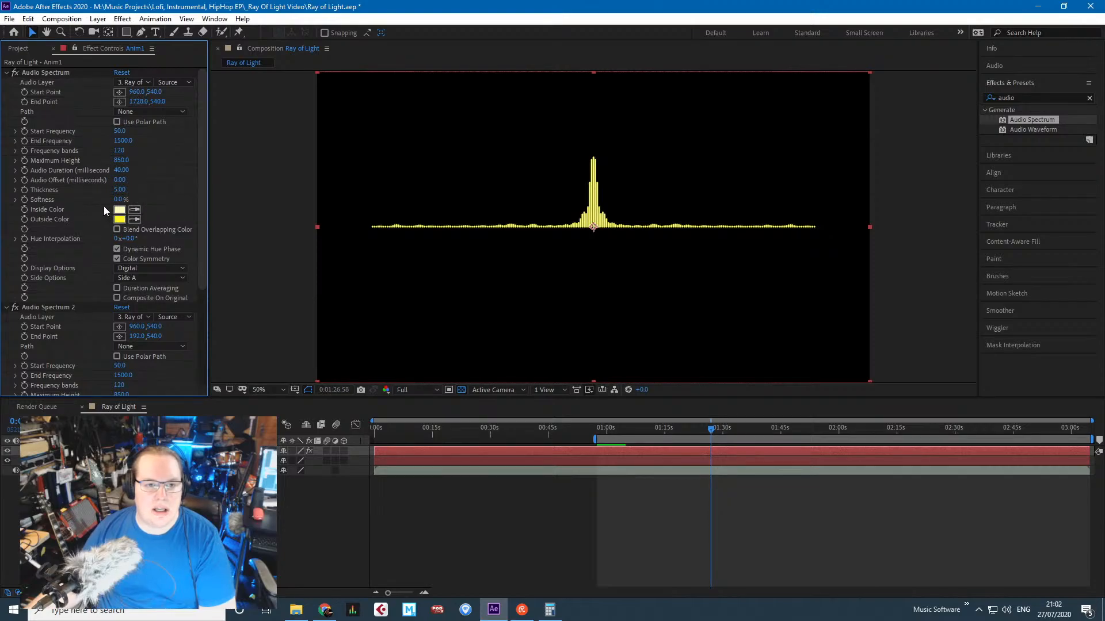
left_click_drag(121, 190, 130, 223)
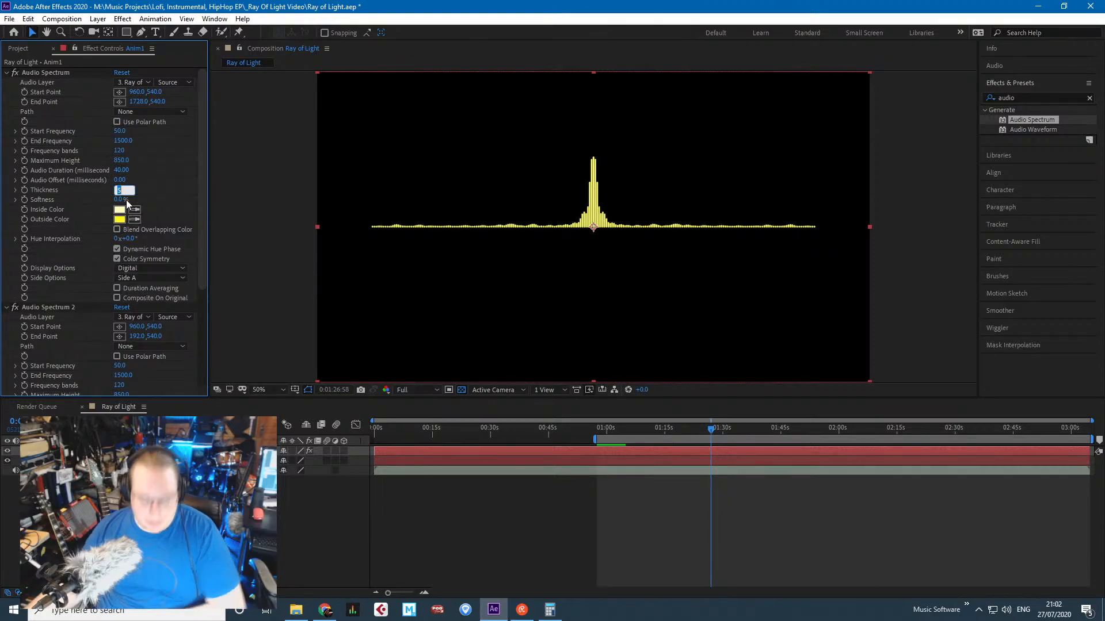
left_click(286, 191)
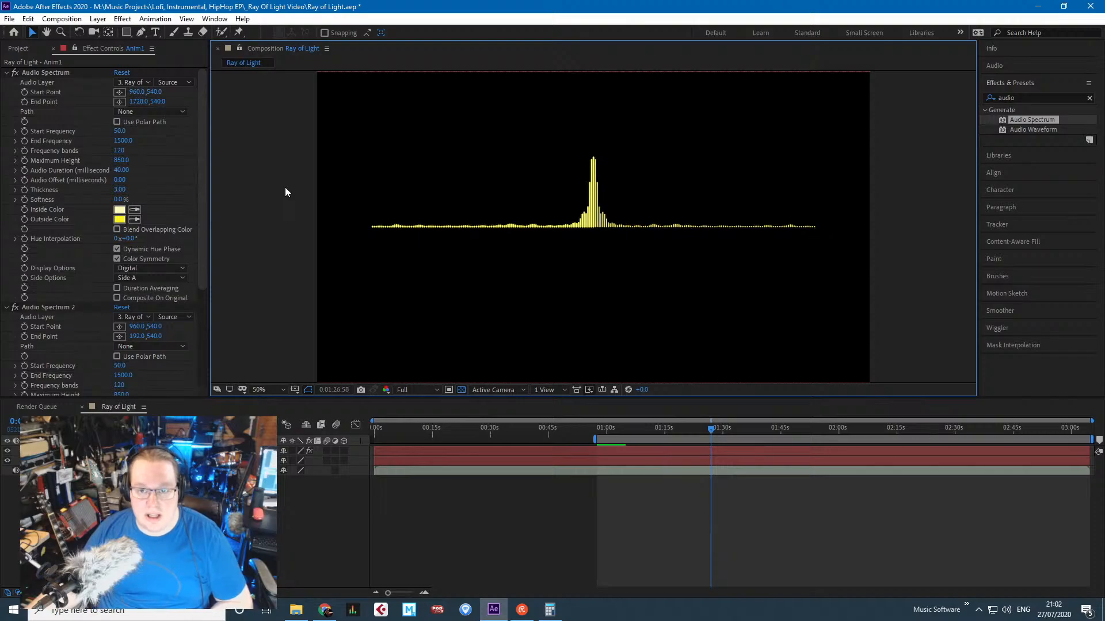
left_click(119, 180)
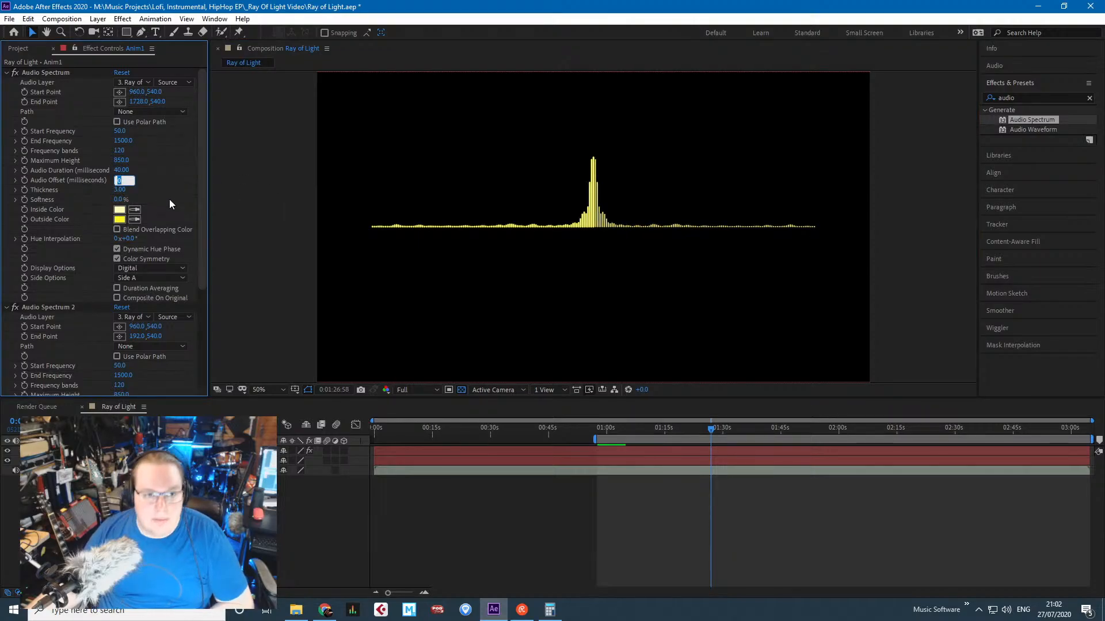
left_click(230, 196)
key("ctrl+z")
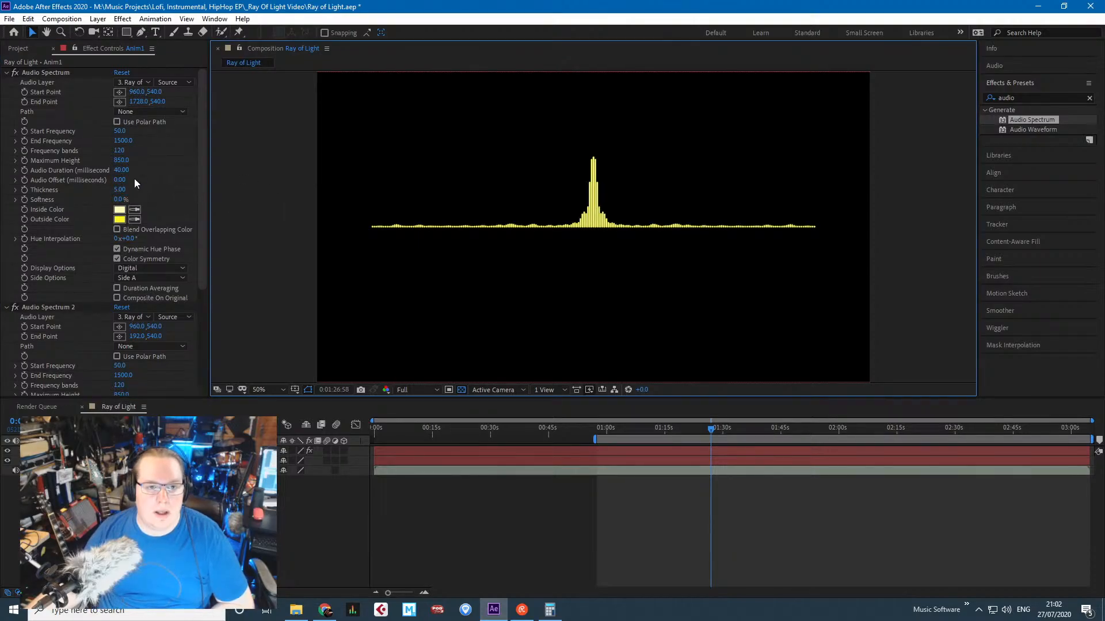
Set the first Audio Spectrum's frequency bands to 90.
left_click(121, 150)
type("90")
left_click(240, 207)
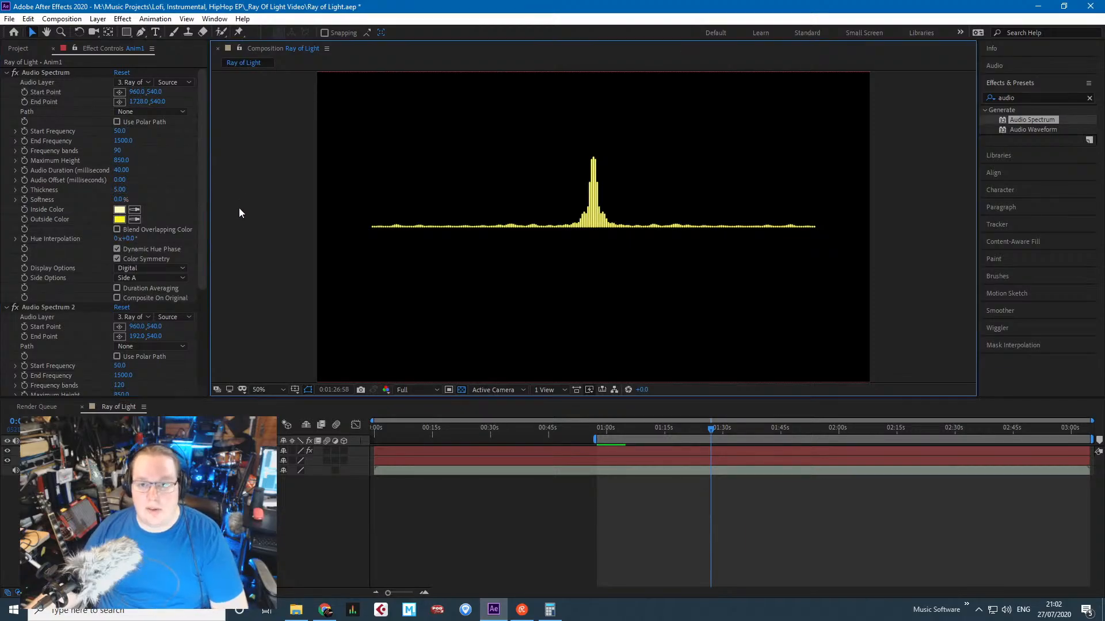
left_click_drag(201, 214, 205, 309)
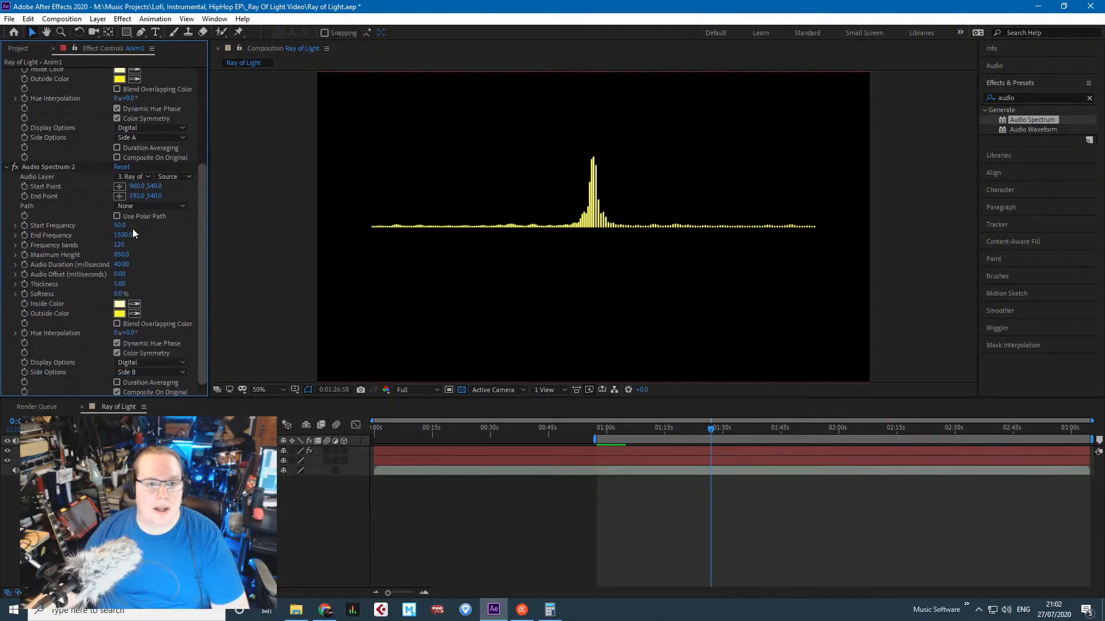
Set the second Audio Spectrum's frequency bands to 90 and preview the mirrored spectrum.
left_click(121, 255)
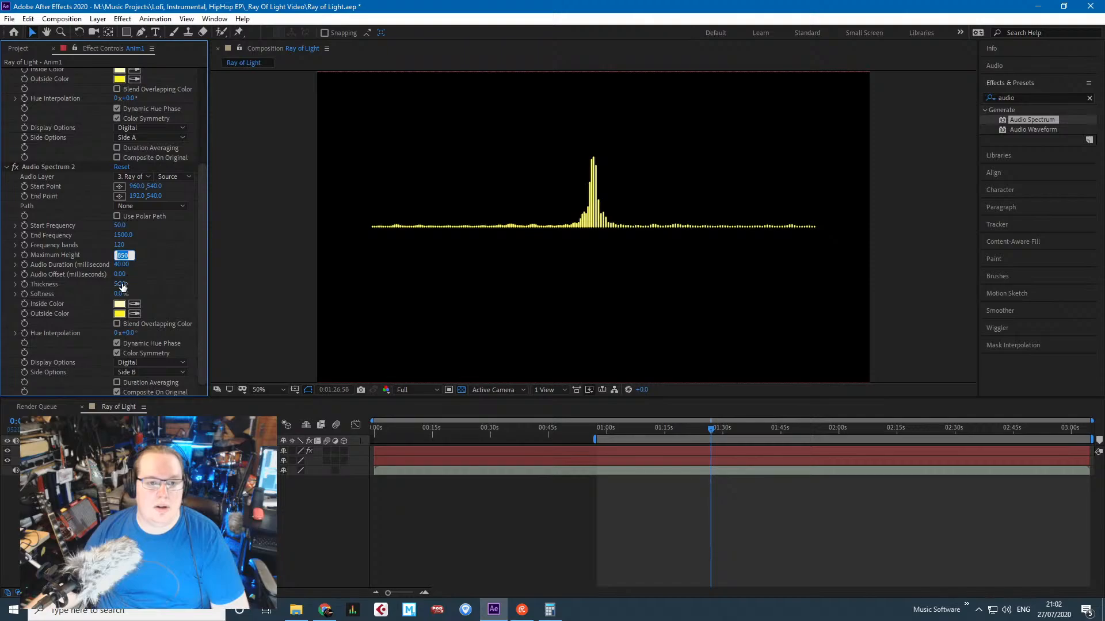
left_click(240, 265)
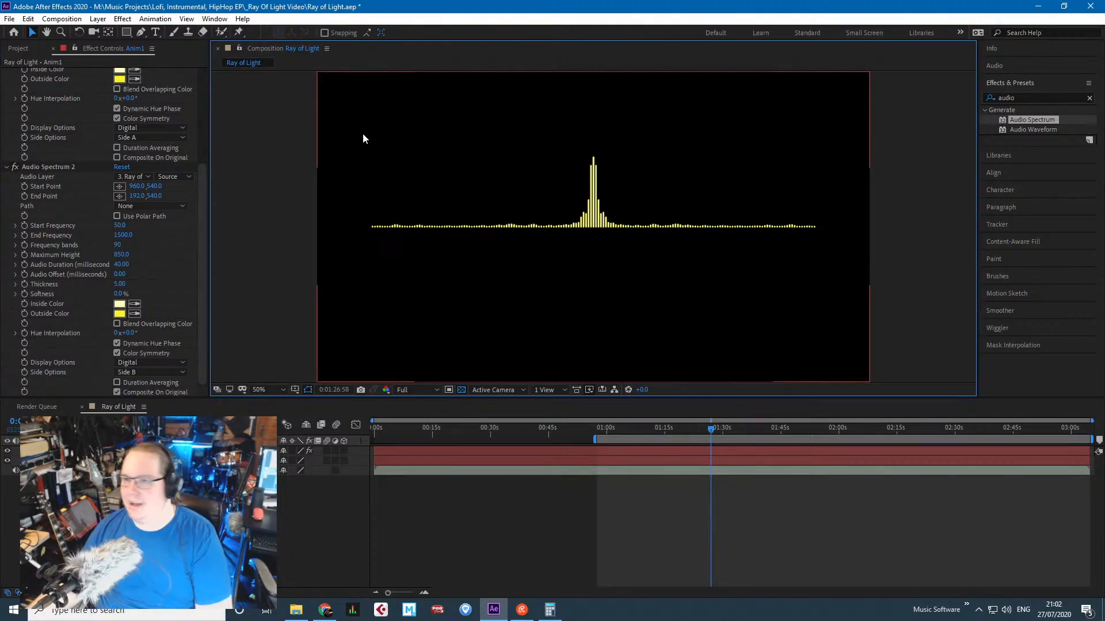
key("space")
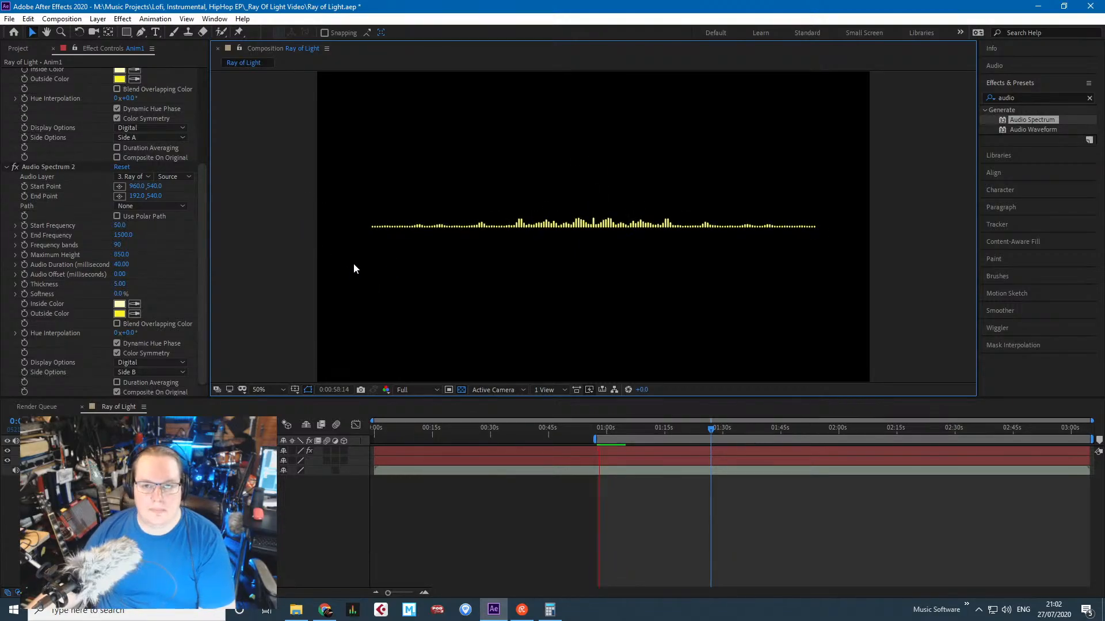
key("space")
key("space")
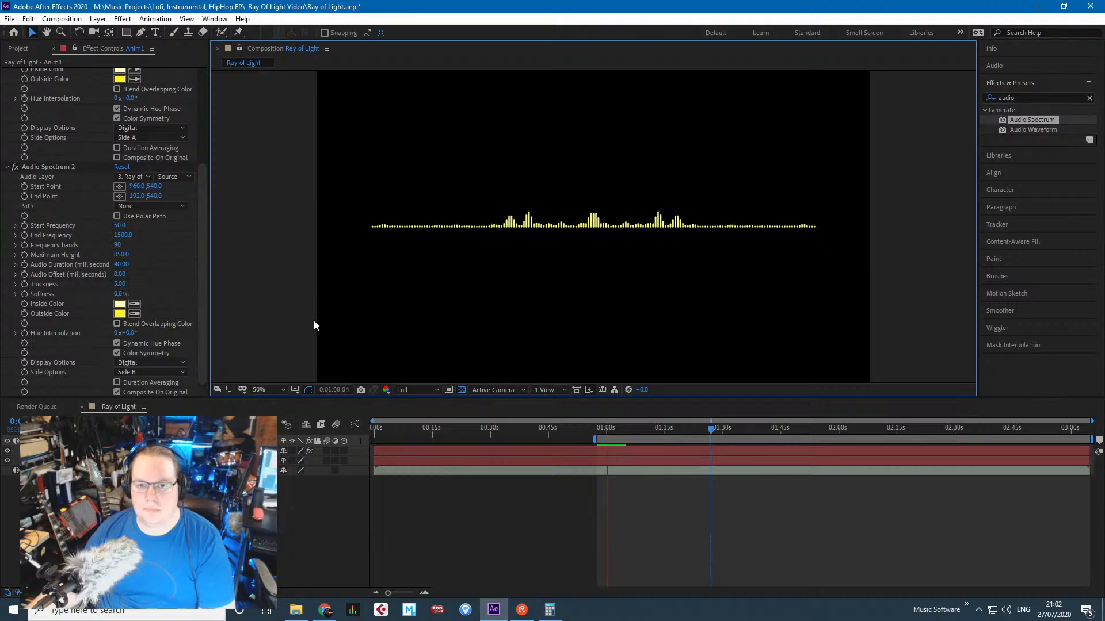
key("space")
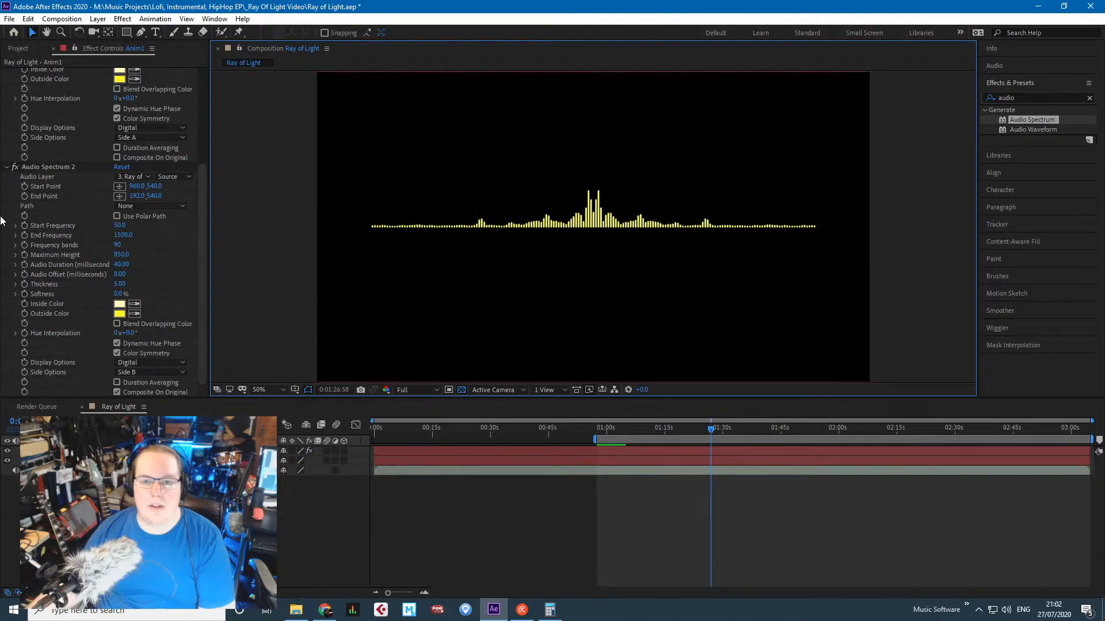
Collapse both Audio Spectrum effects and add a Glow effect beneath them on the Anim1 layer.
scroll(8, 229, "up", 4)
left_click(7, 73)
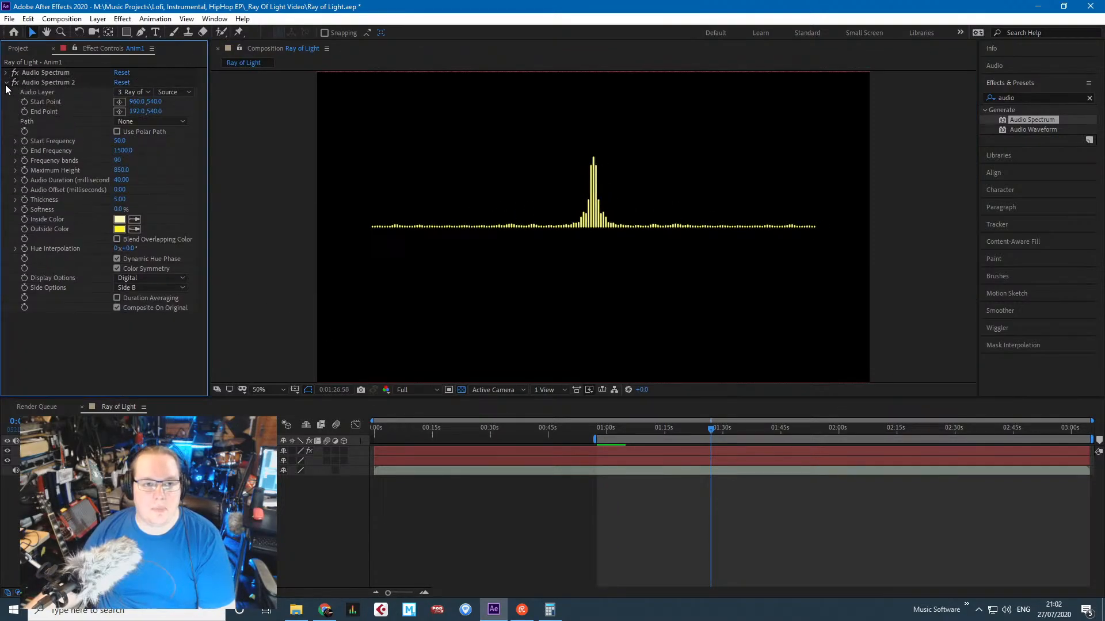
left_click(7, 82)
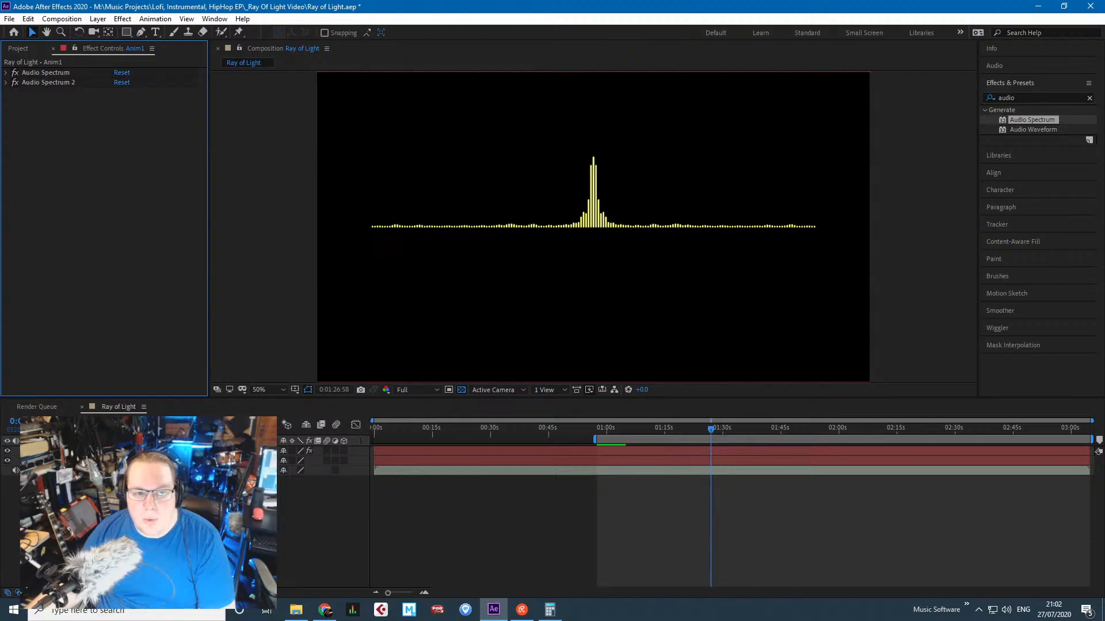
left_click(86, 451)
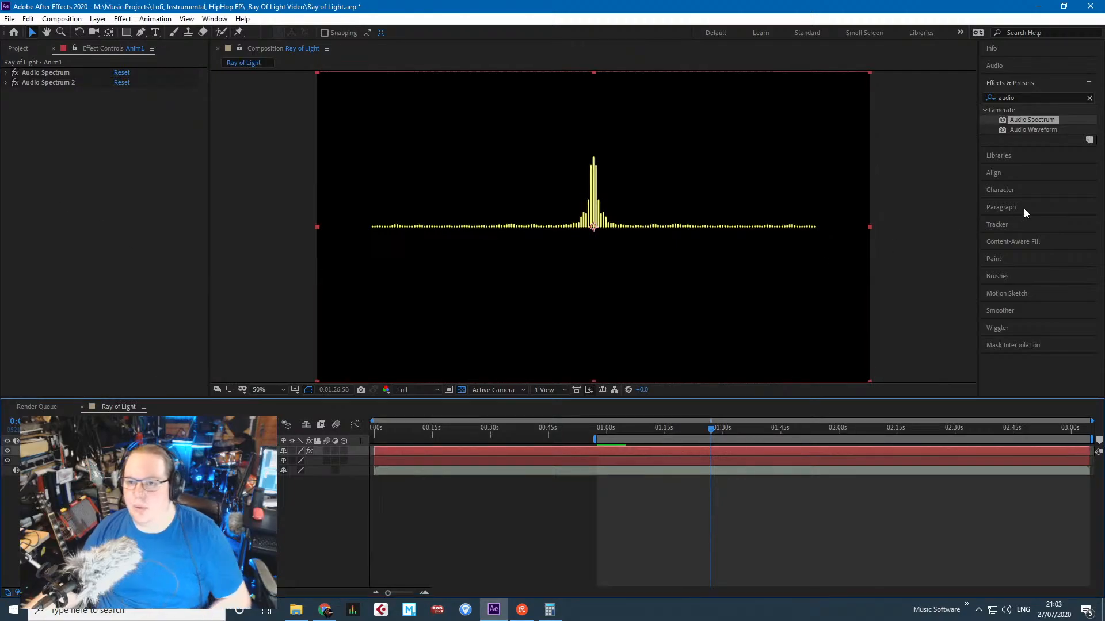
left_click(1036, 98)
type("glow")
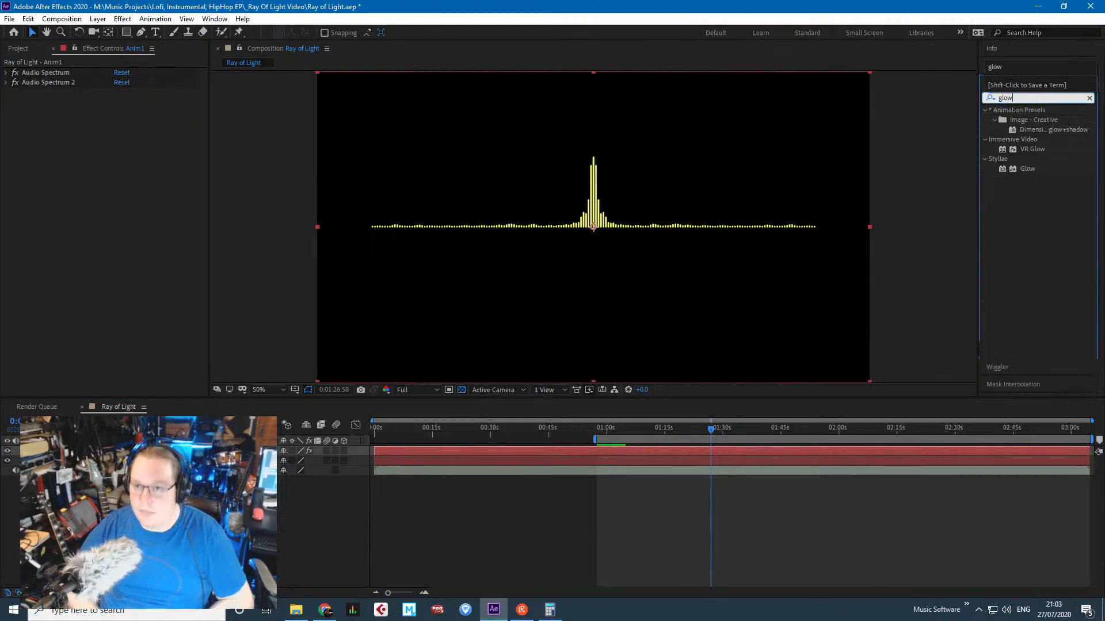
left_click_drag(1019, 168, 68, 172)
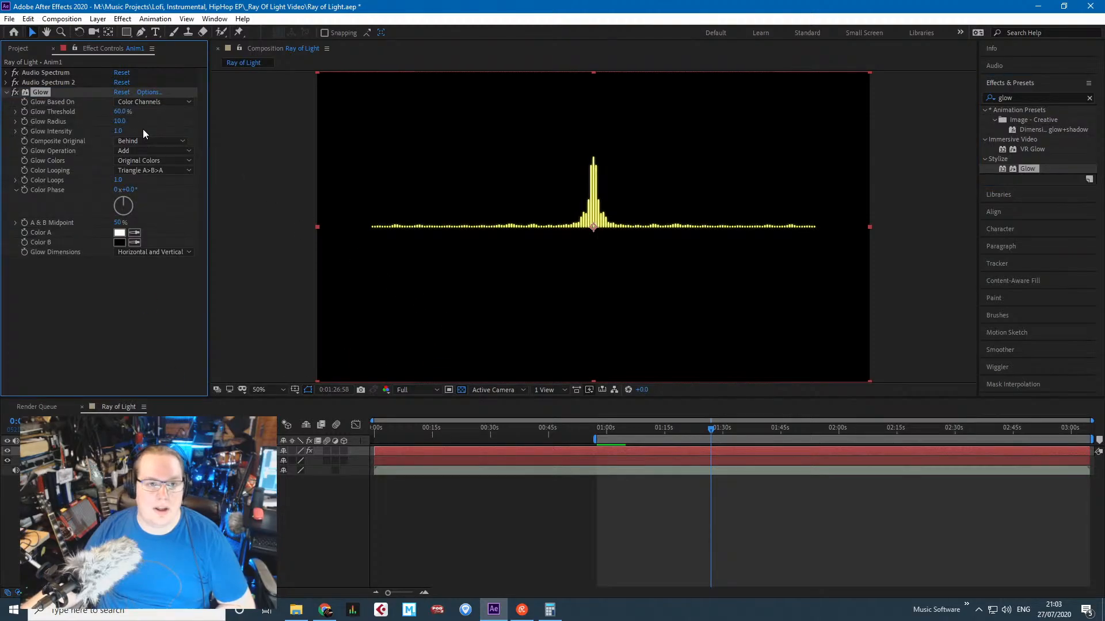
Set the Glow effect to a threshold of 100%, a radius of 240 and an intensity of 1.3.
mouse_move(119, 131)
left_mouse_down()
mouse_move(144, 131)
mouse_move(111, 113)
mouse_move(100, 121)
left_mouse_up()
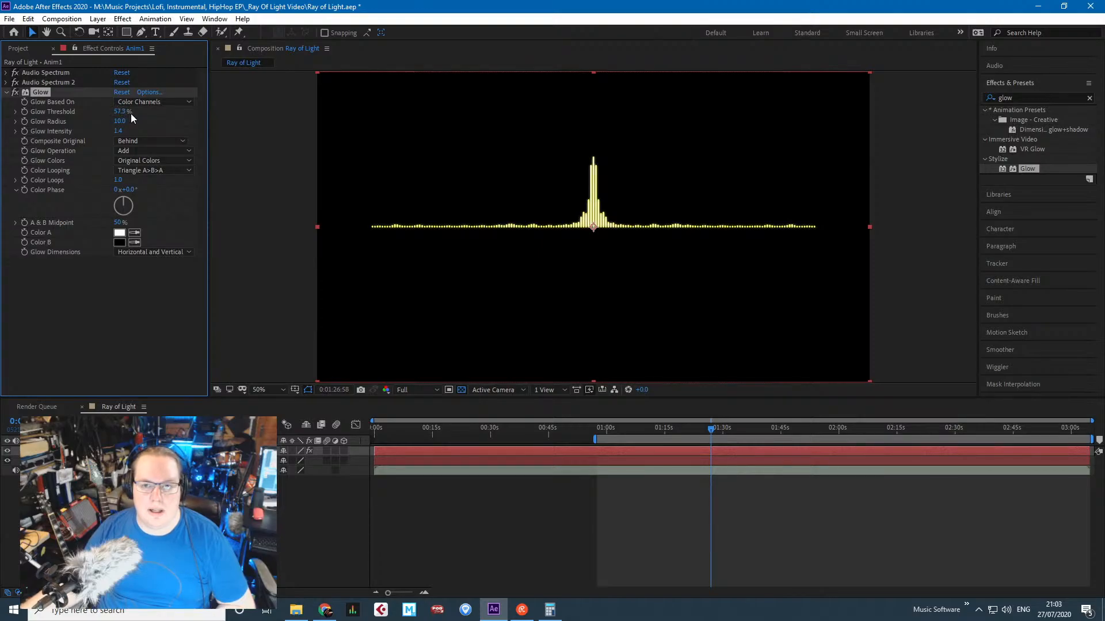
left_click_drag(119, 112, 149, 122)
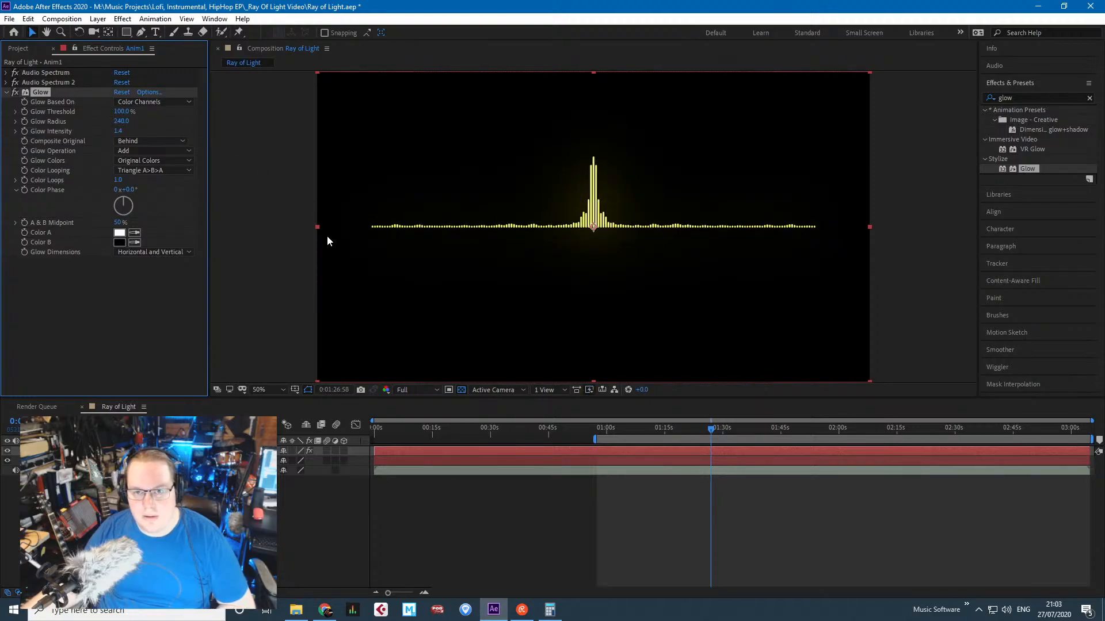
key("period")
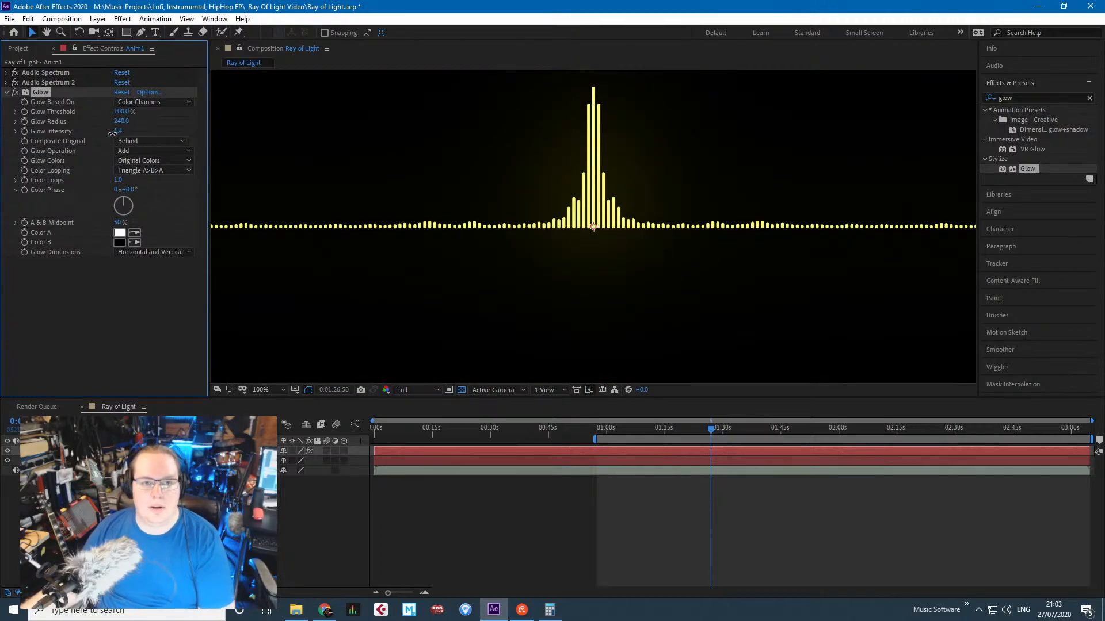
left_click_drag(117, 132, 115, 131)
left_click(436, 305)
scroll(436, 301, "down", 4)
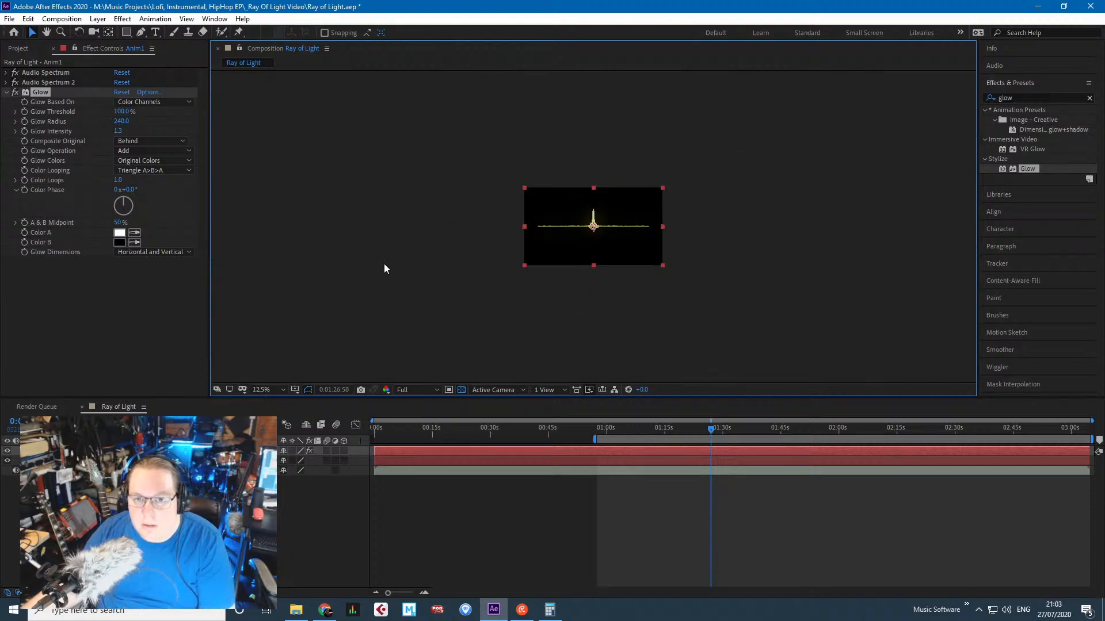
left_click(378, 256)
scroll(372, 250, "up", 1)
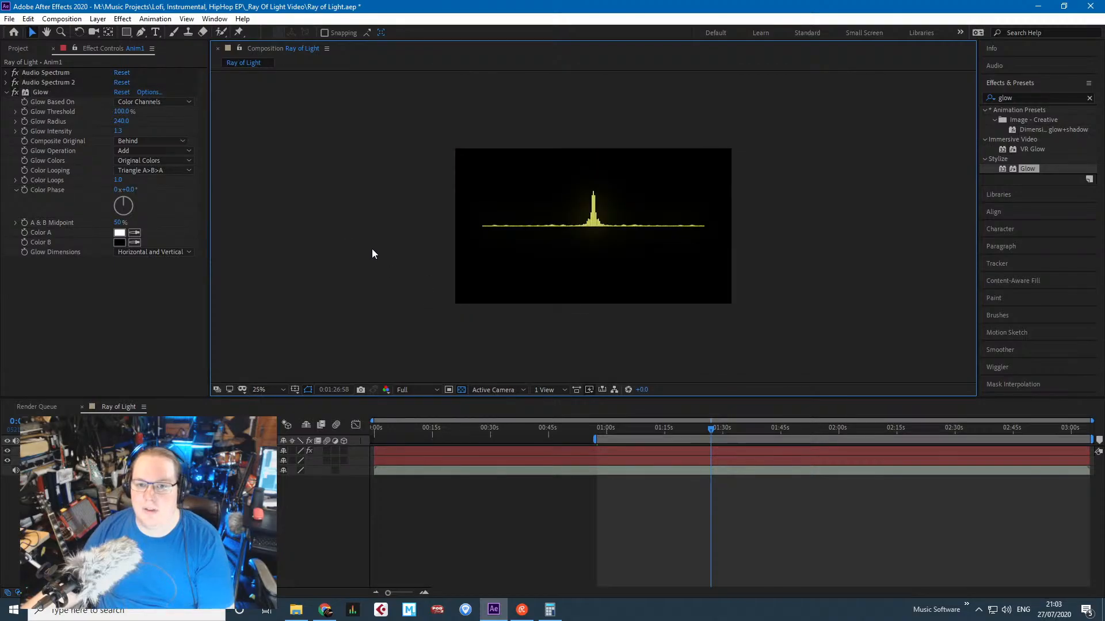
Preview the glowing spectrum and reduce the composition's preview resolution to Half.
key("space")
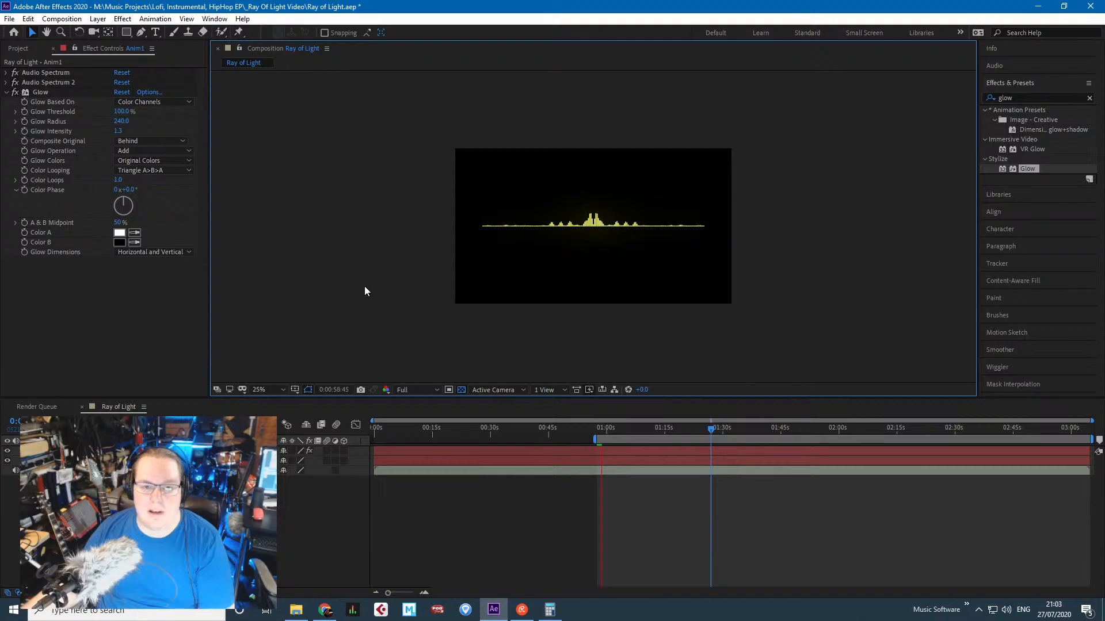
key("space")
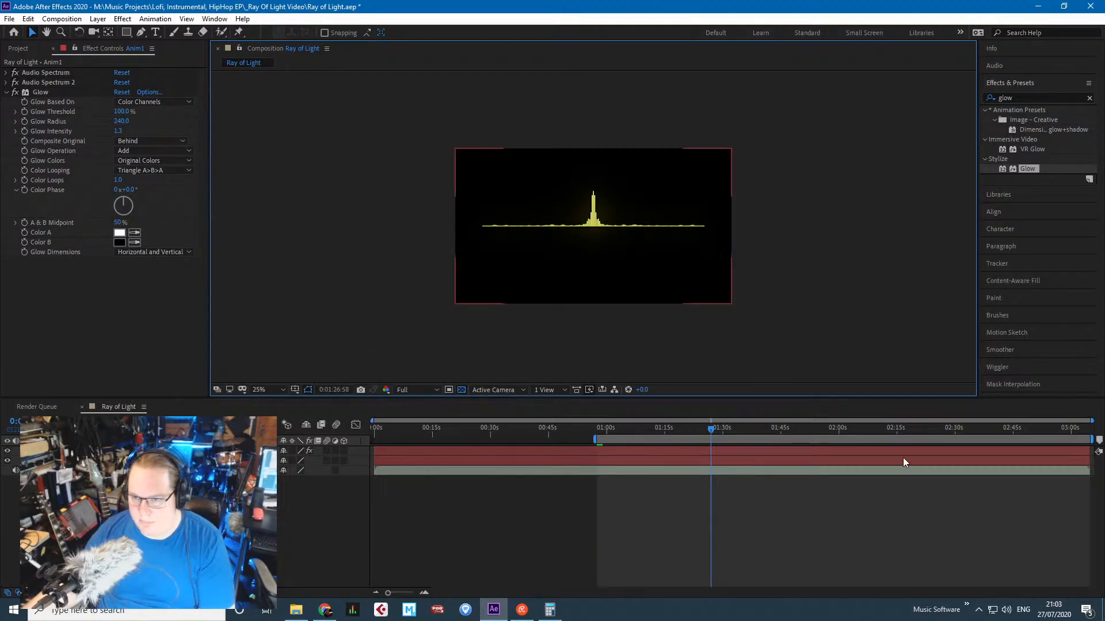
left_click(282, 388)
left_click(417, 338)
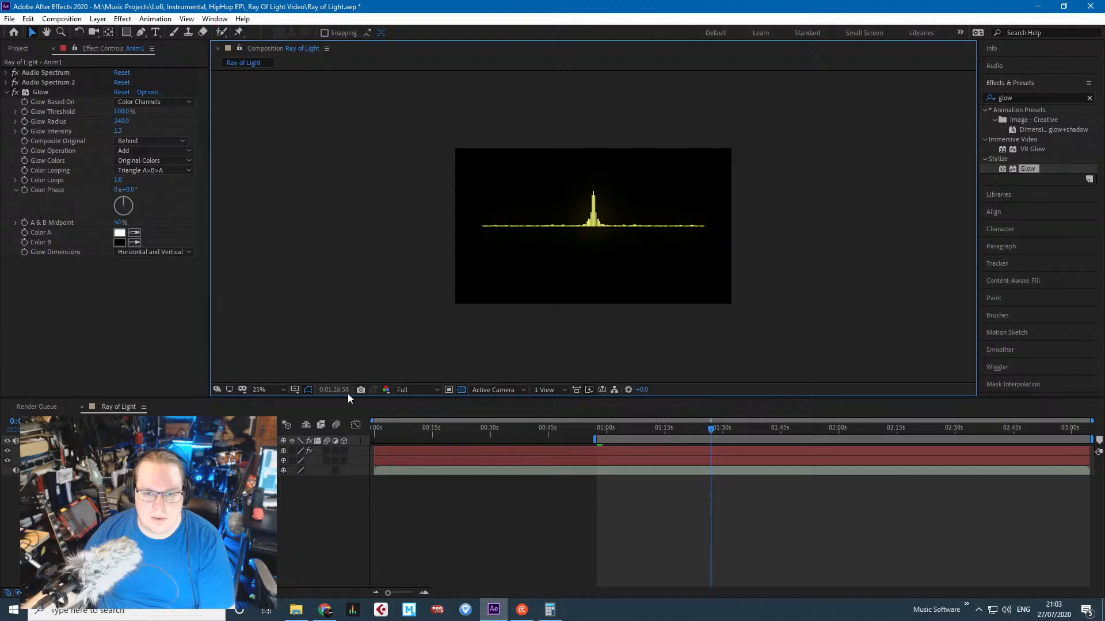
left_click(427, 390)
left_click(423, 433)
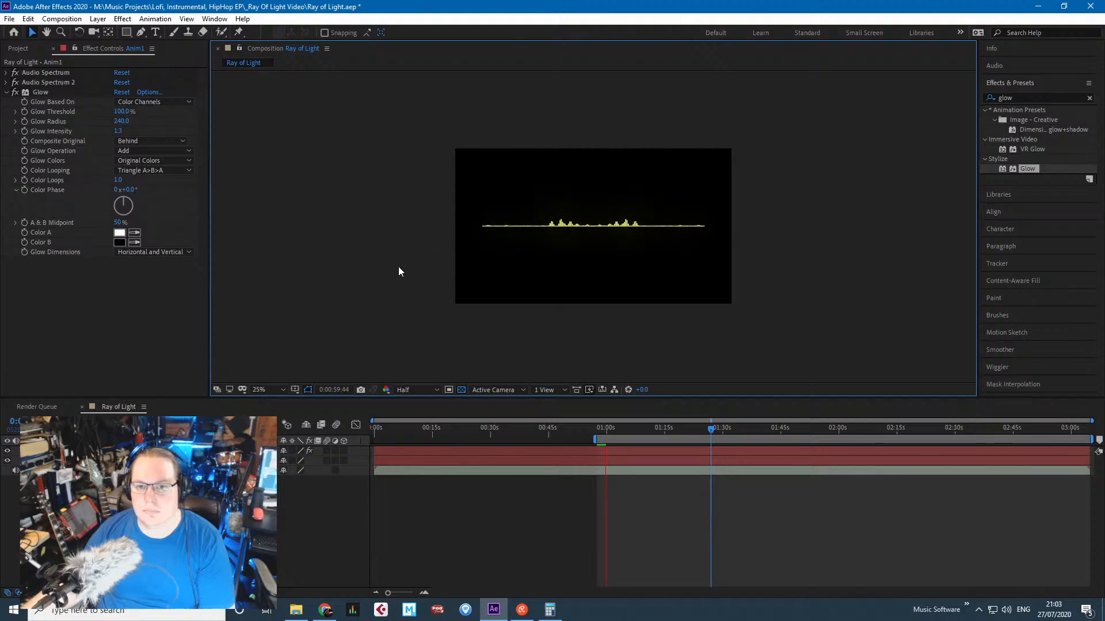
Play the glowing spectrum from the start of the work area to check how the glow reacts to the music.
scroll(391, 285, "up", 2)
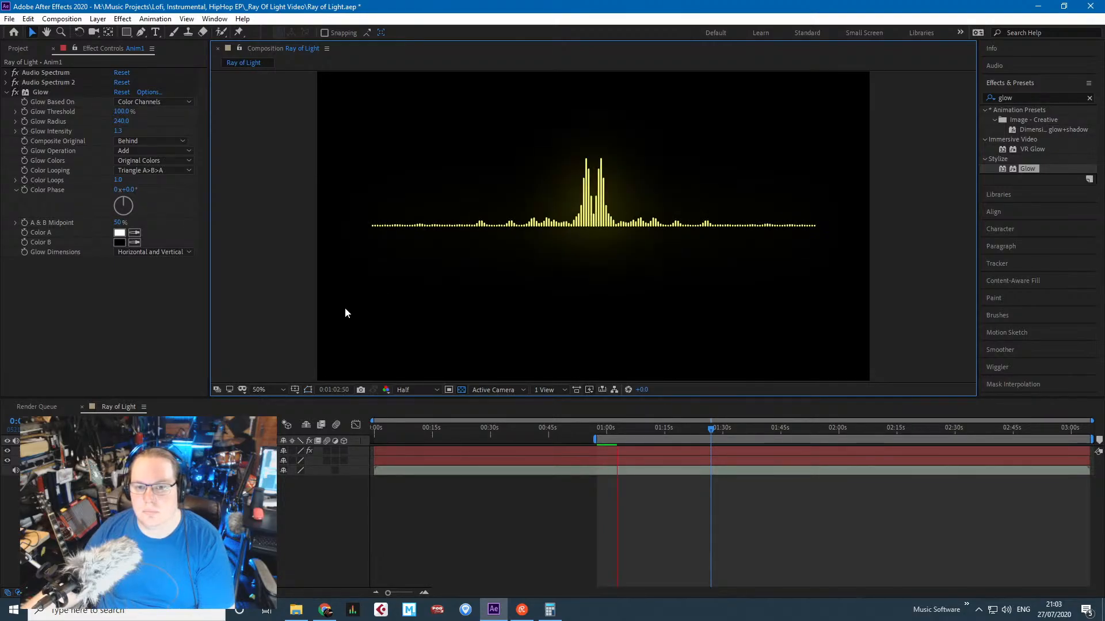
key("space")
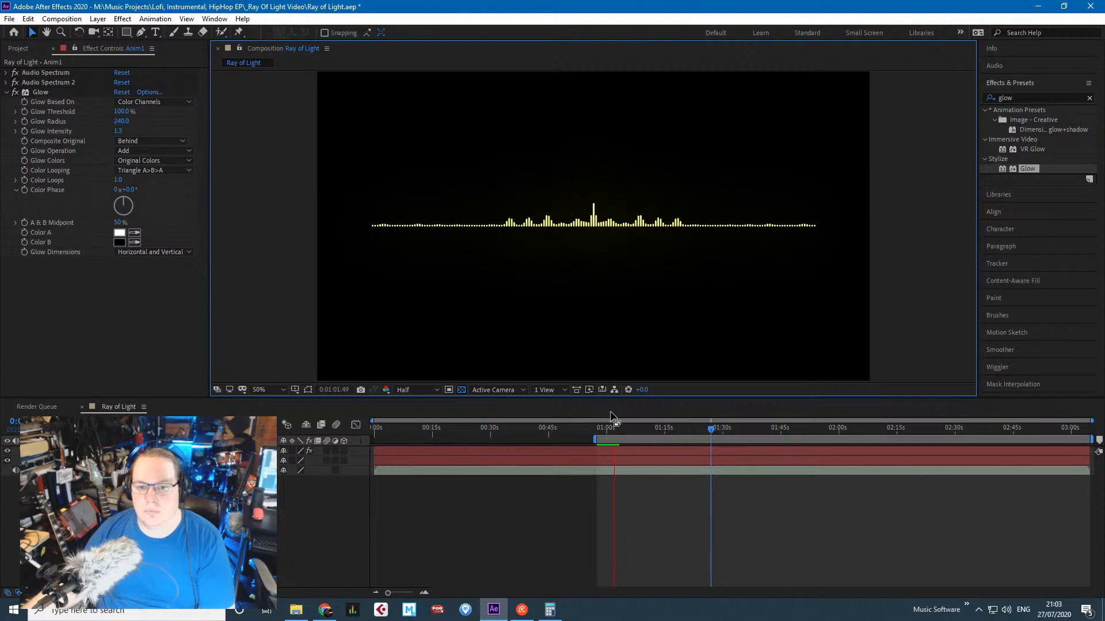
left_click(595, 429)
key("space")
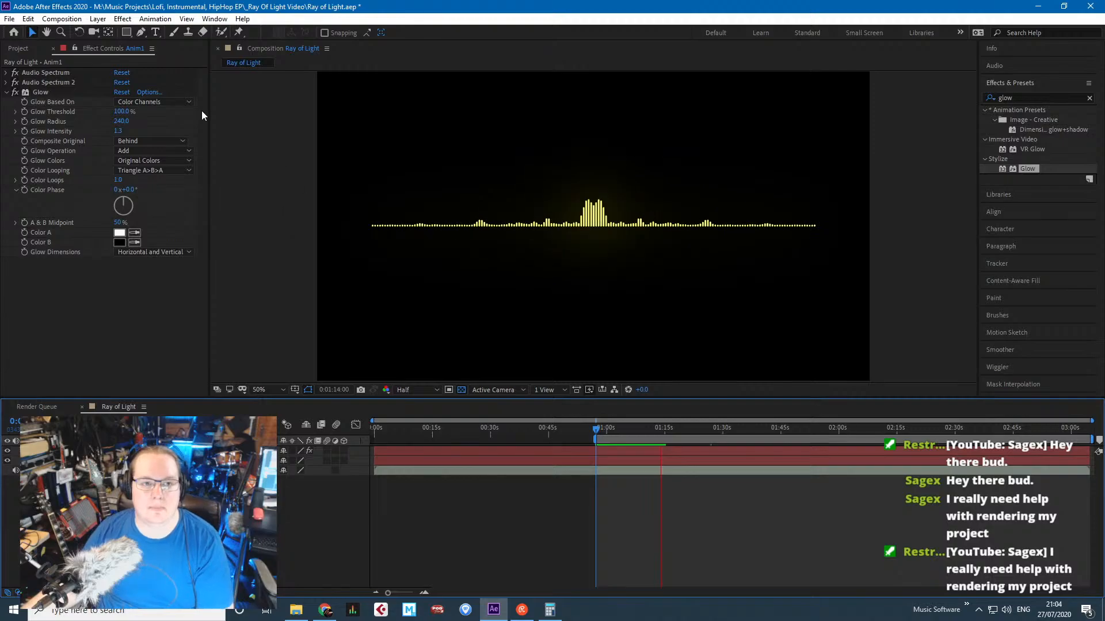
left_click(265, 191)
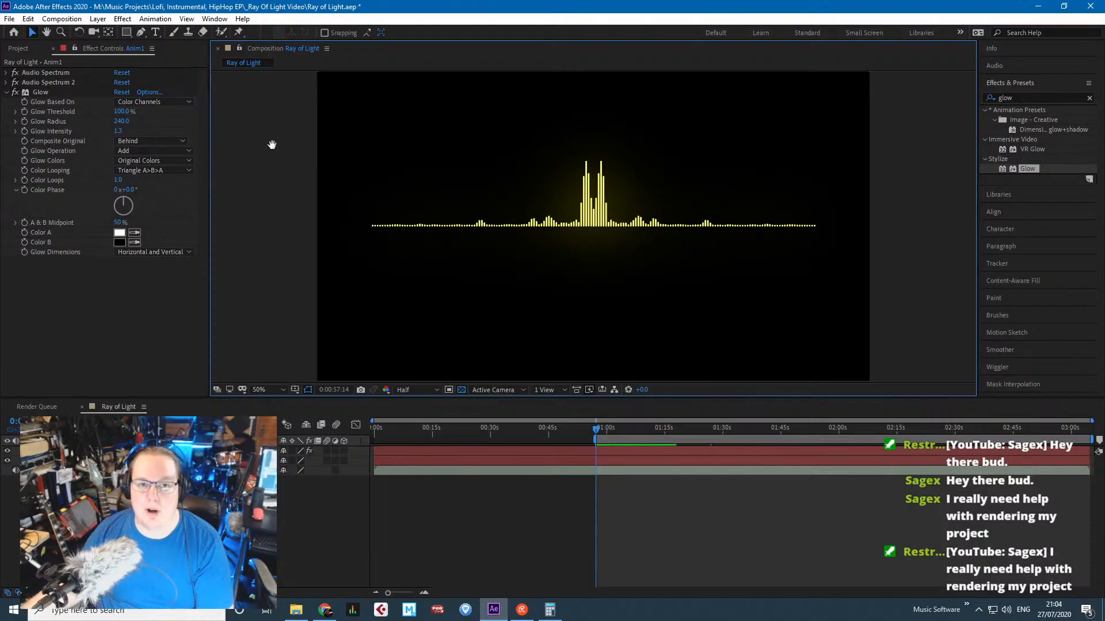
left_click_drag(273, 158, 281, 163)
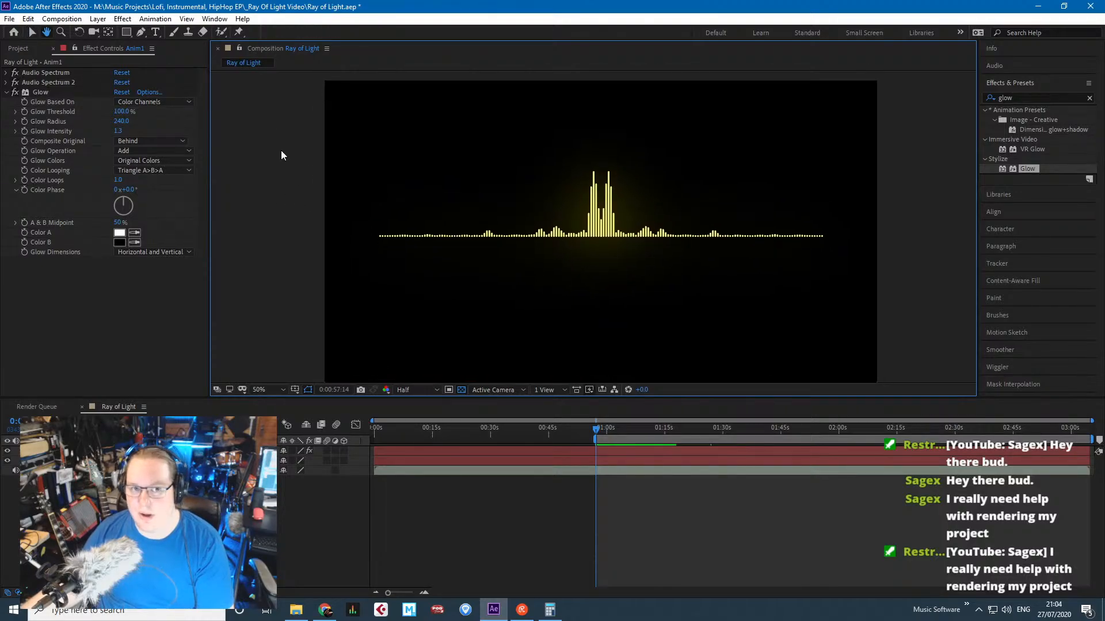
Lower the Glow effect's threshold to below 100% for a paler halo around the spectrum.
left_click(7, 93)
left_click(7, 92)
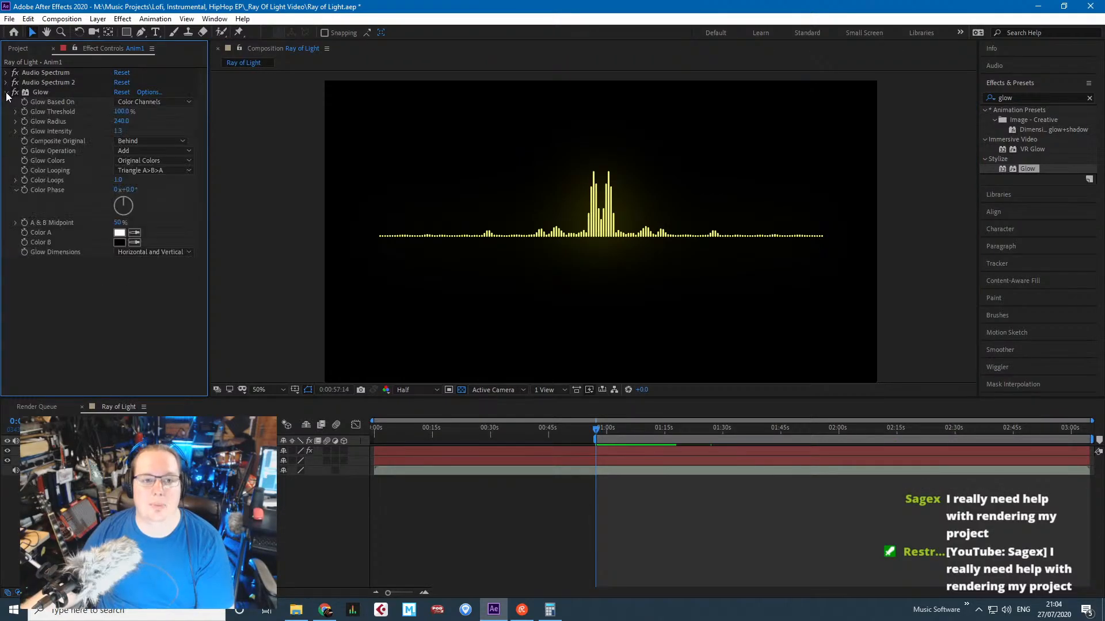
left_click_drag(122, 111, 107, 113)
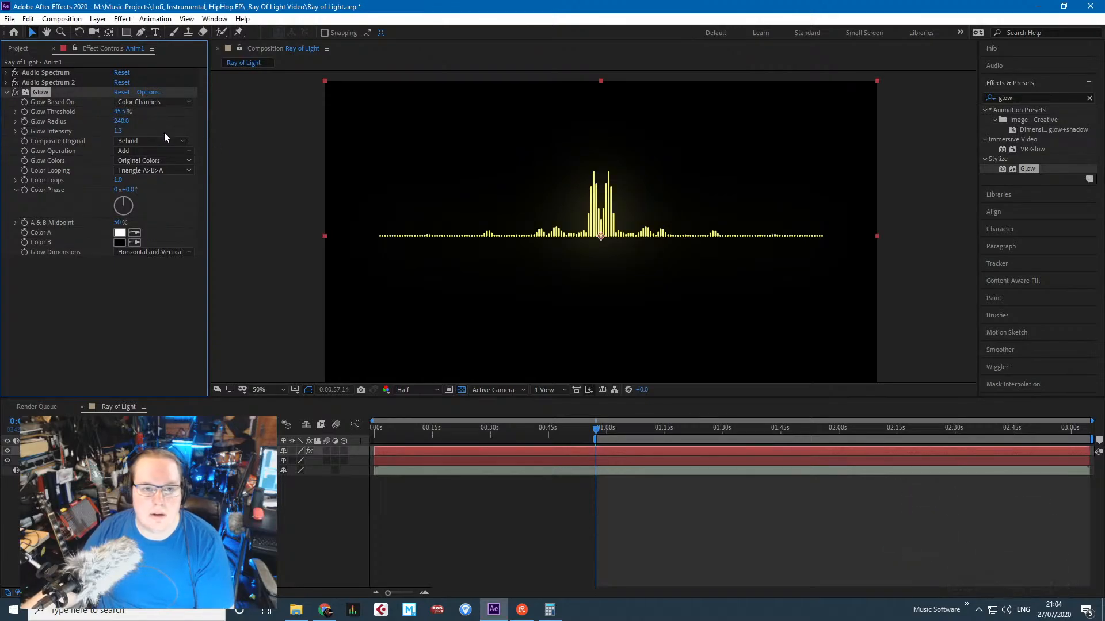
left_click_drag(124, 112, 133, 111)
left_click(125, 112)
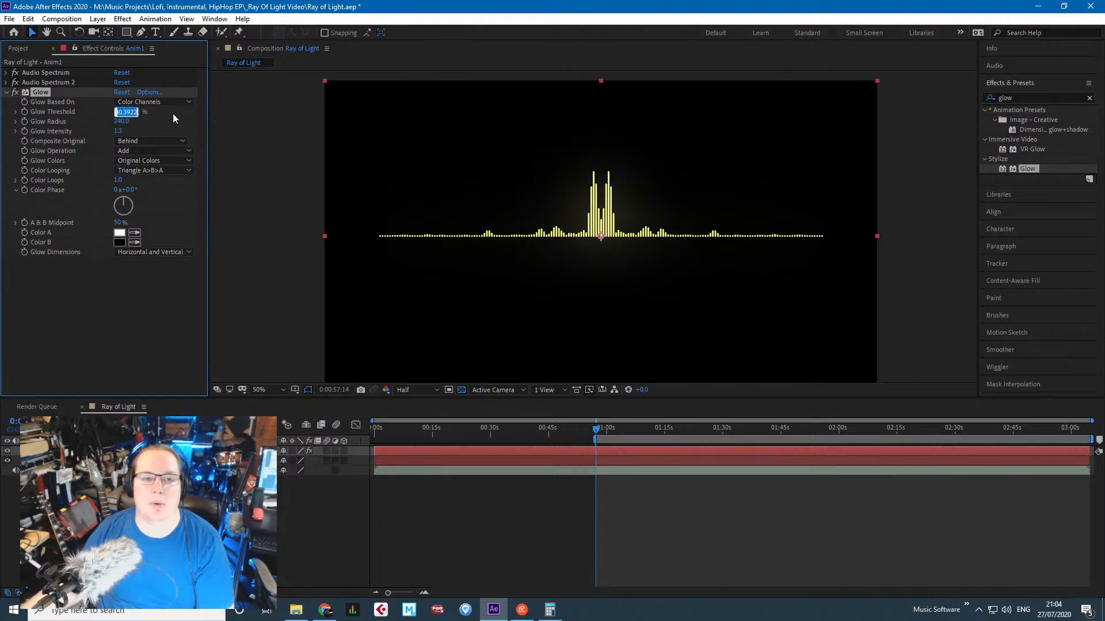
left_click(247, 116)
Collapse the Glow effect's settings and save the project.
left_click(6, 93)
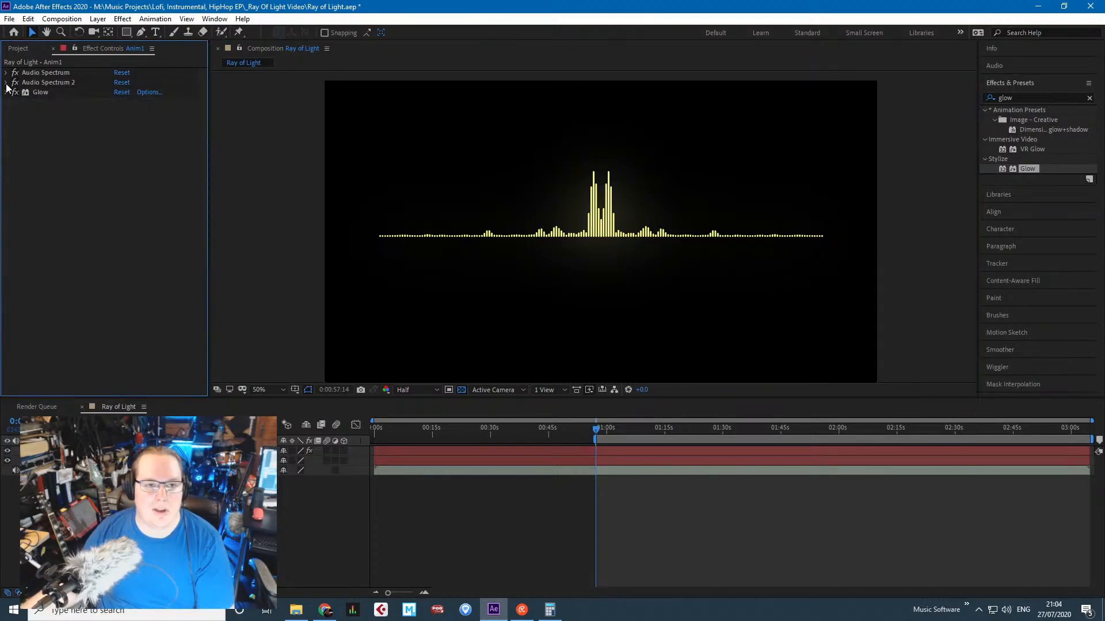
left_click(6, 72)
left_click(6, 72)
left_click(46, 72)
left_click(316, 115)
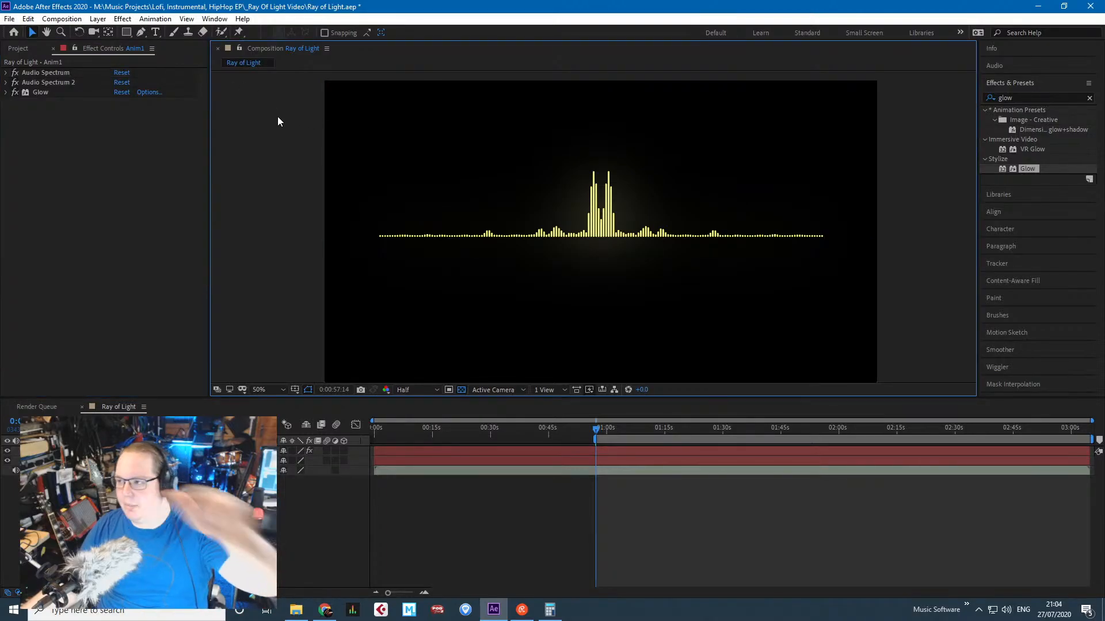
key("ctrl+s")
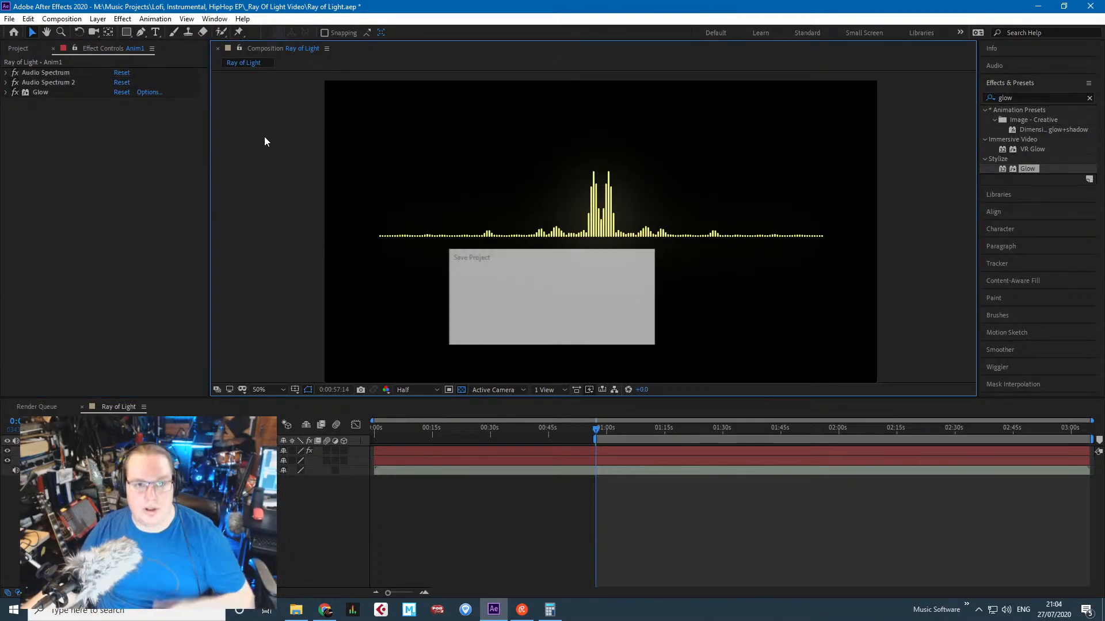
Duplicate the first Audio Spectrum effect and place the copy above the original in the effect order.
right_click(50, 73)
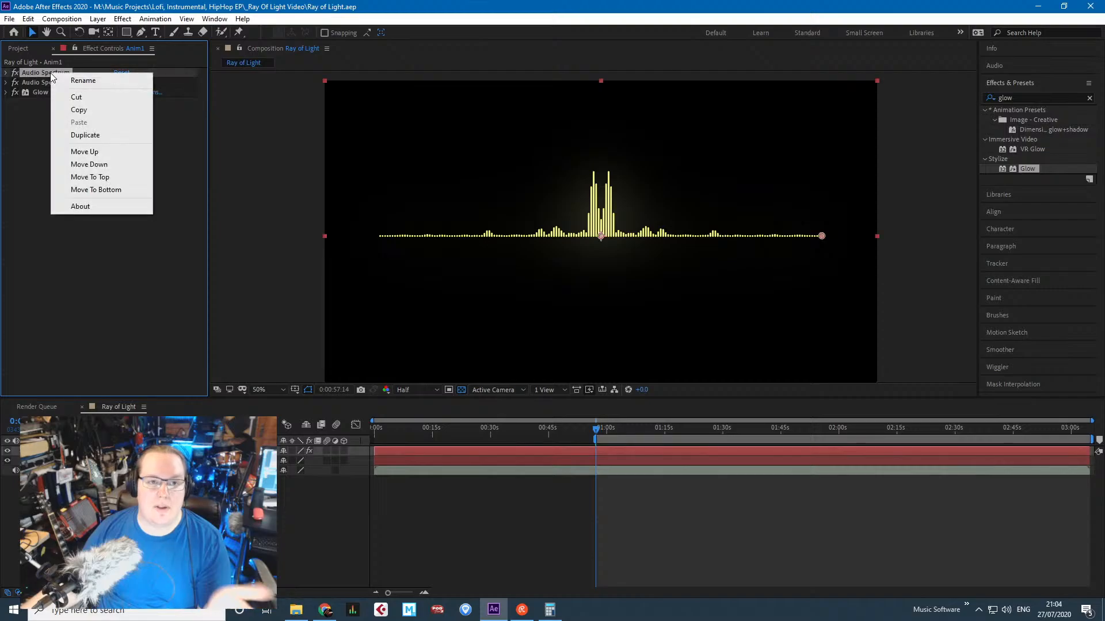
left_click(104, 132)
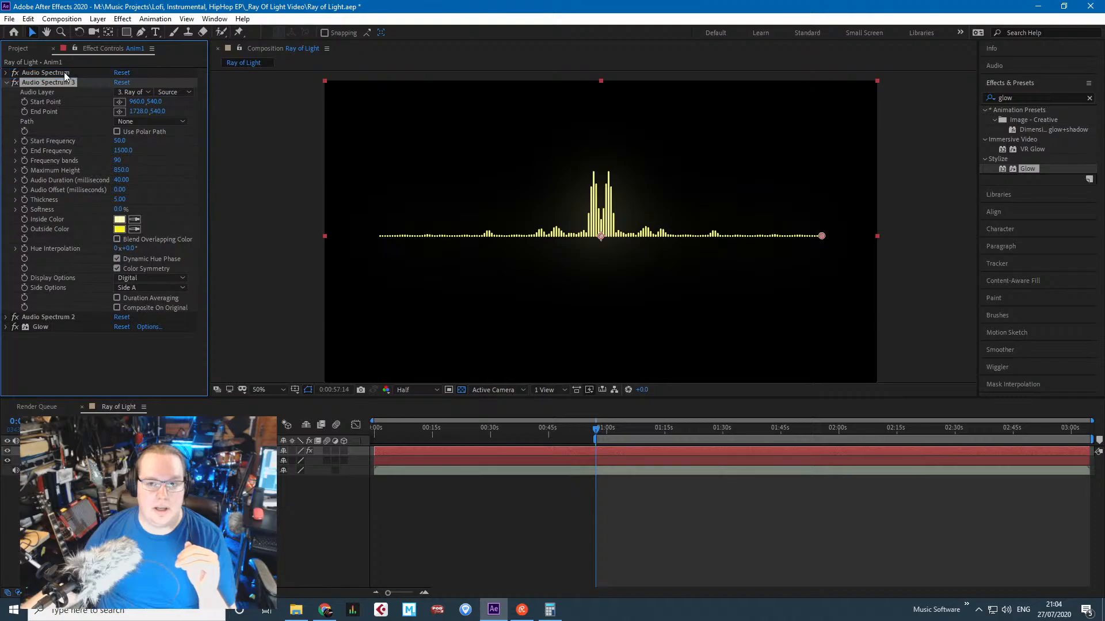
left_click_drag(64, 71, 66, 115)
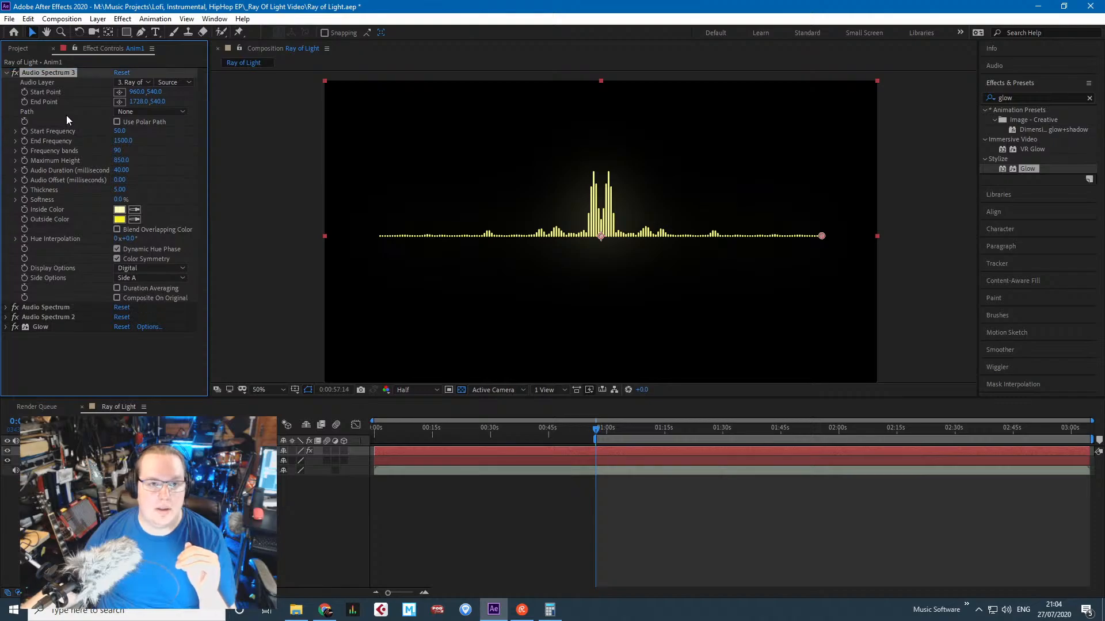
Expand the original Audio Spectrum effect and enable its Composite On Original option.
left_click(5, 307)
scroll(127, 337, "down", 5)
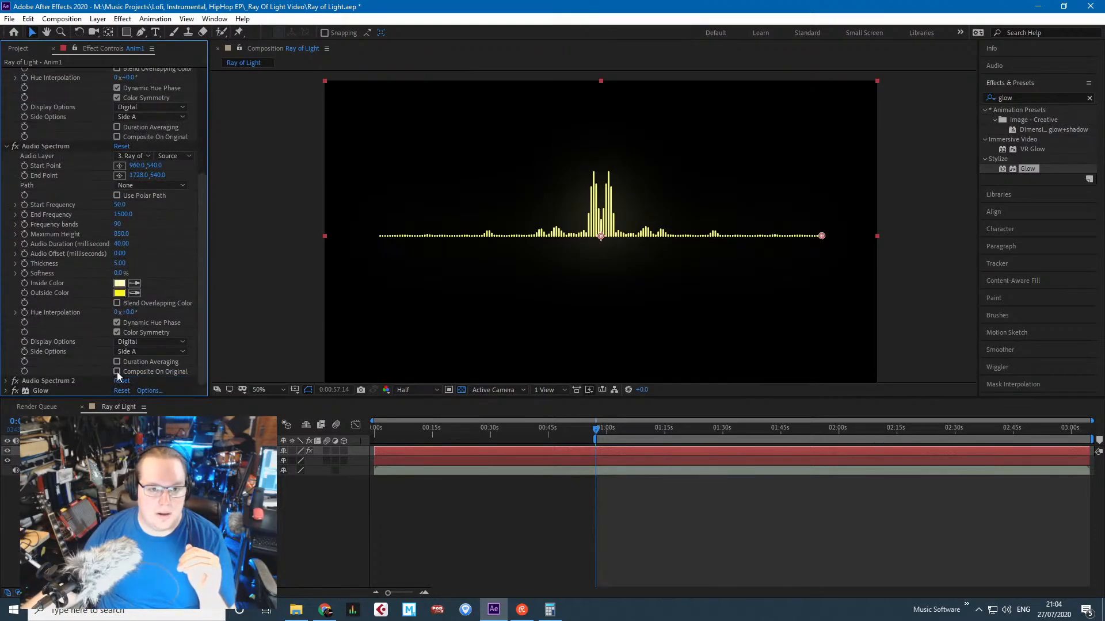
left_click(116, 371)
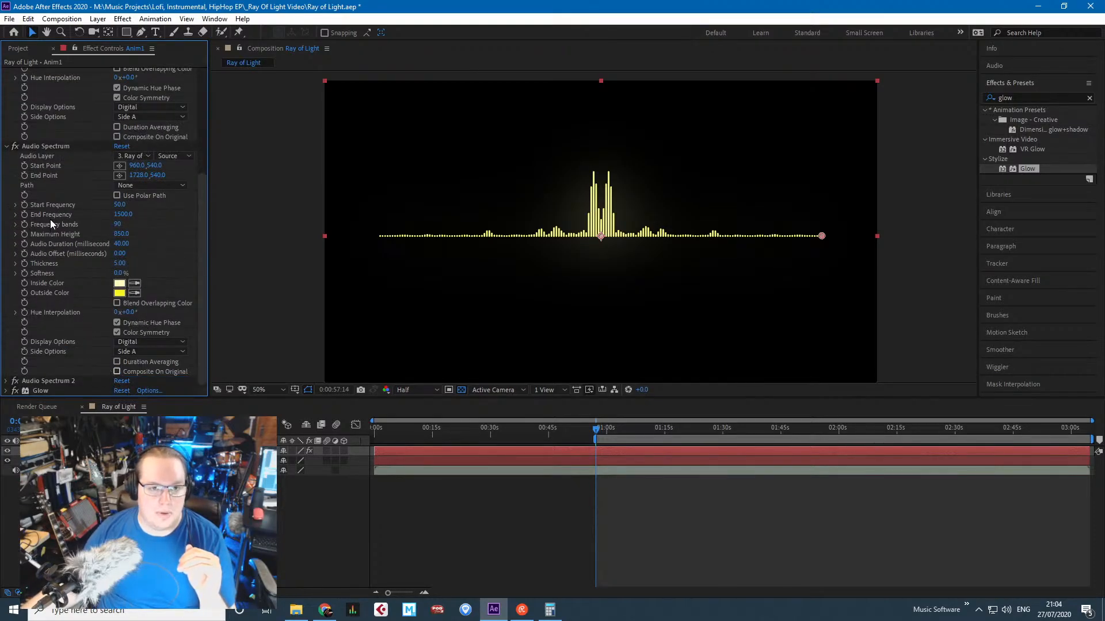
Collapse the original Audio Spectrum effect and set Audio Spectrum 3's inside and outside colours to white.
left_click(6, 147)
left_click(119, 210)
left_click(386, 202)
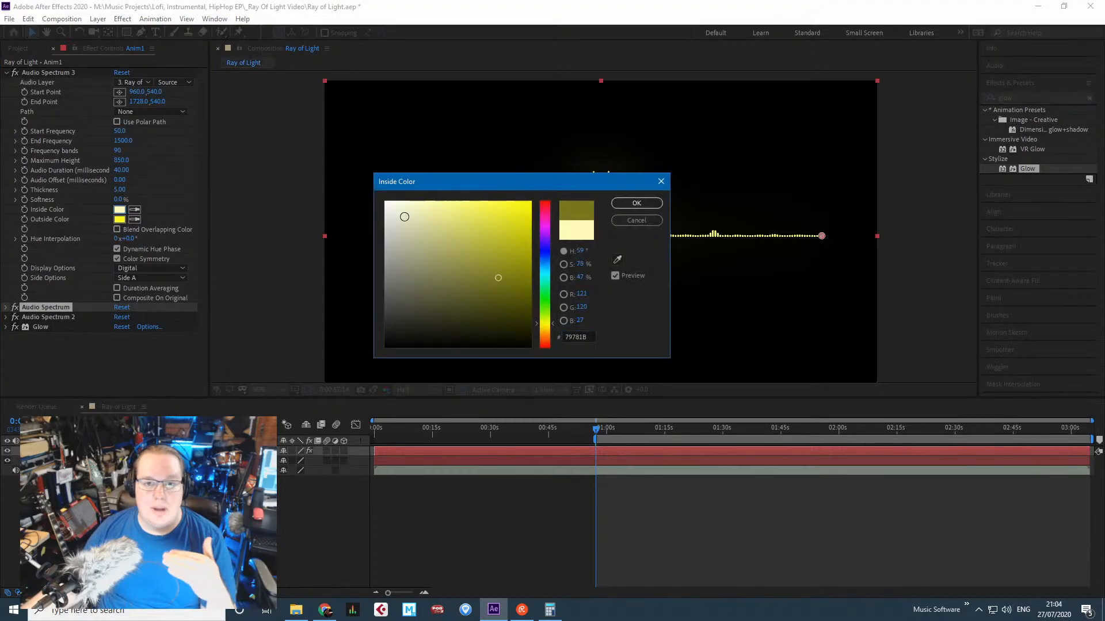
left_click(636, 203)
left_click(119, 220)
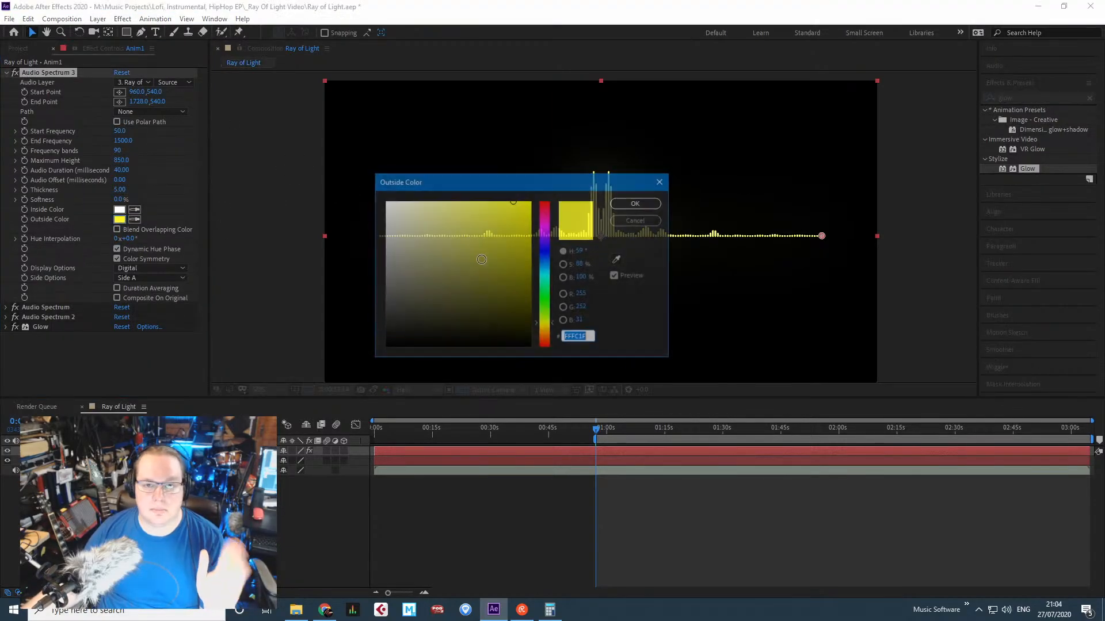
left_click(386, 202)
left_click(633, 203)
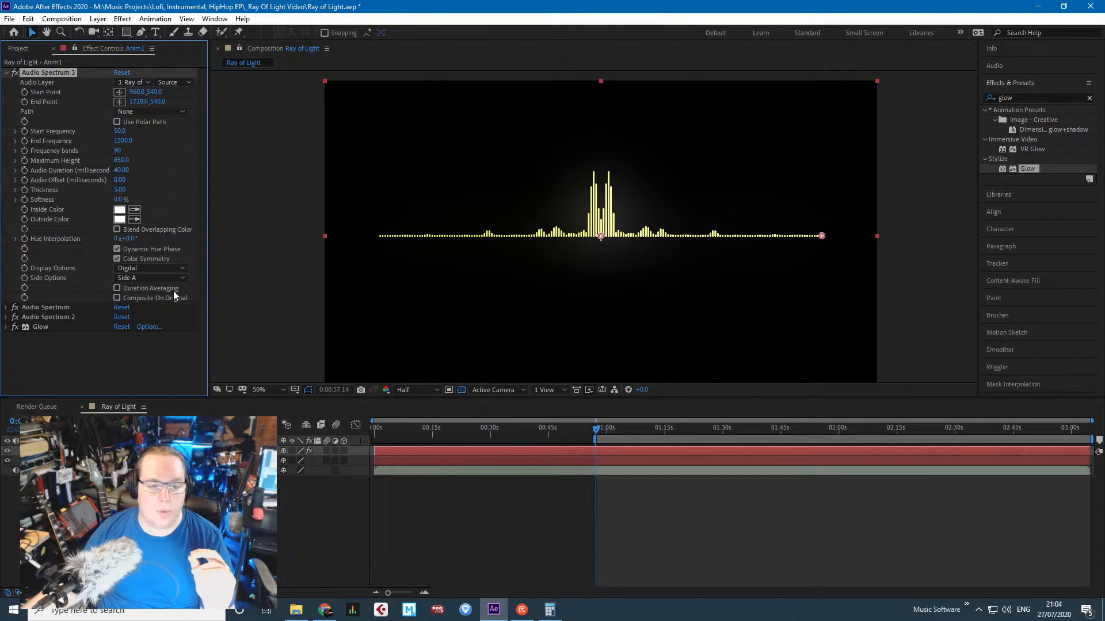
Change Audio Spectrum 3's display option to Analog lines and inspect the resulting outline up close.
left_click(151, 268)
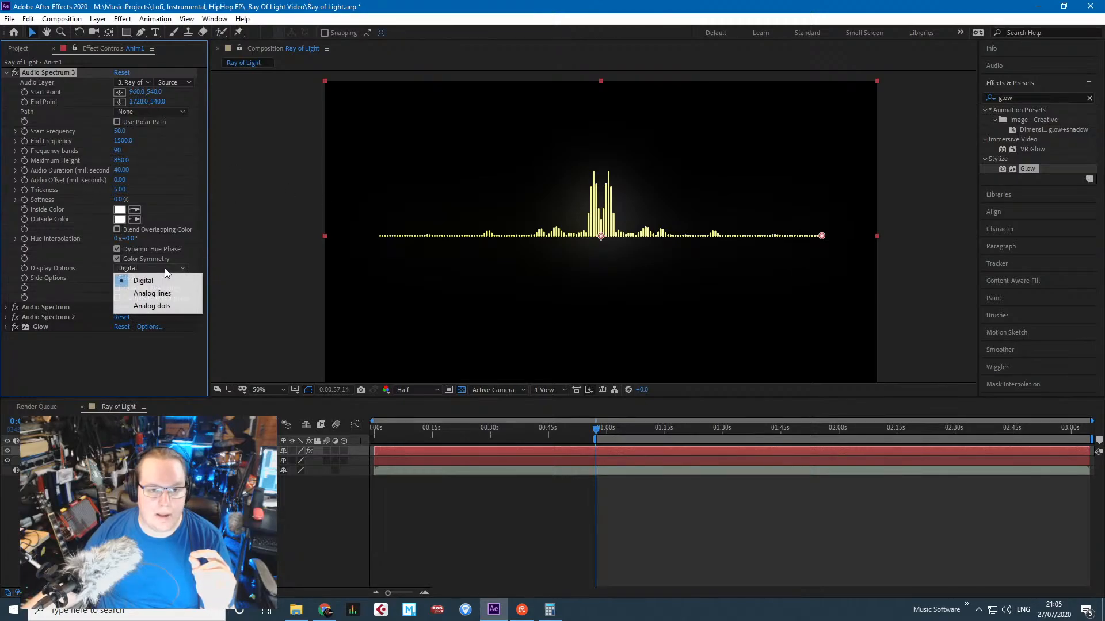
left_click(174, 292)
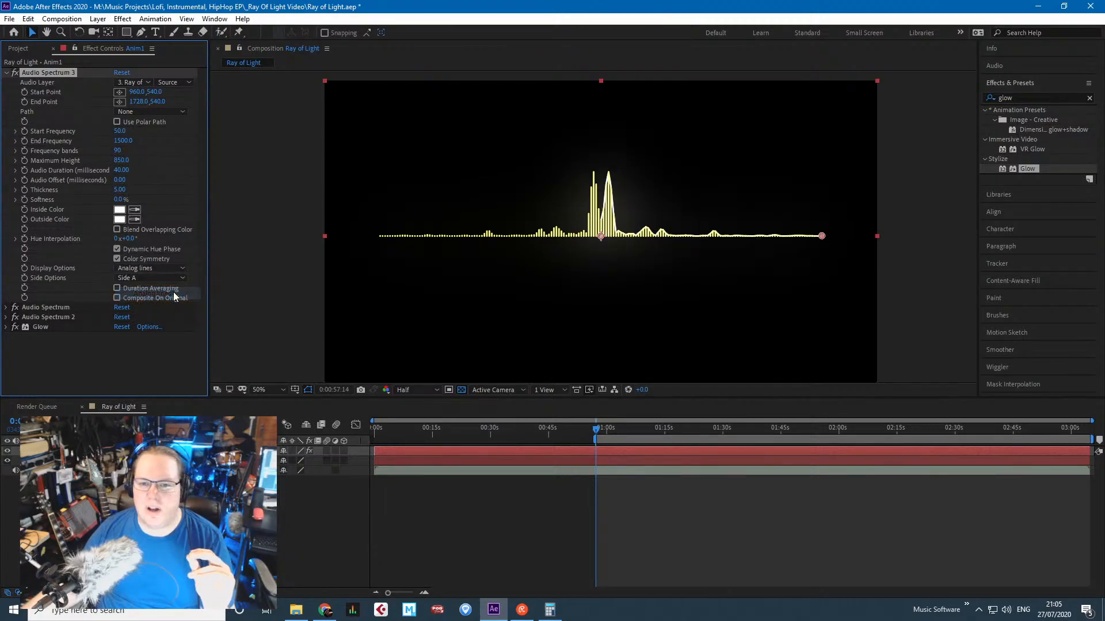
scroll(610, 225, "up", 2)
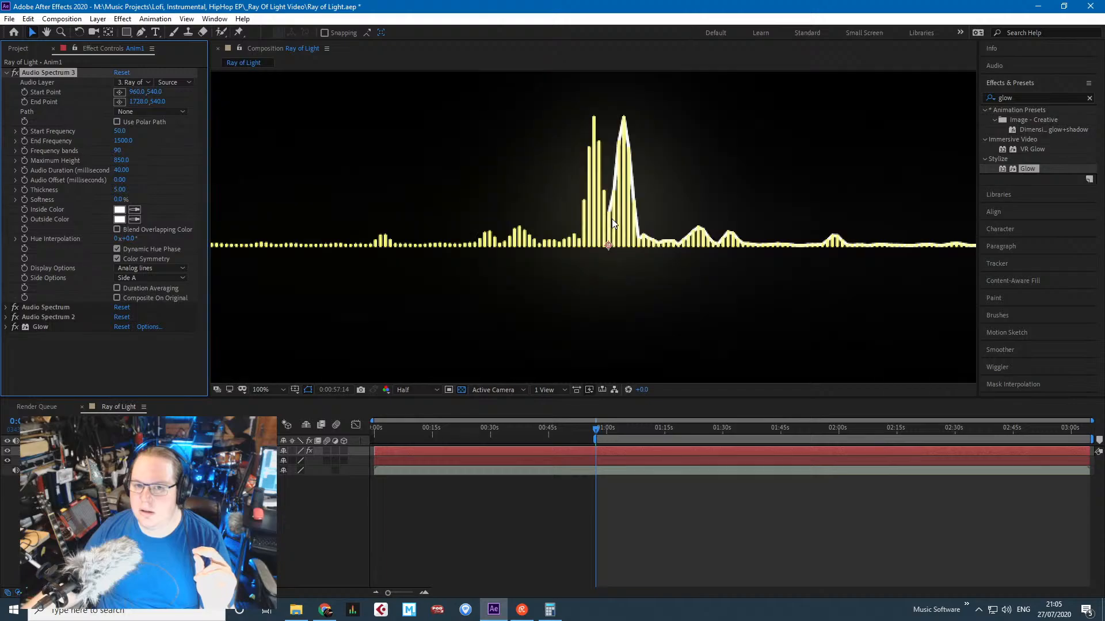
Copy the Audio Spectrum 2 effect, paste a duplicate directly below it, and collapse the settings of the pasted copy.
left_click(6, 73)
right_click(36, 92)
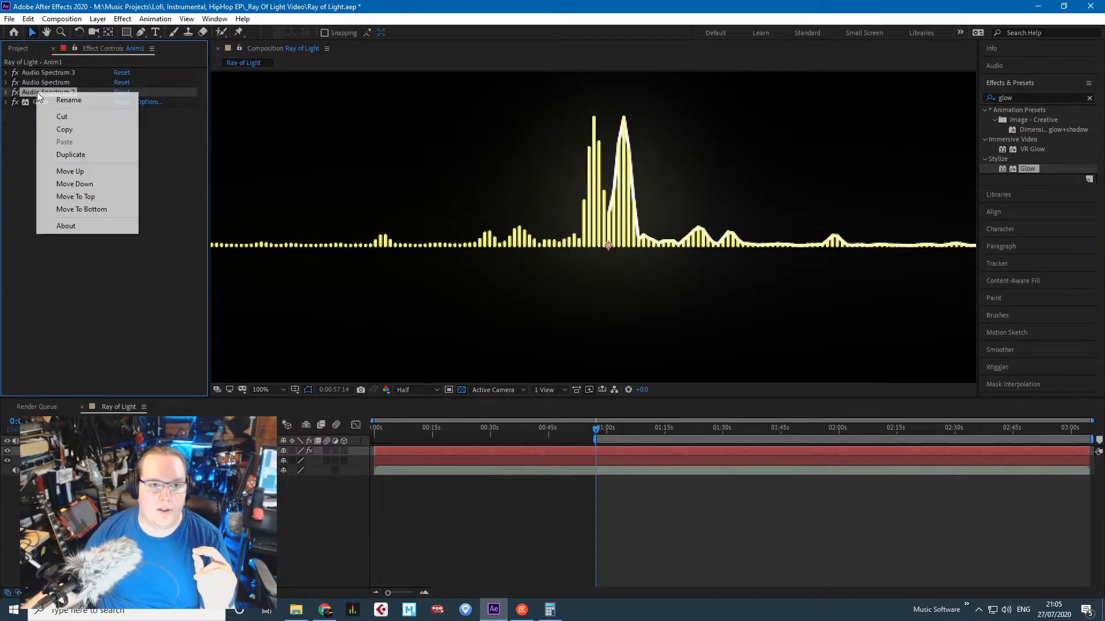
left_click(92, 128)
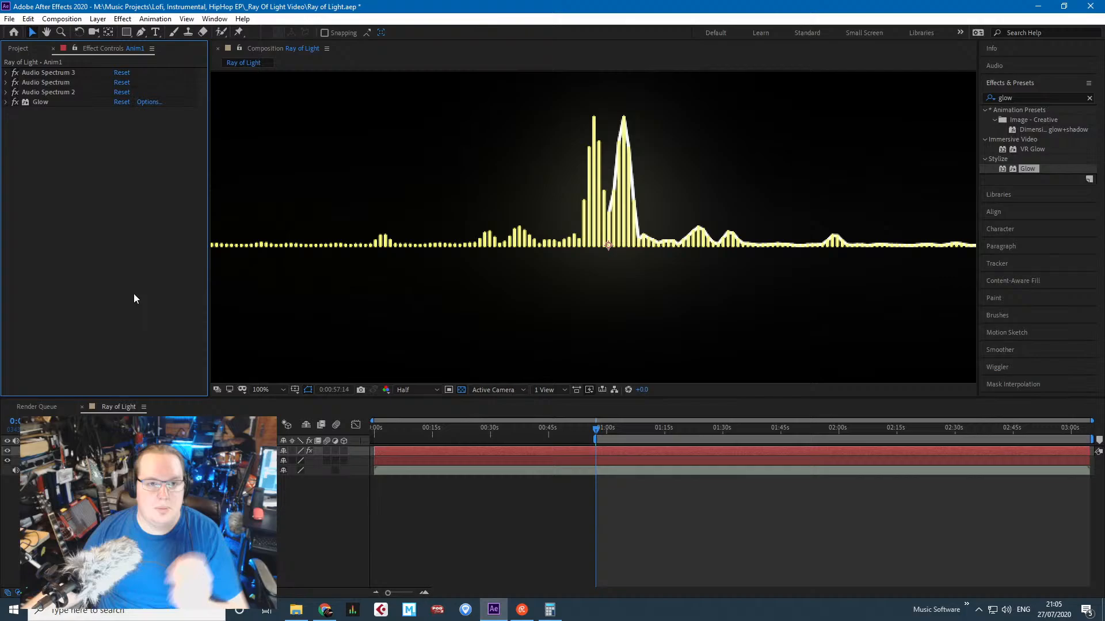
left_click(68, 92)
key("ctrl+v")
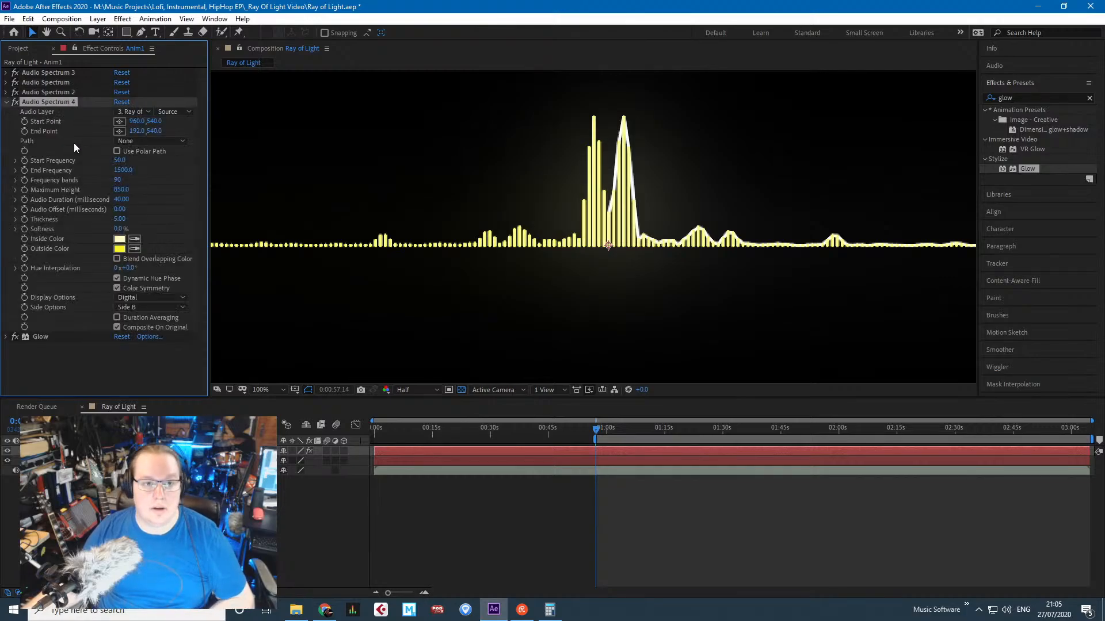
left_click(7, 102)
Set Audio Spectrum 2's inside and outside colours to white.
left_click(6, 92)
left_click(120, 230)
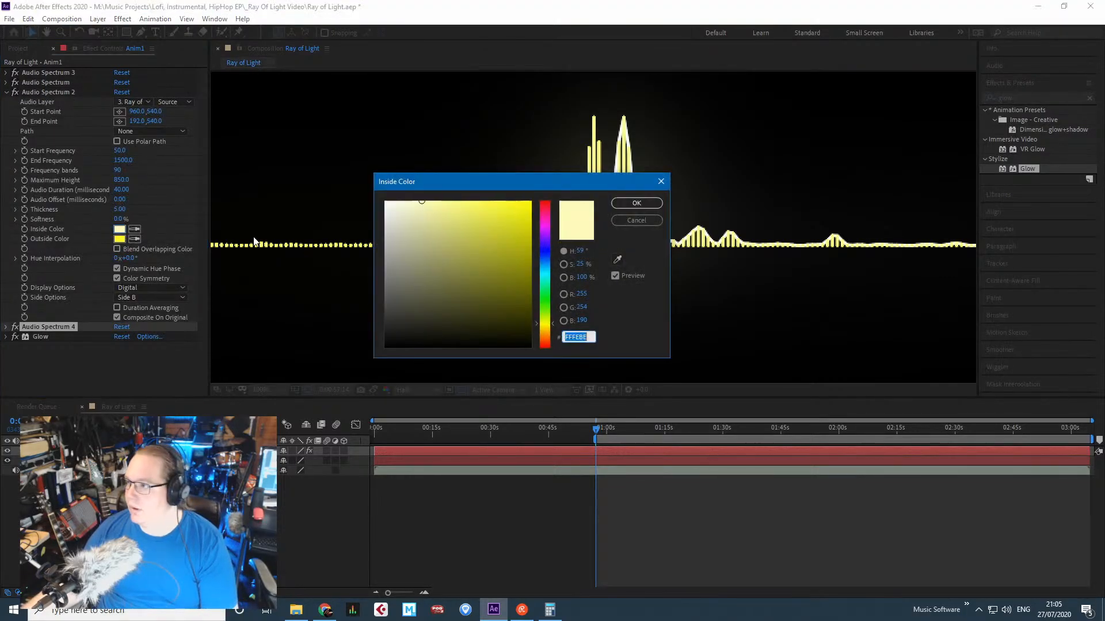
left_click(637, 203)
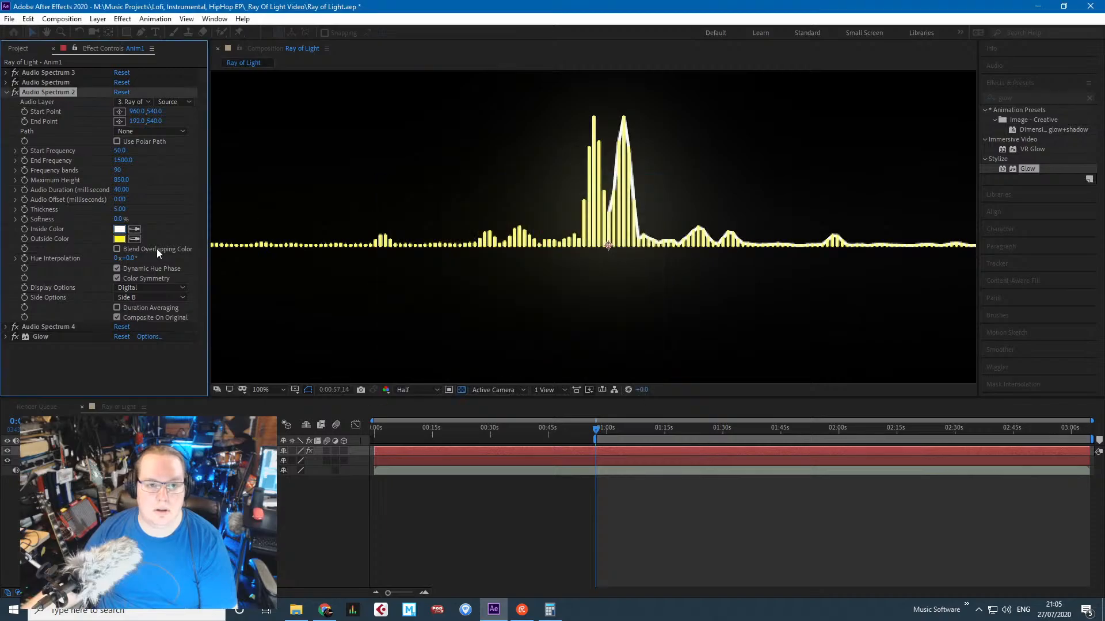
left_click(119, 239)
left_click_drag(364, 232, 366, 195)
left_click(623, 201)
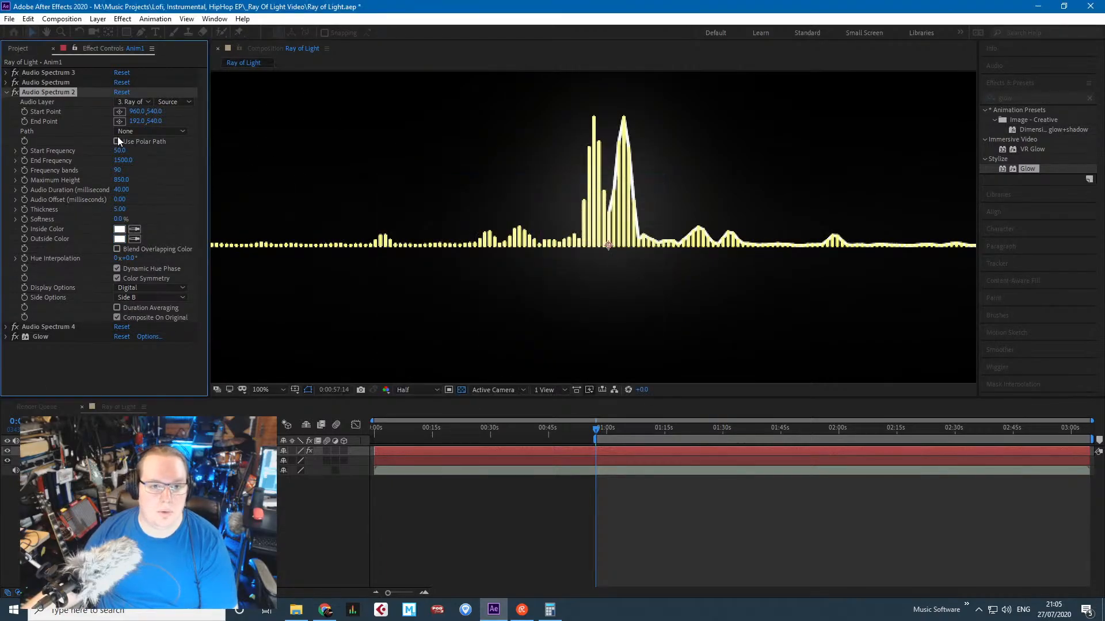
Change Audio Spectrum 2's display option to Analog lines and check the mirrored outline in the composition.
left_click(155, 288)
left_click(184, 313)
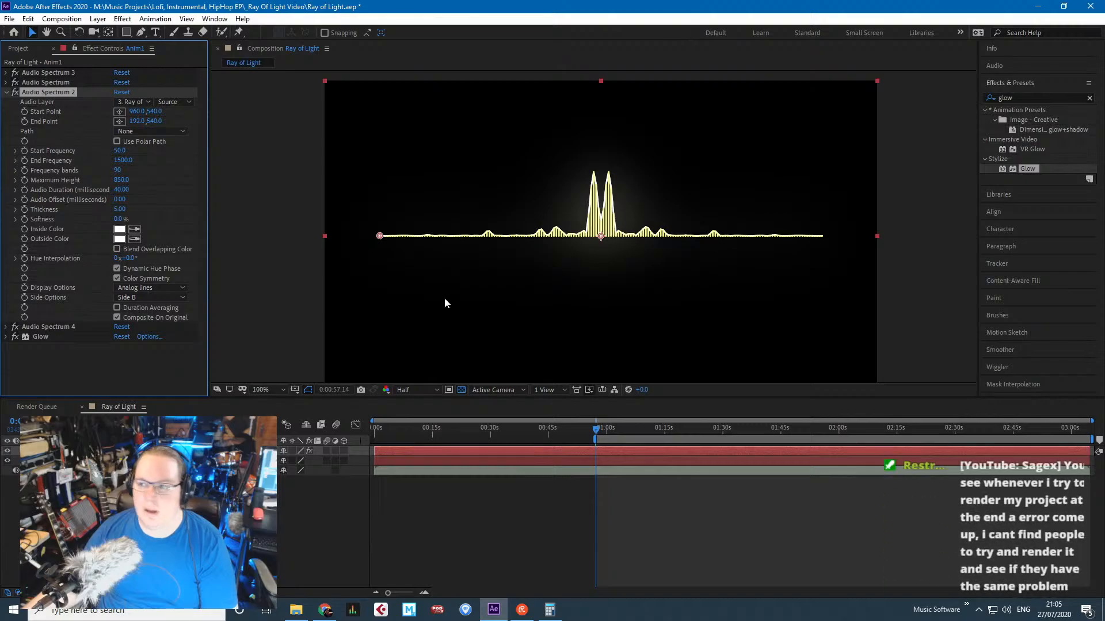
scroll(445, 298, "up", 1)
scroll(274, 191, "down", 1)
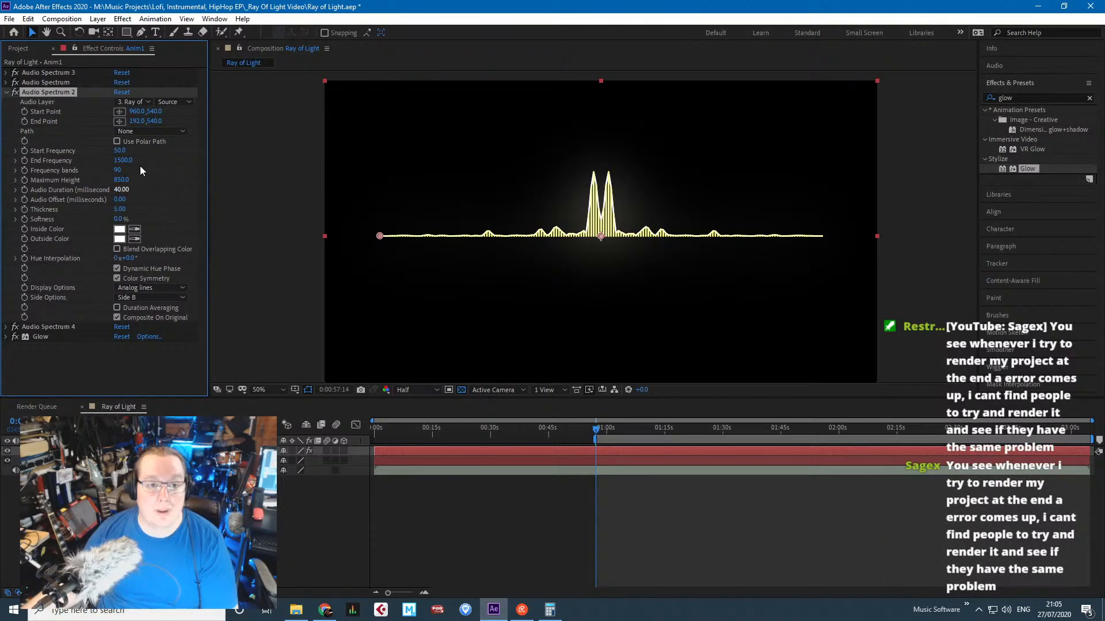
Raise Audio Spectrum 3's maximum height, trying 920 before settling on 1000.
left_click(6, 73)
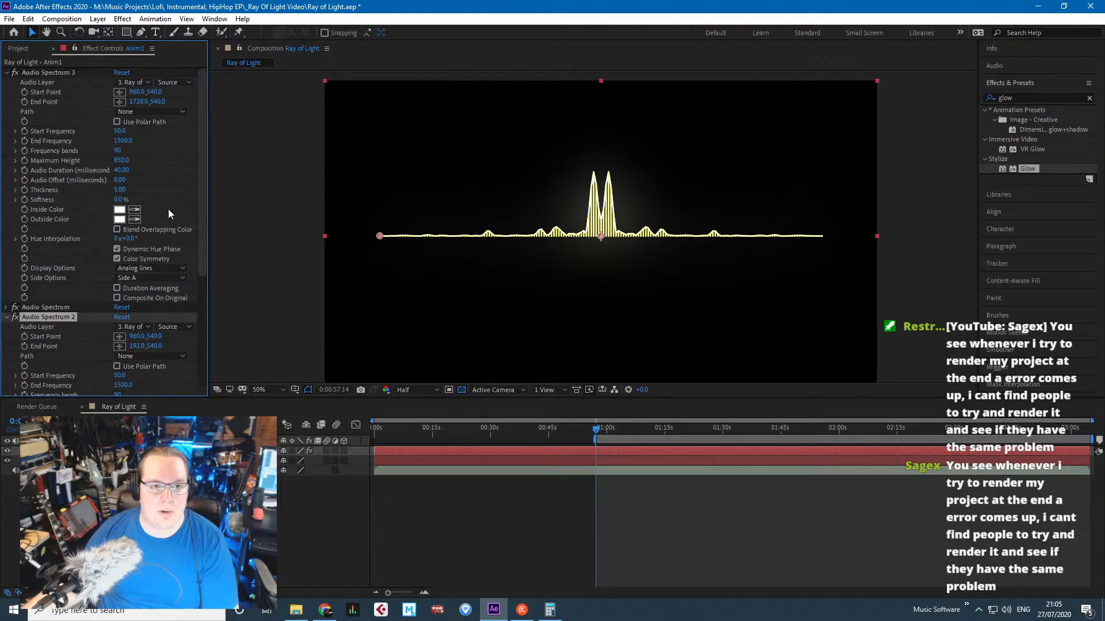
left_click(122, 160)
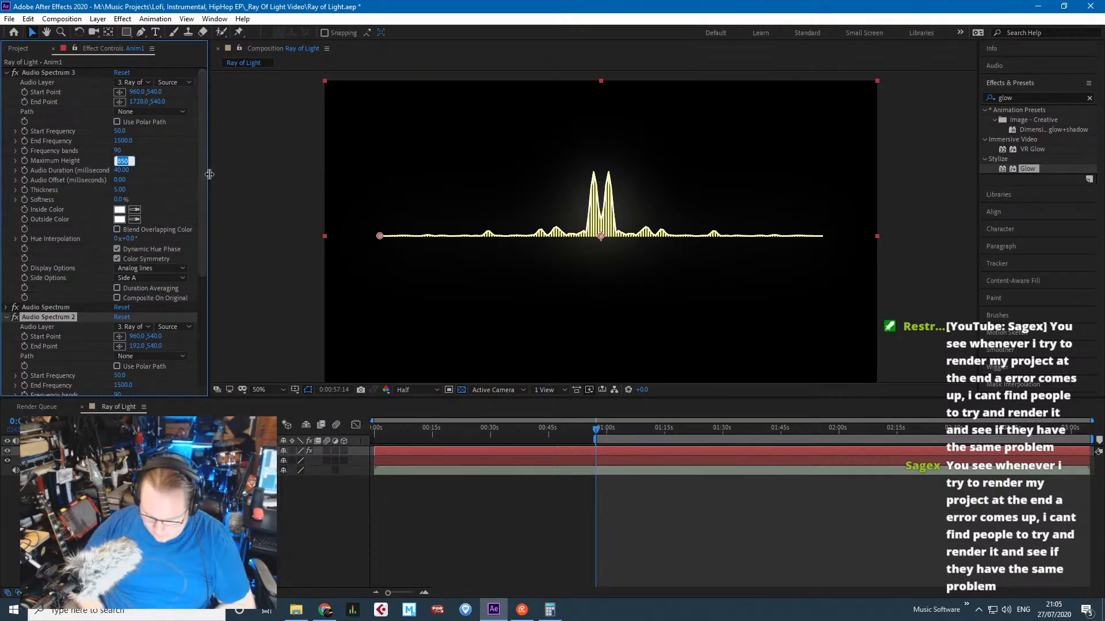
type("920")
key("Return")
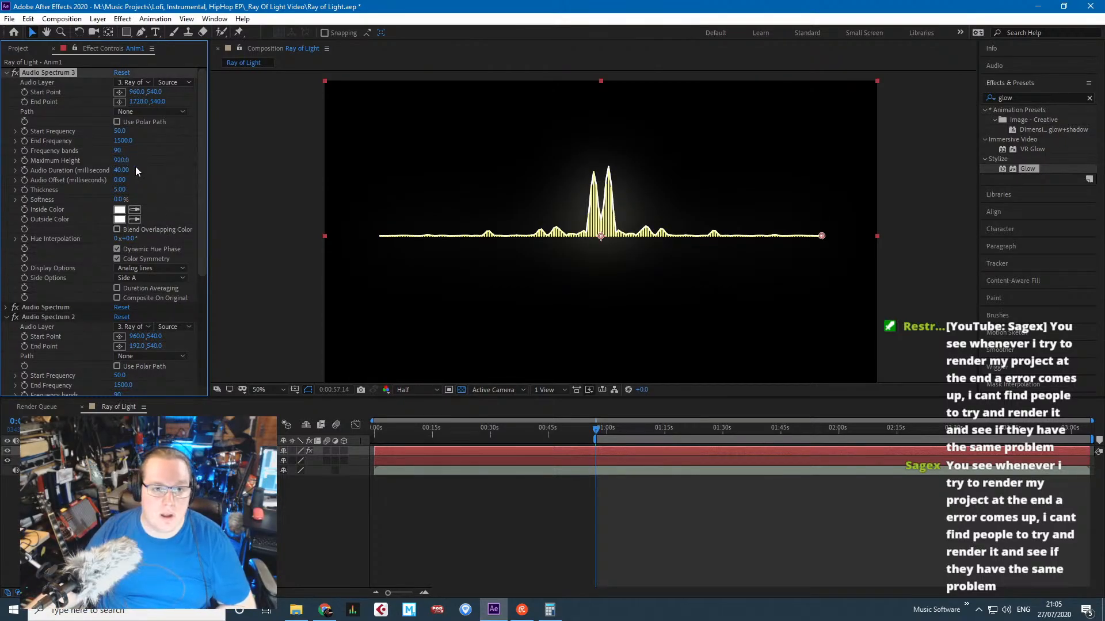
left_click(122, 160)
type("1000")
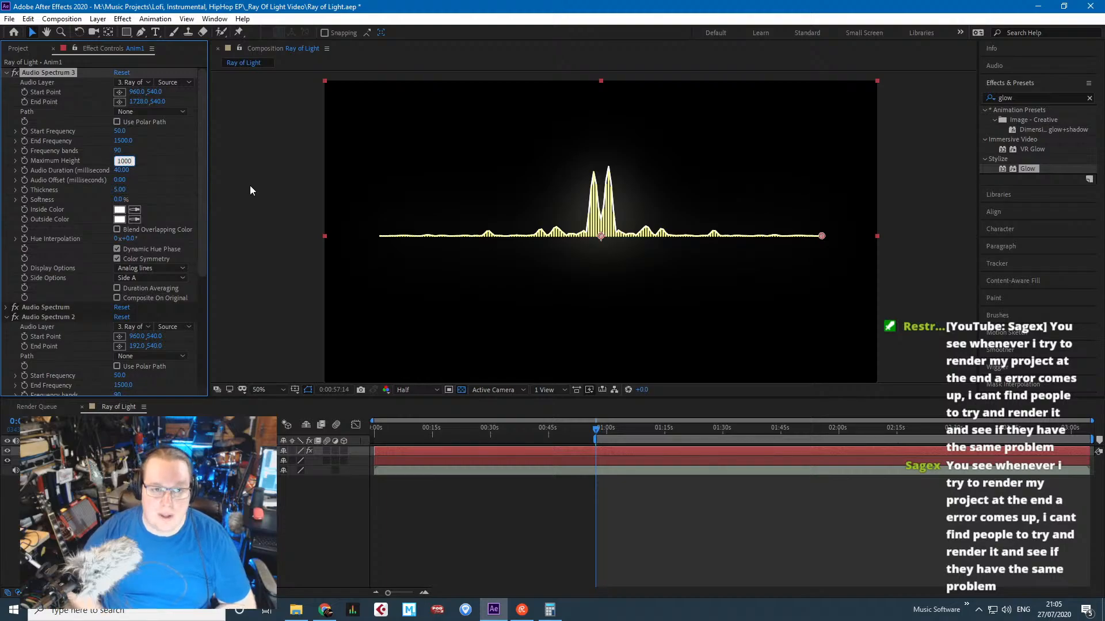
key("Return")
Set Audio Spectrum 2's maximum height to 1000.
scroll(82, 354, "down", 3)
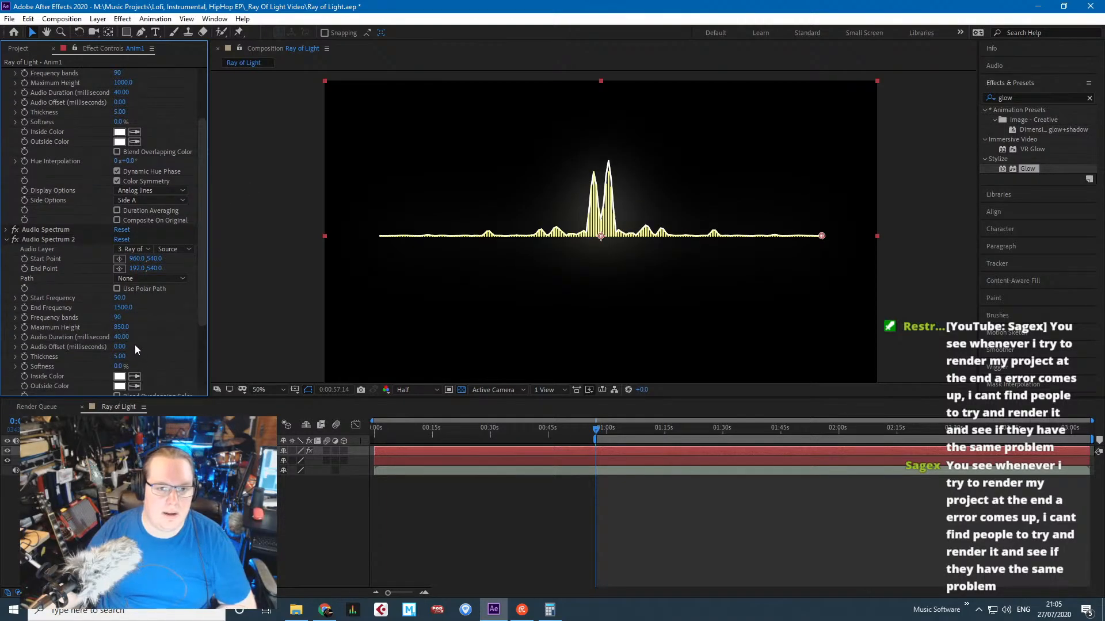
left_click(121, 327)
type("100")
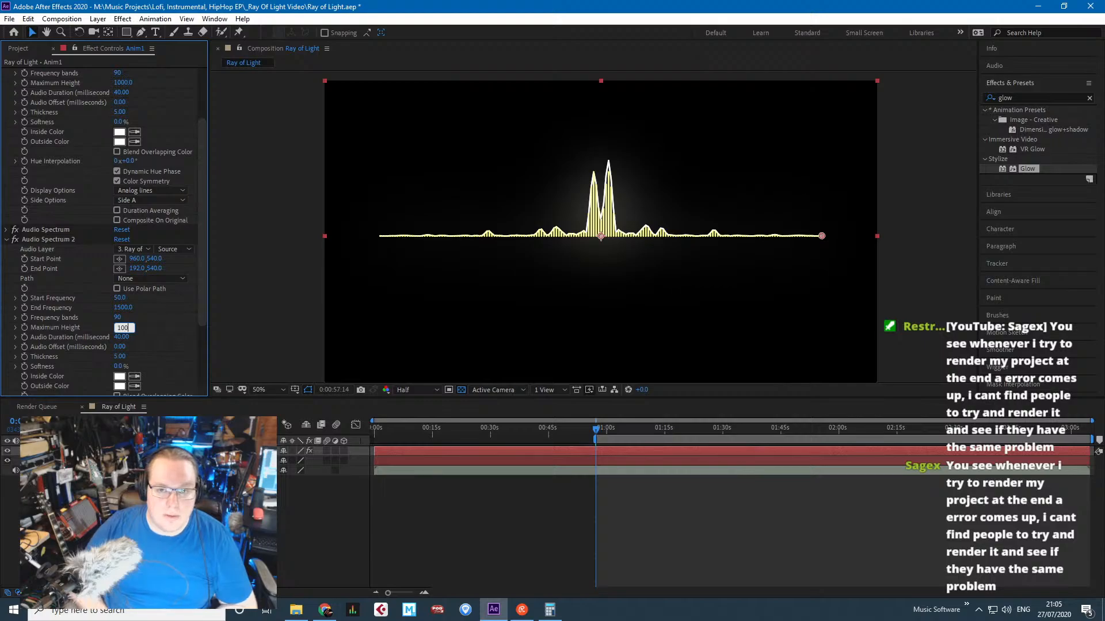
type("0")
key("Return")
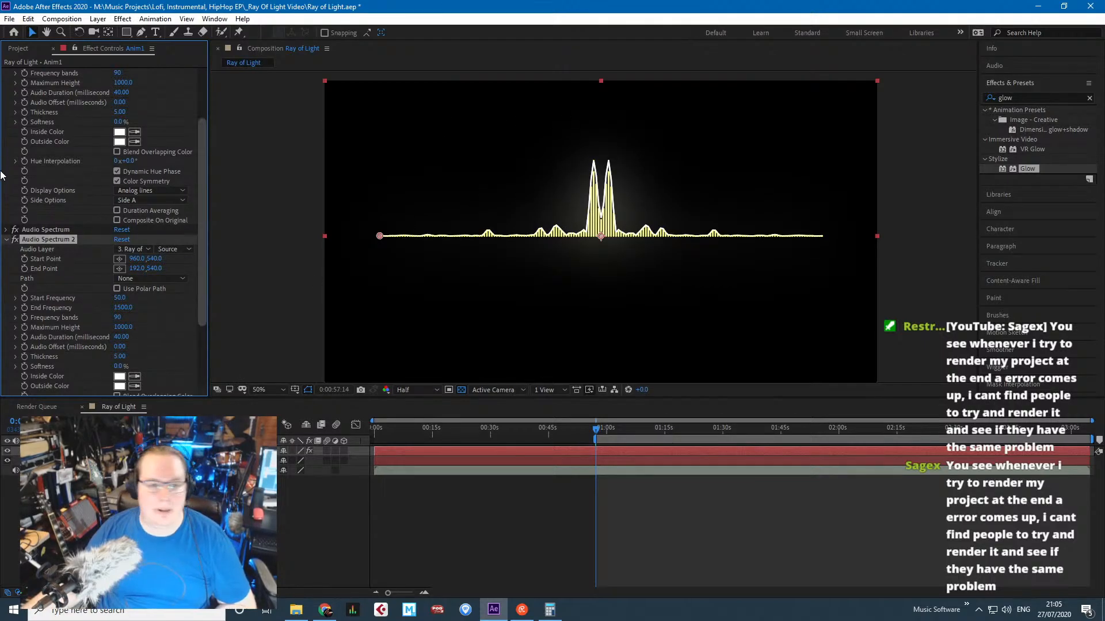
Set Audio Spectrum 2's audio duration to 50 milliseconds.
scroll(148, 301, "down", 2)
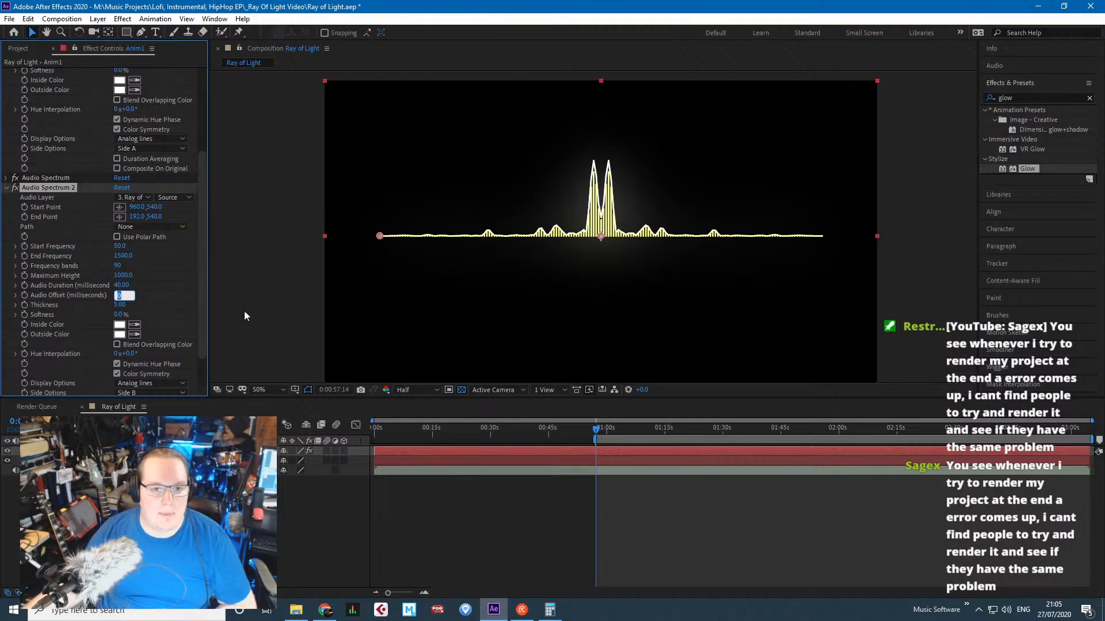
left_click(121, 286)
type("50")
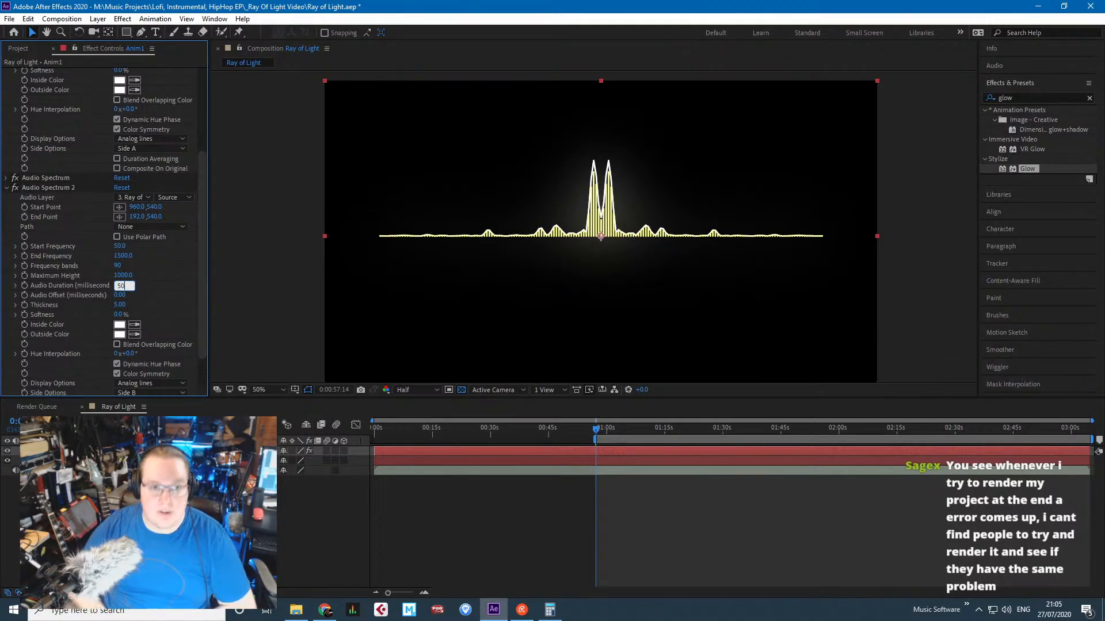
key("Return")
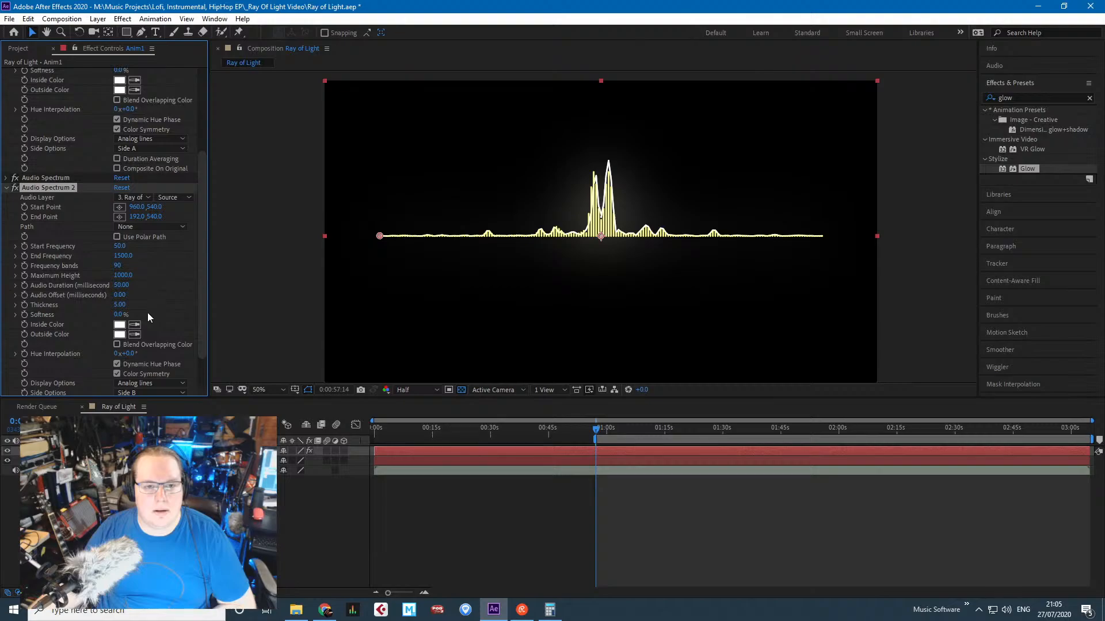
Set Audio Spectrum 3's audio duration to 50 milliseconds.
scroll(138, 294, "up", 5)
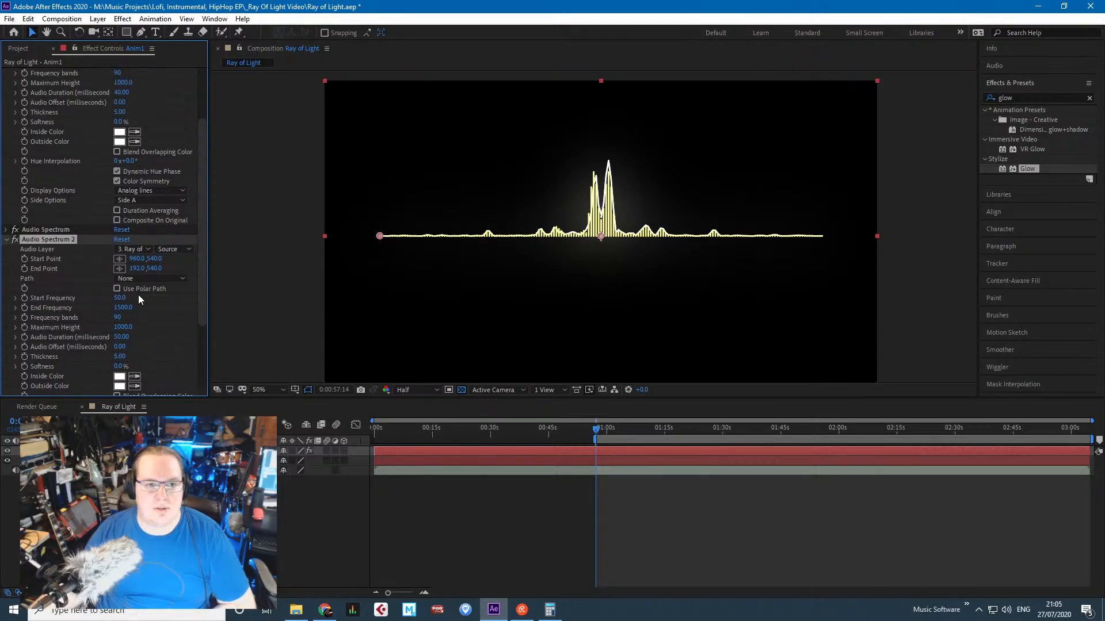
scroll(130, 294, "down", 4)
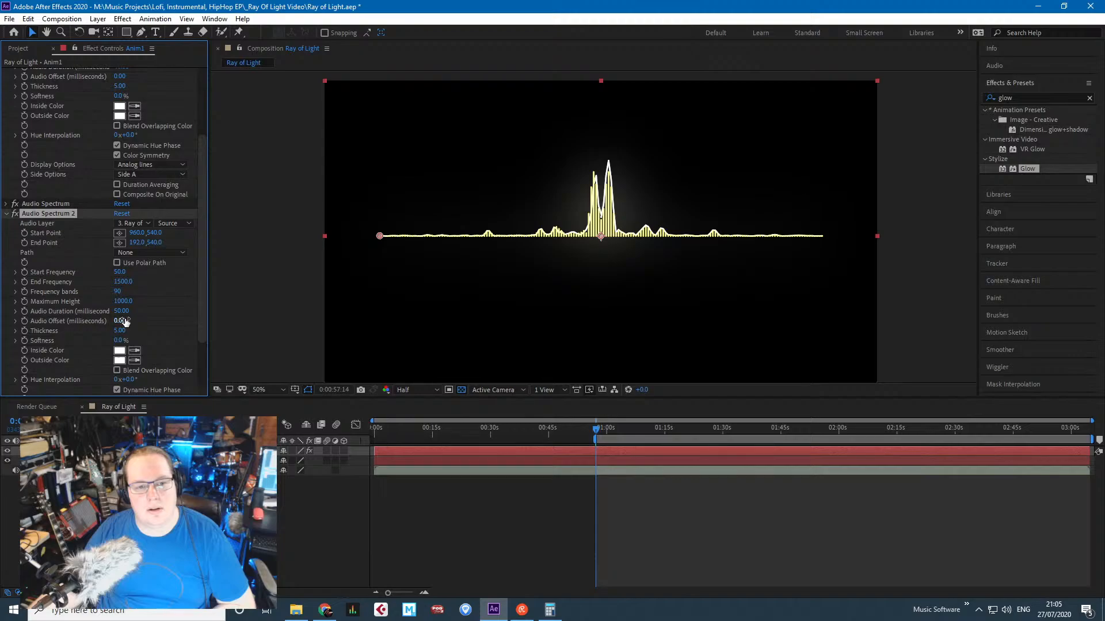
scroll(134, 190, "up", 4)
left_click(121, 171)
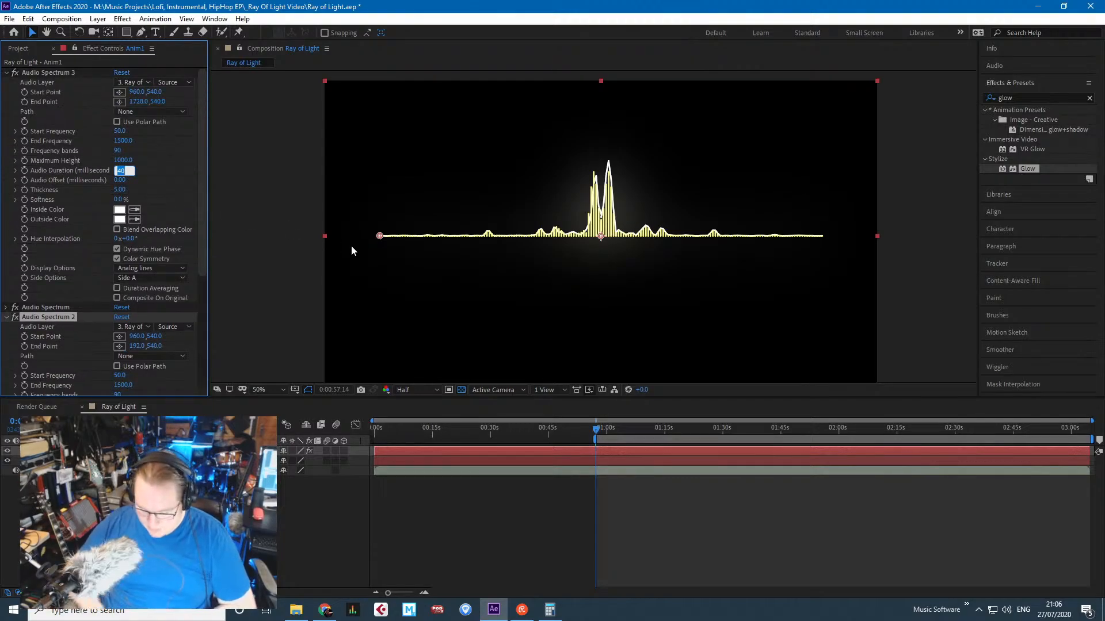
type("50")
key("Return")
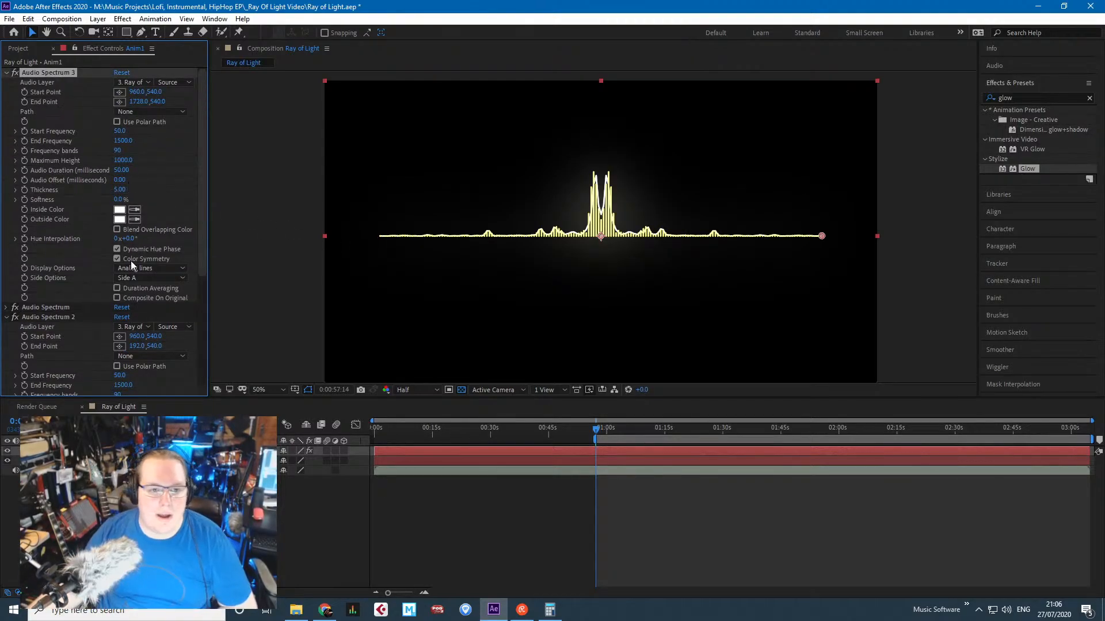
Set Audio Spectrum 2's audio offset to 12 milliseconds.
scroll(130, 261, "down", 2)
scroll(238, 364, "down", 7)
scroll(512, 261, "up", 5)
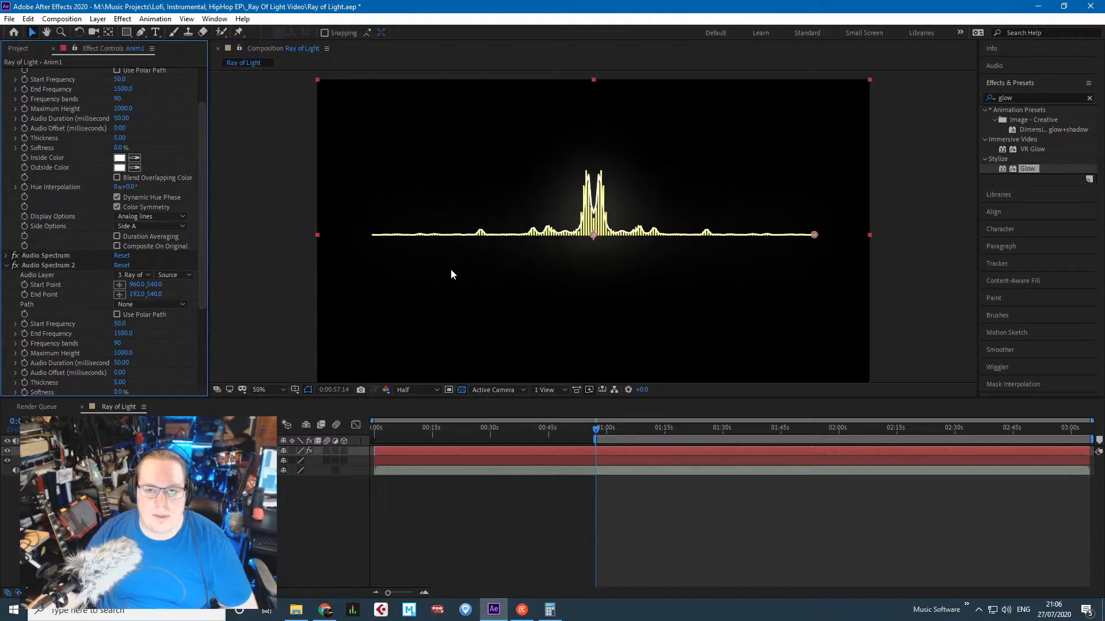
scroll(126, 303, "down", 4)
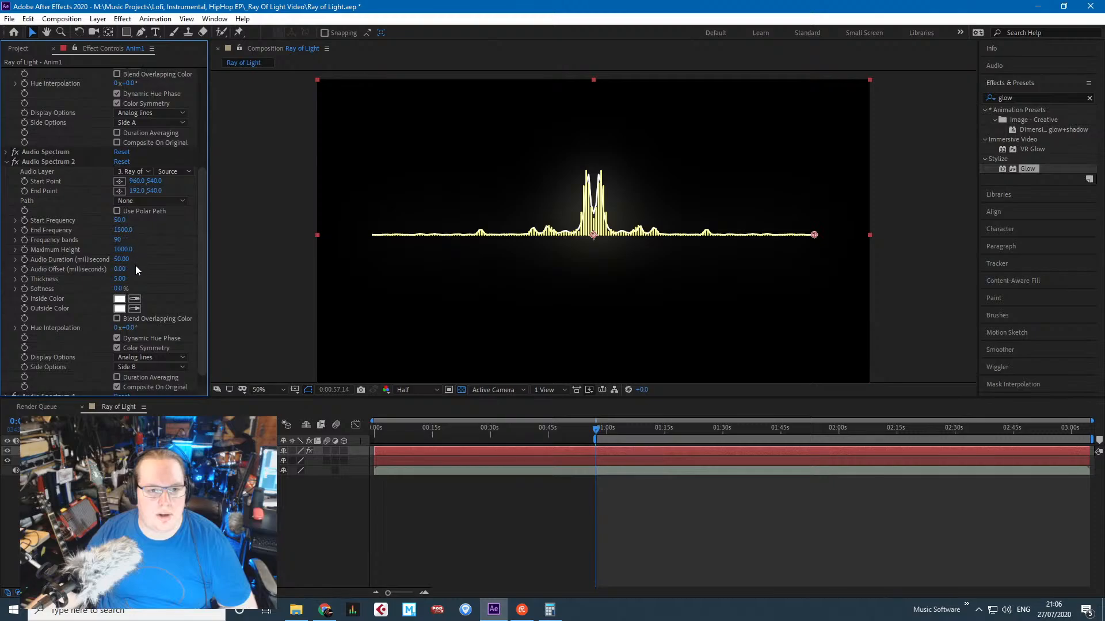
left_click(118, 268)
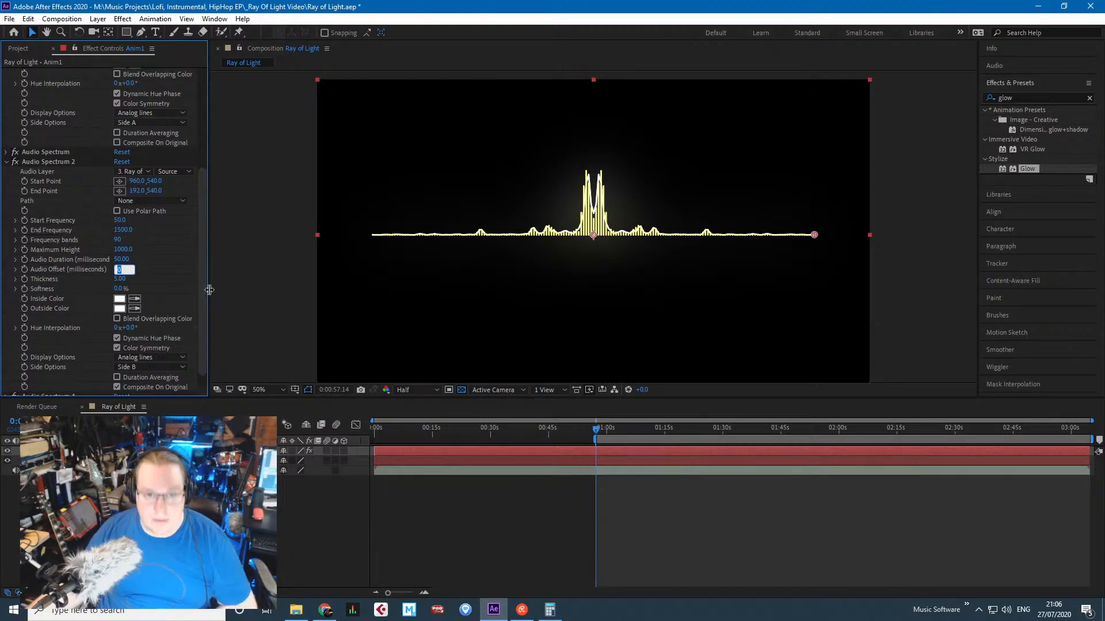
type("12")
left_click(230, 278)
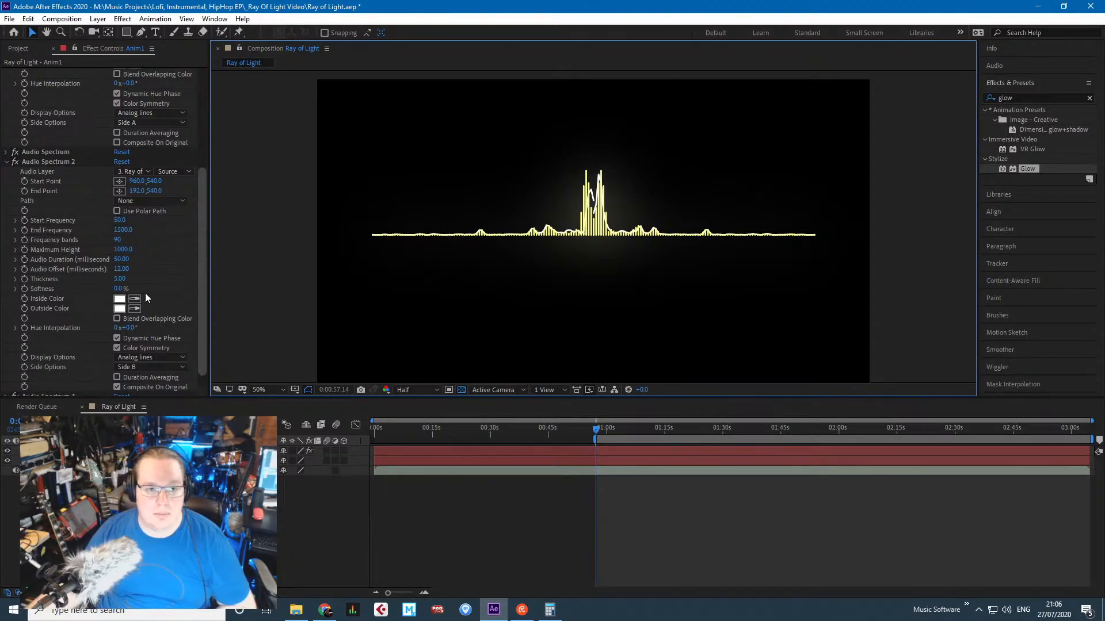
Set Audio Spectrum 3's audio offset to 2 milliseconds and play a preview of the composition.
scroll(173, 227, "up", 6)
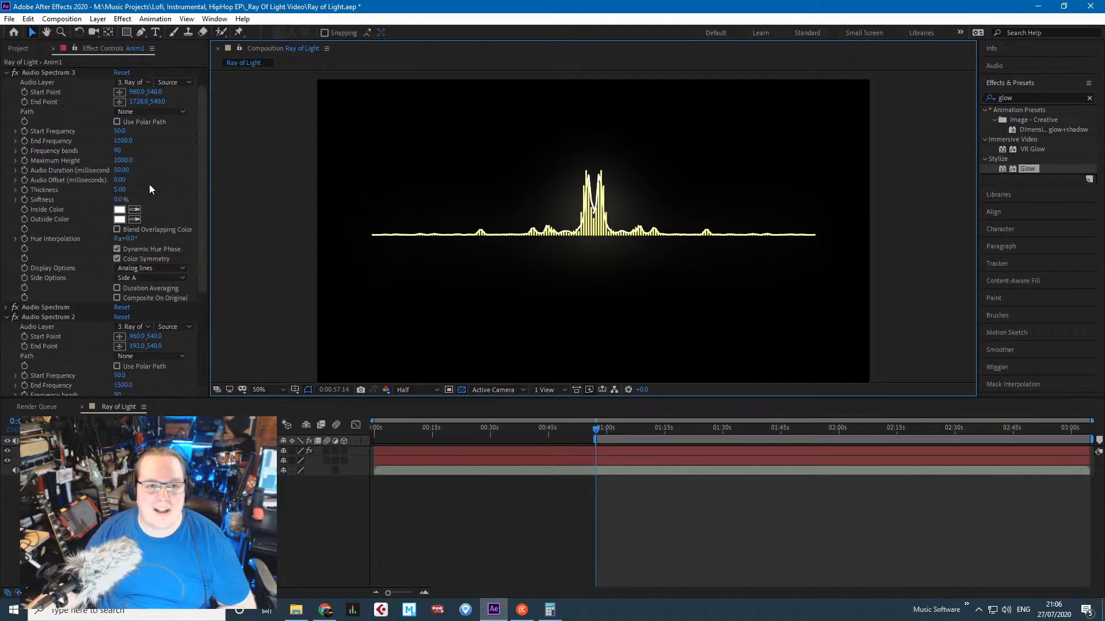
left_click_drag(119, 180, 125, 179)
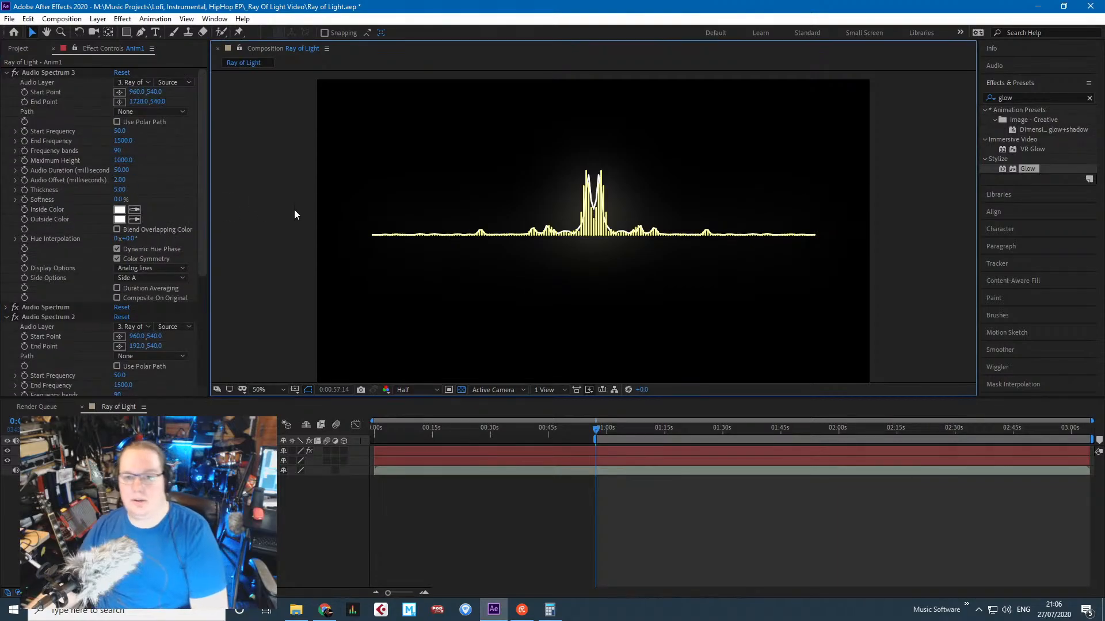
key("space")
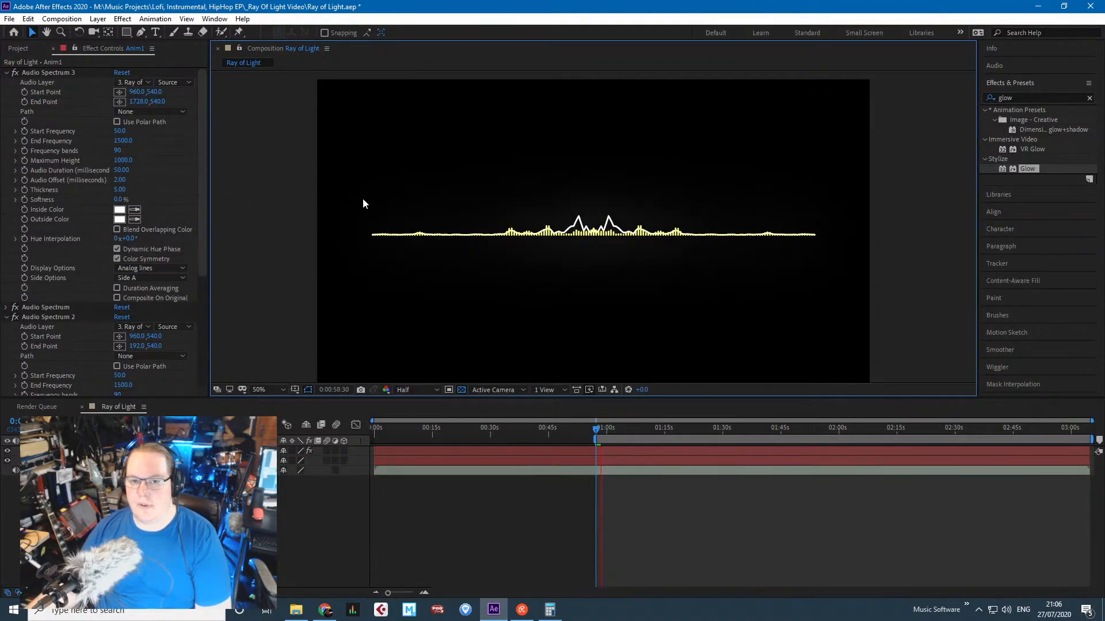
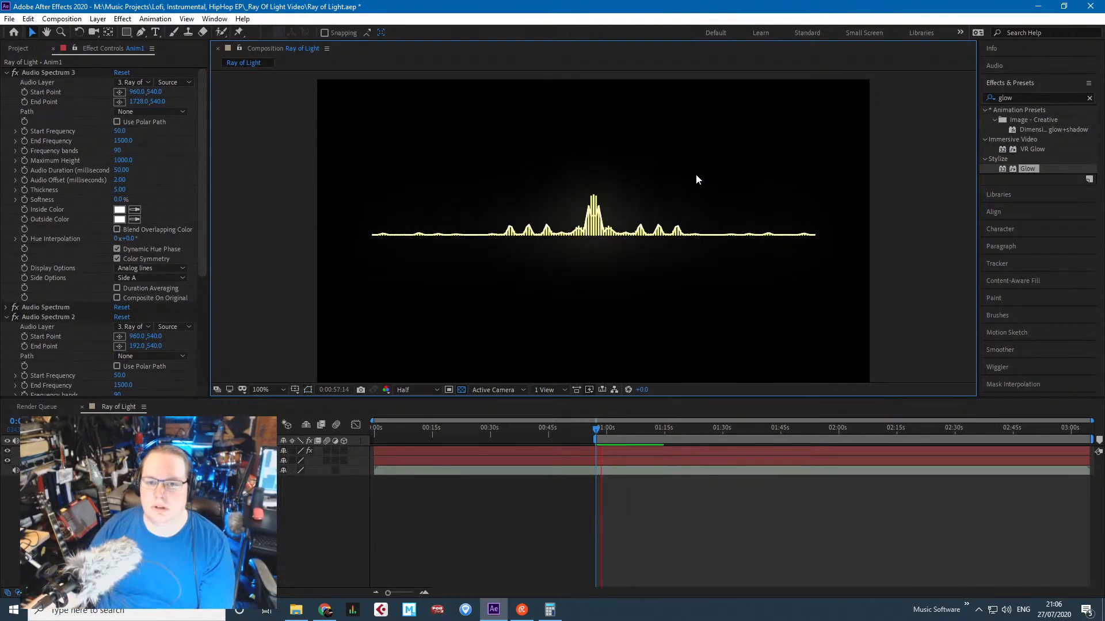
Stop the preview and set the composition's preview resolution to Full.
scroll(696, 174, "up", 2)
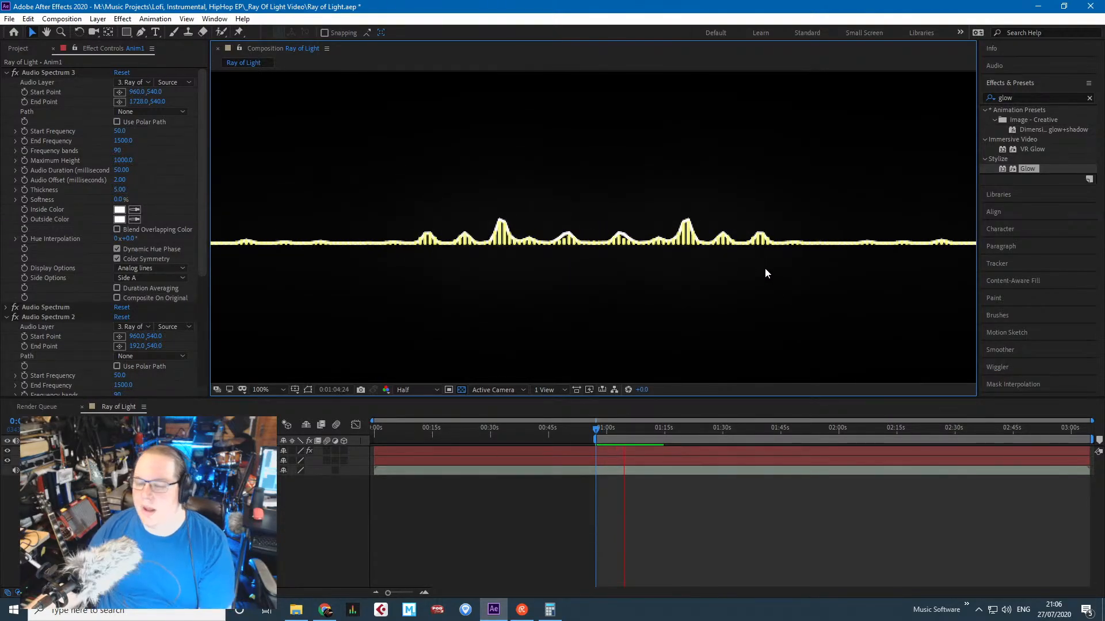
key("space")
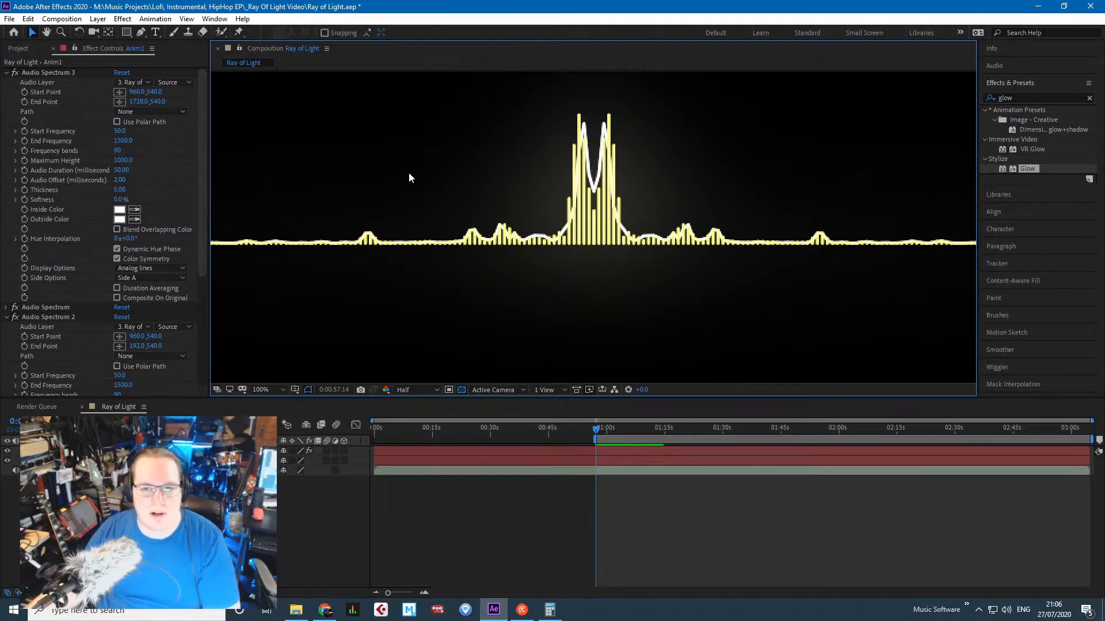
left_click(425, 391)
left_click(411, 417)
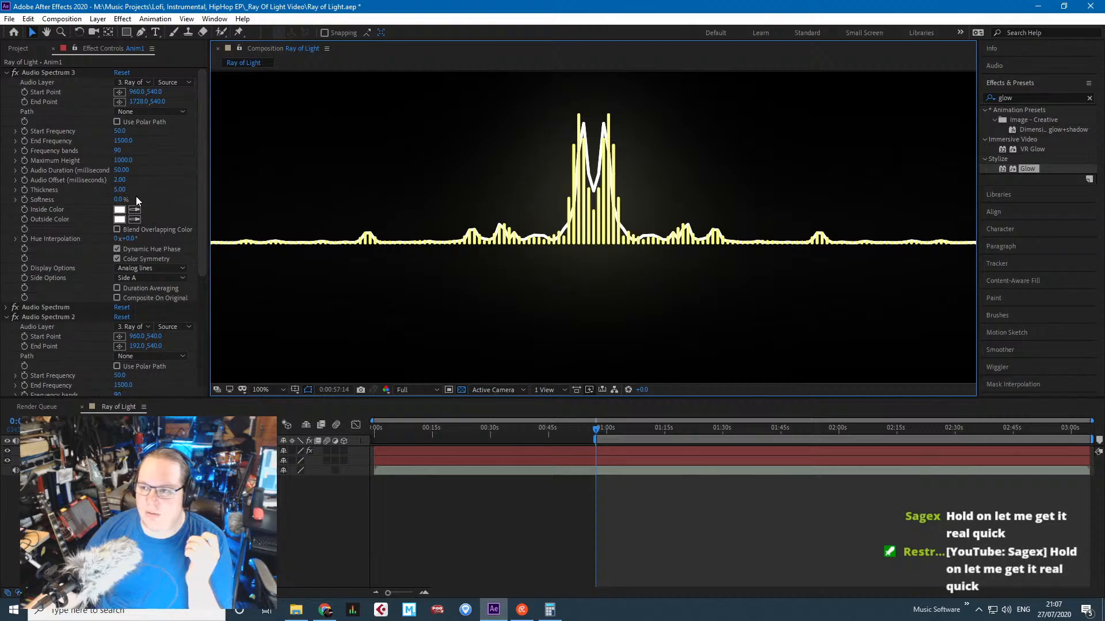
Set the thickness of Audio Spectrum 3 and Audio Spectrum 2 to 2.
scroll(135, 275, "down", 1)
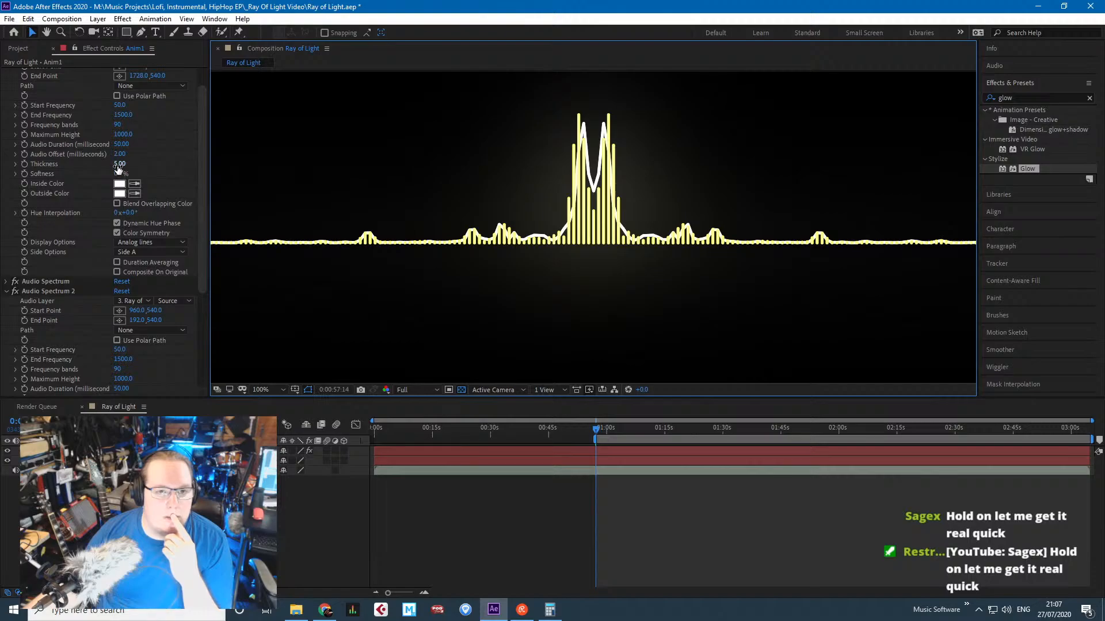
type("2")
key("Return")
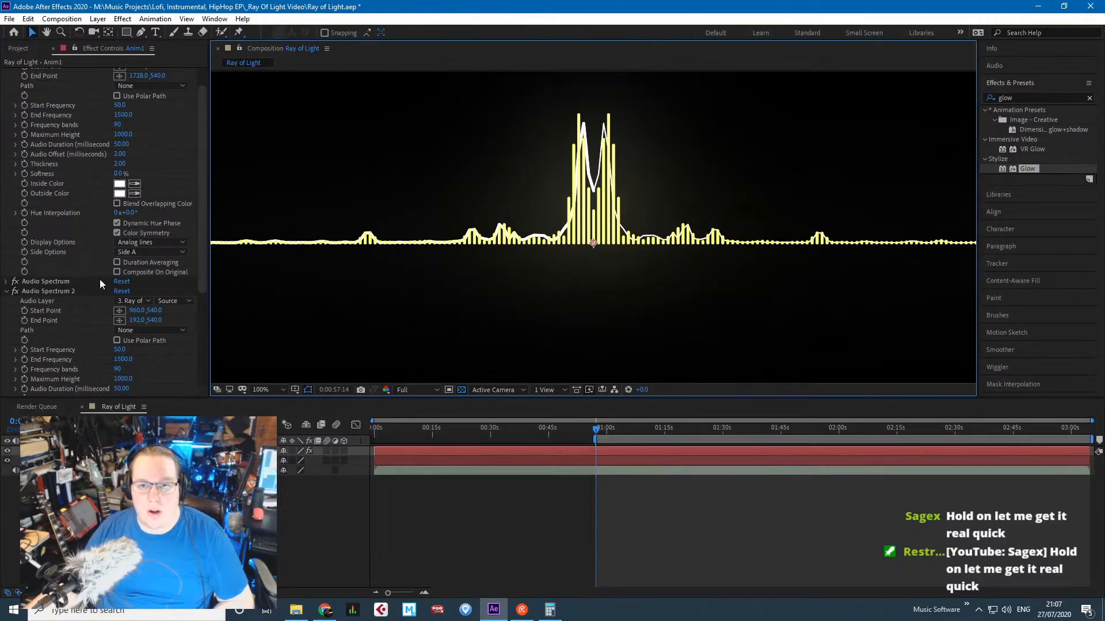
scroll(99, 279, "down", 5)
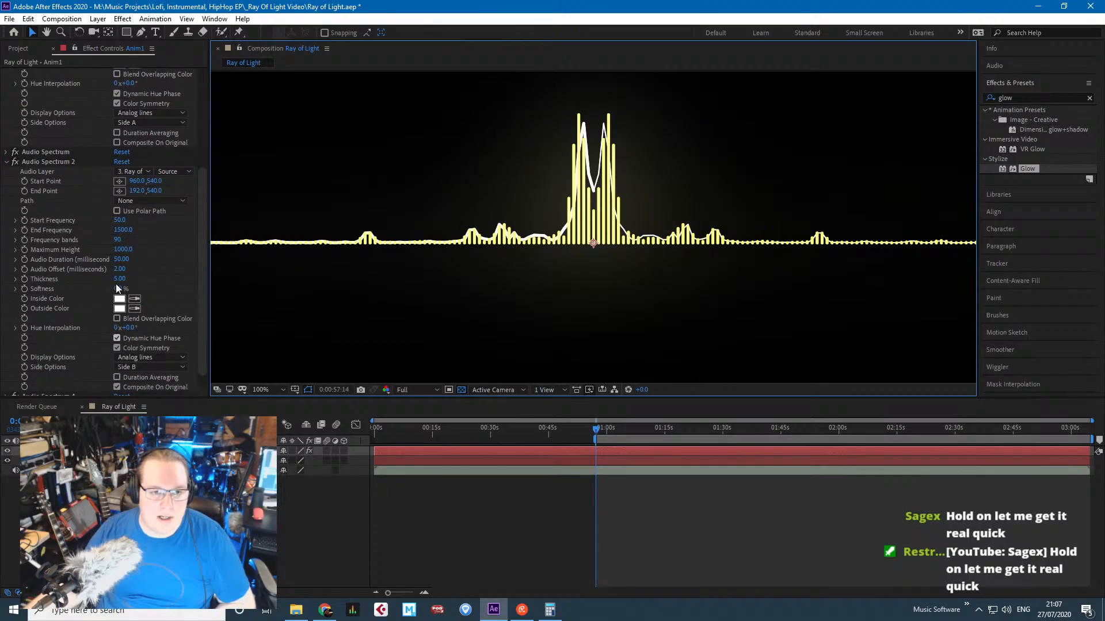
left_click(119, 279)
type("2")
key("Return")
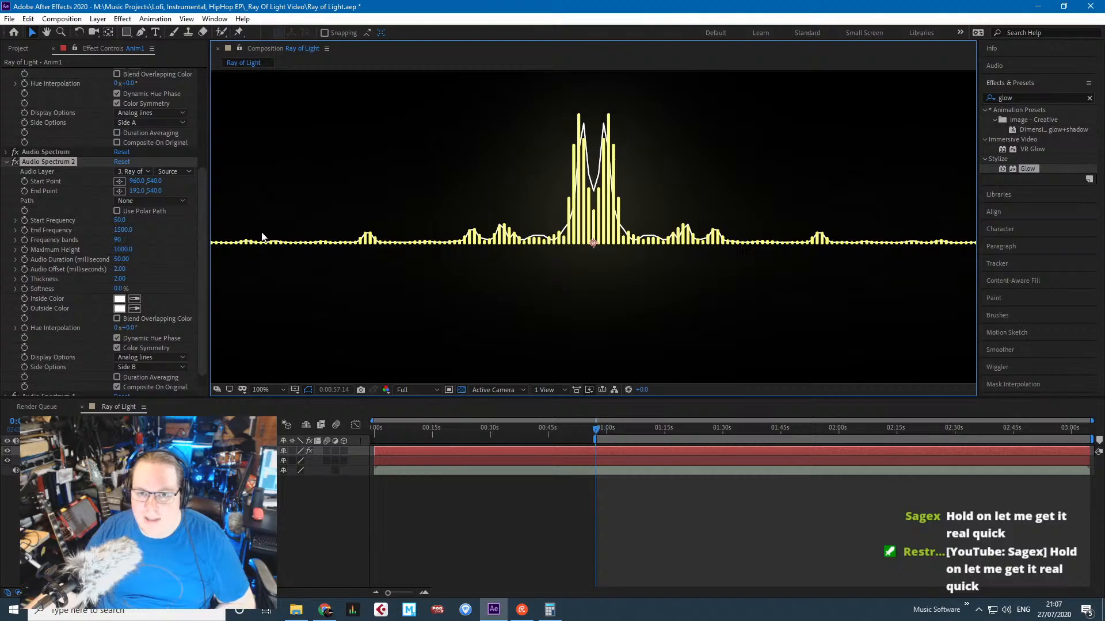
Set the maximum height of Audio Spectrum 3 and Audio Spectrum 2 to 1200.
scroll(108, 248, "up", 6)
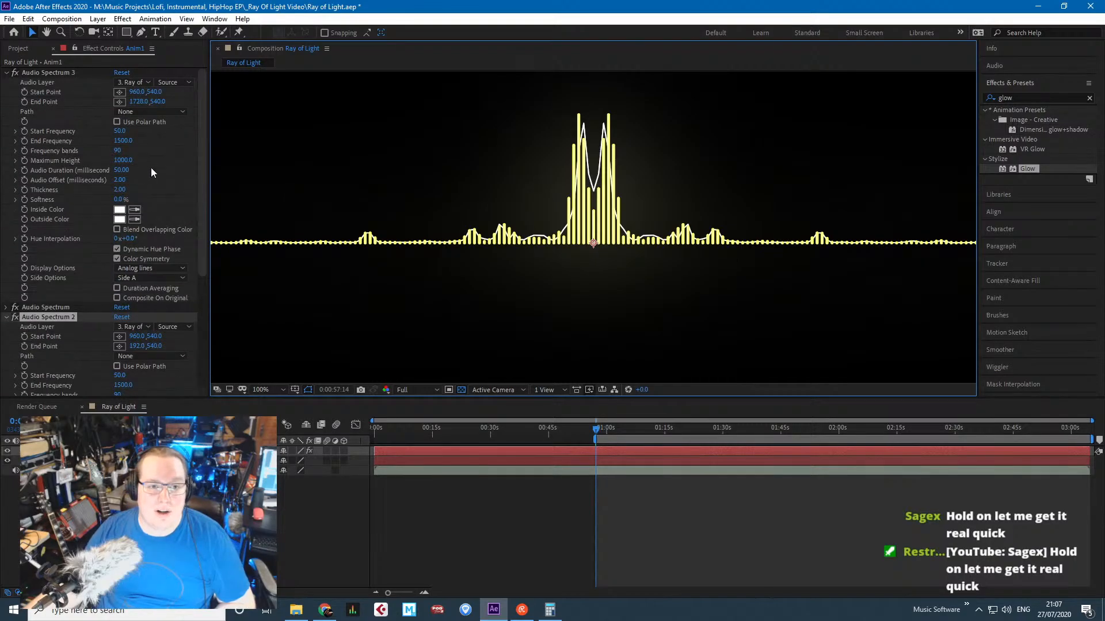
left_click(124, 161)
type("1200")
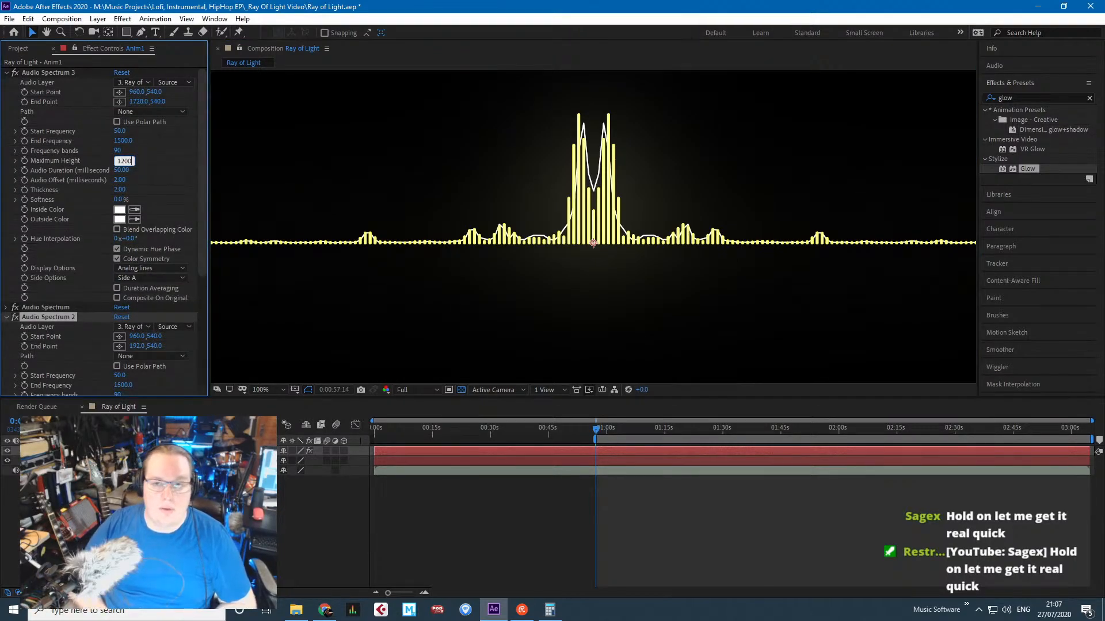
key("Return")
scroll(141, 283, "down", 6)
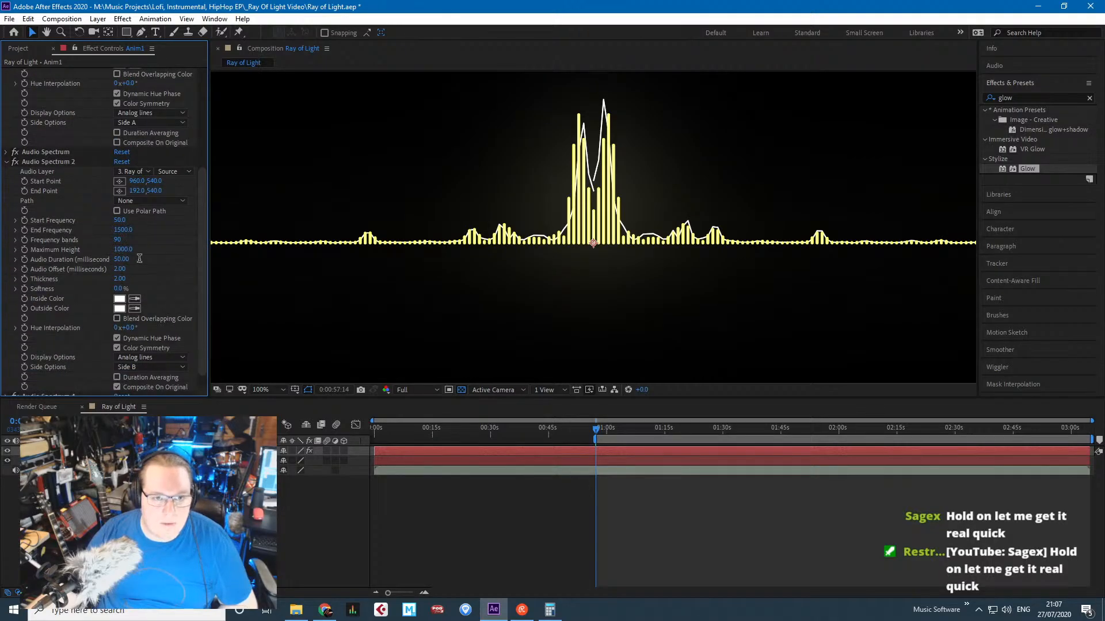
left_click(123, 250)
type("1200")
key("Return")
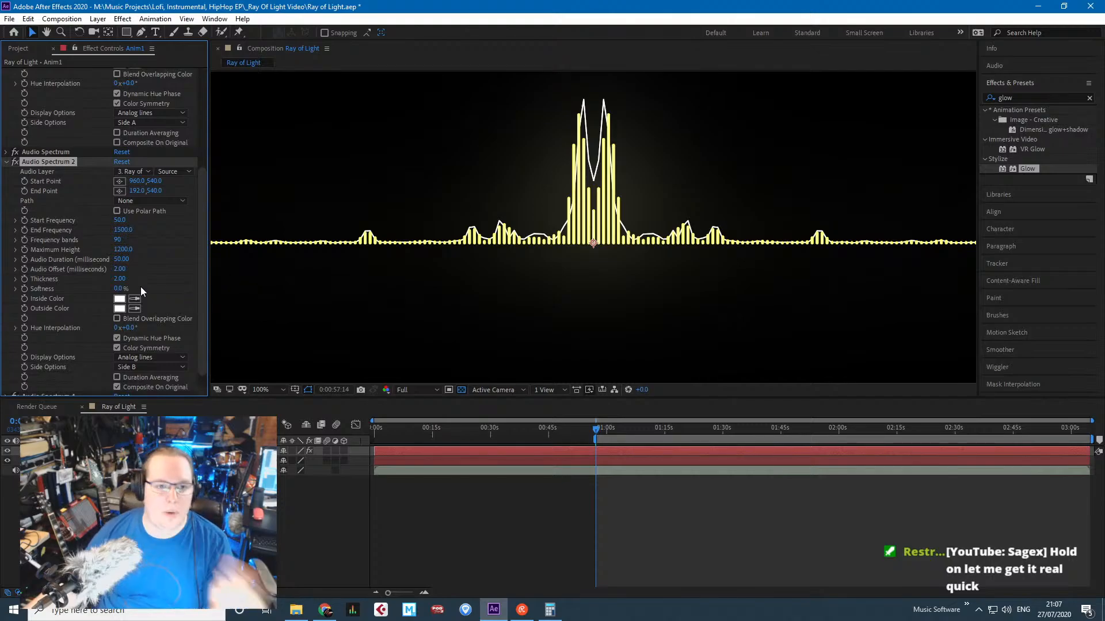
Try 120 frequency bands on Audio Spectrum 2, and settle on 200 for both Audio Spectrum 2 and Audio Spectrum 3.
type("120")
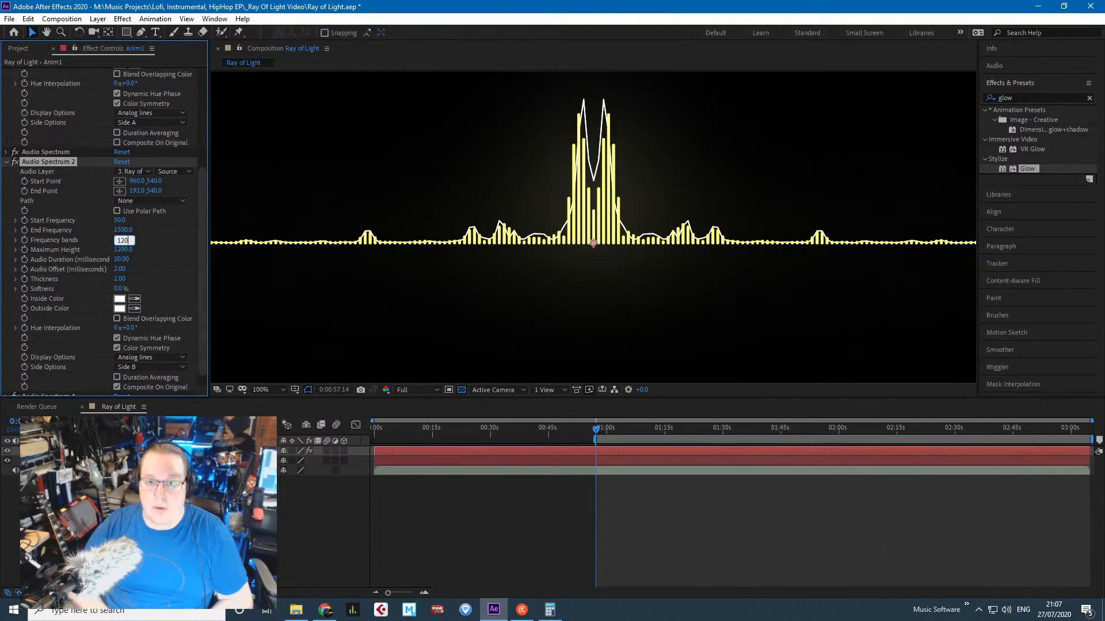
key("Return")
left_click(119, 240)
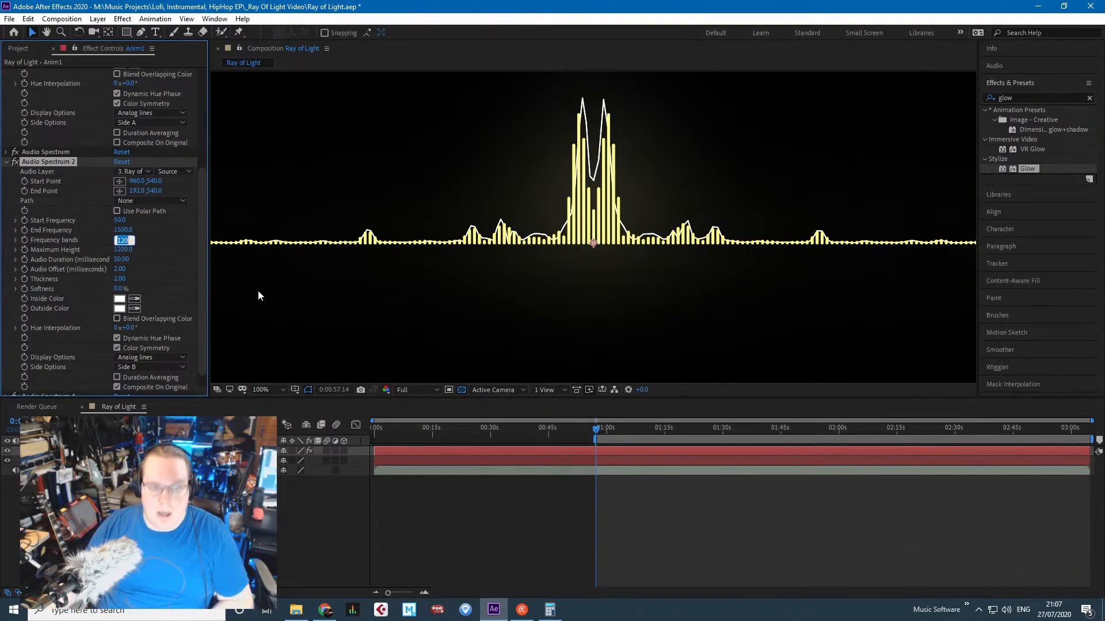
type("200")
key("Return")
scroll(78, 243, "up", 5)
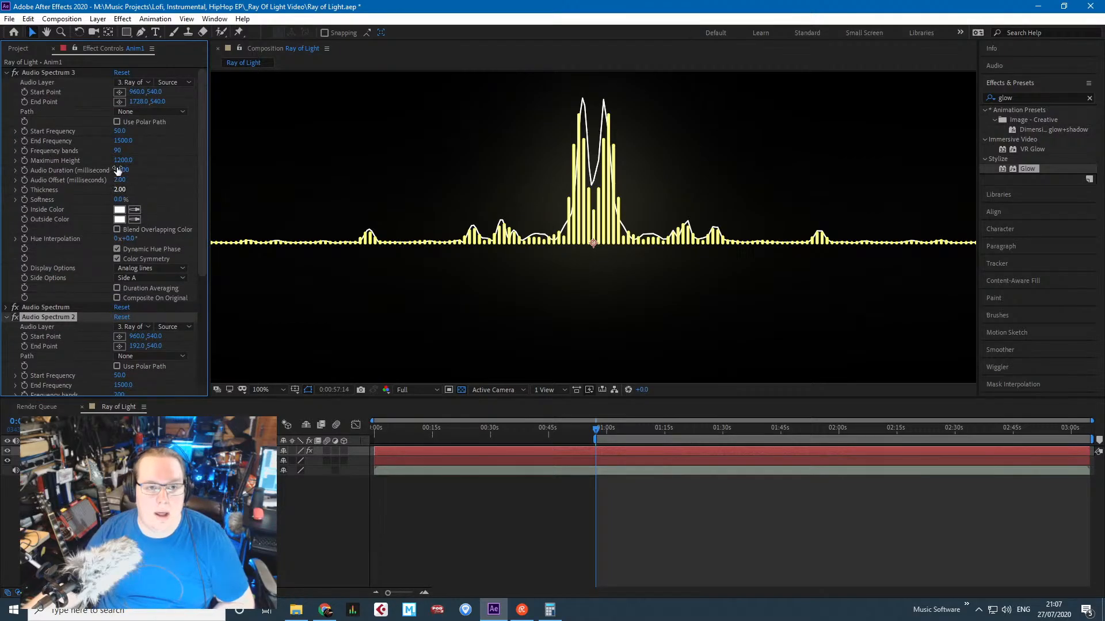
type("2")
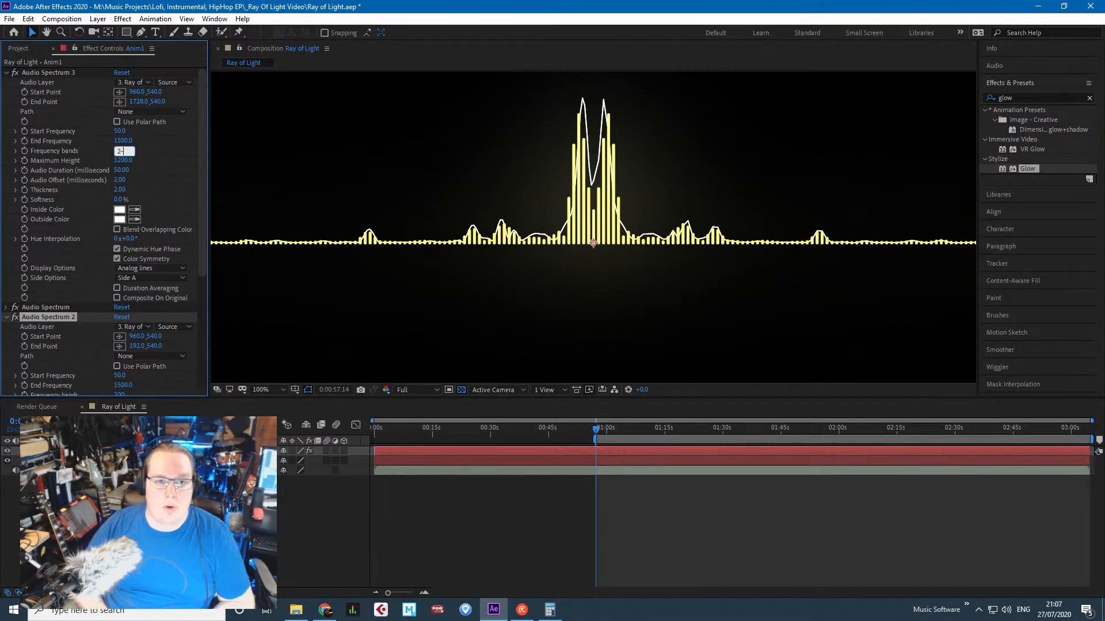
type("00")
key("Return")
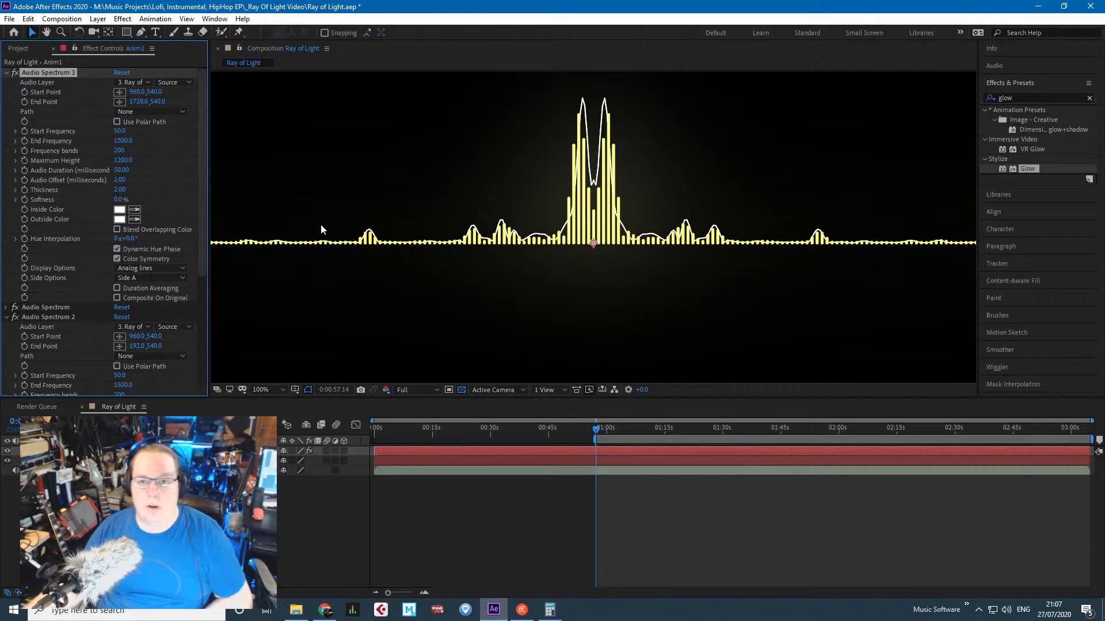
Save the project and play a preview of the thinner white outlines.
scroll(355, 247, "down", 1)
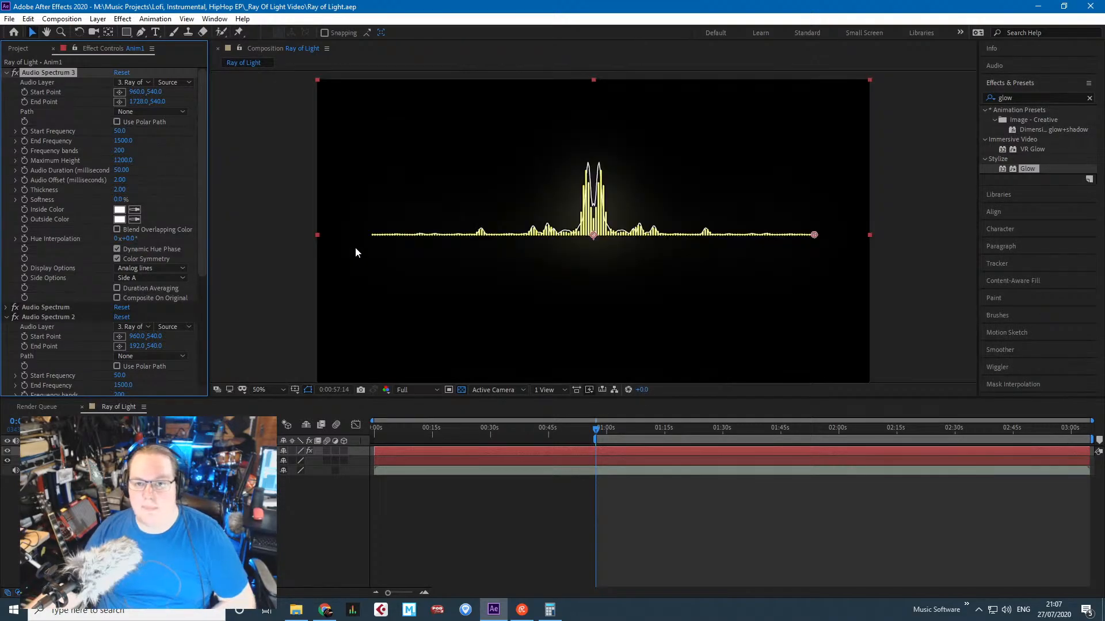
key("period")
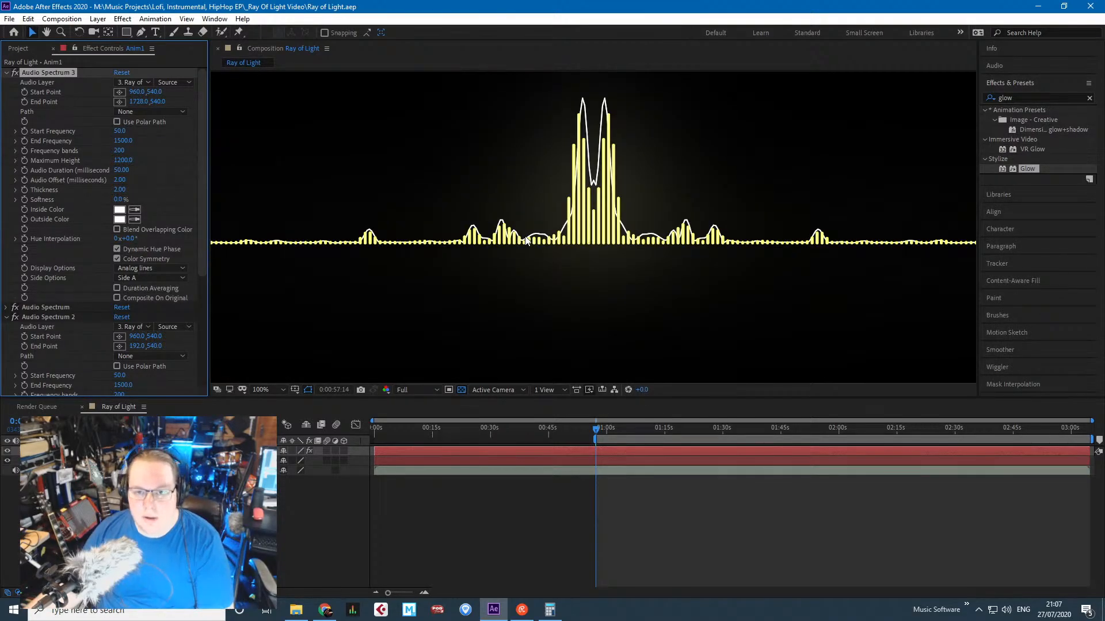
key("space")
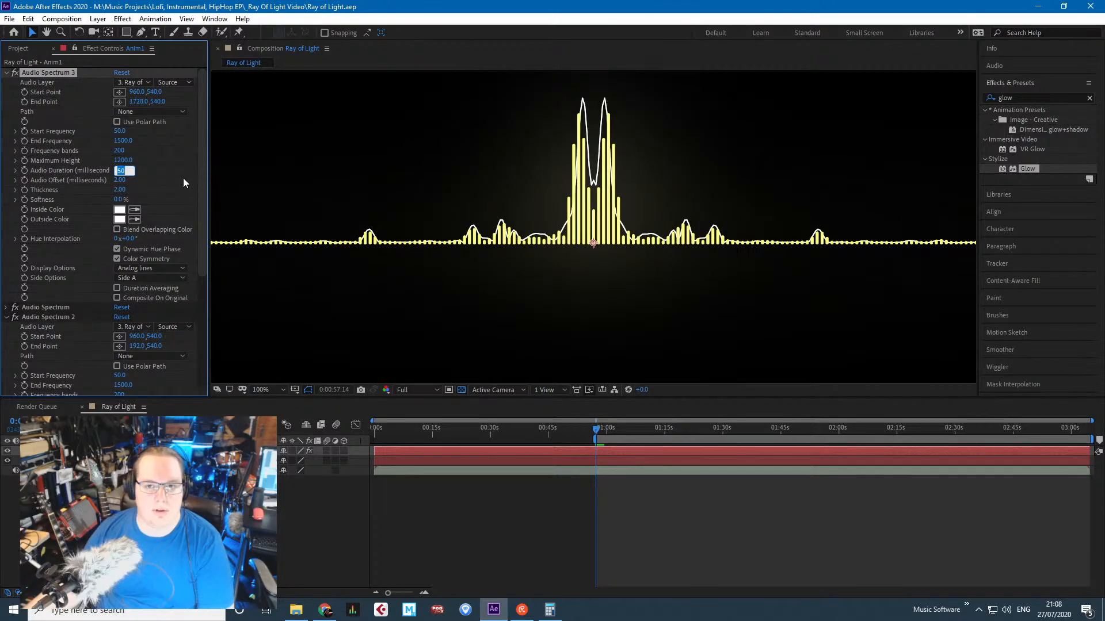
Try an audio duration of 200 milliseconds on Audio Spectrum 3.
type("20")
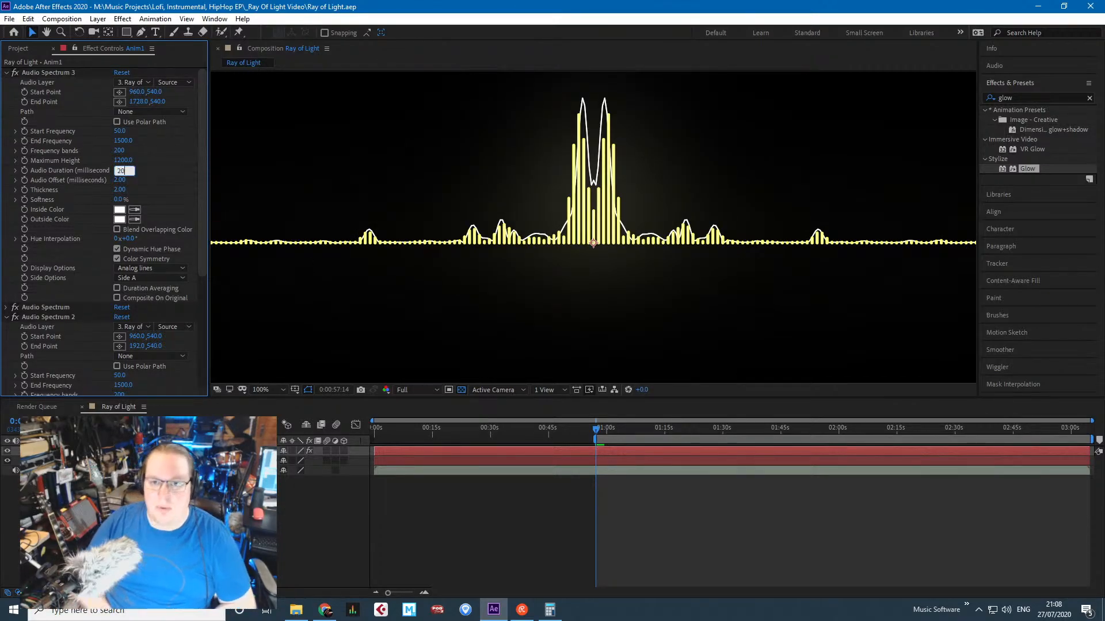
type("0")
key("Return")
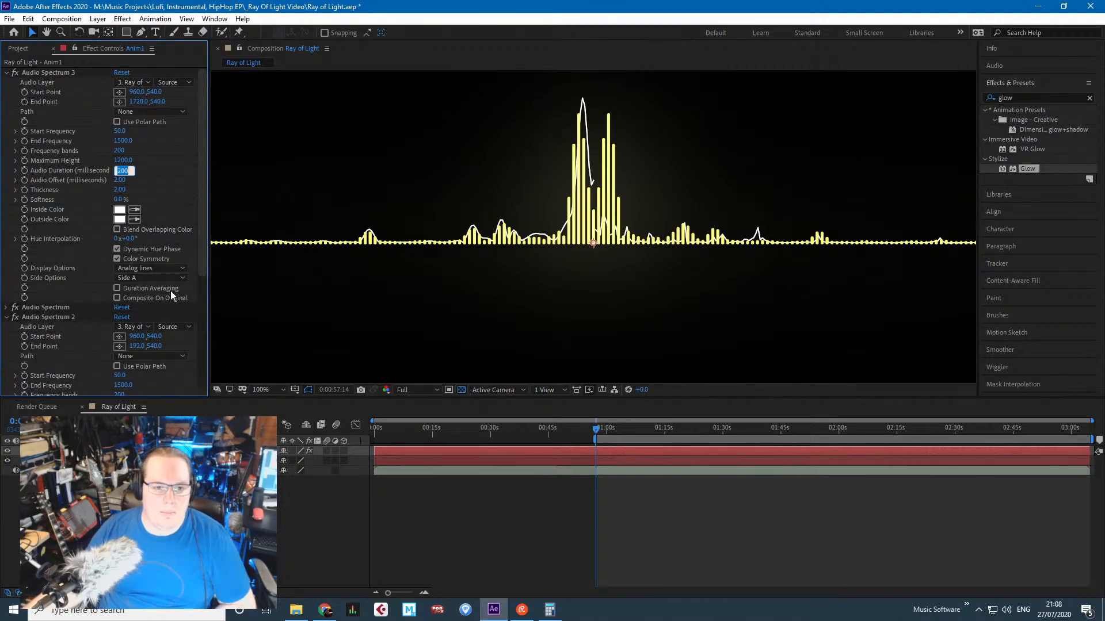
Set Audio Spectrum 3's audio duration back to 50 milliseconds.
scroll(171, 292, "down", 2)
scroll(170, 296, "down", 2)
scroll(170, 296, "up", 4)
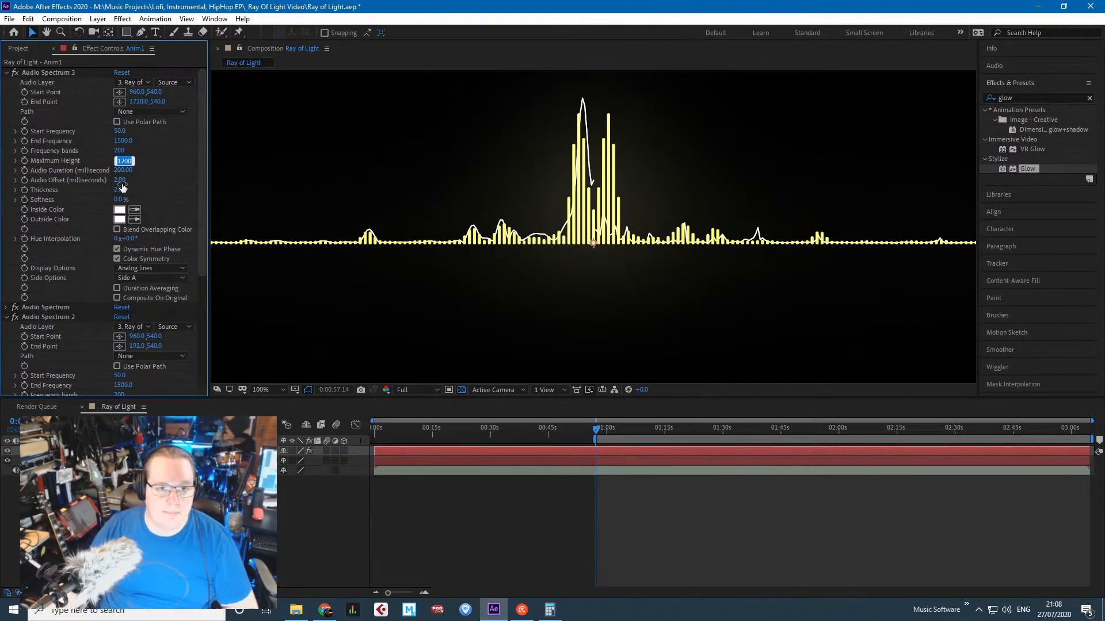
key("Tab")
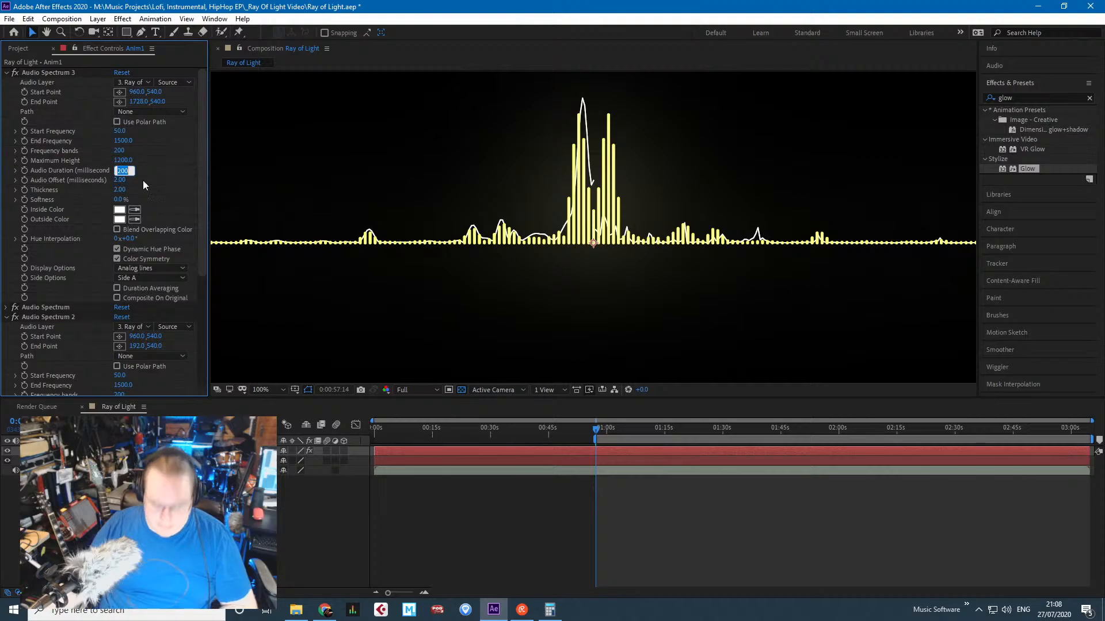
type("50")
key("Return")
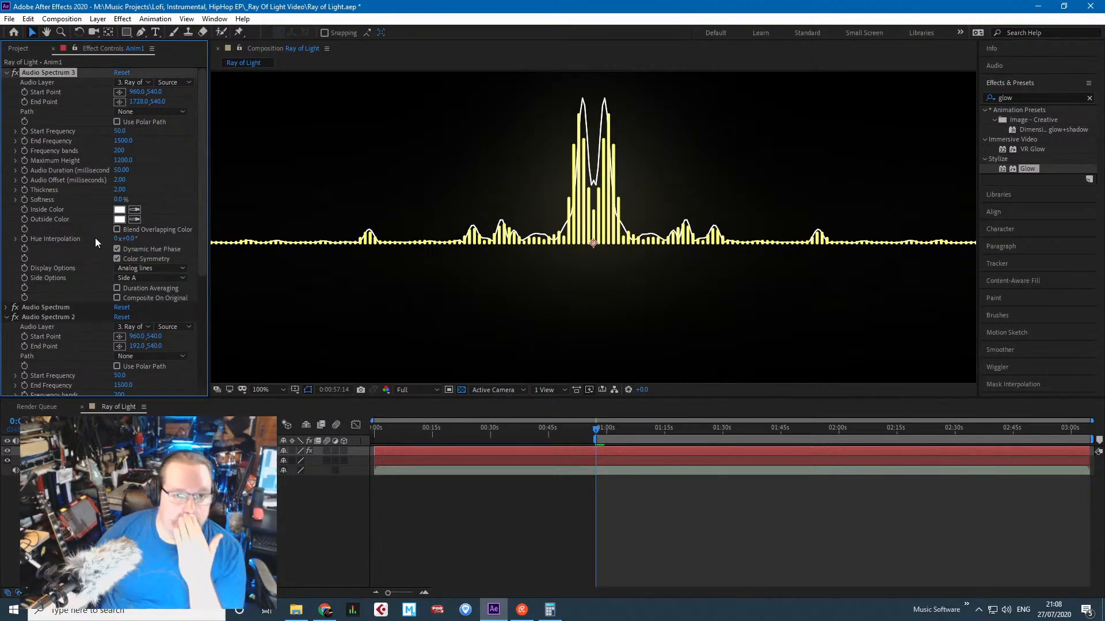
Try Duration Averaging on both Audio Spectrum 3 and Audio Spectrum 2.
scroll(67, 288, "down", 3)
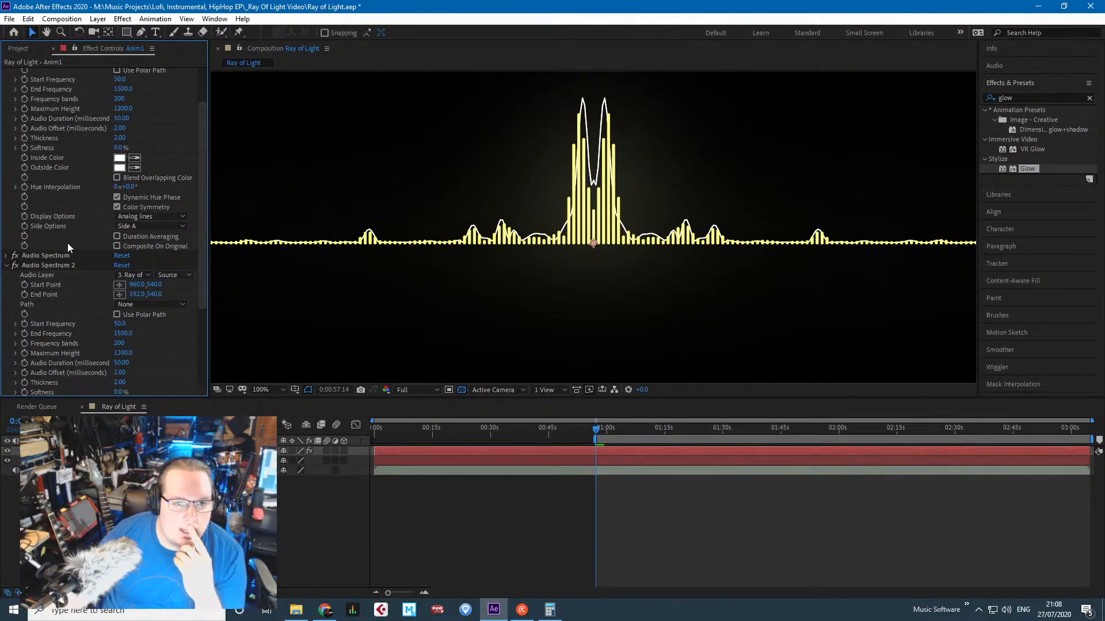
scroll(68, 243, "up", 2)
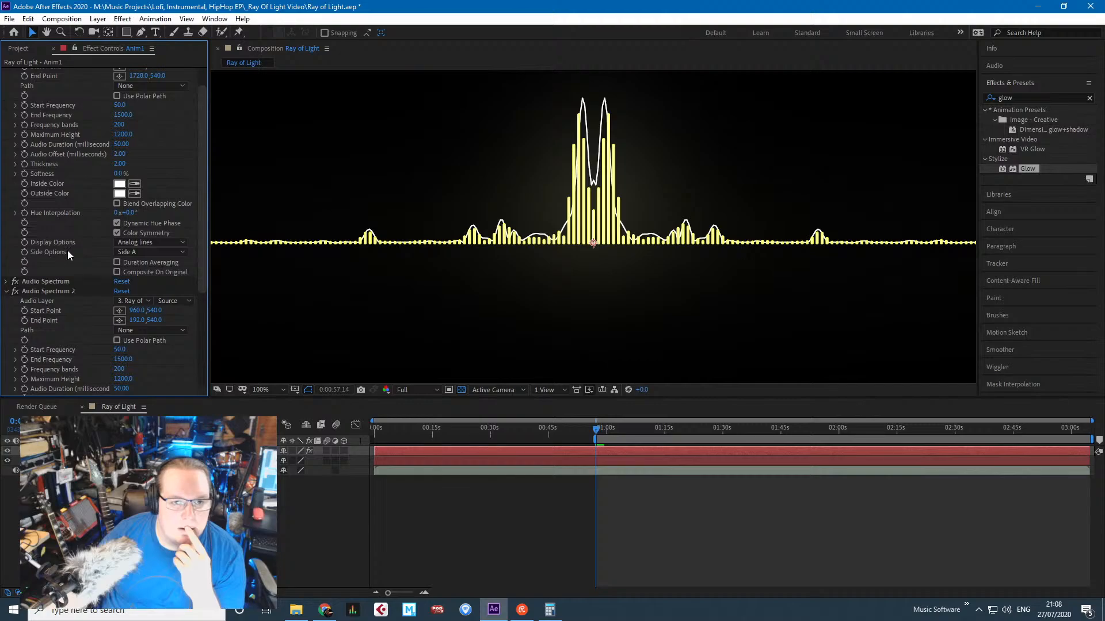
scroll(68, 250, "up", 2)
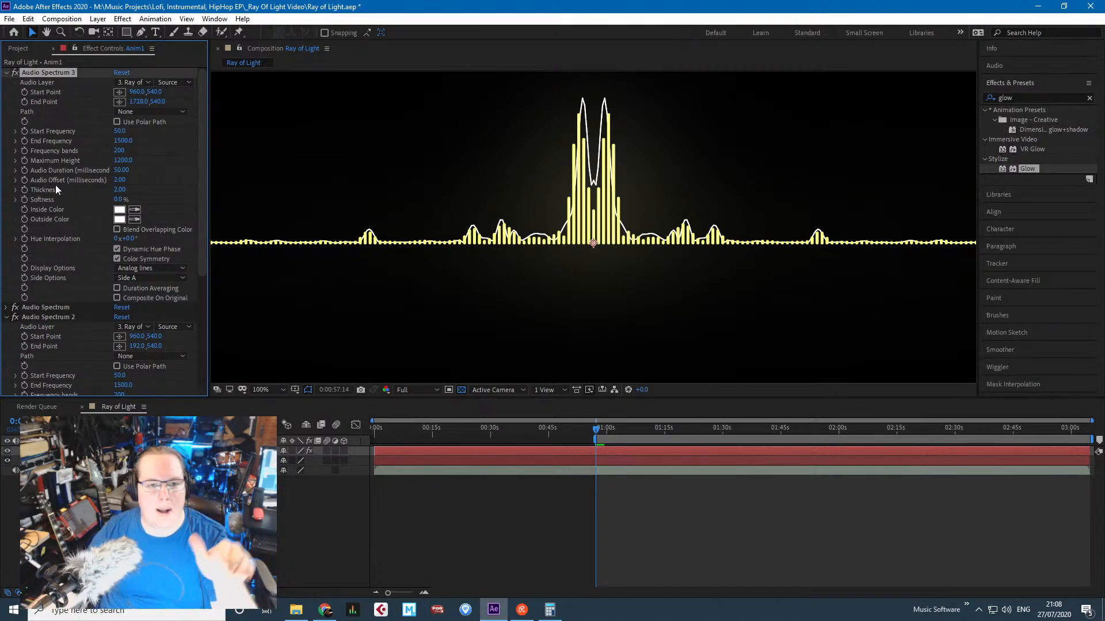
left_click(118, 288)
scroll(90, 352, "down", 10)
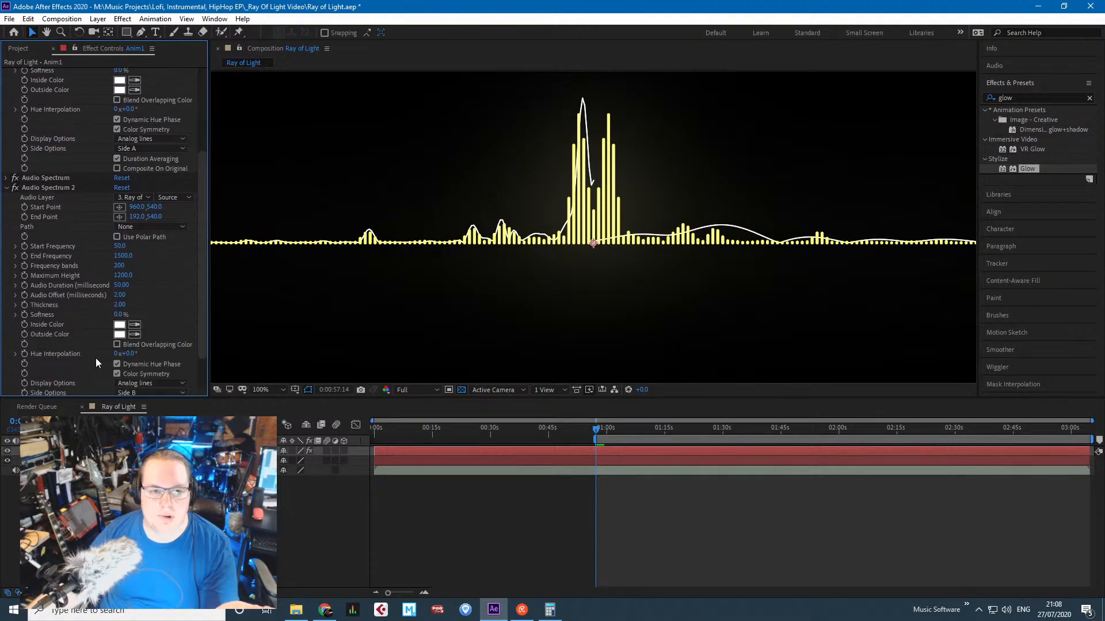
scroll(164, 371, "down", 3)
left_click(117, 361)
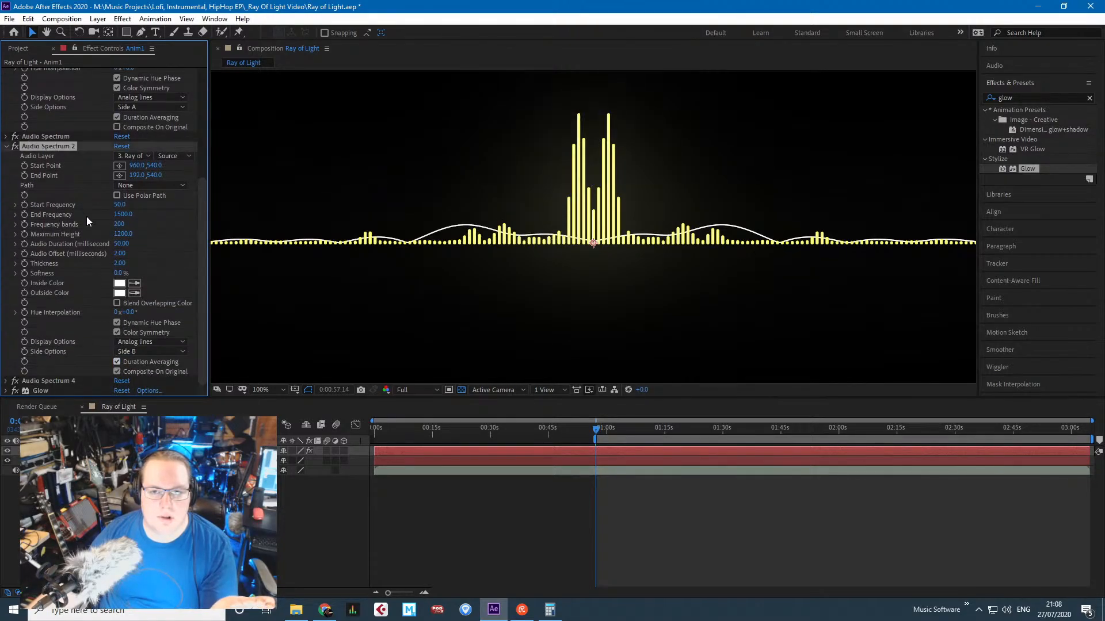
Raise the maximum height of Audio Spectrum 3 and Audio Spectrum 2 to 10180 and play a preview of the composition.
scroll(87, 216, "up", 12)
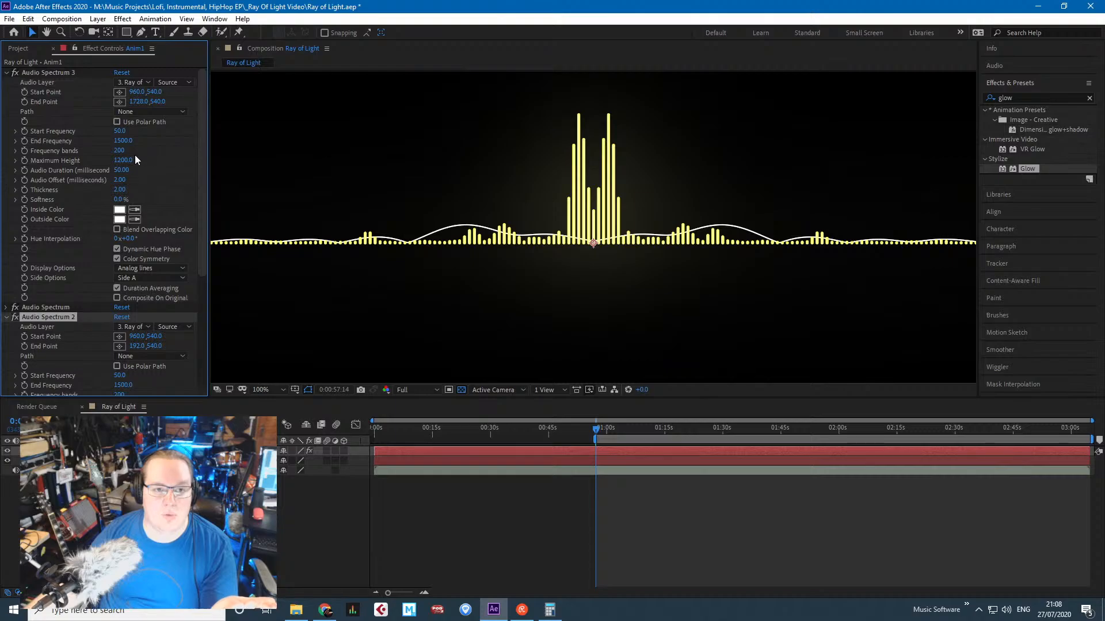
left_click_drag(126, 160, 638, 160)
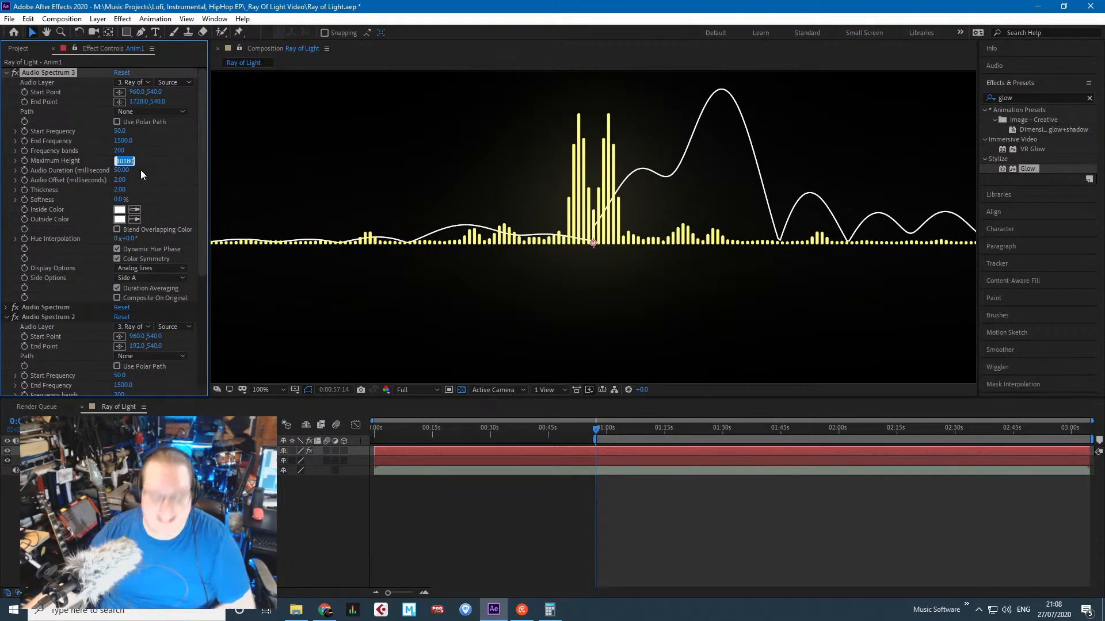
key("Return")
scroll(135, 280, "down", 5)
scroll(136, 281, "down", 5)
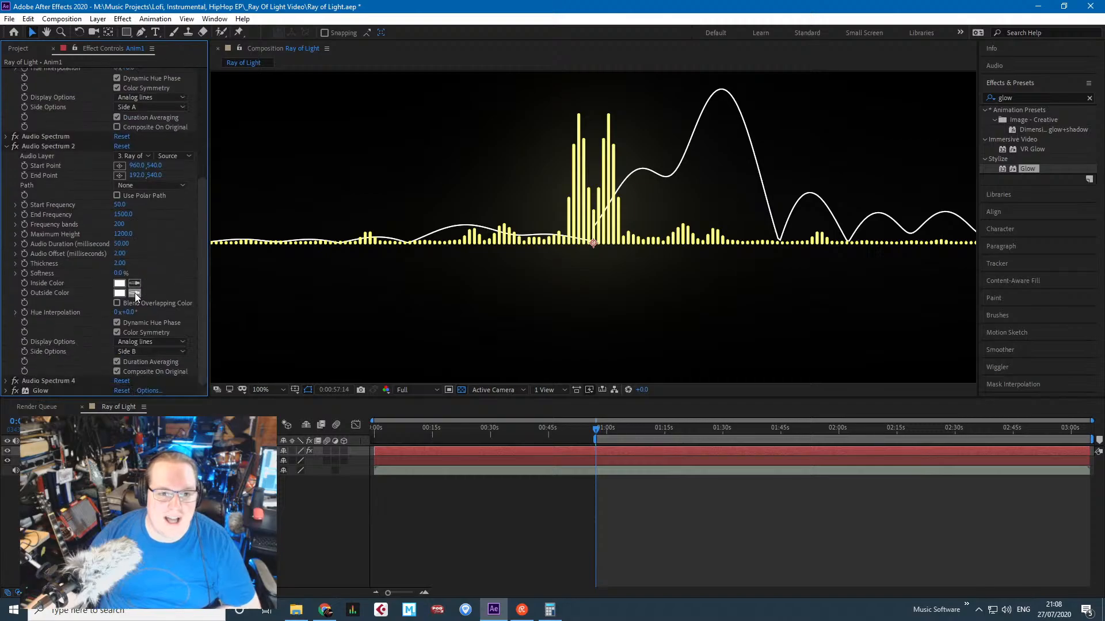
left_click(120, 235)
type("10180")
left_click(358, 326)
key("space")
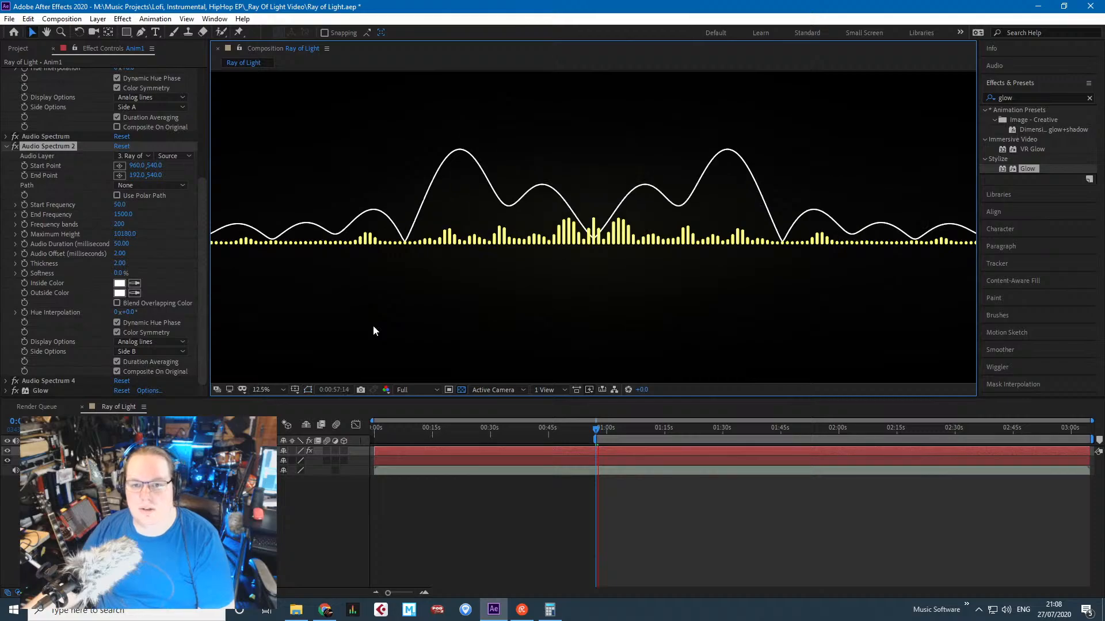
scroll(477, 268, "up", 2)
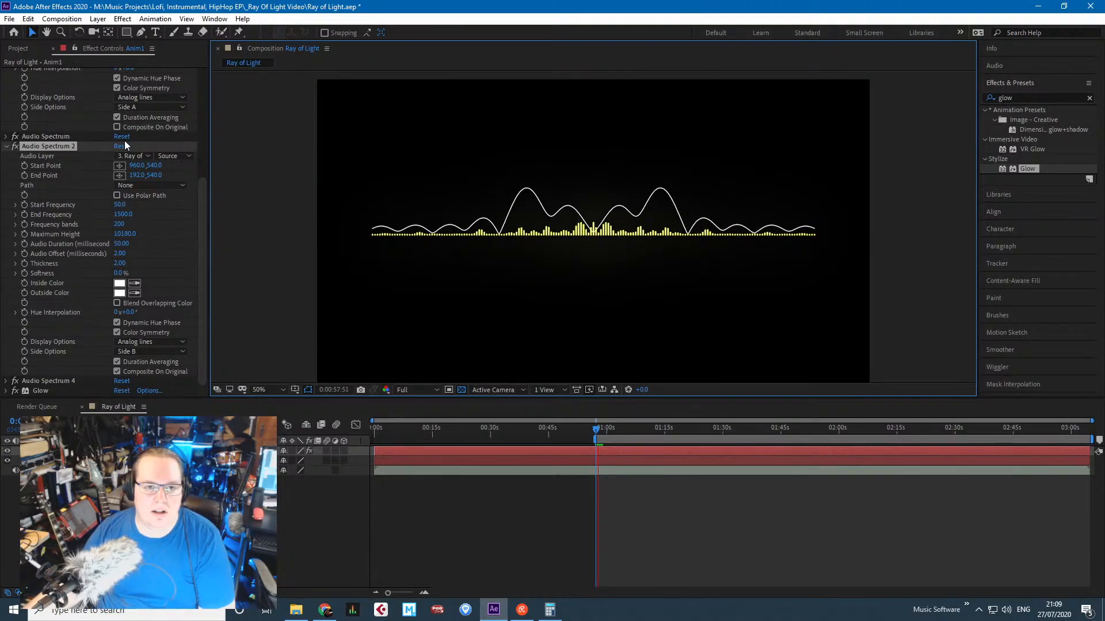
Turn off Duration Averaging for Audio Spectrum 3 and Audio Spectrum 2 and preview the composition again.
left_click(118, 118)
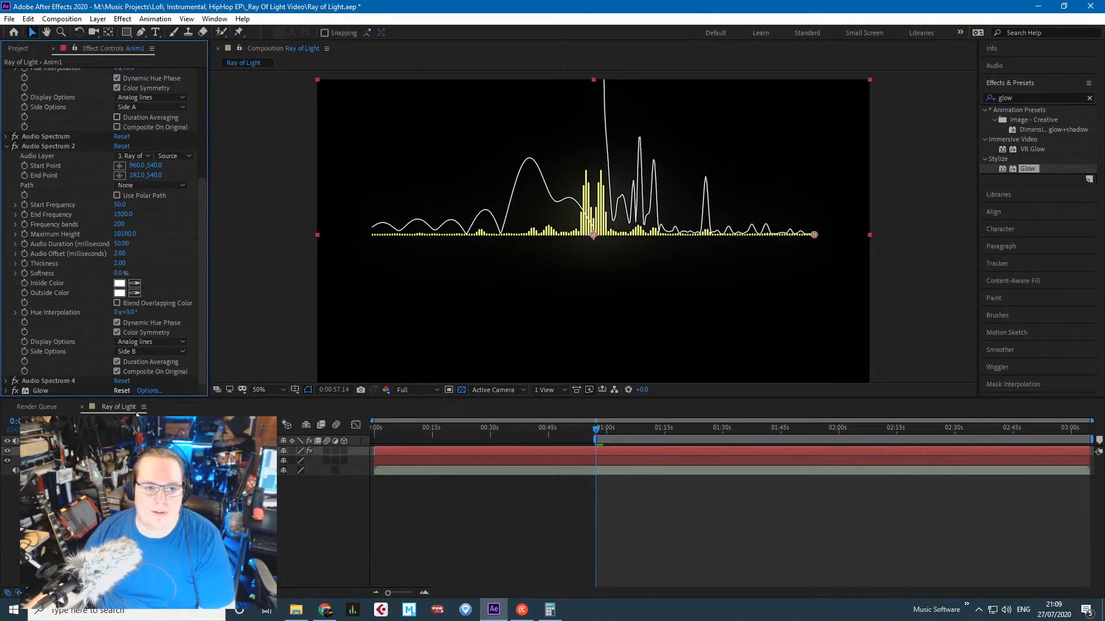
left_click(117, 363)
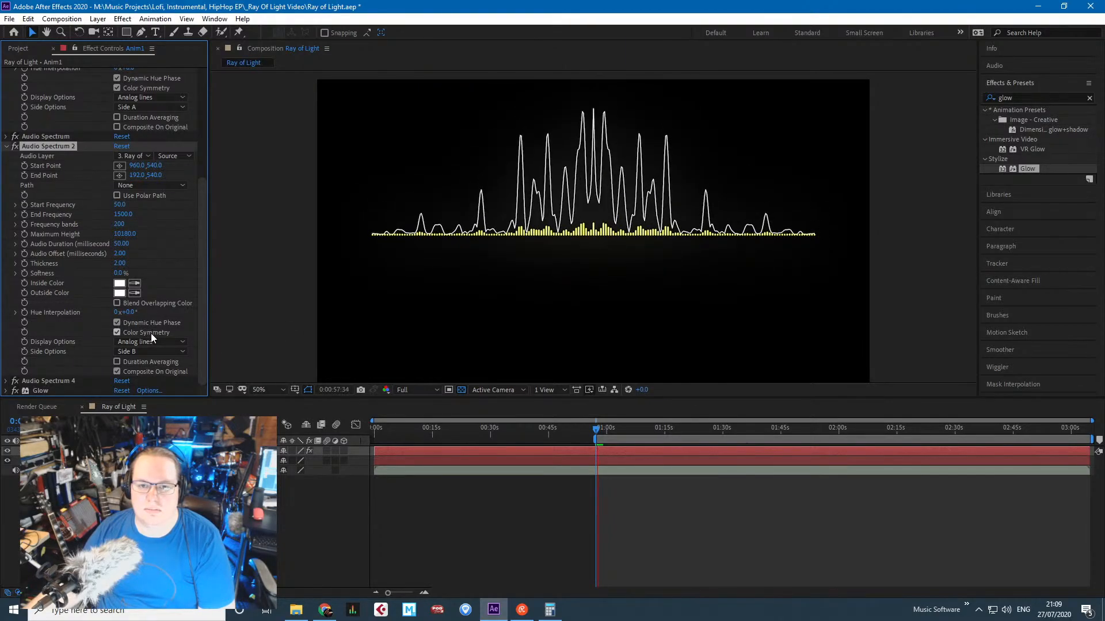
Stop the preview and try a Maximum Height of 400 on Audio Spectrum 2.
key("space")
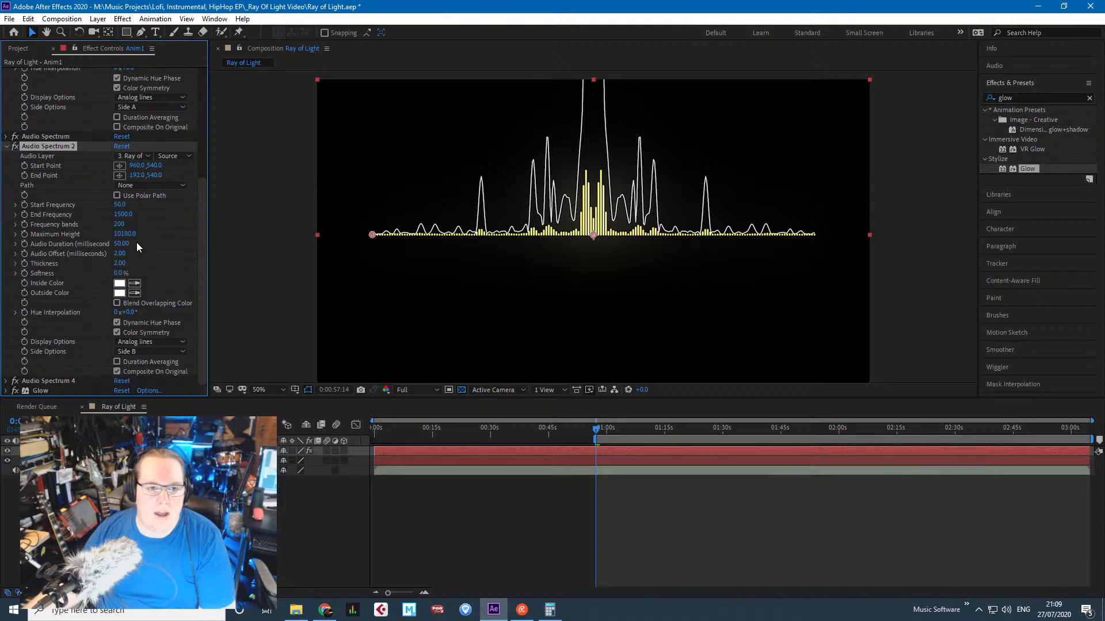
left_click(125, 234)
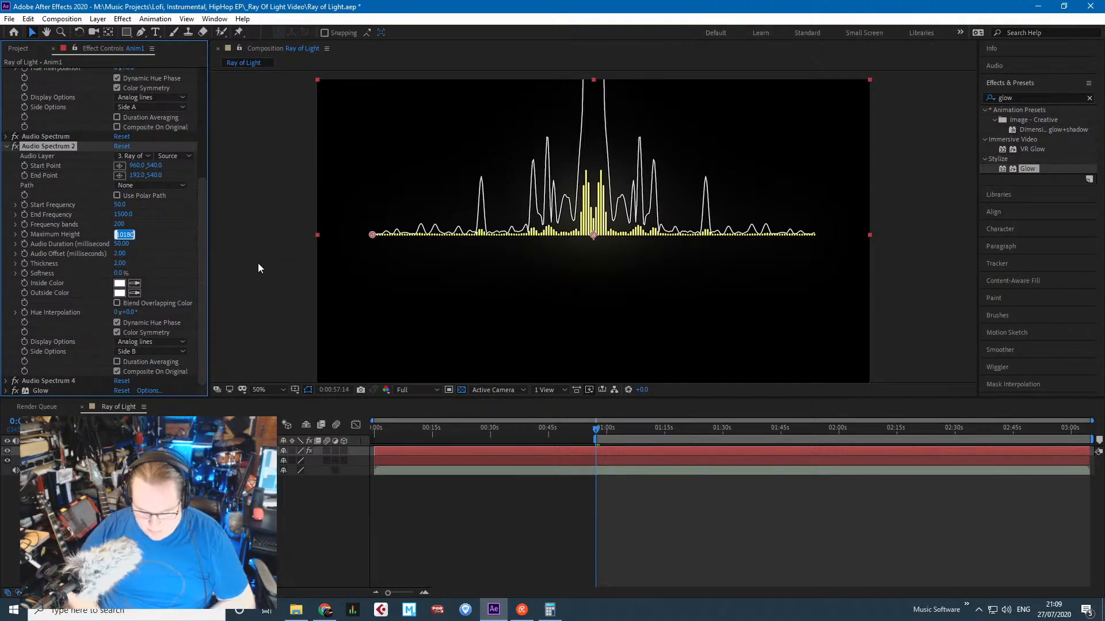
type("400")
key("Return")
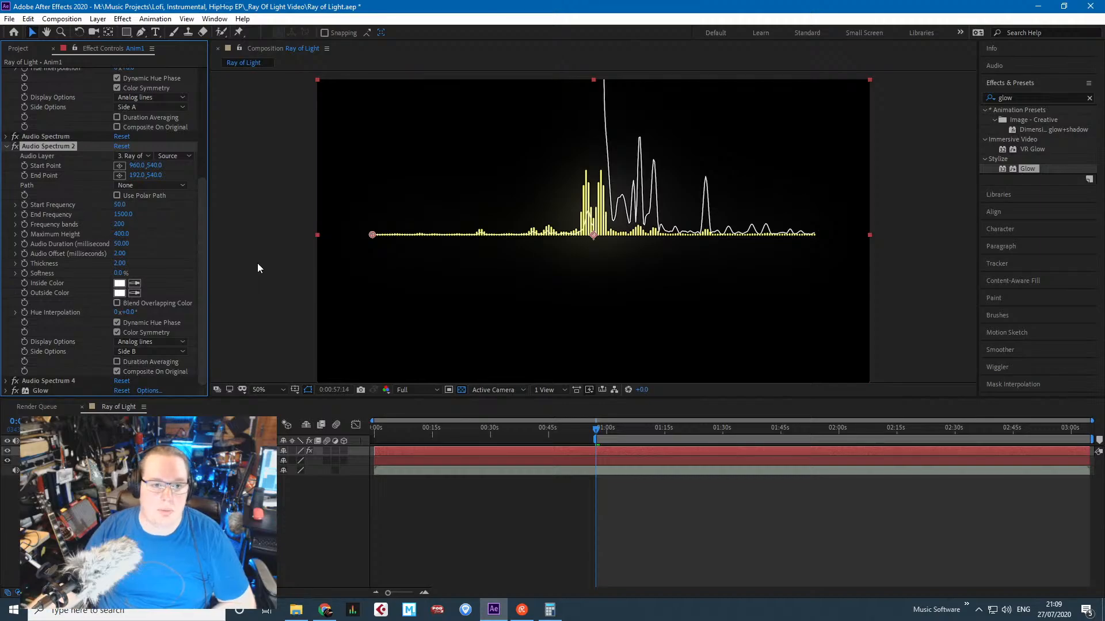
Set the Maximum Height to 1200 on both Audio Spectrum 2 and Audio Spectrum 3.
left_click_drag(120, 236, 260, 289)
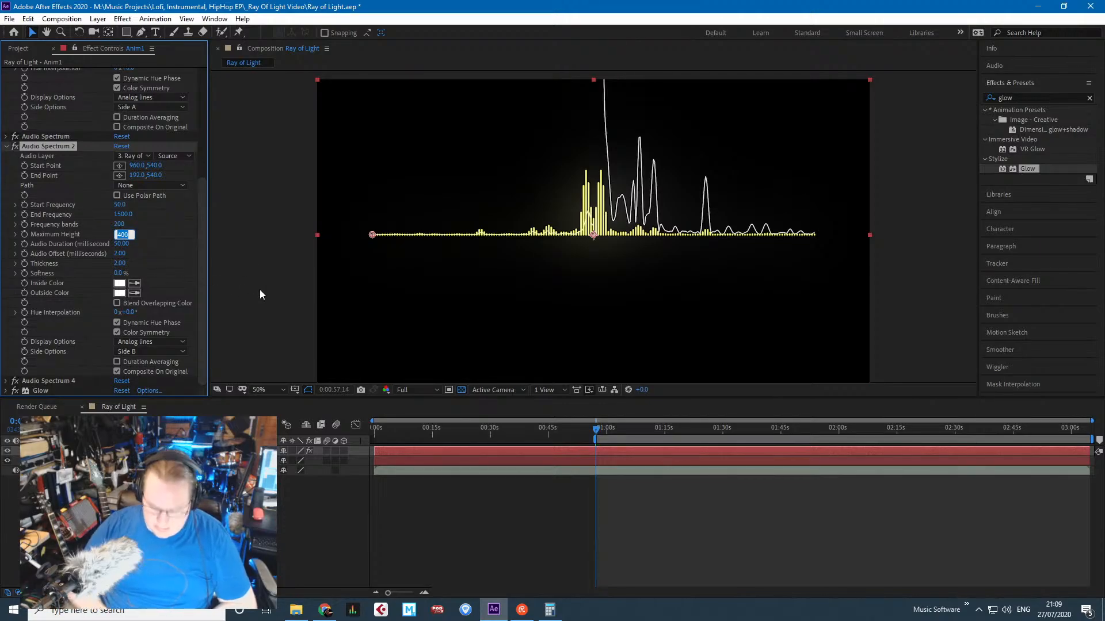
left_click(121, 235)
type("192.")
type("0")
key("Return")
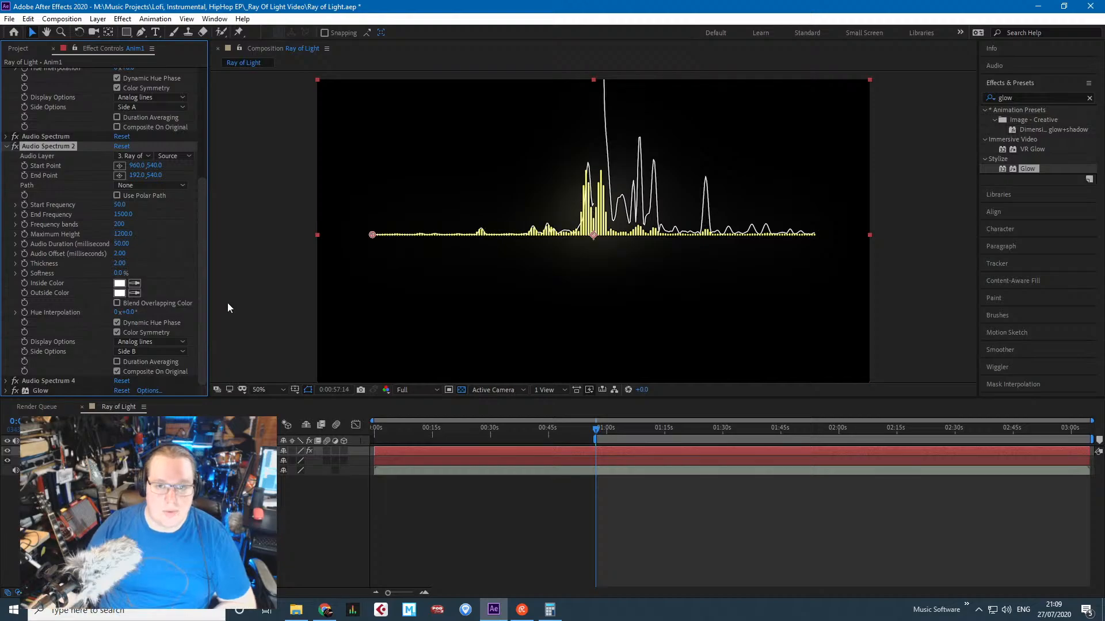
scroll(59, 212, "up", 5)
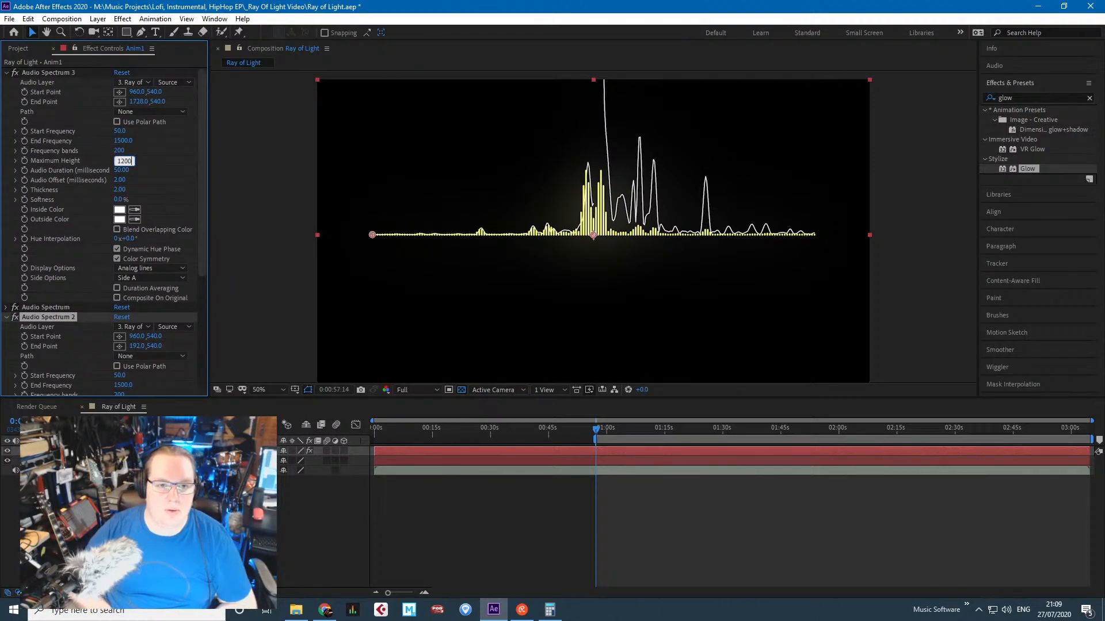
key("ctrl+z")
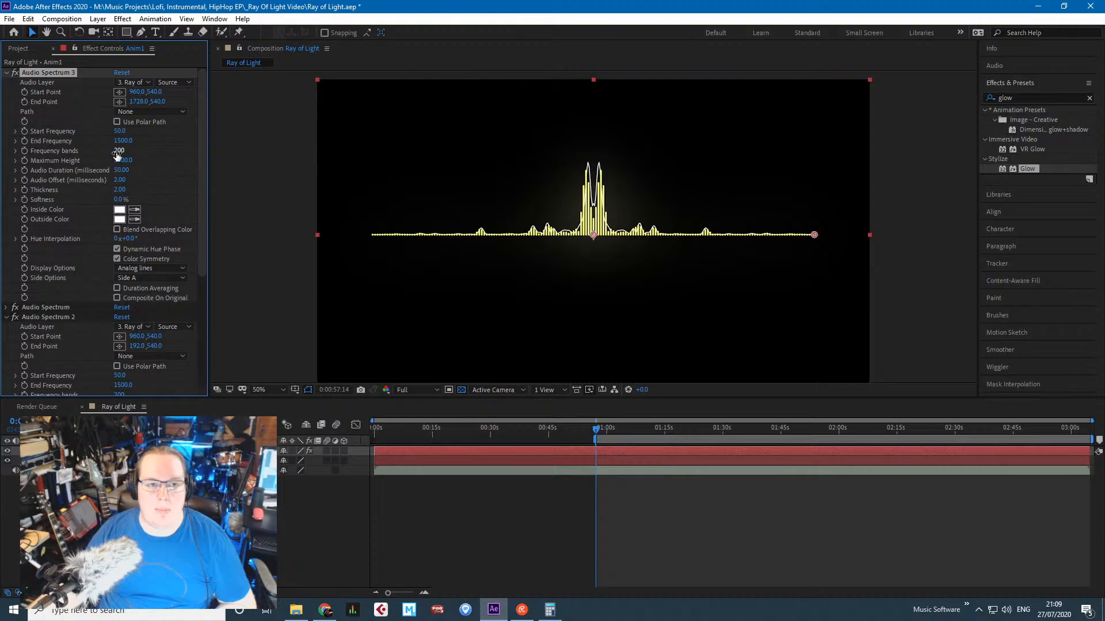
Reduce the Frequency bands to 22 on both Audio Spectrum 3 and Audio Spectrum 2.
left_click_drag(107, 155, 22, 159)
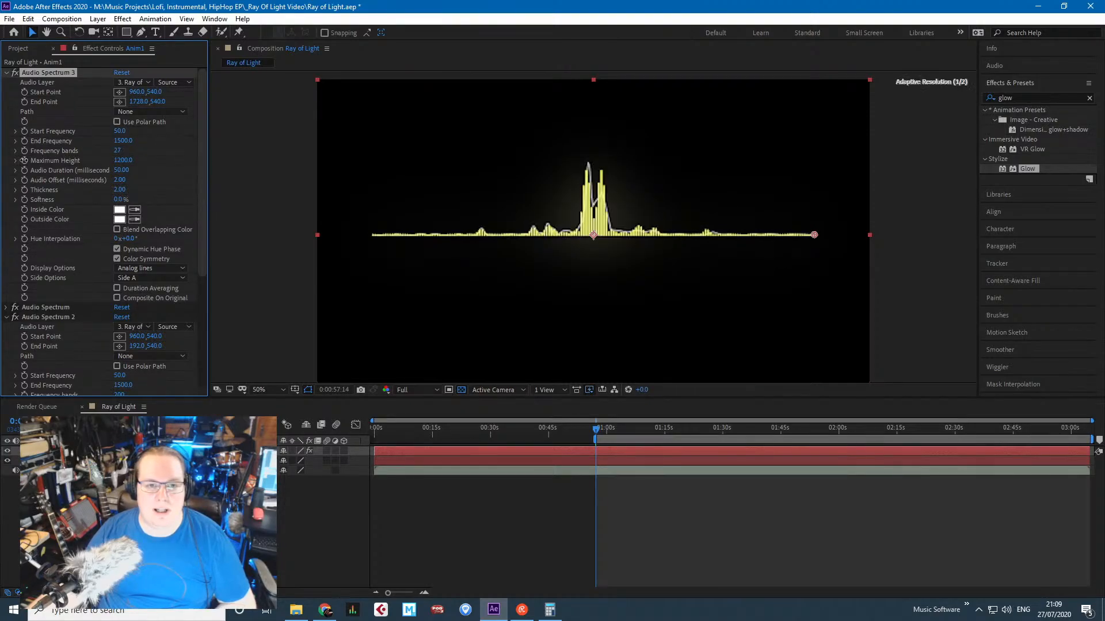
left_click(252, 199)
scroll(154, 318, "down", 3)
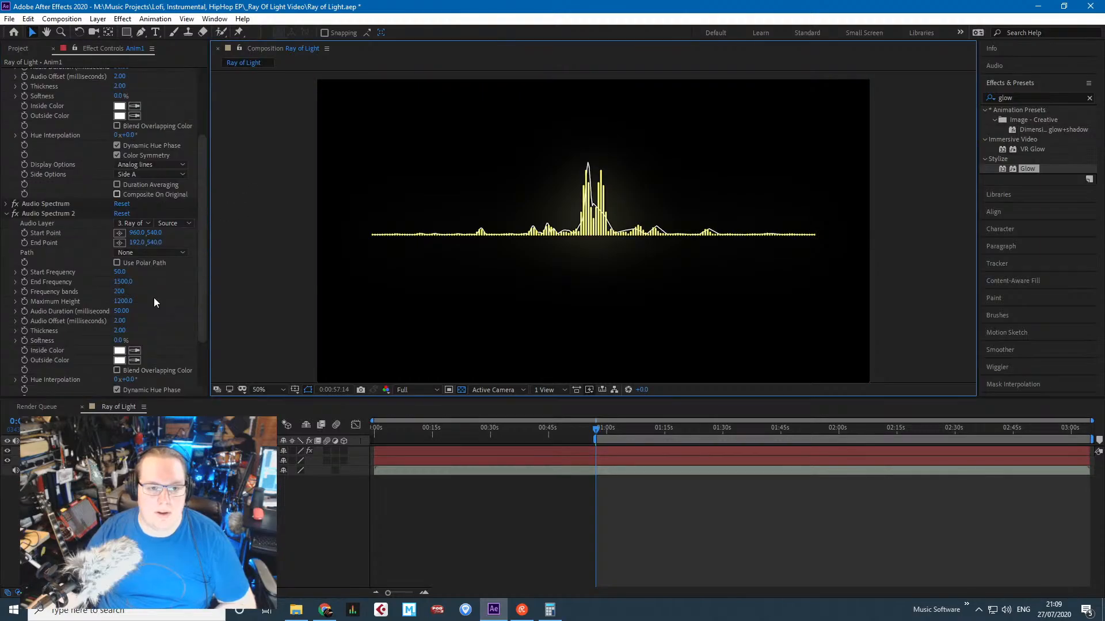
left_click(119, 292)
type("22")
left_click(244, 295)
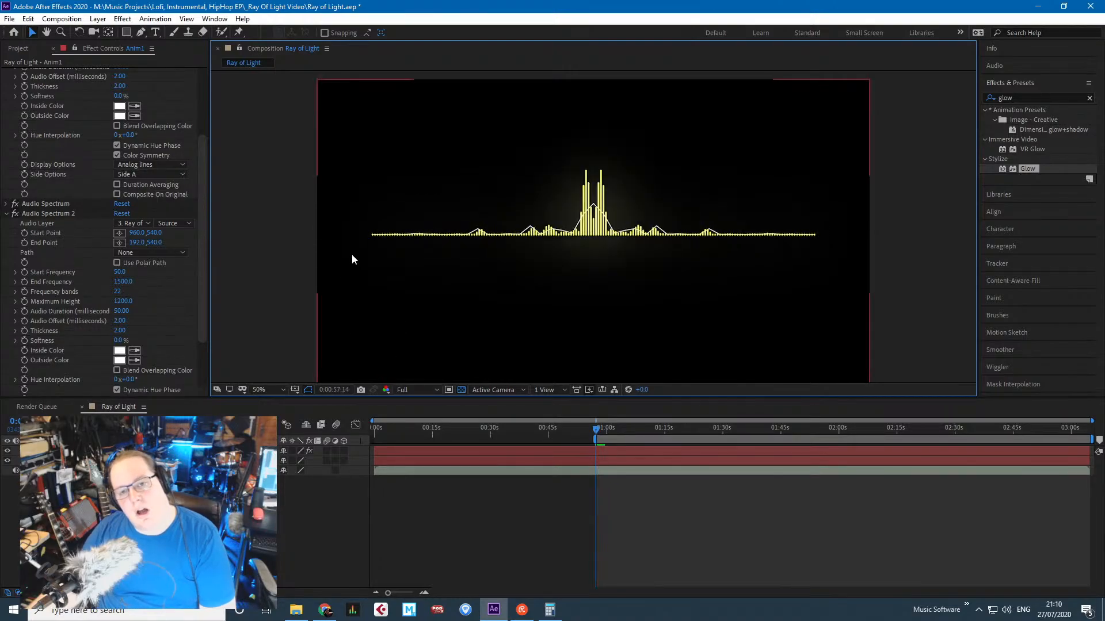
Play back the composition to check how the white line spectrum moves against the yellow bars.
scroll(352, 255, "up", 1)
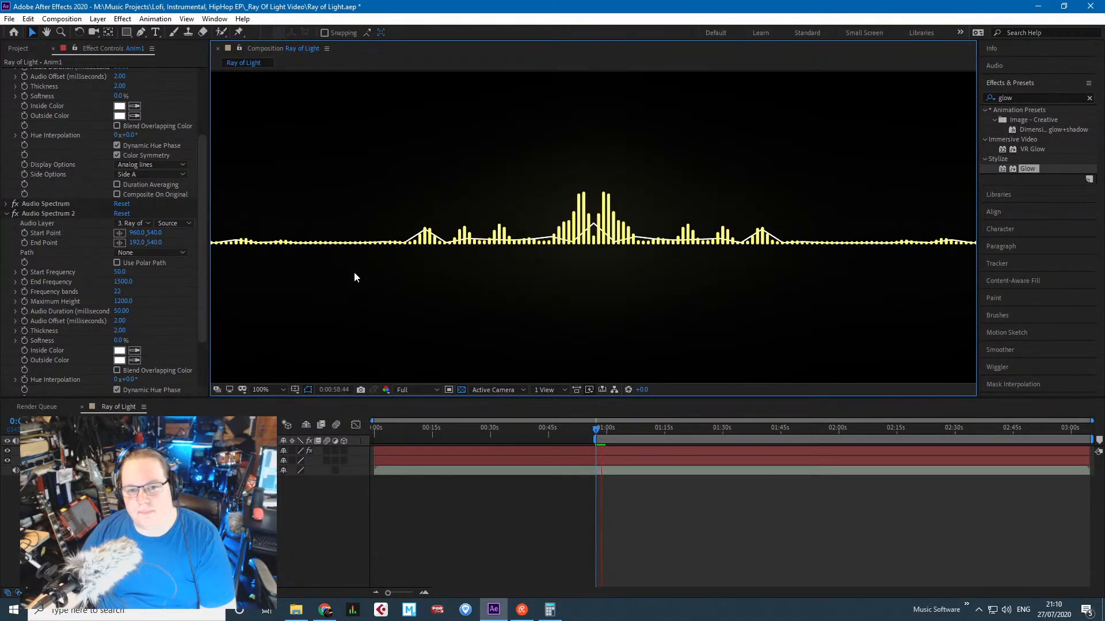
scroll(354, 273, "down", 1)
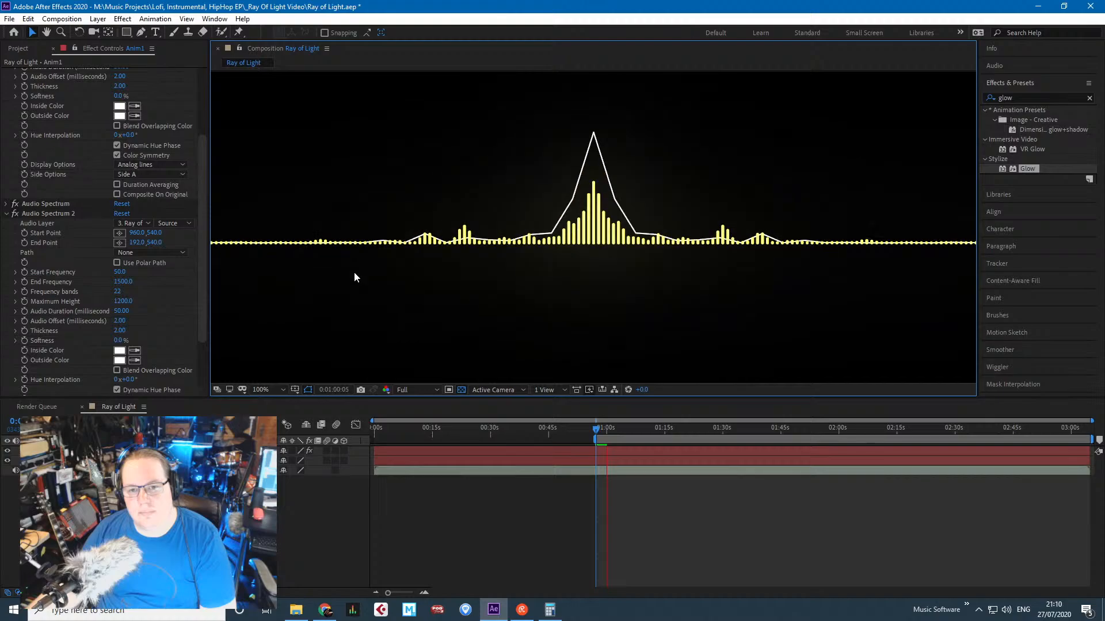
scroll(354, 272, "down", 2)
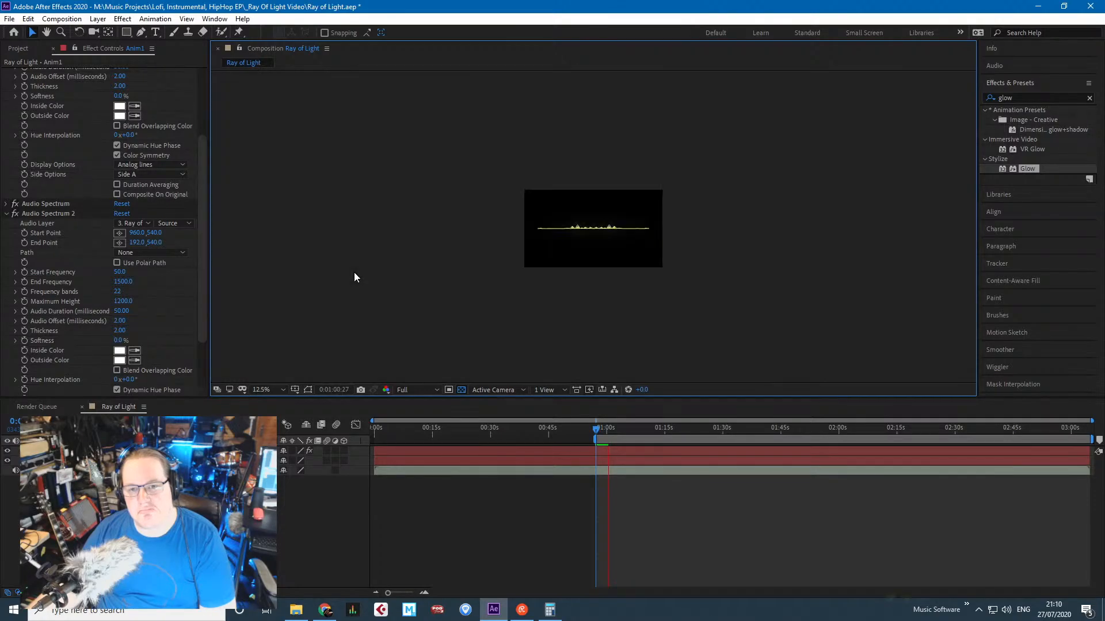
scroll(354, 273, "up", 2)
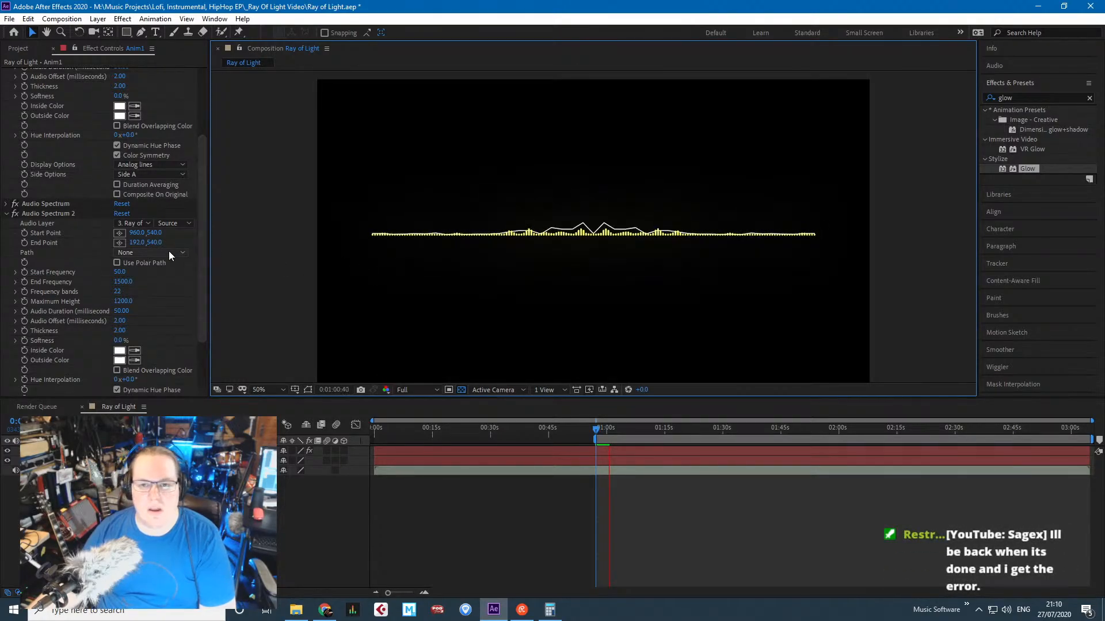
scroll(483, 262, "up", 1)
scroll(107, 173, "up", 3)
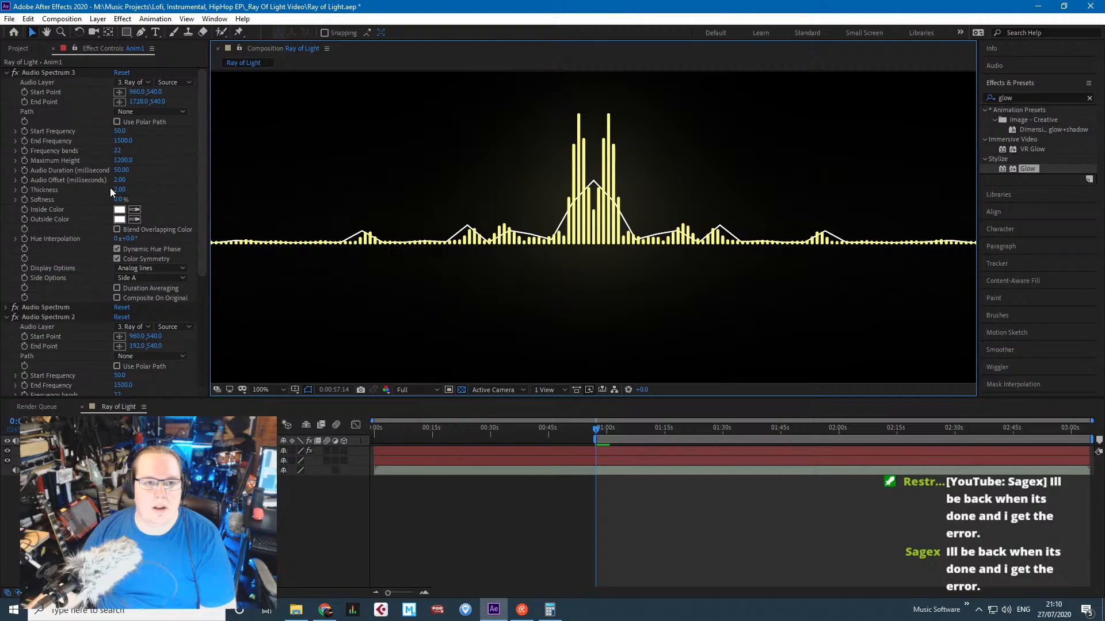
Collapse the Anim1 layer's effect settings and set the composition's preview resolution to Half.
left_click(7, 73)
left_click(7, 93)
scroll(405, 324, "down", 1)
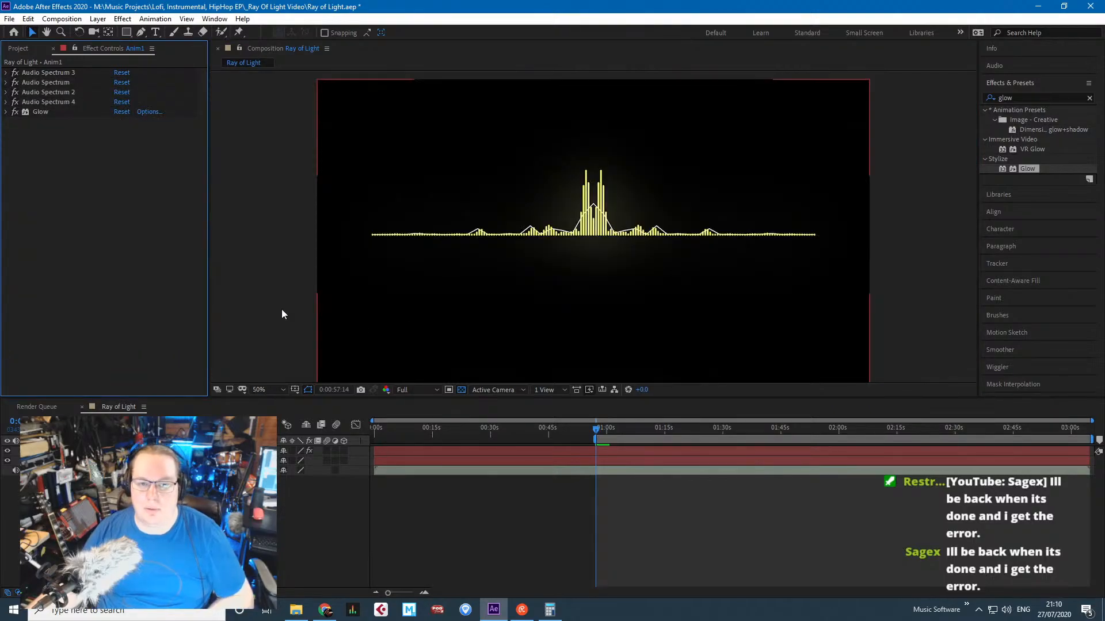
left_click(412, 392)
left_click(428, 430)
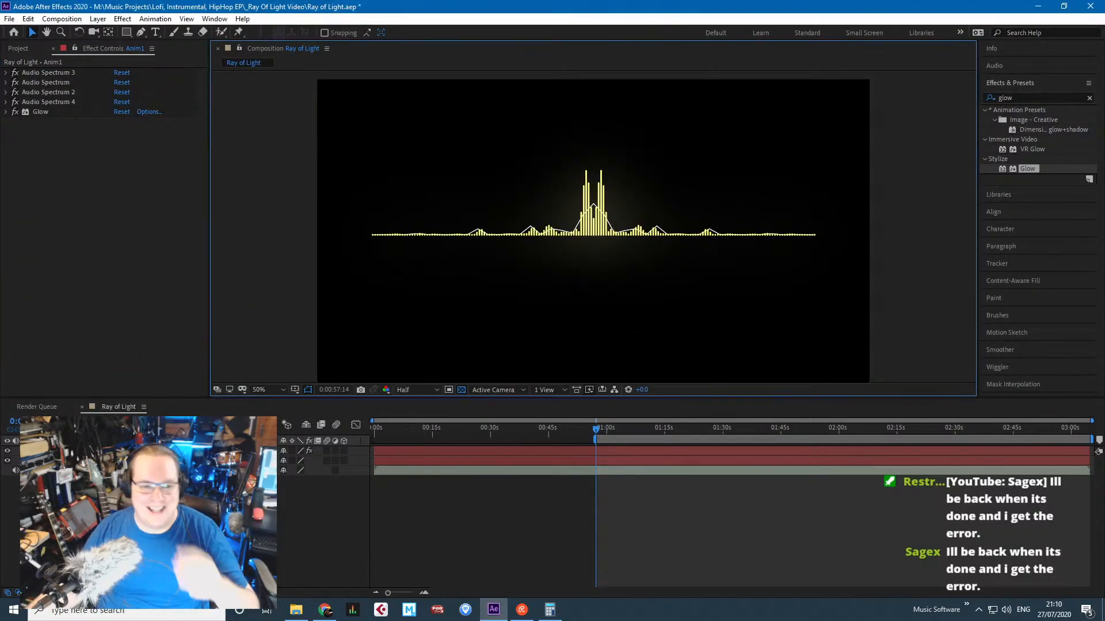
Duplicate the Anim1 layer that holds the audio spectrum effects.
right_click(99, 451)
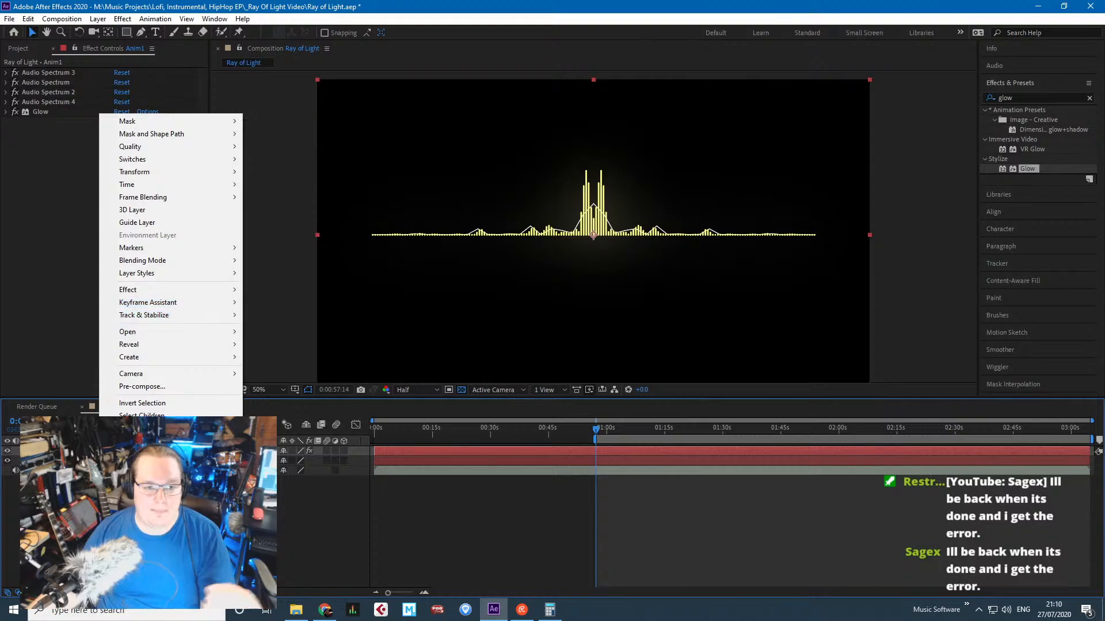
left_click(156, 506)
left_click(99, 452)
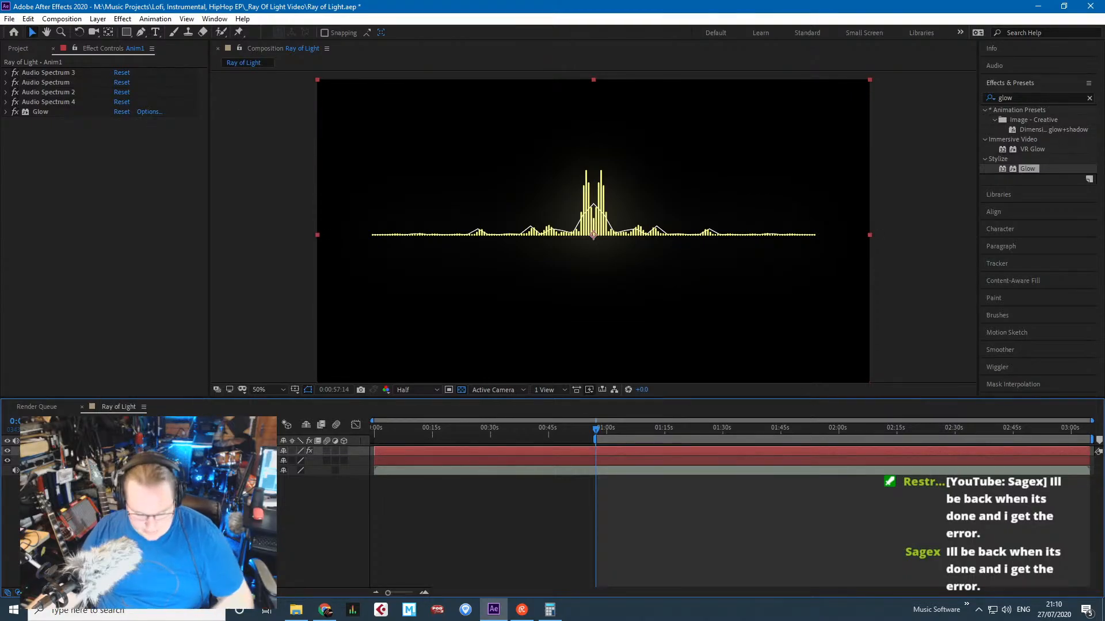
key("ctrl+d")
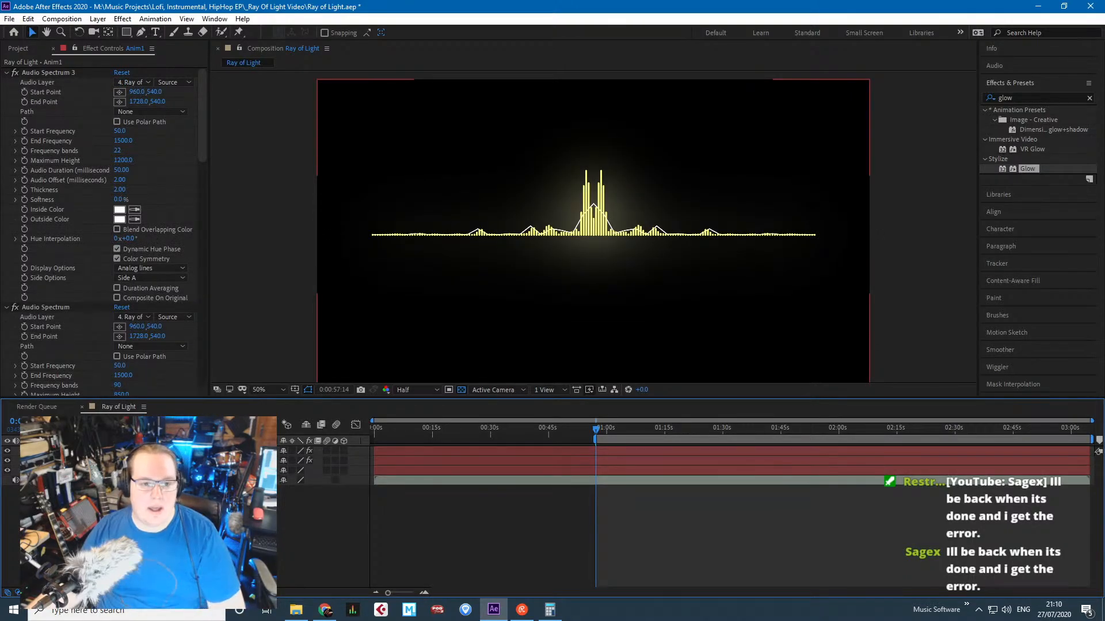
On the lower Anim1 copy, delete Audio Spectrum 3 and turn off Composite On Original for Audio Spectrum.
left_click(99, 461)
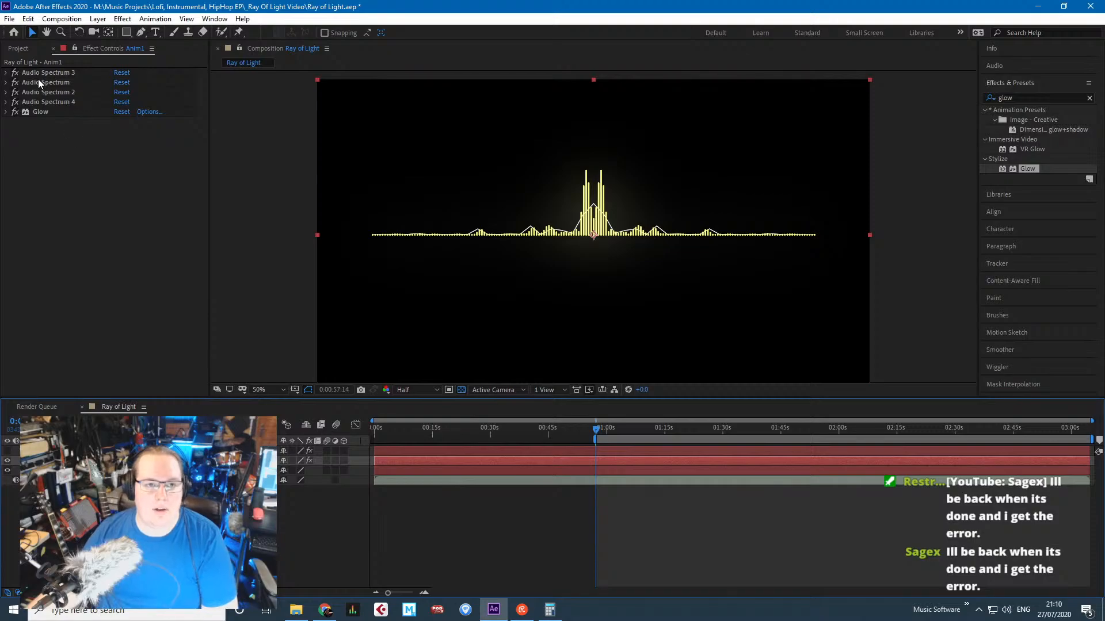
left_click(61, 74)
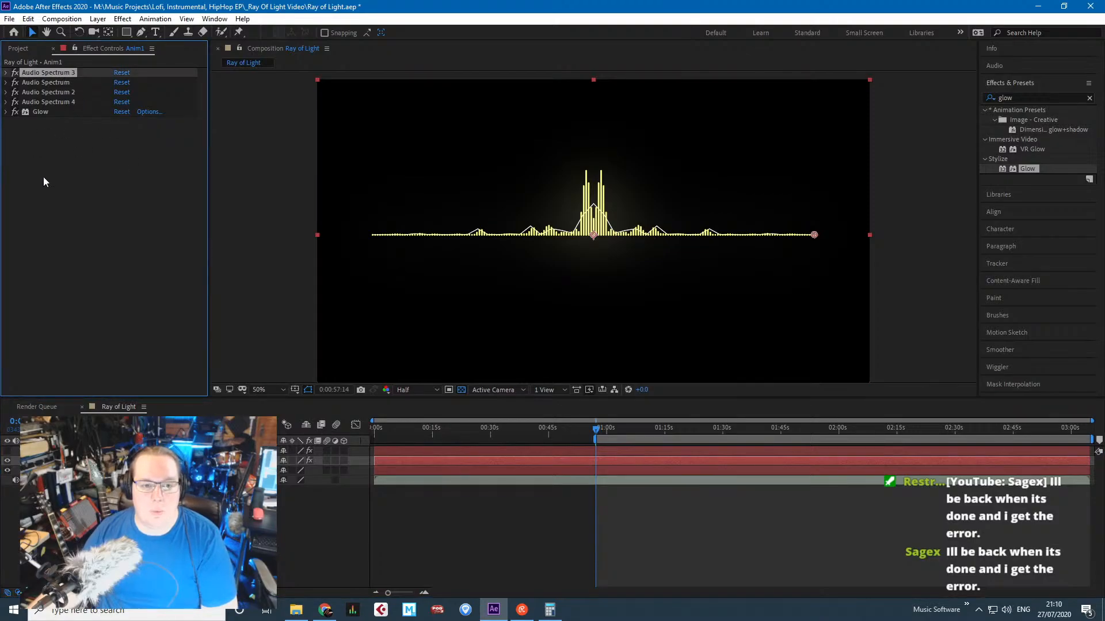
key("Delete")
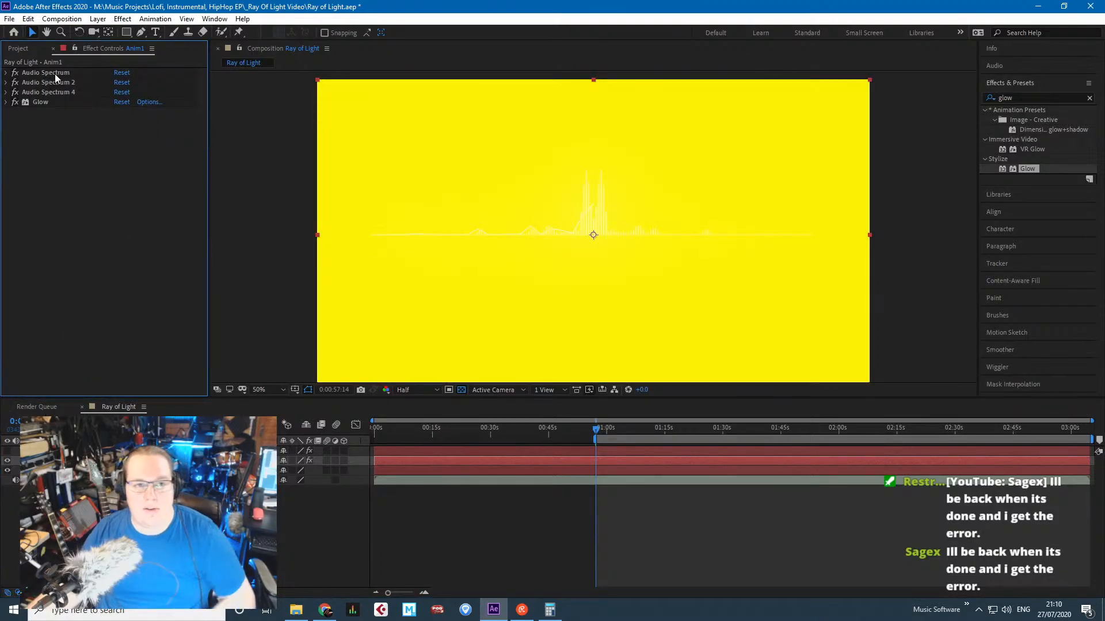
left_click(5, 72)
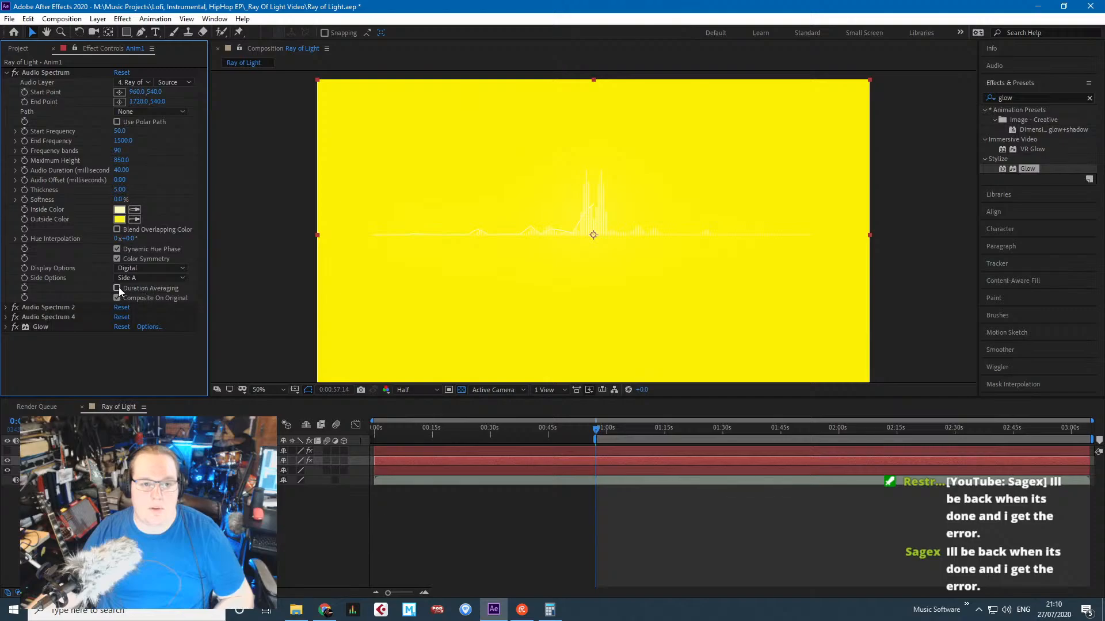
left_click(118, 297)
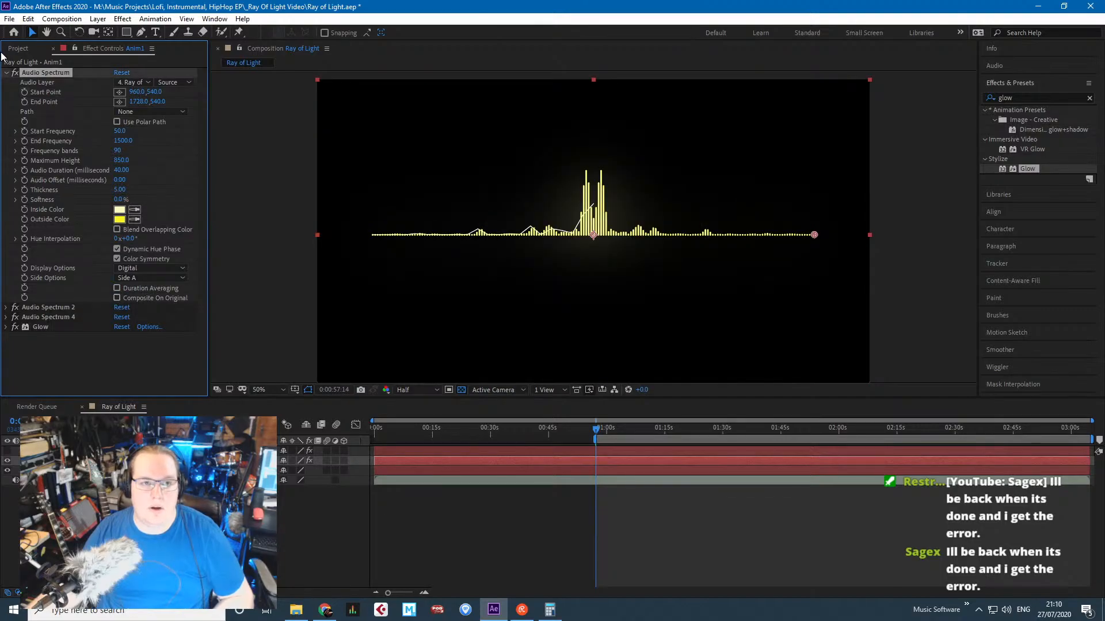
Delete Audio Spectrum 2 from the lower Anim1 copy, keeping only the yellow bar spectrums and Glow.
left_click(6, 72)
left_click(46, 82)
key("Delete")
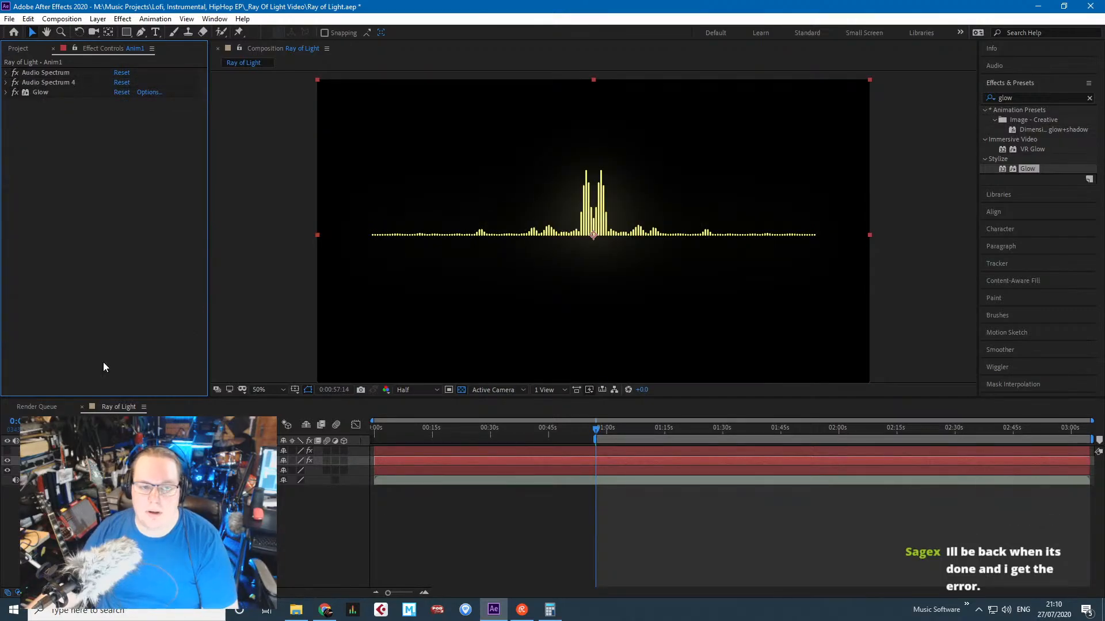
Hide the lower Anim1 copy, show the upper copy and select it.
left_click(8, 460)
left_click(8, 452)
left_click(63, 451)
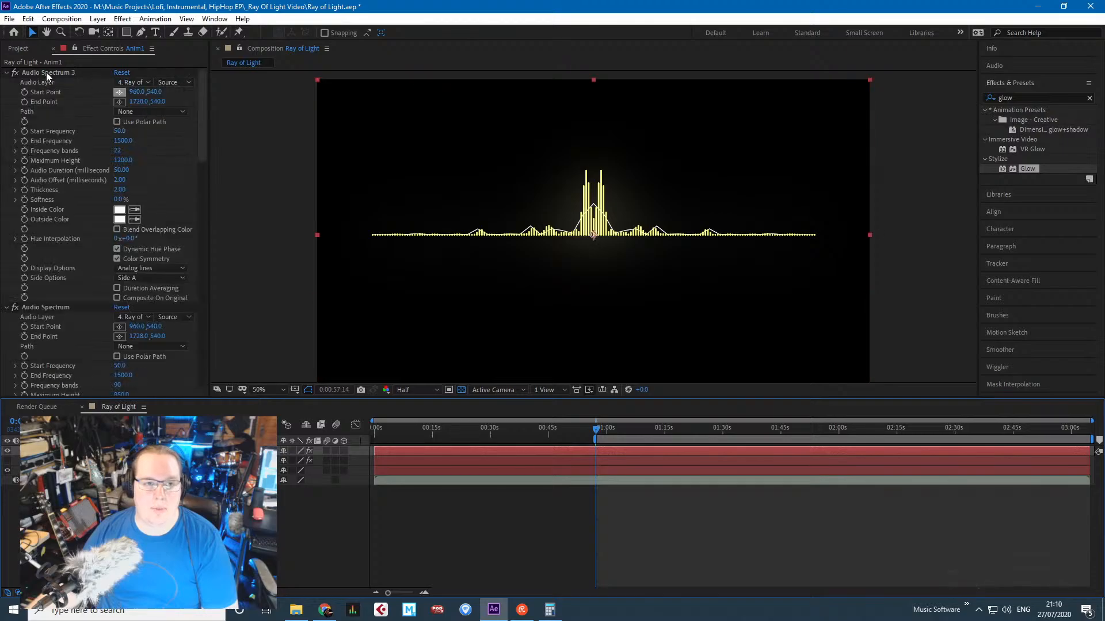
Delete the yellow bar effects, Audio Spectrum and Audio Spectrum 4, from the upper Anim1 copy.
left_click(7, 73)
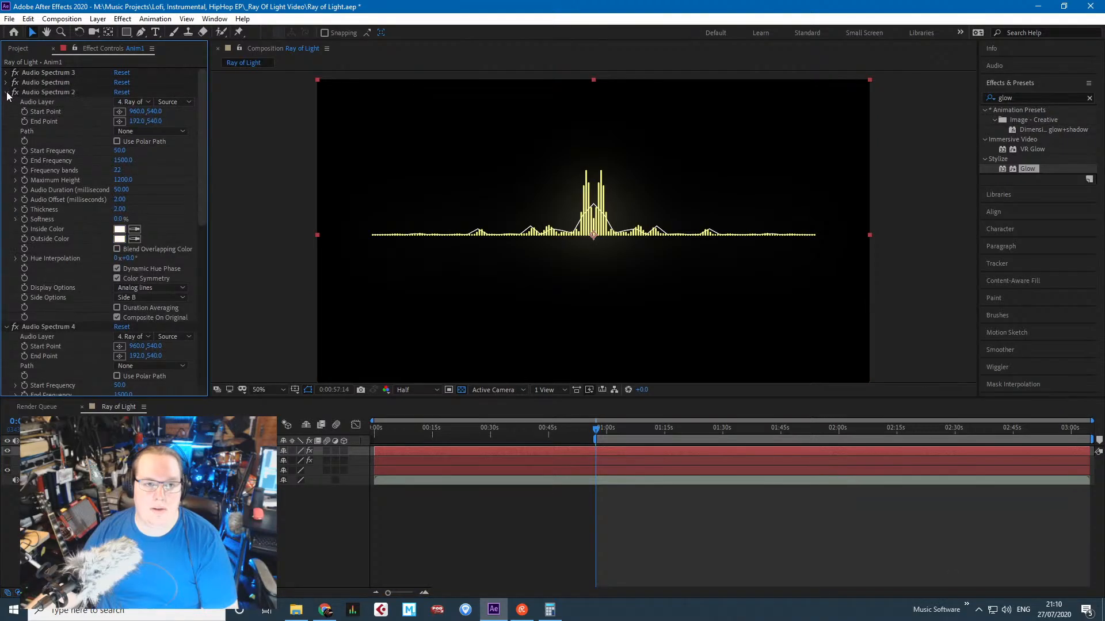
left_click(6, 83)
left_click(33, 81)
key("Delete")
left_click(7, 92)
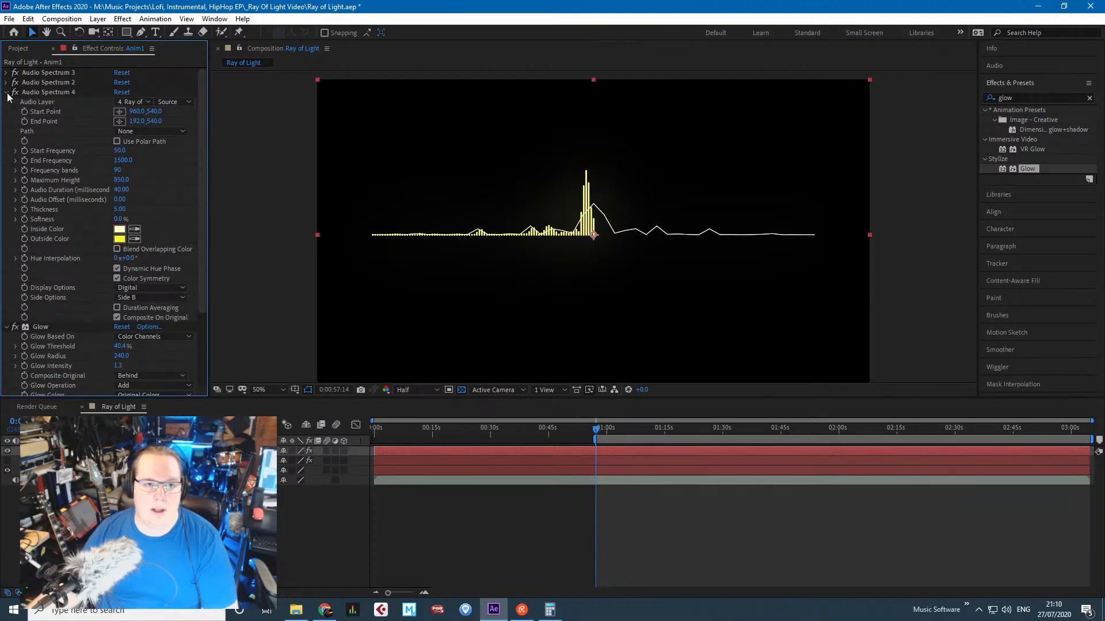
left_click(48, 92)
key("Delete")
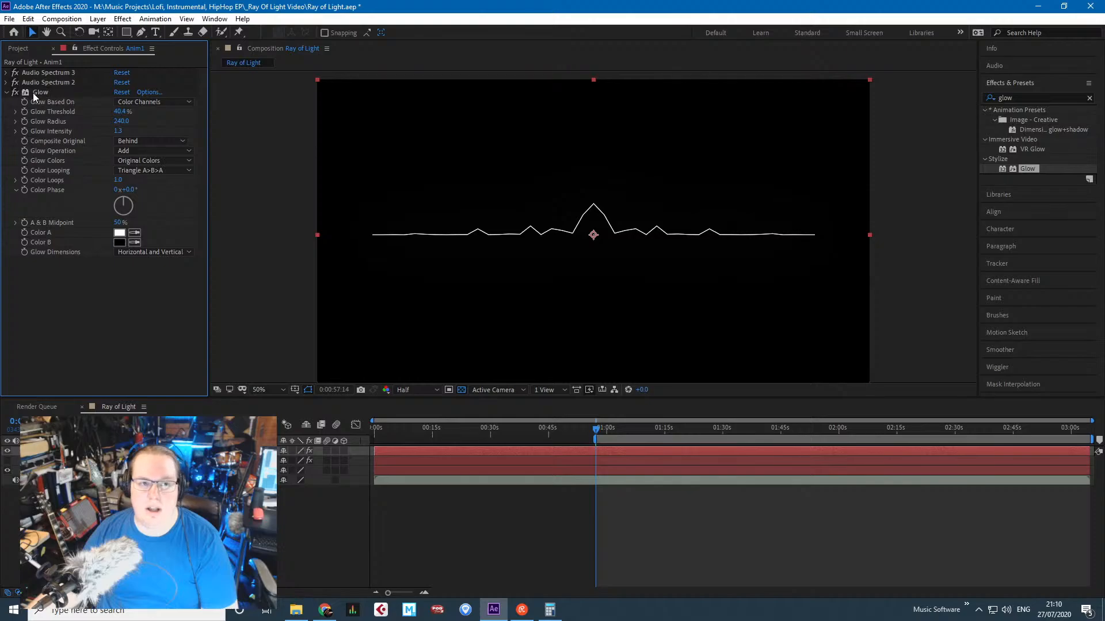
Disable the Glow effect on the upper Anim1 copy with the white line spectrum.
left_click(34, 92)
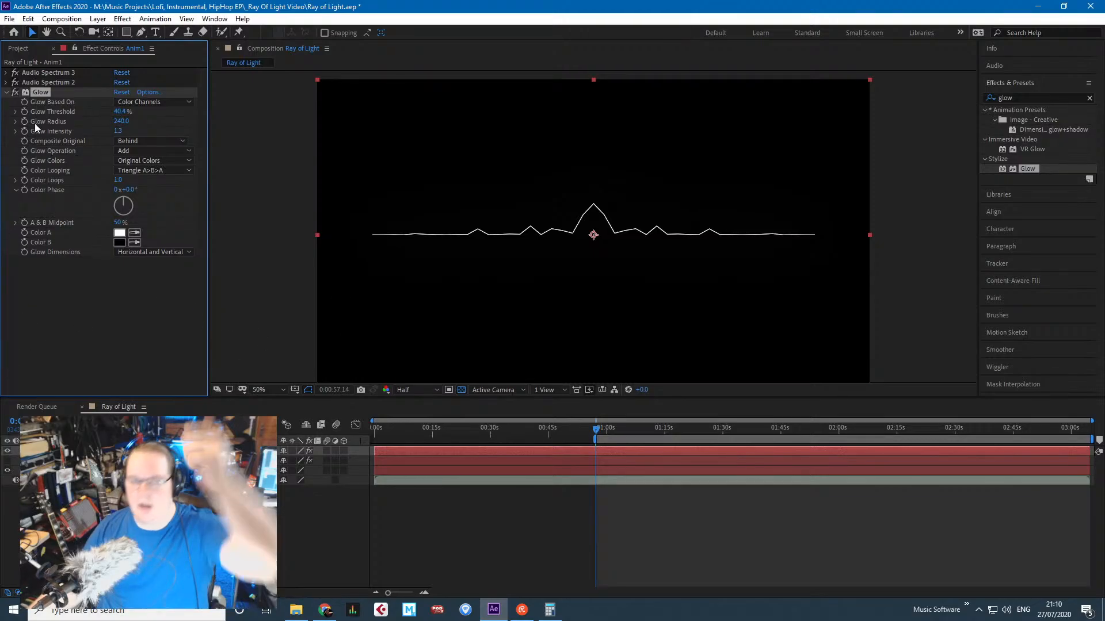
left_click(15, 92)
left_click(120, 387)
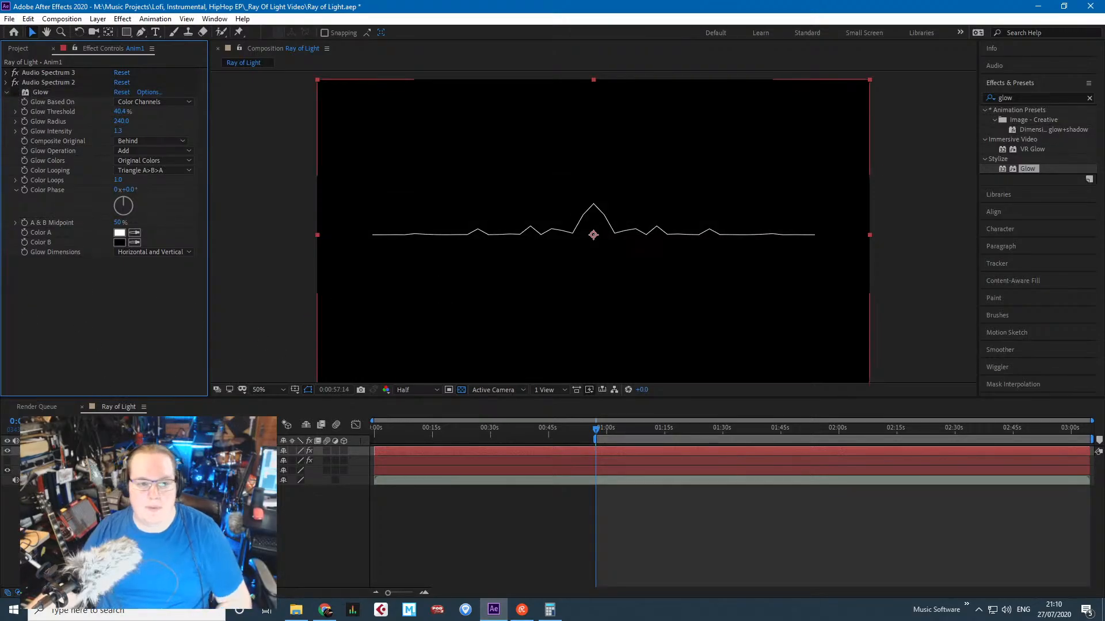
Show the lower Anim1 copy again and inspect the lines and bars together.
left_click(8, 461)
scroll(444, 296, "up", 1)
scroll(442, 298, "down", 1)
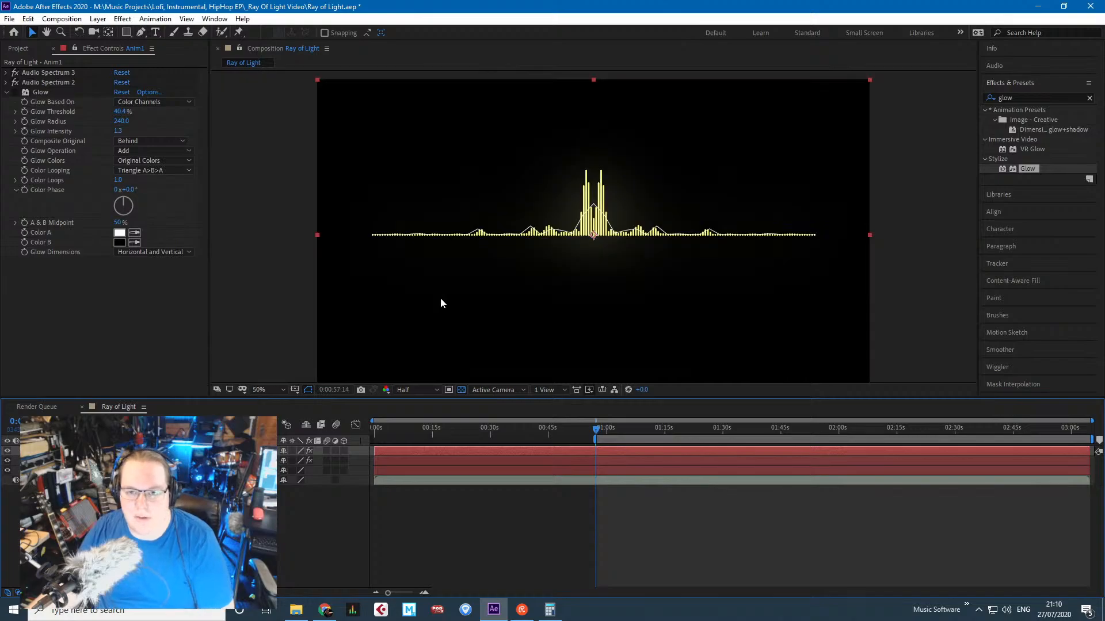
scroll(440, 298, "up", 1)
scroll(411, 306, "down", 1)
left_click(45, 74)
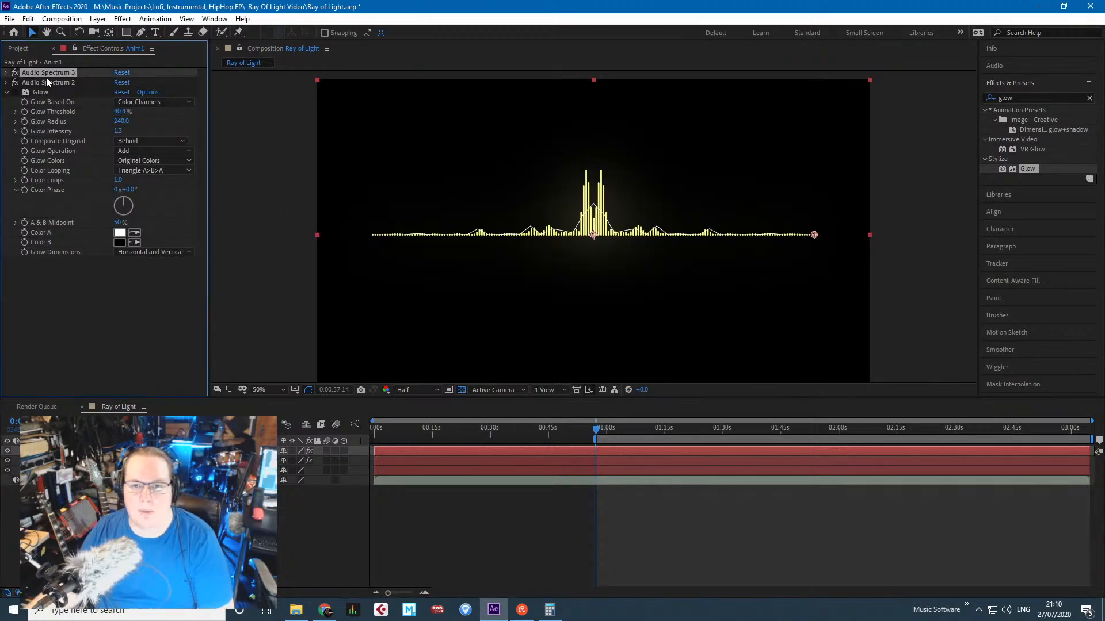
left_click(272, 278)
left_click(115, 451)
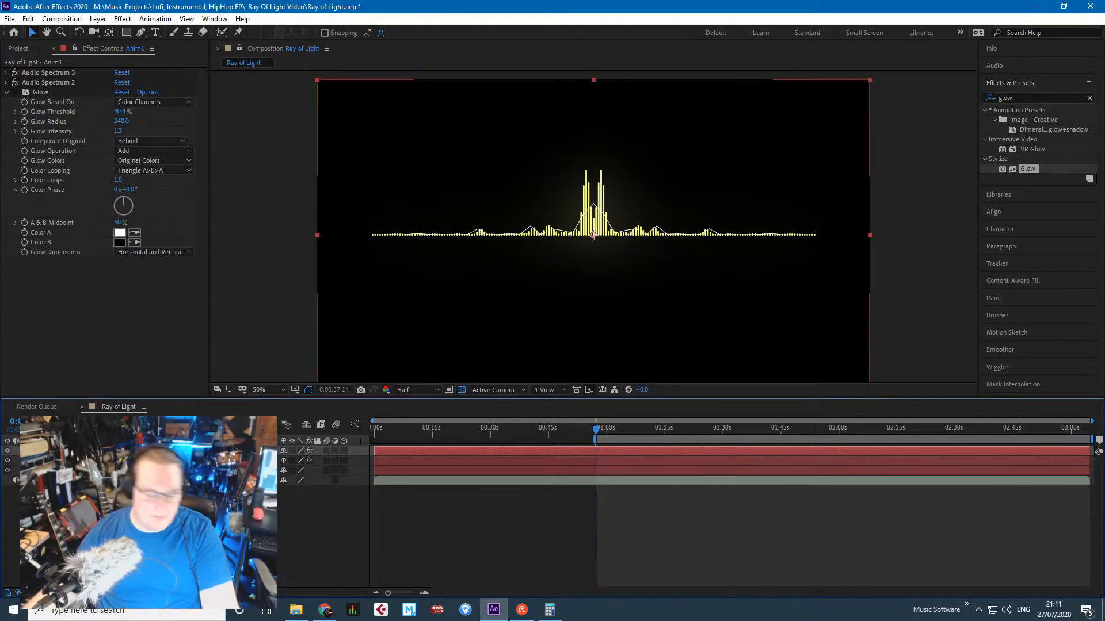
left_click(495, 523)
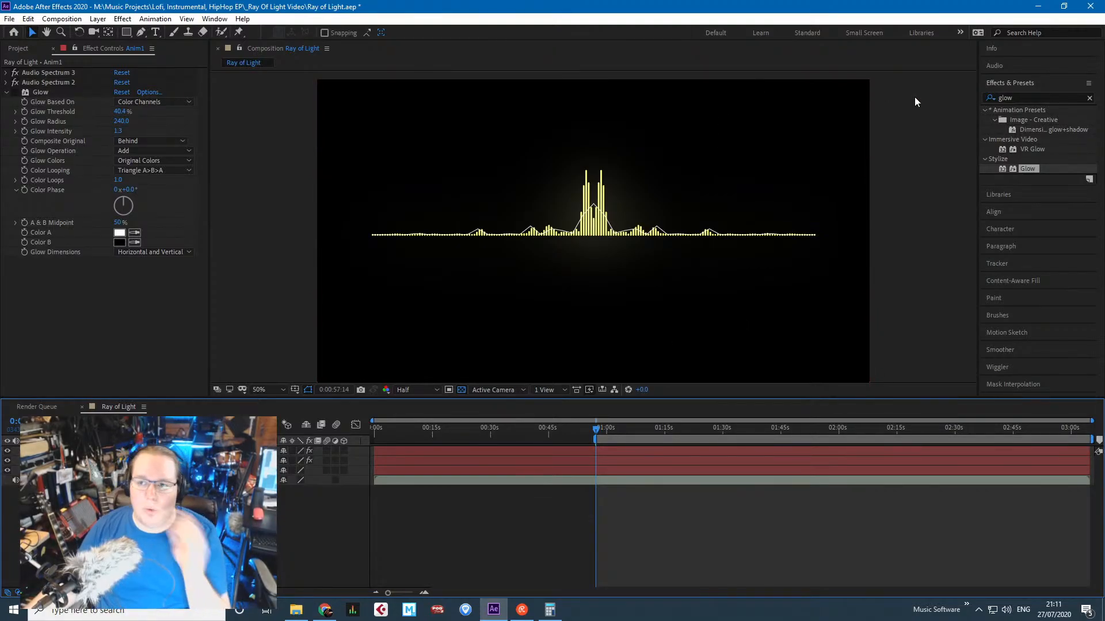
left_click(1019, 98)
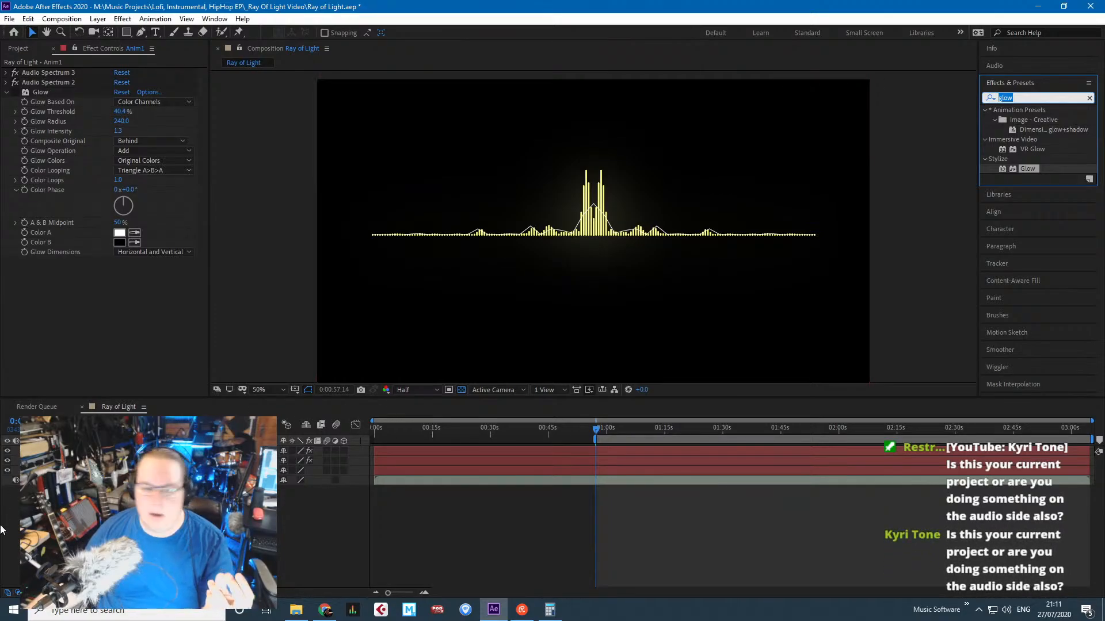
Clear the effects search with the upper Anim1 copy selected and hide the lower copy with the yellow bars.
left_click(494, 451)
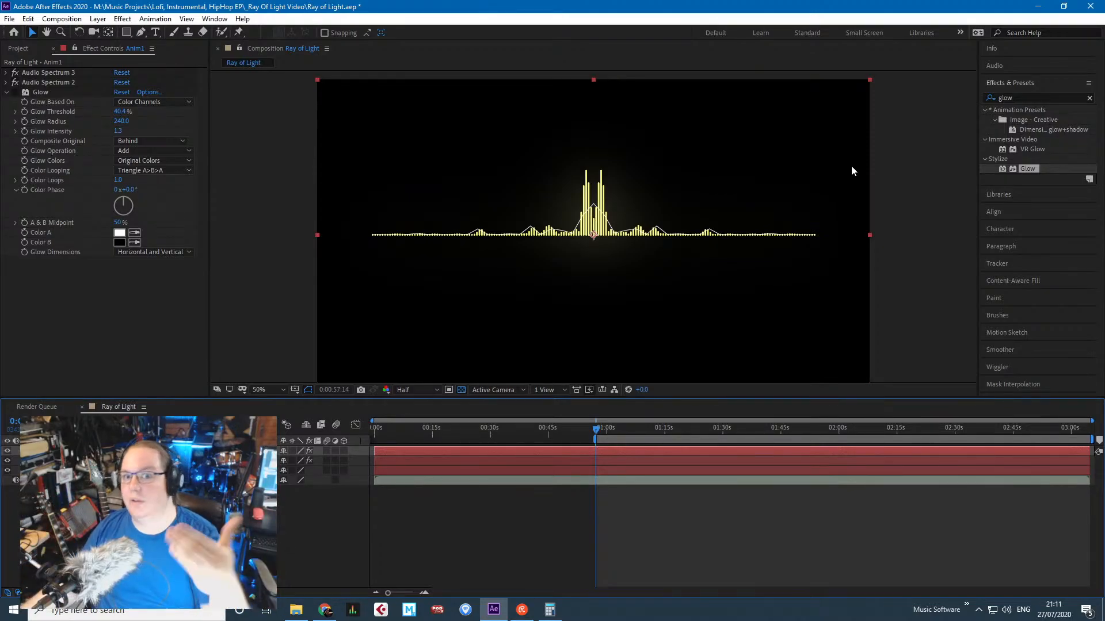
left_click(1015, 96)
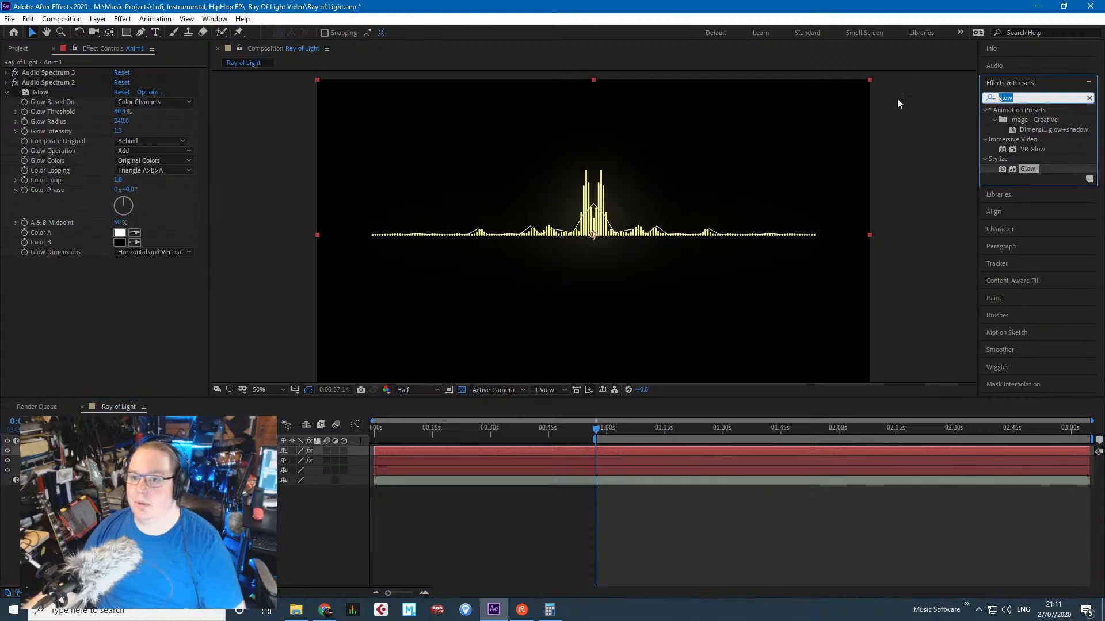
key("BackSpace")
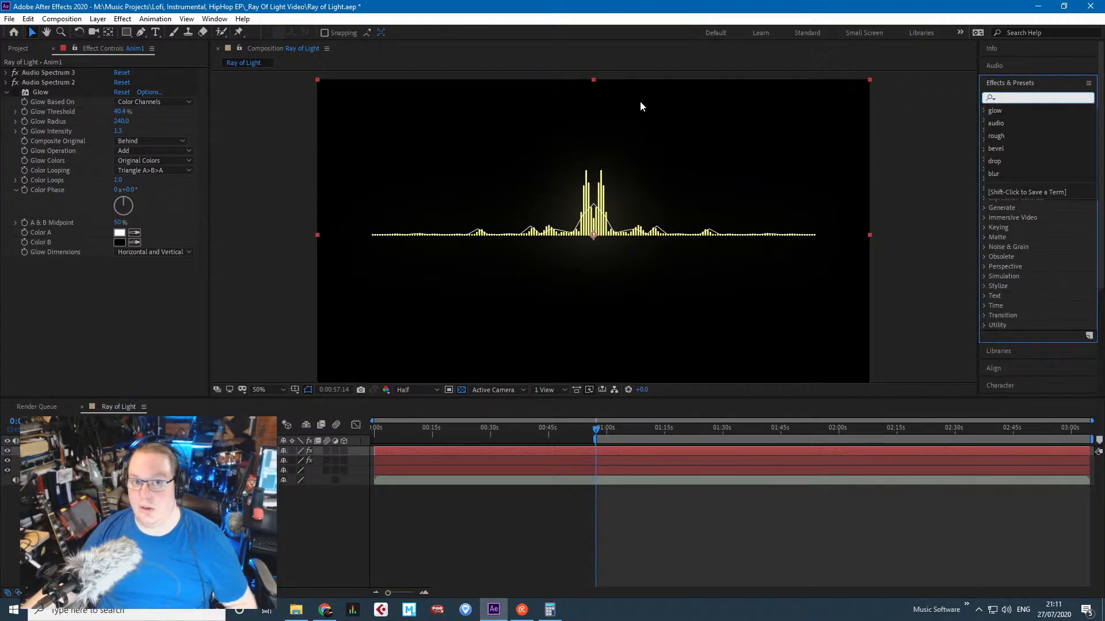
left_click(930, 107)
left_click(7, 460)
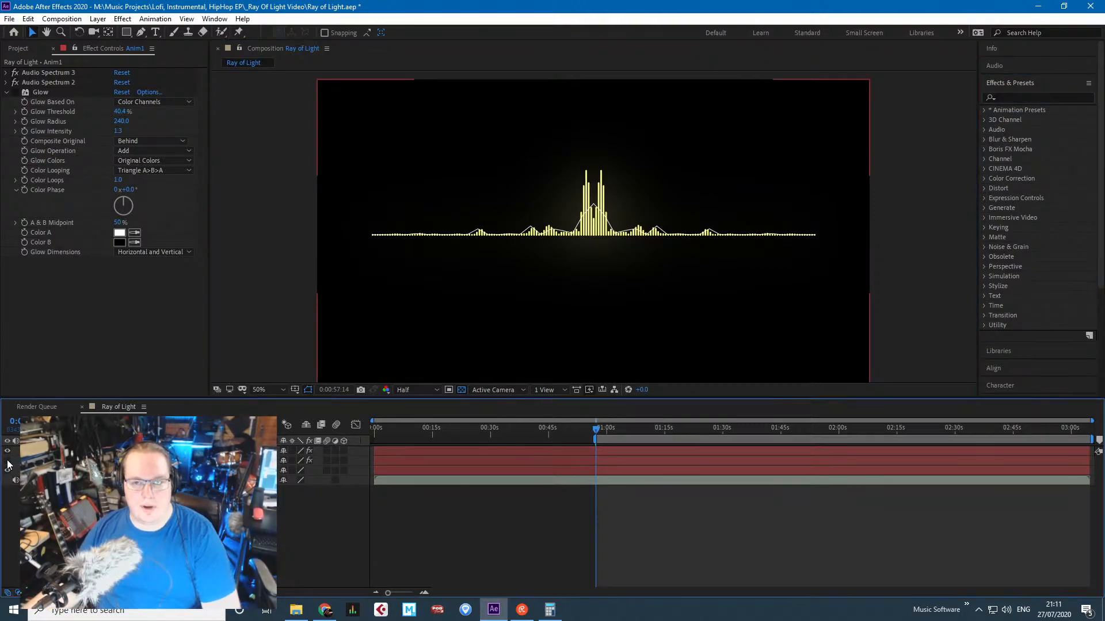
Try the Liquify effect from the Distort category on the upper Anim1 copy and delete it.
left_click(1043, 97)
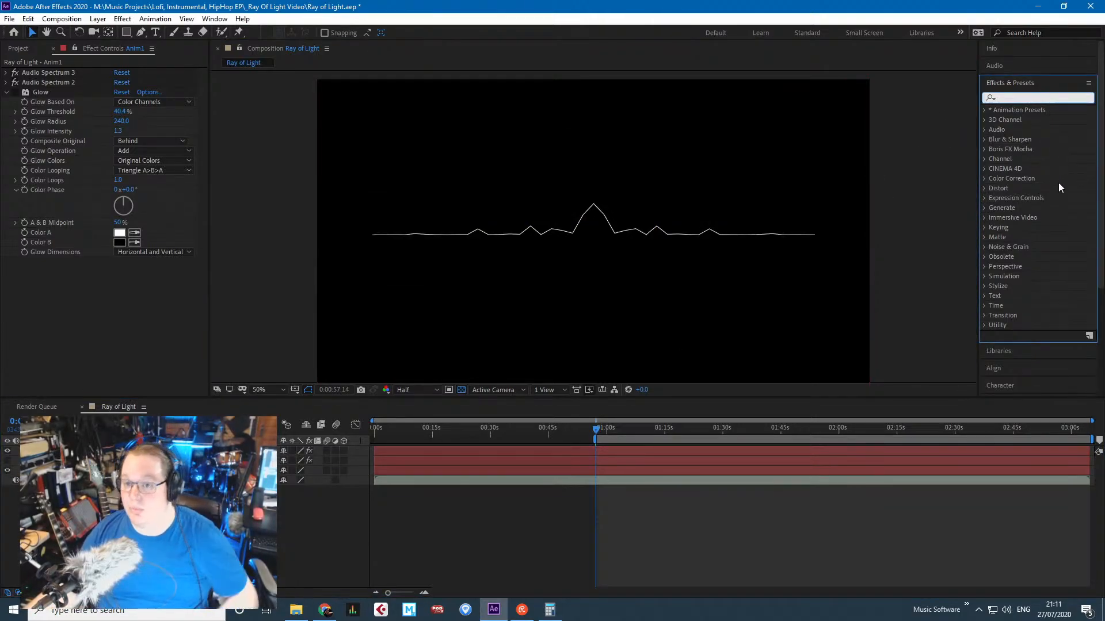
left_click(983, 153)
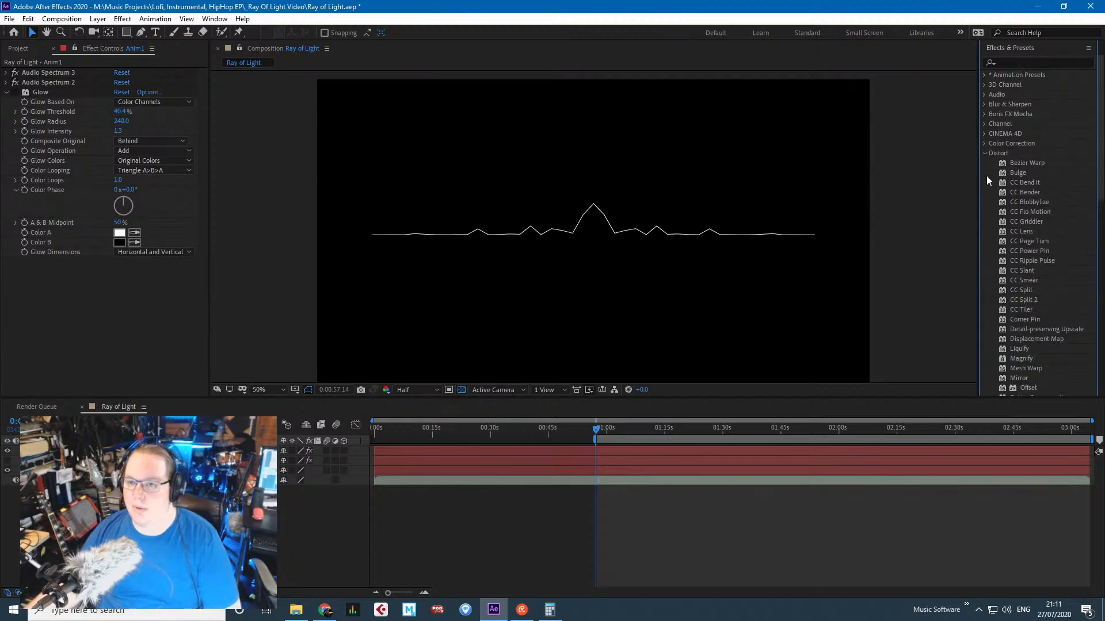
left_click_drag(1100, 137, 1097, 123)
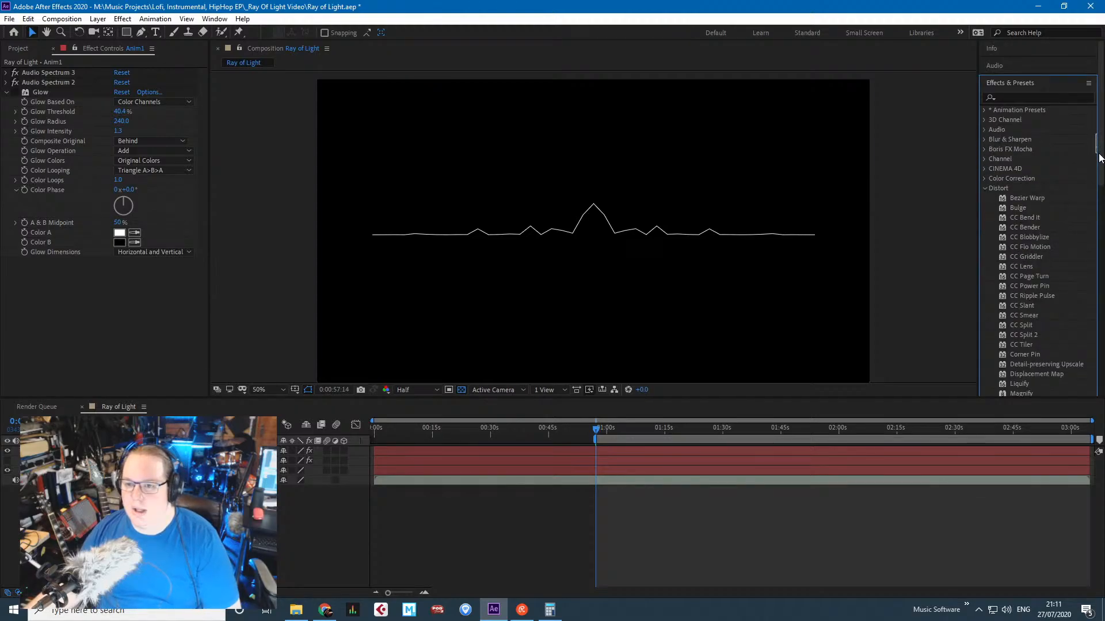
scroll(1016, 250, "down", 5)
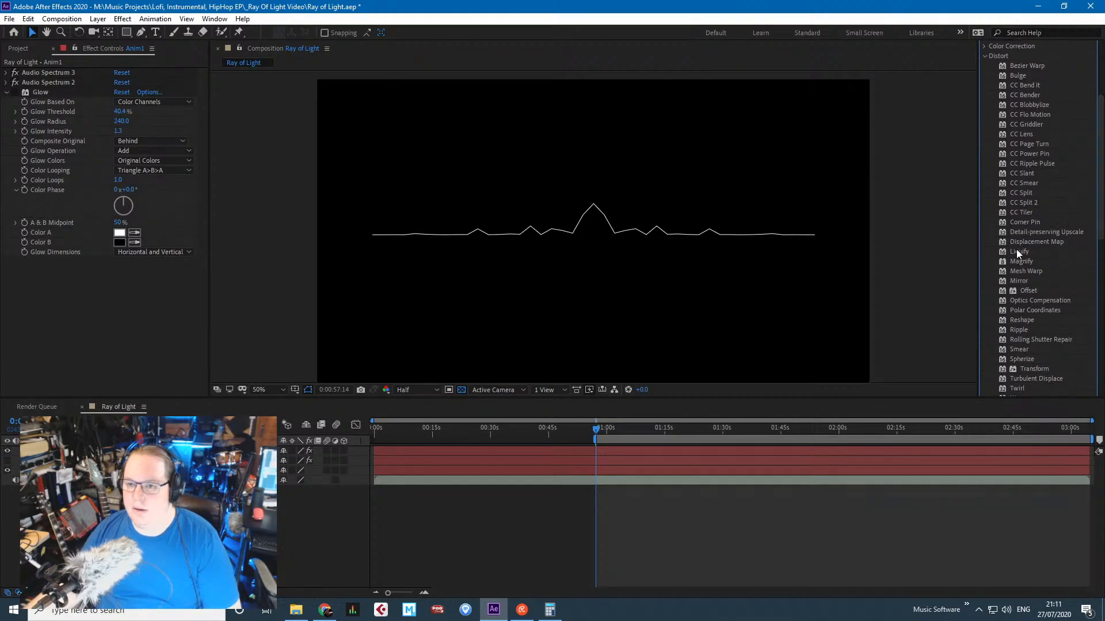
mouse_move(1016, 249)
left_mouse_down()
mouse_move(947, 299)
mouse_move(754, 313)
left_mouse_up()
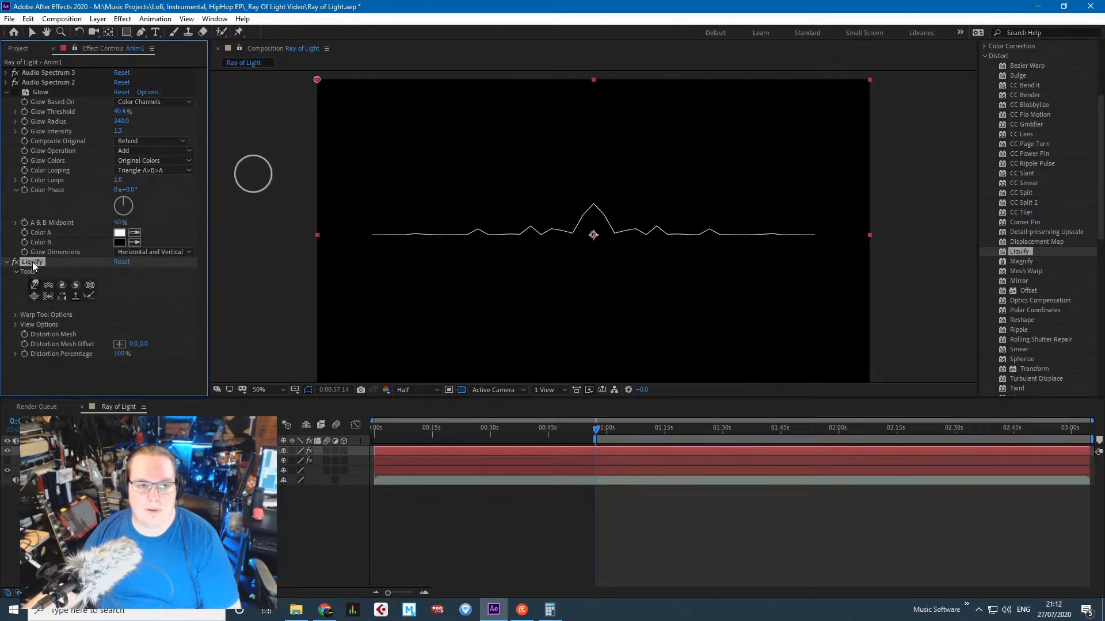
key("Delete")
Try the Wave Warp effect on the upper Anim1 copy with its direction set to 31°.
scroll(1029, 345, "down", 2)
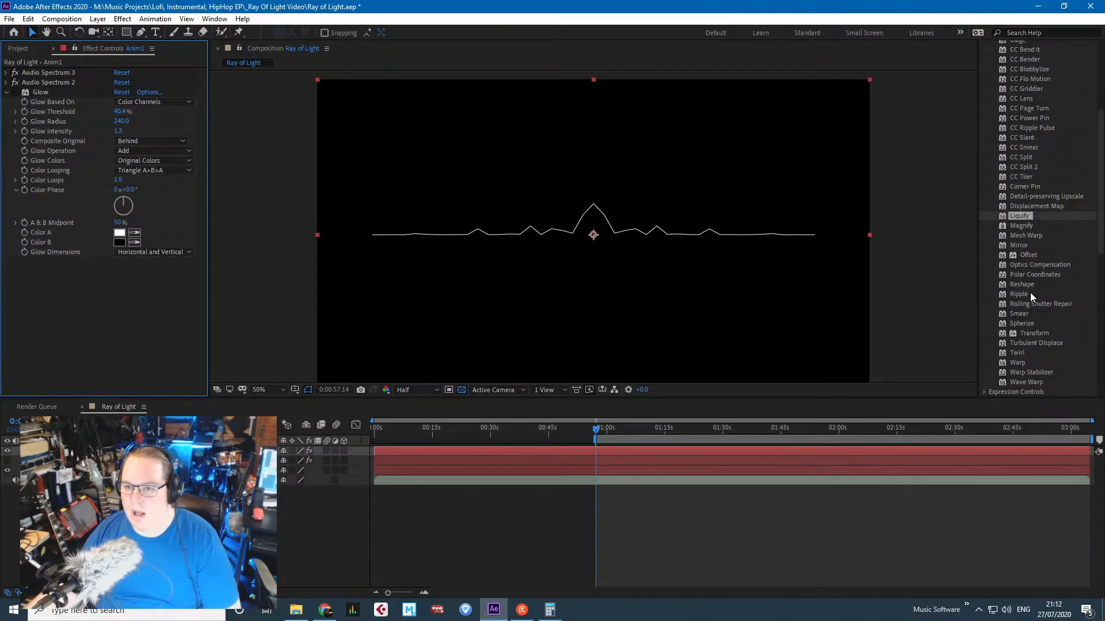
left_click(1026, 285)
scroll(1027, 315, "down", 3)
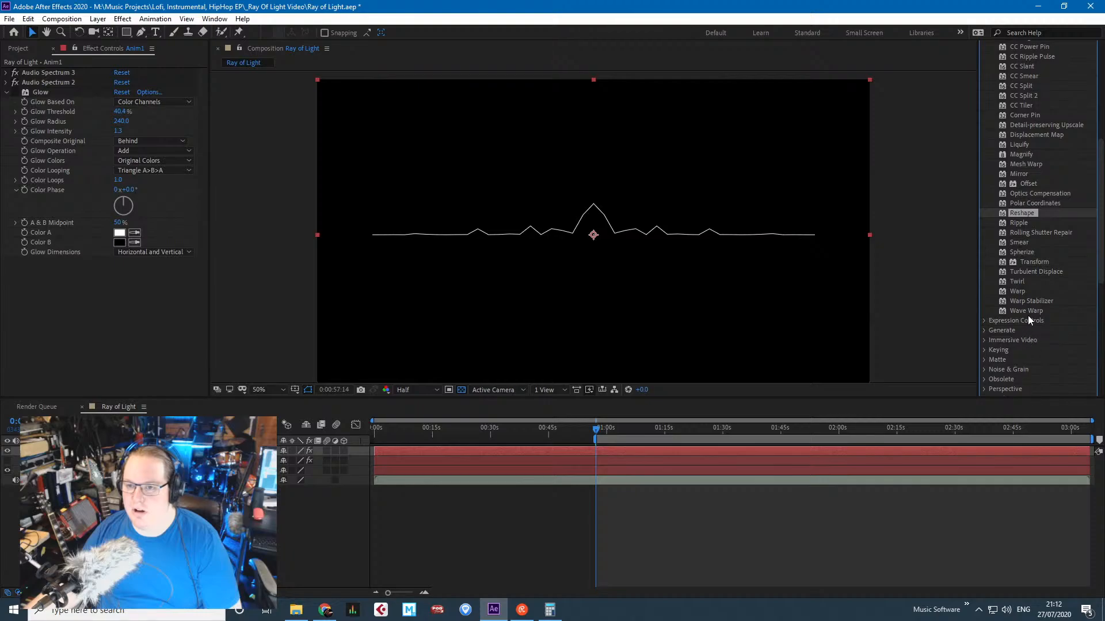
left_click(1023, 311)
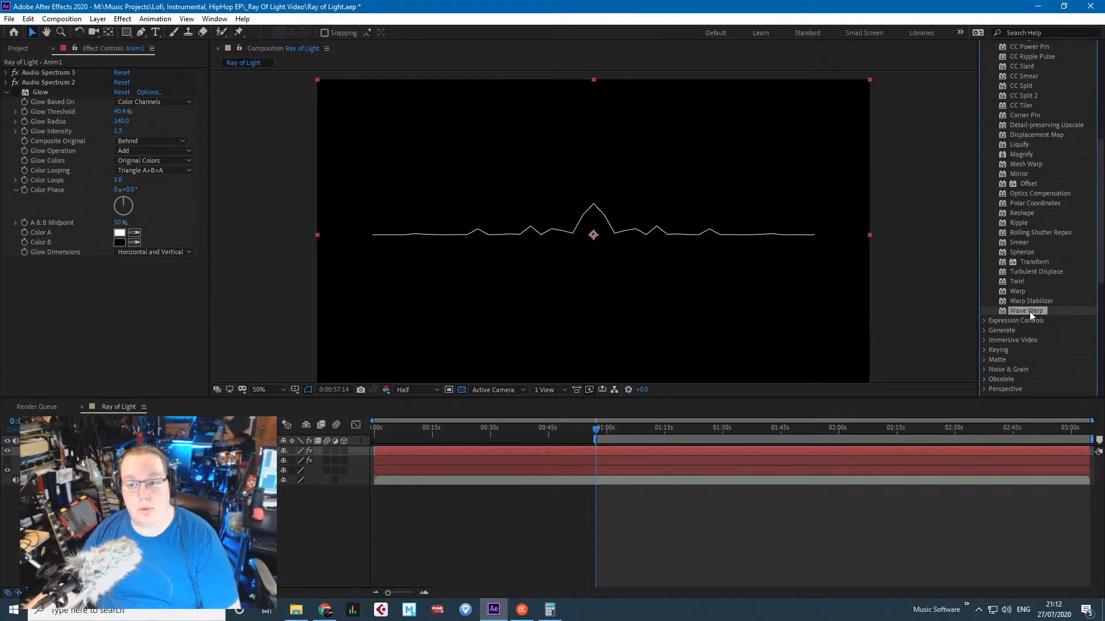
left_click_drag(1030, 312, 87, 322)
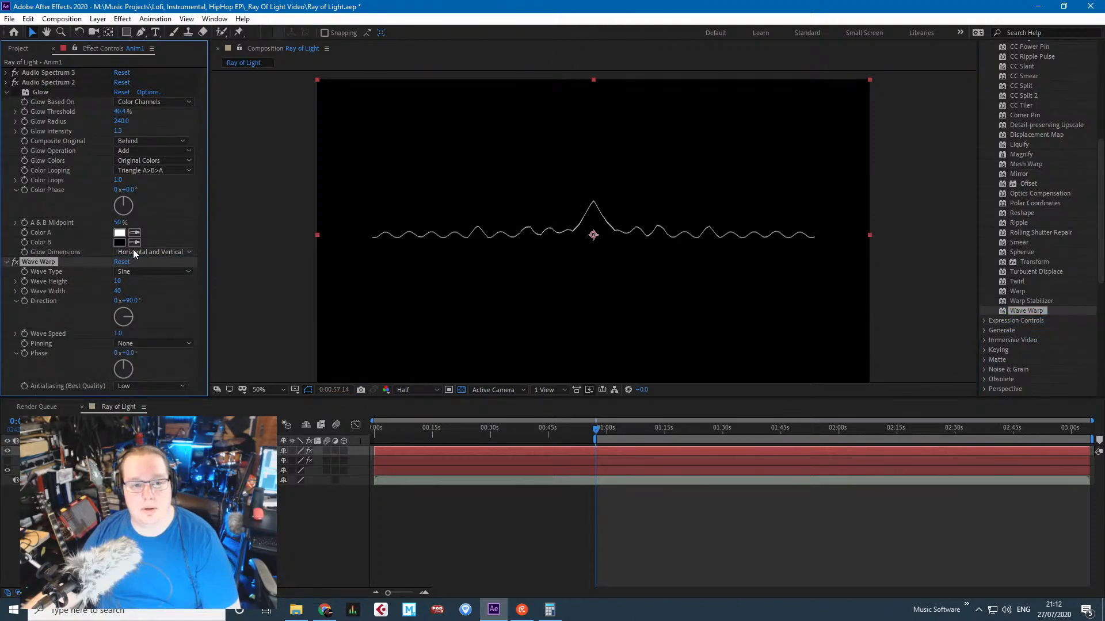
left_click_drag(127, 319, 129, 315)
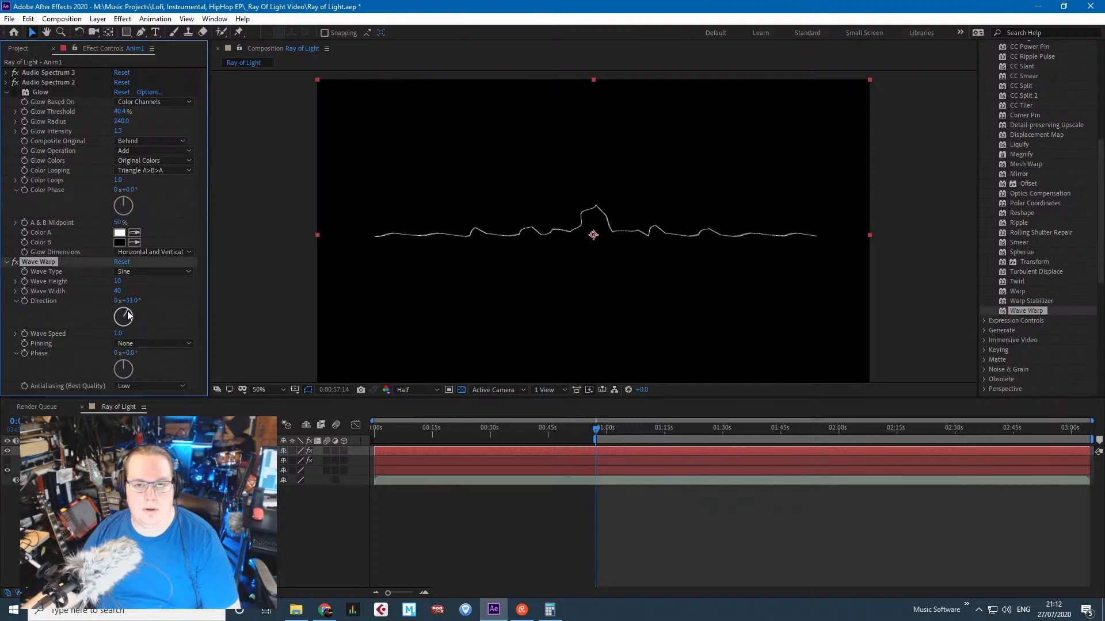
During playback, set Wave Warp's phase to -22° and its pinning to All Edges.
key("space")
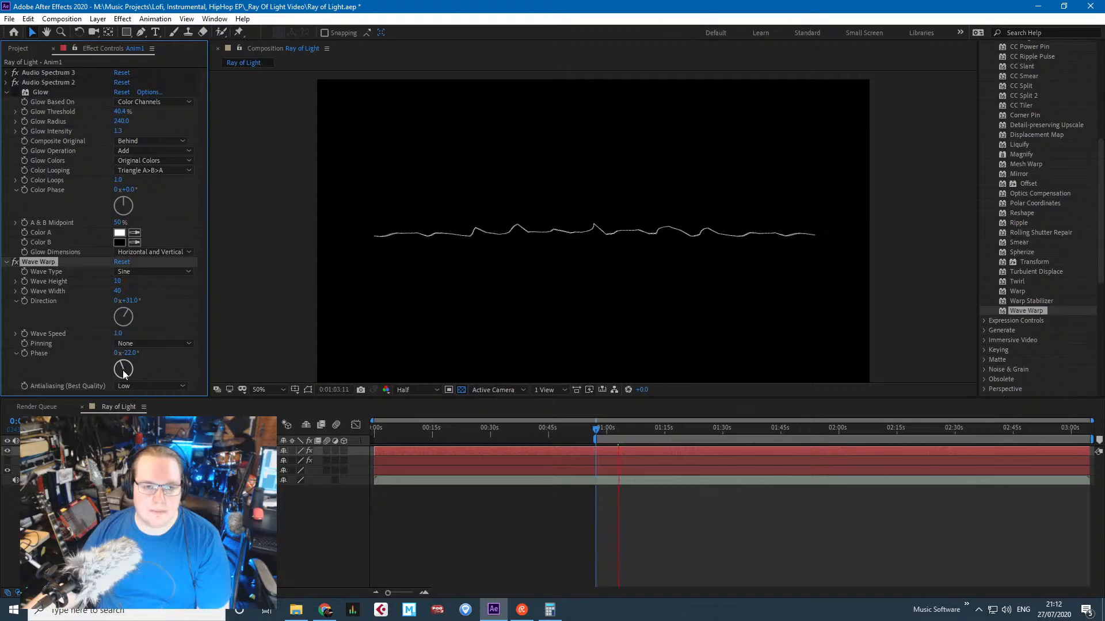
left_click_drag(126, 369, 134, 353)
left_click(143, 343)
left_click(154, 369)
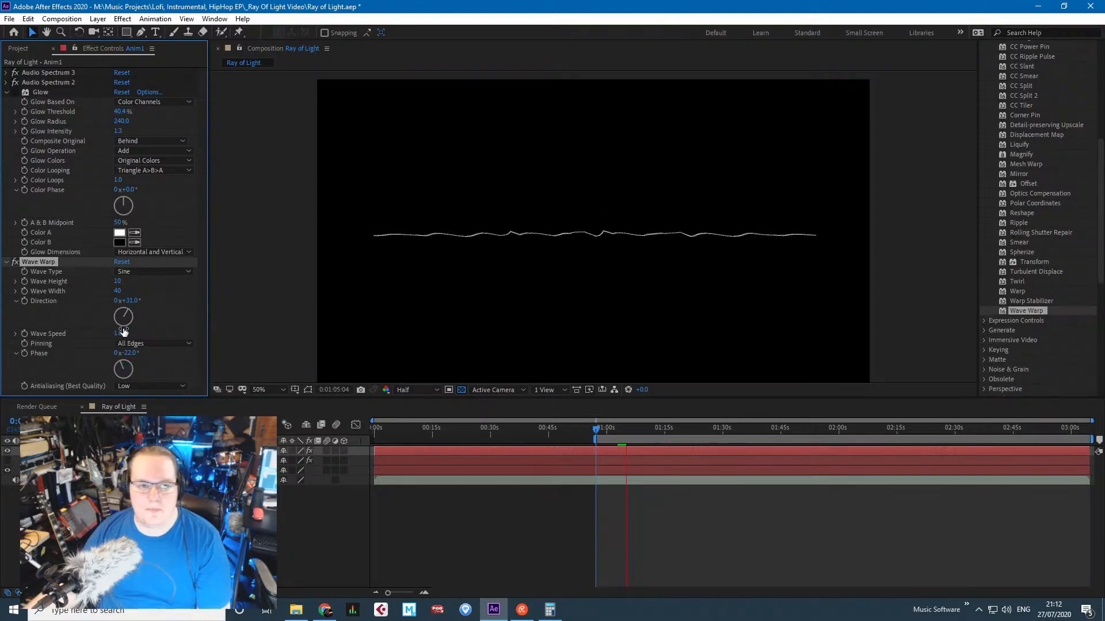
Try the Sawtooth wave type with a wave height of 61, and switch to Circle with a height of 5.
left_click(152, 271)
left_click(162, 321)
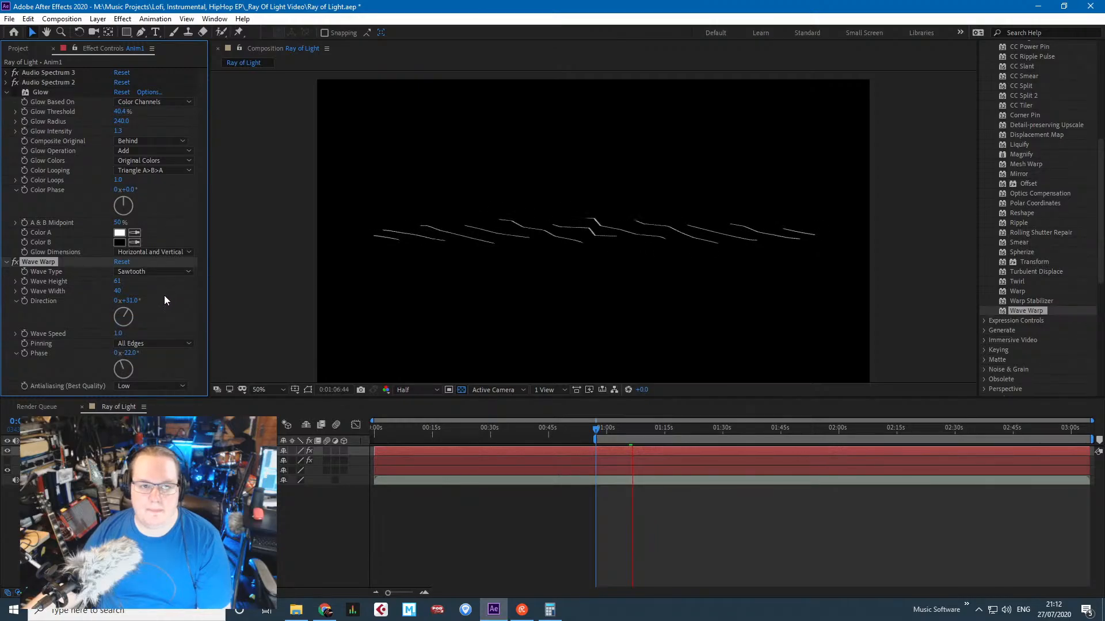
left_click(146, 273)
left_click(153, 334)
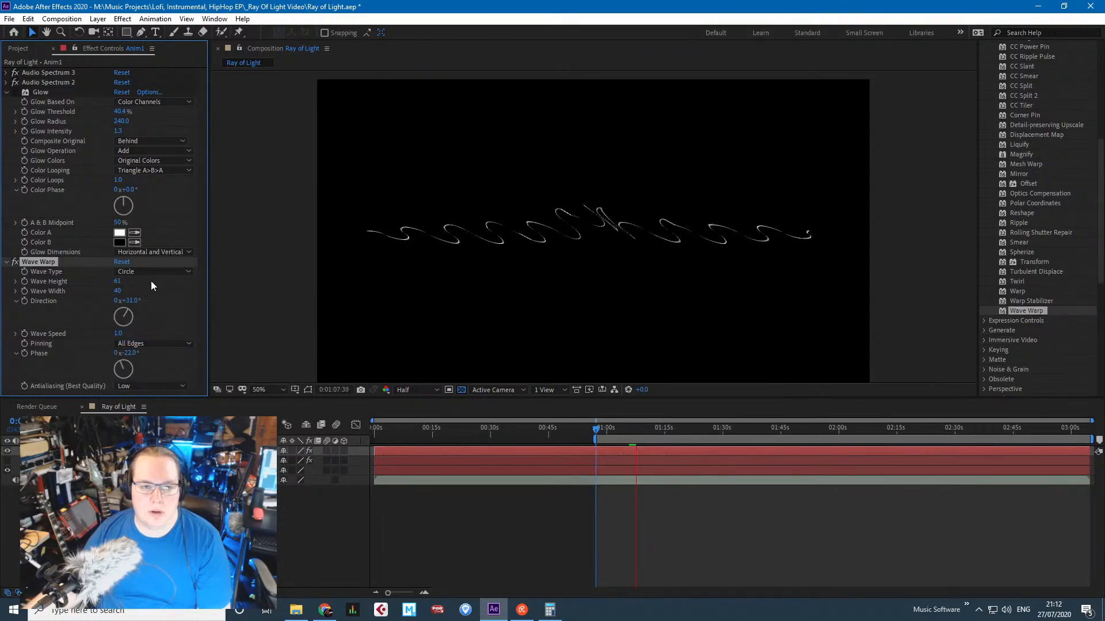
mouse_move(123, 281)
left_mouse_down()
mouse_move(78, 287)
mouse_move(87, 285)
left_mouse_up()
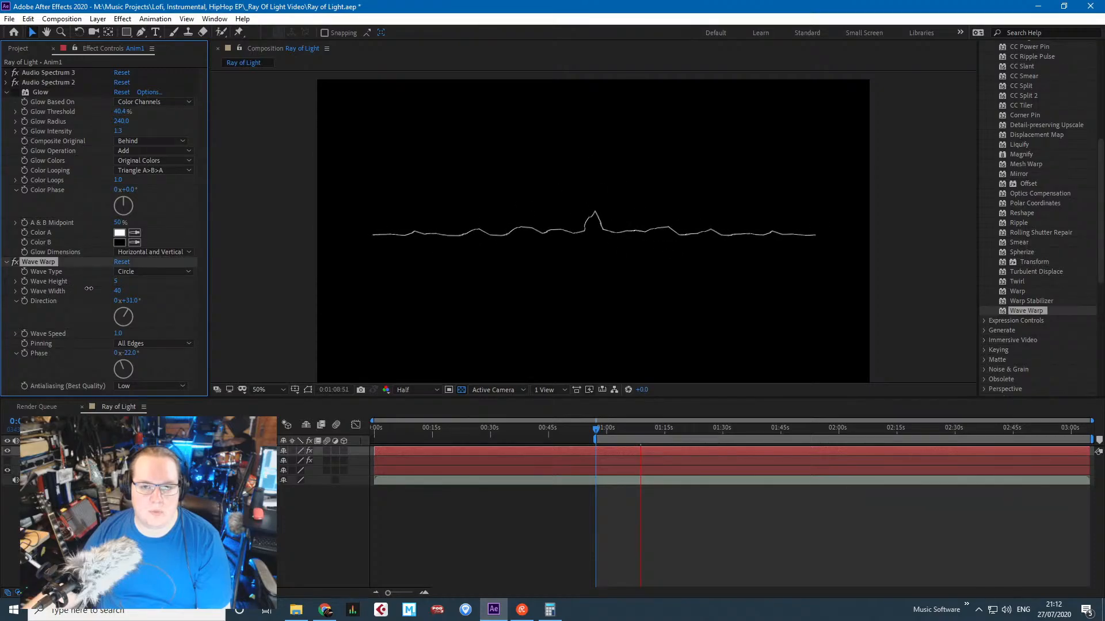
Inspect the warped line during playback and delete Wave Warp from the upper Anim1 copy.
scroll(429, 257, "up", 2)
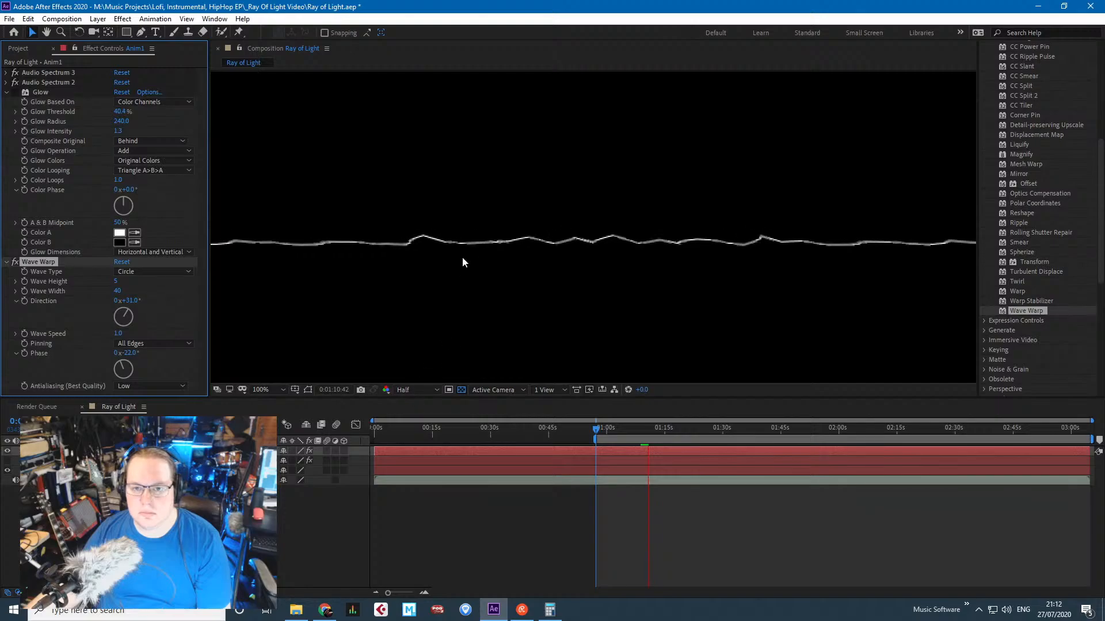
scroll(449, 260, "down", 2)
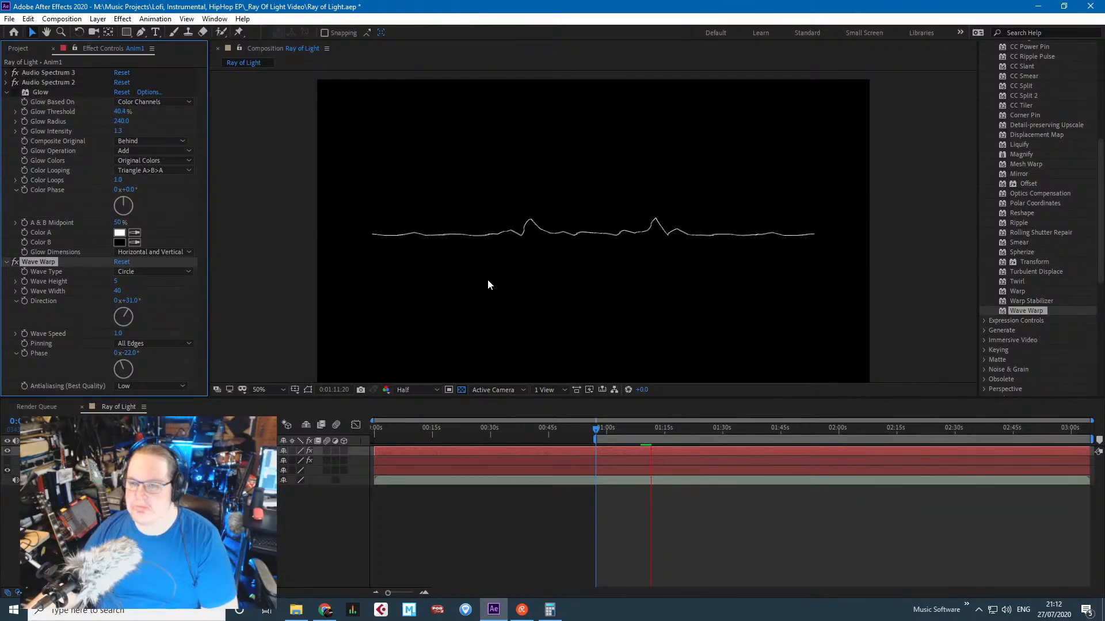
key("space")
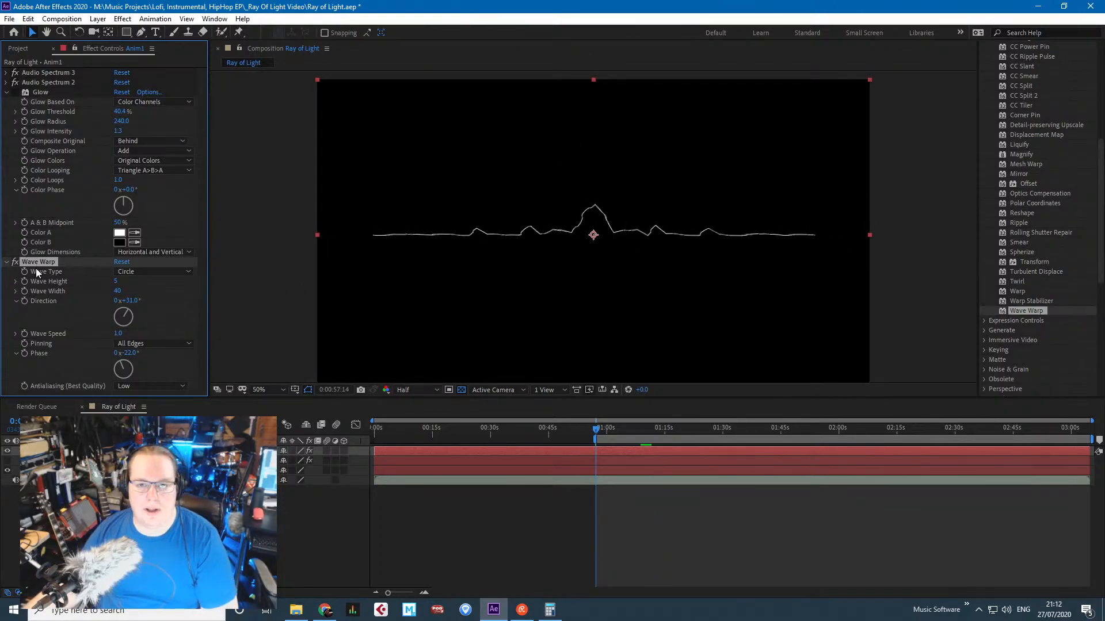
key("Delete")
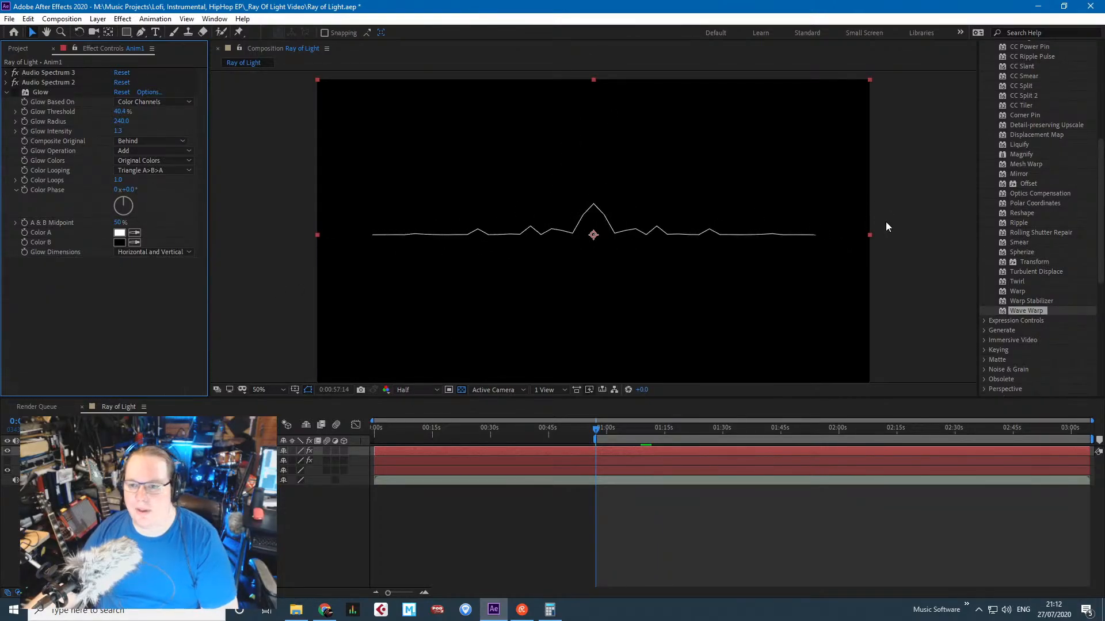
Try Turbulent Displace on the upper Anim1 copy with amount 12 and size 55, and preview it with the lower copy shown.
left_click(1018, 291)
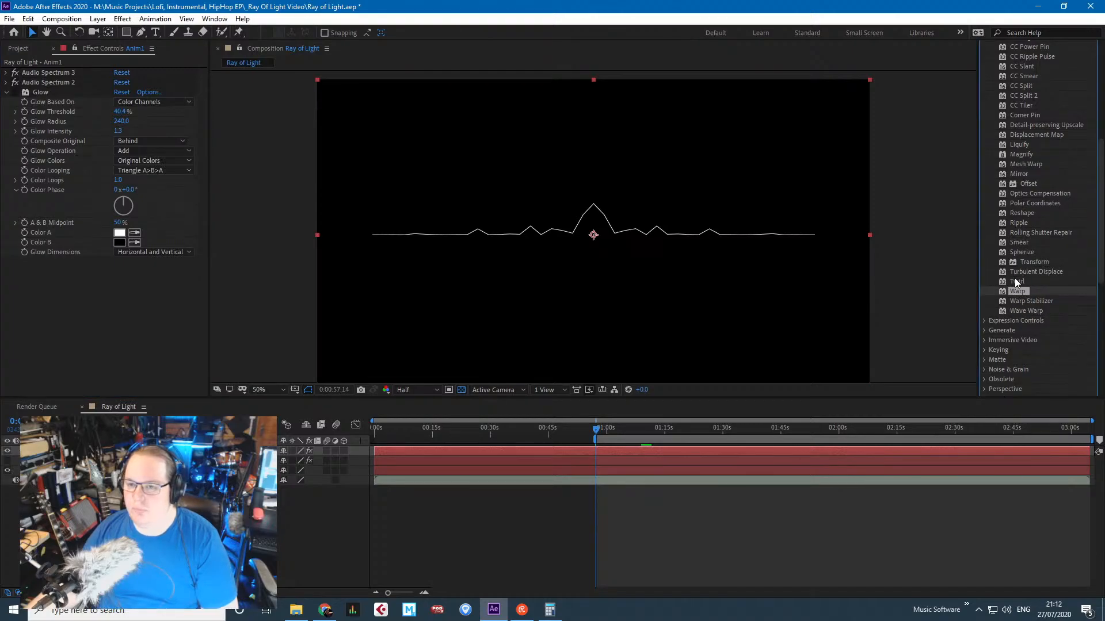
left_click_drag(1013, 270, 19, 291)
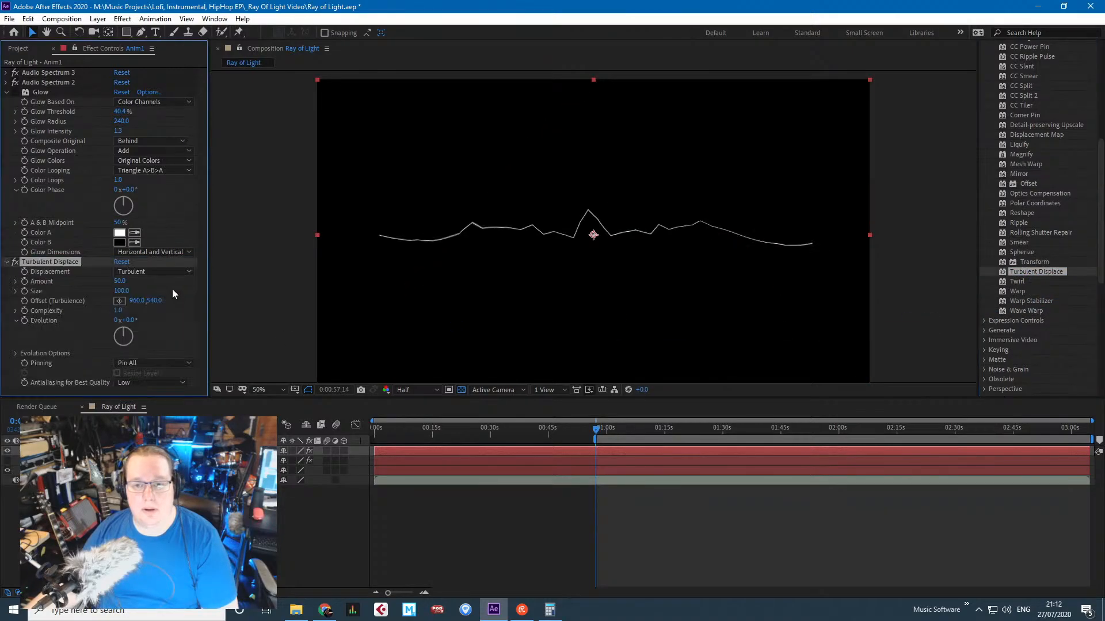
left_click_drag(117, 282, 97, 294)
left_click(7, 461)
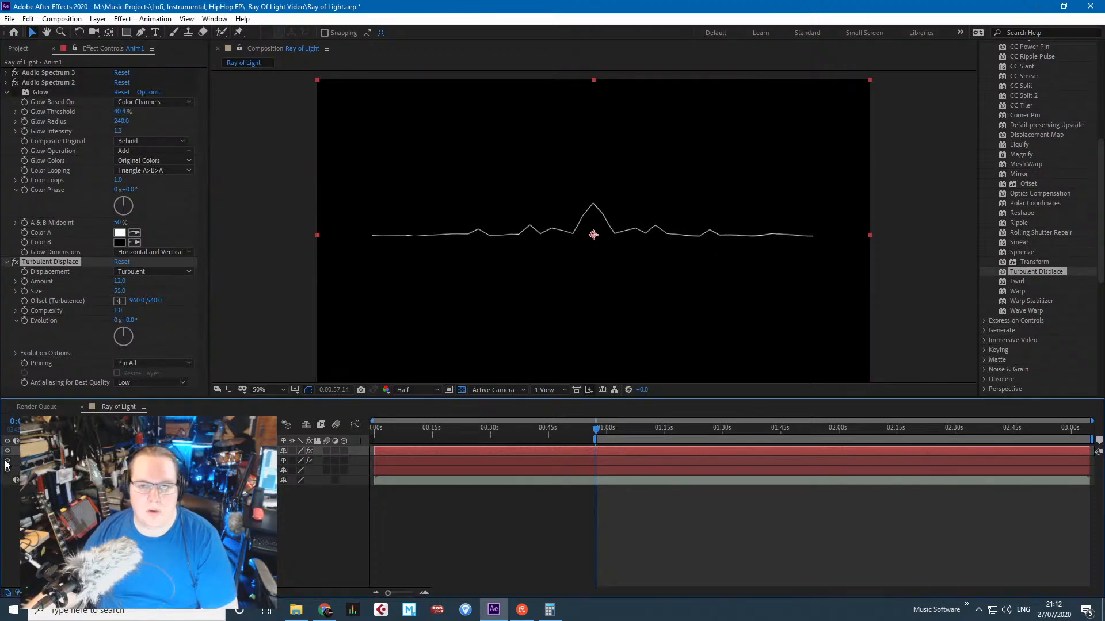
key("space")
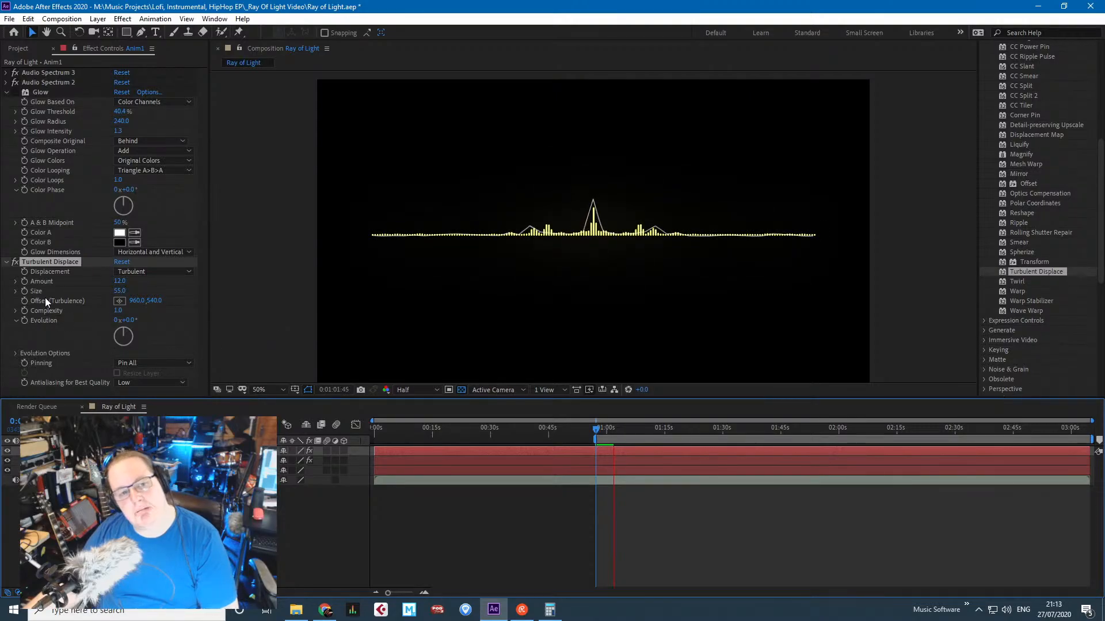
Hide the lower Anim1 copy again and delete Turbulent Displace from the upper copy.
left_click(8, 451)
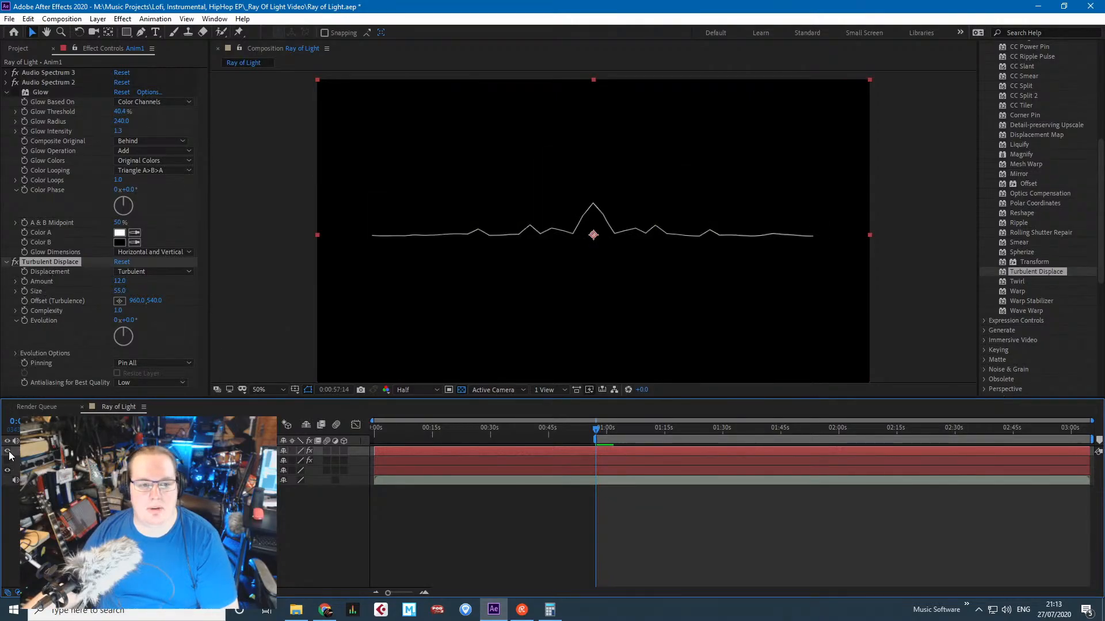
left_click(57, 267)
key("Delete")
Apply the Mirror effect from the Distort category to the upper Anim1 copy.
scroll(1025, 168, "up", 5)
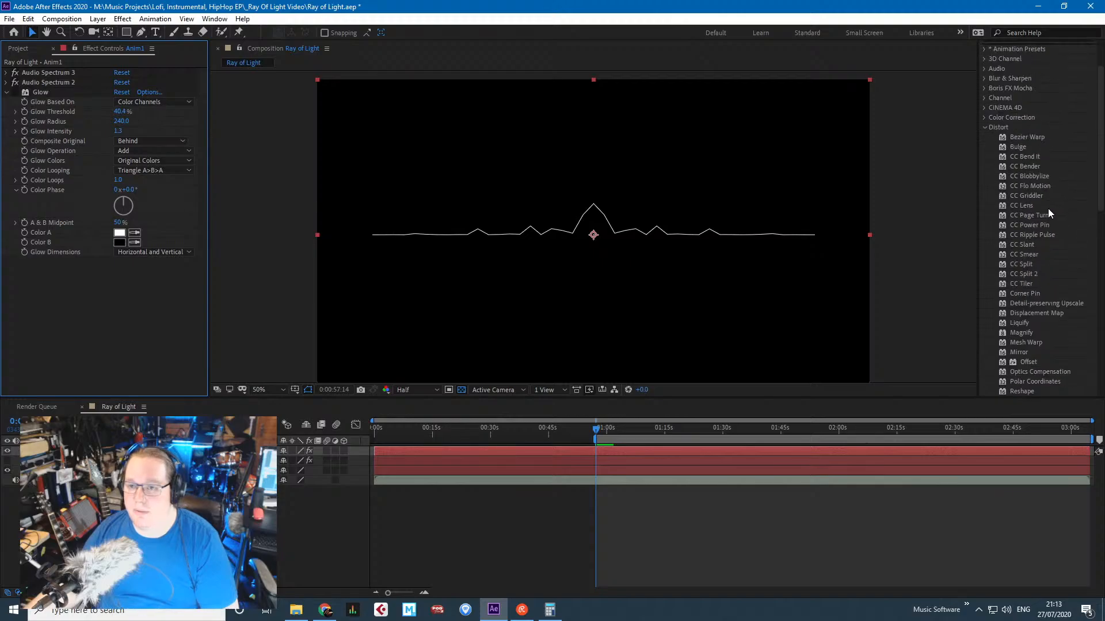
scroll(1042, 219, "down", 2)
scroll(1022, 310, "down", 2)
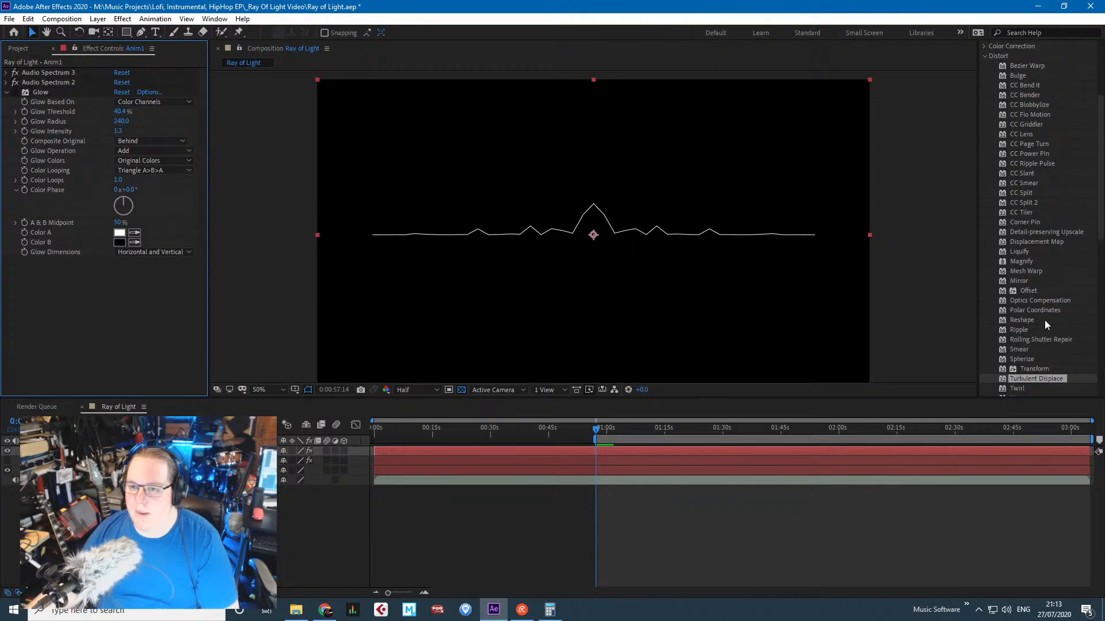
double_click(1018, 280)
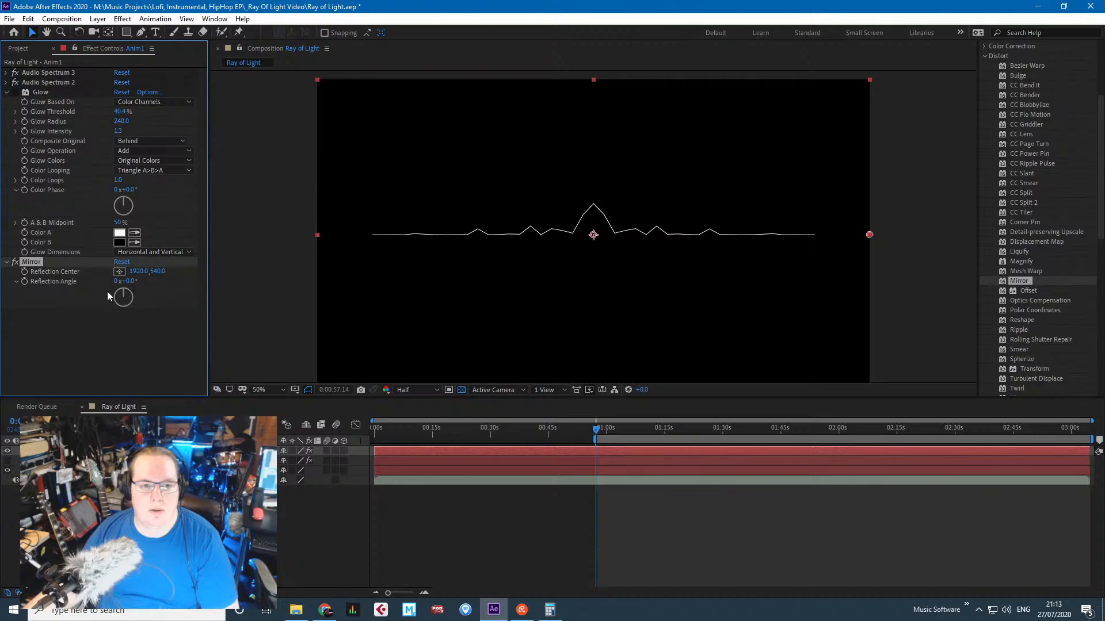
Try a reflection angle of 90° for the Mirror effect on the upper Anim1 copy.
left_click(127, 298)
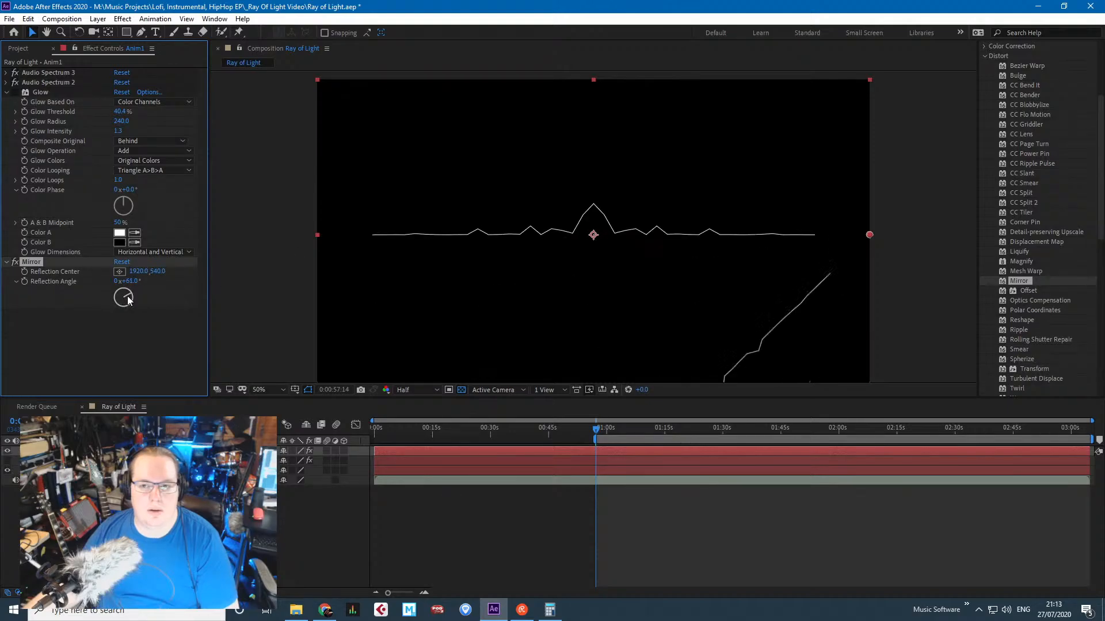
left_click_drag(127, 298, 128, 302)
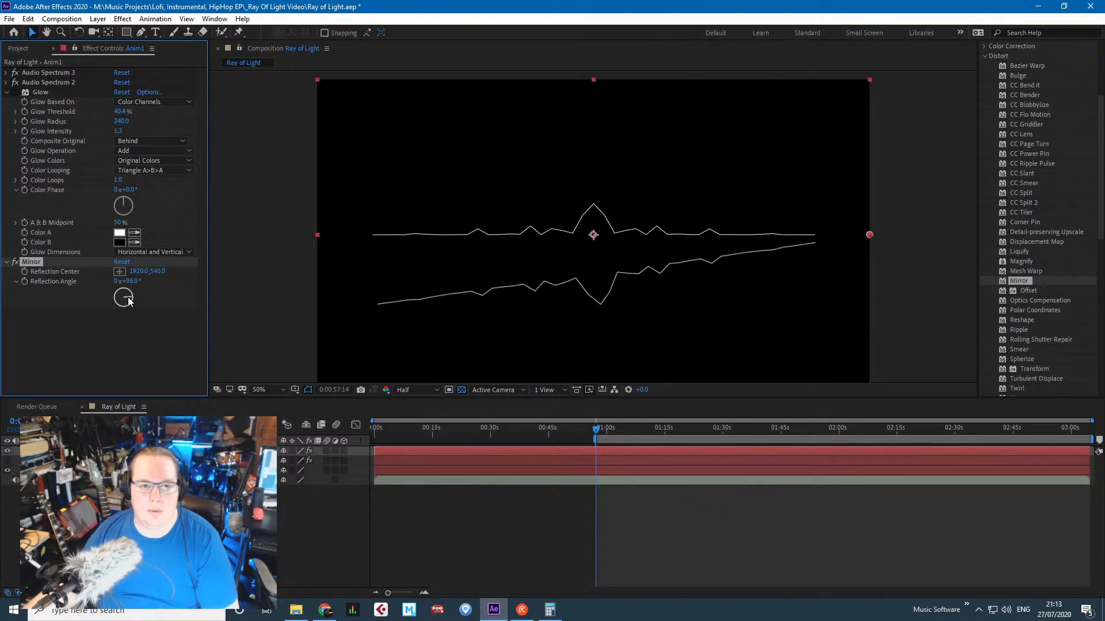
left_click(133, 282)
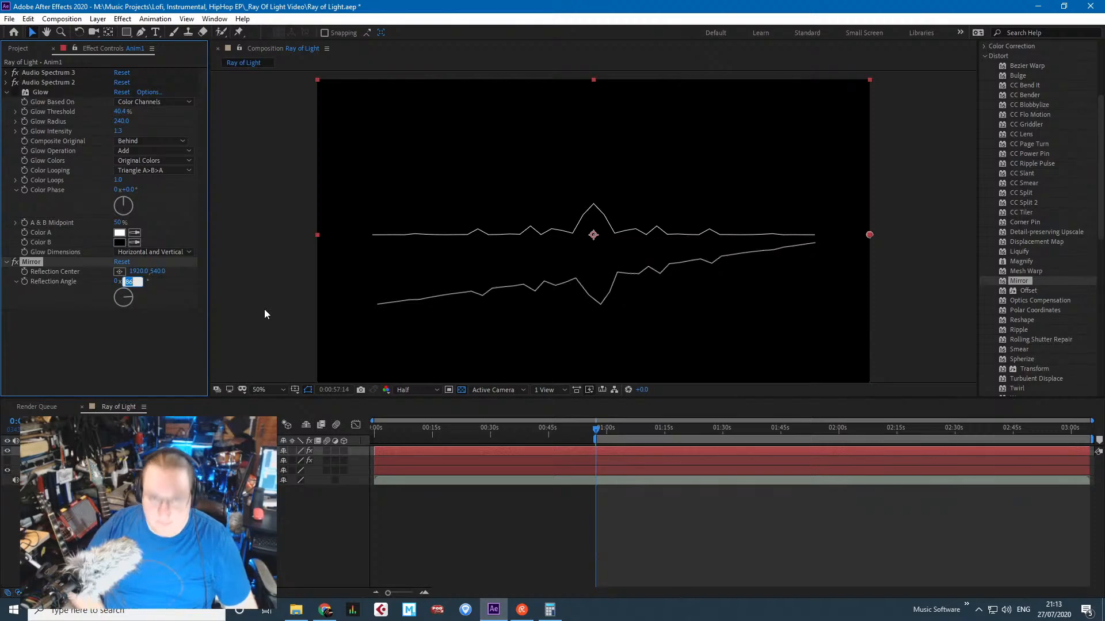
type("90")
key("Return")
left_click(72, 313)
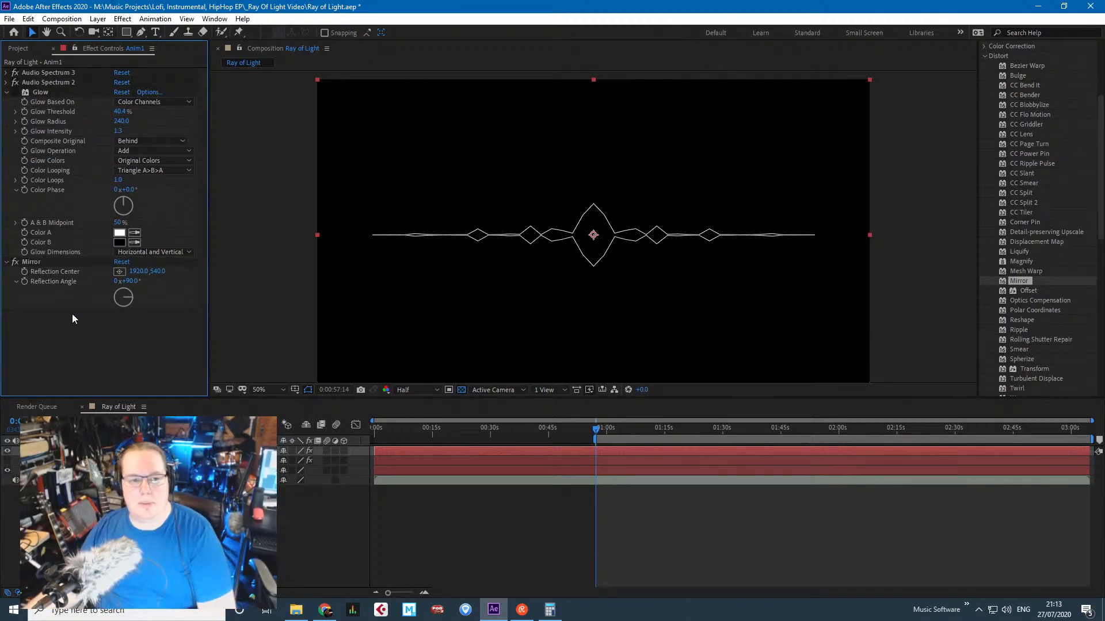
Delete the Mirror effect from the upper Anim1 copy.
left_click(37, 263)
key("Delete")
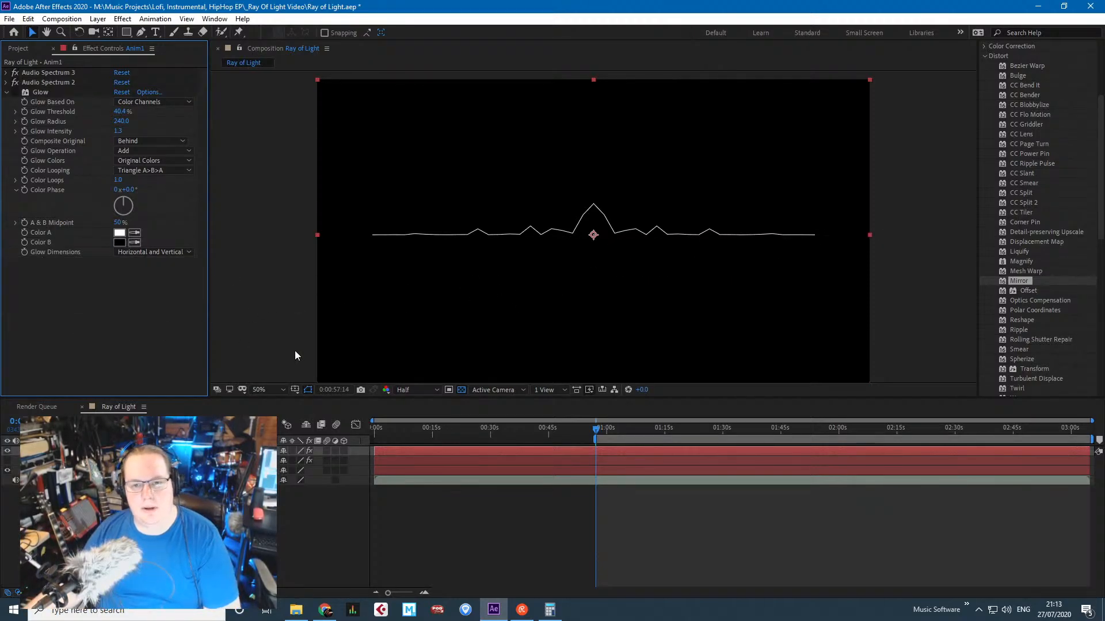
left_click(242, 529)
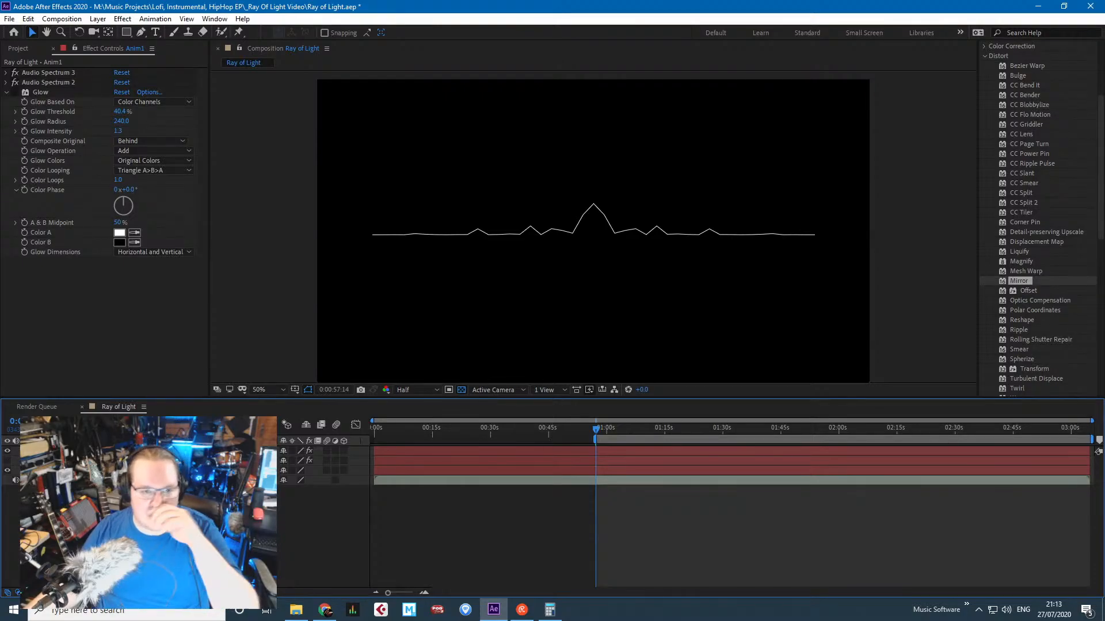
Show the hidden lower Anim1 copy and pre-compose all layers, moving all attributes into the new composition.
key("ctrl+a")
left_click(115, 518)
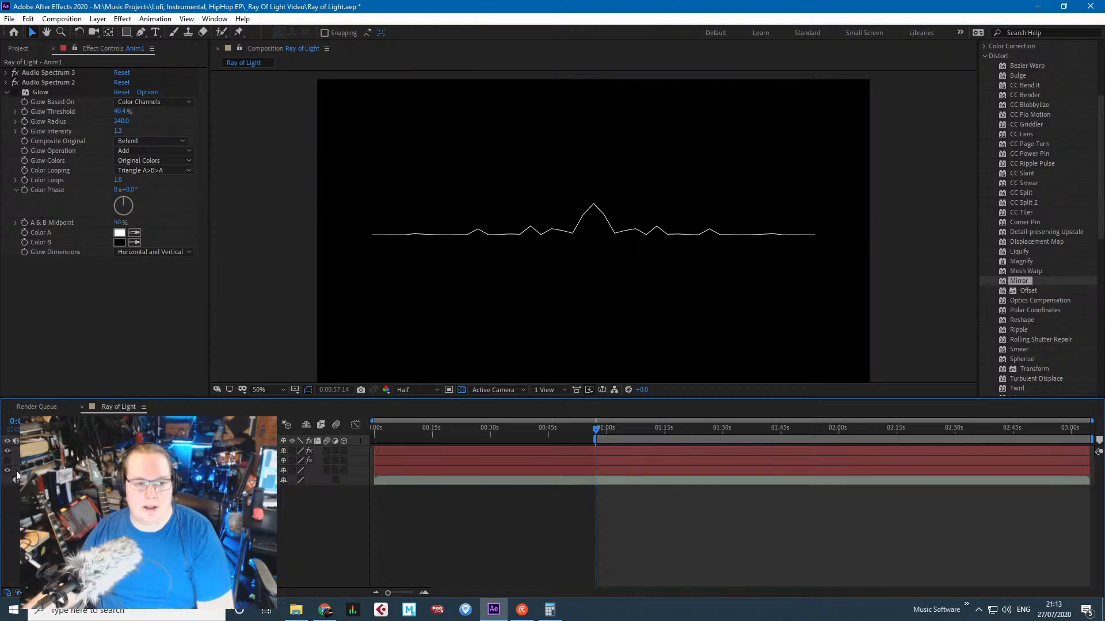
left_click(7, 461)
key("ctrl+a")
right_click(104, 452)
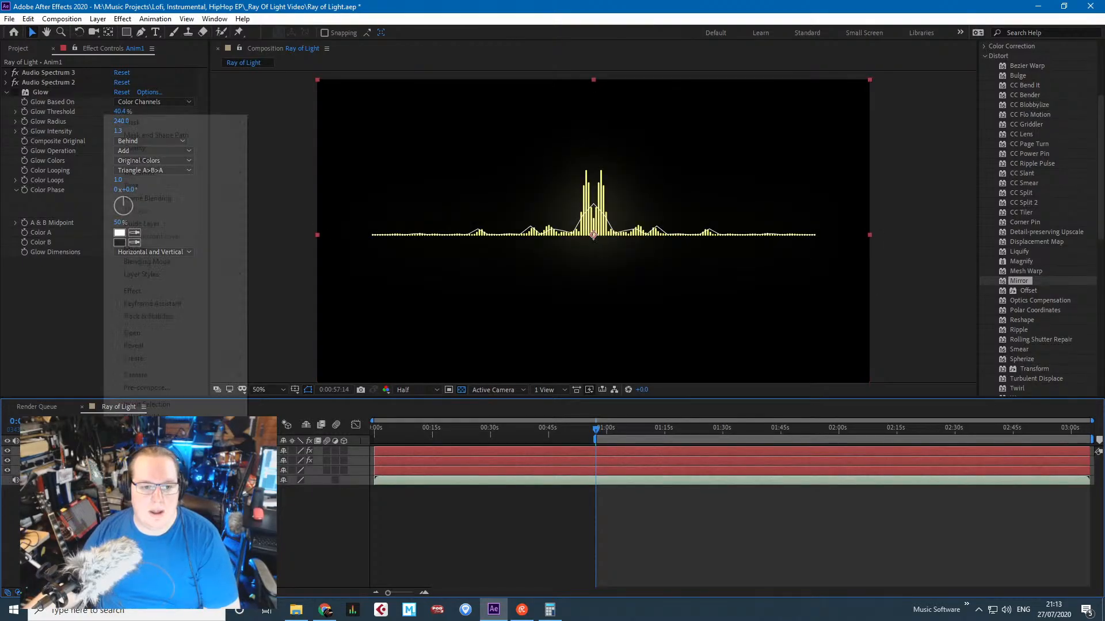
left_click(171, 388)
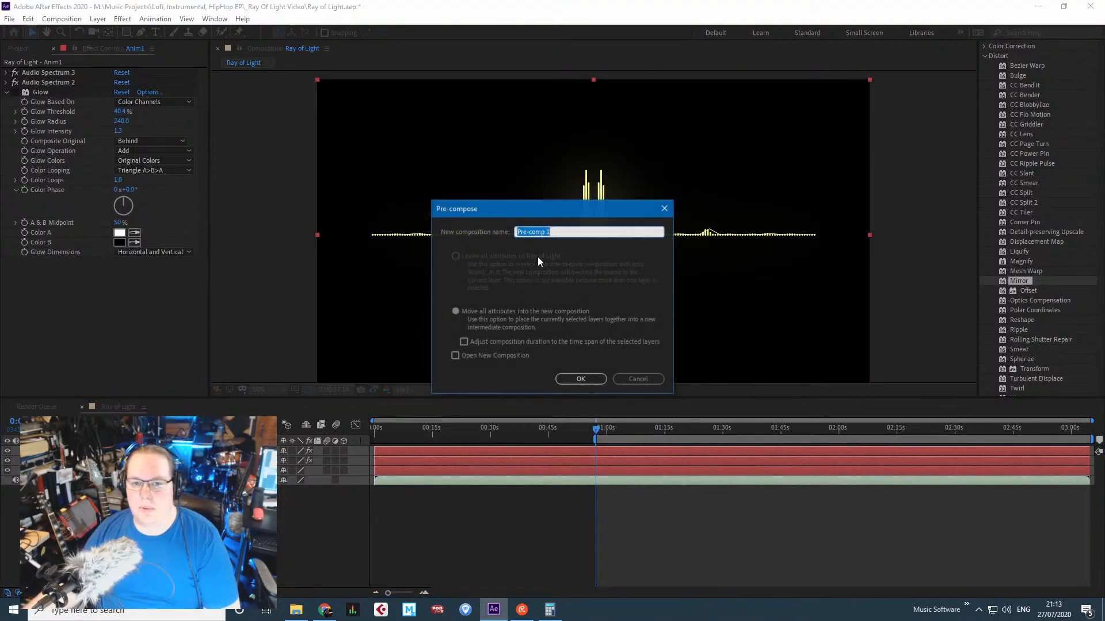
left_click(573, 379)
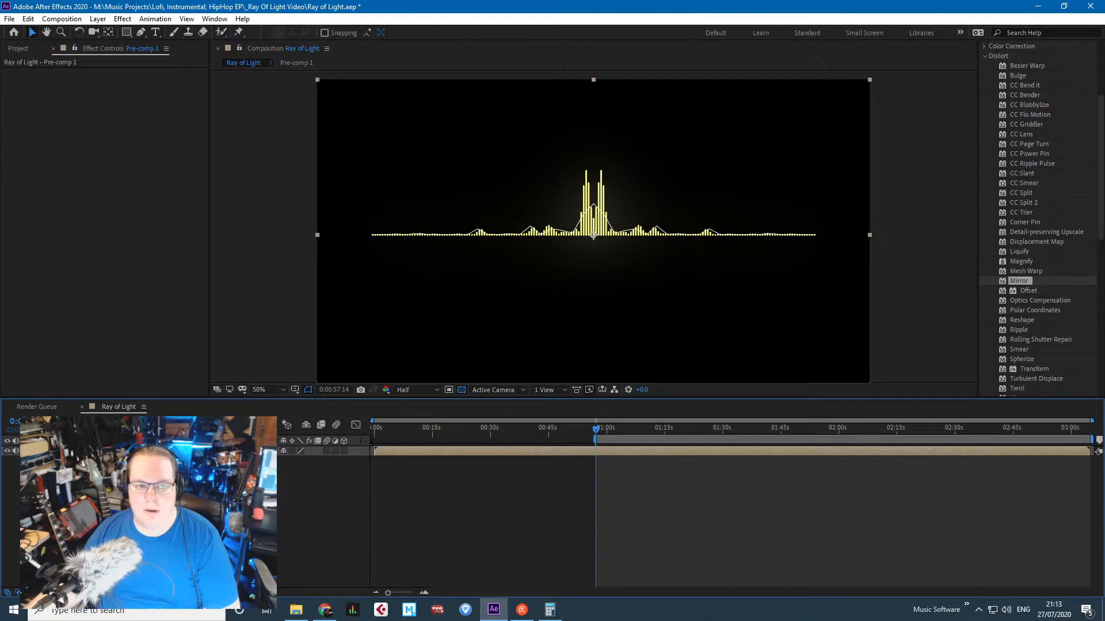
Duplicate the pre-composed layer in the Ray of Light composition and mute the upper copy's audio.
left_click(104, 451)
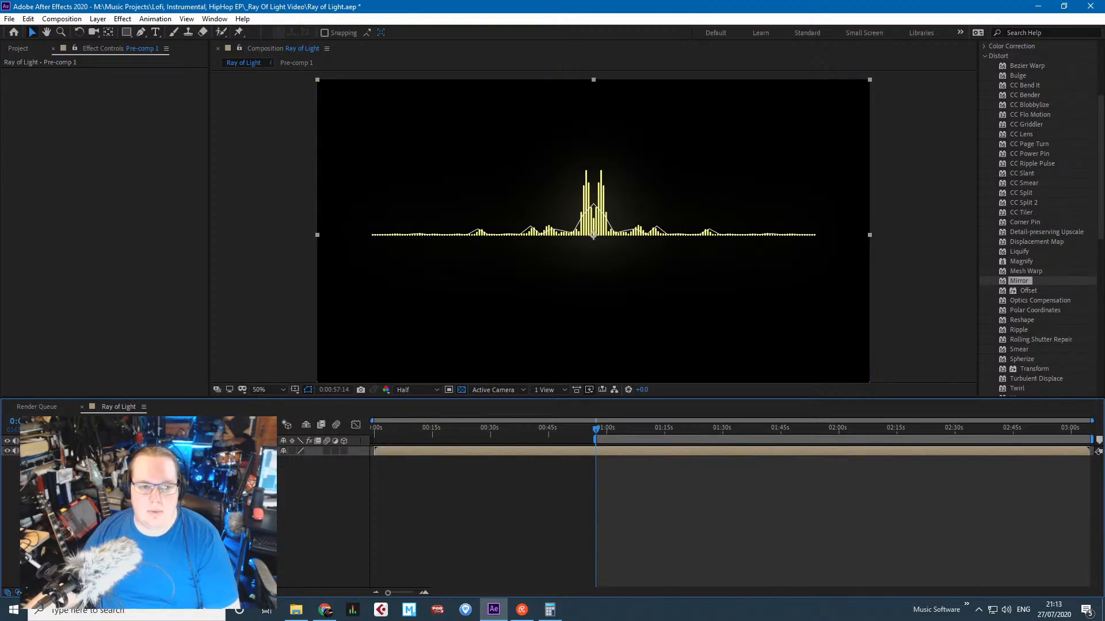
double_click(104, 451)
left_click(119, 406)
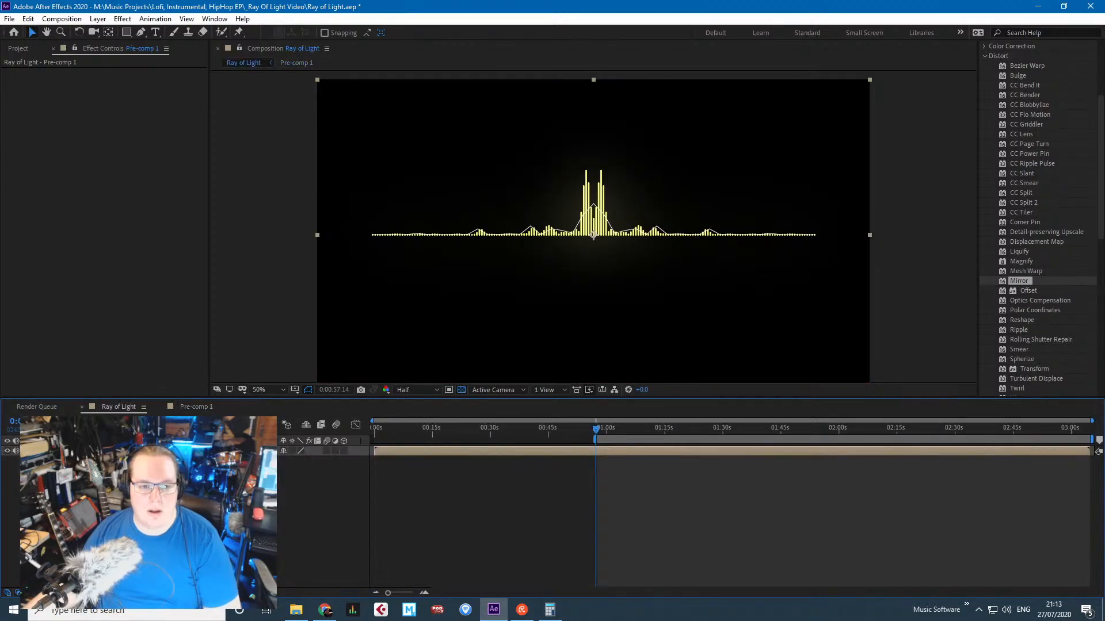
key("ctrl+d")
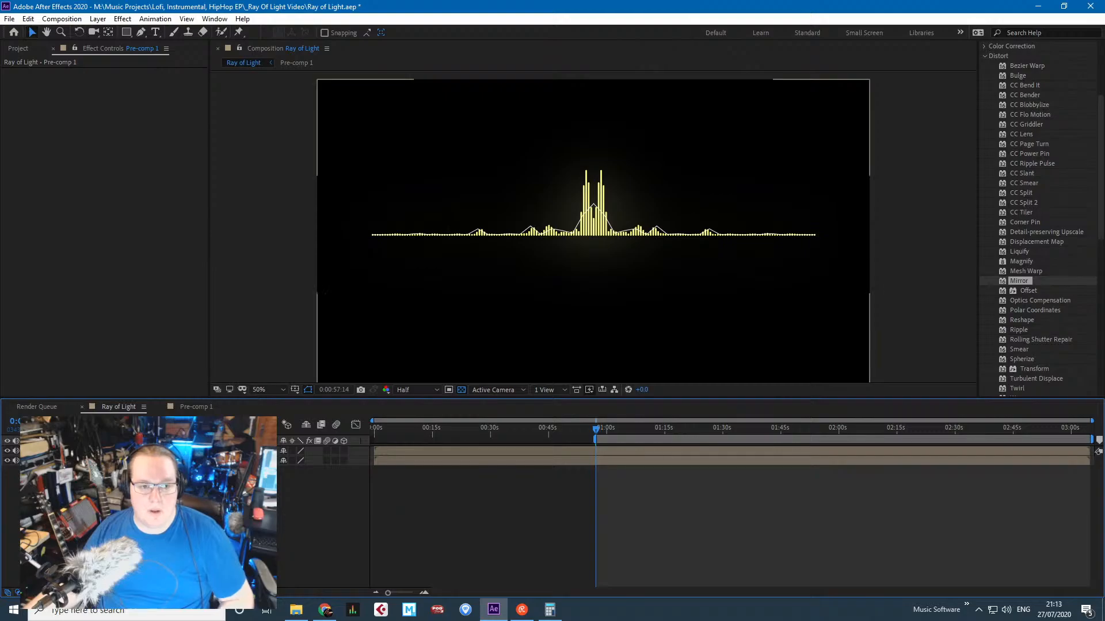
Reveal the transform properties of the lower pre-comp copy.
left_click(104, 461)
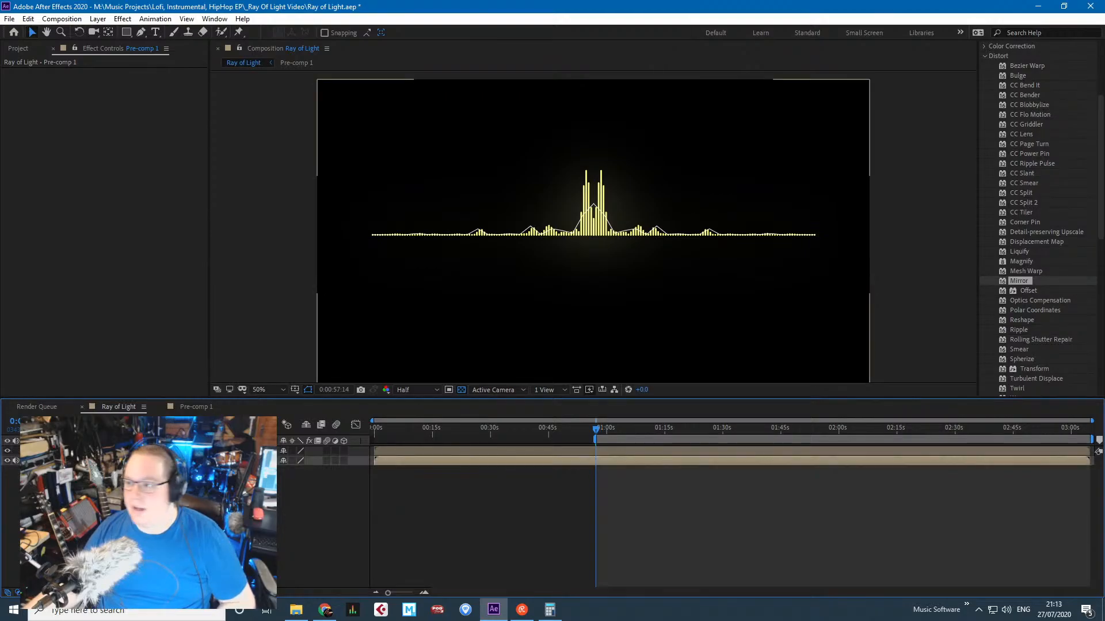
left_click(44, 461)
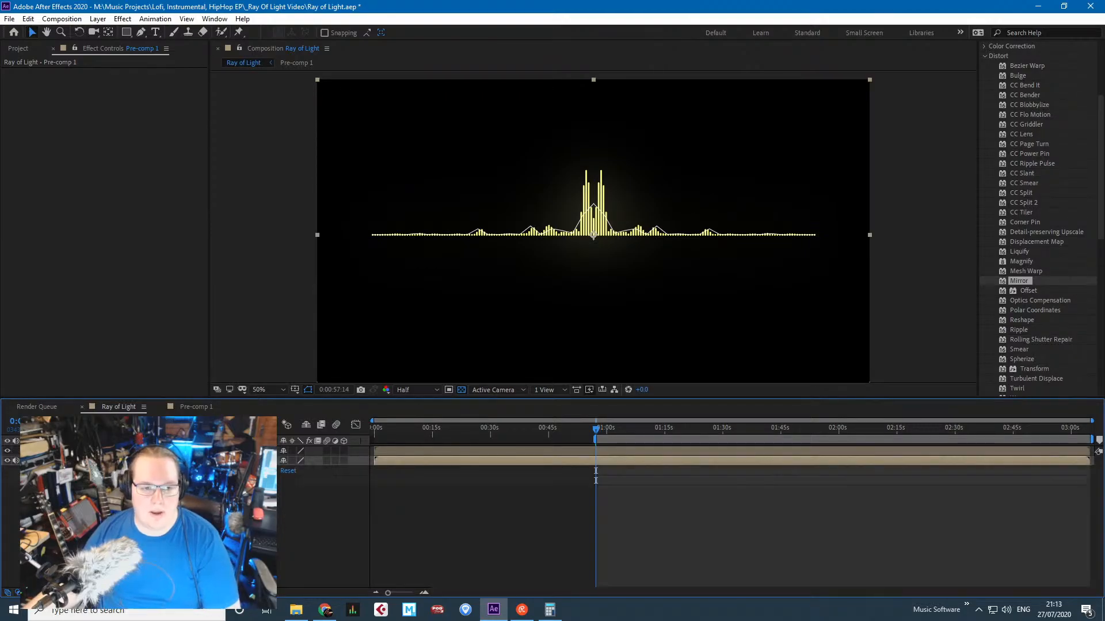
left_click(55, 471)
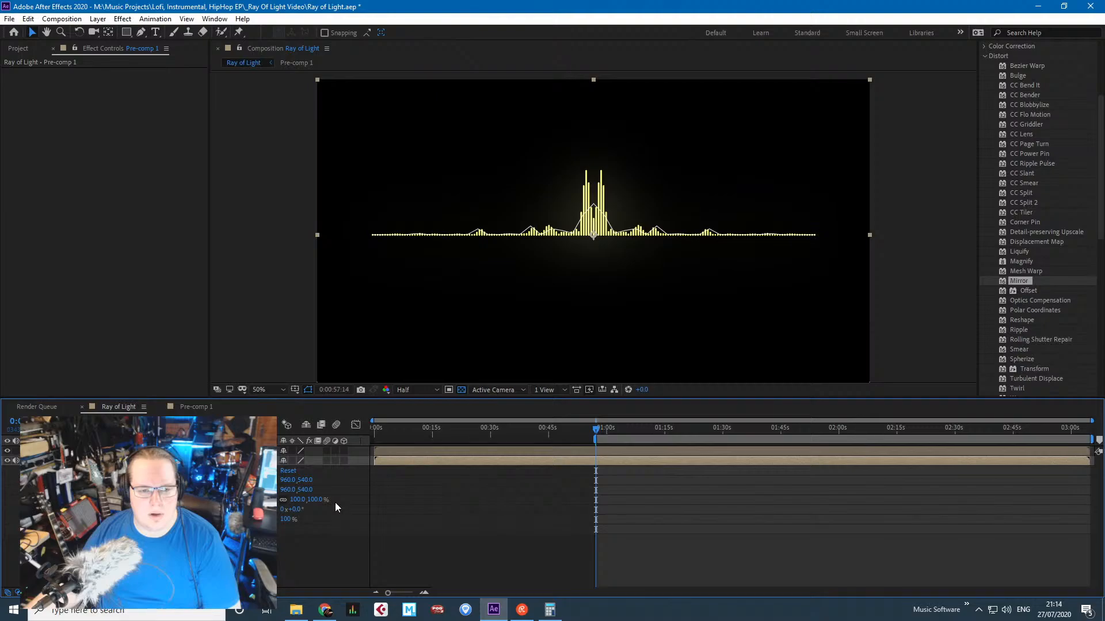
Try the Mirror effect with a reflection angle of 90° on the lower pre-comp copy, viewing it with the upper copy hidden.
double_click(1017, 282)
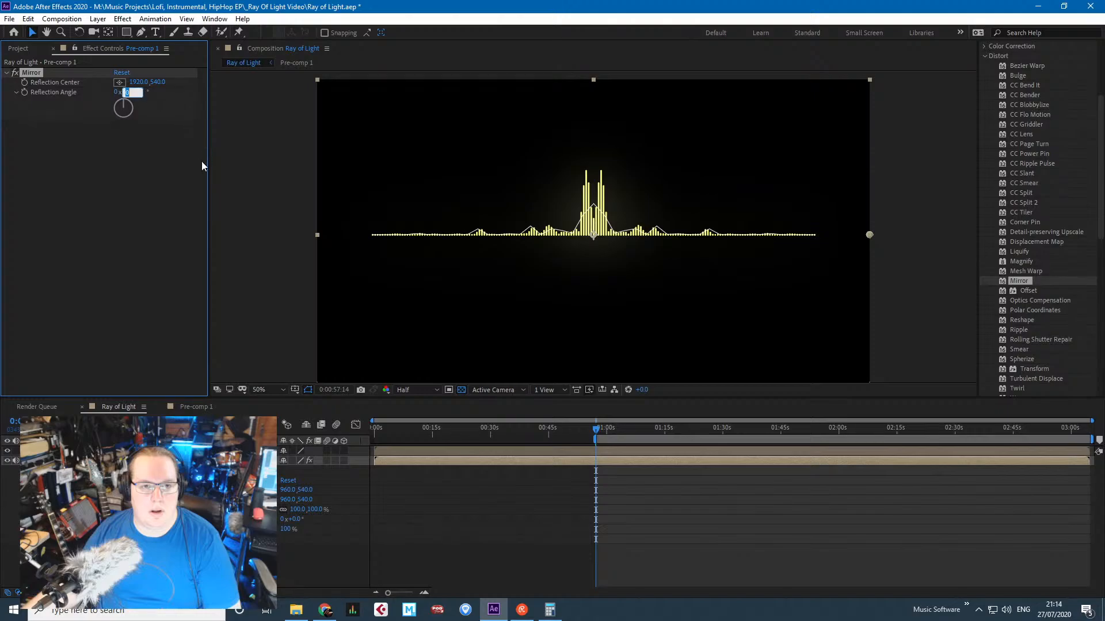
type("90")
key("Return")
left_click(152, 165)
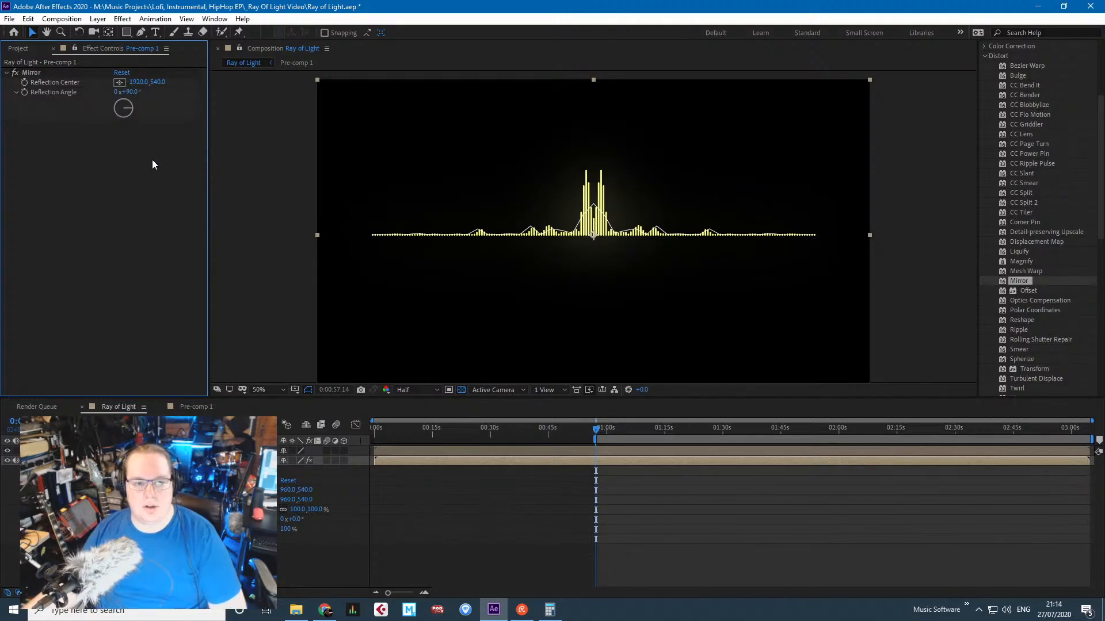
left_click(7, 454)
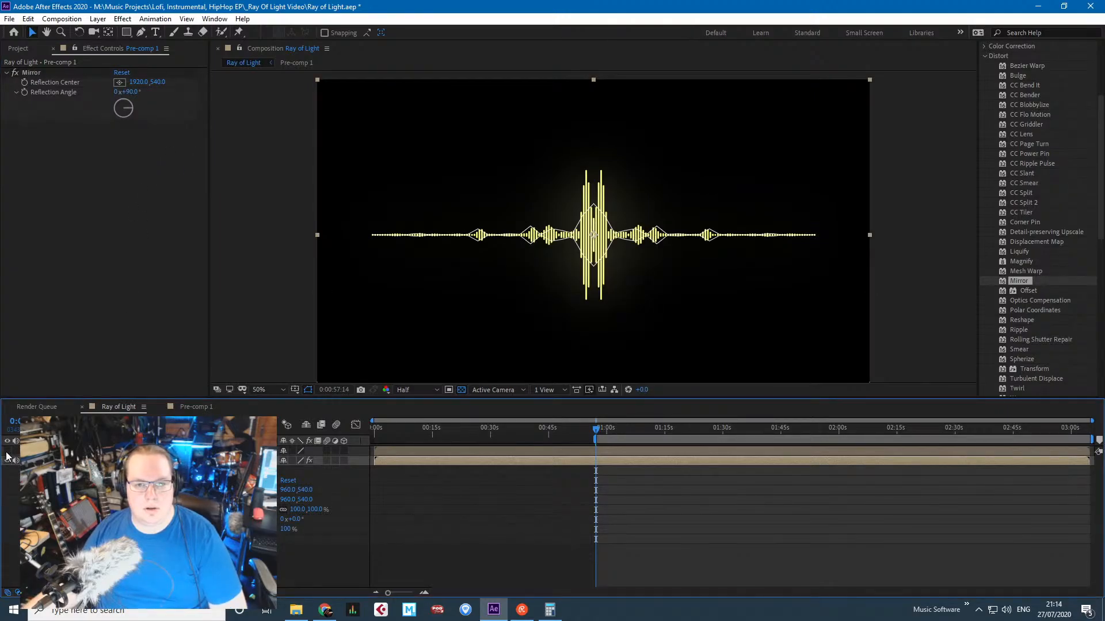
scroll(526, 291, "up", 1)
scroll(526, 291, "down", 1)
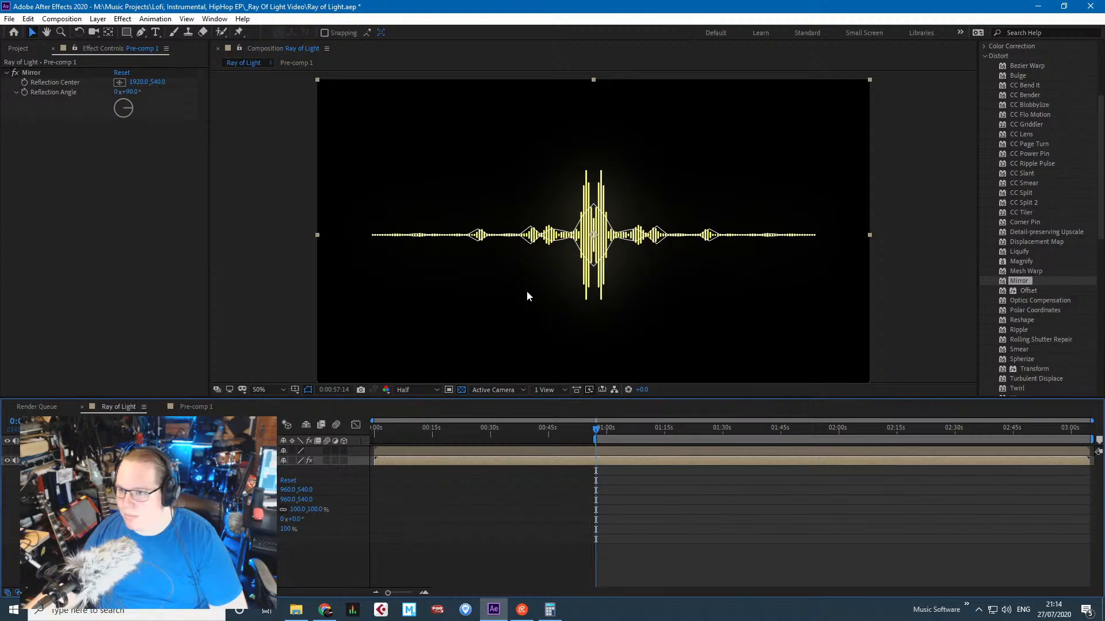
Delete the Mirror effect from the lower pre-comp copy and show the upper copy again.
left_click(70, 179)
left_click(31, 72)
key("Delete")
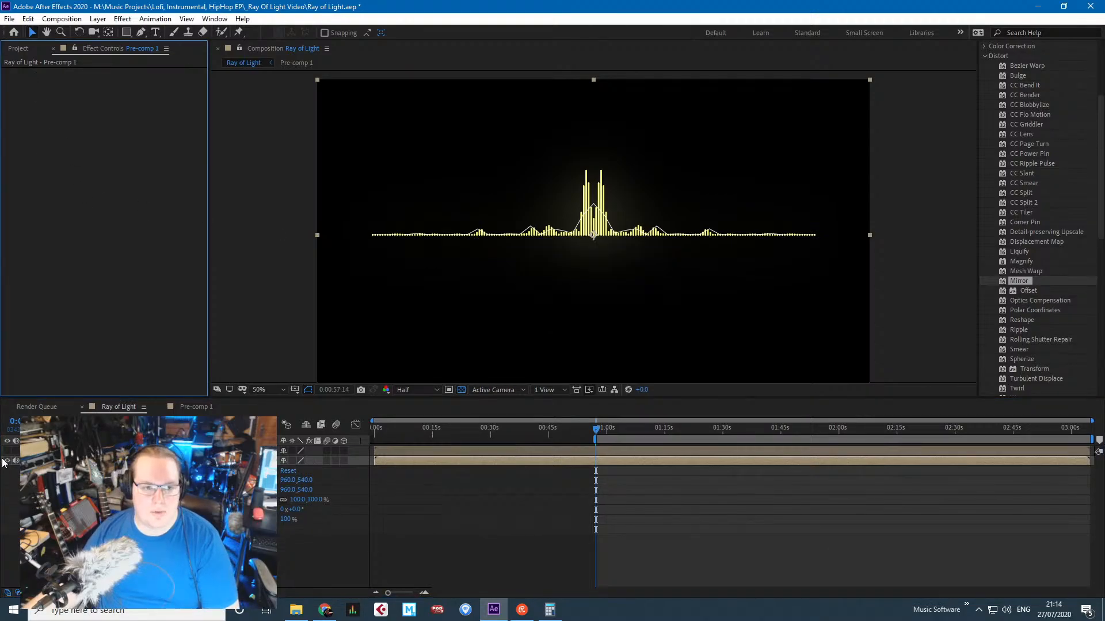
left_click(9, 457)
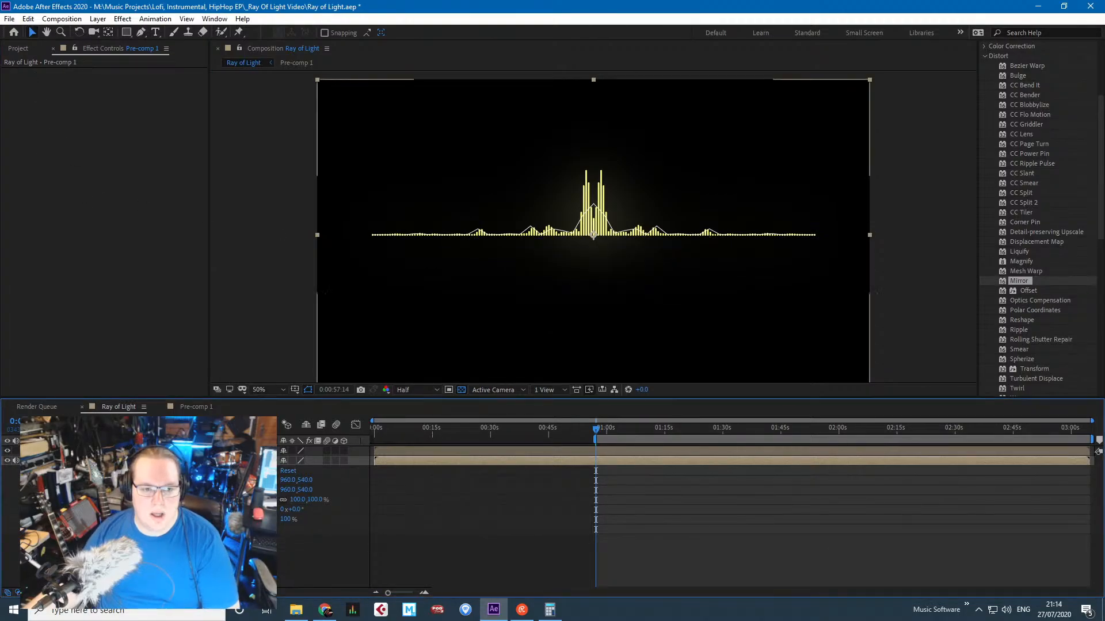
Make the lower pre-comp copy a 3D layer, hide the upper copy and set the lower one's X rotation to -206°.
left_click(304, 543)
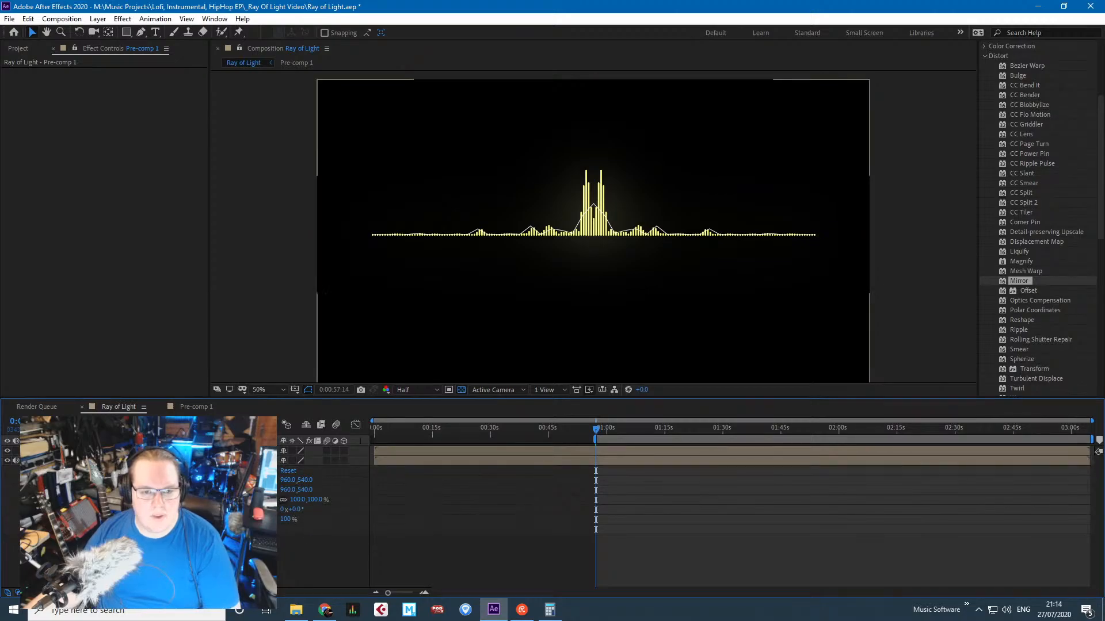
left_click(343, 460)
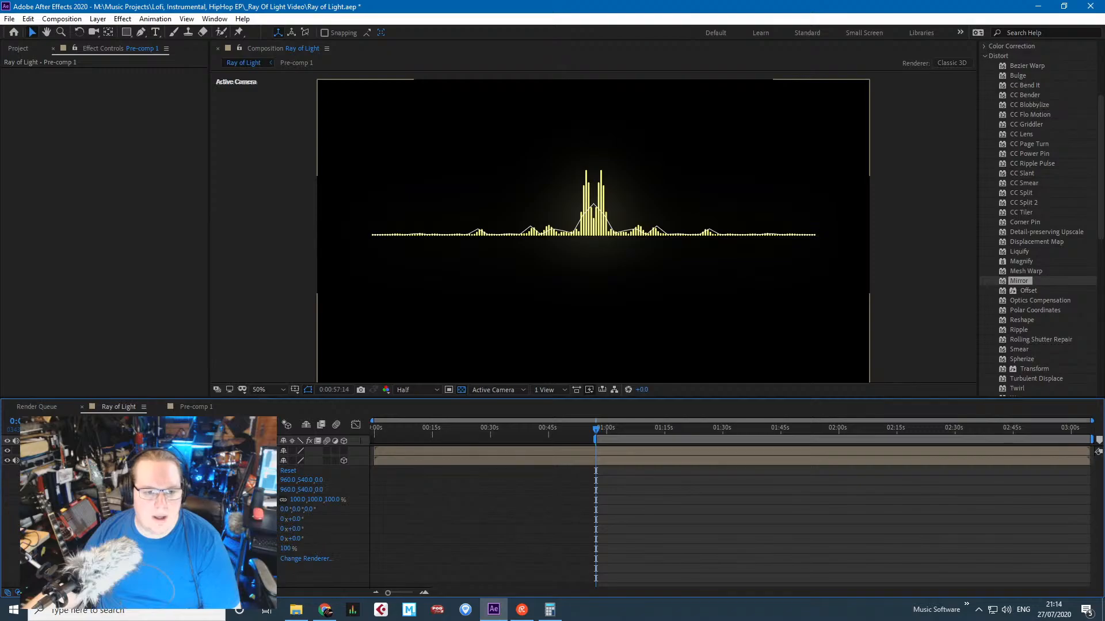
left_click(7, 452)
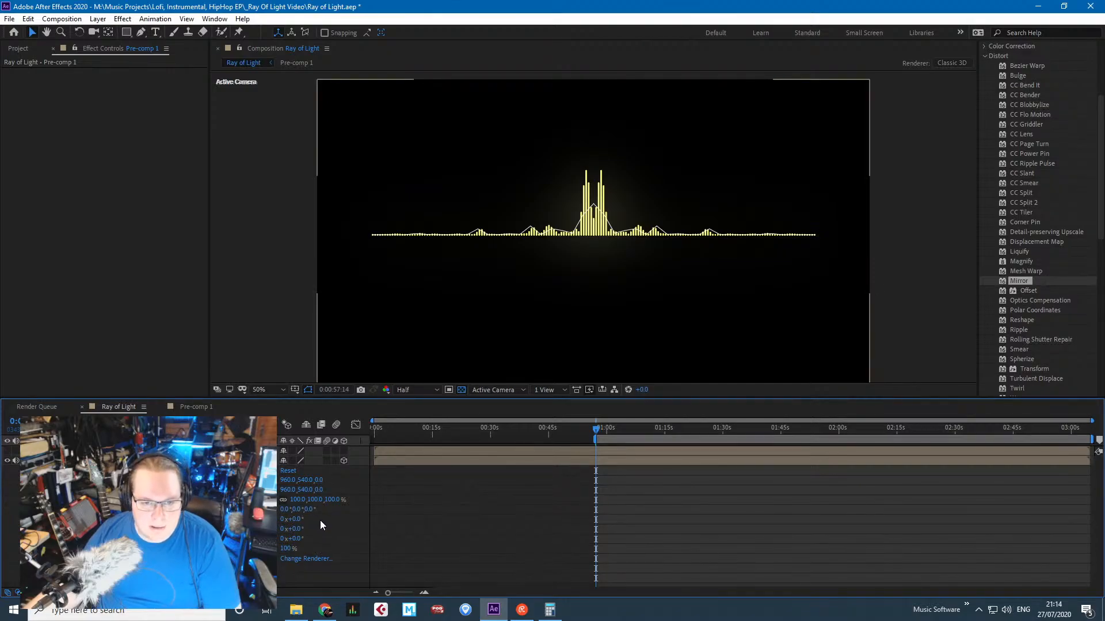
left_click_drag(297, 522, 234, 519)
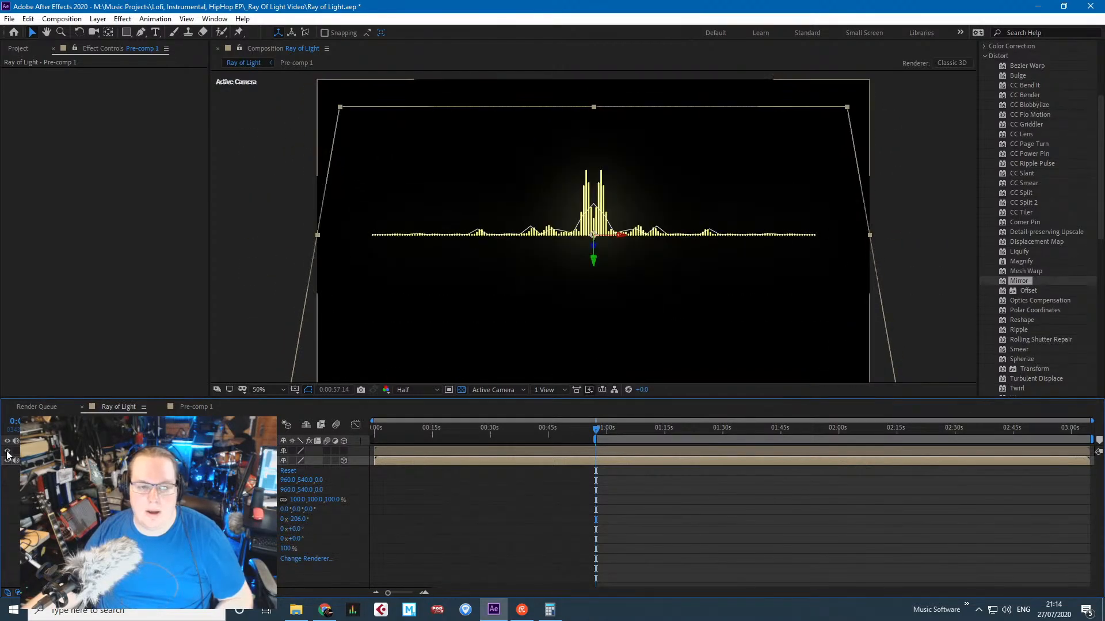
Show the upper pre-comp copy again and set its blending mode to Screen.
left_click(144, 451)
left_click(245, 451)
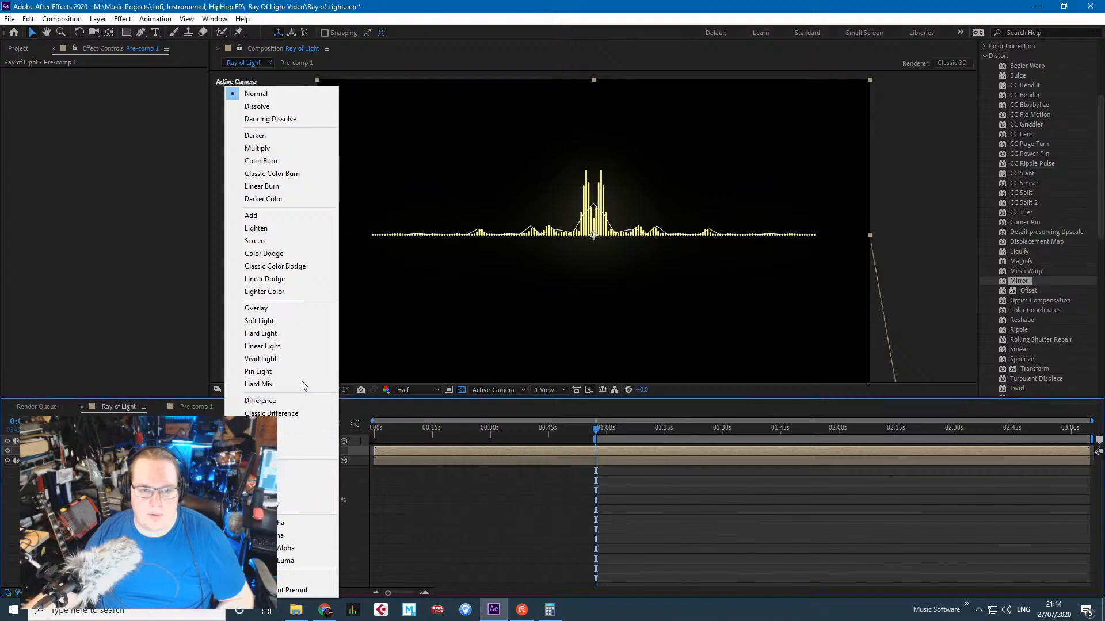
left_click(255, 241)
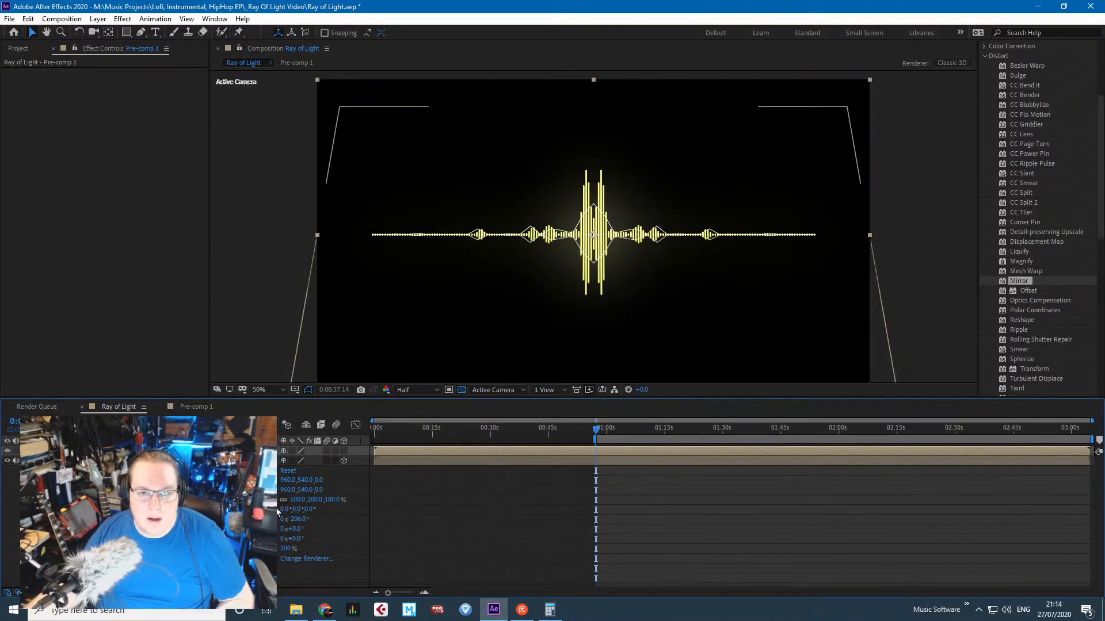
Set the lower pre-comp copy's X rotation to -237° and reduce its opacity to 27%.
mouse_move(306, 519)
left_mouse_down()
mouse_move(284, 520)
mouse_move(295, 519)
left_mouse_up()
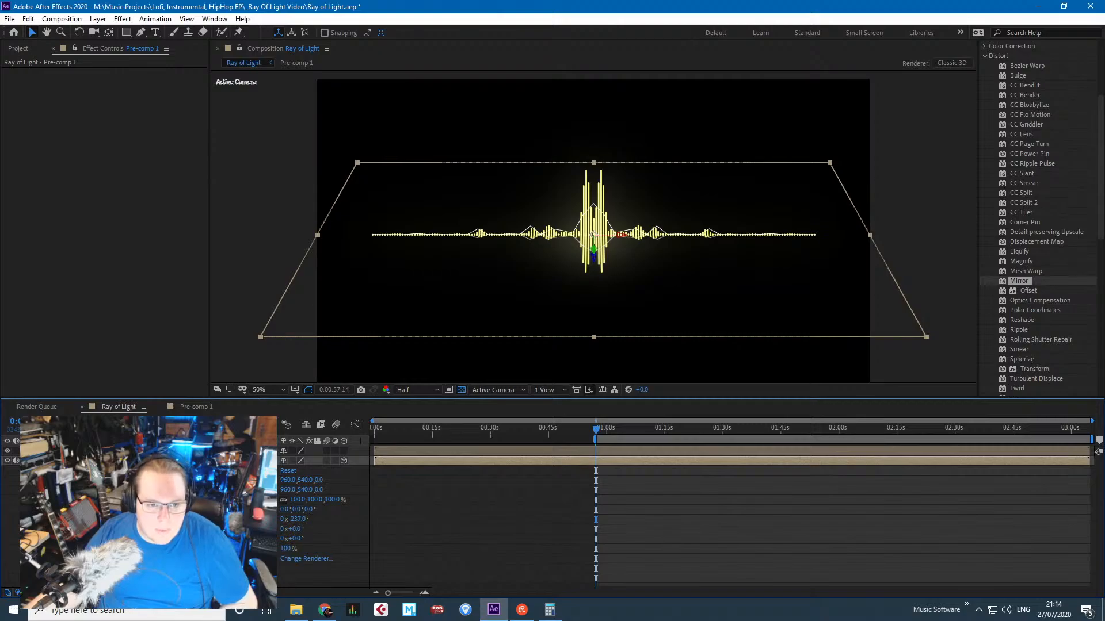
left_click(789, 495)
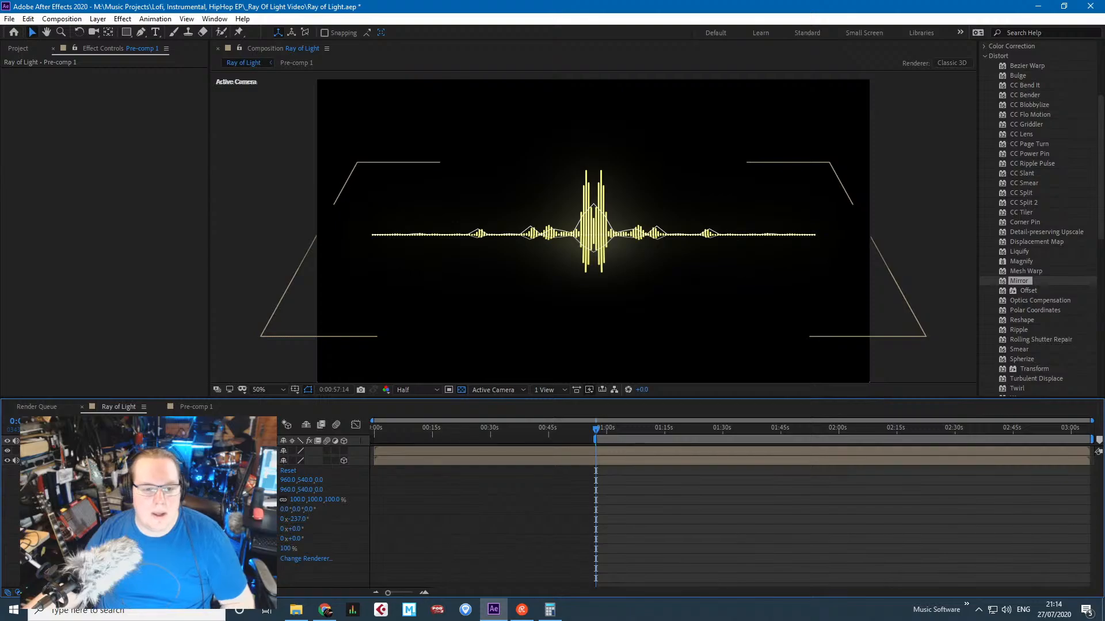
left_click(104, 461)
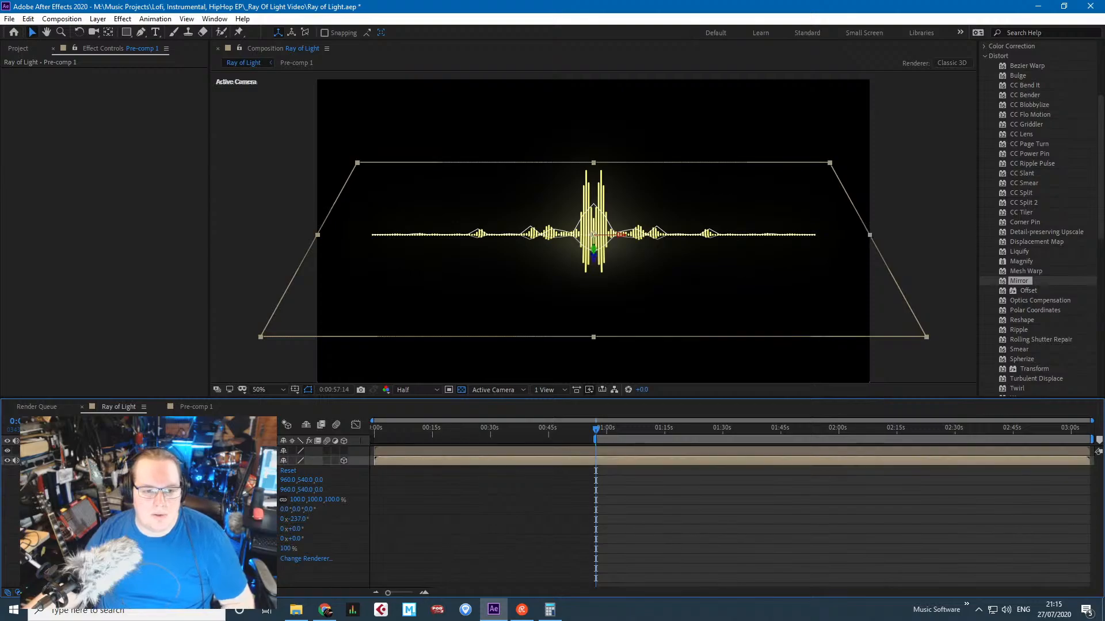
left_click(287, 550)
type("62")
key("Return")
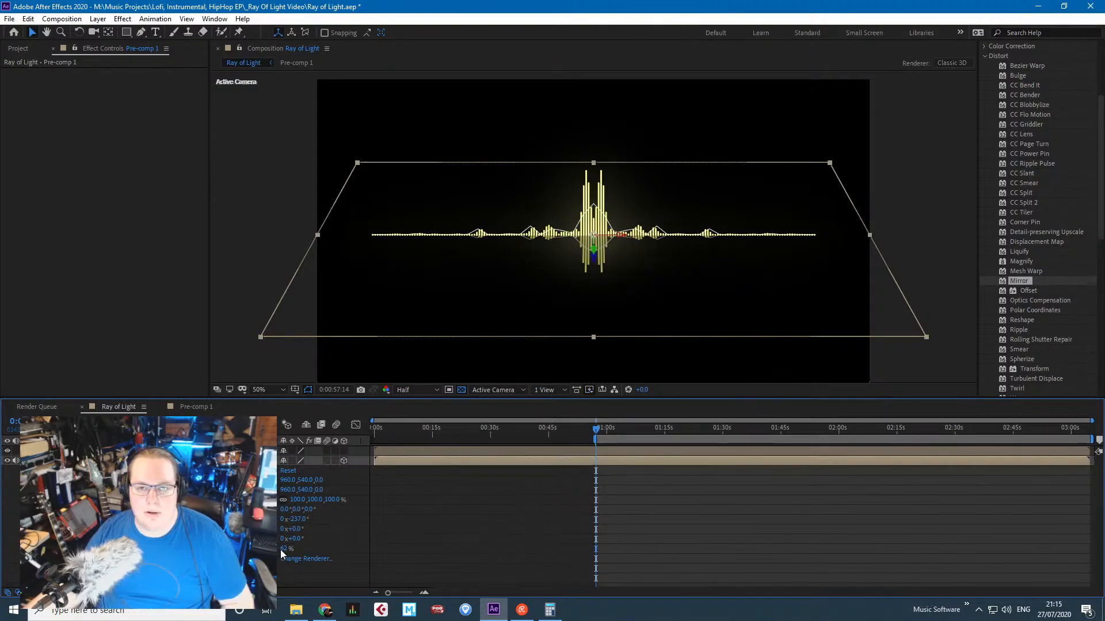
left_click_drag(281, 549, 276, 558)
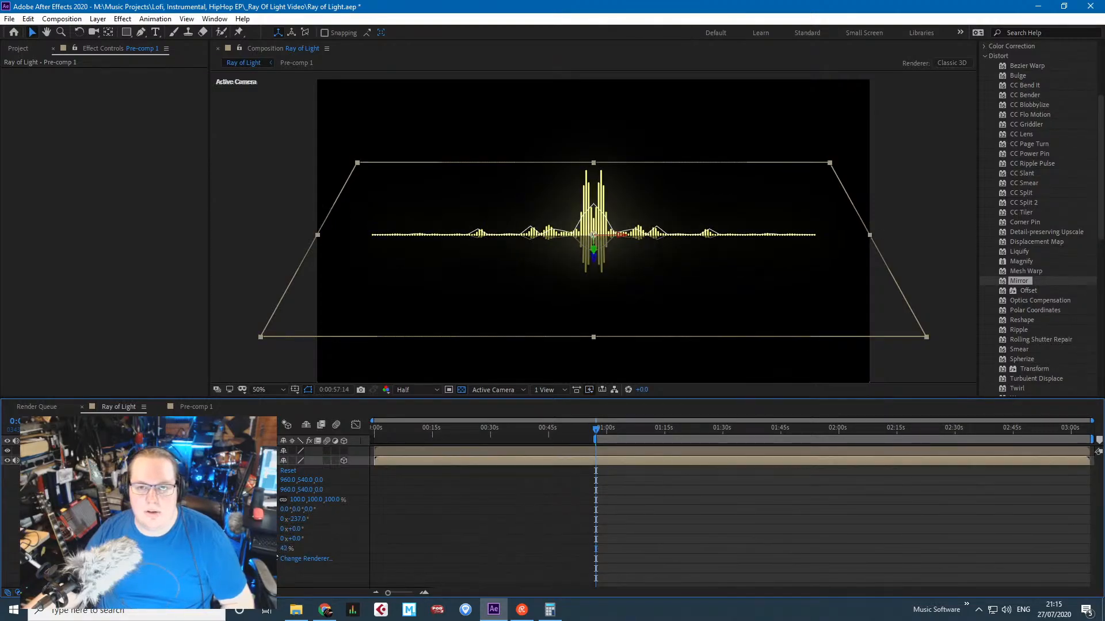
left_click(215, 321)
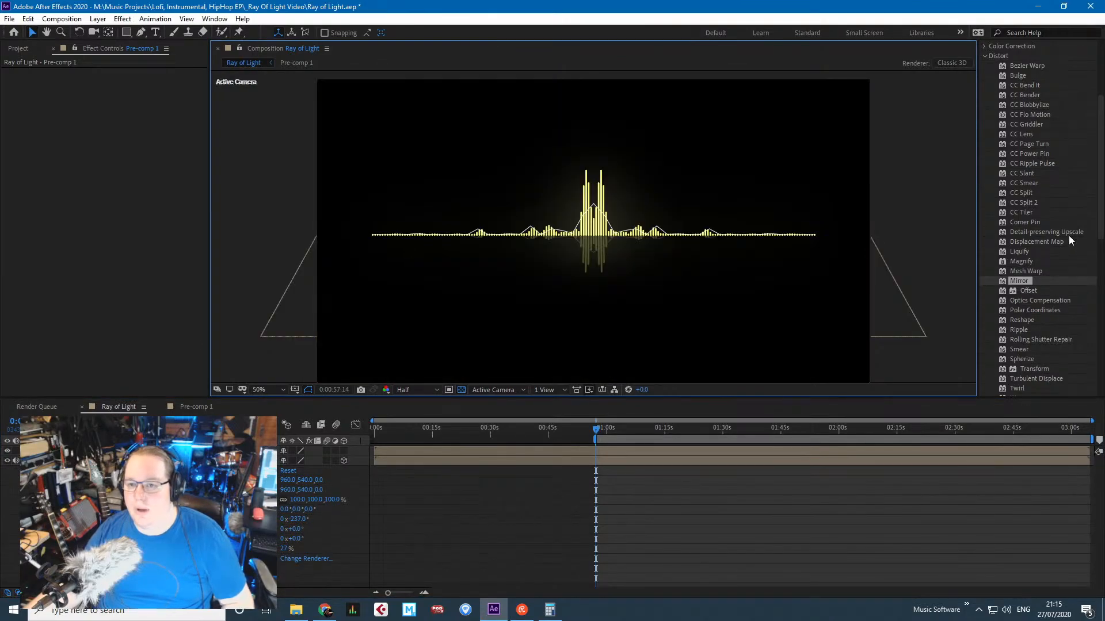
Apply the Ripple distort effect to the lower pre-comp copy and set its Ripple Phase to 39°.
left_click(1017, 330)
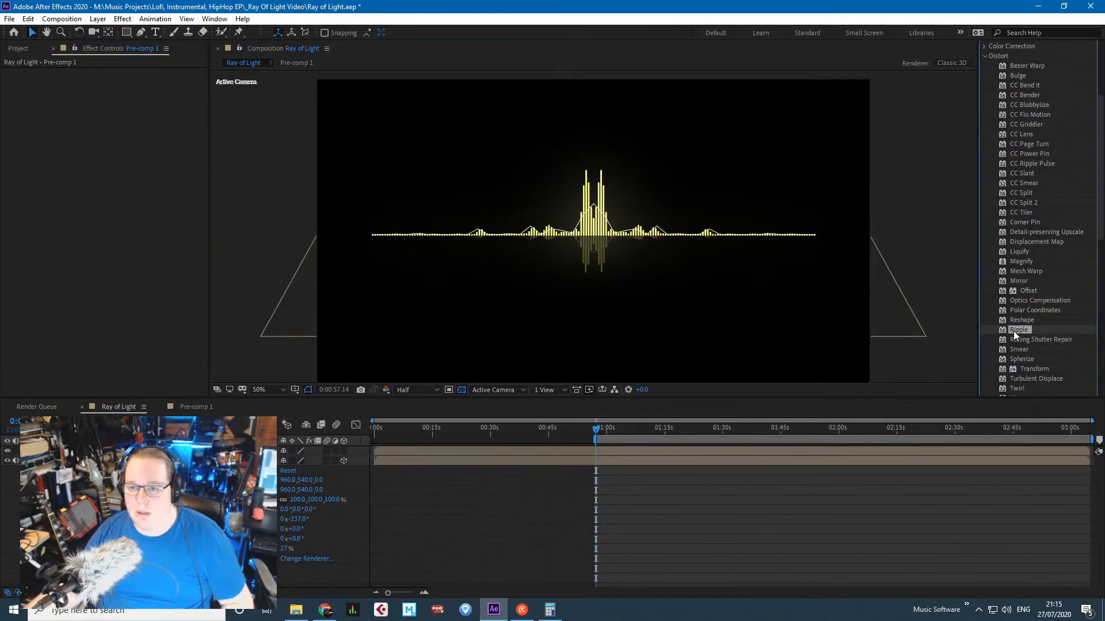
left_click_drag(1018, 330, 144, 461)
scroll(380, 275, "up", 2)
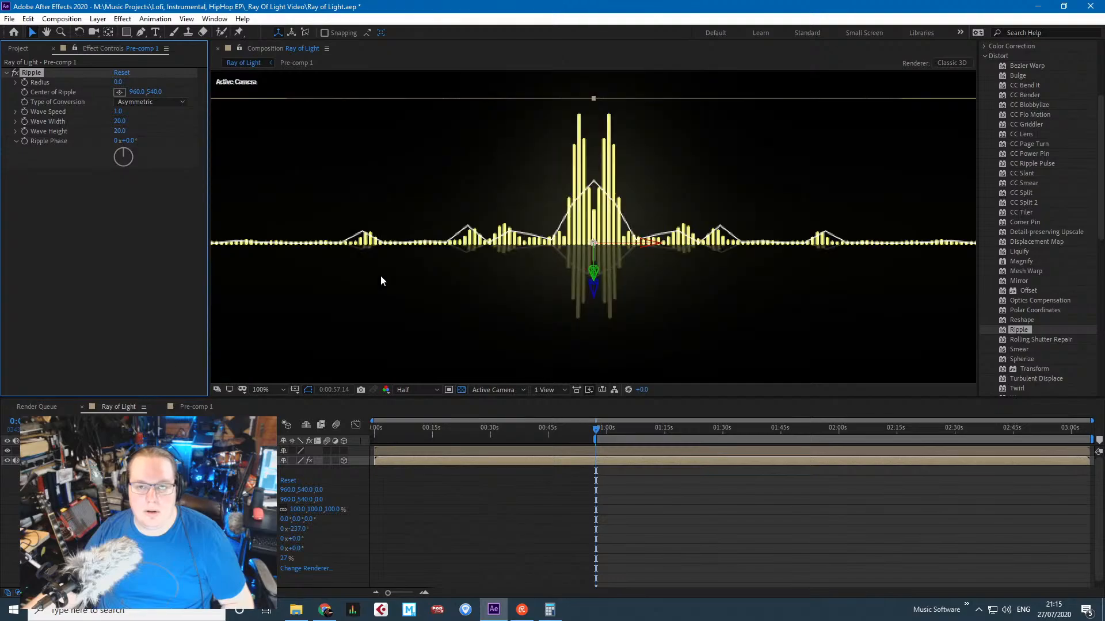
scroll(375, 271, "down", 2)
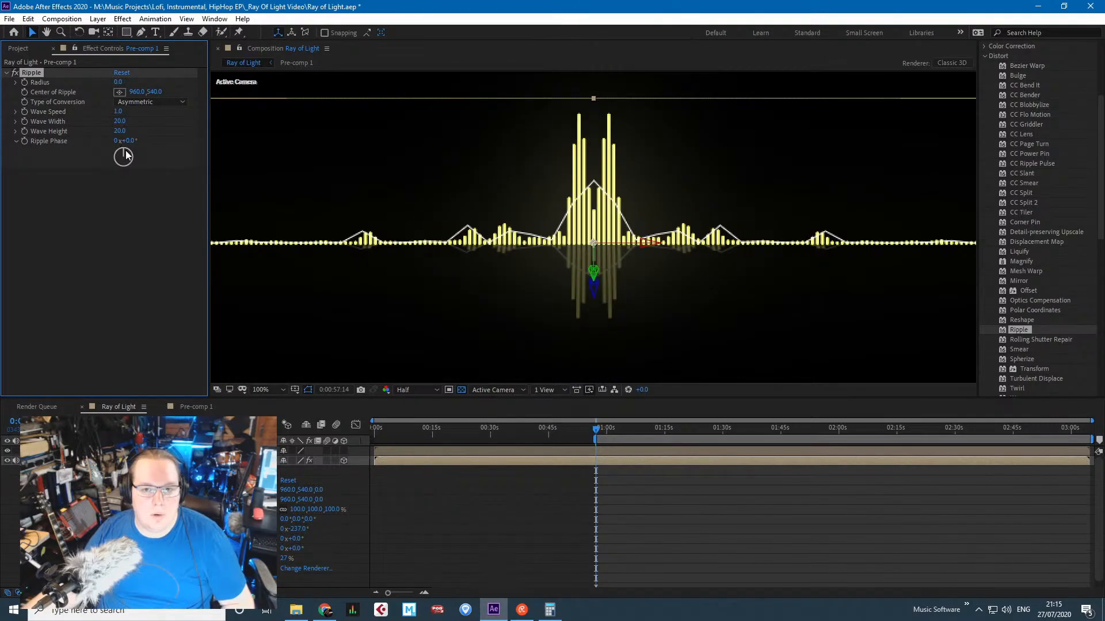
left_click_drag(126, 155, 127, 156)
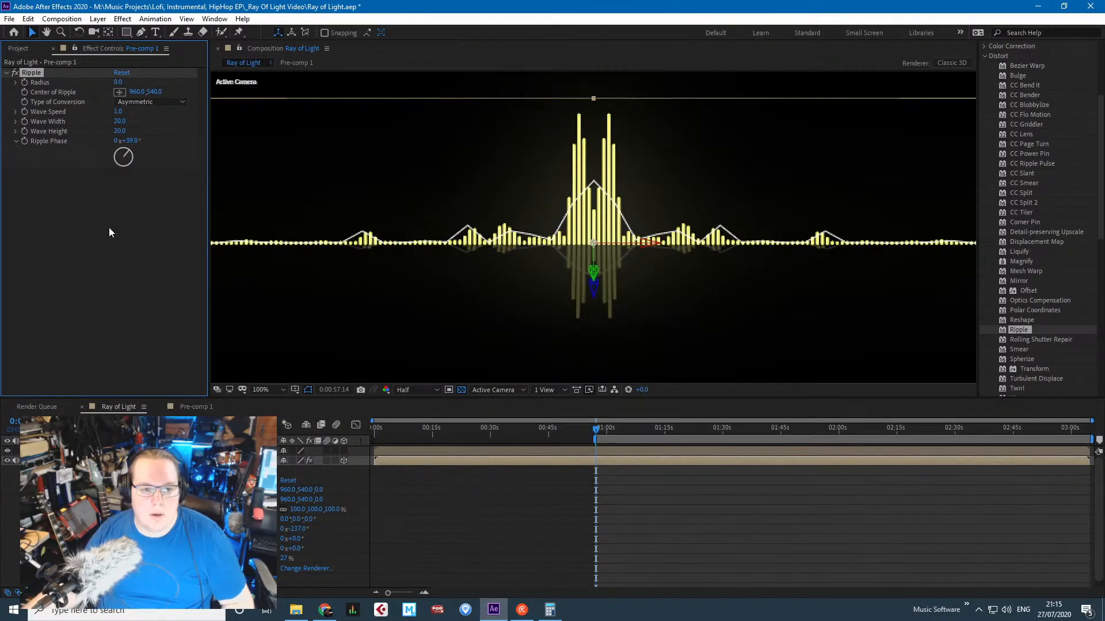
Set the Ripple radius to 8 and its type of conversion to Symmetric.
left_click(9, 452)
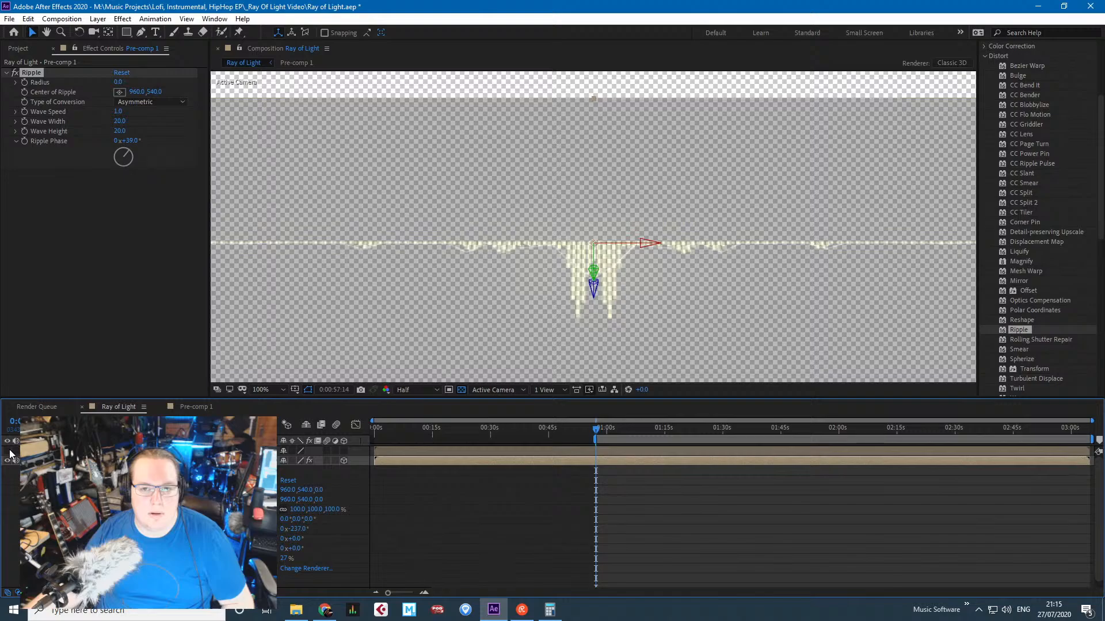
left_click(8, 451)
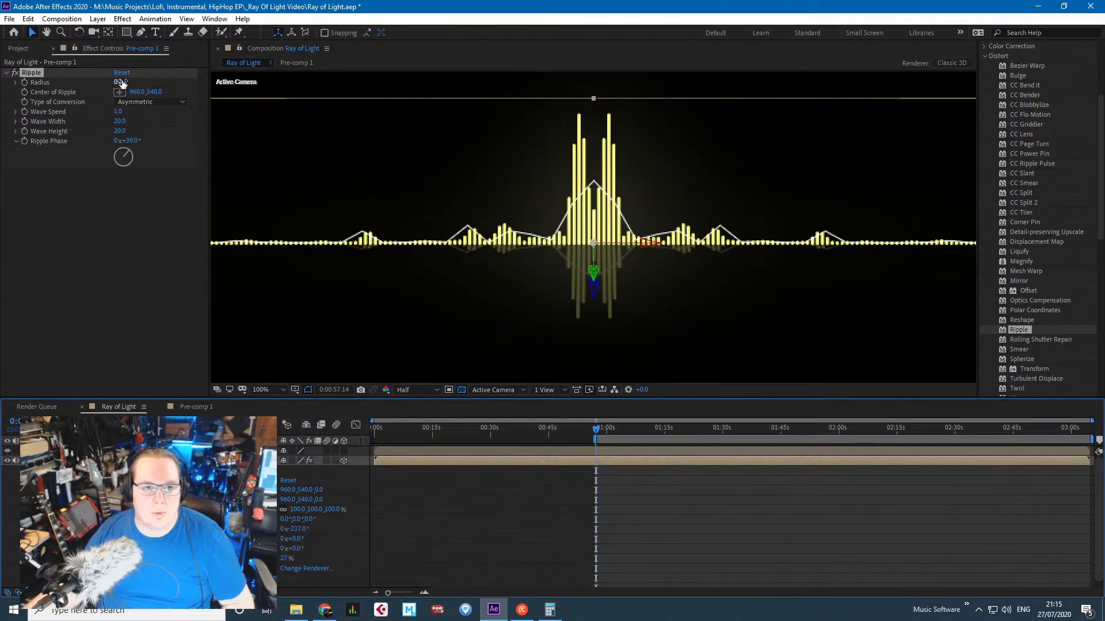
left_click_drag(121, 83, 130, 79)
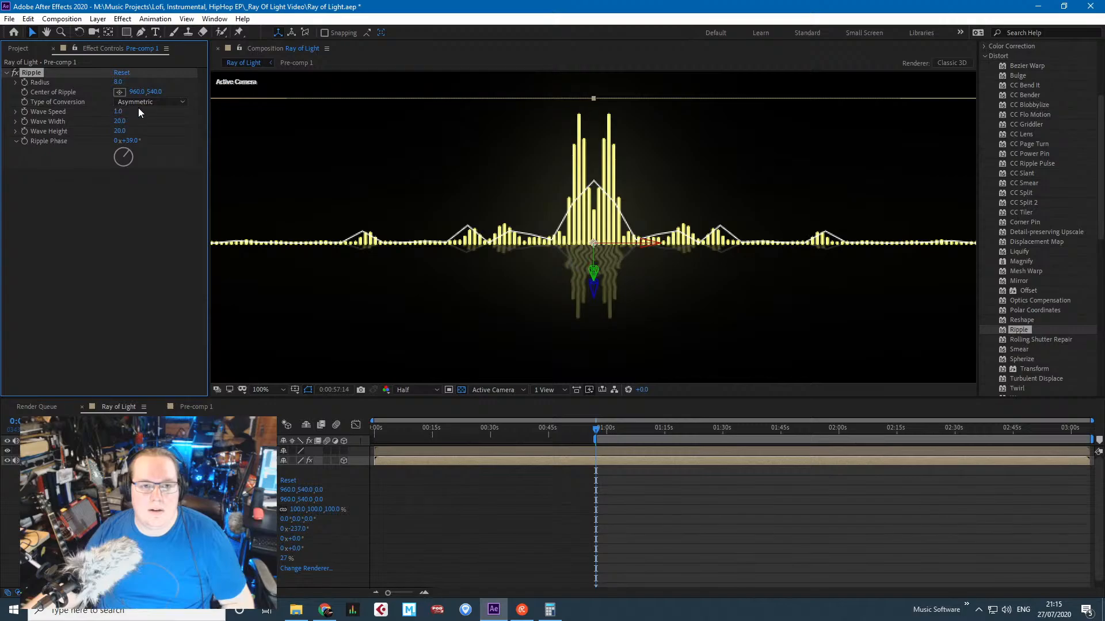
left_click(141, 102)
left_click(177, 123)
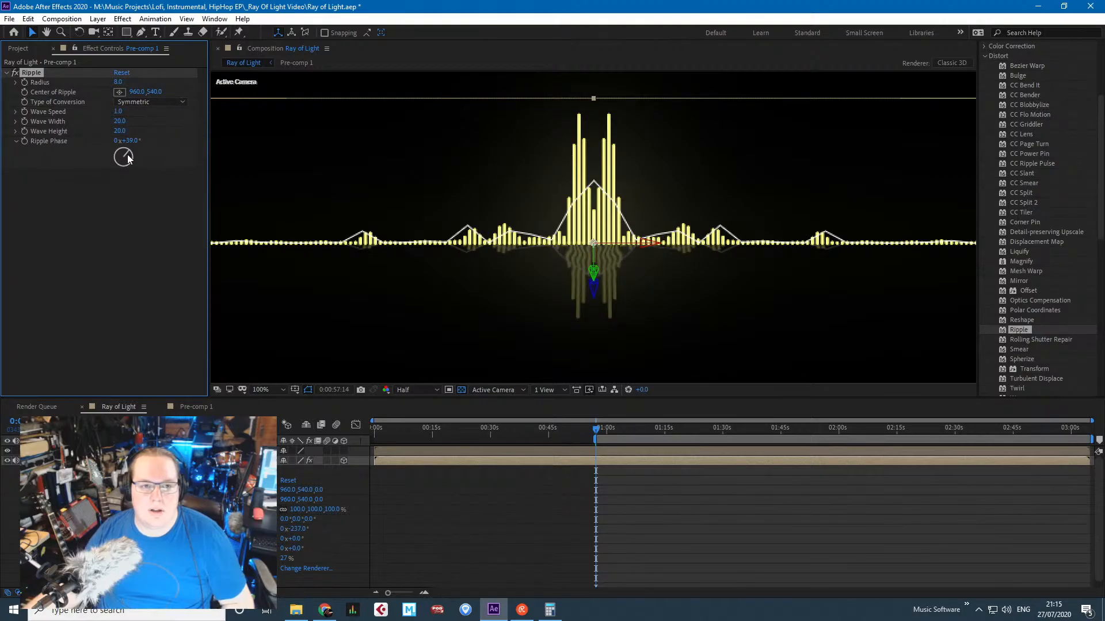
Change the Ripple Phase to 25° and set the Wave Speed to 5.
left_click_drag(127, 159, 134, 158)
left_click(119, 112)
type("5")
key("Return")
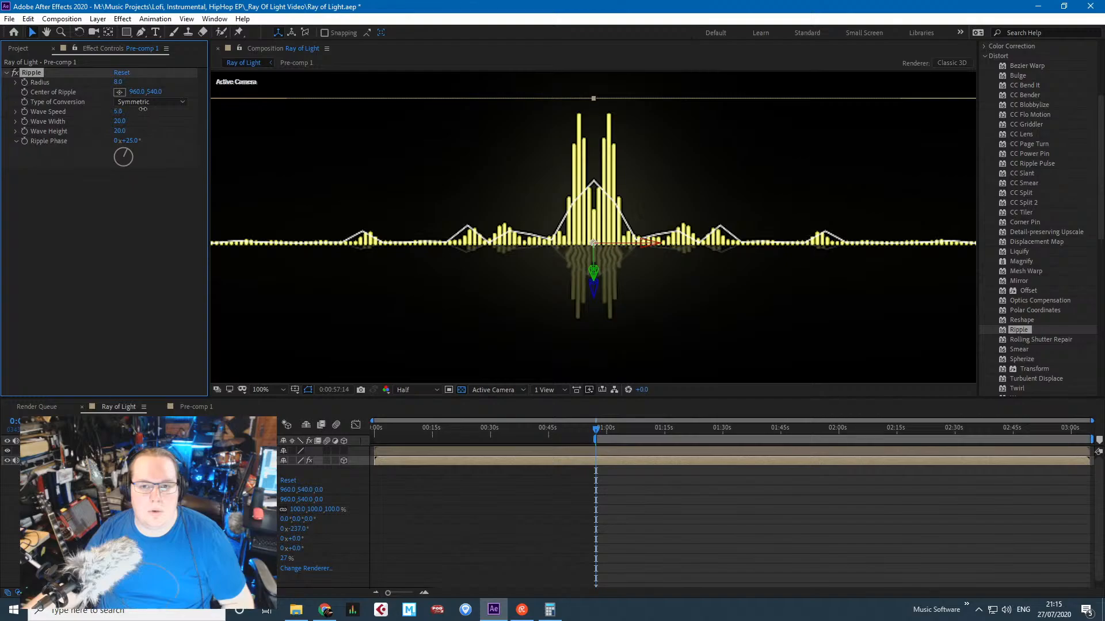
Play back the composition with both pre-comp copies shown to check the rippling reflection.
left_click(7, 452)
key("space")
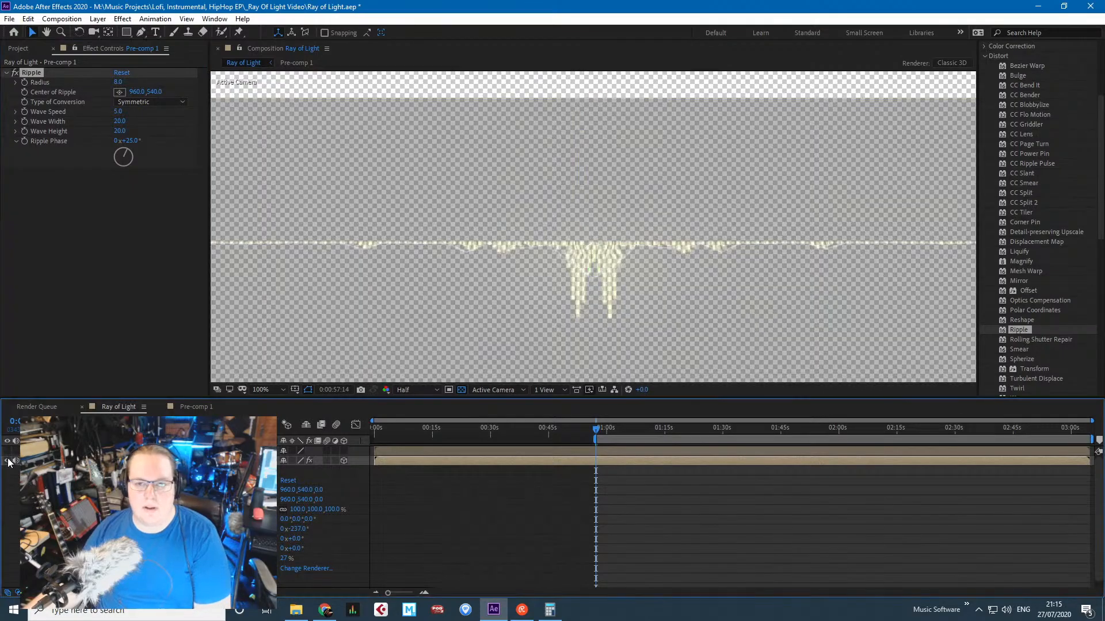
left_click(4, 451)
left_click(6, 451)
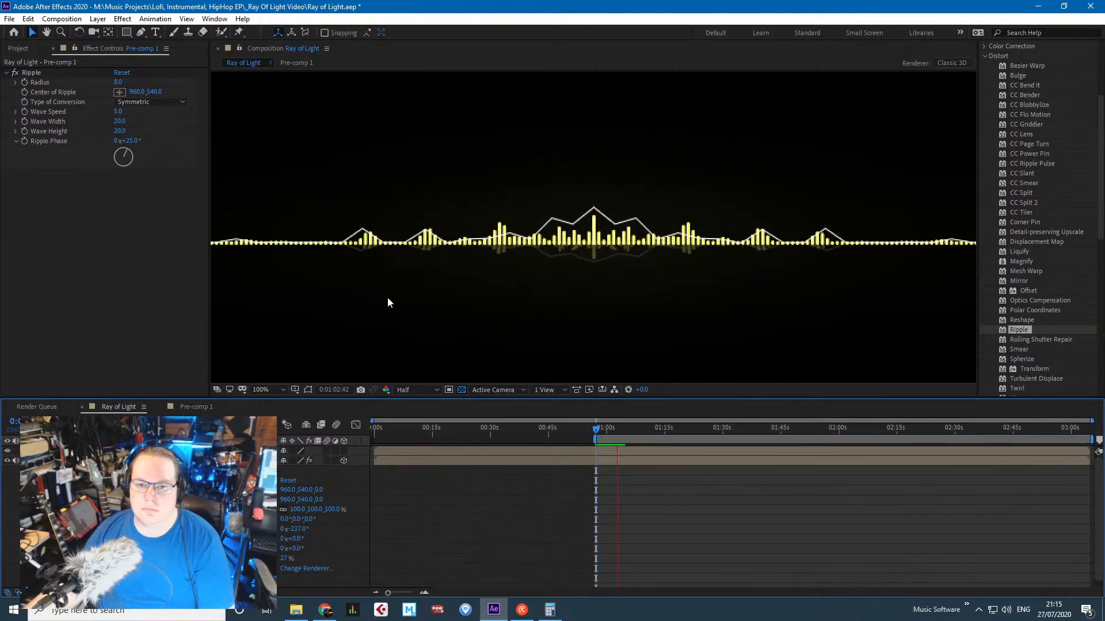
scroll(386, 300, "down", 1)
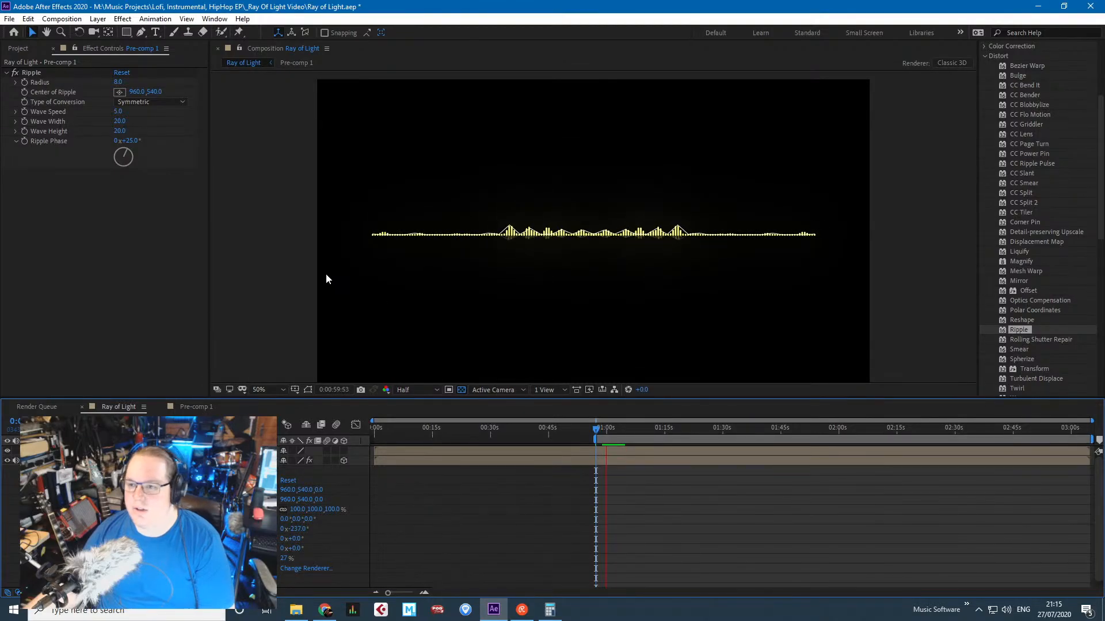
key("space")
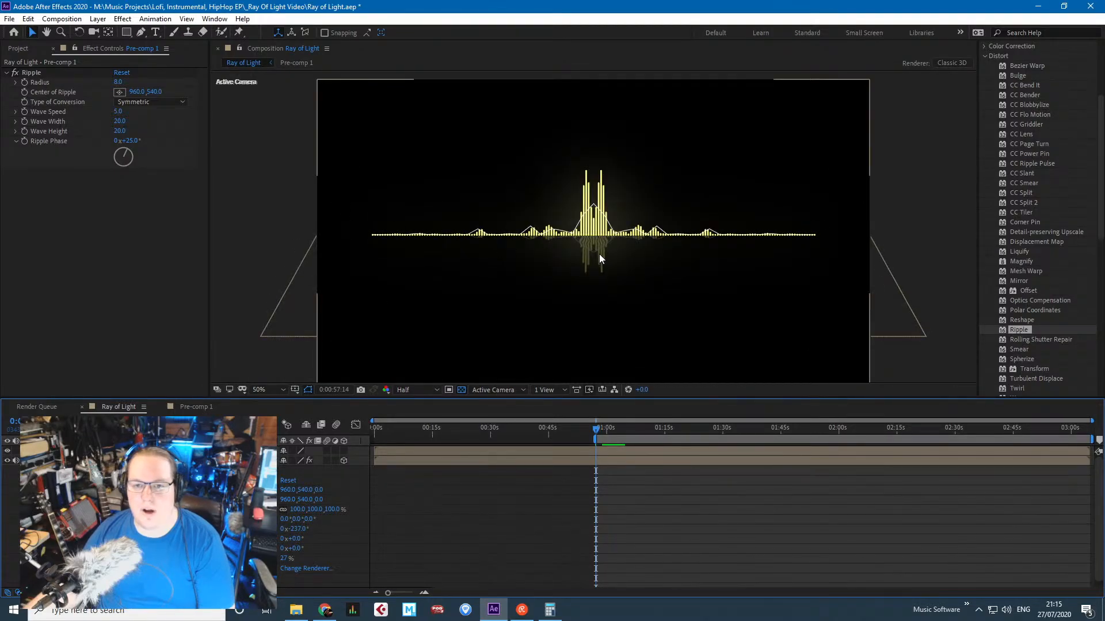
Set the Ripple effect's Wave Width to 16.4 and Wave Height to 14.
key("period")
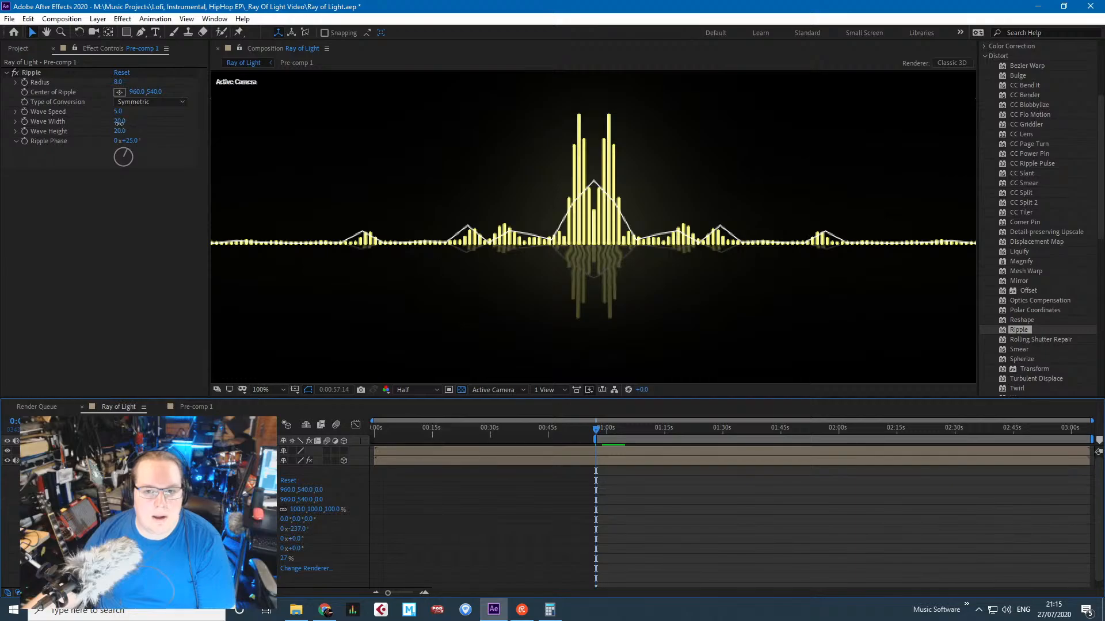
left_click_drag(119, 122, 107, 125)
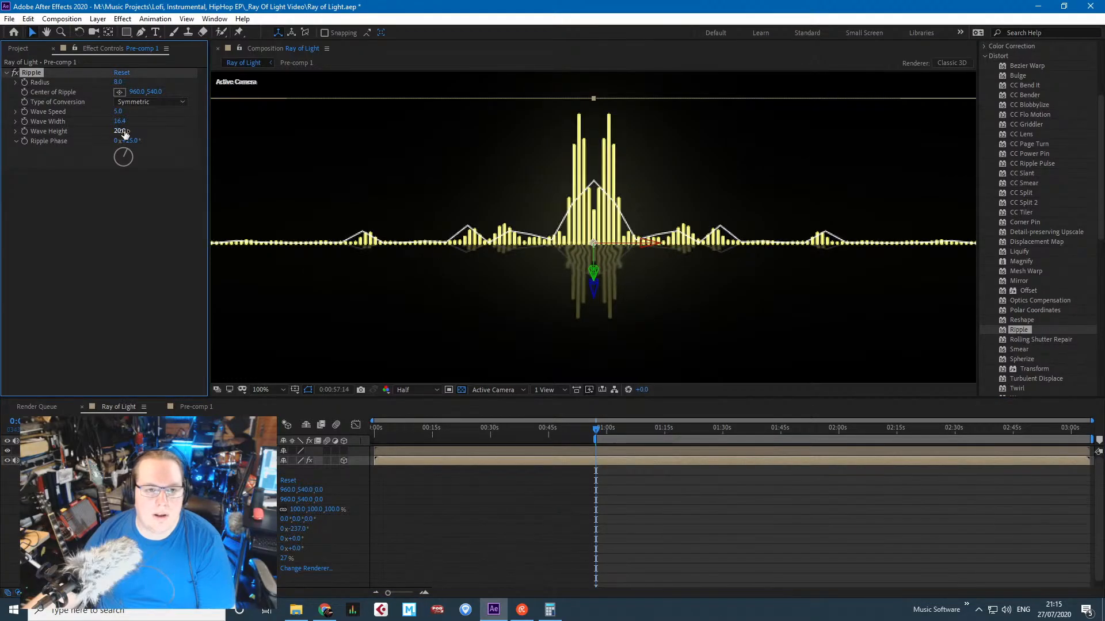
left_click_drag(120, 131, 138, 131)
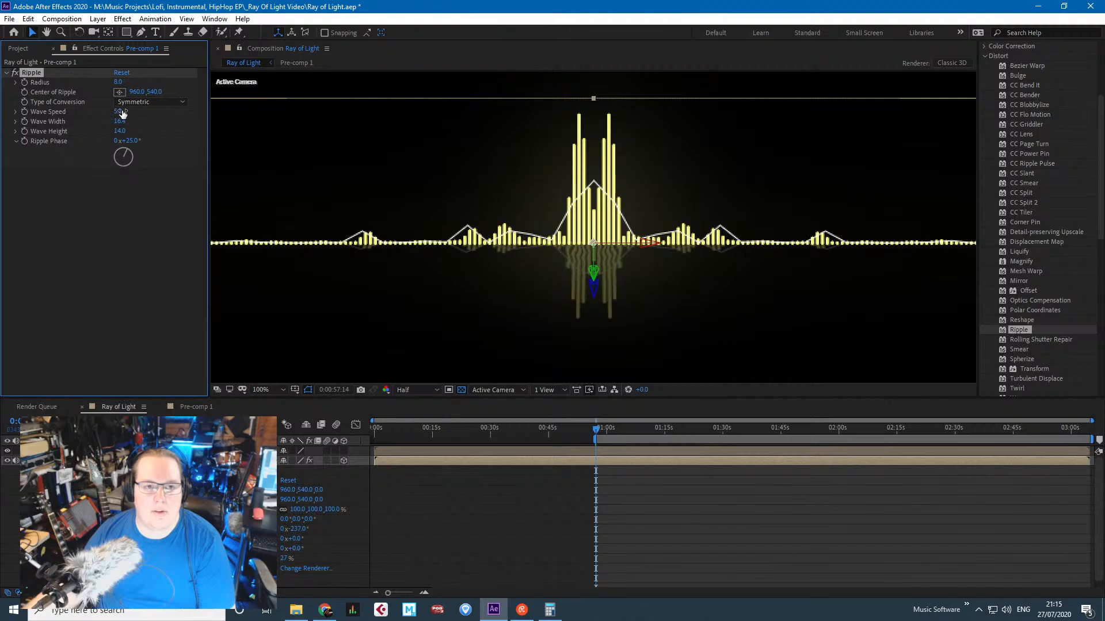
Set the Ripple Phase to 42° and place the center of the ripple at 961, 540 on the spectrum's baseline.
left_click_drag(121, 112, 123, 110)
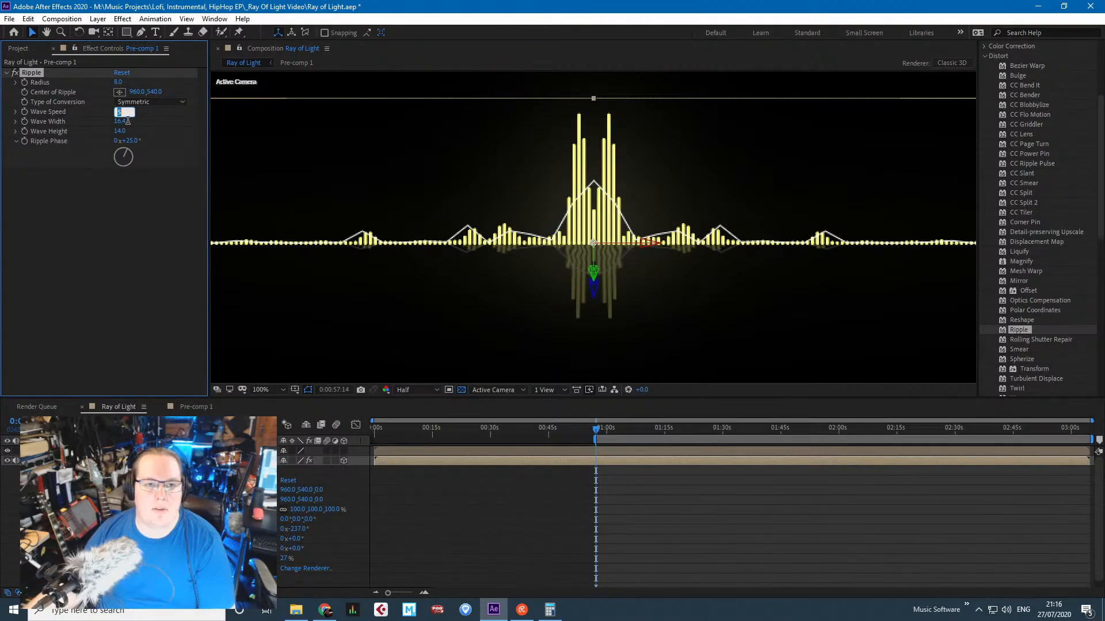
left_click(128, 153)
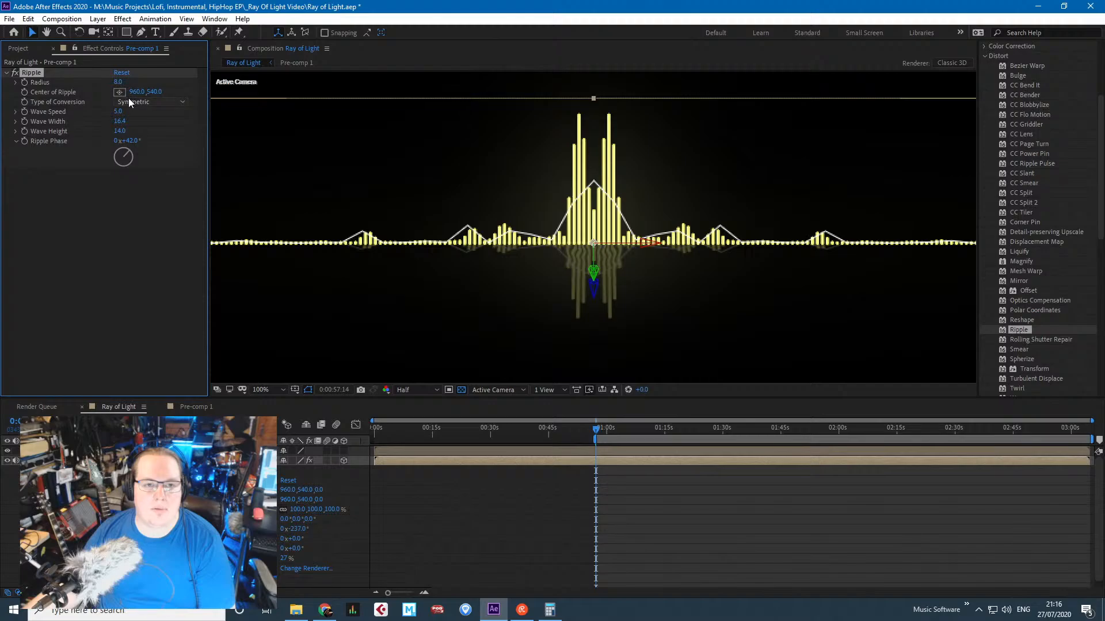
left_click(594, 295)
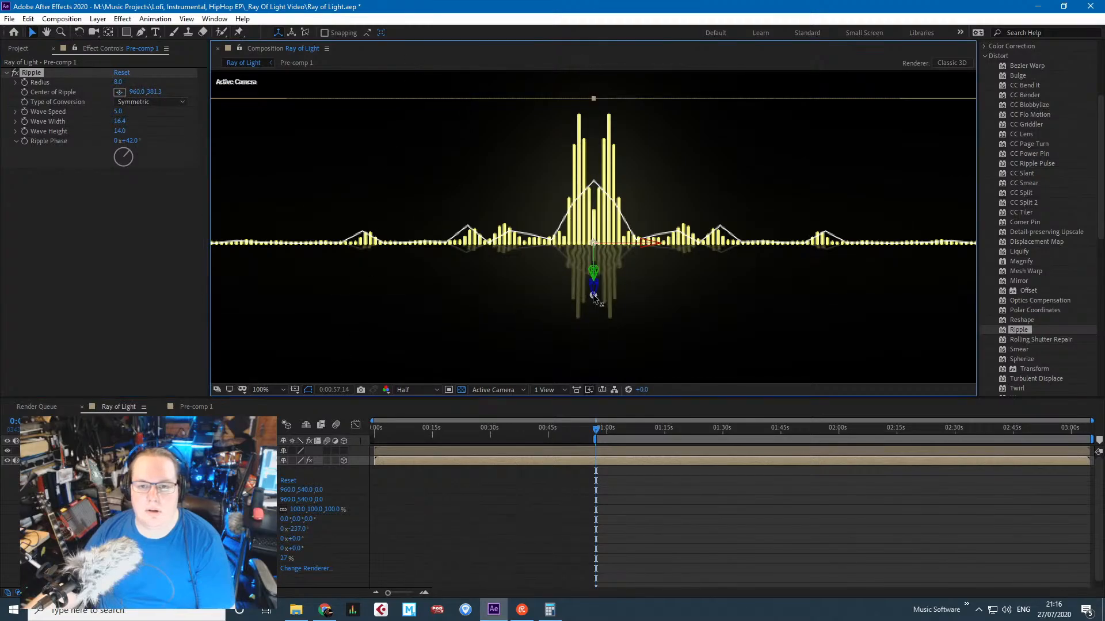
left_click_drag(593, 295, 596, 271)
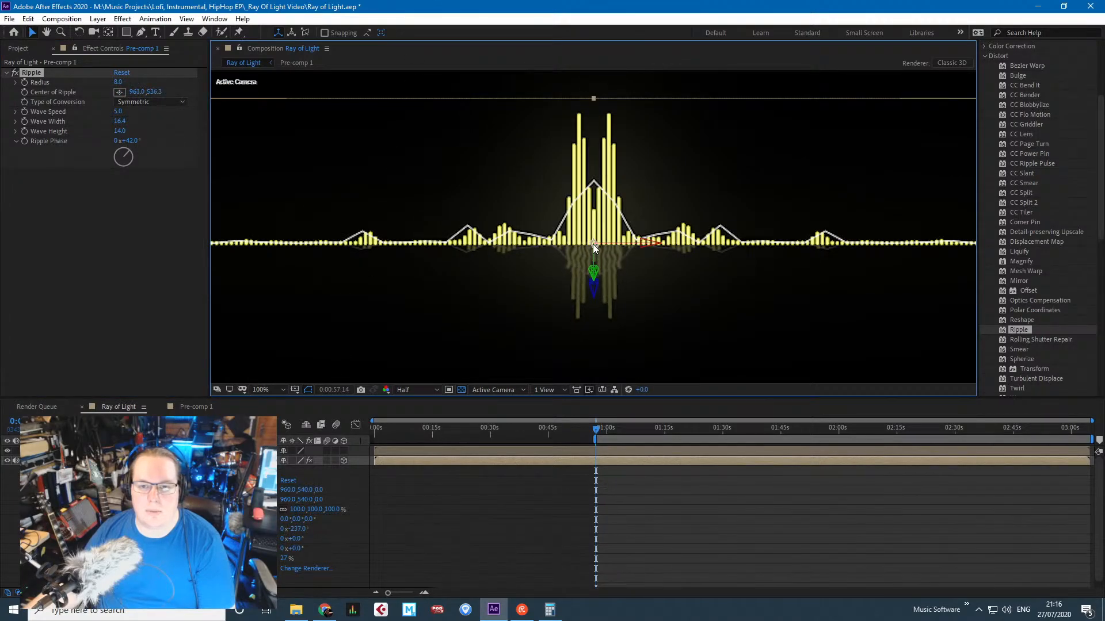
Play back the adjusted ripple, then collapse the lower pre-comp copy's properties and deselect it.
key("space")
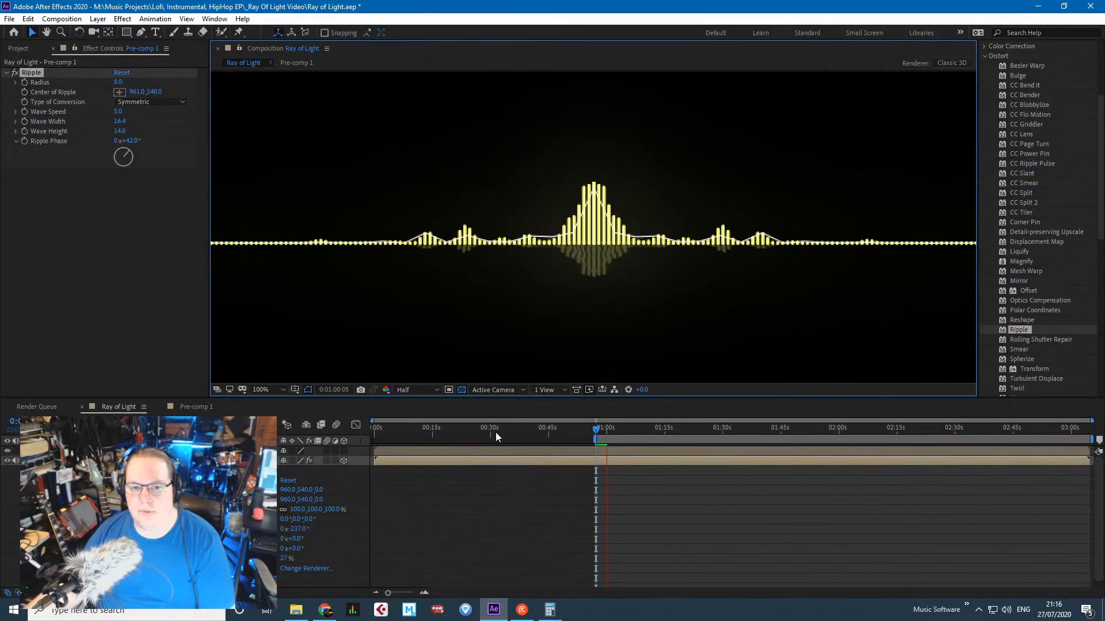
key("comma")
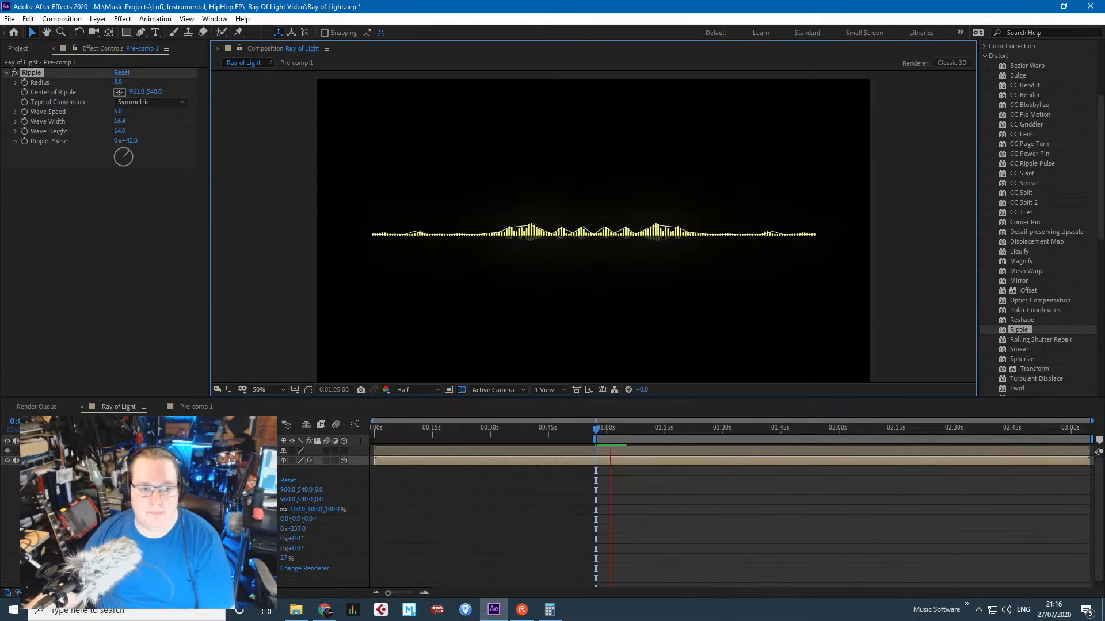
key("space")
left_click(44, 461)
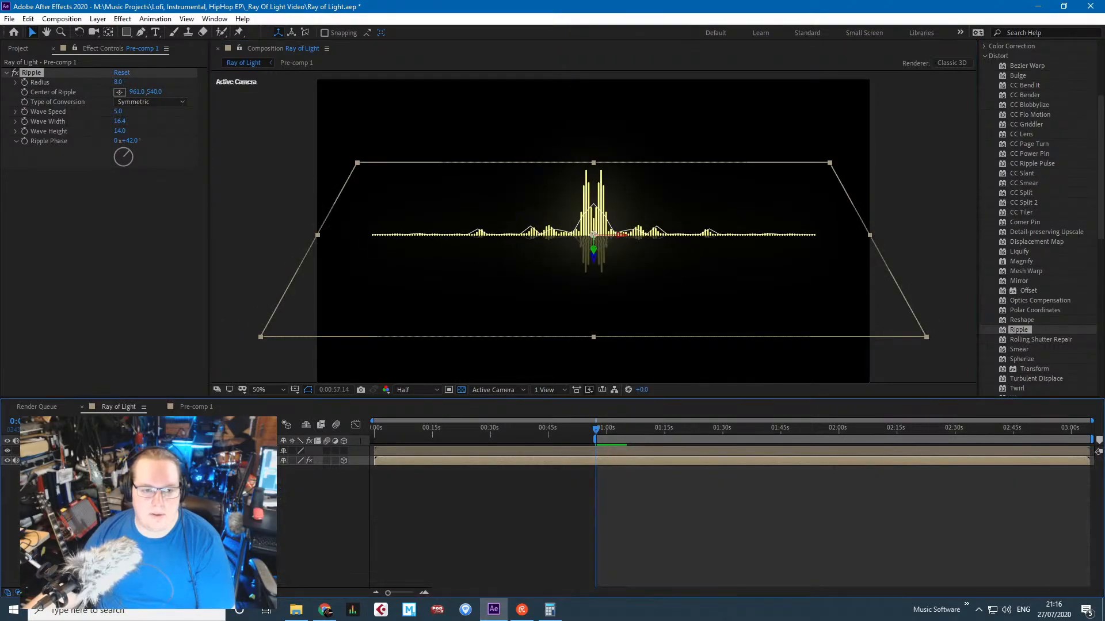
left_click(172, 518)
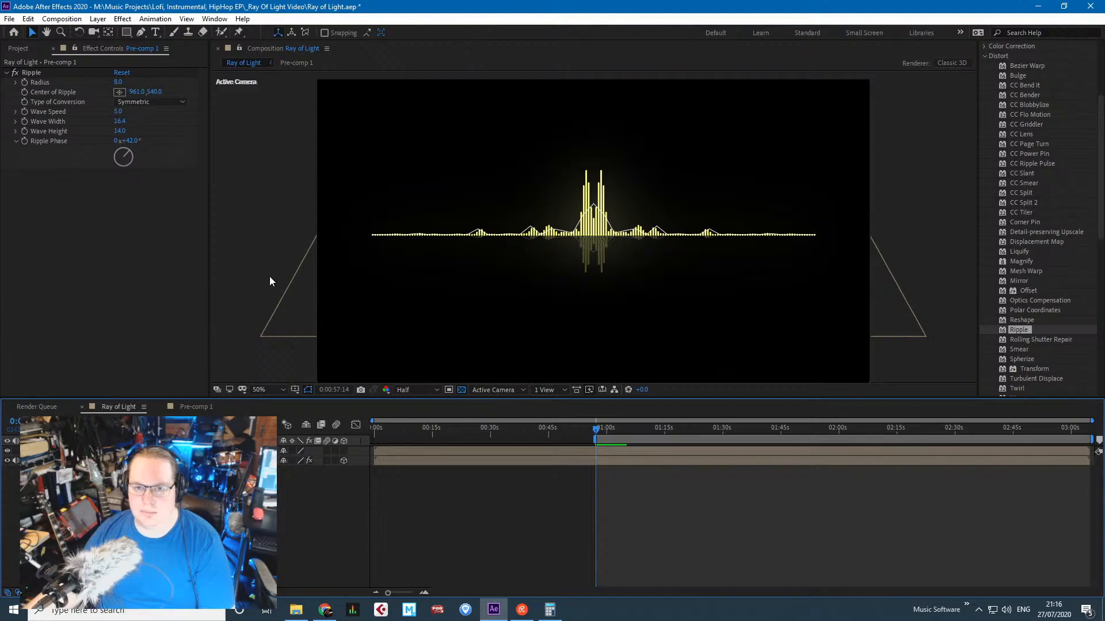
key("slash")
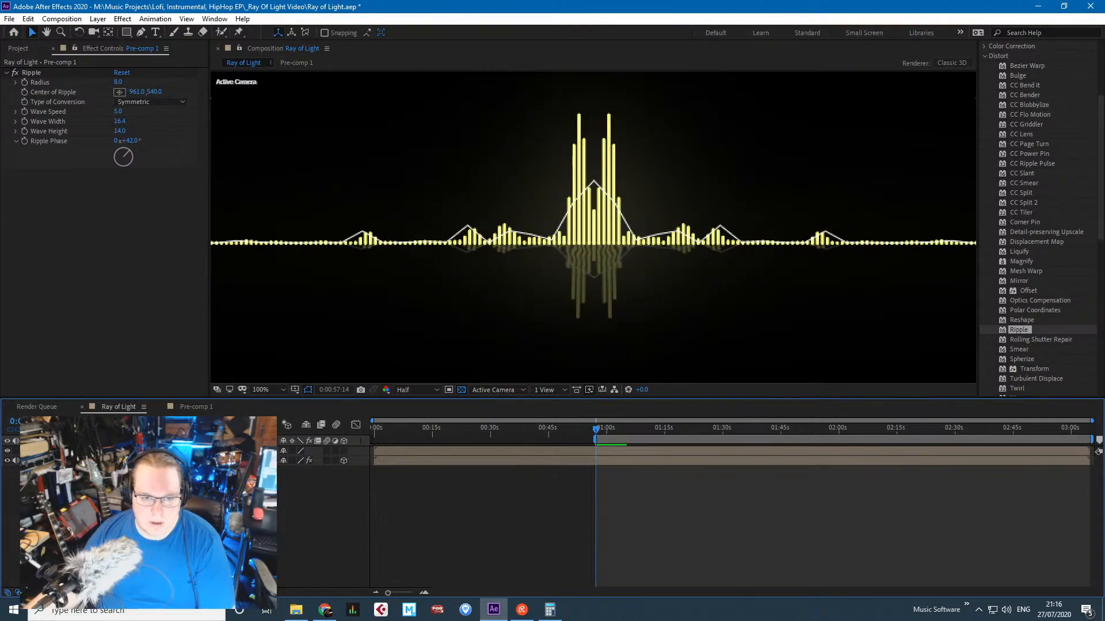
Open Pre-comp 1 and hide the yellow bars layer, leaving the white line layer shown.
left_click(208, 409)
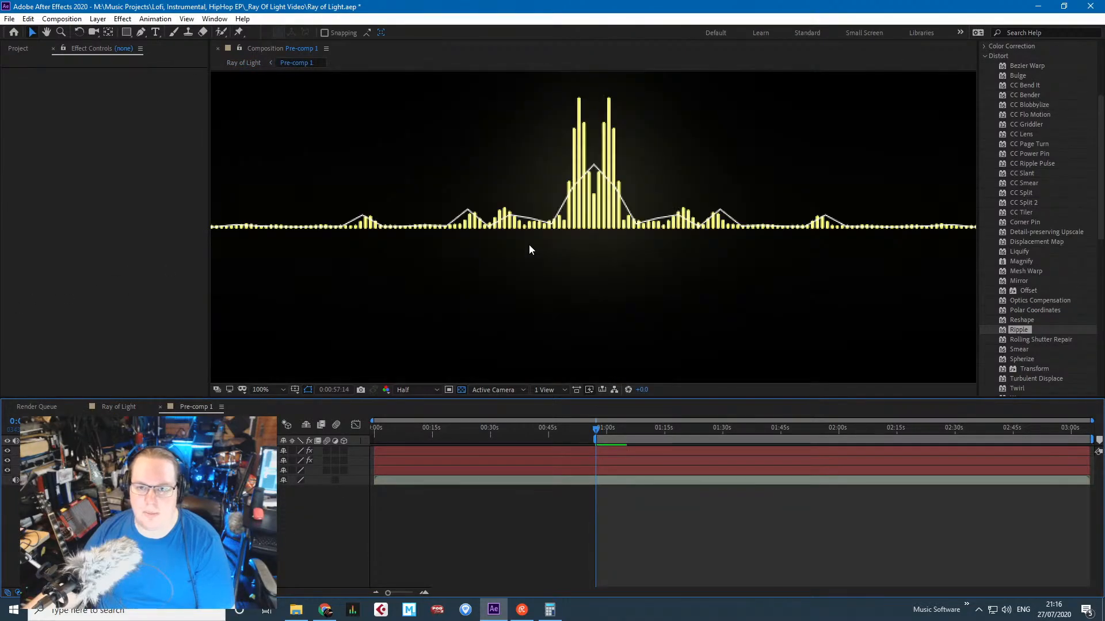
left_click_drag(518, 283, 524, 309)
key("comma")
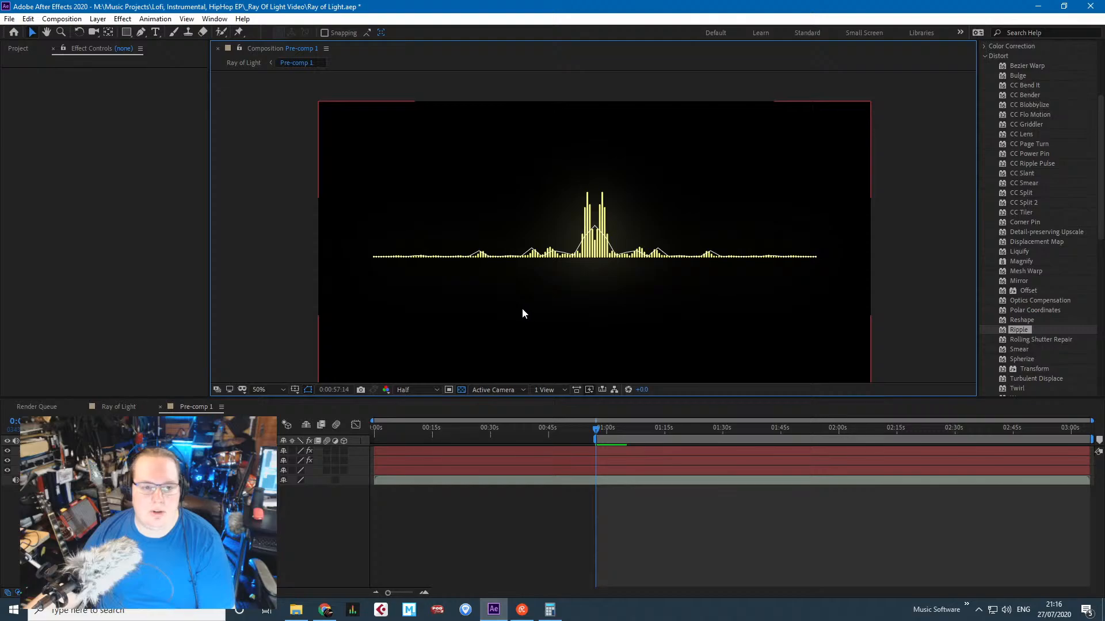
left_click(86, 461)
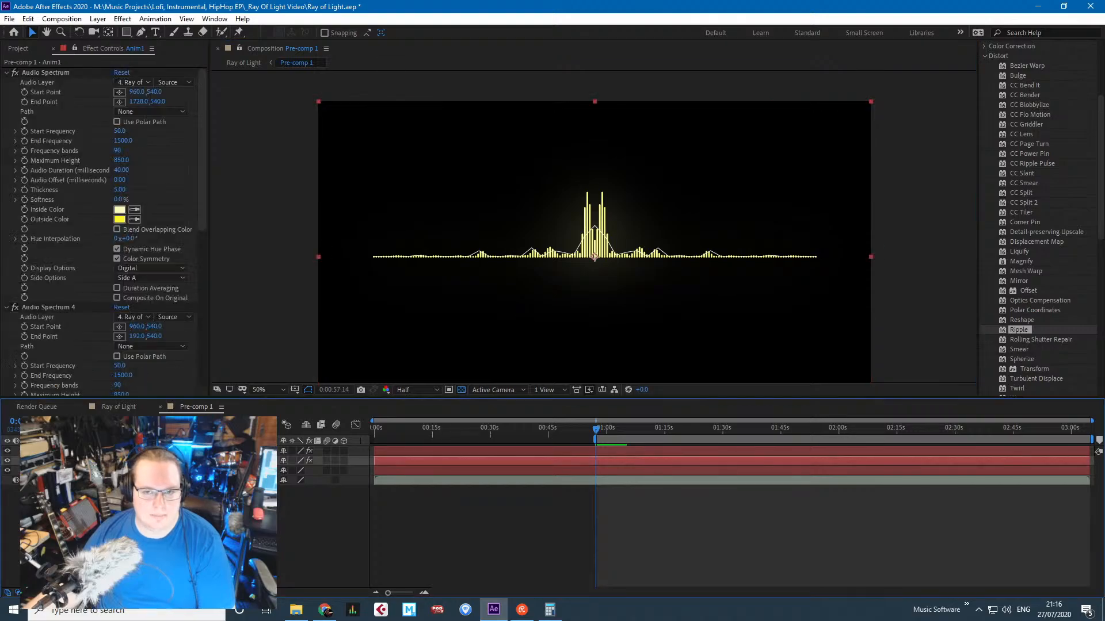
left_click(5, 453)
left_click(7, 451)
left_click(7, 461)
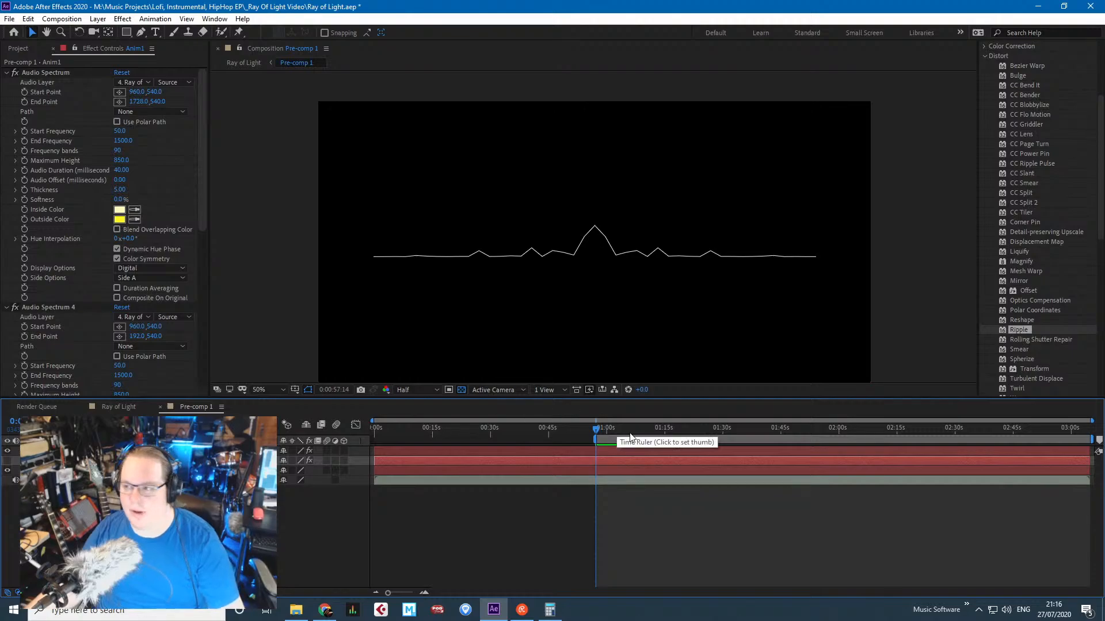
Search the effects for "scatter", collapse the white line layer's existing effects and apply CC Scatterize to that layer.
scroll(1012, 128, "up", 4)
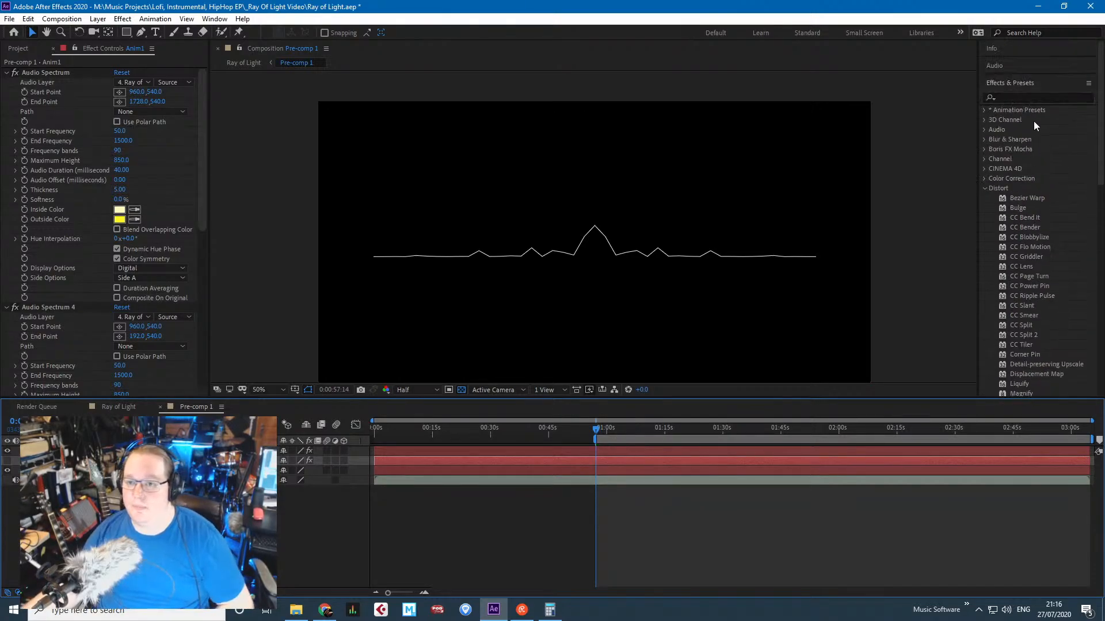
left_click(1014, 98)
type("sca")
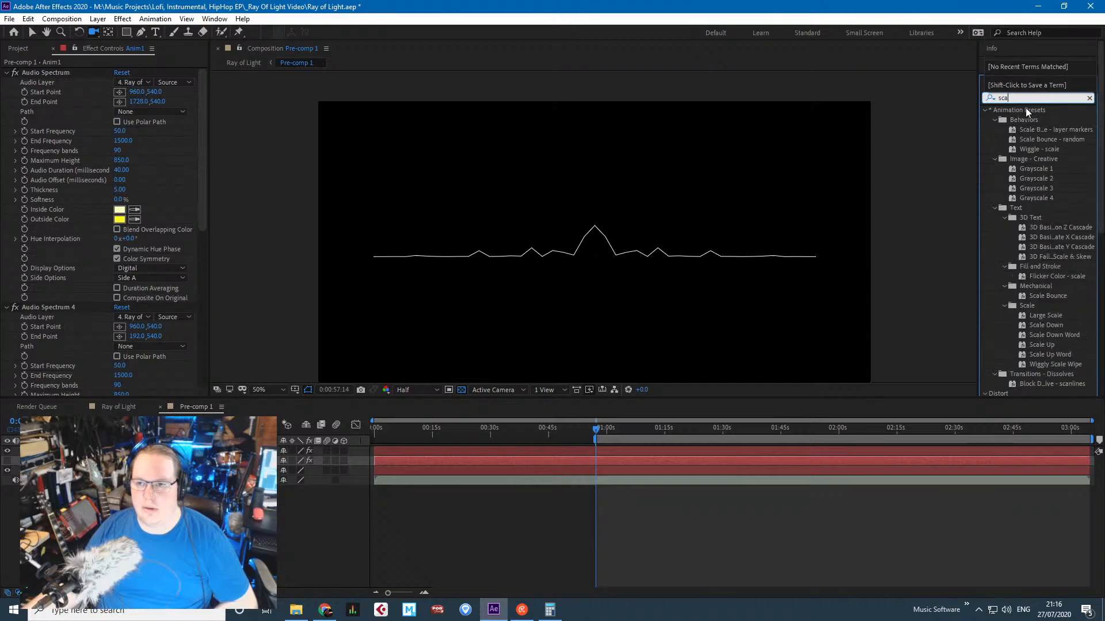
type("tter")
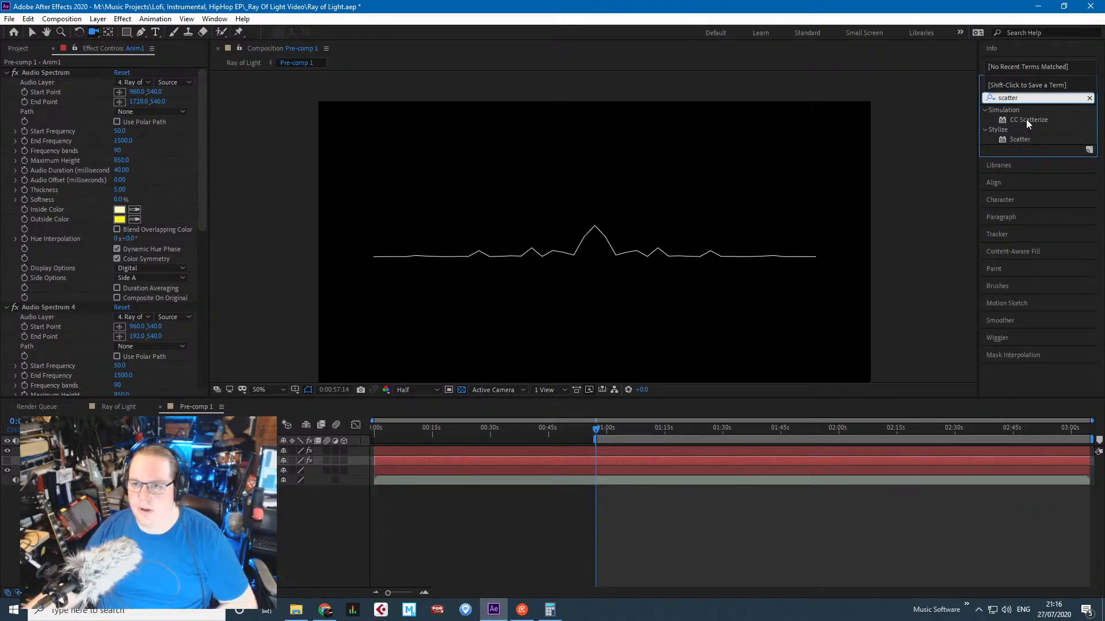
left_click_drag(1027, 120, 938, 148)
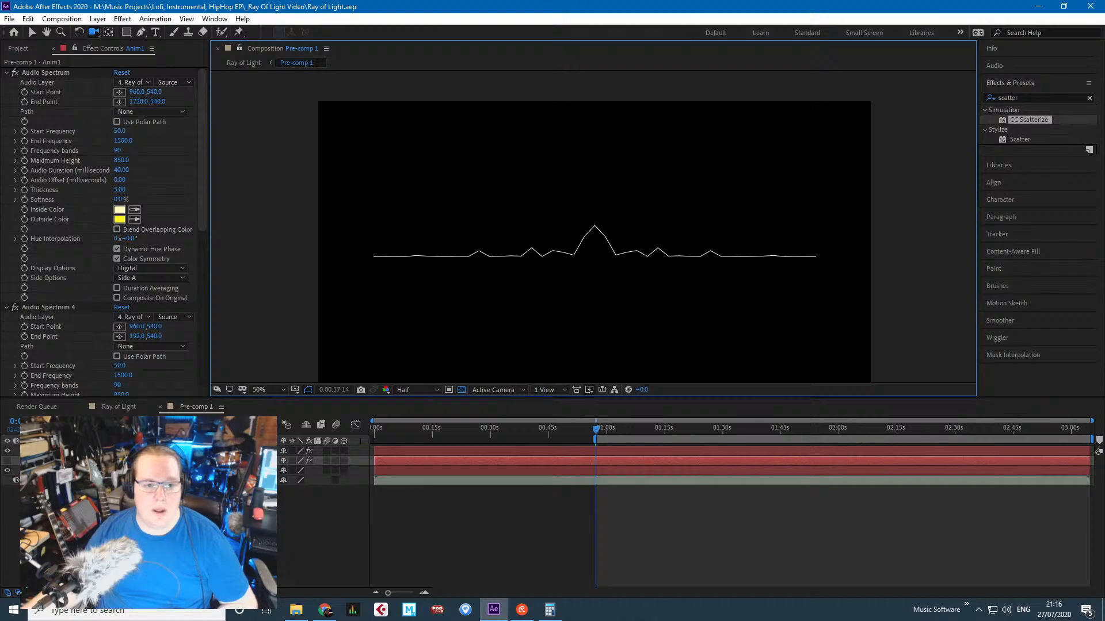
left_click(115, 451)
left_click(6, 72)
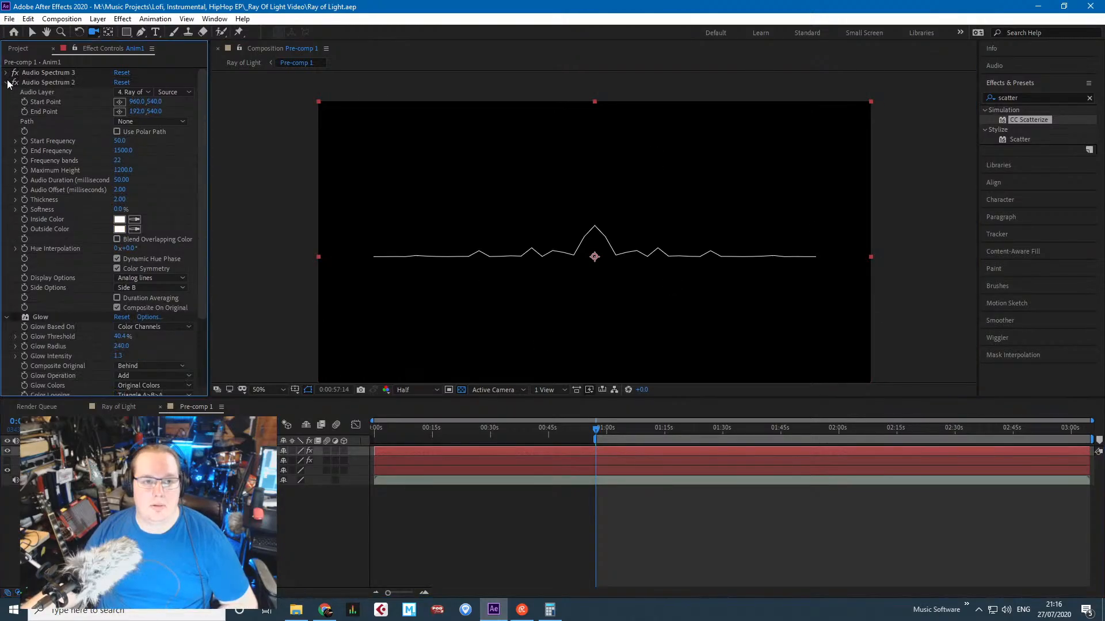
left_click(6, 82)
left_click(6, 92)
left_click_drag(1050, 119, 80, 190)
scroll(507, 320, "up", 4)
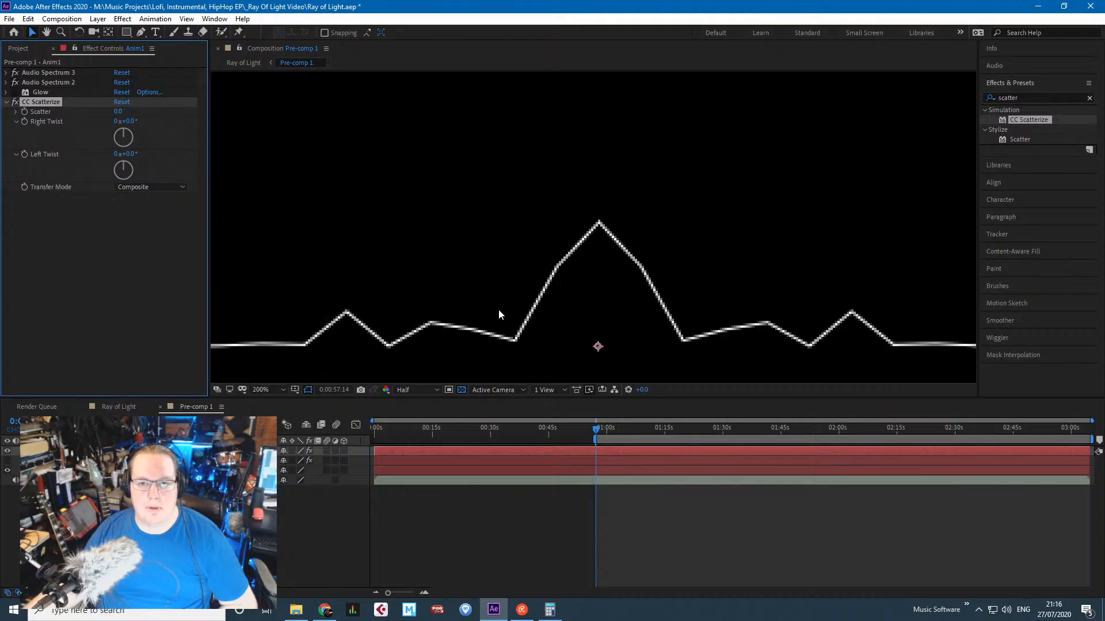
Try CC Scatterize on the white line layer with a Right Twist of 55°, a Left Twist of -35° and a Scatter of 23.
left_click_drag(125, 134, 117, 164)
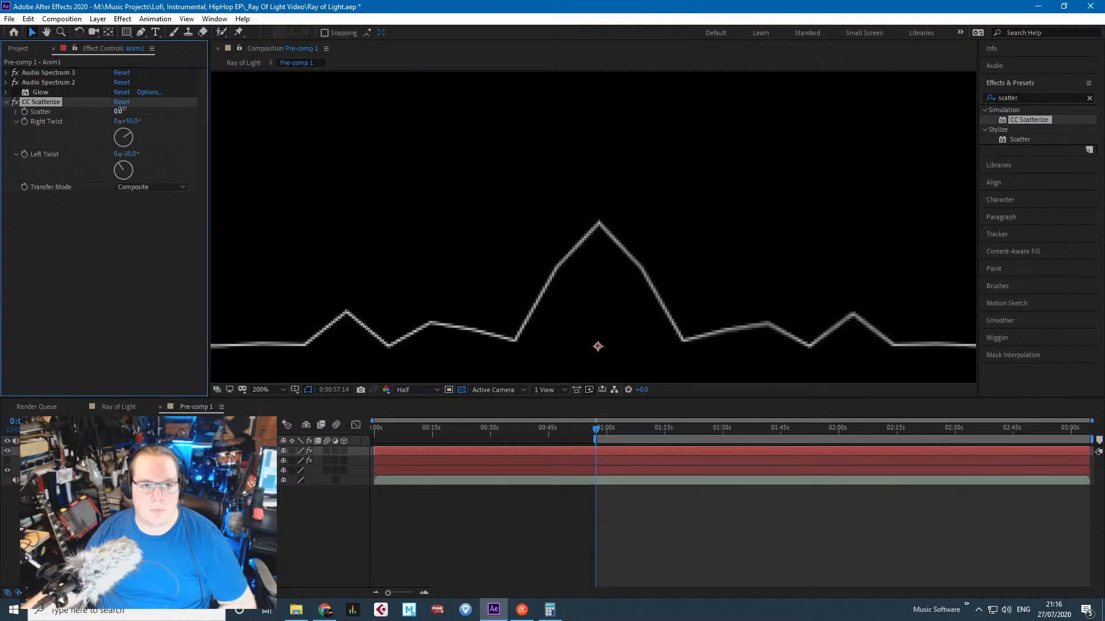
mouse_move(119, 111)
left_mouse_down()
mouse_move(141, 110)
mouse_move(128, 110)
left_mouse_up()
scroll(589, 318, "down", 4)
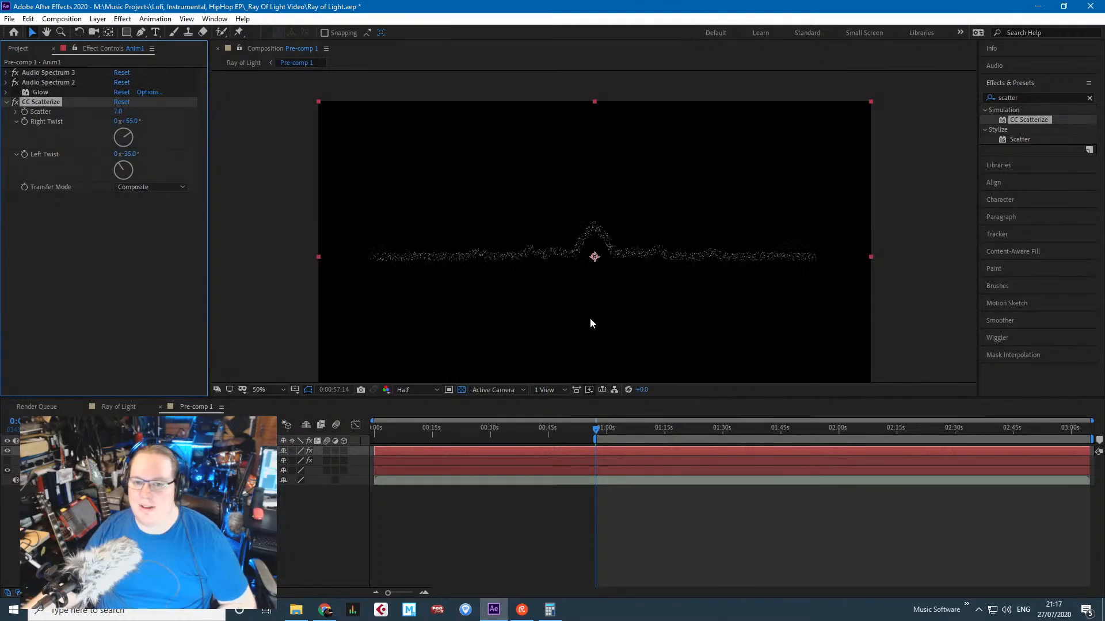
scroll(589, 318, "up", 4)
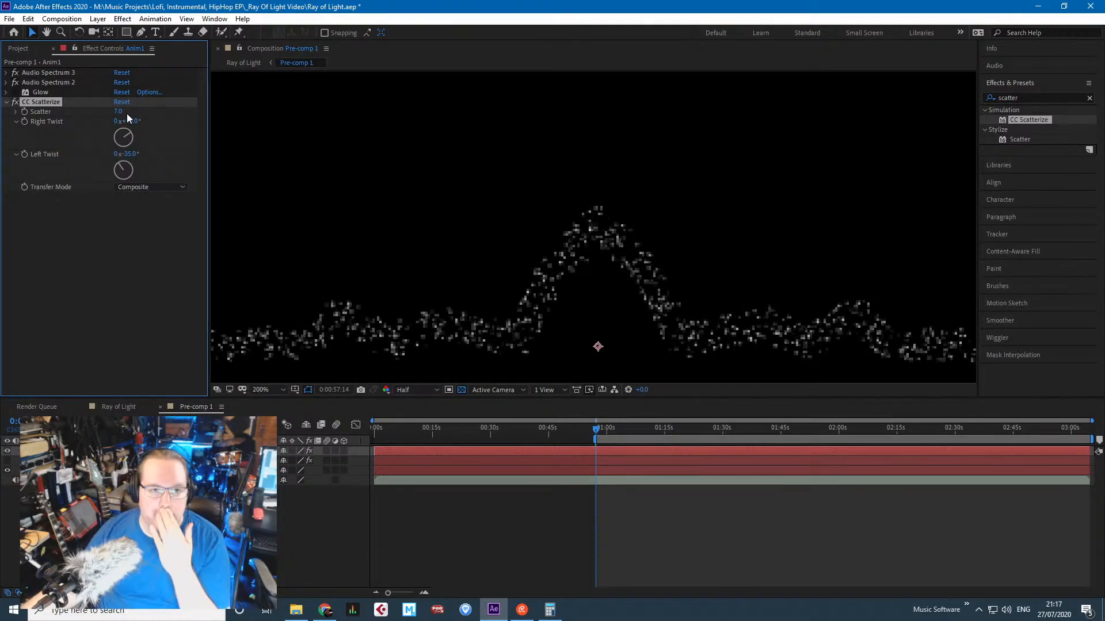
left_click_drag(119, 113, 158, 113)
scroll(381, 219, "down", 2)
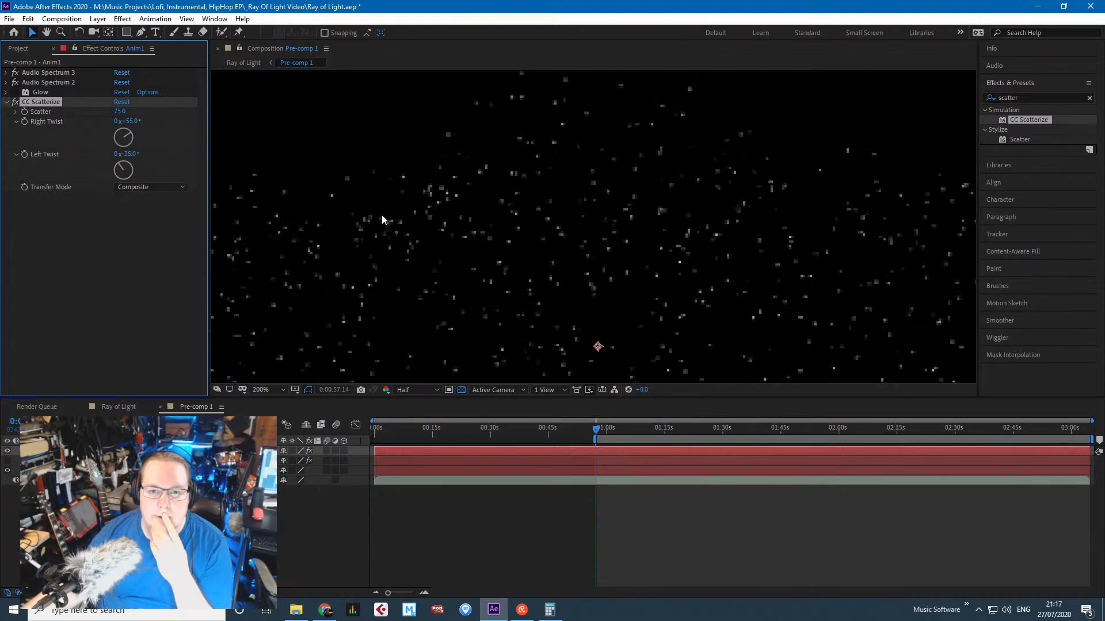
scroll(382, 216, "down", 1)
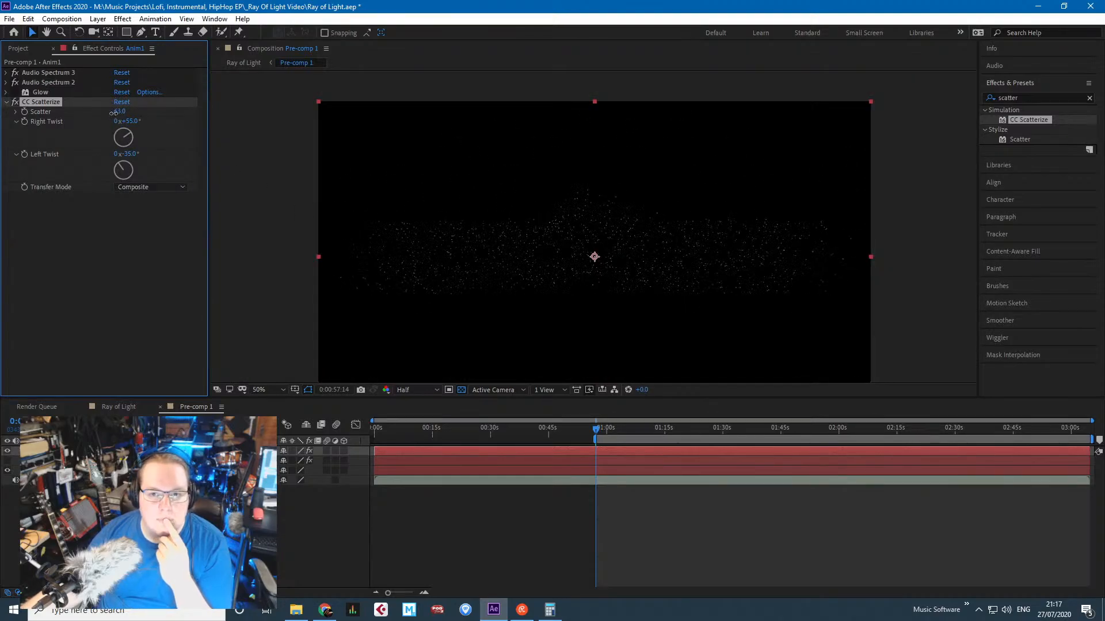
left_click_drag(94, 113, 90, 118)
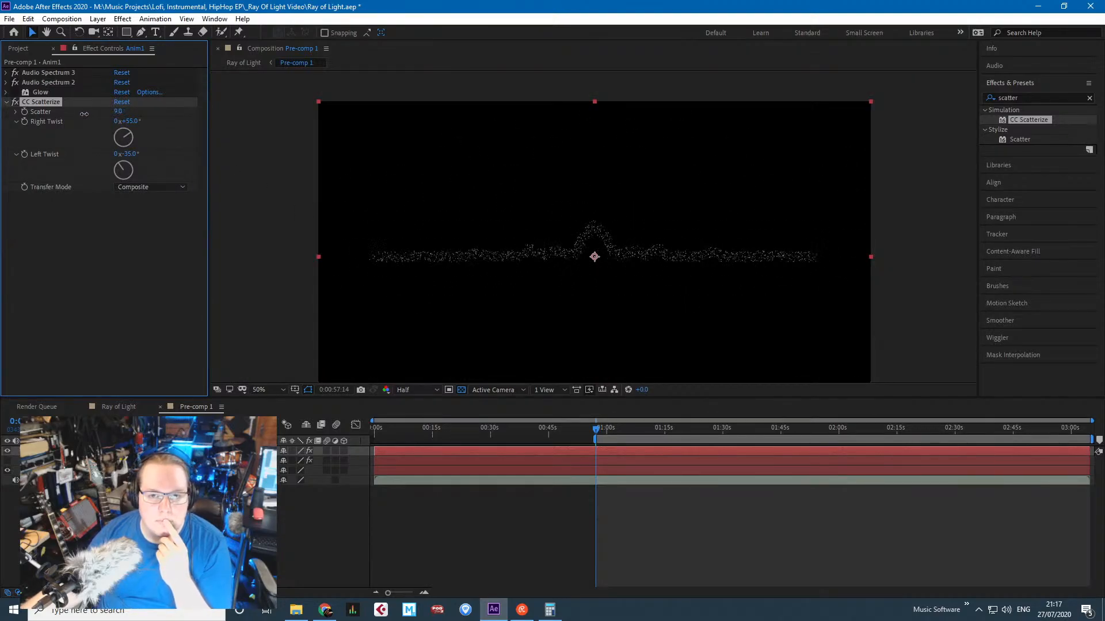
Play back the scattered white line, show the yellow bars layer again and preview both together.
left_click(464, 270)
key("space")
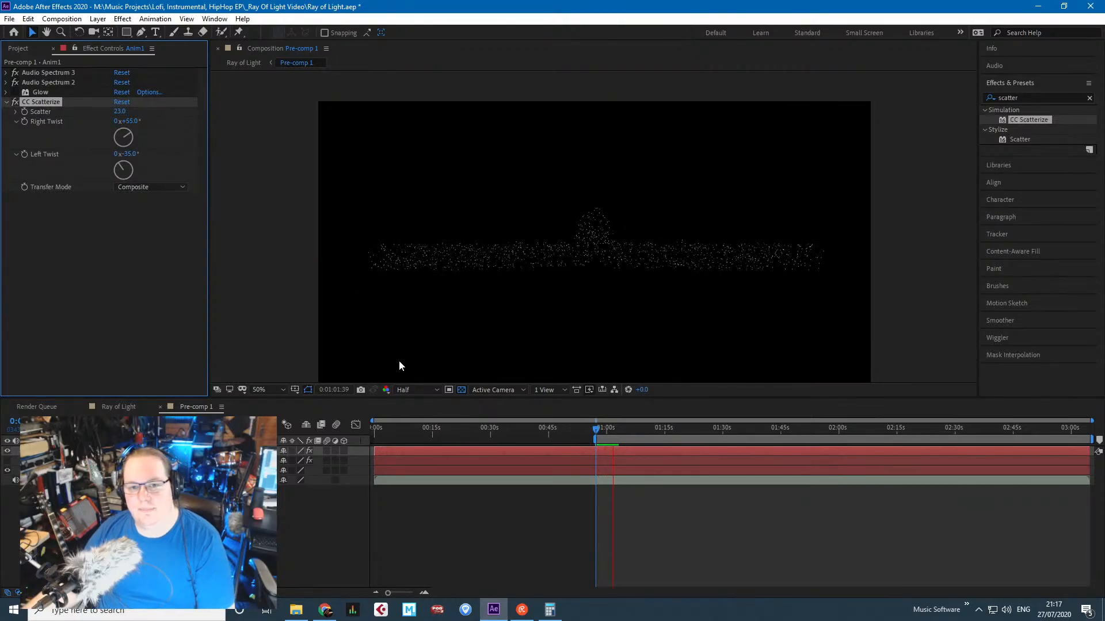
left_click(8, 461)
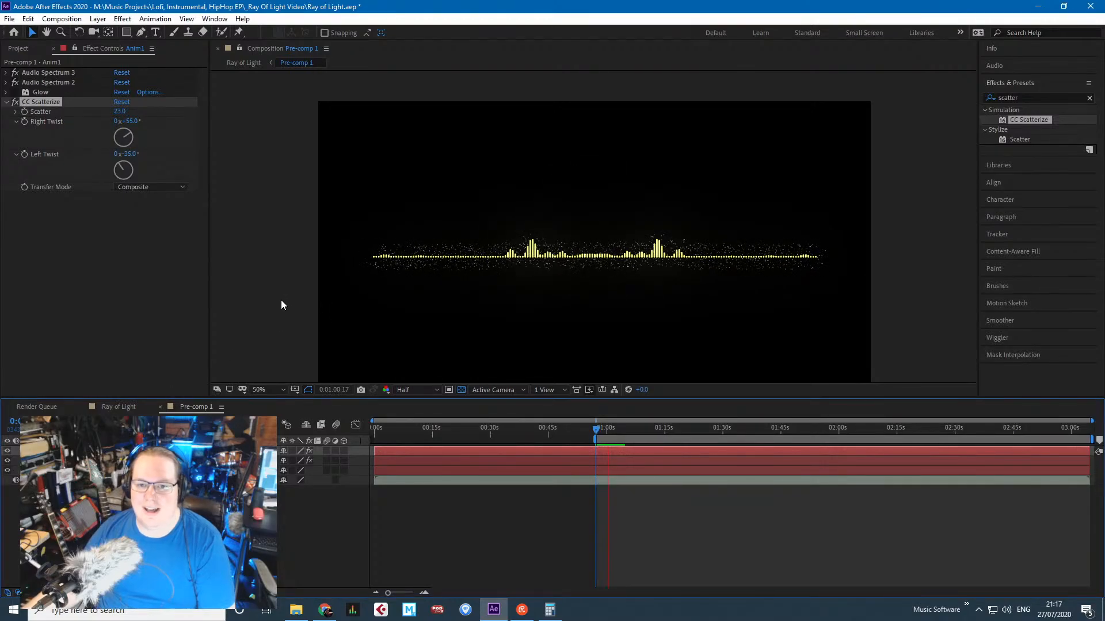
key("period")
key("comma")
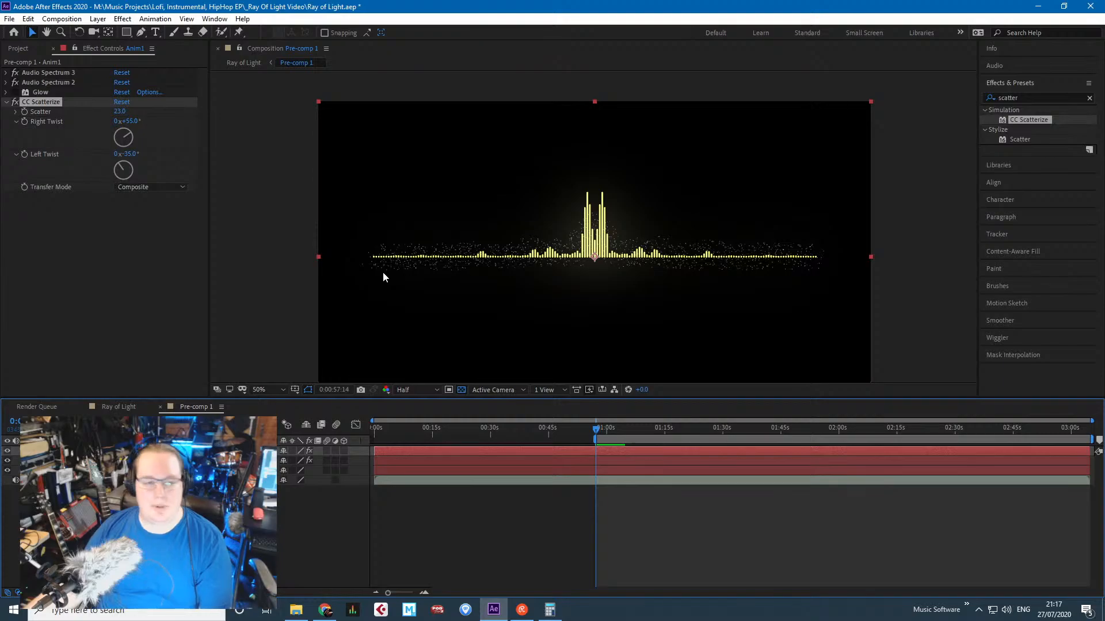
Set the white line layer's CC Scatterize Right Twist, Left Twist and Scatter to 0.
left_click(146, 334)
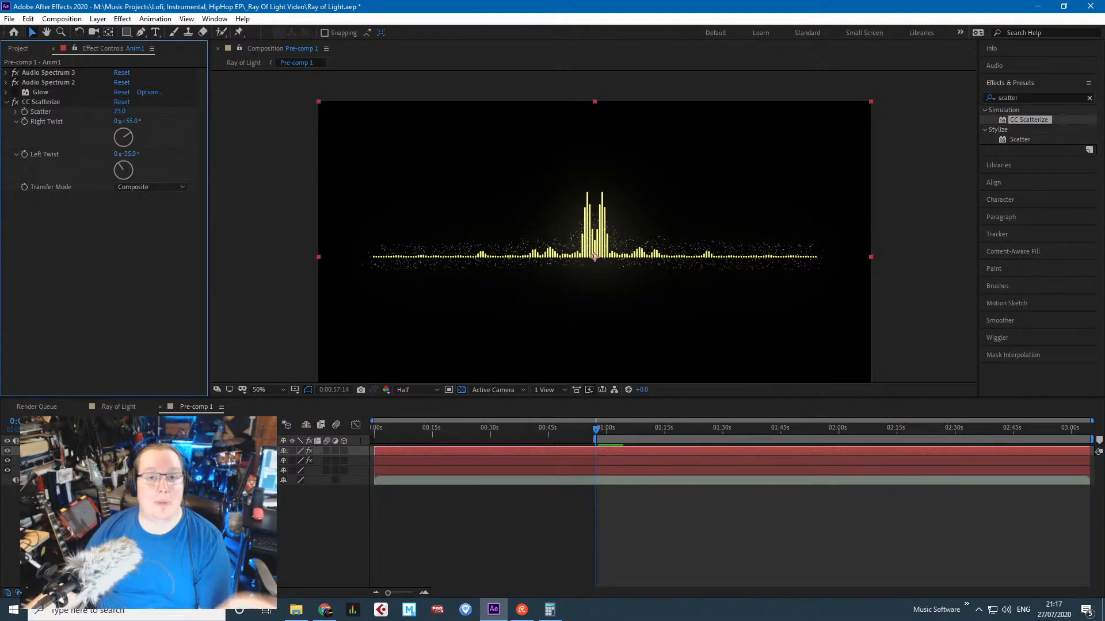
left_click(127, 518)
left_click(103, 480)
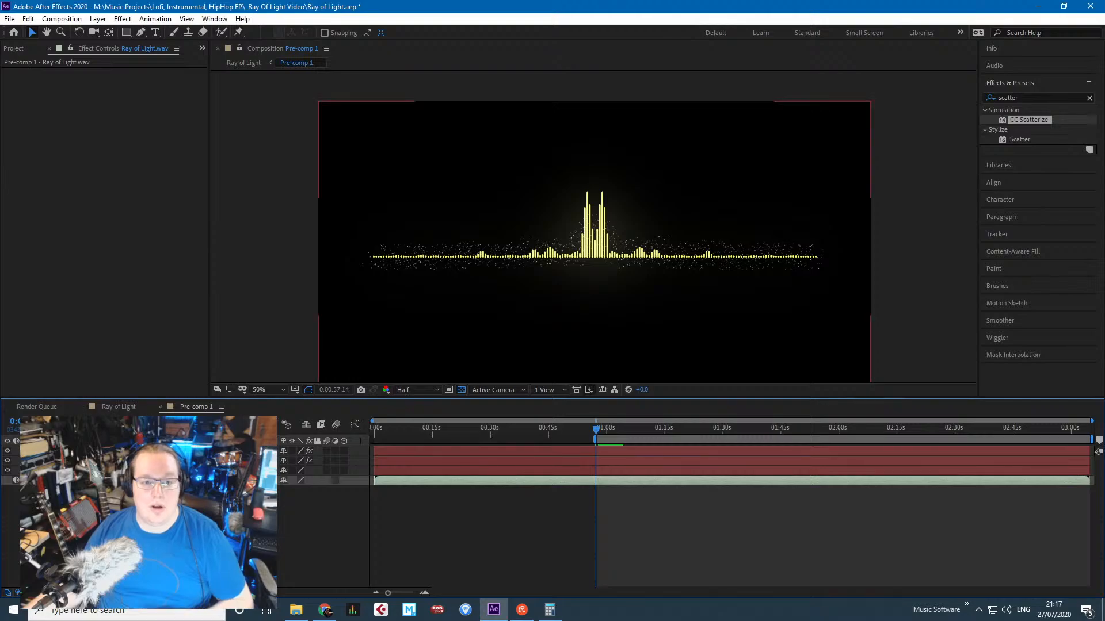
left_click(178, 450)
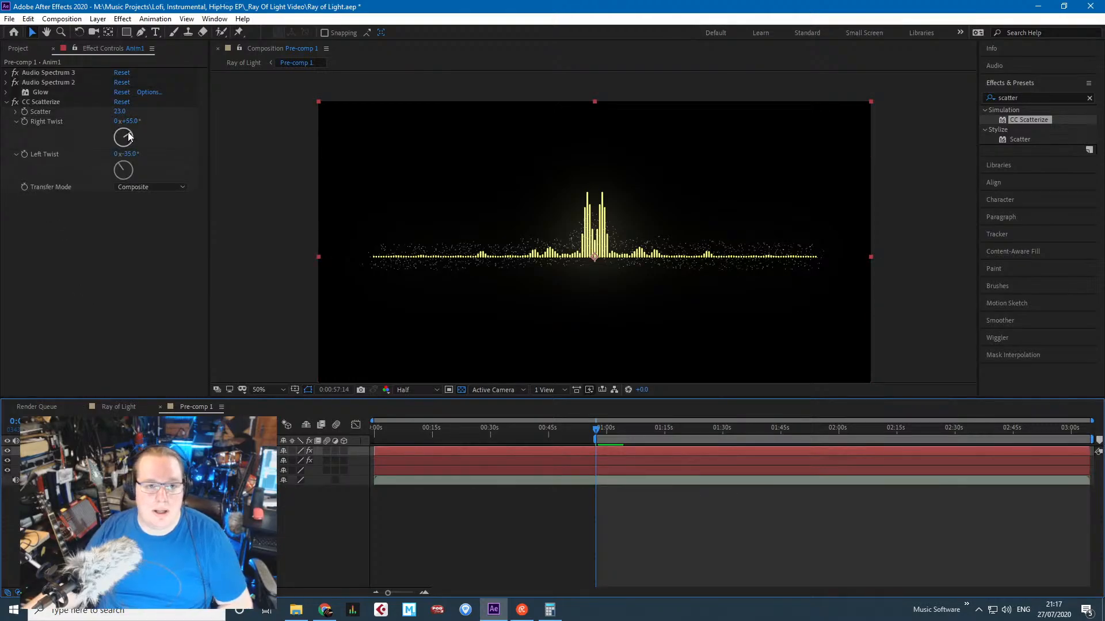
left_click(135, 121)
type("0")
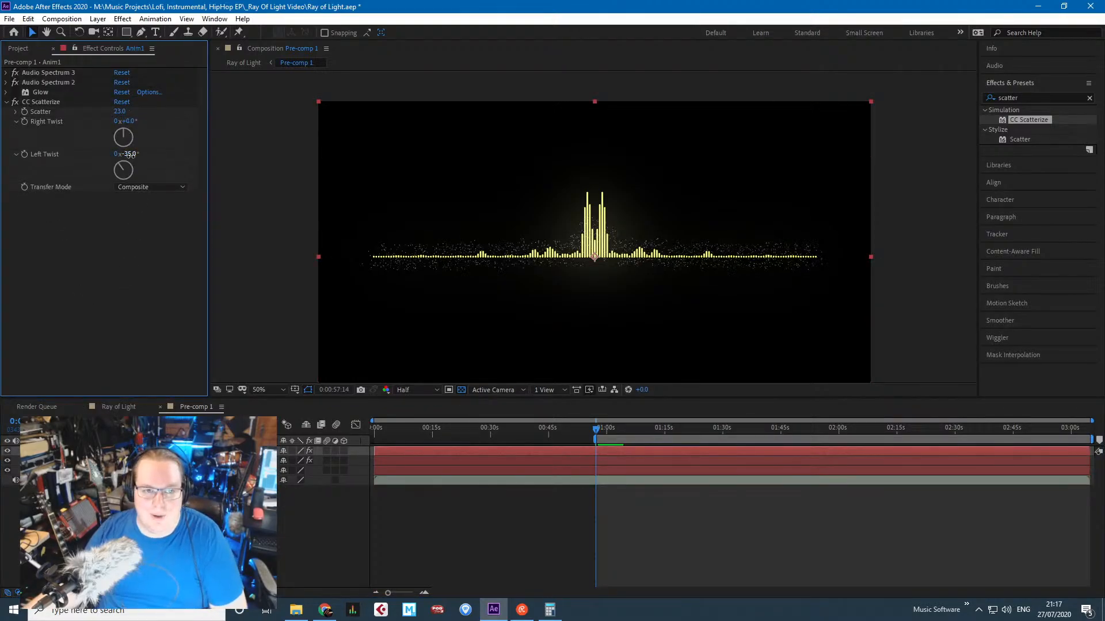
key("Tab")
type("0")
key("Return")
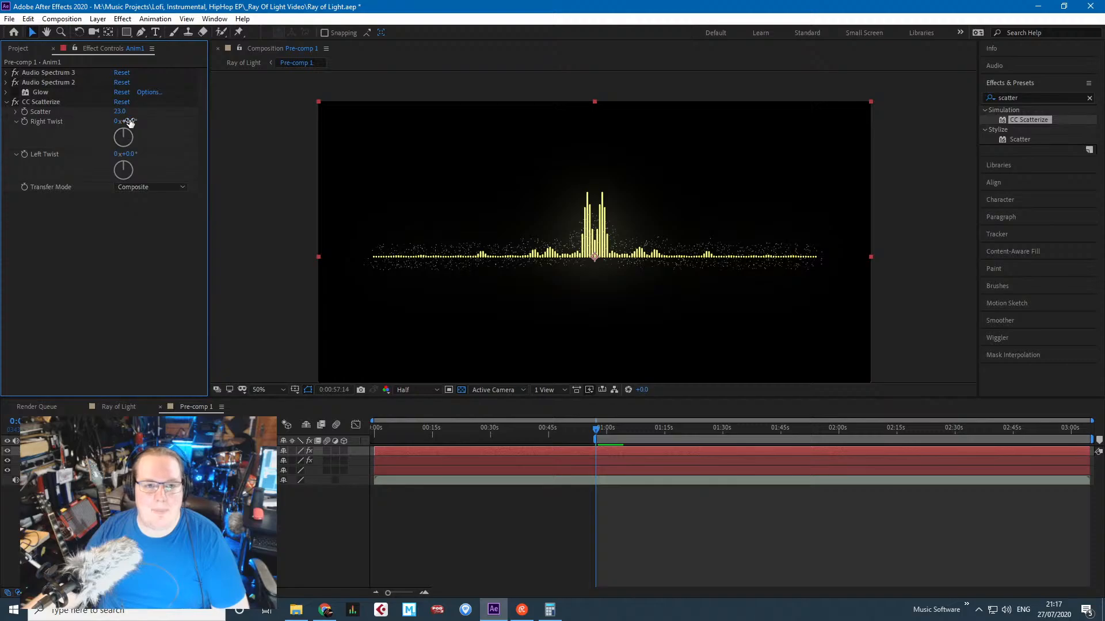
Convert the audio of the Ray of Light.wav layer to keyframes.
left_click(118, 480)
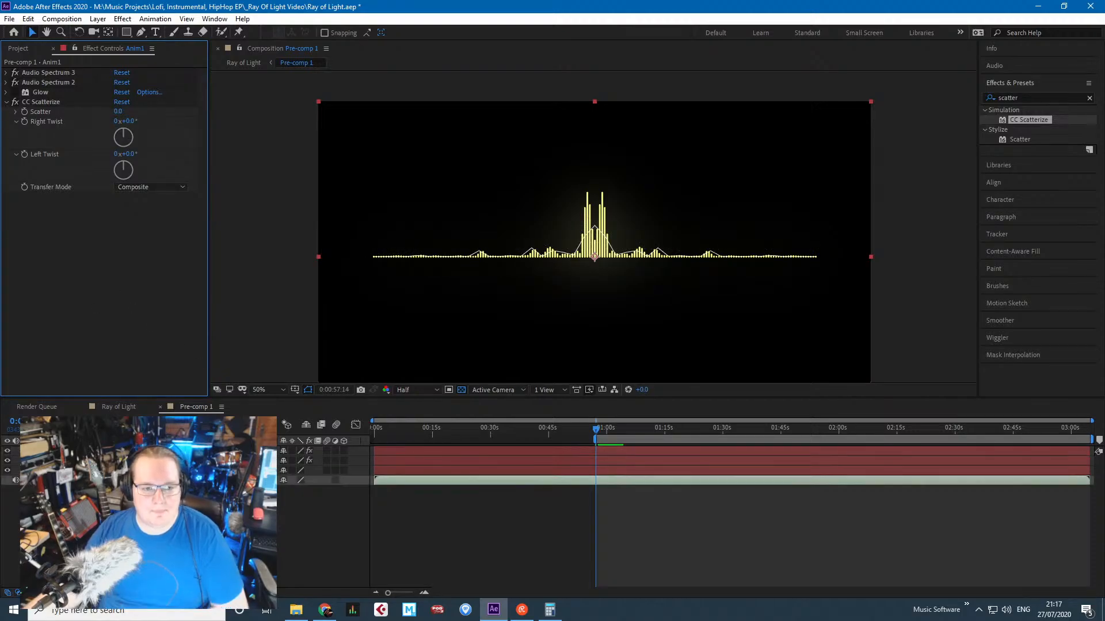
right_click(118, 481)
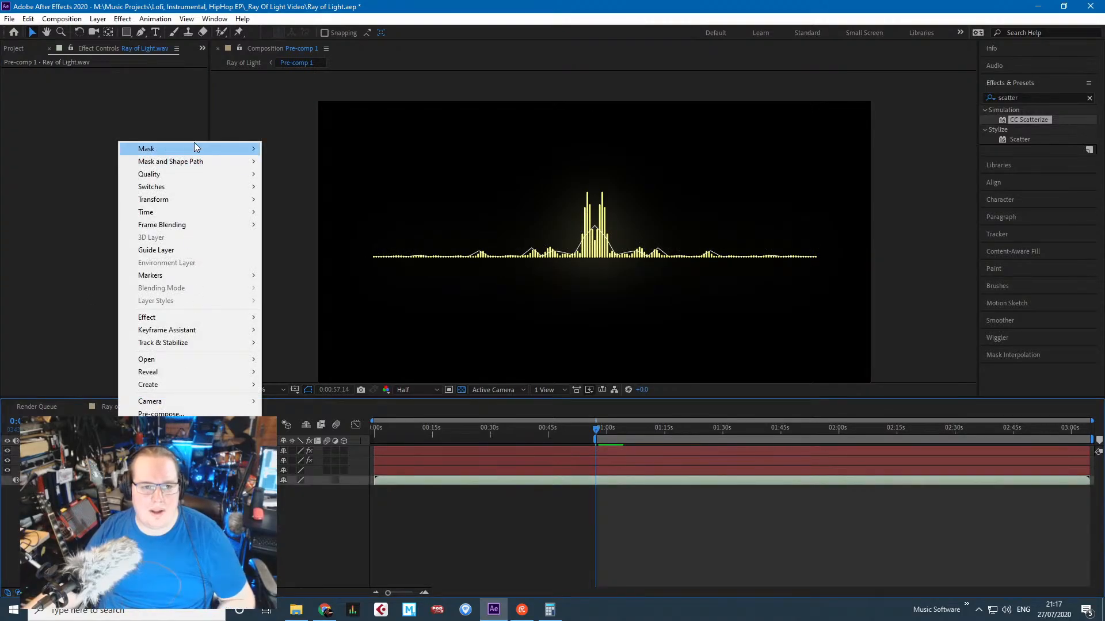
mouse_move(197, 213)
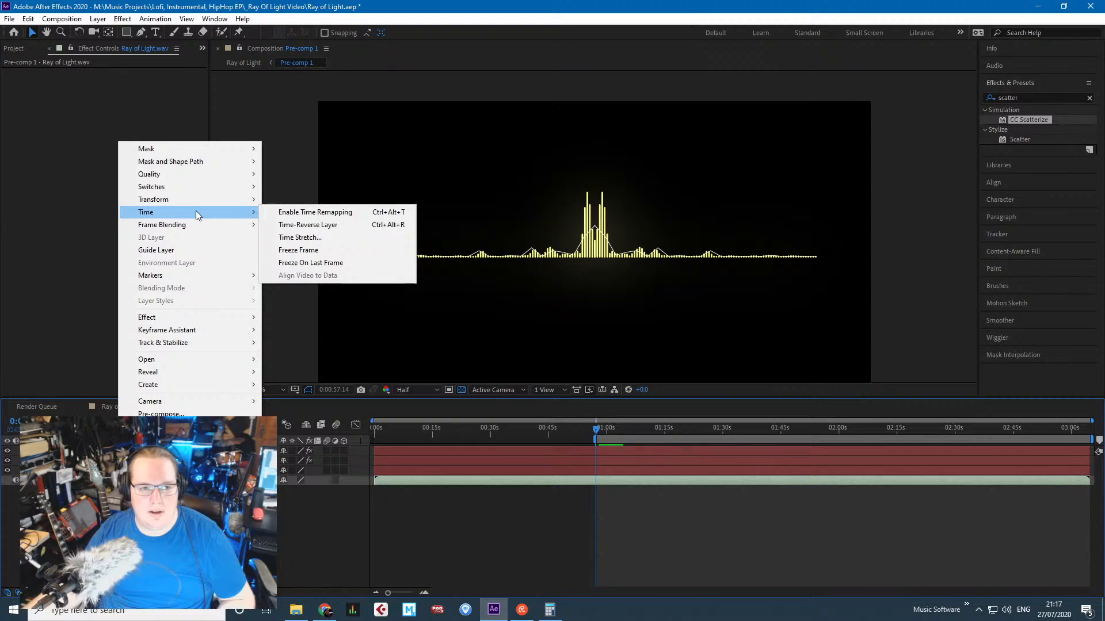
mouse_move(190, 280)
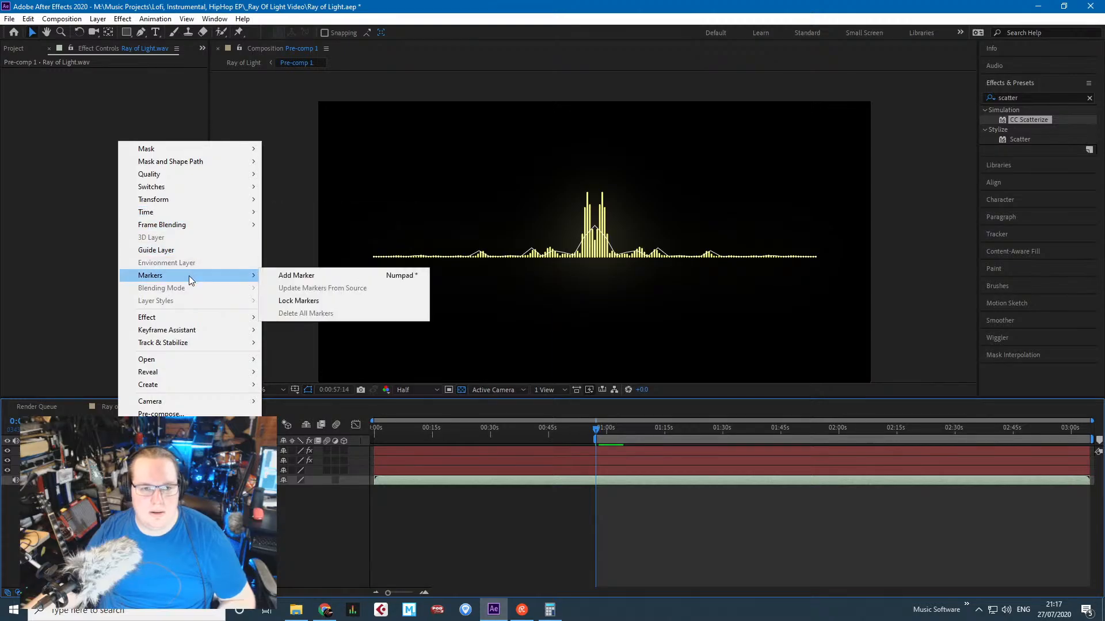
mouse_move(180, 322)
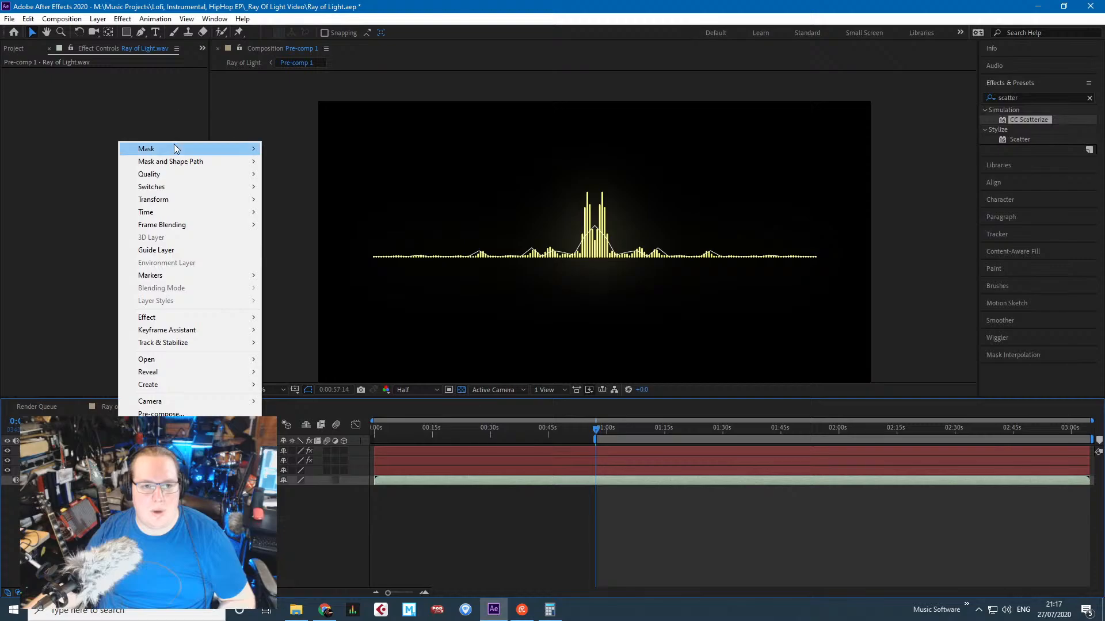
mouse_move(175, 174)
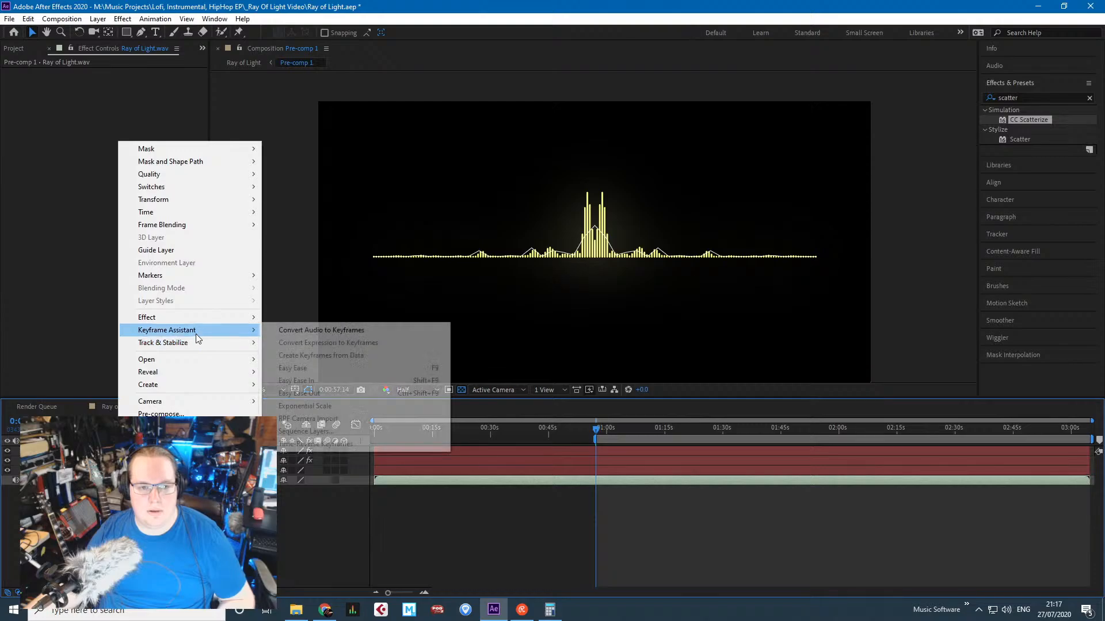
left_click(365, 332)
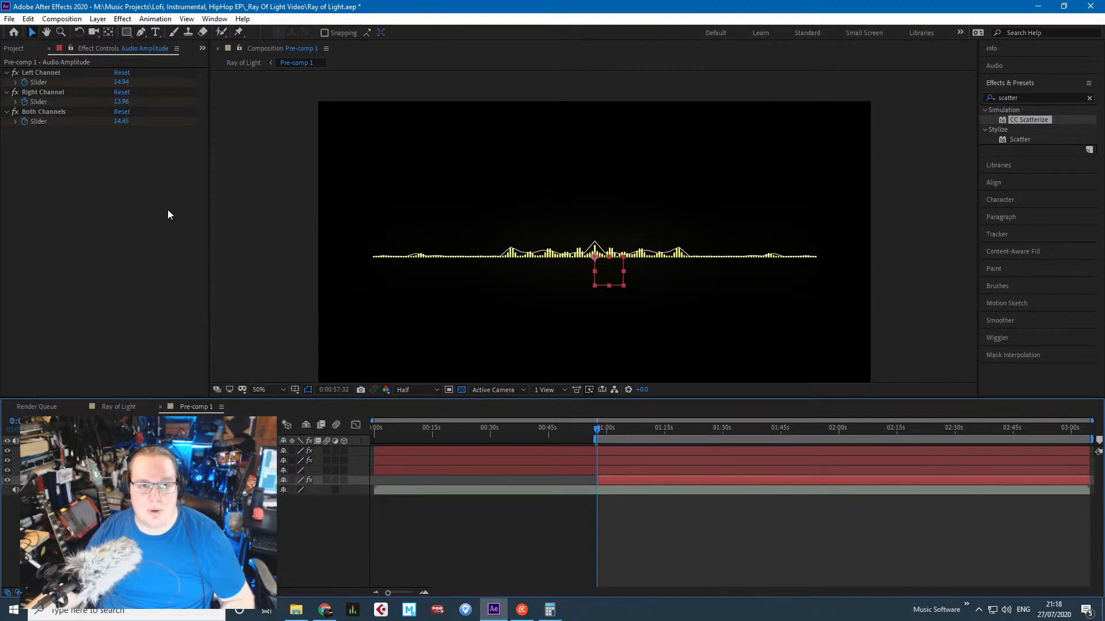
Extend the work area back to the start of Pre-comp 1 and delete the partial Audio Amplitude layer.
left_click(41, 480)
scroll(748, 533, "up", 5)
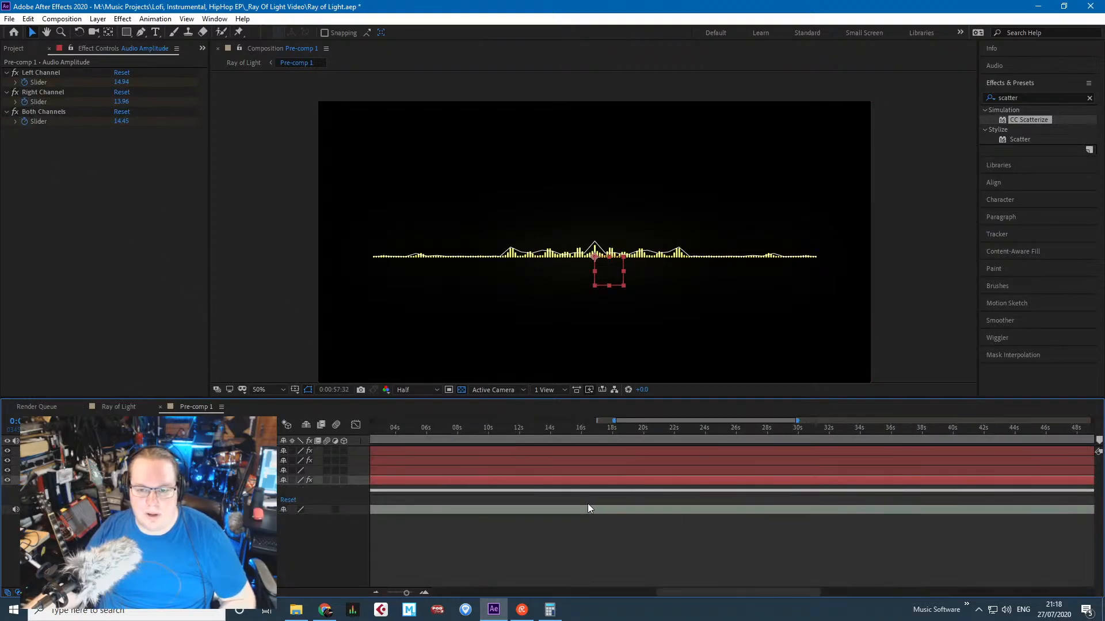
scroll(588, 503, "left", 8)
scroll(421, 523, "down", 6)
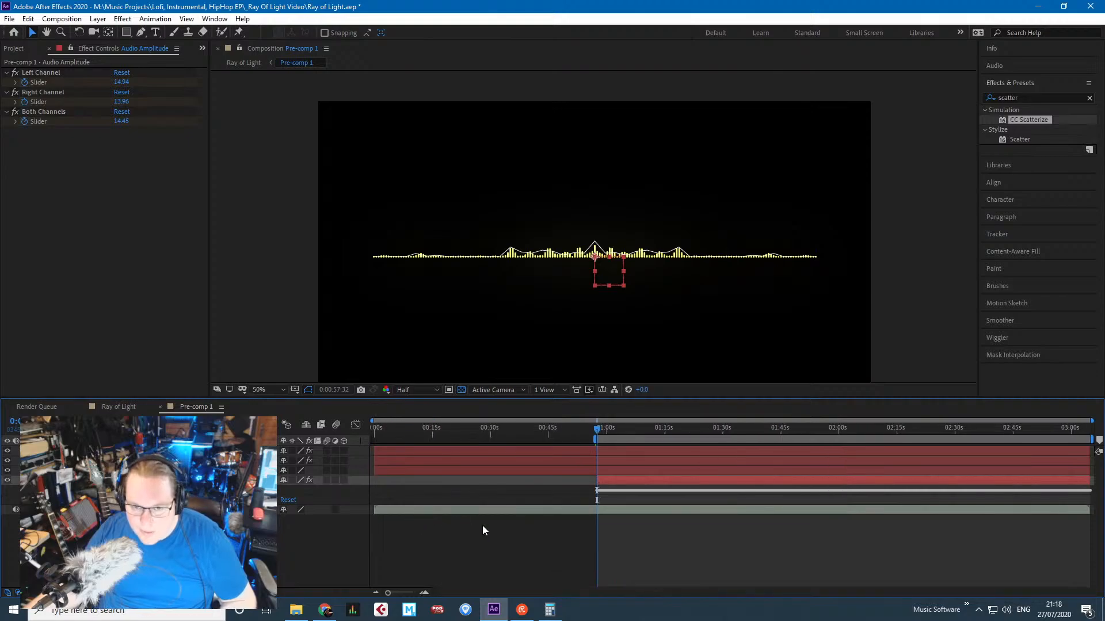
left_click_drag(592, 441, 369, 441)
key("Delete")
Convert the Ray of Light.wav layer's audio to keyframes again, covering the full length of Pre-comp 1.
left_click(132, 481)
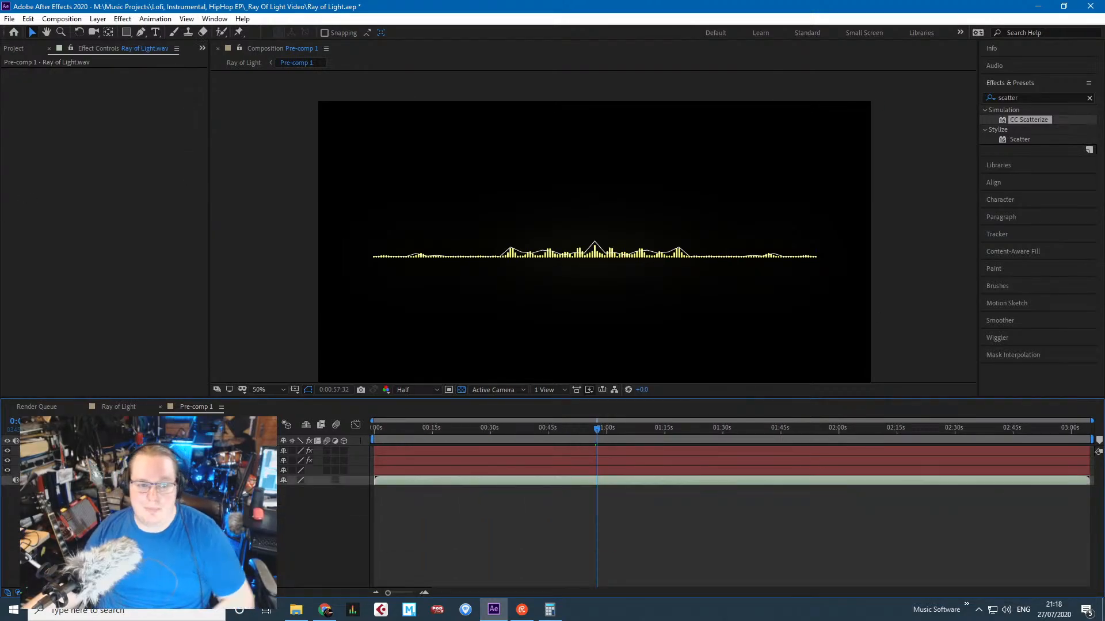
right_click(131, 481)
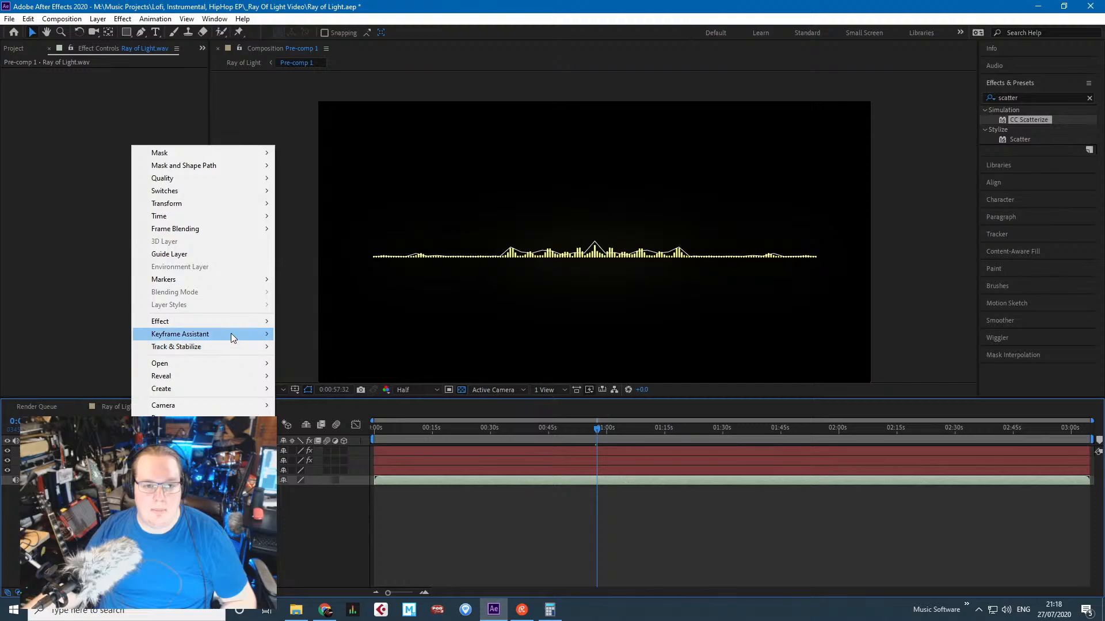
mouse_move(242, 334)
left_click(305, 334)
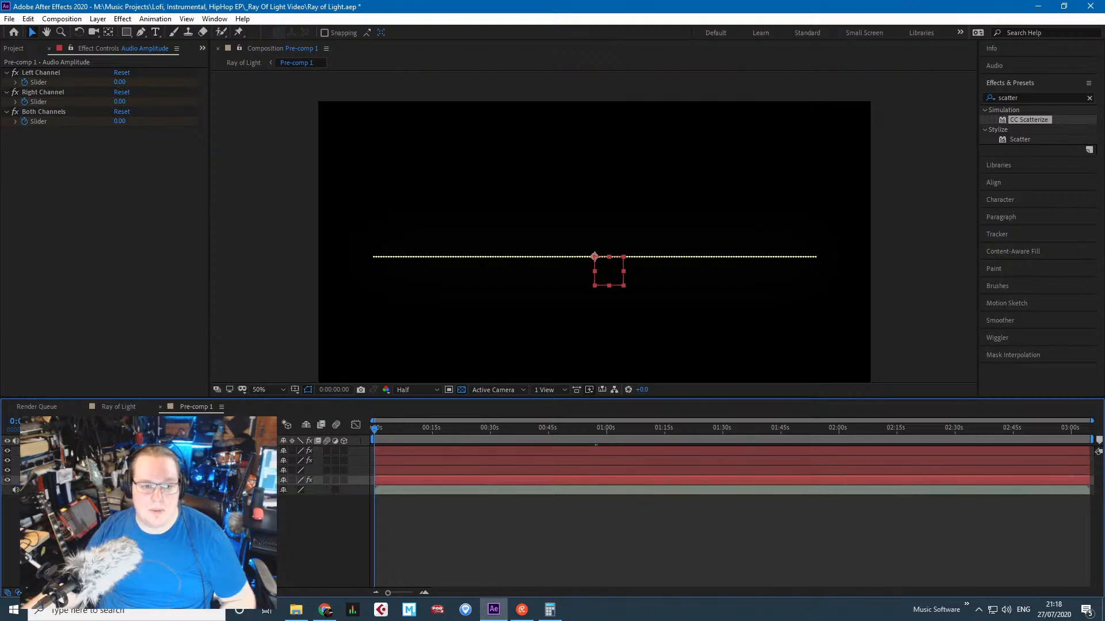
Expand the Audio Amplitude layer's effects to list its three channel controls, leaving its Transform group collapsed.
left_click(42, 480)
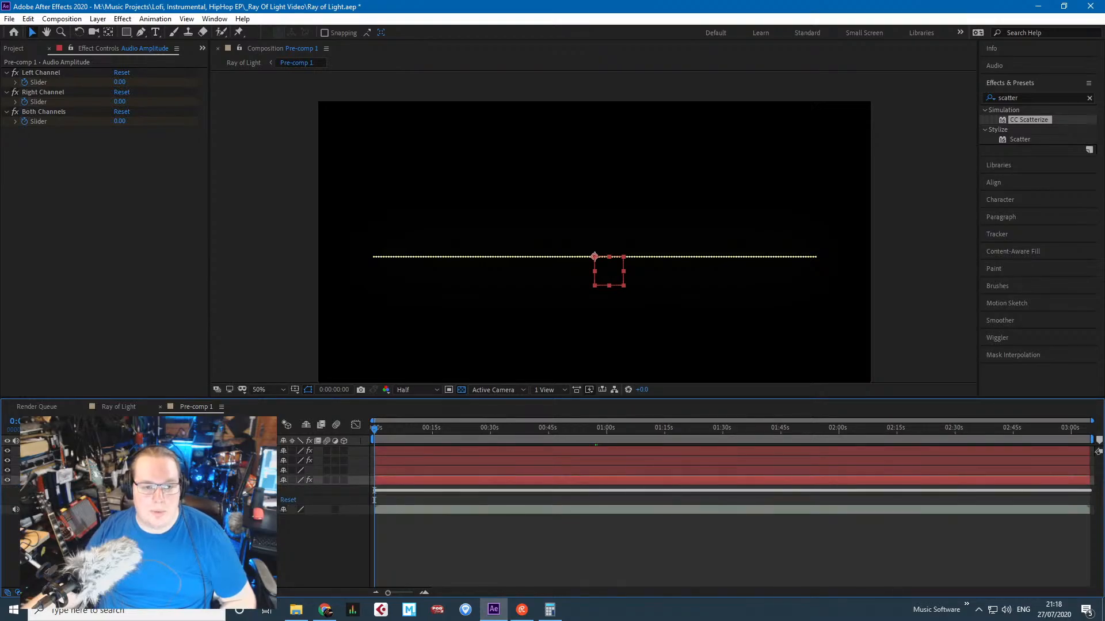
left_click(50, 490)
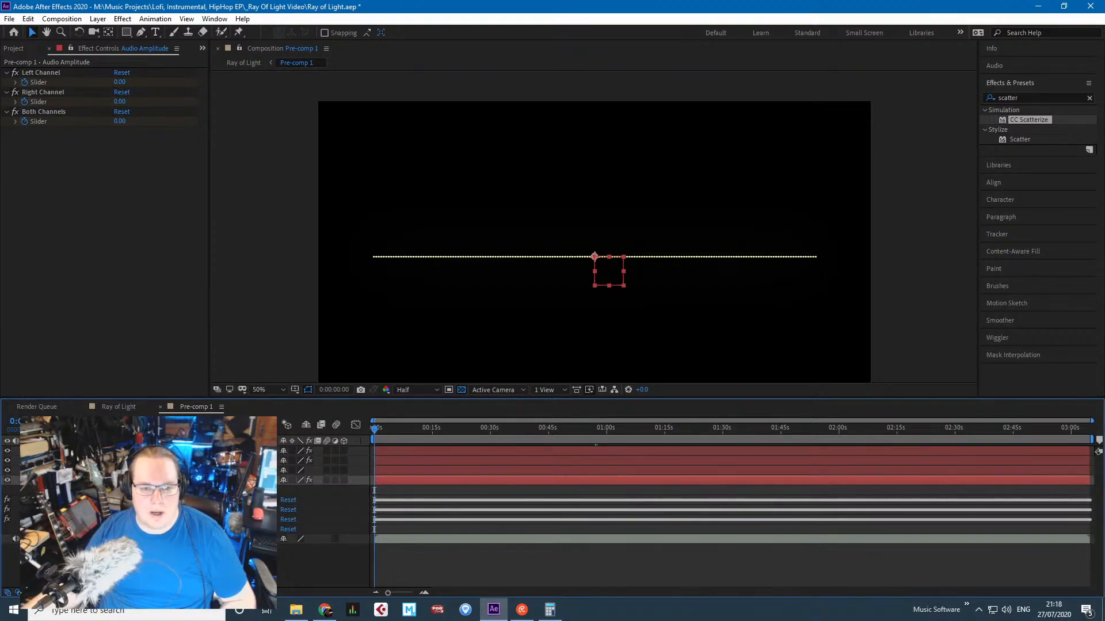
left_click(51, 529)
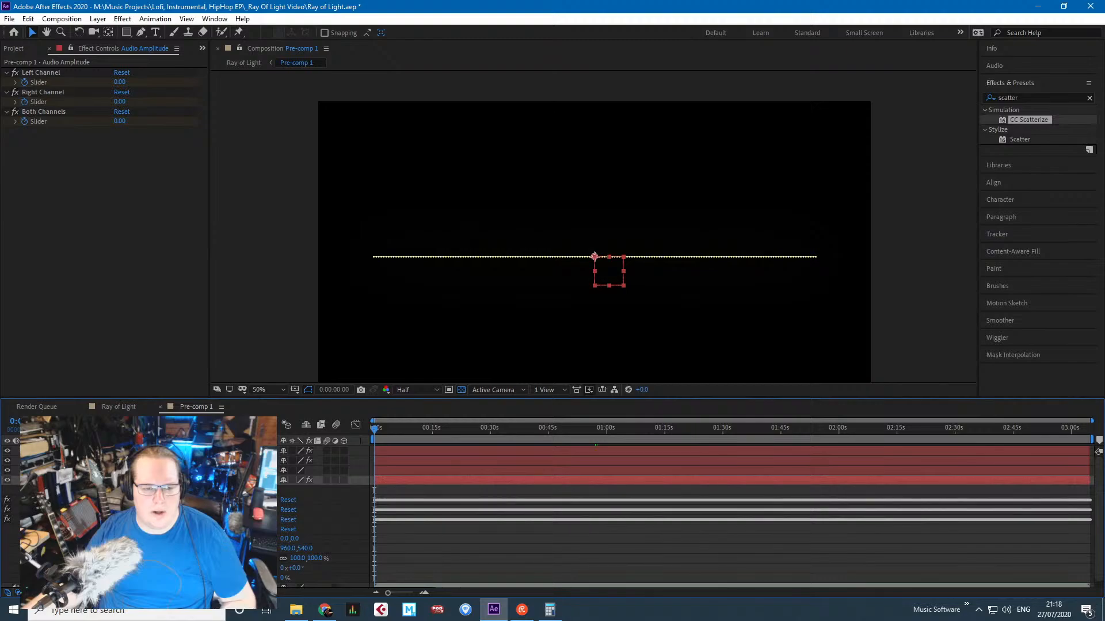
left_click(50, 529)
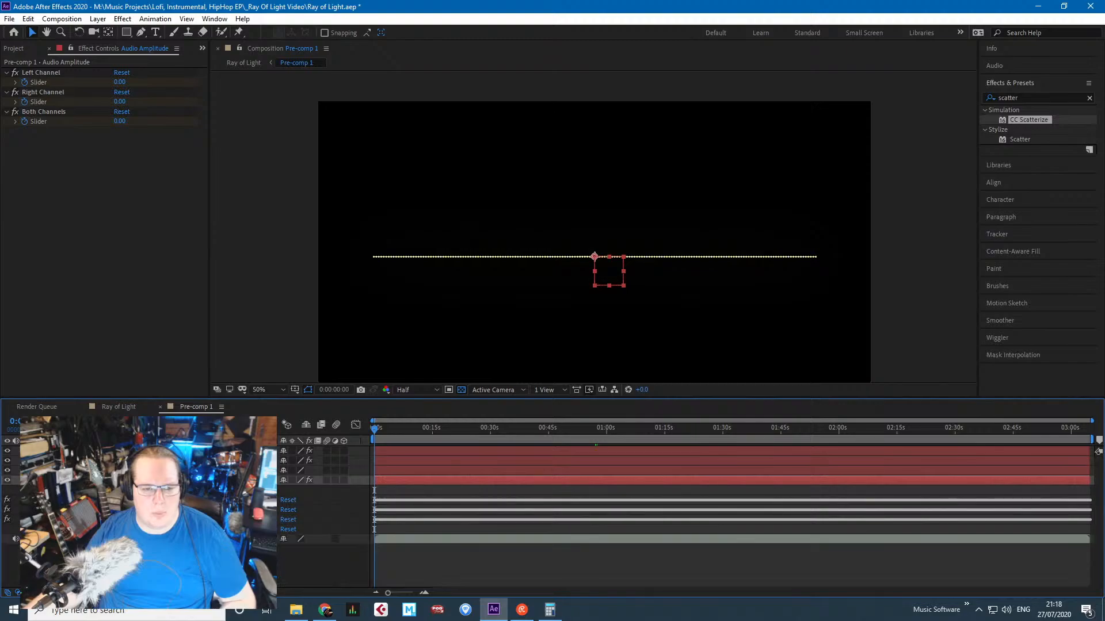
left_click(69, 195)
Select the Anim1 layer and expand the Scatter control of its CC Scatterize effect.
left_click(86, 451)
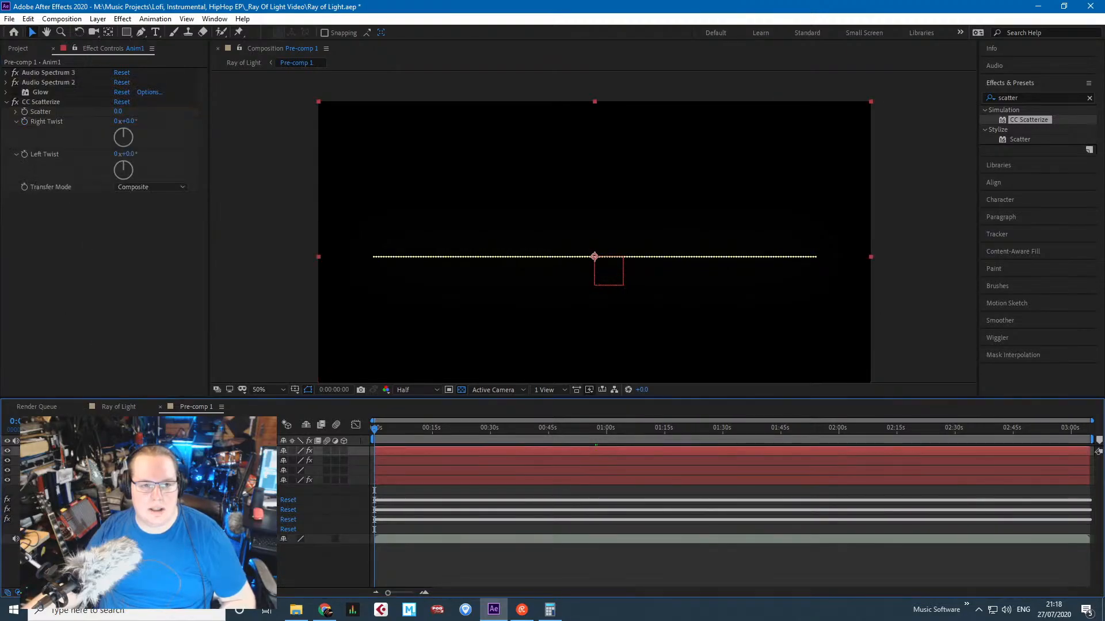
left_click(17, 111)
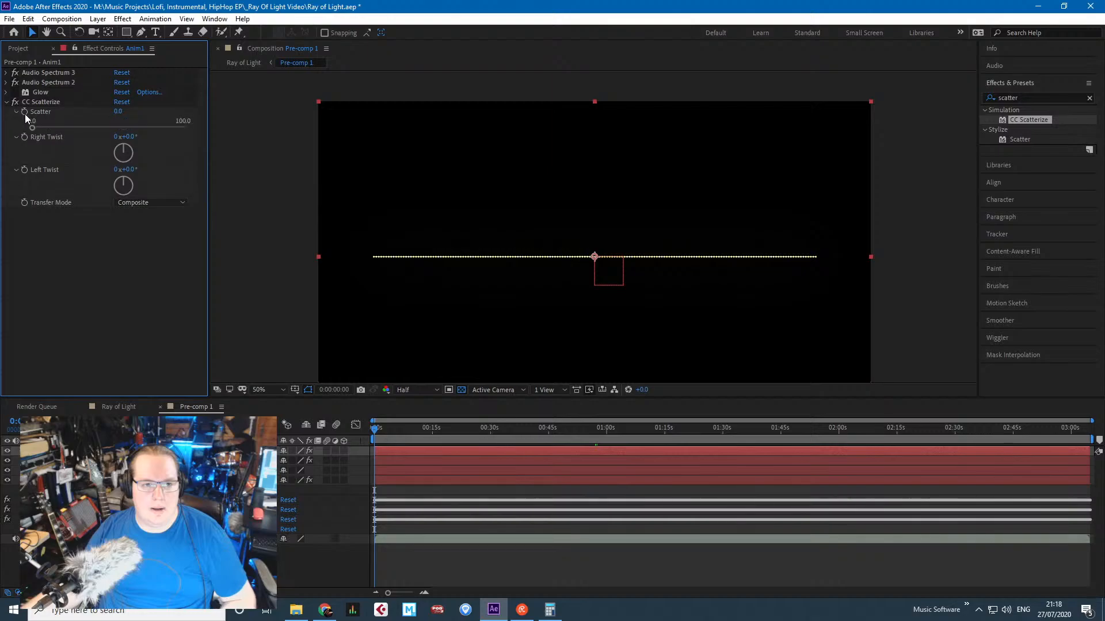
left_click(26, 113)
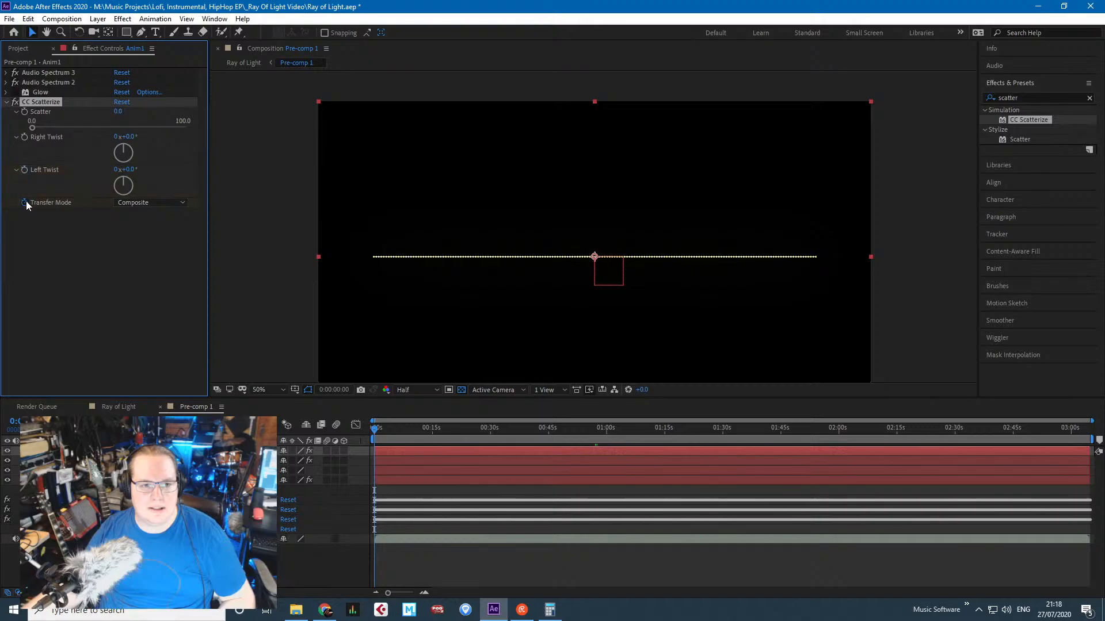
right_click(24, 112)
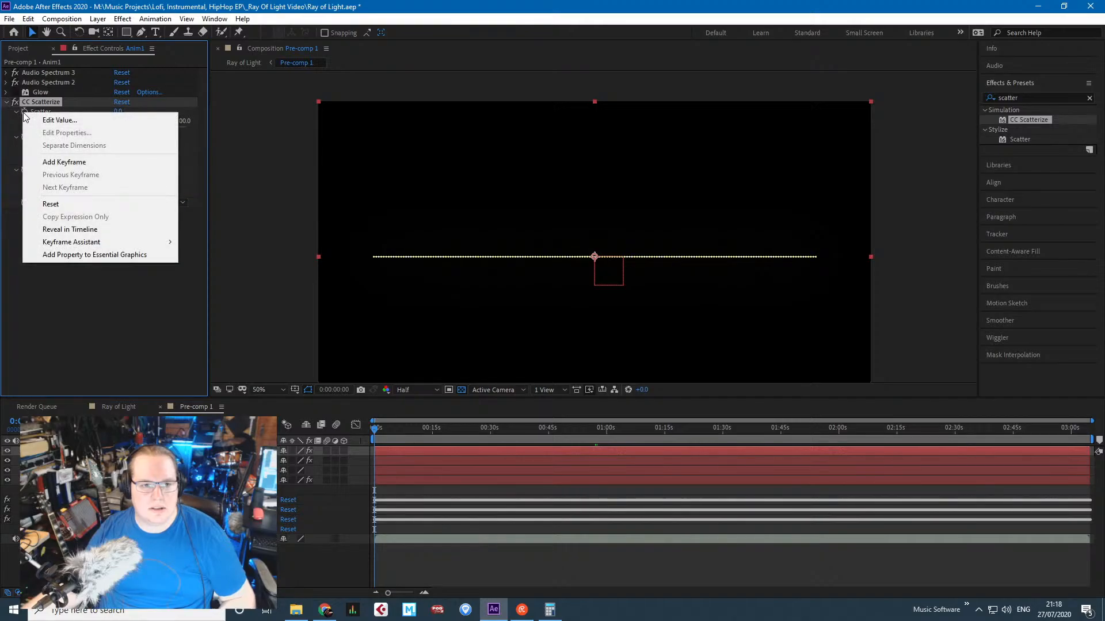
left_click(8, 207)
Expand the Anim1 layer's effects in the timeline down to the individual CC Scatterize properties.
left_click(46, 452)
left_click(46, 452)
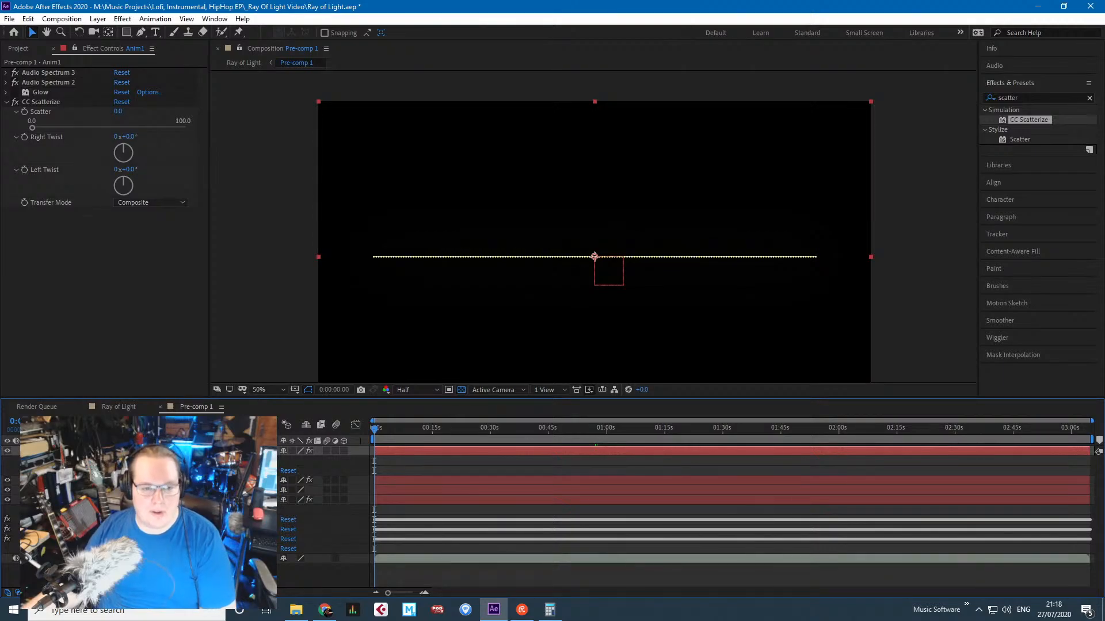
left_click(55, 460)
scroll(55, 489, "down", 1)
left_click(64, 484)
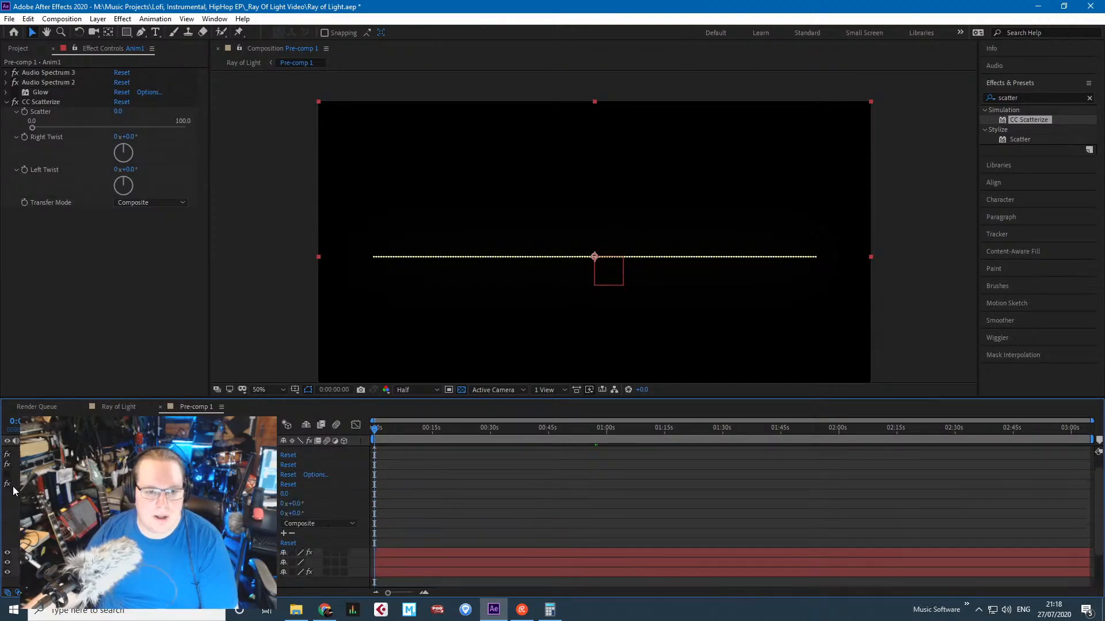
scroll(63, 489, "down", 2)
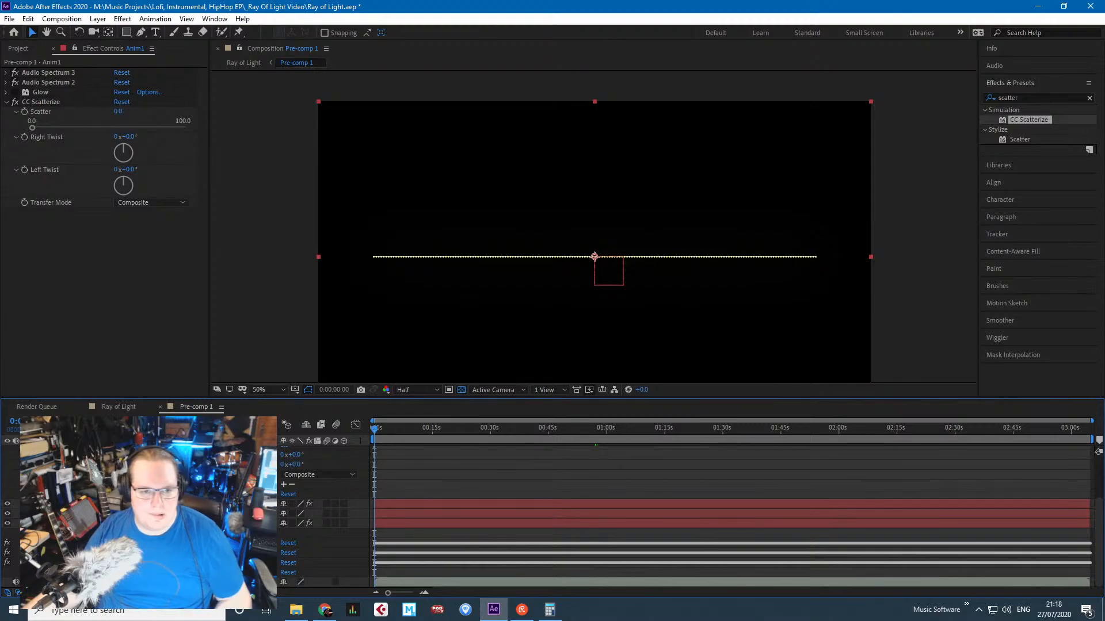
scroll(63, 489, "up", 1)
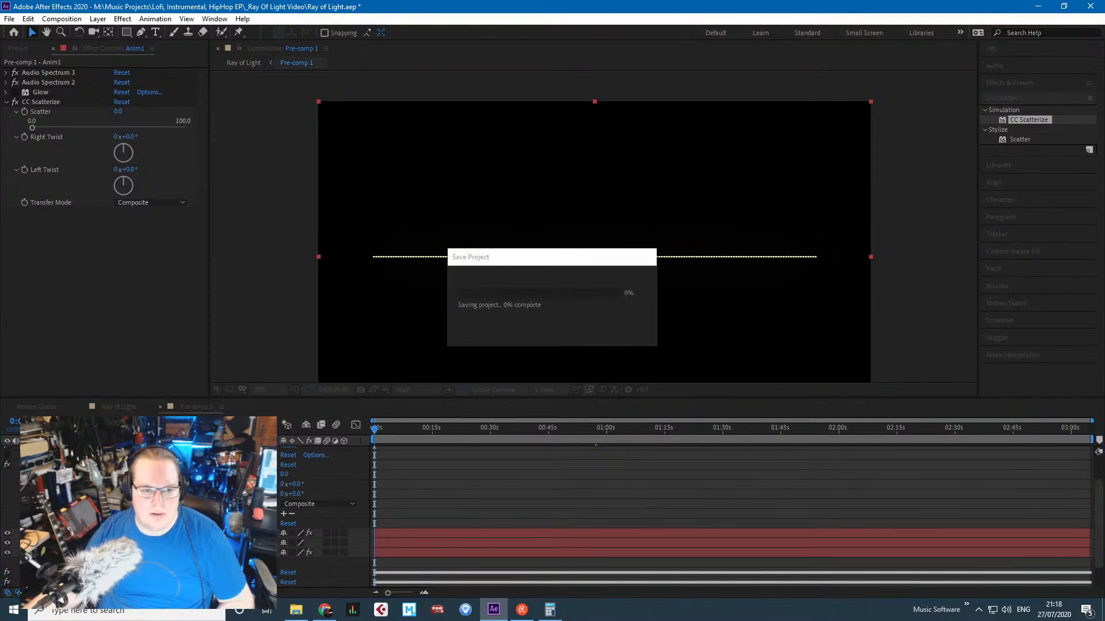
left_click_drag(74, 475, 73, 504)
key("ctrl+z")
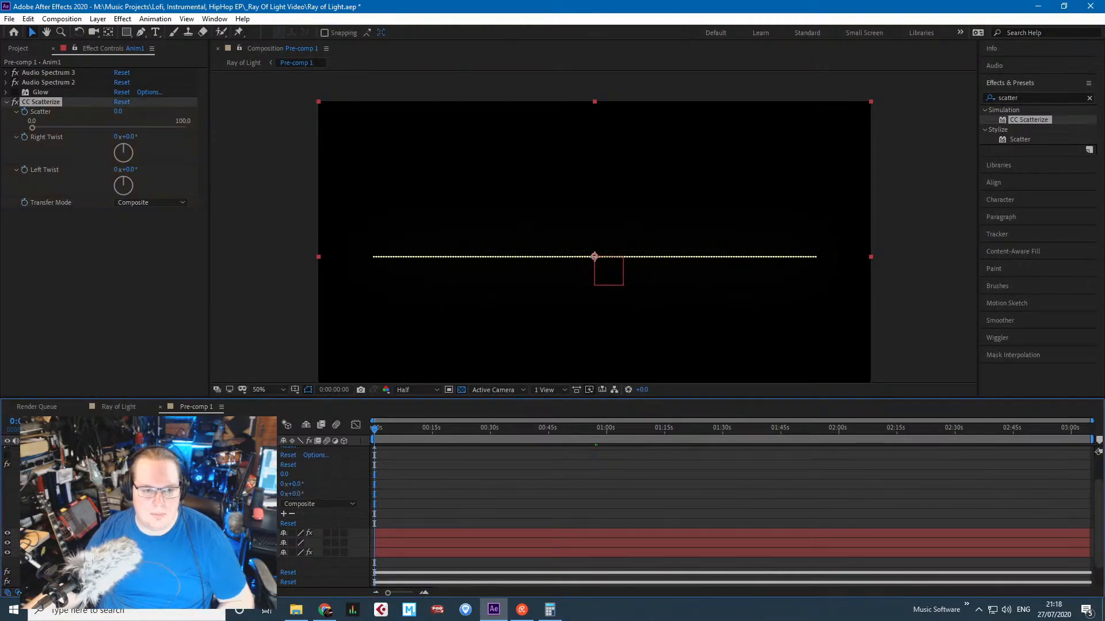
left_click(74, 493)
left_click(73, 485)
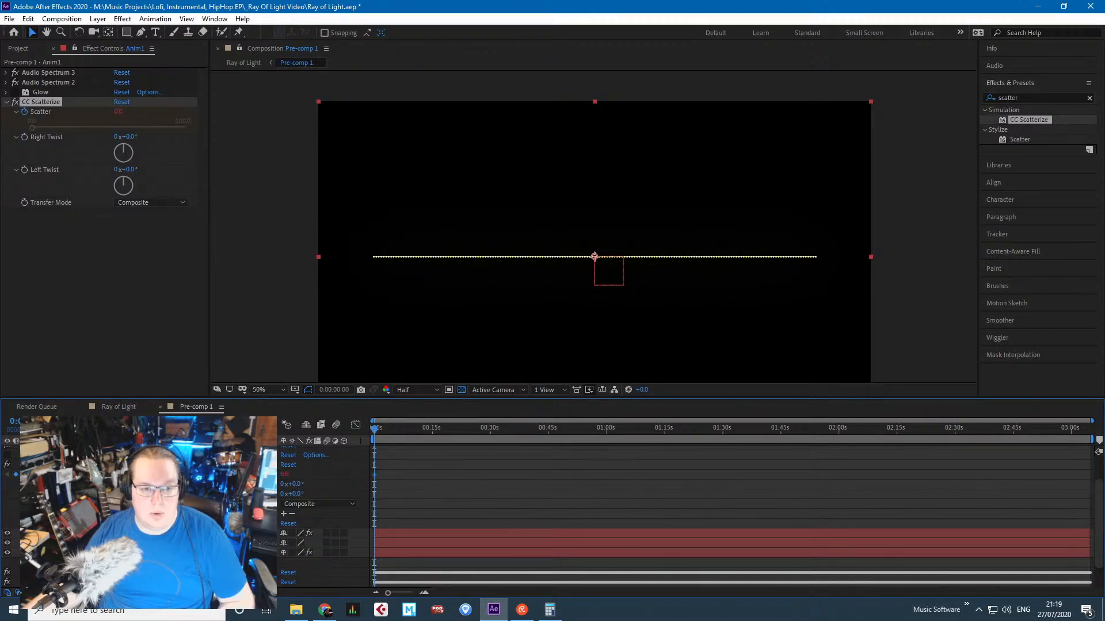
left_click(73, 474, "alt")
left_click(74, 475)
left_click(73, 475)
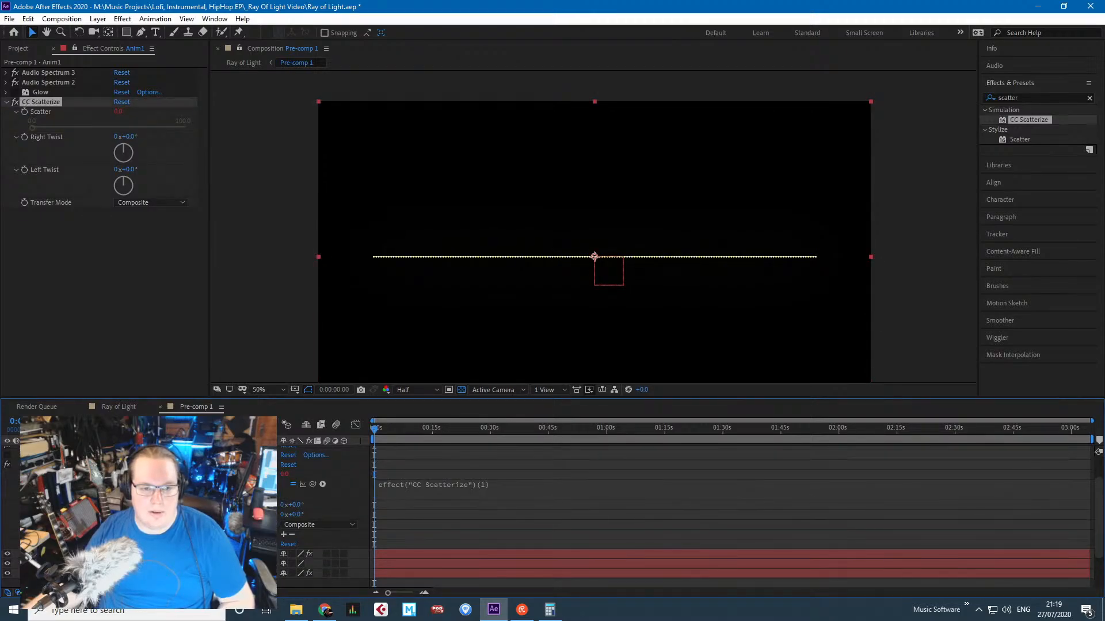
left_click(74, 475, "alt")
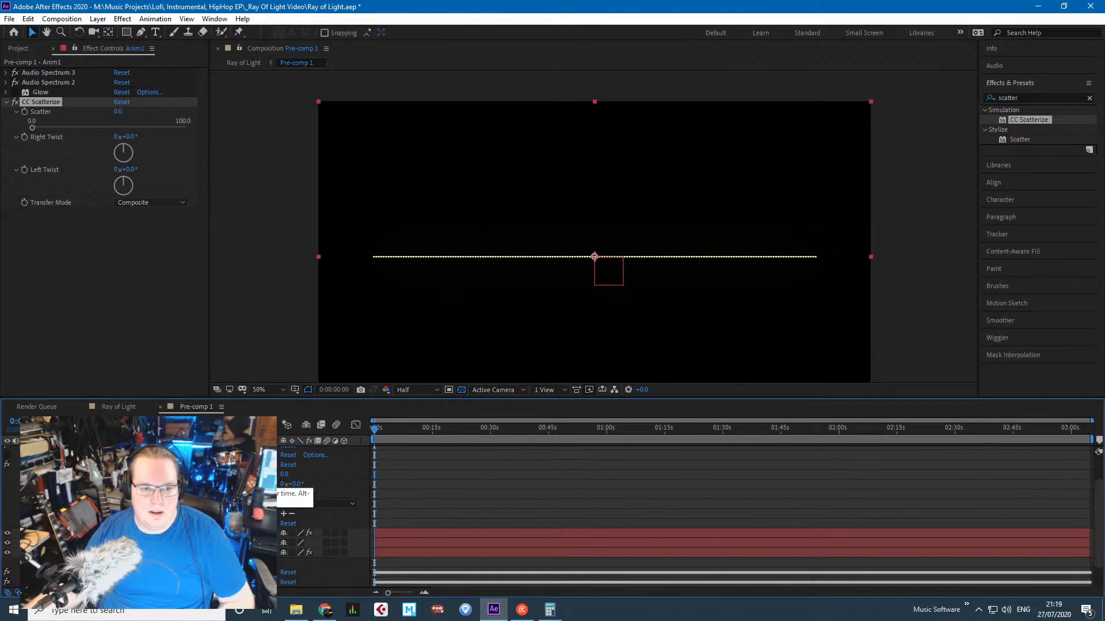
Add an expression to CC Scatterize's Scatter on Anim1 that links it to the Audio Amplitude layer's Both Channels Slider.
left_click(74, 474, "alt")
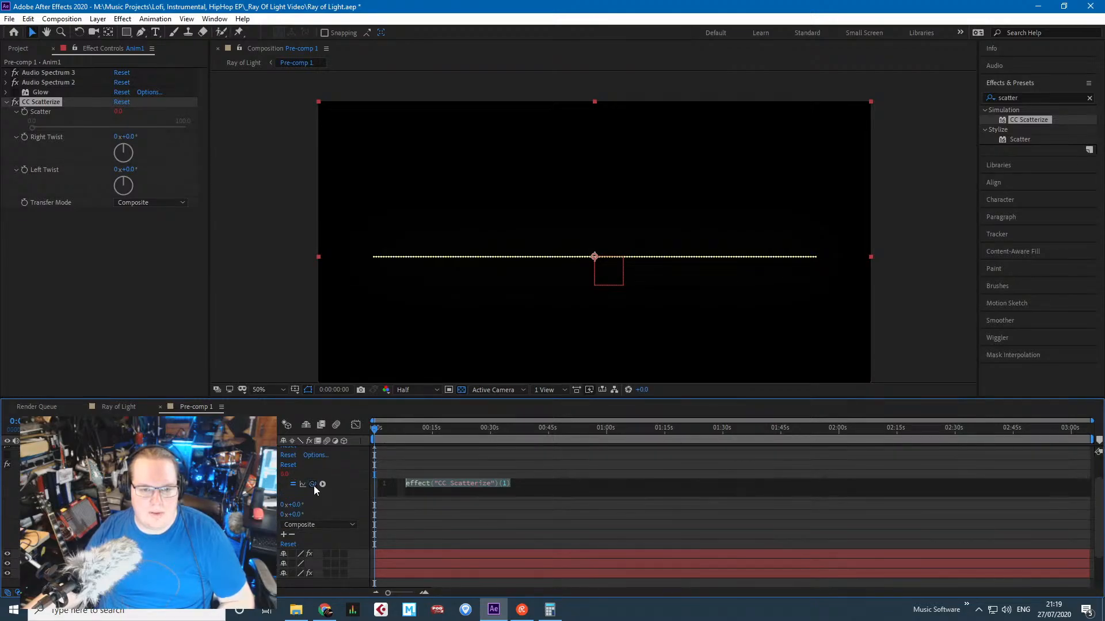
left_click_drag(313, 486, 229, 607)
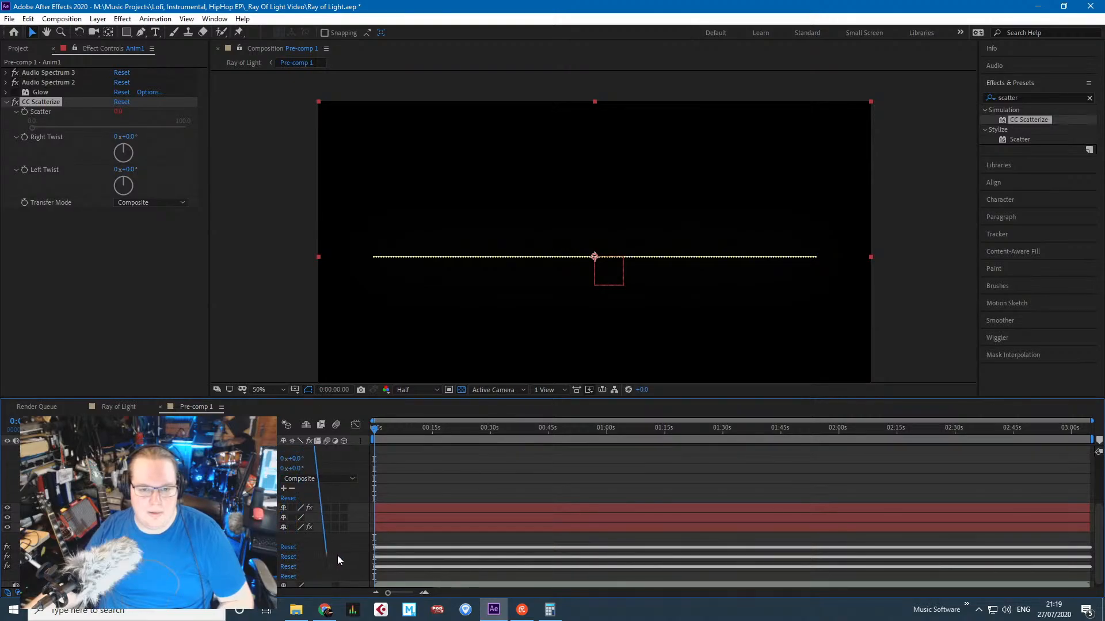
left_click_drag(377, 563, 374, 568)
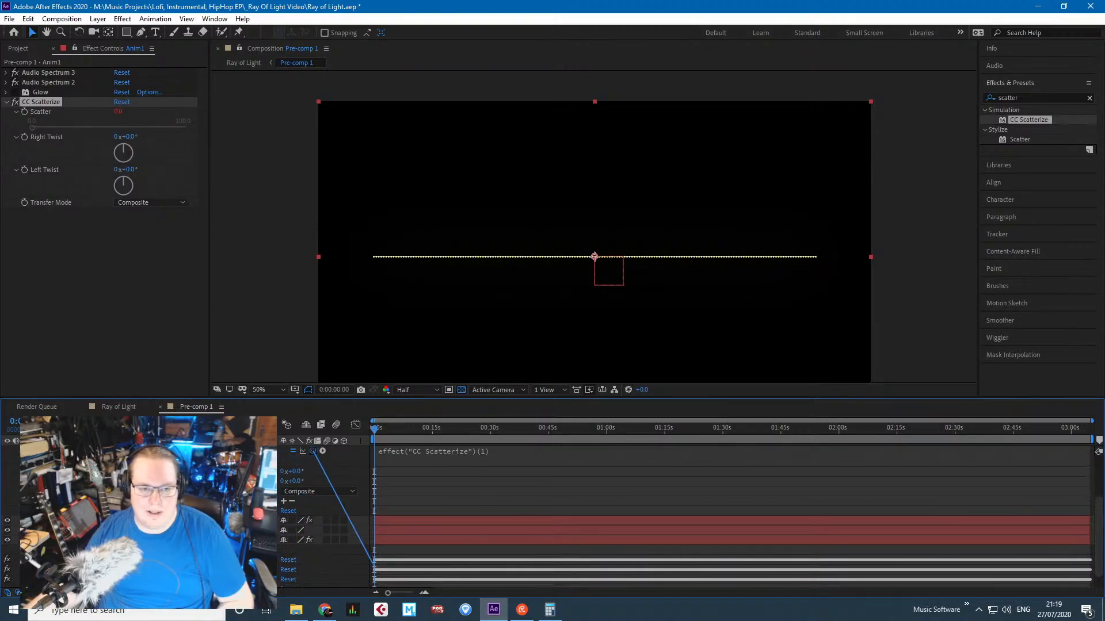
scroll(553, 518, "down", 2)
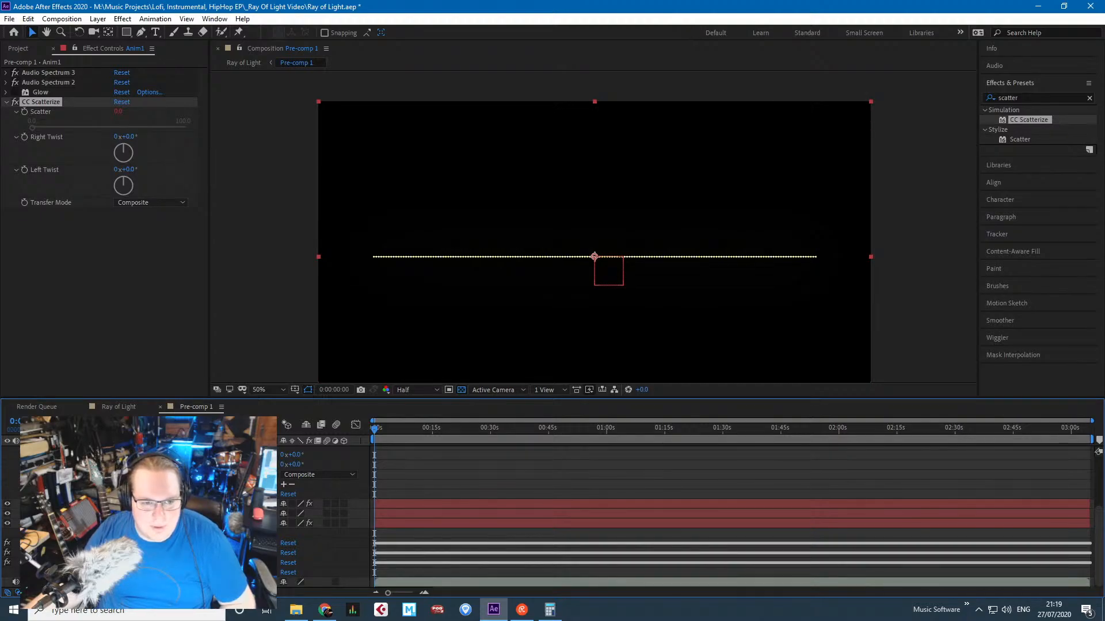
scroll(552, 518, "down", 2)
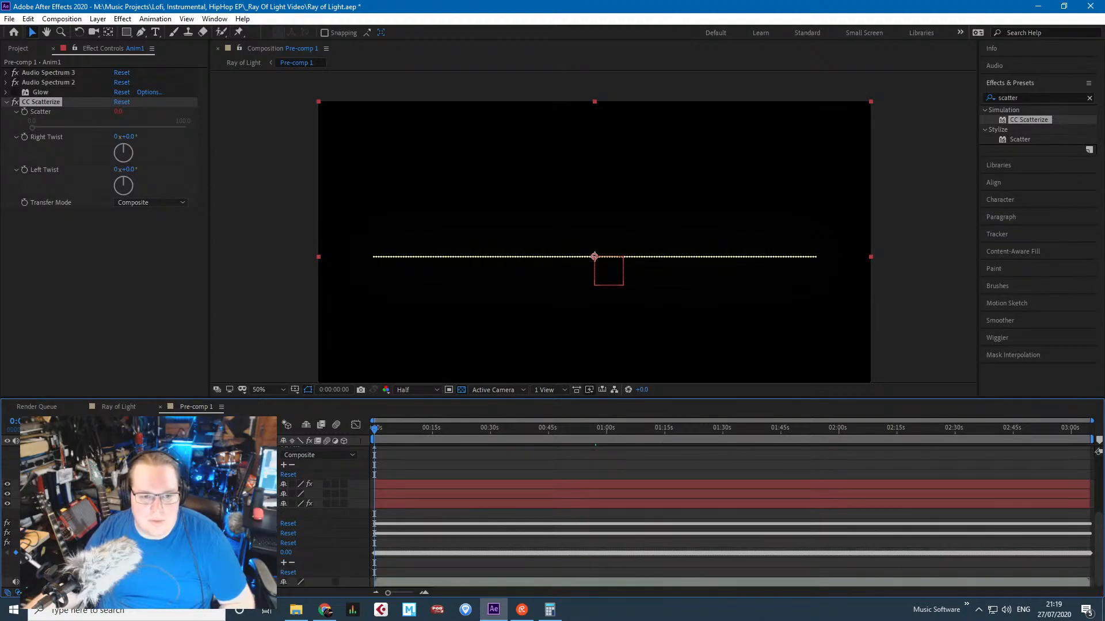
scroll(315, 485, "up", 6)
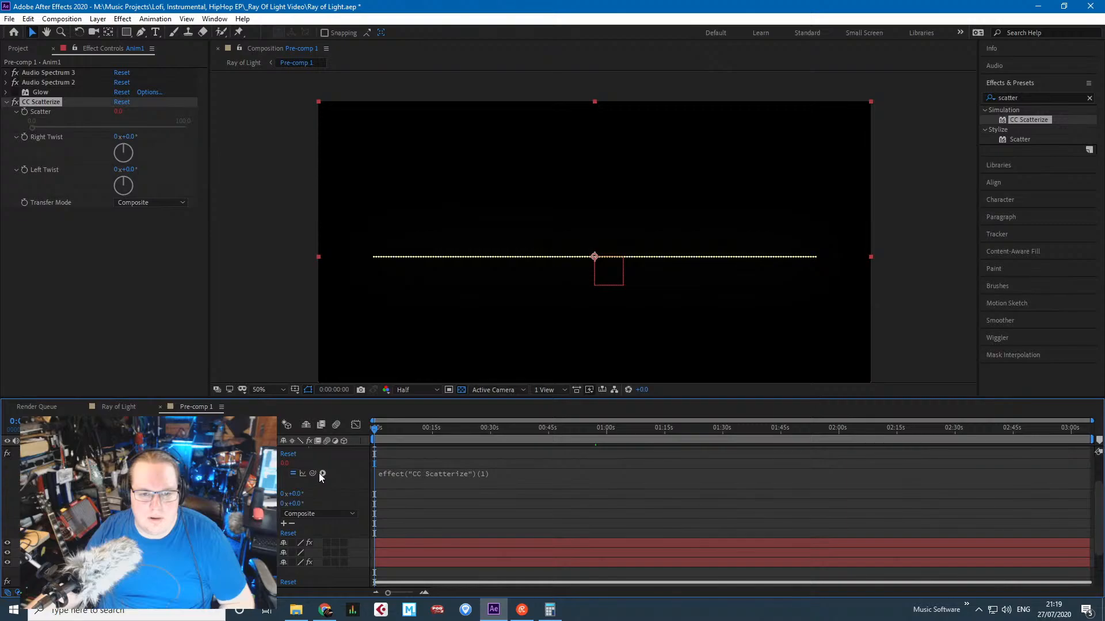
left_click_drag(314, 474, 278, 592)
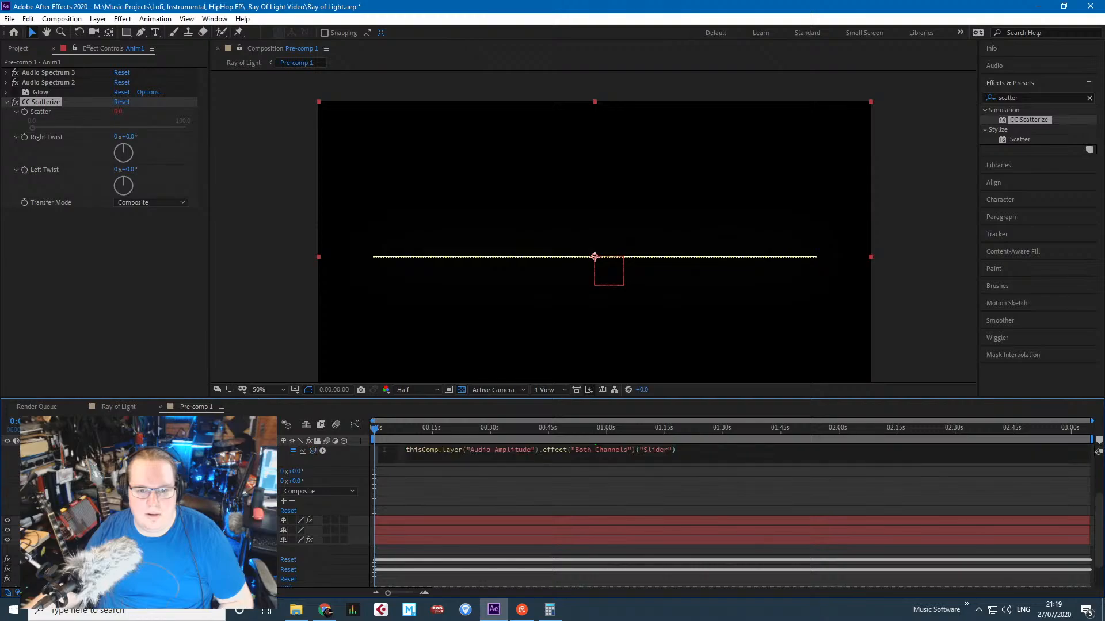
Start the Pre-comp 1 work area at 0:00:39:42 and save the project.
left_click_drag(453, 431, 527, 425)
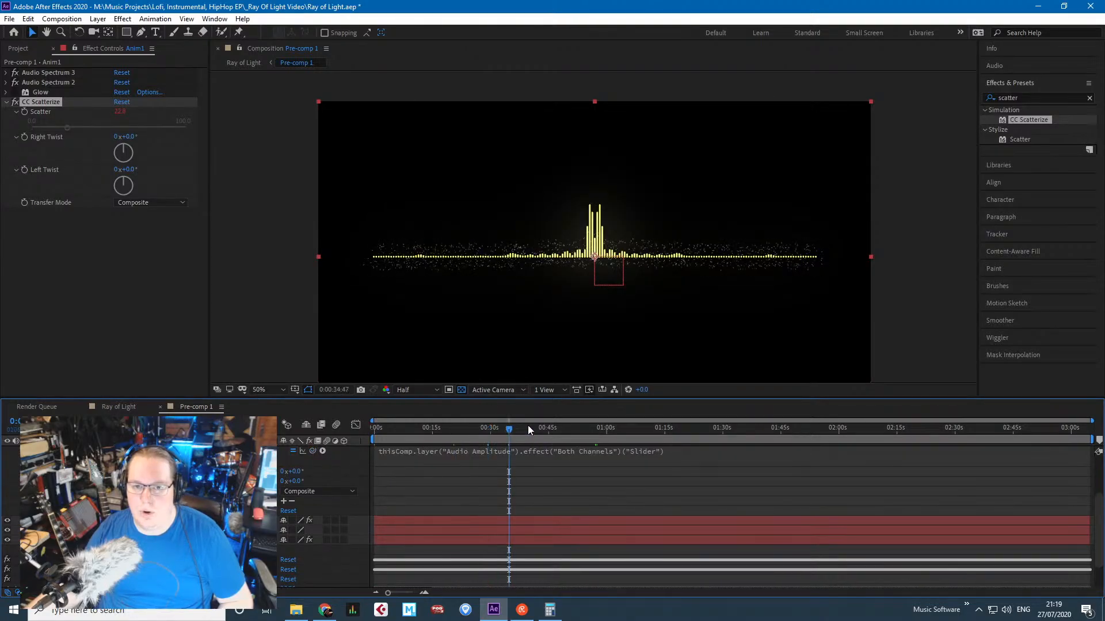
key("period")
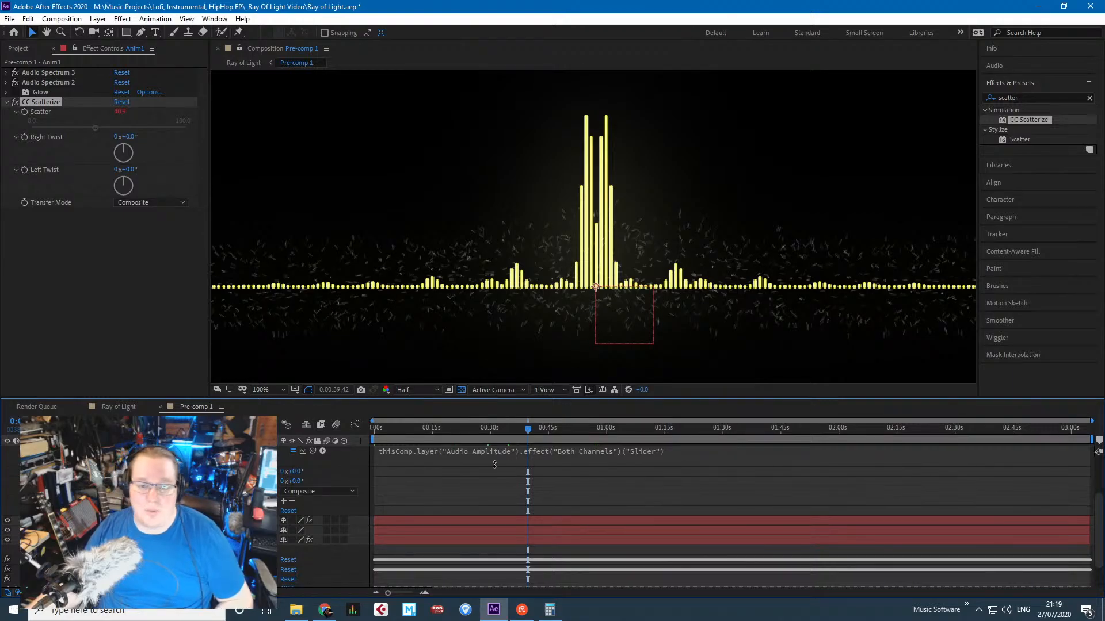
left_click_drag(375, 438, 527, 439)
key("ctrl+s")
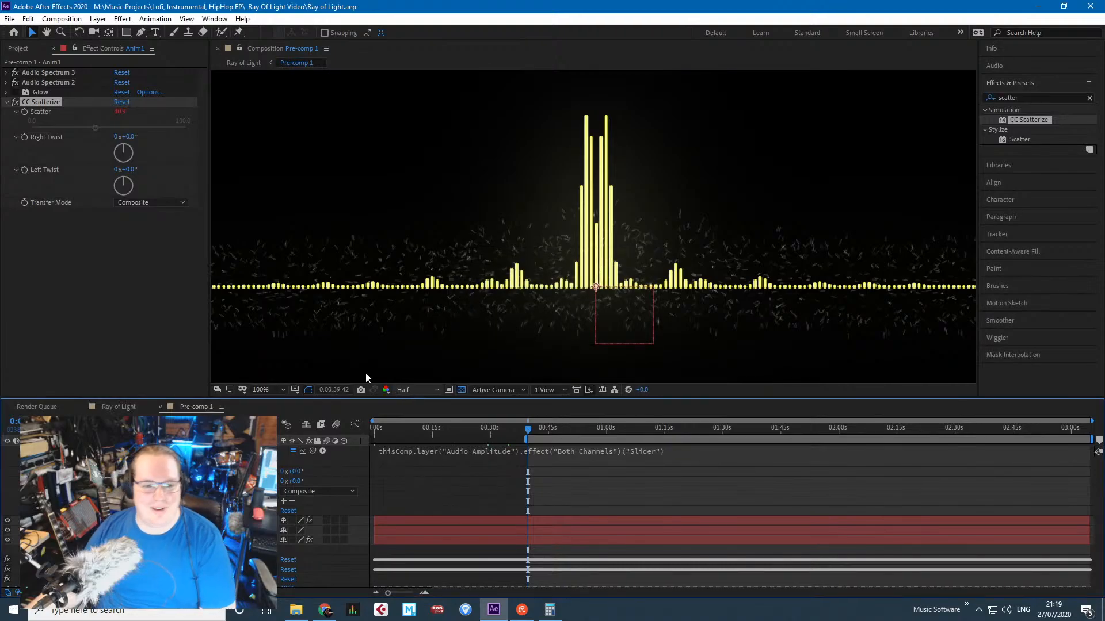
Preview the spectrum from 0:00:39:42 to check how the scattered particles react to the audio.
key("space")
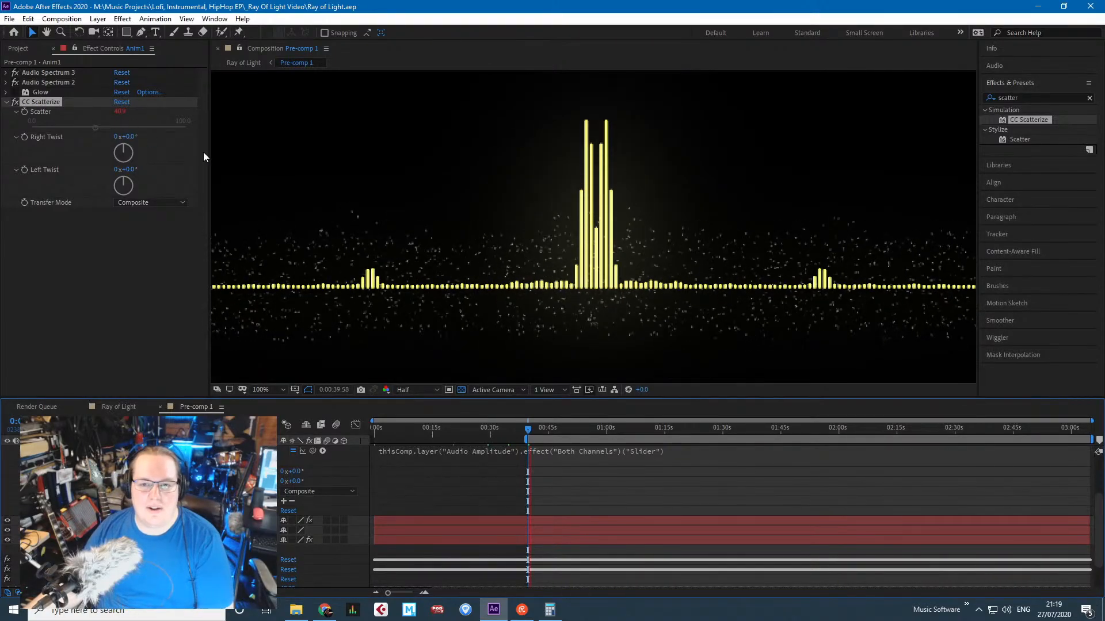
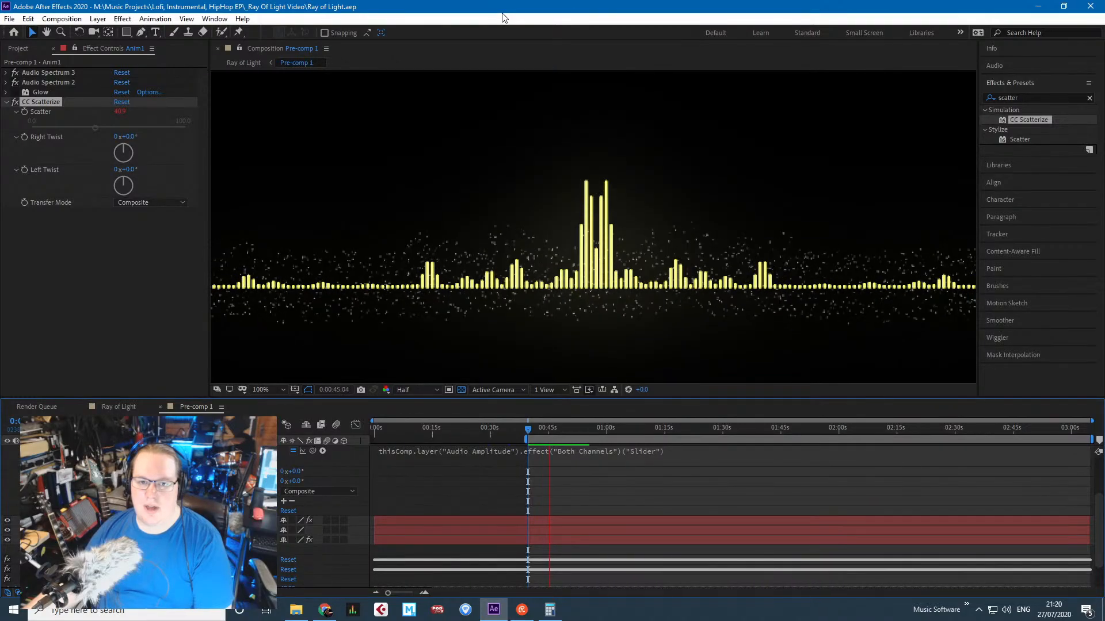
scroll(596, 211, "down", 1)
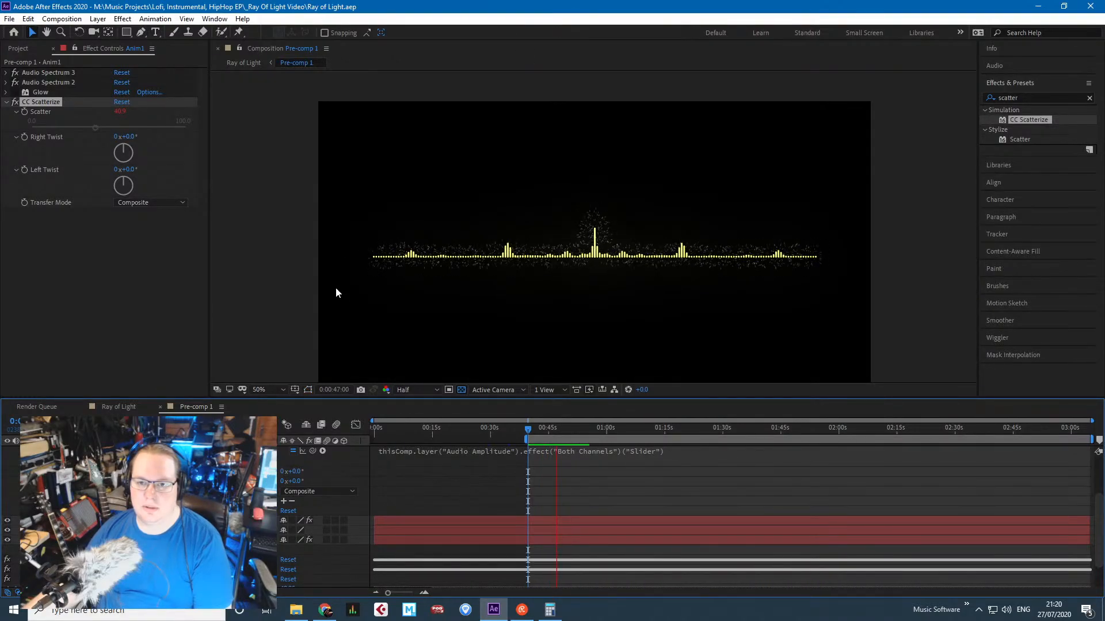
scroll(335, 289, "up", 1)
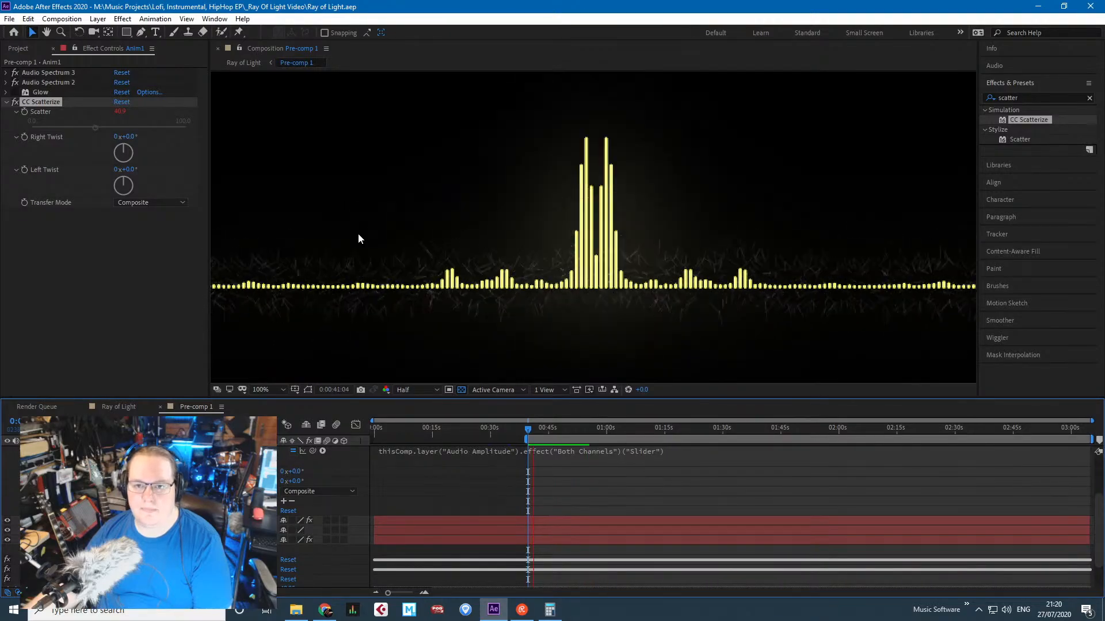
key("comma")
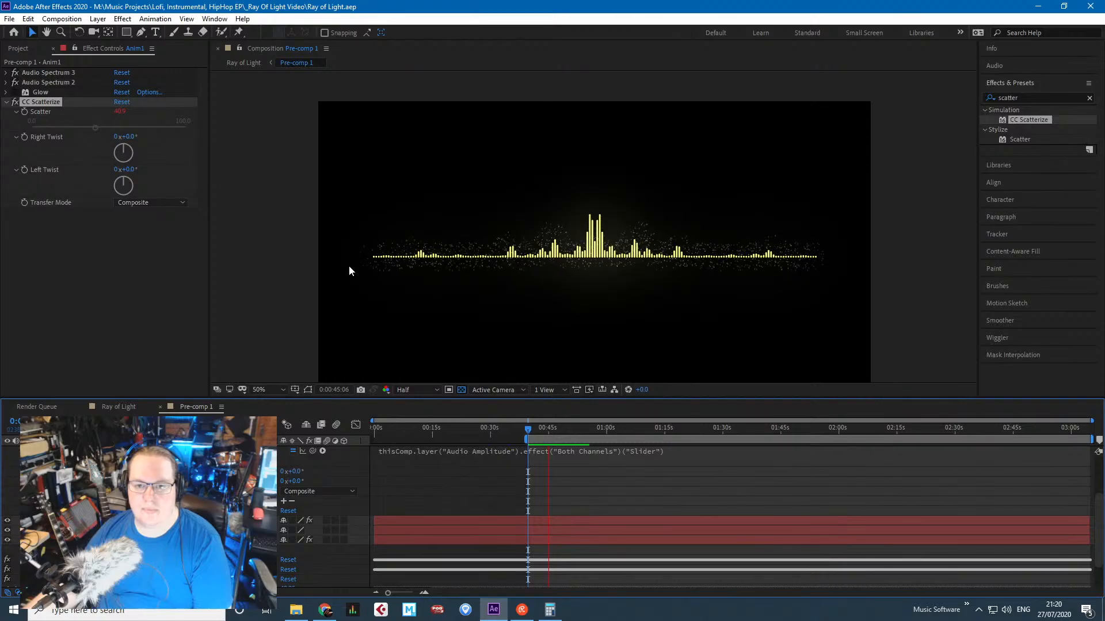
key("space")
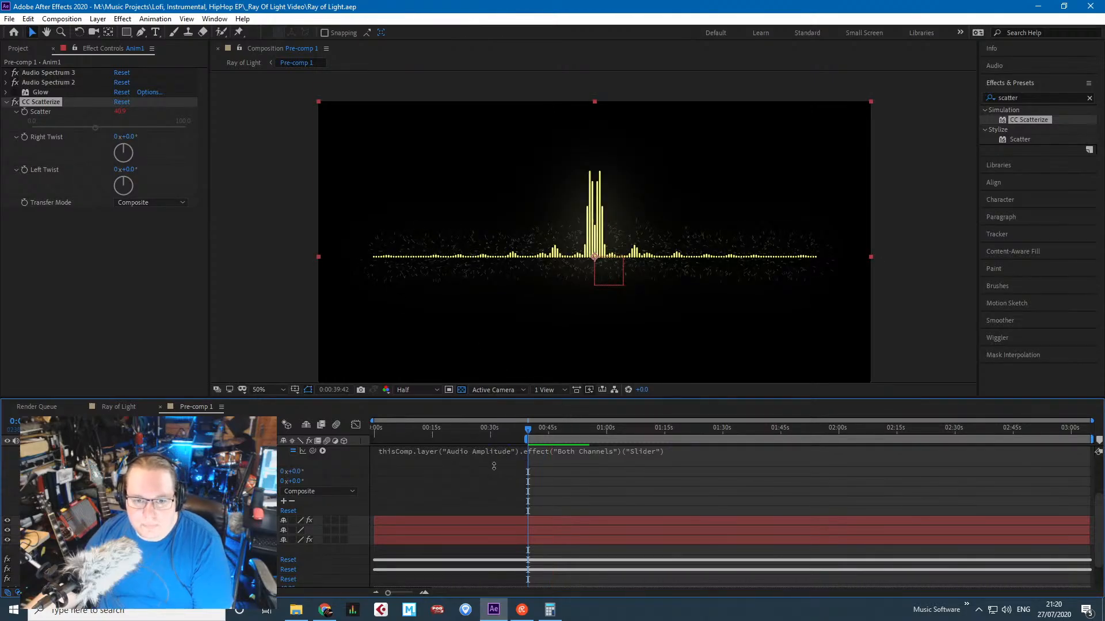
Set CC Scatterize's Right Twist to 12° and Left Twist to -2° on the Anim1 layer.
scroll(730, 518, "up", 1)
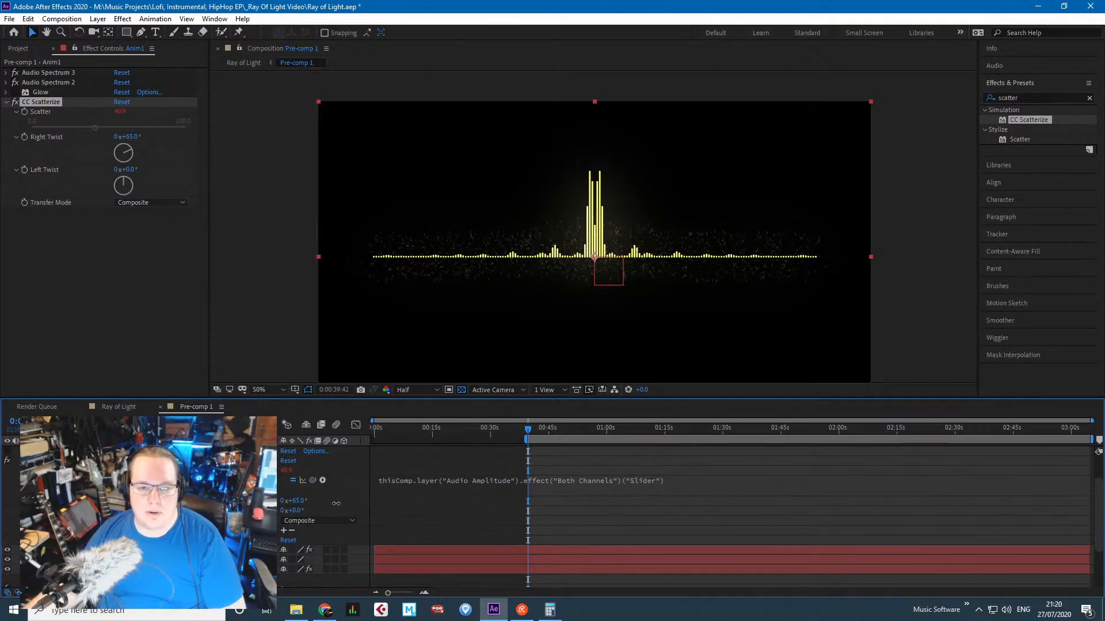
left_click(296, 503)
type("12")
key("Tab")
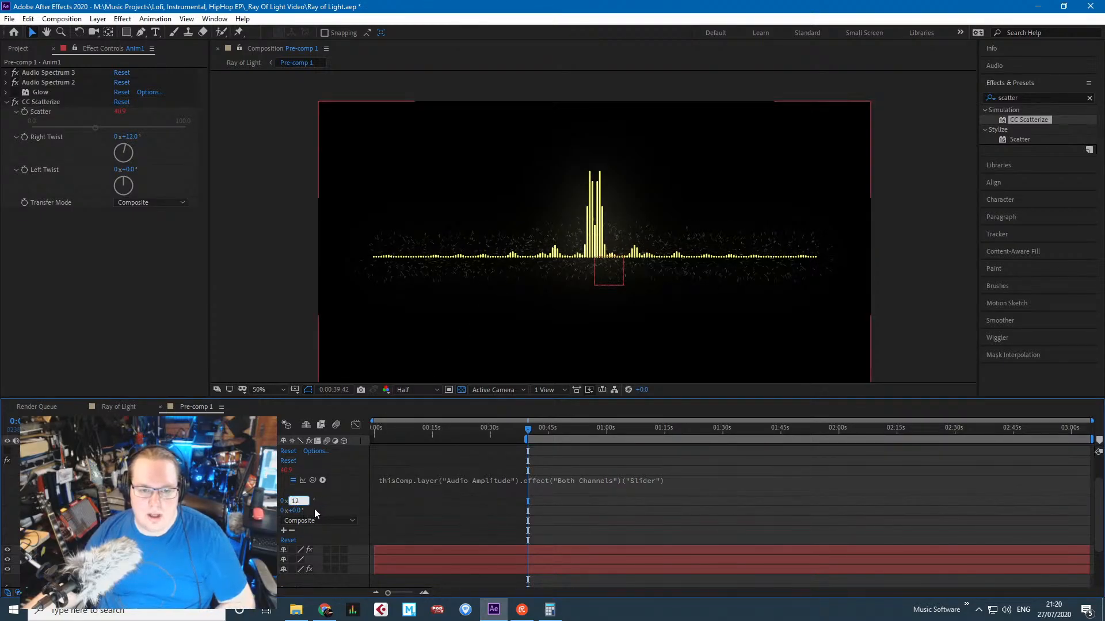
type("-2")
key("Return")
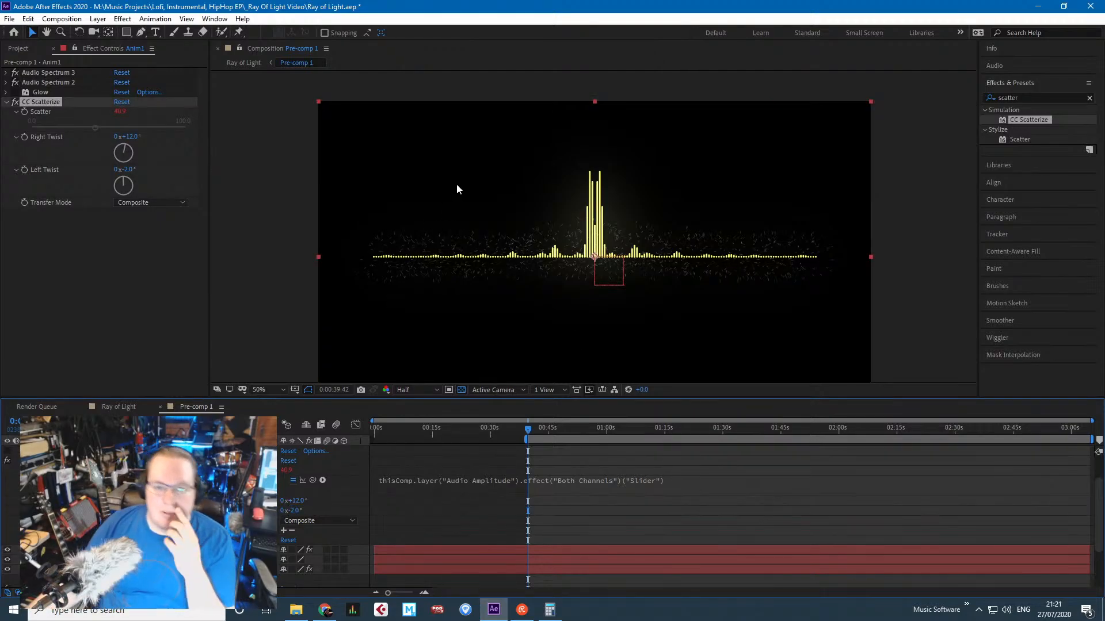
Collapse the expanded layer properties in Pre-comp 1 and switch to the Ray of Light composition.
key("period")
scroll(731, 506, "up", 2)
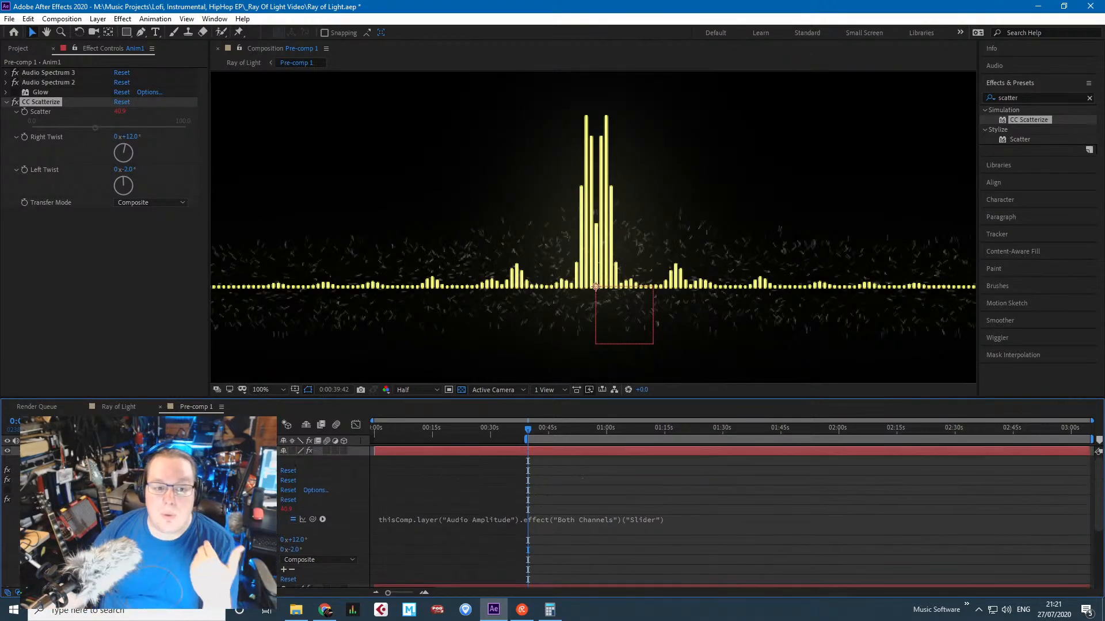
left_click(45, 451)
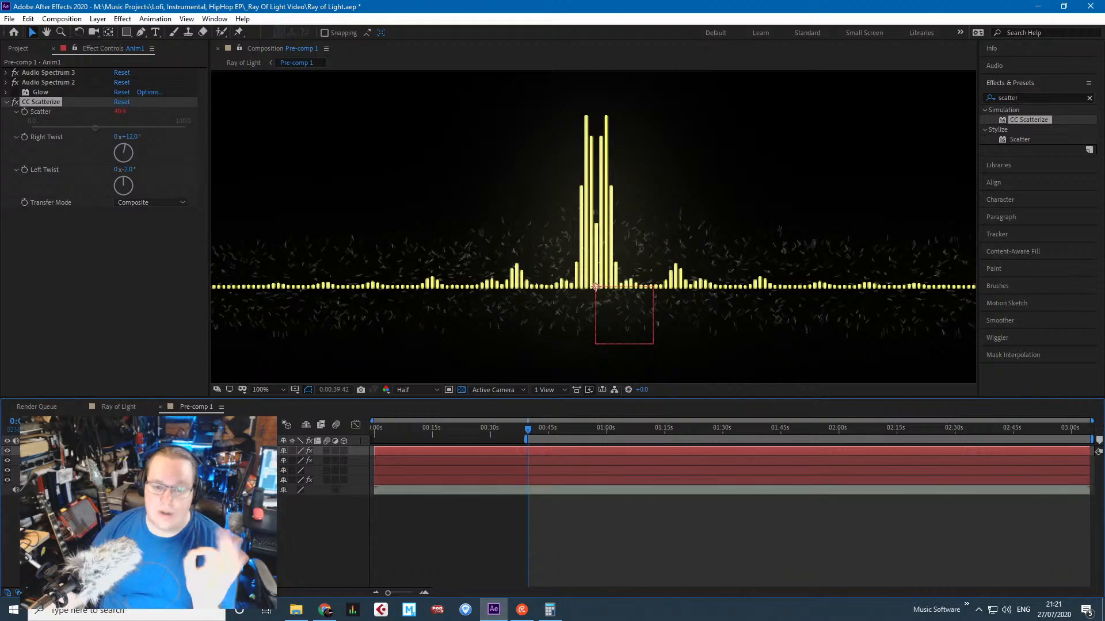
left_click(115, 407)
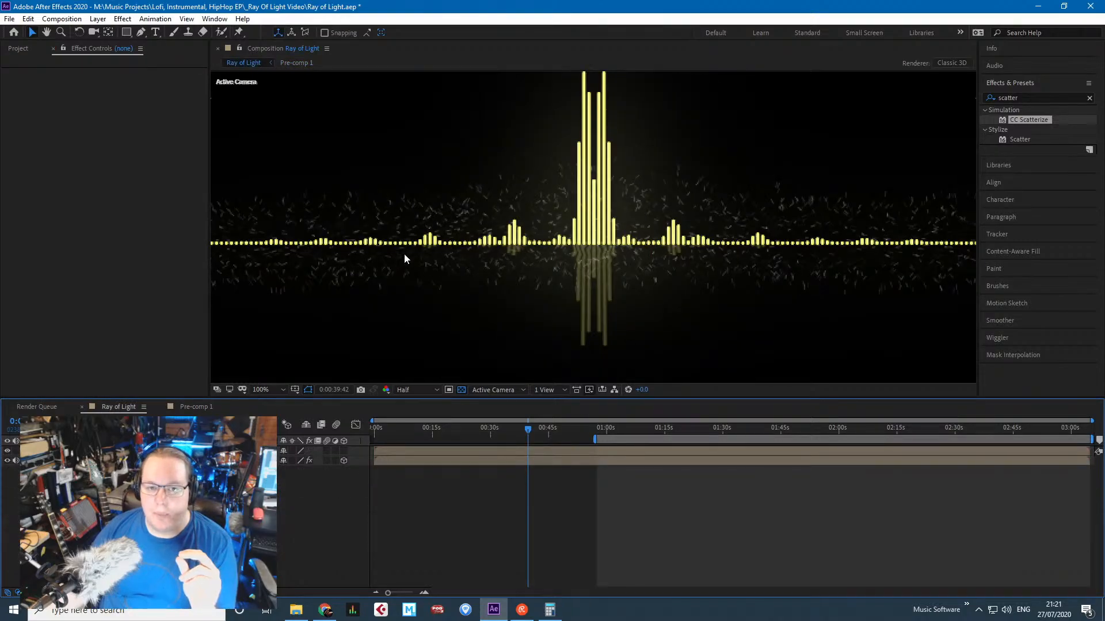
key("comma")
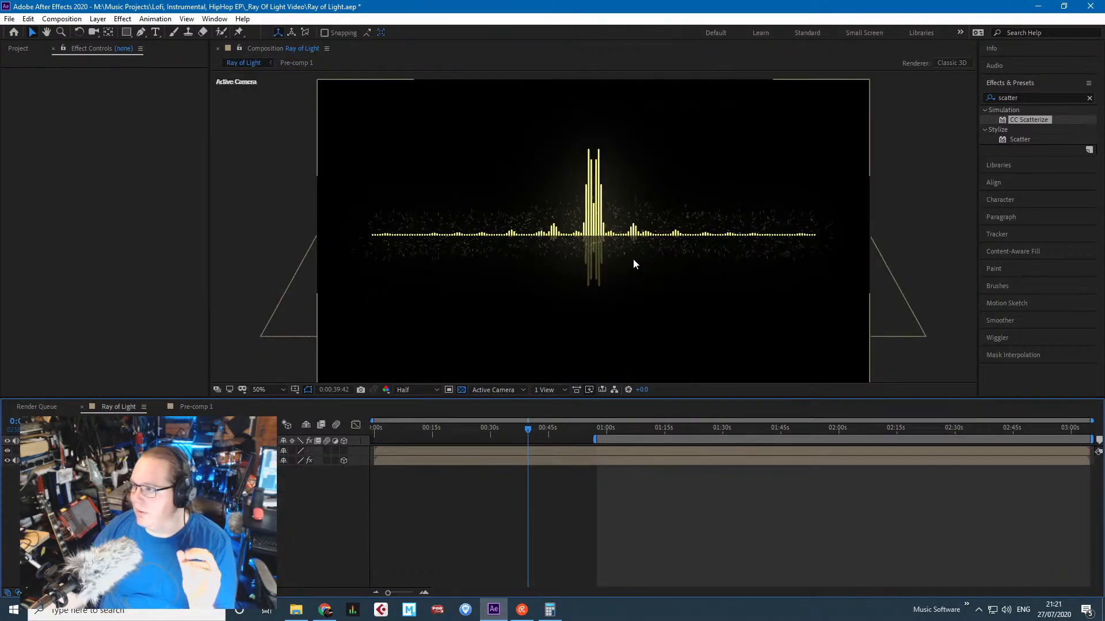
Set the Pre-comp 1 viewer resolution to Full and preview the spectrum from 0:00:39:42.
key("period")
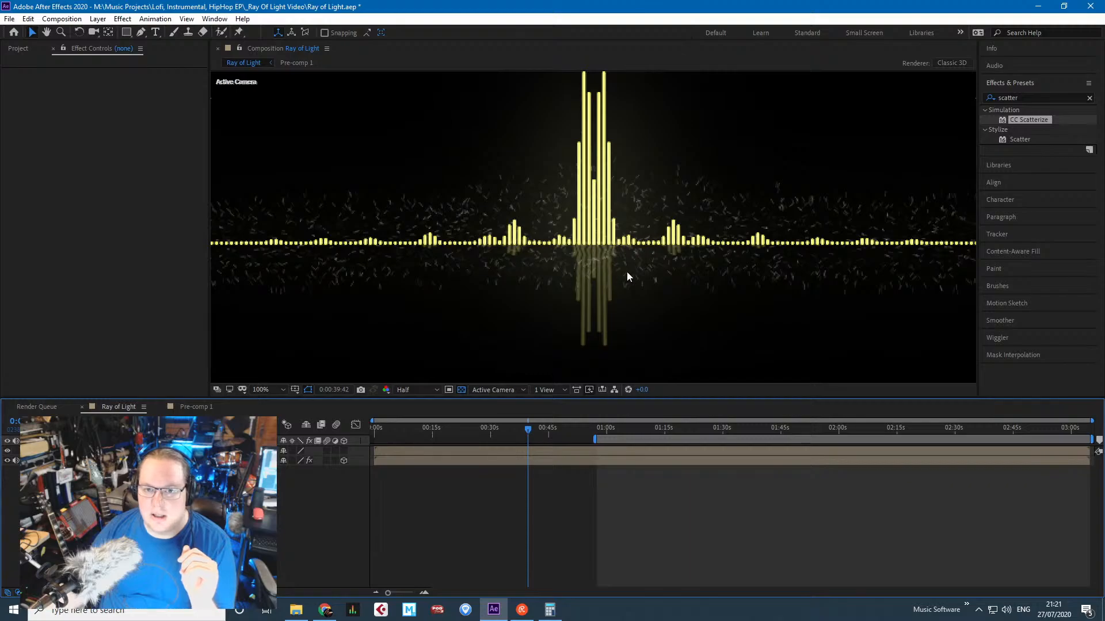
left_click(185, 406)
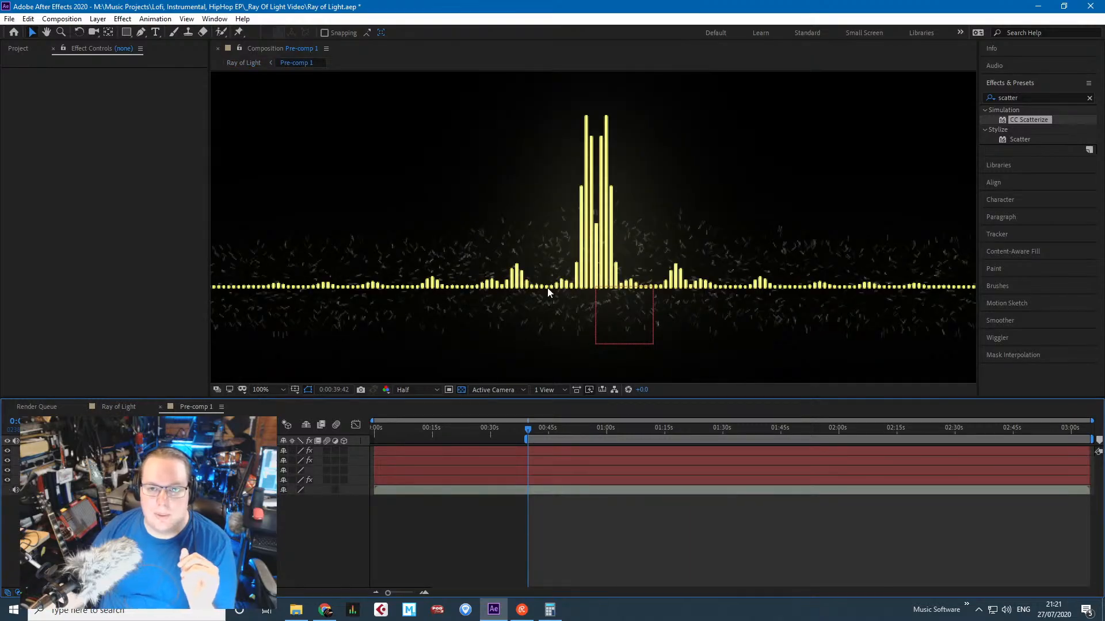
key("comma")
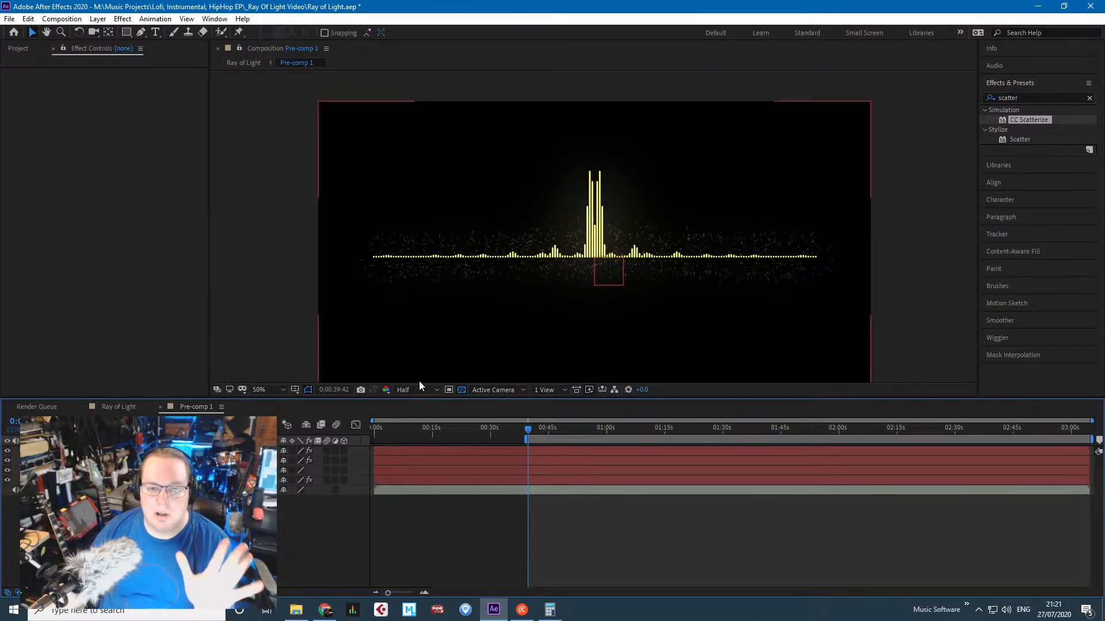
left_click(426, 392)
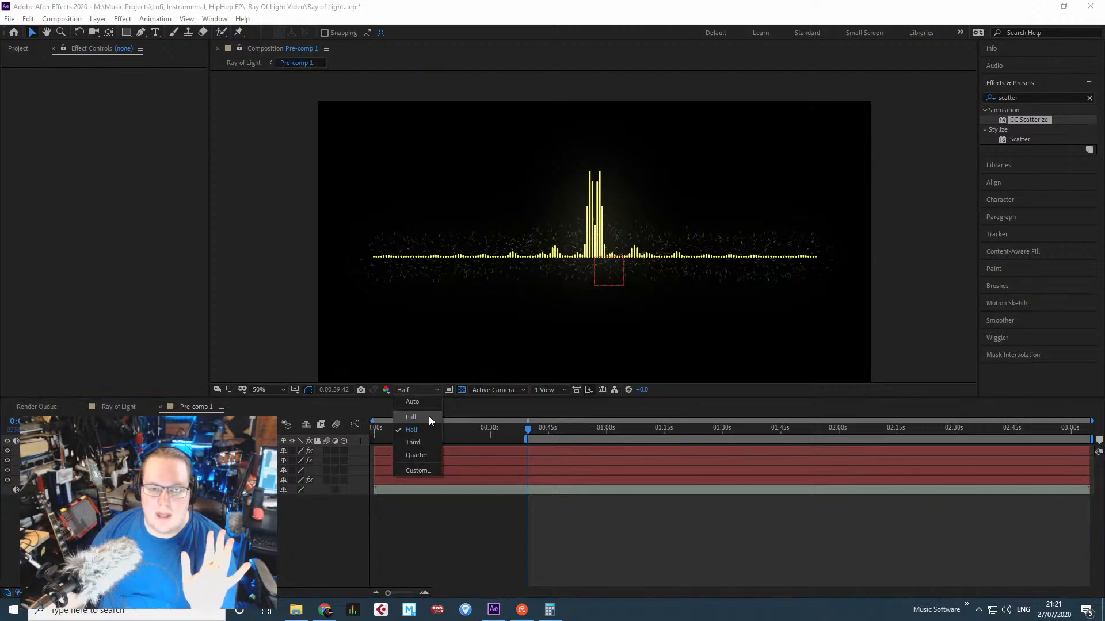
left_click(429, 416)
key("period")
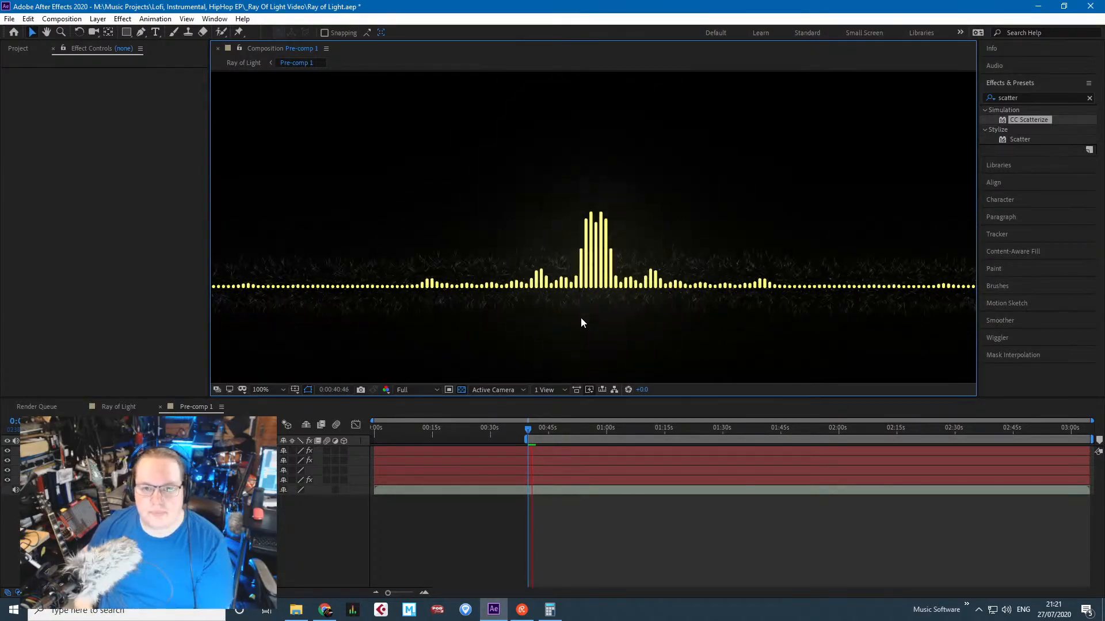
key("space")
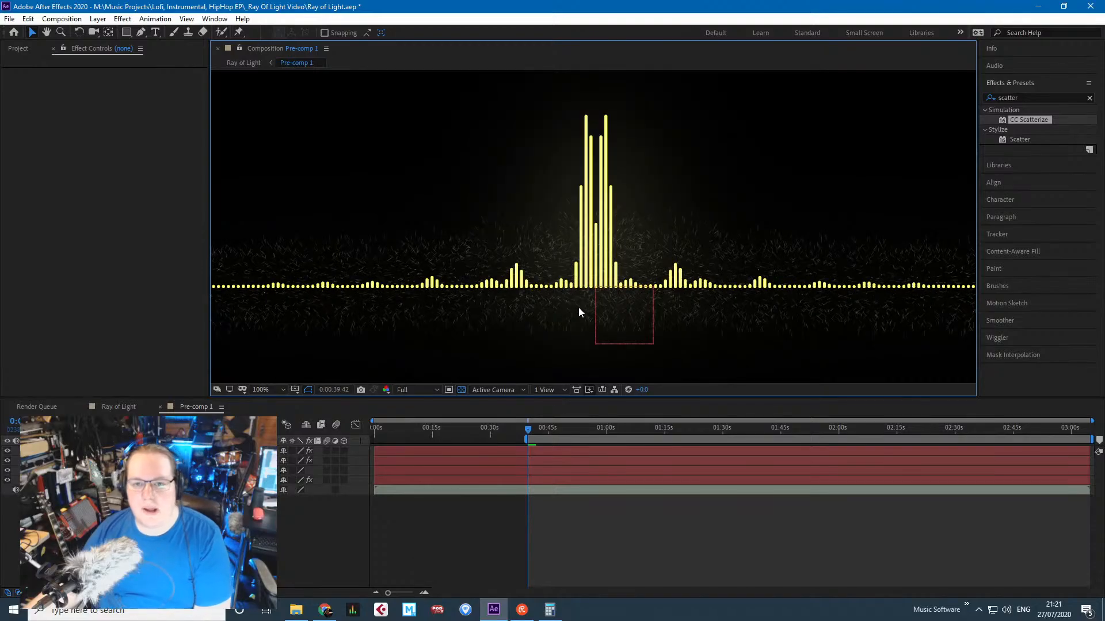
Compare the particles up close in Pre-comp 1 with those in the Ray of Light composition.
key("comma")
key("period")
key("period")
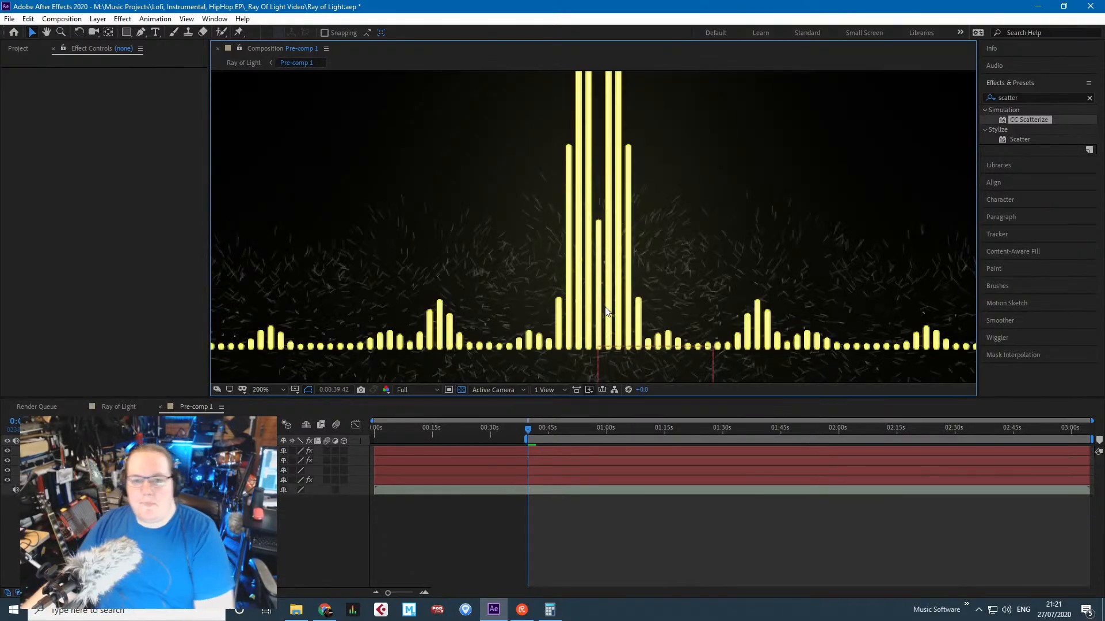
left_click(124, 406)
left_click(195, 407)
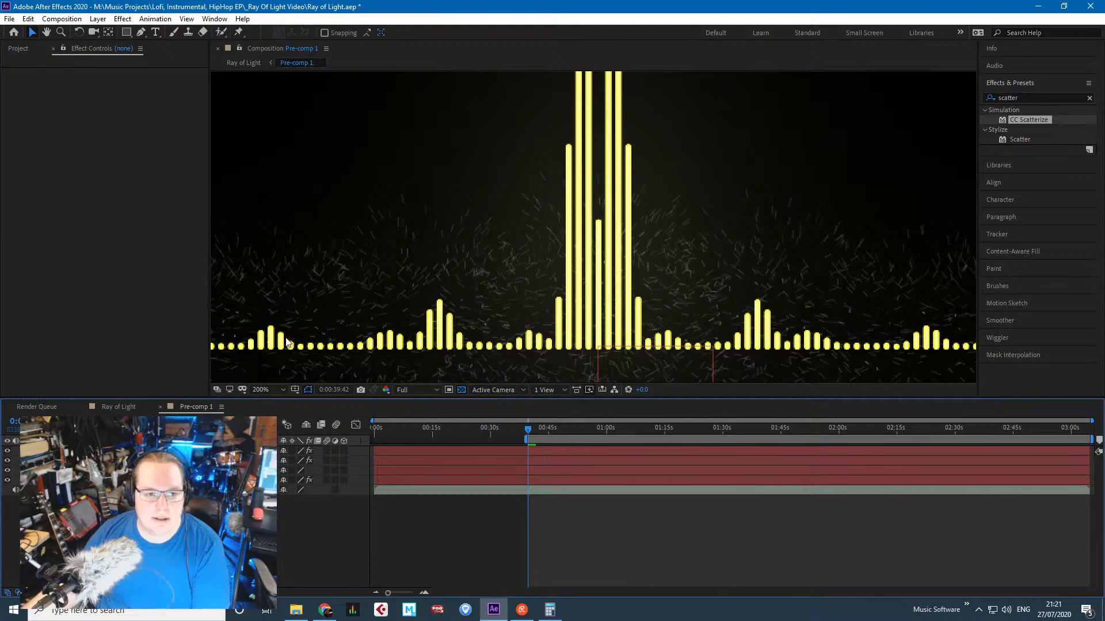
key("comma")
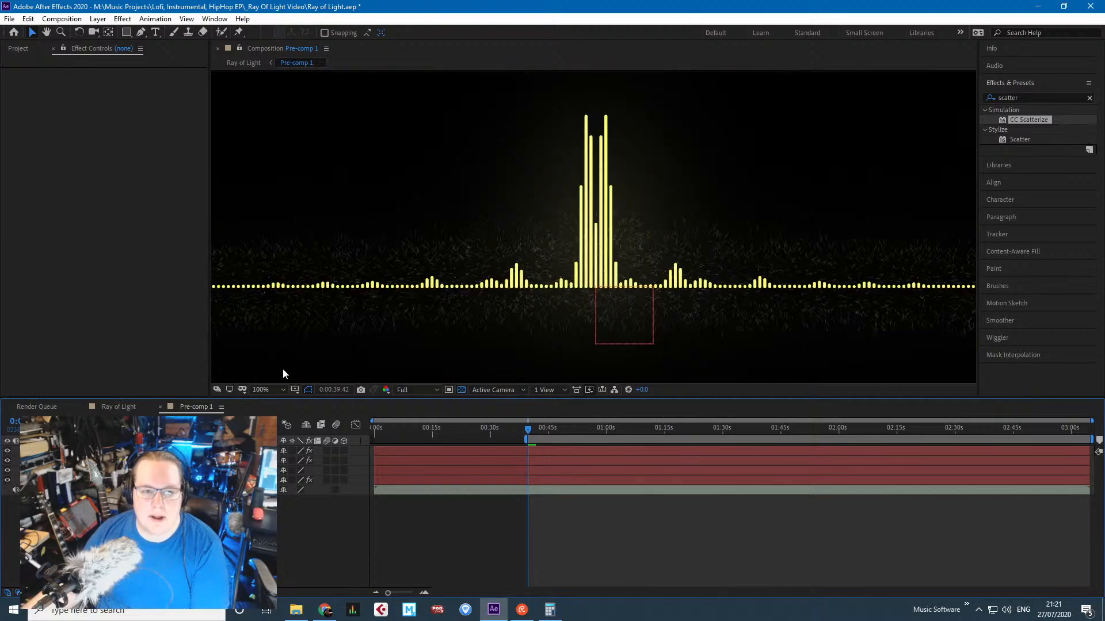
Delete the Pre-comp 1 reflection layer with the Ripple effect from the Ray of Light composition.
left_click(119, 407)
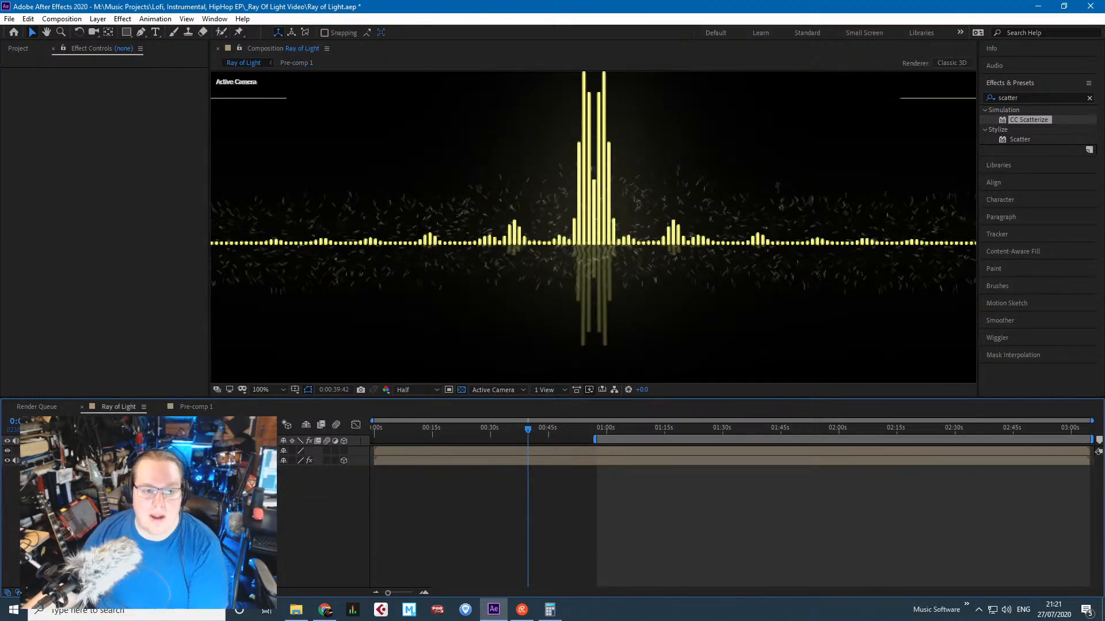
left_click(118, 460)
left_click(127, 513)
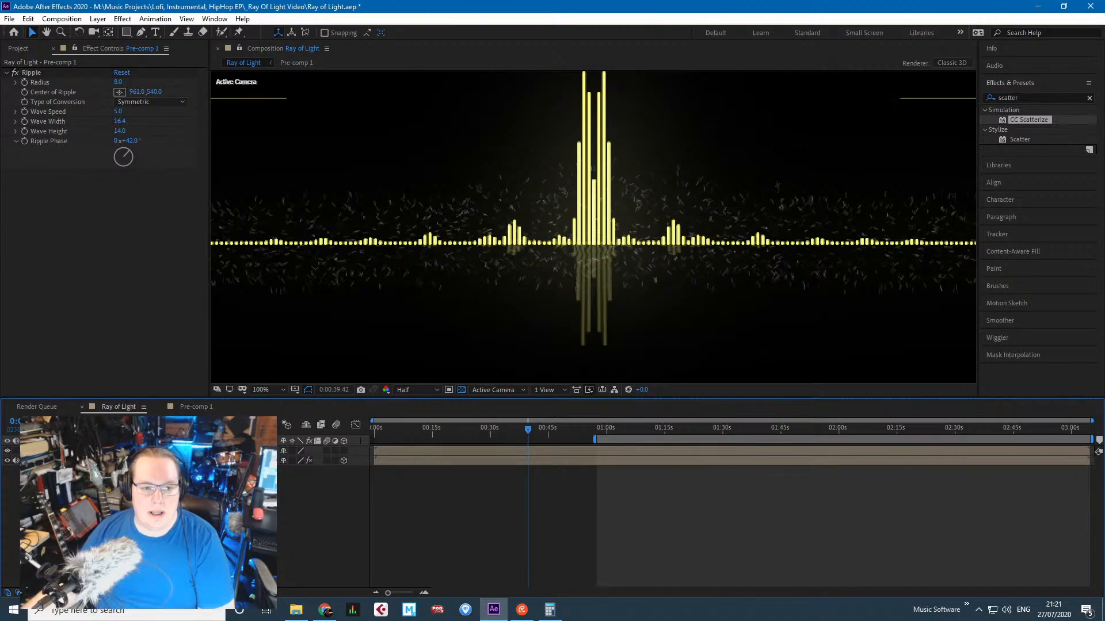
left_click(119, 460)
key("Delete")
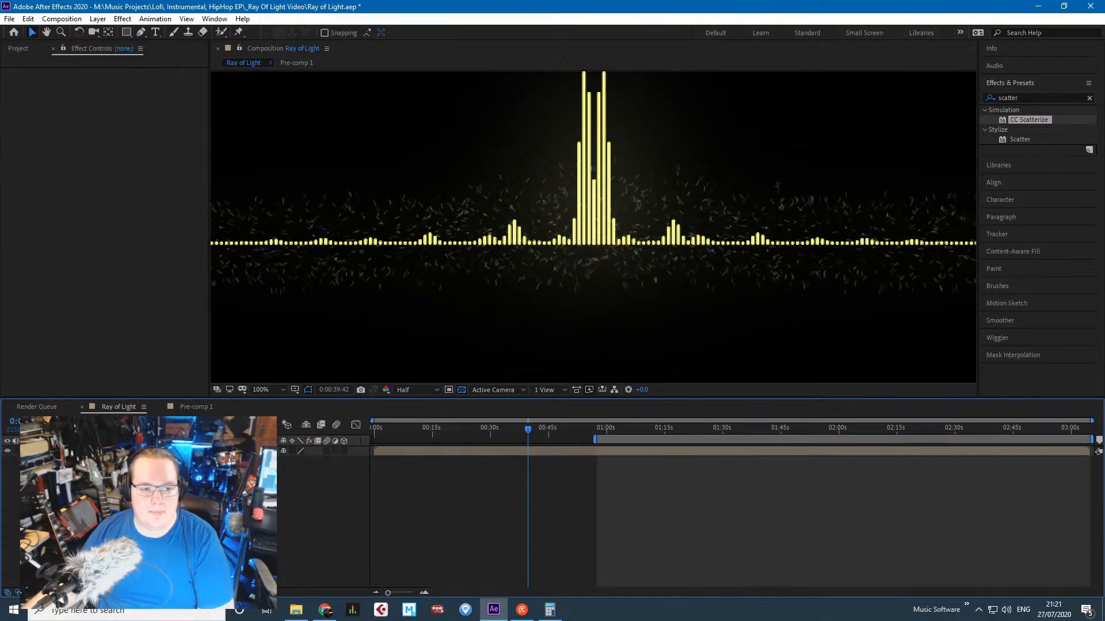
Draw a rectangular mask on the remaining Pre-comp 1 layer, enclosing the bars down to their baseline and hiding the lower half.
left_click(118, 451)
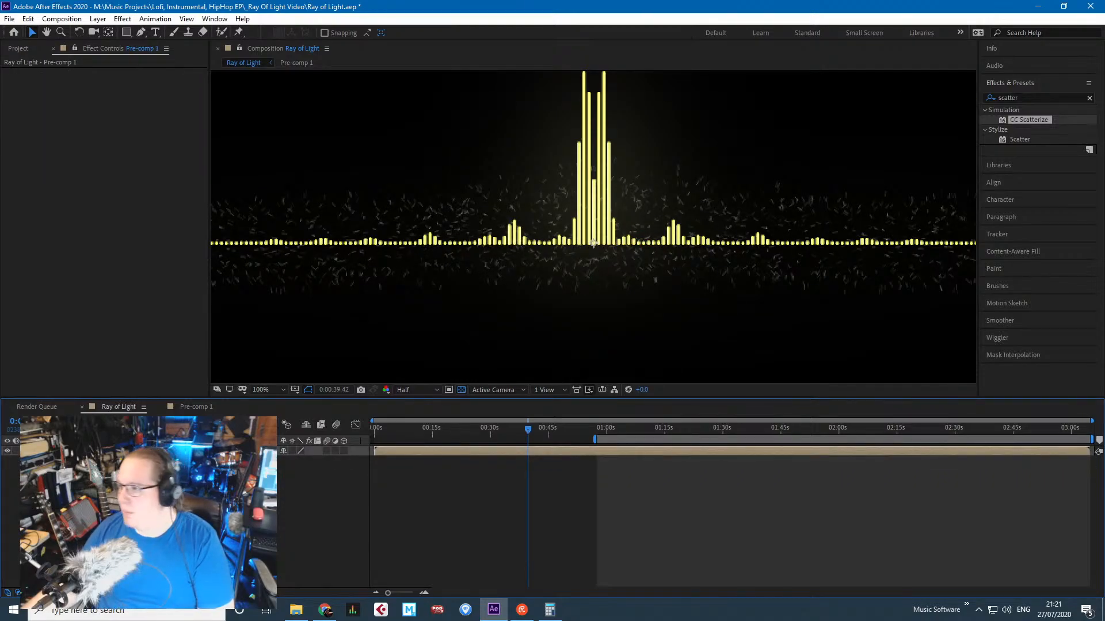
scroll(282, 311, "down", 1)
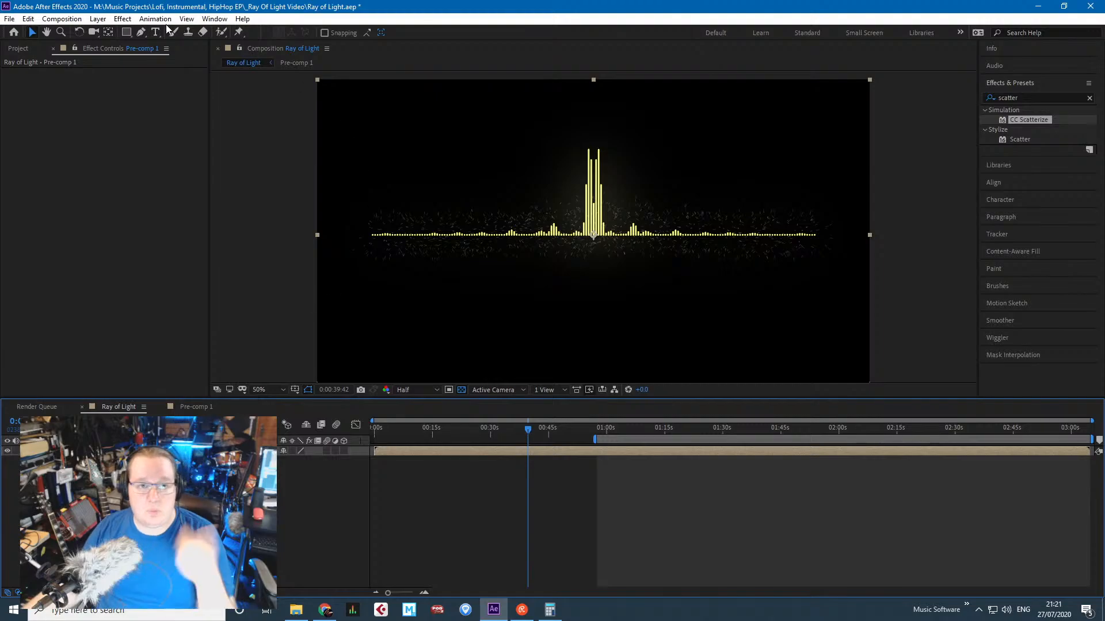
left_click(126, 33)
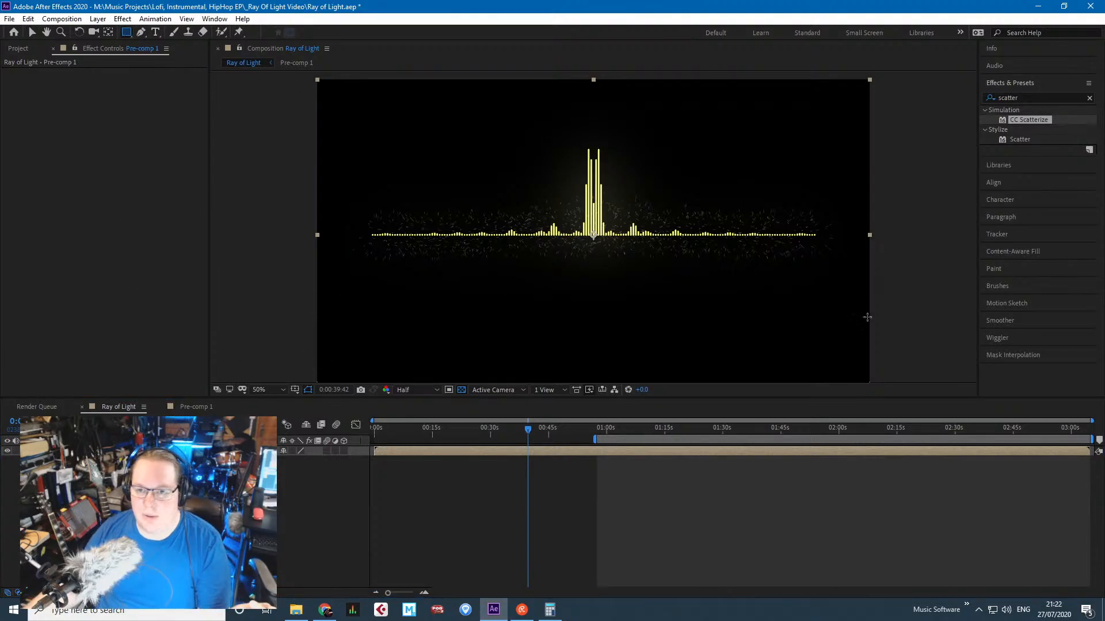
mouse_move(938, 369)
left_mouse_down()
mouse_move(291, 264)
mouse_move(280, 249)
left_mouse_up()
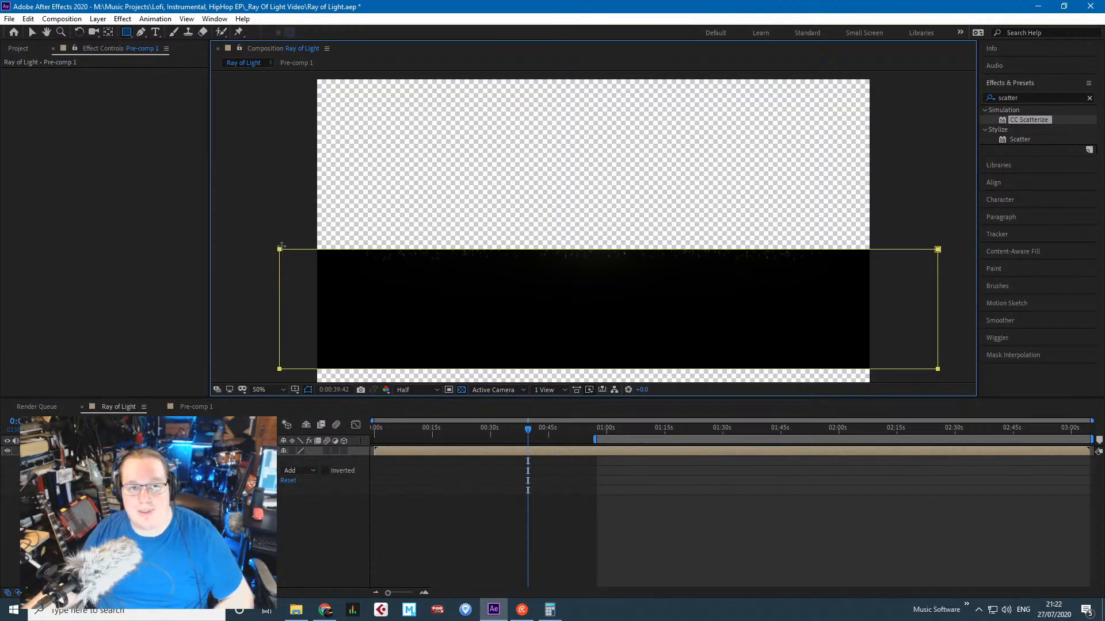
key("ctrl+z")
left_click_drag(268, 93, 930, 237)
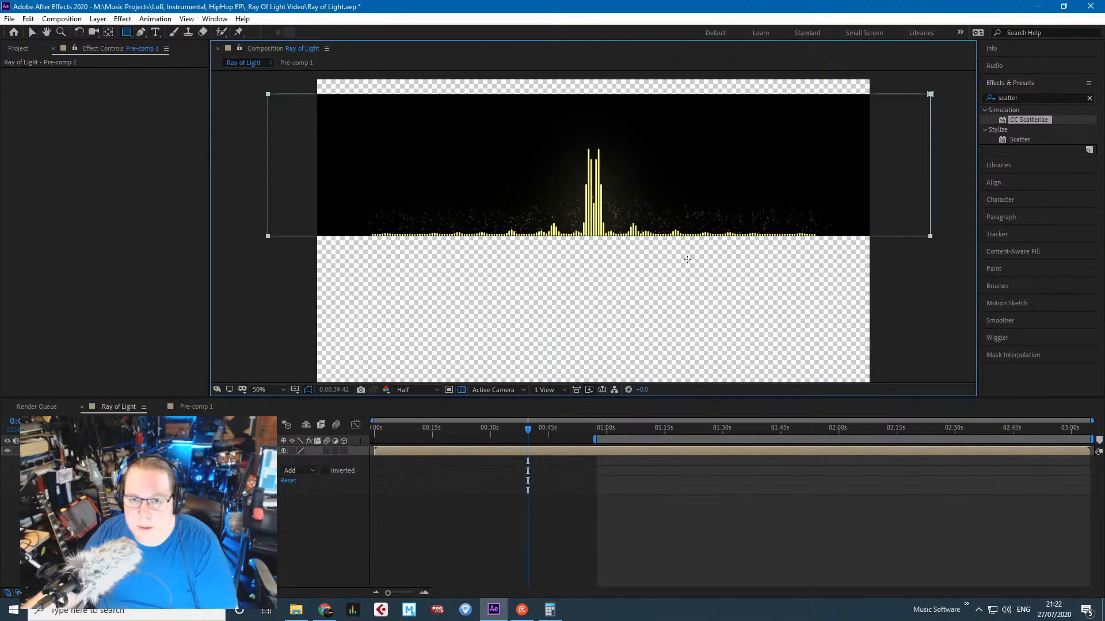
scroll(687, 260, "up", 3)
scroll(687, 259, "down", 3)
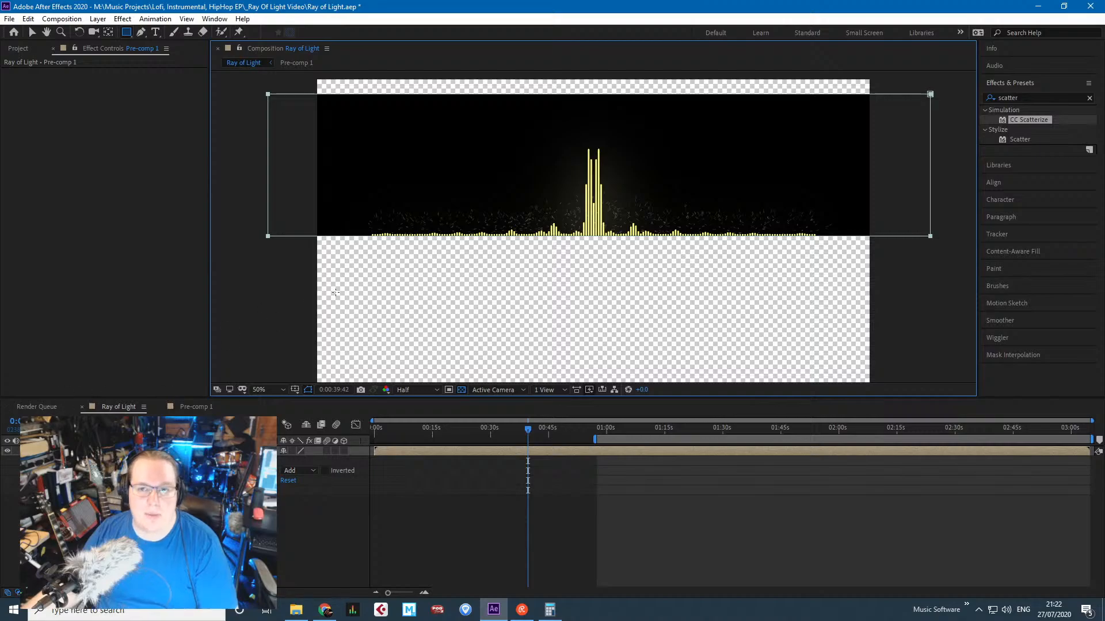
Move the mask's two upper corners above the frame edge so the whole upper half is included.
scroll(239, 323, "down", 2)
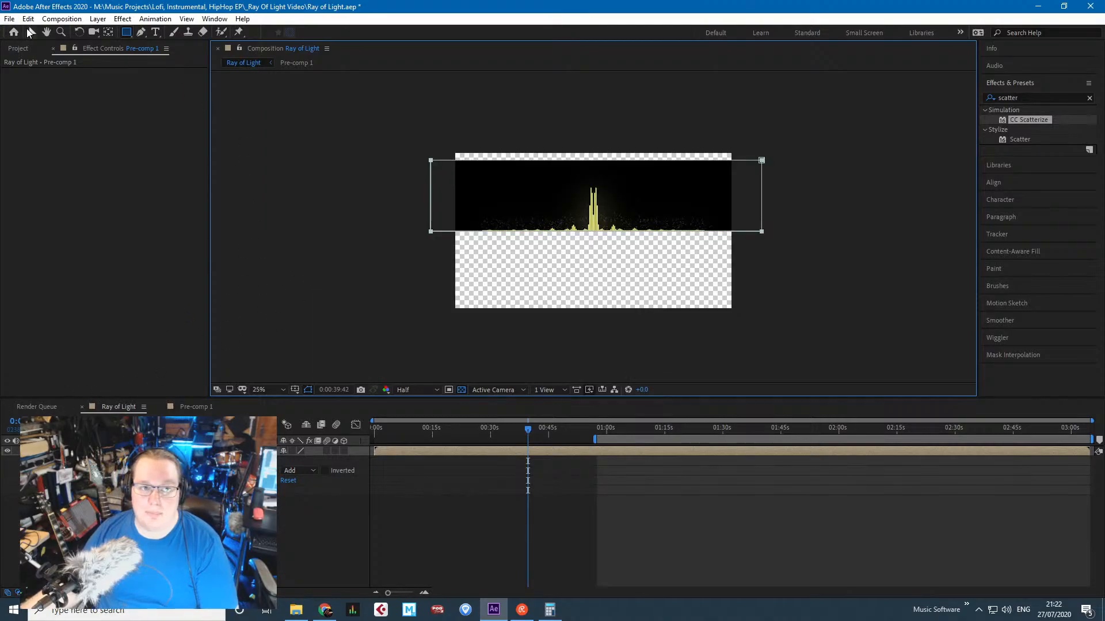
left_click(30, 32)
left_click(431, 164)
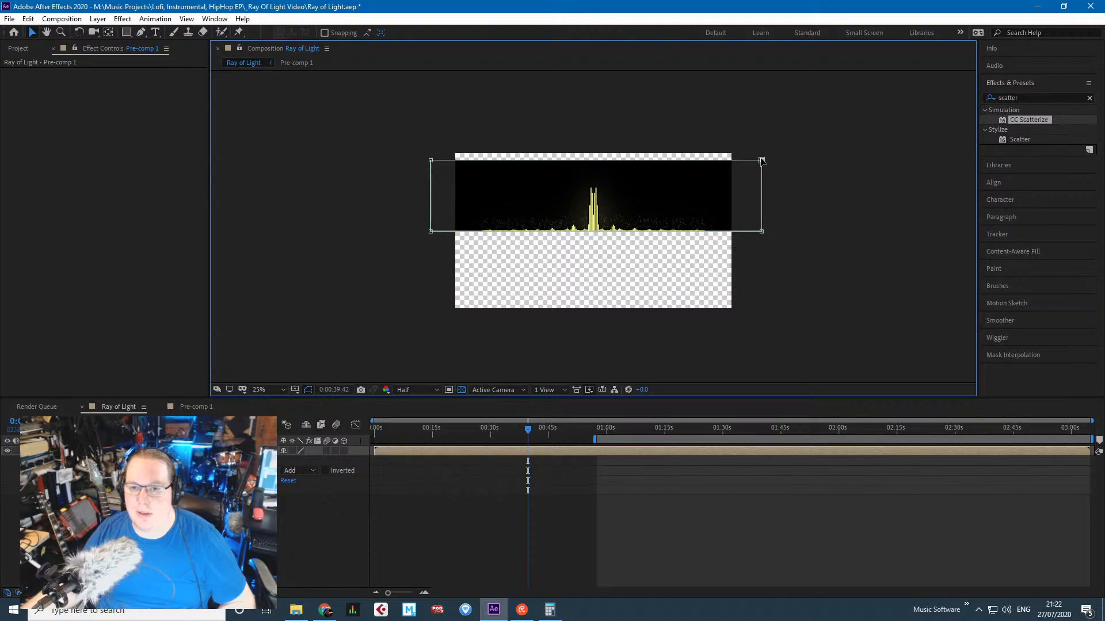
left_click_drag(762, 161, 739, 144)
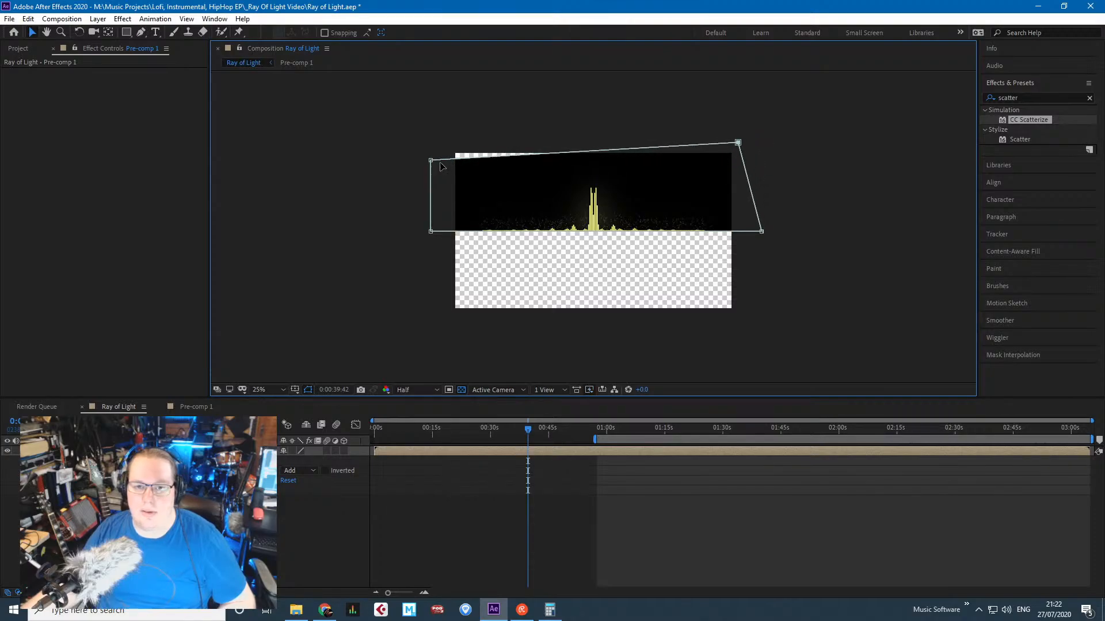
left_click_drag(431, 160, 445, 148)
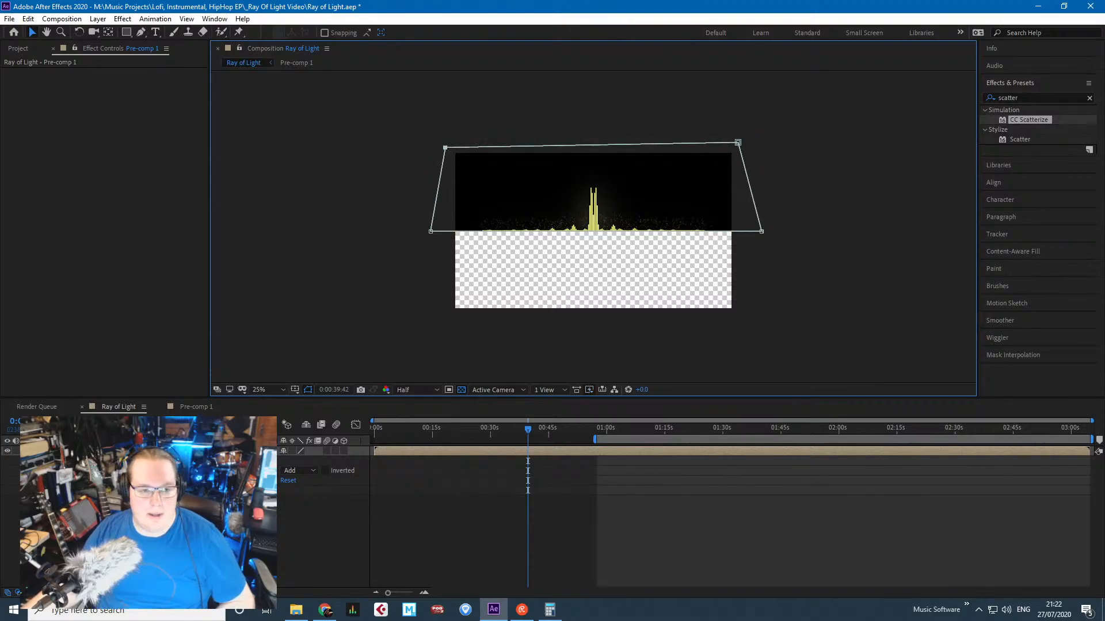
Create a black 1920 x 1080 px solid named BG and place it beneath the Pre-comp 1 layer.
left_click(74, 521)
right_click(74, 521)
mouse_move(144, 394)
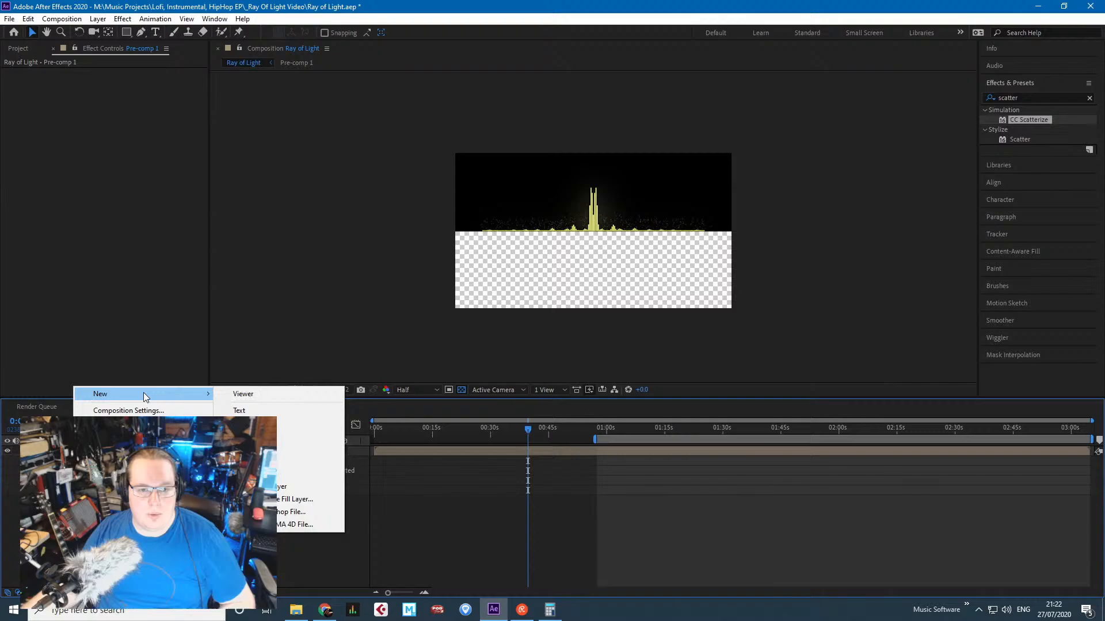
left_click(301, 424)
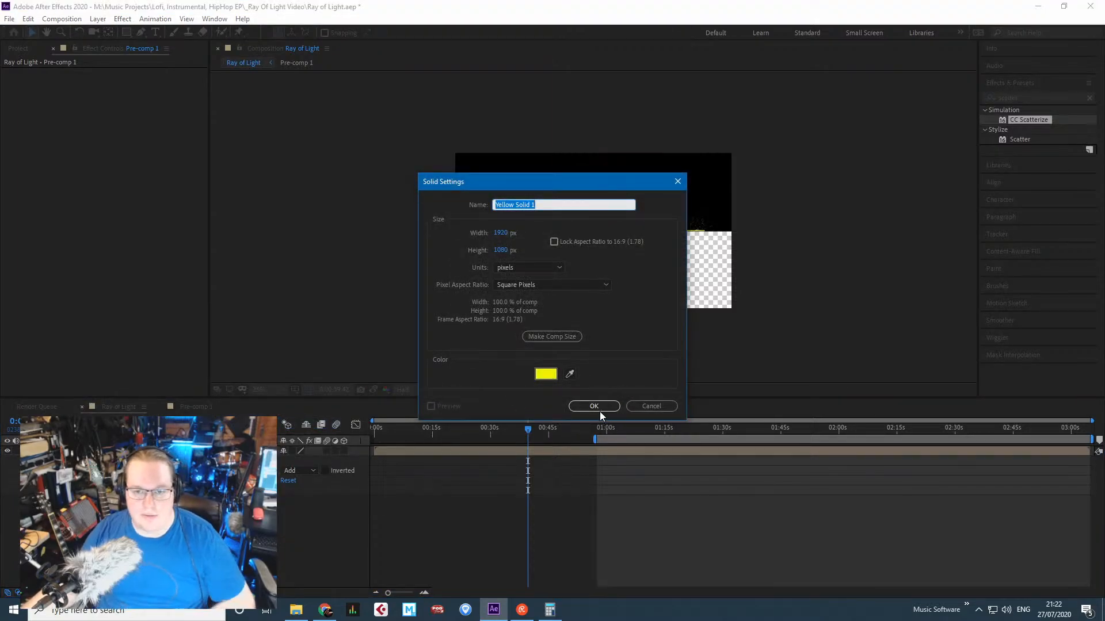
type("BG")
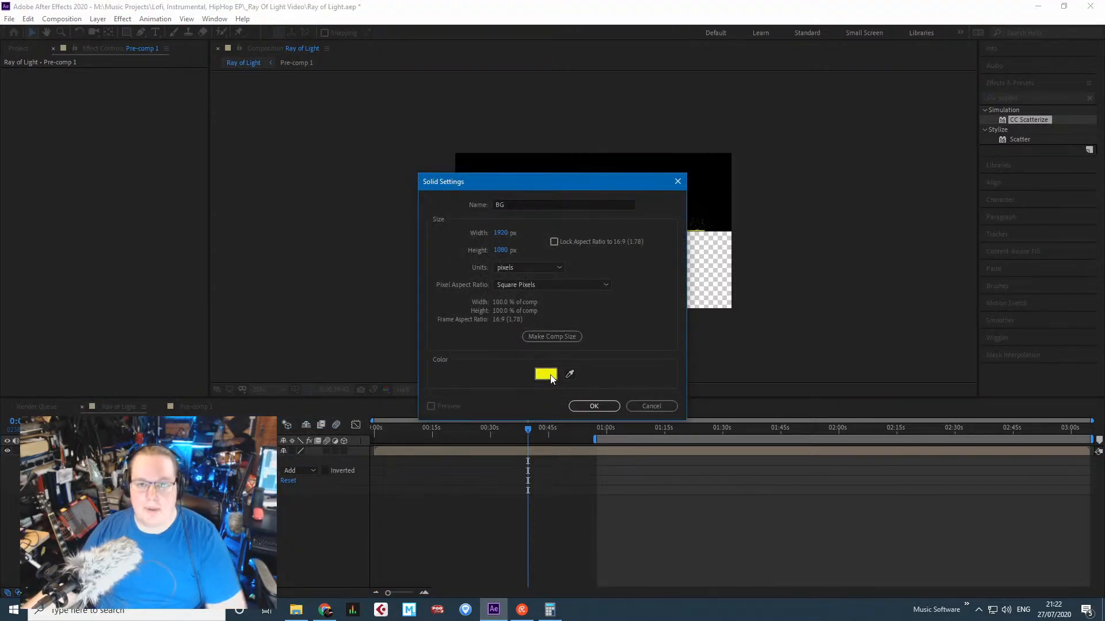
left_click(549, 376)
type("000000")
key("Return")
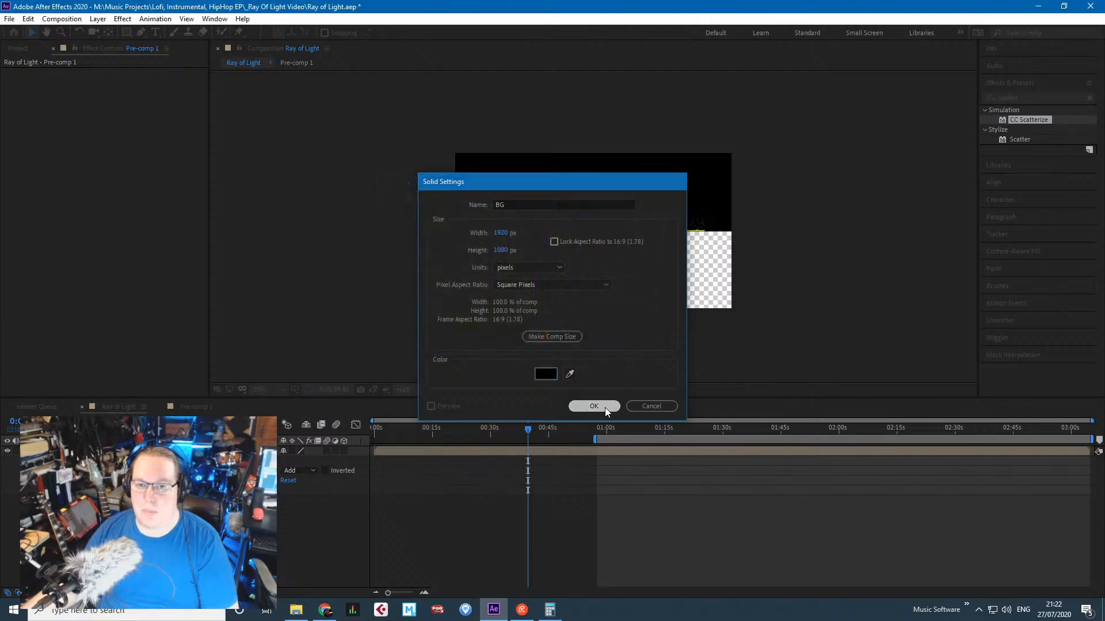
left_click(605, 407)
left_click_drag(115, 452, 115, 508)
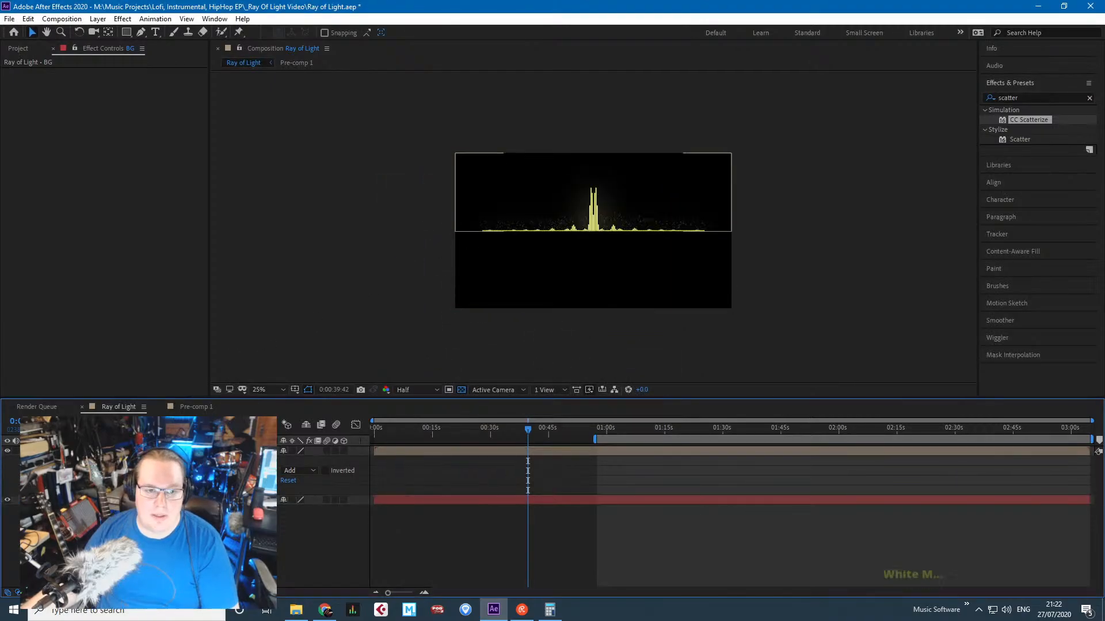
Collapse the masked Pre-comp 1 layer's properties and duplicate the layer.
right_click(115, 452)
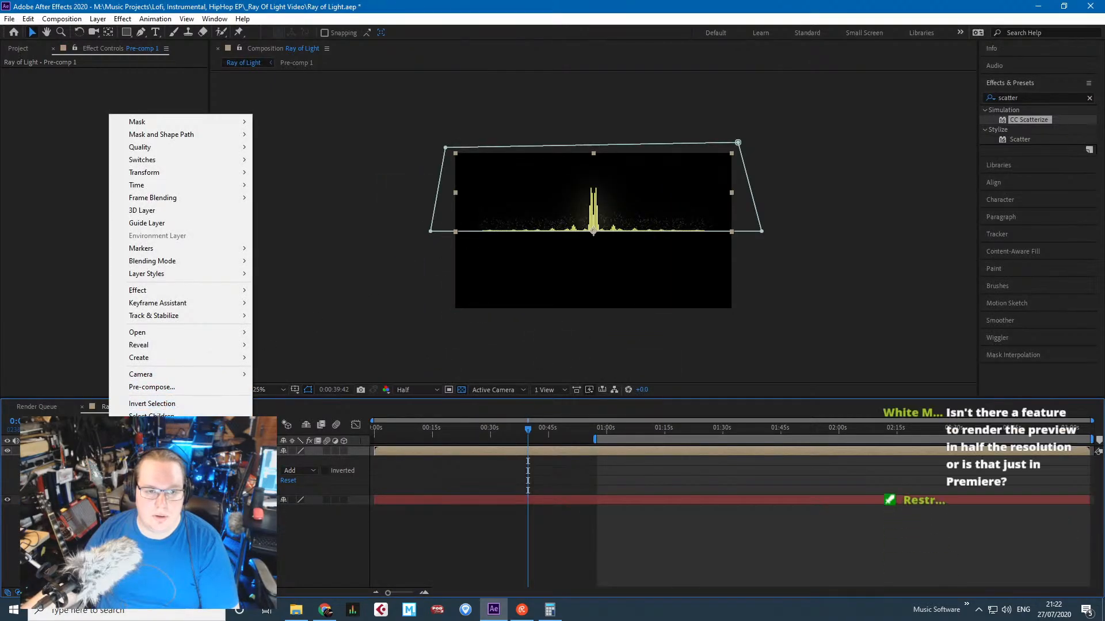
left_click(115, 540)
left_click(115, 452)
left_click(41, 451)
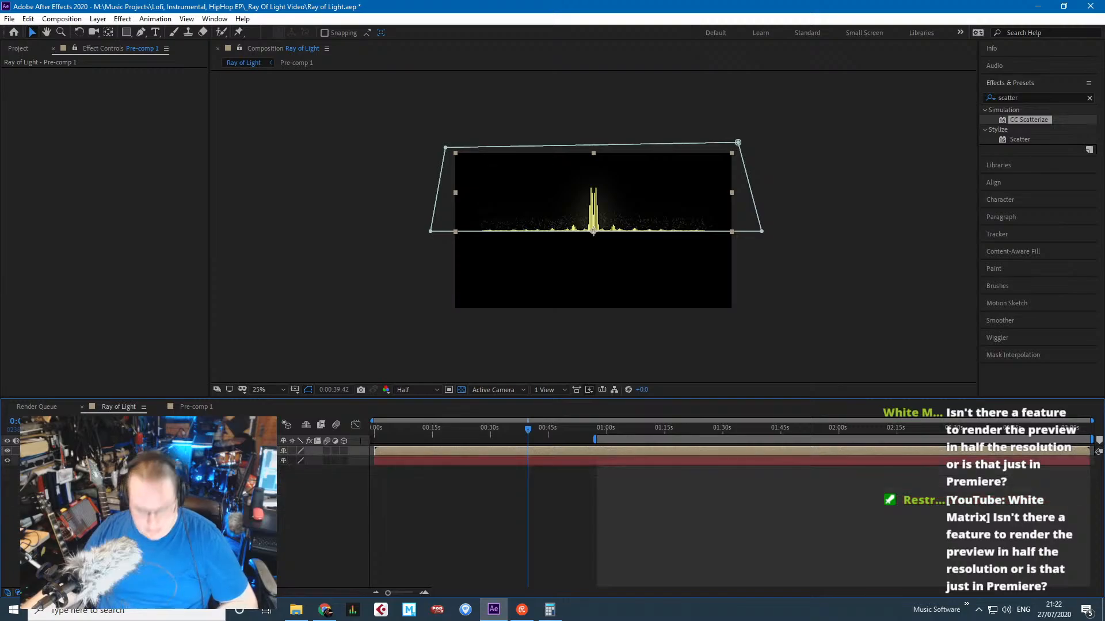
key("ctrl+d")
left_click(115, 541)
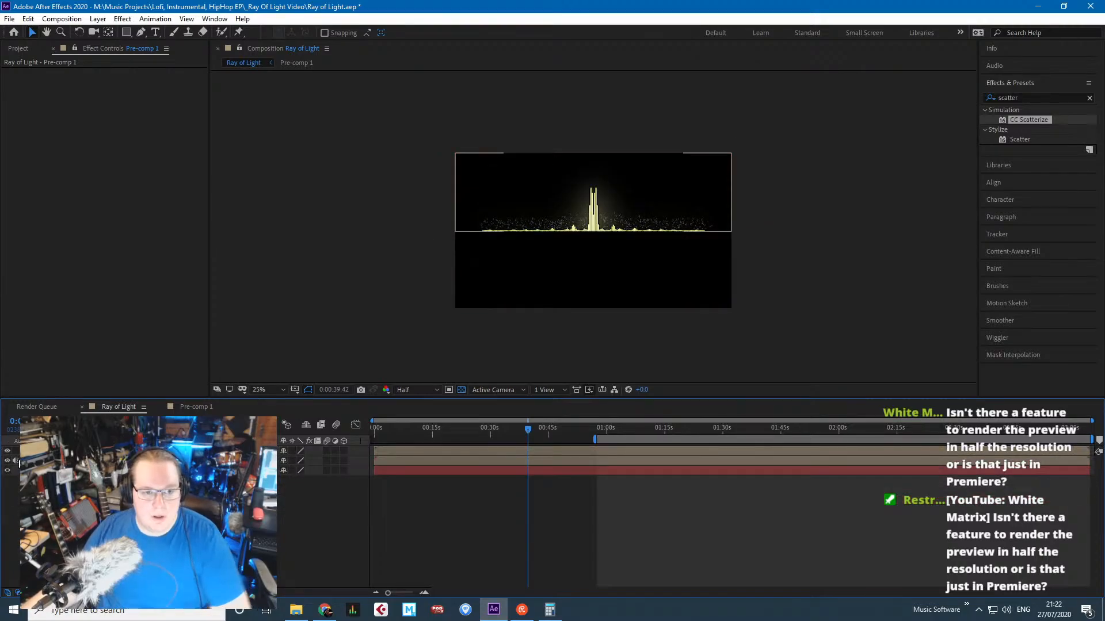
Make the lower Pre-comp 1 copy a 3D layer and set its X Rotation to 112° to form a reflection.
left_click(16, 461)
left_click(343, 280)
scroll(322, 288, "up", 3)
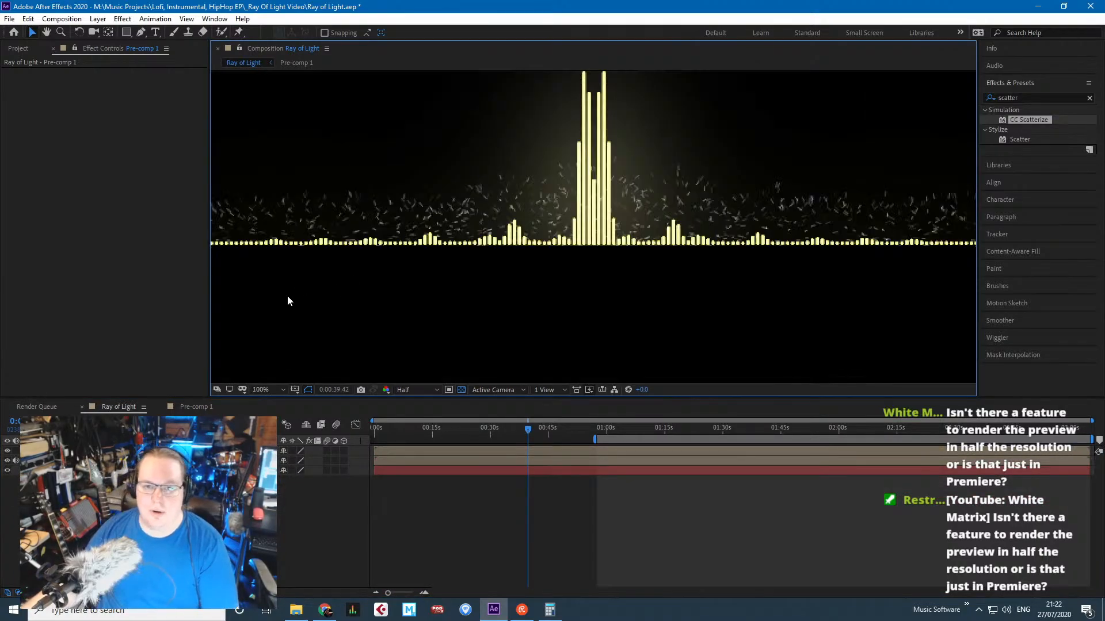
left_click(593, 244)
key("m")
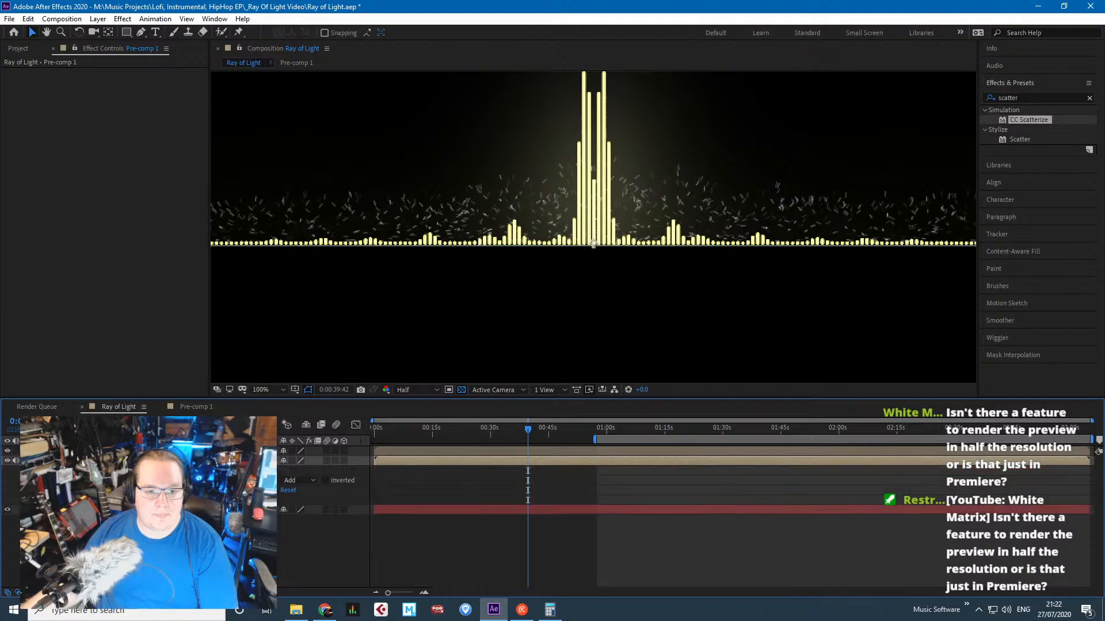
left_click(343, 461)
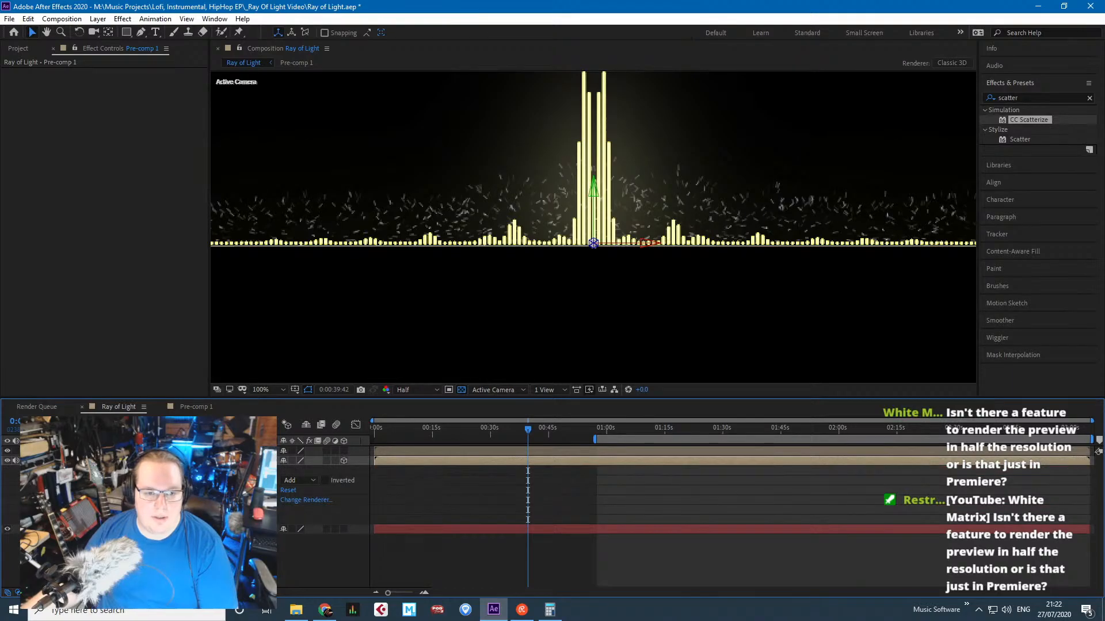
left_click(71, 471)
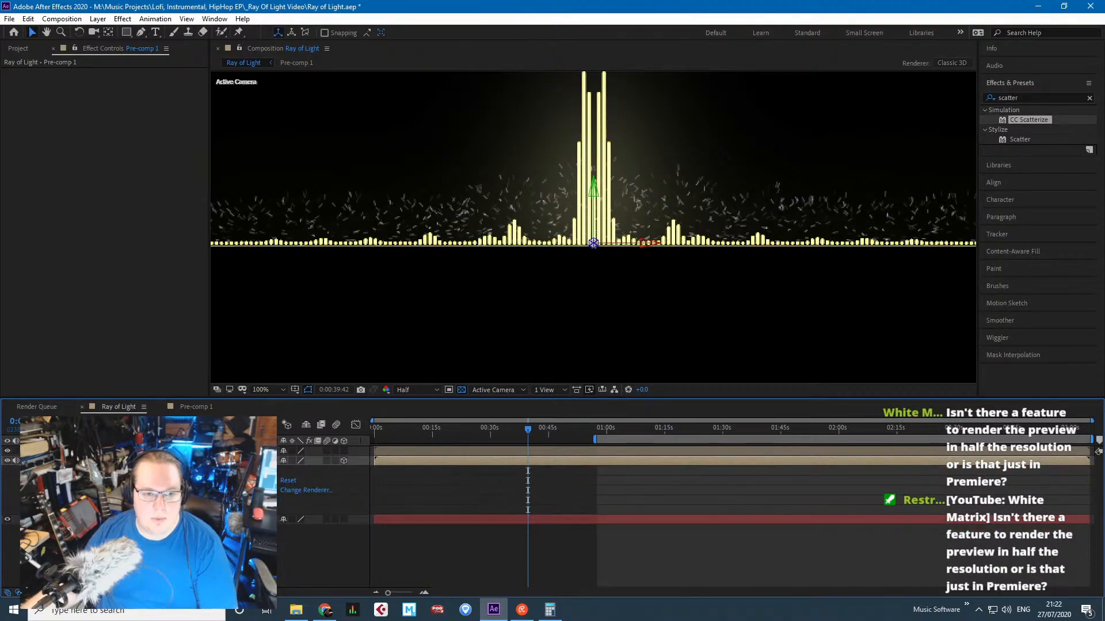
left_click(71, 480)
left_click_drag(297, 549, 316, 481)
key("ctrl+z")
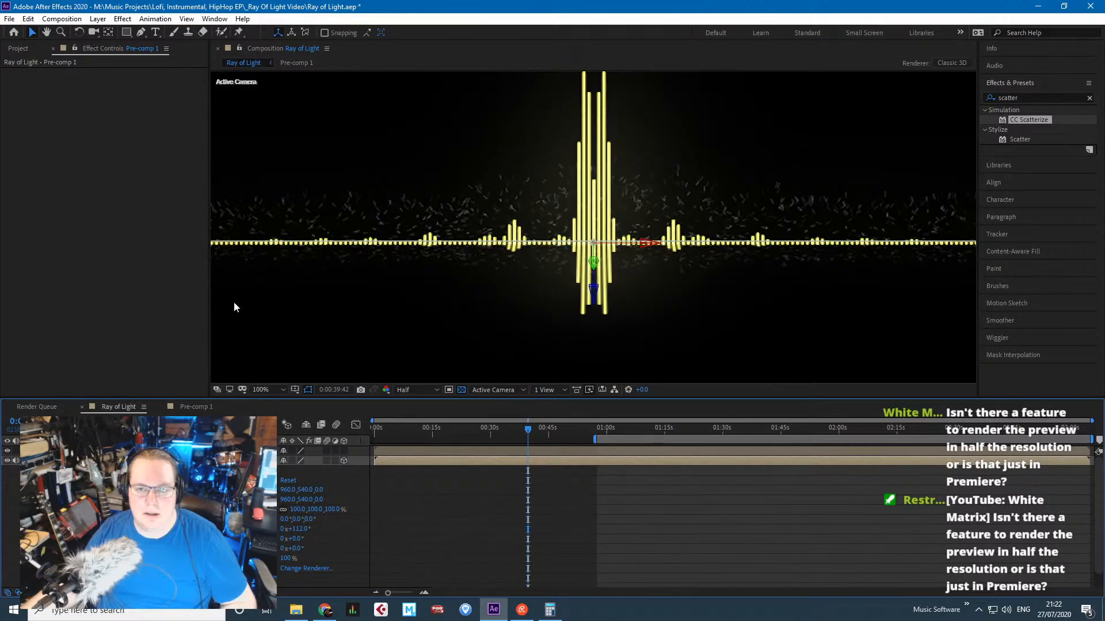
Search the available effects for ripple.
left_click(1018, 97)
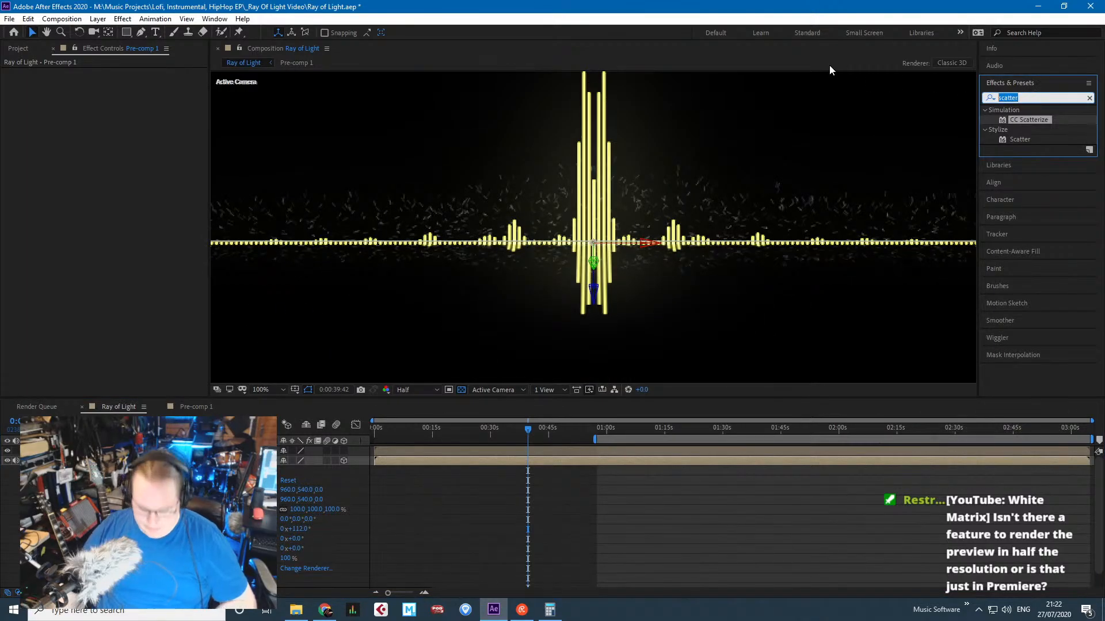
type("ripple")
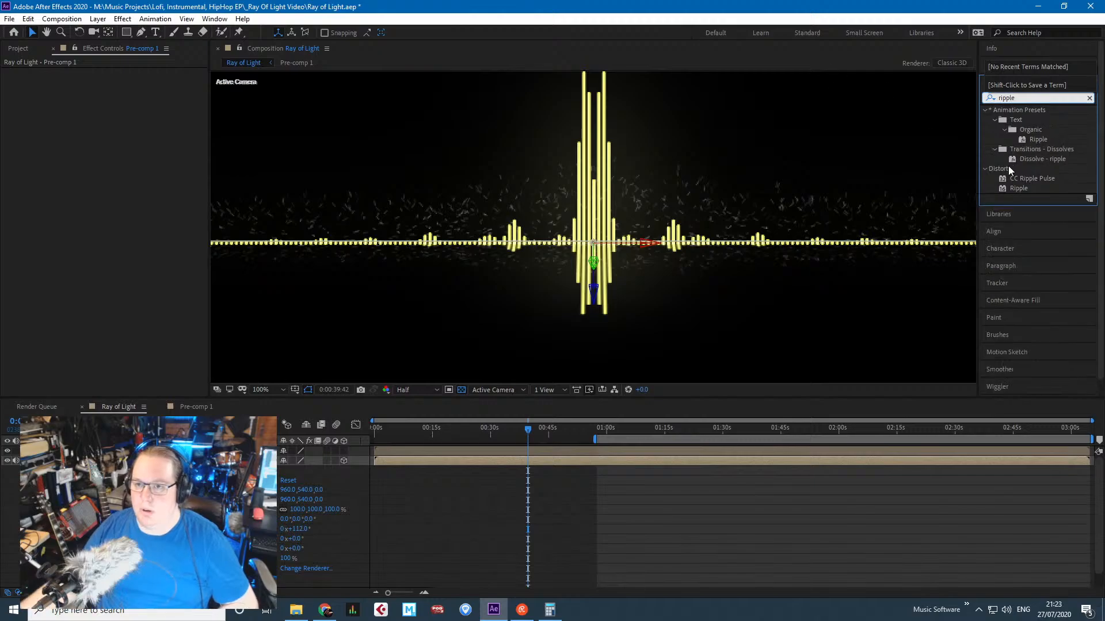
left_click_drag(1011, 179, 121, 187)
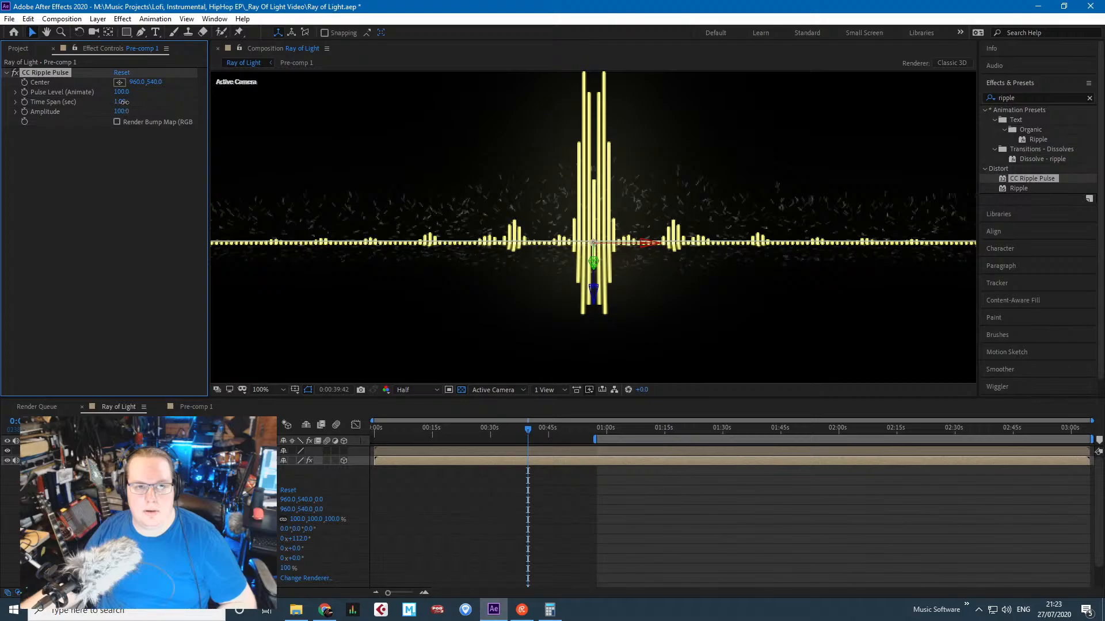
left_click_drag(134, 103, 134, 101)
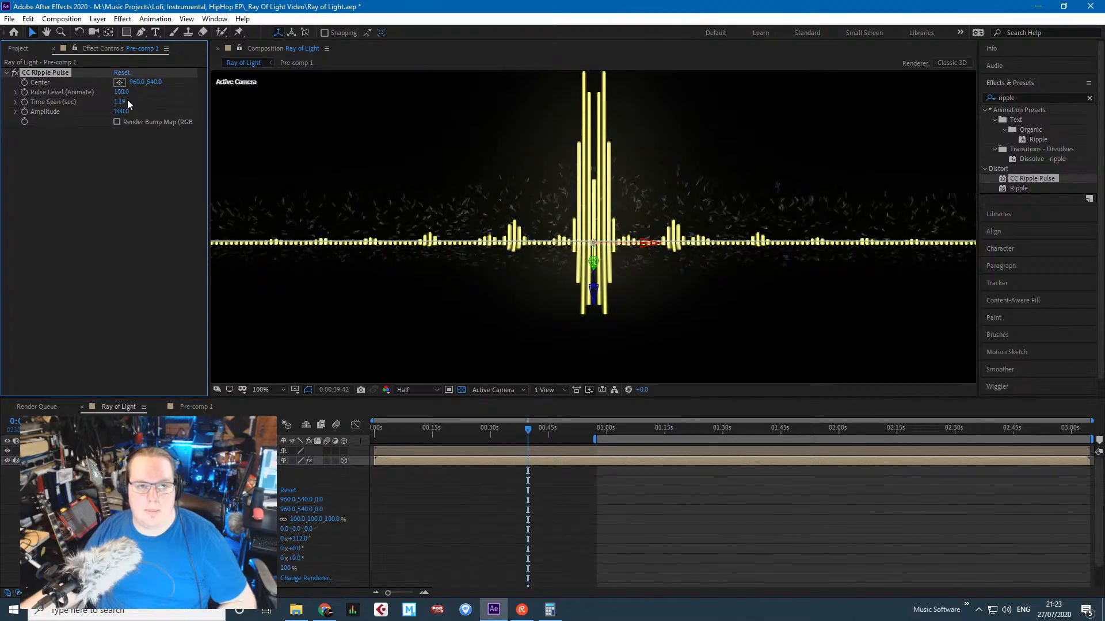
left_click(65, 74)
key("Delete")
Apply the Ripple effect to the reflection layer, centred at 961.0, 542.7, with Wave Speed 6.3 and Wave Width 21.8.
left_click_drag(1008, 192, 114, 189)
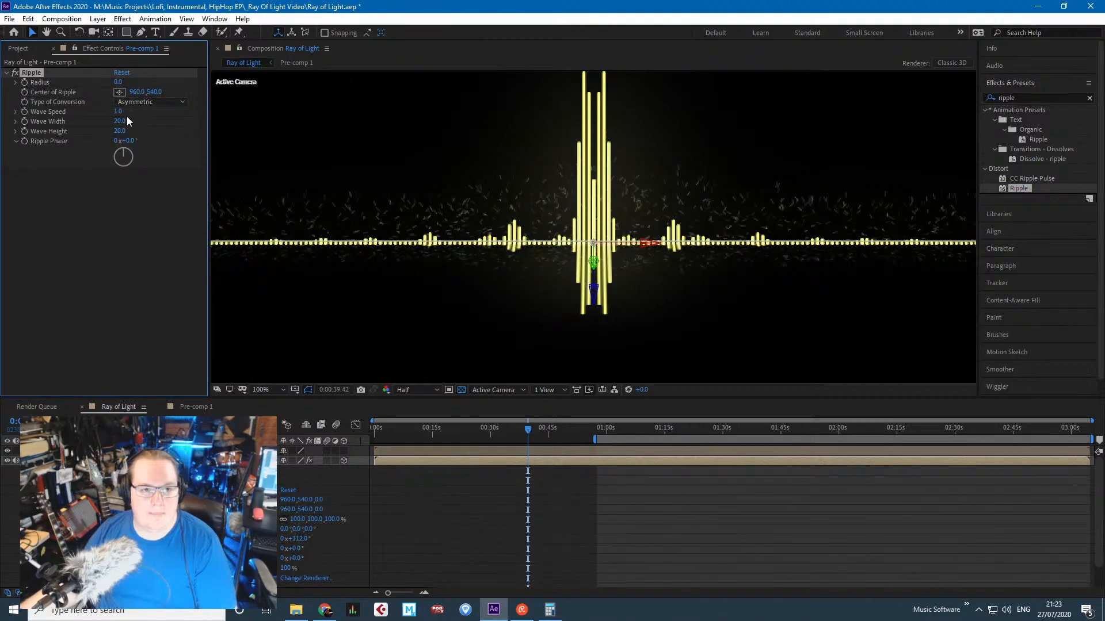
left_click_drag(118, 112, 130, 111)
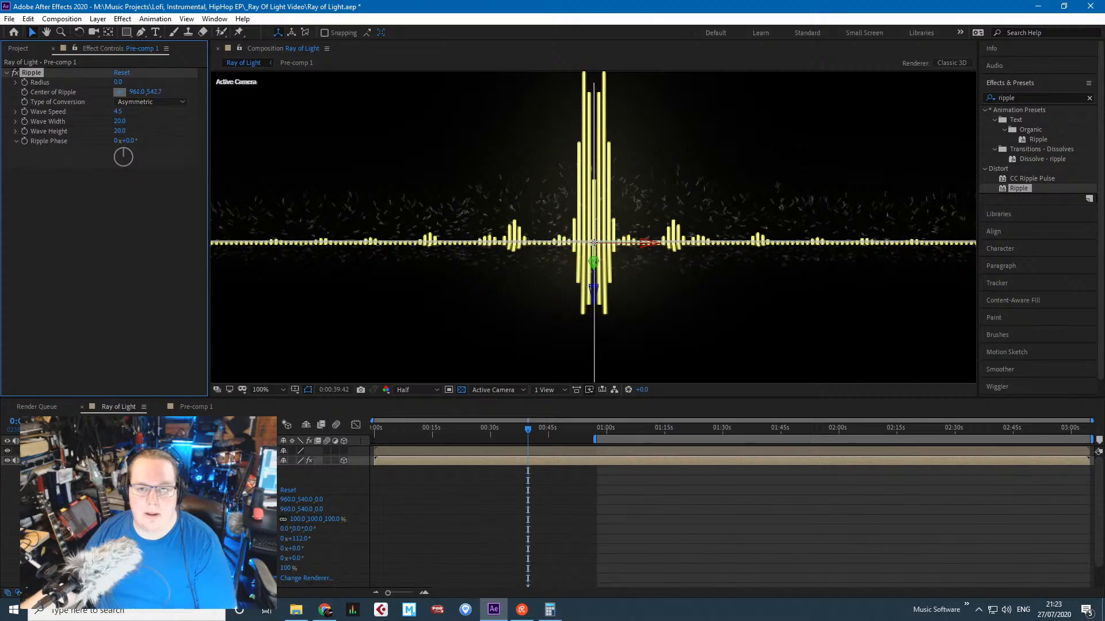
left_click(594, 242)
left_click_drag(118, 112, 131, 122)
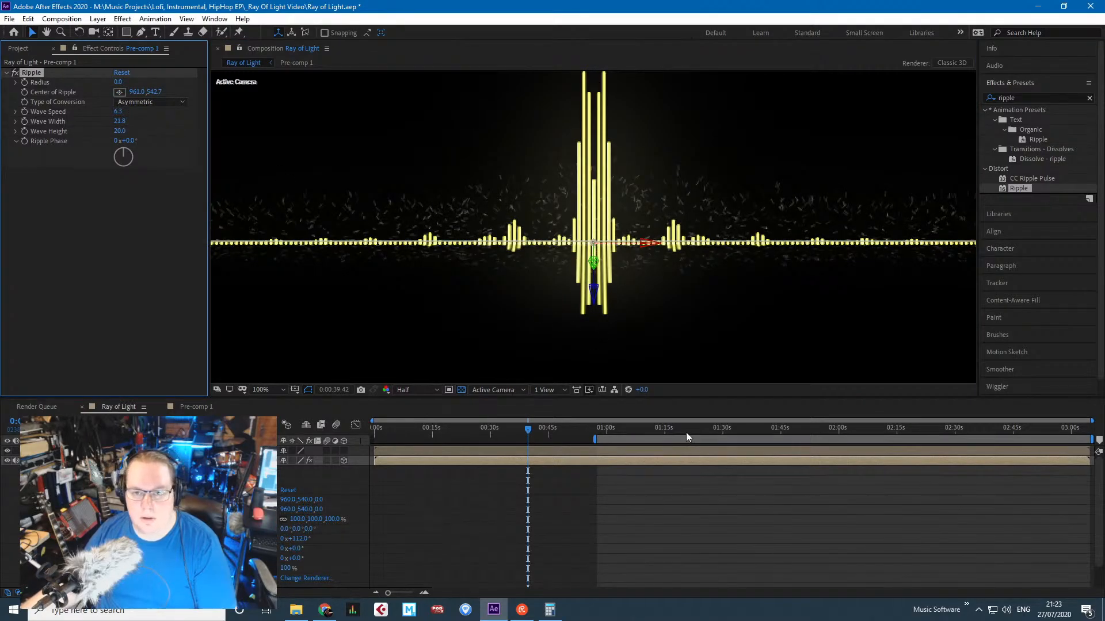
Set the reflection layer's Opacity to 25% at 0:01:55:04 and preview the composition's playback.
left_click_drag(687, 437, 829, 439)
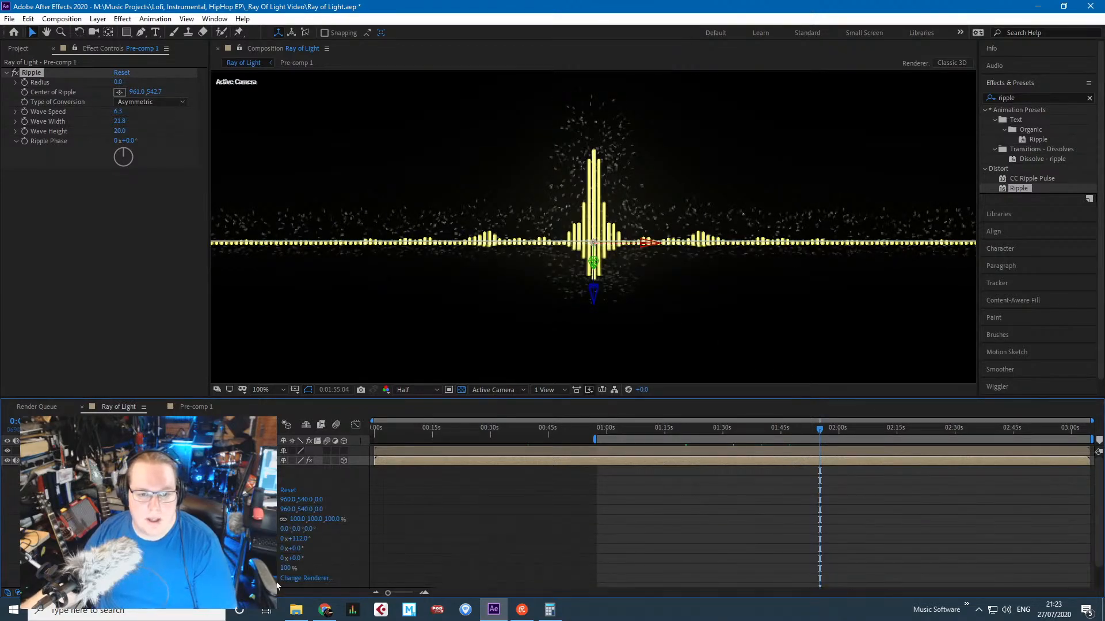
left_click_drag(284, 568, 254, 568)
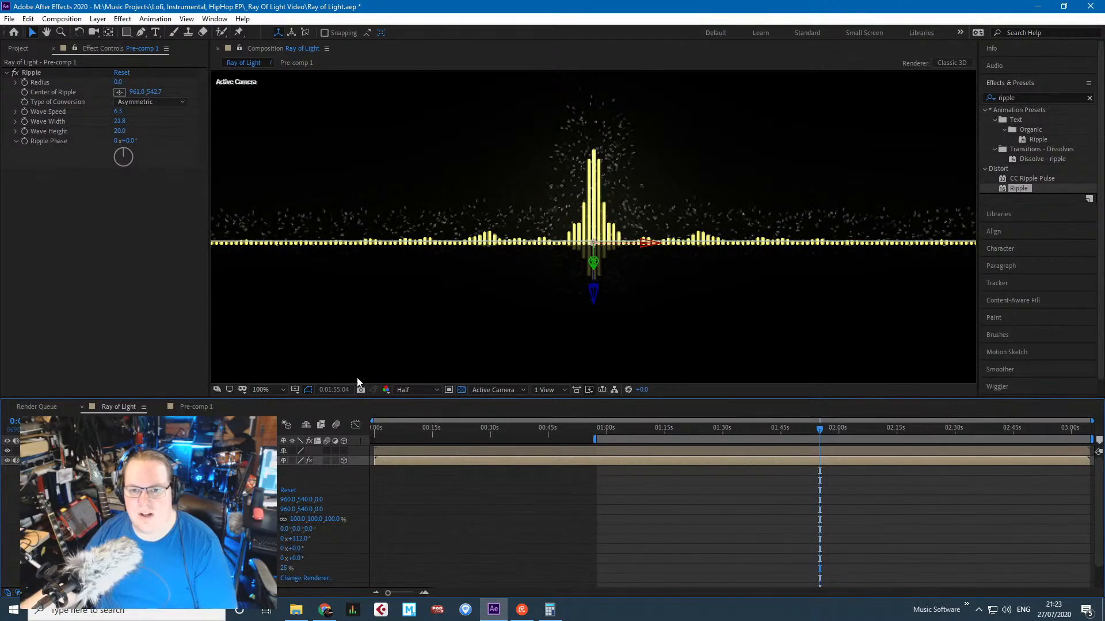
scroll(296, 287, "down", 3)
left_click(327, 284)
scroll(326, 283, "up", 3)
key("space")
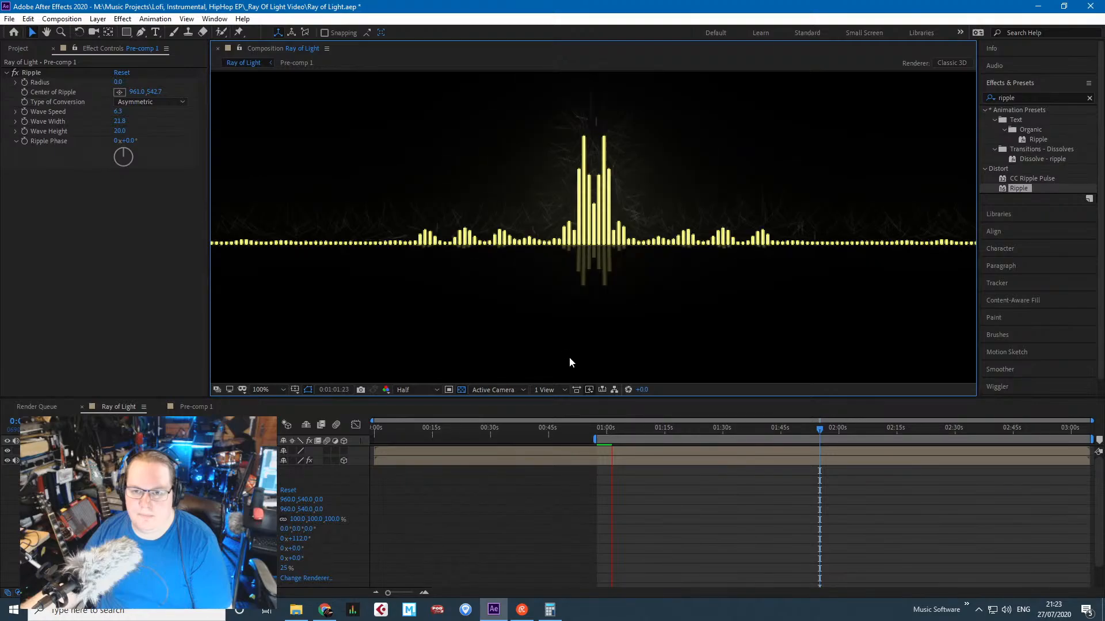
key("comma")
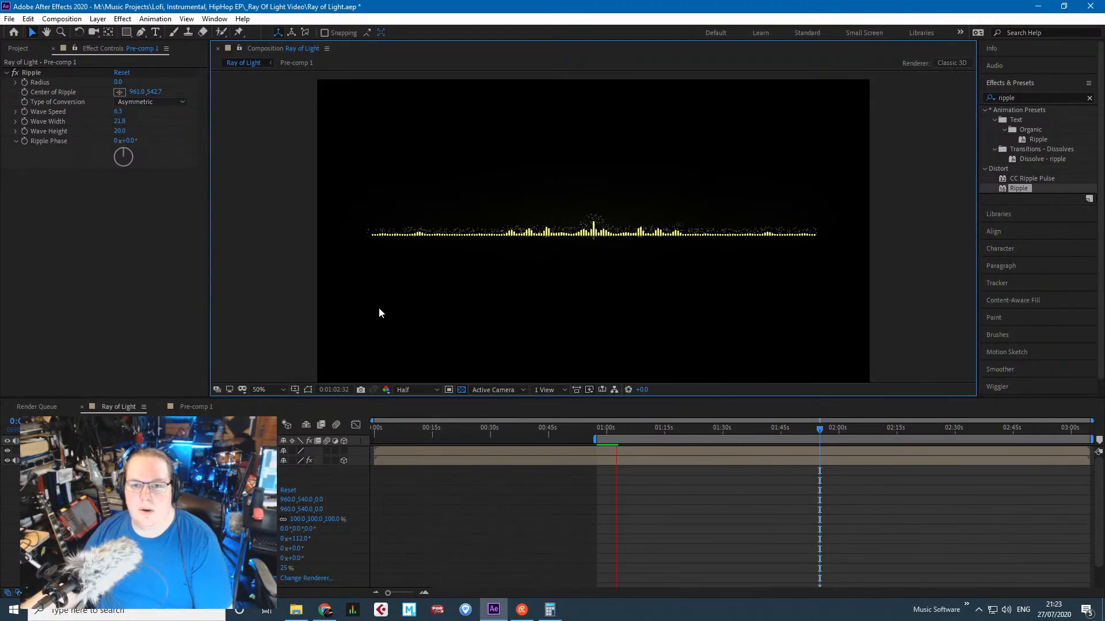
key("space")
Open the Pre-comp 1 composition, extend its work area back to the start and move the time to 0:00:18:17.
left_click(47, 461)
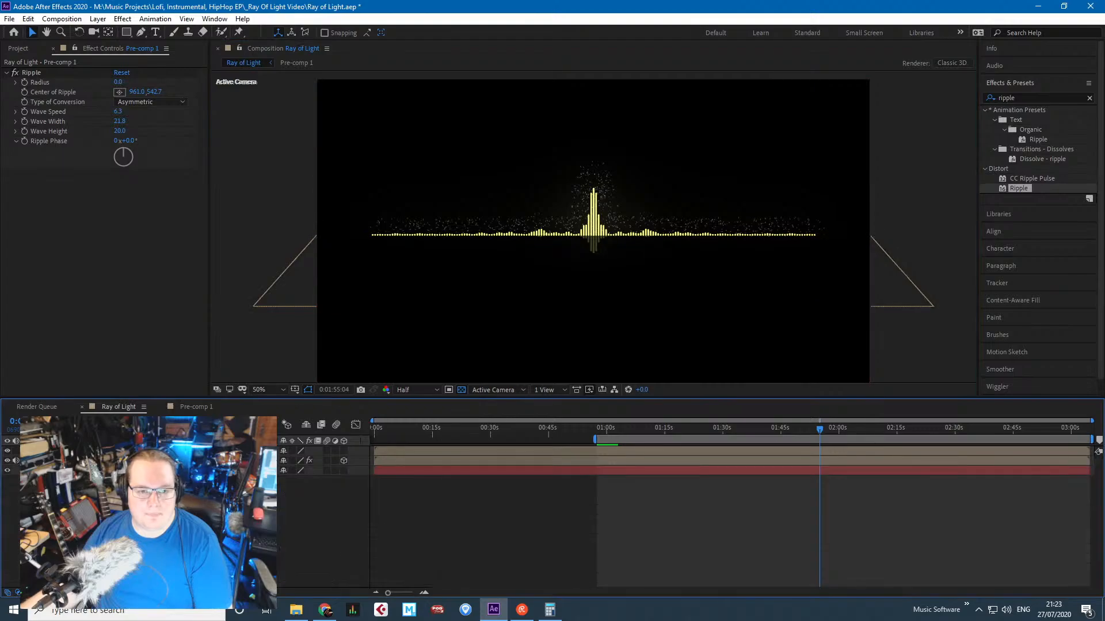
left_click(189, 407)
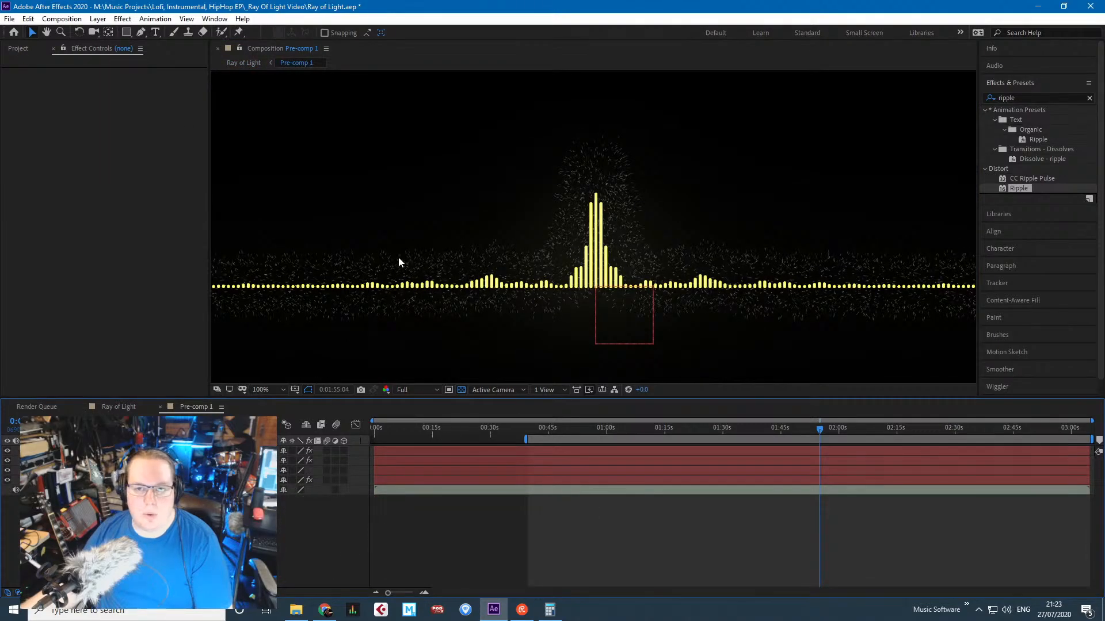
left_click(742, 429)
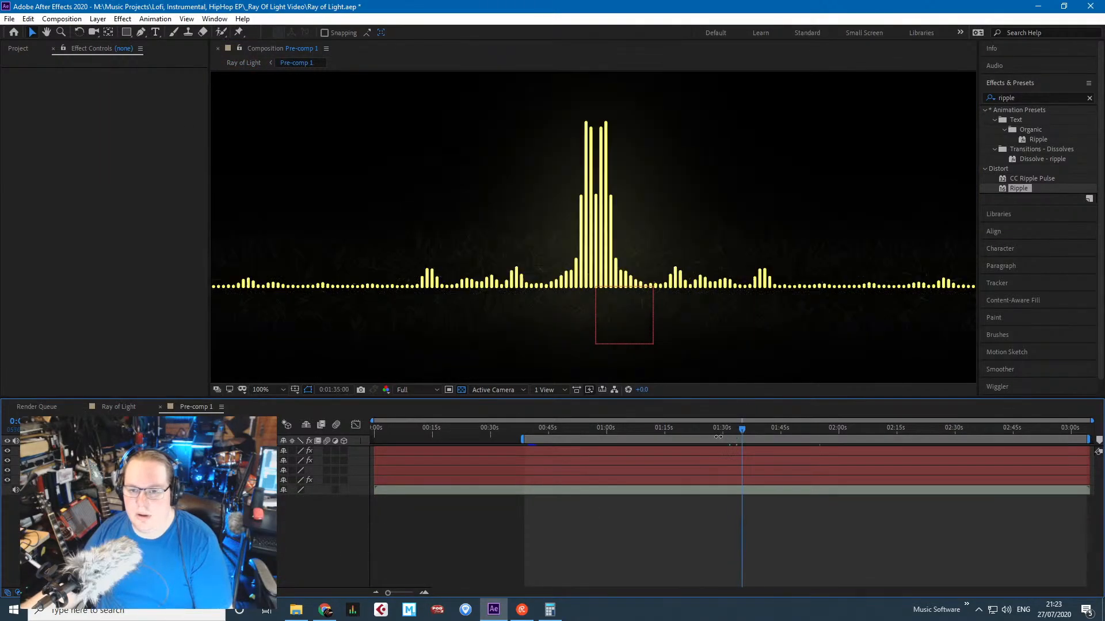
left_click_drag(522, 439, 446, 435)
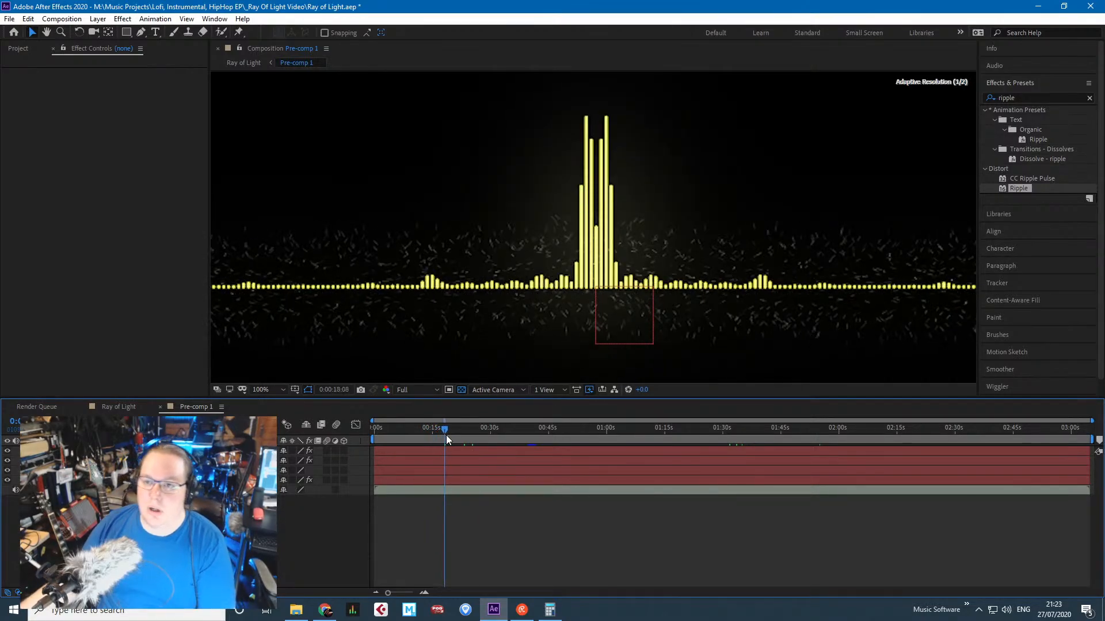
Compare the spectrum with Glow switched off and on for the Anim1 layers.
left_click(456, 281)
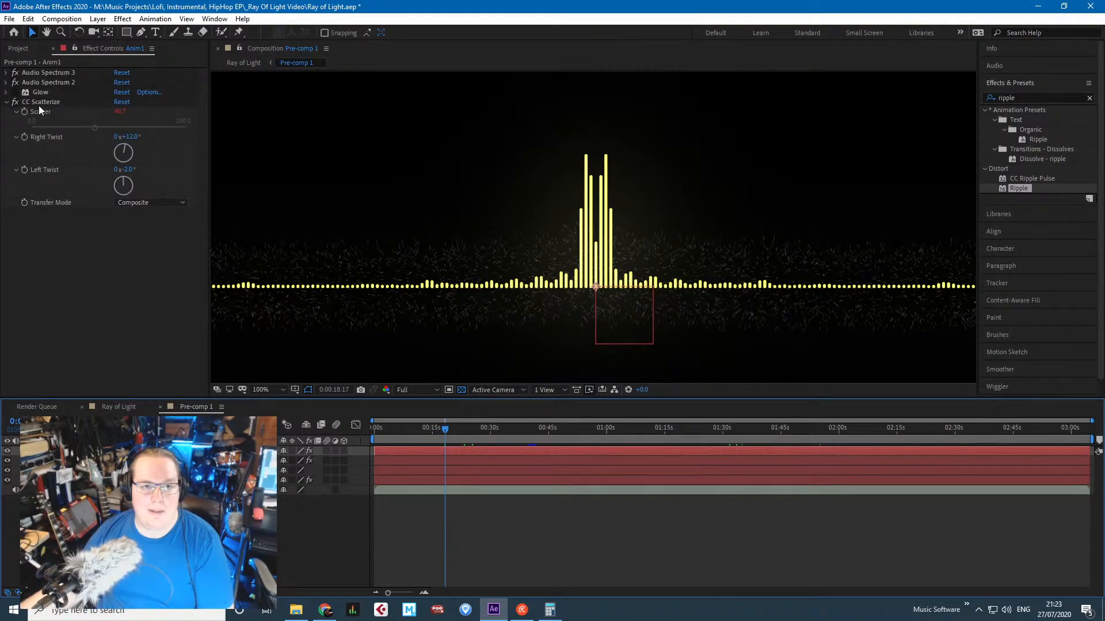
left_click(15, 94)
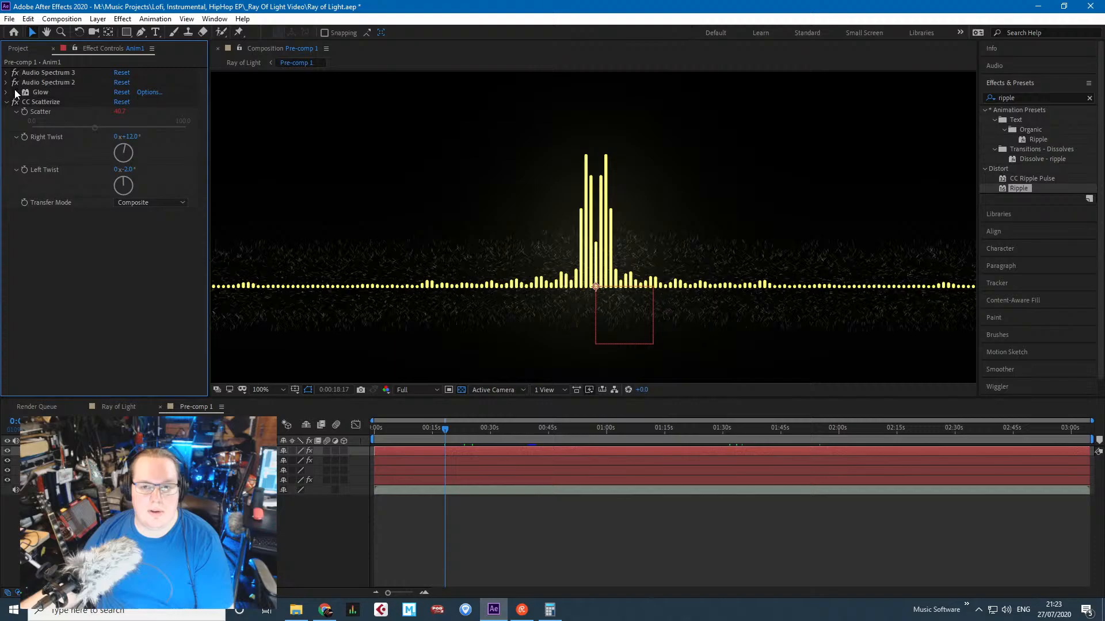
left_click(87, 461)
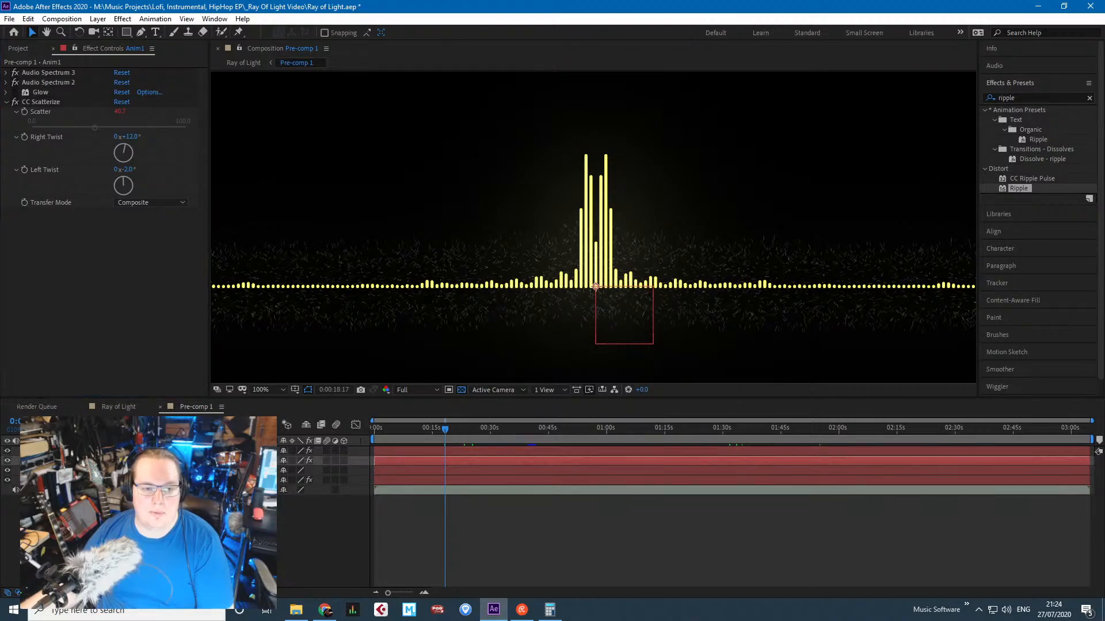
left_click(6, 72)
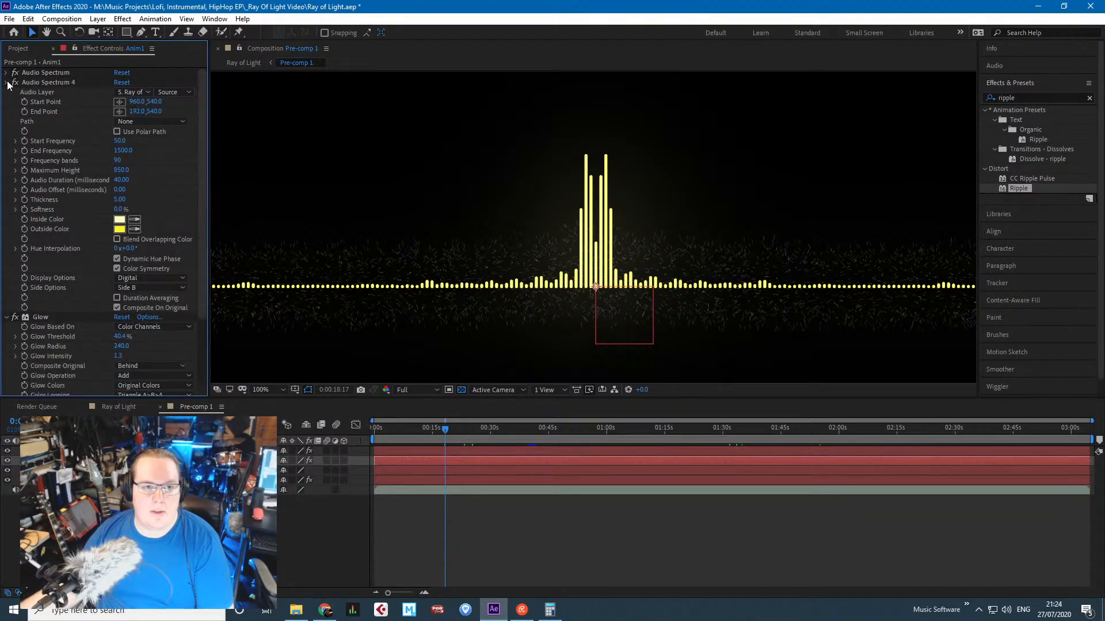
left_click(6, 82)
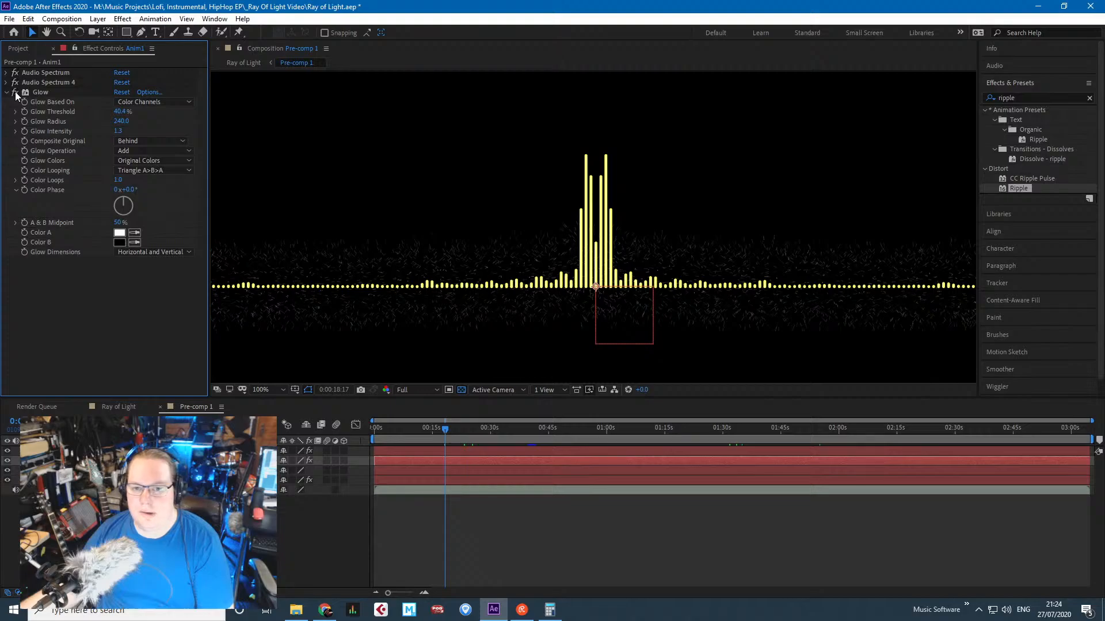
left_click(16, 92)
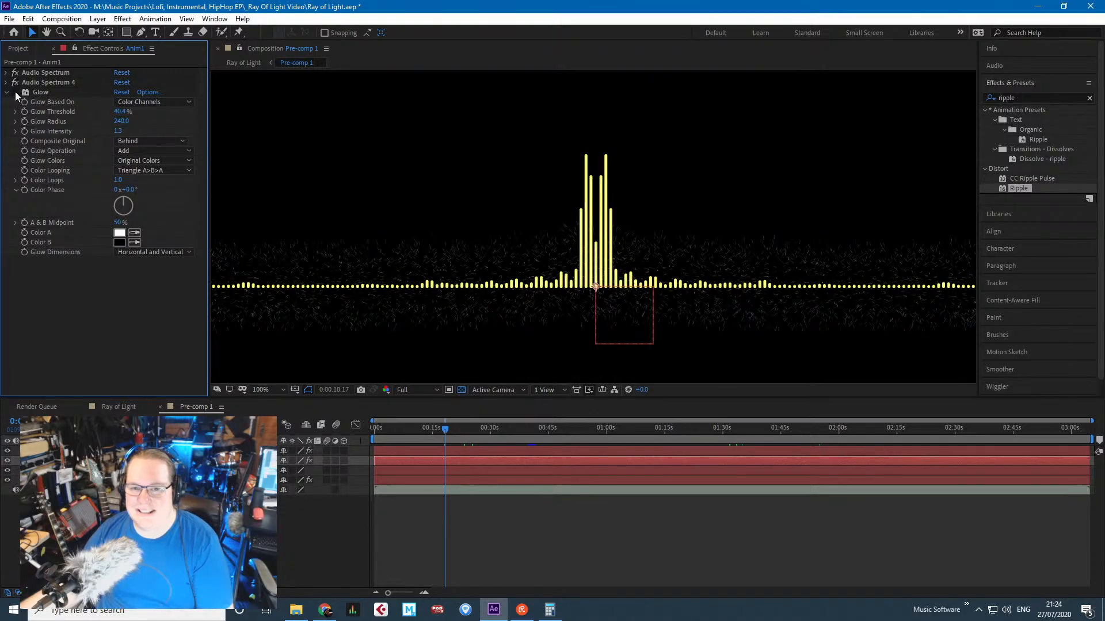
left_click(15, 92)
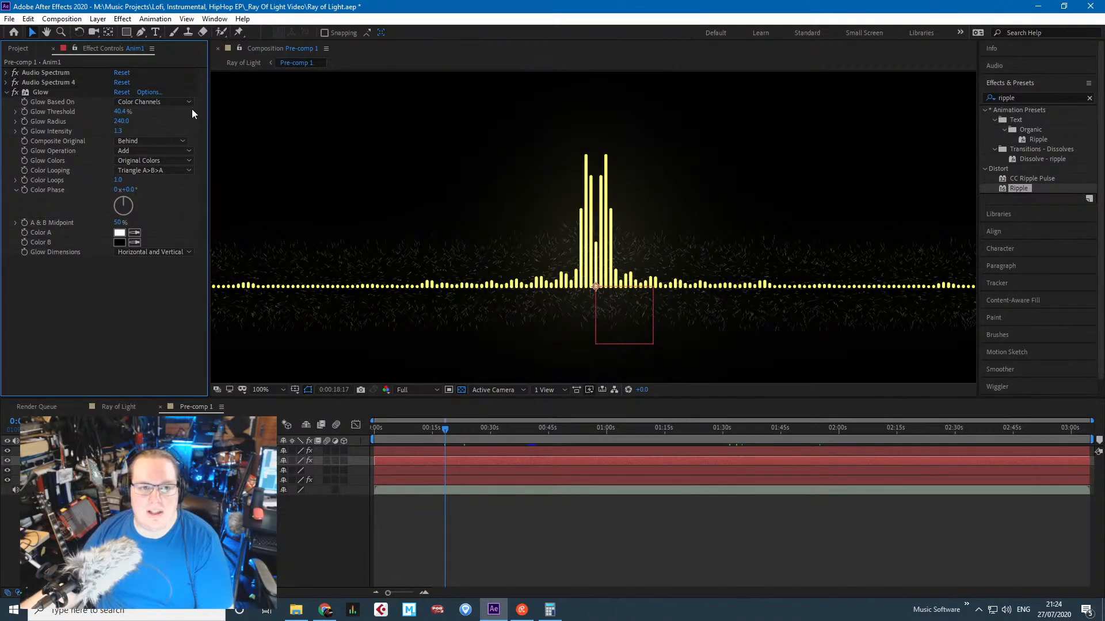
Set the Glow on the bar spectrum's Anim1 layer to Threshold 40.8%, Radius 53 and Intensity 0.9, and collapse its settings.
left_click_drag(129, 125, 3, 103)
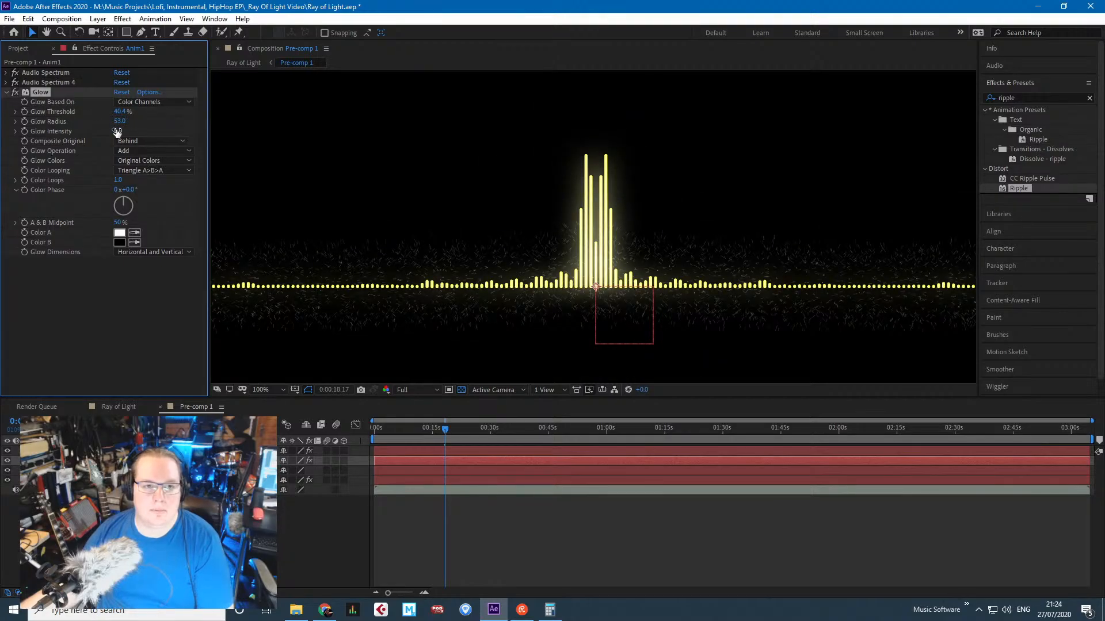
left_click_drag(118, 132, 90, 126)
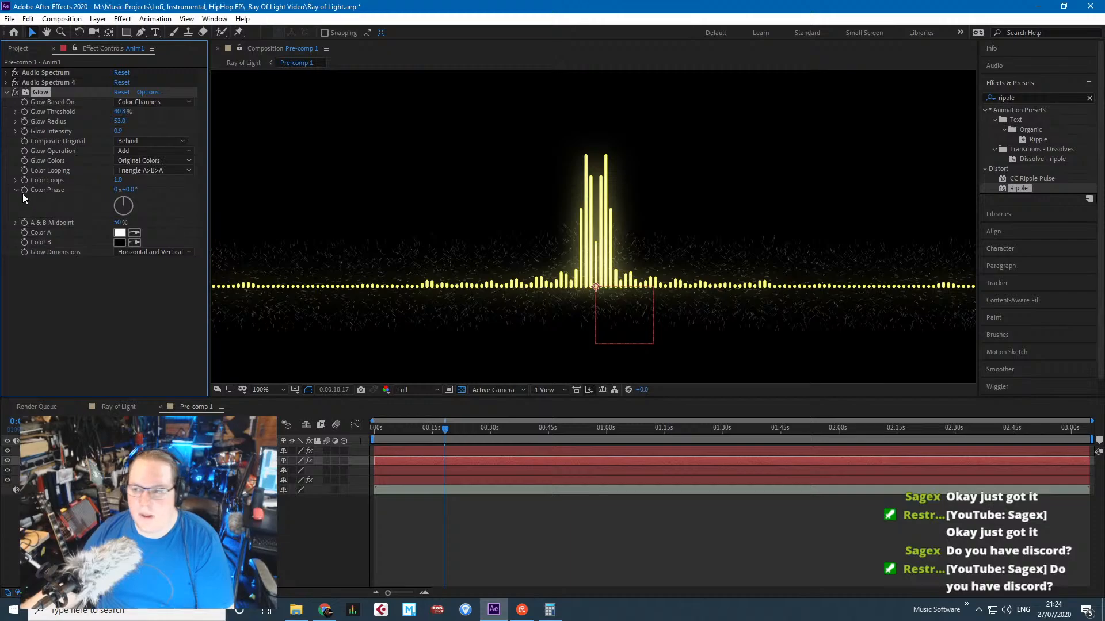
left_click(7, 92)
left_click(20, 148)
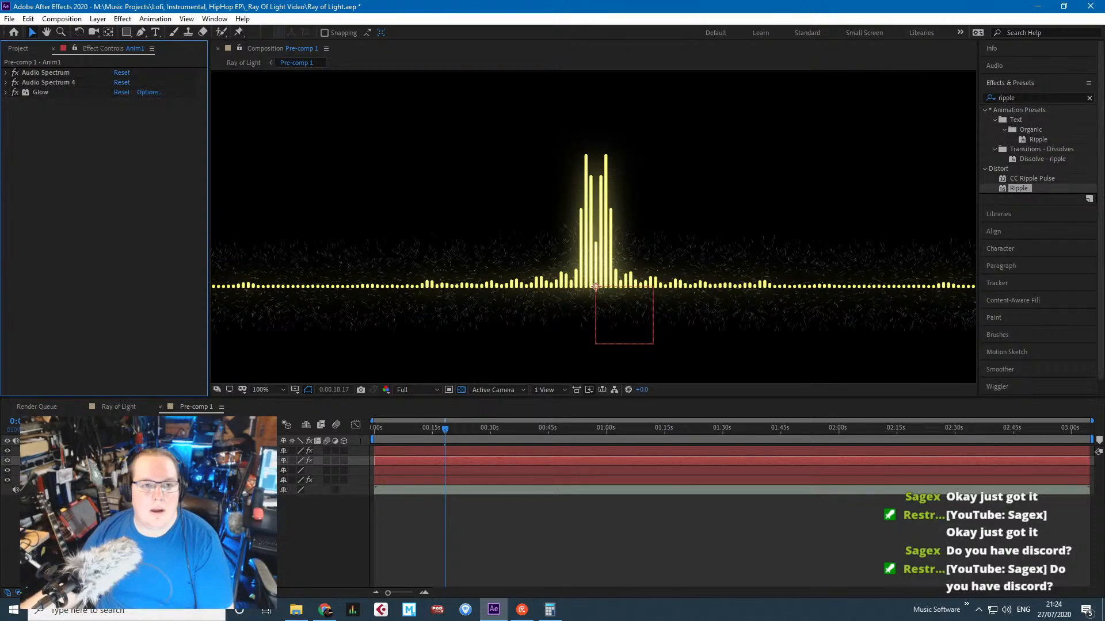
Examine the effects applied to each layer in Pre-comp 1 to identify which ones create the bars and the particles.
left_click(115, 529)
left_click(87, 451)
left_click(87, 460)
left_click(115, 530)
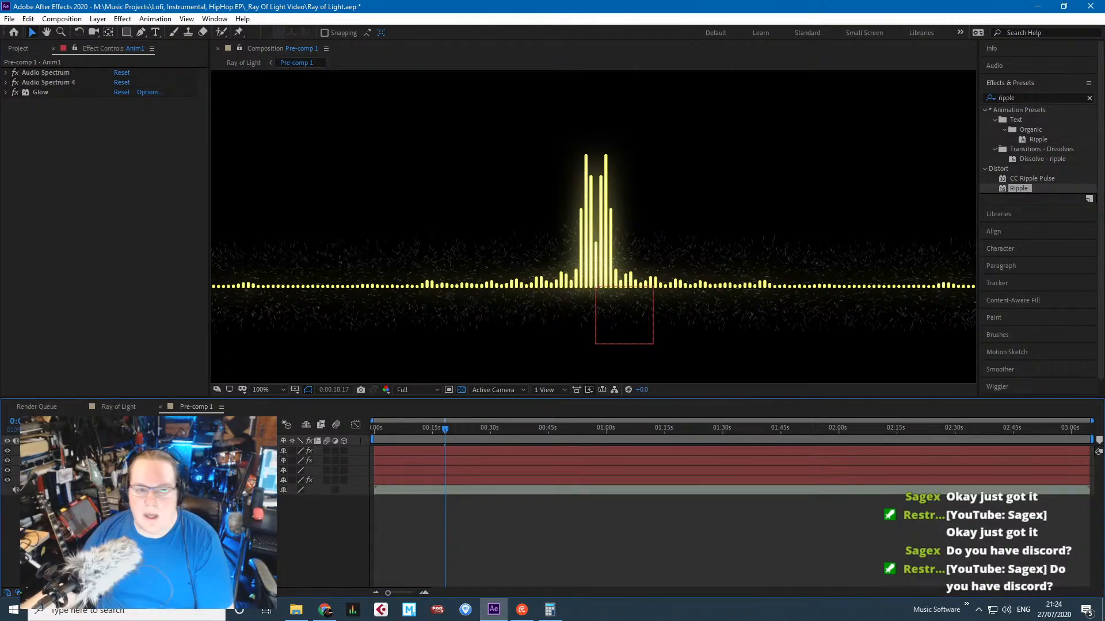
left_click(87, 451)
left_click(115, 529)
left_click(89, 276)
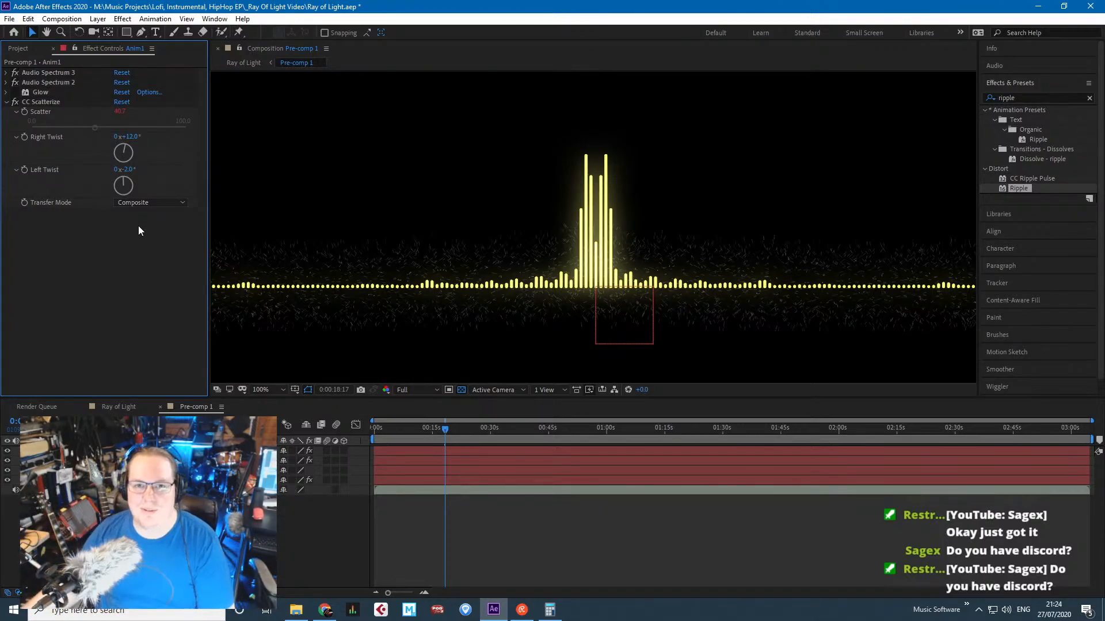
left_click(7, 103)
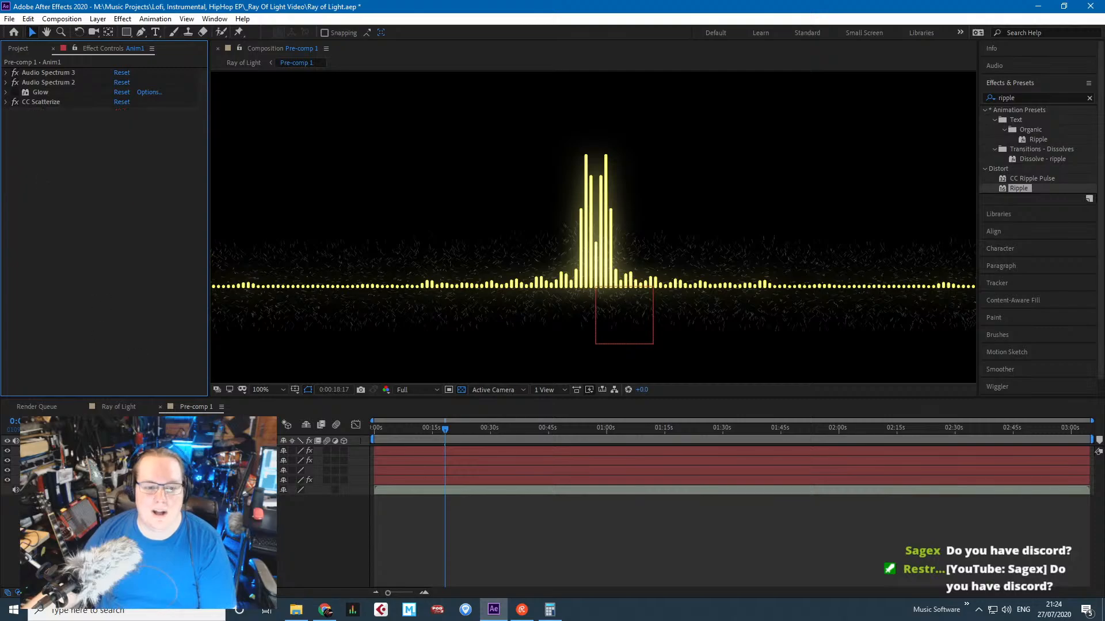
left_click(132, 461)
left_click(132, 451)
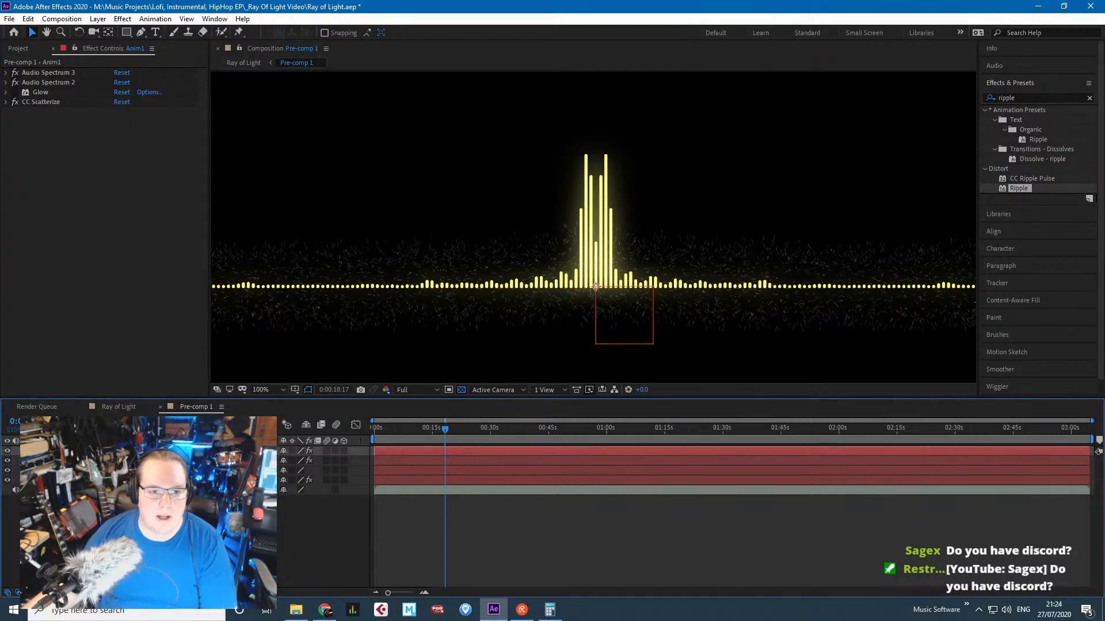
left_click(133, 461)
left_click(132, 518)
left_click(132, 471)
left_click(133, 480)
left_click(132, 490)
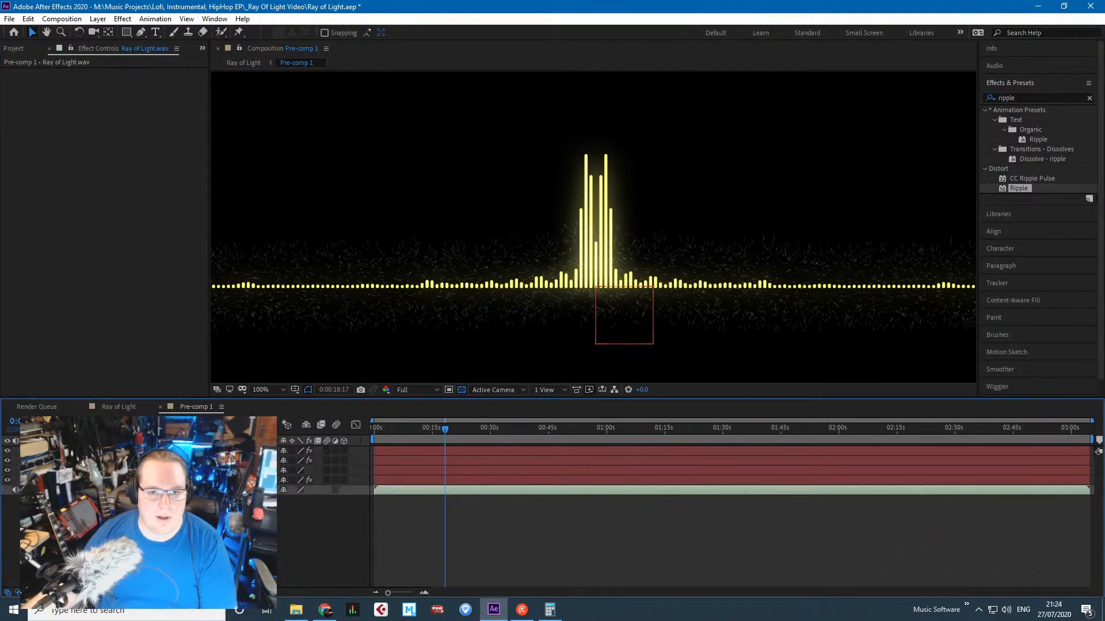
left_click(132, 470)
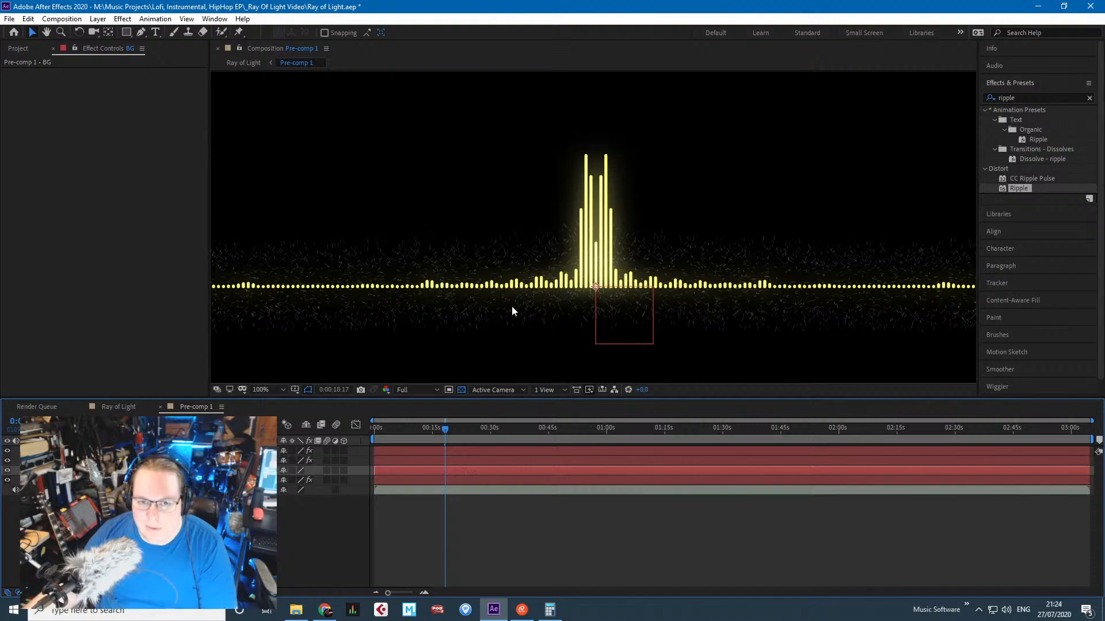
left_click(133, 461)
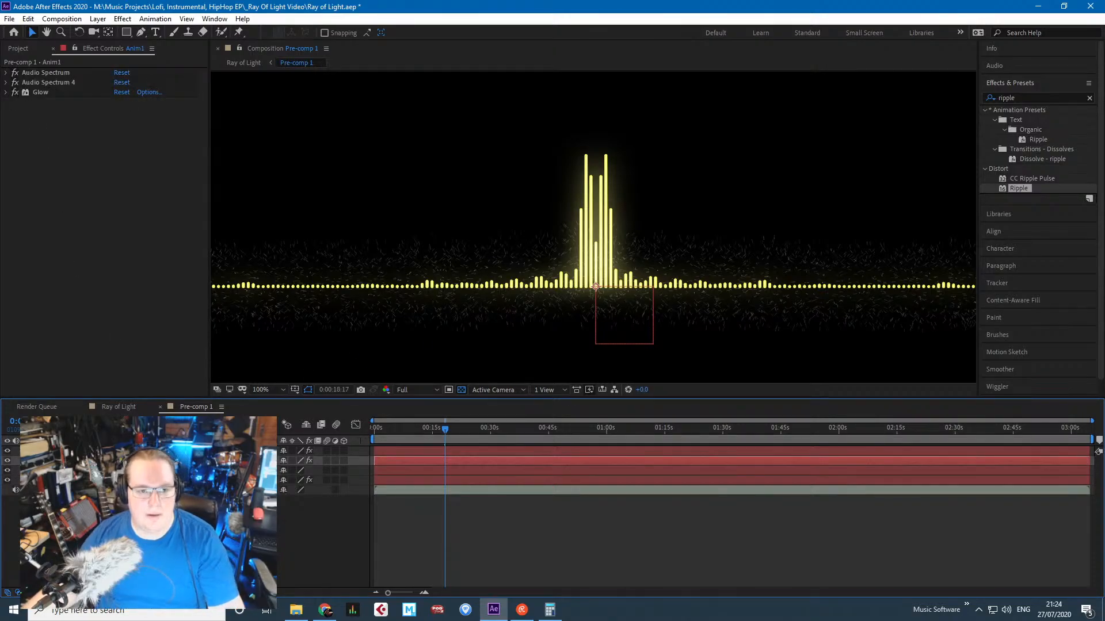
Set the Inside Color of Audio Spectrum 3 on the particle Anim1 layer to yellow FFF600 and copy the hex value.
left_click(132, 451)
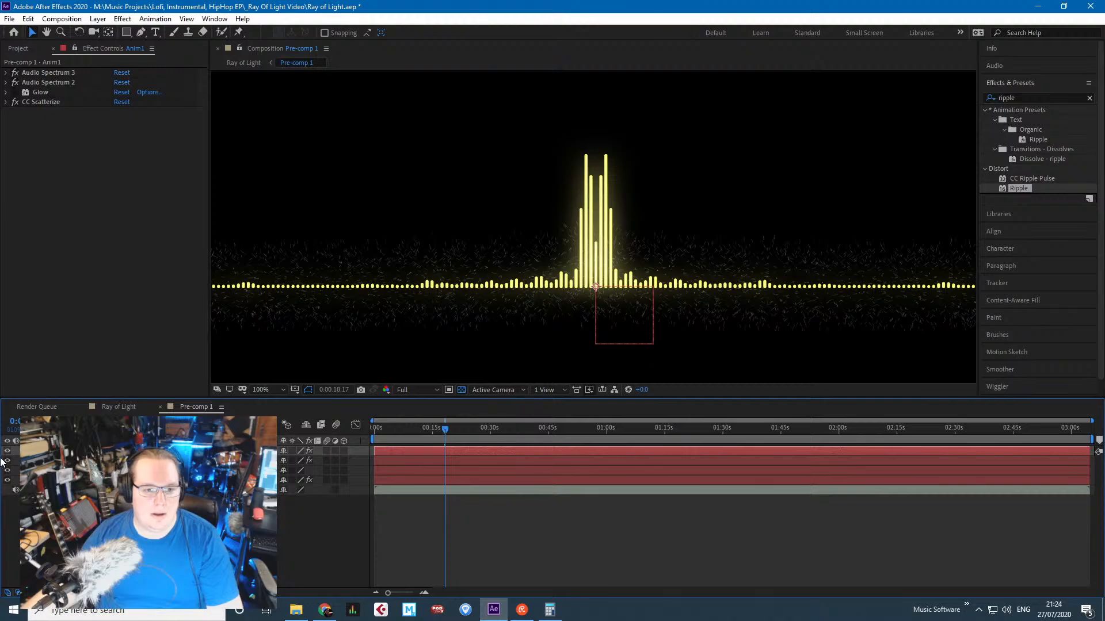
left_click(6, 73)
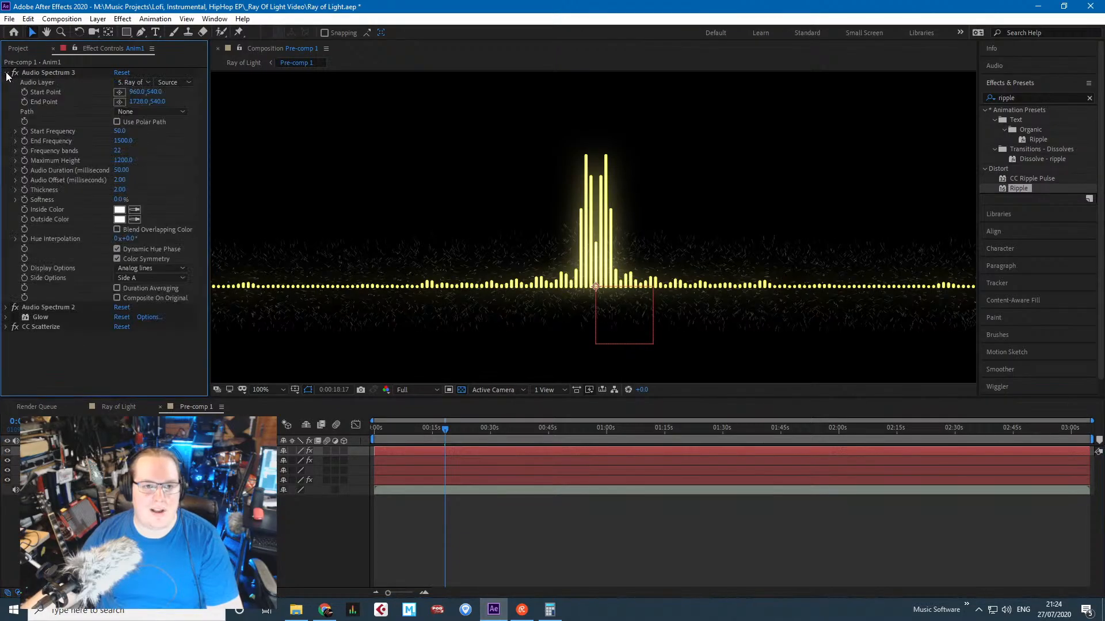
left_click(120, 211)
left_click_drag(547, 304, 547, 324)
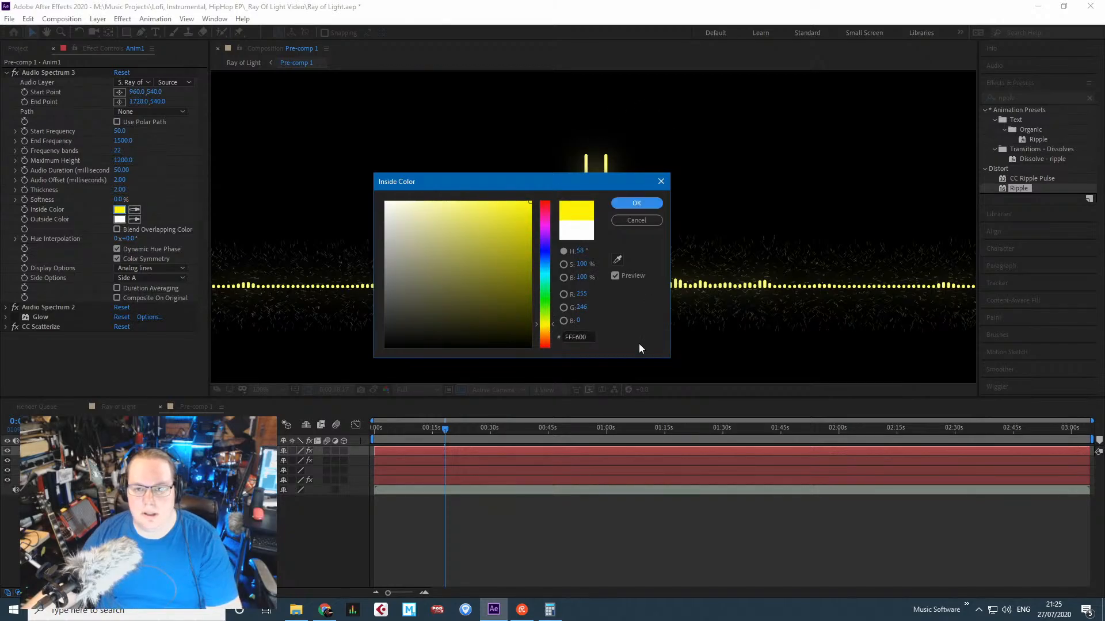
left_click(578, 337)
key("ctrl+c")
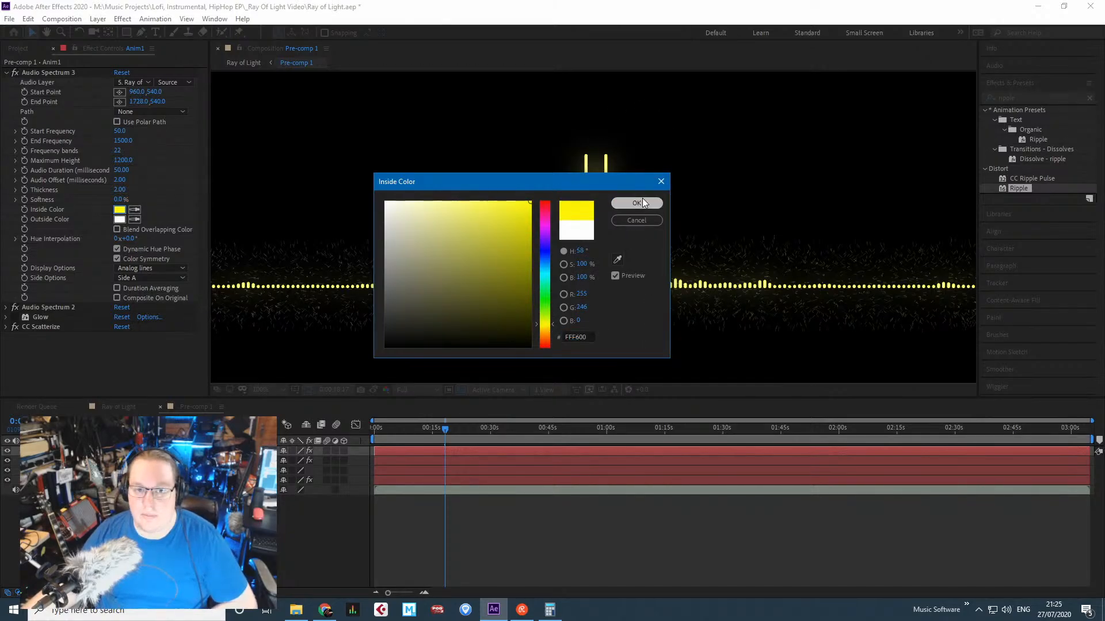
left_click(640, 201)
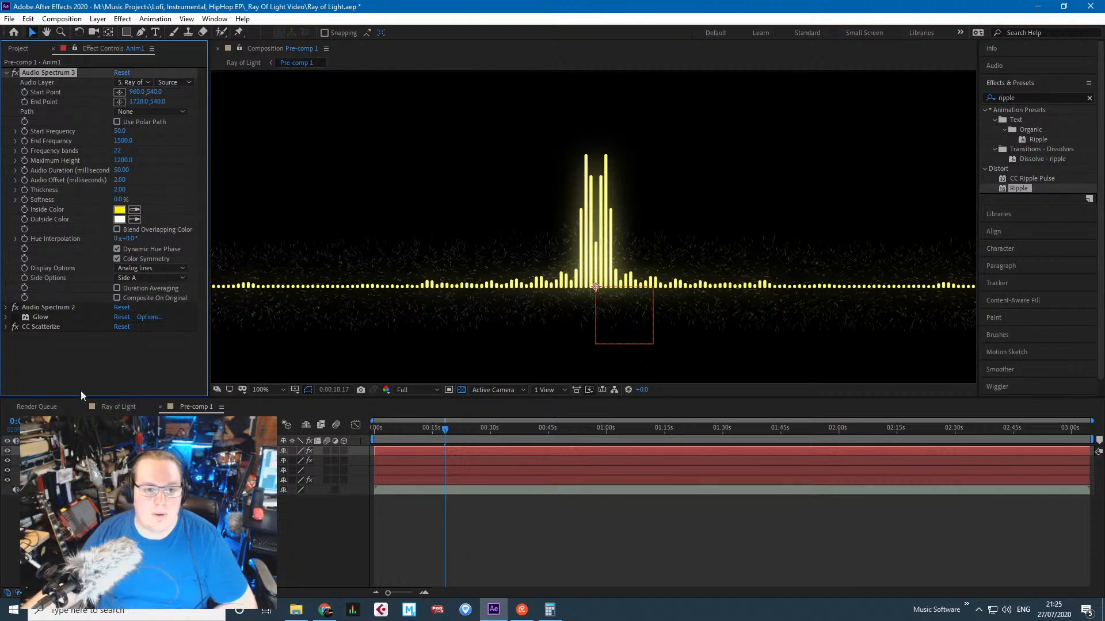
Set the Inside Color of Audio Spectrum 2 on the particle layer to the same FFF600 yellow.
left_click(6, 308)
scroll(183, 317, "down", 3)
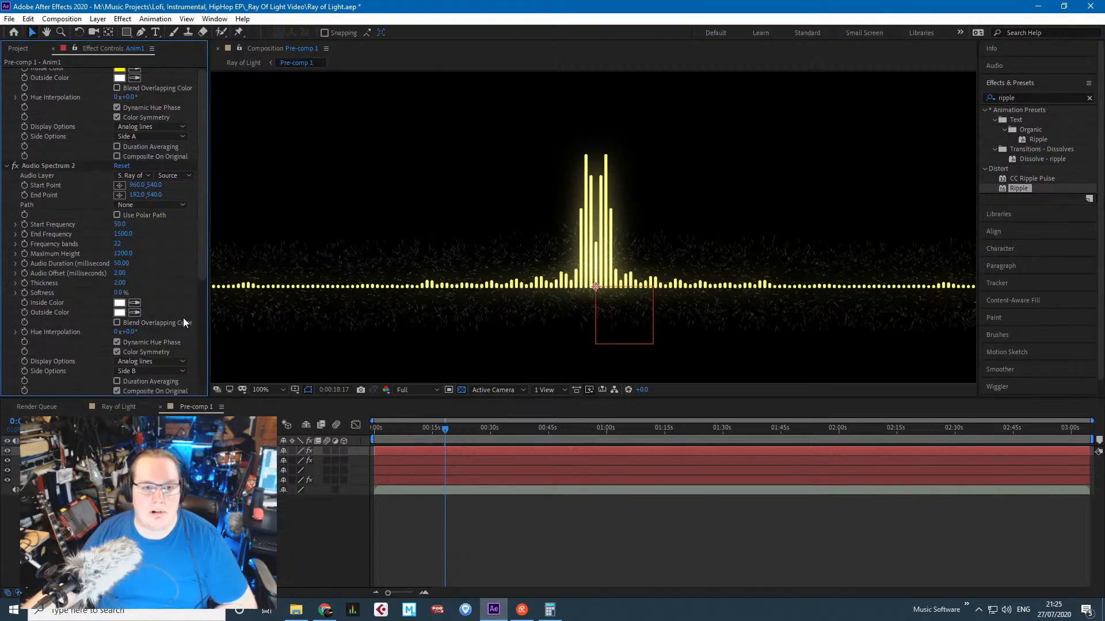
left_click(119, 304)
key("ctrl+v")
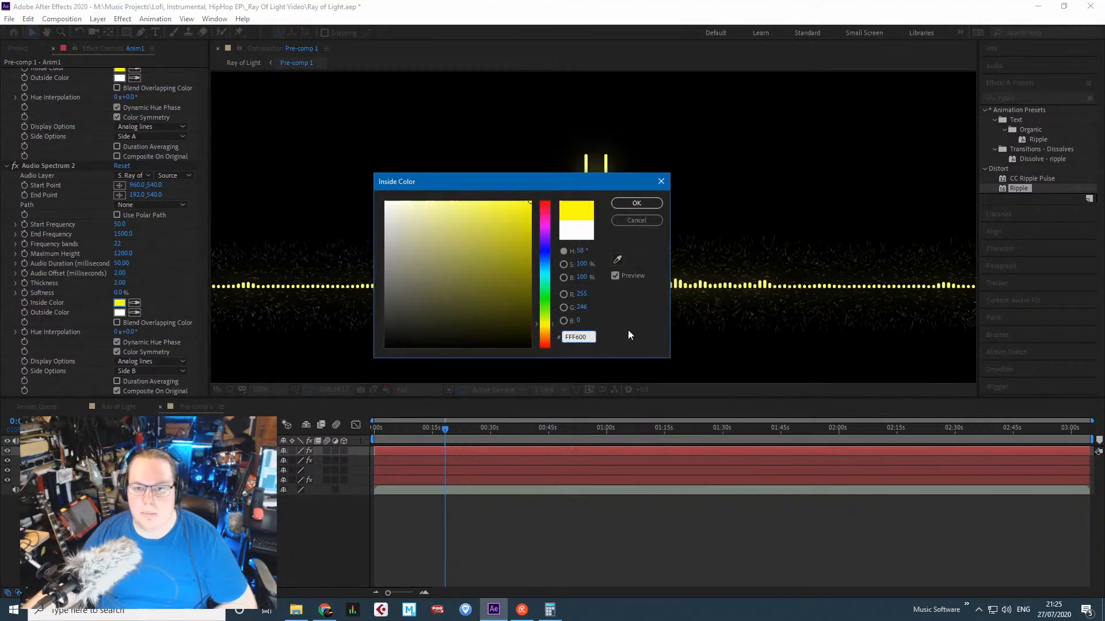
left_click(627, 330)
left_click(647, 205)
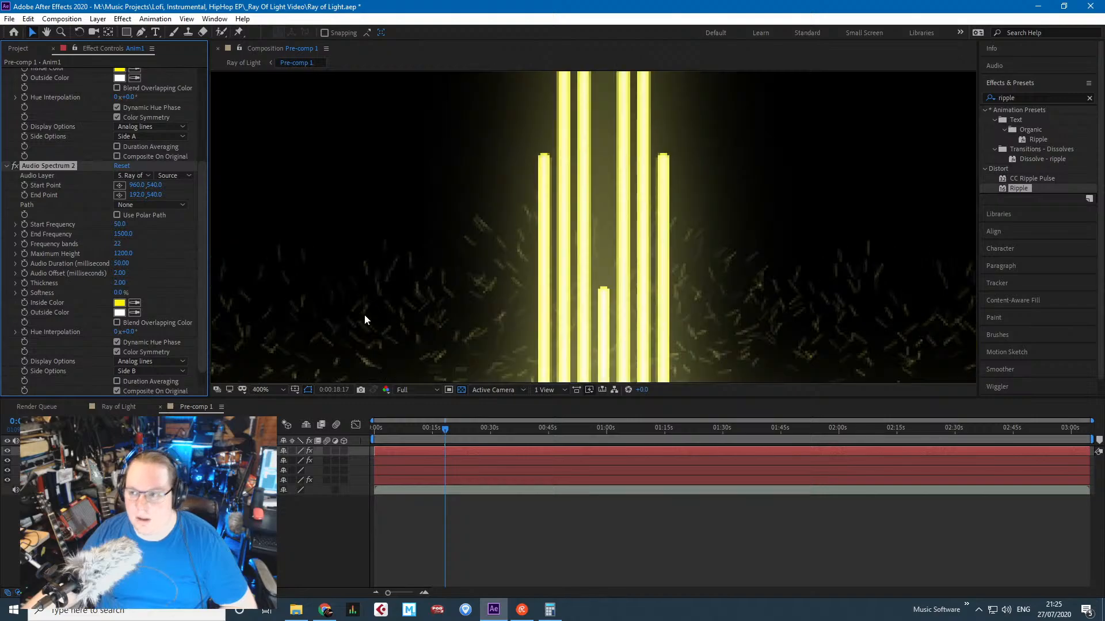
Return to the Ray of Light composition and inspect the recoloured particles up close.
scroll(365, 315, "down", 2)
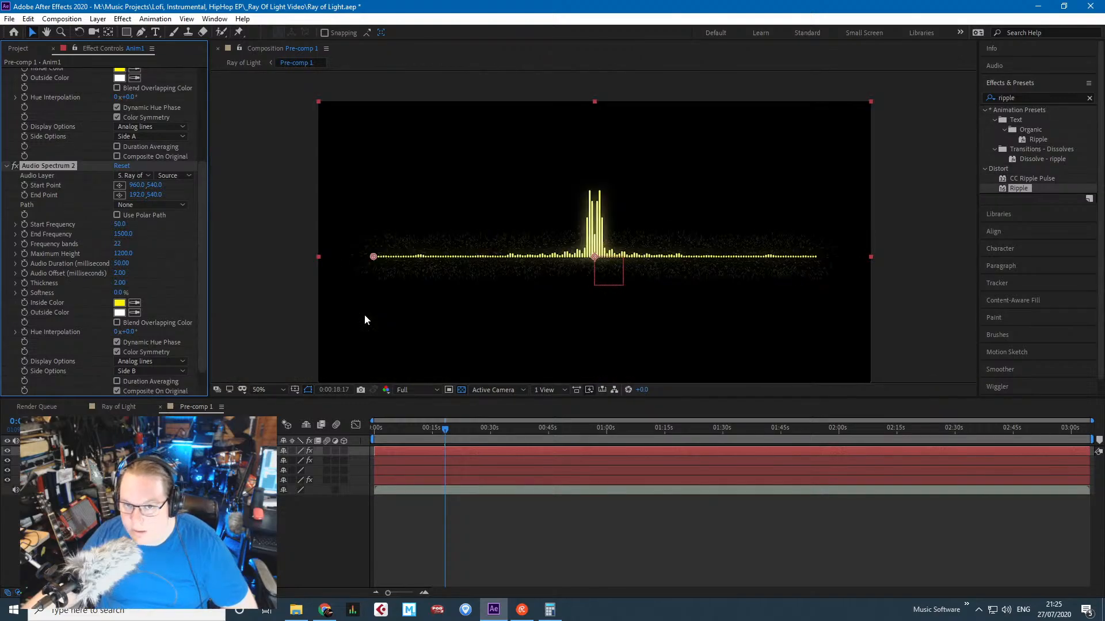
left_click(262, 282)
left_click(117, 407)
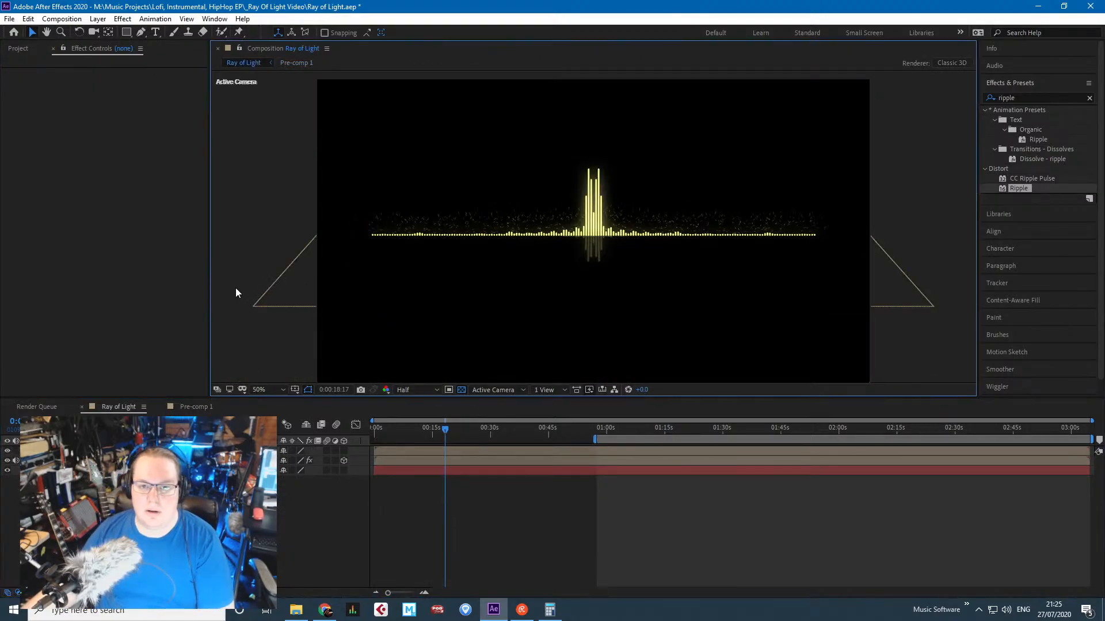
key("period")
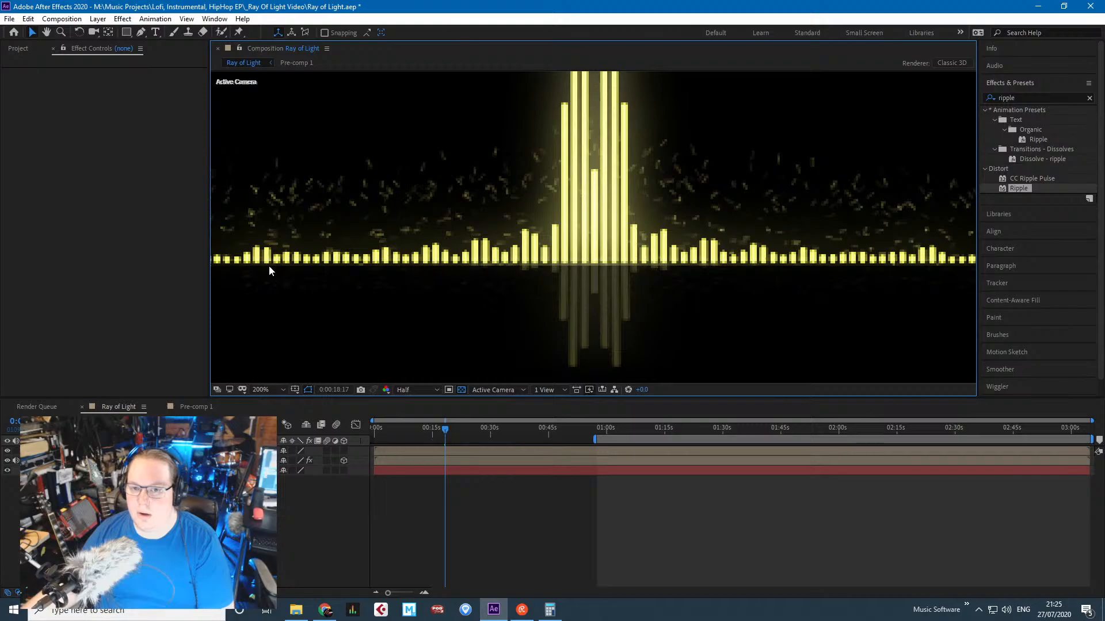
key("comma")
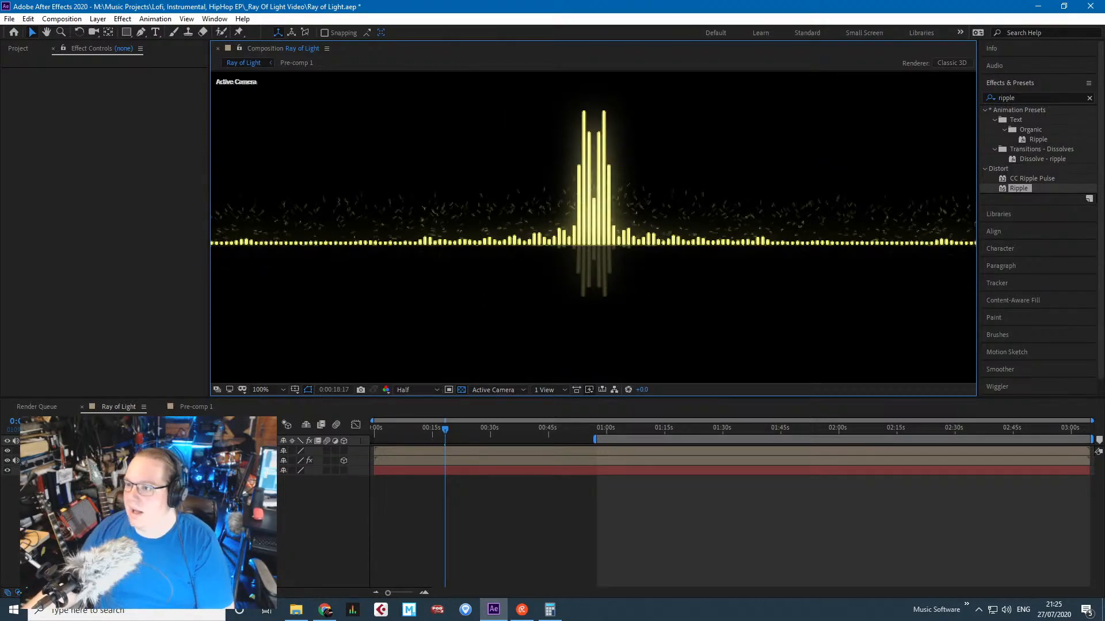
Search the computer for Discord and launch it.
left_click(160, 612)
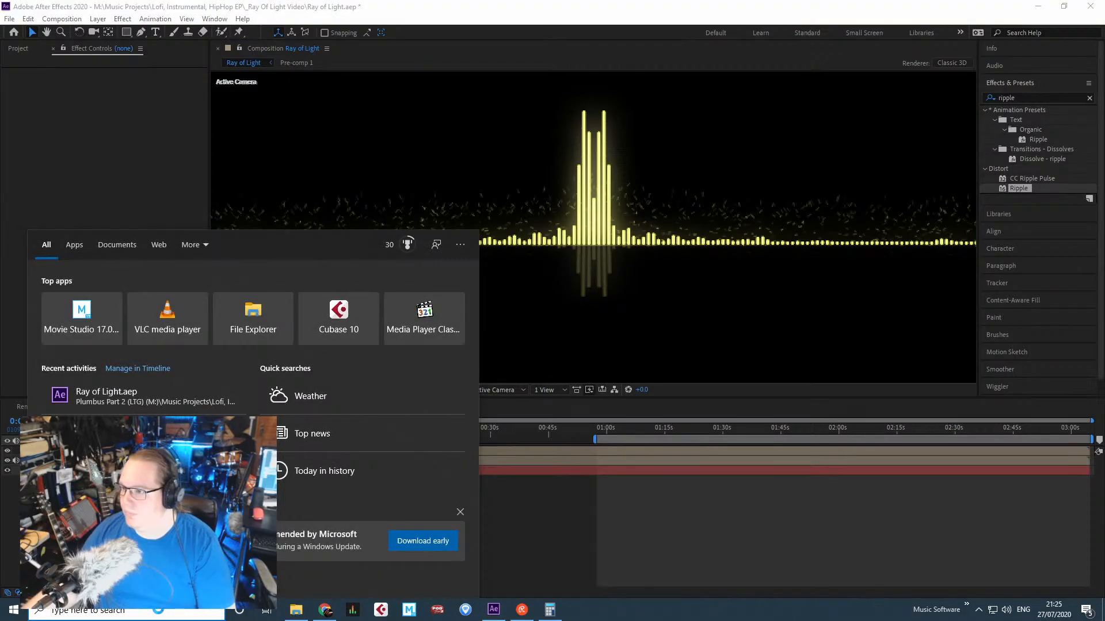
type("ds")
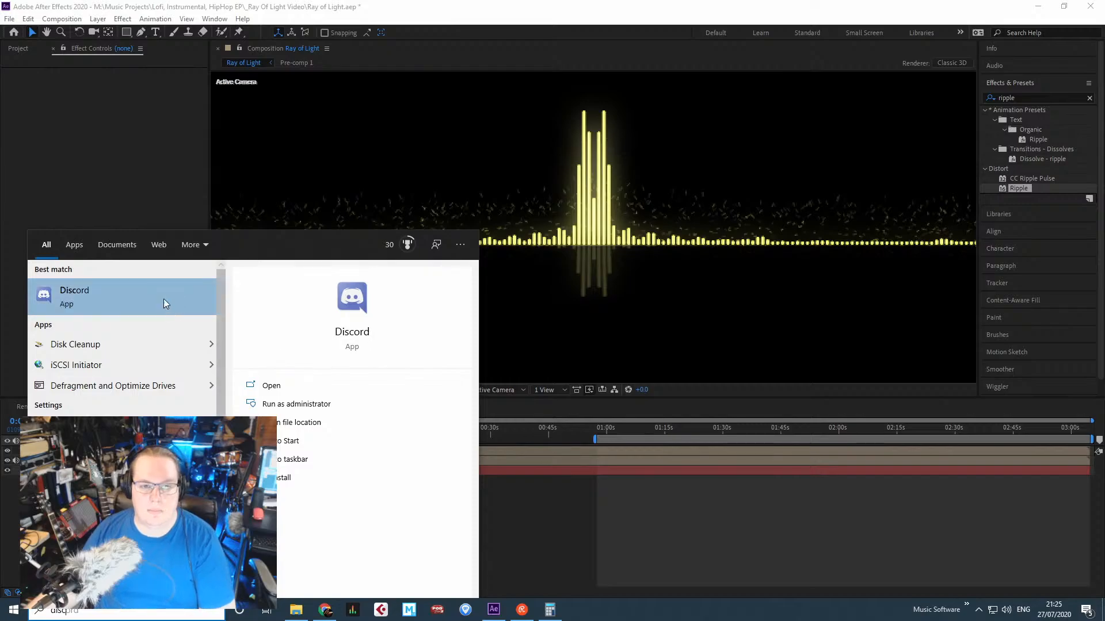
left_click(163, 298)
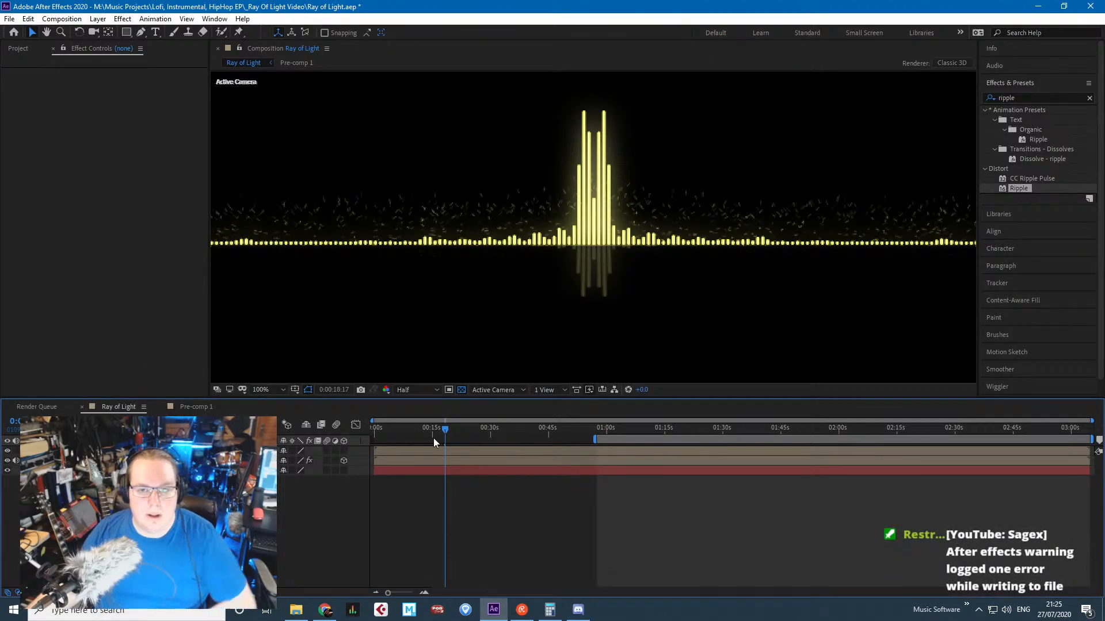
Add a new adjustment layer above the other layers in the Ray of Light composition.
right_click(105, 409)
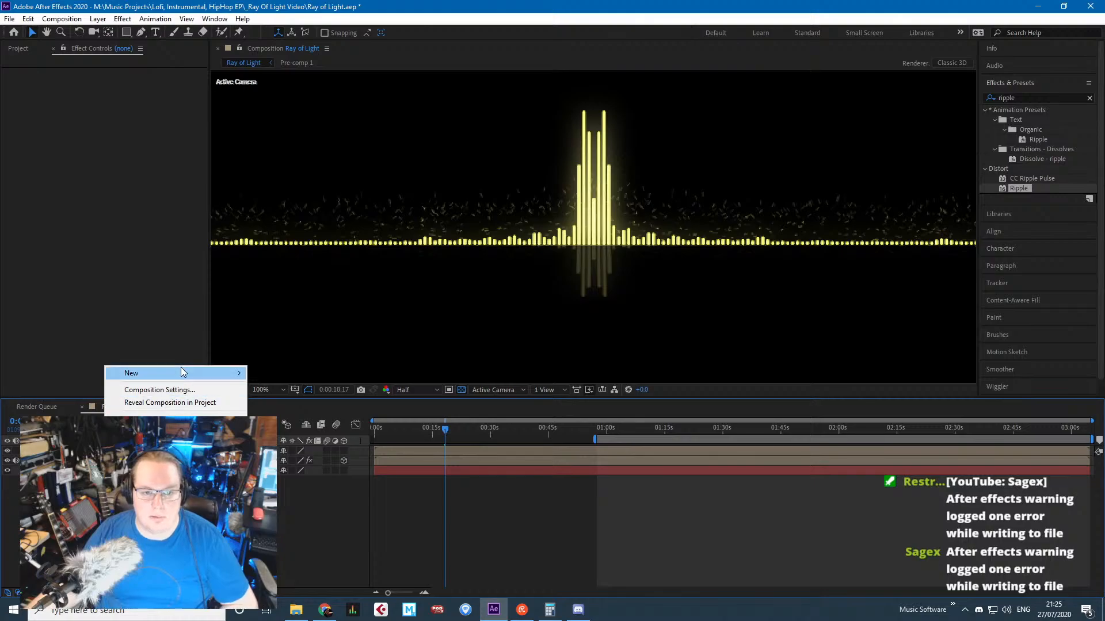
mouse_move(172, 373)
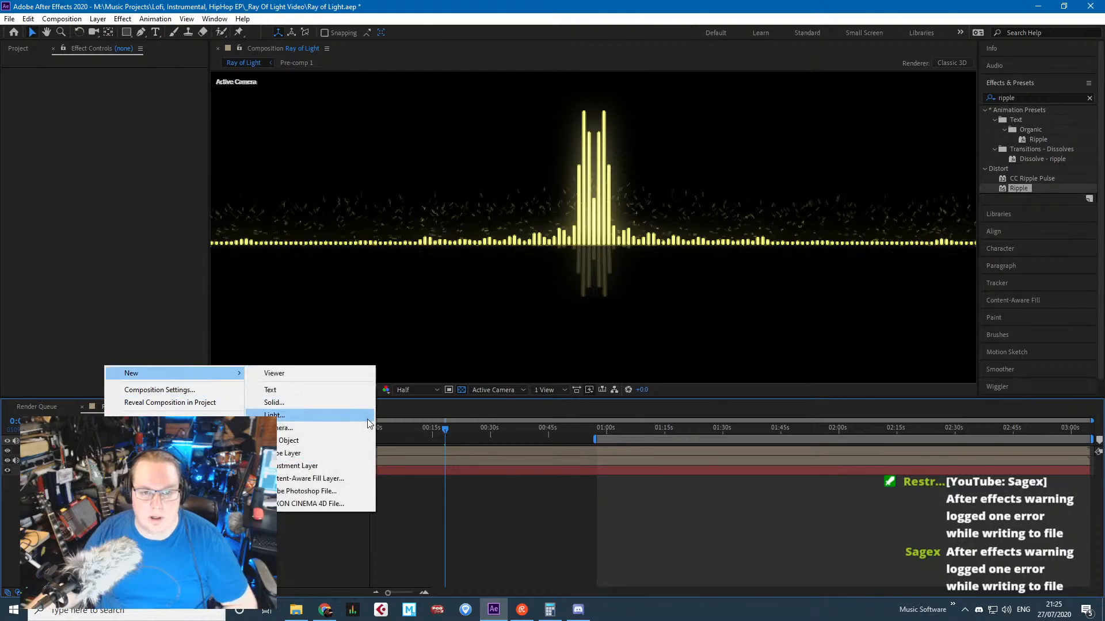
left_click(352, 463)
Bring up the Discord window, move it clear of the composition and return to the After Effects timeline.
left_click(578, 609)
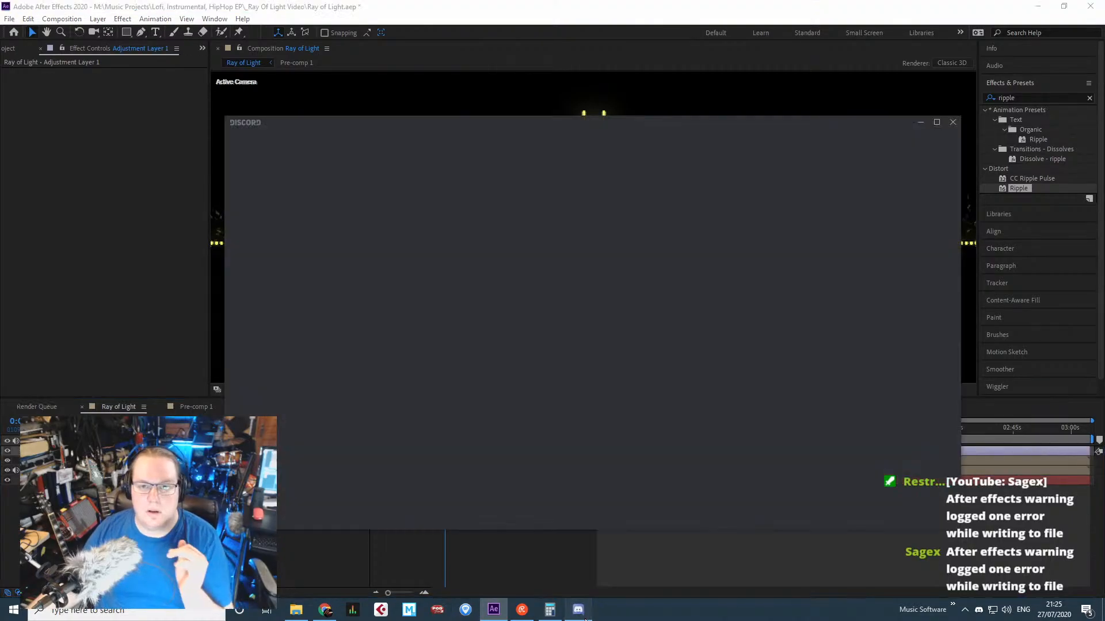
left_click_drag(553, 123, 1104, 124)
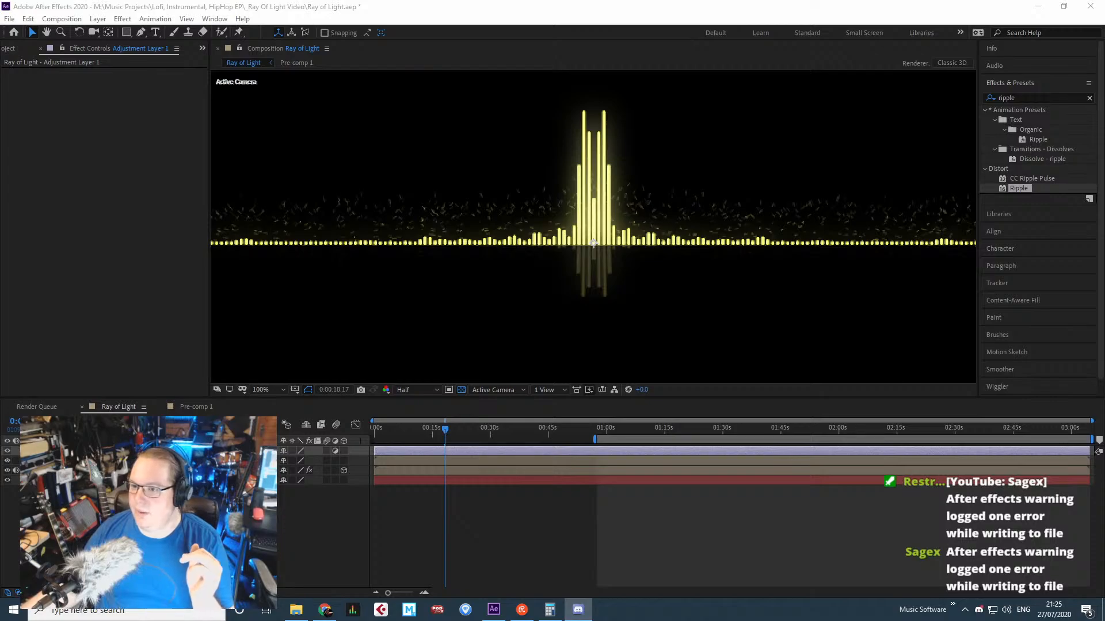
left_click(616, 459)
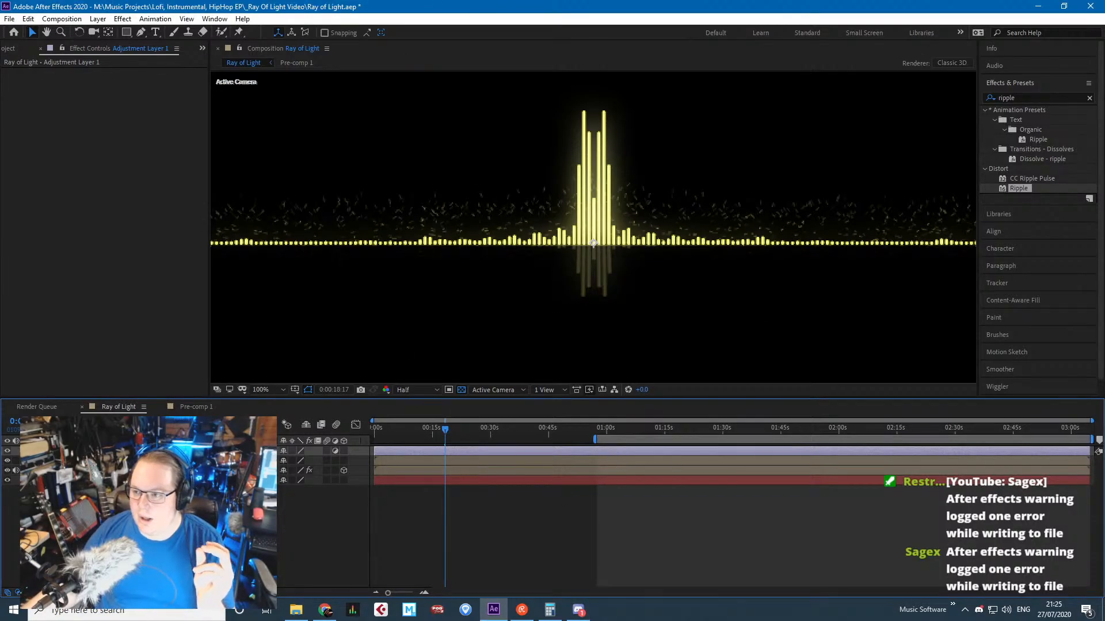
left_click(845, 553)
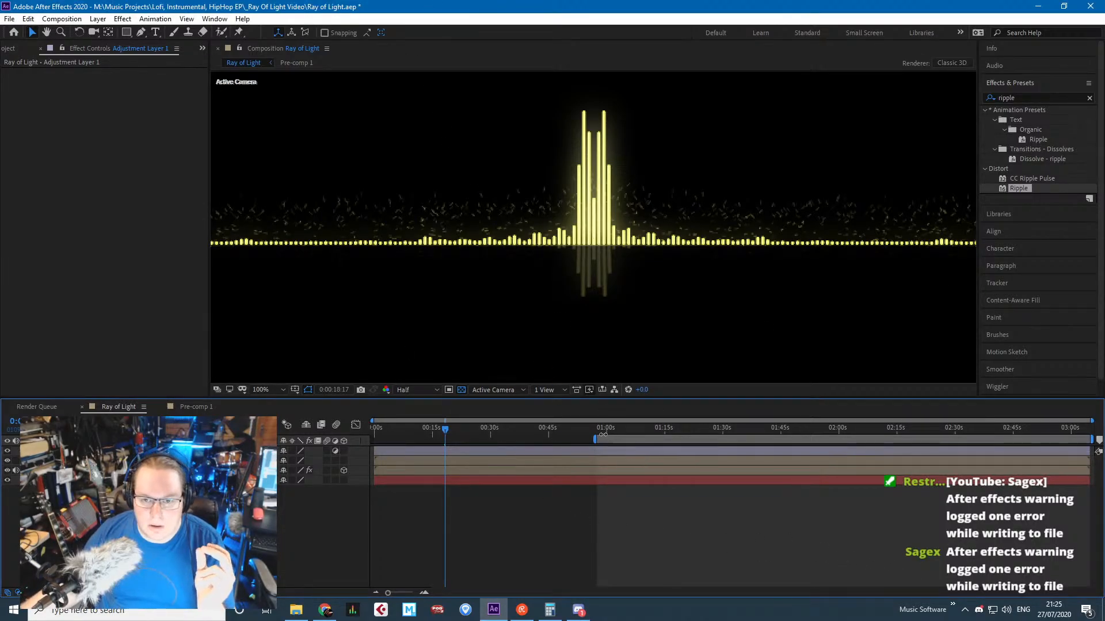
Move the current time to 0:01:17:18, where several separate bar peaks can be judged.
left_click_drag(603, 436, 683, 437)
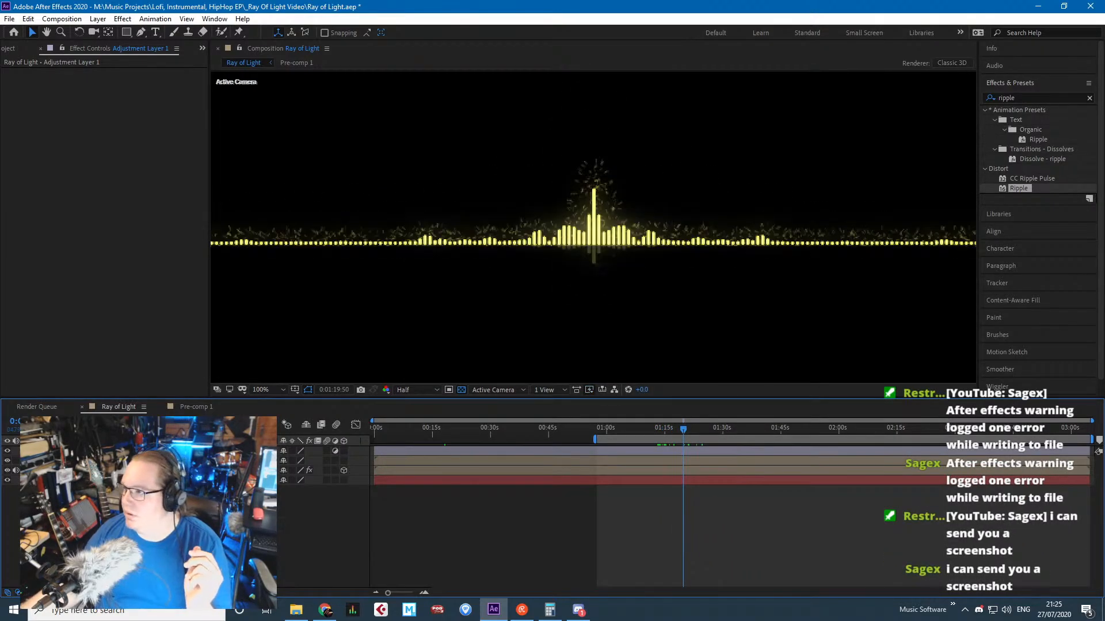
key("alt+Tab")
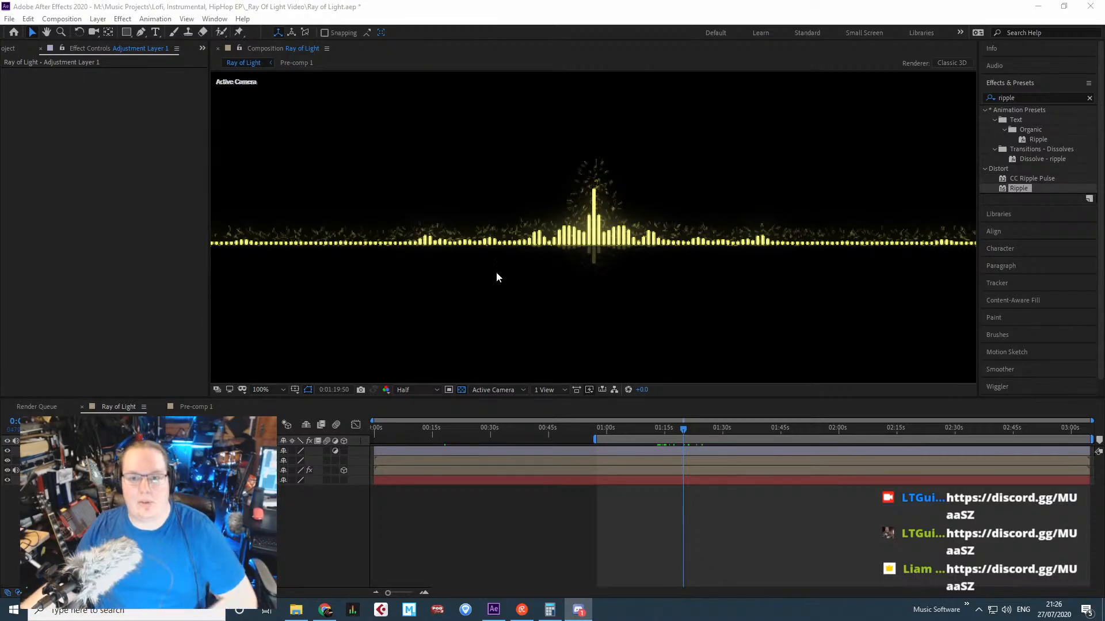
left_click(645, 436)
left_click_drag(644, 430, 673, 429)
Find the Stylize Glow effect and apply it to the adjustment layer.
left_click(81, 451)
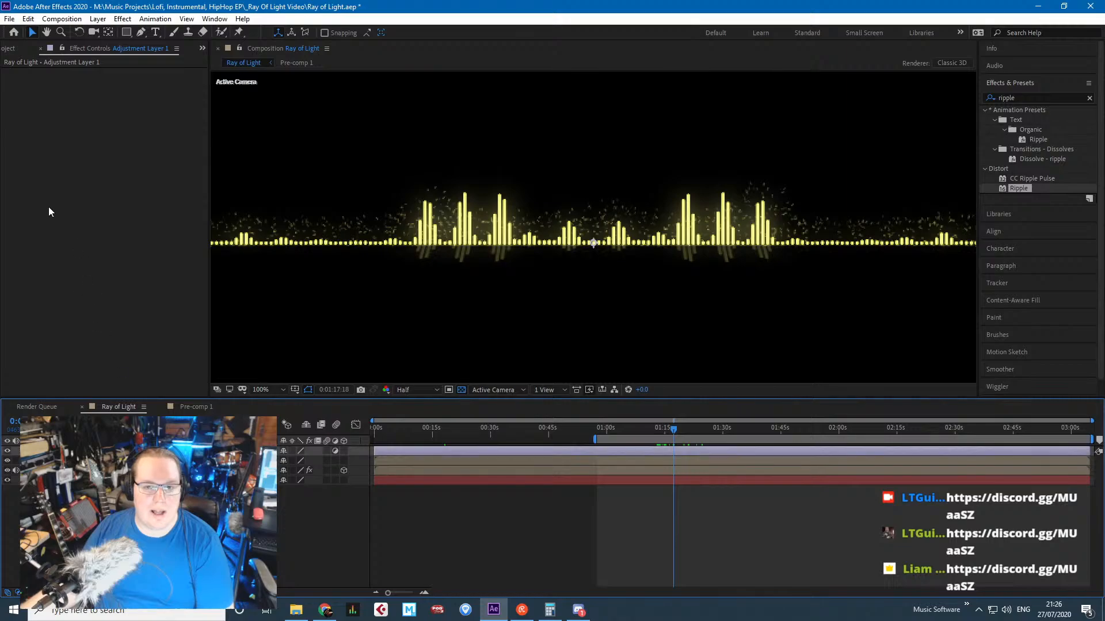
left_click(43, 197)
left_click(1029, 98)
type("glow")
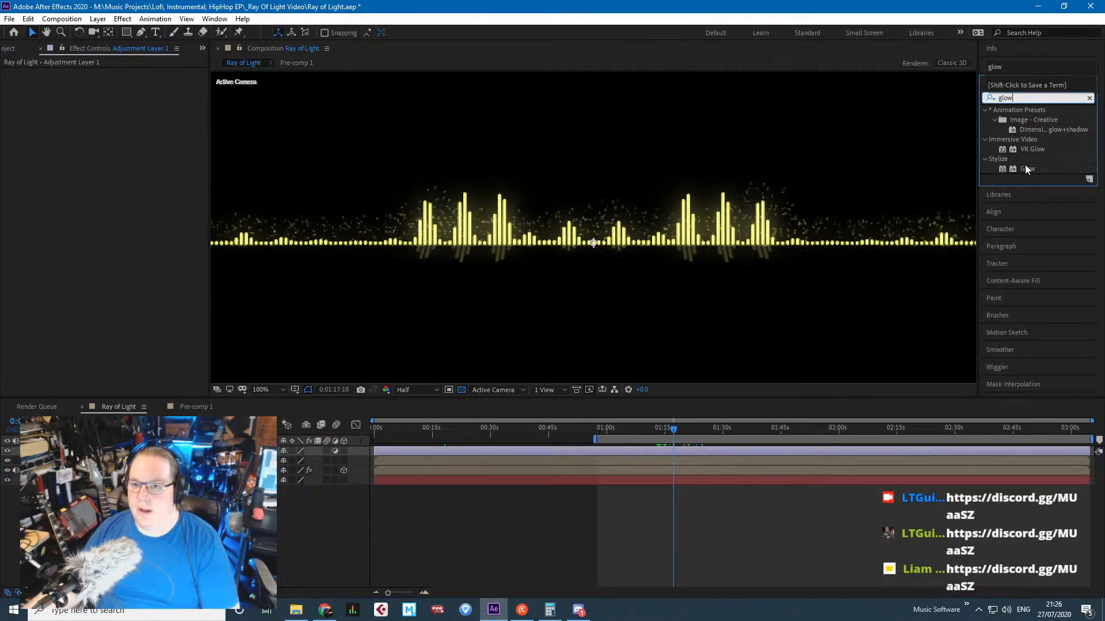
left_click(1033, 152)
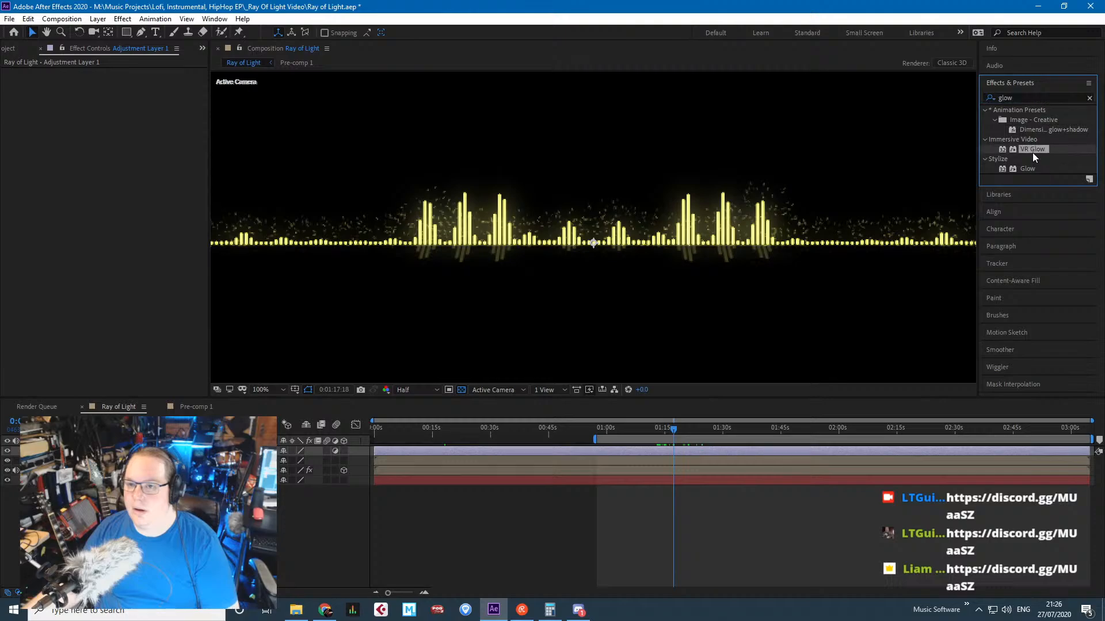
left_click_drag(1029, 169, 135, 160)
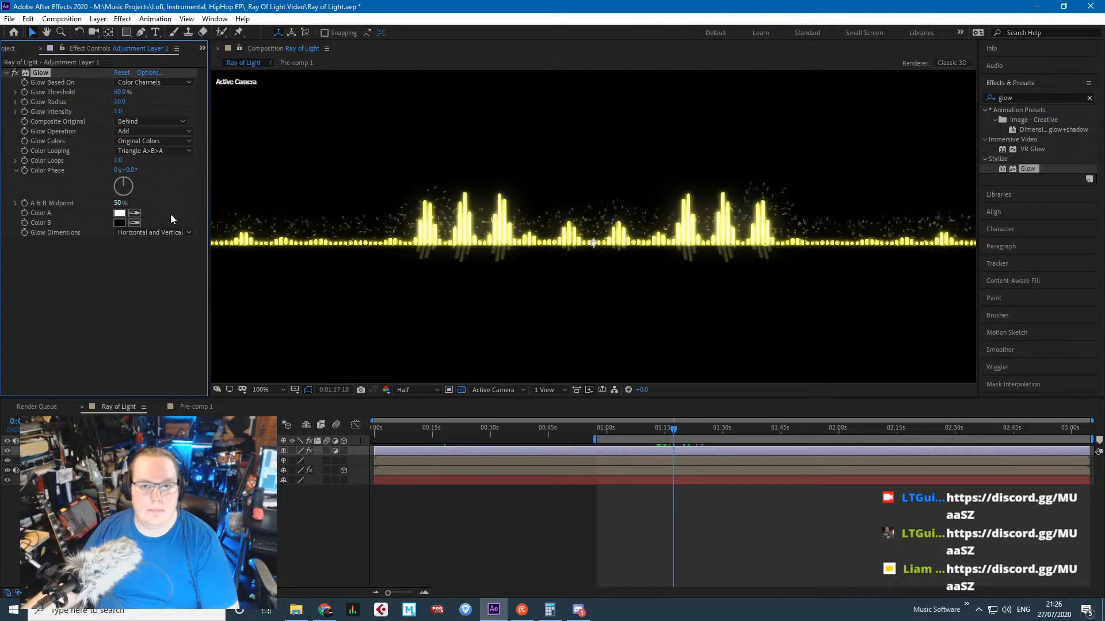
Preview the composition at Full resolution and set the adjustment layer's Glow Radius to 125 and Intensity to 0.5.
left_click(421, 388)
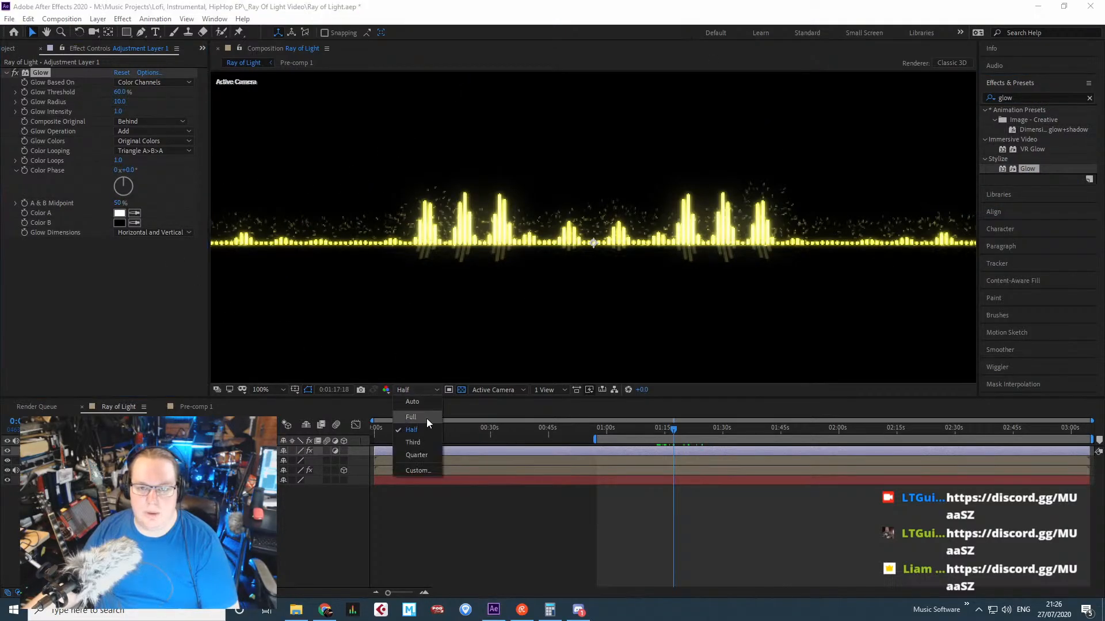
left_click(426, 418)
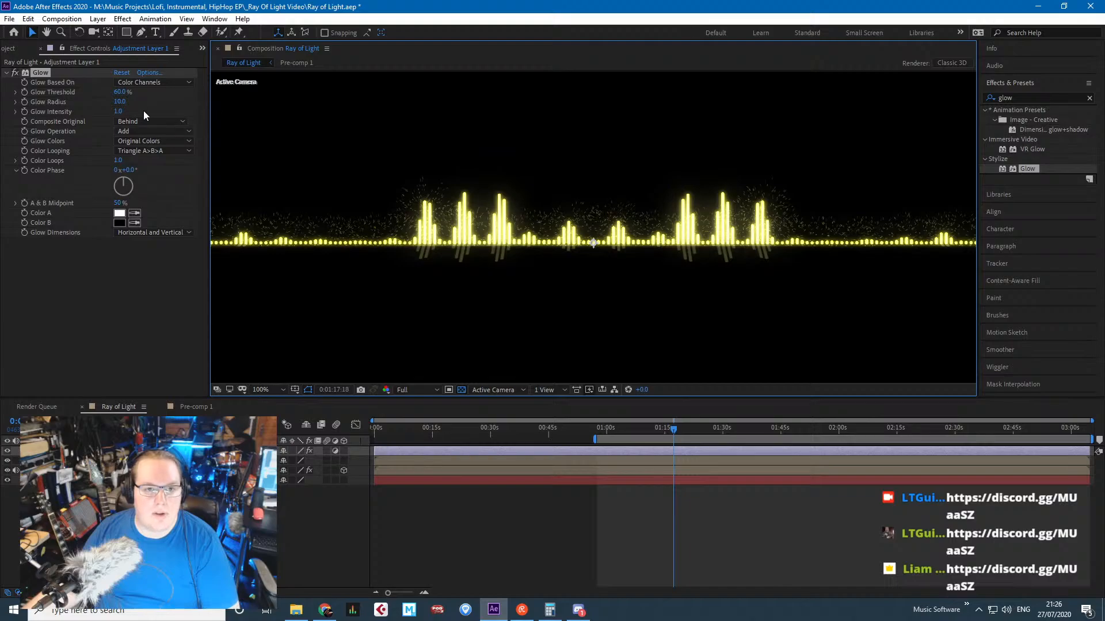
type("125")
key("Return")
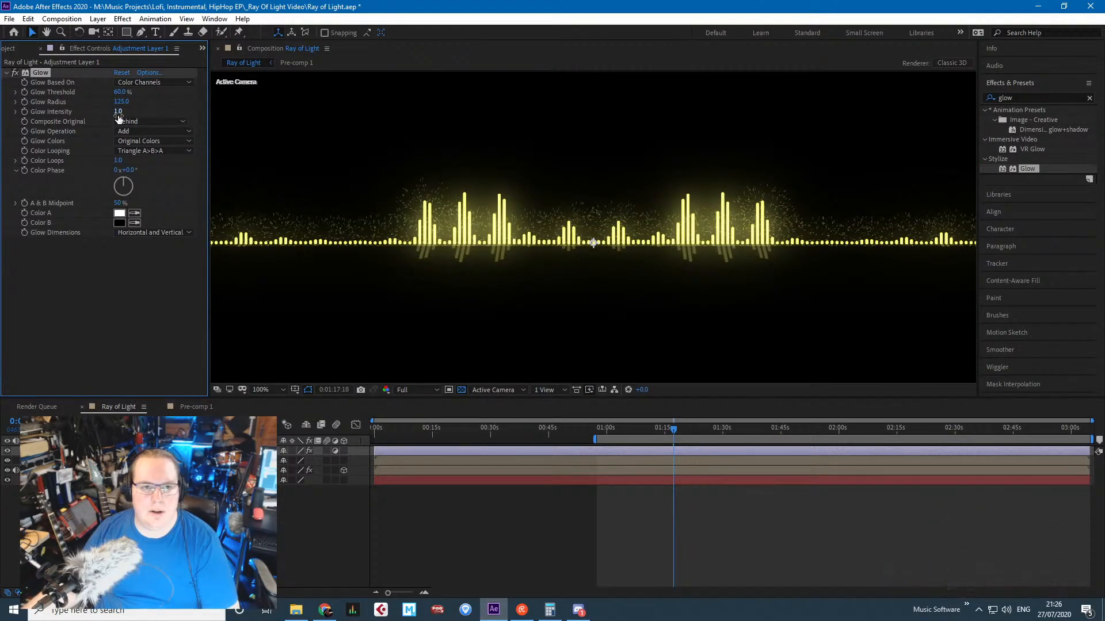
left_click_drag(118, 111, 95, 113)
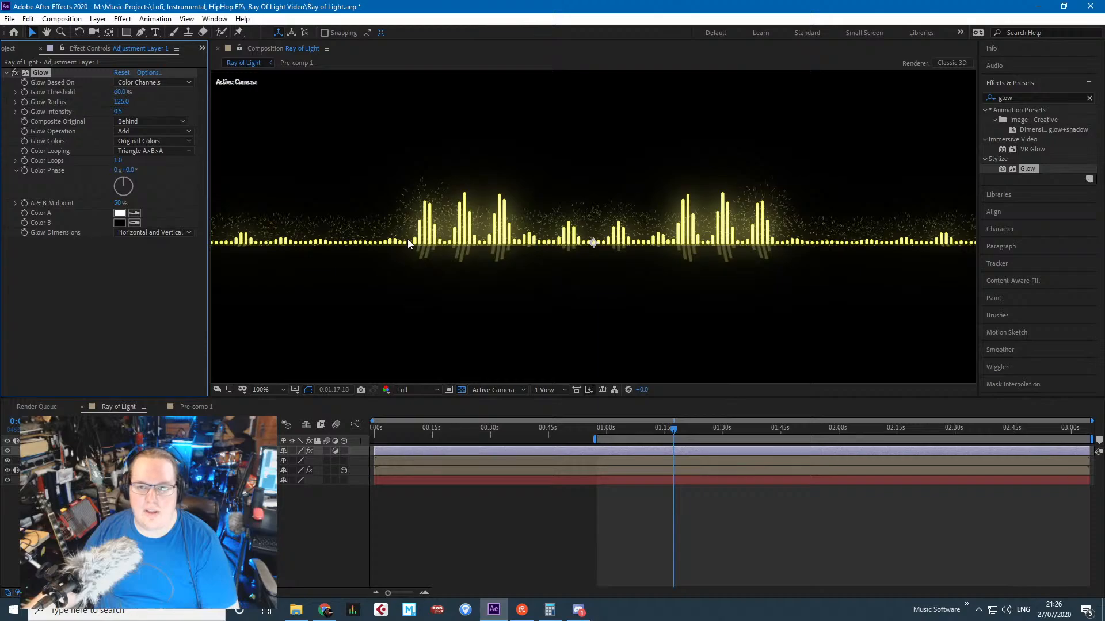
Examine the adjustment layer's glow on the bars and particles, both across the whole frame and up close.
key("comma")
key("comma")
left_click(278, 160)
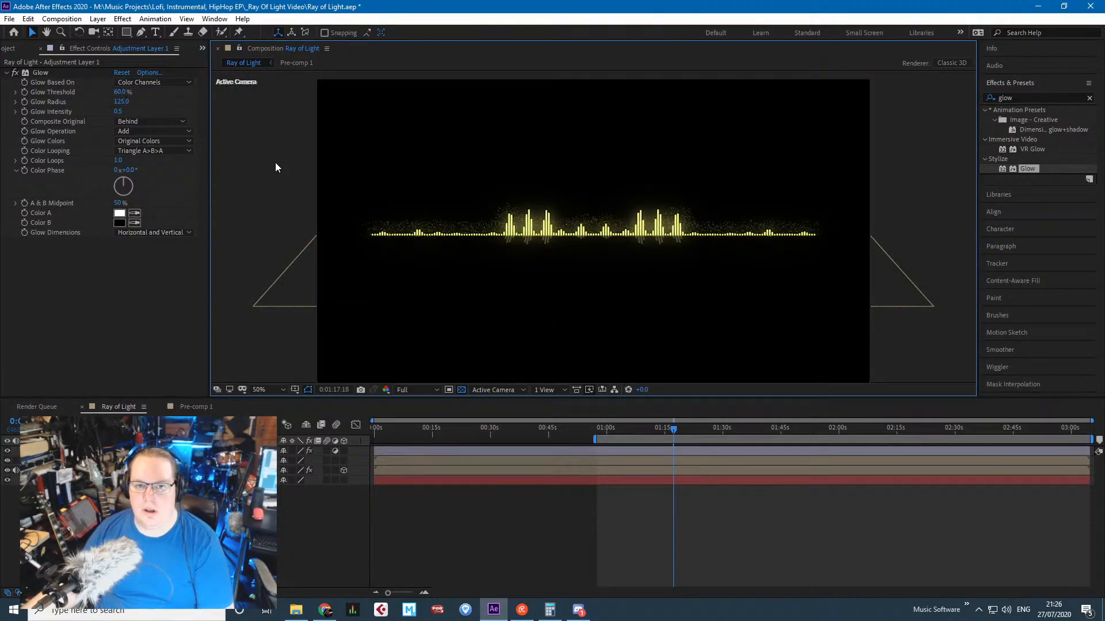
key("period")
key("period")
key("period")
key("period")
key("period")
key("period")
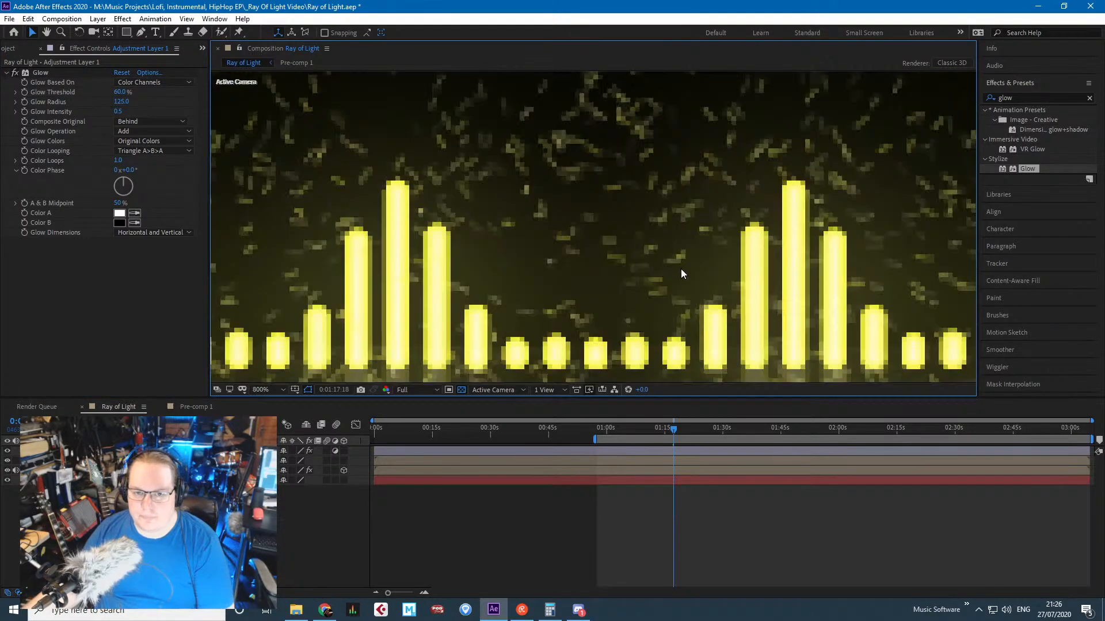
key("comma")
Lower the rippled reflection layer to a Y position of 549 and check its gap below the bars.
left_click(149, 461)
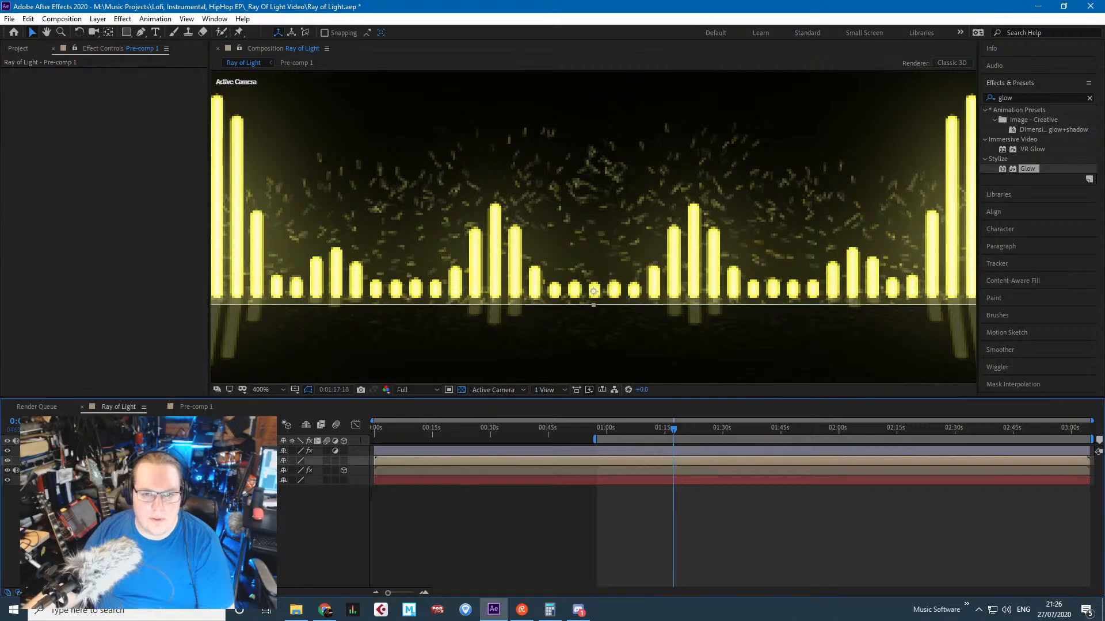
left_click(150, 471)
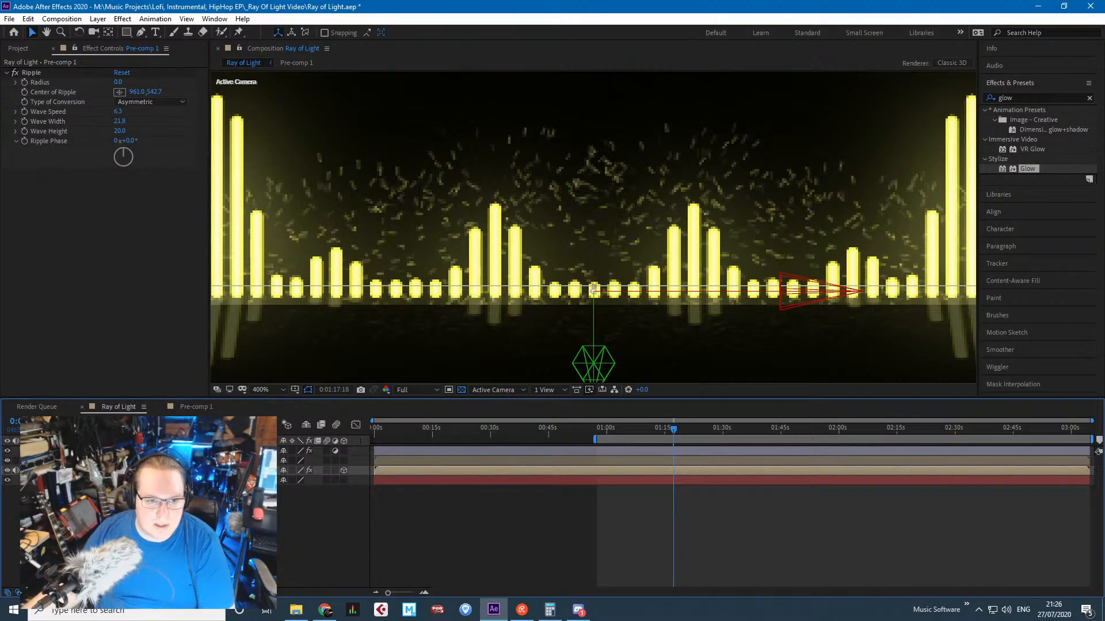
left_click(44, 471)
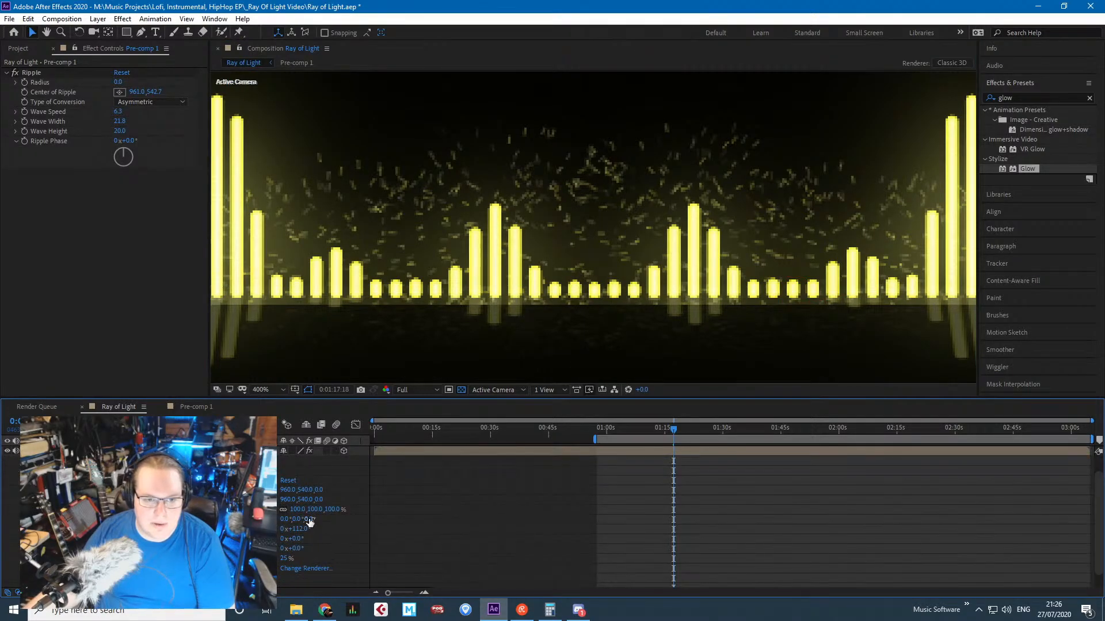
left_click_drag(305, 501, 310, 500)
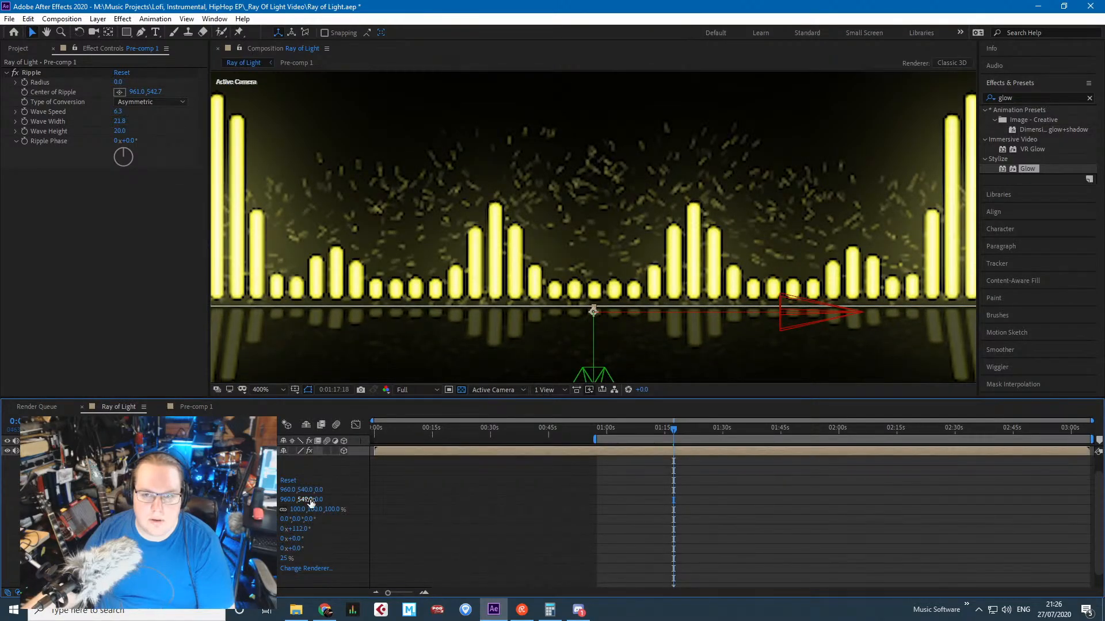
scroll(416, 310, "down", 2)
scroll(294, 284, "down", 2)
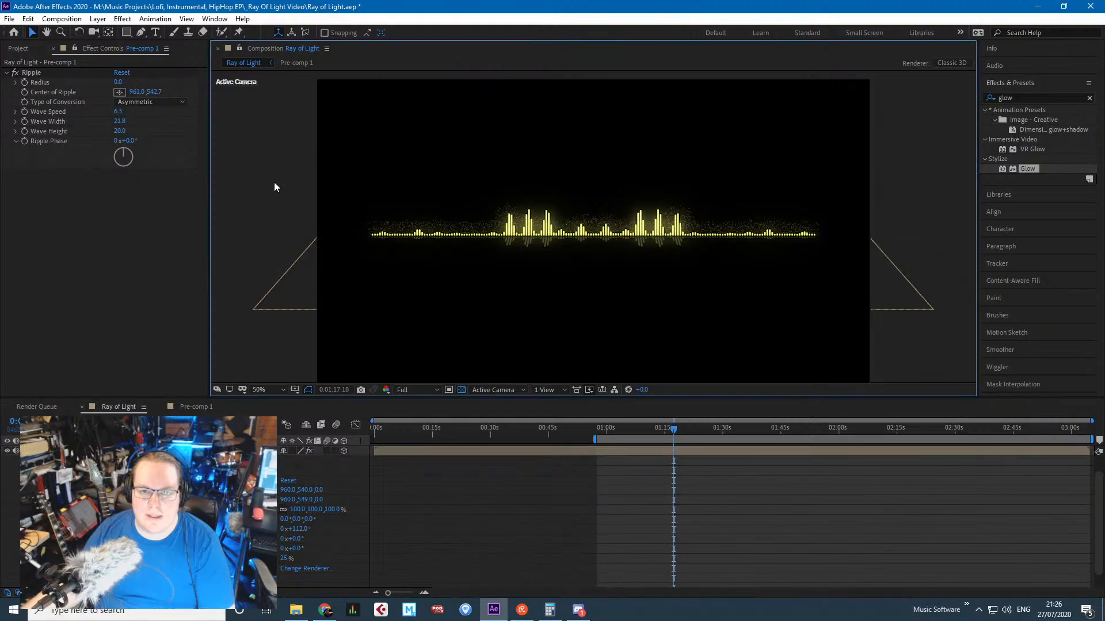
scroll(288, 239, "up", 6)
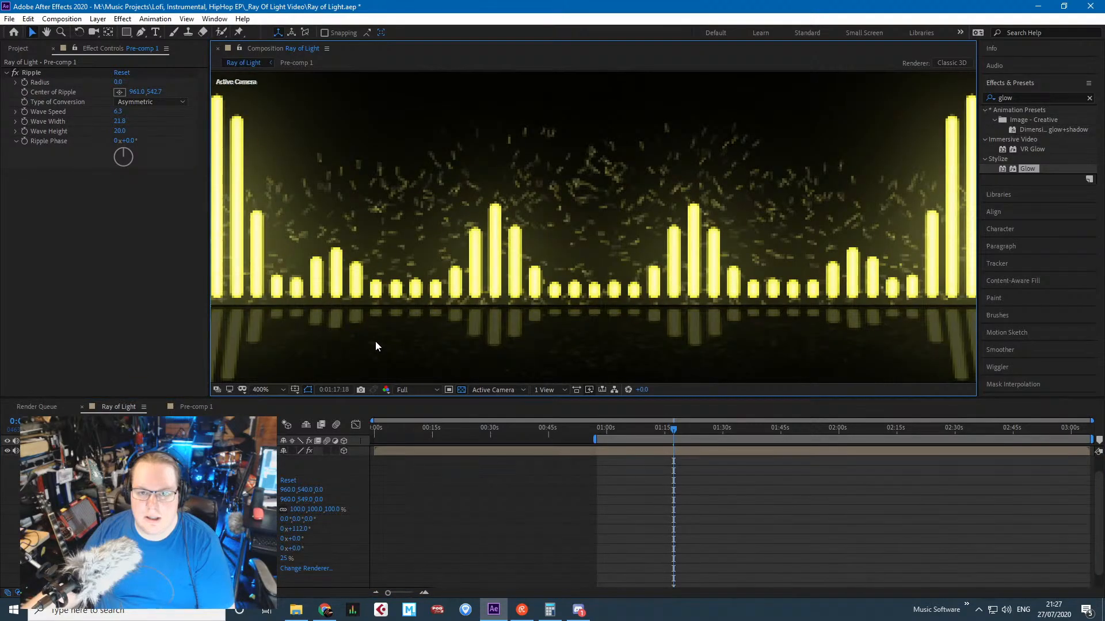
Set the reflection layer's Mask Feather to 3 pixels in both directions.
left_click(56, 461)
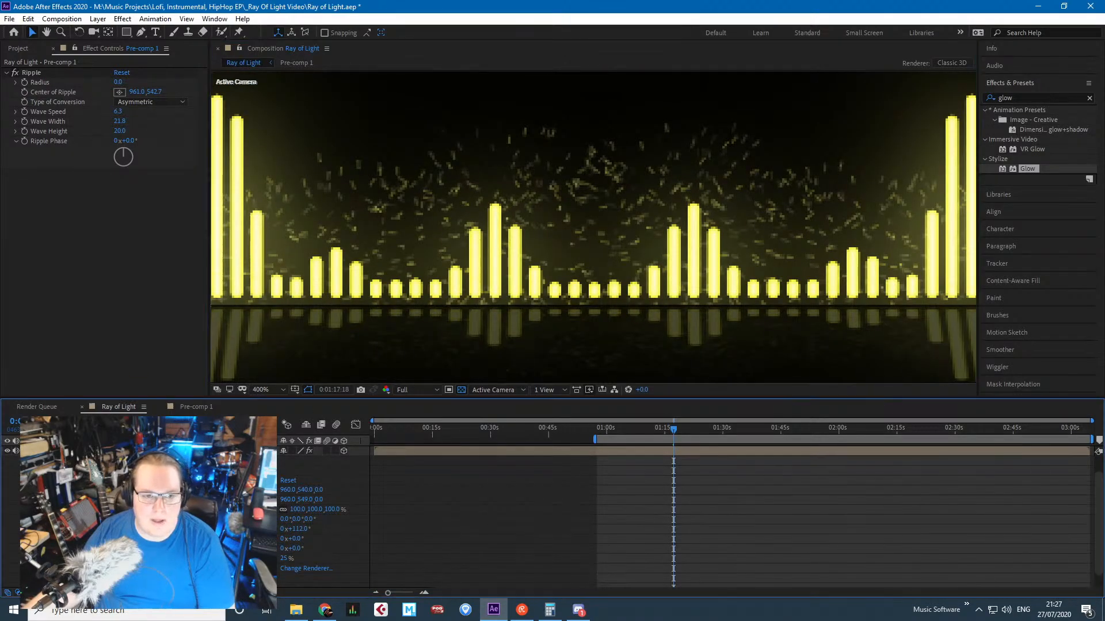
left_click(64, 471)
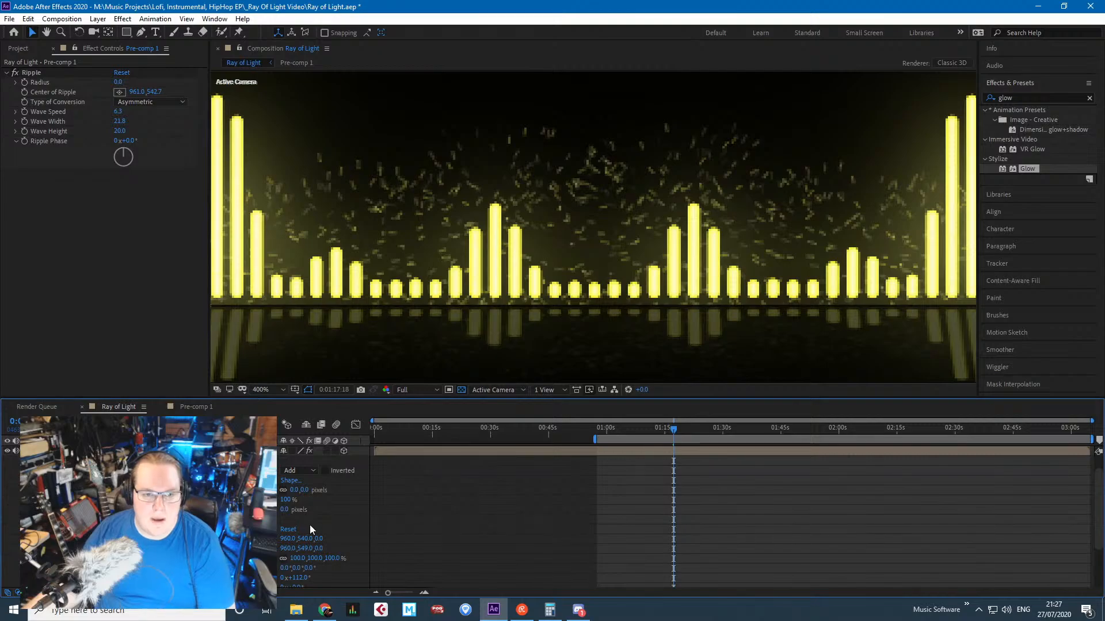
key("Return")
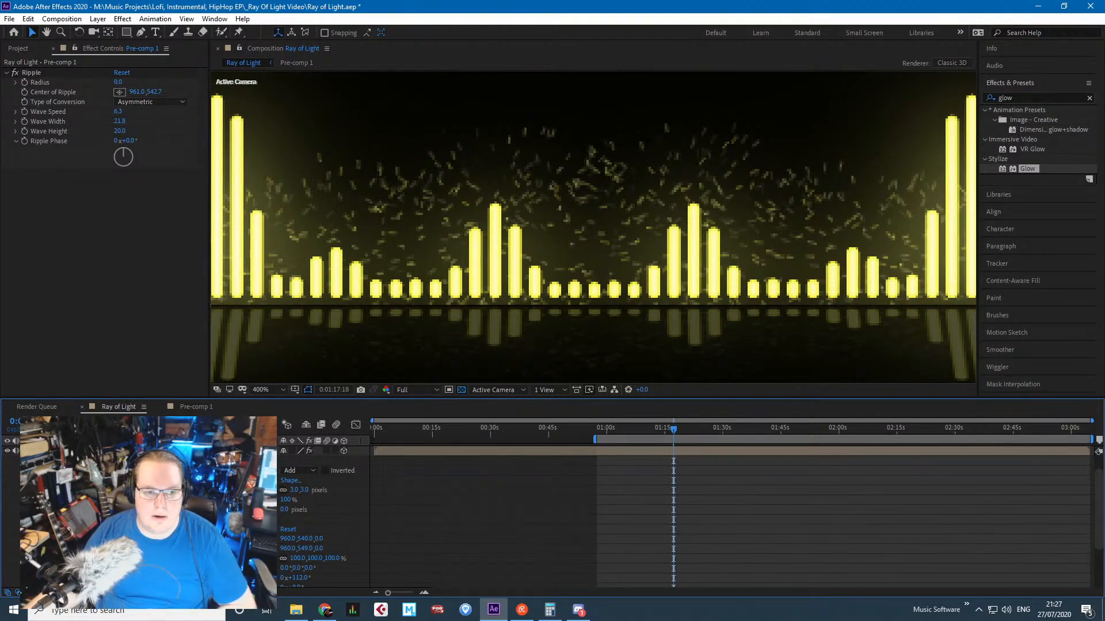
Open the mask properties of the pre-comp layer directly above the reflection.
scroll(230, 512, "up", 1)
scroll(393, 520, "up", 1)
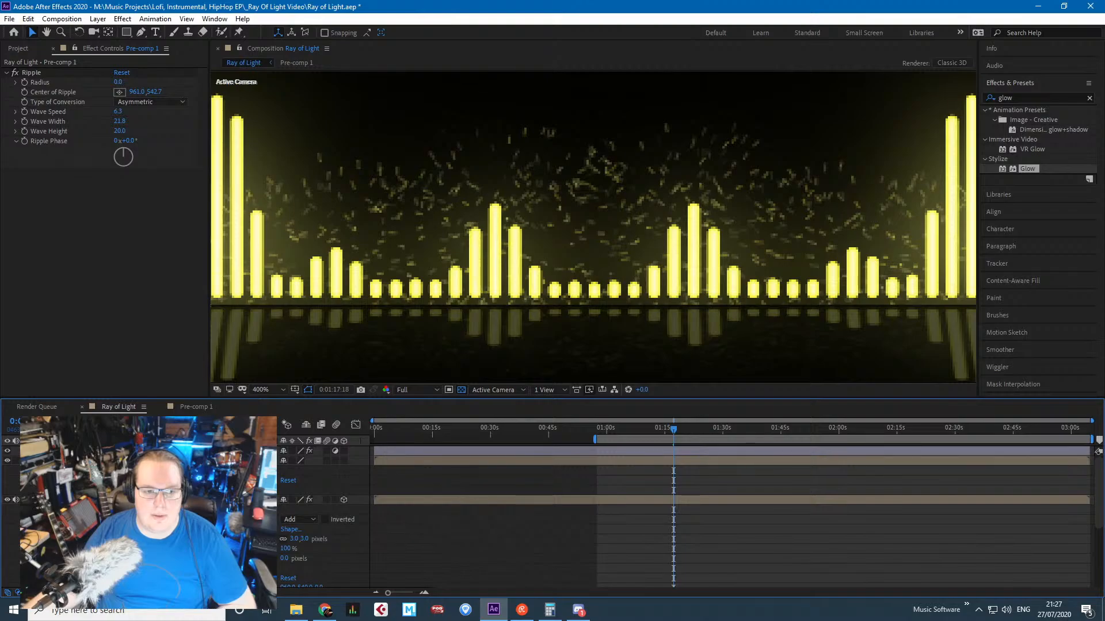
scroll(393, 520, "up", 1)
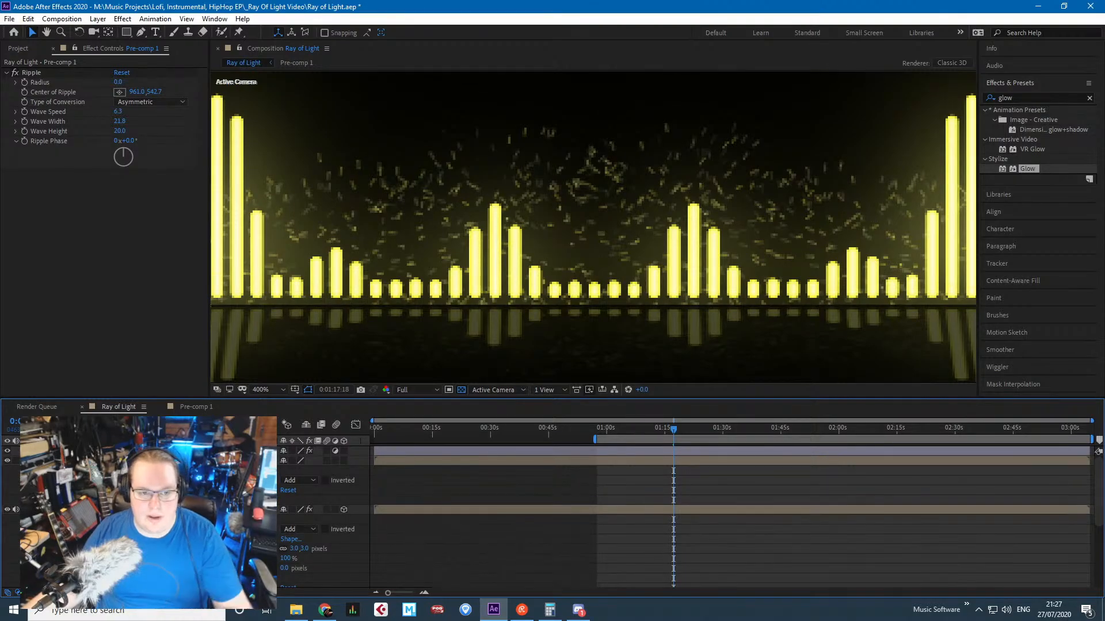
Set the feather of the upper layer's mask to 4 pixels and collapse that layer's properties.
left_click(304, 500)
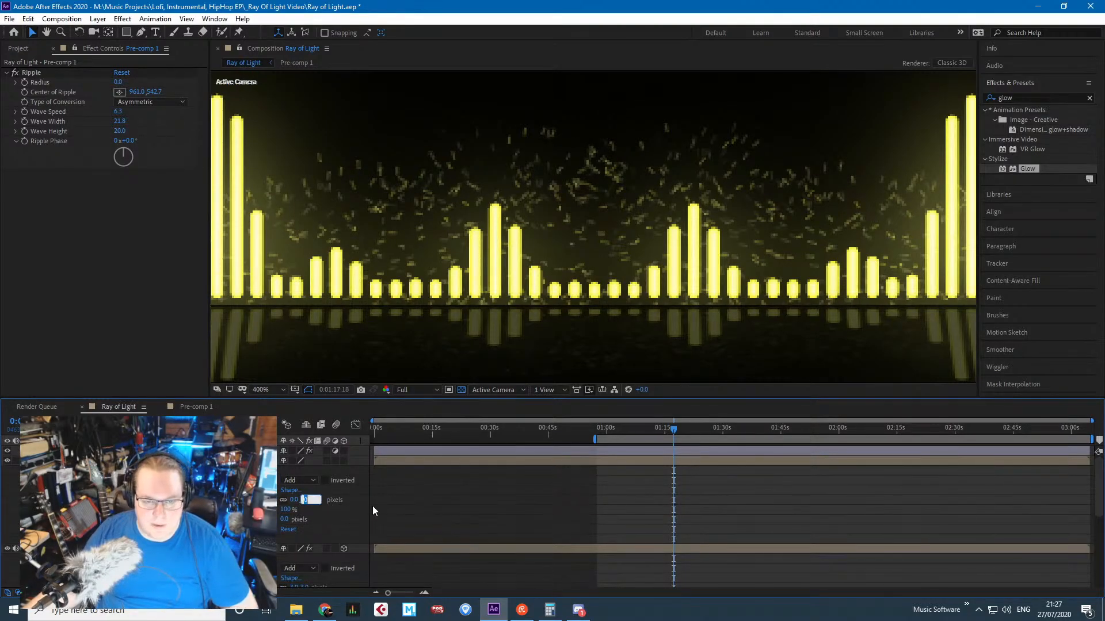
type("4")
key("Return")
scroll(443, 331, "down", 2)
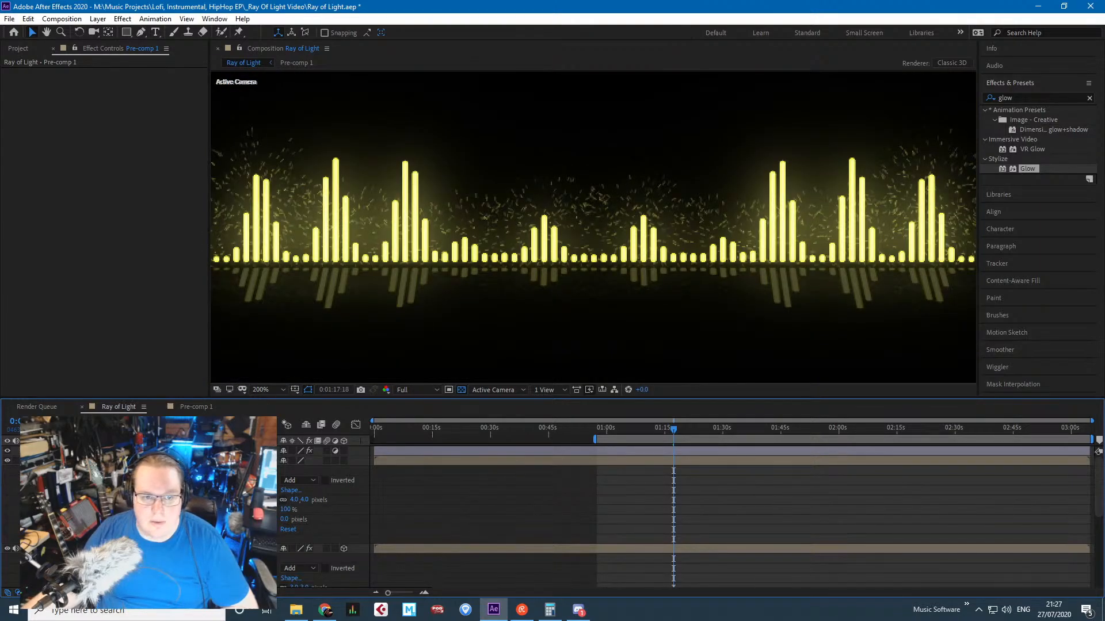
left_click(44, 460)
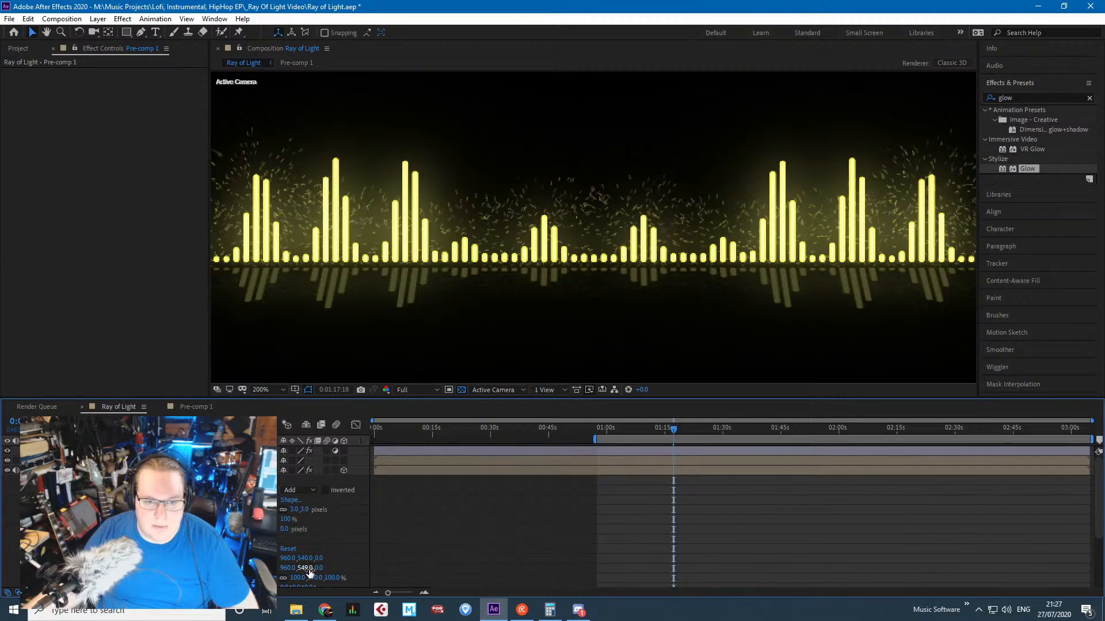
Set the reflection layer's Y position to 548 and check the gap between the bars and their reflection.
left_click_drag(307, 569, 308, 568)
scroll(481, 313, "down", 4)
left_click(341, 250)
scroll(381, 262, "up", 5)
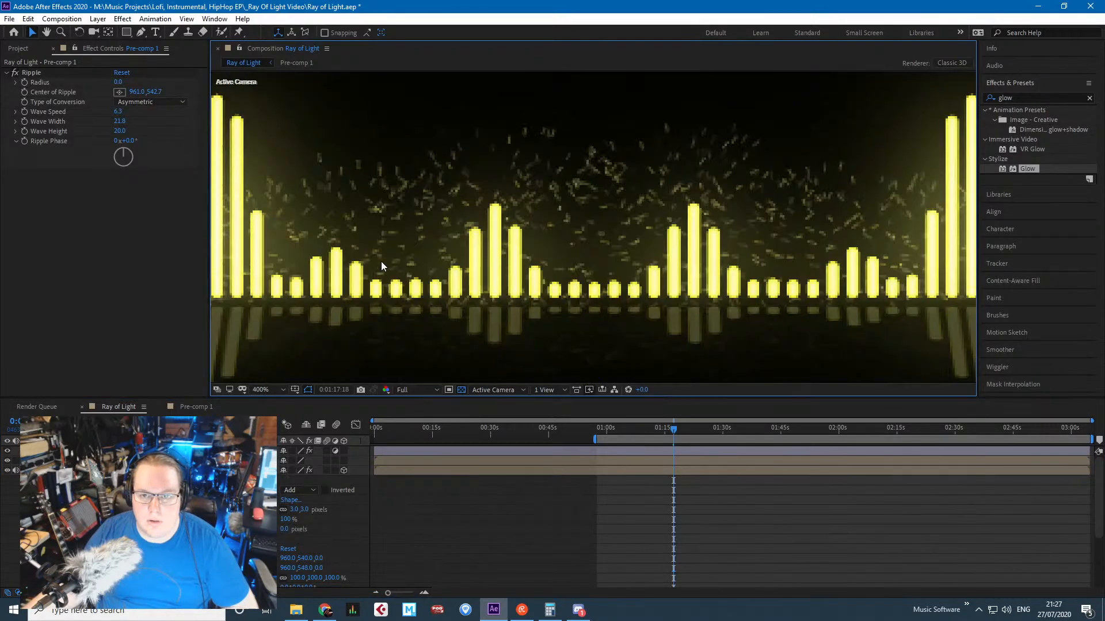
scroll(482, 257, "down", 2)
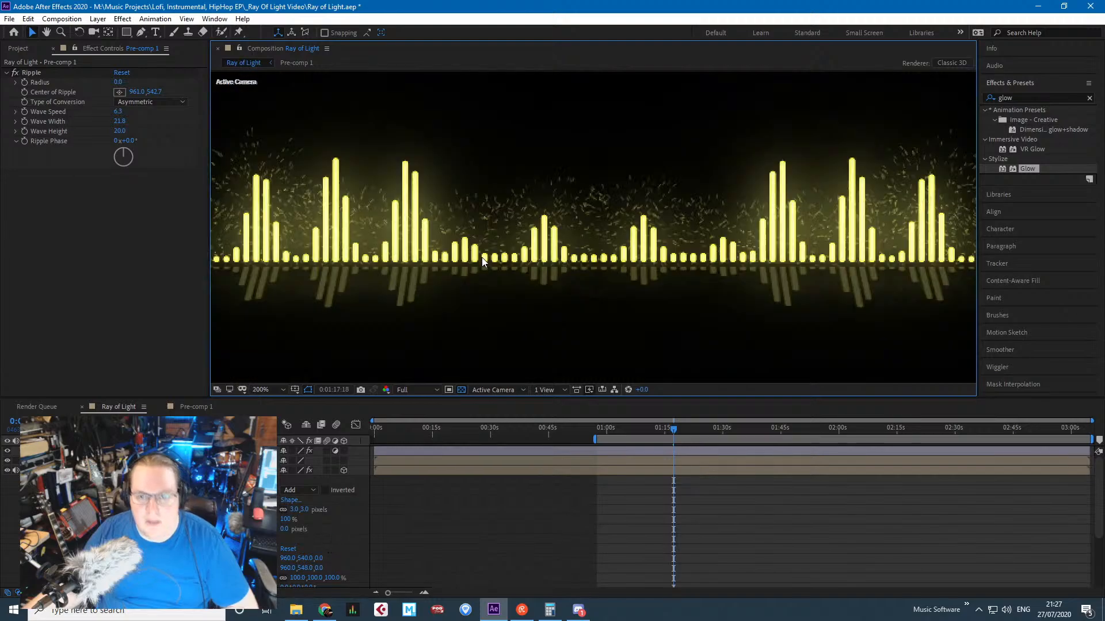
scroll(437, 239, "up", 1)
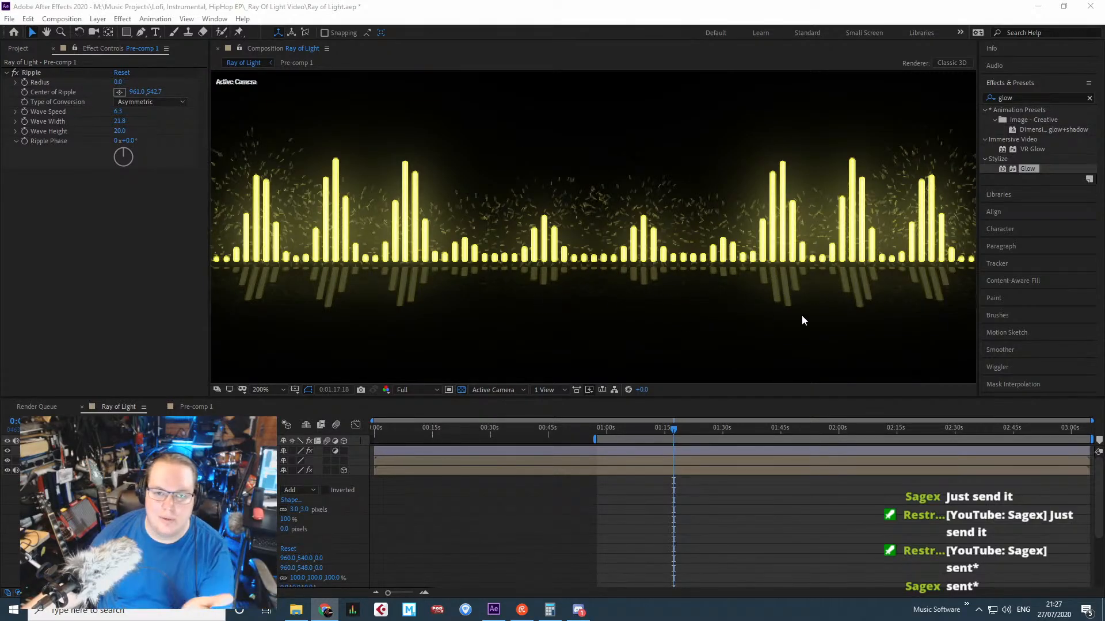
scroll(483, 311, "down", 4)
scroll(481, 319, "up", 2)
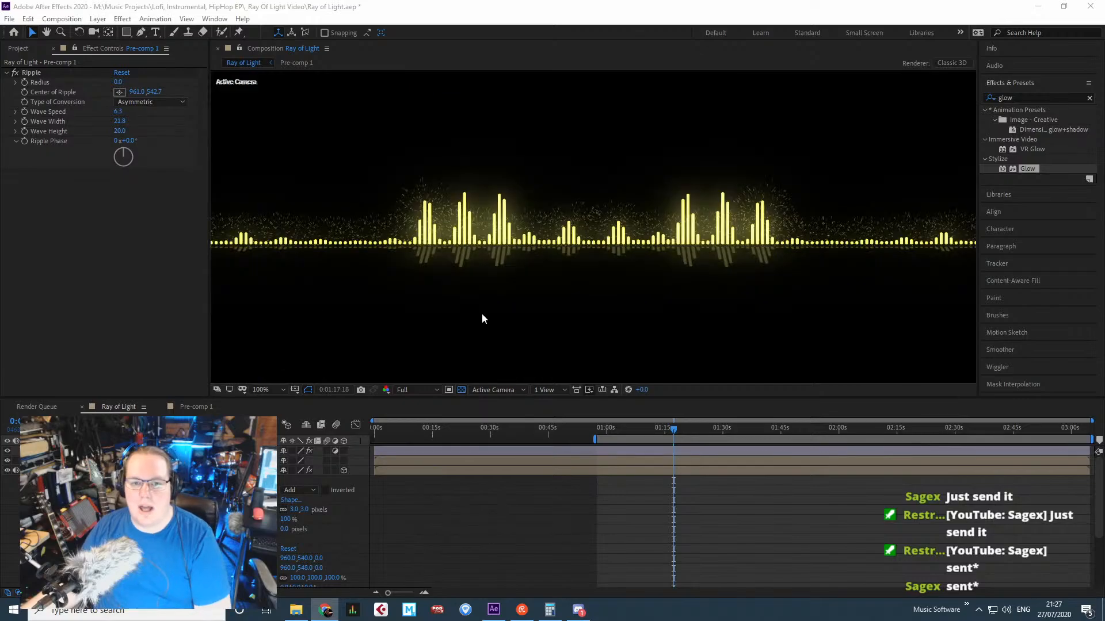
Preview the Ray of Light composition over the work area to check the bars, reflection and scattered particles in motion.
left_click(568, 533)
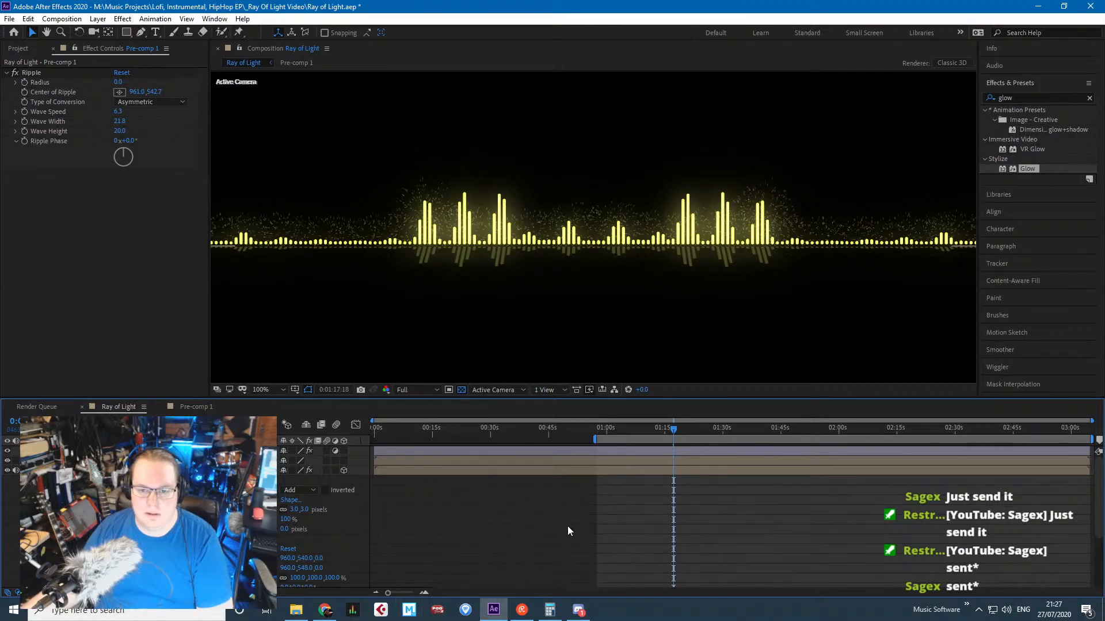
key("space")
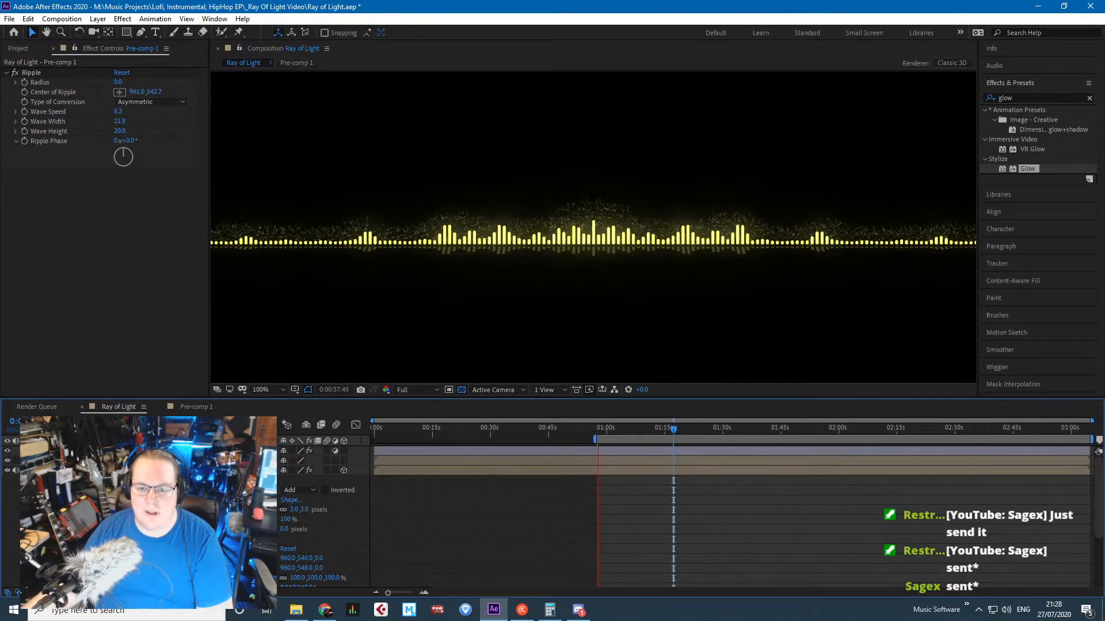
left_click(578, 610)
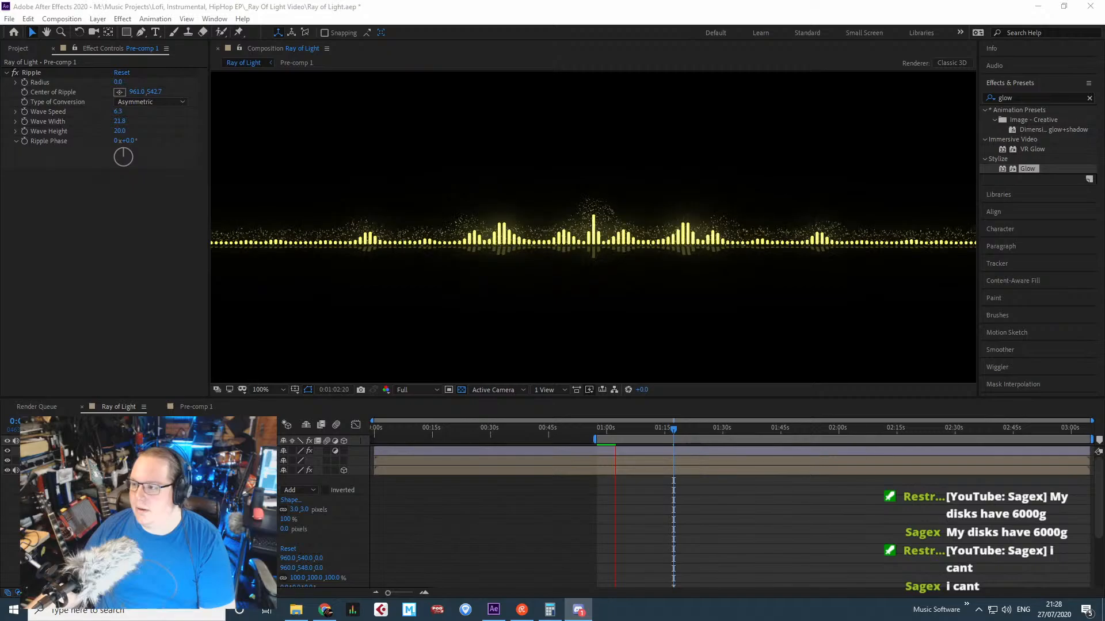
left_click(510, 5)
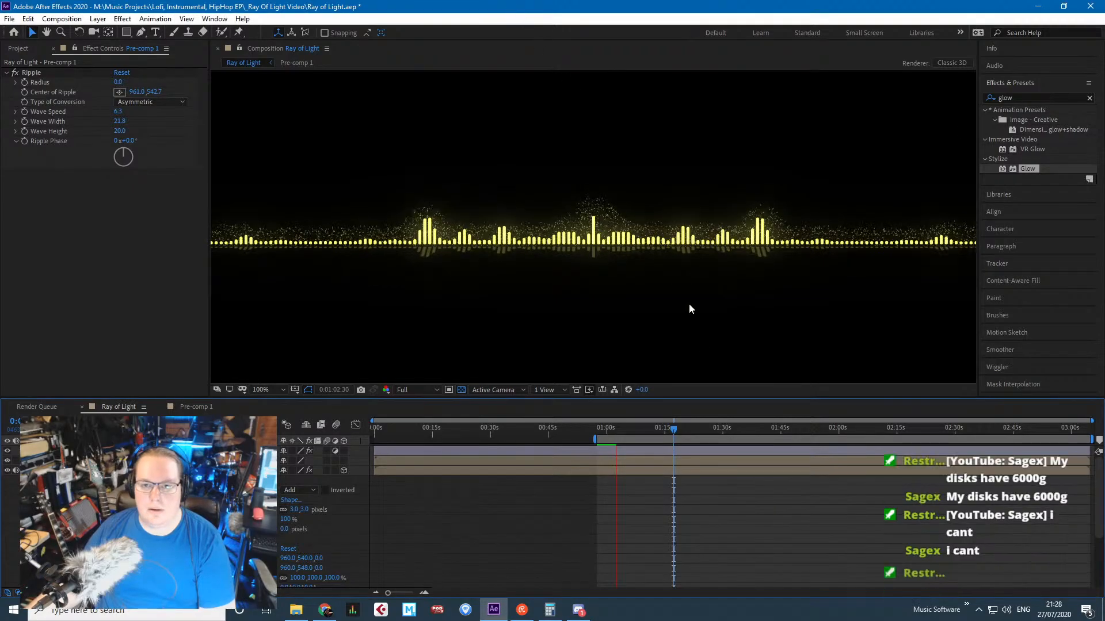
key("space")
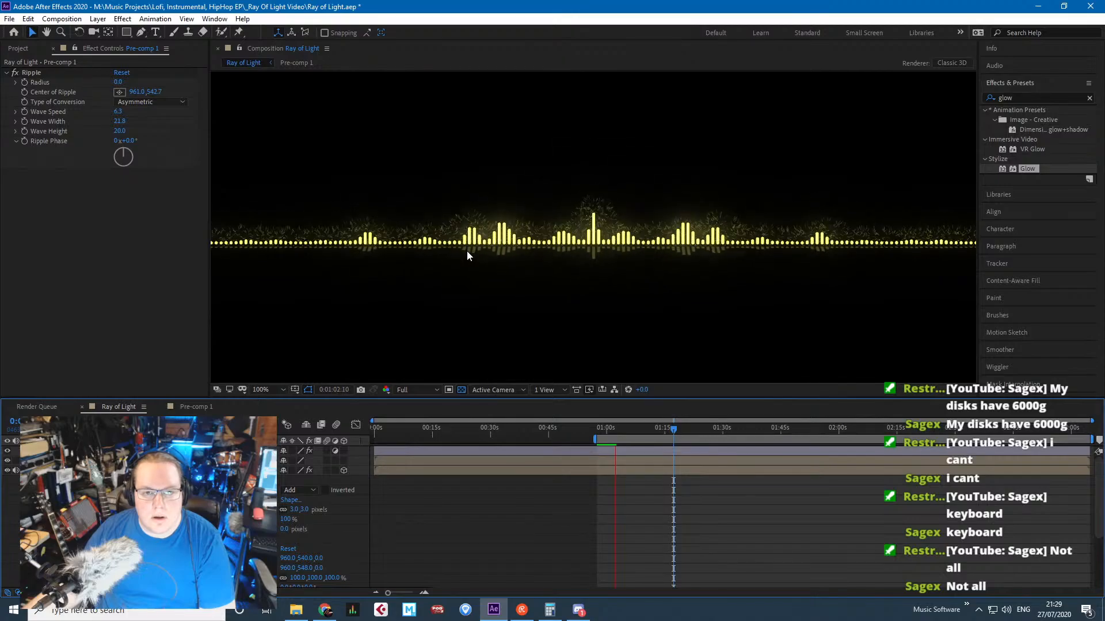
key("space")
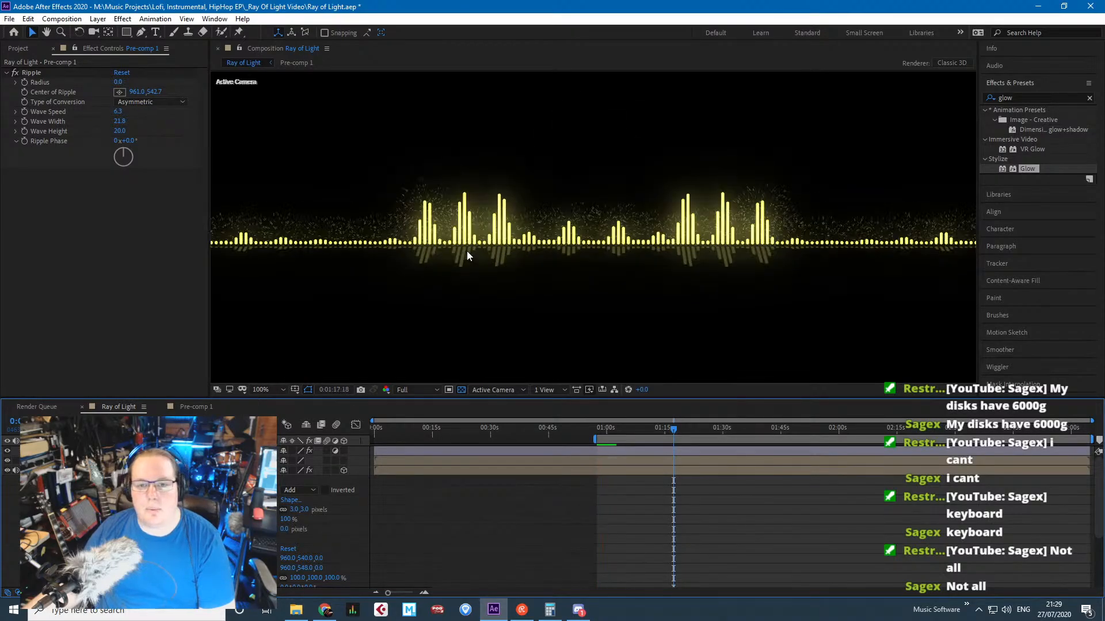
key("space")
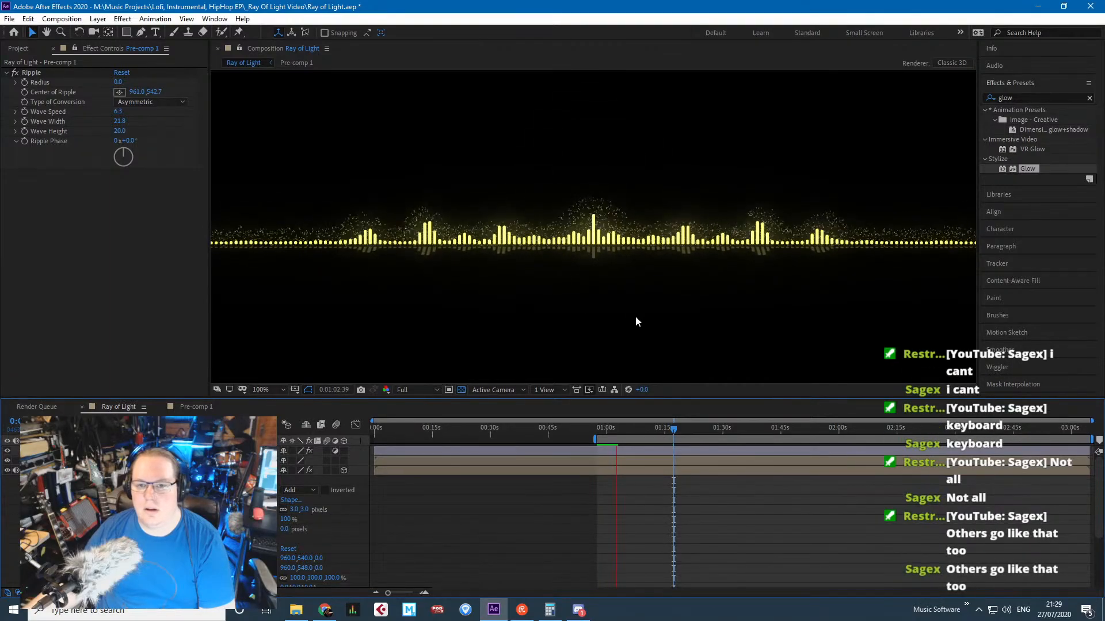
key("space")
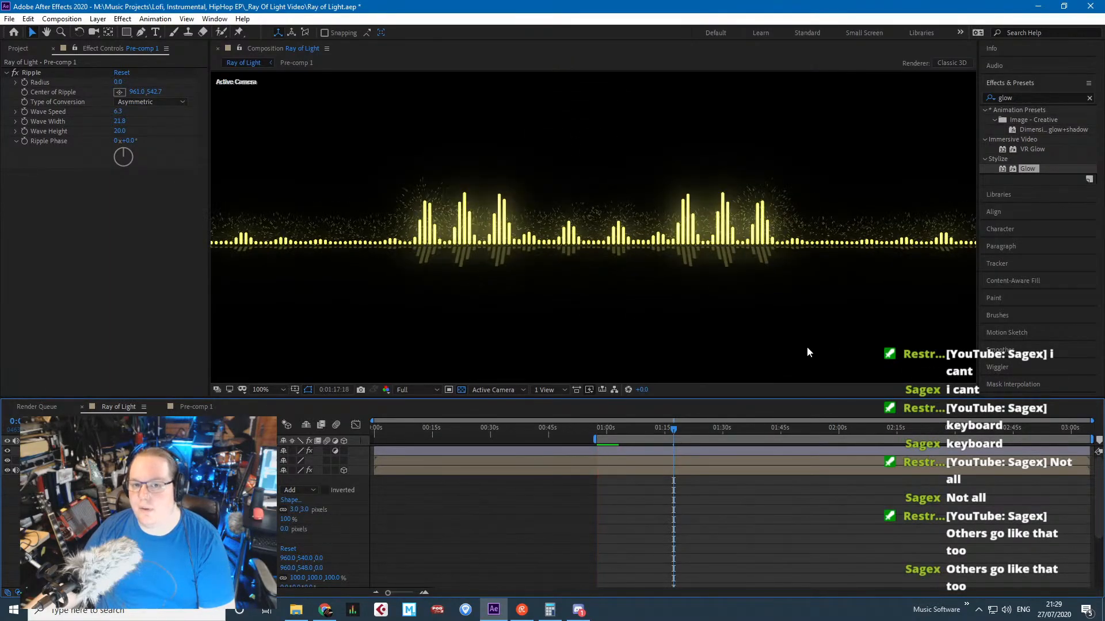
key("alt+Tab")
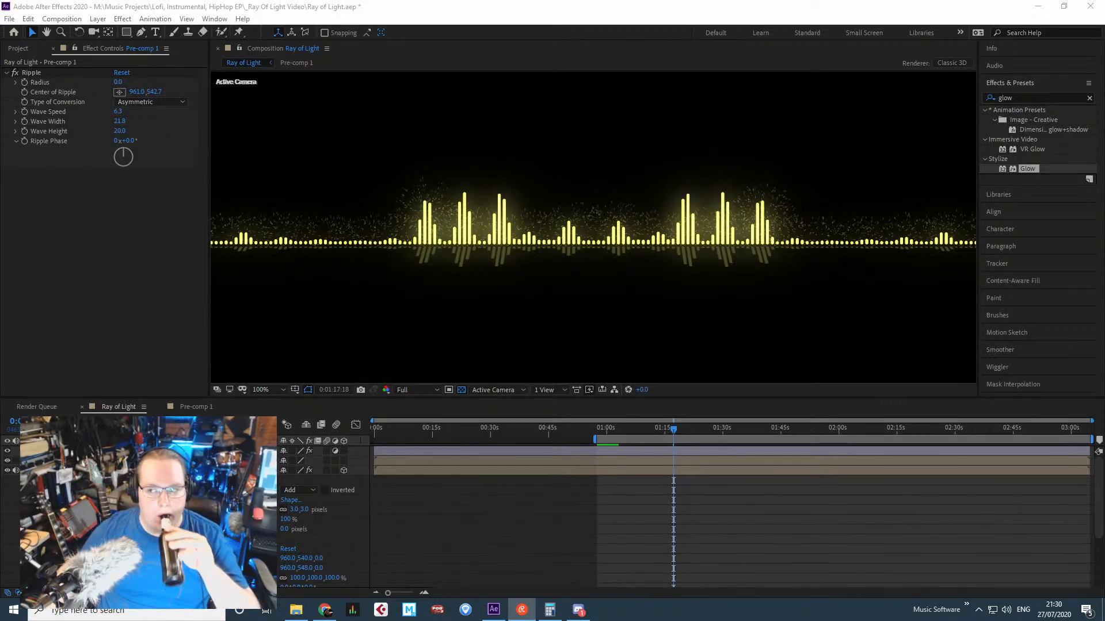
left_click(614, 5)
key("space")
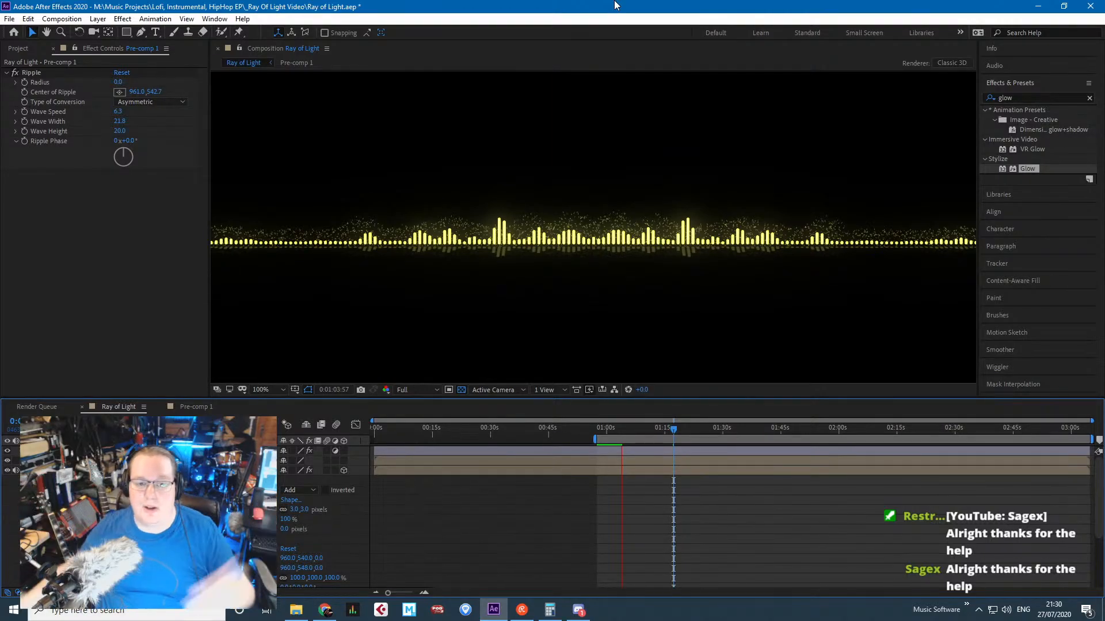
key("space")
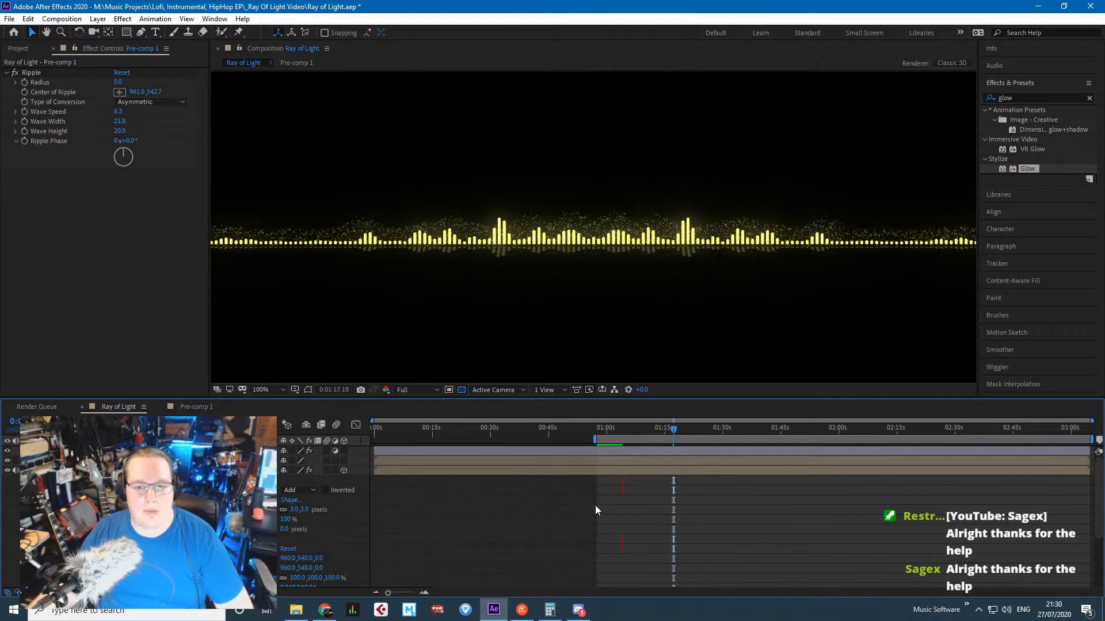
Inspect the spectrum at 0:00:54:51 and 0:01:29:12, and collapse the reflection layer's properties.
left_click(587, 428)
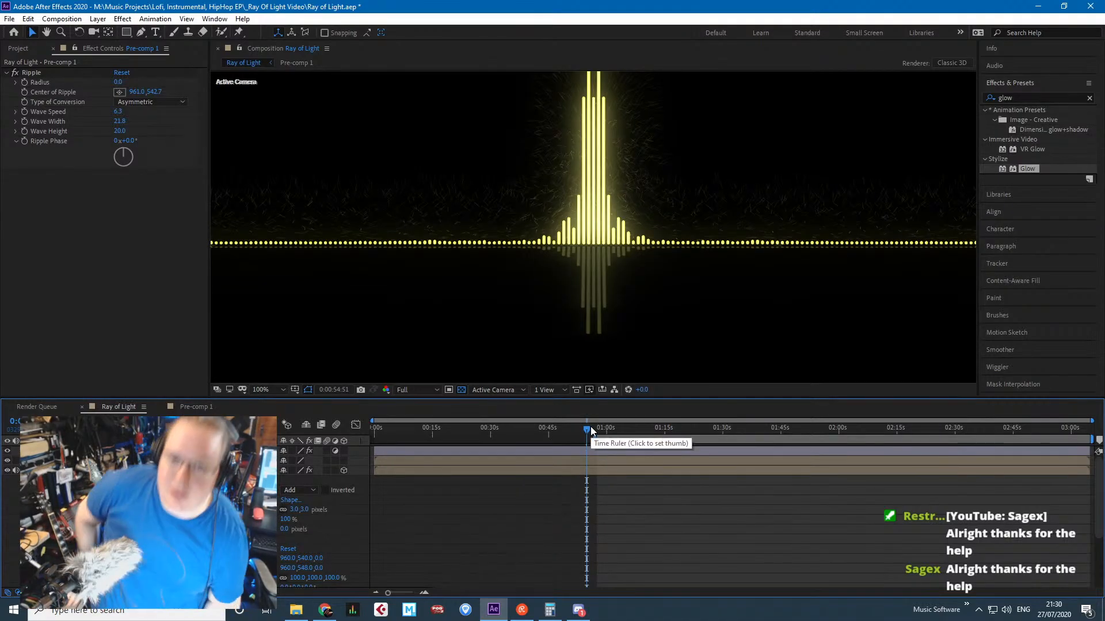
key("comma")
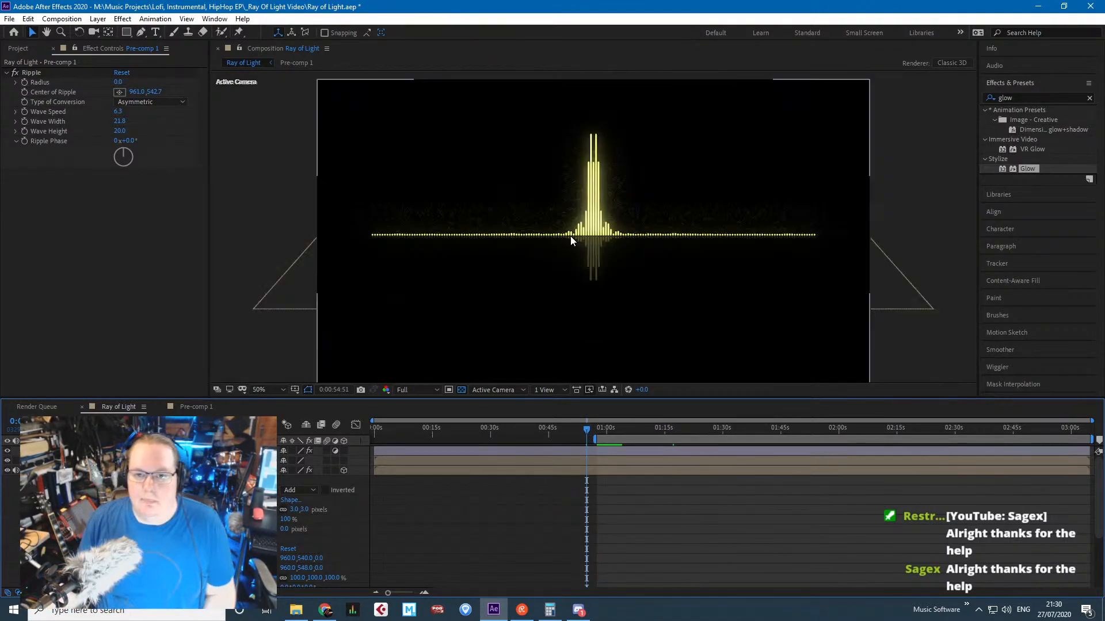
left_click_drag(589, 431, 723, 434)
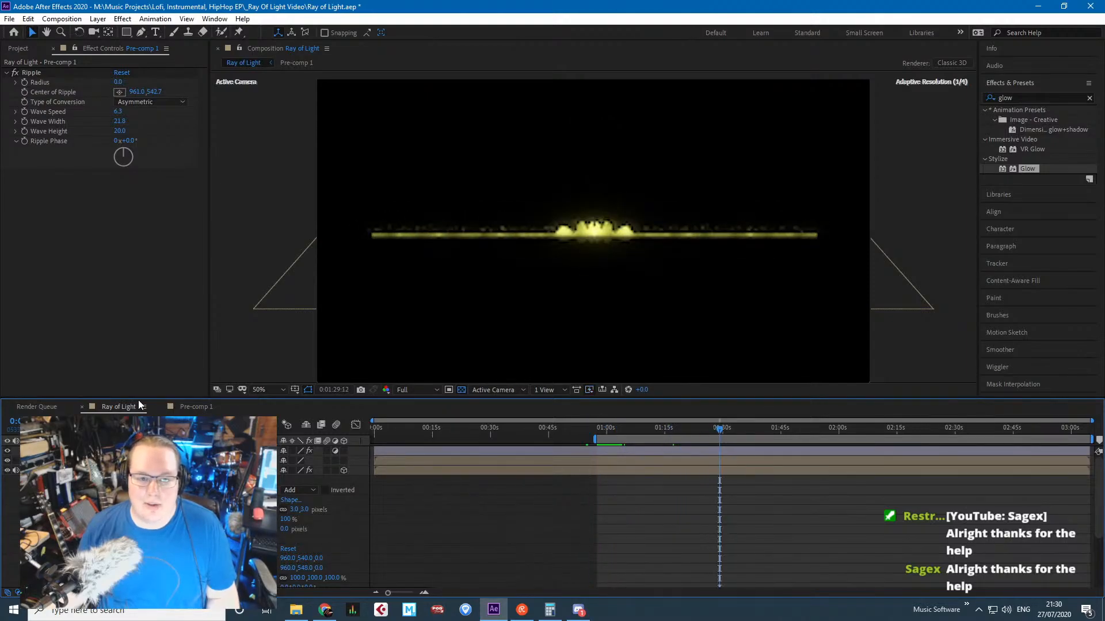
left_click(42, 470)
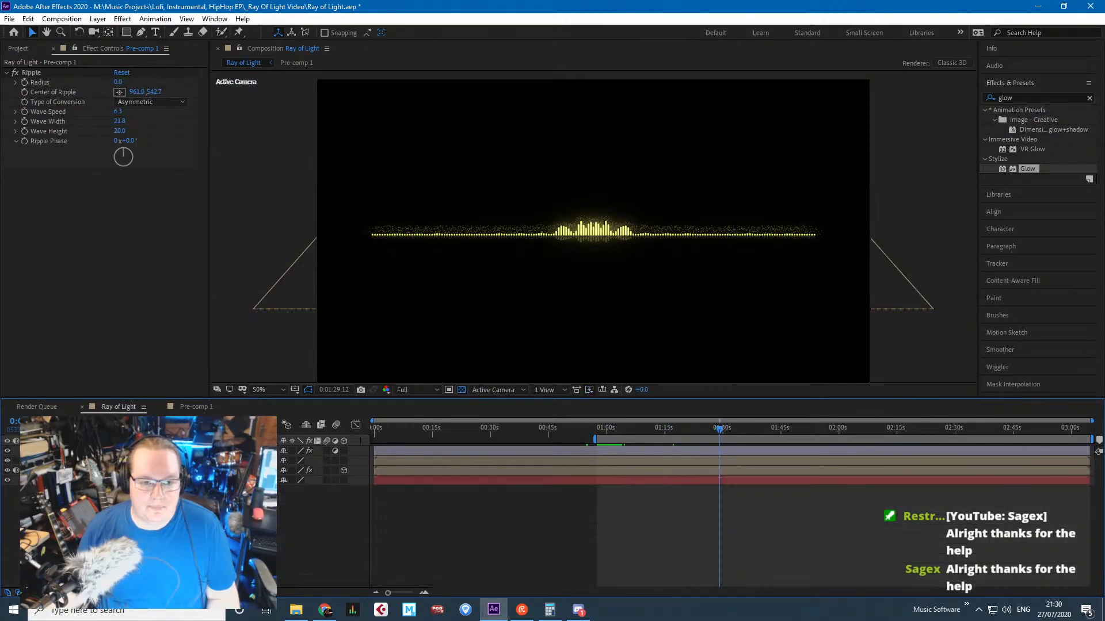
Open the Pre-comp 1 composition and move the current time to 0:00:29:53.
left_click(208, 408)
scroll(444, 300, "up", 1)
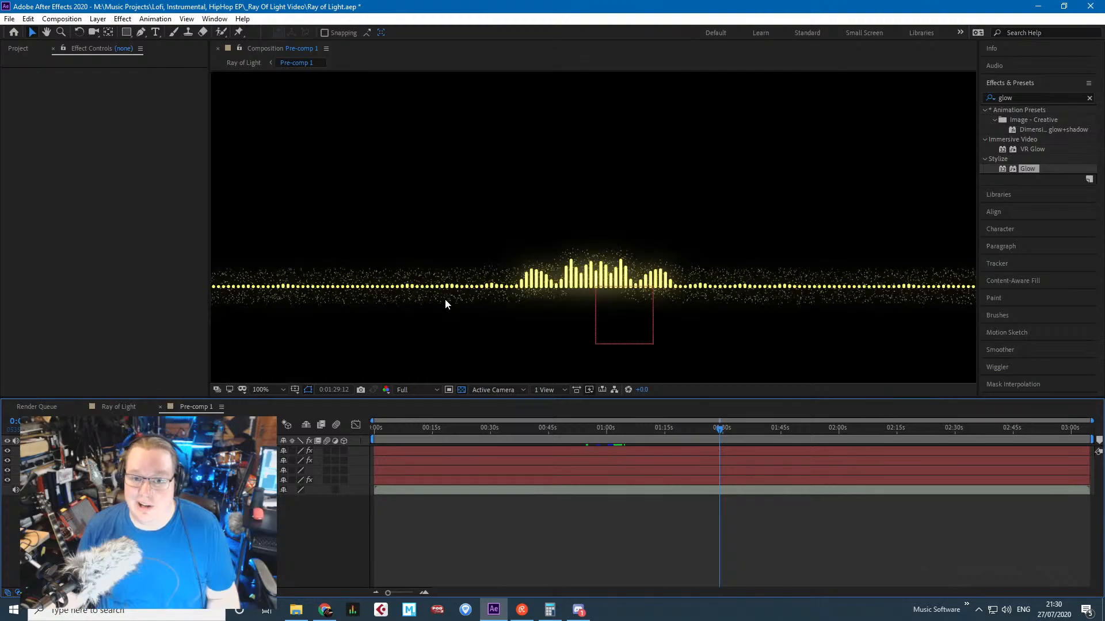
left_click_drag(664, 435, 489, 436)
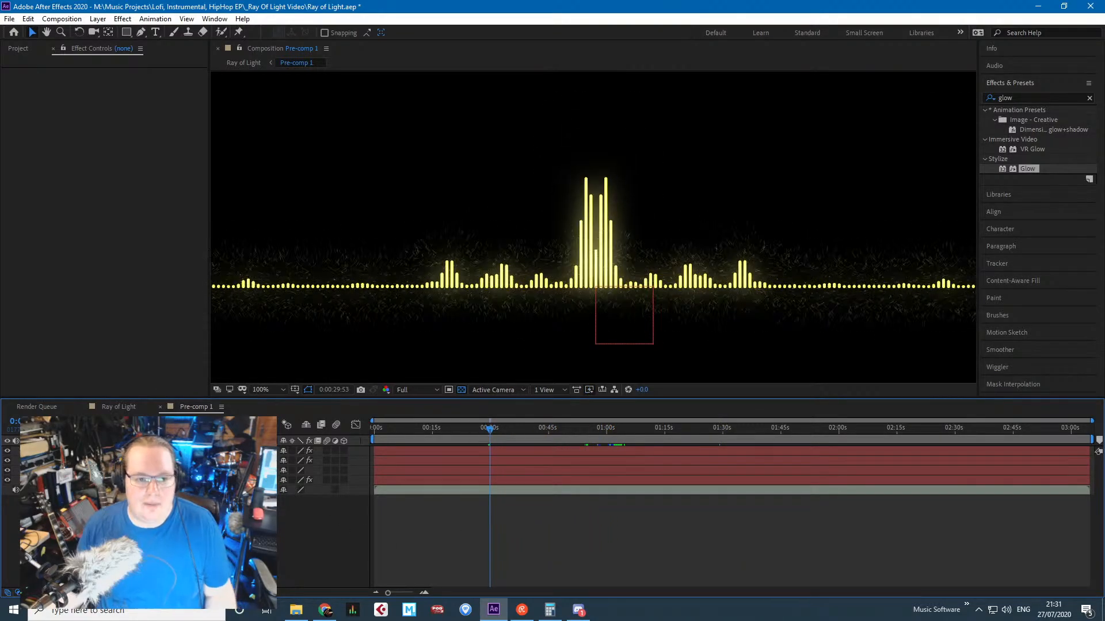
Rename the Anim1 layer in Pre-comp 1 to "Scatter Animation".
left_click(115, 451)
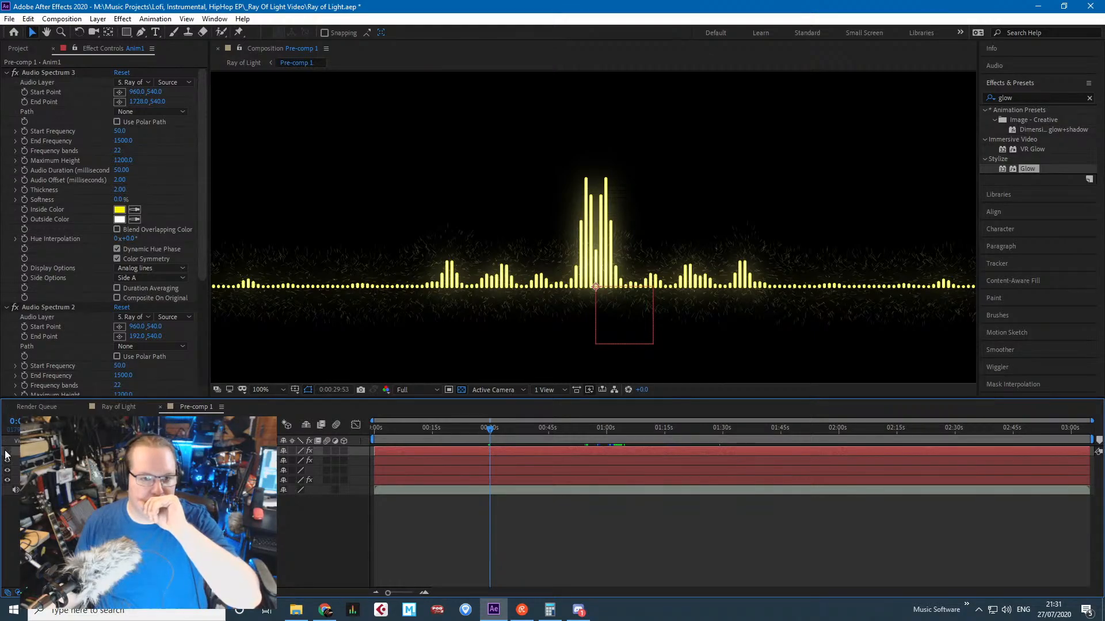
right_click(100, 451)
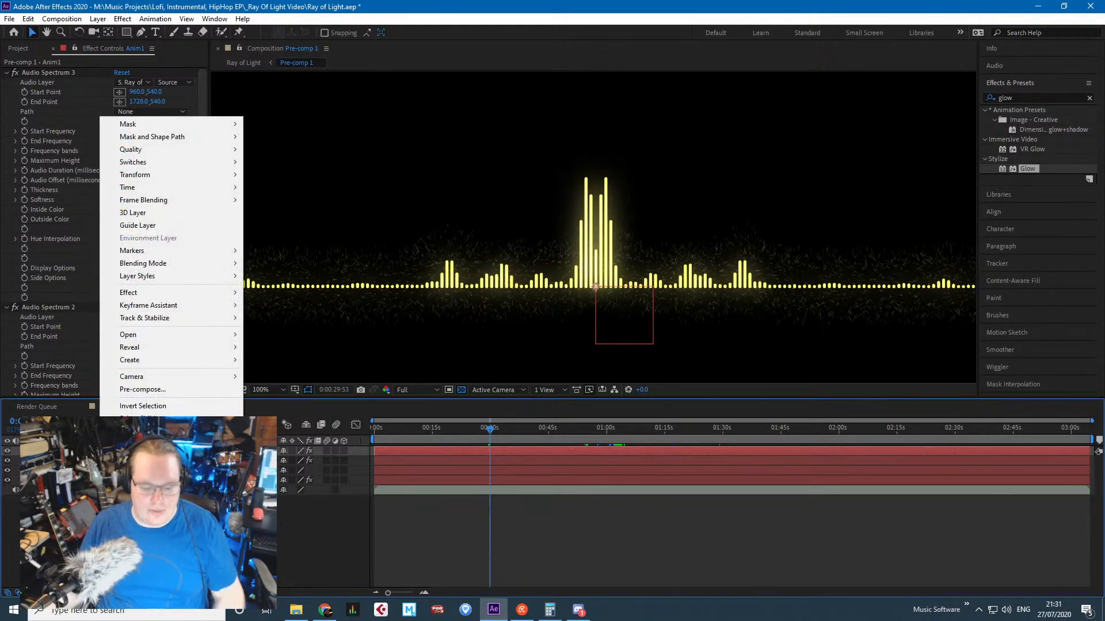
left_click(130, 434)
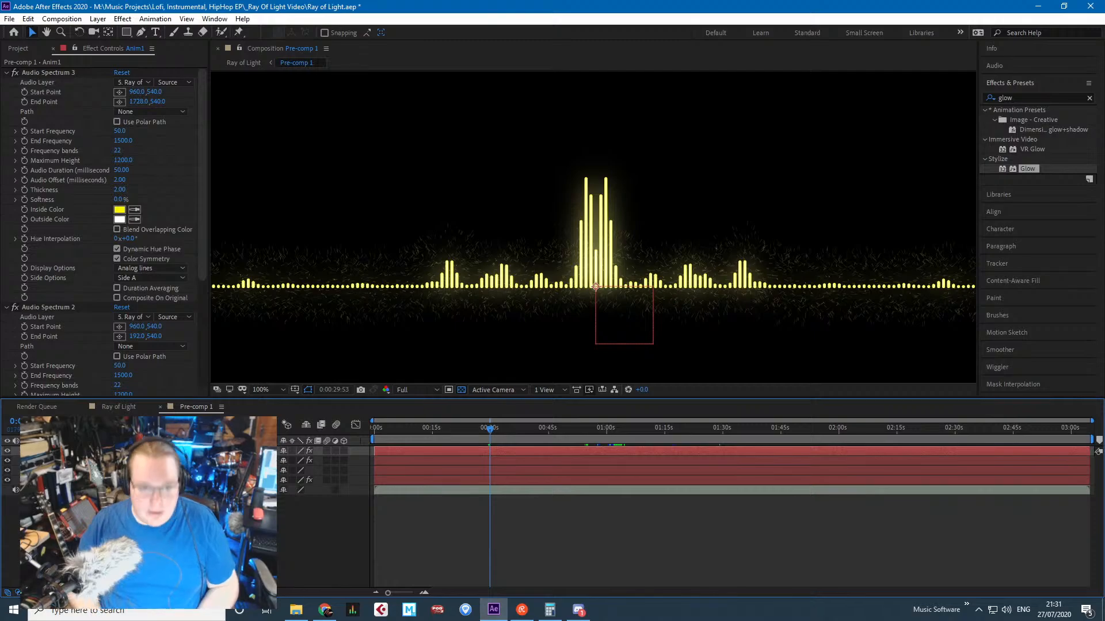
type("Scatter Animation")
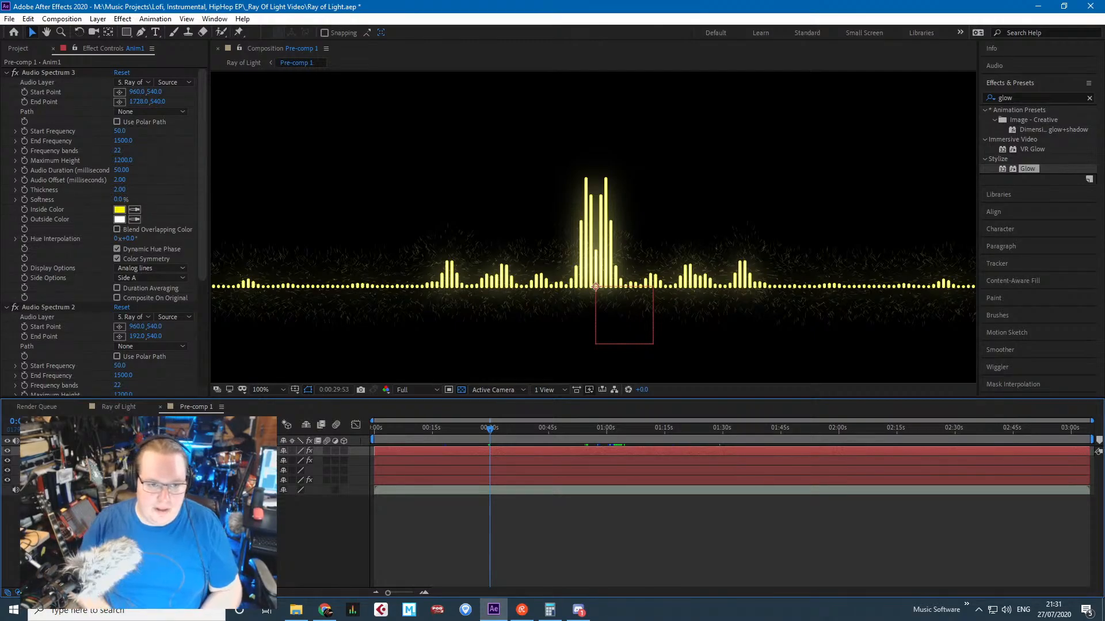
key("Return")
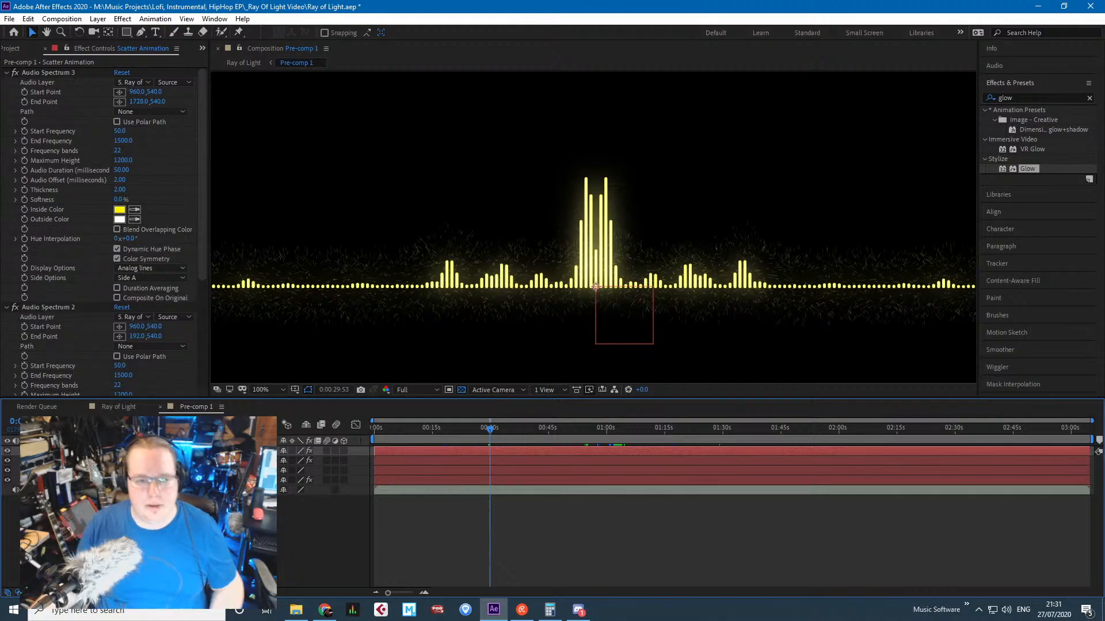
Move the Scatter Animation layer one place down in the layer stack.
key("ctrl+shift+a")
left_click_drag(115, 451, 115, 466)
key("period")
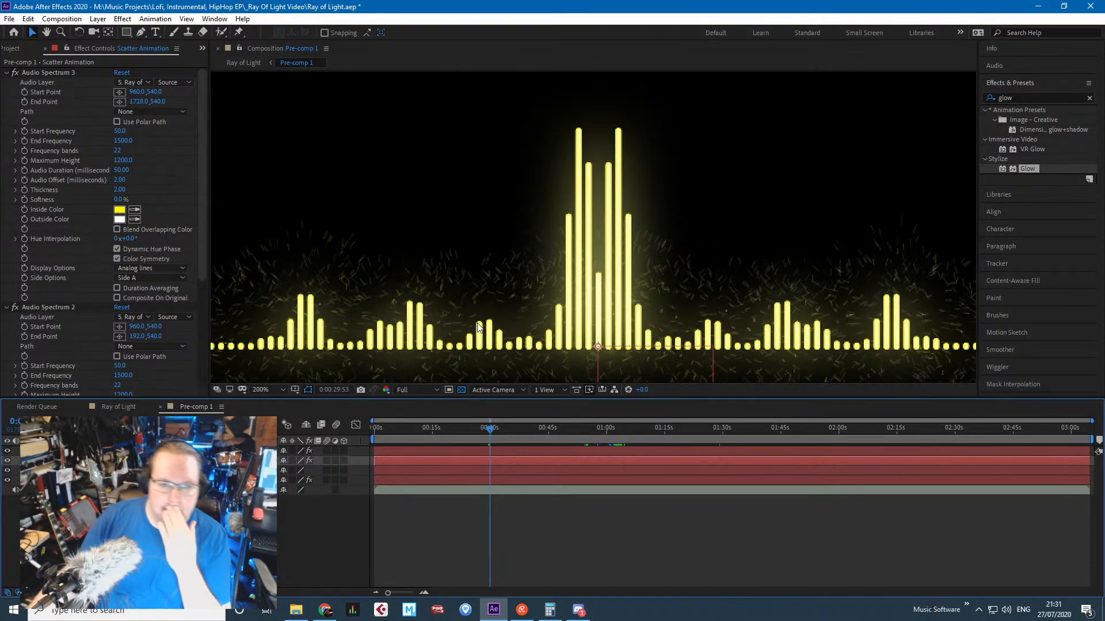
Collapse both Audio Spectrum effects on Scatter Animation and examine the CC Scatterize scatter over time up to 0:01:53:26.
left_click(6, 73)
left_click(6, 82)
left_click(6, 101)
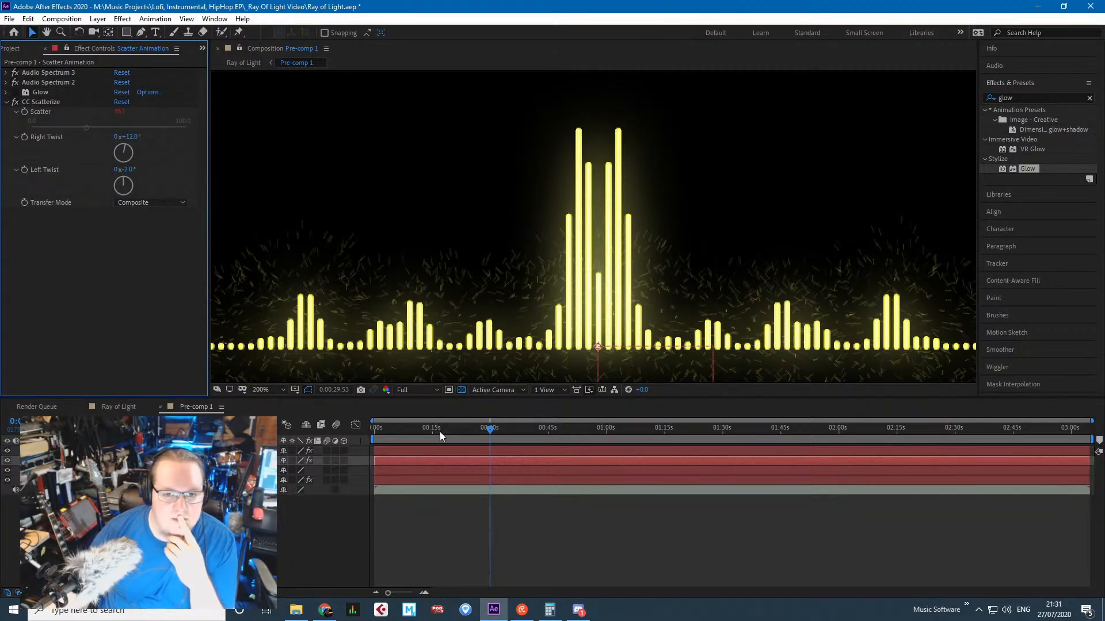
left_click_drag(441, 435, 406, 430)
left_click_drag(466, 436, 813, 413)
Clear the effects search to list all effect categories and widen the Effects & Presets panel.
double_click(1014, 98)
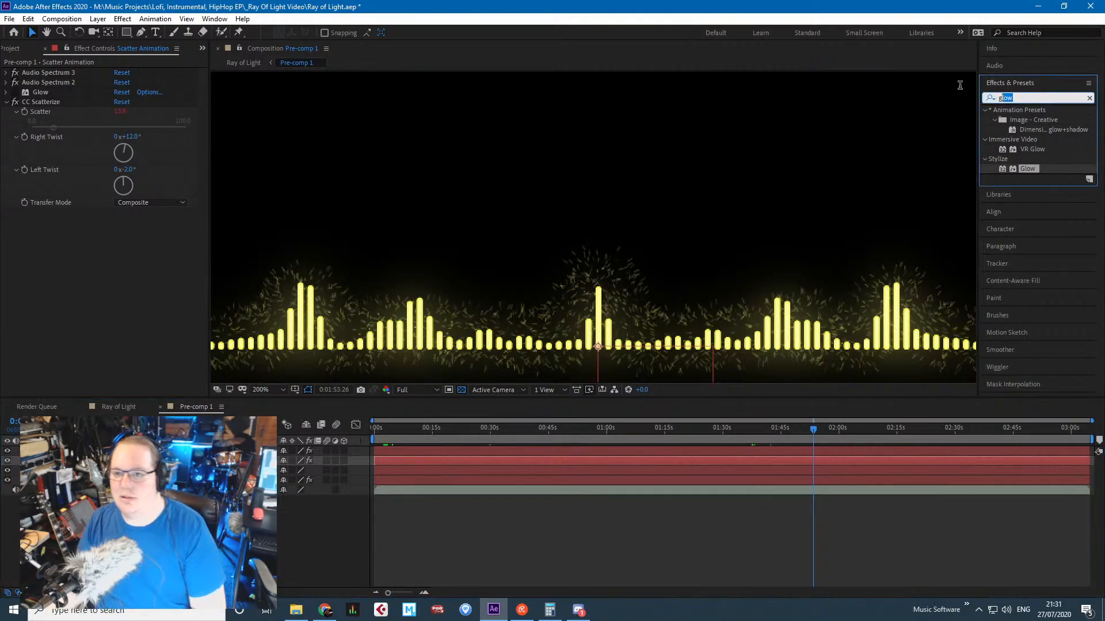
key("BackSpace")
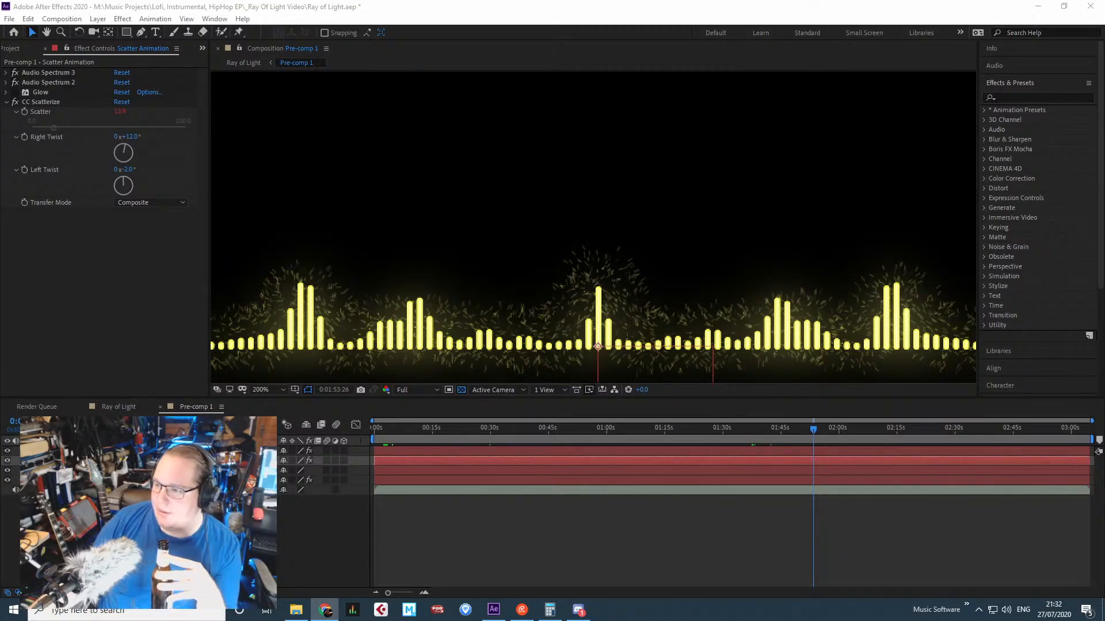
left_click_drag(979, 136, 865, 128)
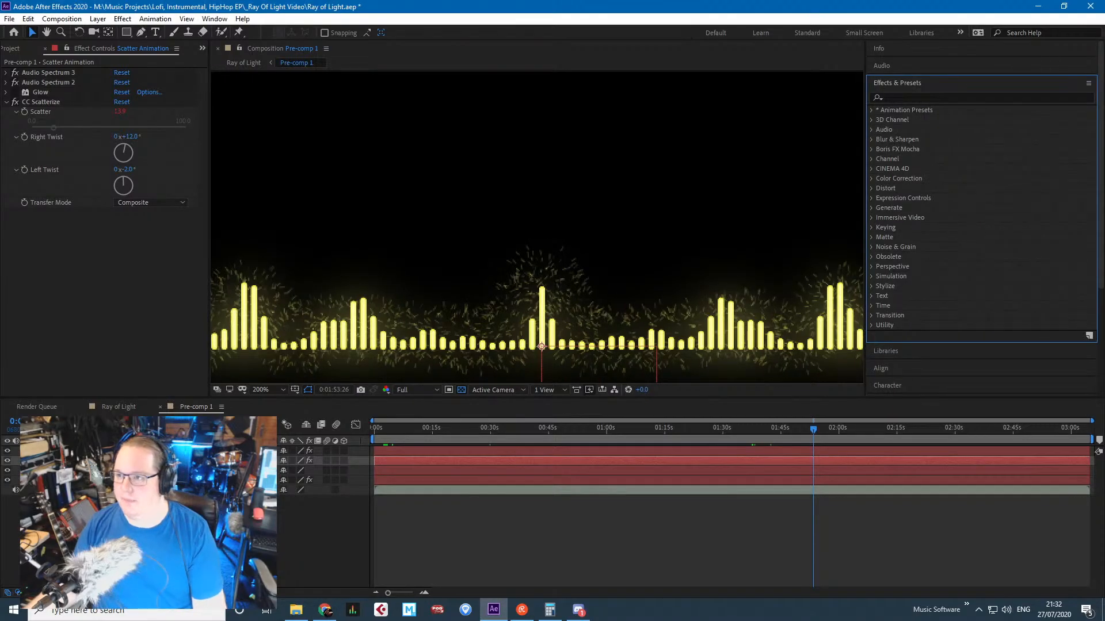
key("alt+Tab")
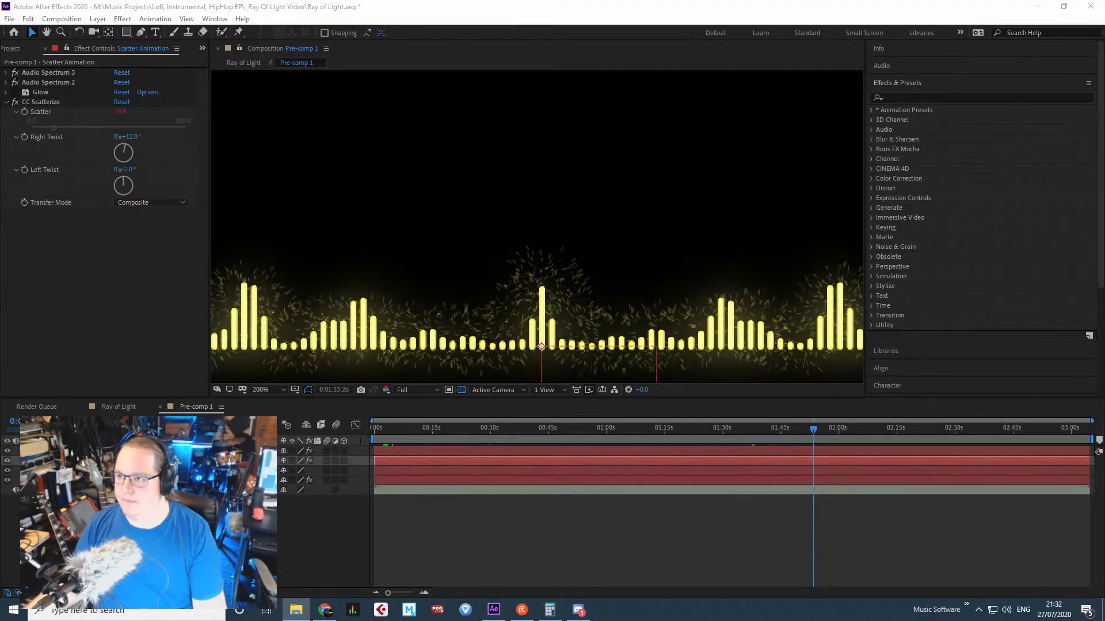
Browse the Color Correction effects, collapse that category and expand the Generate category to list its effects.
key("alt+Tab")
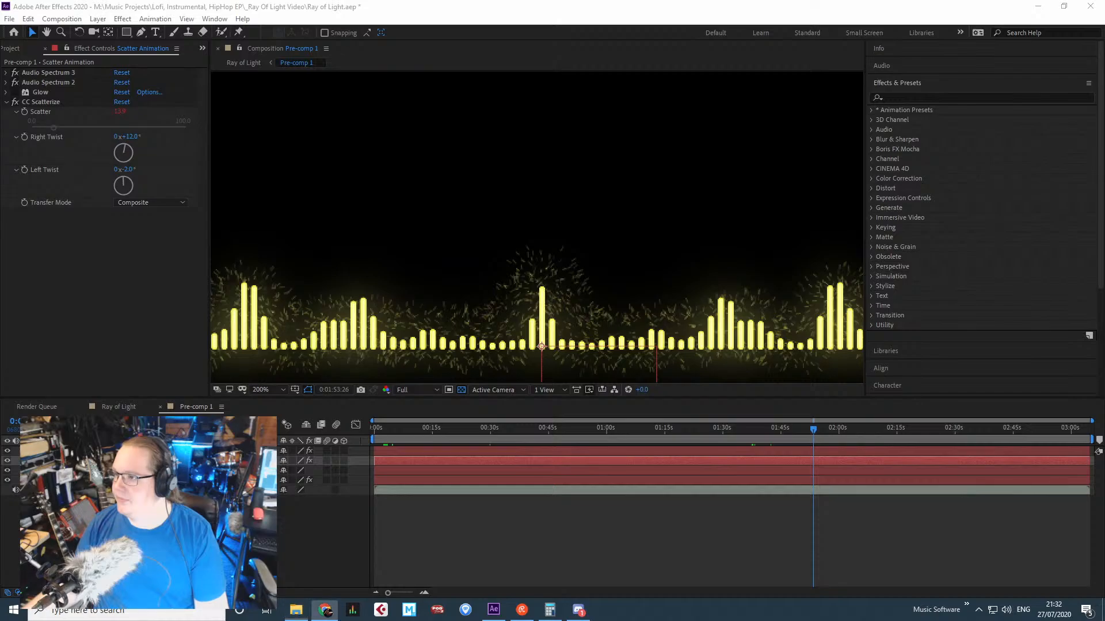
left_click(939, 82)
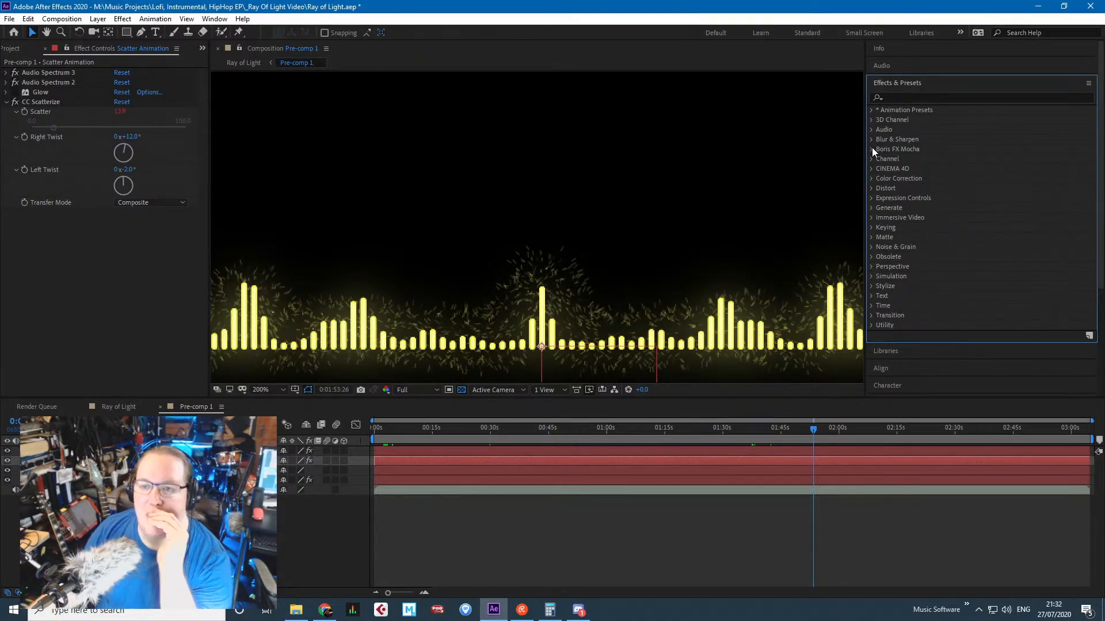
left_click(872, 185)
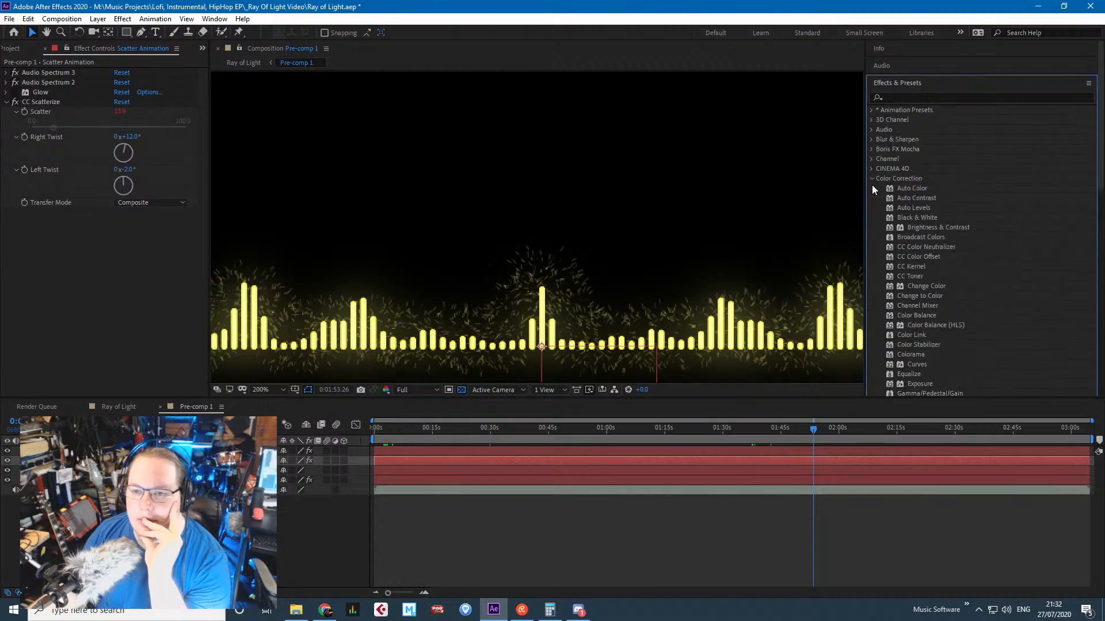
left_click(872, 185)
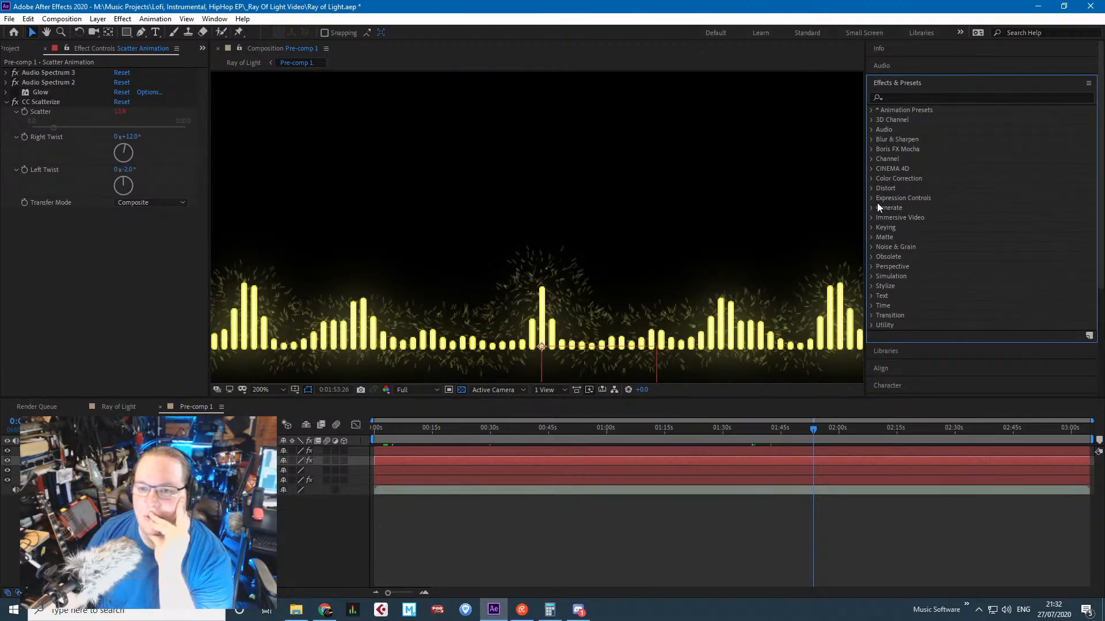
left_click(872, 208)
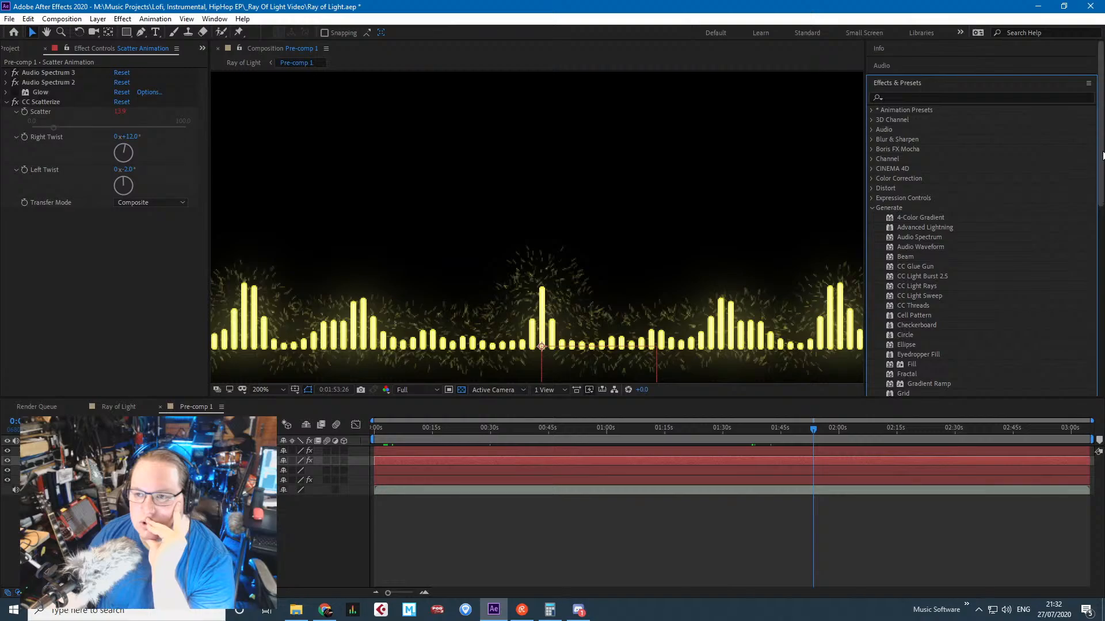
mouse_move(1099, 193)
left_mouse_down()
mouse_move(1095, 232)
mouse_move(1094, 211)
left_mouse_up()
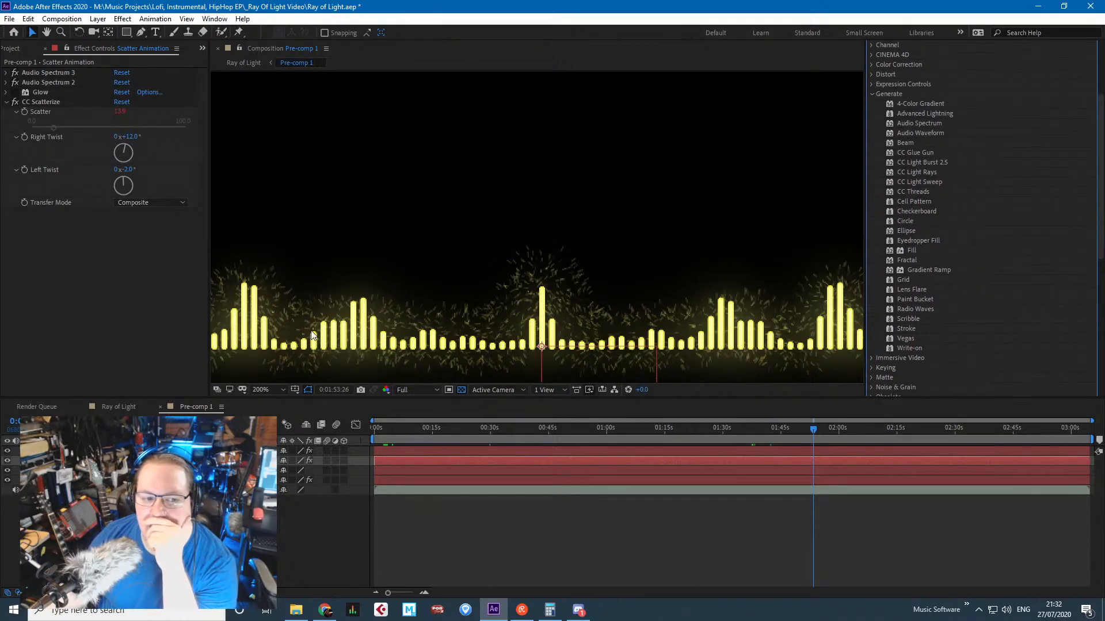
Hide the Scatter Animation layer and add a new adjustment layer at the top of Pre-comp 1's layer stack.
left_click(437, 535)
left_click(8, 461)
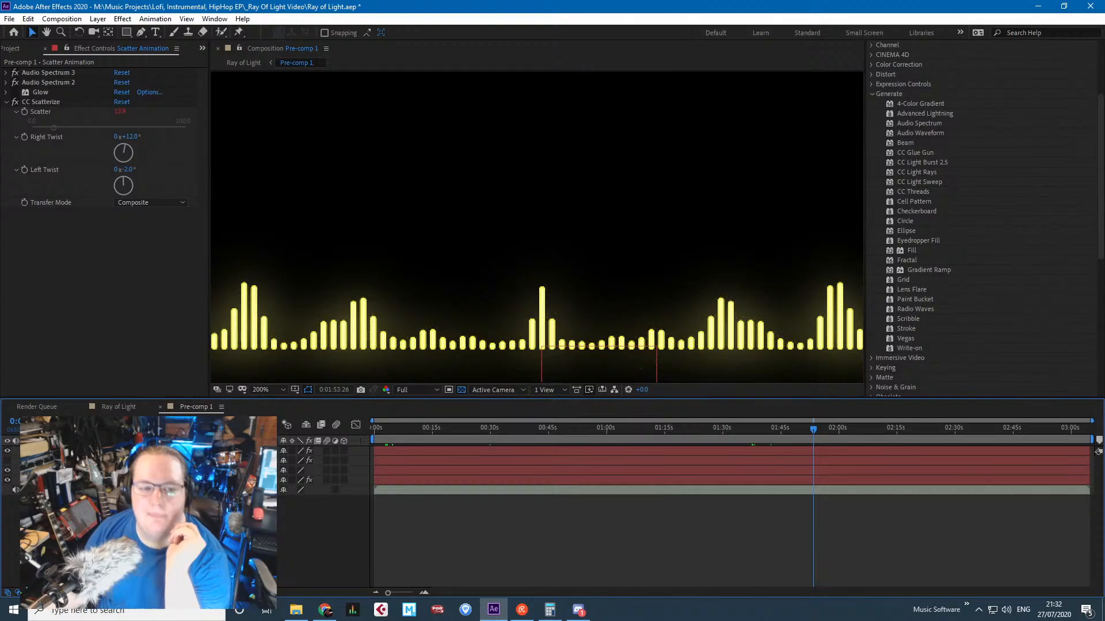
right_click(119, 402)
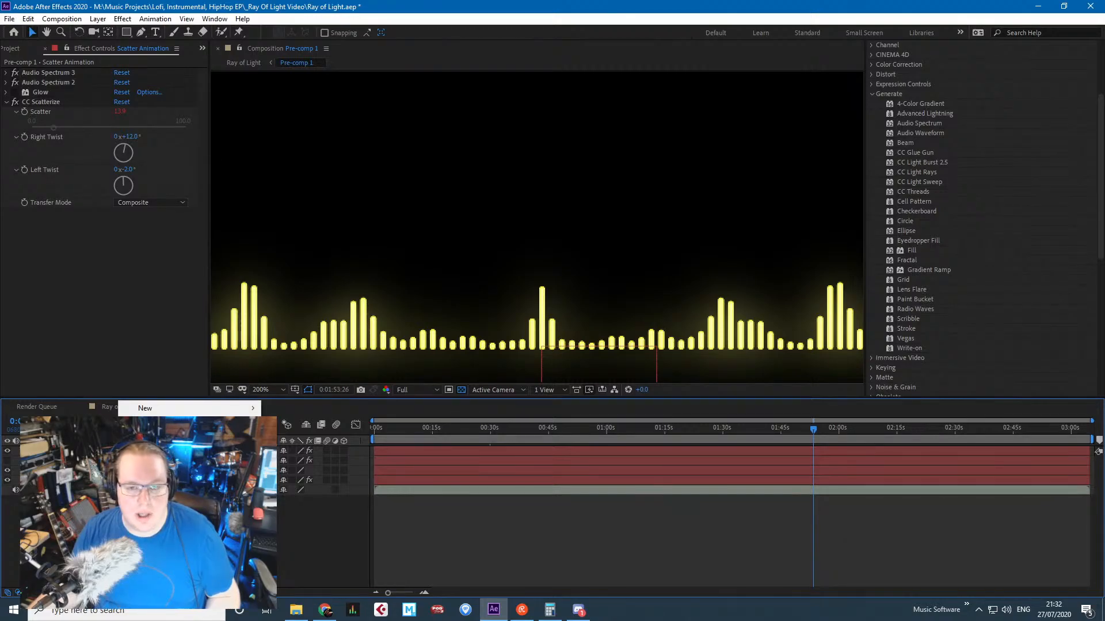
mouse_move(228, 413)
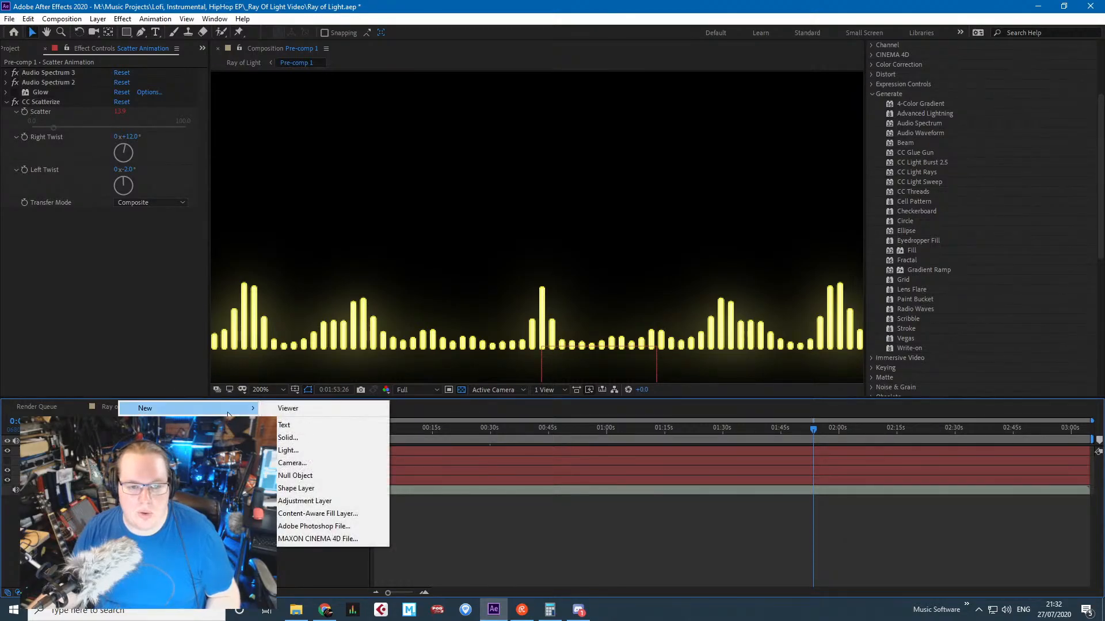
left_click(310, 500)
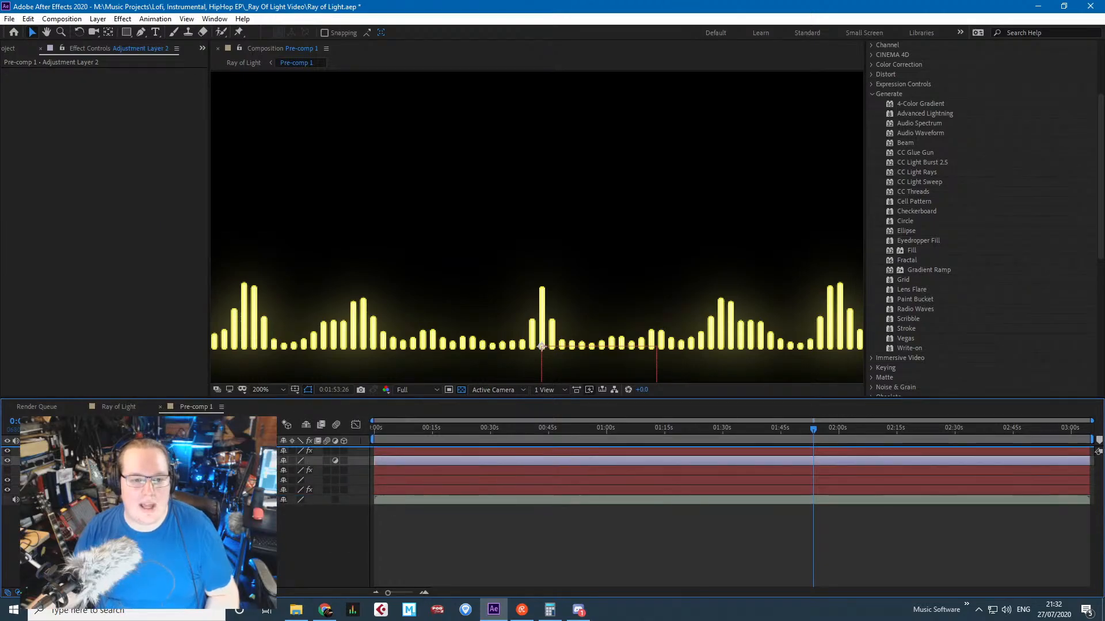
Apply the CC Light Burst 2.5 effect to the new adjustment layer.
key("comma")
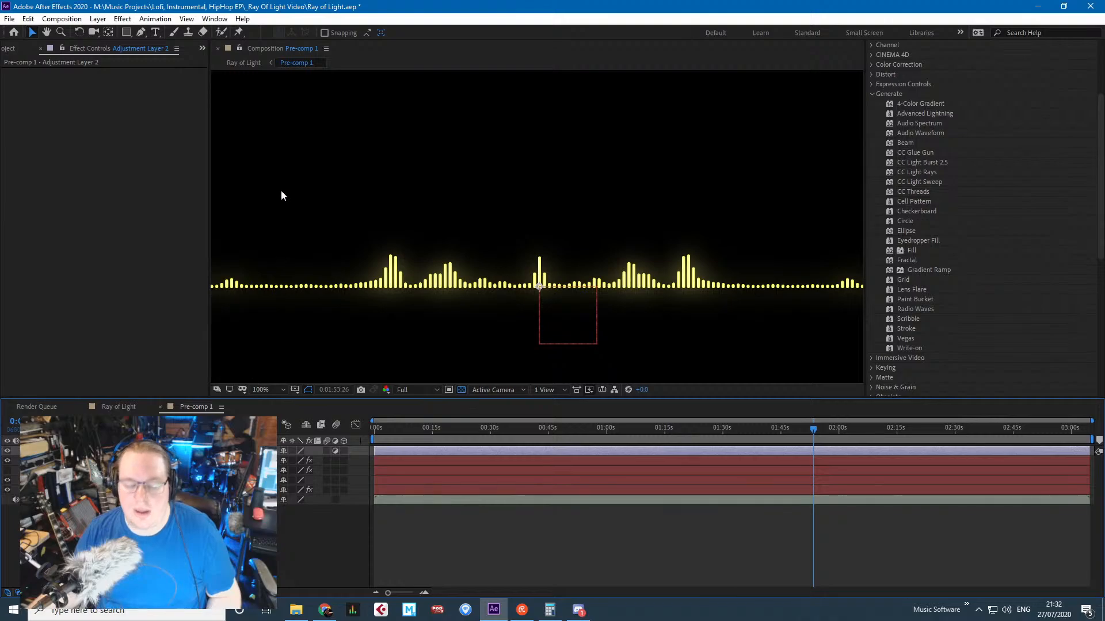
key("comma")
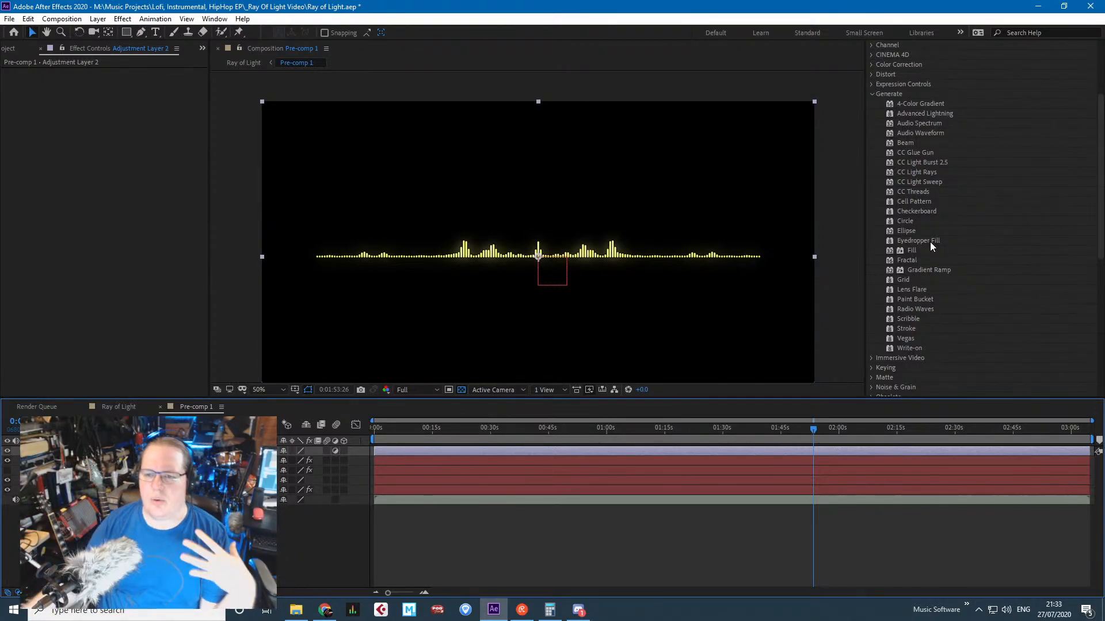
left_click(921, 171)
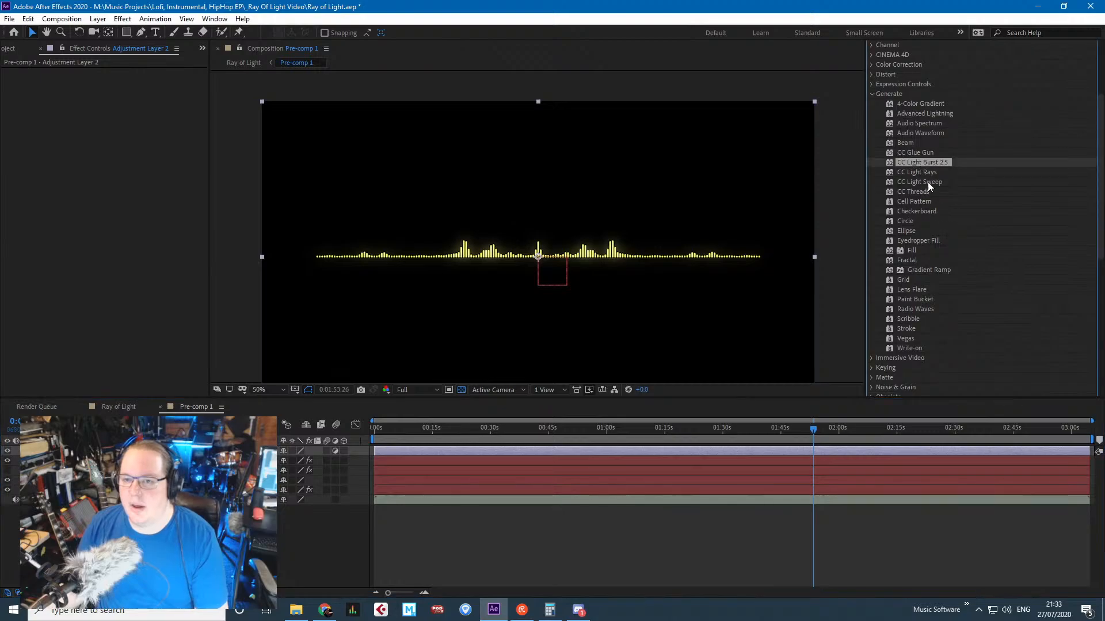
left_click_drag(914, 162, 105, 224)
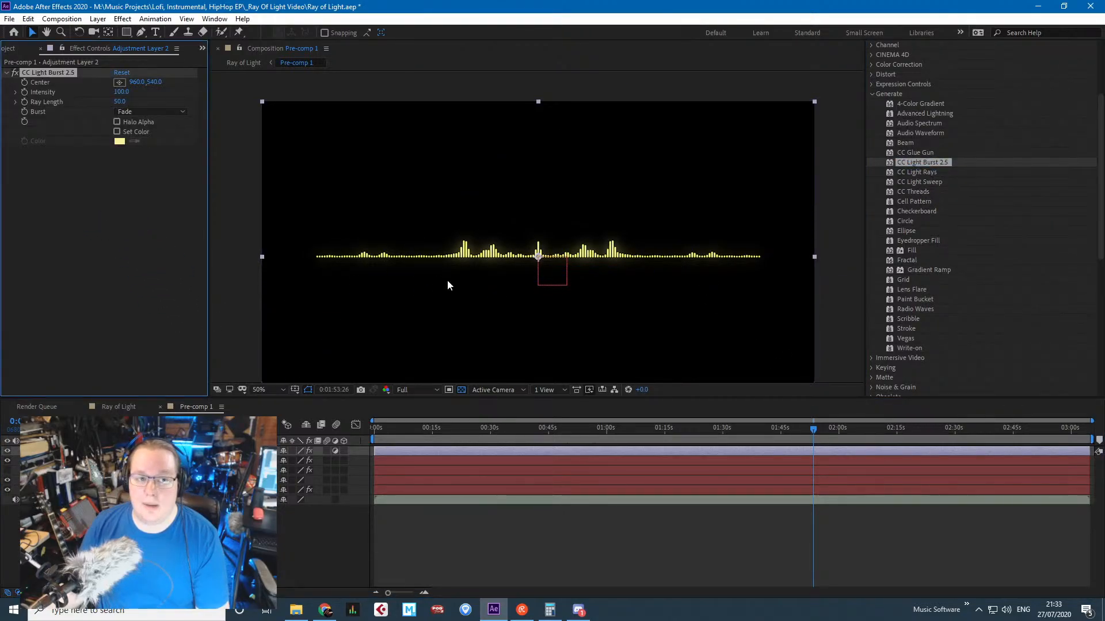
key("period")
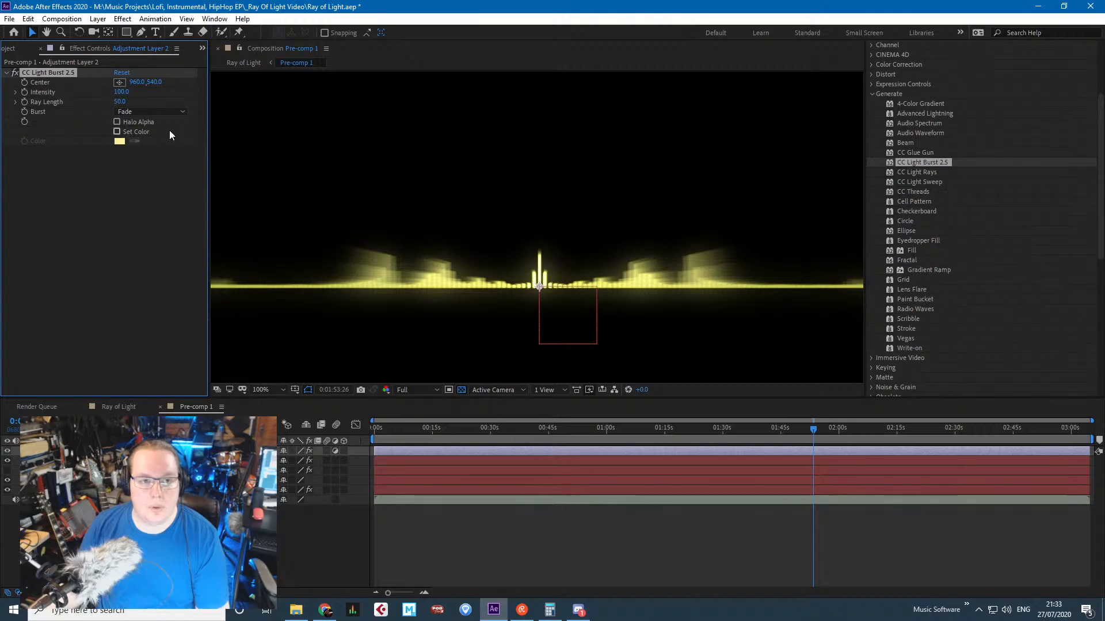
Try the Center and Straight burst types with intensity 0 and ray length 20, and remove CC Light Burst 2.5 from the adjustment layer.
left_click(157, 114)
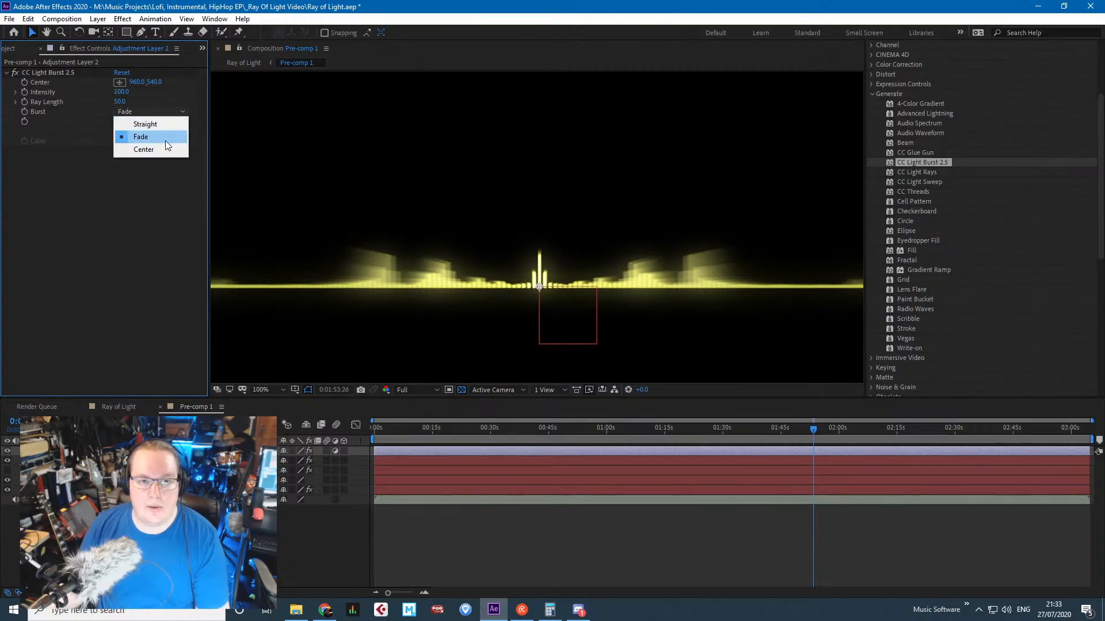
left_click(164, 147)
left_click(173, 112)
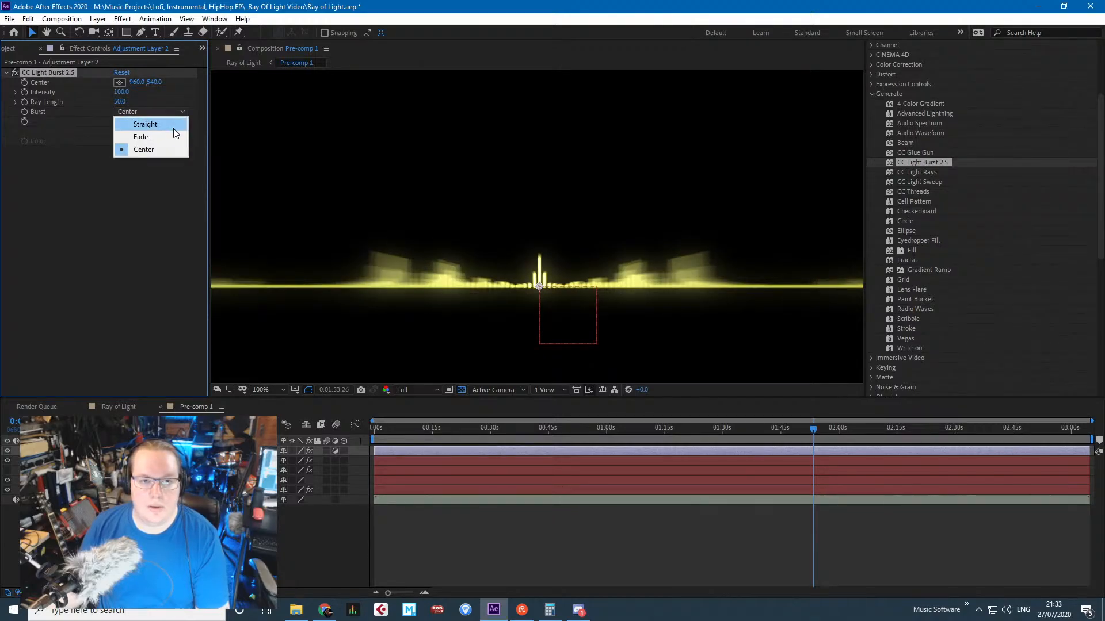
left_click(170, 122)
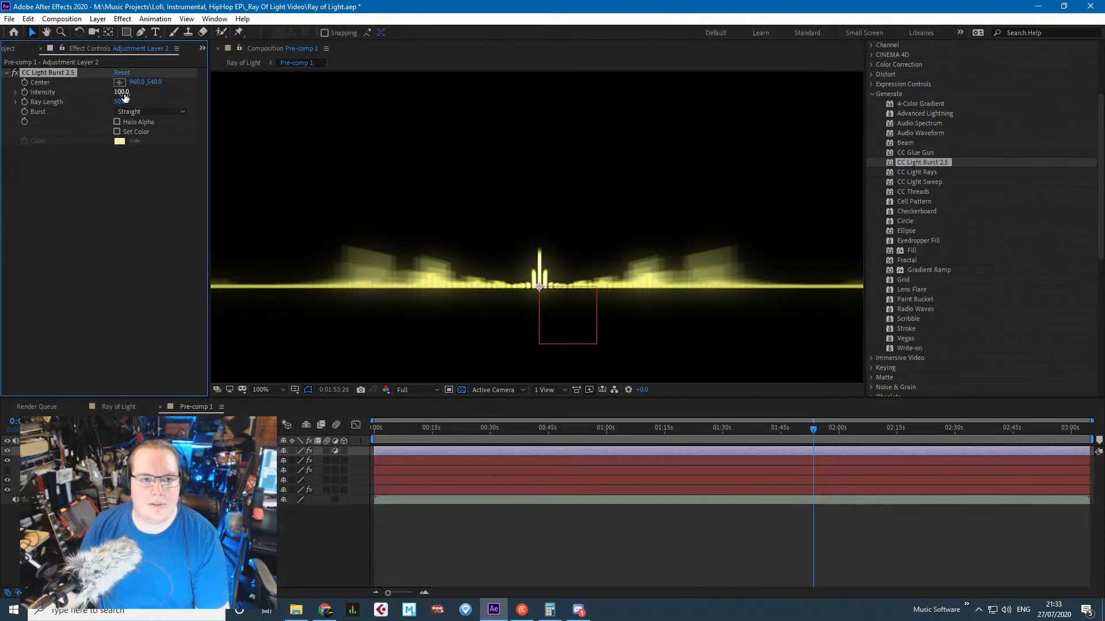
mouse_move(124, 94)
left_mouse_down()
mouse_move(46, 104)
mouse_move(123, 128)
mouse_move(135, 97)
mouse_move(142, 105)
mouse_move(103, 96)
left_mouse_up()
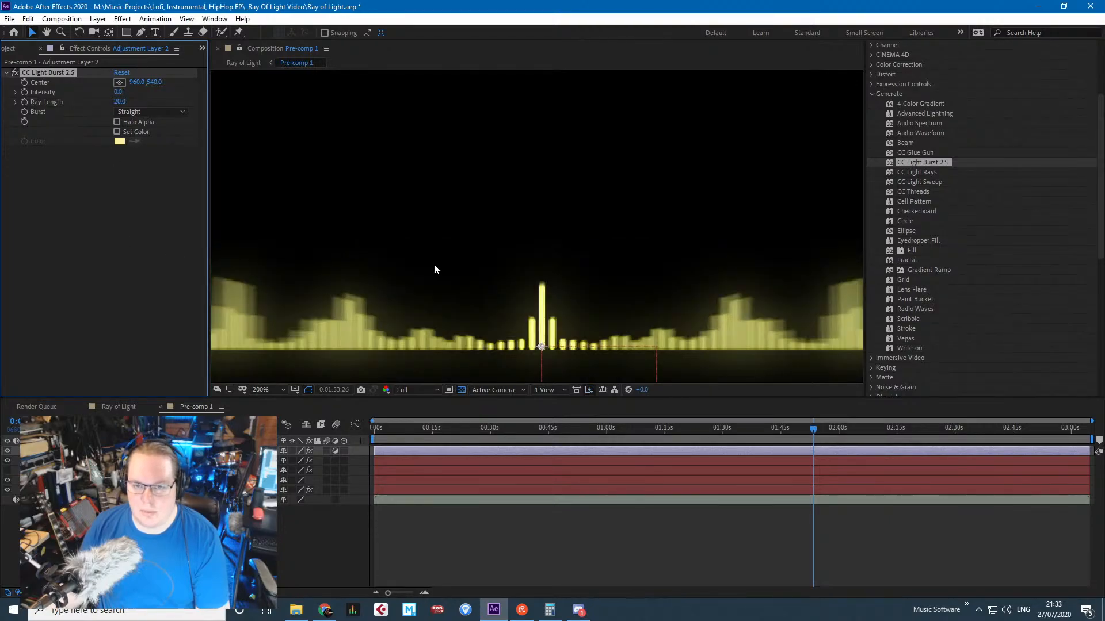
key("Delete")
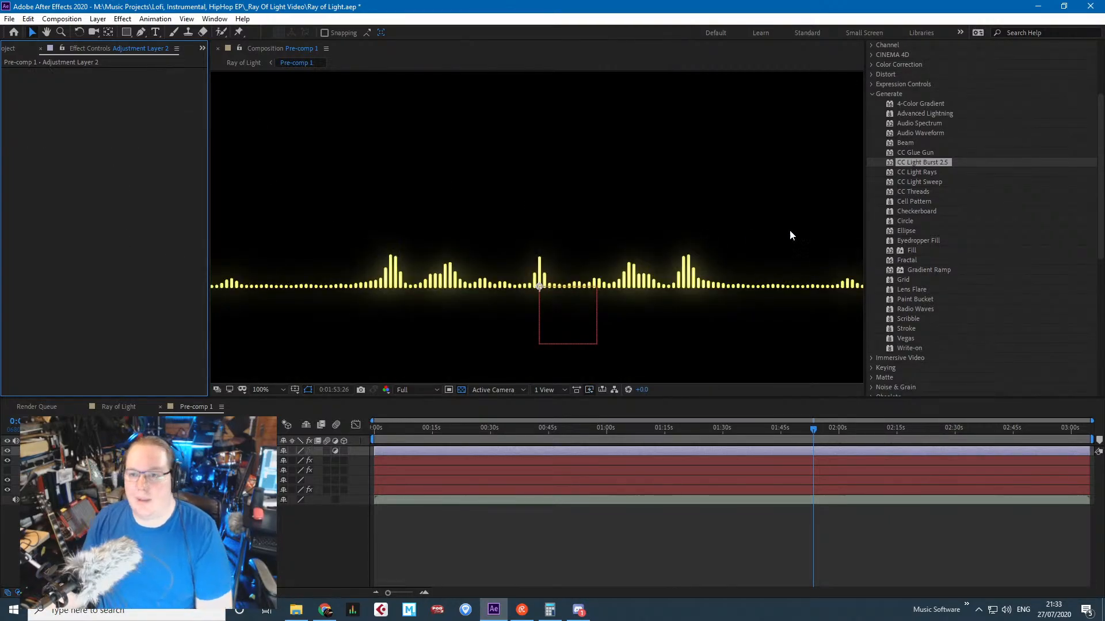
Apply CC Light Rays to the adjustment layer, with its center on the spectrum line at 795, 538 and intensity 0.
left_click_drag(917, 172, 473, 320)
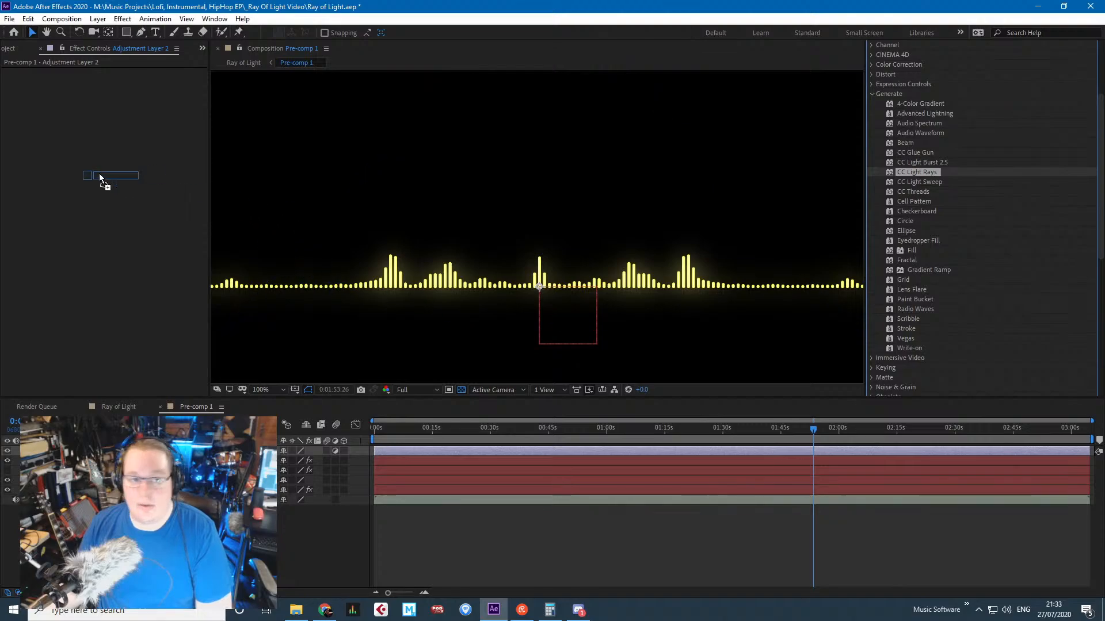
left_click(119, 91)
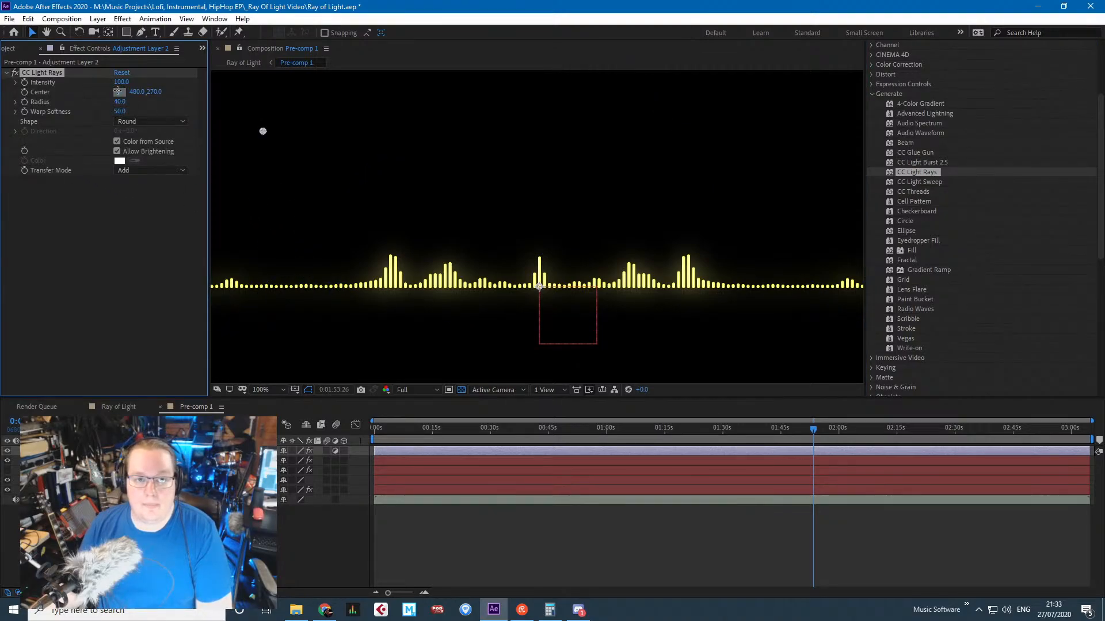
left_click(444, 286)
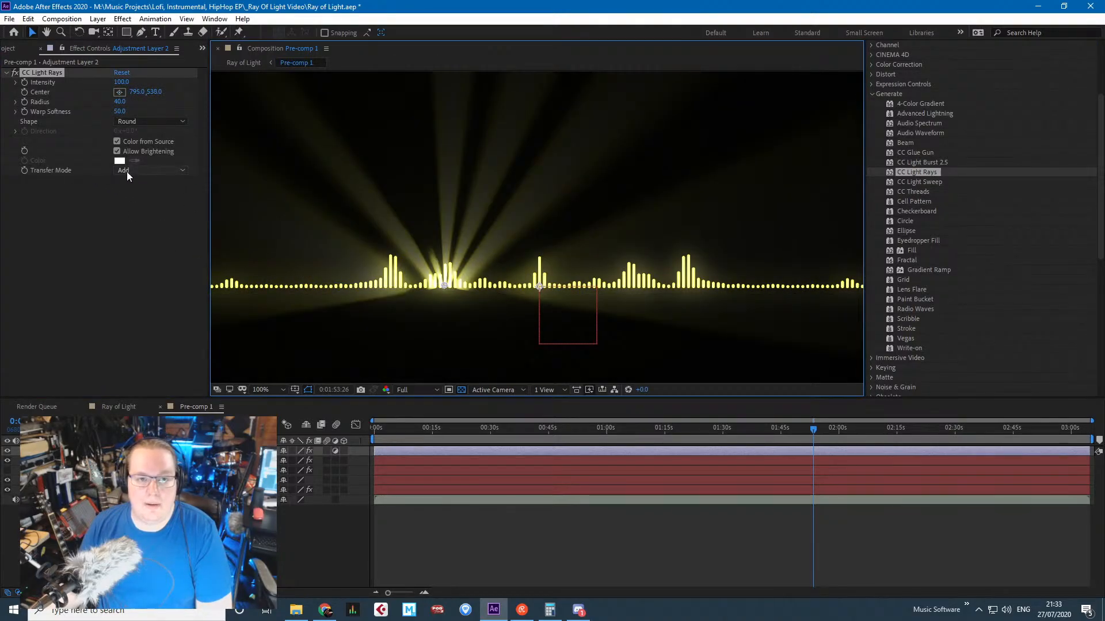
scroll(459, 213, "down", 3)
scroll(455, 215, "up", 3)
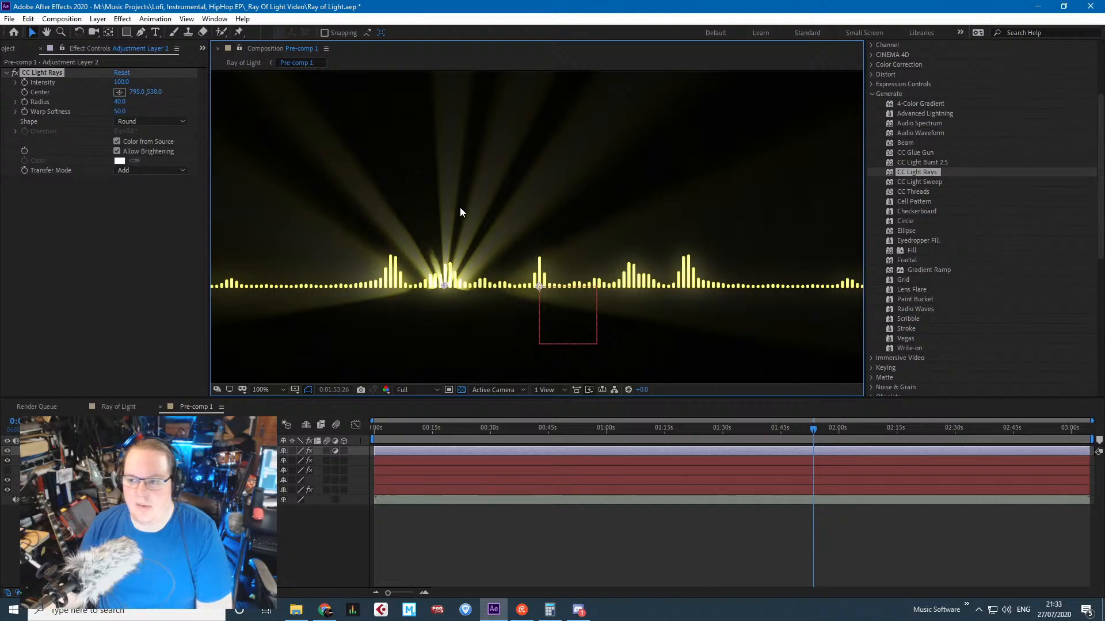
left_click_drag(120, 82, 3, 93)
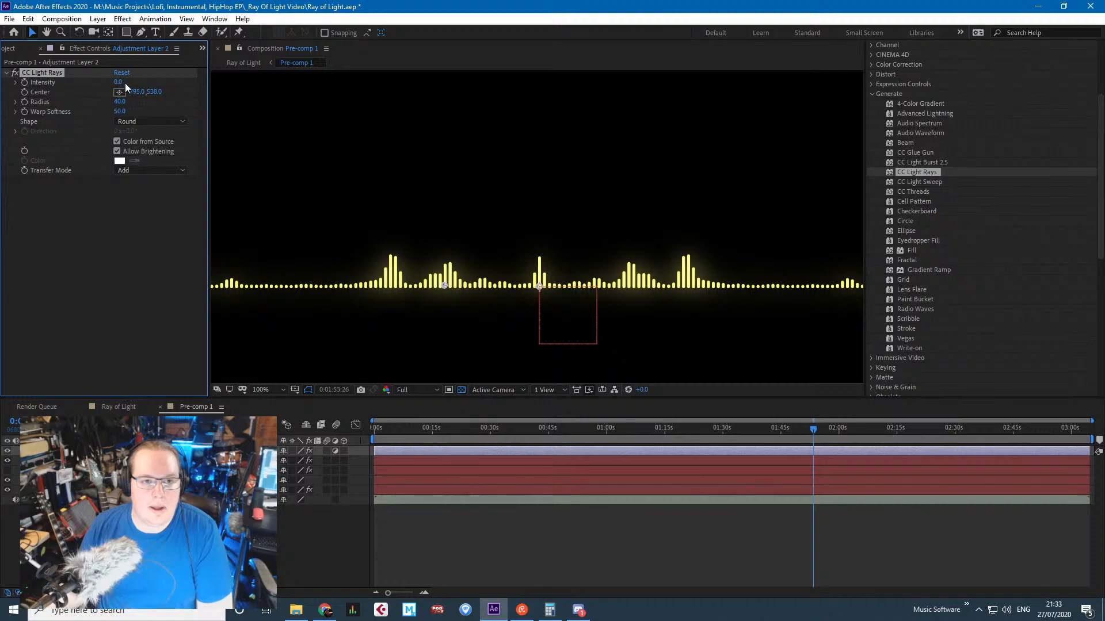
left_click_drag(118, 82, 33, 83)
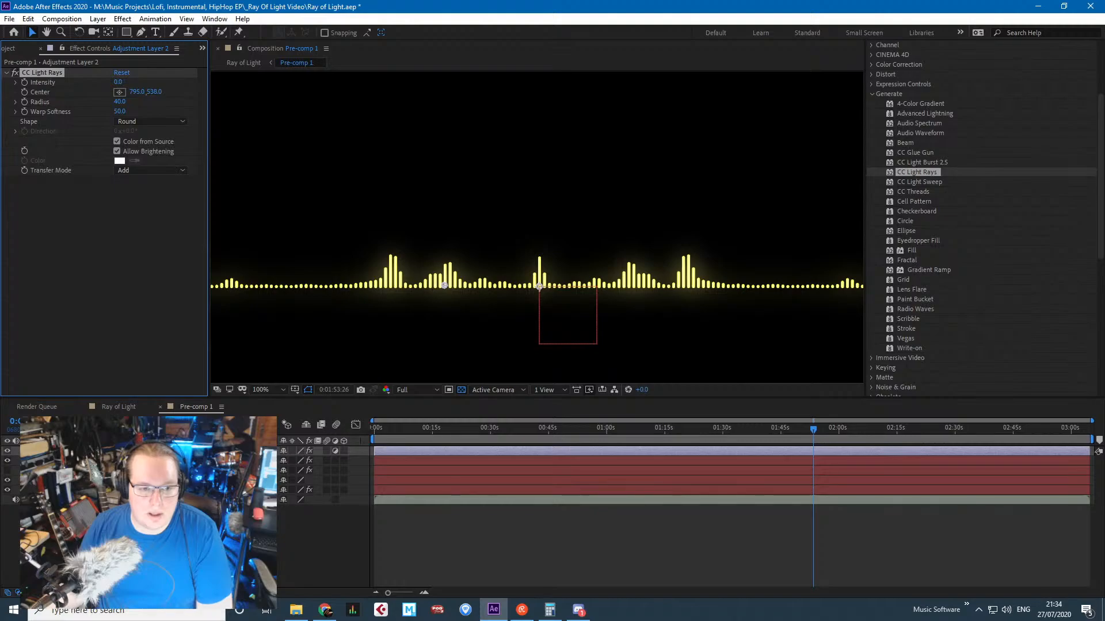
Link the CC Light Rays Intensity by expression to the Both Channels slider of the Audio Amplitude layer.
left_click(813, 510)
key("e")
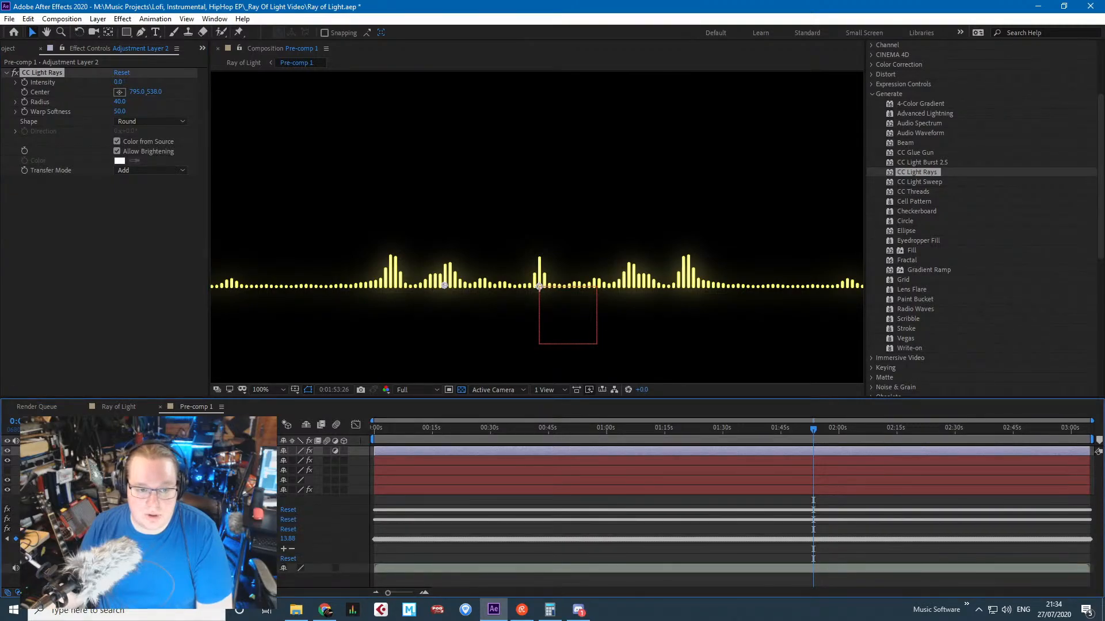
left_click(45, 451)
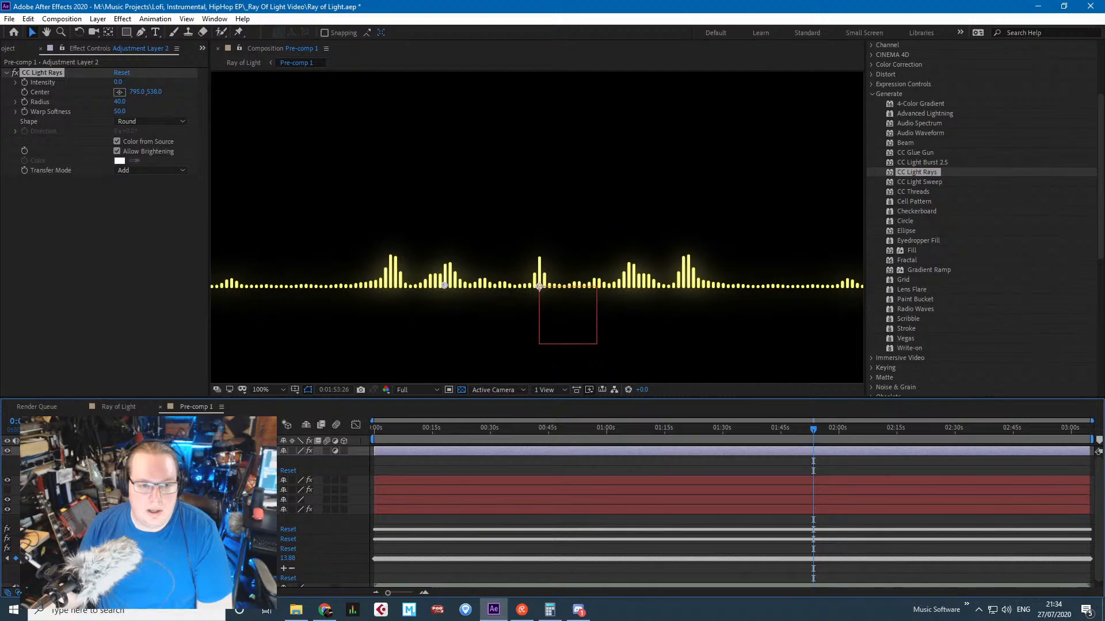
left_click(55, 461)
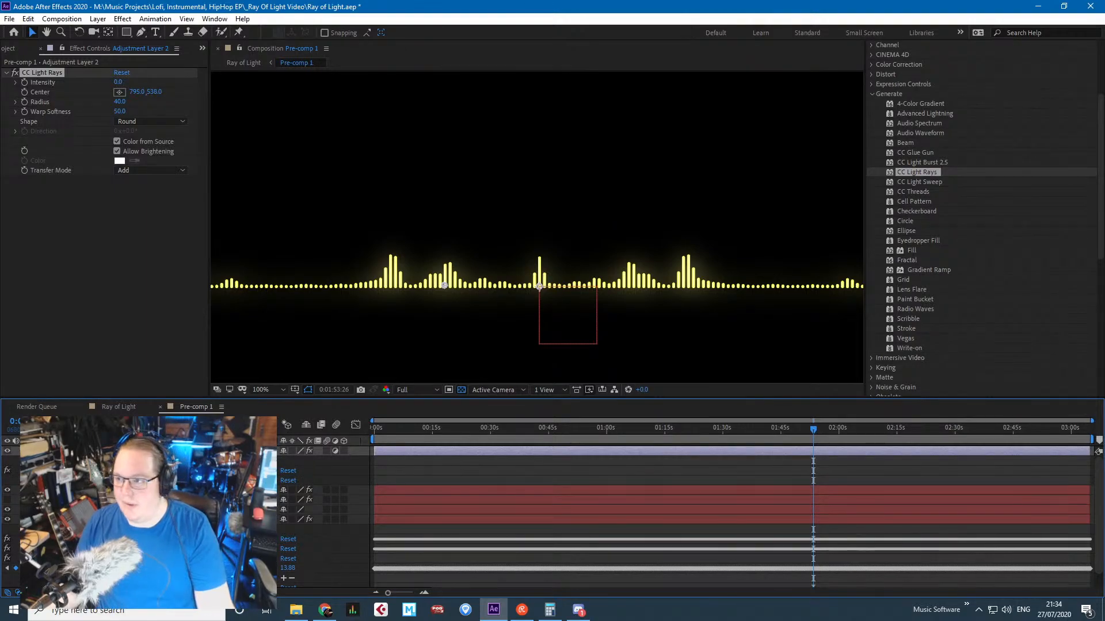
scroll(730, 518, "down", 1)
scroll(731, 518, "up", 3)
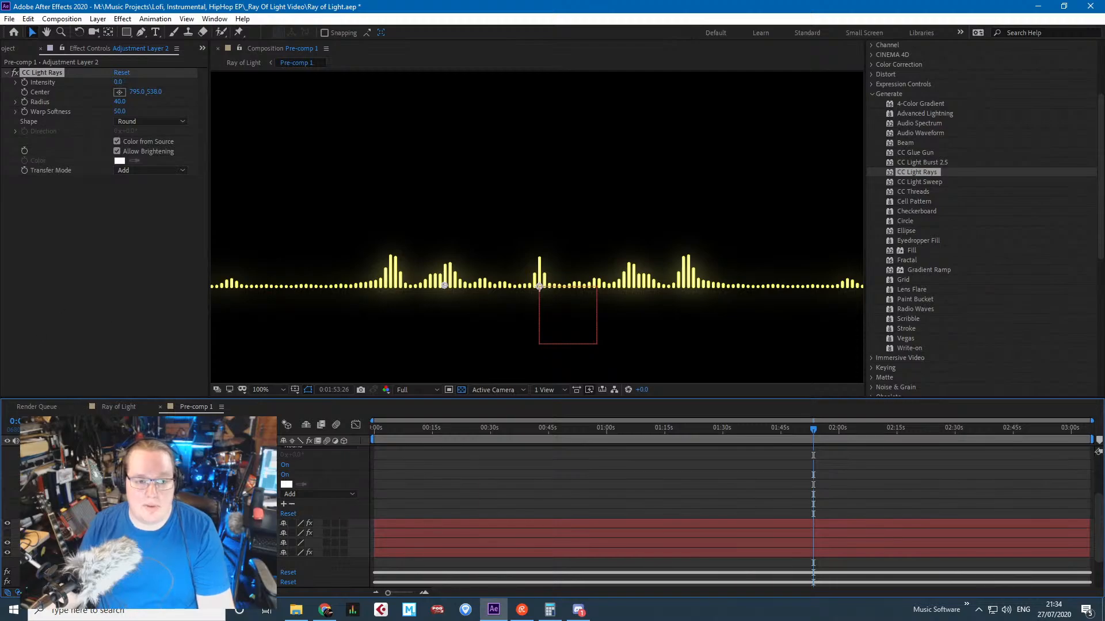
scroll(730, 518, "up", 5)
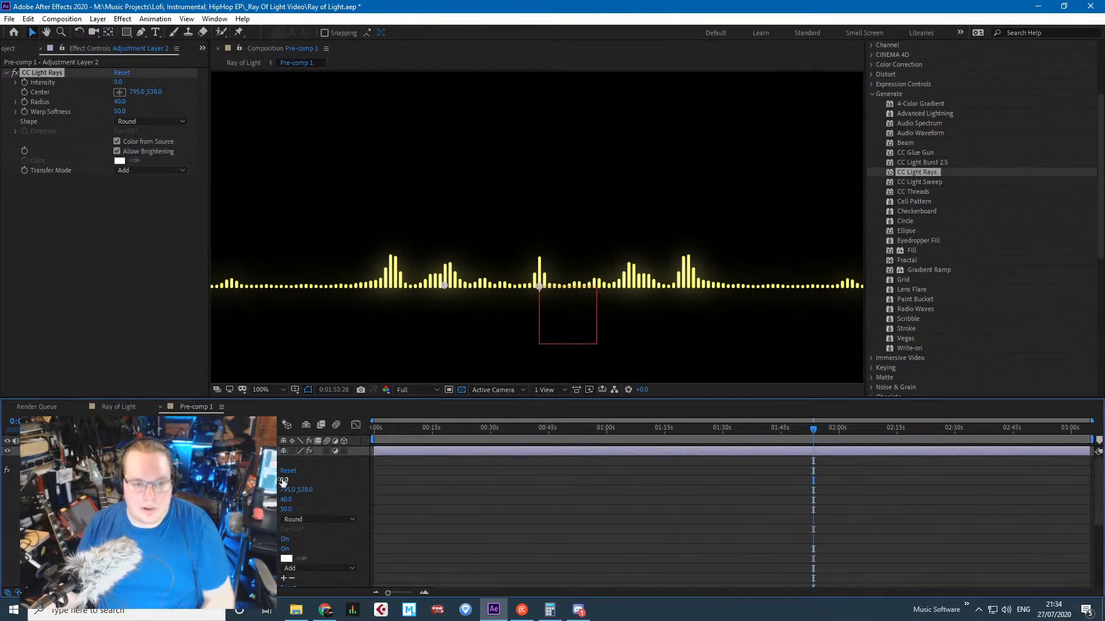
key("alt+shift+equal")
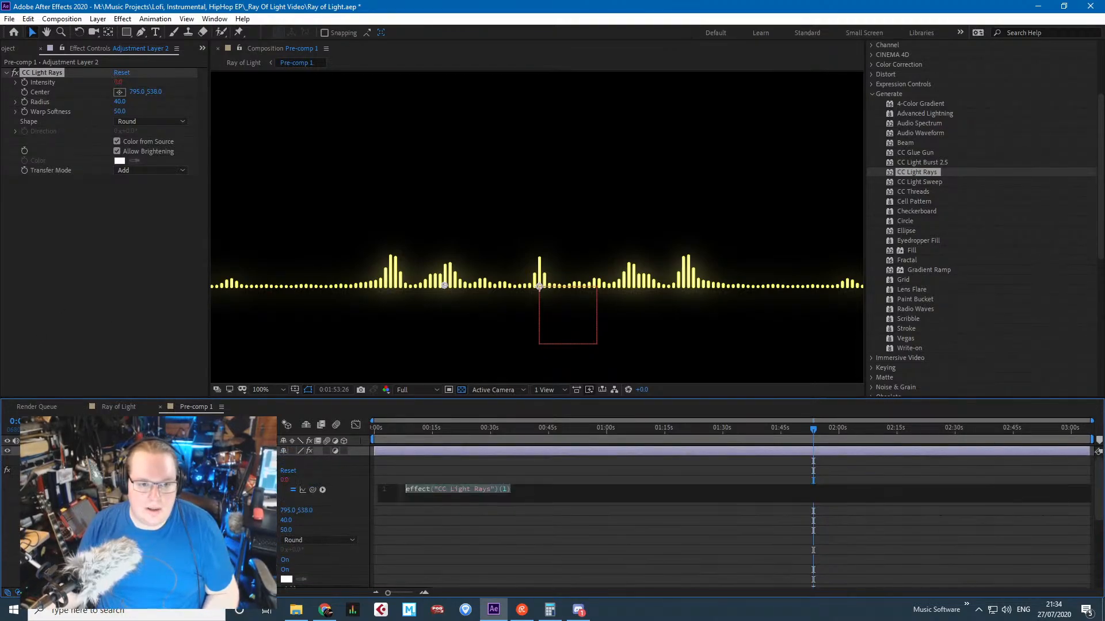
left_click_drag(312, 490, 256, 590)
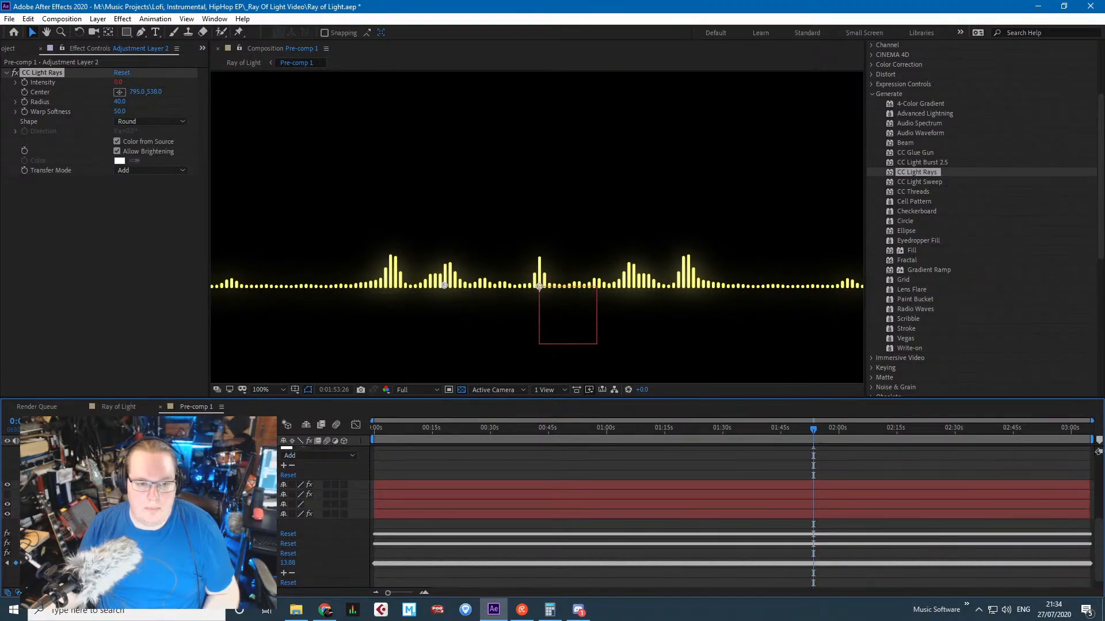
scroll(256, 553, "up", 3)
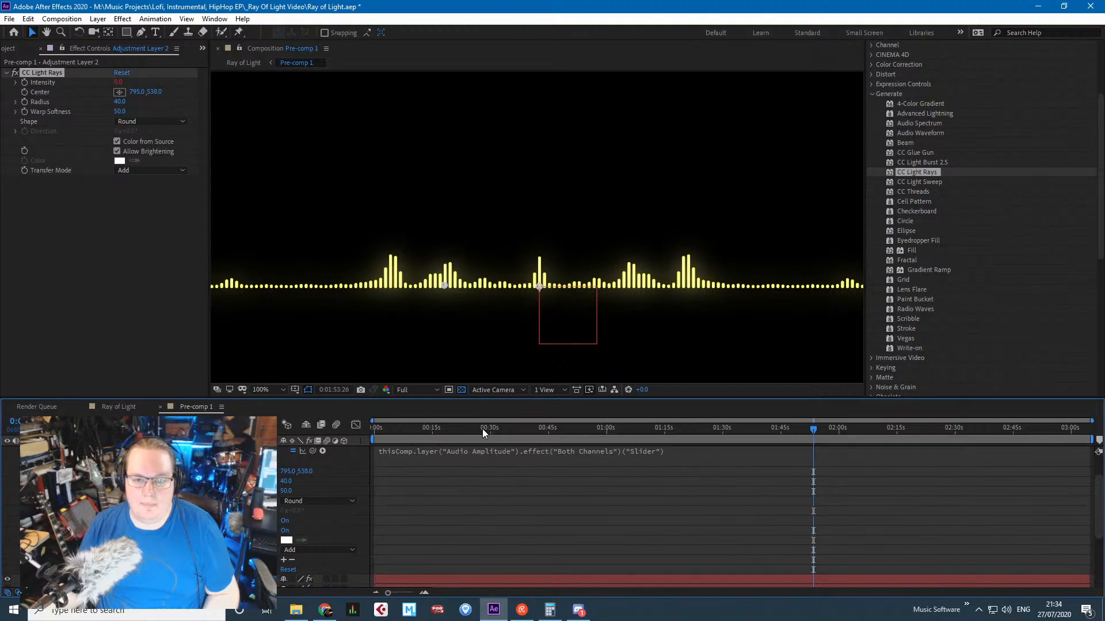
Move the current time to 0:00:00:00 and collapse the CC Light Rays properties in the timeline.
left_click_drag(482, 429, 357, 423)
scroll(230, 501, "up", 1)
left_click(62, 471)
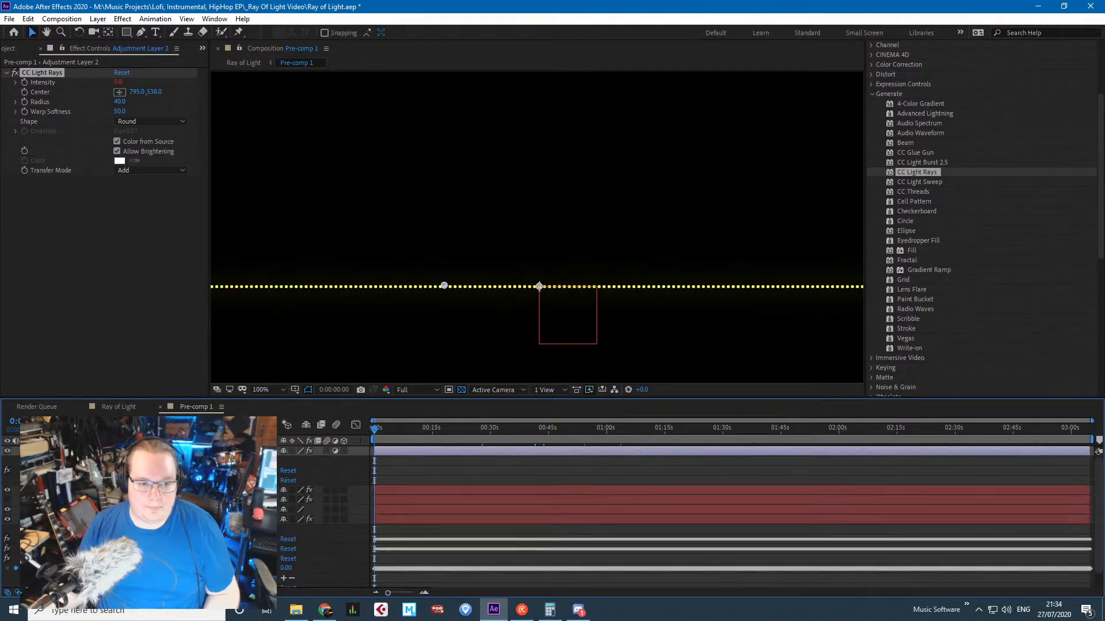
Enable keyframing for the CC Light Rays Center at 0:00:00:00 and place it on the spectrum line's left end at 194, 540.
scroll(462, 370, "down", 1)
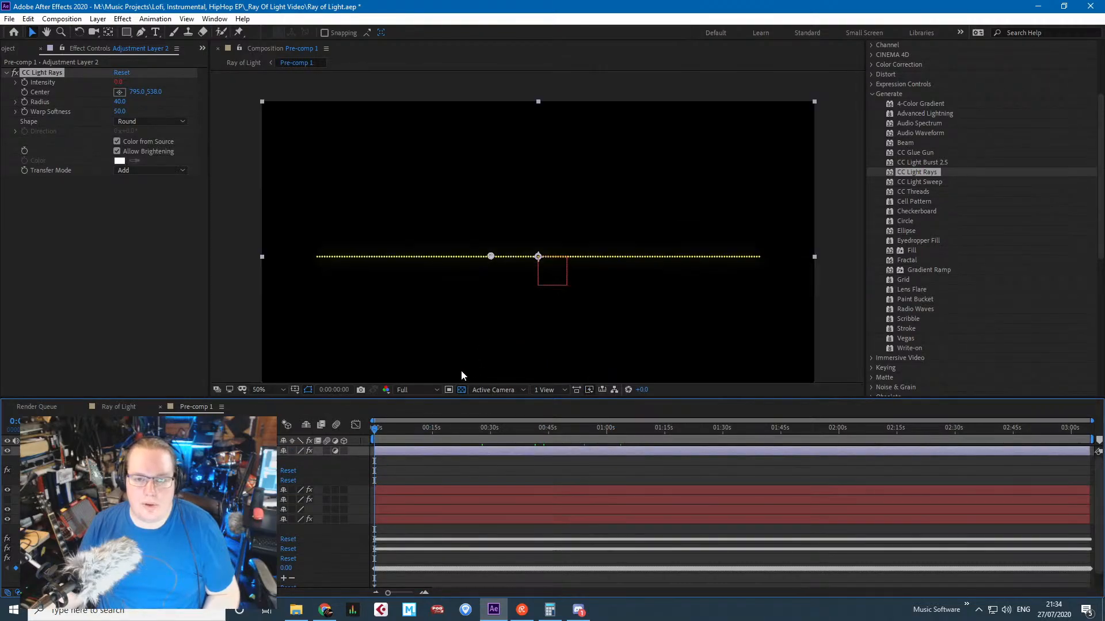
scroll(461, 371, "up", 1)
scroll(288, 361, "down", 1)
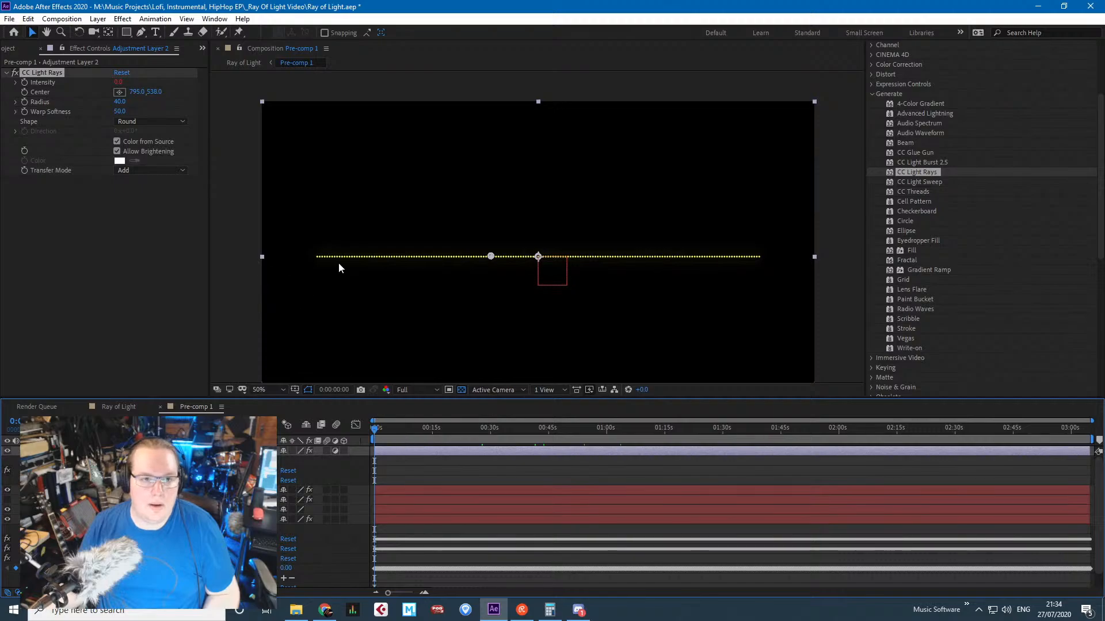
left_click(24, 93)
left_click(121, 93)
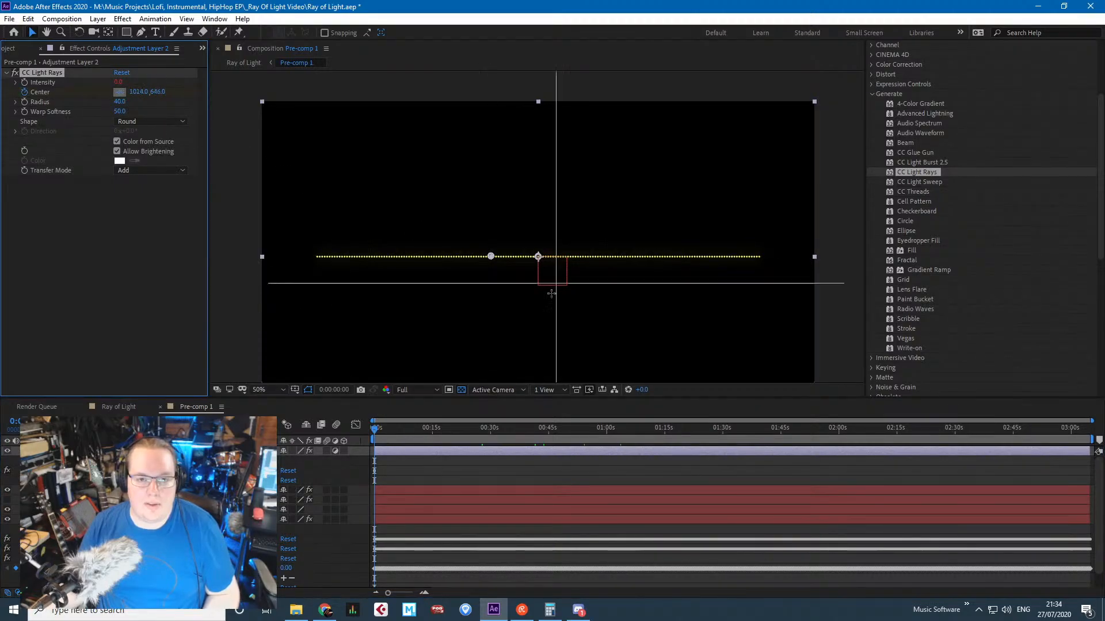
left_click(317, 257)
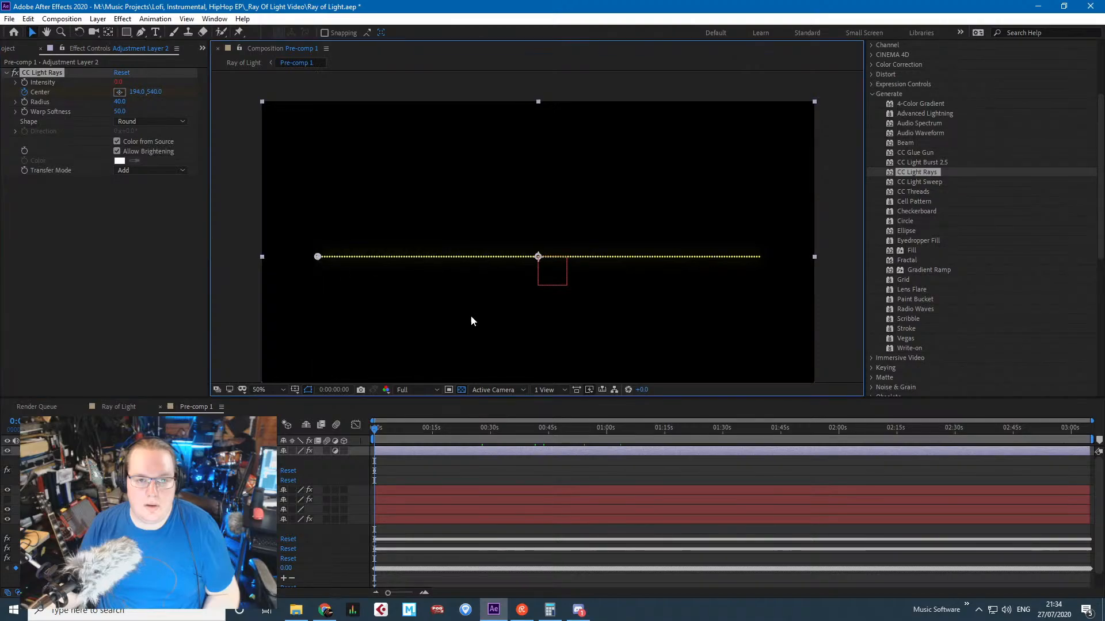
Keyframe the CC Light Rays Center on the spectrum line's right end at 1734, 540 at time 0:03:04:55, and return to the start.
left_click_drag(375, 431, 1091, 428)
left_click(118, 93)
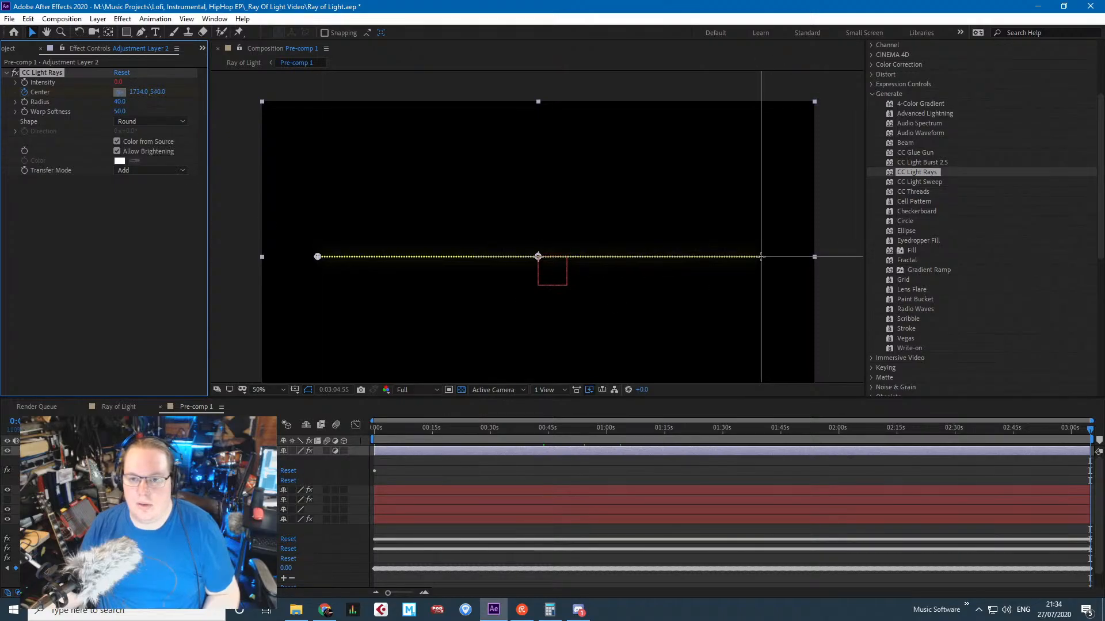
left_click(761, 256)
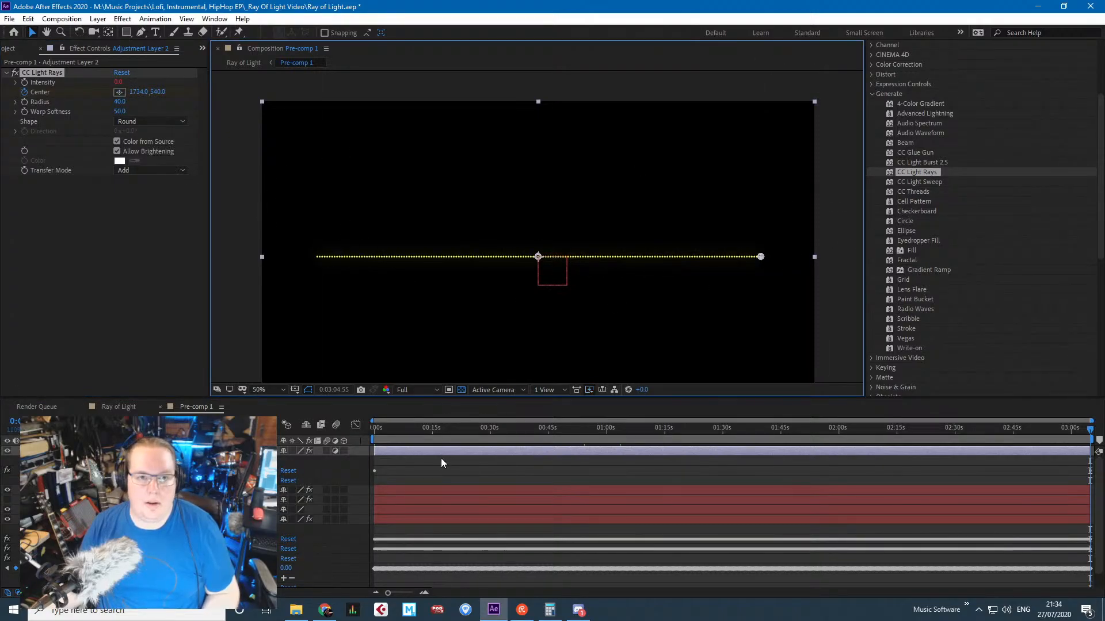
left_click(412, 441)
key("Home")
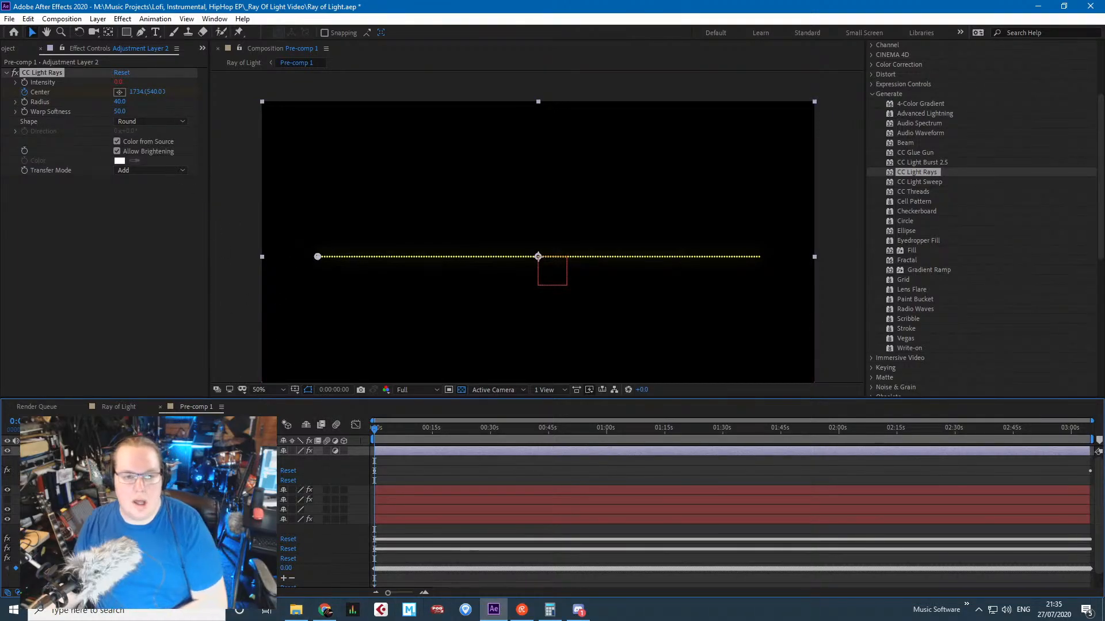
Check the rays at several times in the Ray of Light composition and move its work area start to just before 0:01:57:18.
left_click(126, 407)
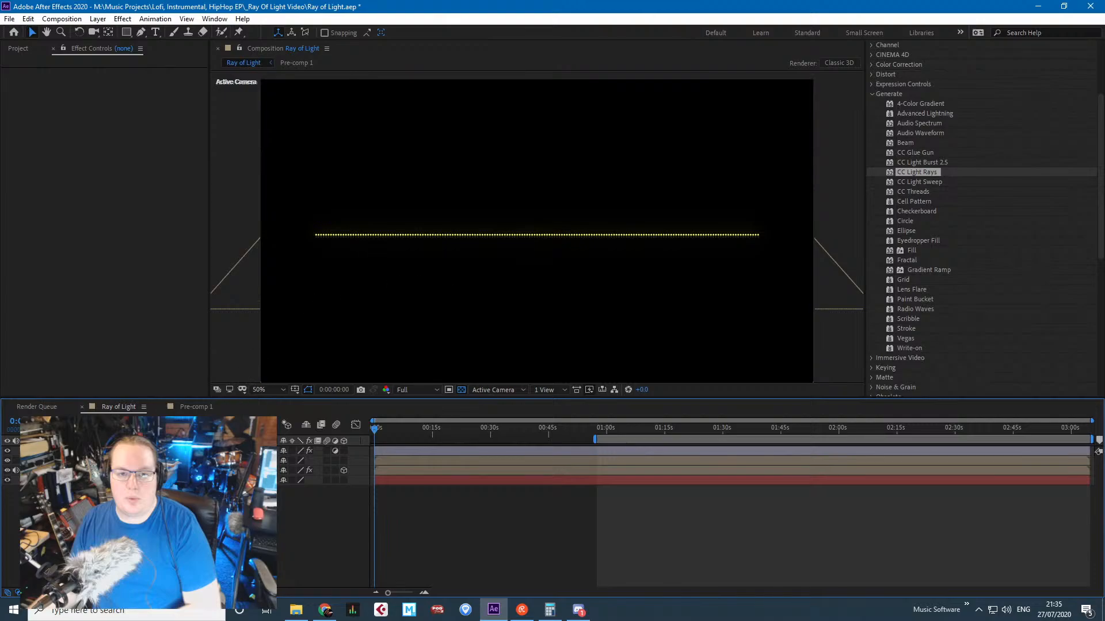
left_click(615, 428)
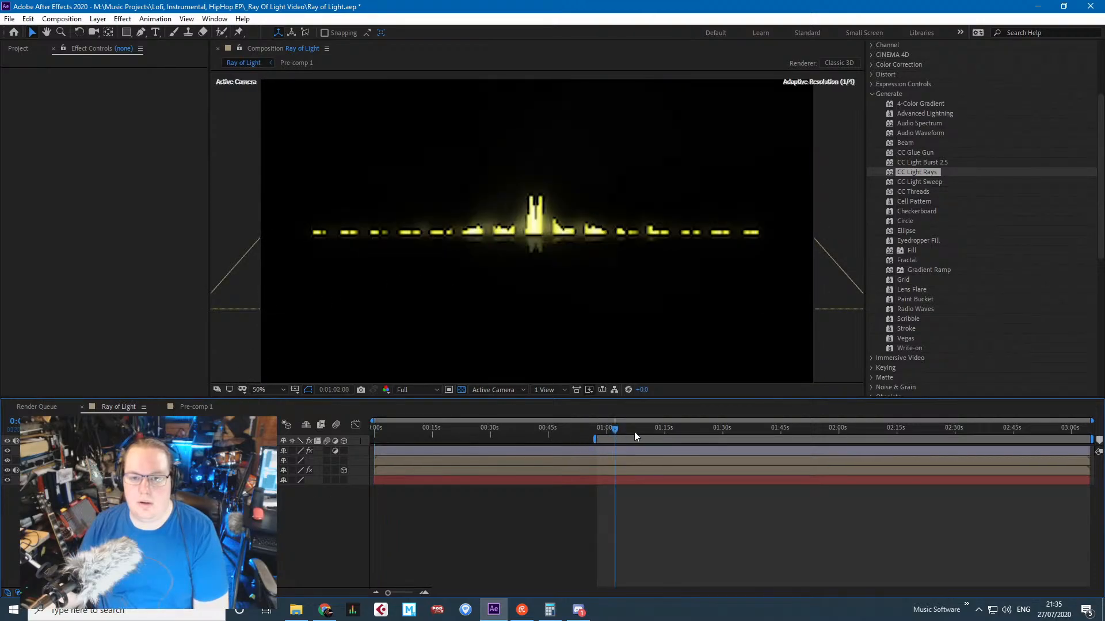
left_click_drag(761, 430, 799, 429)
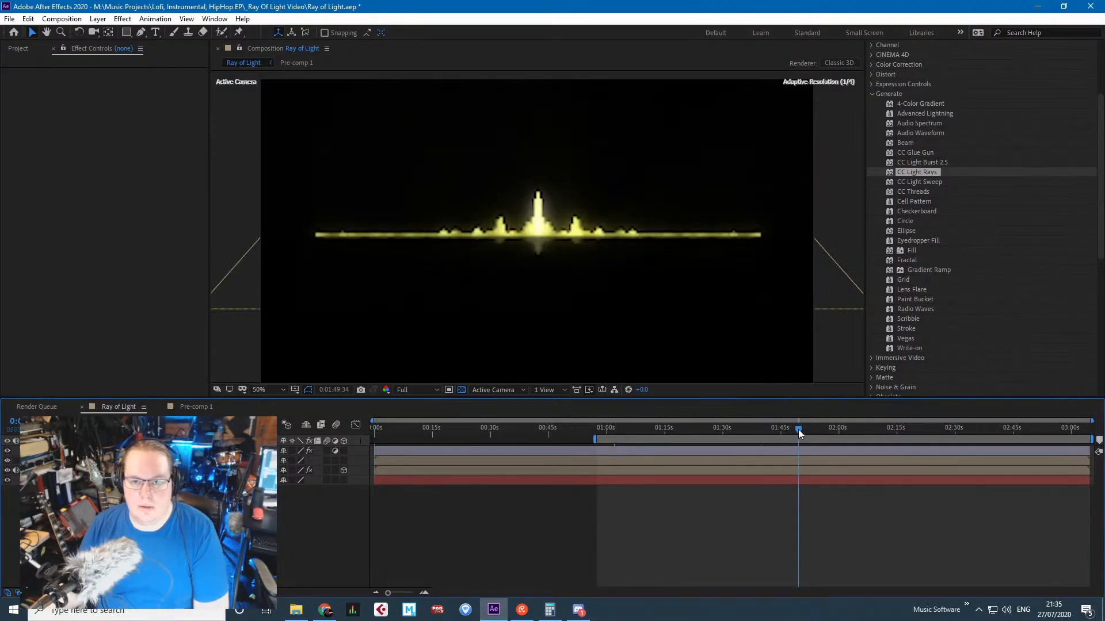
left_click(828, 429)
scroll(603, 228, "up", 2)
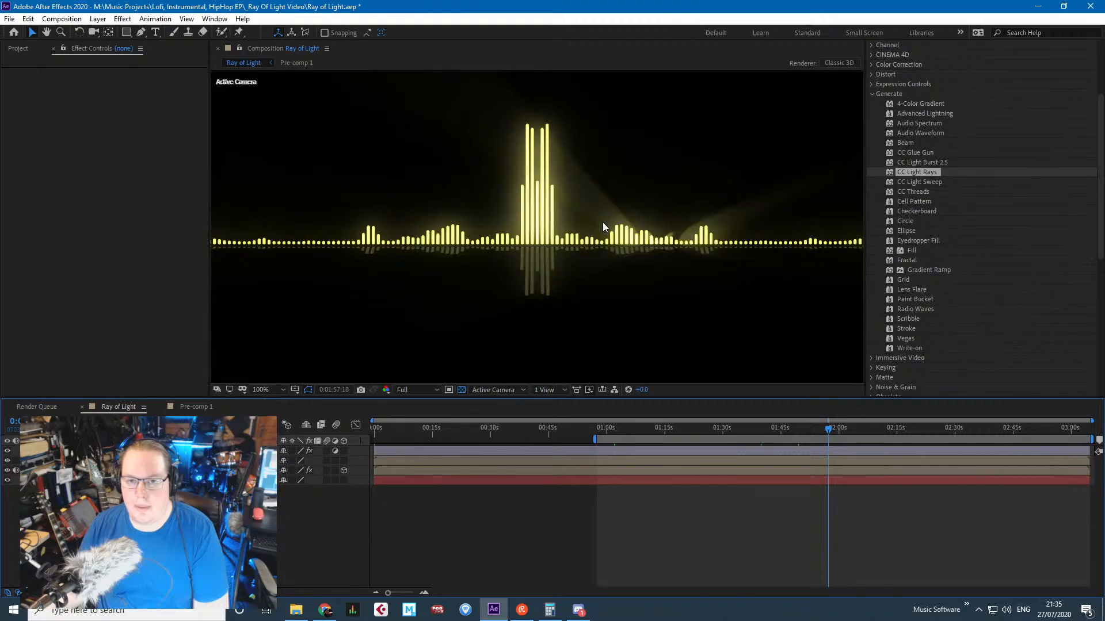
scroll(583, 278, "down", 2)
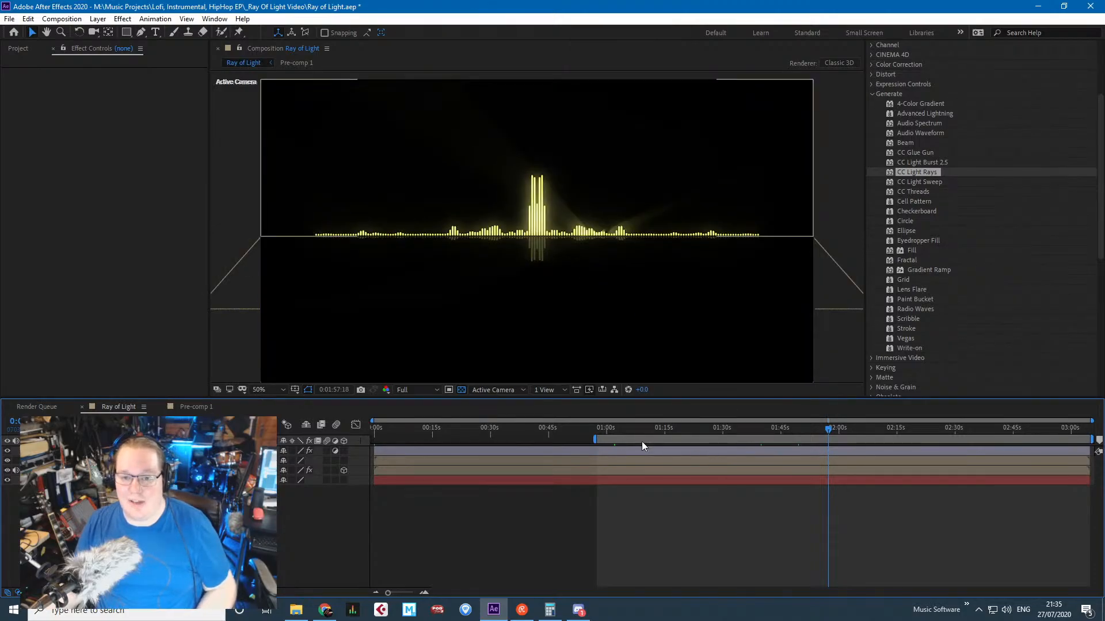
left_click(593, 442)
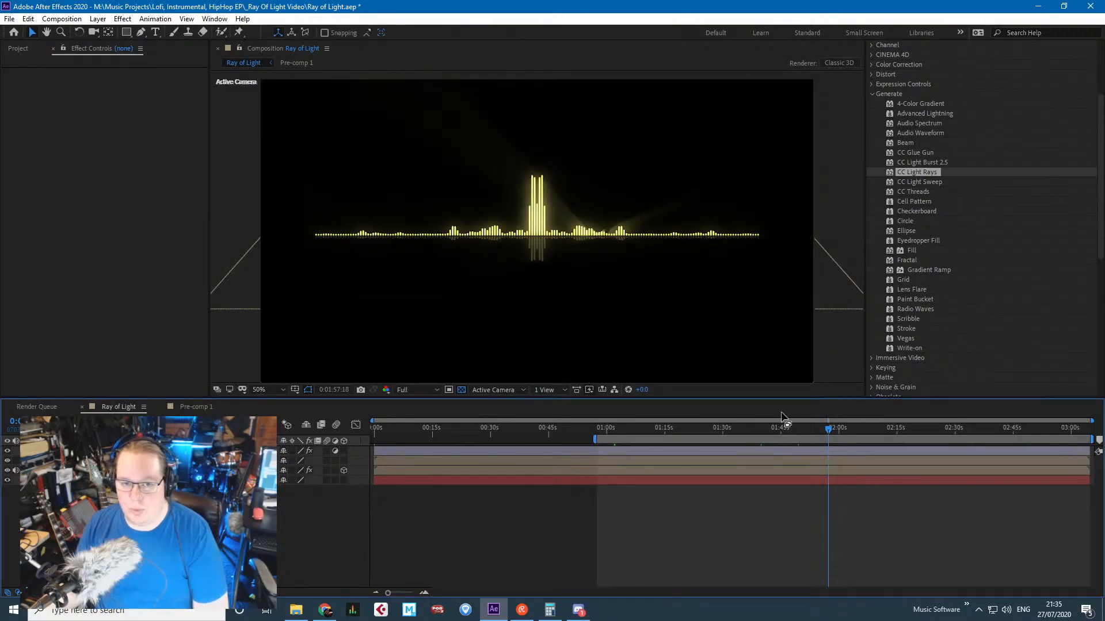
left_click_drag(596, 441, 823, 441)
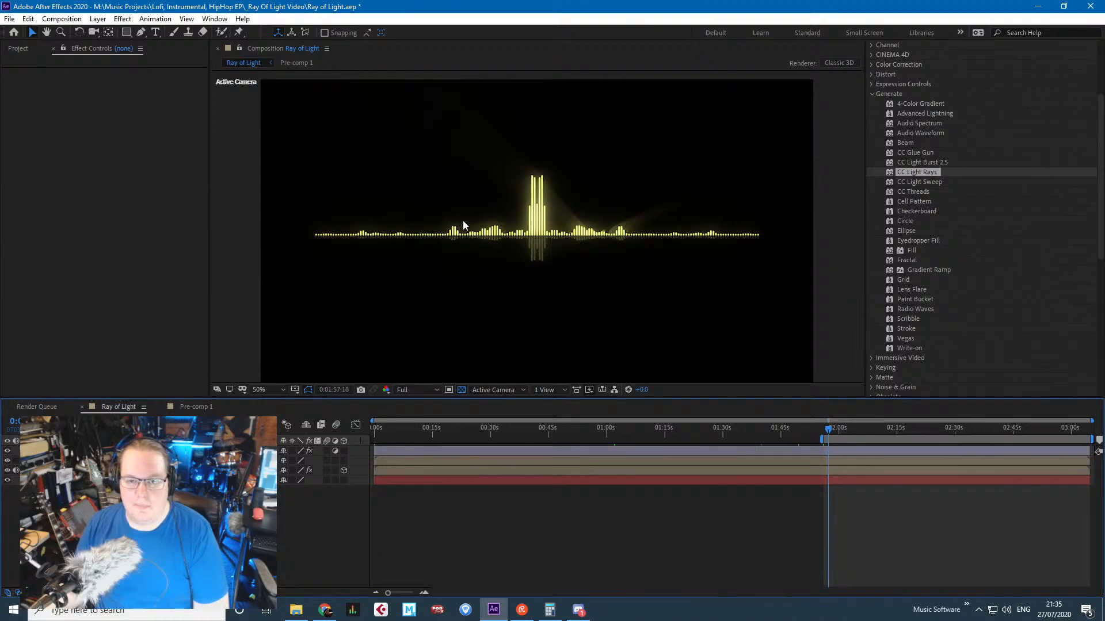
Set the CC Light Rays shape to Square in Pre-comp 1 and check the rays at several times up to 0:01:57:18.
left_click(192, 408)
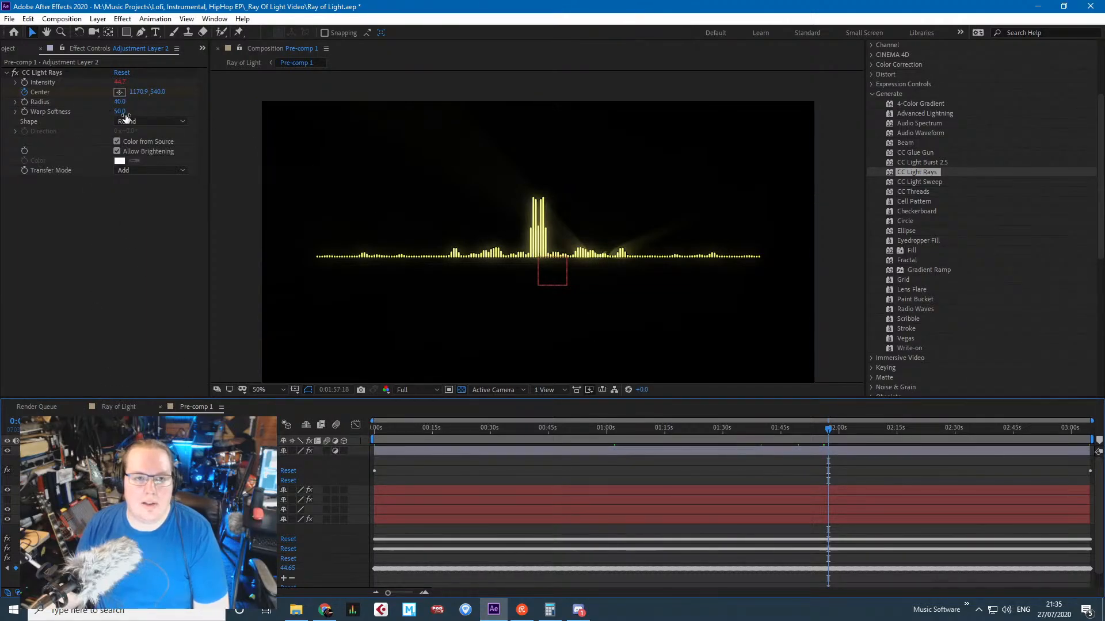
left_click(164, 122)
left_click(167, 146)
key("period")
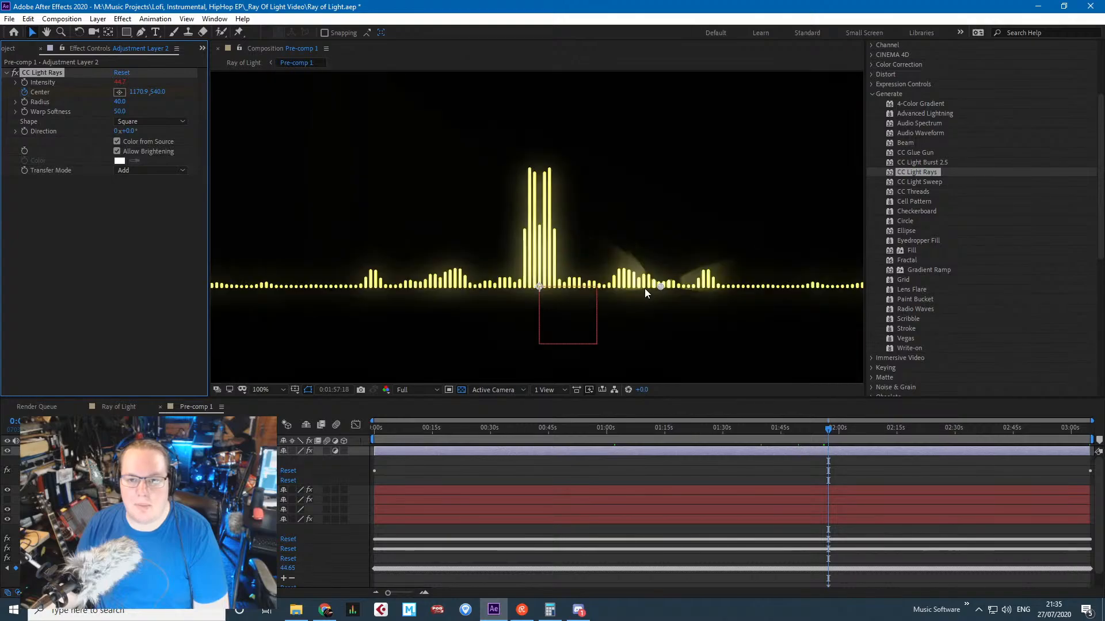
left_click(758, 432)
left_click(672, 438)
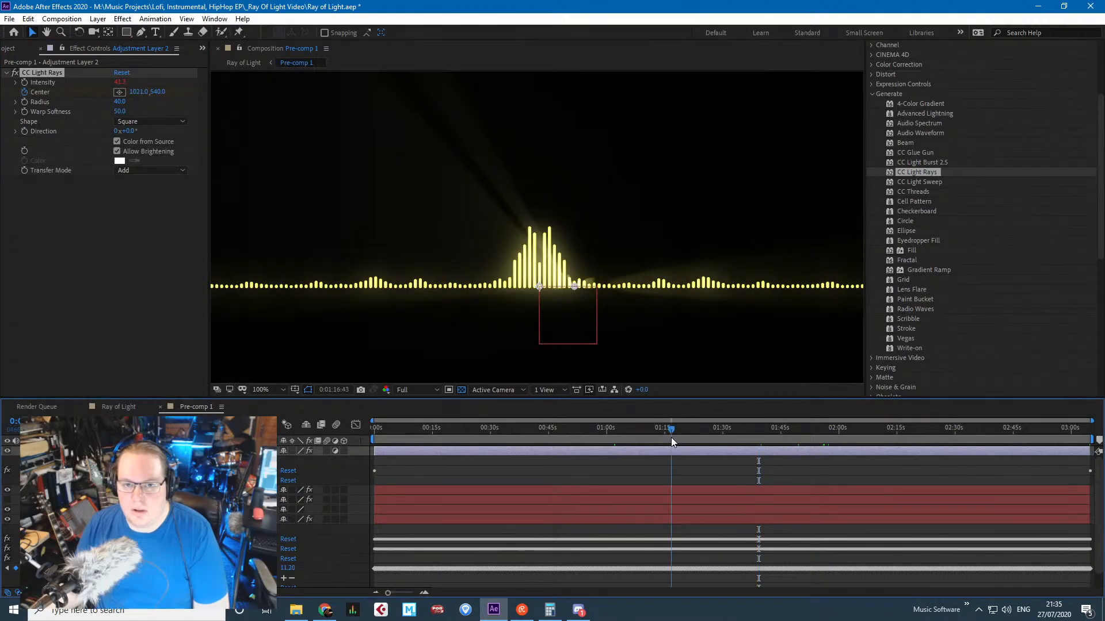
left_click(626, 436)
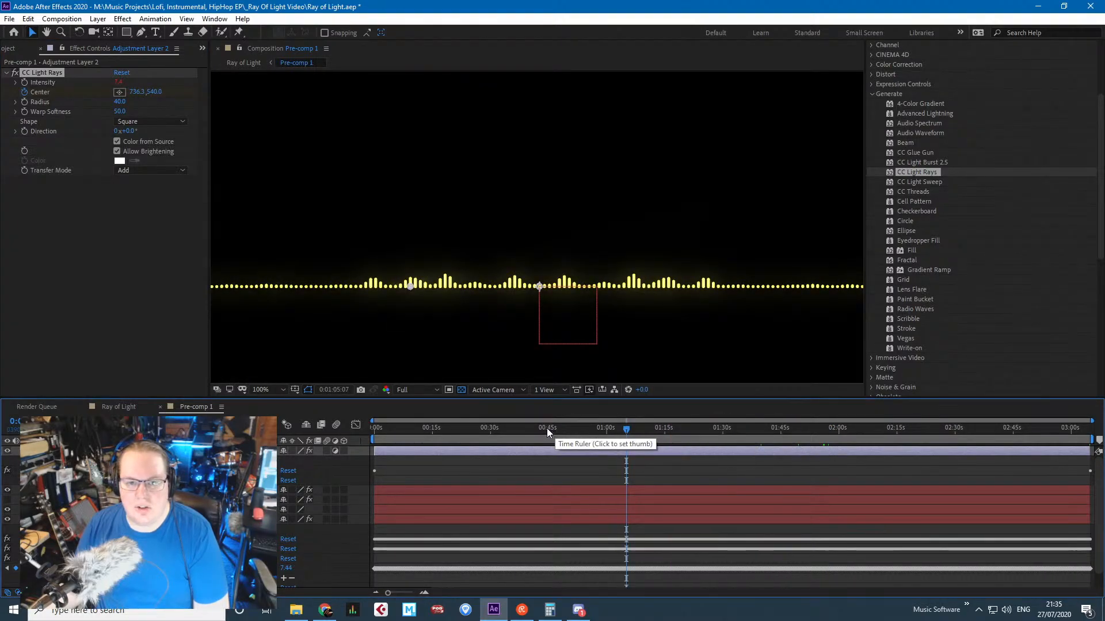
left_click(652, 428)
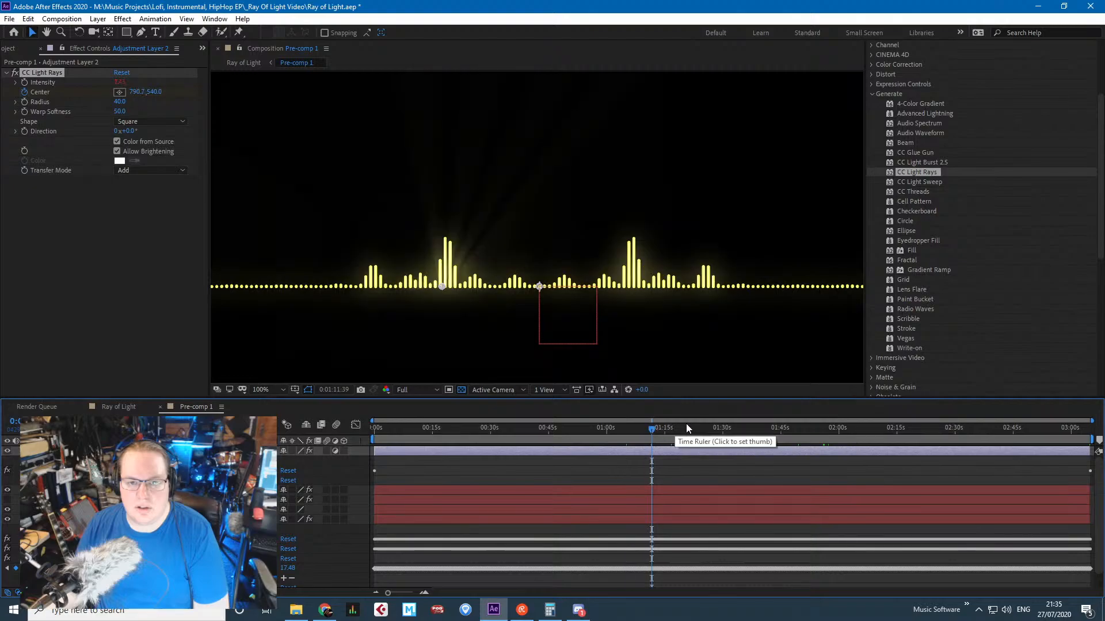
Compare ray shapes by switching CC Light Rays to Round and back to Square at 0:01:11:39.
left_click(160, 122)
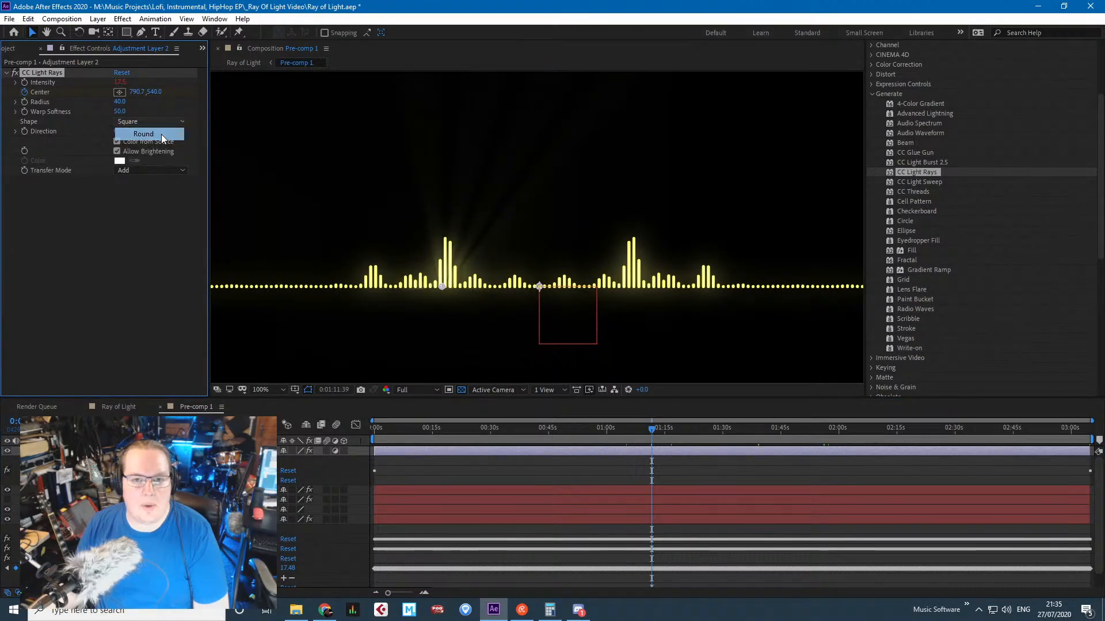
left_click(161, 134)
left_click(166, 123)
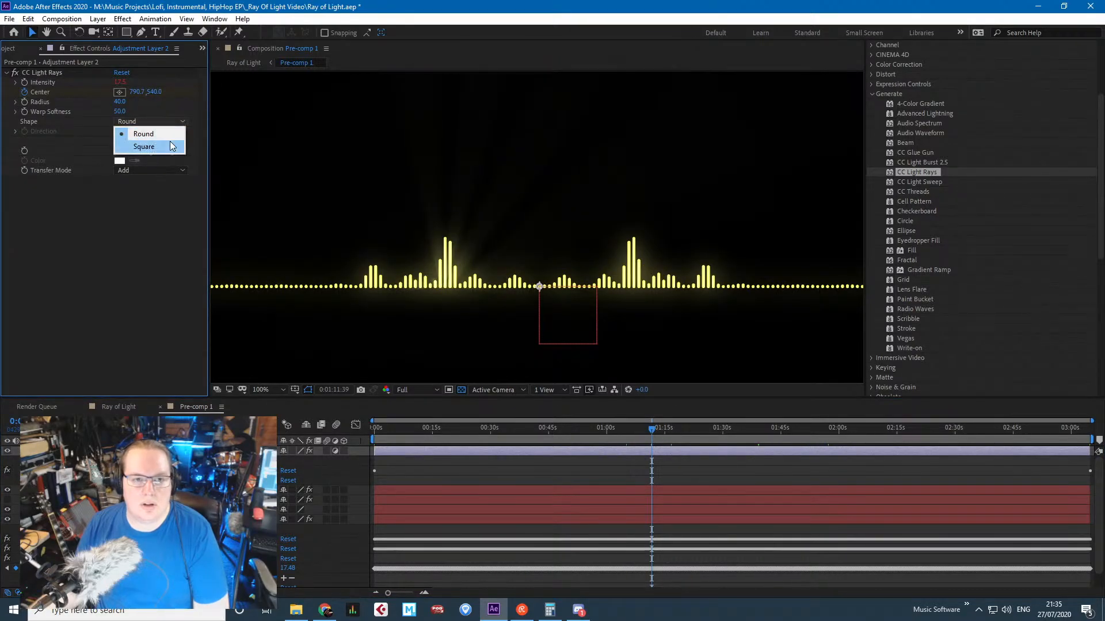
left_click(162, 136)
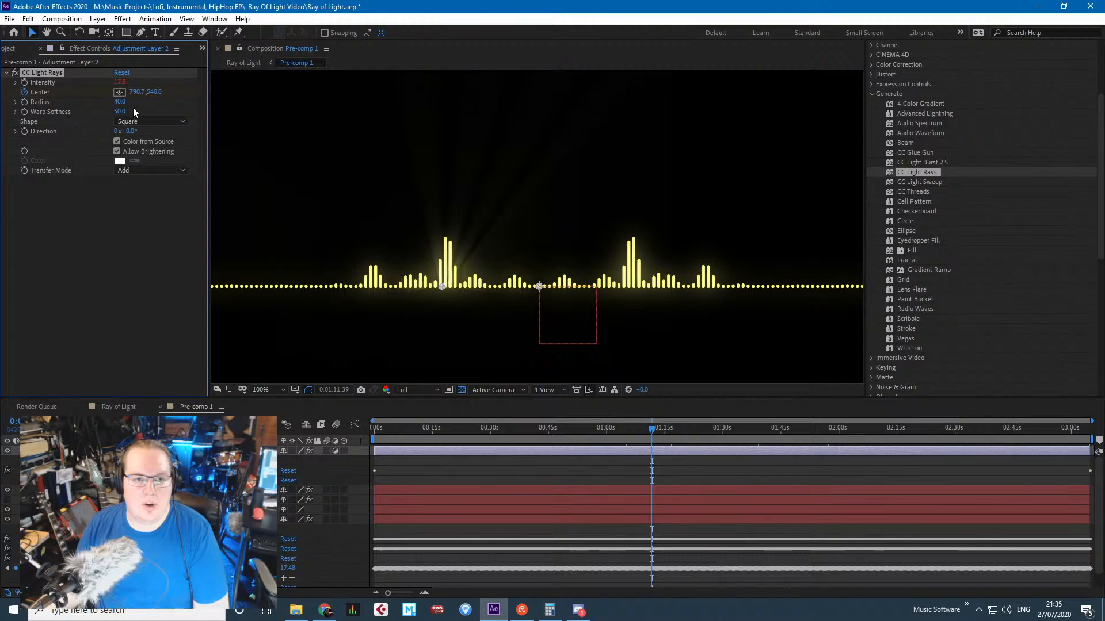
Set the CC Light Rays radius to 48 and, after trying Lighten, set its transfer mode to Screen.
mouse_move(121, 102)
left_mouse_down()
mouse_move(160, 104)
mouse_move(99, 98)
mouse_move(118, 100)
left_mouse_up()
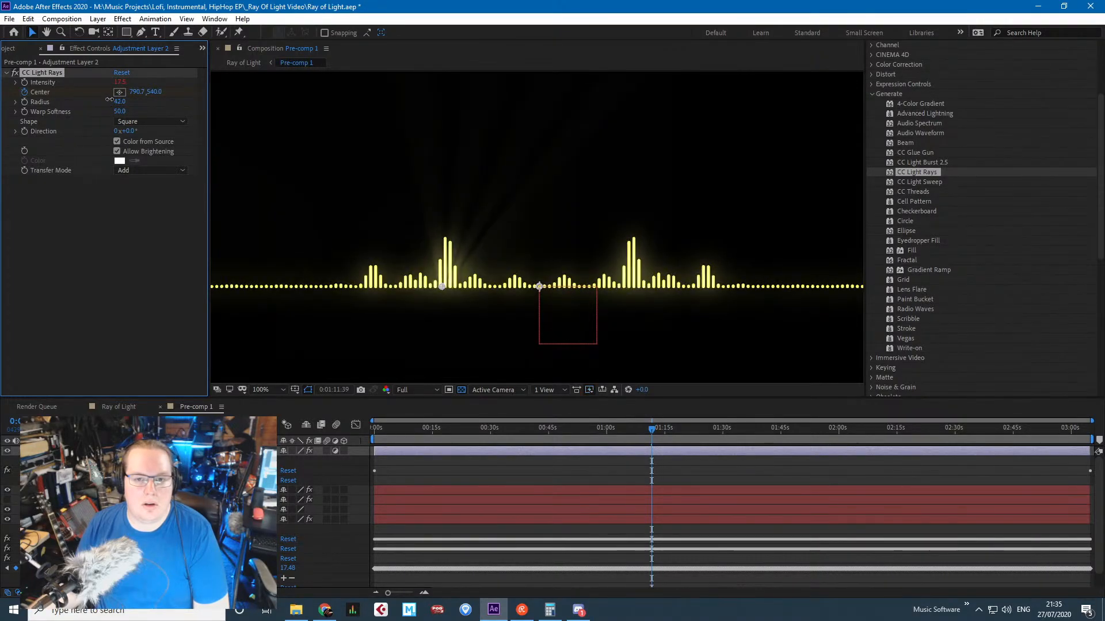
scroll(553, 308, "down", 2)
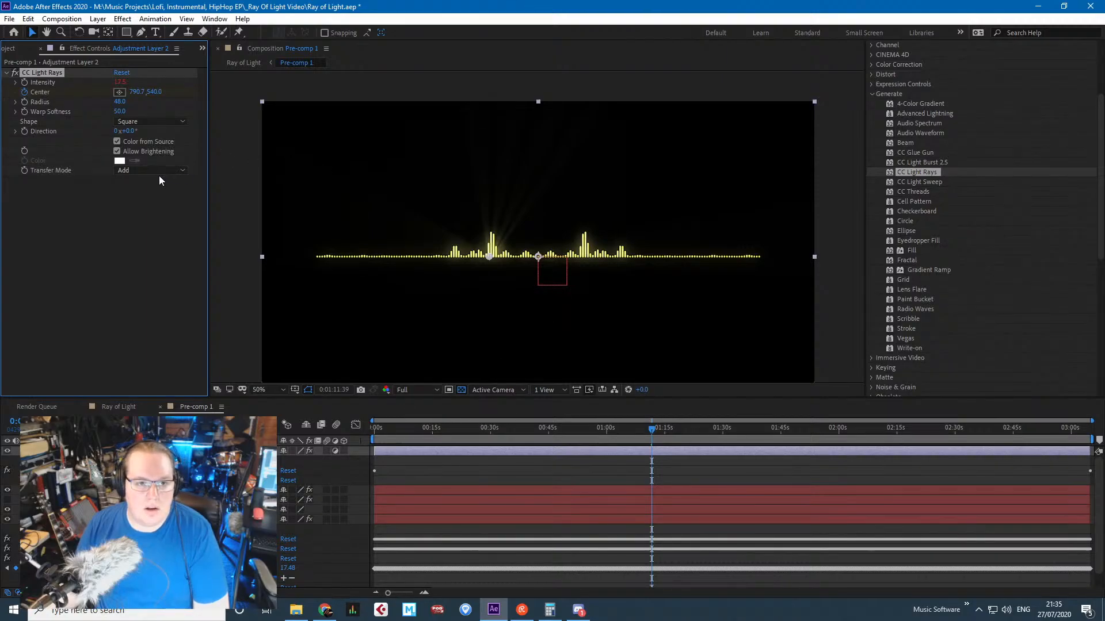
left_click(173, 170)
left_click(164, 205)
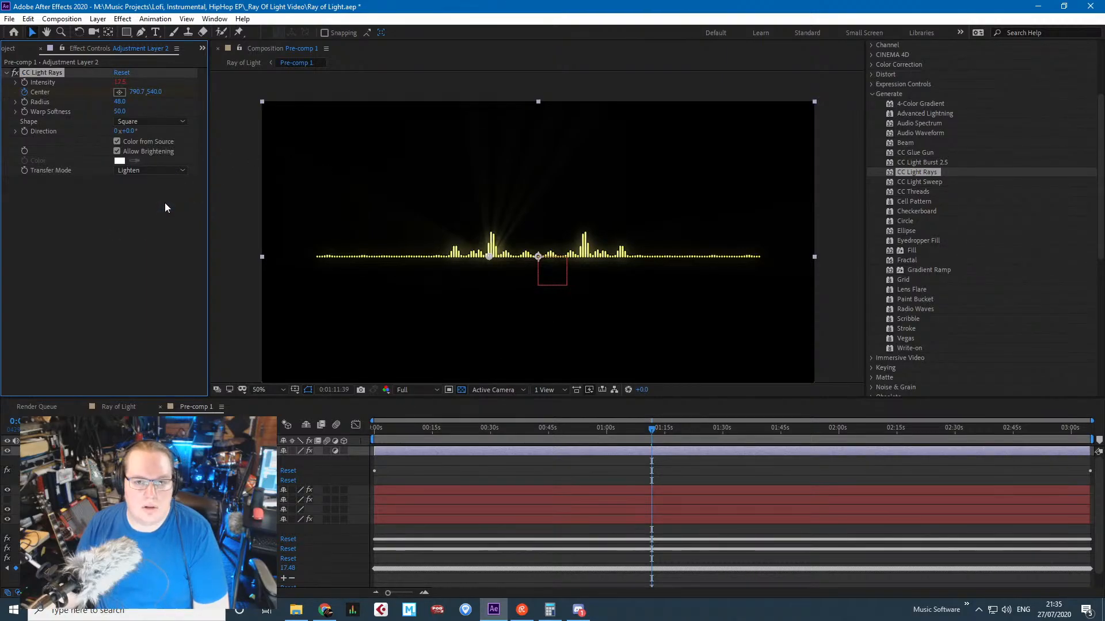
left_click(173, 169)
left_click(163, 220)
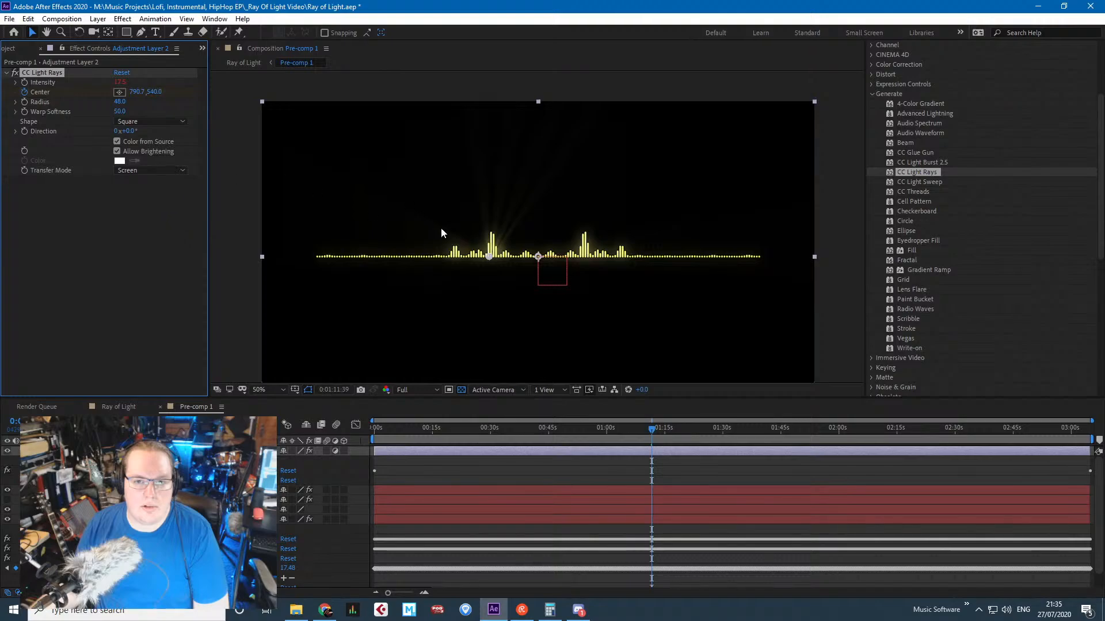
Open the Ray of Light composition, move the current time to 0:02:02:12, and set the preview resolution to Third.
scroll(441, 228, "up", 1)
left_click_drag(410, 430, 342, 426)
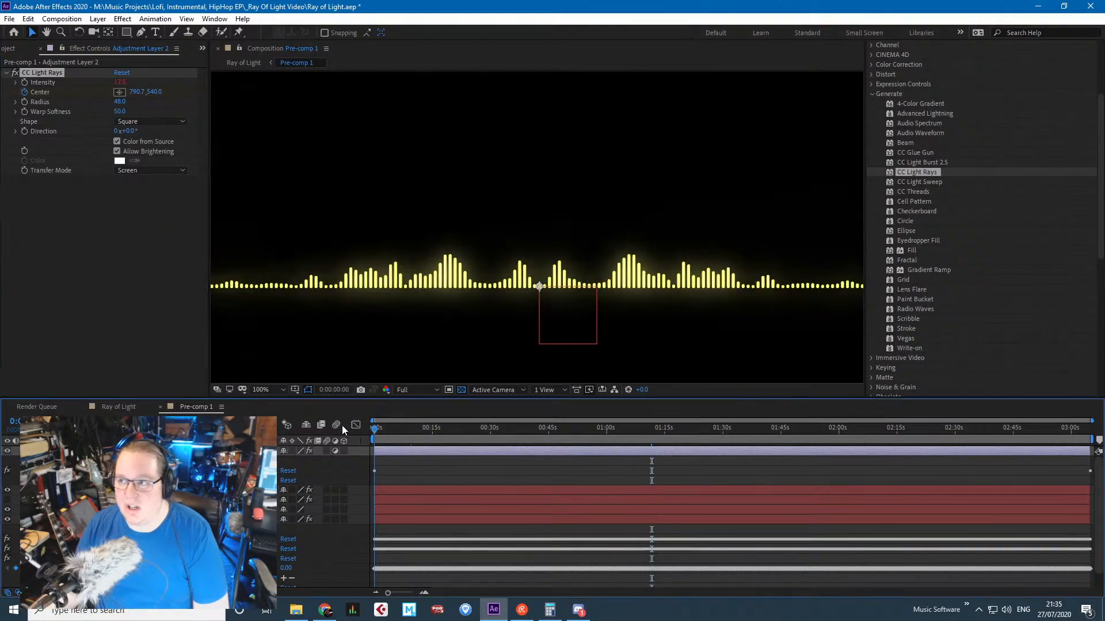
left_click(120, 407)
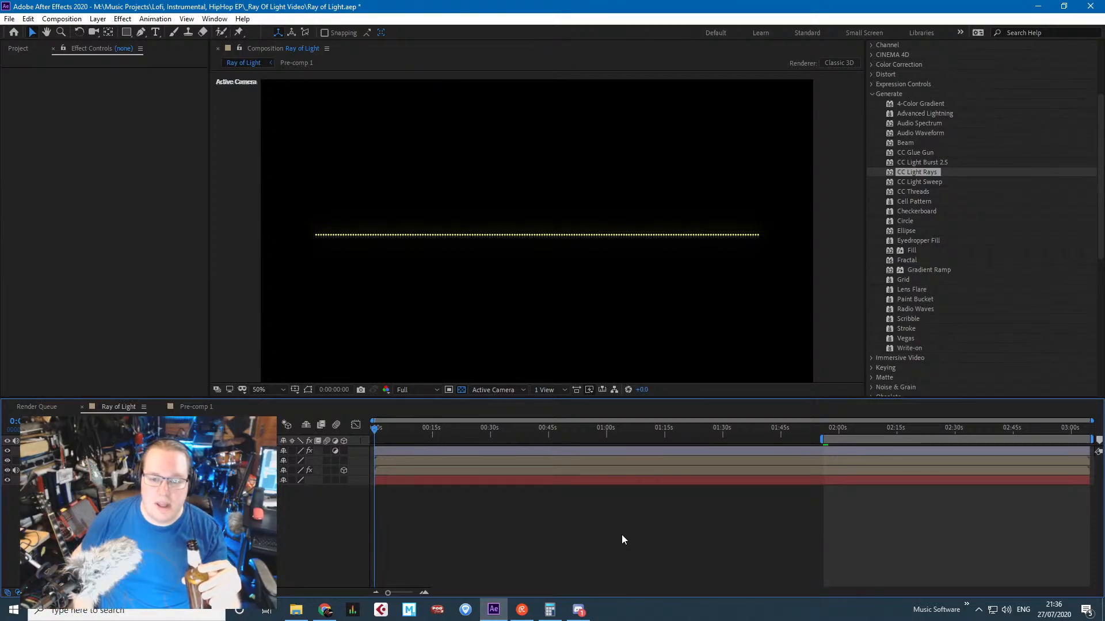
left_click(578, 610)
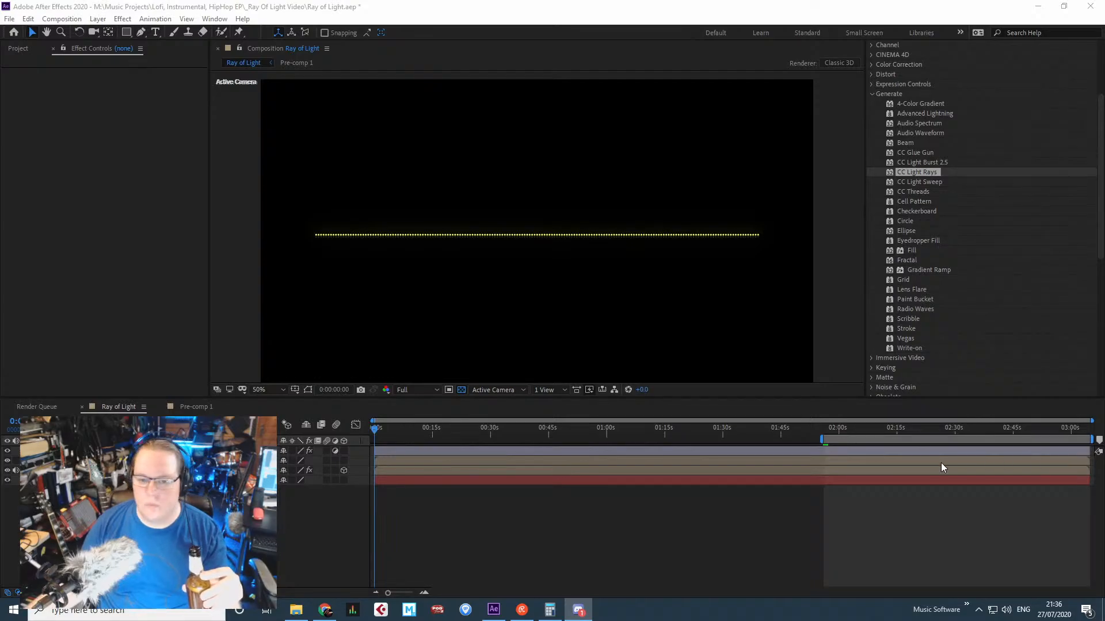
left_click(827, 462)
left_click_drag(829, 432, 847, 429)
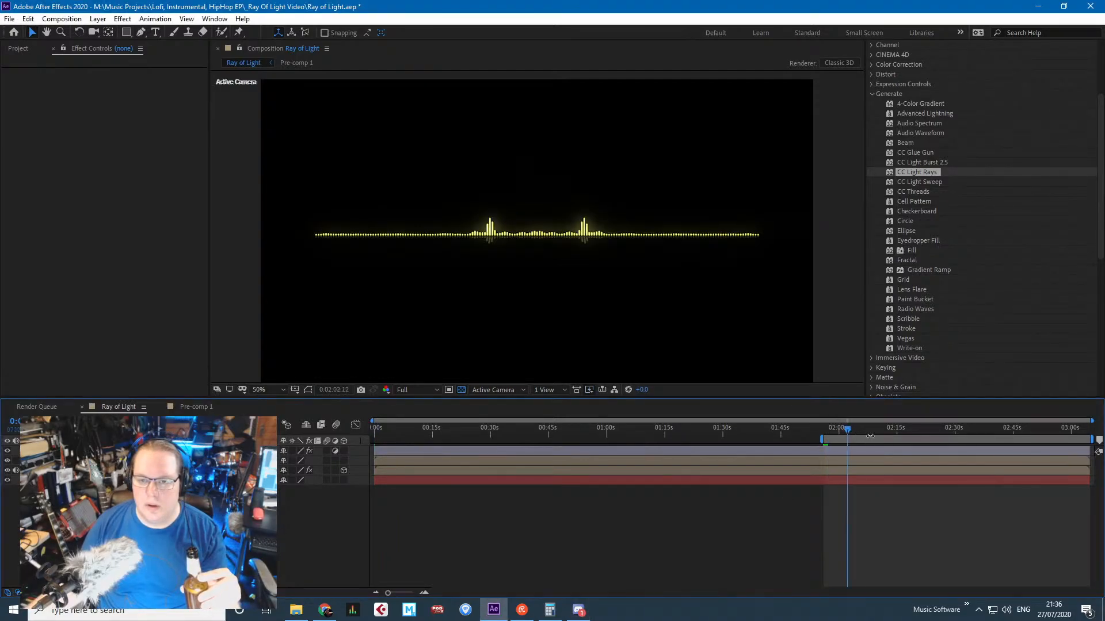
left_click(422, 389)
left_click(427, 443)
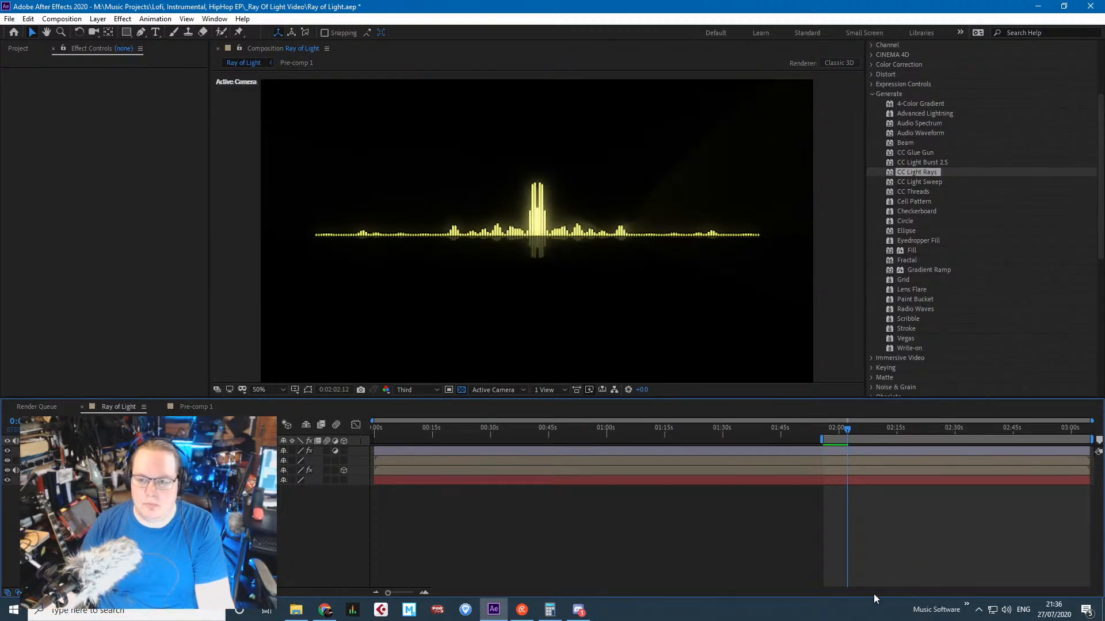
Close the Discord and Calculator windows running in the background.
right_click(578, 610)
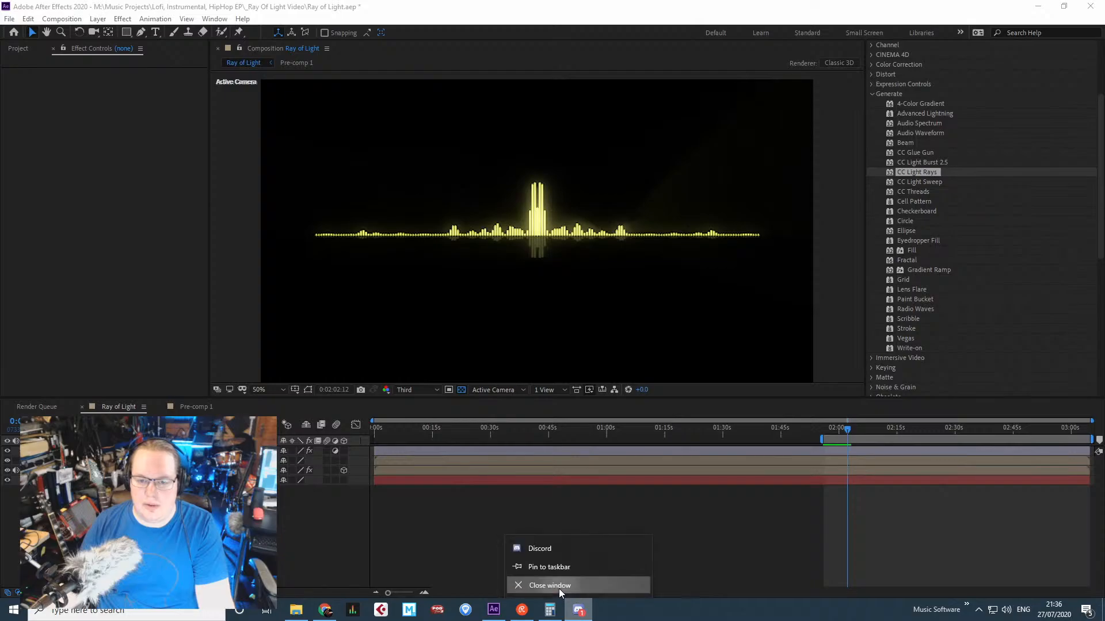
left_click(570, 587)
right_click(551, 611)
left_click(543, 589)
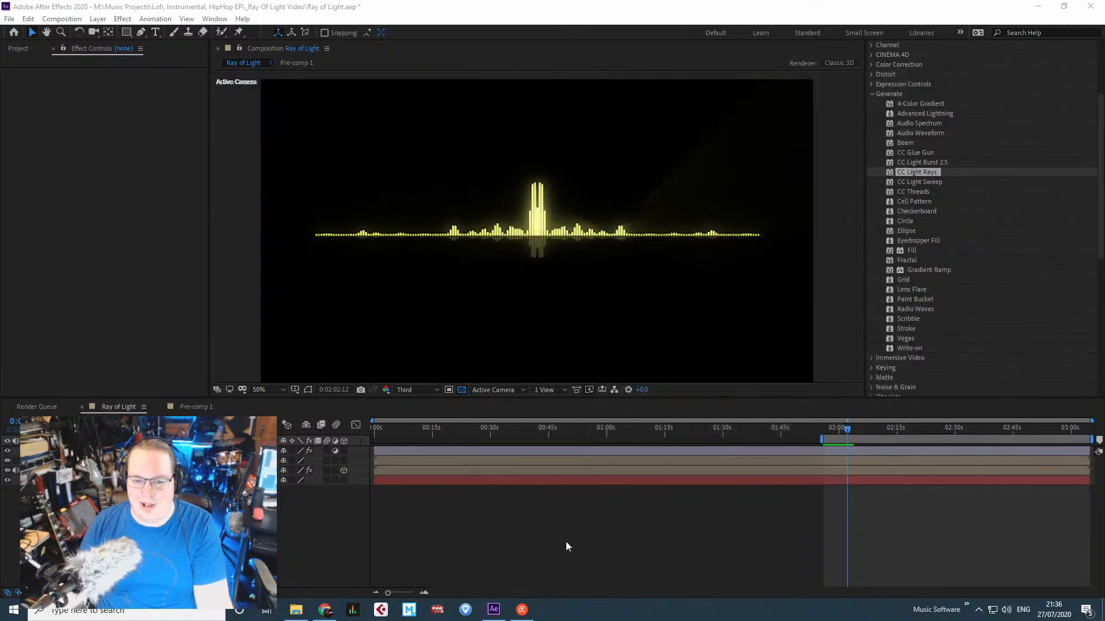
Return to After Effects and move the current time of the Ray of Light composition to 0:02:01:27.
left_click(591, 530)
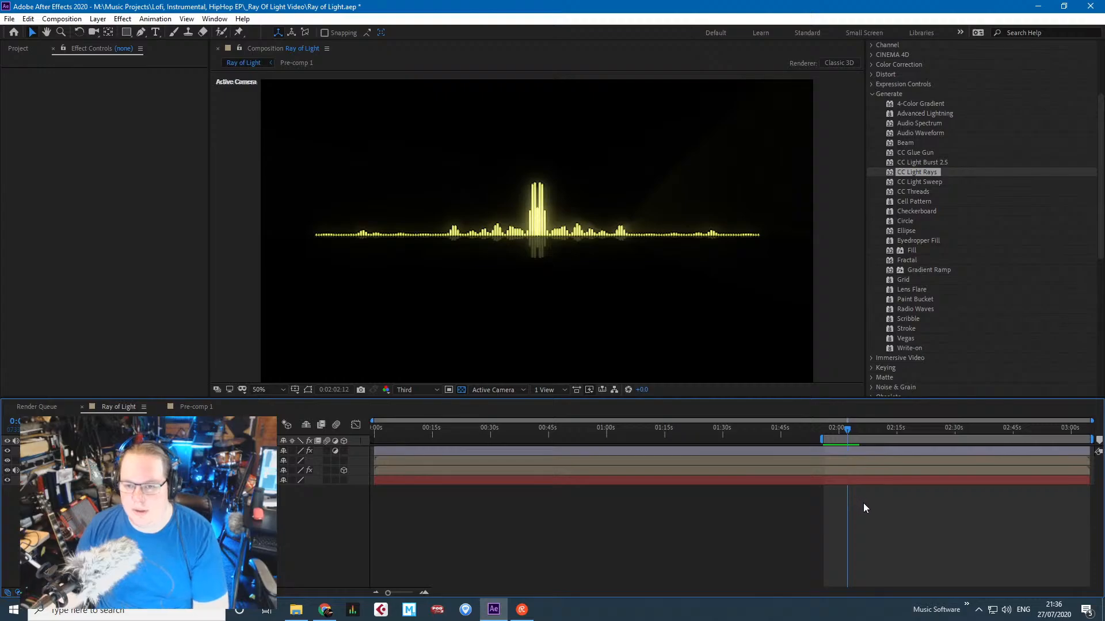
left_click_drag(825, 436, 844, 498)
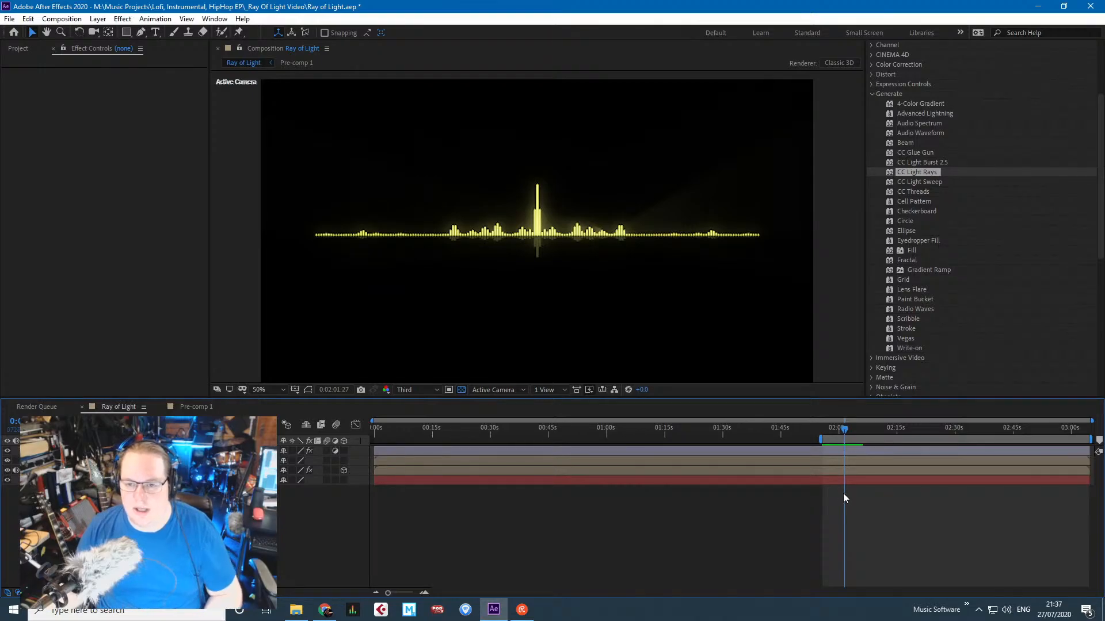
Preview the Ray of Light composition from the start of its work area to judge the light rays.
key("space")
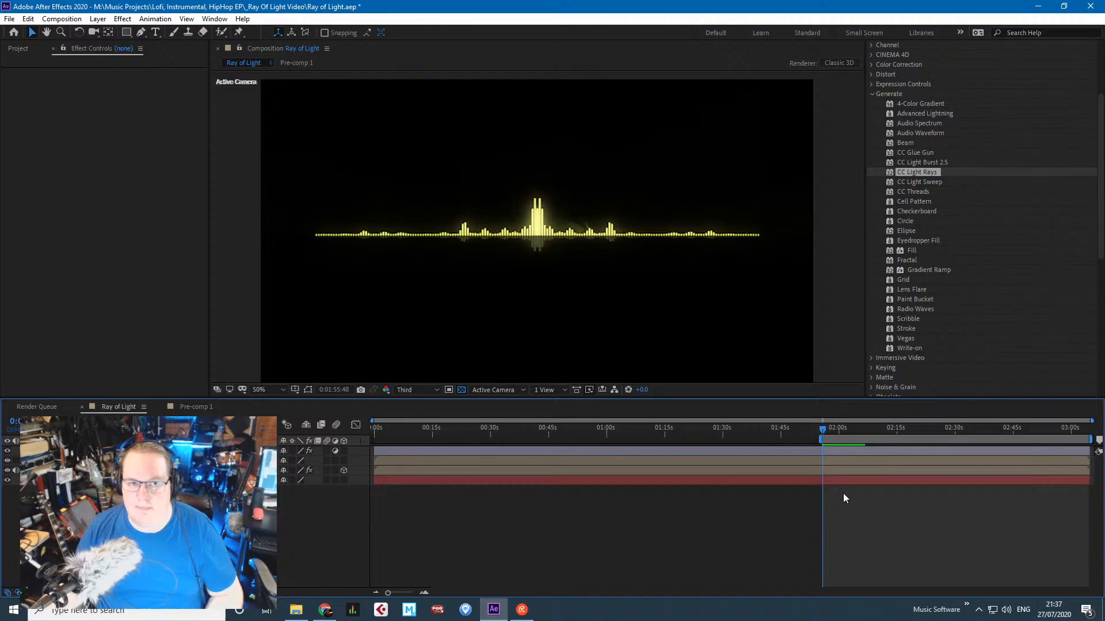
left_click(233, 83)
scroll(268, 230, "down", 6)
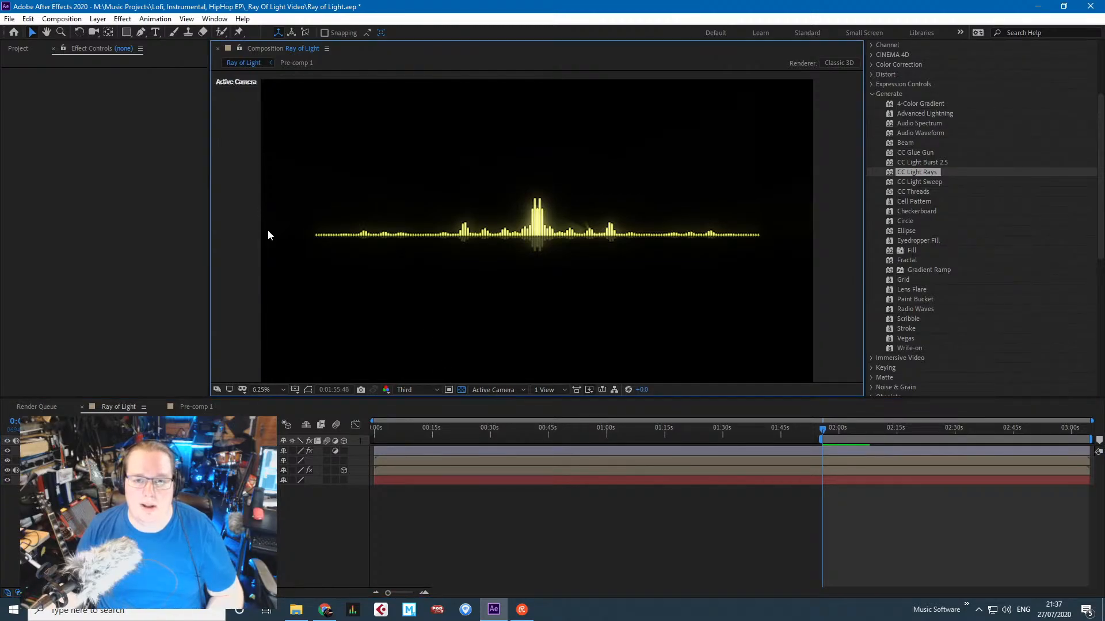
scroll(267, 229, "up", 4)
Scrub through Pre-comp 1 to check the light rays, and delete the CC Light Rays effect from Adjustment Layer 2.
left_click(190, 406)
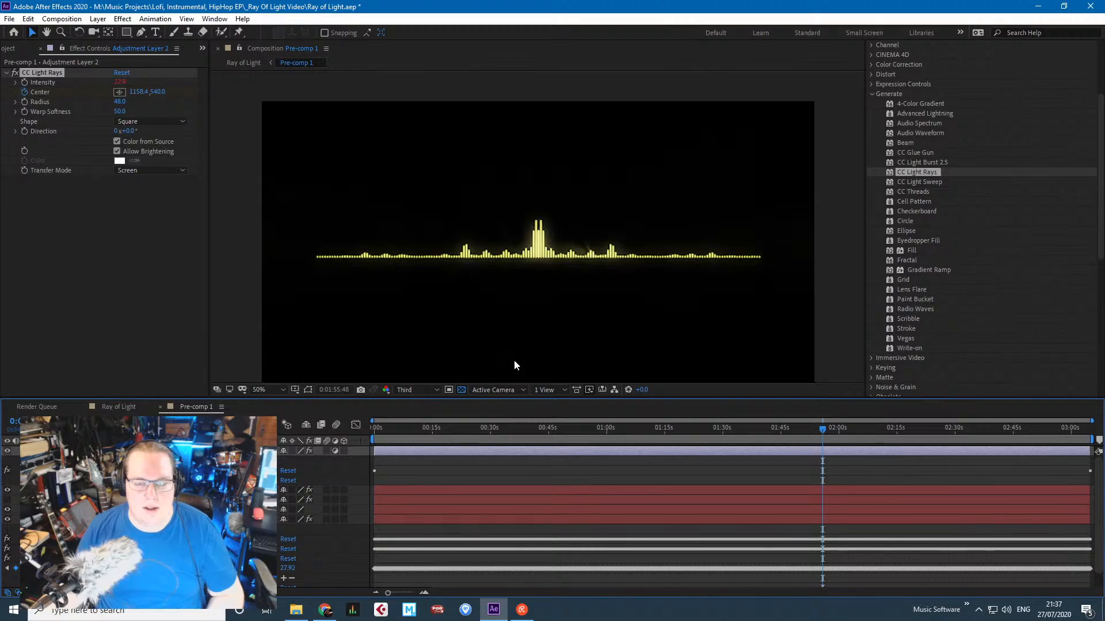
scroll(506, 347, "up", 3)
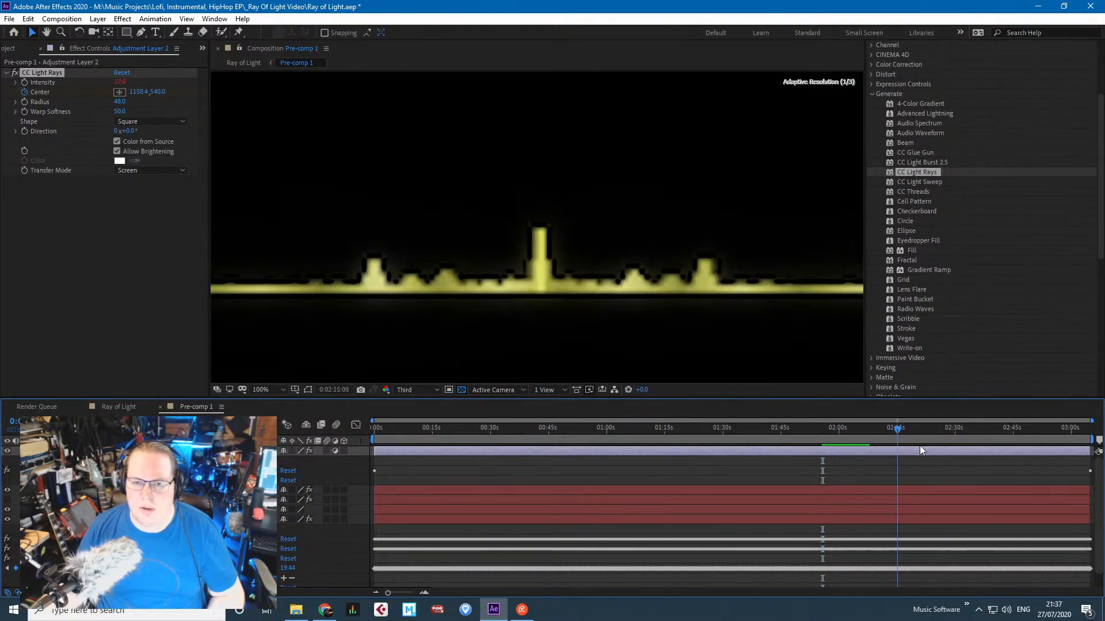
left_click(750, 430)
left_click_drag(746, 430, 420, 433)
scroll(530, 347, "down", 2)
left_click(165, 256)
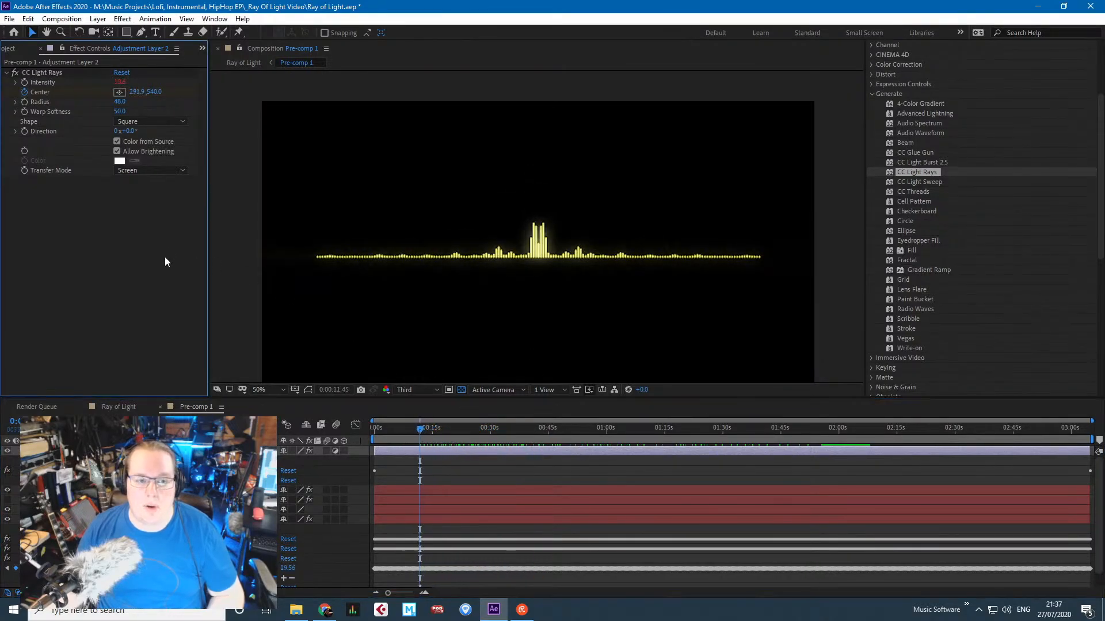
left_click(27, 72)
key("Delete")
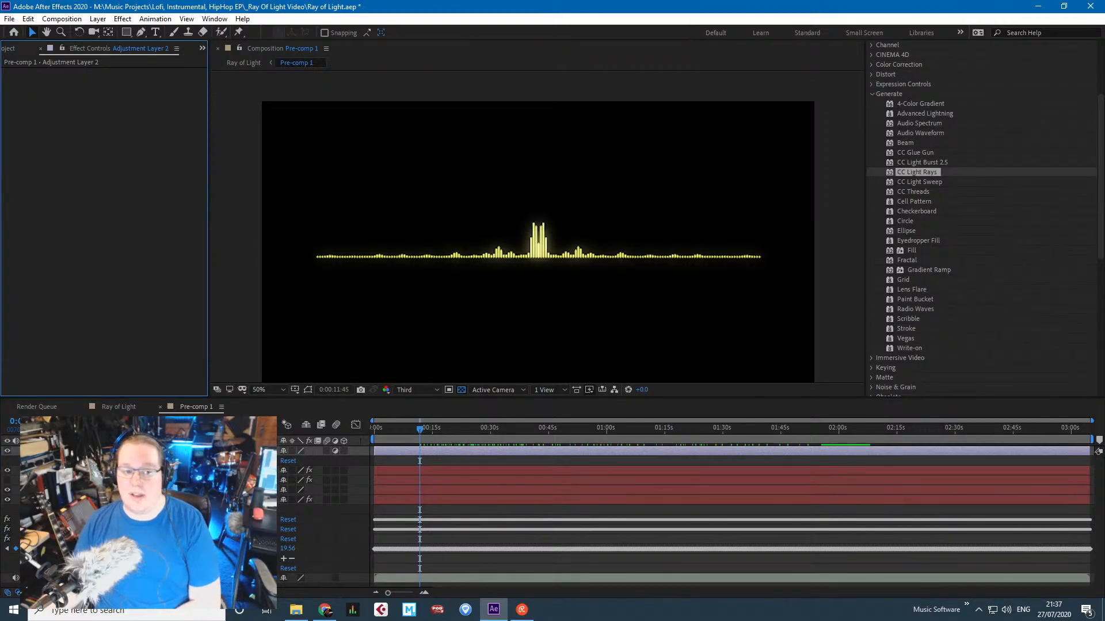
Return to the Ray of Light composition and preview the spectrum around the two-minute mark, finishing with the current time at 0:01:59:05.
left_click(126, 405)
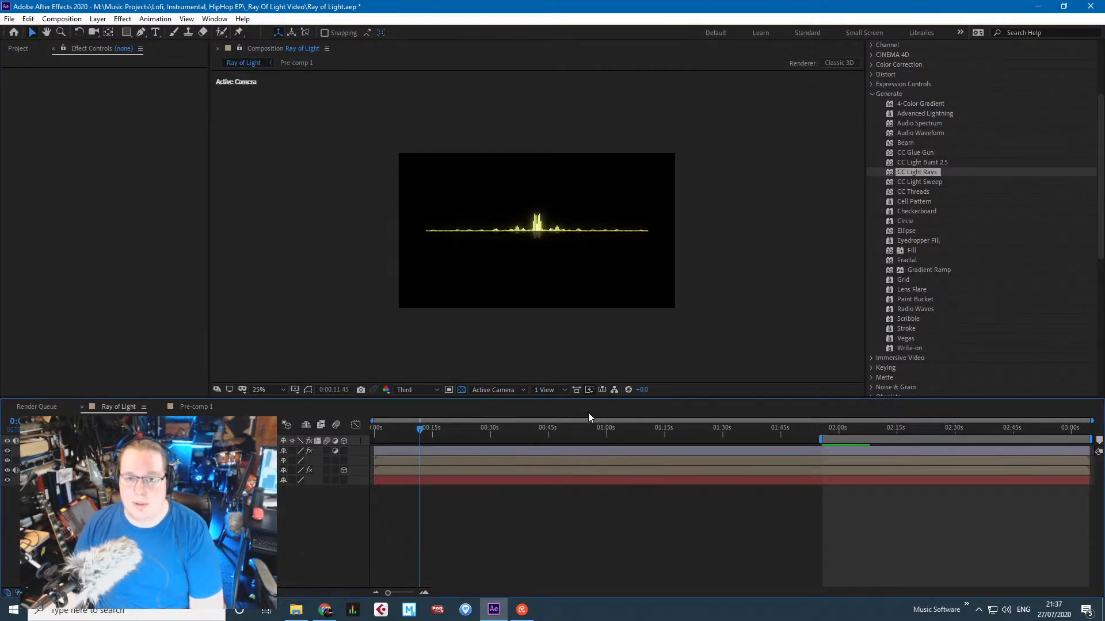
scroll(497, 273, "up", 2)
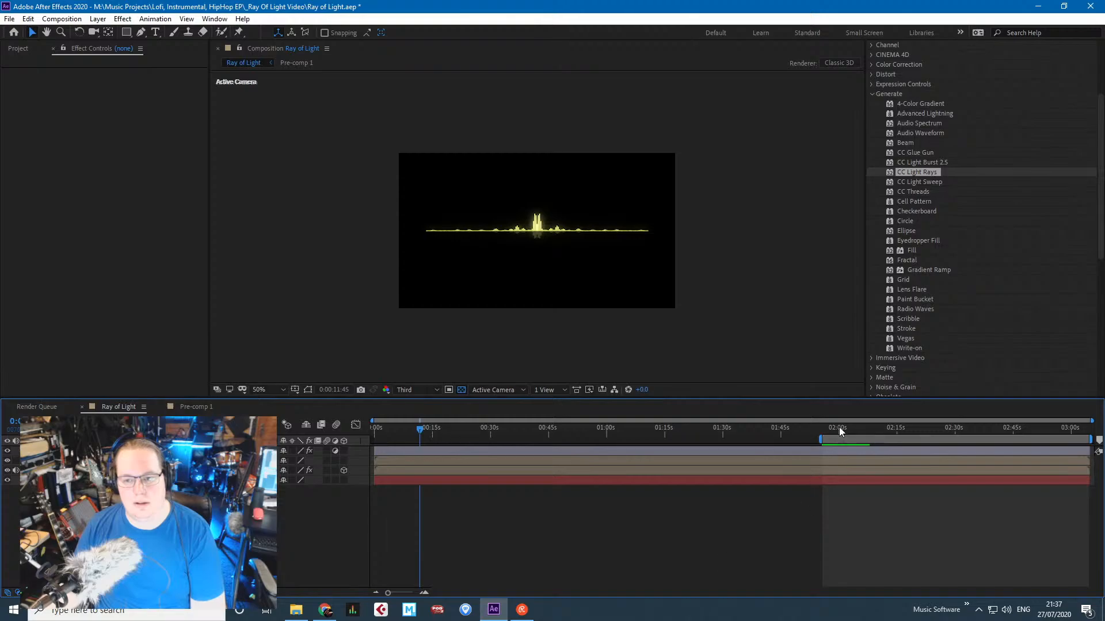
left_click_drag(838, 427, 858, 431)
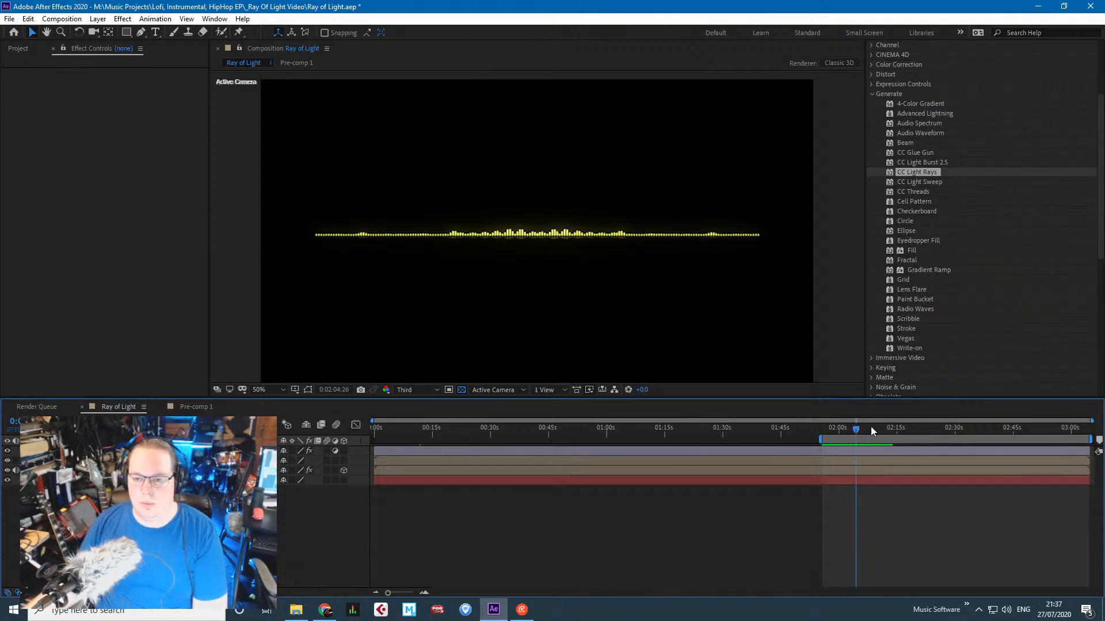
left_click_drag(872, 426, 838, 429)
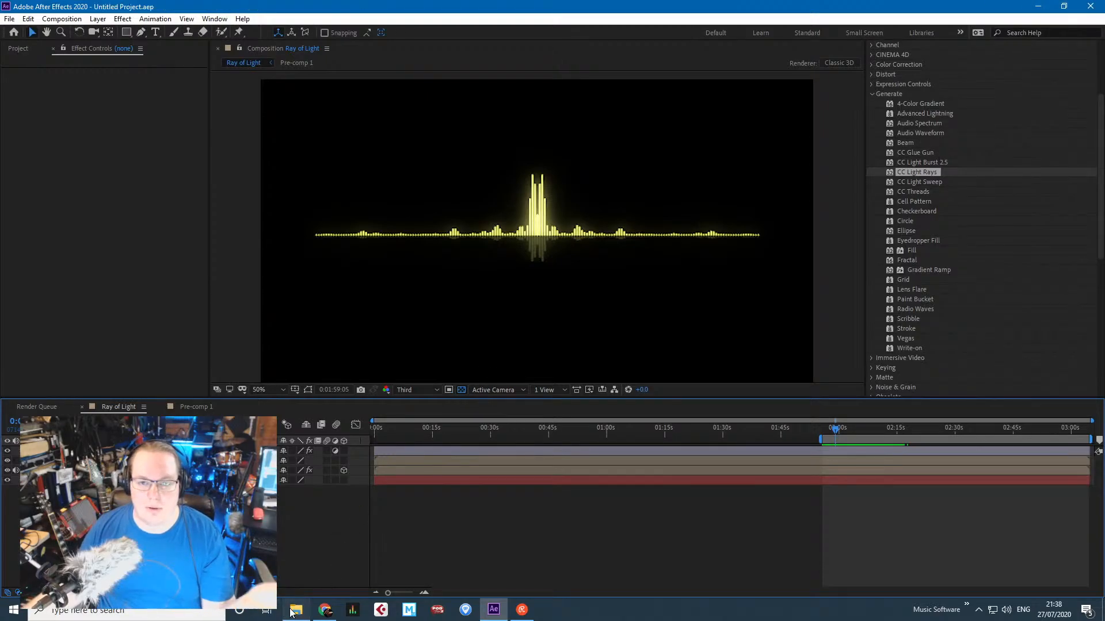
Switch to File Explorer and open the Ray of Light project folder inside Lofi, Instrumental, HipHop EP.
left_click_drag(1104, 339, 475, 127)
left_click(586, 255)
left_click(597, 211)
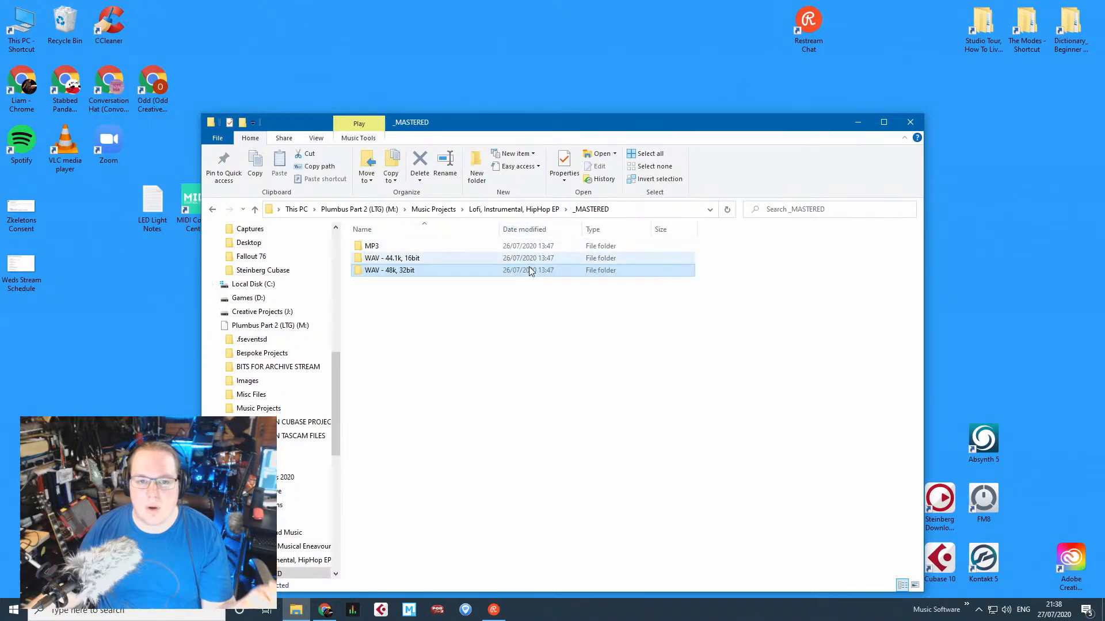
left_click(518, 210)
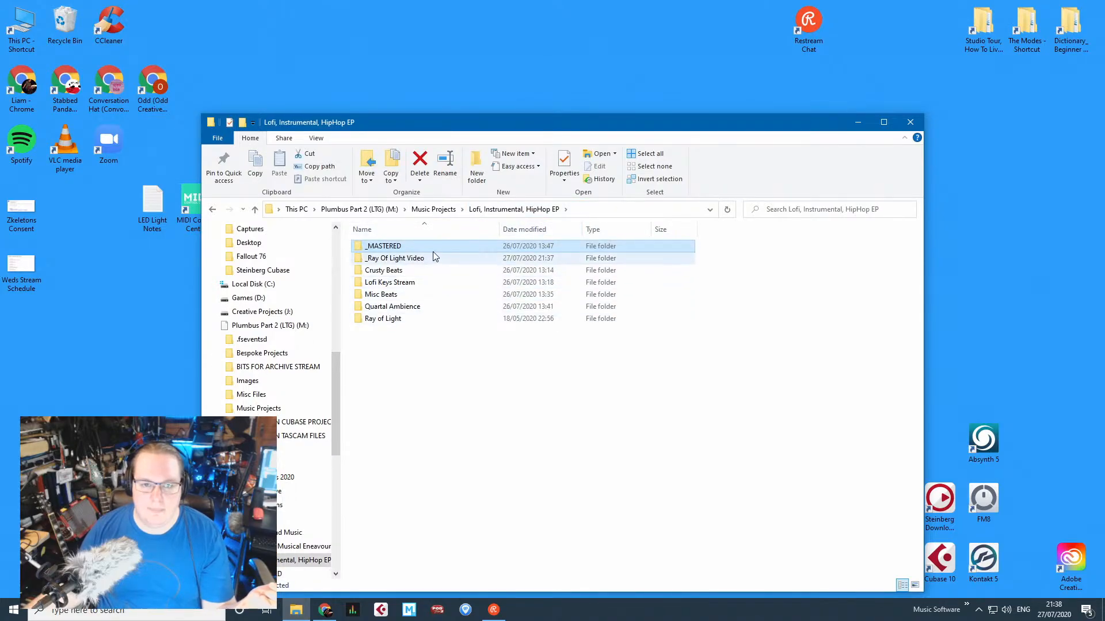
double_click(386, 319)
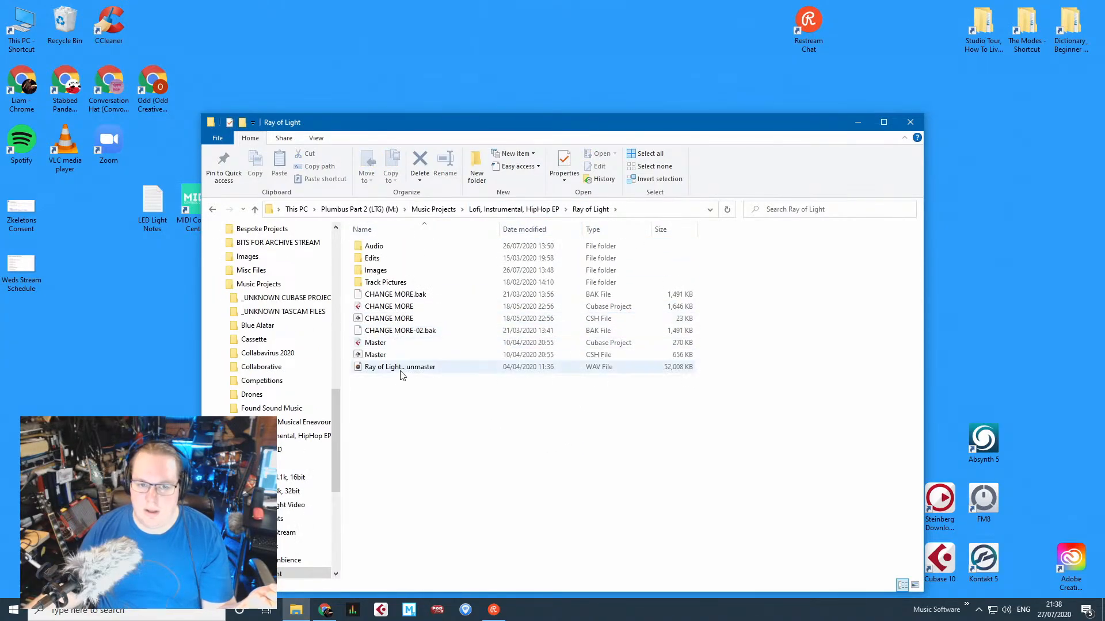
Open the CHANGE MORE project in Cubase Pro and dismiss the notice about missing or expired content licences.
left_click(399, 342)
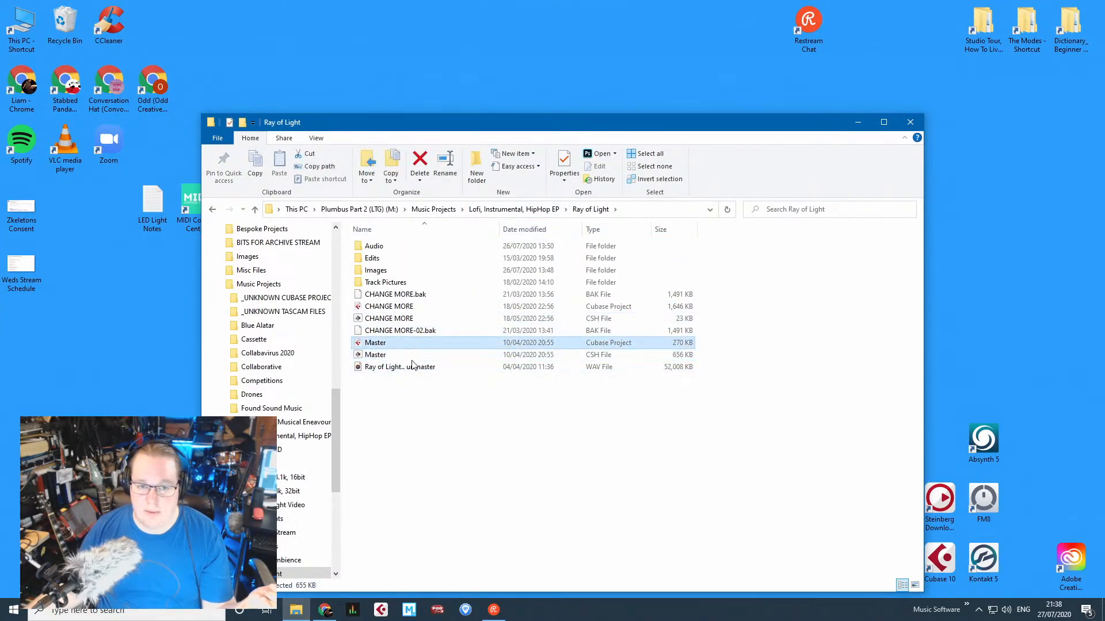
left_click(389, 310)
left_click(460, 456)
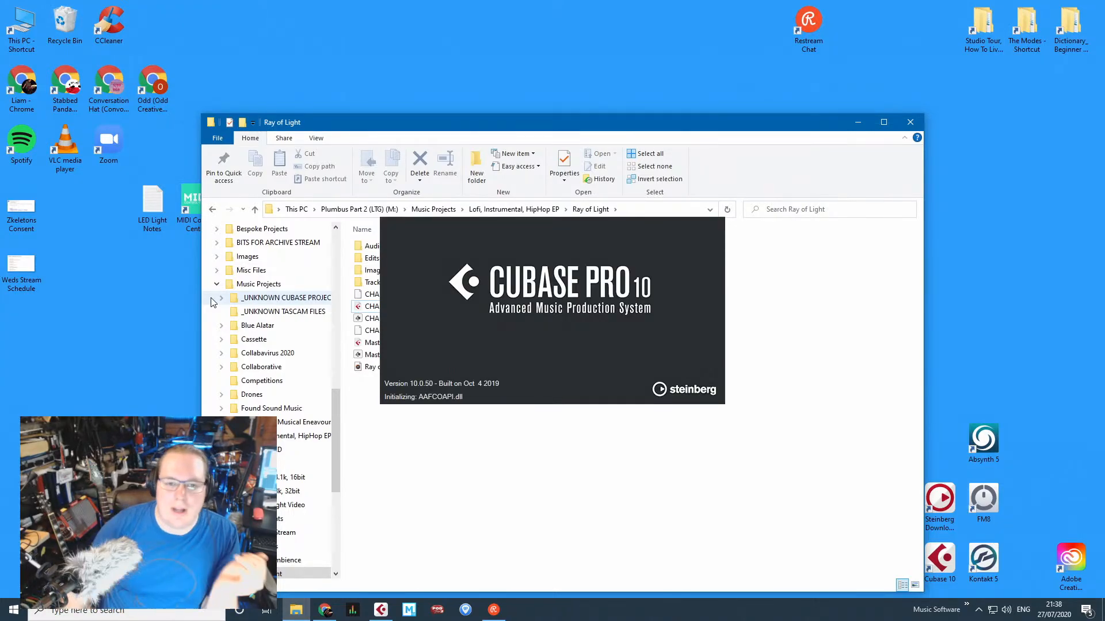
left_click_drag(324, 132, 215, 42)
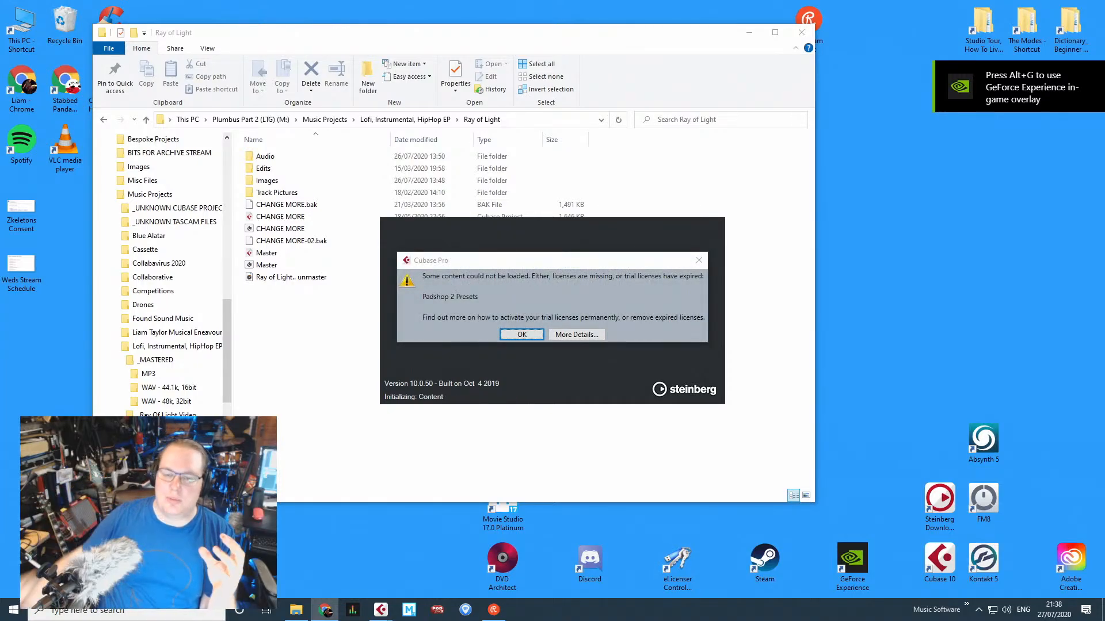
left_click(518, 331)
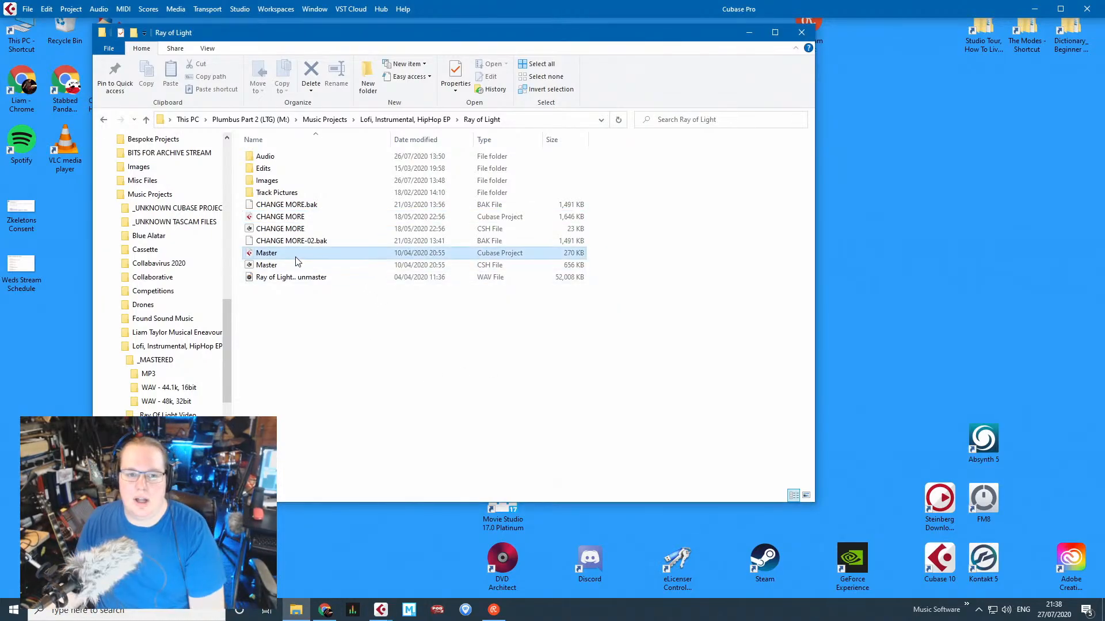
Look through the Audio, Edits, Images and Track Pictures subfolders and the unmastered WAV in the Ray of Light folder.
key("Up")
key("Up")
key("Up")
key("Up")
key("Up")
key("Up")
key("Up")
key("Return")
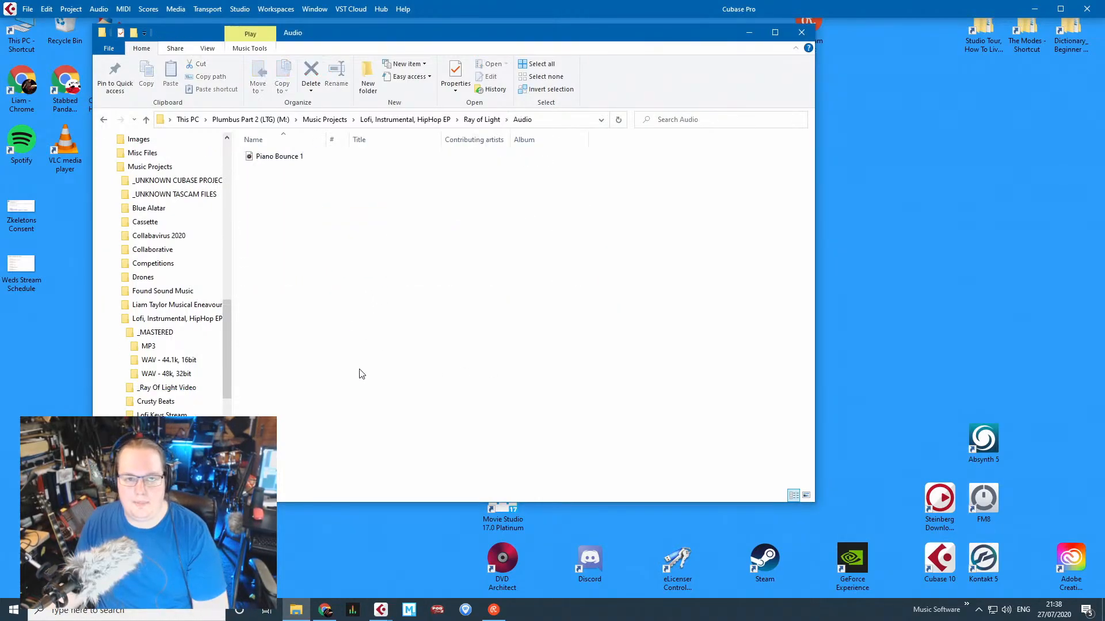
left_click(104, 120)
key("Down")
key("Return")
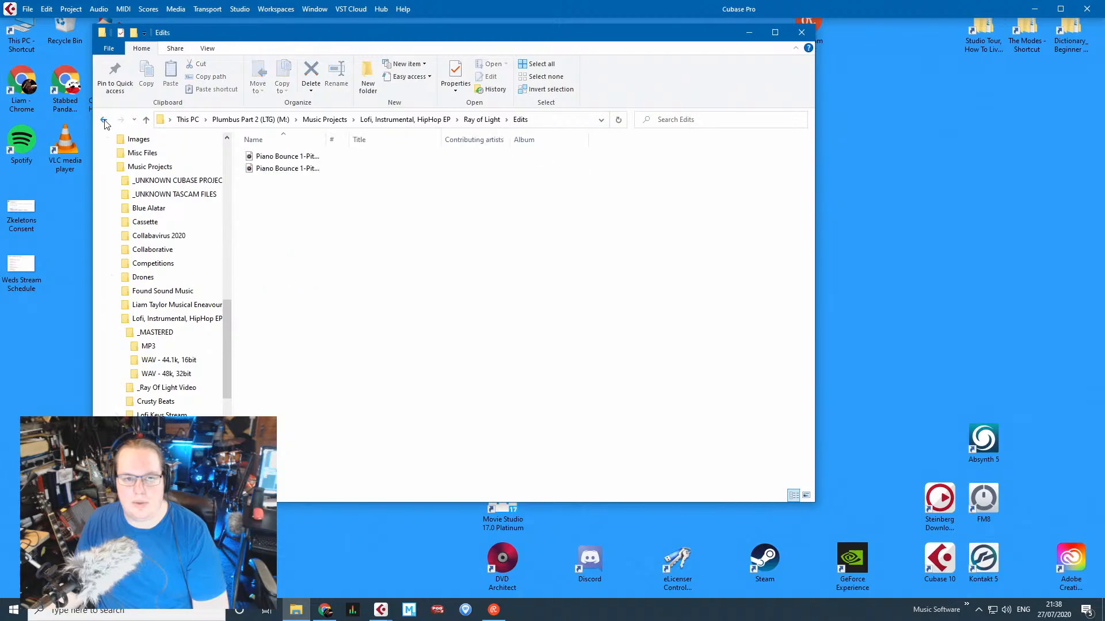
left_click(104, 121)
key("Down")
key("Return")
left_click(104, 121)
key("Down")
key("Return")
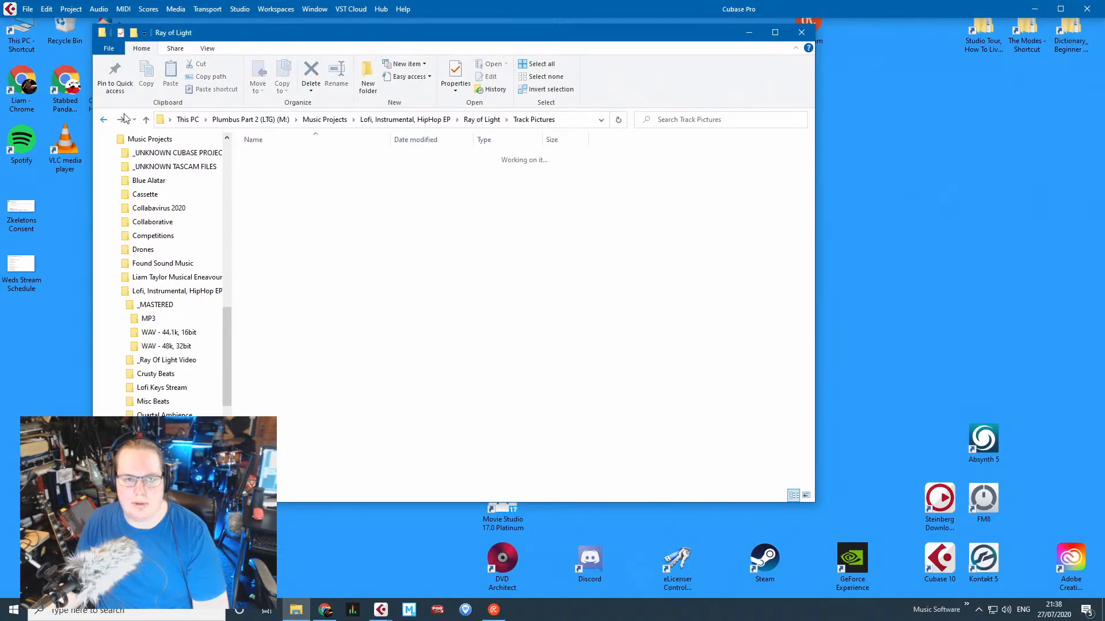
left_click(323, 279)
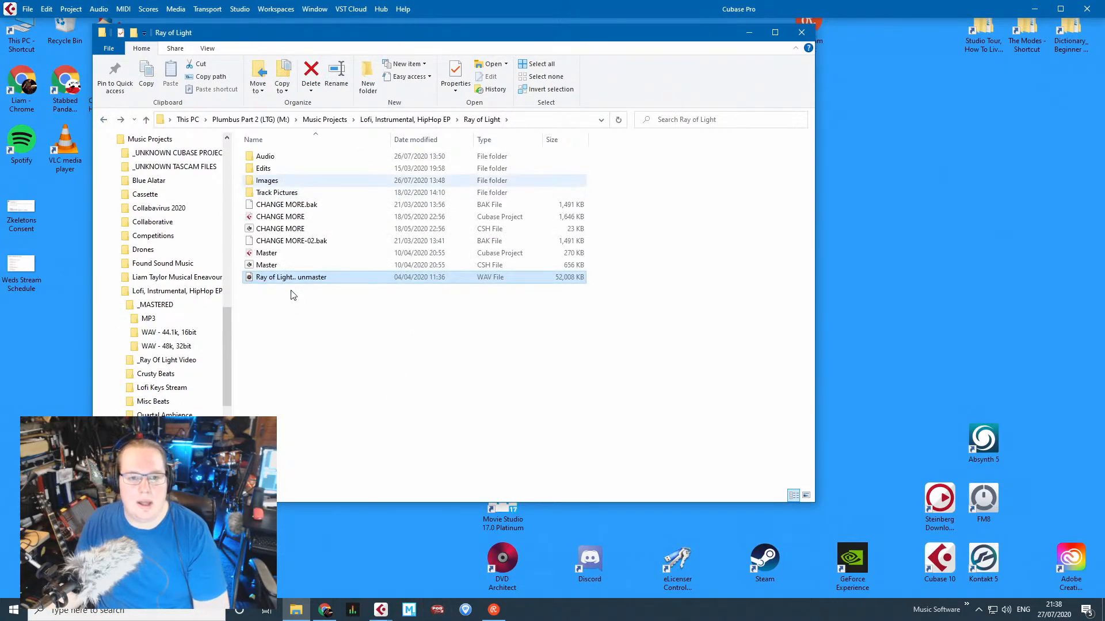
left_click_drag(316, 39, 346, 63)
left_click(367, 407)
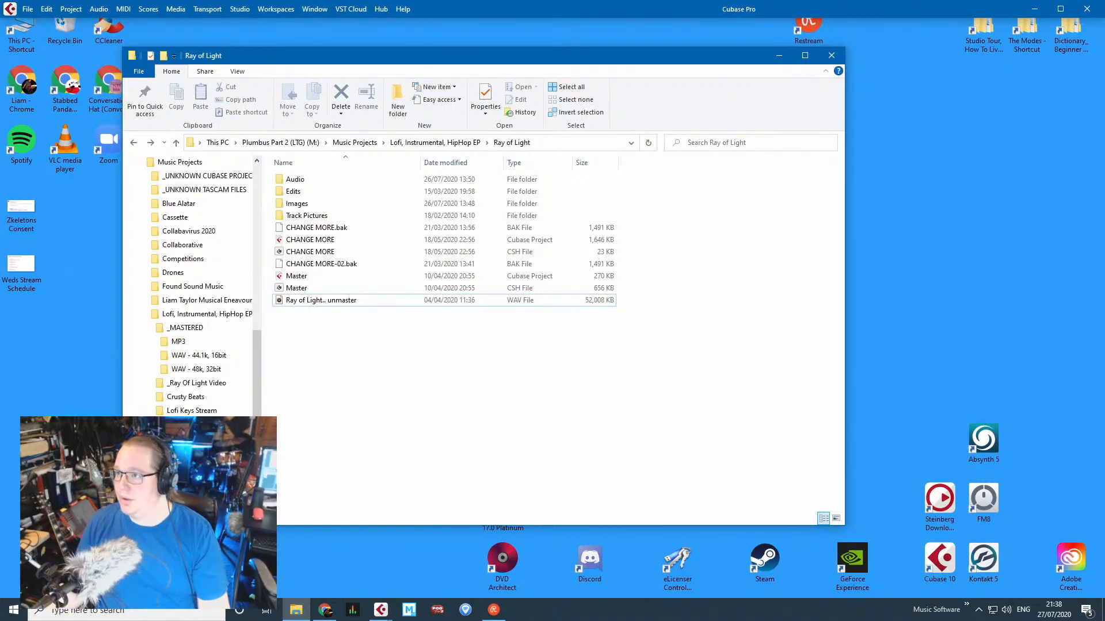
Check CPU usage, memory usage and the Cubase process status in Task Manager, and close it.
key("alt+Tab")
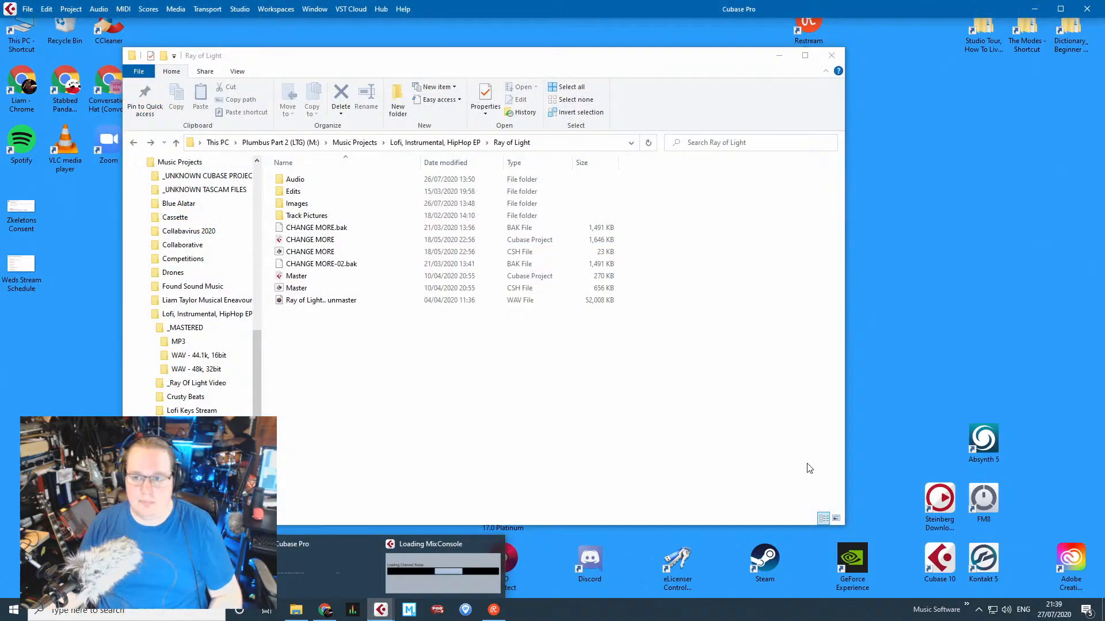
left_click(959, 308)
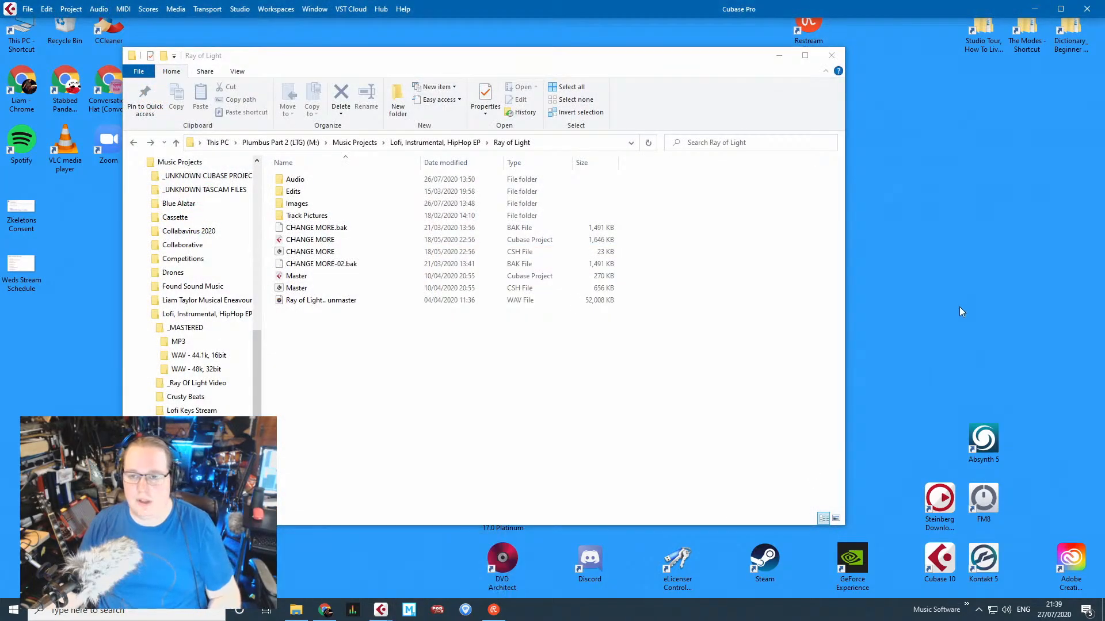
key("super")
key("super")
key("ctrl+shift+Escape")
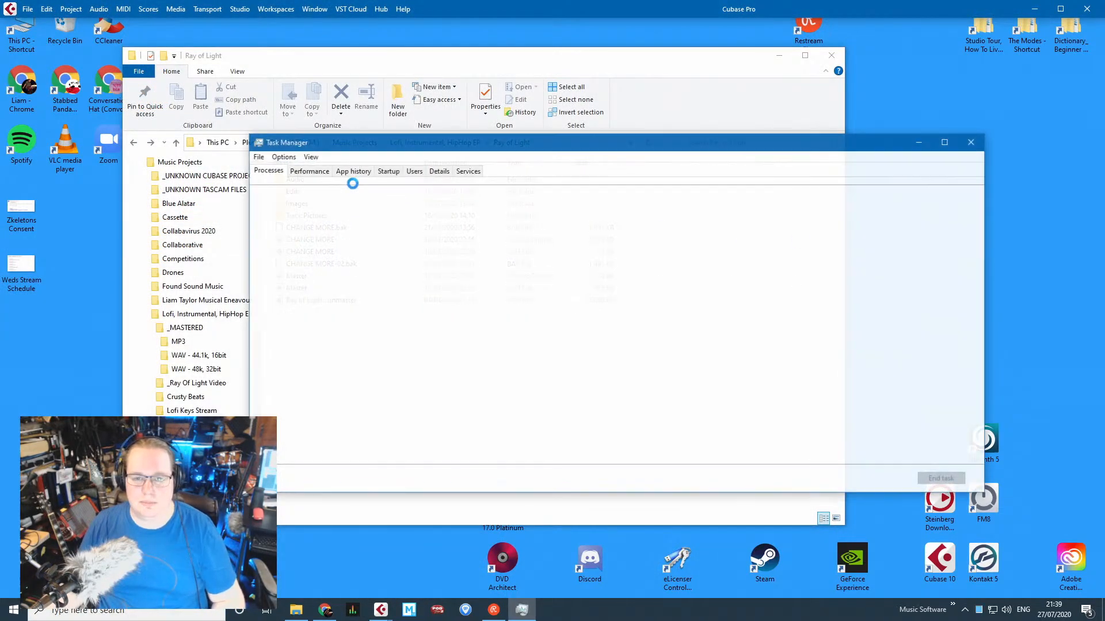
left_click(322, 171)
left_click(351, 172)
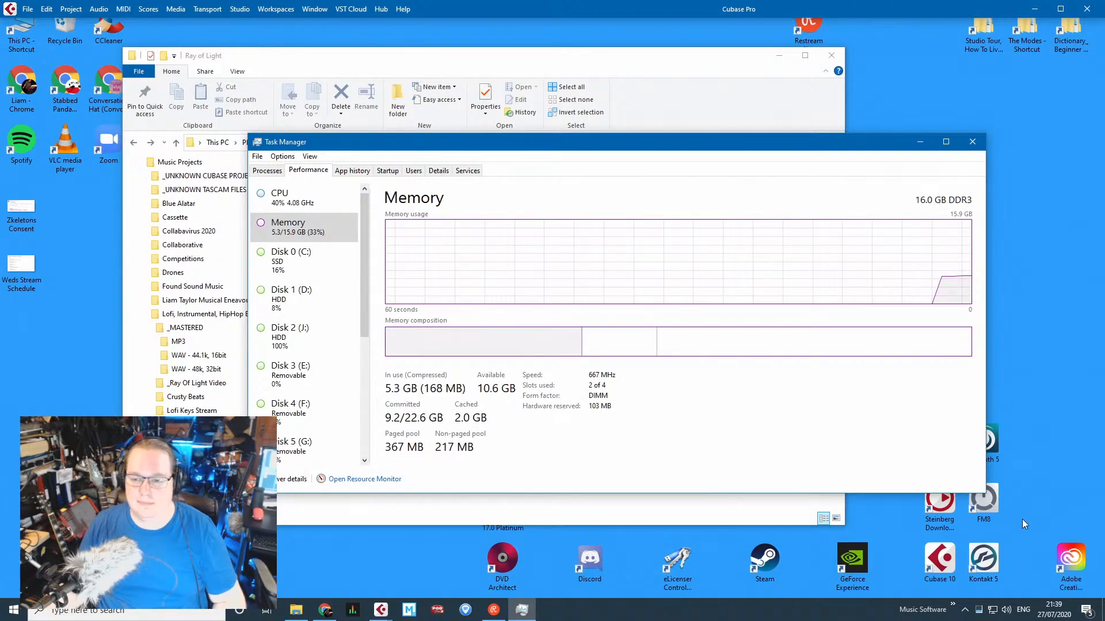
left_click_drag(984, 494, 787, 538)
left_click_drag(750, 135, 750, 98)
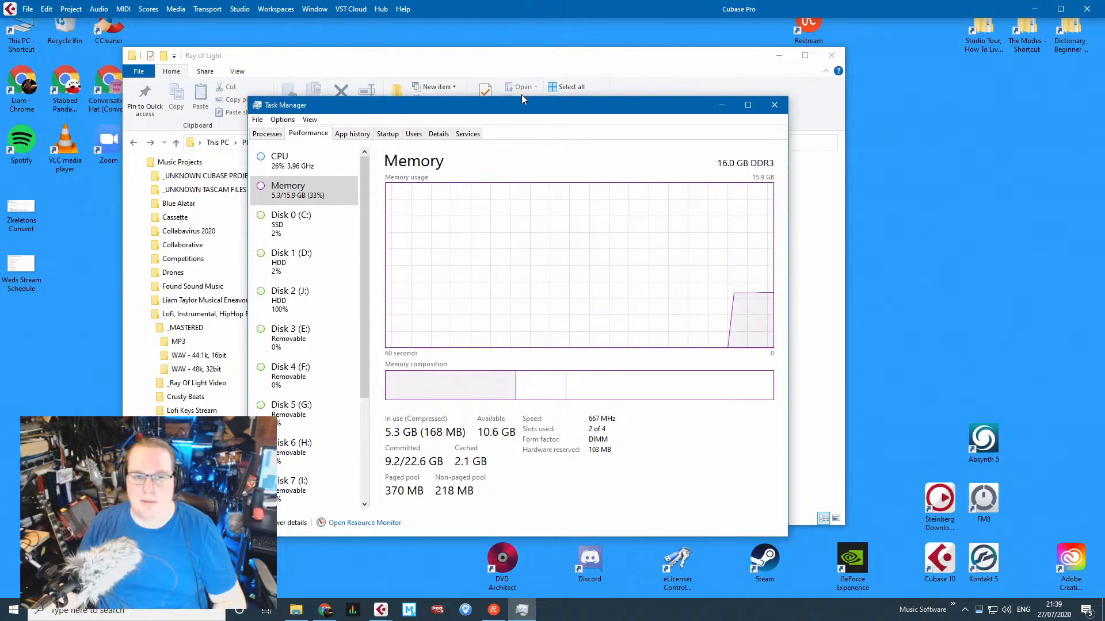
left_click(282, 161)
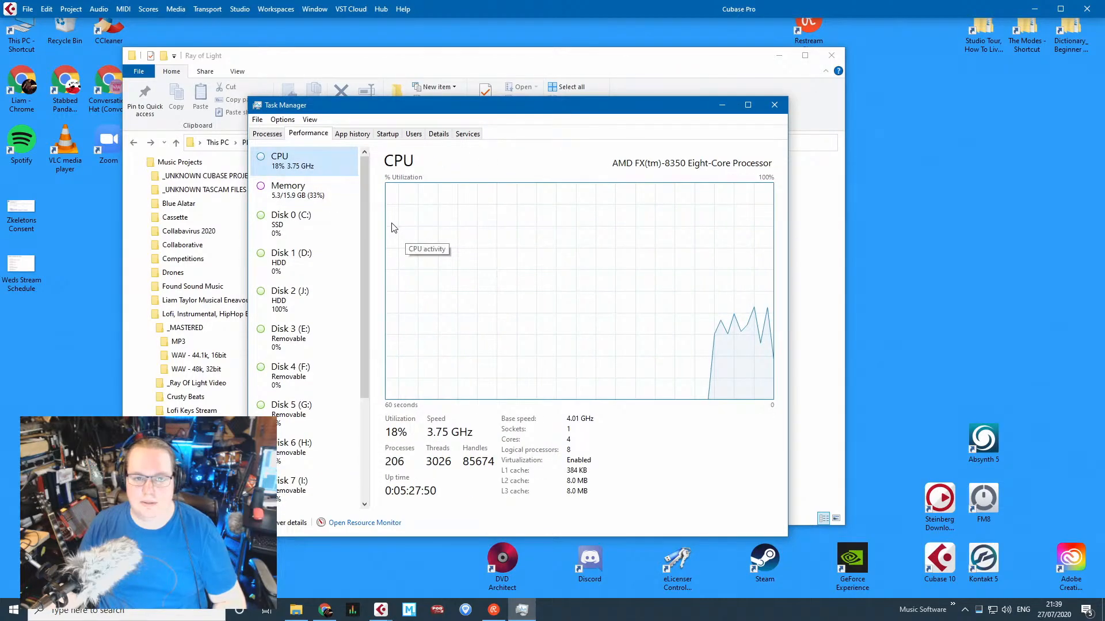
left_click(326, 199)
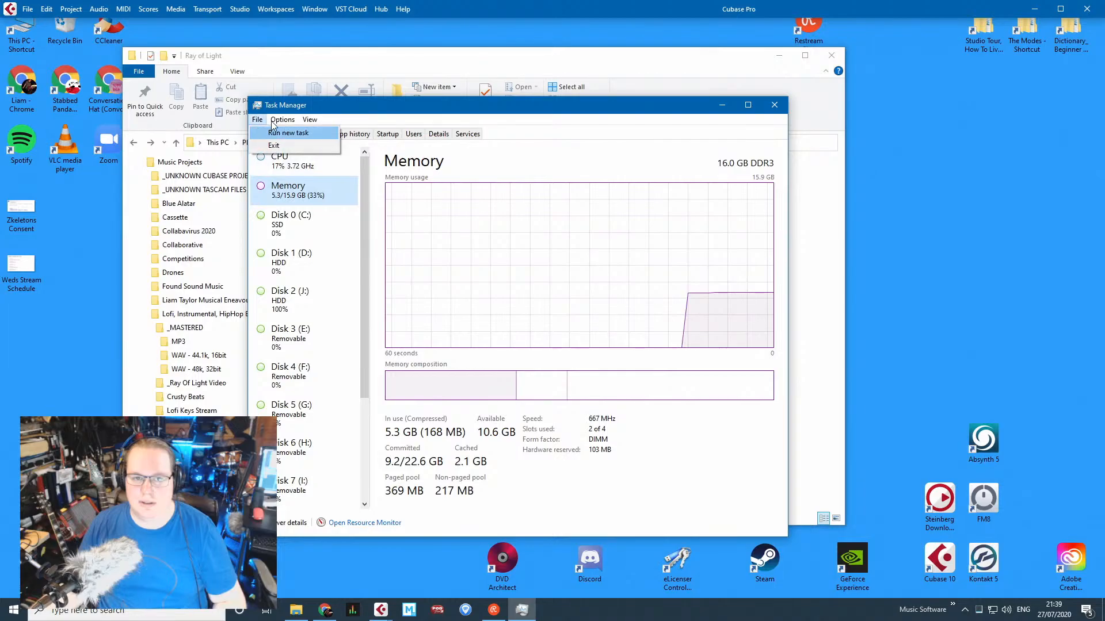
left_click(267, 134)
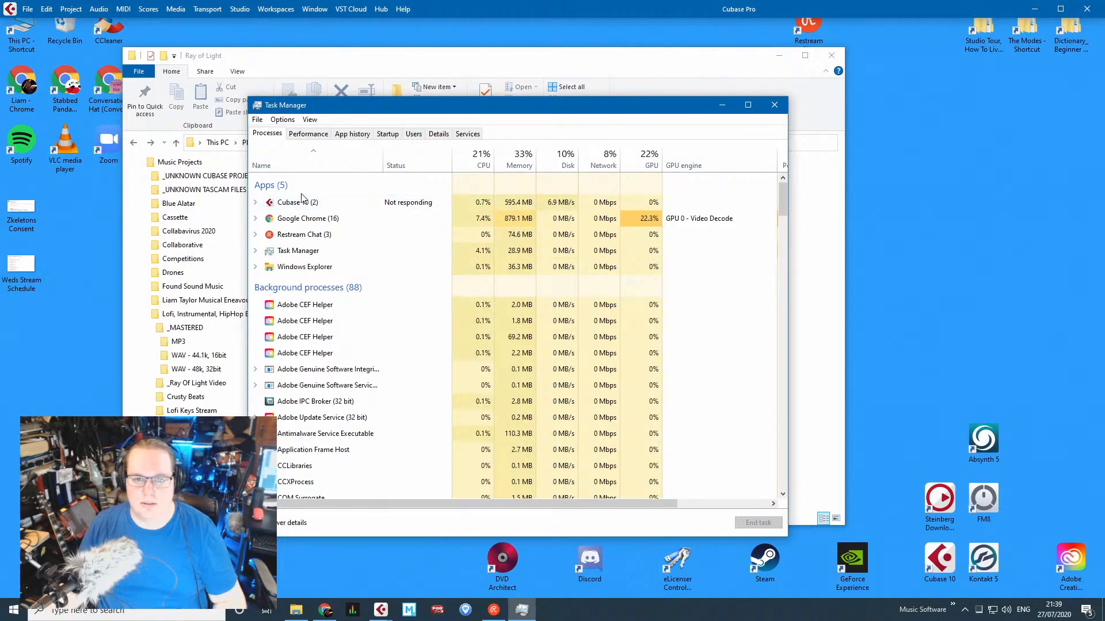
left_click(774, 106)
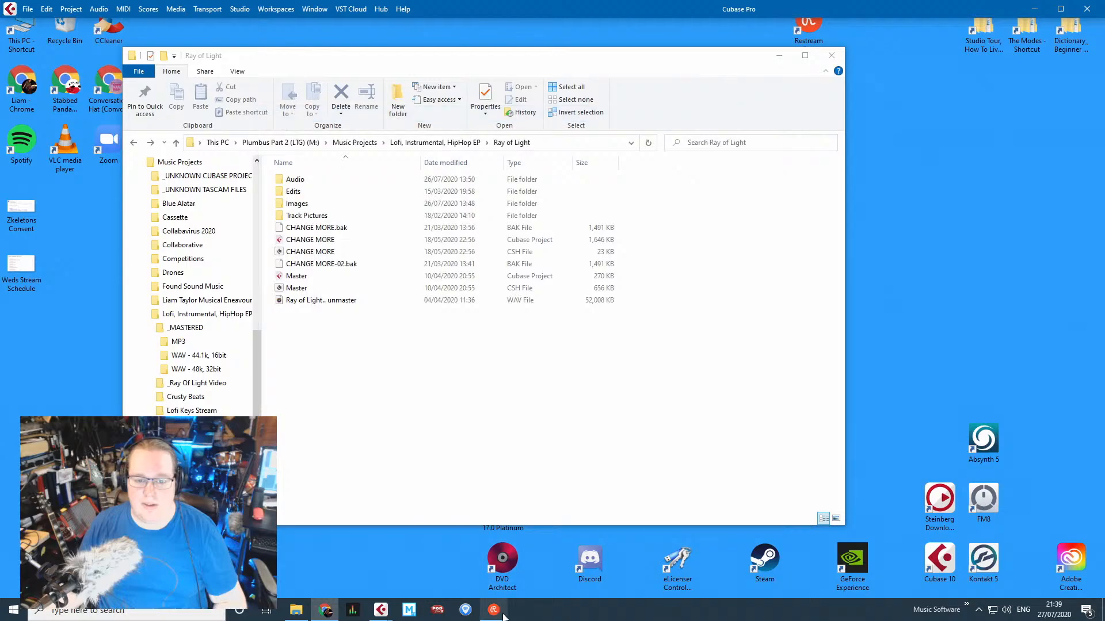
Move the Ray of Light folder window clear of Cubase's MixConsole loading progress.
left_click(696, 415)
left_click_drag(577, 57, 647, 373)
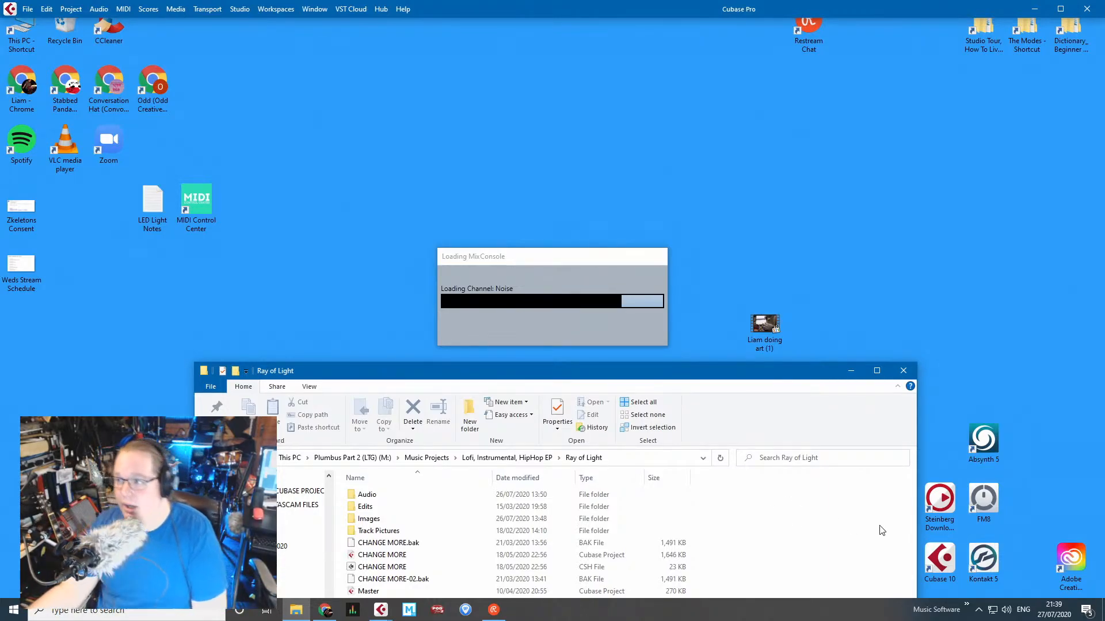
key("alt+Tab")
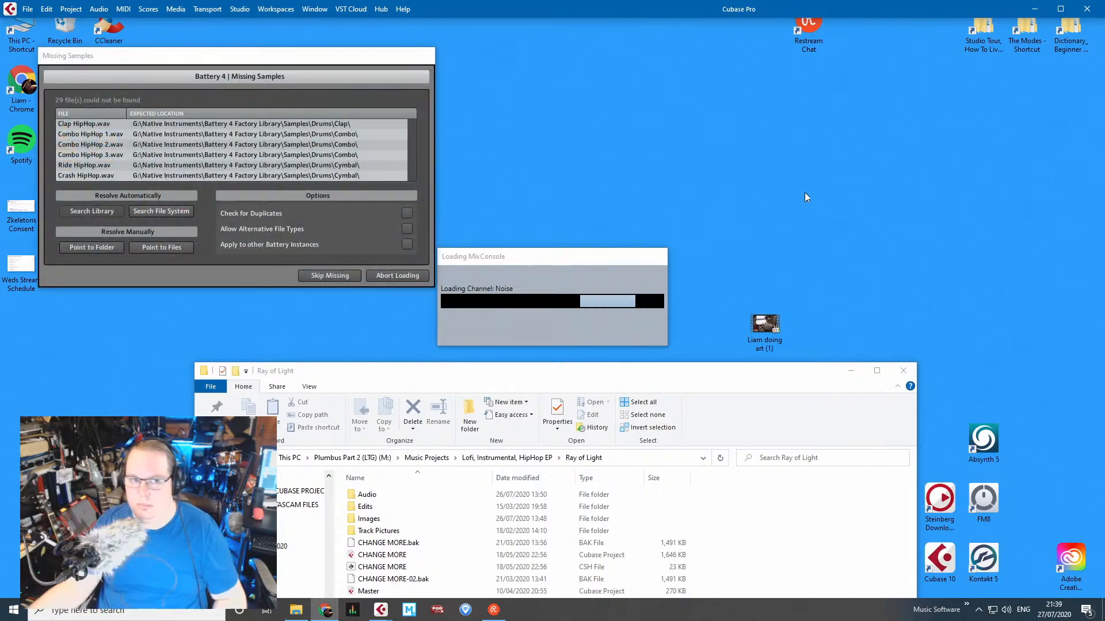
Point Battery 4's missing samples to the Battery 4 Factory Library in Native Instruments on drive J:, and accept the unmapped FireStudio input.
left_click(92, 247)
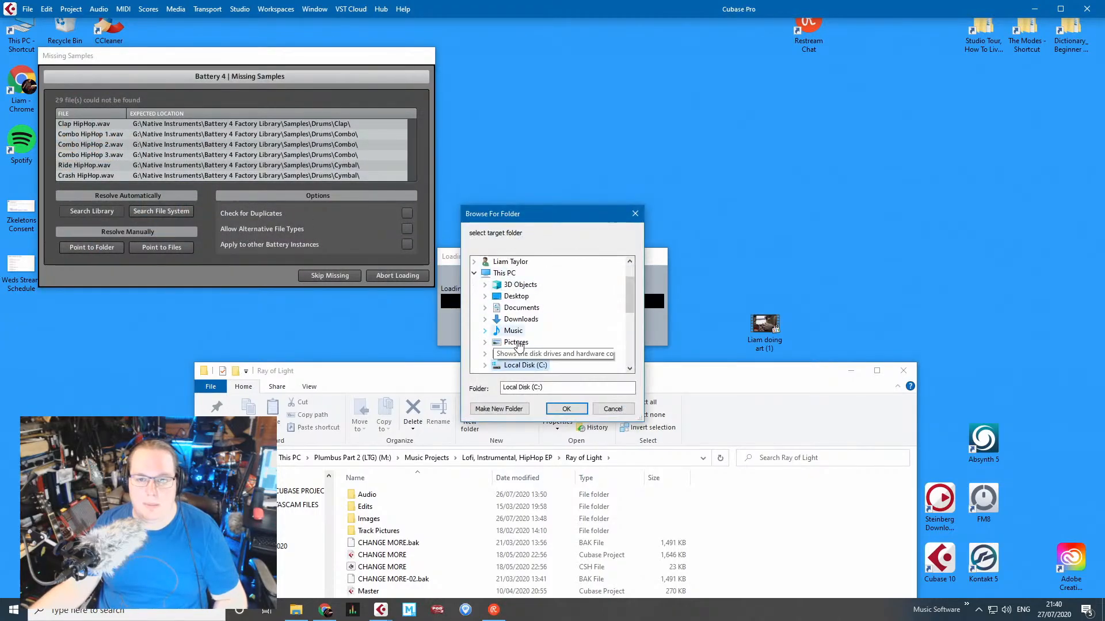
scroll(572, 345, "up", 2)
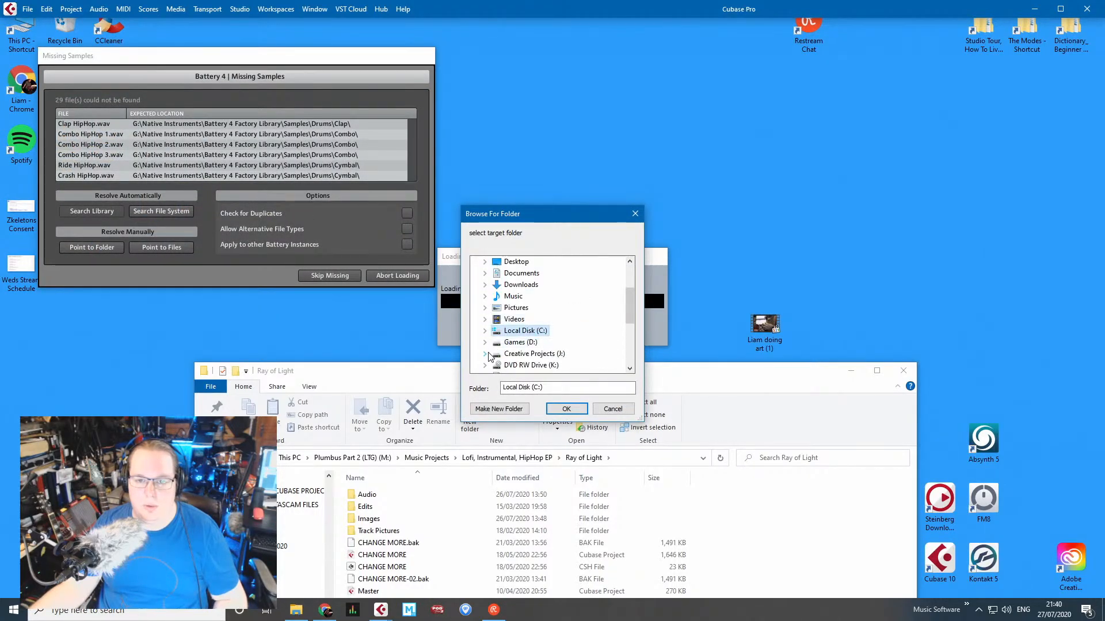
left_click(555, 353)
scroll(588, 345, "down", 5)
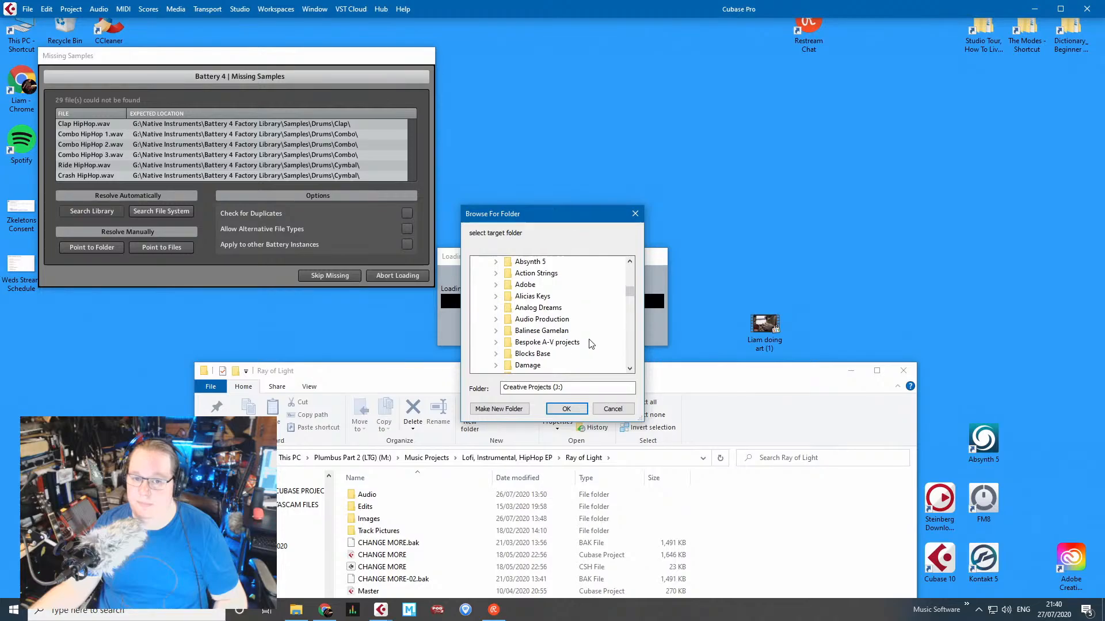
scroll(589, 343, "down", 5)
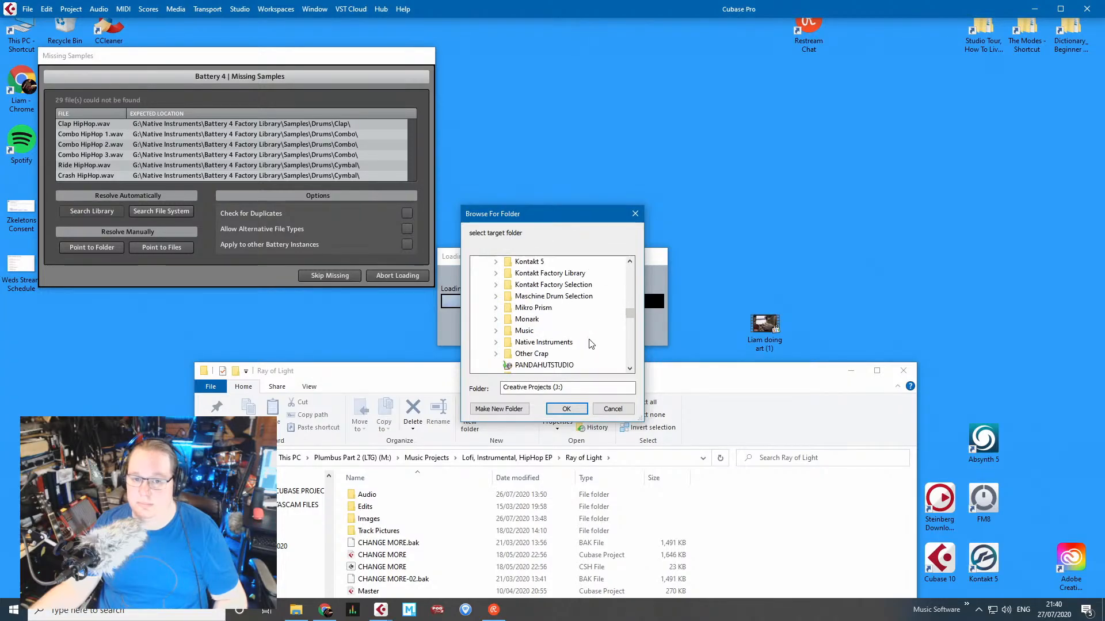
scroll(592, 345, "down", 3)
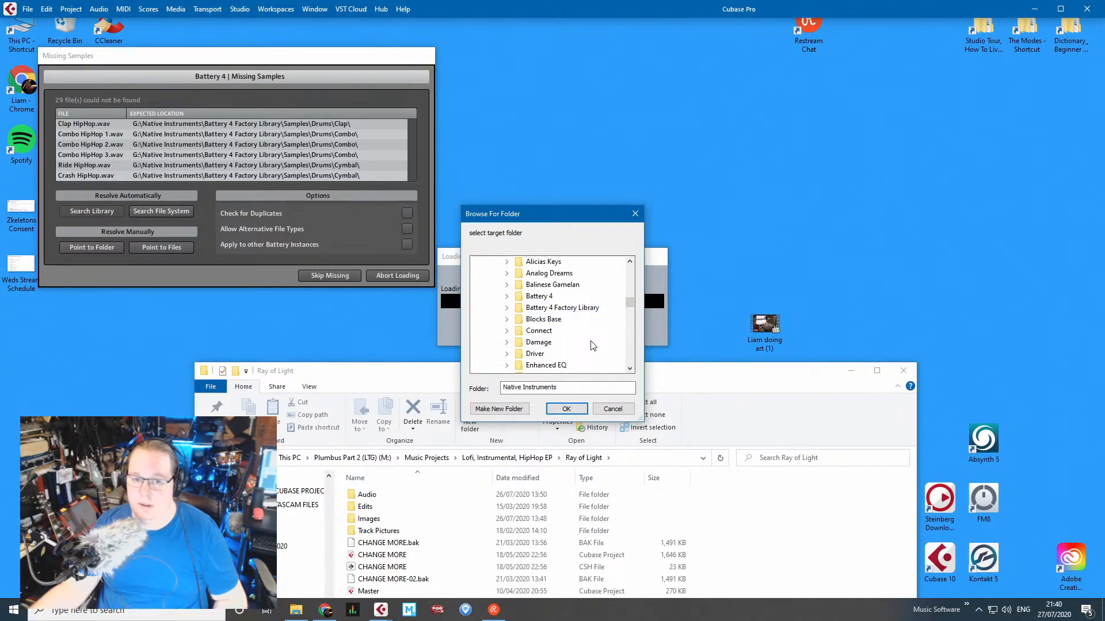
double_click(547, 306)
left_click(582, 408)
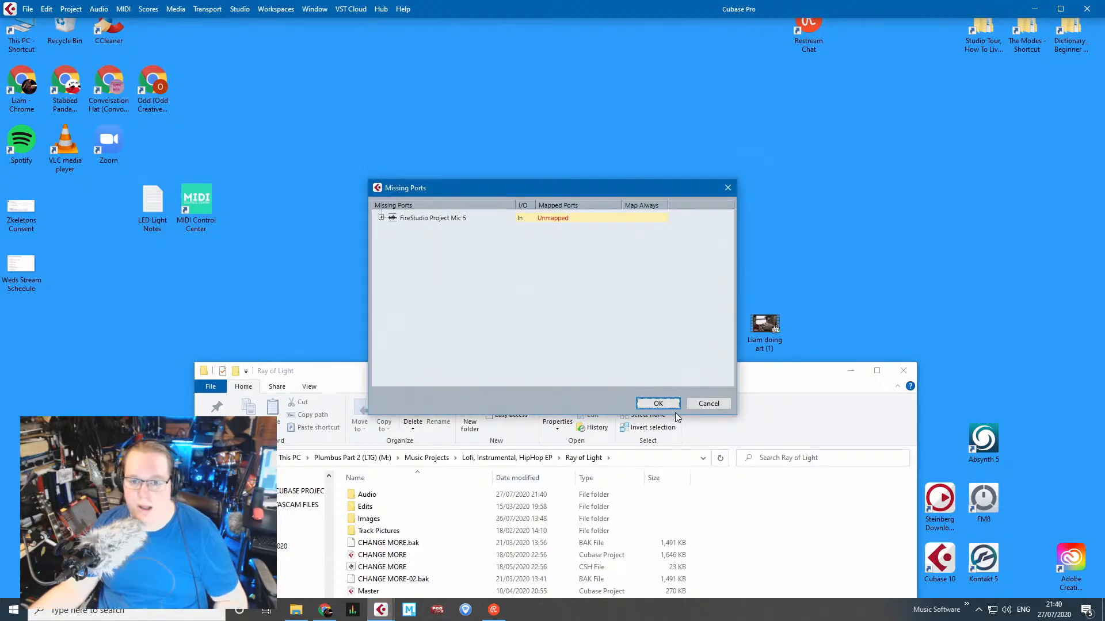
left_click(670, 405)
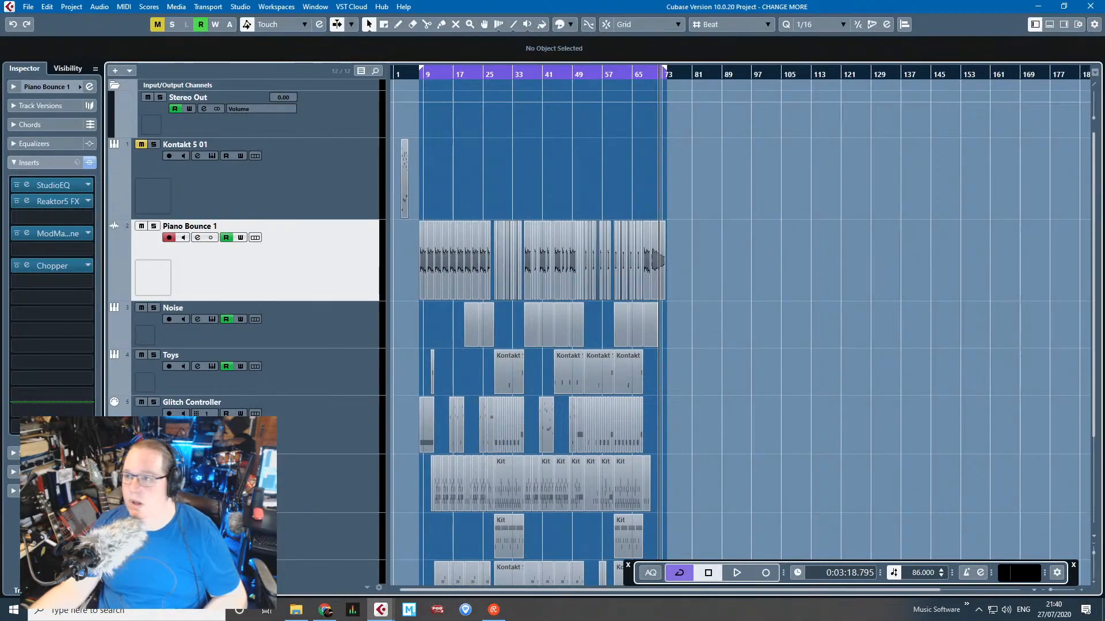
Look over the CHANGE MORE arrangement and play the project from bar 8.
scroll(544, 305, "down", 3)
scroll(448, 397, "up", 3)
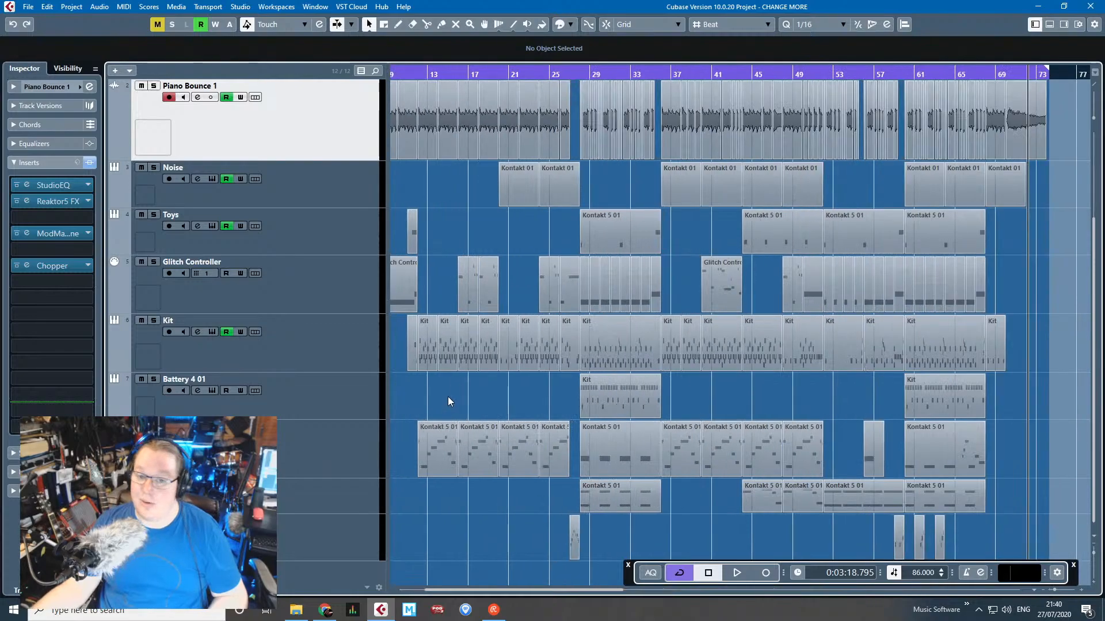
scroll(449, 397, "up", 3)
left_click_drag(499, 384, 557, 403)
scroll(575, 339, "up", 3)
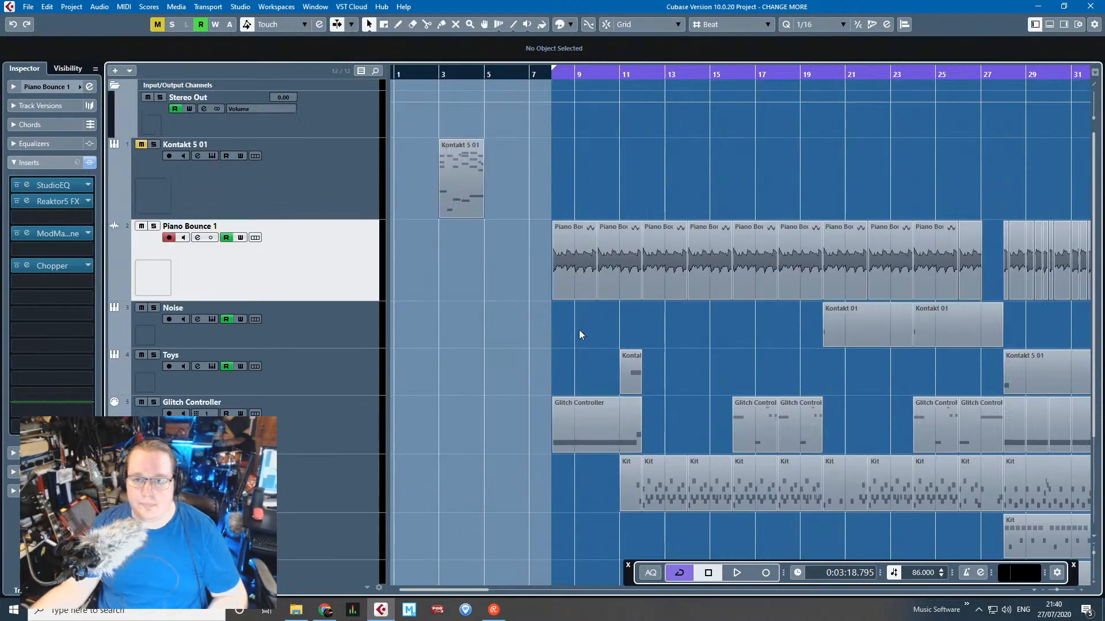
scroll(580, 332, "up", 3)
key("space")
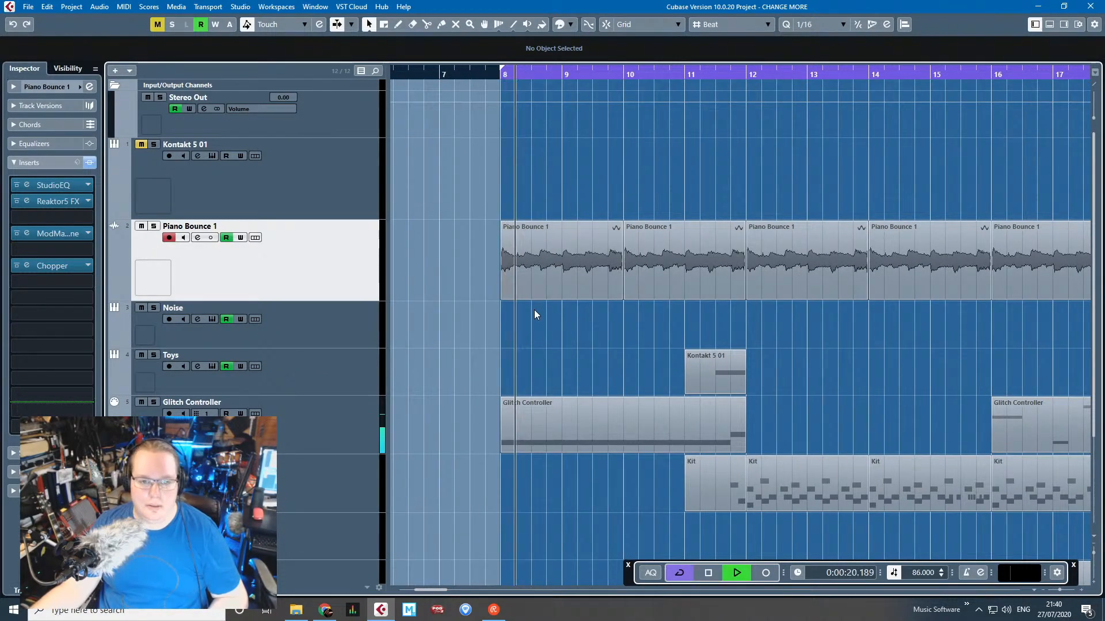
scroll(477, 422, "down", 3)
scroll(476, 421, "down", 3)
scroll(477, 420, "down", 1)
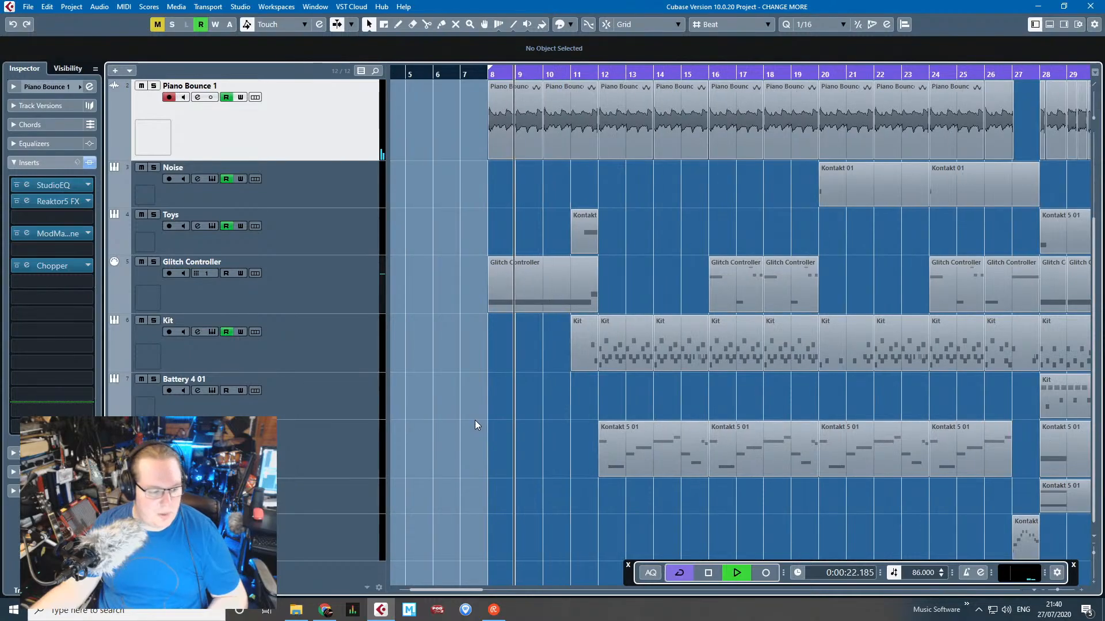
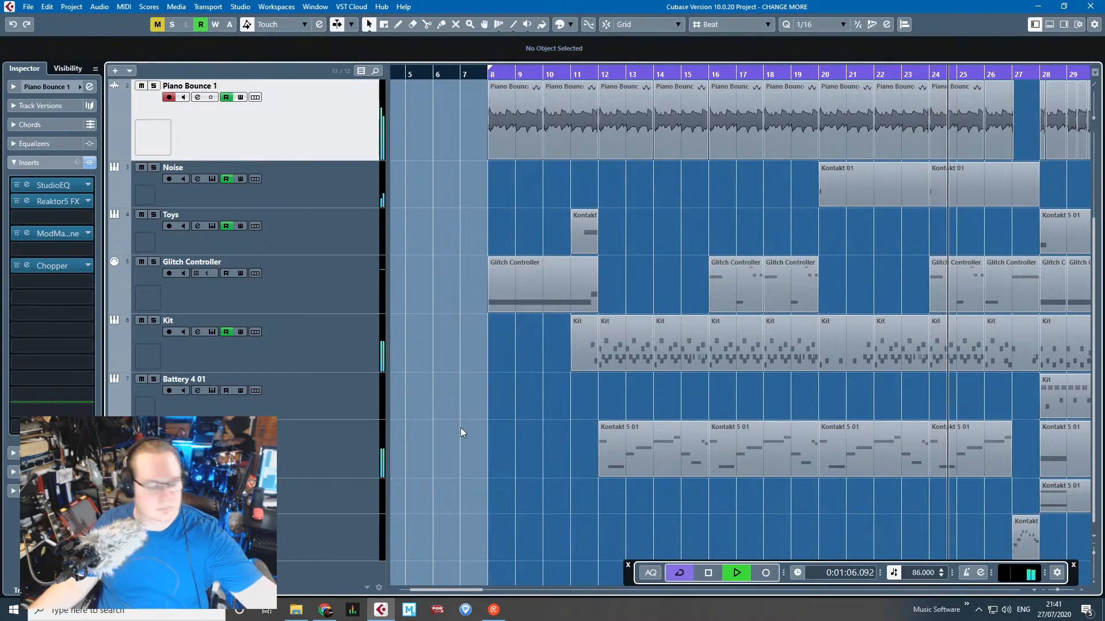
Follow the playback with auto-scroll on, listen up to about bar 36, and stop it.
key("f")
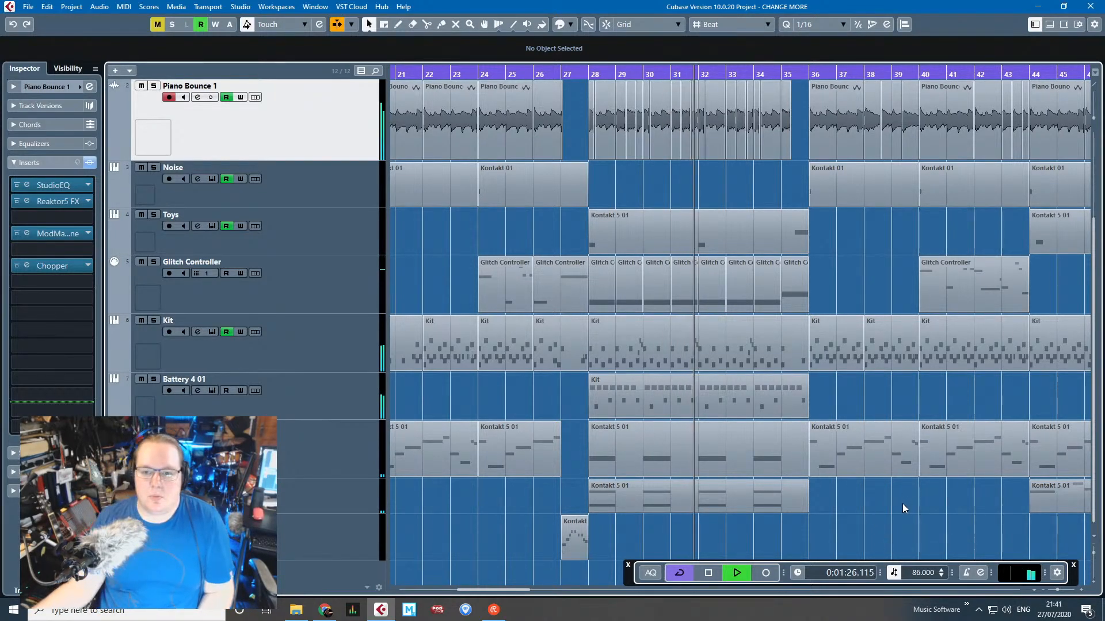
scroll(902, 503, "up", 4, "ctrl")
scroll(857, 521, "down", 4, "ctrl")
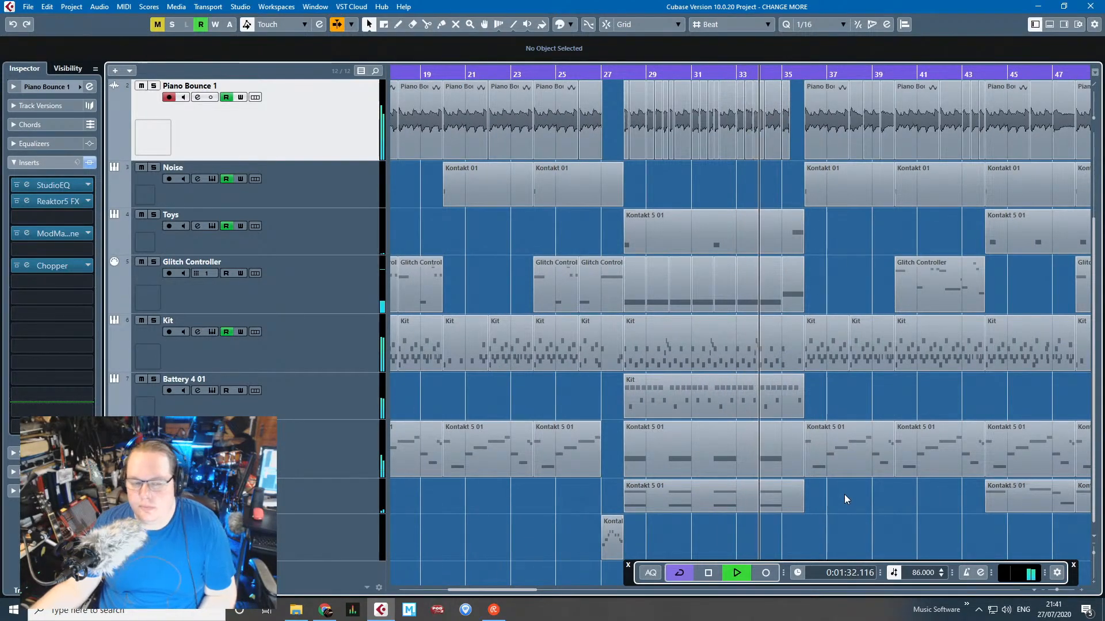
scroll(844, 494, "up", 3, "ctrl")
scroll(698, 478, "down", 1, "ctrl")
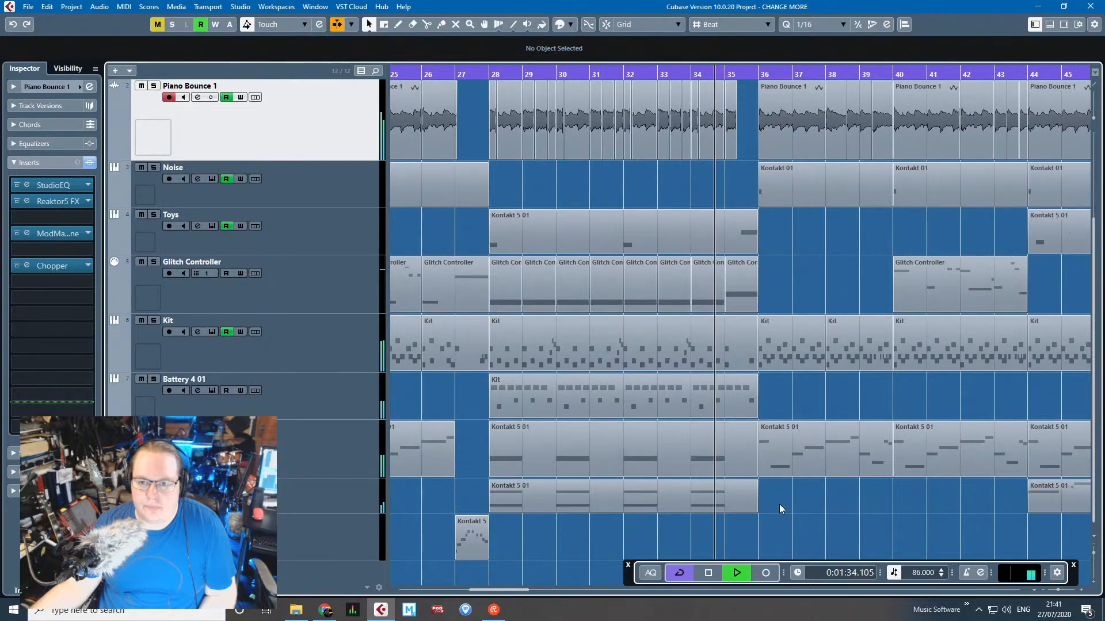
scroll(779, 504, "up", 4, "ctrl")
scroll(771, 493, "down", 3, "ctrl")
scroll(772, 493, "down", 4, "ctrl")
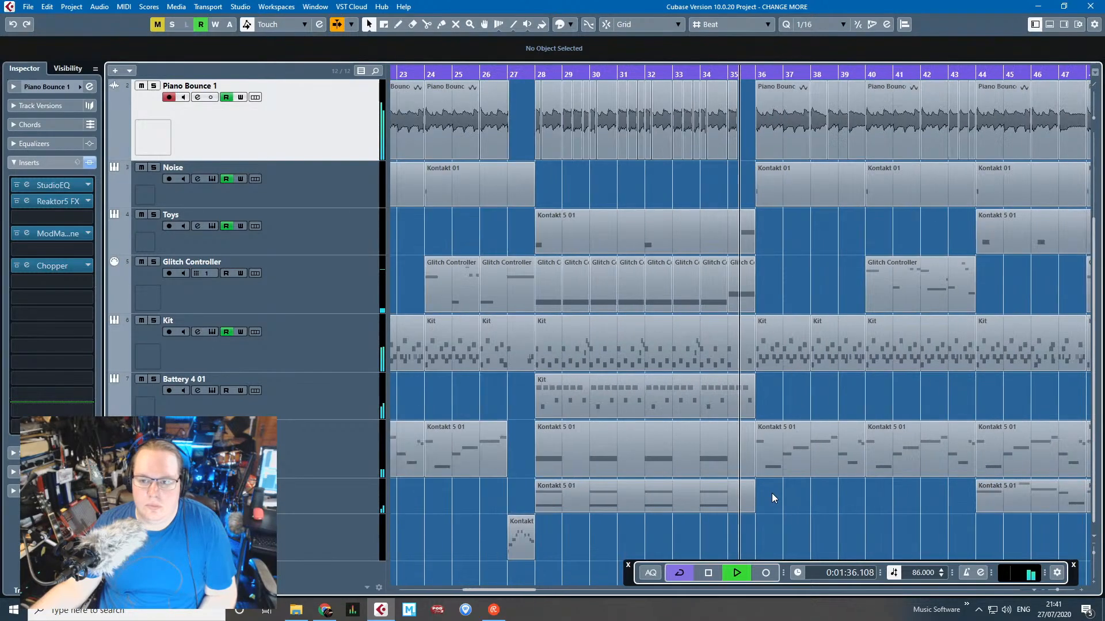
key("space")
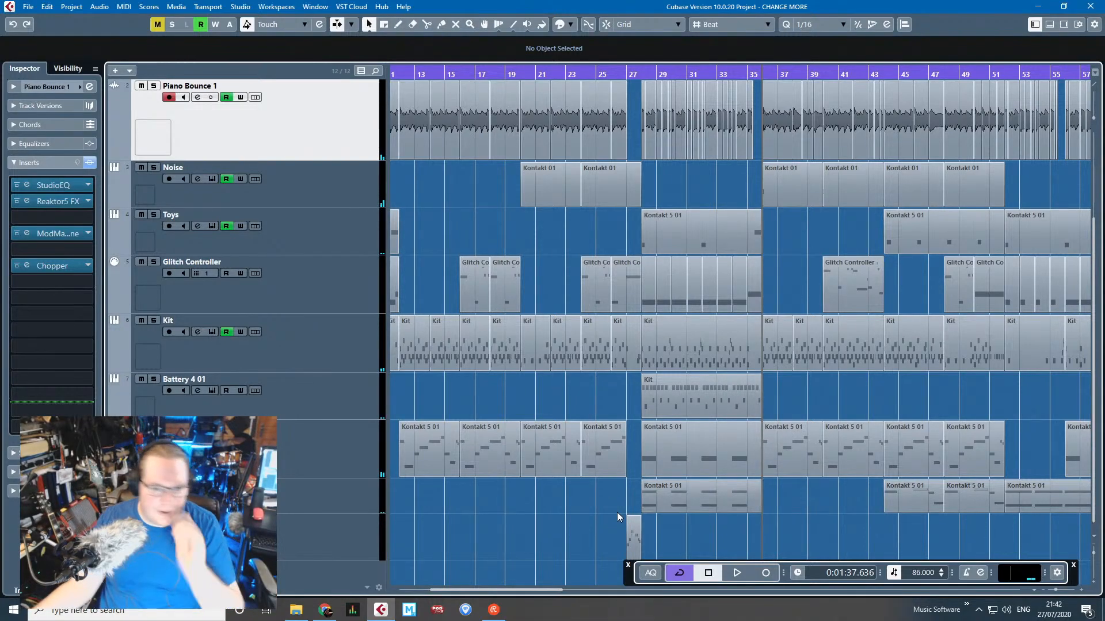
Solo the Padshop 01 track and play a short passage from bar 28.
left_click(329, 498)
key("s")
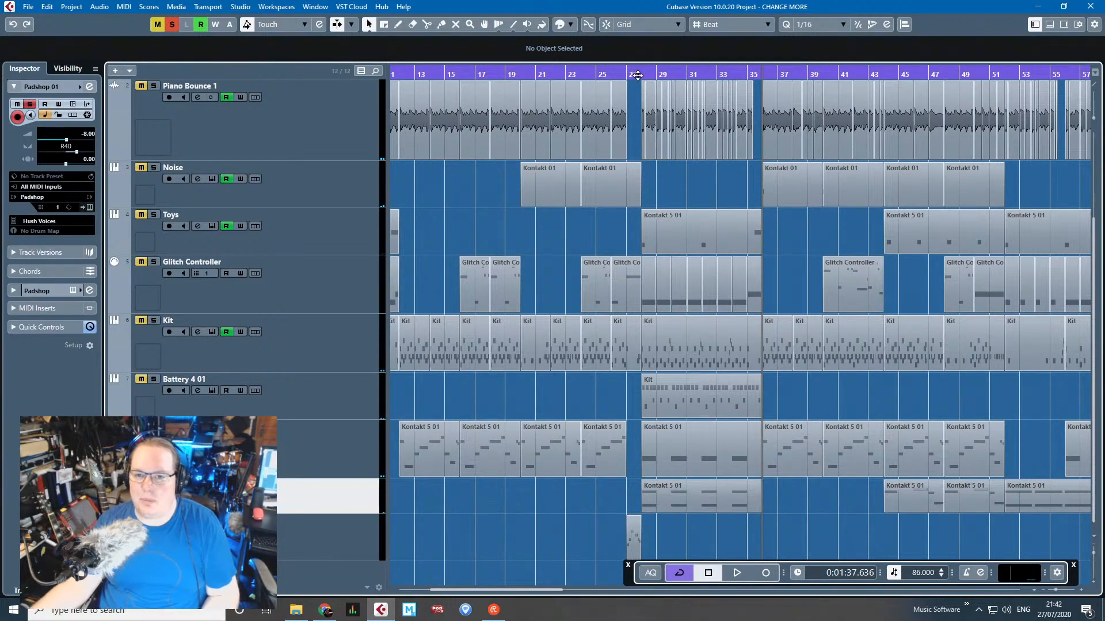
left_click_drag(638, 76, 674, 402)
key("space")
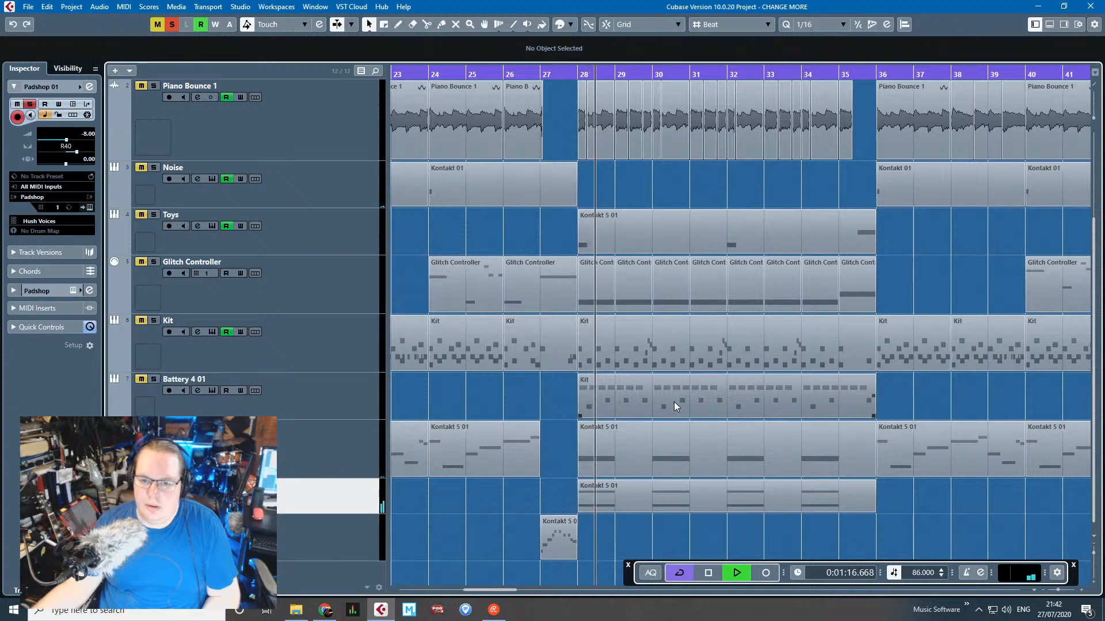
key("space")
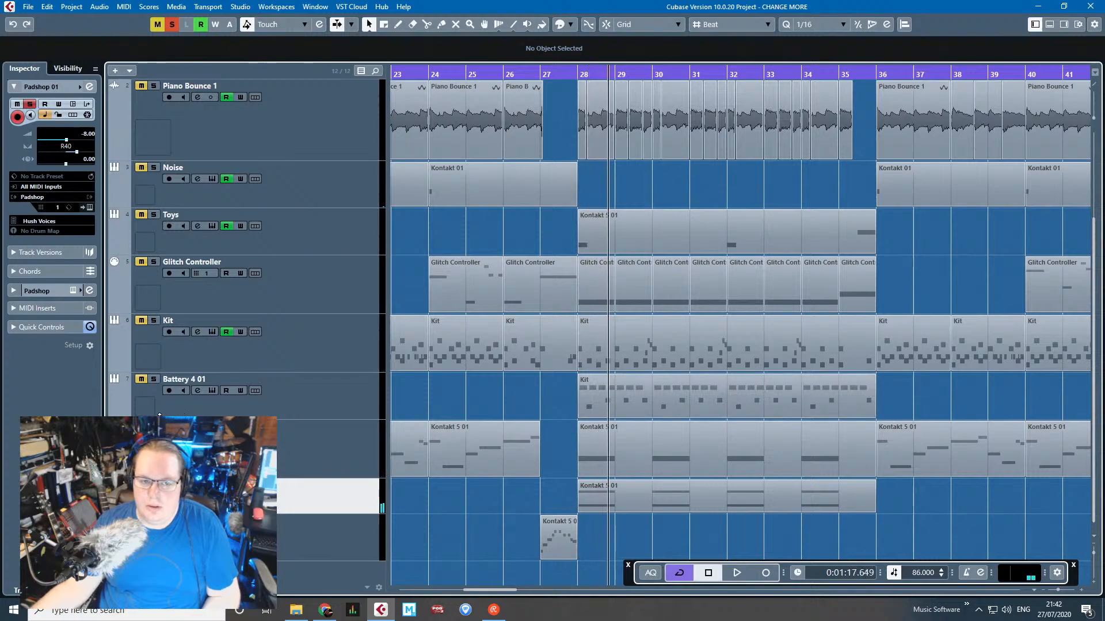
Listen to Synth Bass soloed together with Padshop 01 from bar 28, and clear the solos.
left_click(576, 73)
key("space")
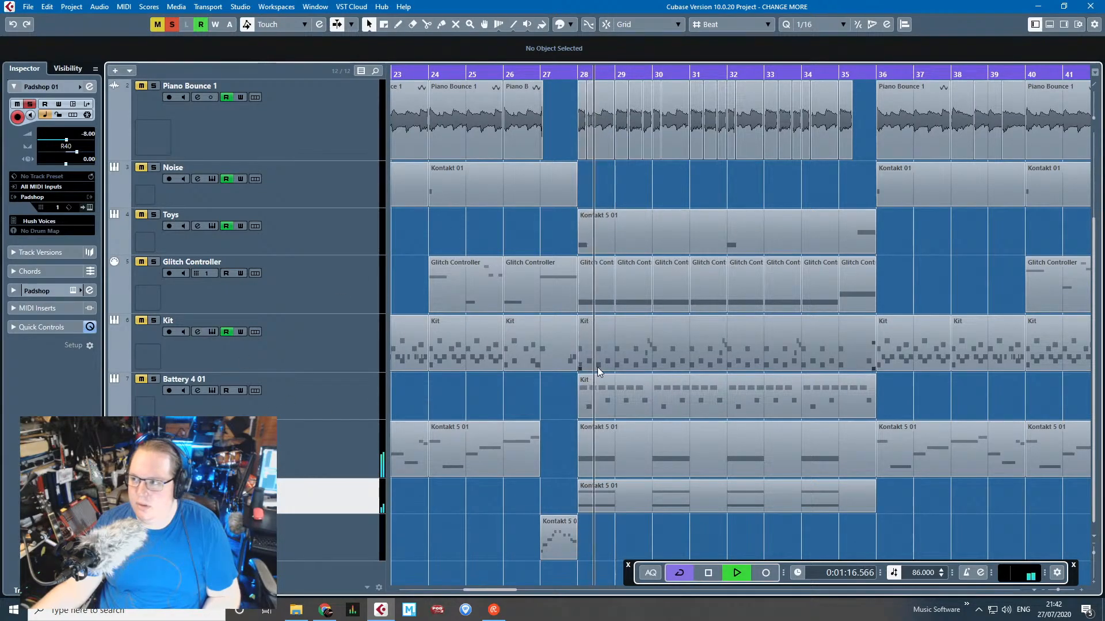
key("space")
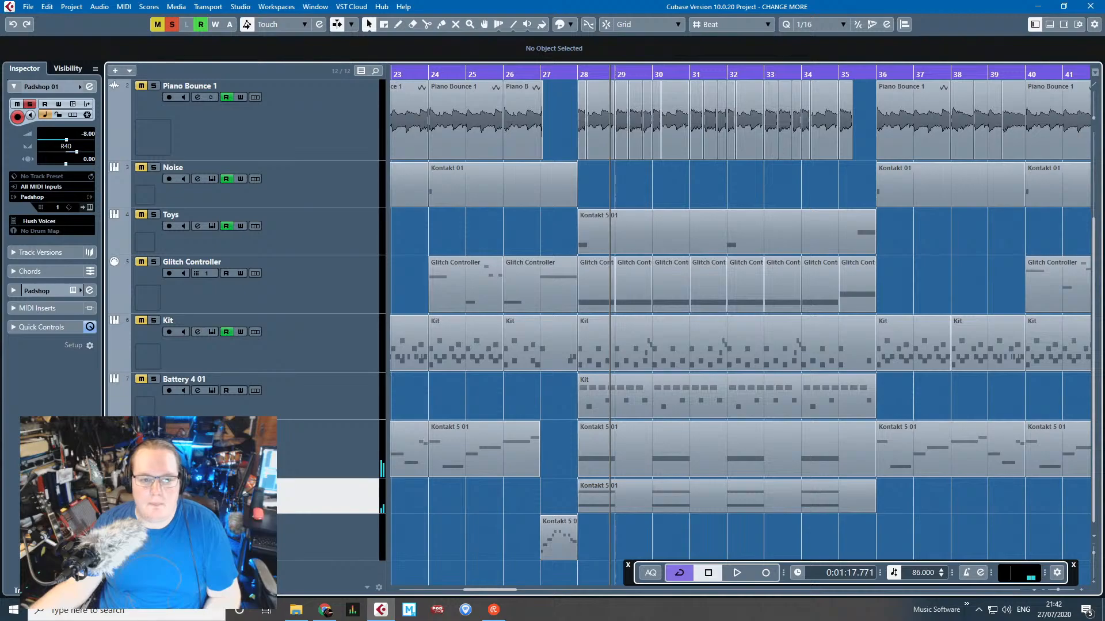
left_click(154, 427)
scroll(642, 449, "down", 5)
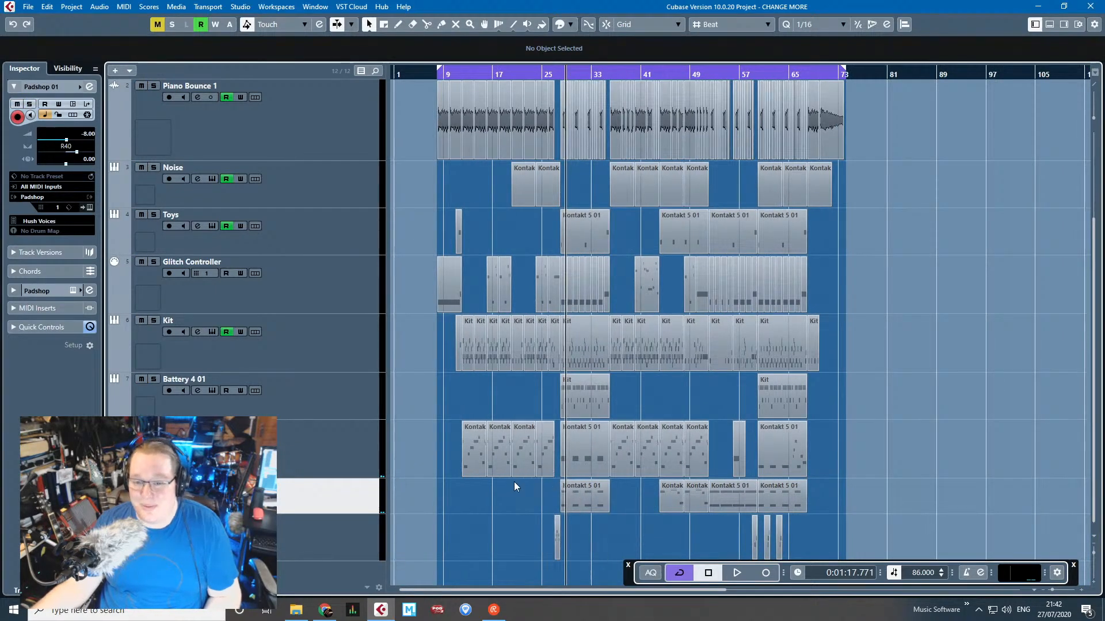
Solo the Piano Bounce 1 track and check the solo state across the track list.
scroll(514, 481, "up", 3)
left_click(154, 226)
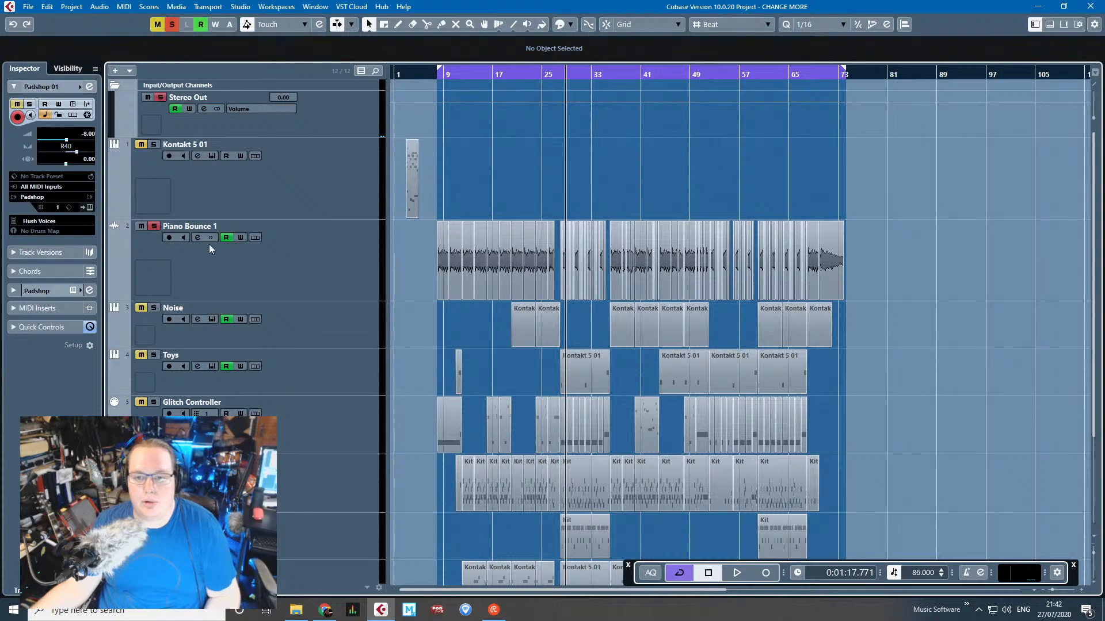
scroll(582, 207, "down", 3)
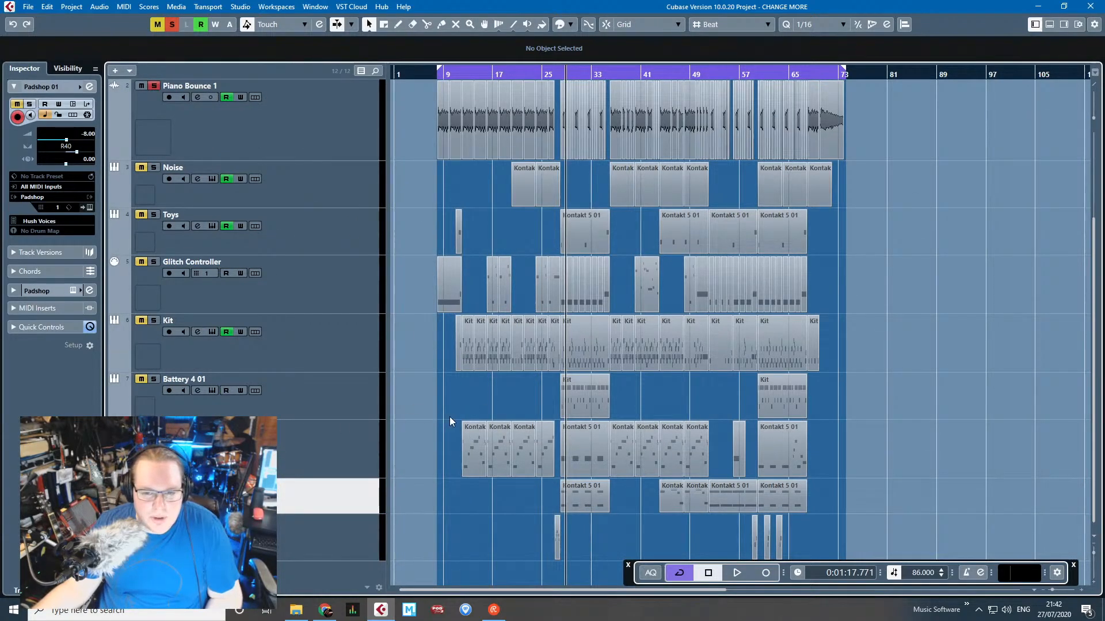
scroll(450, 416, "up", 3)
scroll(448, 416, "down", 3)
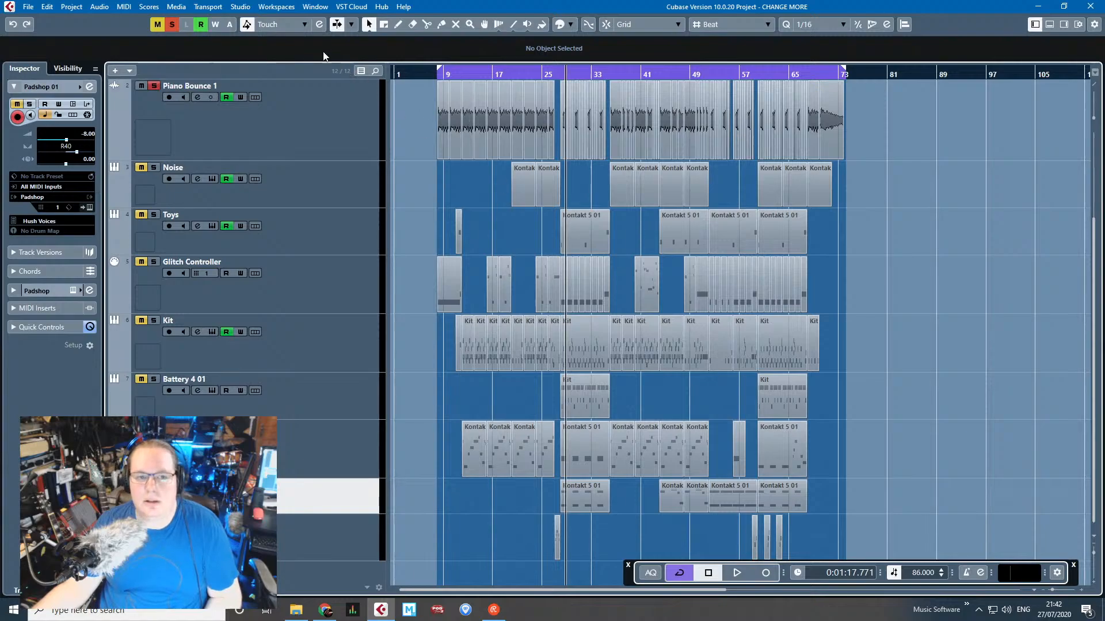
Open the Export Audio Mixdown settings and choose the Desktop as the save location.
left_click(28, 7)
mouse_move(99, 183)
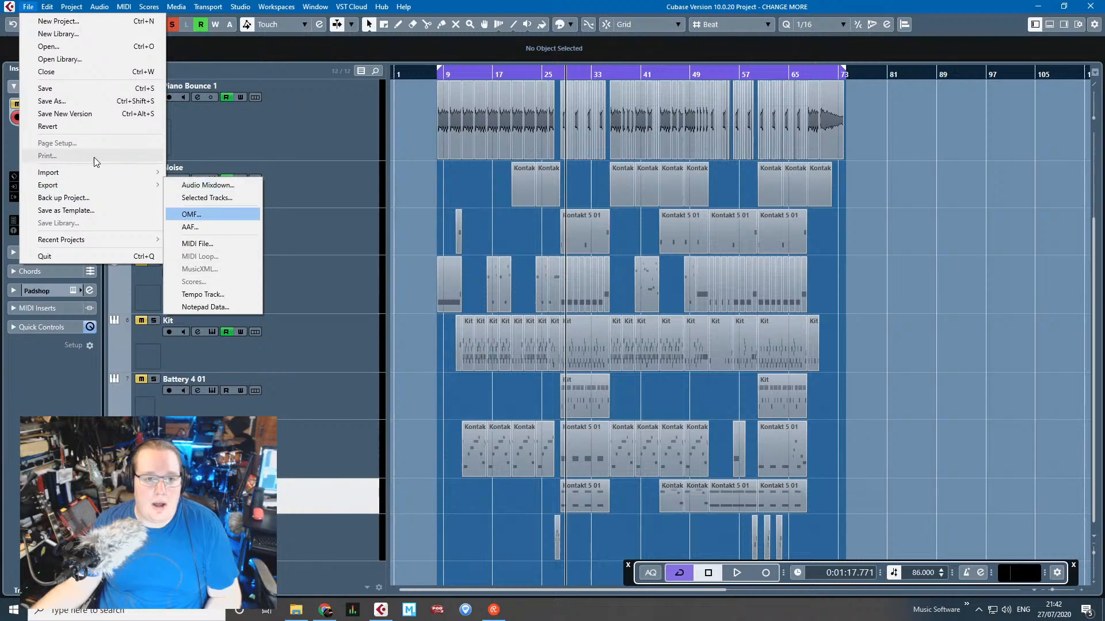
left_click(207, 185)
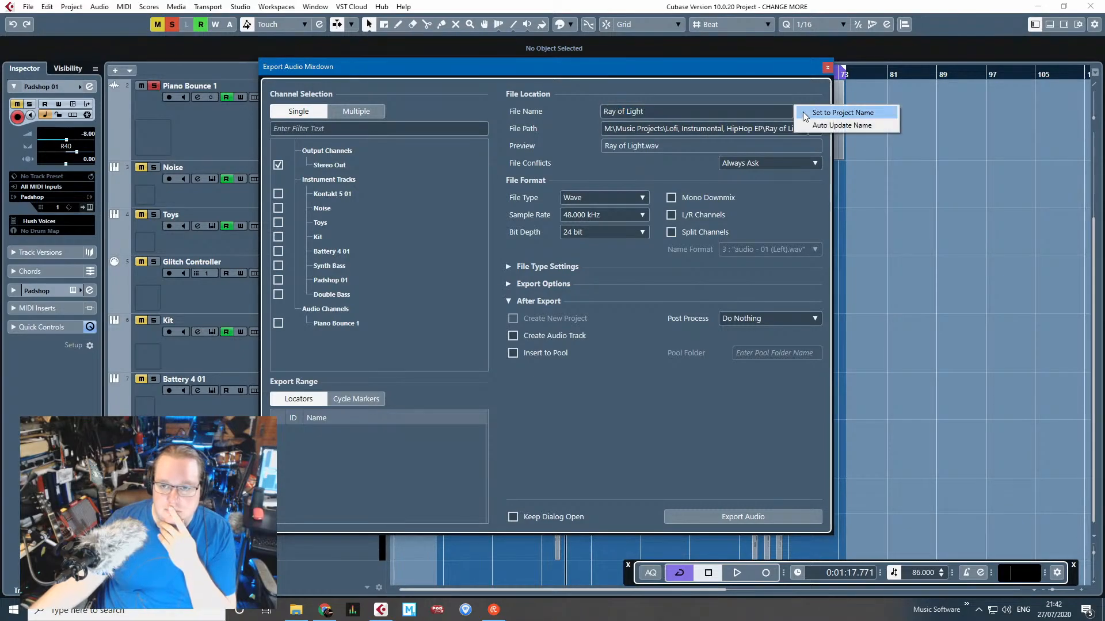
left_click(815, 128)
left_click(803, 134)
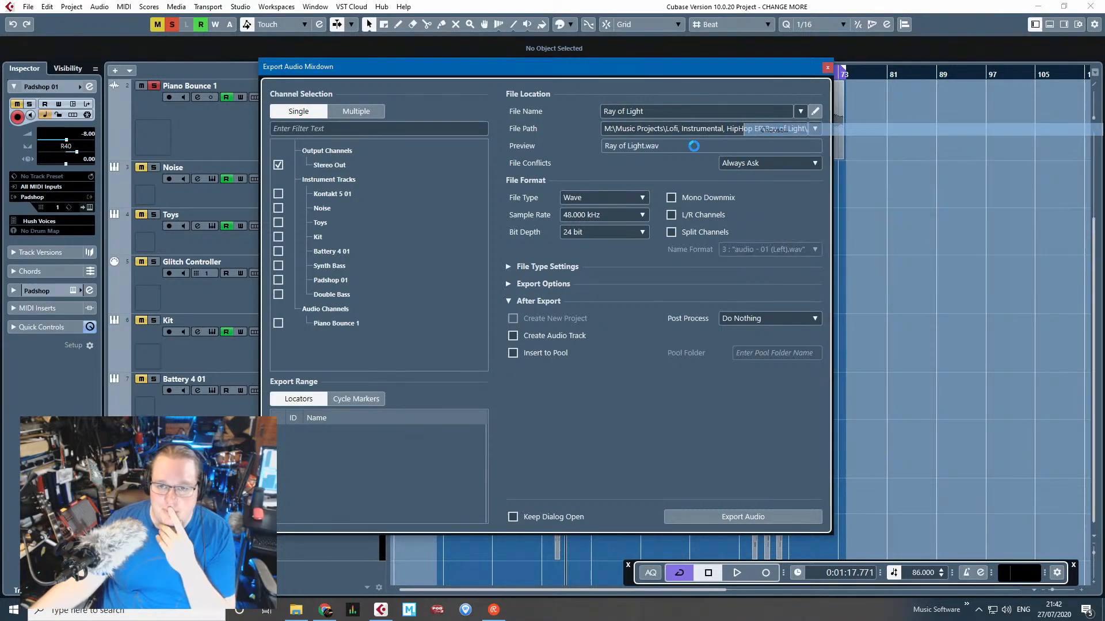
scroll(384, 418, "down", 1)
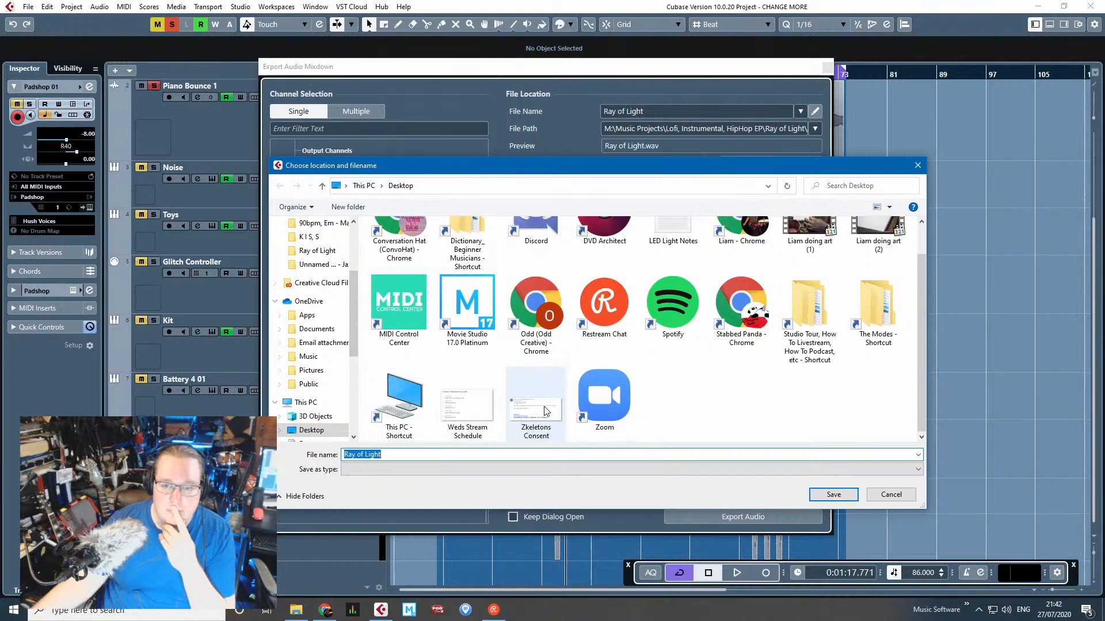
scroll(748, 426, "up", 1)
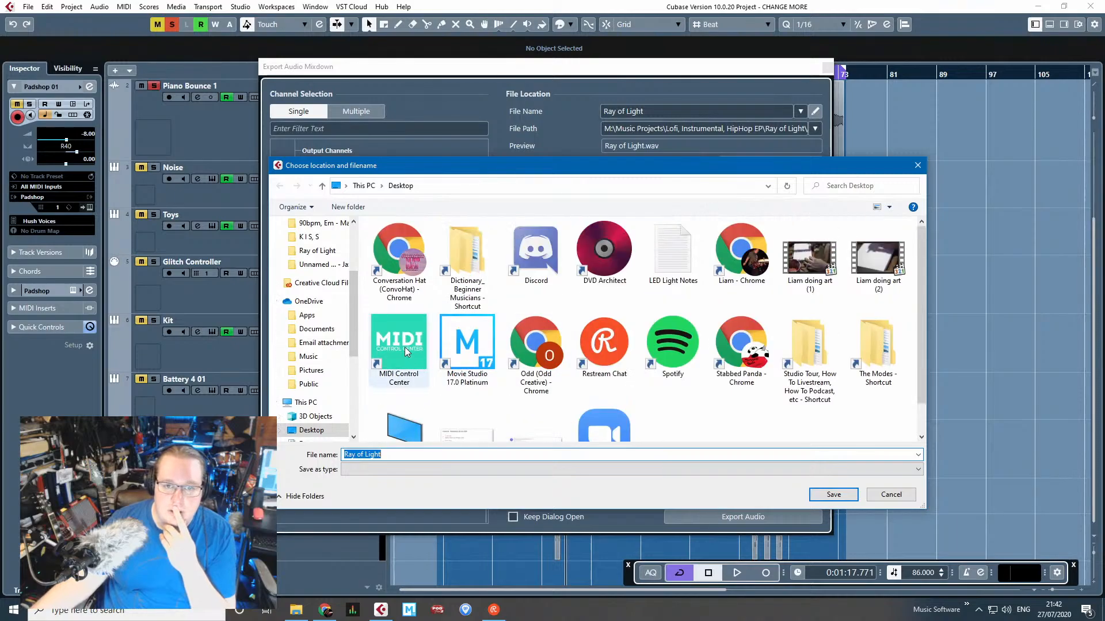
left_click(833, 495)
Name the mixdown file Piano and export the soloed piano audio.
left_click(665, 110)
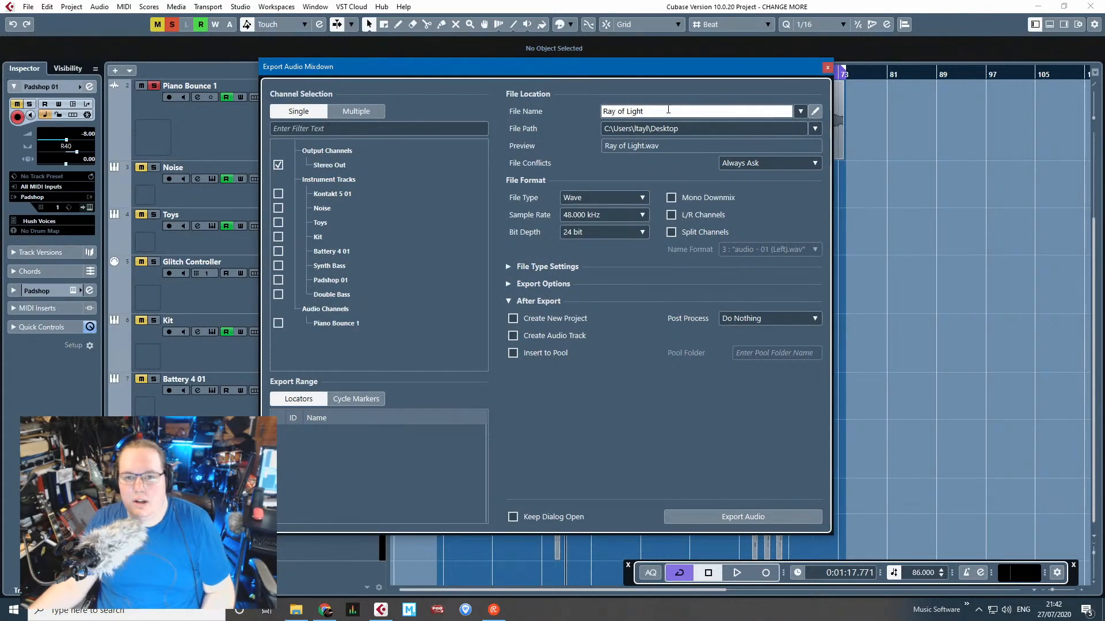
type("Piano")
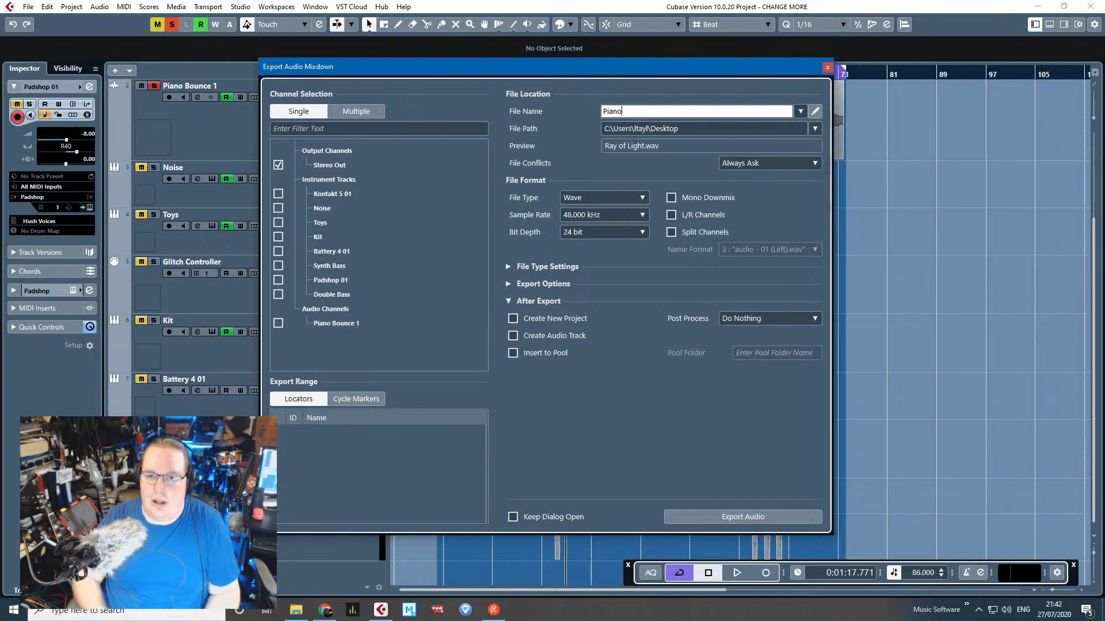
left_click(735, 514)
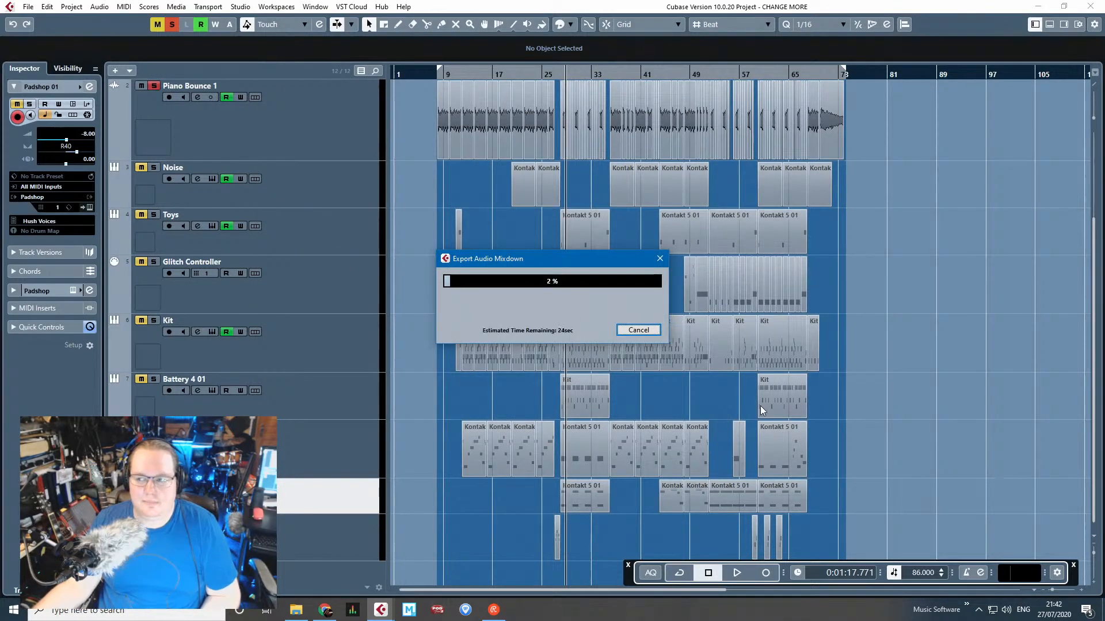
key("alt+Tab")
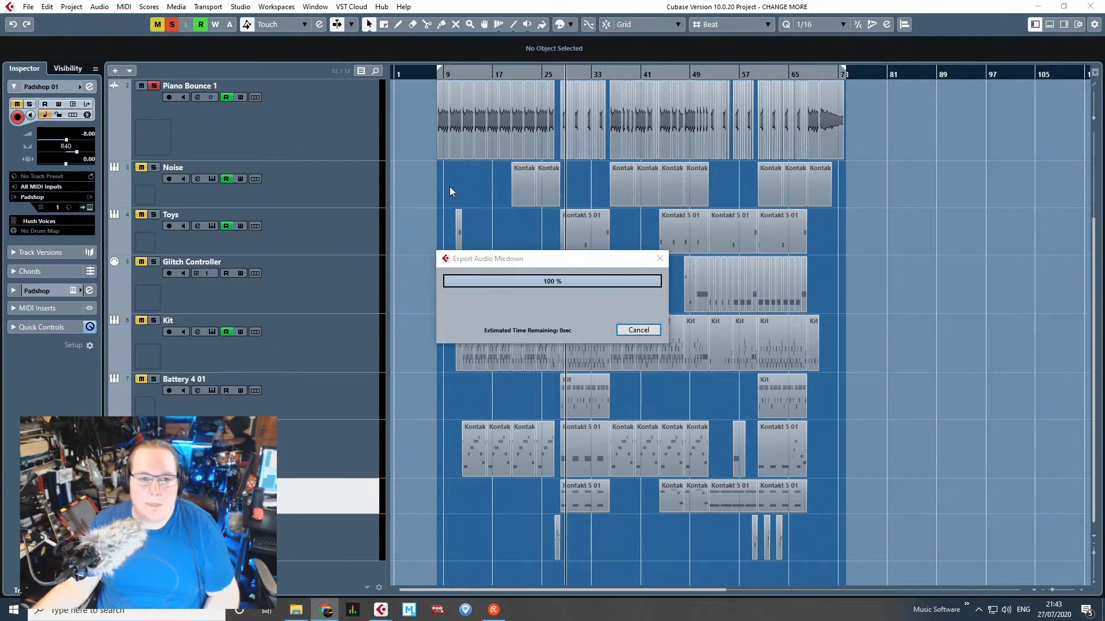
Clear the Piano Bounce 1 solo, then select Piano Bounce 1 and Glitch Controller together and solo both tracks.
left_click(346, 298)
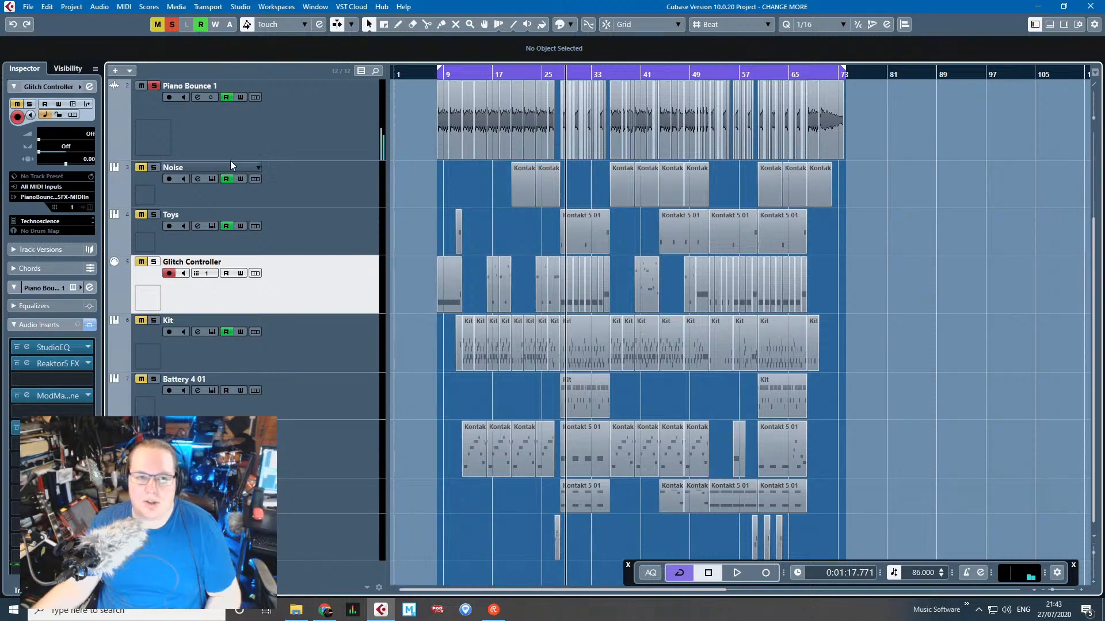
left_click(153, 86)
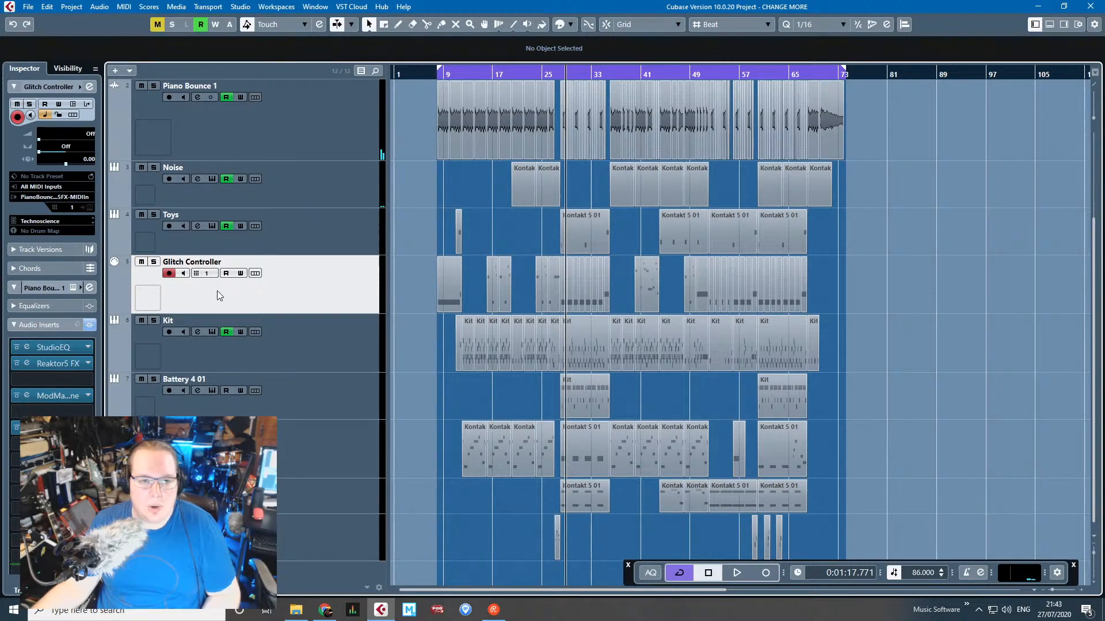
left_click(306, 136)
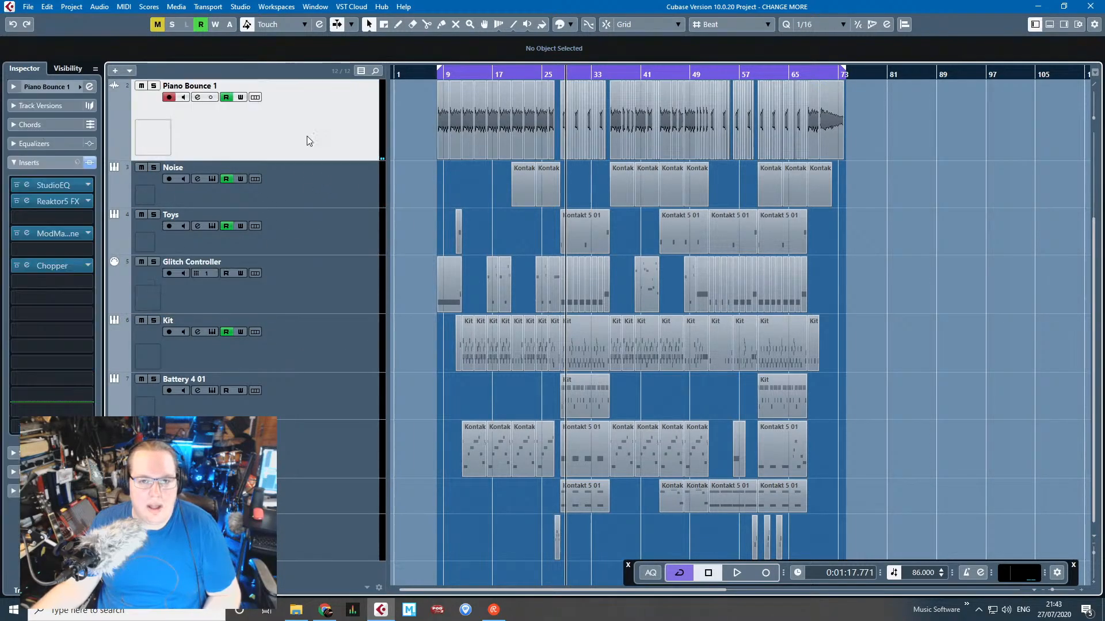
left_click(308, 199)
left_click(319, 158)
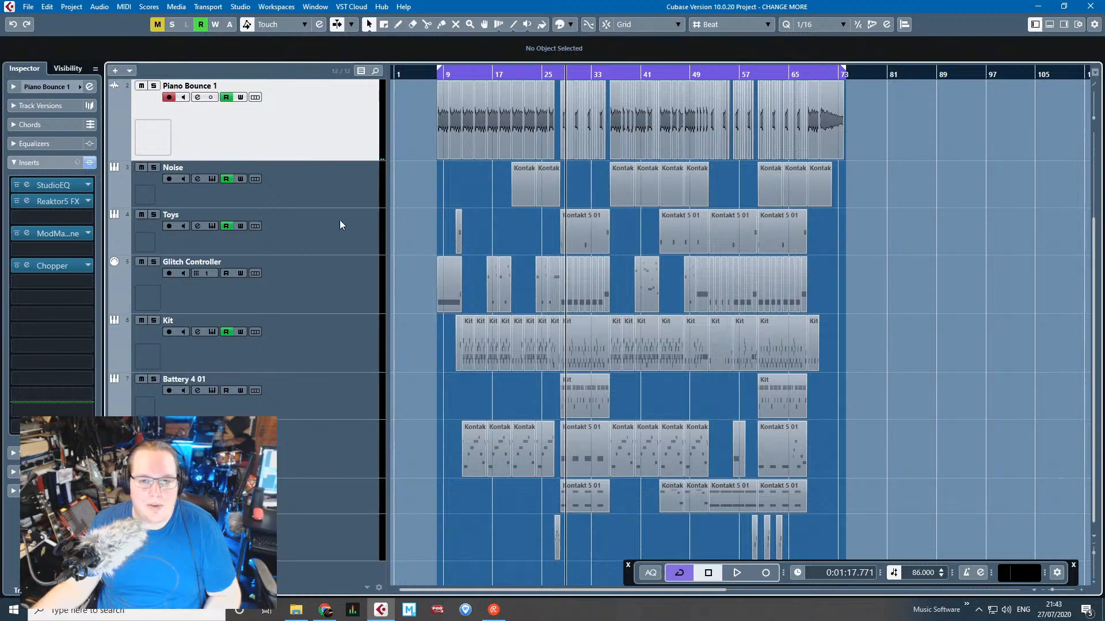
left_click(324, 303, "ctrl")
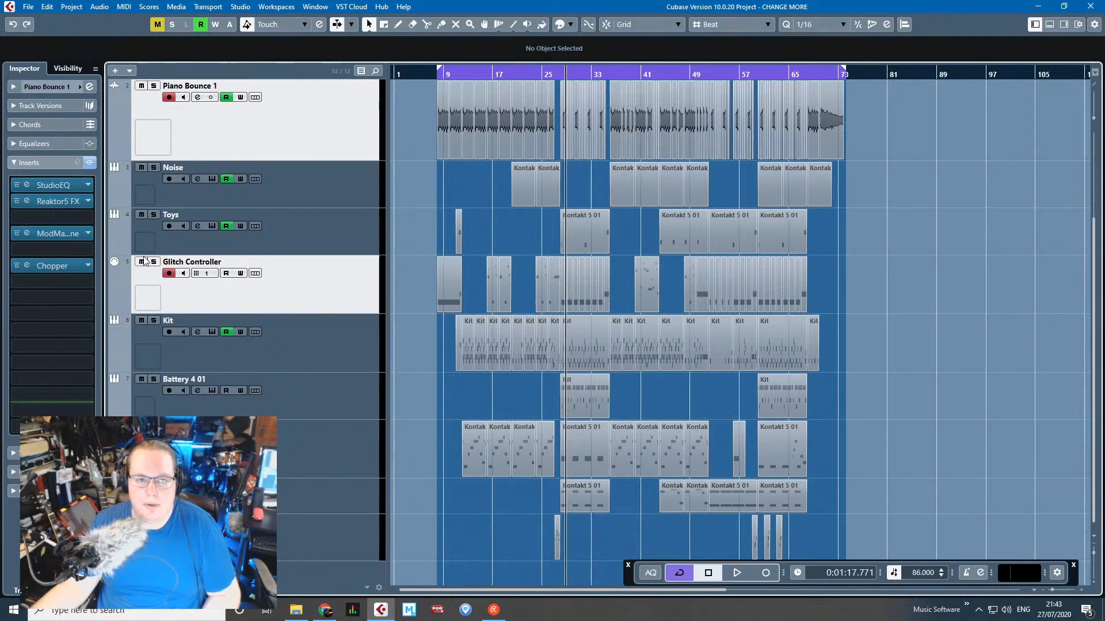
left_click(153, 261)
Export the soloed piano and glitch tracks as an audio mixdown, reusing the file name Piano on the Desktop.
left_click(30, 7)
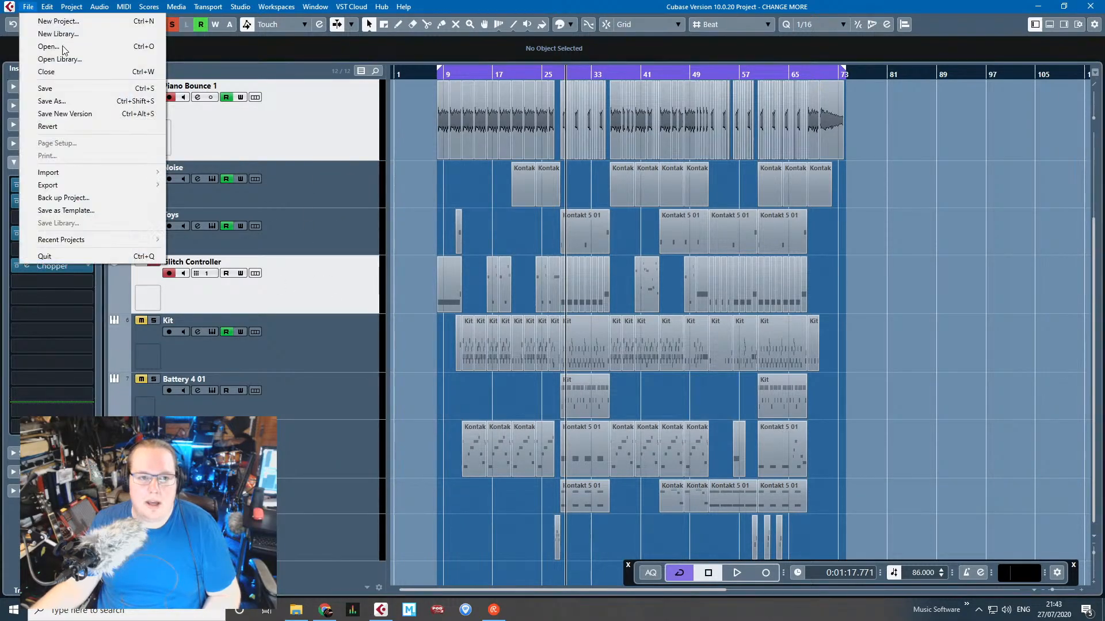
mouse_move(109, 184)
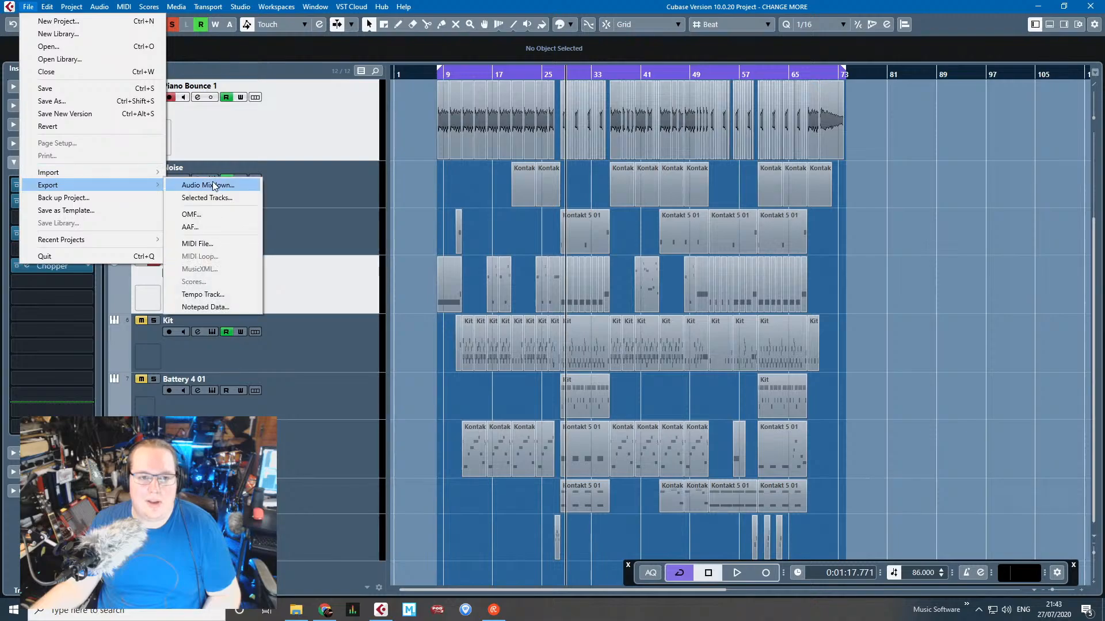
left_click(219, 184)
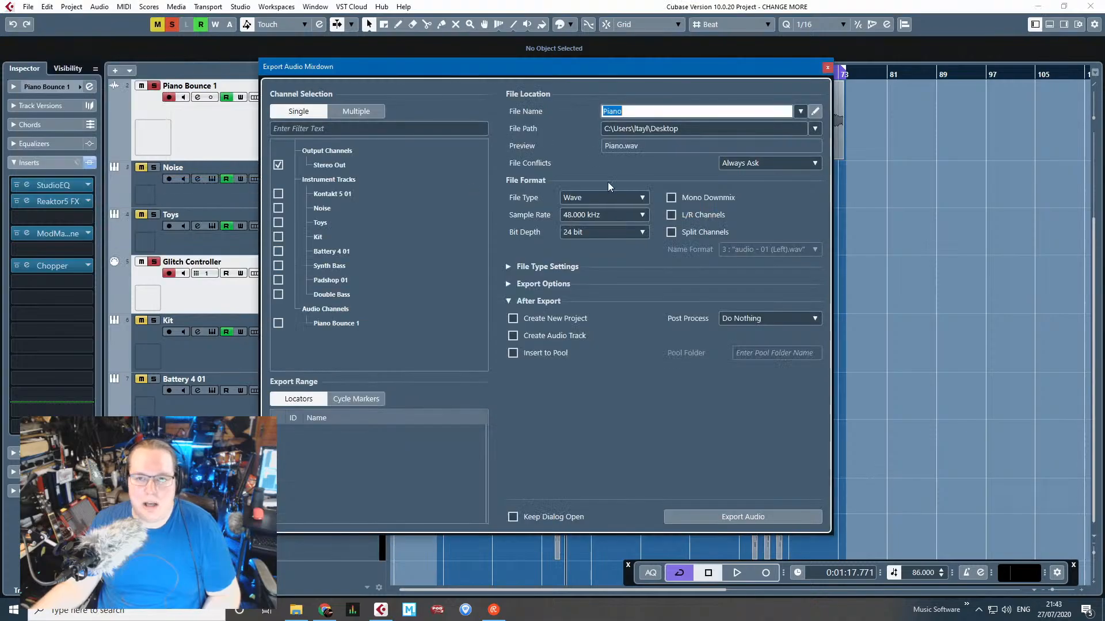
left_click(785, 515)
left_click(542, 332)
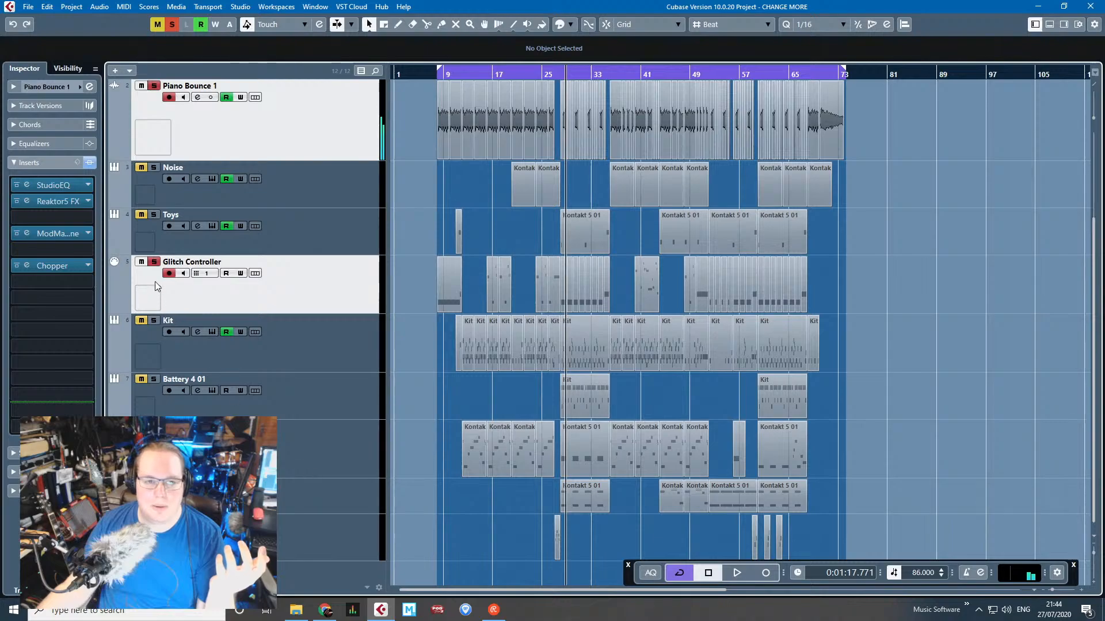
Clear the solos on Piano Bounce 1 and Glitch Controller, and select the Noise track to check its parts.
left_click(154, 85)
left_click(154, 86)
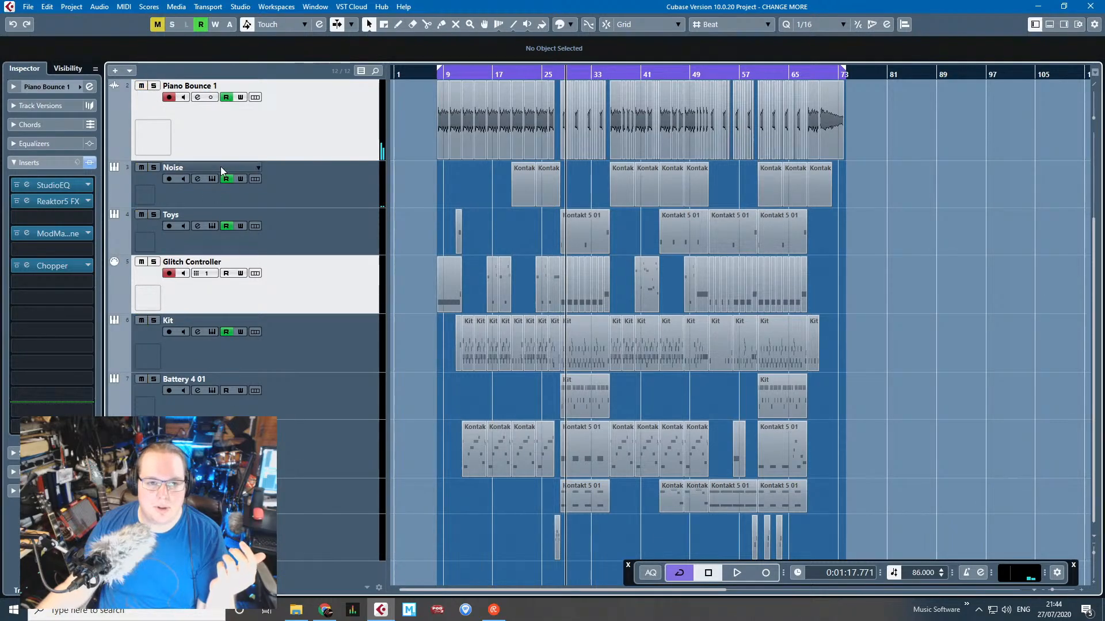
left_click(337, 181)
scroll(501, 389, "up", 8)
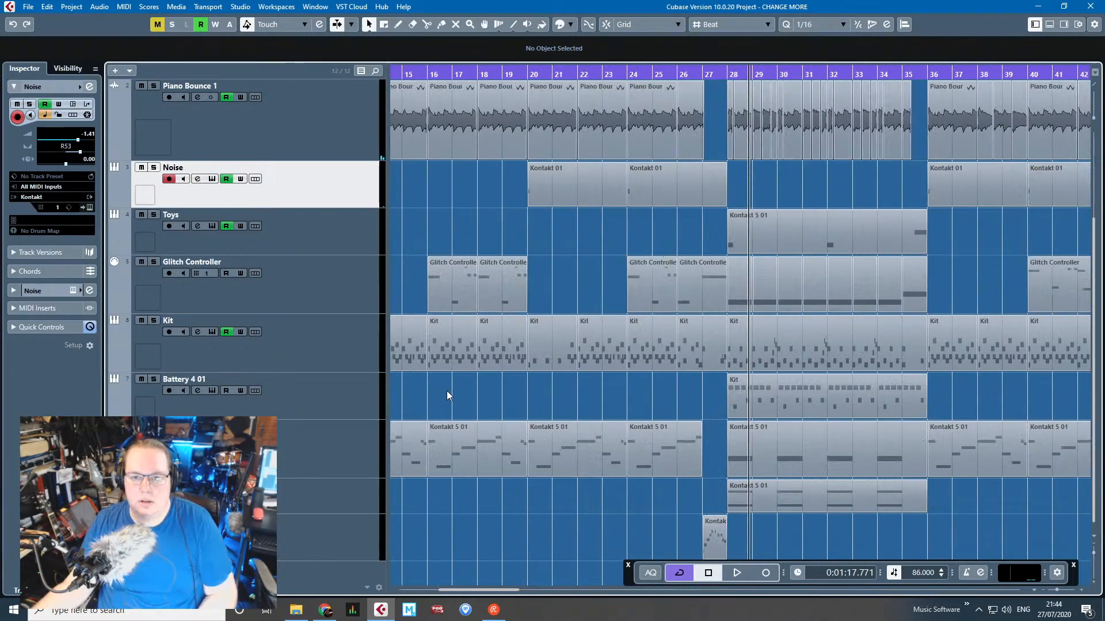
scroll(517, 396, "down", 3)
scroll(517, 395, "down", 6)
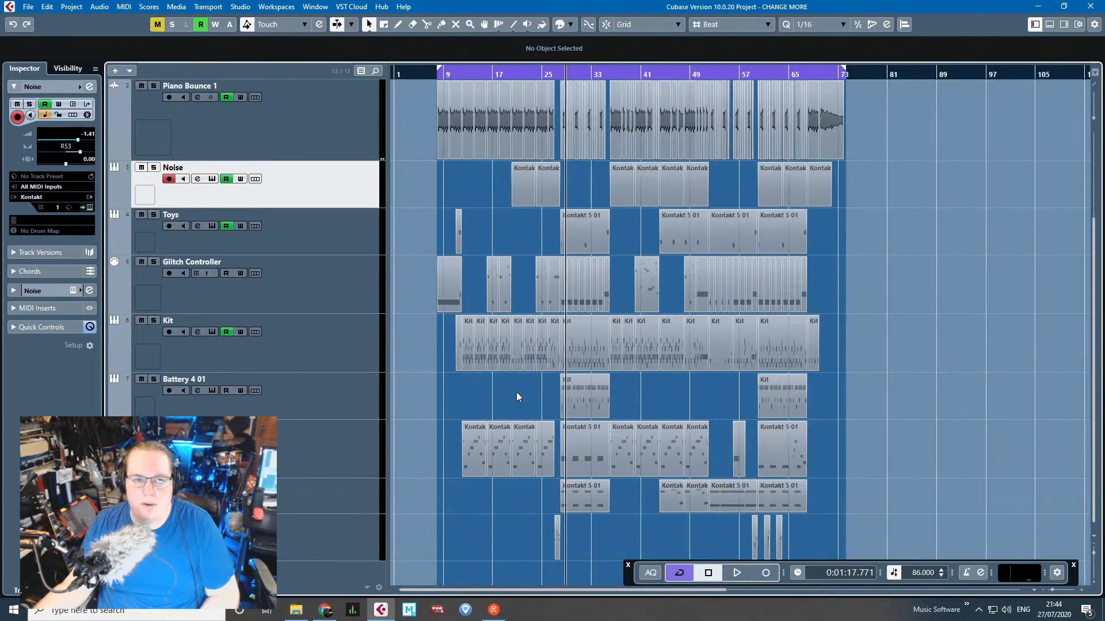
Solo the Kit and Battery 4 01 tracks and play them back together.
left_click(333, 278)
left_click(260, 340)
left_click(154, 321)
key("space")
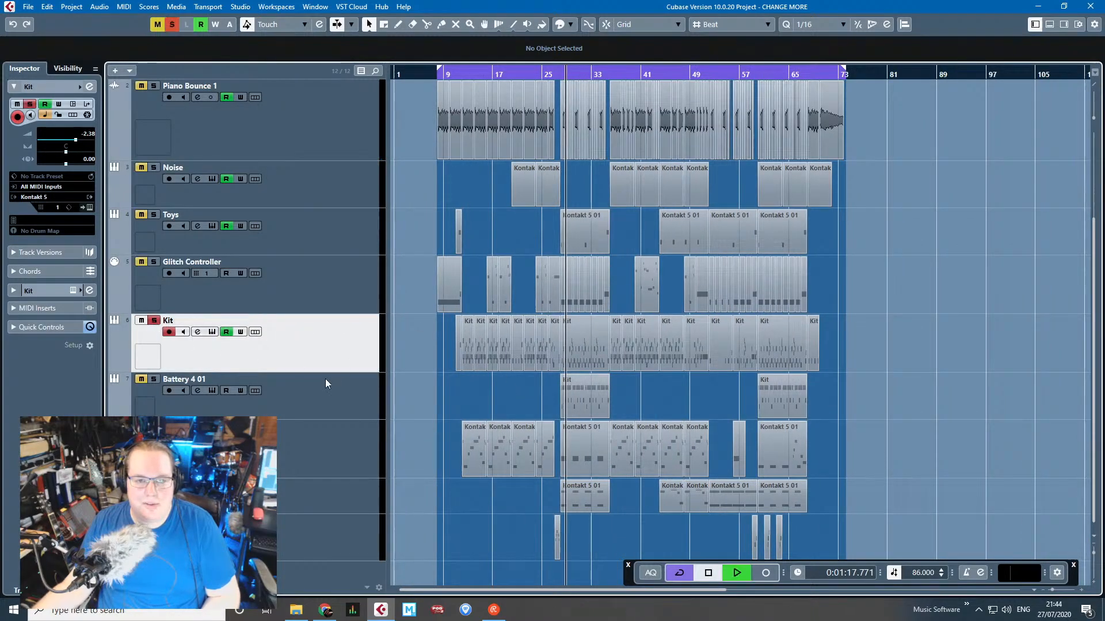
scroll(537, 422, "up", 5)
left_click(184, 397)
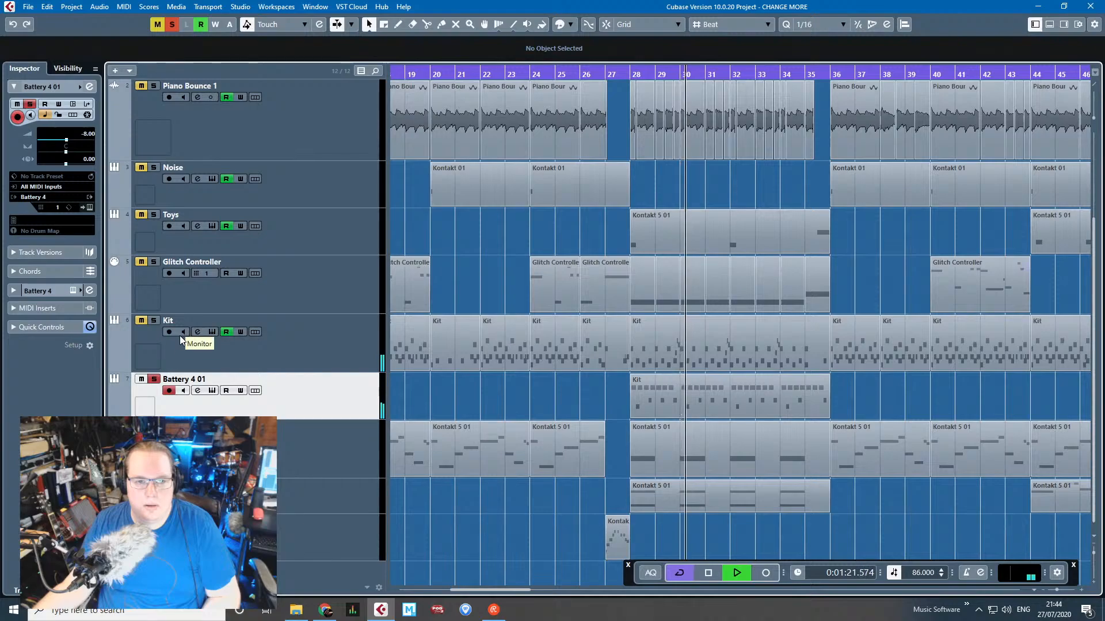
left_click(154, 320)
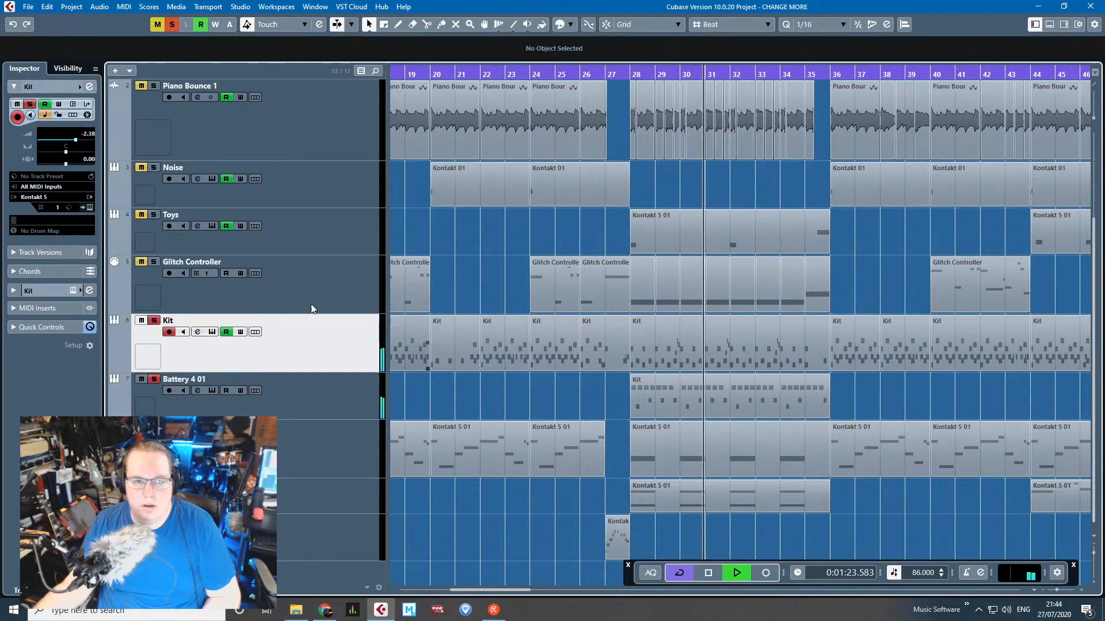
Inspect the Kit track's Kontakt instrument, close it, and look over the arrangement during playback.
left_click(86, 207)
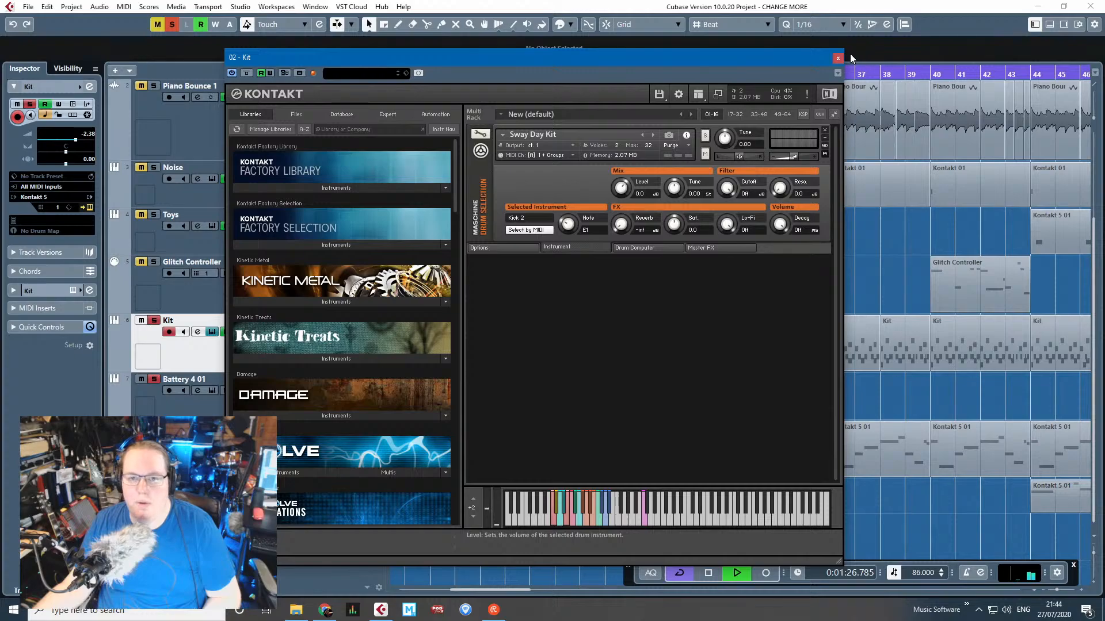
left_click(838, 57)
scroll(834, 365, "down", 8)
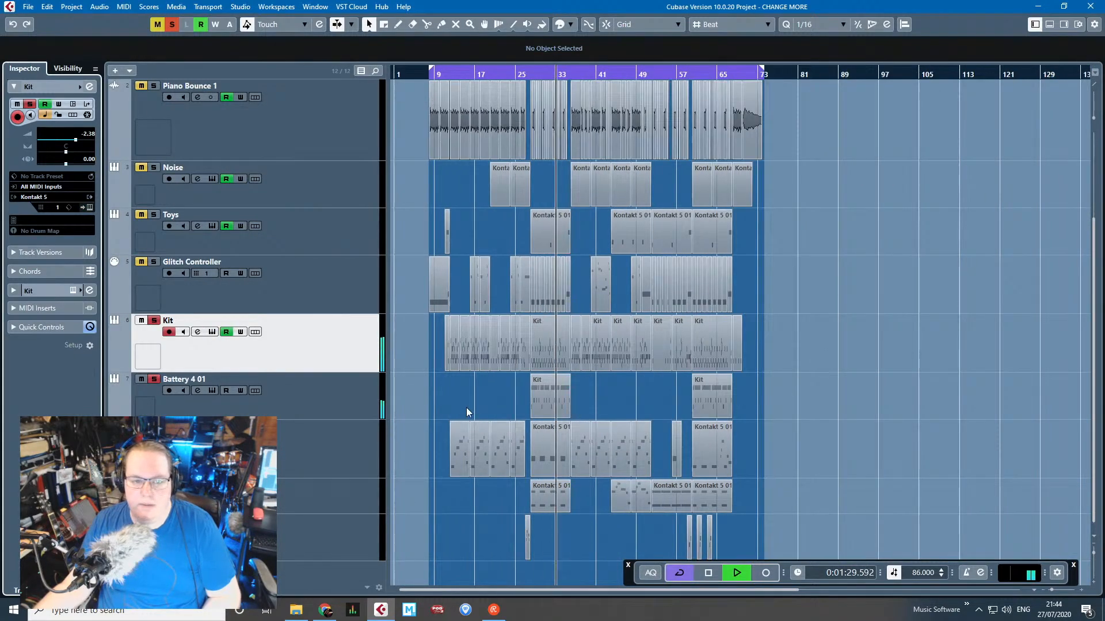
scroll(516, 440, "up", 1)
scroll(515, 439, "up", 4)
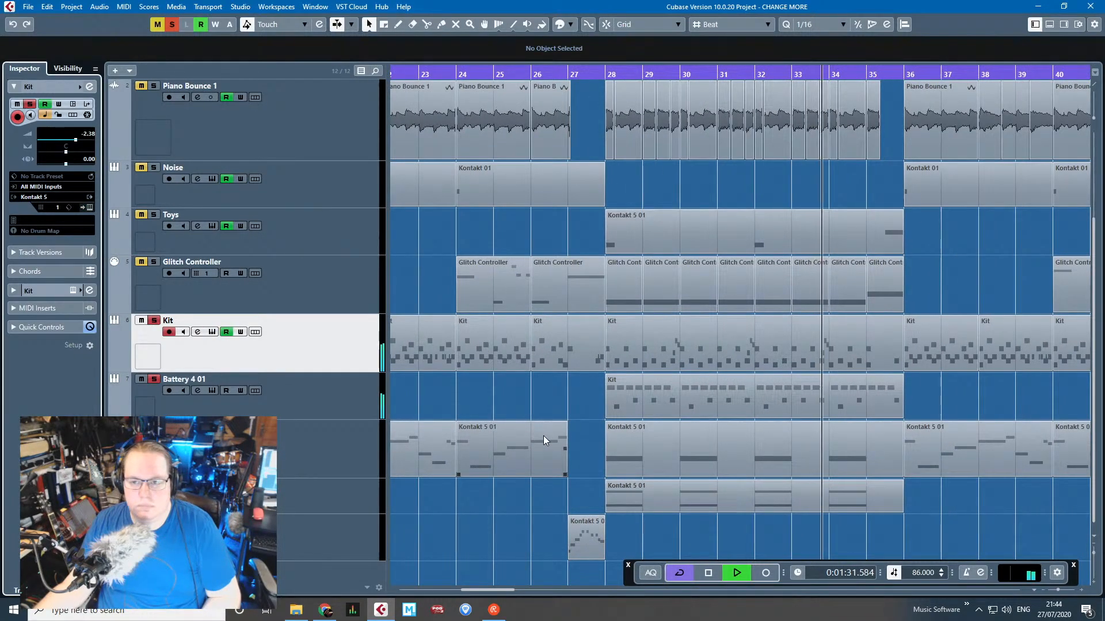
scroll(542, 436, "down", 4)
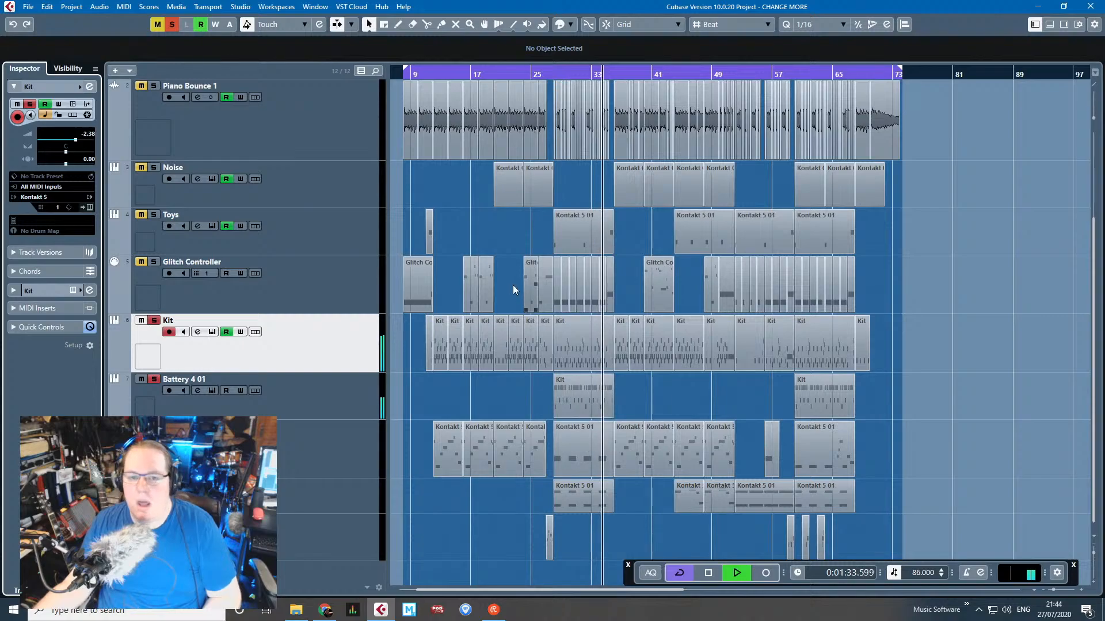
Audition Noise and Toys with the soloed drums, keep only Toys soloed alongside Kit and Battery 4 01, and stop playback.
left_click(190, 138)
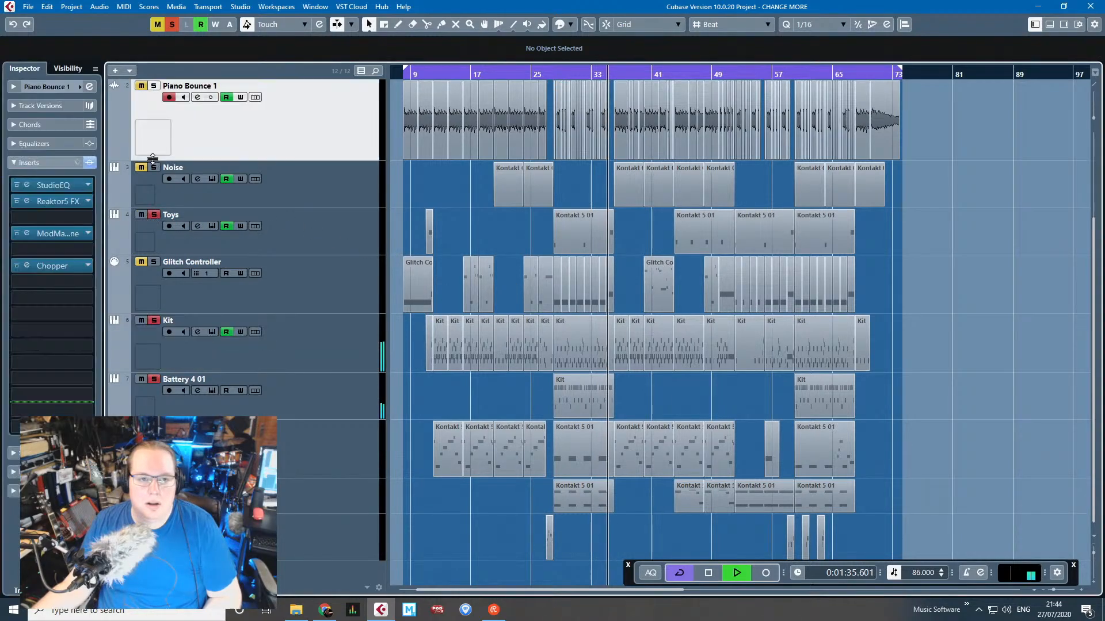
scroll(748, 327, "up", 2)
scroll(479, 260, "up", 3)
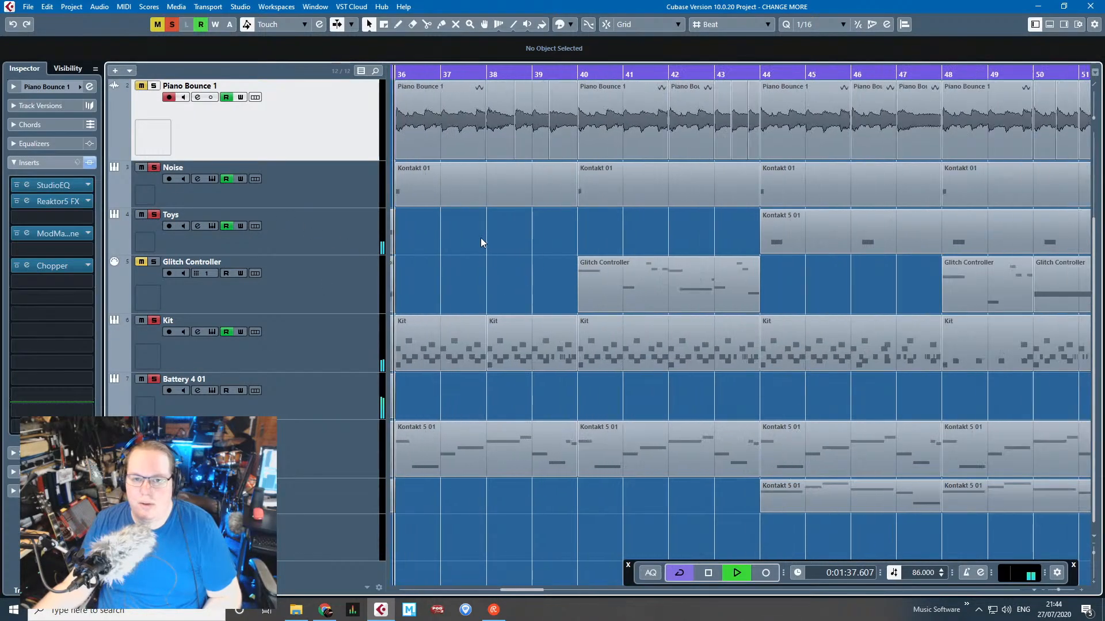
scroll(637, 290, "down", 5)
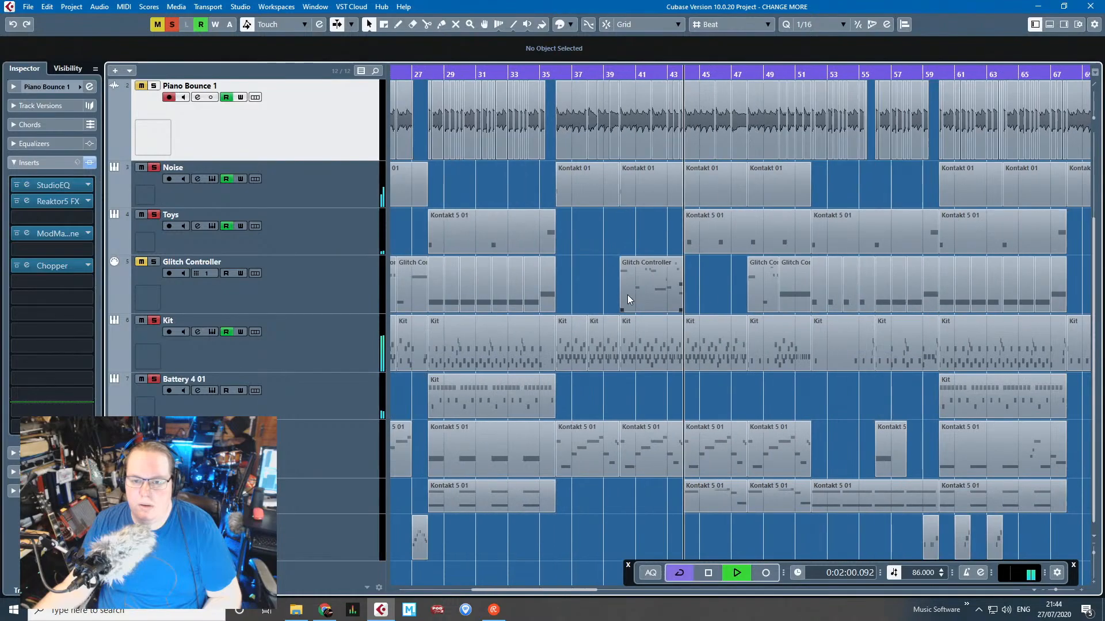
scroll(691, 288, "up", 4)
scroll(641, 324, "down", 3)
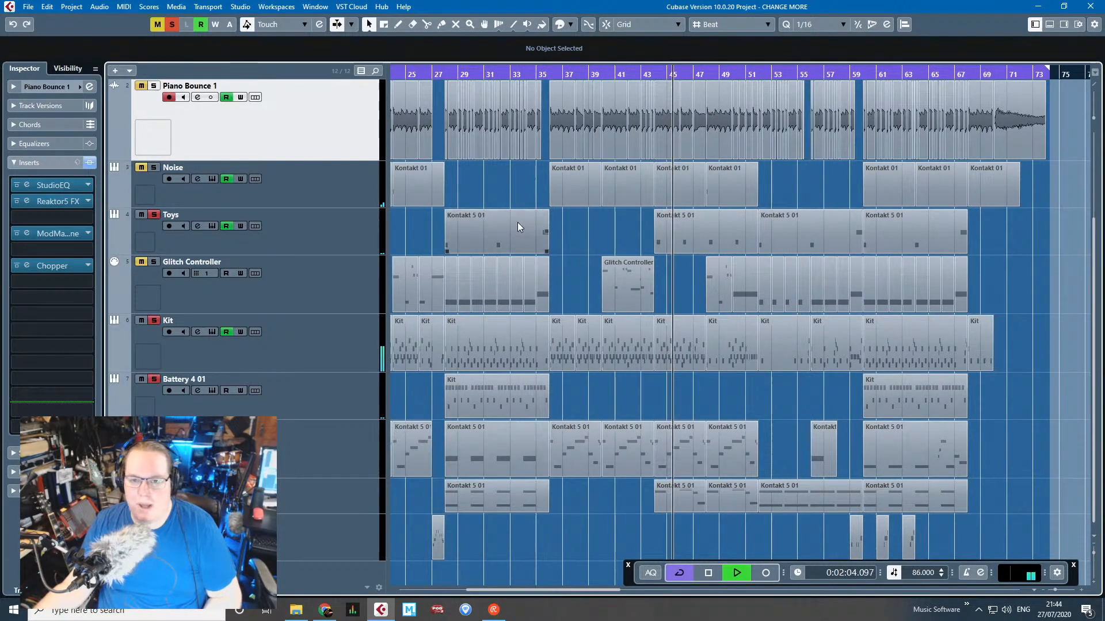
scroll(689, 406, "up", 5)
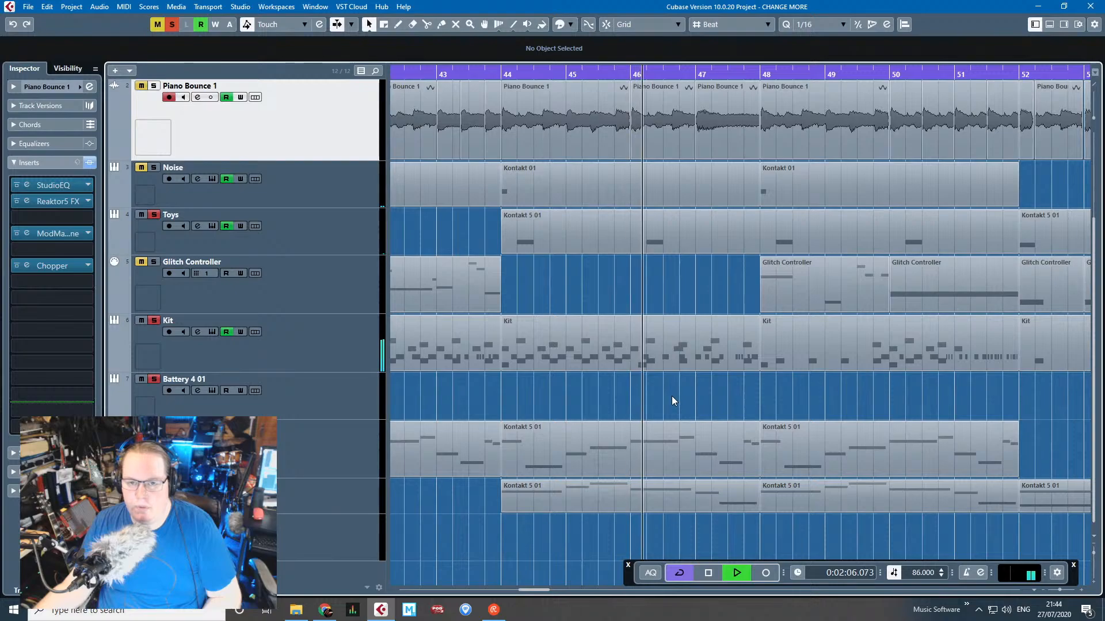
scroll(672, 396, "down", 6)
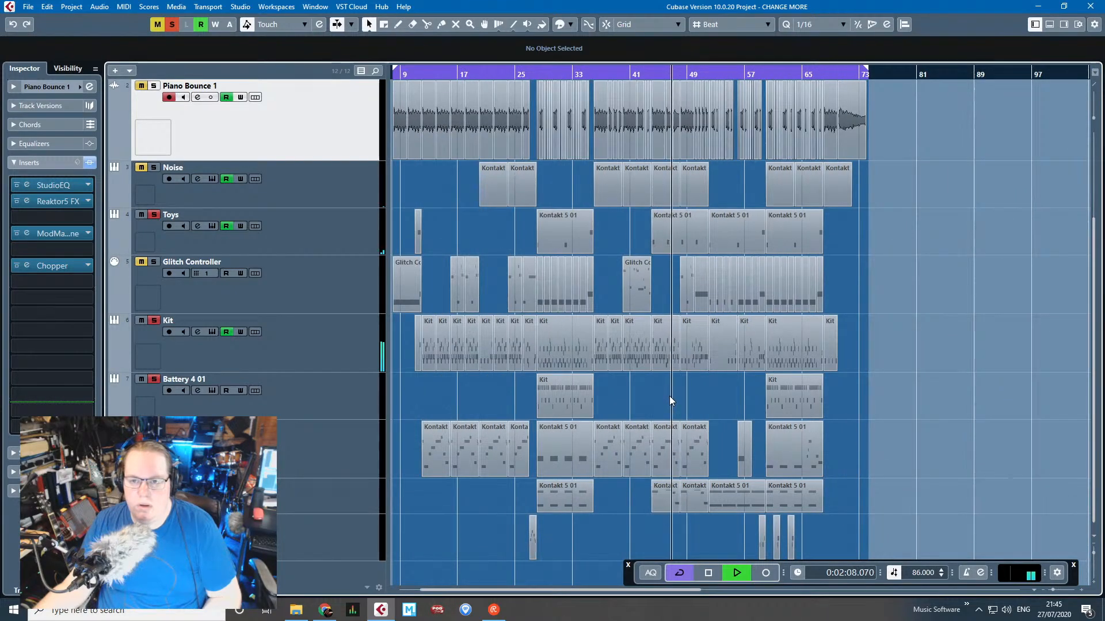
key("space")
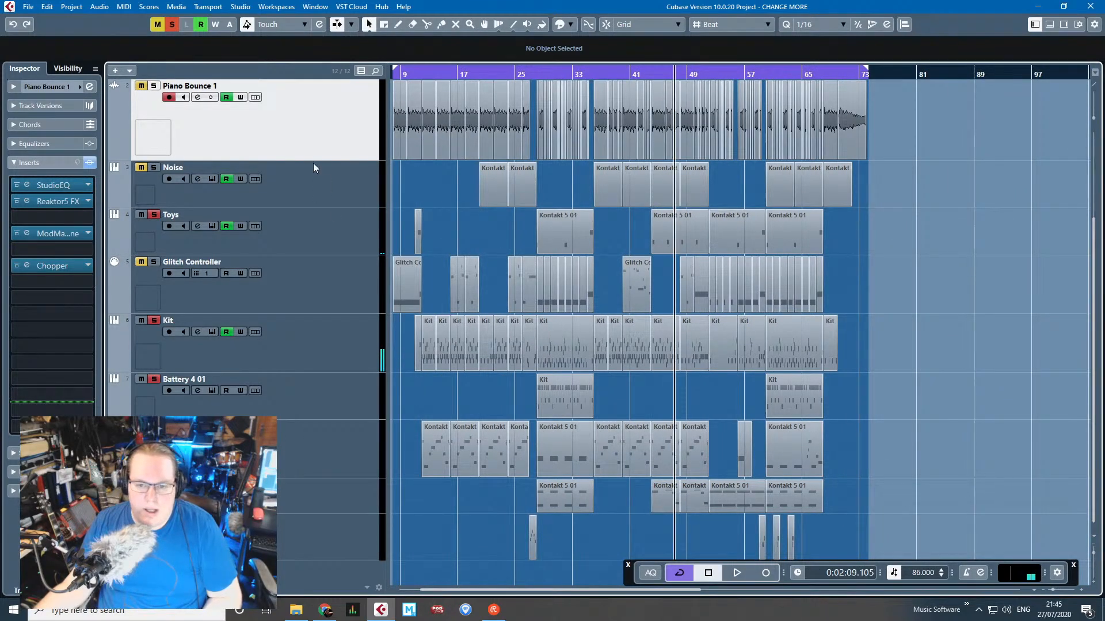
Export the soloed Toys, Kit and Battery 4 01 tracks as an audio mixdown named Kit.
left_click(28, 6)
mouse_move(86, 185)
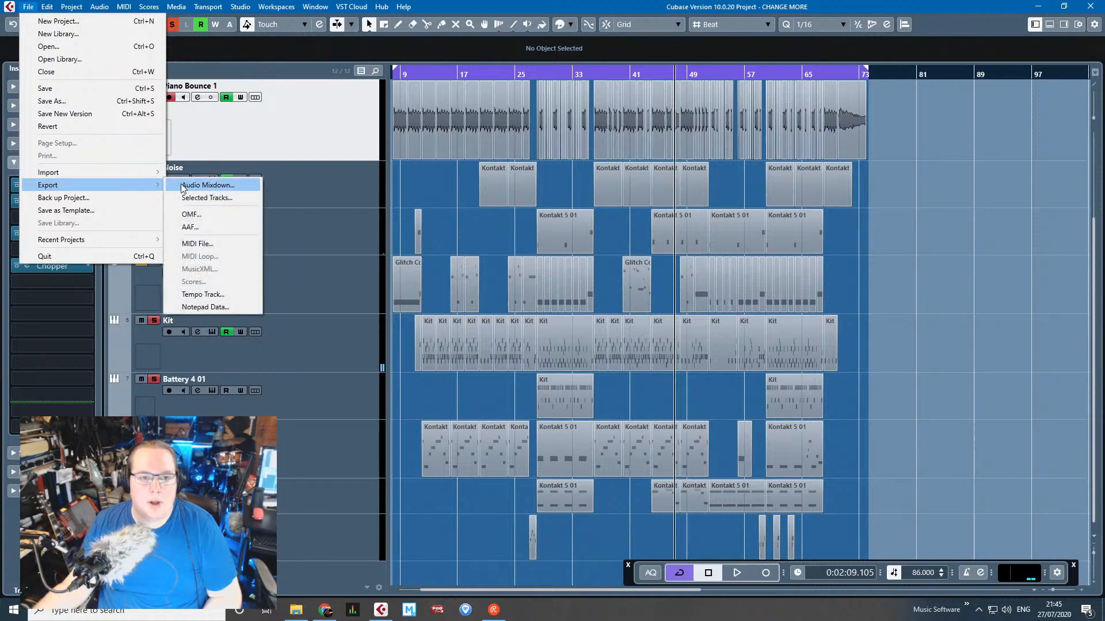
left_click(182, 187)
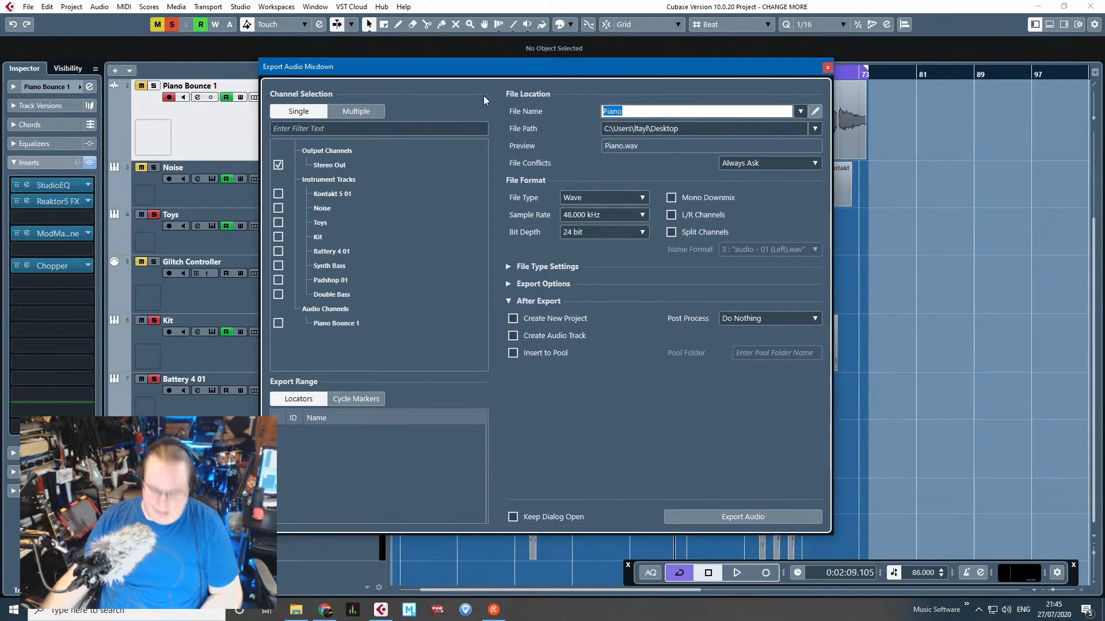
type("Kit")
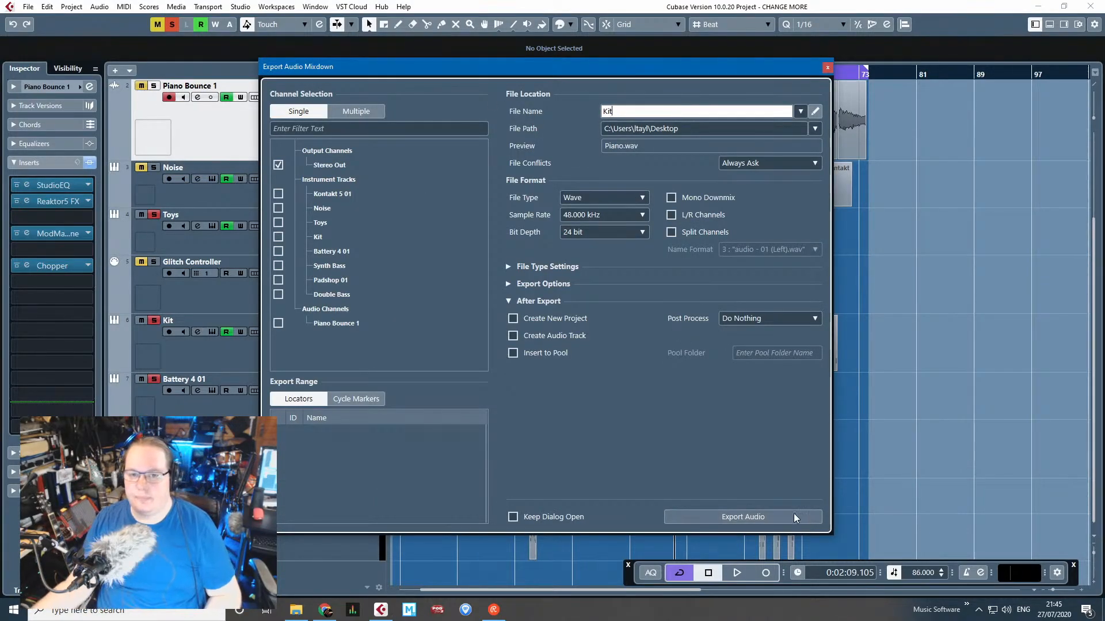
left_click(794, 517)
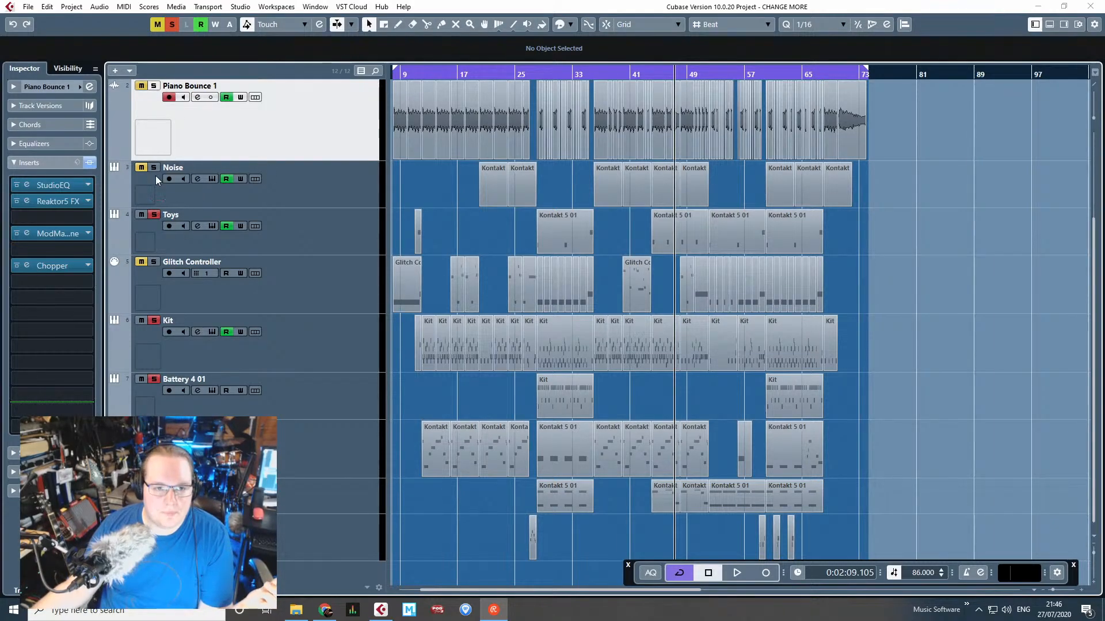
Clear all solos, solo only the Noise track, and export it as an audio mixdown named Pad.
left_click(171, 26)
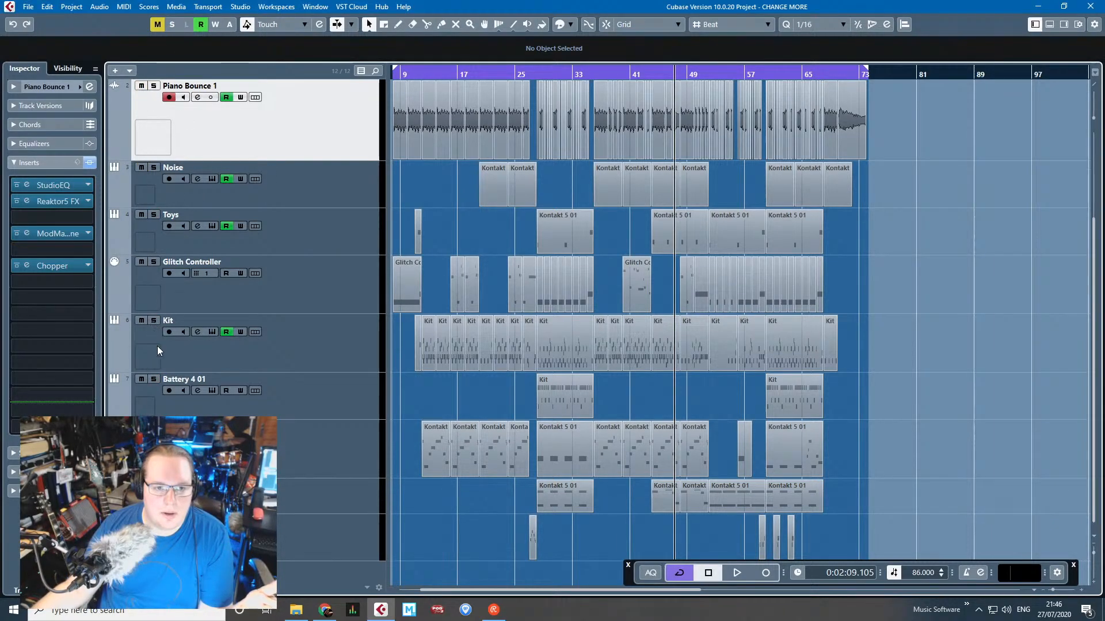
left_click(154, 168)
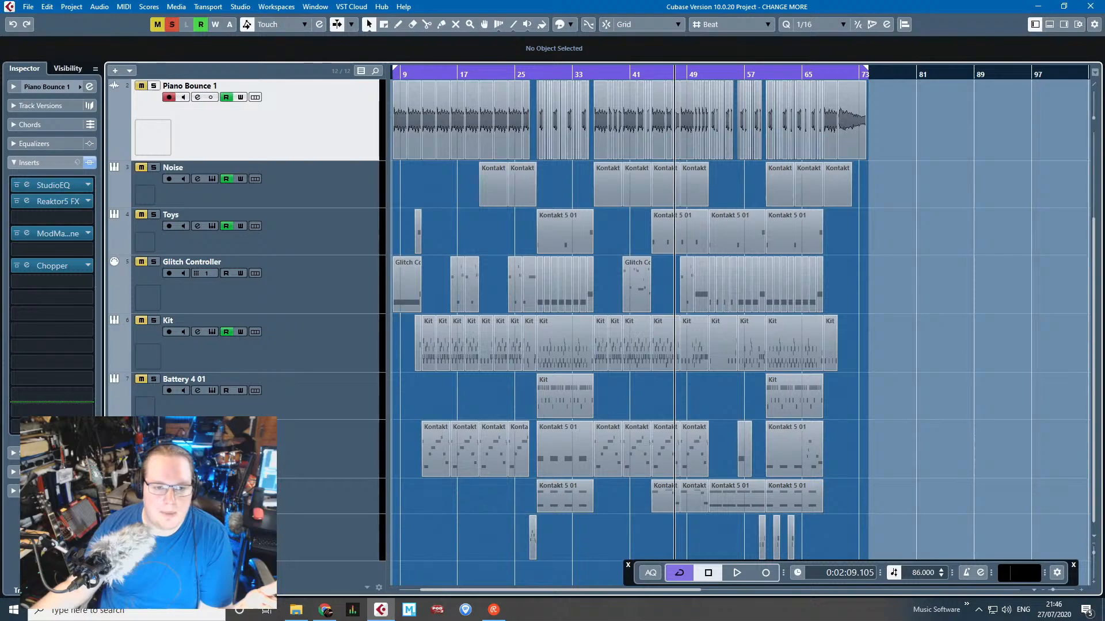
left_click(27, 6)
mouse_move(104, 184)
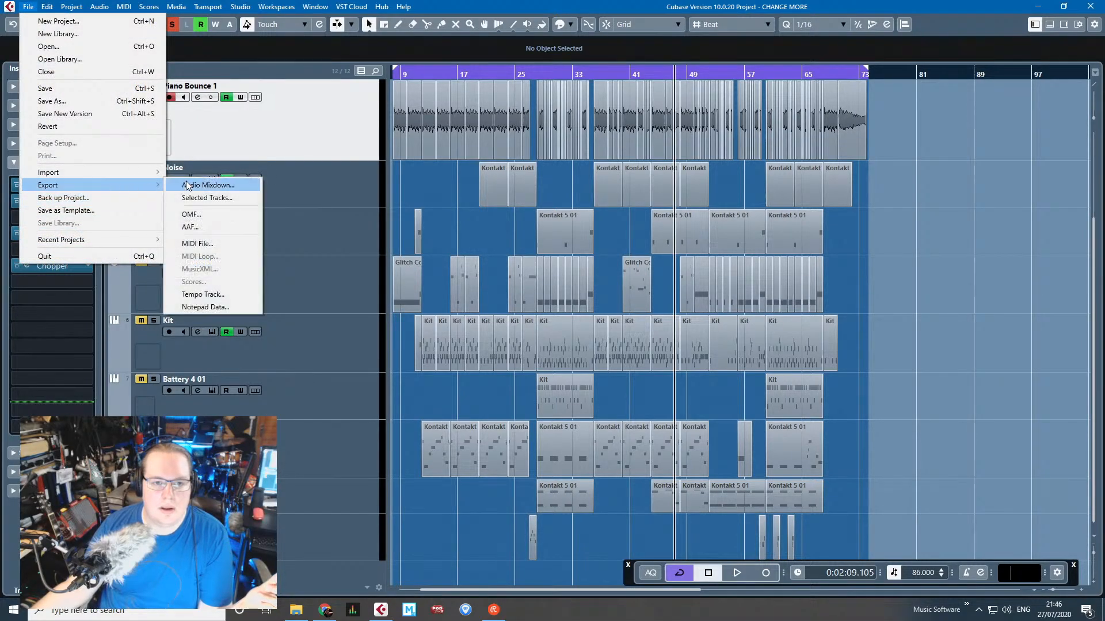
left_click(196, 185)
double_click(630, 108)
type("Pad")
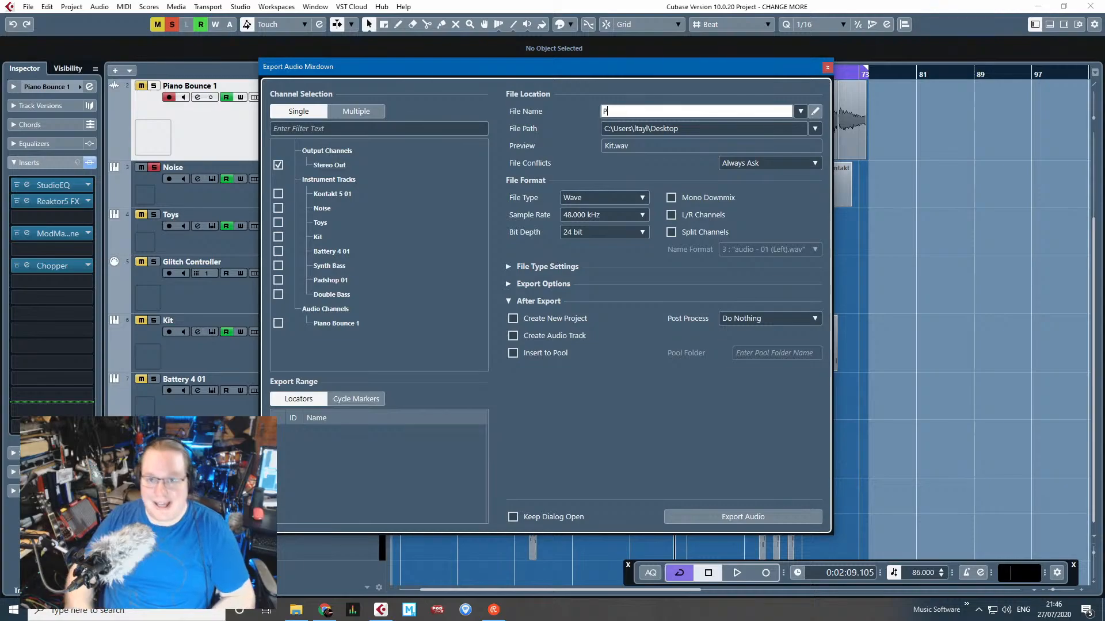
left_click(748, 514)
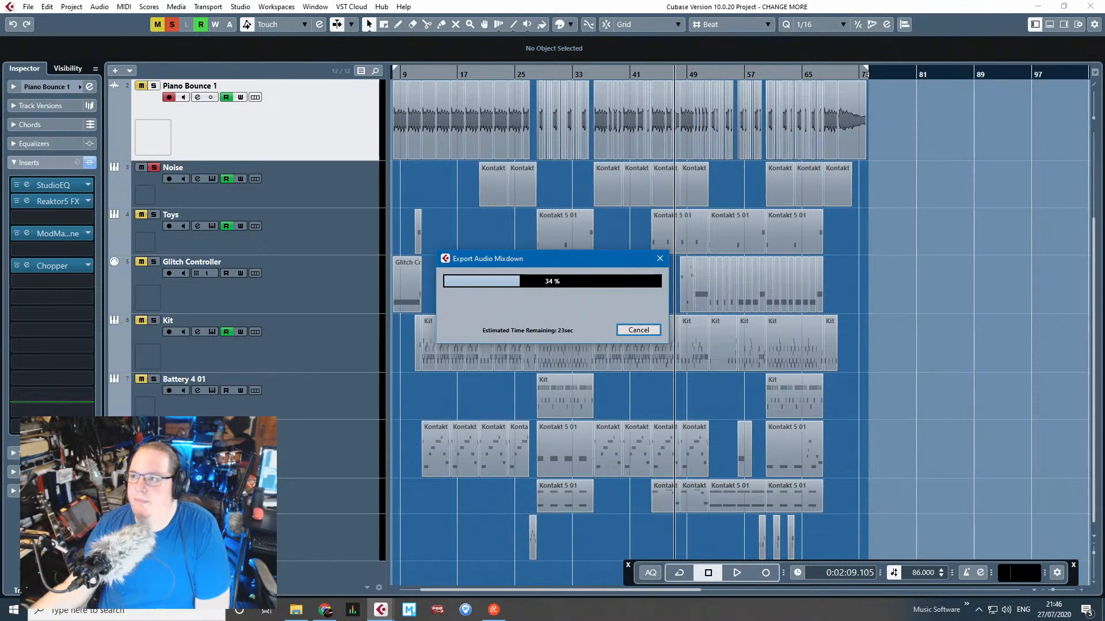
Clear all solos in Cubase and solo only the Synth Bass and Double Bass tracks.
key("alt+Tab")
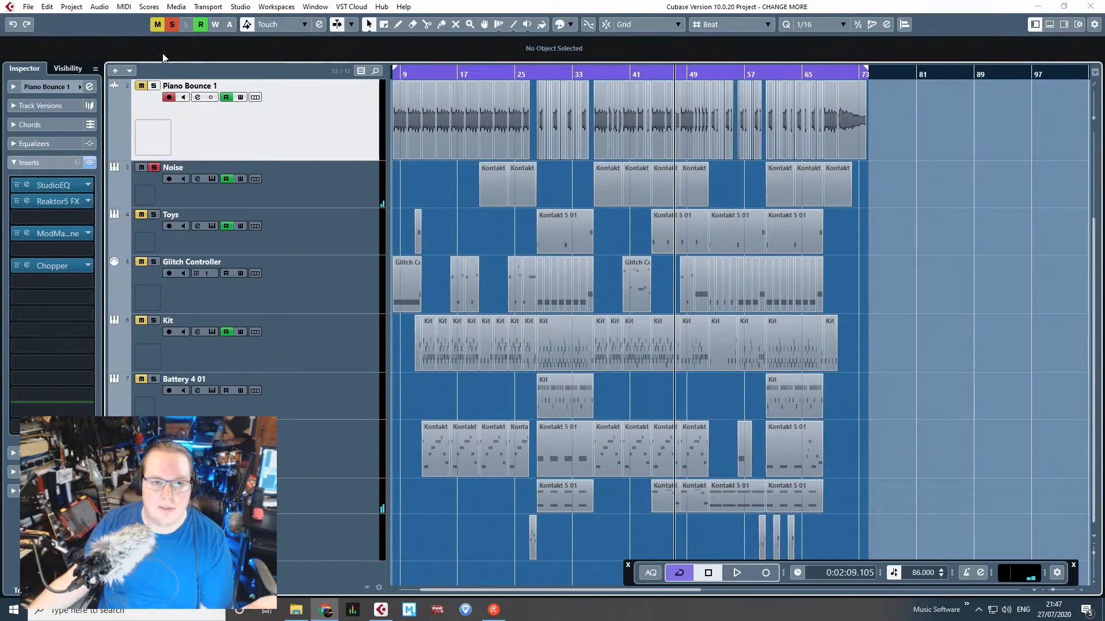
left_click(172, 26)
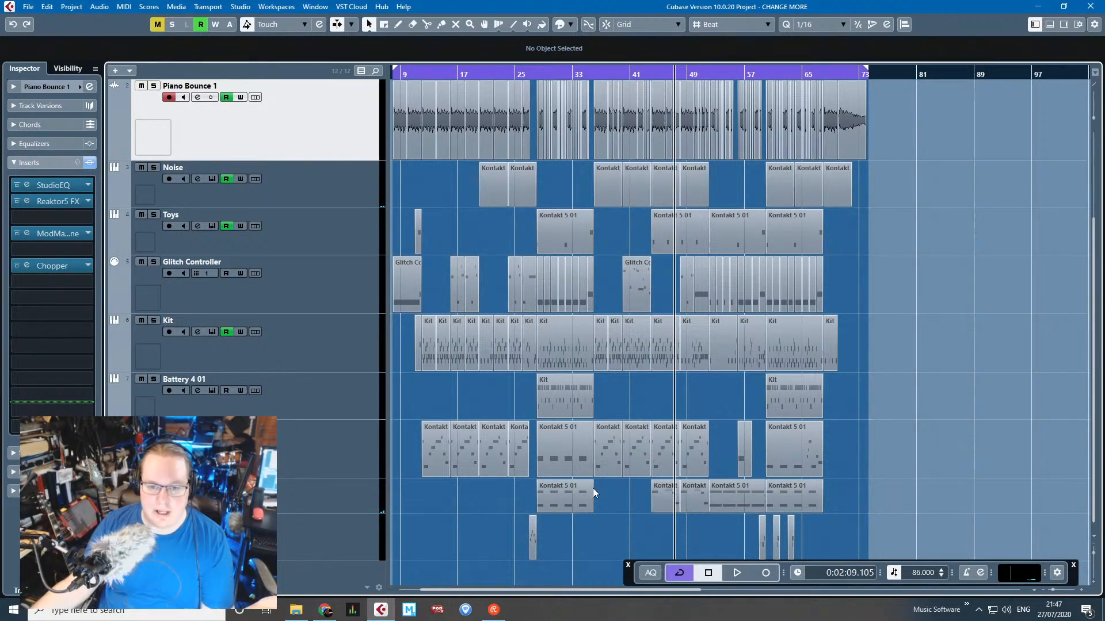
scroll(492, 506, "left", 2)
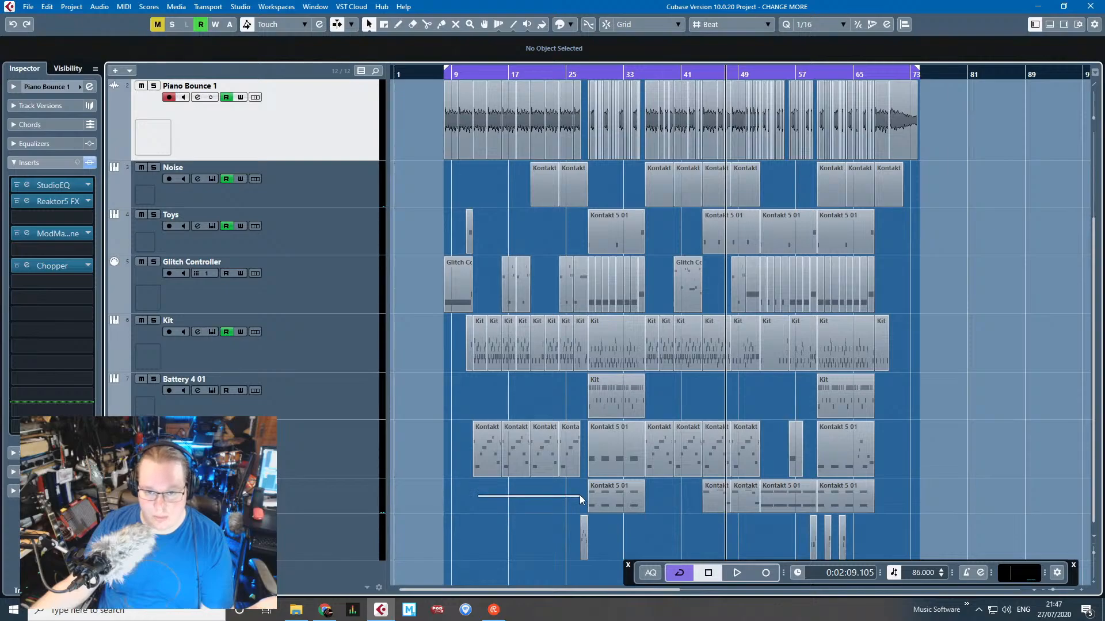
left_click(154, 486)
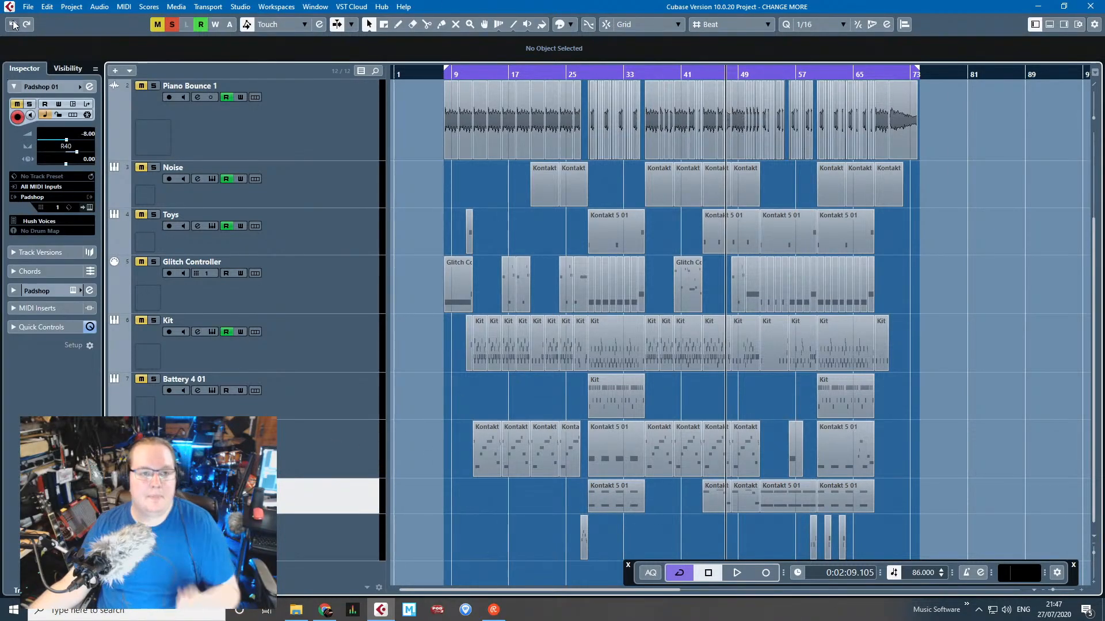
Export the soloed bass tracks as an audio mixdown named Bass.
left_click(28, 7)
mouse_move(94, 185)
left_click(190, 210)
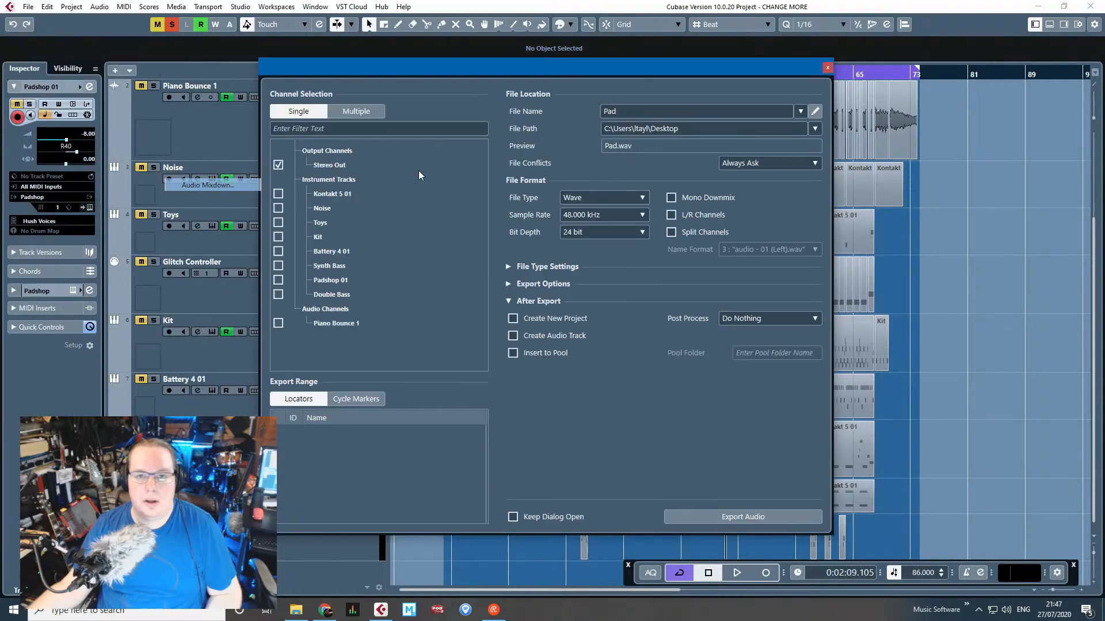
type("Bass")
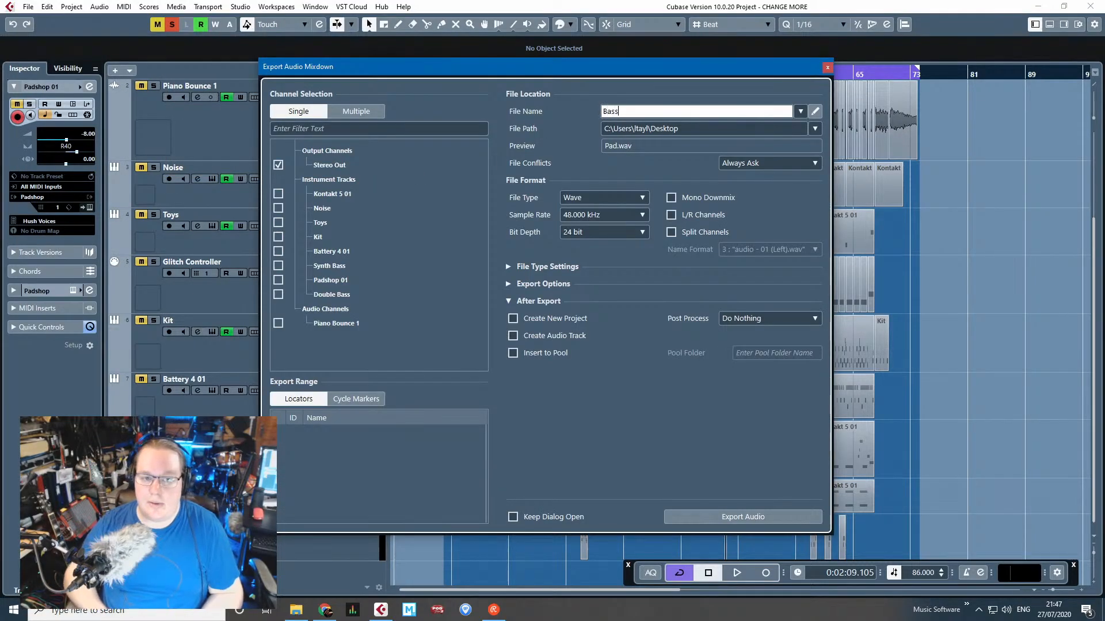
key("Return")
left_click(748, 518)
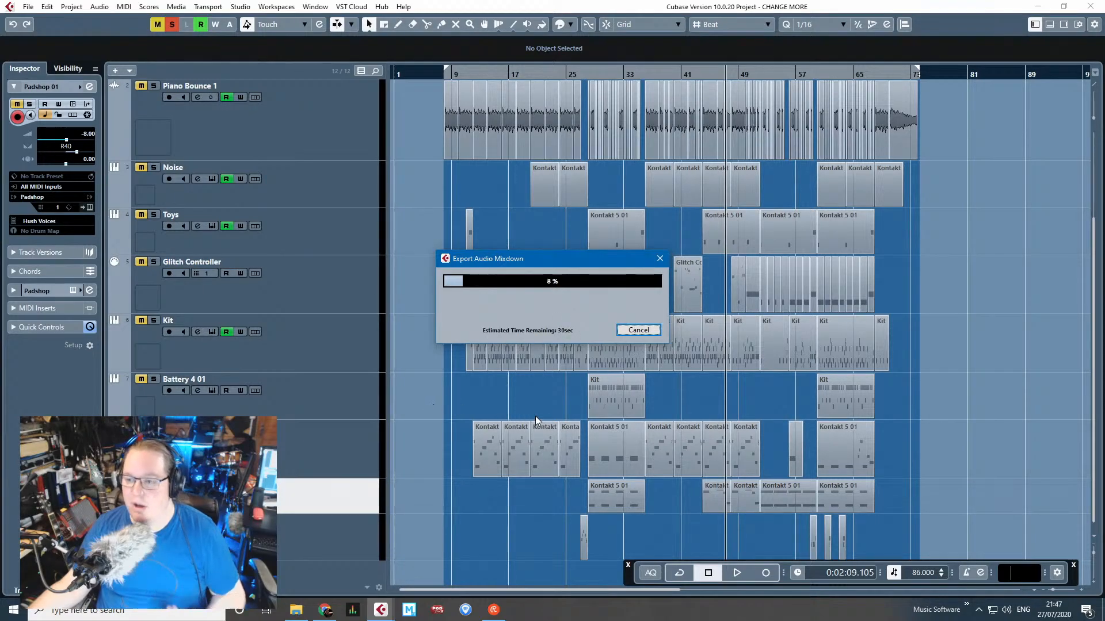
Go to the _Ray Of Light Video folder in File Explorer and create a subfolder named _Stems.
left_click(299, 610)
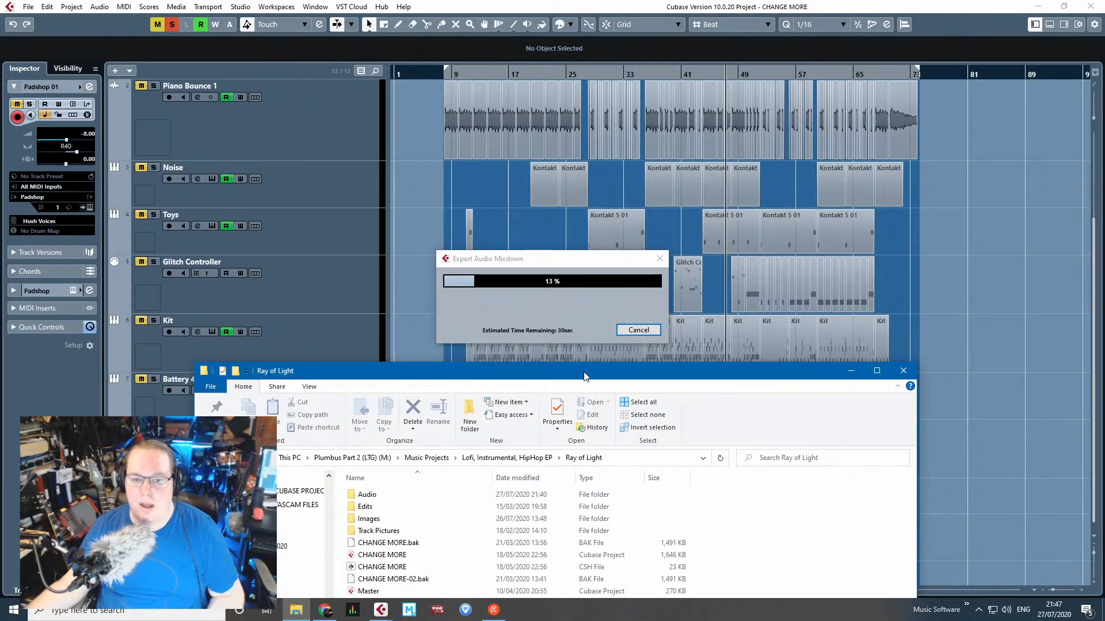
left_click_drag(584, 377, 599, 97)
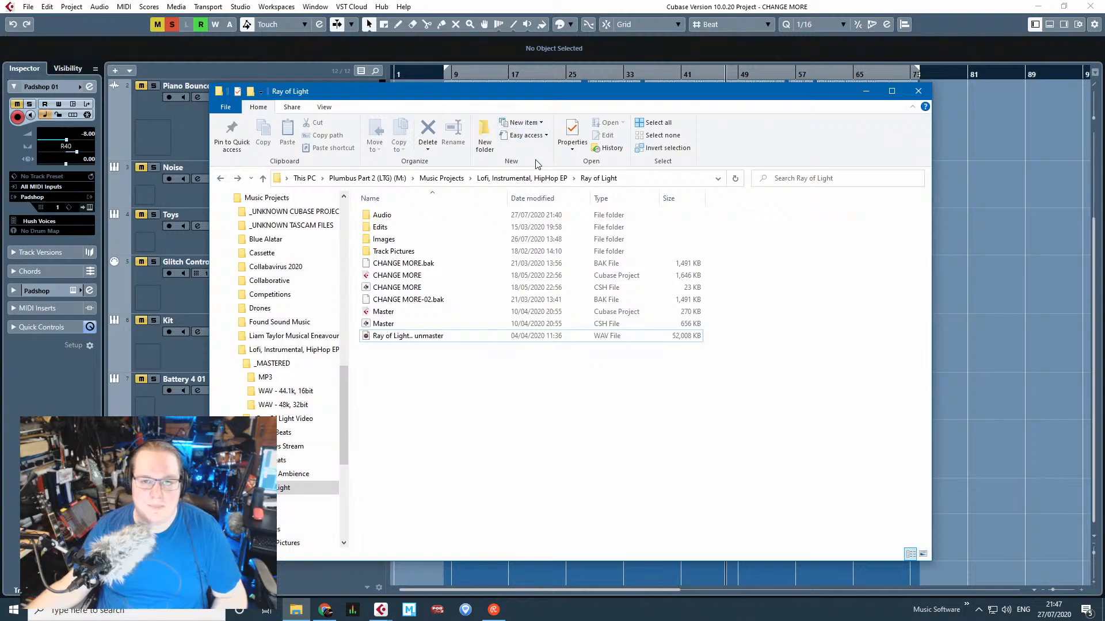
left_click(522, 177)
double_click(397, 227)
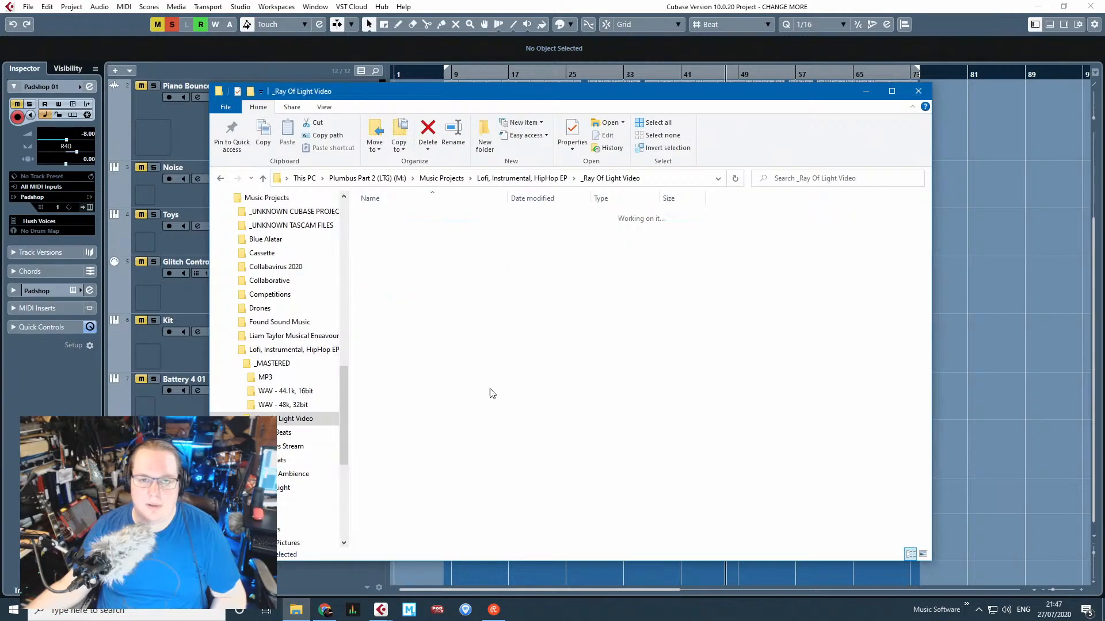
right_click(492, 393)
mouse_move(575, 507)
left_click(666, 506)
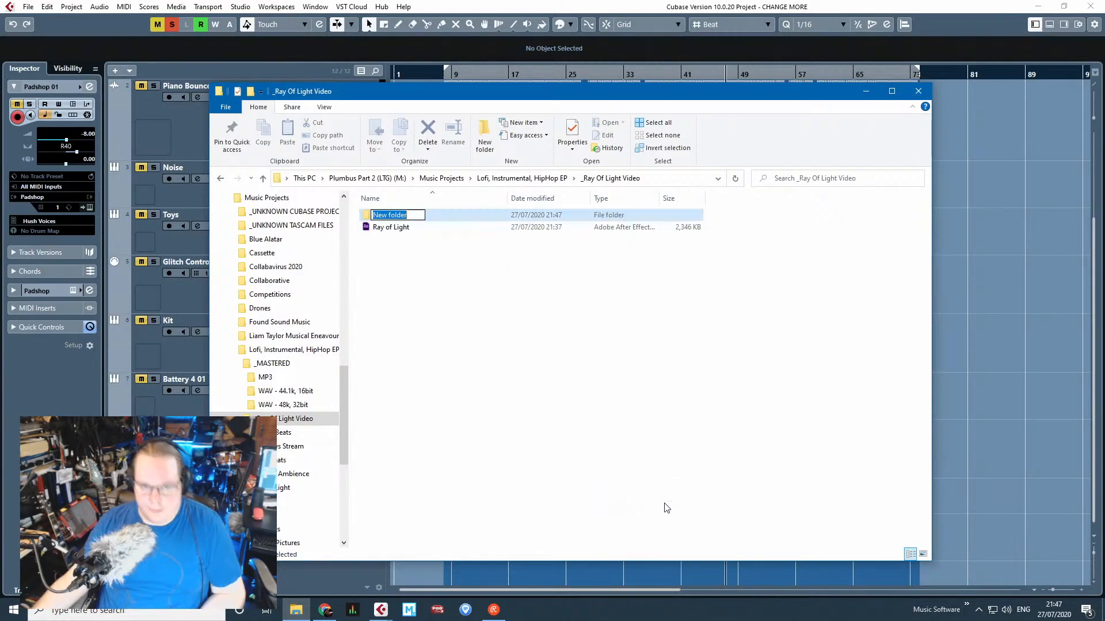
type("_Stems")
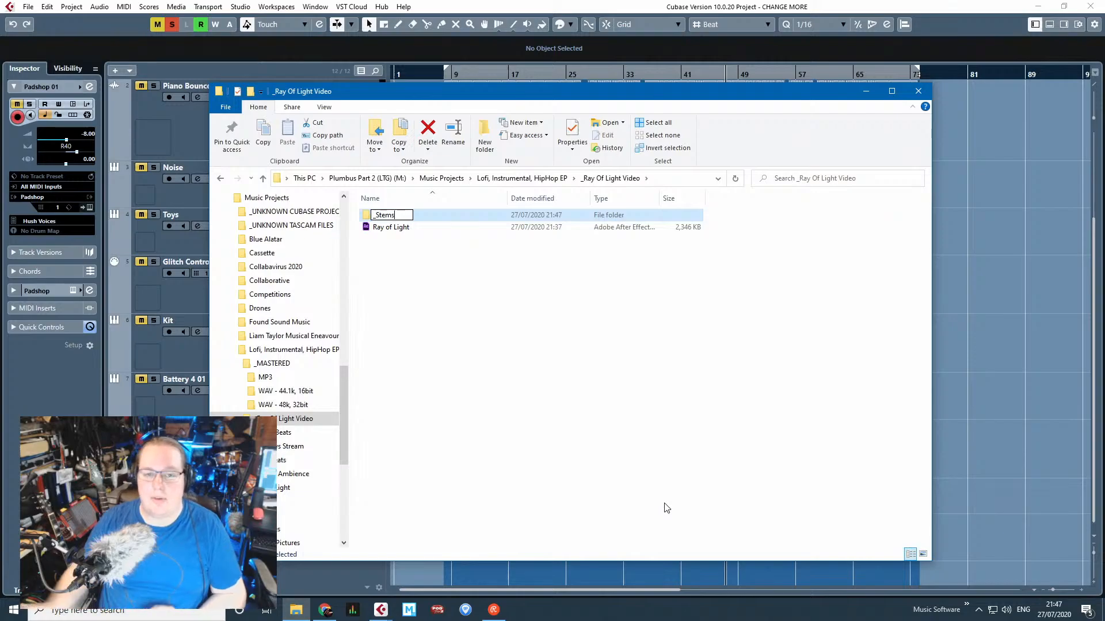
left_click(413, 258)
Duplicate the Ray of Light After Effects project file and name one of the two files RoL Animation 1.
left_click(399, 228)
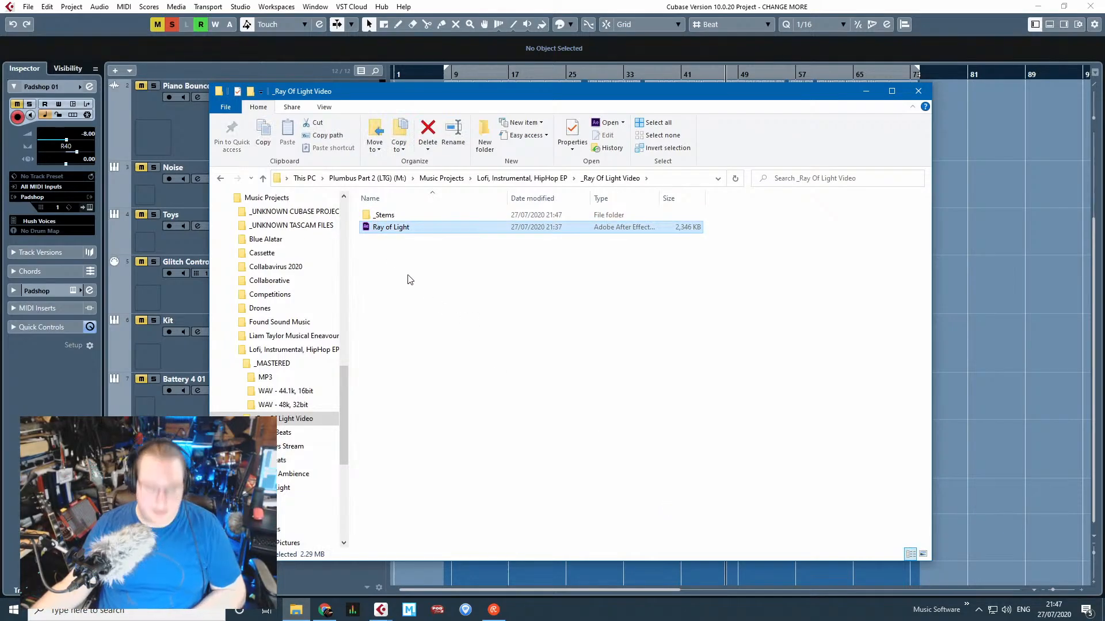
key("ctrl+c")
key("ctrl+v")
key("shift+F10")
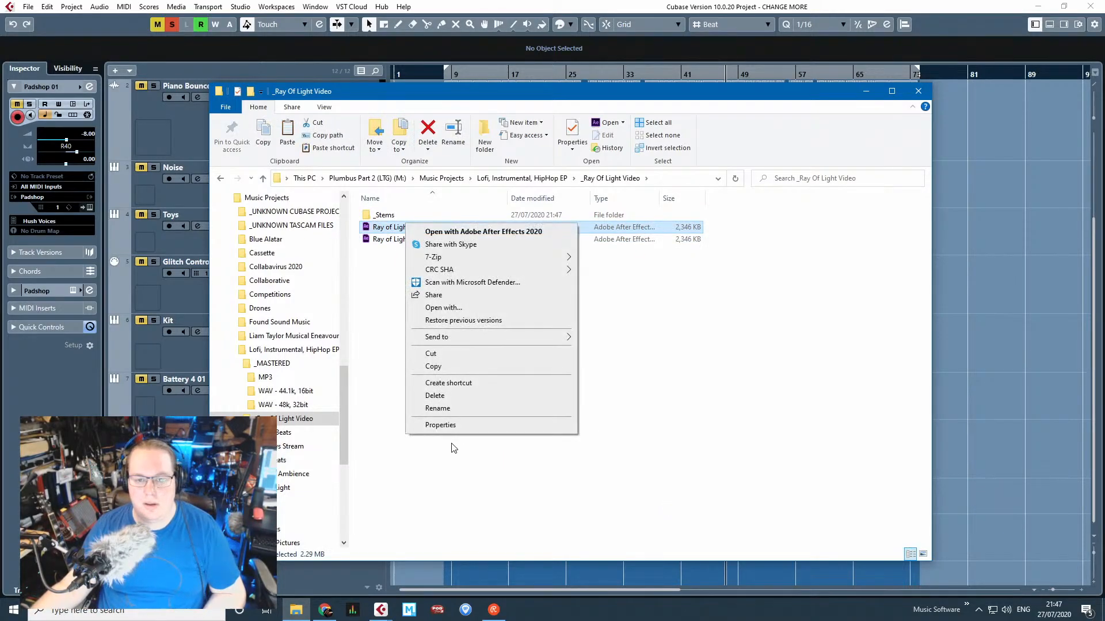
left_click(454, 408)
type("R")
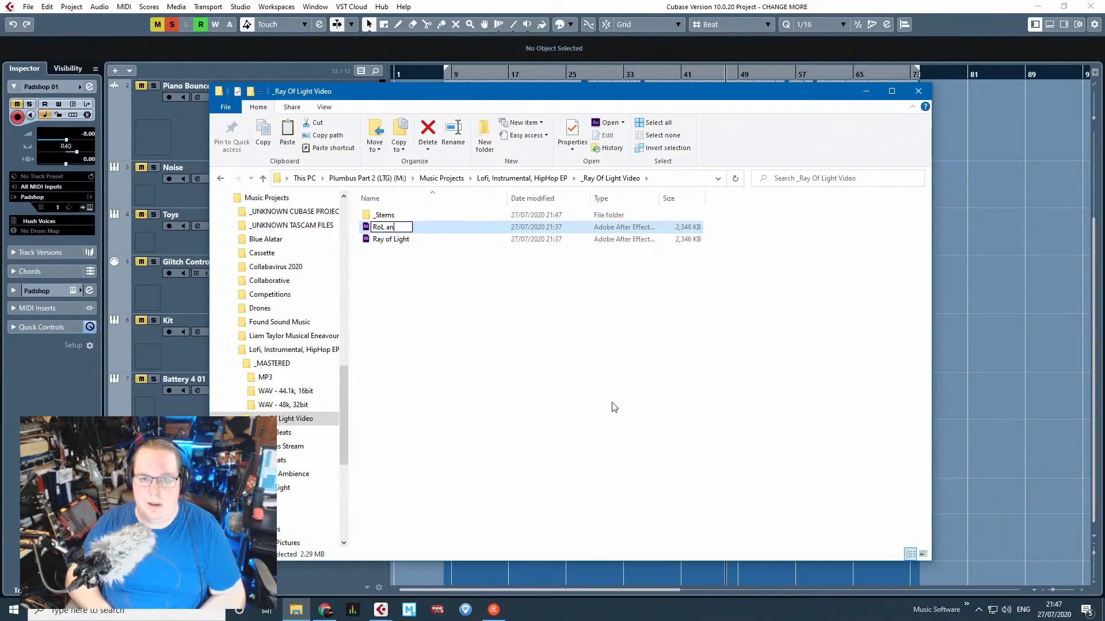
type("oL Animation ")
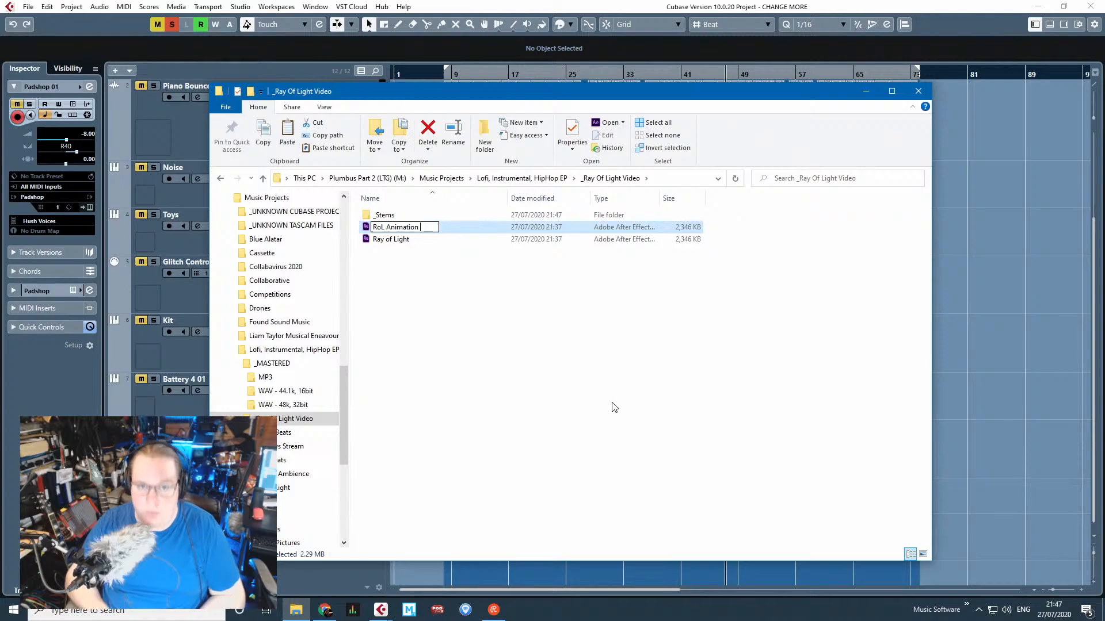
type("1")
key("Tab")
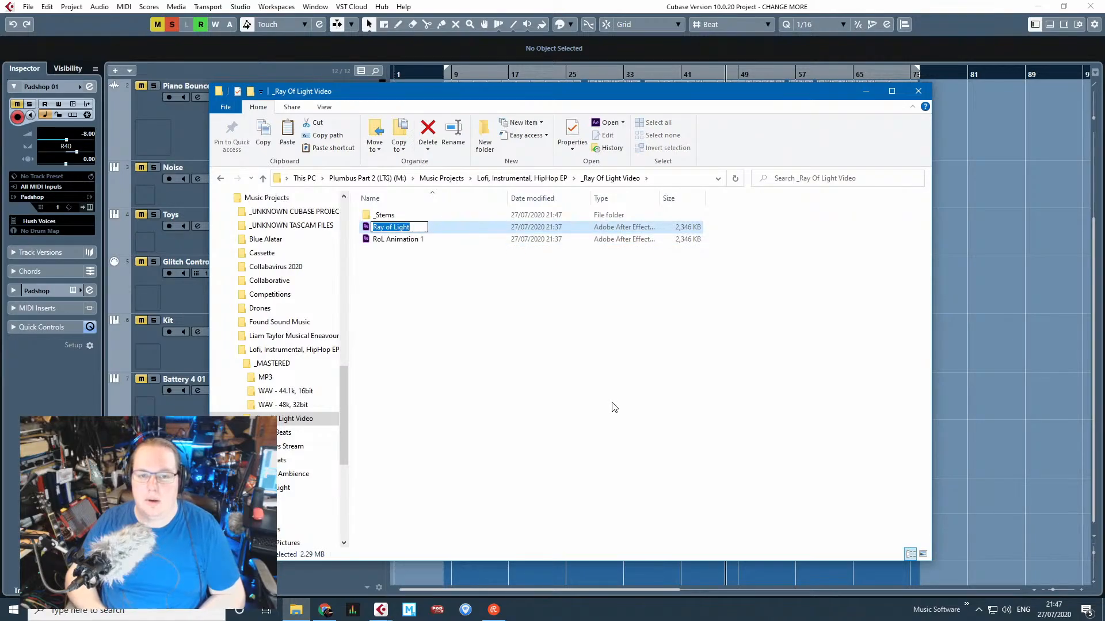
Rename the RoL Animation 1 project file as RoL Animation 2.
type("R")
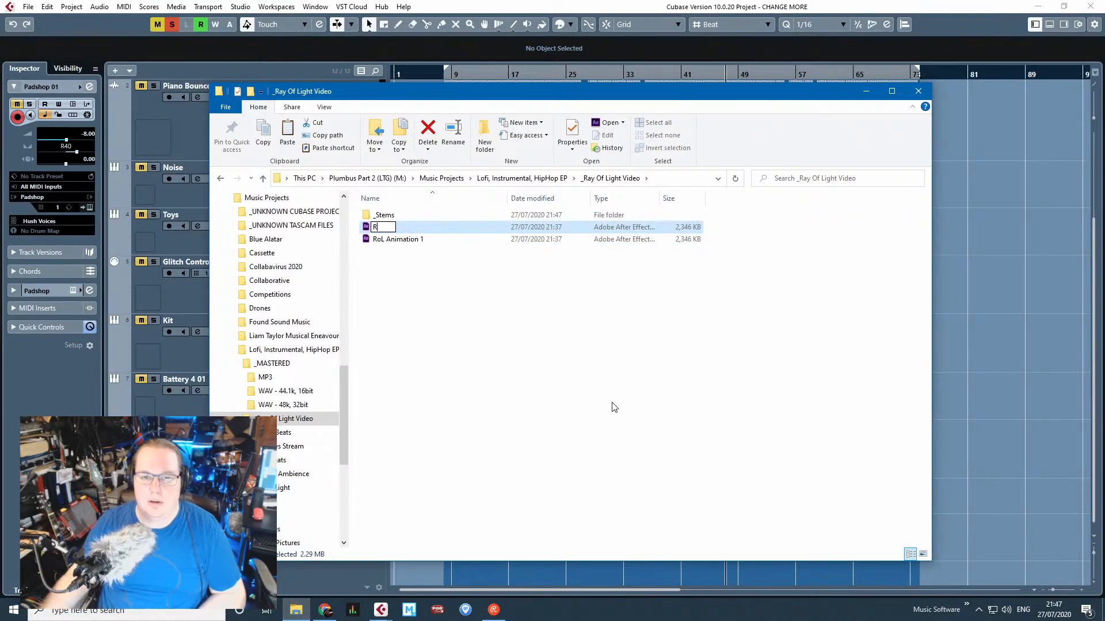
left_click(395, 284)
left_click(407, 240)
right_click(407, 240)
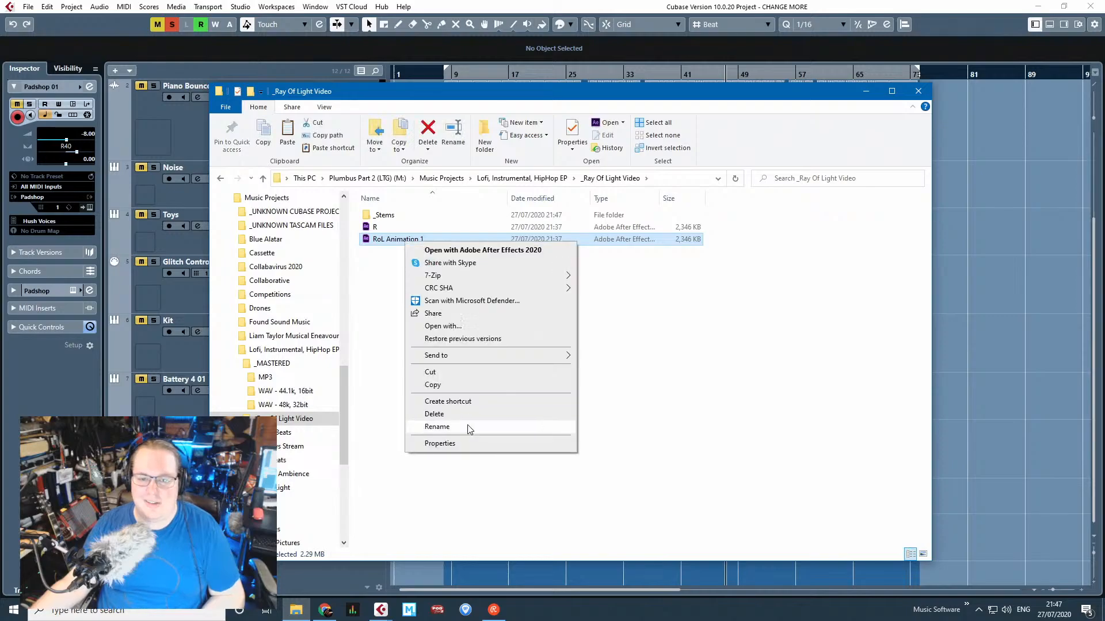
left_click(468, 425)
key("End")
type("2")
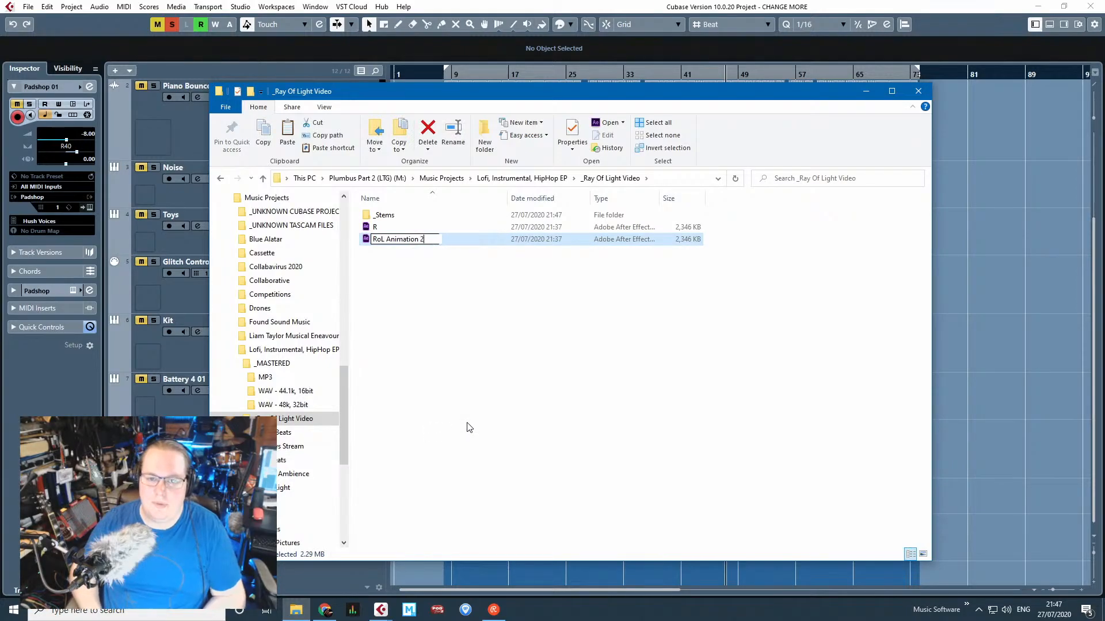
key("Tab")
Rename the remaining After Effects project file, R, as RoL Animation 1.
key("Tab")
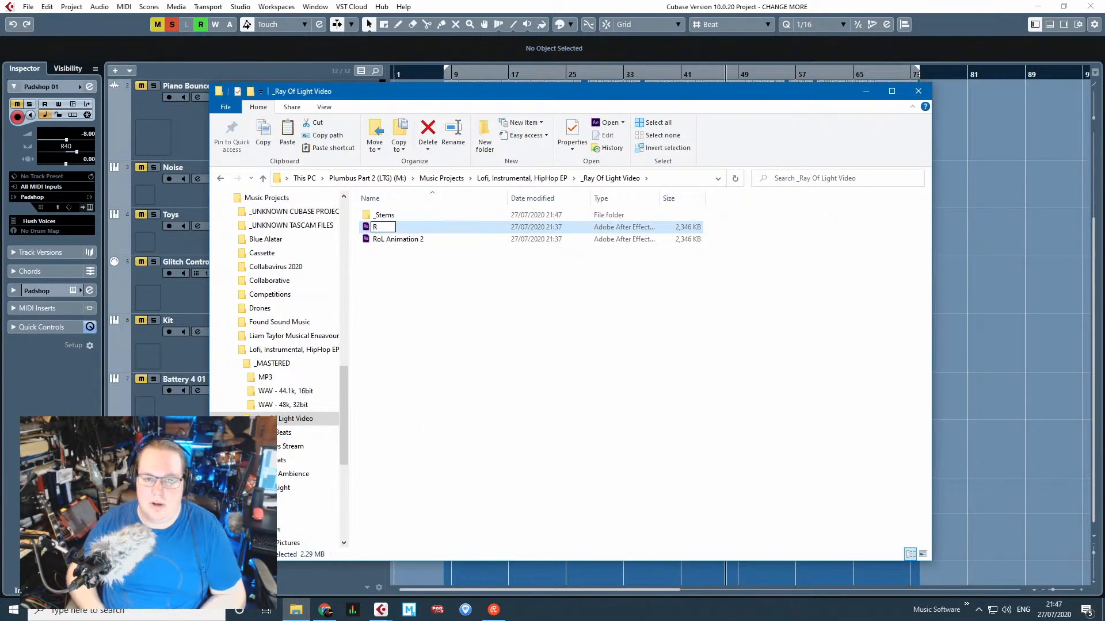
type("RoL An")
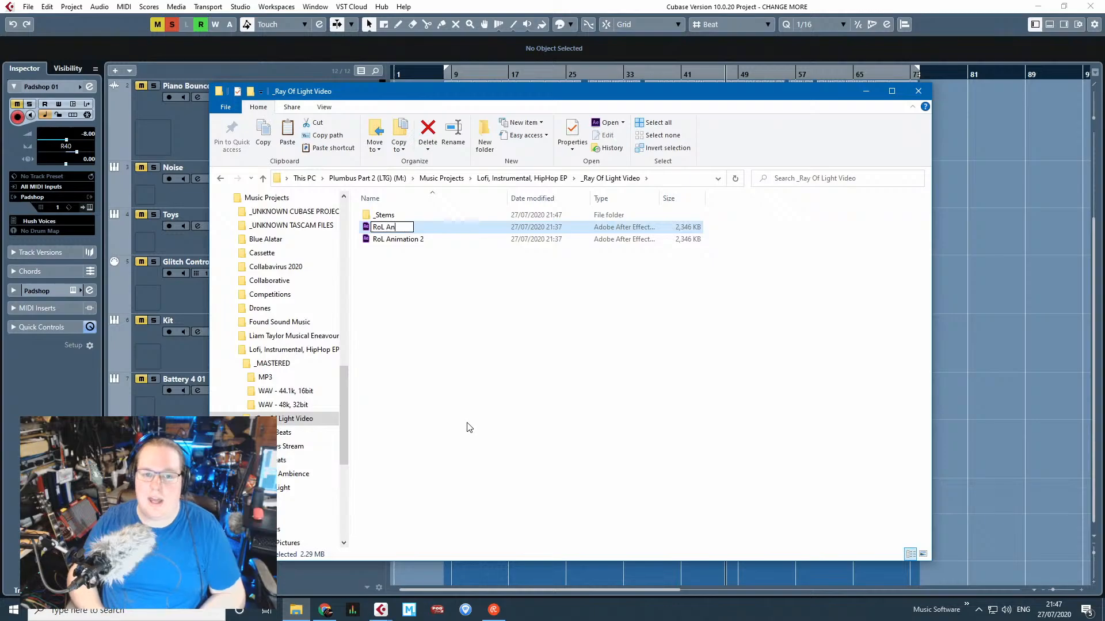
type("imation 1")
key("Return")
left_click(501, 448)
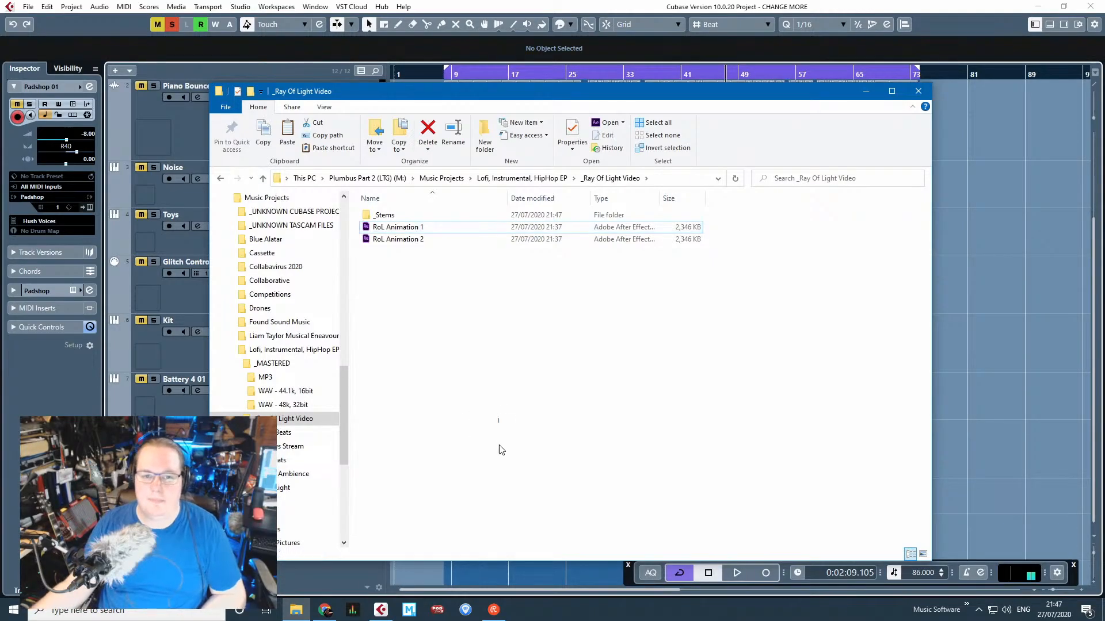
Open the _Stems folder, move its window out of the way, and close the CHANGE MORE project in Cubase.
double_click(392, 215)
left_click_drag(576, 96, 1104, 106)
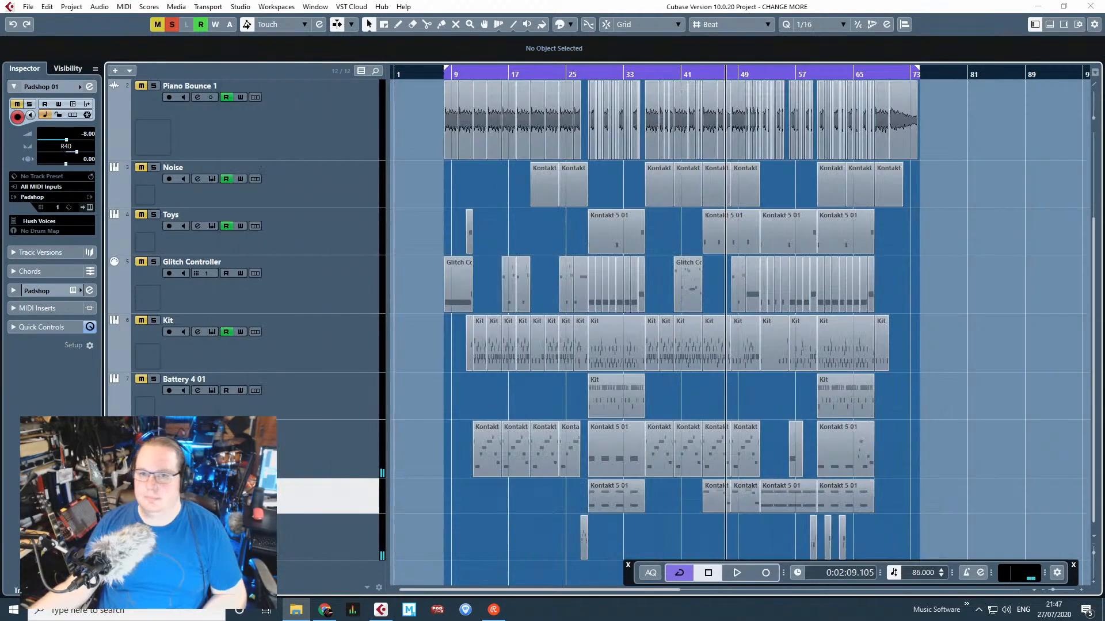
key("alt+Tab")
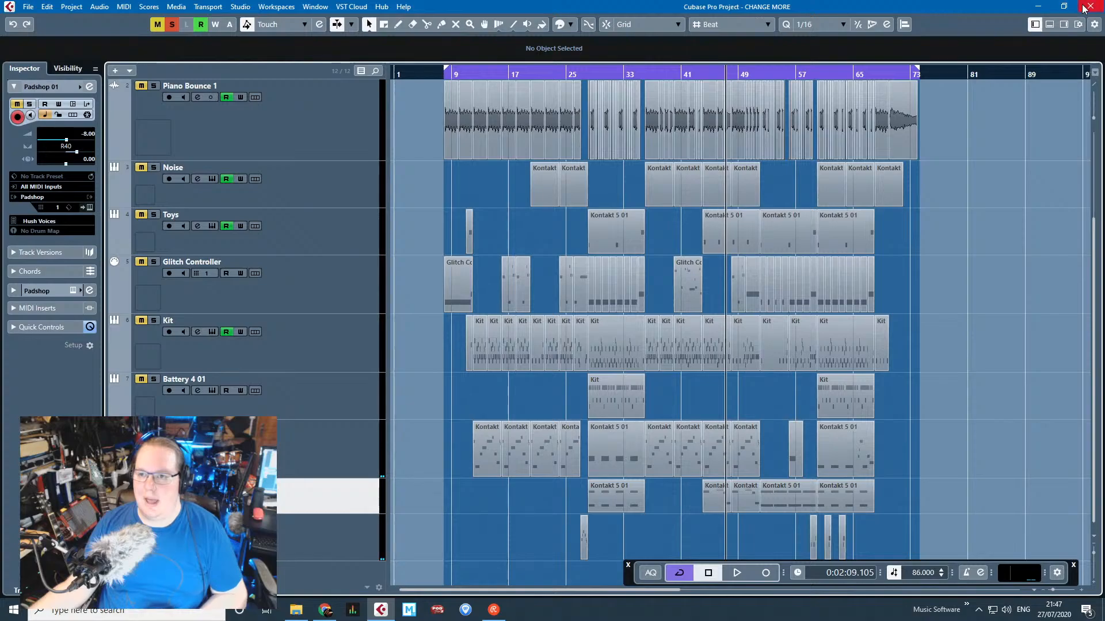
left_click(1090, 7)
left_click(502, 324)
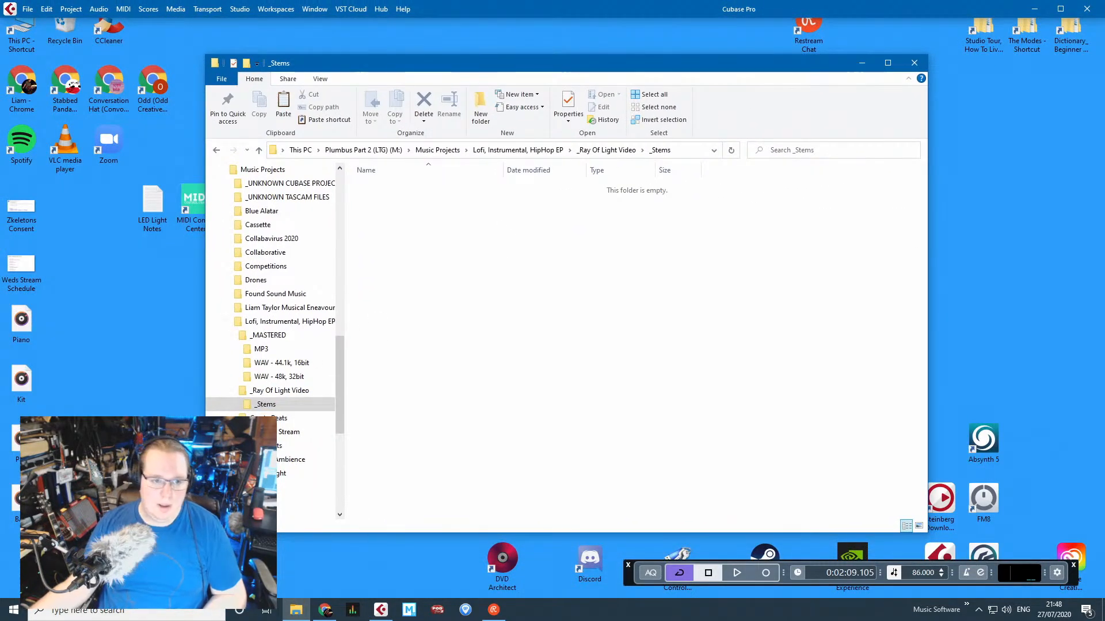
Move the Piano, Kit, Pad and Bass WAV files from the desktop into the _Stems folder and close Cubase.
left_click(523, 274)
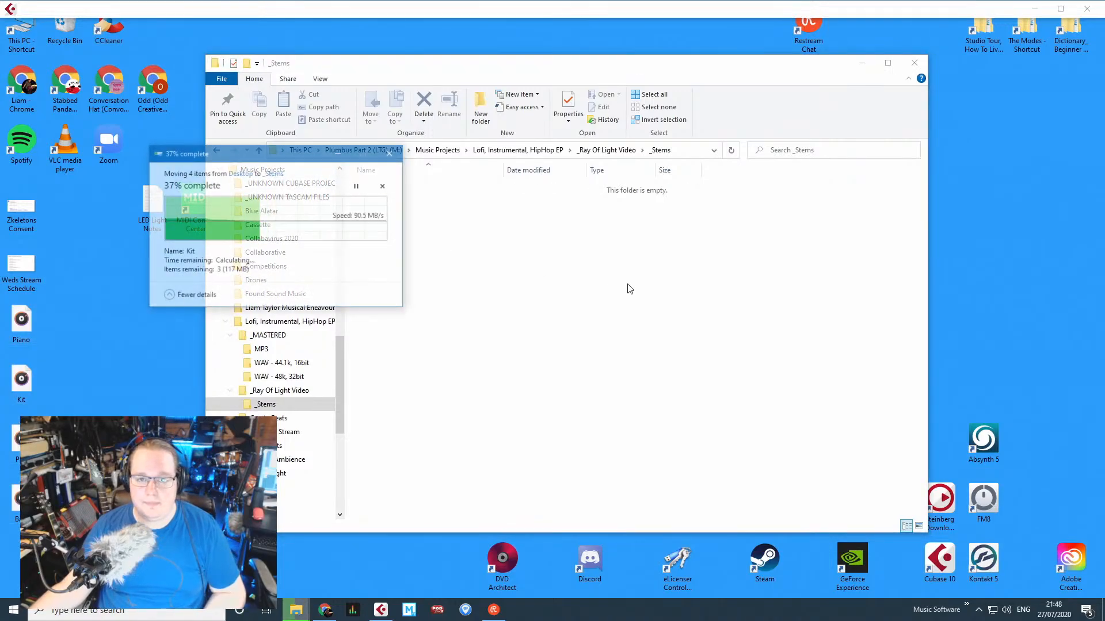
left_click(629, 284)
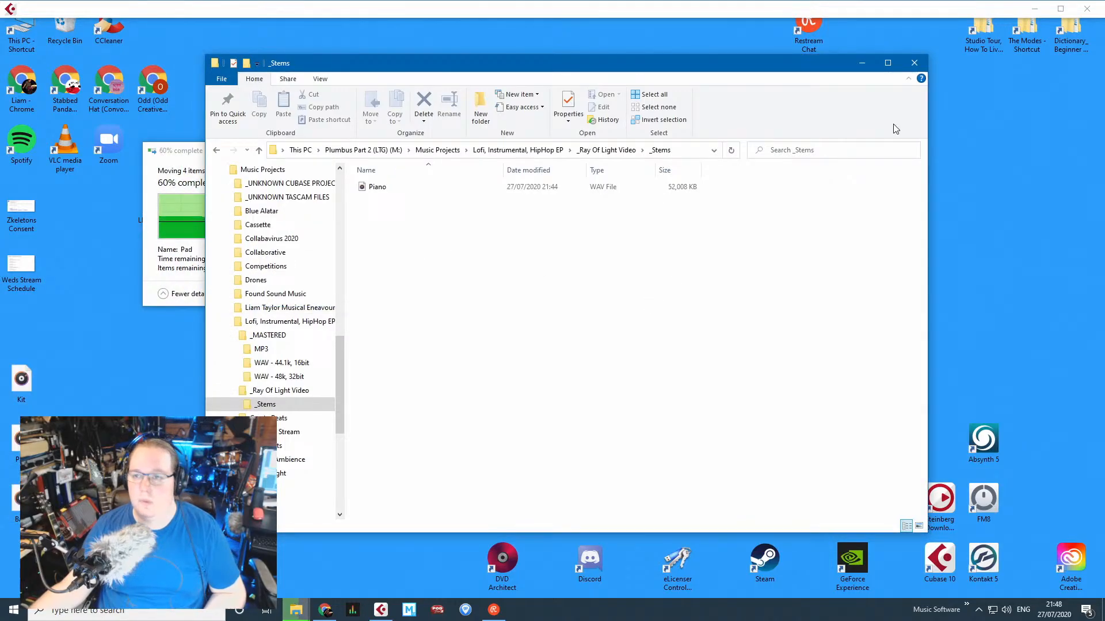
left_click(1088, 7)
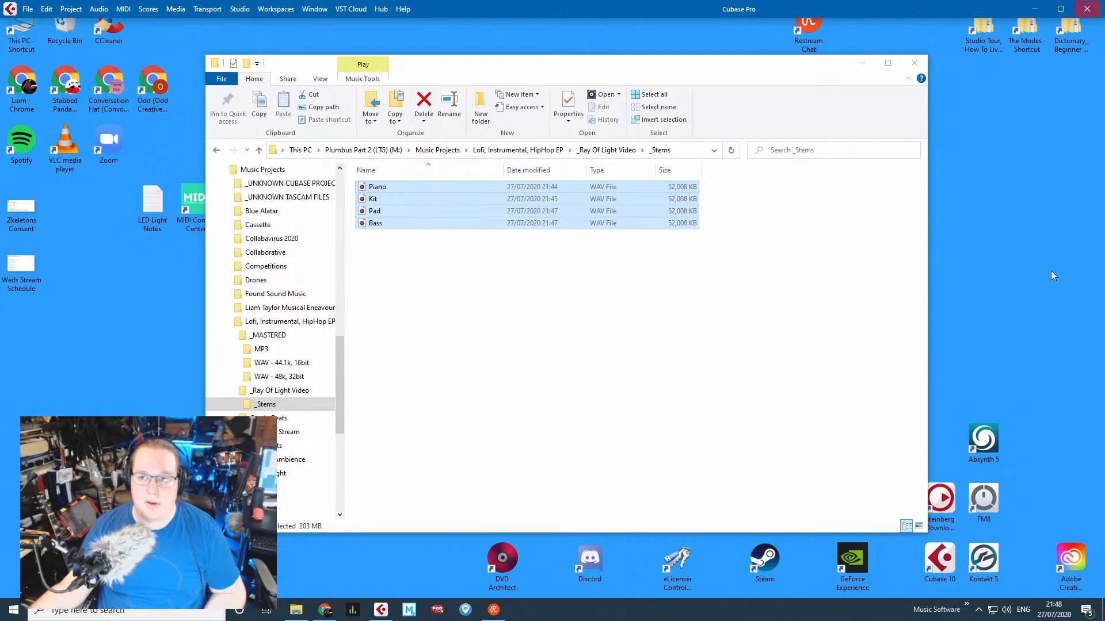
Return to the _Ray Of Light Video folder and open RoL Animation 2 in After Effects.
left_click(217, 150)
left_click(560, 328)
double_click(454, 214)
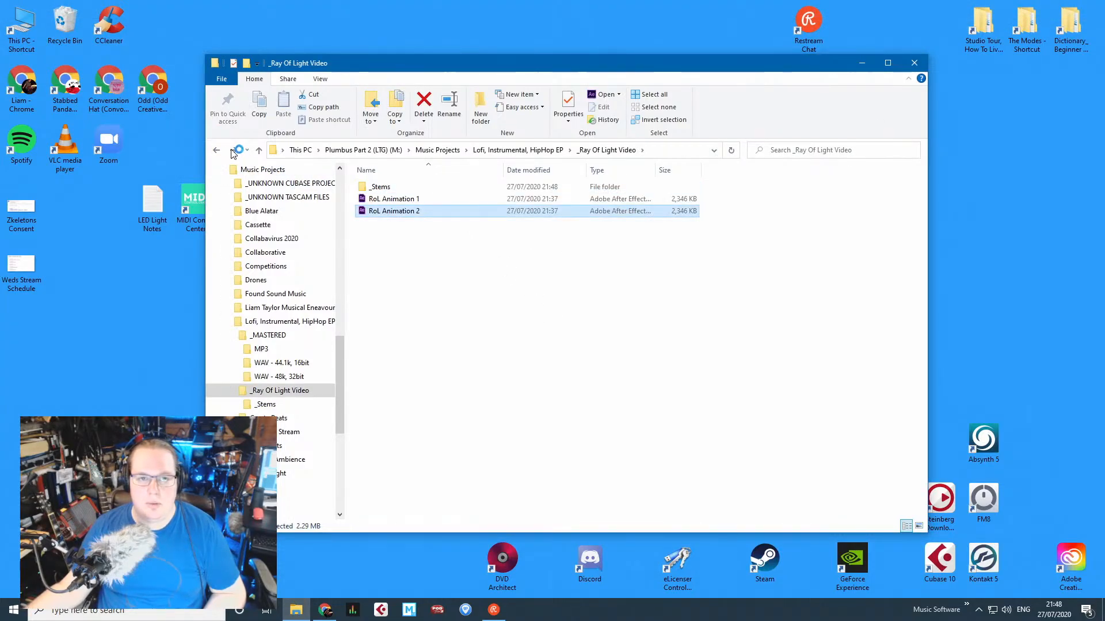
Show the _Stems folder again, shrink its window to a small size, and move it off this screen.
left_click(233, 150)
left_click_drag(402, 64, 282, 44)
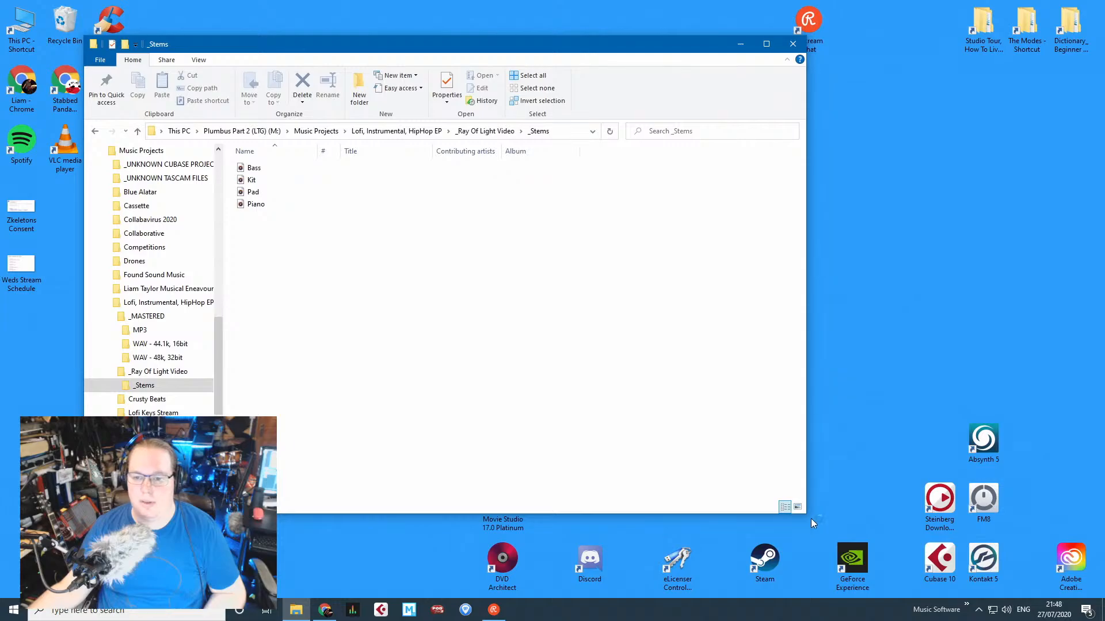
left_click_drag(805, 506, 303, 239)
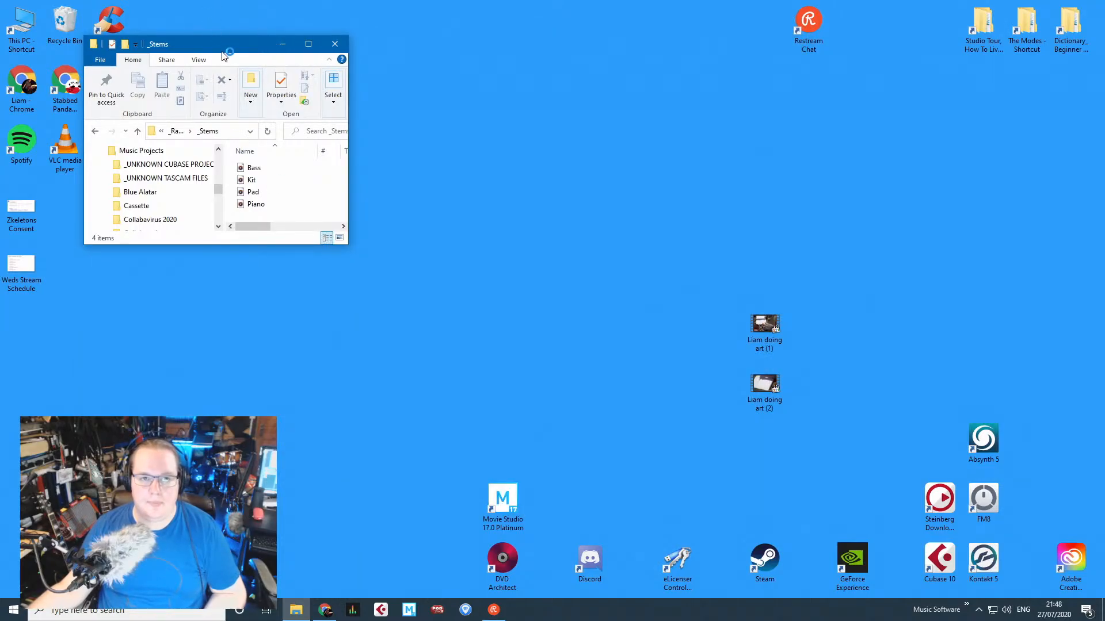
left_click_drag(228, 46, 1104, 160)
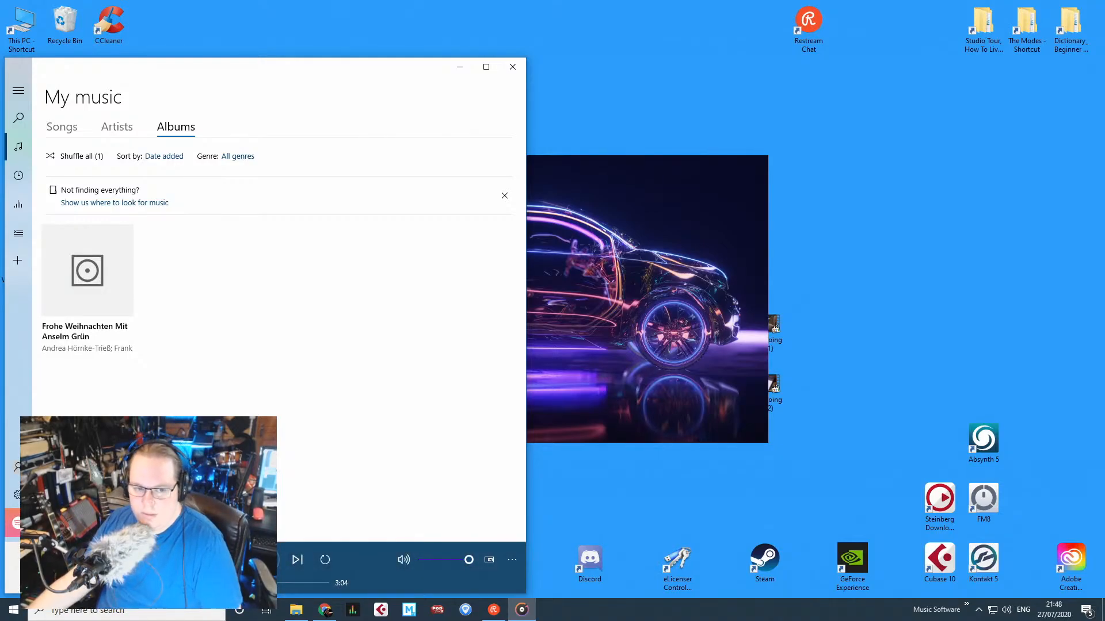
Close the music player window and return to the Ray of Light composition in After Effects.
left_click(327, 554)
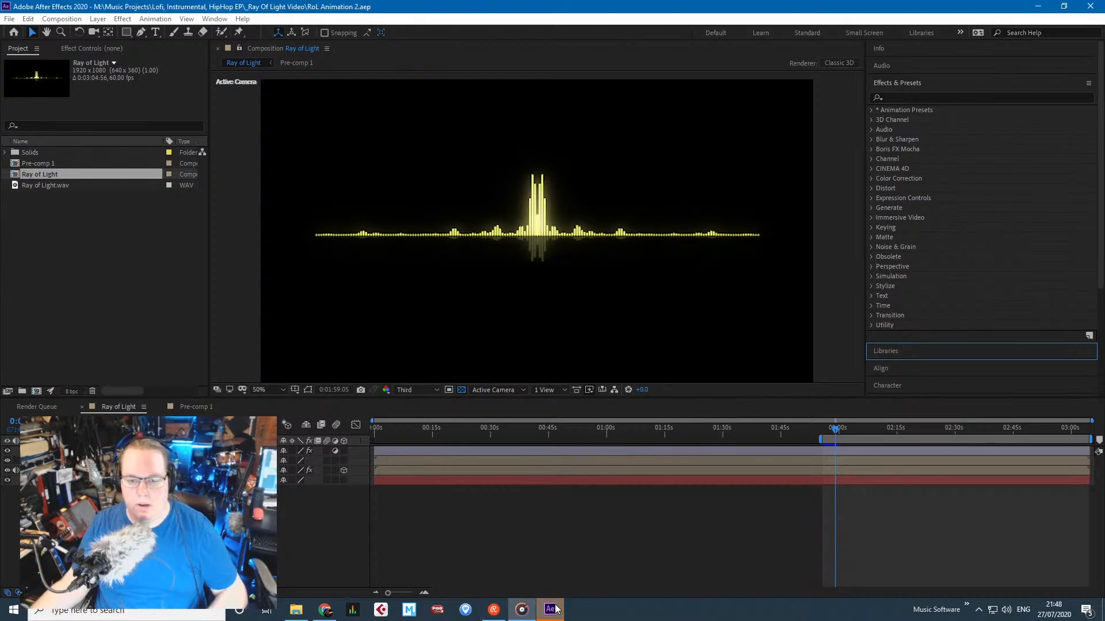
left_click(522, 609)
left_click(514, 68)
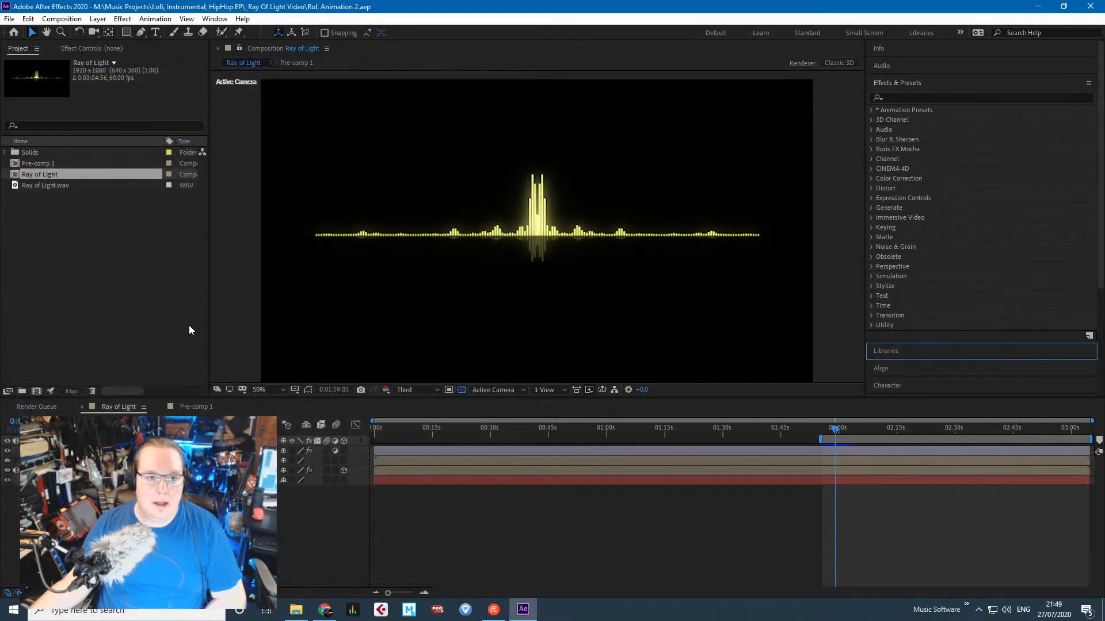
Delete the Ray of Light and Pre-comp 1 compositions from the project.
left_click(189, 326)
left_click(41, 172)
key("Delete")
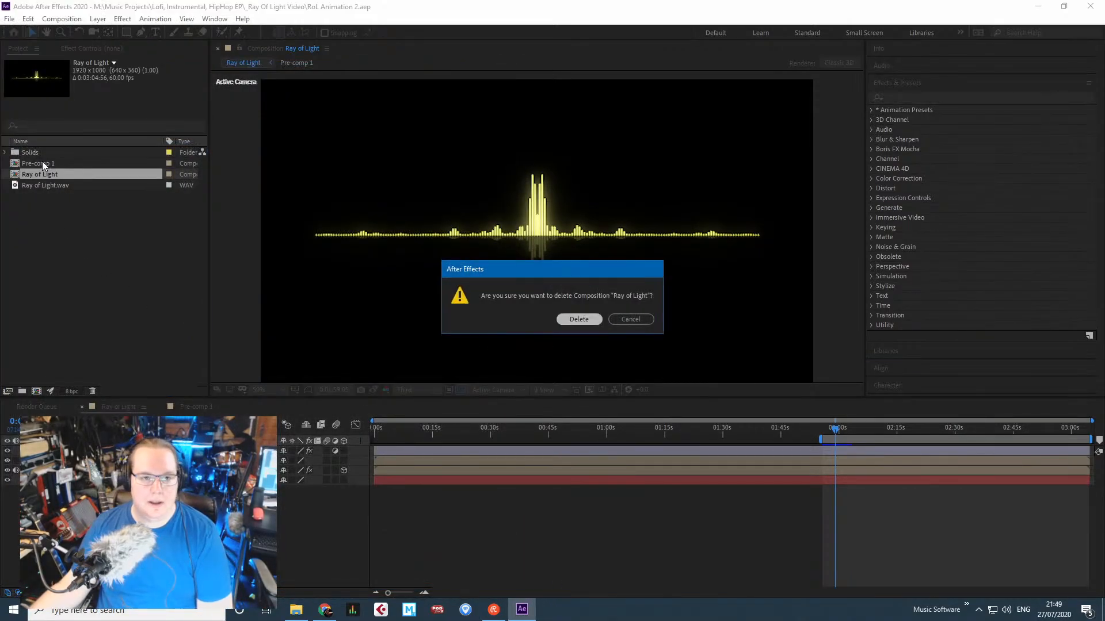
key("Return")
left_click(43, 163)
key("Delete")
key("Return")
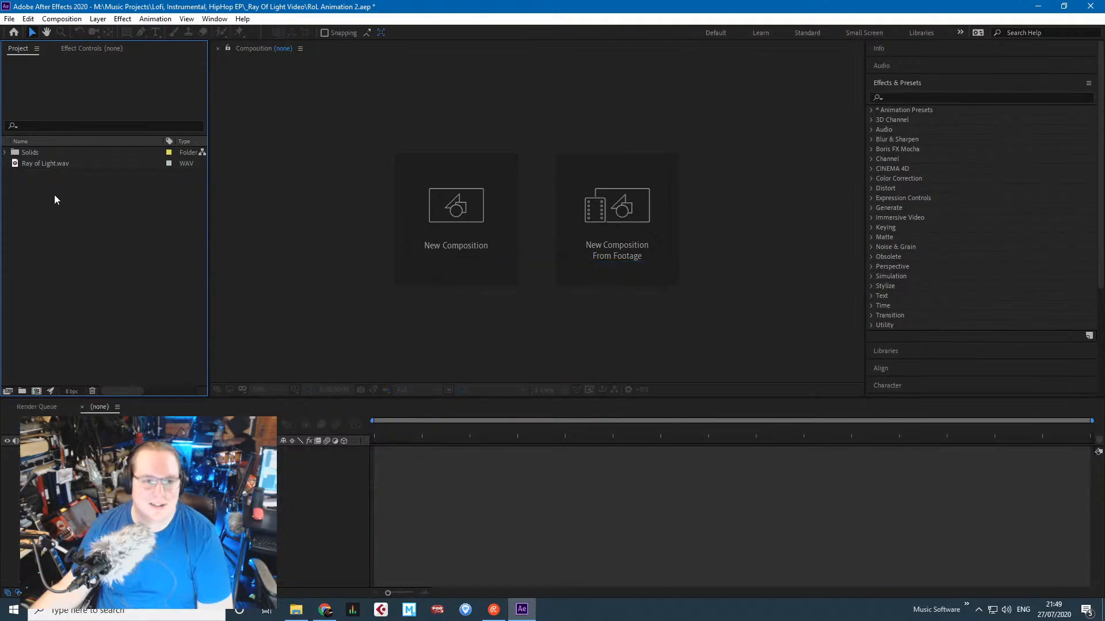
Create a new composition from the Ray of Light.wav footage.
left_click(46, 163)
right_click(48, 163)
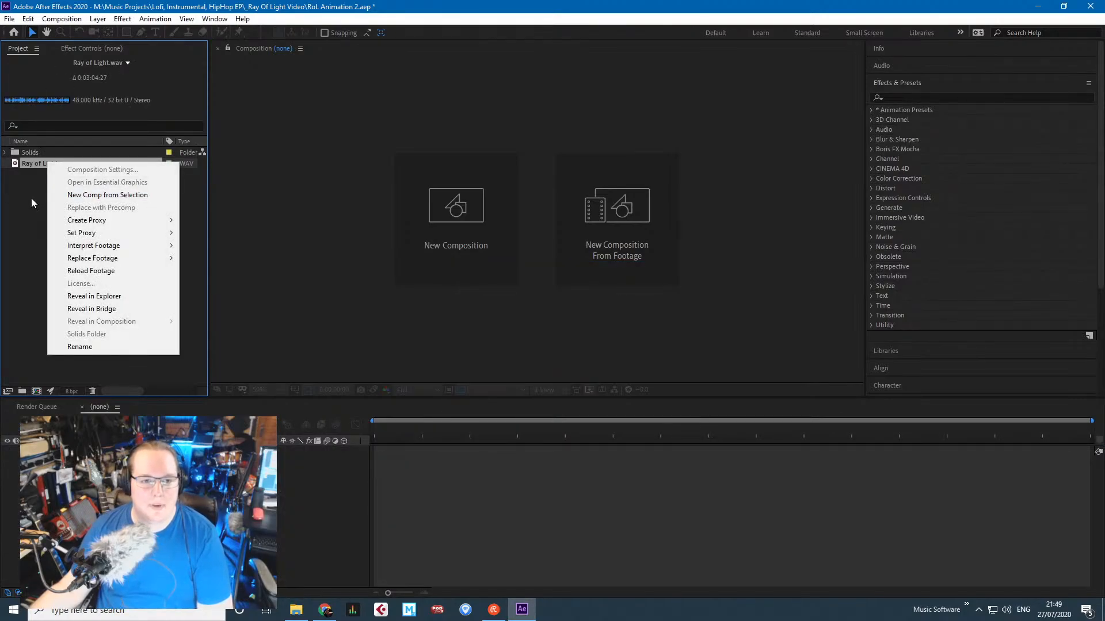
left_click(126, 194)
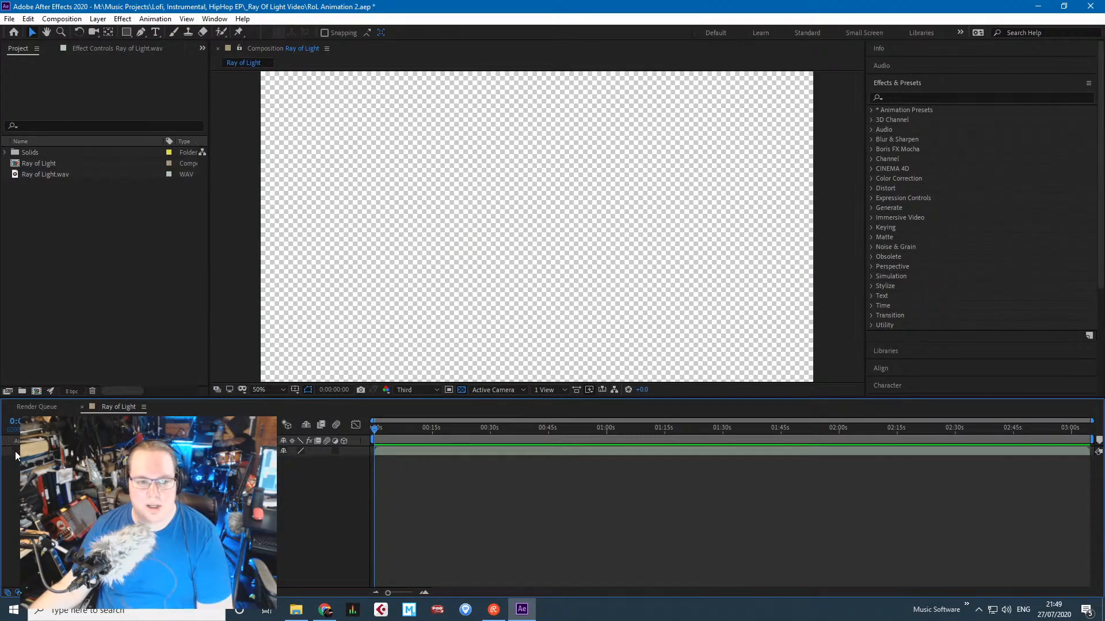
Import the Bass, Kit, Pad and Piano WAV stems from the _Stems folder as layers above Ray of Light.wav.
key("alt+Tab")
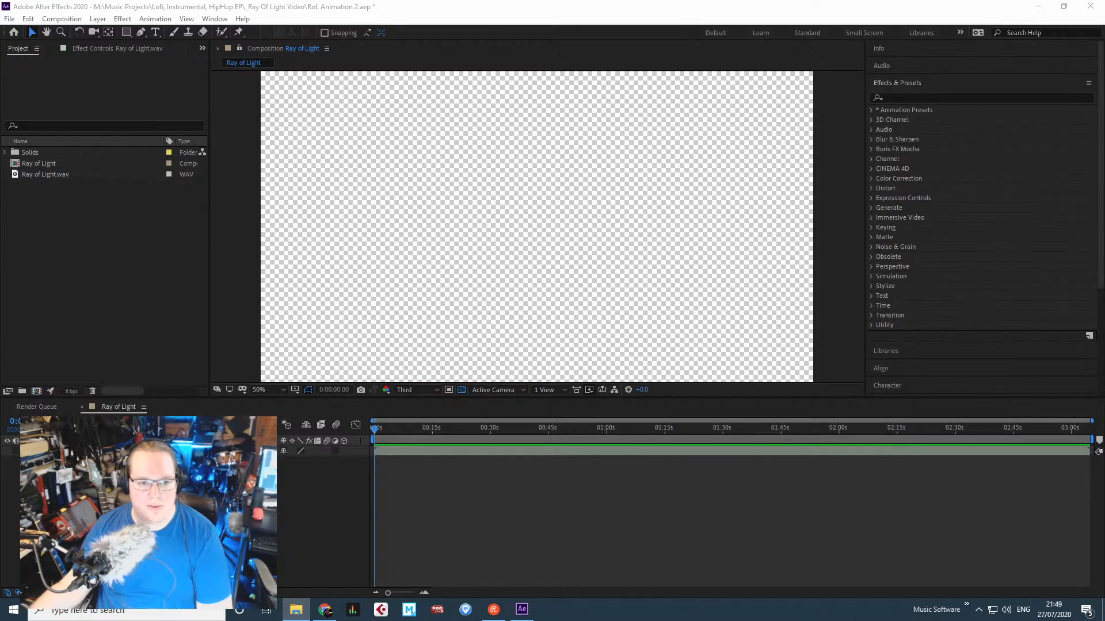
key("alt+Tab")
left_click_drag(70, 302, 549, 364)
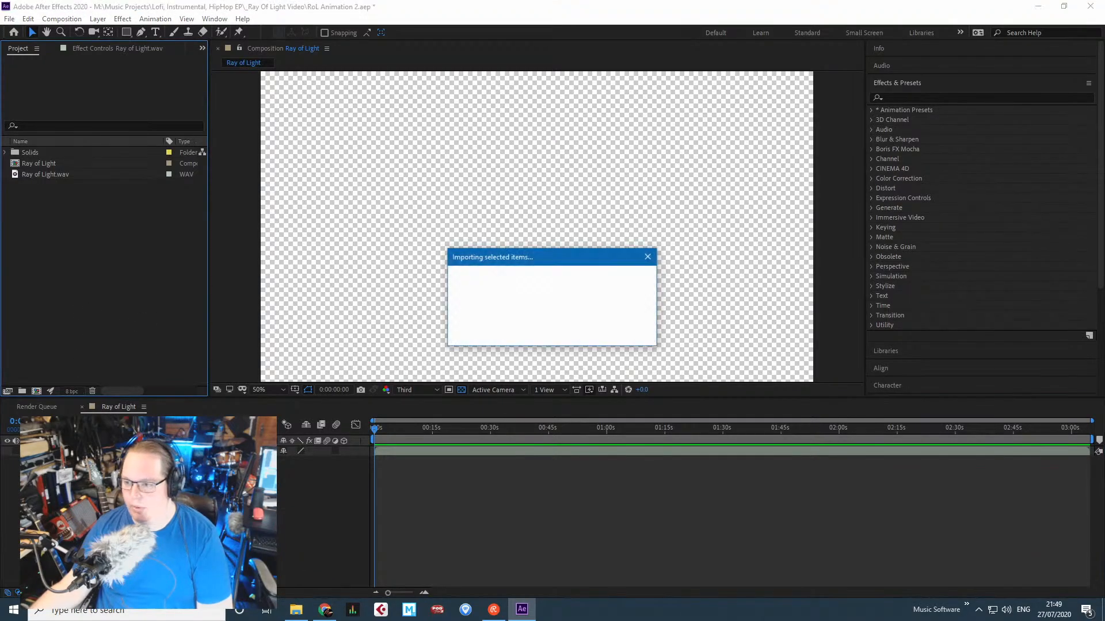
left_click(167, 535)
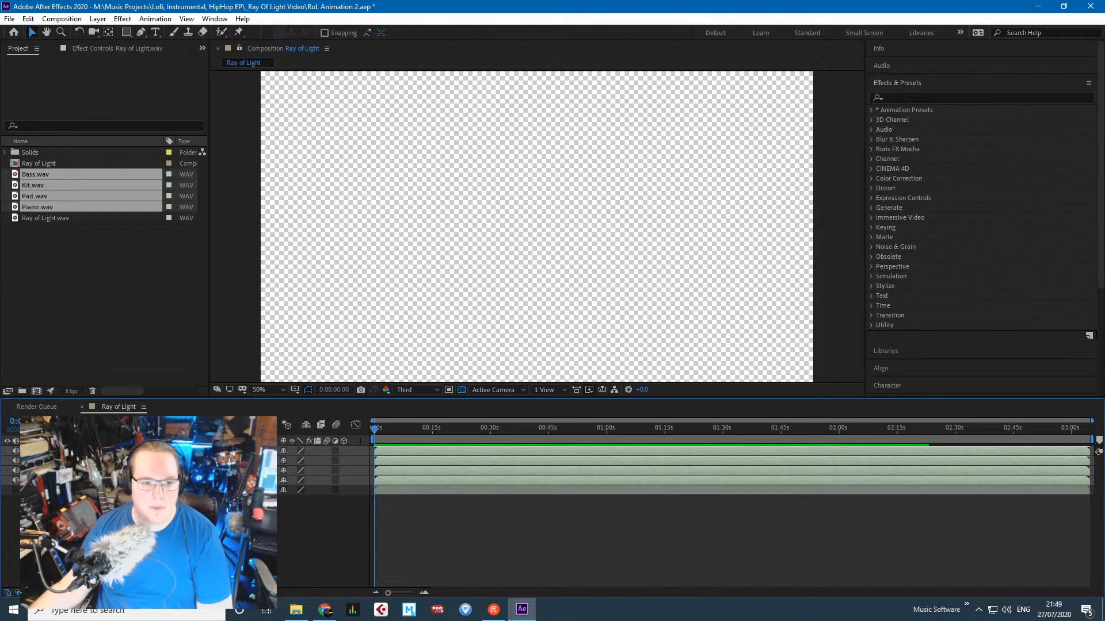
Mute the Bass, Kit, Pad and Piano layers and enable the audio of the Ray of Light.wav layer.
left_click(15, 452)
left_click(16, 461)
left_click(15, 490)
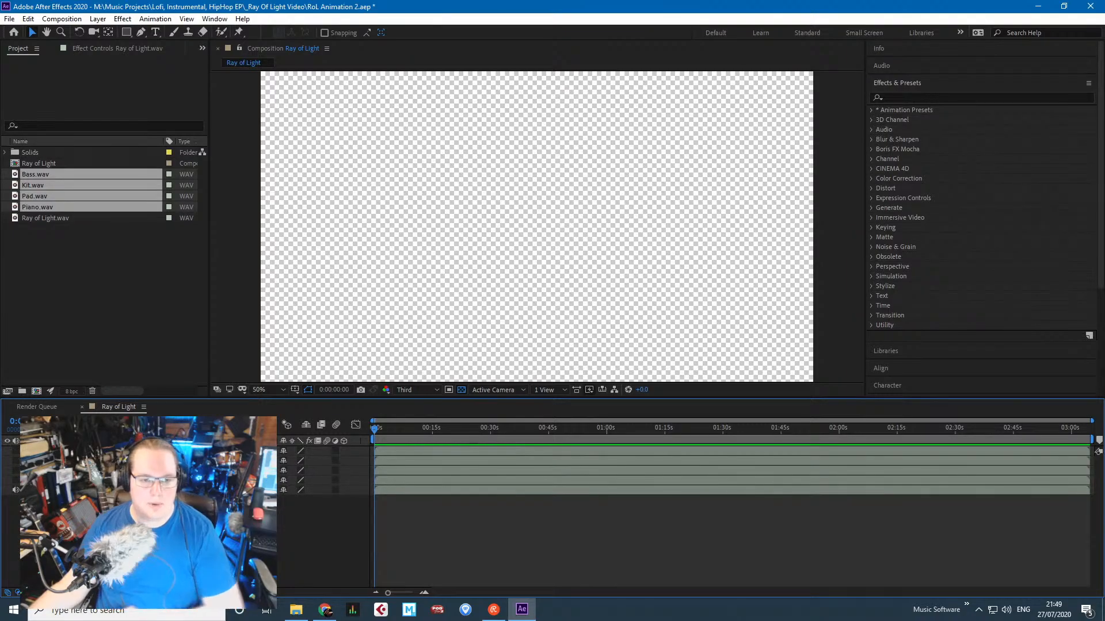
left_click(116, 490)
left_click(172, 535)
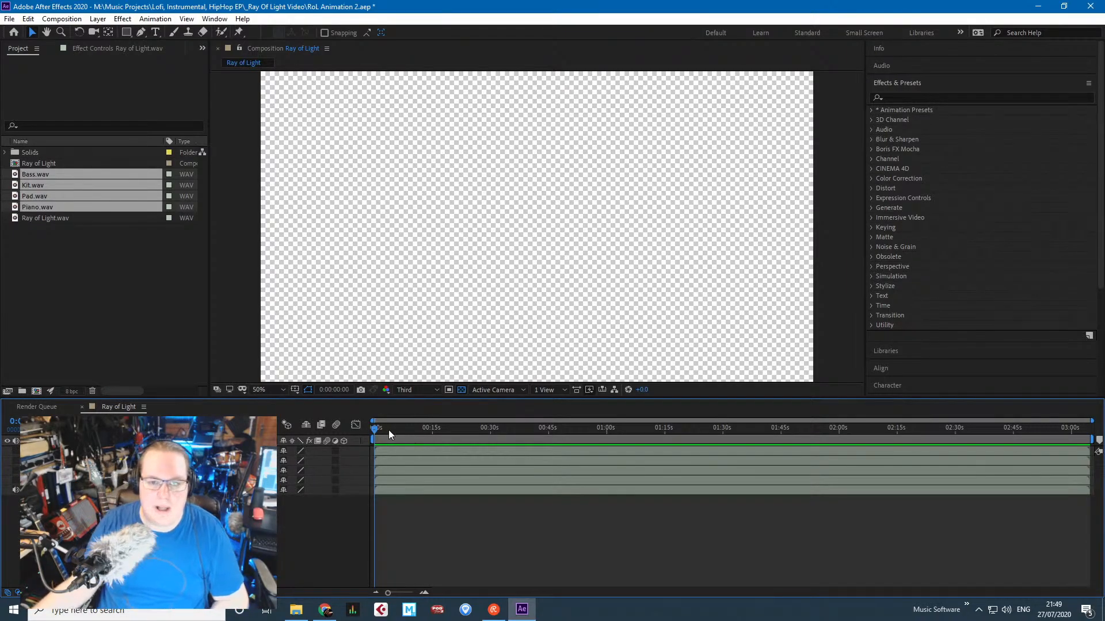
Add a black 1920 x 1080 px solid layer named BG to the composition.
left_click(439, 430)
key("Home")
scroll(487, 219, "down", 1)
right_click(170, 521)
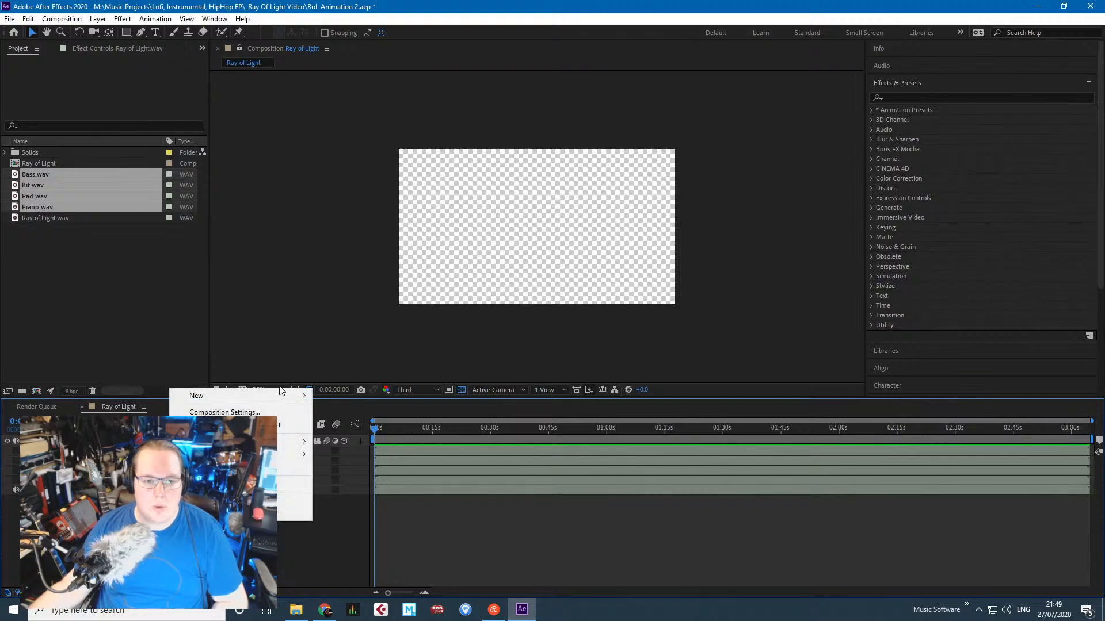
mouse_move(282, 395)
left_click(375, 425)
type("BG")
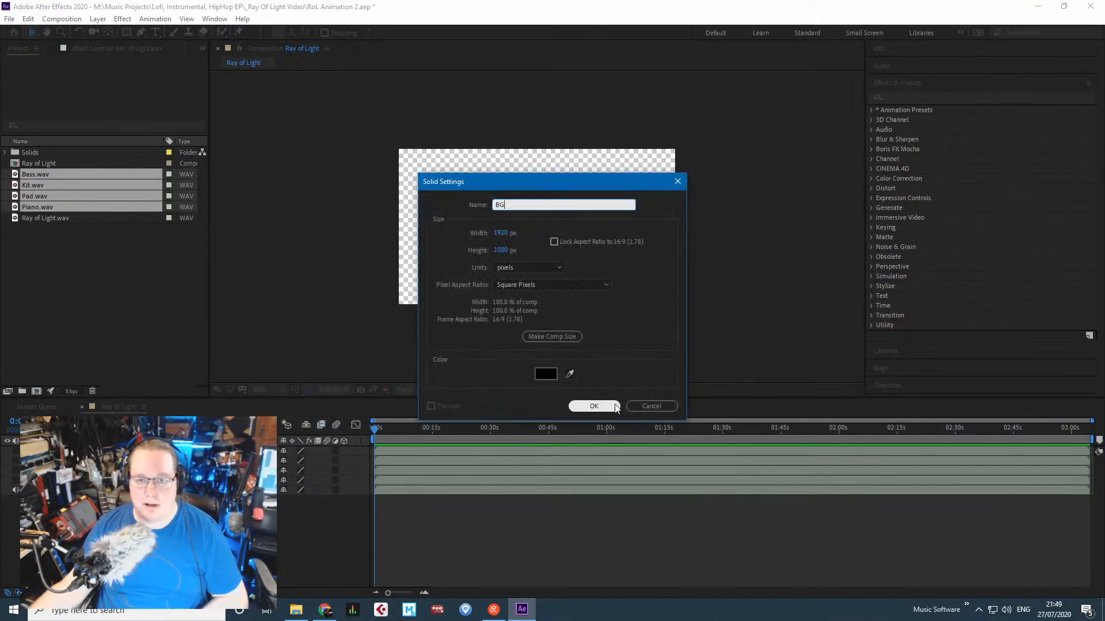
left_click(588, 406)
Add a yellow 1920 x 1080 px solid layer named WaveD.
right_click(88, 536)
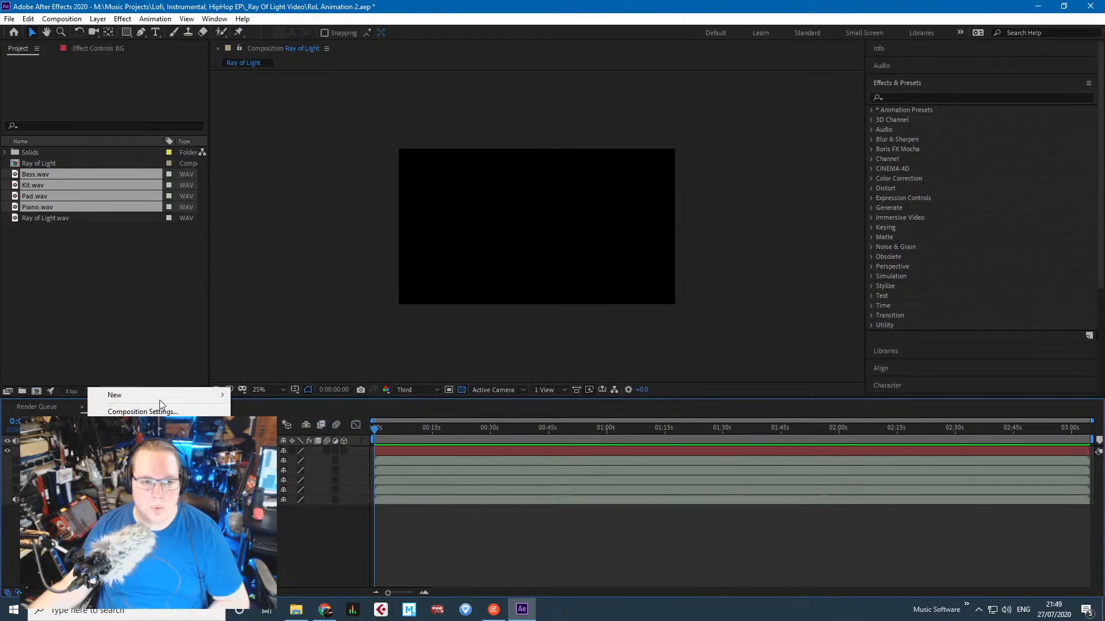
mouse_move(161, 396)
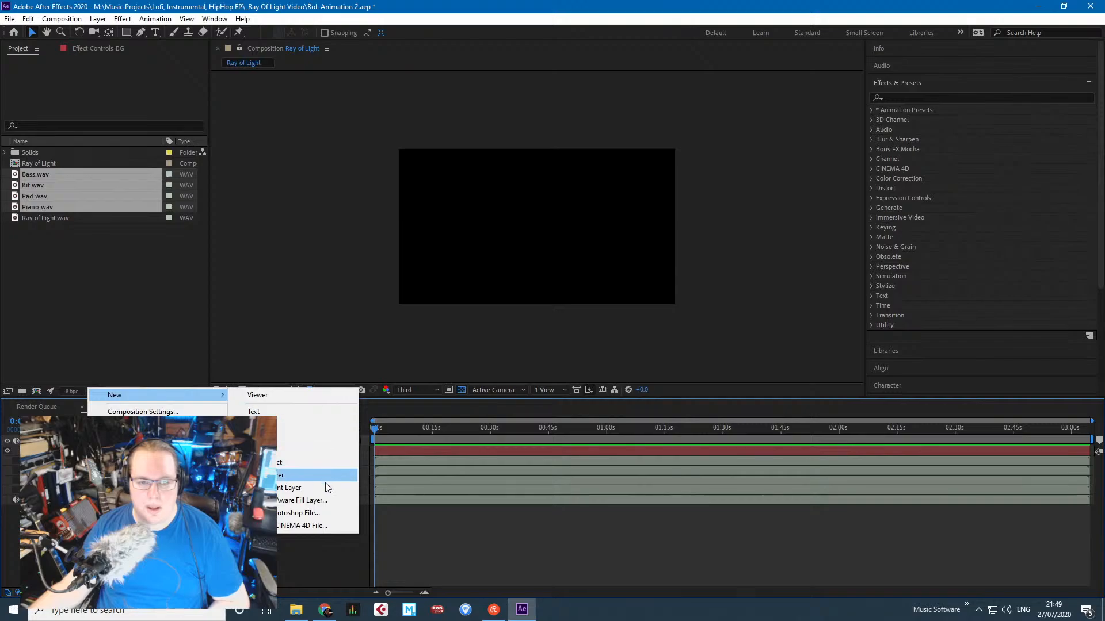
left_click(295, 424)
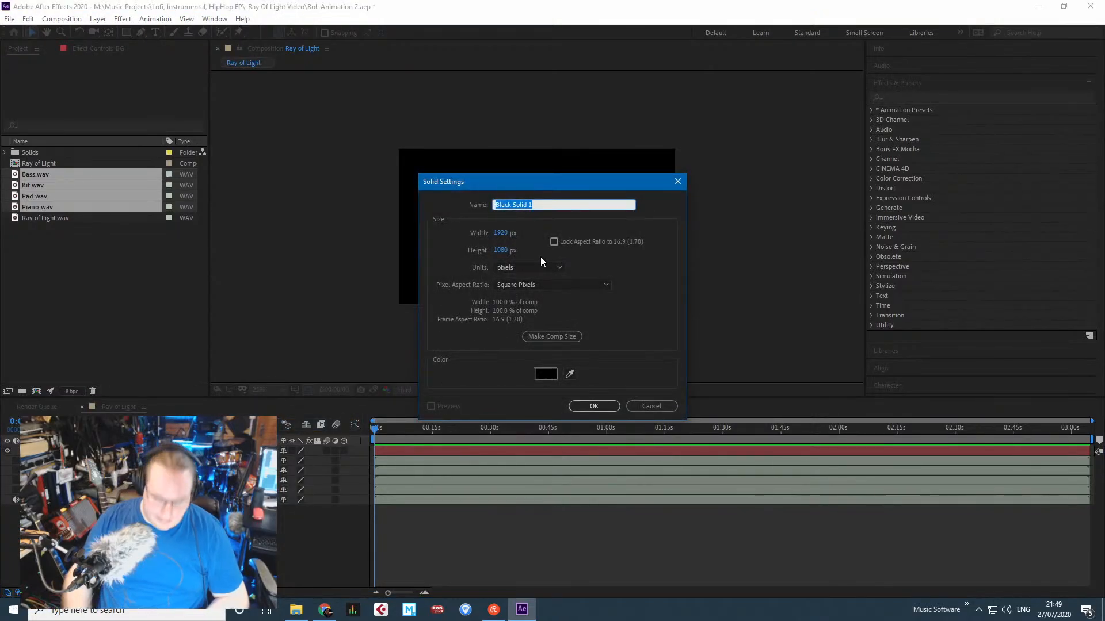
type("Wave")
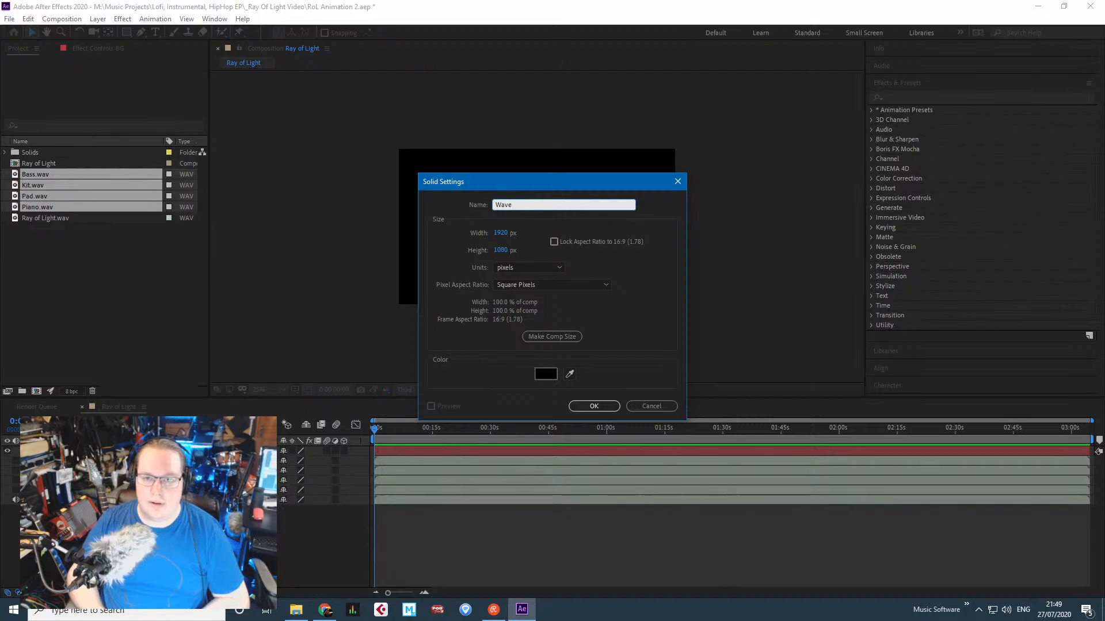
type("De")
key("BackSpace")
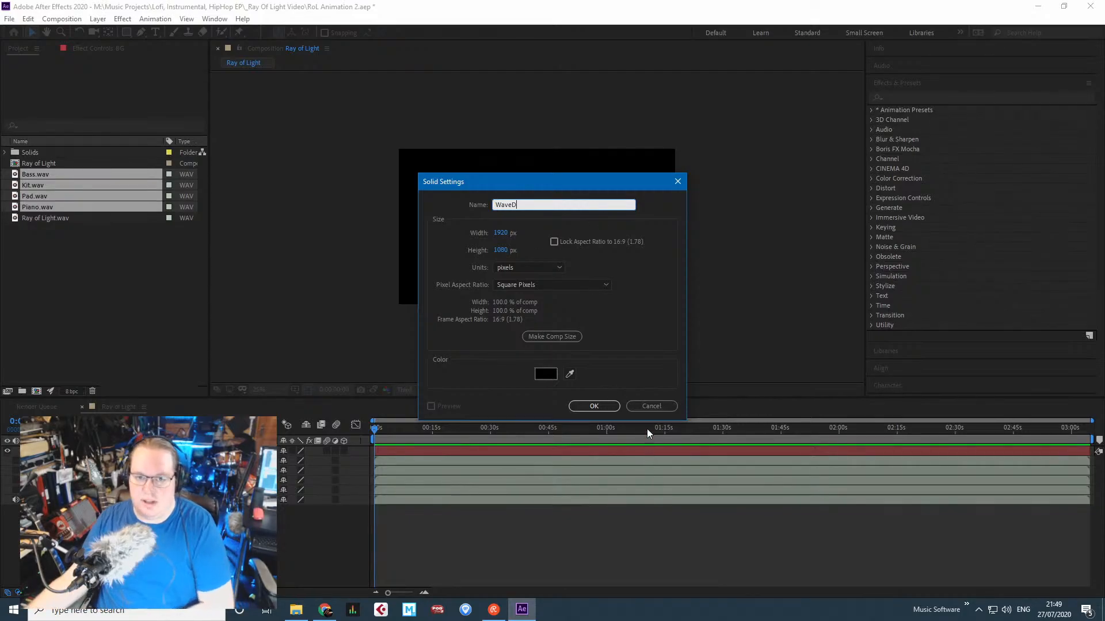
left_click(546, 374)
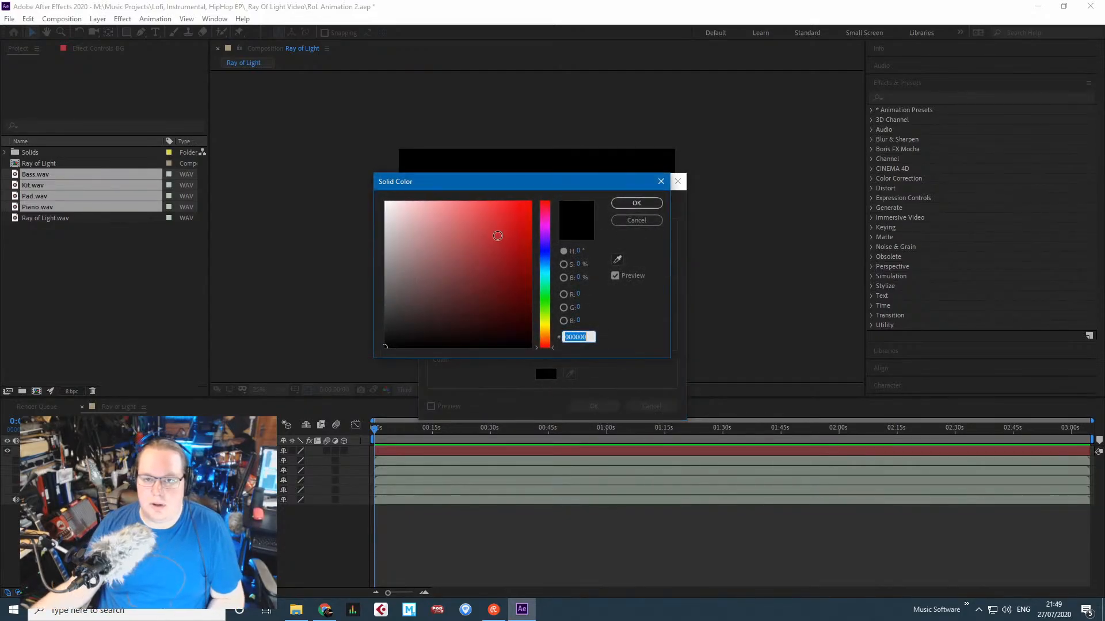
left_click_drag(544, 297, 547, 322)
left_click_drag(521, 213, 654, 180)
left_click(636, 203)
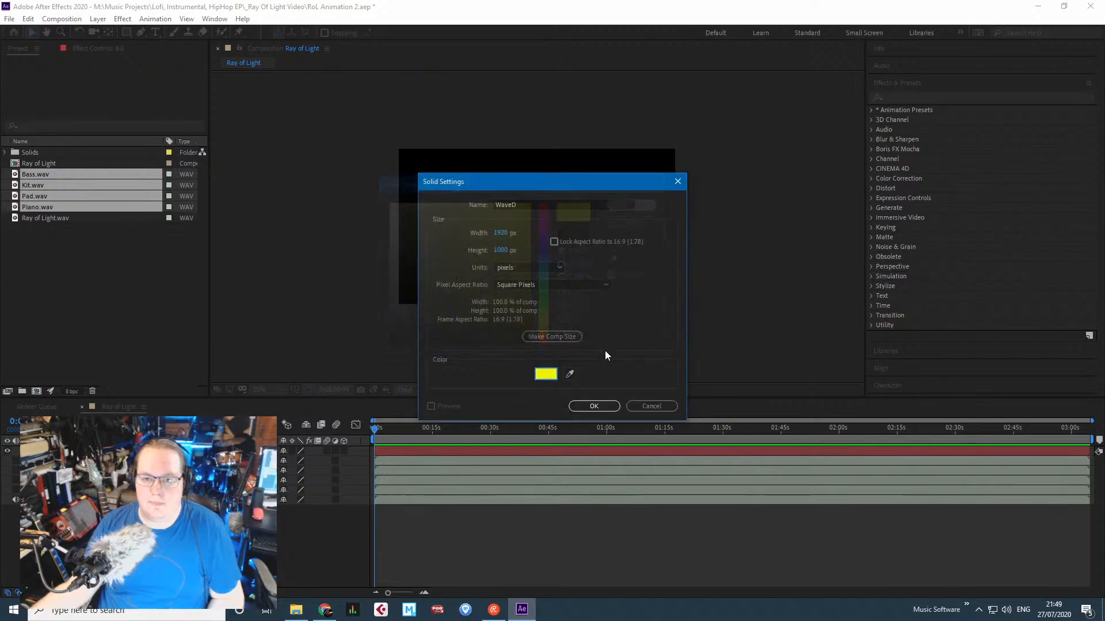
left_click(594, 407)
Find the Audio Spectrum effect and apply it to the WaveD layer.
left_click(926, 99)
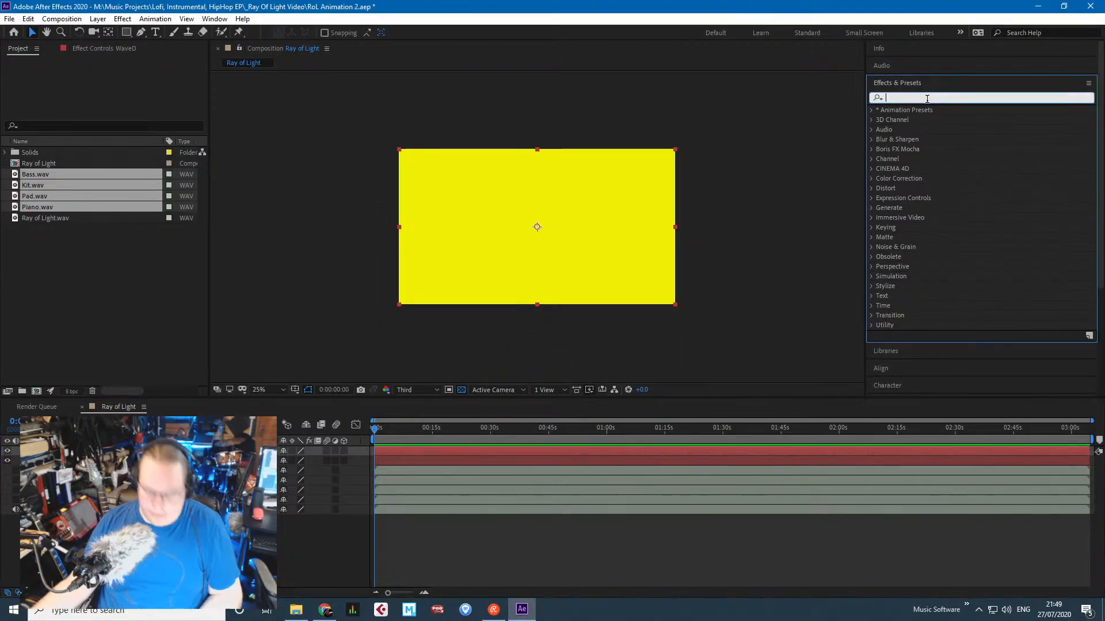
type("audio")
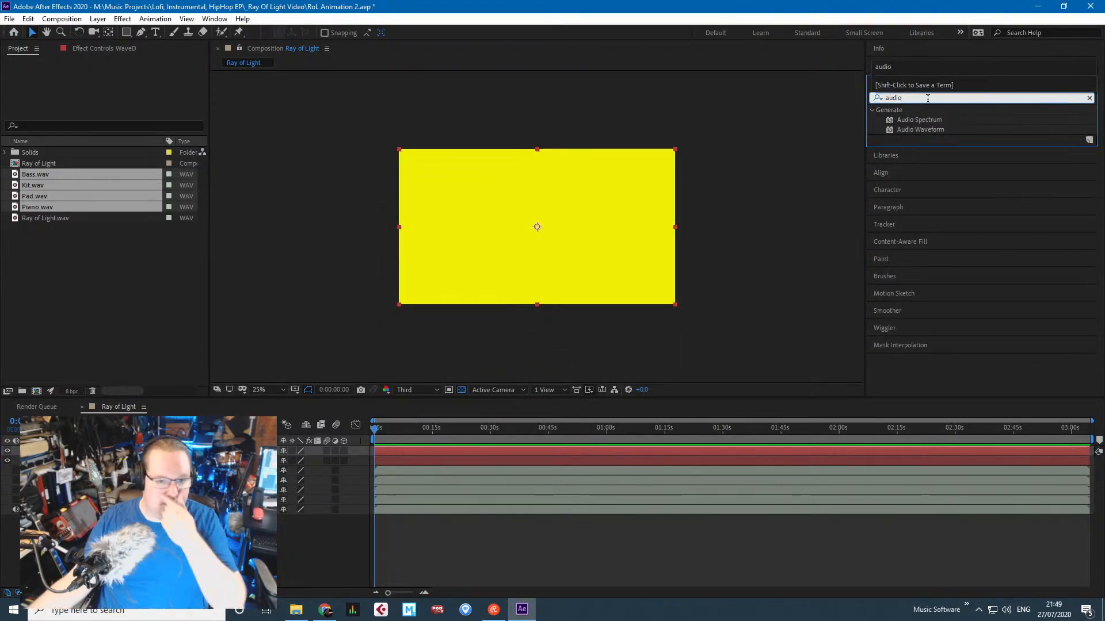
left_click(919, 120)
left_click_drag(912, 122, 173, 452)
scroll(481, 342, "up", 2)
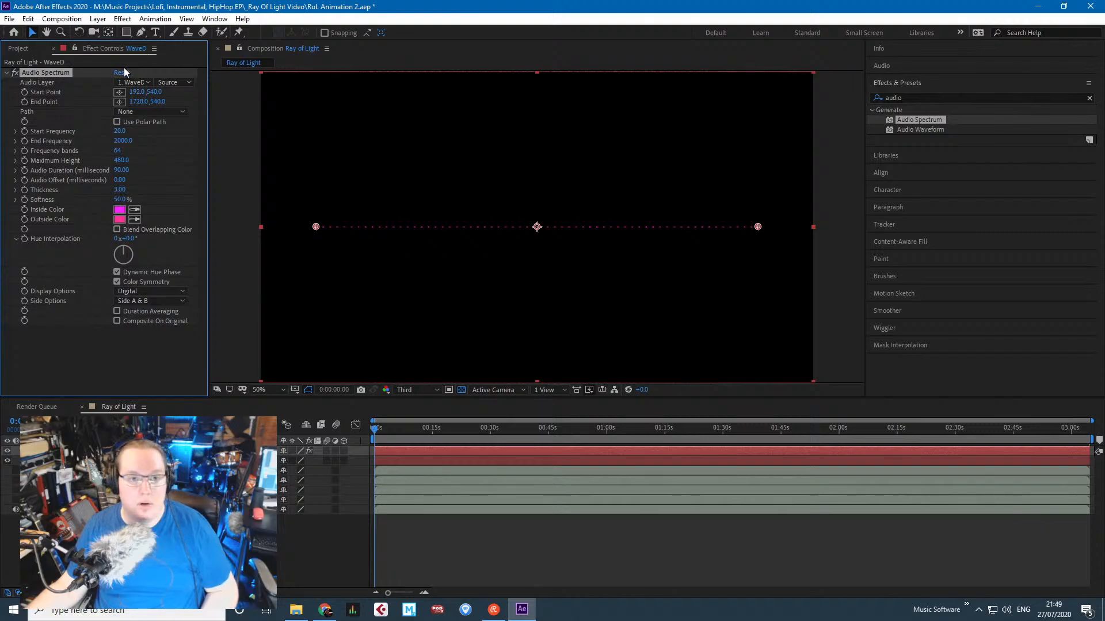
Set the Audio Spectrum's Start Point X to 0 and End Point X to 1920 so it spans the frame width.
left_click(138, 92)
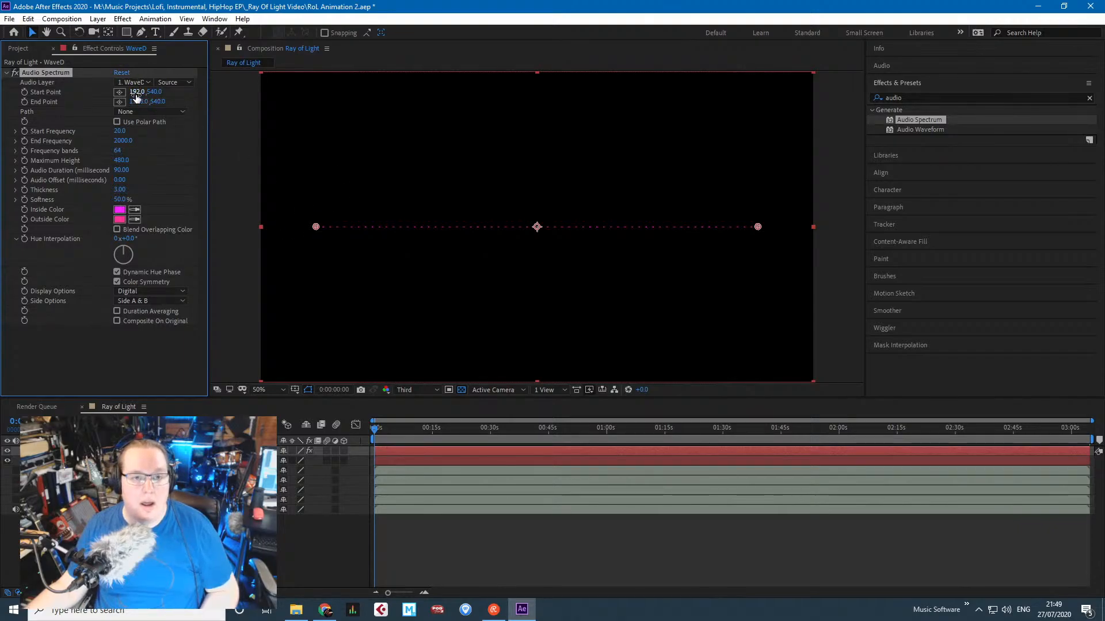
type("0")
key("Return")
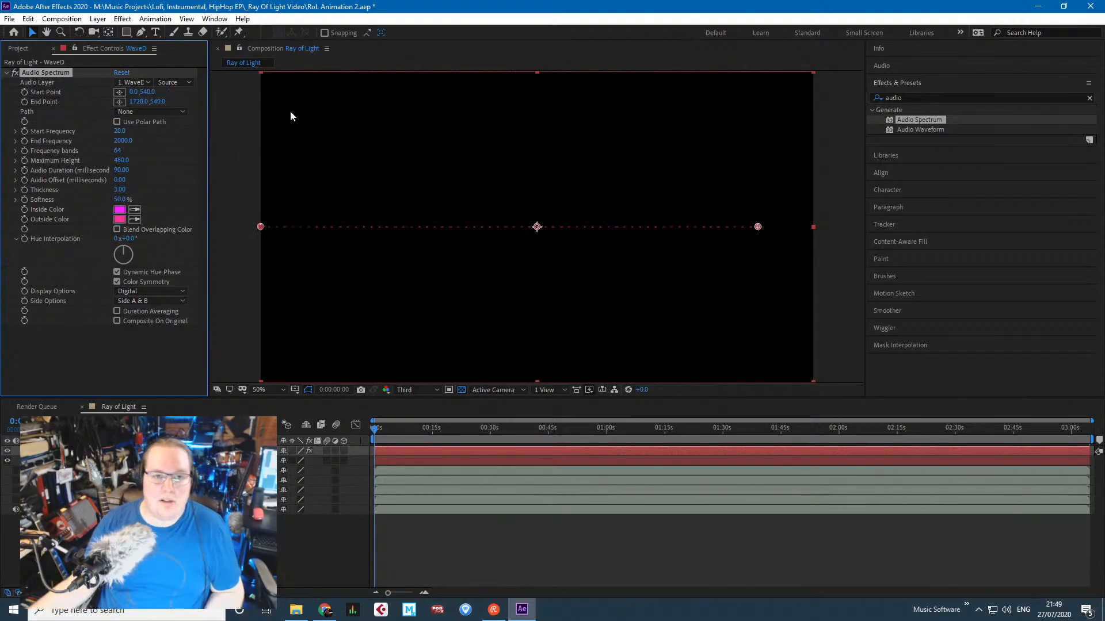
left_click(138, 101)
type("1")
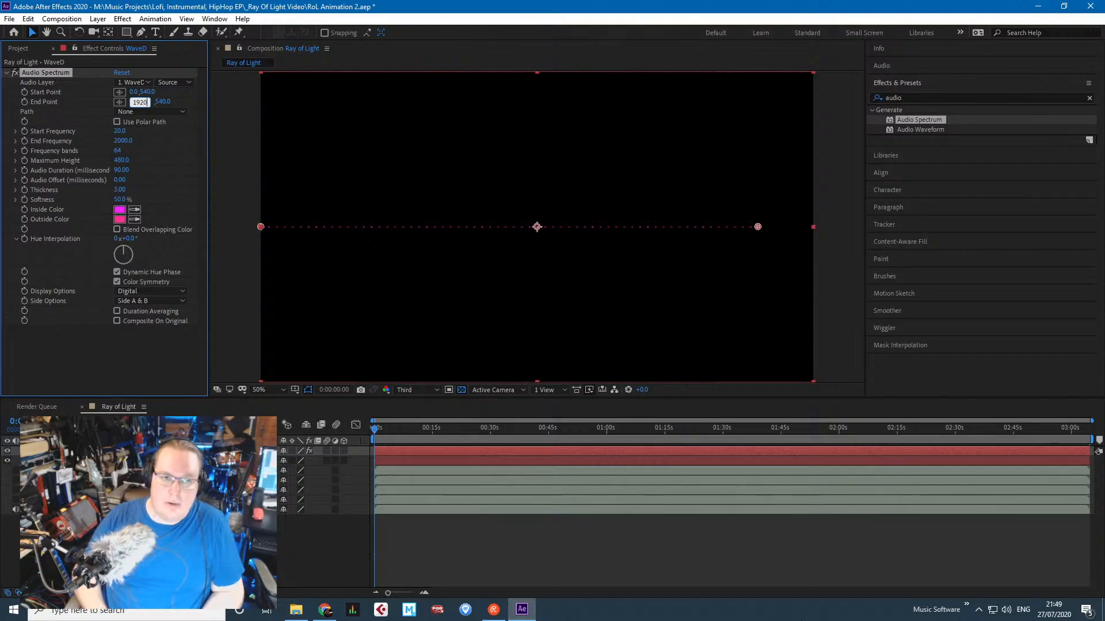
key("Return")
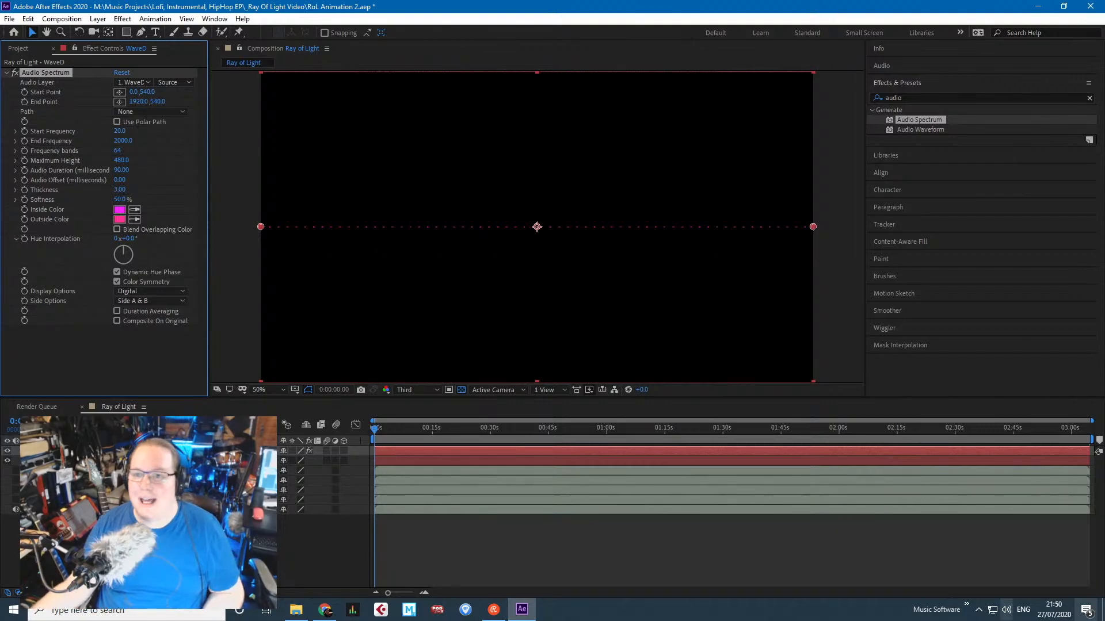
Apply the Polar Coordinates effect to WaveD and set its Type of Conversion to Rect to Polar.
left_click(905, 93)
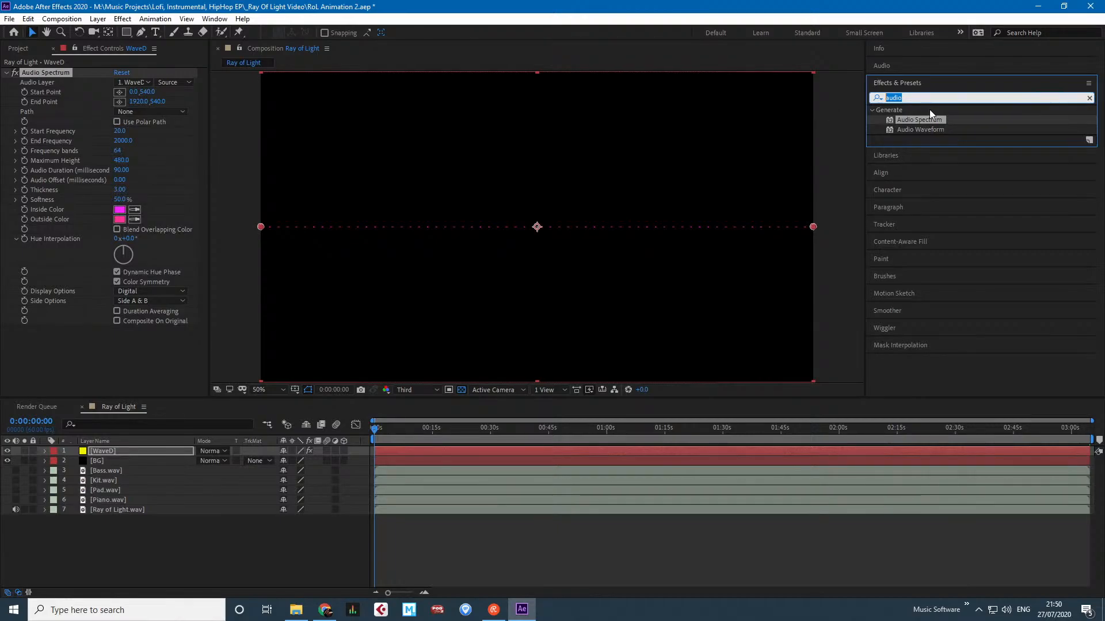
type("polar")
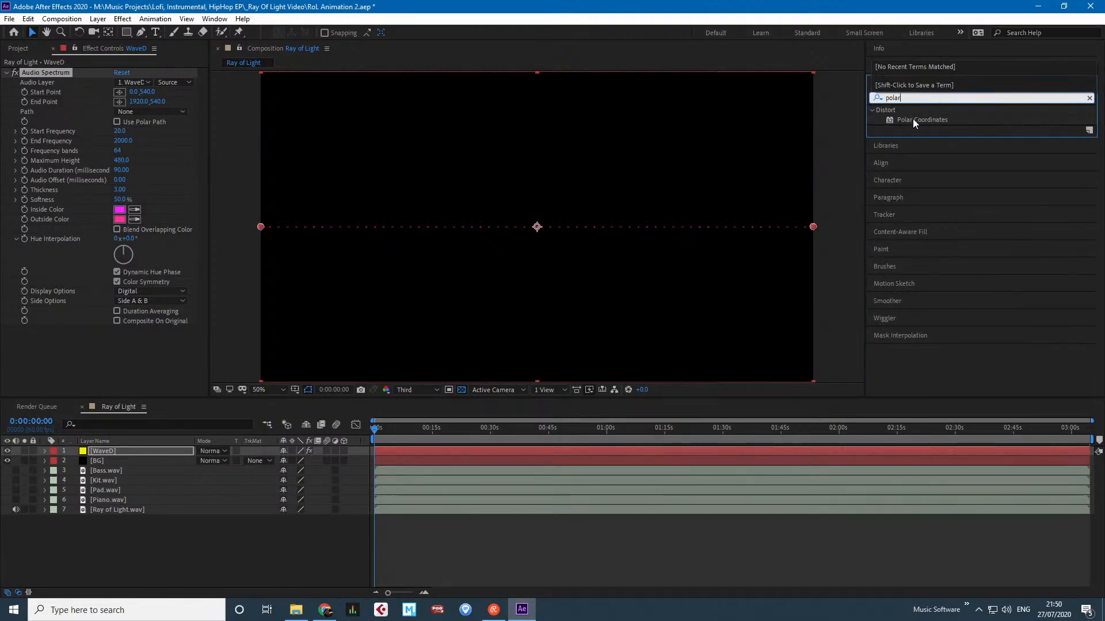
left_click_drag(912, 118, 498, 355)
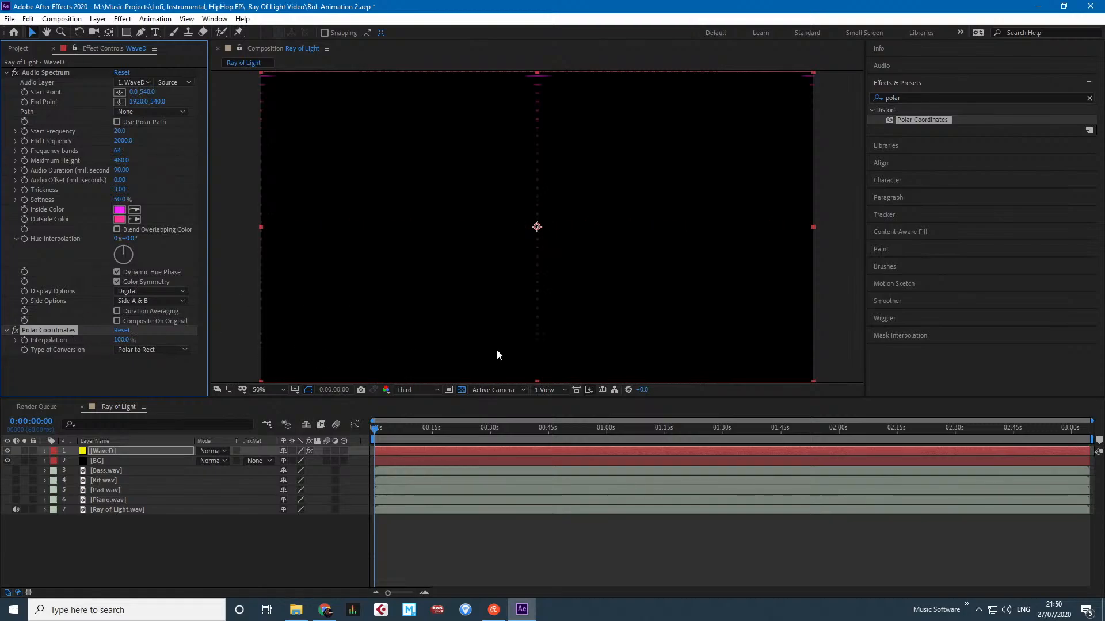
left_click(136, 351)
left_click(161, 370)
Set the composition's preview resolution to Full.
key("period")
left_click(419, 389)
left_click(426, 425)
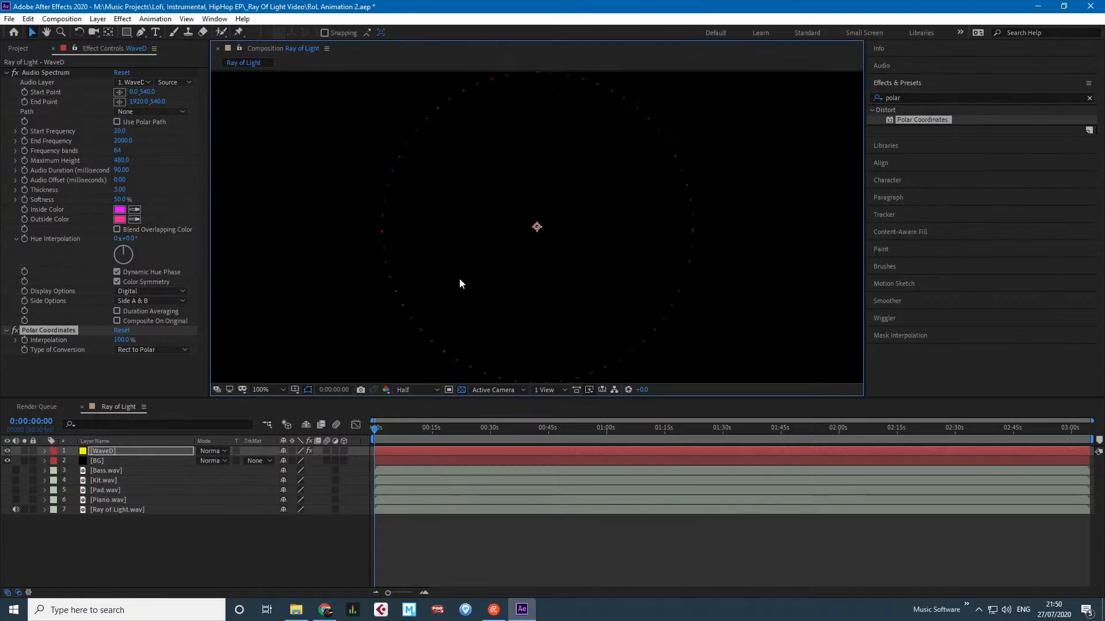
key("comma")
left_click(425, 389)
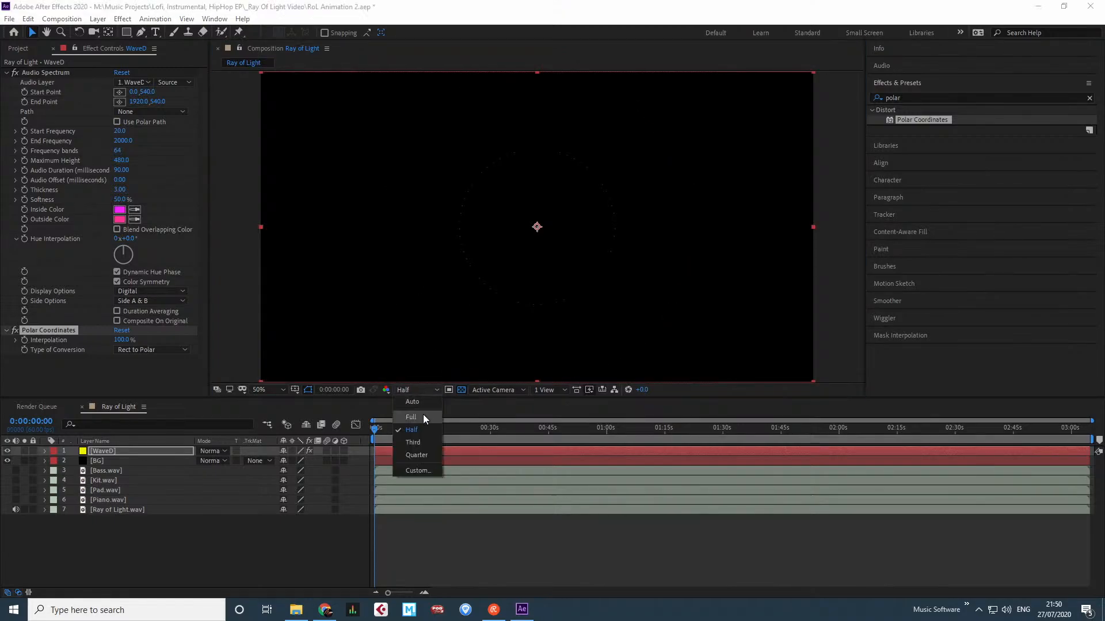
left_click(423, 414)
Change the Audio Spectrum's Inside Color to a pale yellow.
left_click(119, 210)
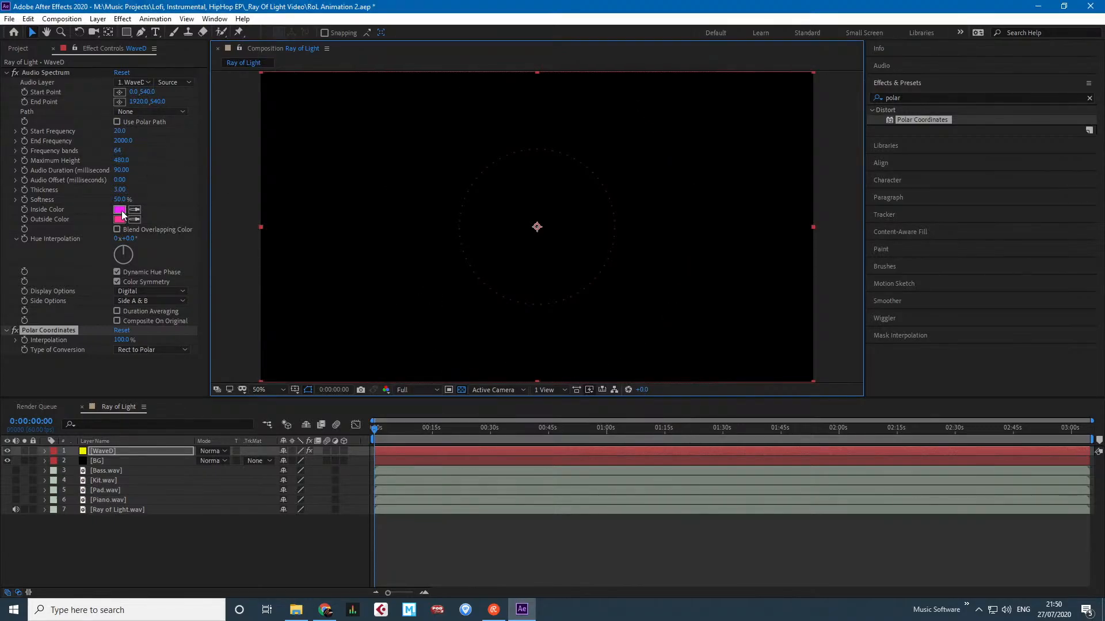
left_click(385, 202)
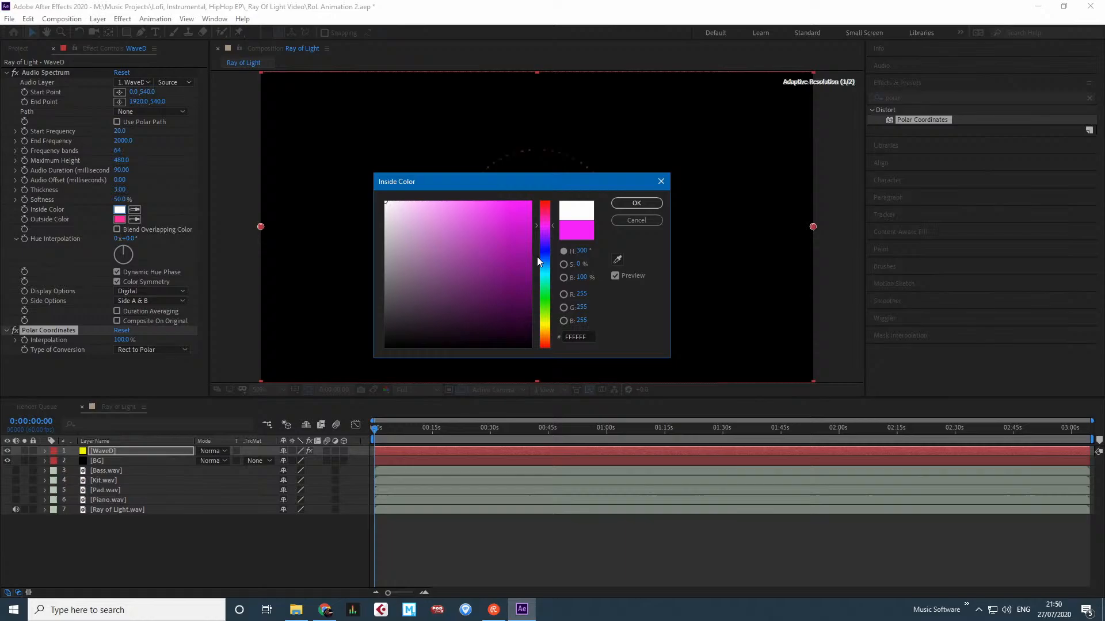
left_click(544, 323)
mouse_move(444, 247)
left_mouse_down()
mouse_move(443, 212)
mouse_move(417, 183)
left_mouse_up()
left_click(637, 203)
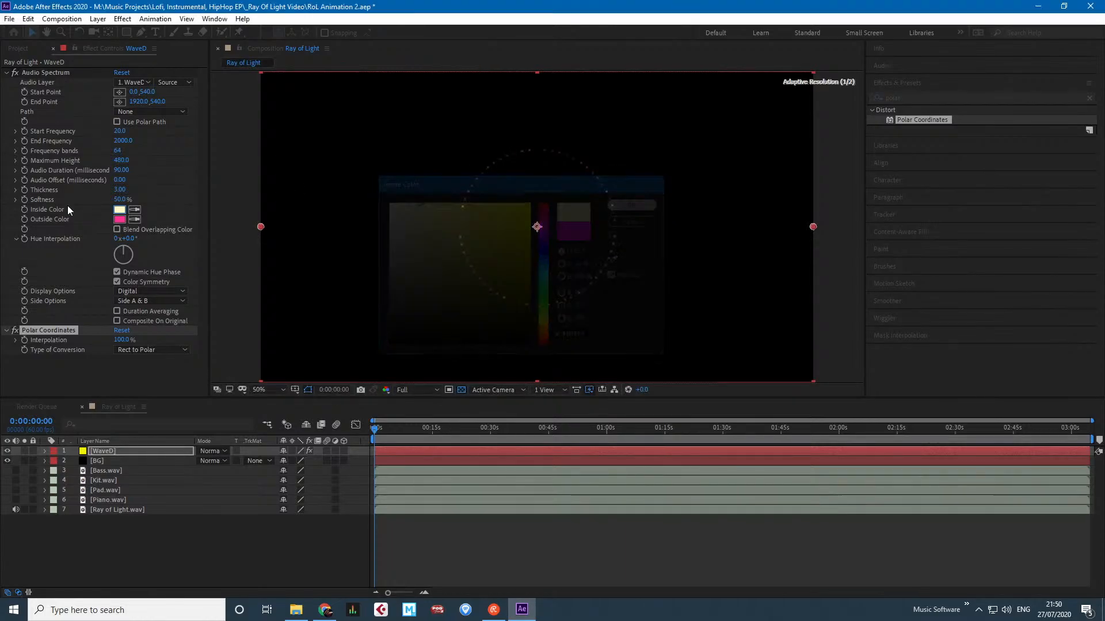
Change the Audio Spectrum's Outside Color to a fully saturated bright yellow.
left_click(119, 219)
left_click(546, 326)
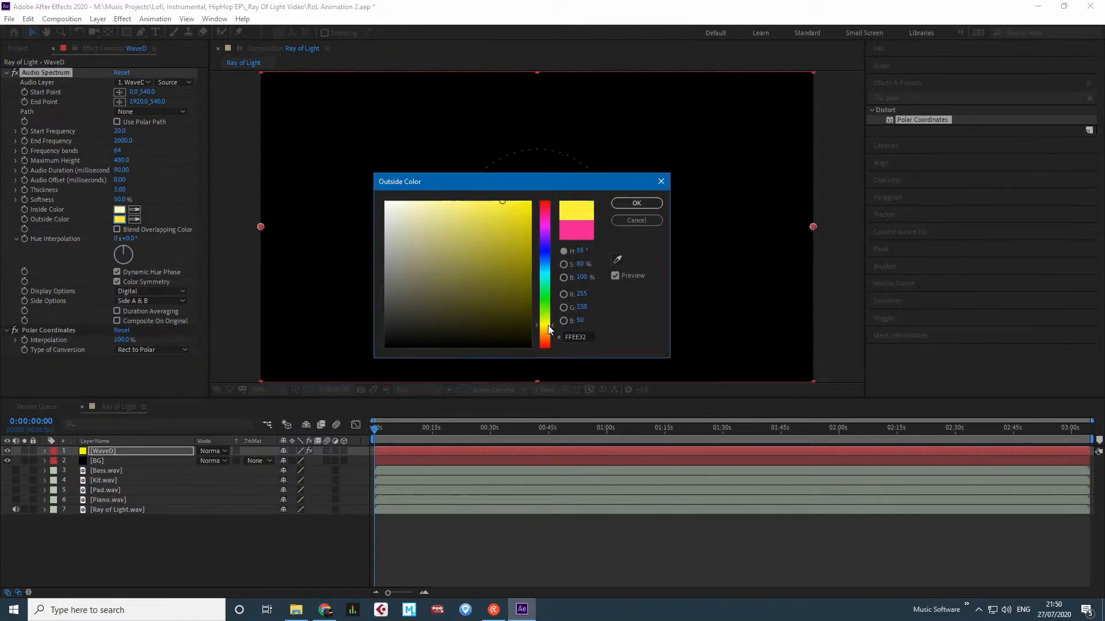
left_click(531, 202)
left_click(629, 203)
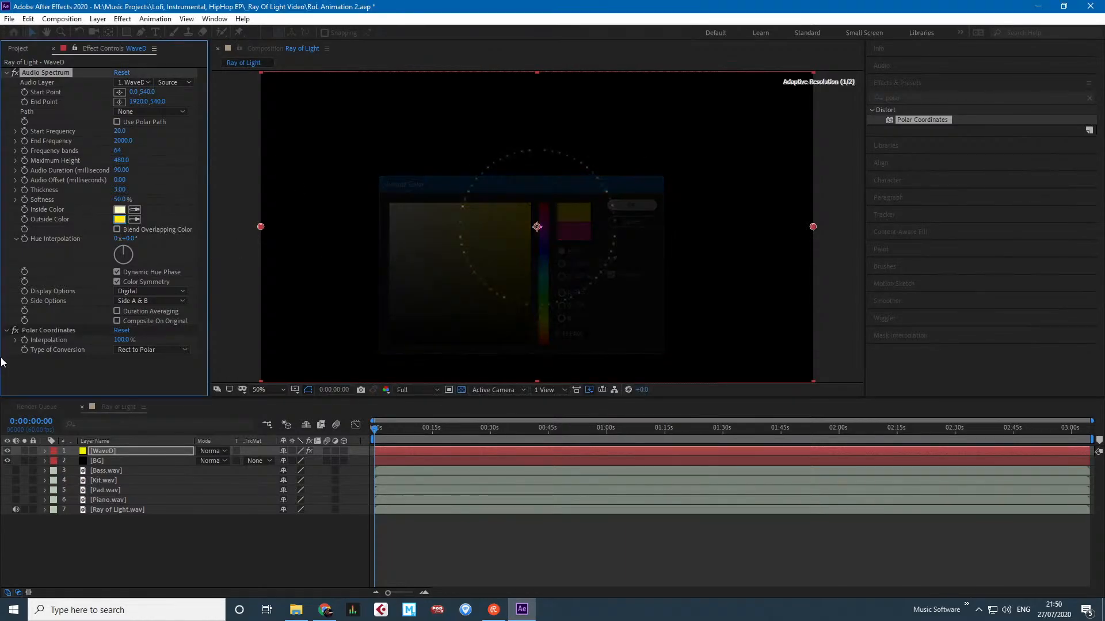
Set WaveD's Audio Spectrum Audio Layer to Ray of Light.wav, check the spectrum at several points in the timeline, and save the project.
left_click(131, 82)
left_click(179, 190)
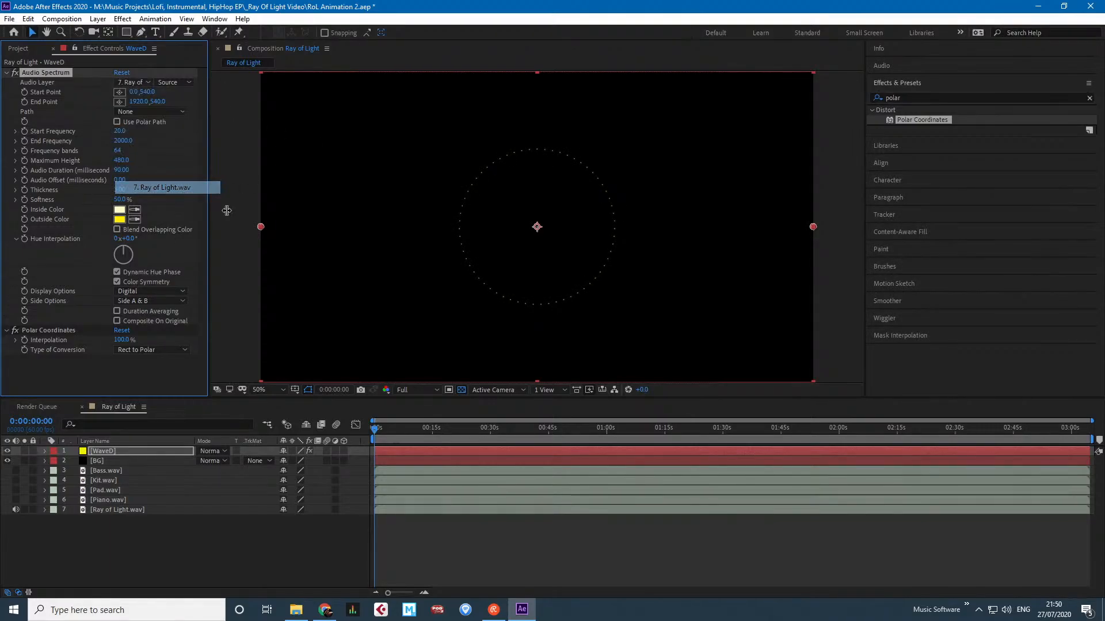
left_click(556, 438)
left_click(621, 427)
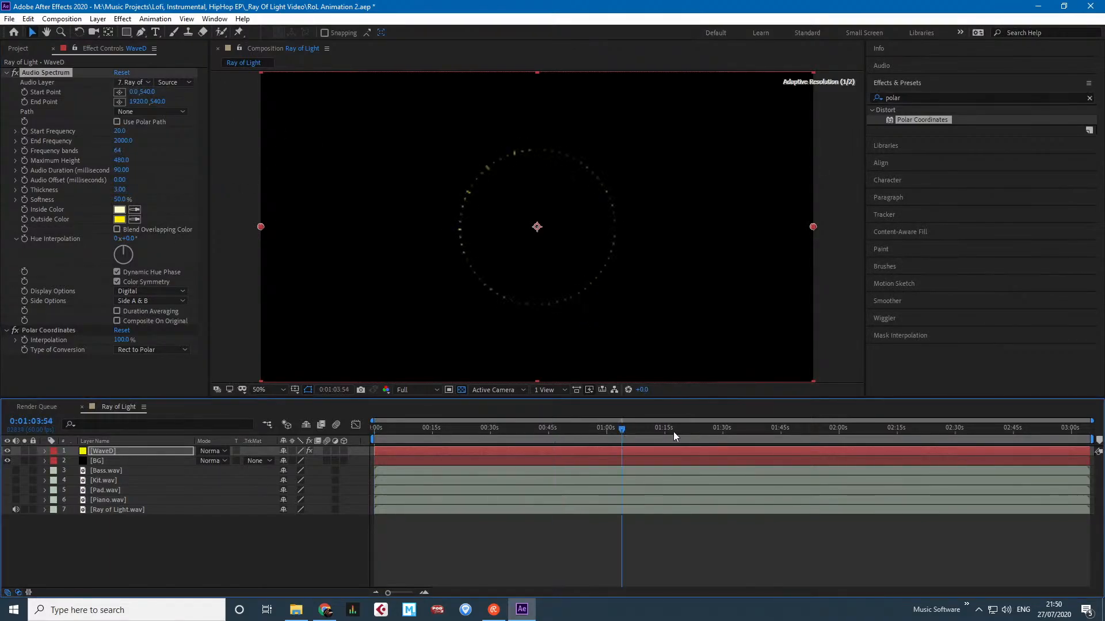
left_click(694, 429)
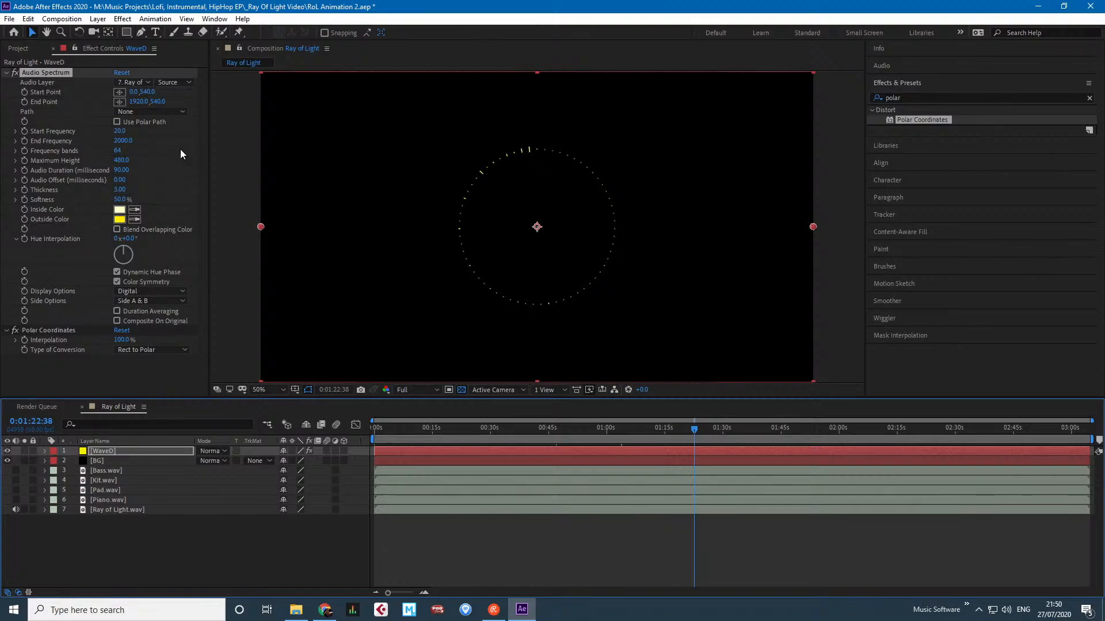
key("ctrl+s")
Set the Audio Spectrum's Start Frequency to 1 and its Frequency bands to 87.
left_click_drag(120, 131, 95, 131)
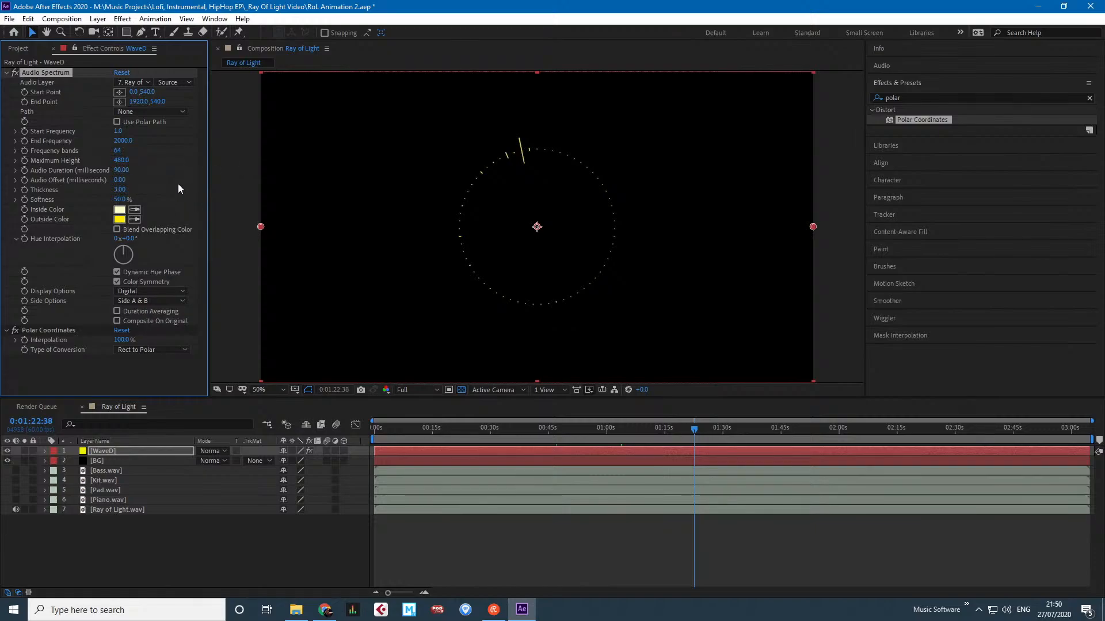
left_click_drag(120, 152, 133, 152)
scroll(300, 181, "down", 2)
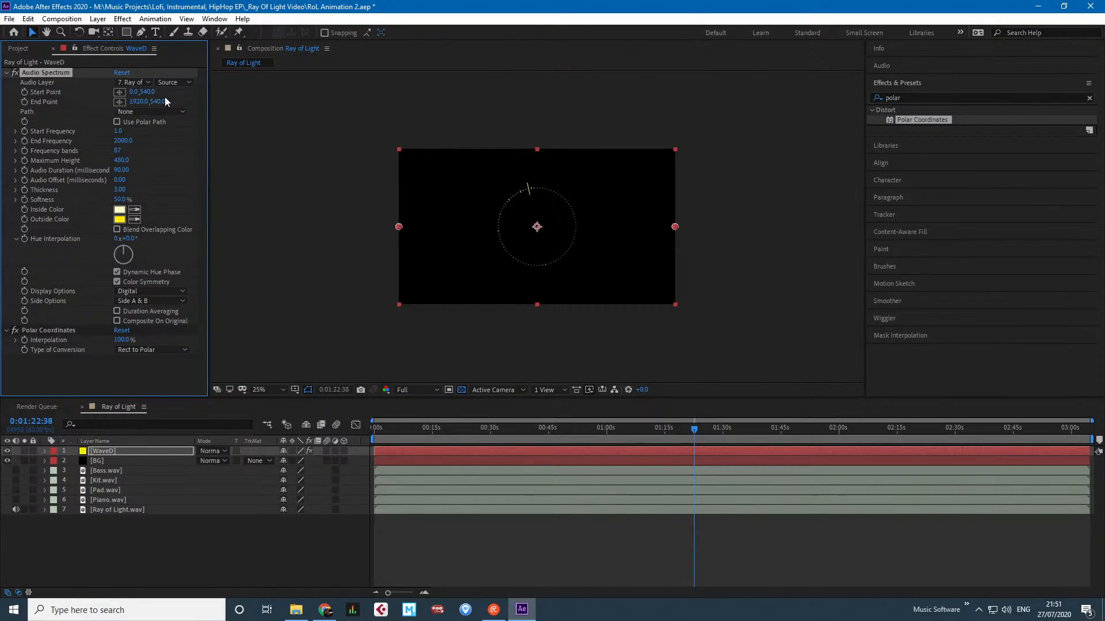
Enlarge the spectrum circle by setting the Y values of the Audio Spectrum's Start Point and End Point to 720.
left_click(148, 92)
type("200")
key("Return")
left_click(148, 93)
type("720")
key("Return")
left_click(156, 102)
type("720")
key("Return")
key("period")
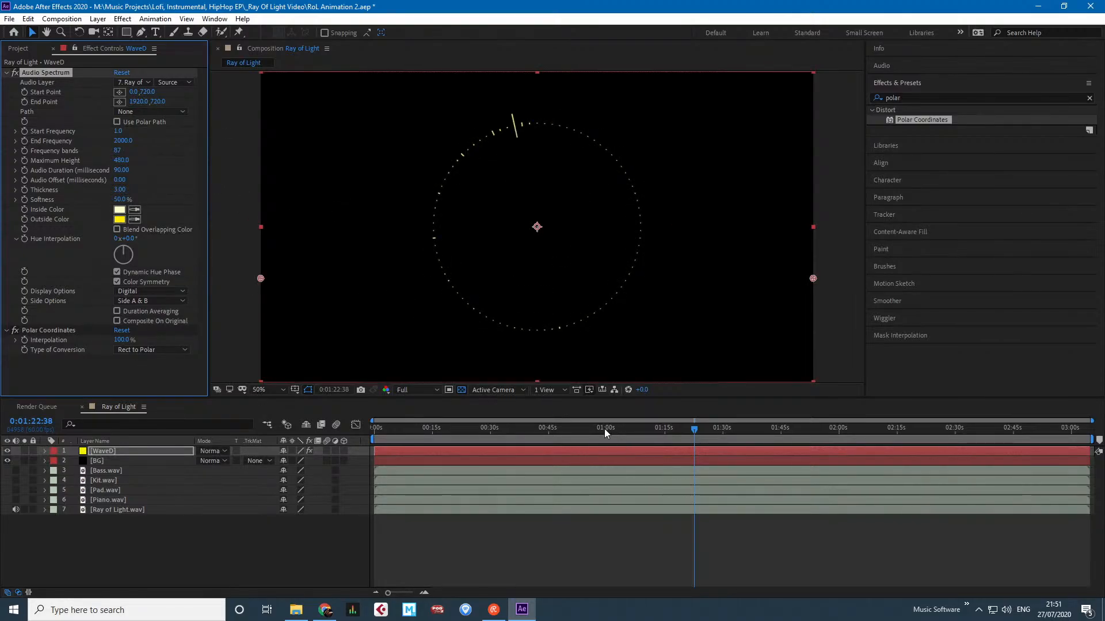
Set the Audio Spectrum's Frequency bands to 92, Maximum Height to 840, Thickness to 5.90 and Softness to 0%.
left_click_drag(606, 429, 795, 438)
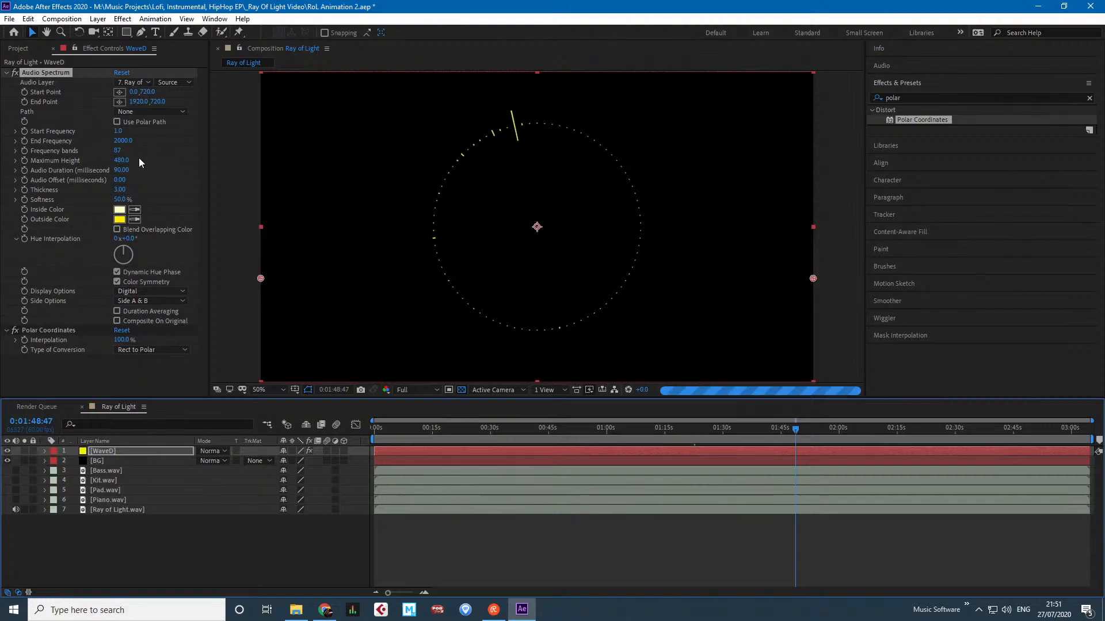
left_click_drag(117, 150, 120, 150)
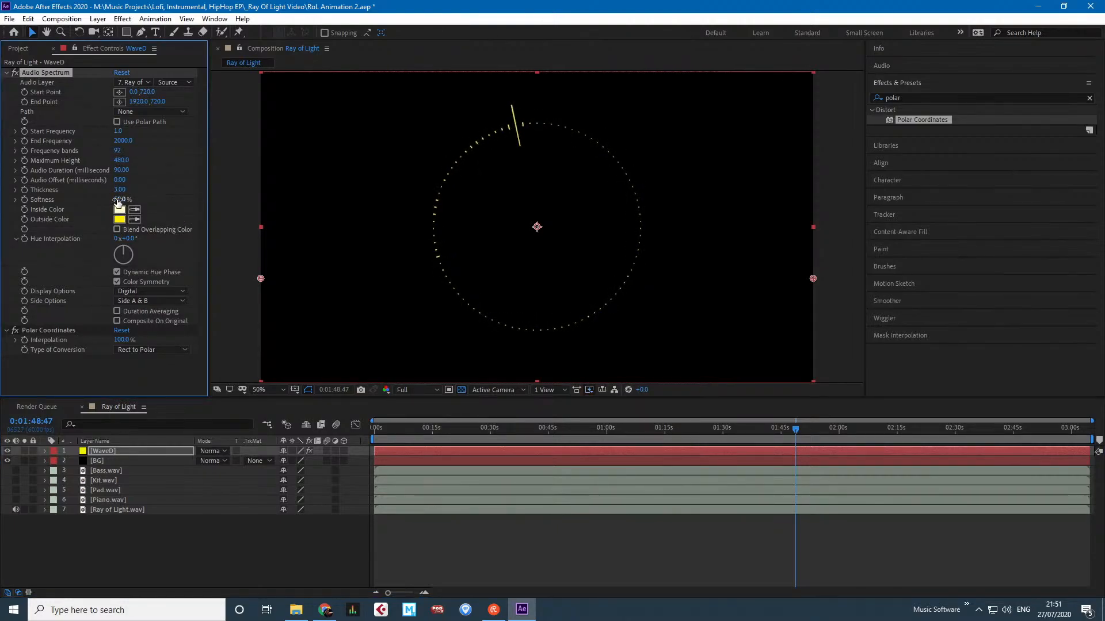
left_click_drag(116, 199, 139, 194)
left_click_drag(129, 160, 250, 161)
Move the start of the work area to about 1:07 and preview the spectrum from there.
left_click(684, 428)
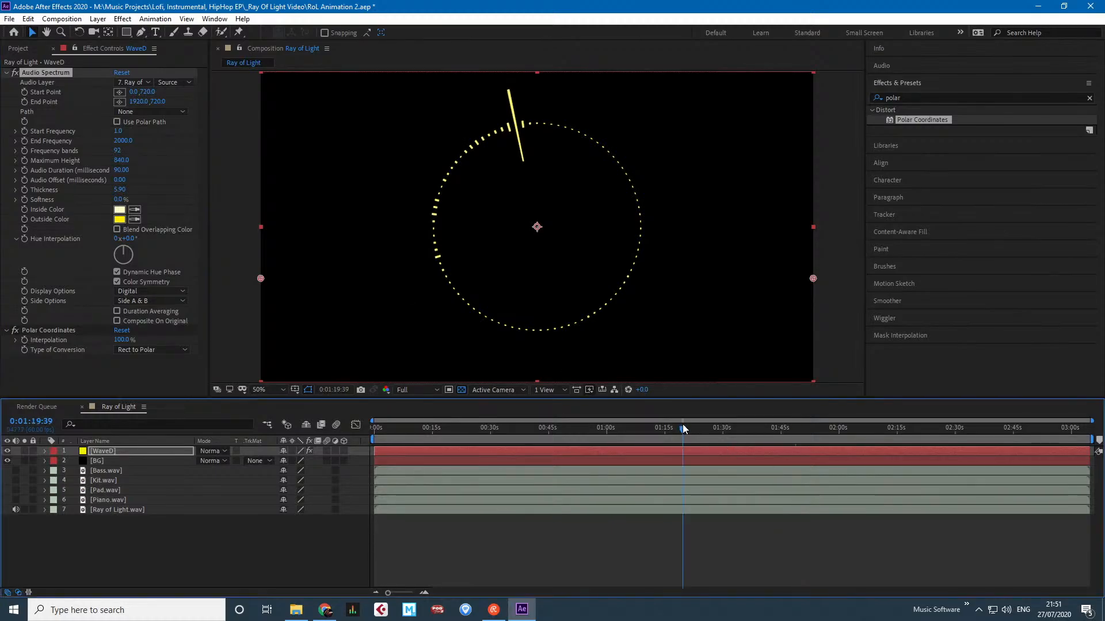
left_click_drag(683, 429, 591, 430)
left_click(506, 427)
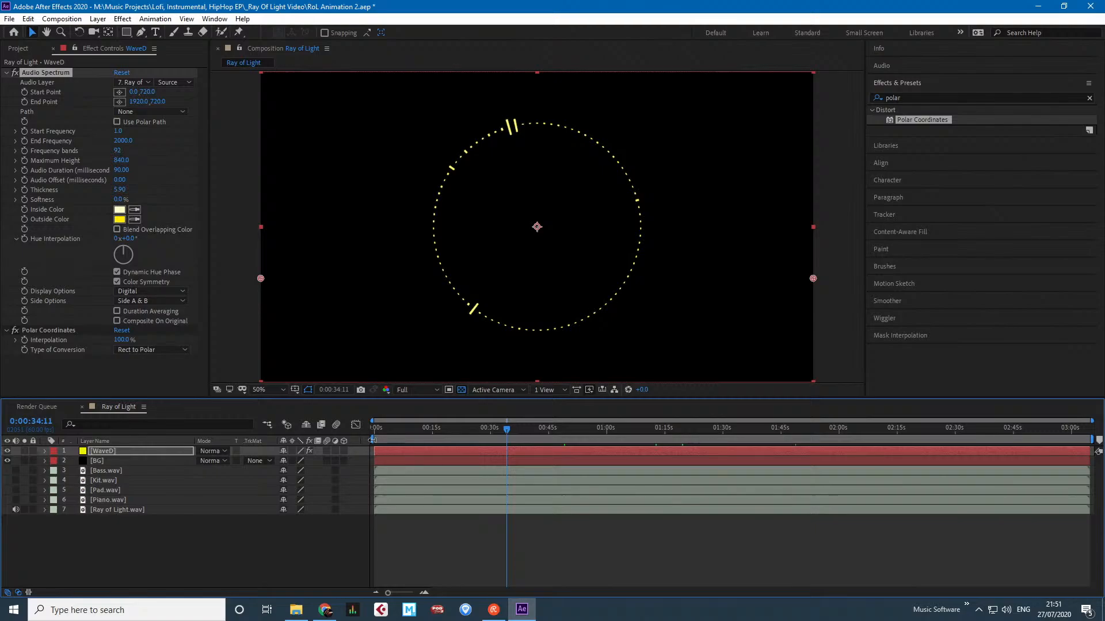
left_click_drag(372, 439, 633, 440)
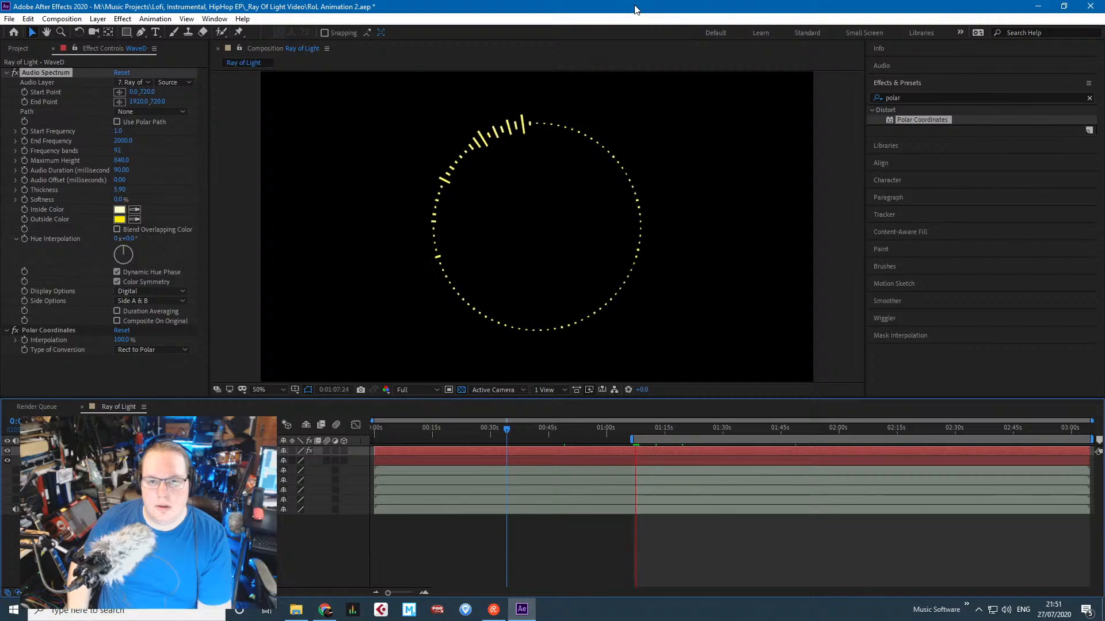
key("space")
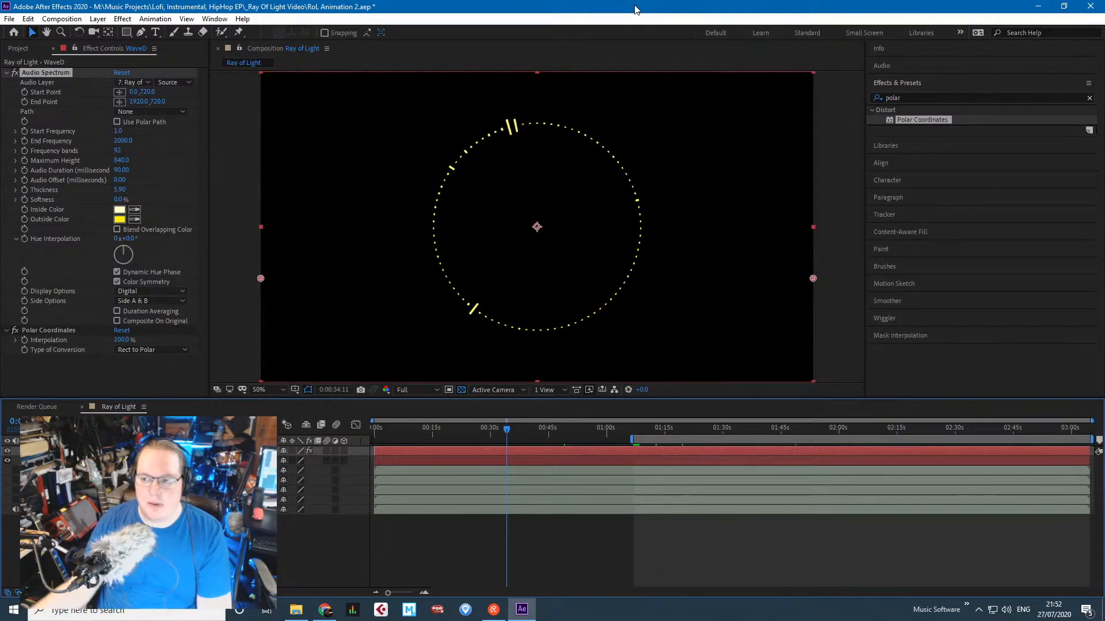
Switch the Audio Spectrum's Audio Layer to Kit.wav and check the circle at several times within the work area.
left_click(141, 82)
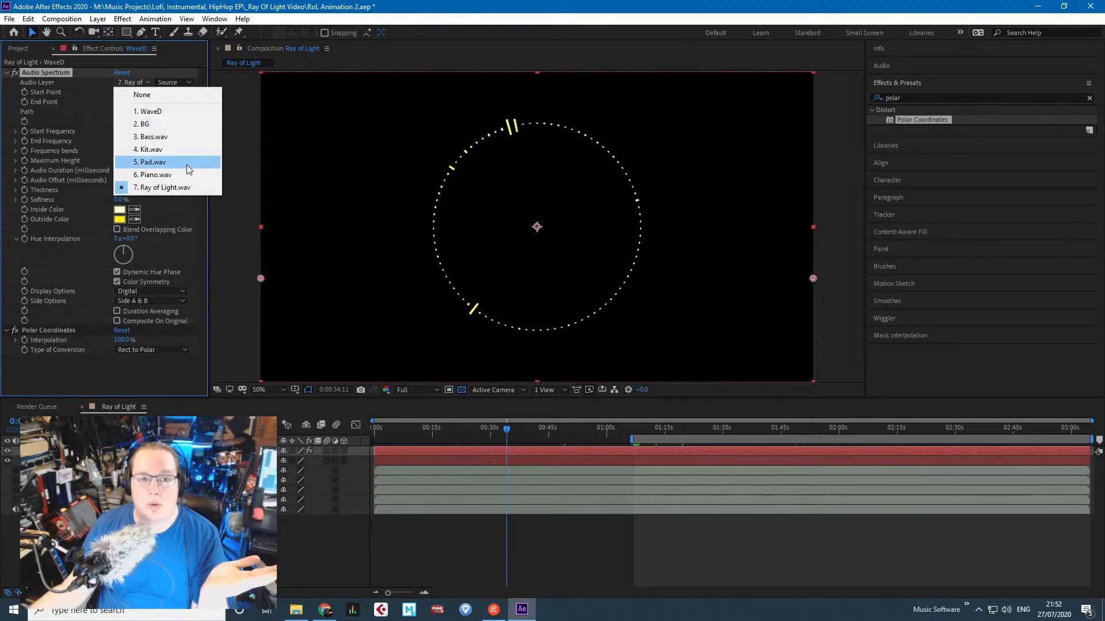
left_click(161, 150)
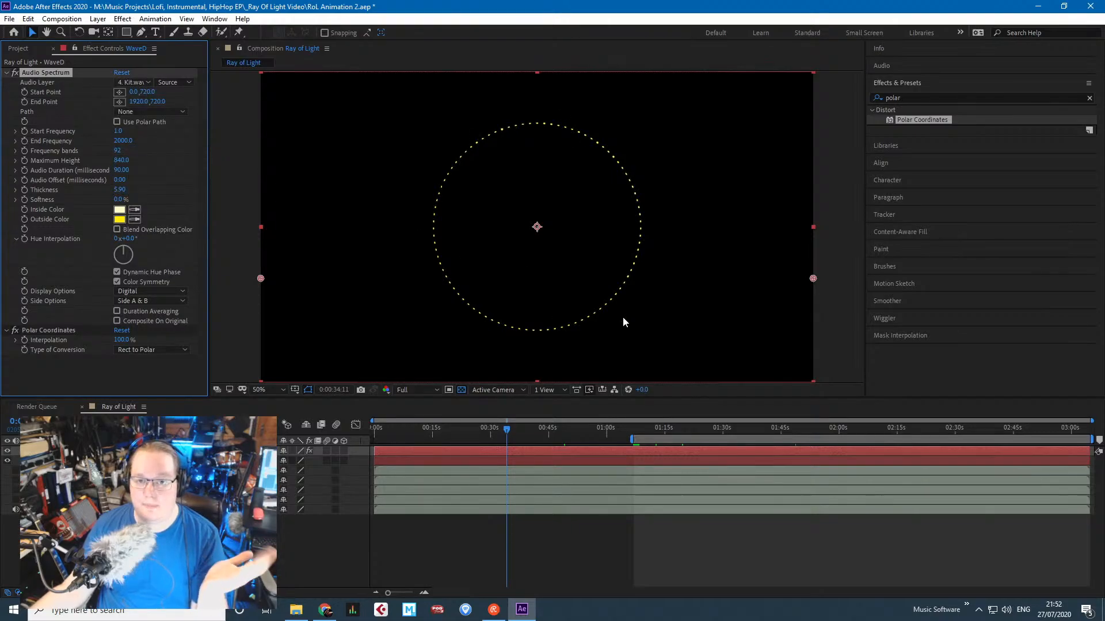
left_click(649, 430)
left_click_drag(662, 430, 733, 432)
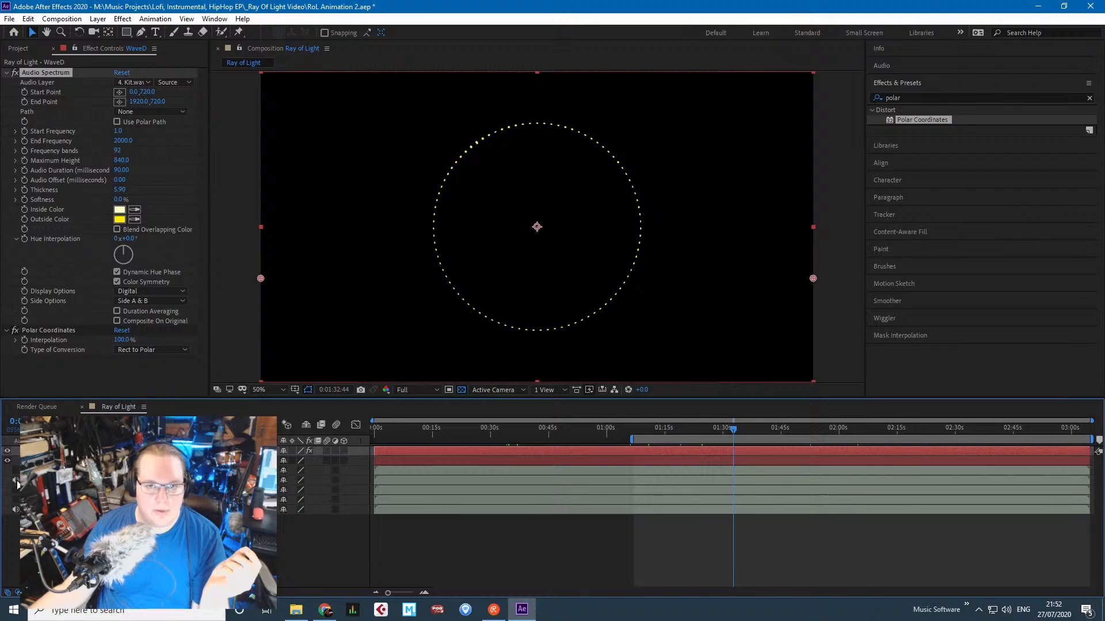
left_click(699, 431)
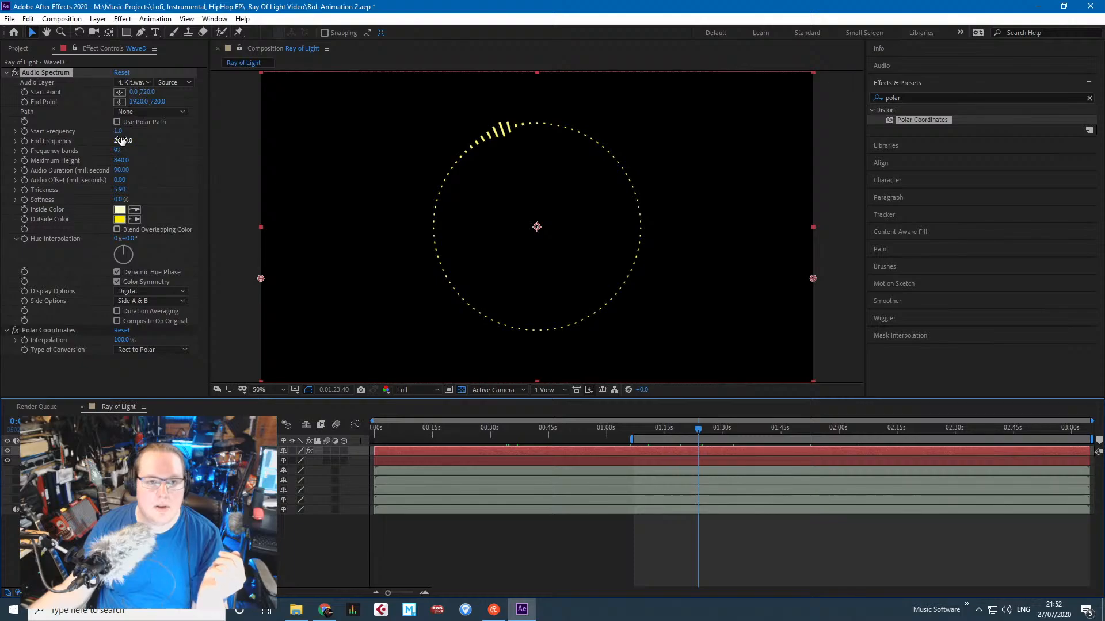
Set the Audio Spectrum's End Frequency to 300 and its Audio Duration to 30 milliseconds, checking the drum hits in the timeline.
left_click_drag(121, 141, 115, 144)
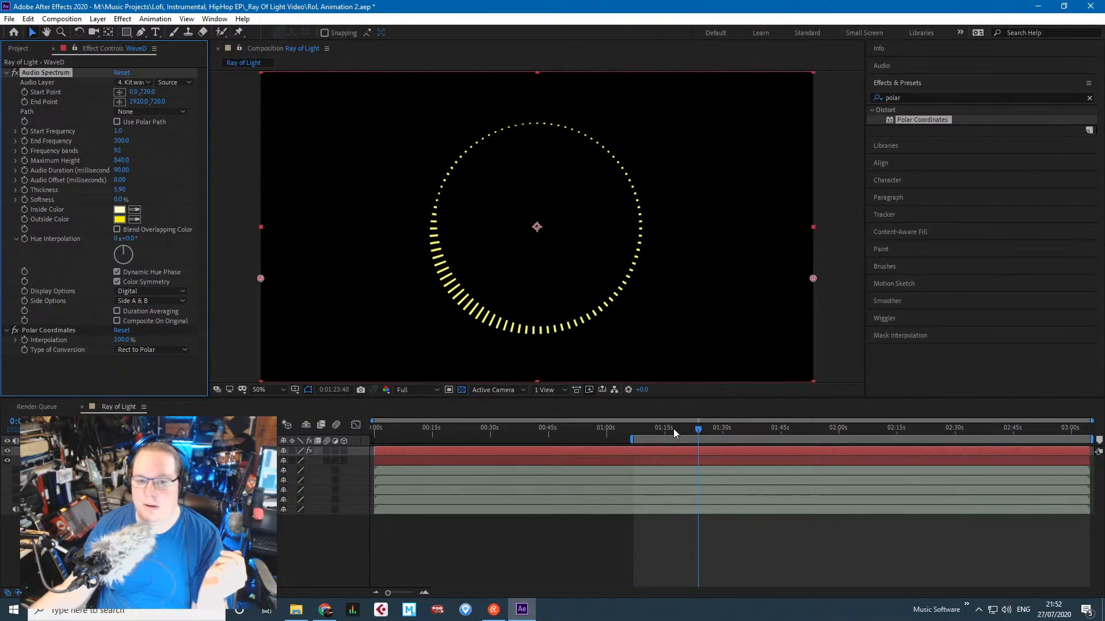
left_click_drag(674, 429, 703, 427)
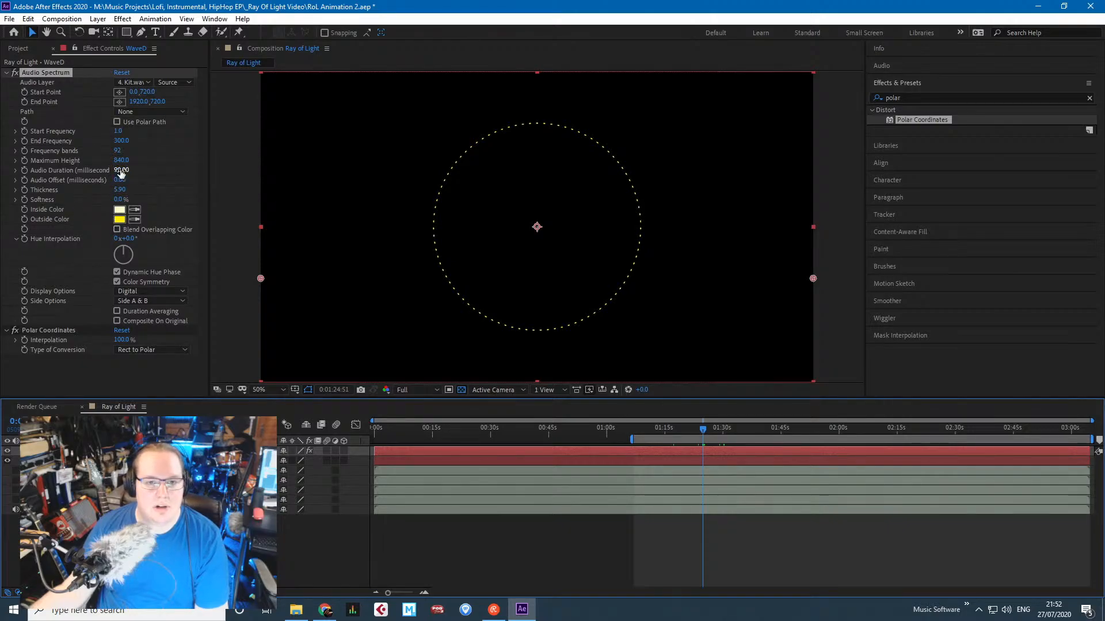
left_click_drag(121, 173, 115, 174)
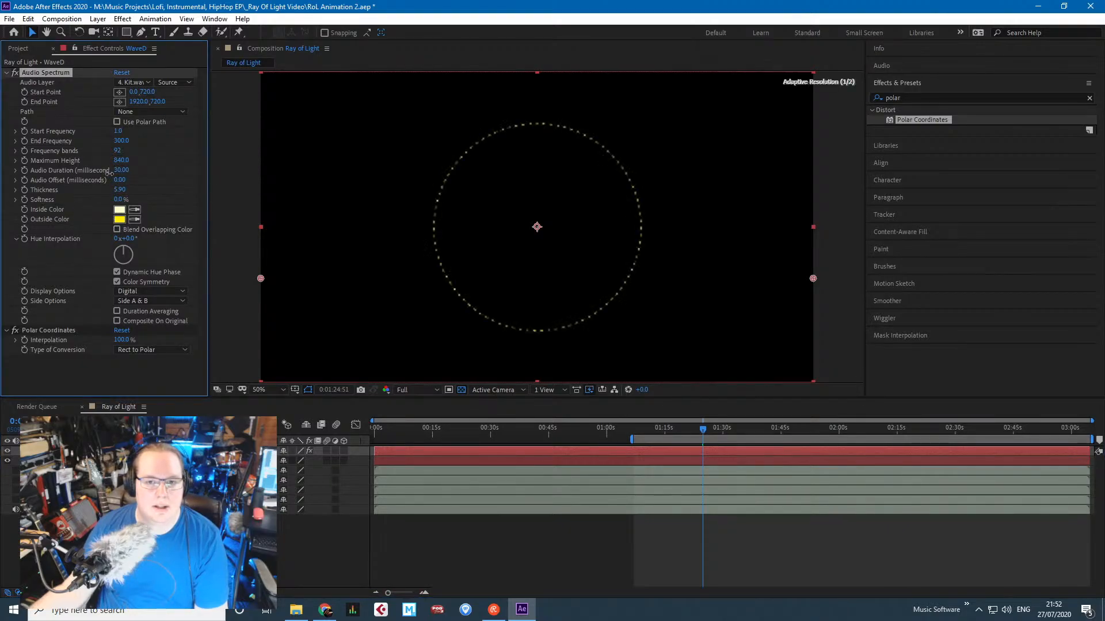
mouse_move(677, 432)
left_mouse_down()
mouse_move(663, 432)
mouse_move(678, 433)
left_mouse_up()
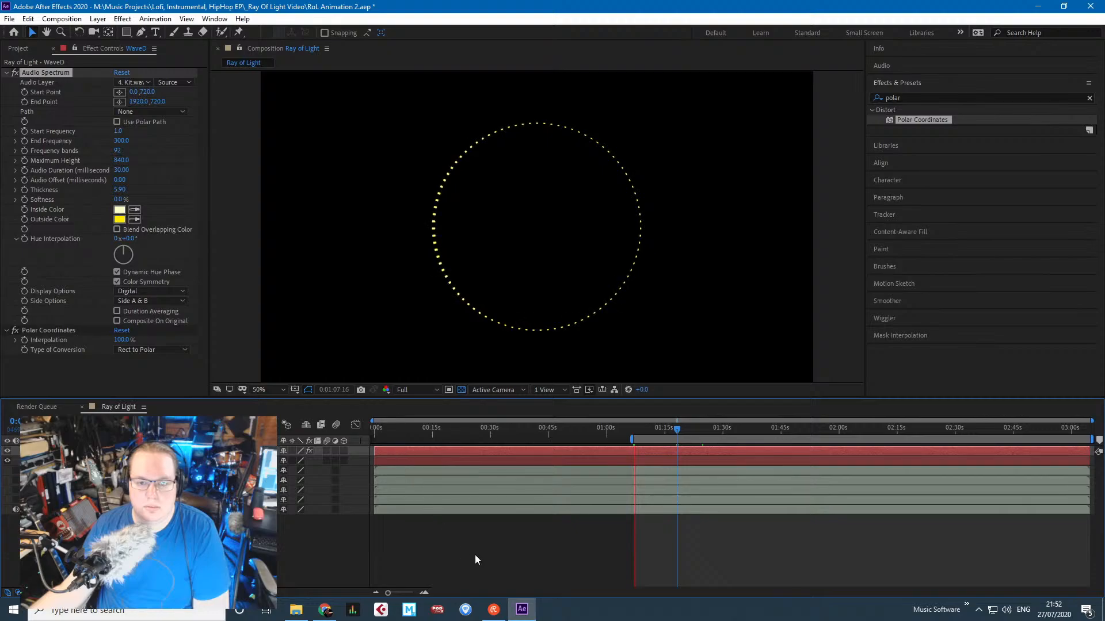
Lower the composition's preview resolution to Half and play the work area.
left_click(417, 390)
left_click(412, 430)
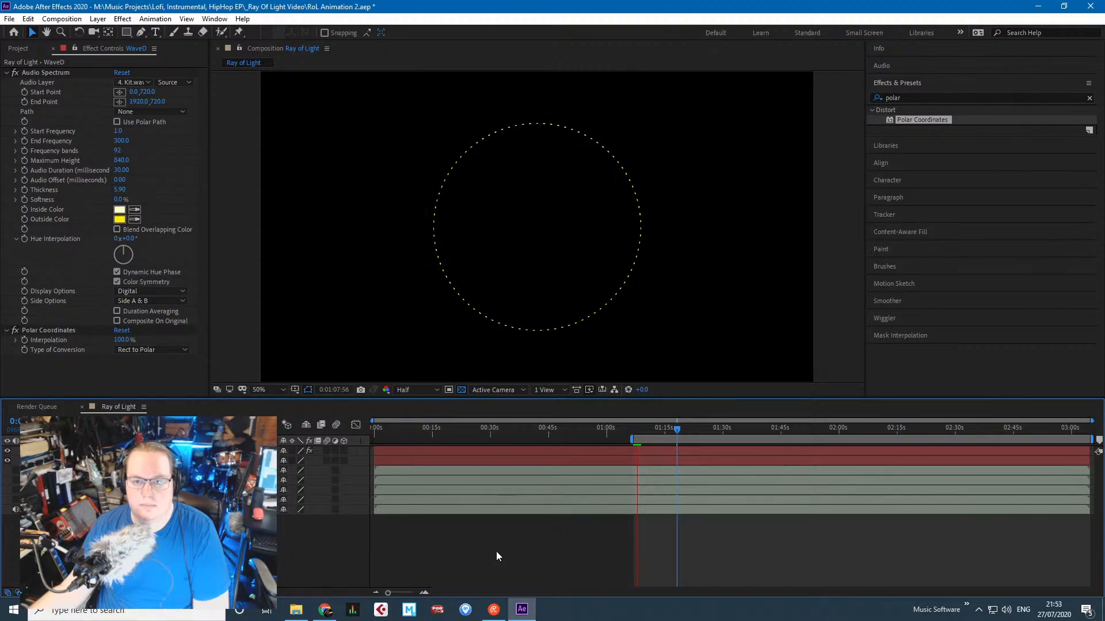
key("space")
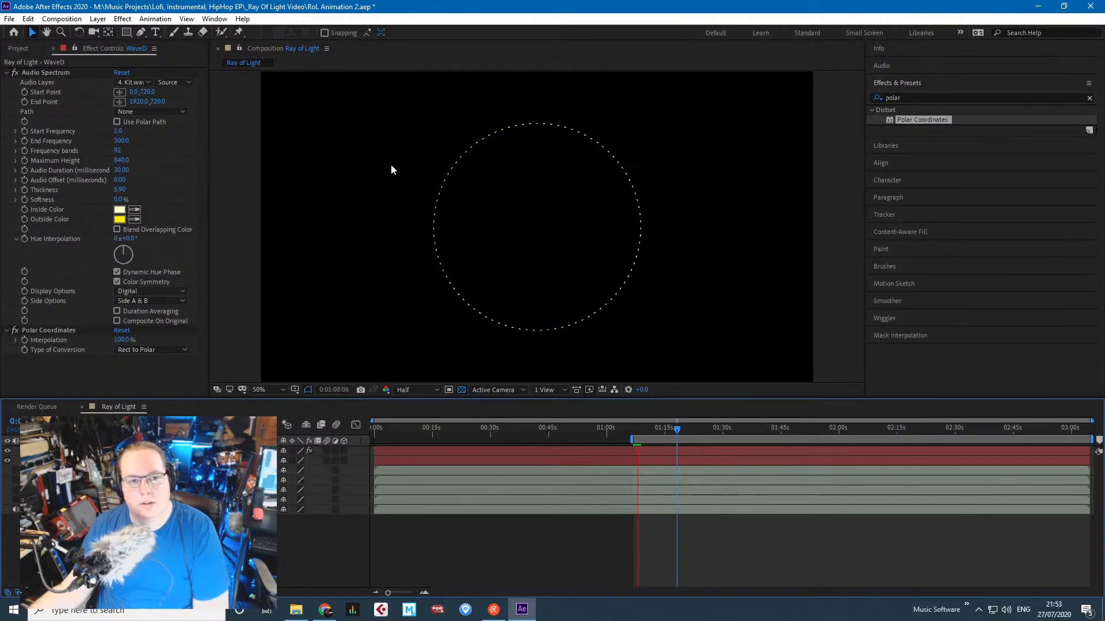
Set the Audio Spectrum's End Frequency to 1000.
left_click(121, 141)
type("1000")
key("Return")
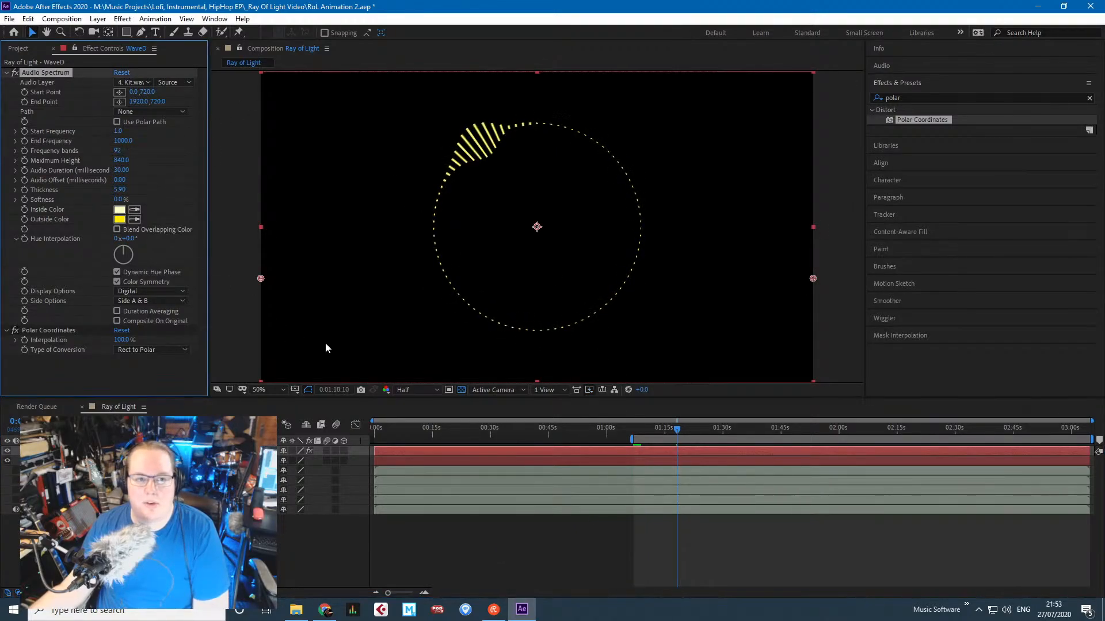
Play back the work area repeatedly to examine how the circle reacts to the drum kit audio.
key("space")
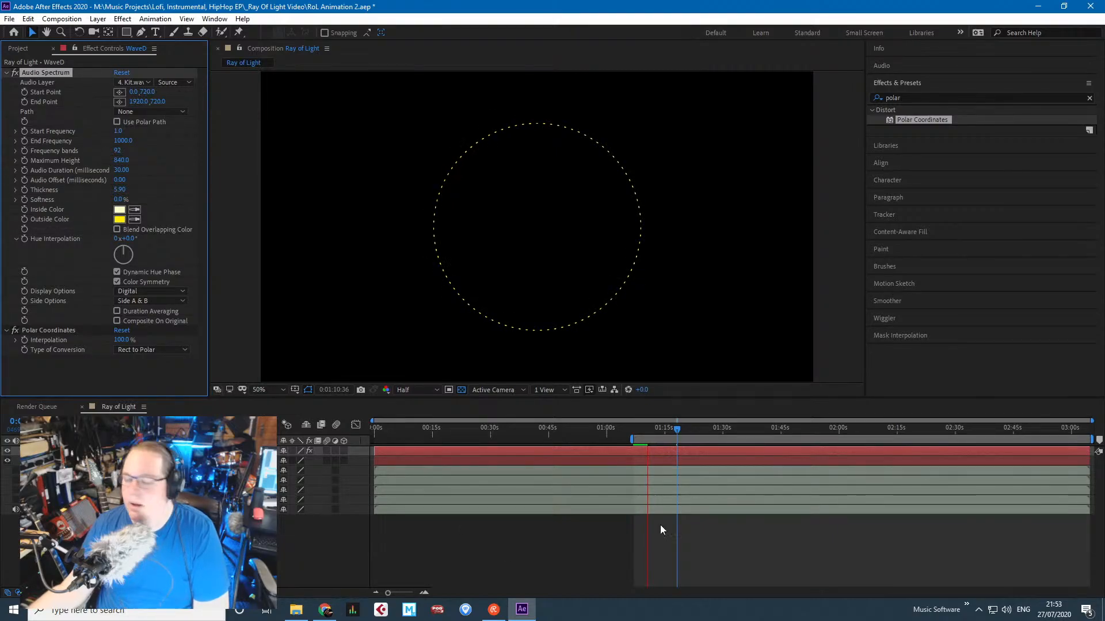
key("alt+Tab")
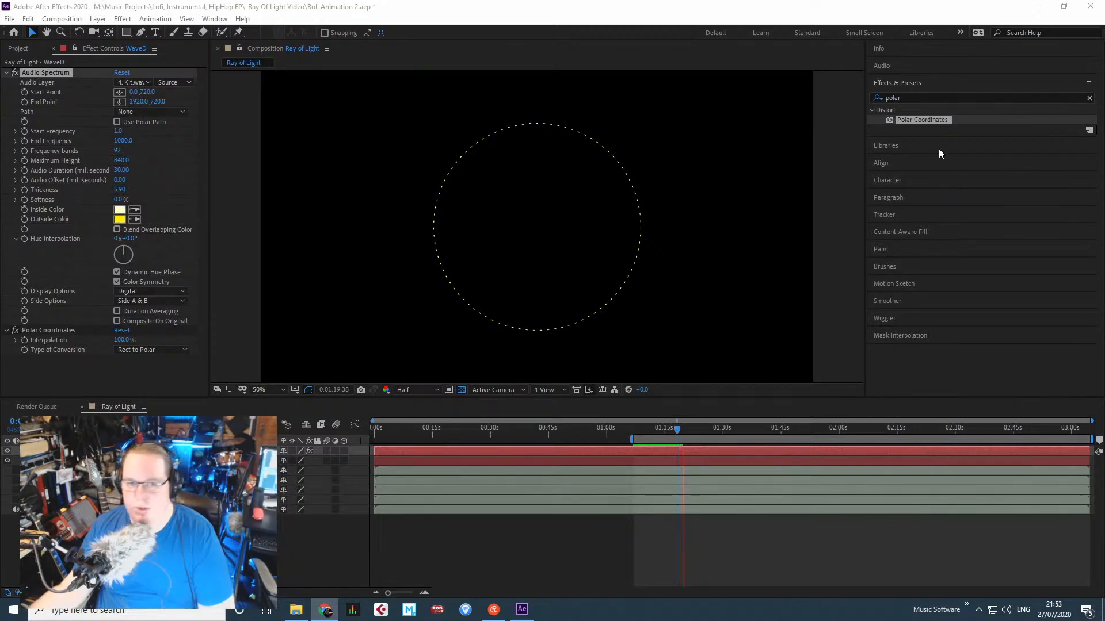
key("space")
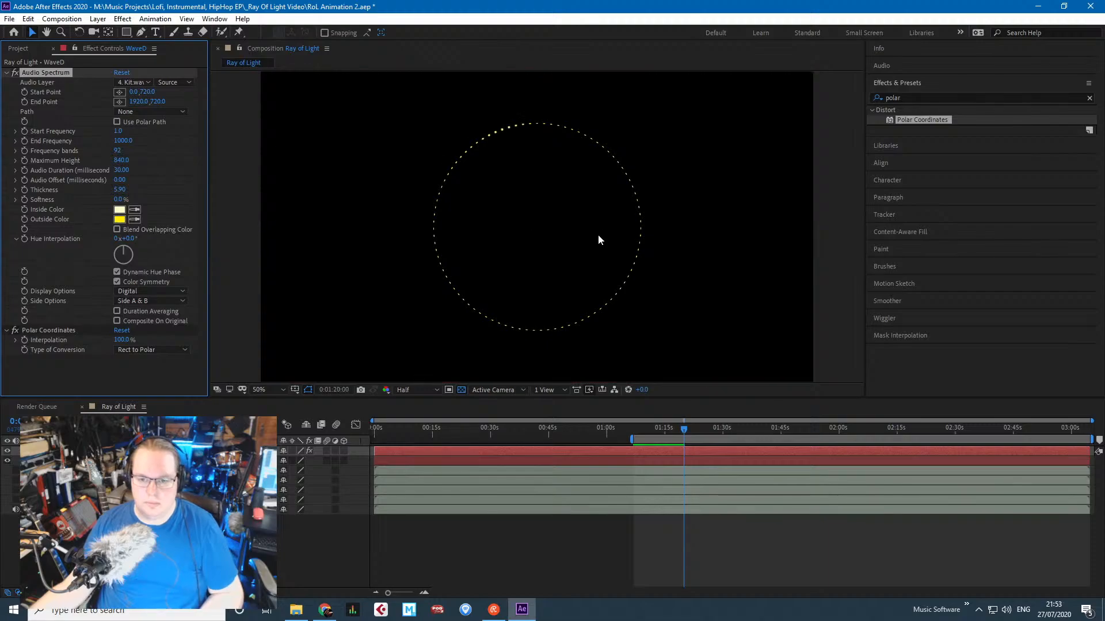
key("space")
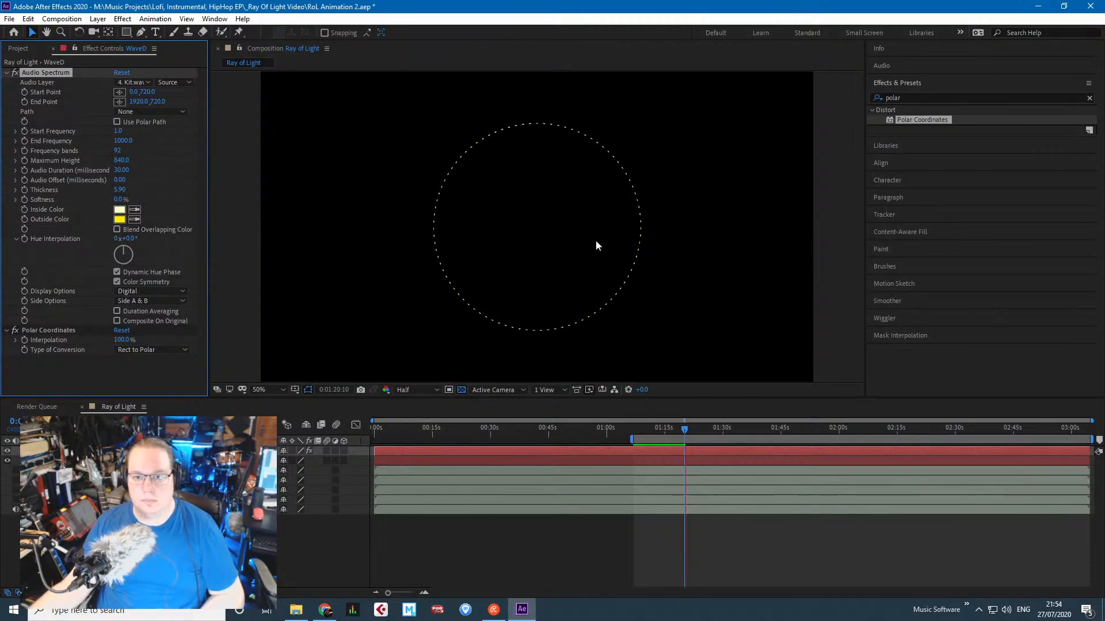
key("space")
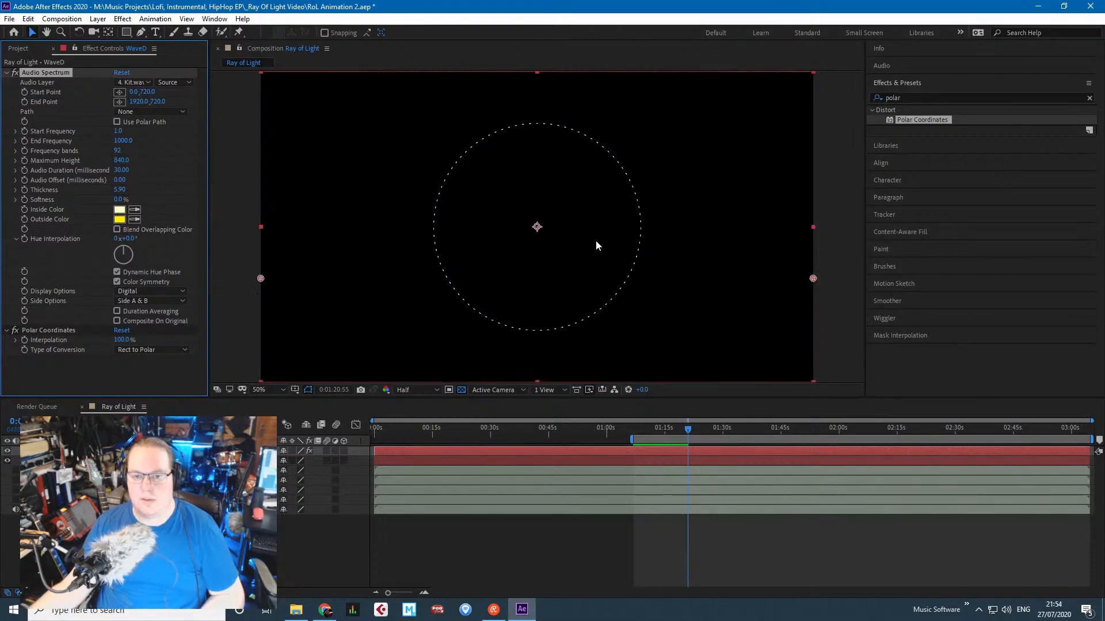
key("space")
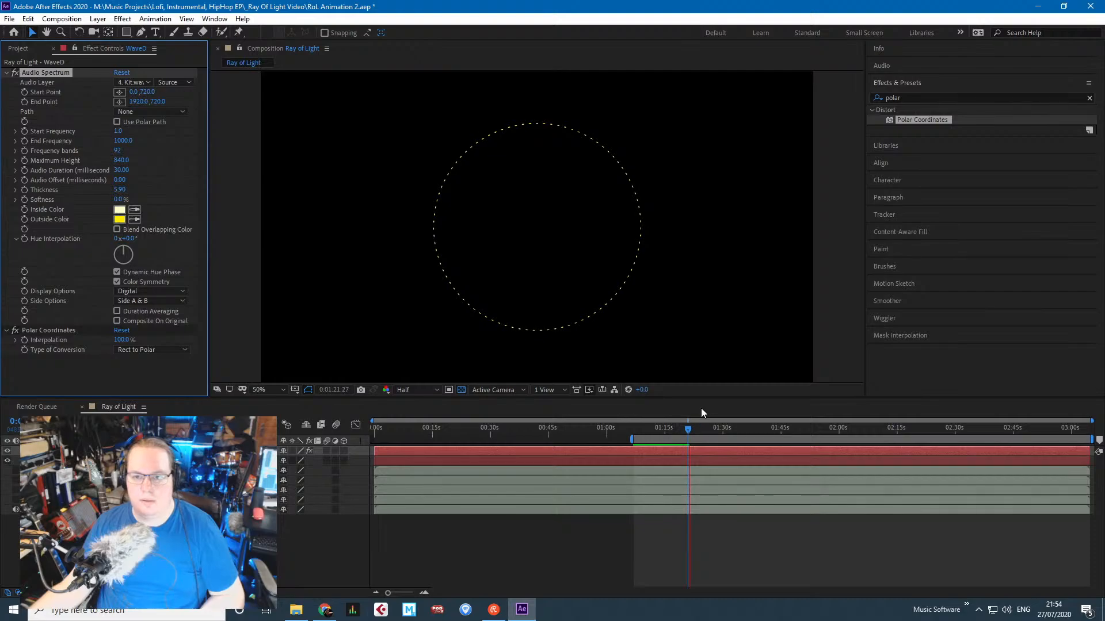
key("space")
key("space")
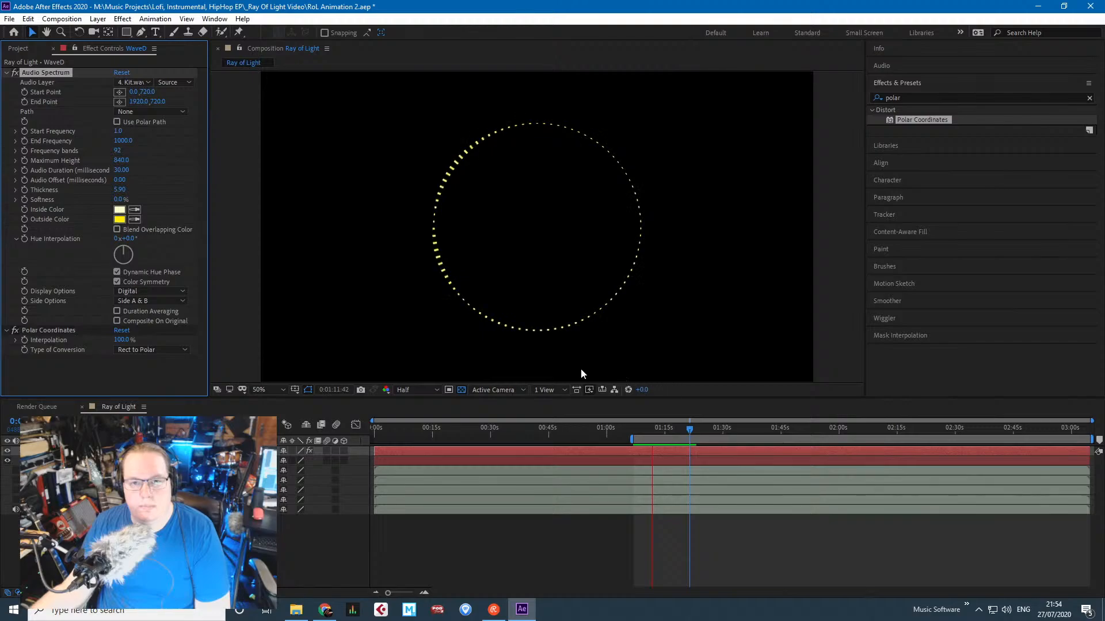
key("space")
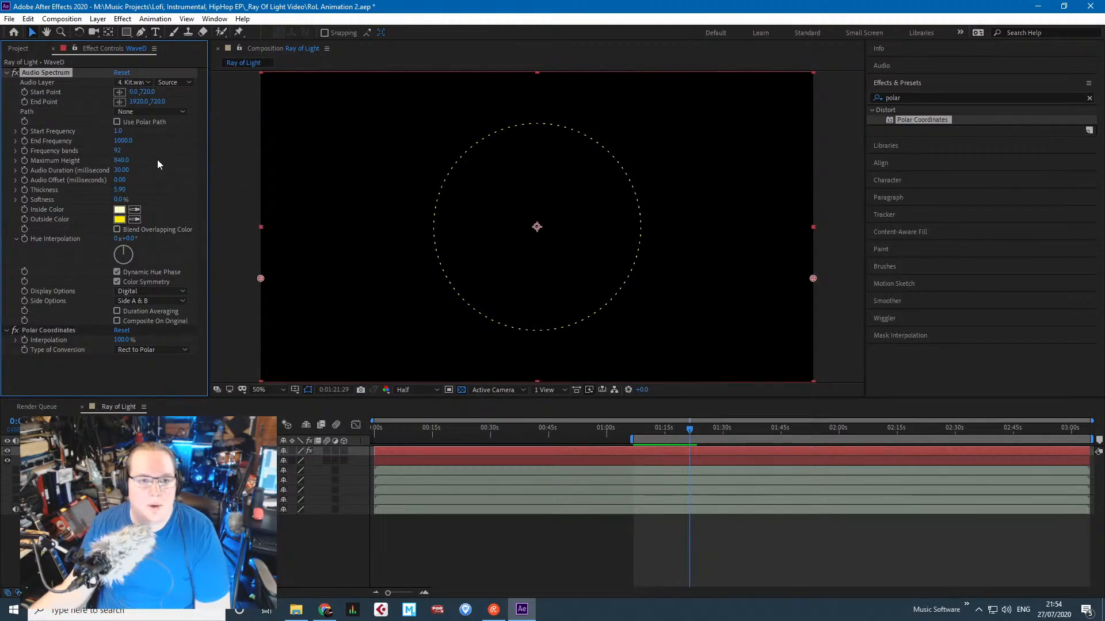
Raise the Audio Spectrum's Maximum Height to 1560 and set its Side Options to Side A, checking the result along the timeline.
left_click_drag(125, 161, 188, 178)
mouse_move(645, 430)
left_mouse_down()
mouse_move(862, 433)
mouse_move(675, 437)
mouse_move(720, 444)
mouse_move(644, 429)
mouse_move(699, 426)
mouse_move(664, 430)
left_mouse_up()
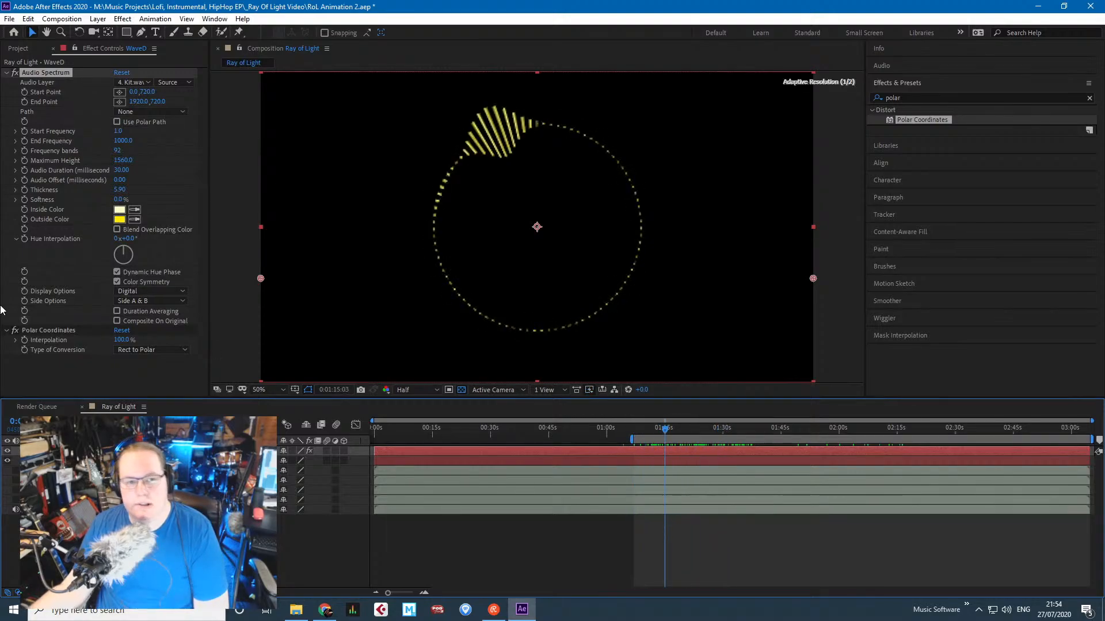
left_click(153, 301)
left_click(157, 315)
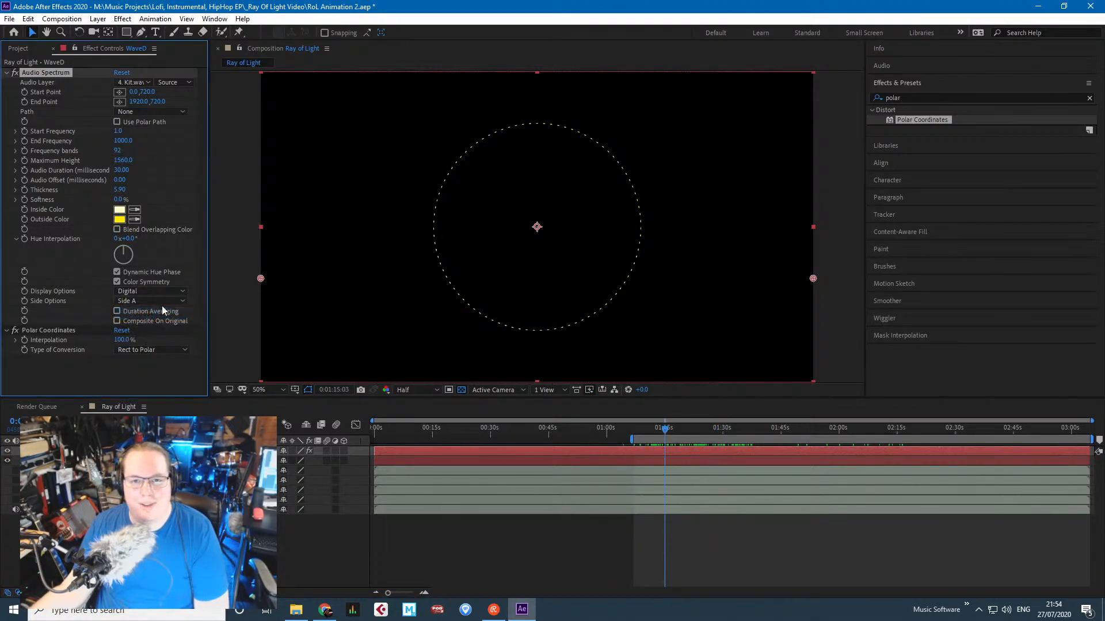
mouse_move(644, 430)
left_mouse_down()
mouse_move(702, 429)
mouse_move(628, 424)
left_mouse_up()
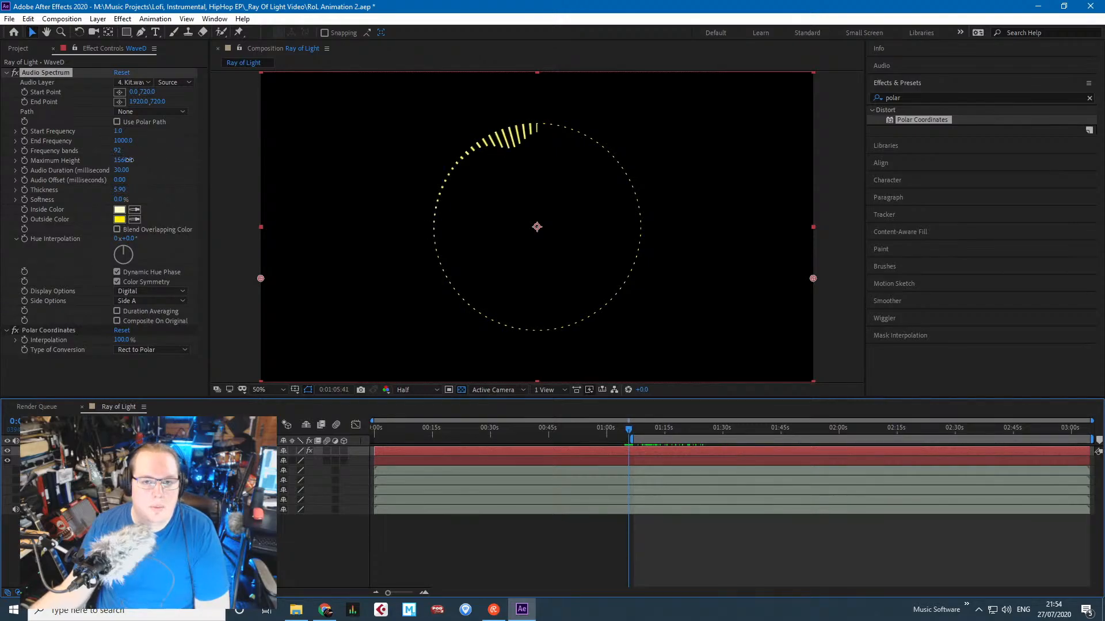
Set the WaveD layer's Audio Spectrum Maximum Height to 2110 and Thickness to 5.40.
left_click_drag(129, 159, 163, 170)
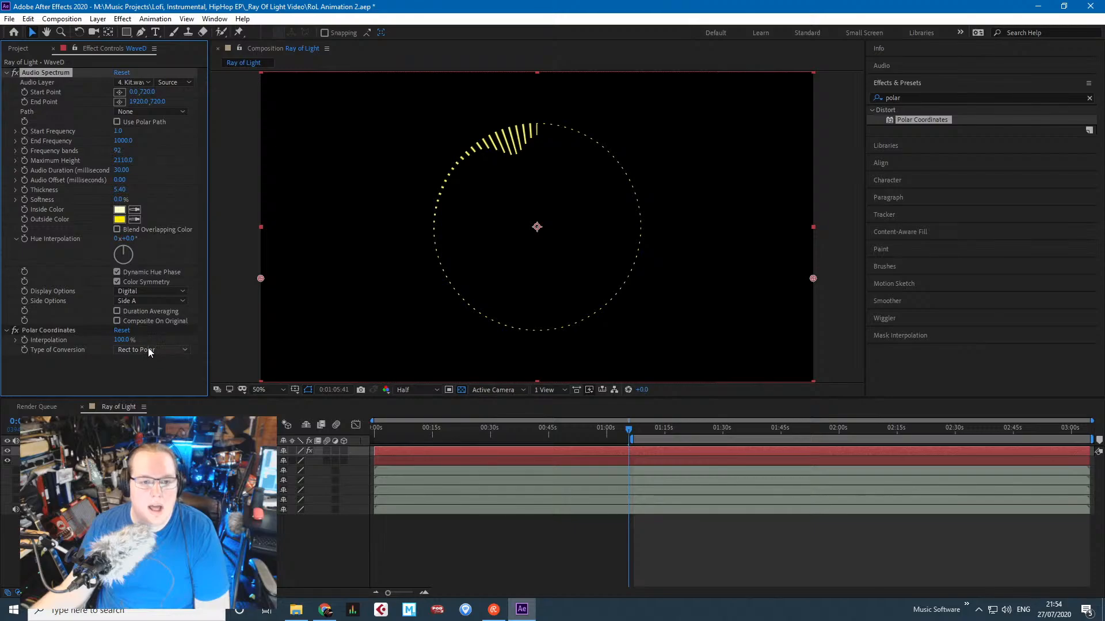
Try the Analog lines and Analog dots display options on the WaveD spectrum, ending back on Digital.
left_click(142, 290)
left_click(153, 310)
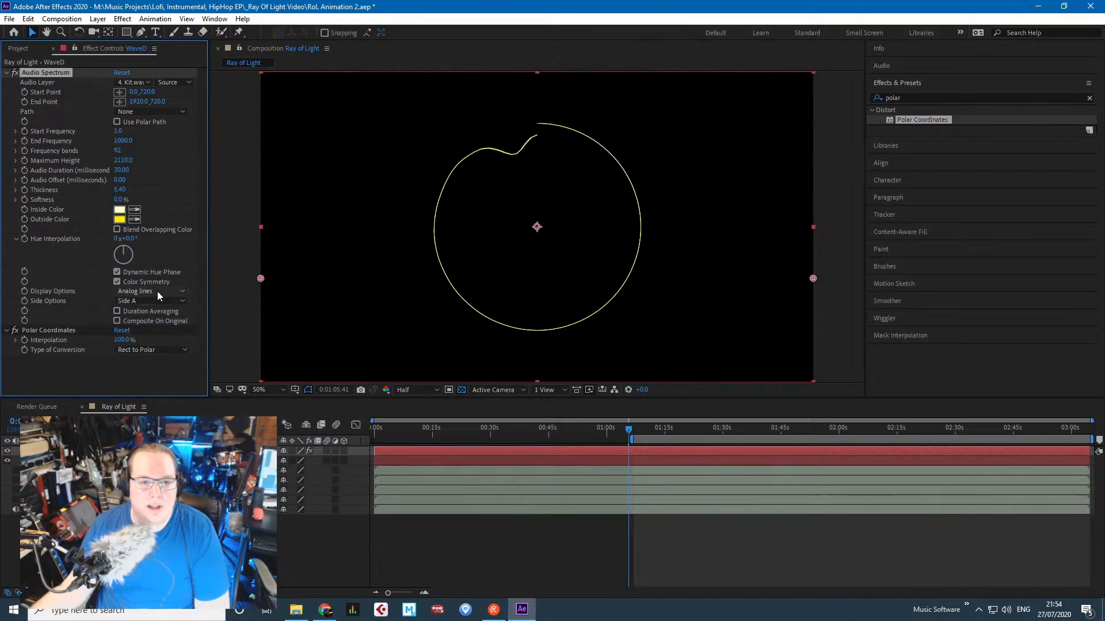
left_click(157, 291)
left_click(160, 325)
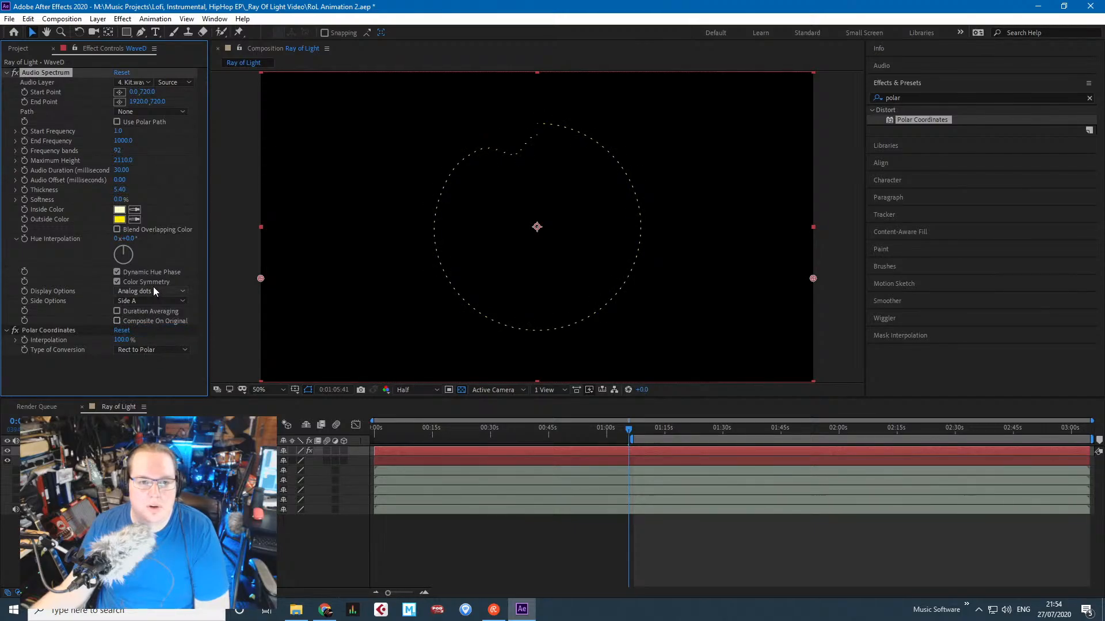
left_click(153, 291)
left_click(157, 301)
Move the playhead to 0:01:09:24 and collapse the Audio Spectrum and Polar Coordinates effect settings.
left_click_drag(698, 428, 634, 449)
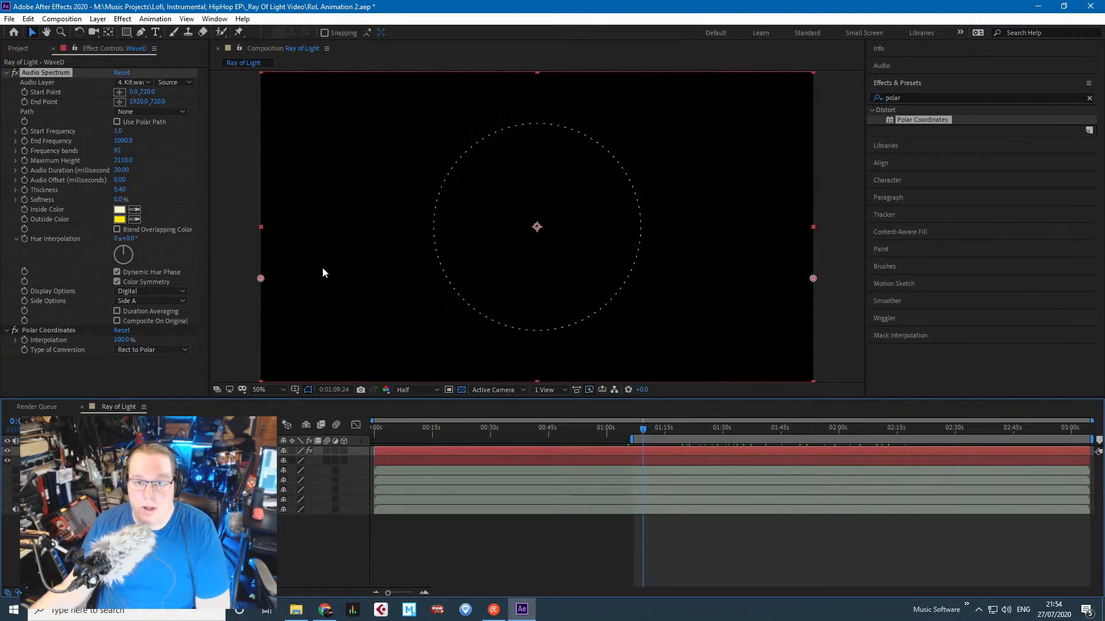
scroll(263, 238, "up", 2)
scroll(409, 220, "down", 4)
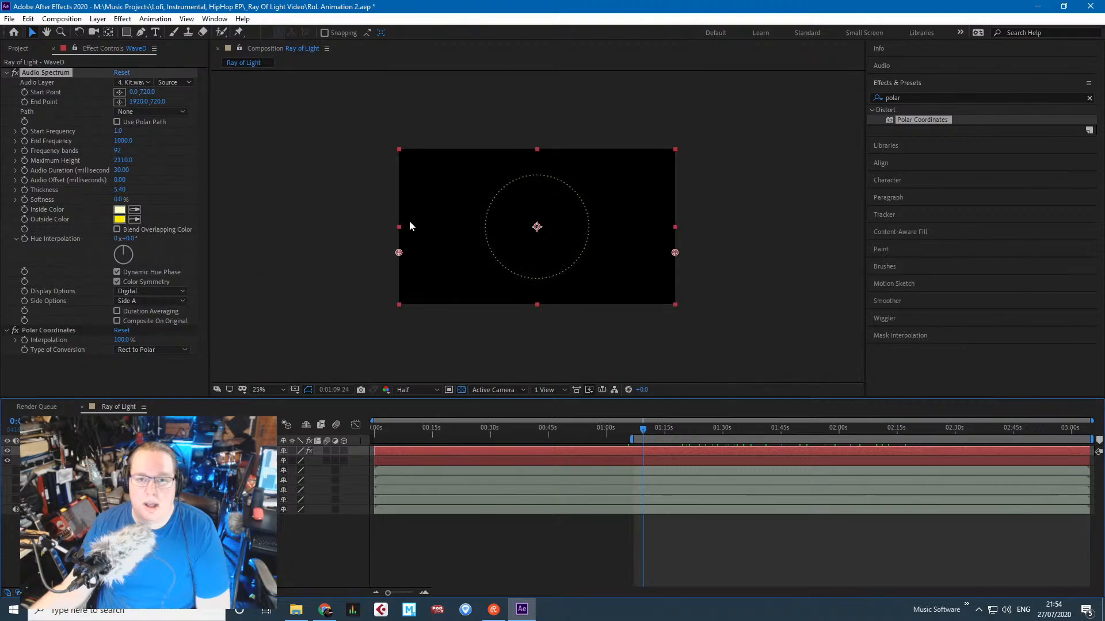
scroll(315, 251, "up", 2)
left_click(6, 73)
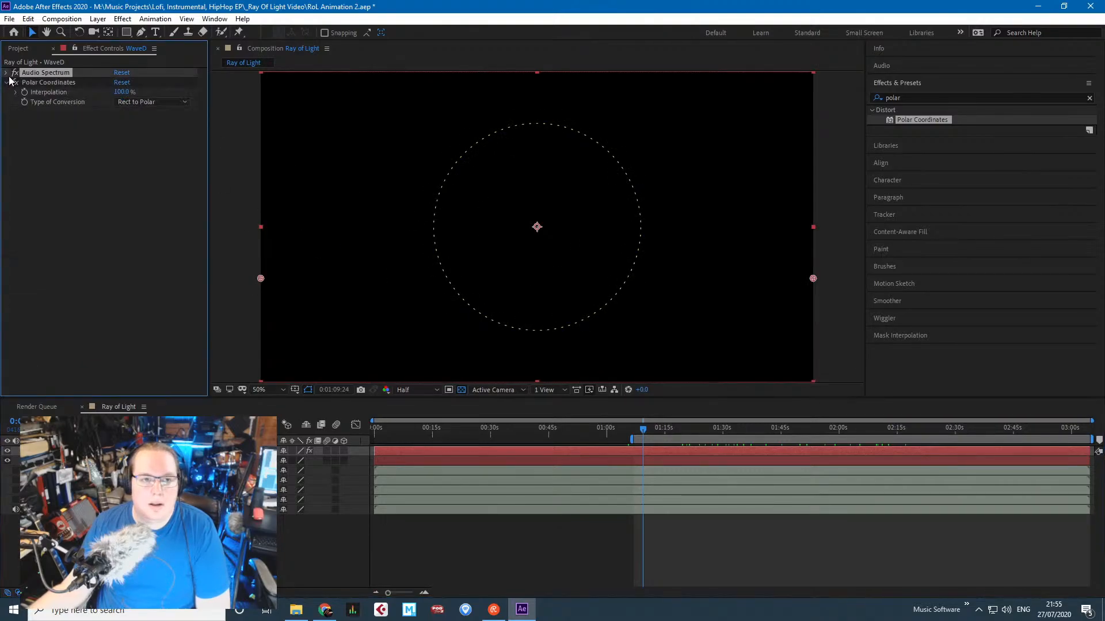
left_click(7, 83)
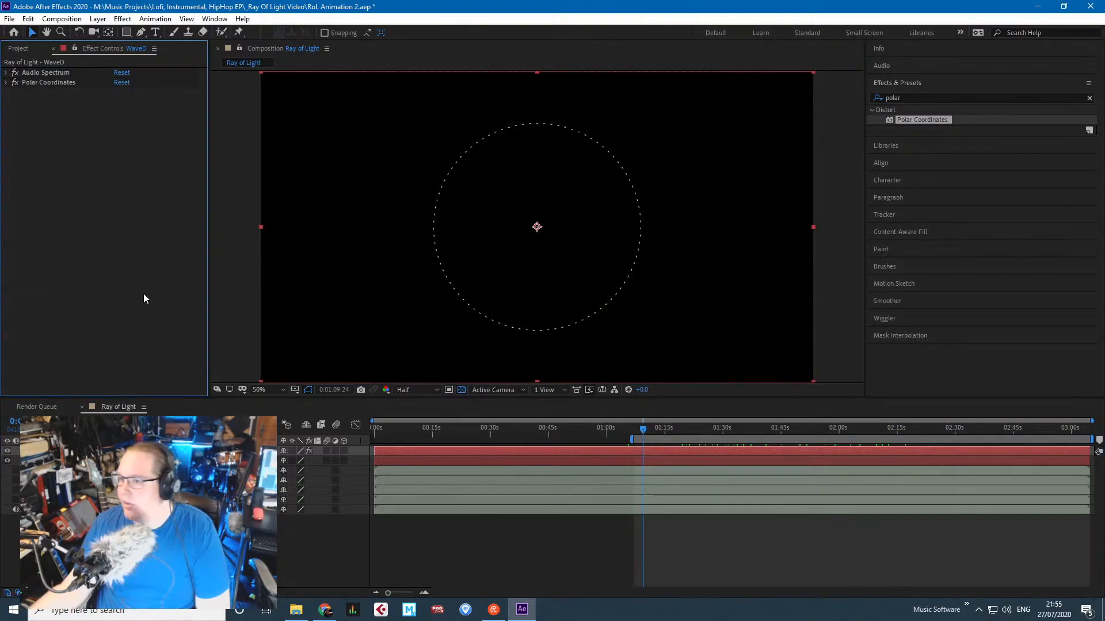
Rename the WaveD layer as Viz Drum.
left_click(107, 451)
right_click(107, 451)
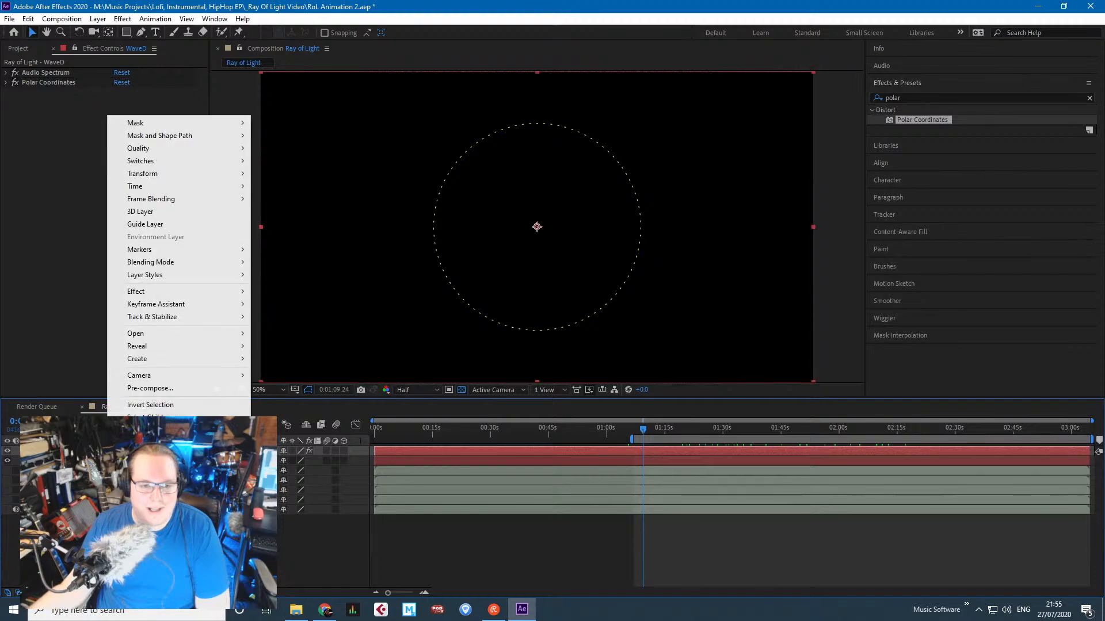
left_click(156, 535)
right_click(107, 449)
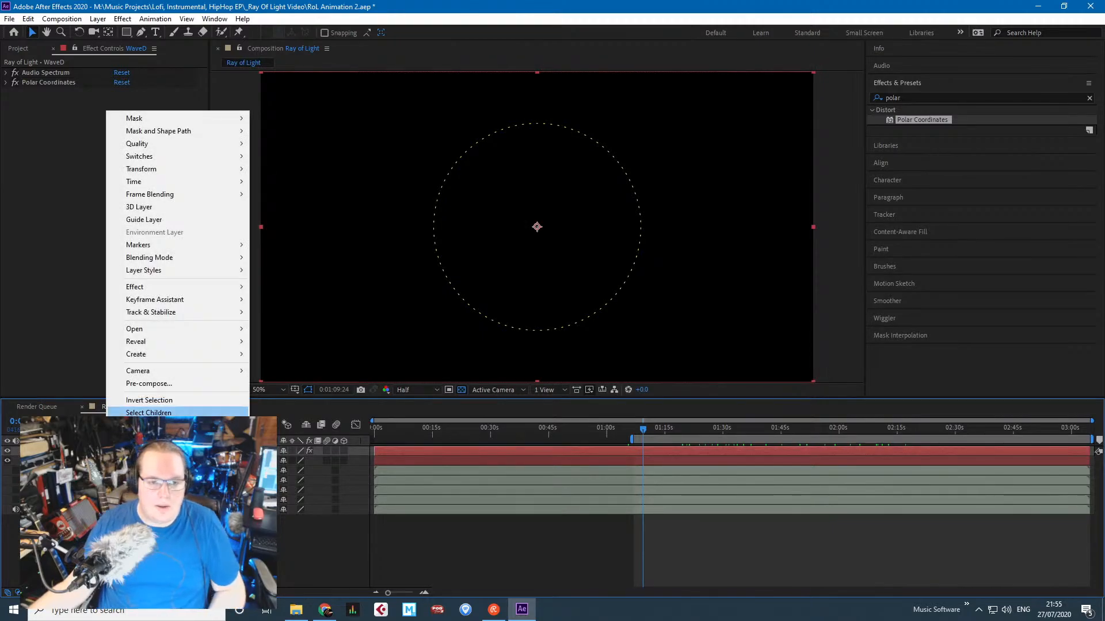
left_click(151, 425)
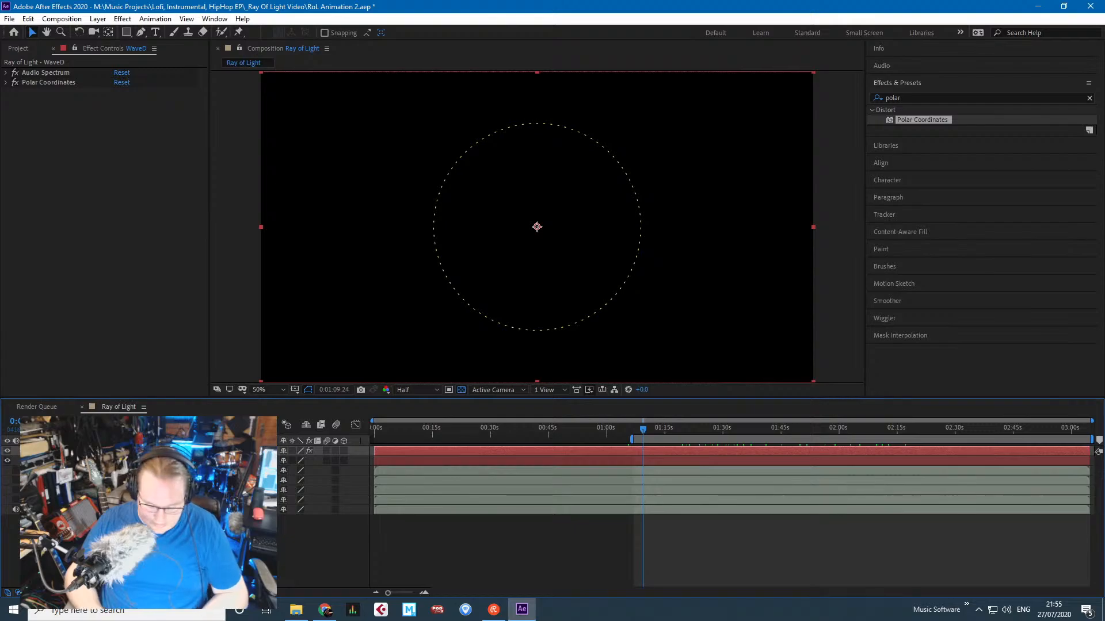
key("Return")
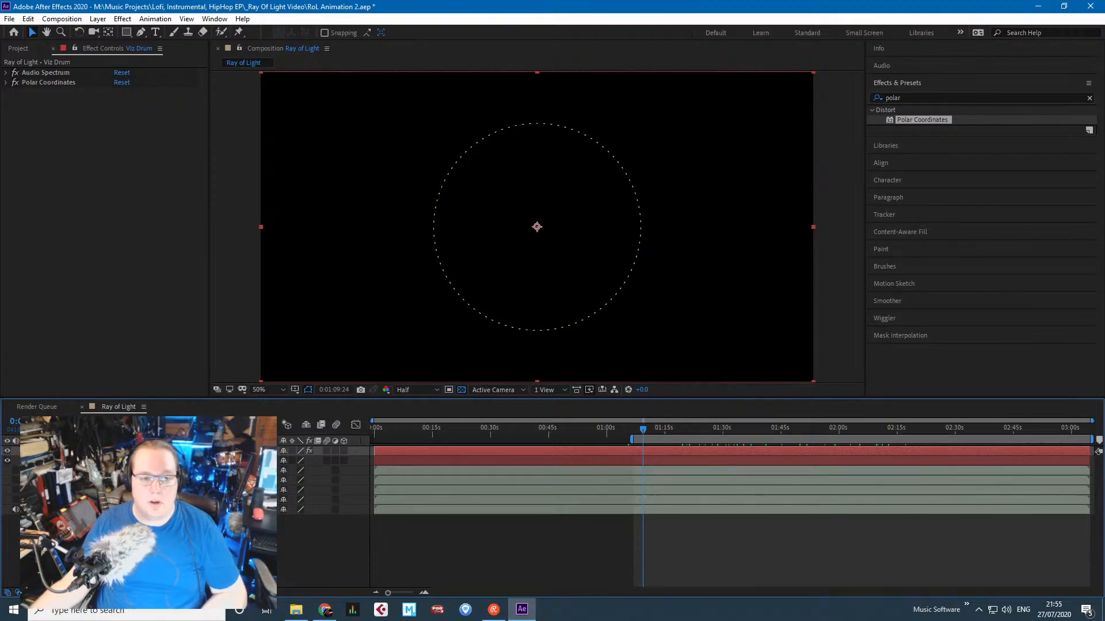
Duplicate the Viz Drum layer and rename the copy as Viz Bass.
key("ctrl+d")
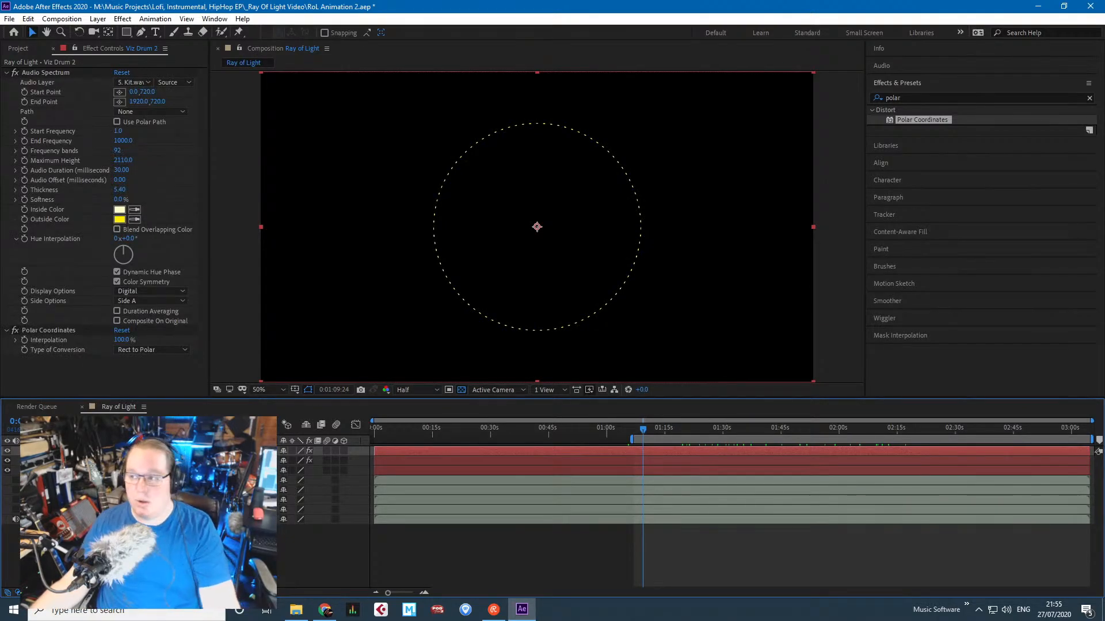
key("alt+Tab")
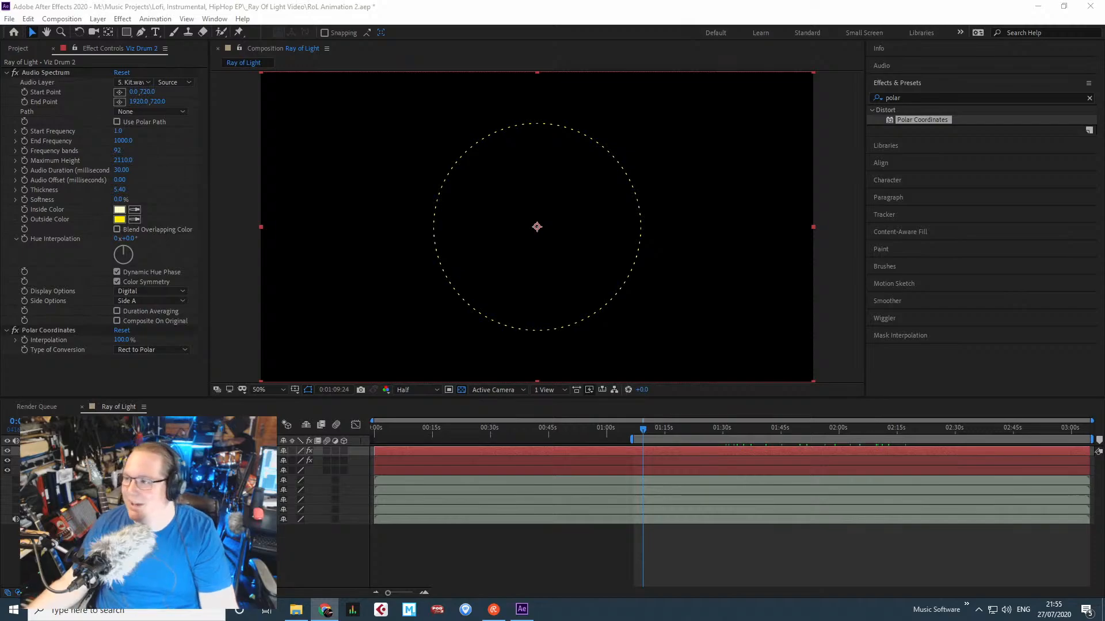
right_click(113, 112)
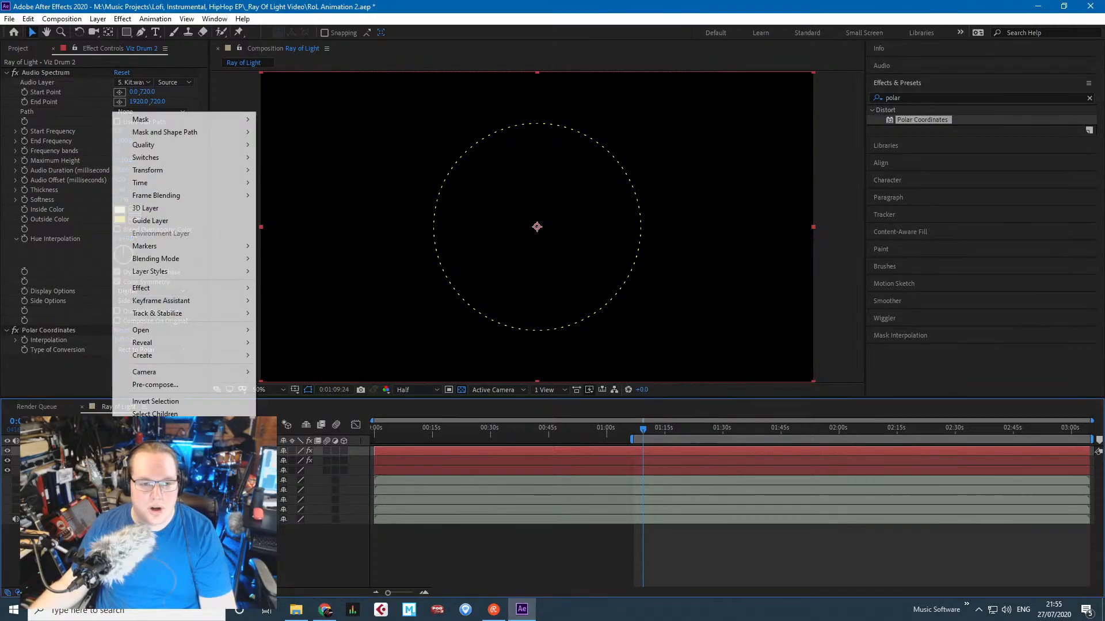
key("Escape")
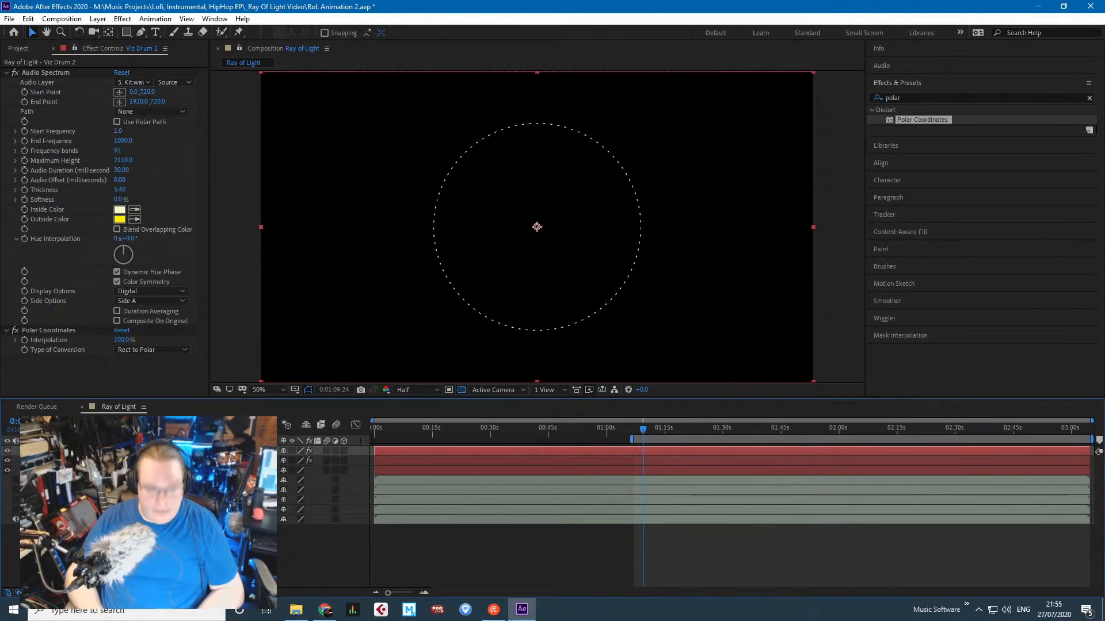
type("Viz Bass")
key("Return")
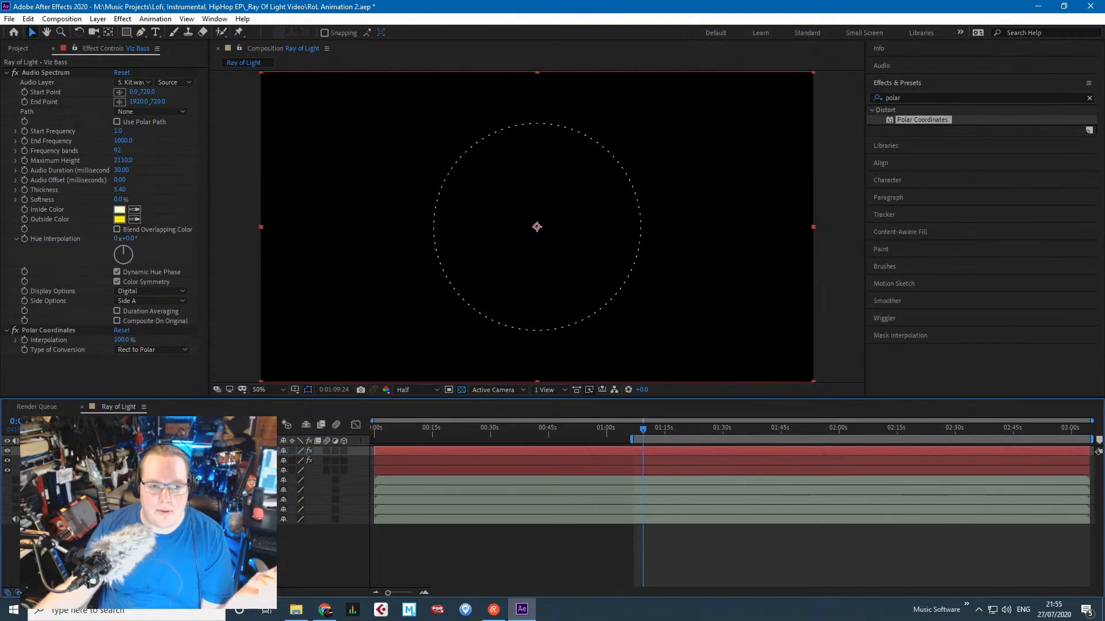
Set the blending mode of the Viz Bass and Viz Drum layers to Screen and move the BG layer beneath the audio layers.
left_click(247, 451)
left_click(270, 240)
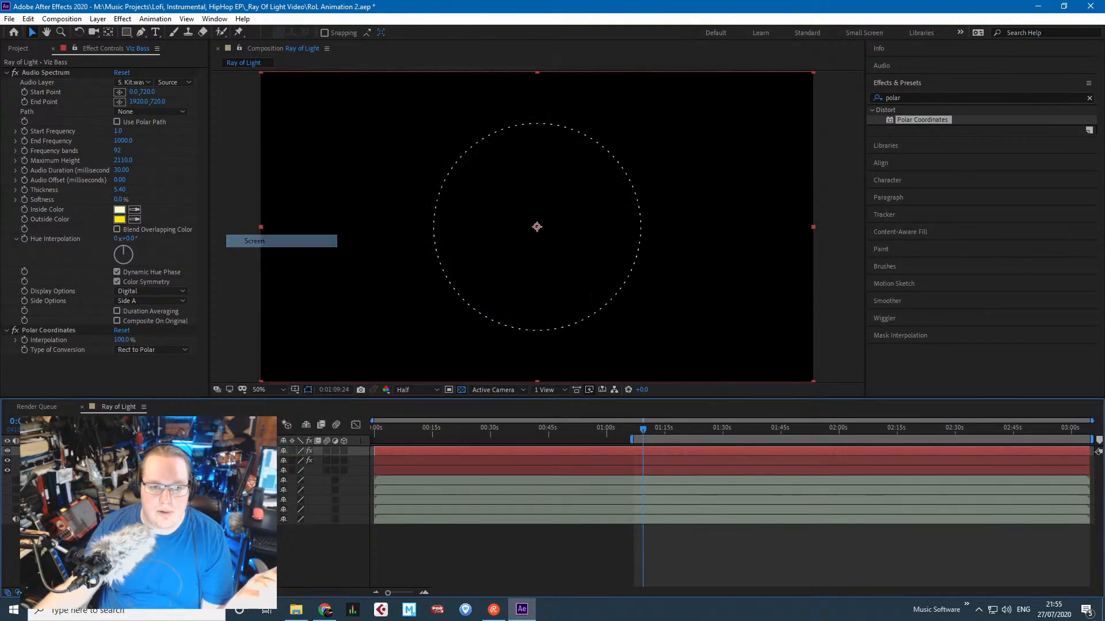
left_click(248, 461)
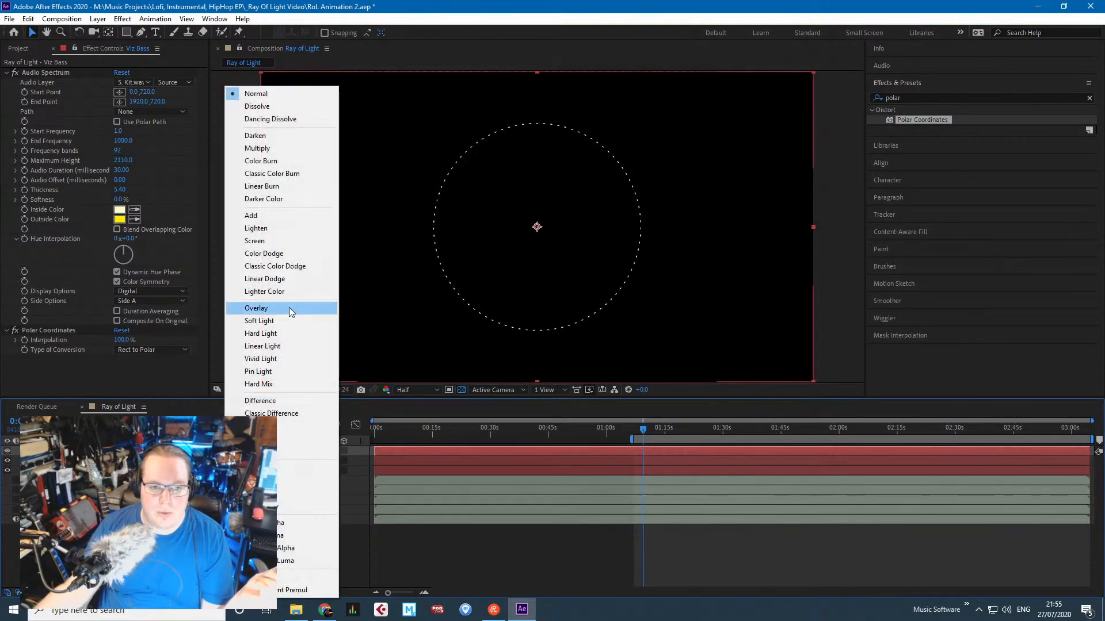
left_click(263, 241)
left_click_drag(138, 471, 138, 526)
Set the Viz Bass spectrum's audio layer to 1. Viz Bass and check the composition at 0:01:42:59 and 0:00:35:31.
left_click(138, 451)
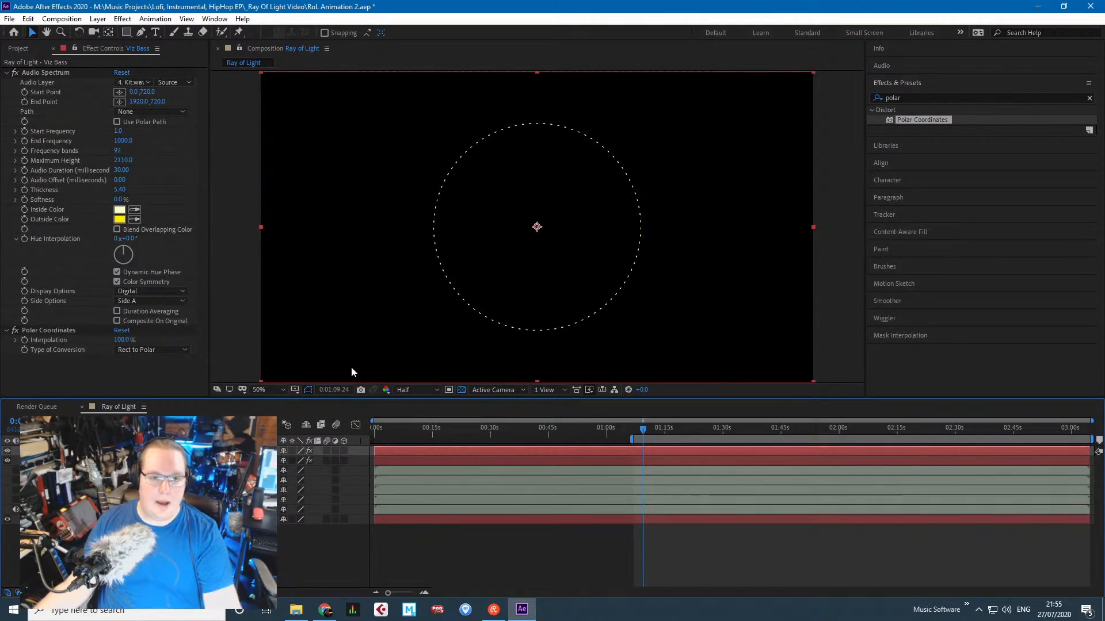
left_click(146, 83)
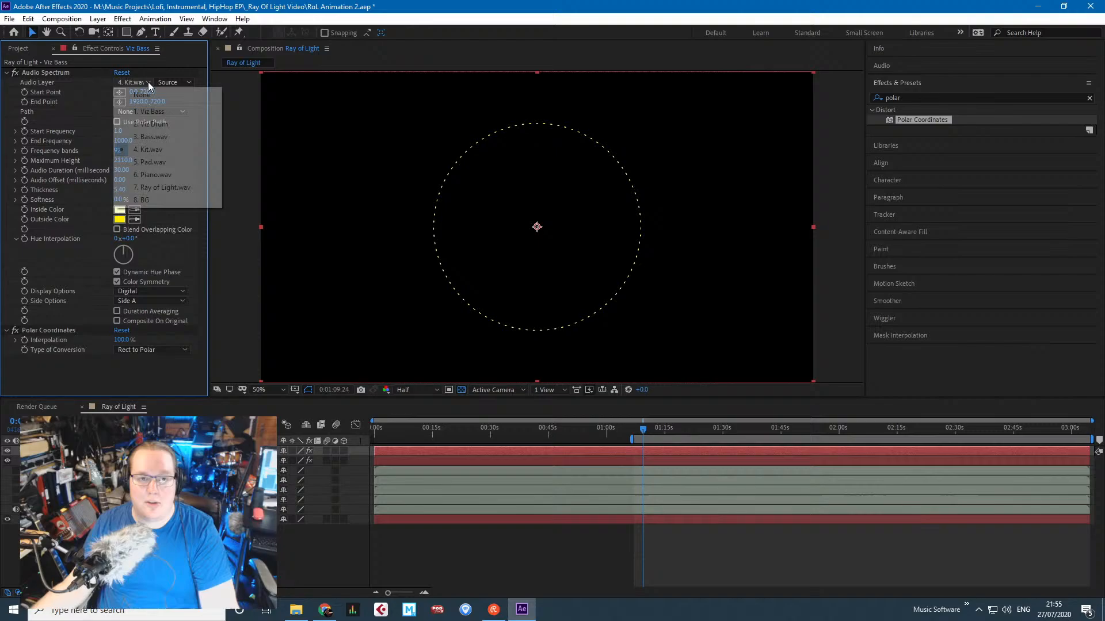
left_click(171, 115)
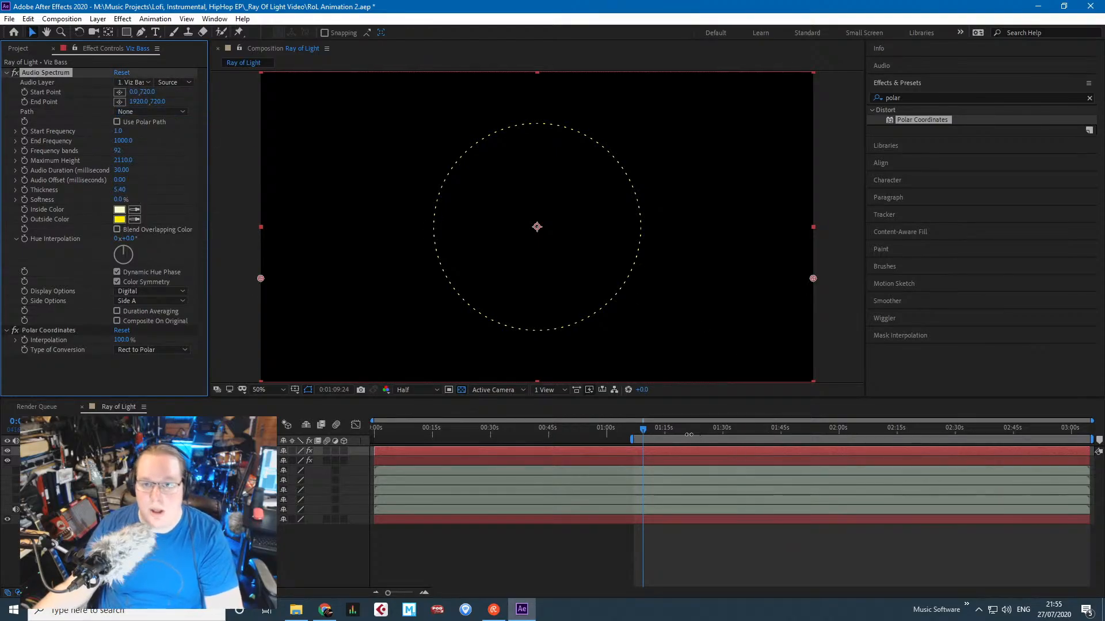
left_click_drag(715, 429, 774, 429)
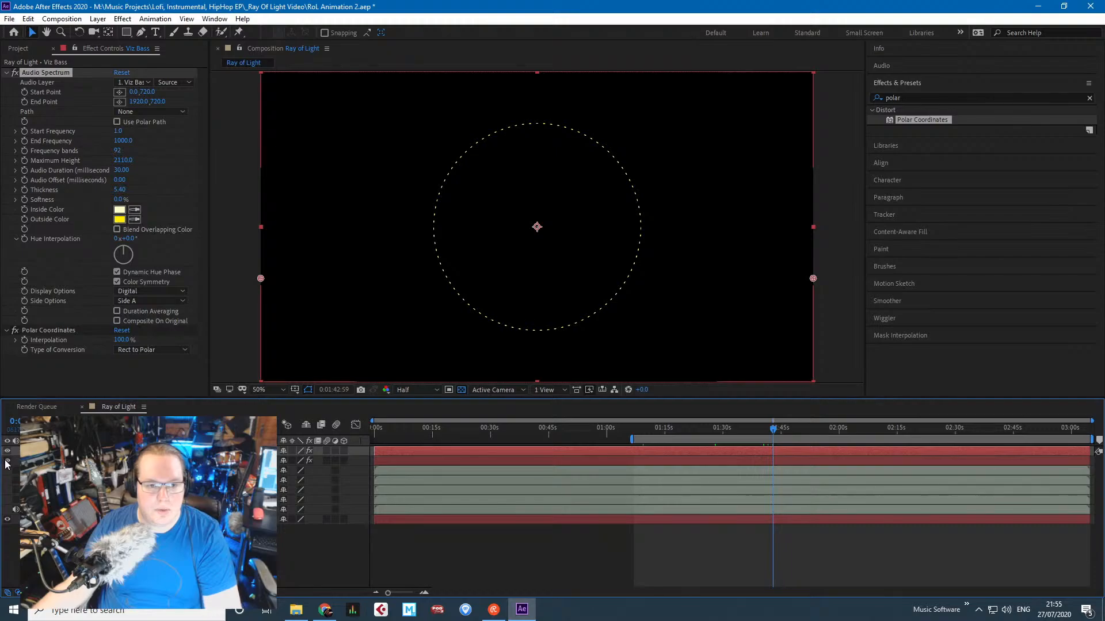
left_click_drag(658, 433, 512, 429)
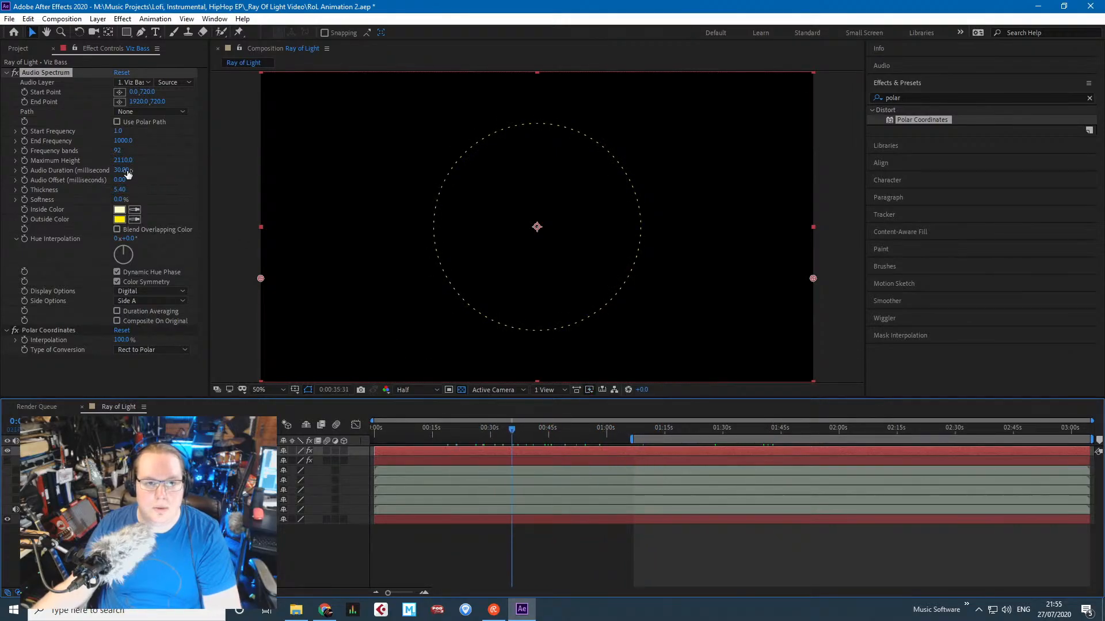
Set the Viz Bass spectrum's End Frequency to 9600 and its Side Options to Side B.
left_click_drag(123, 141, 174, 143)
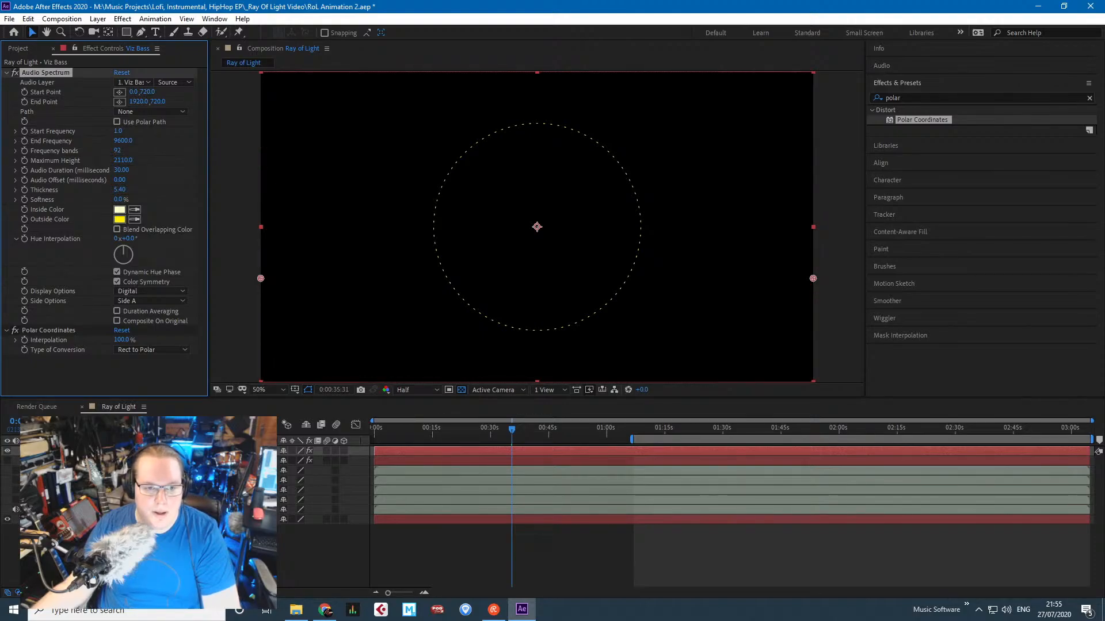
left_click(44, 451)
left_click(45, 451)
left_click(44, 451)
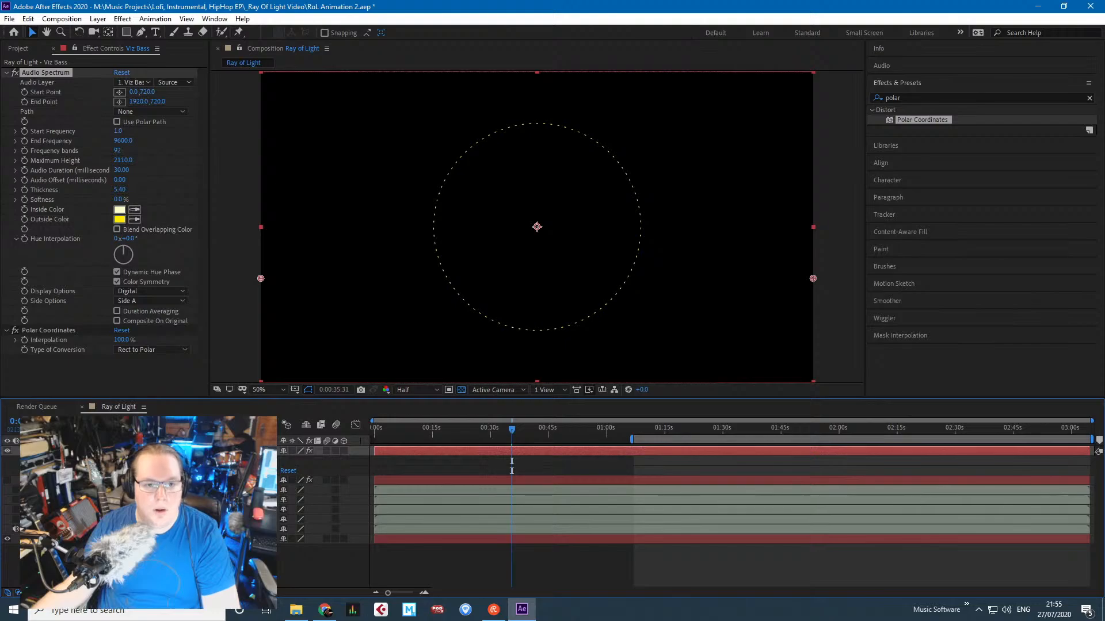
left_click(44, 451)
left_click(173, 300)
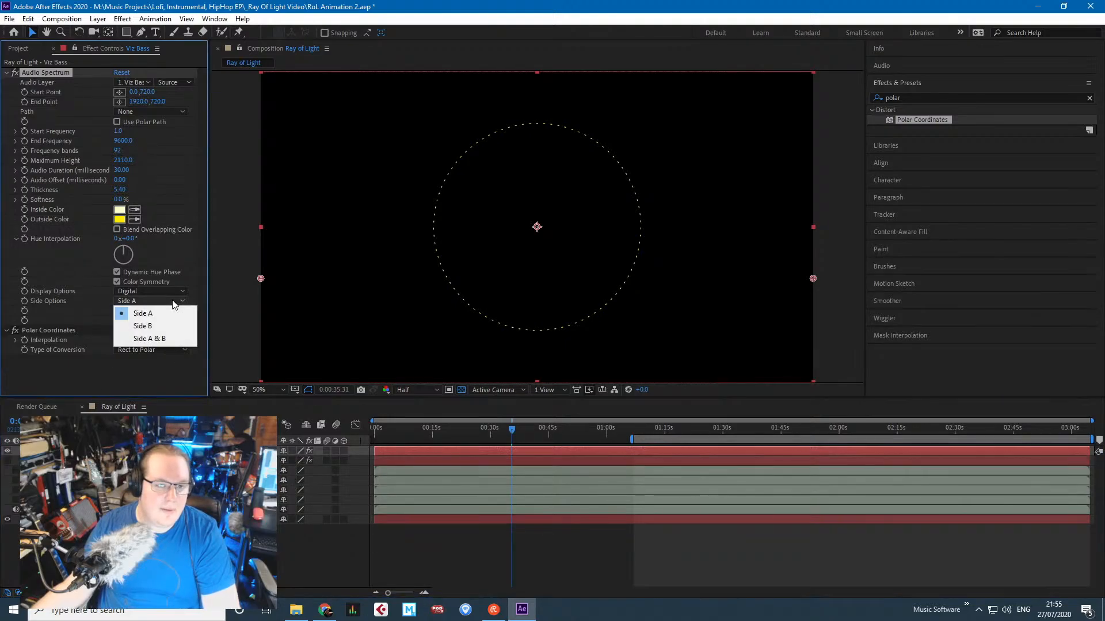
left_click(138, 324)
left_click_drag(578, 431, 611, 429)
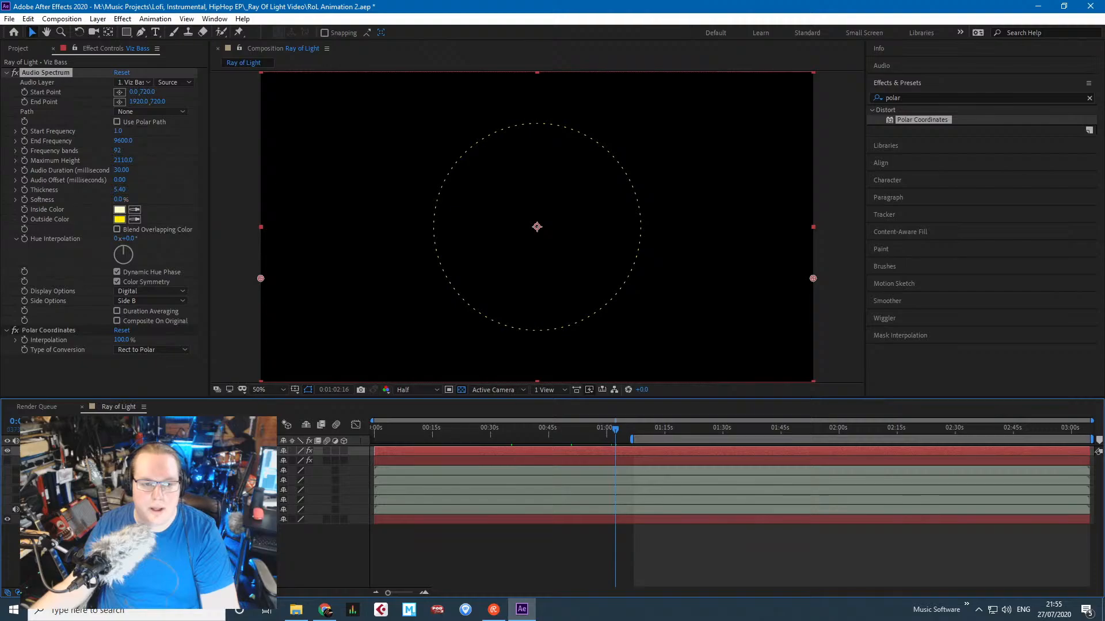
Reveal the audio waveform of the Bass.wav layer in the timeline.
left_click(44, 471)
left_click(53, 480)
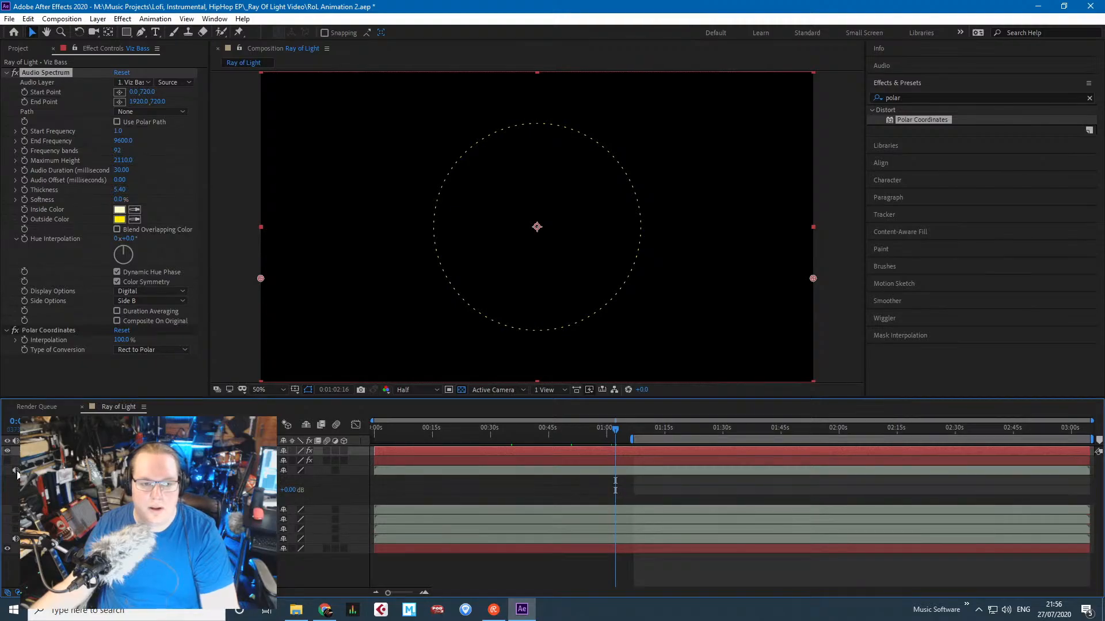
left_click(61, 500)
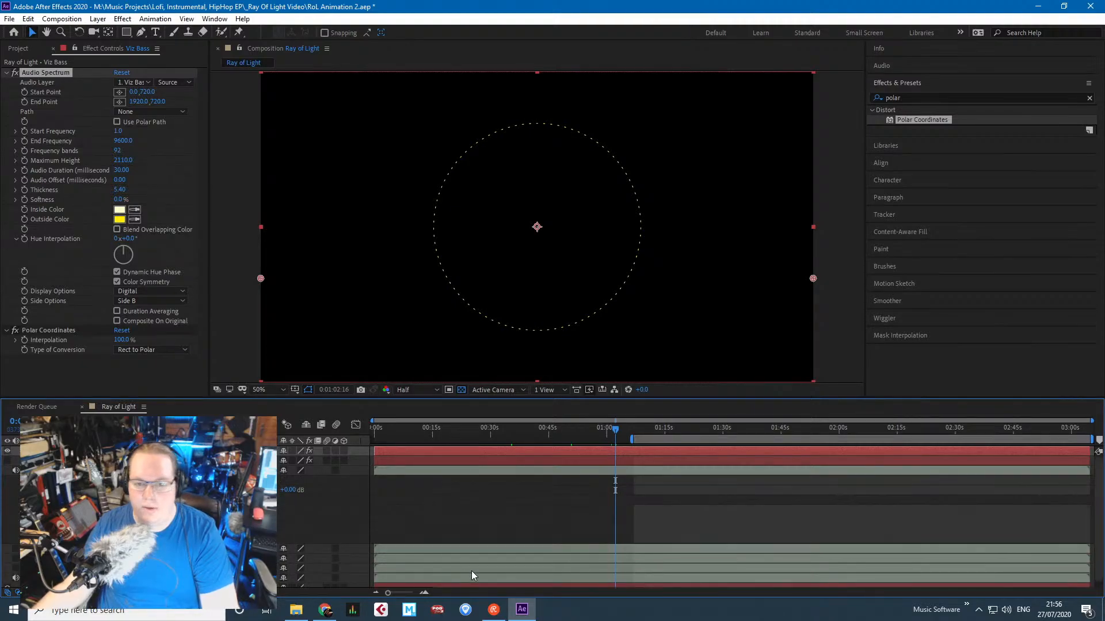
left_click(510, 521)
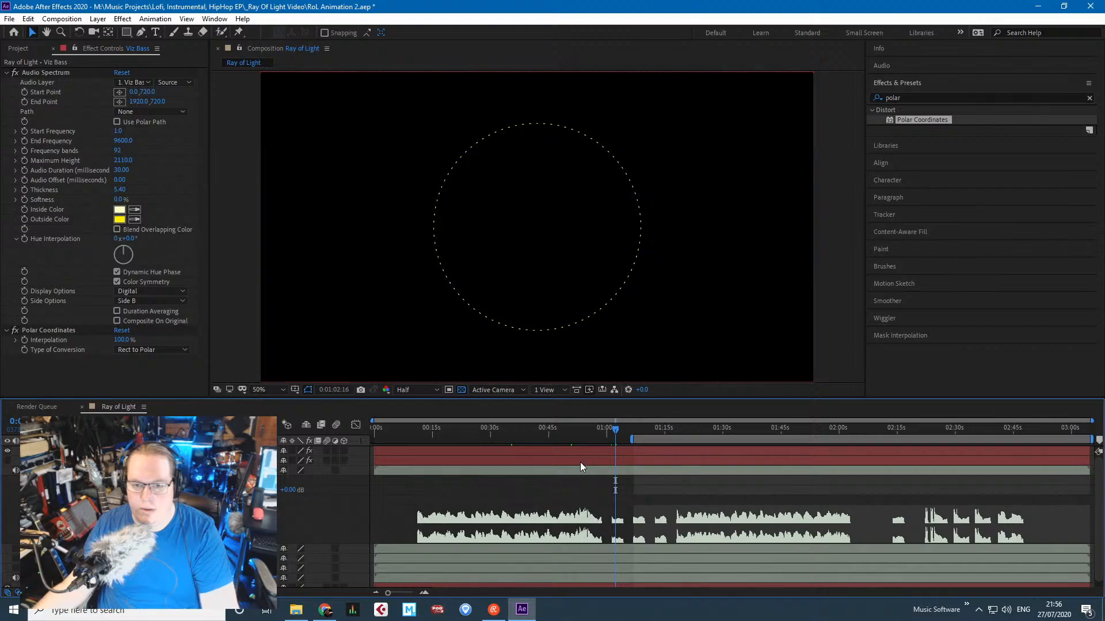
Check the bass spectrum at 0:00:54:14 against the waveform and play a preview from around 0:01:07:50.
scroll(636, 497, "up", 3)
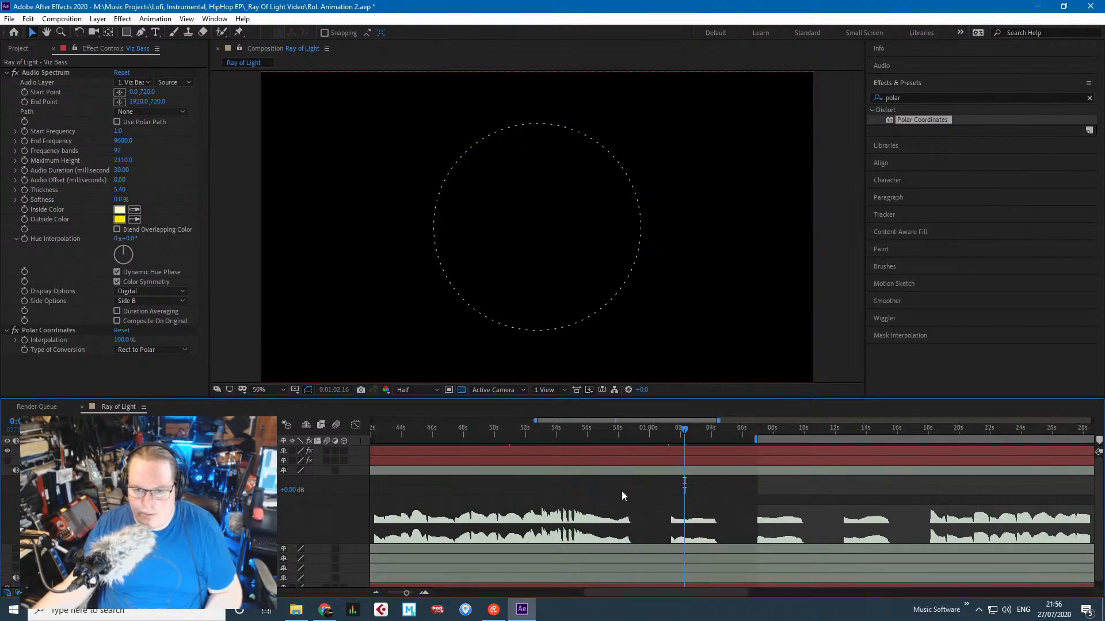
left_click_drag(601, 434, 560, 435)
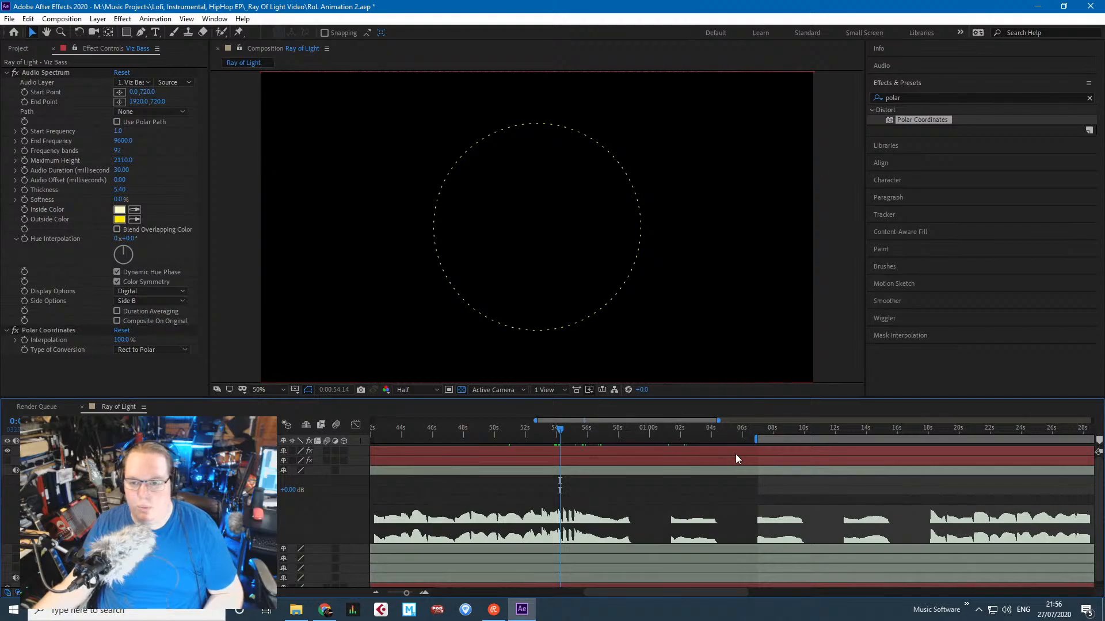
left_click(772, 435)
key("space")
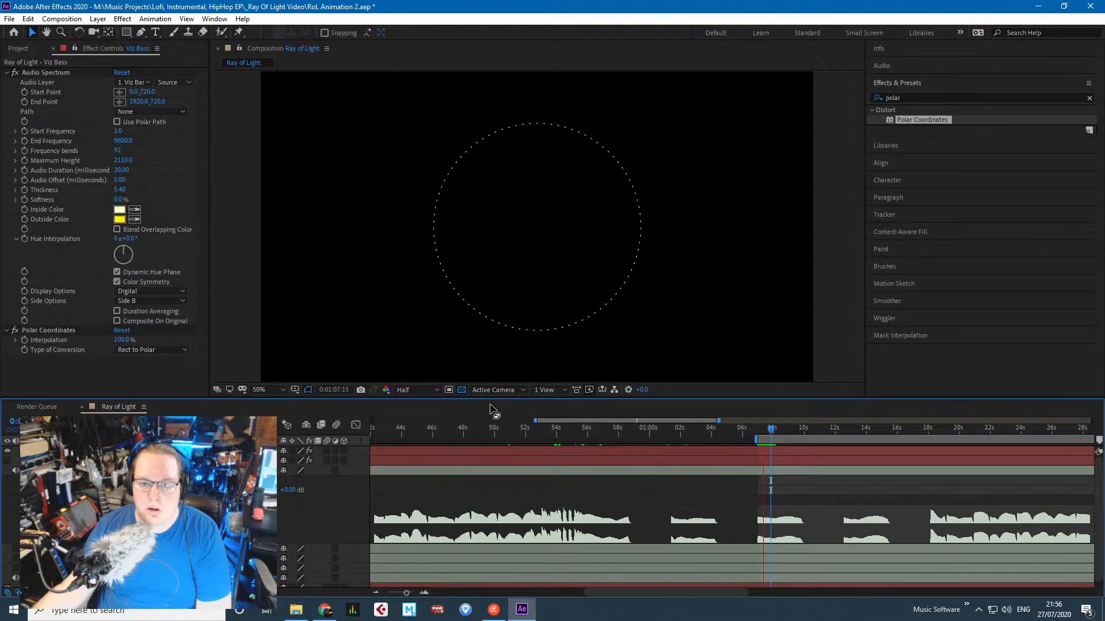
Try Full preview resolution for the composition and return it to Half.
left_click(431, 392)
left_click(410, 417)
left_click(426, 390)
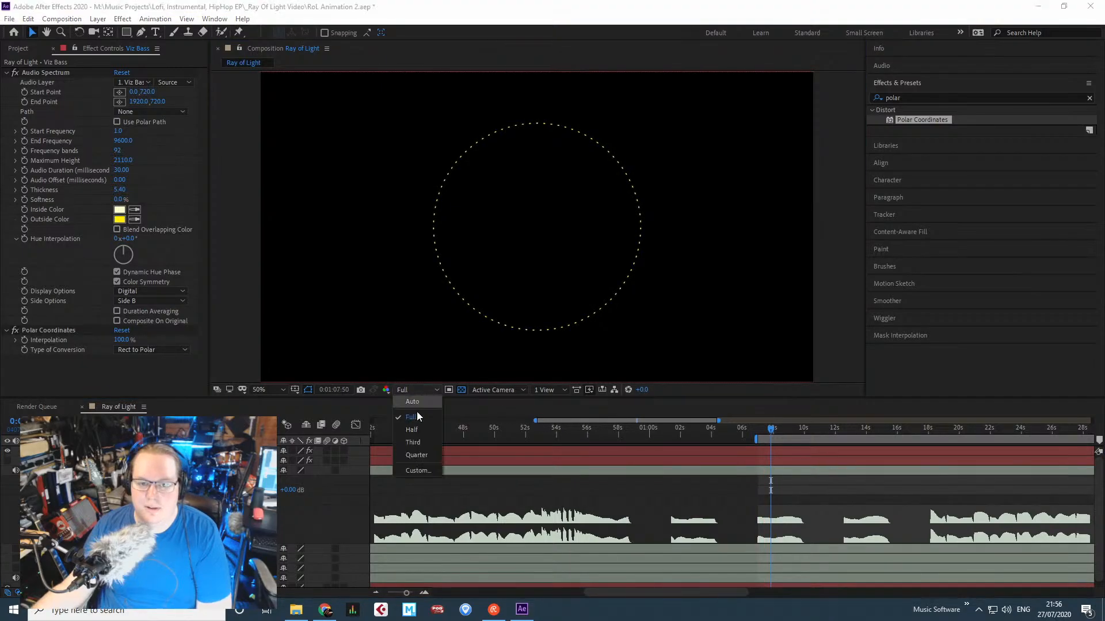
left_click(418, 435)
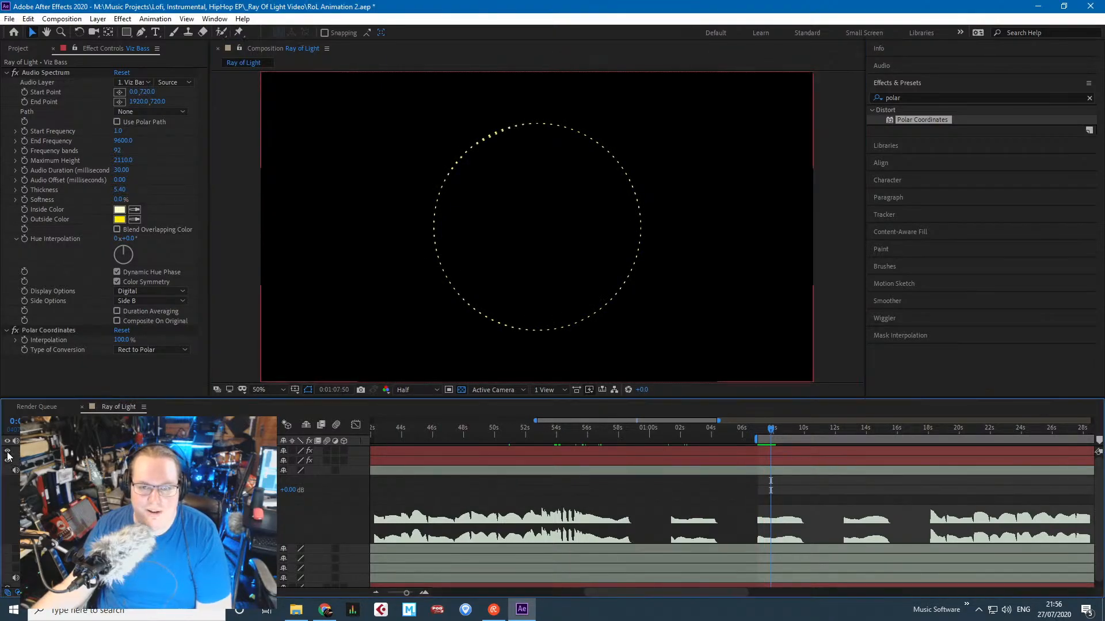
Set the Viz Bass spectrum's Audio Layer to Bass.wav, with the playhead at 0:00:52:16.
key("space")
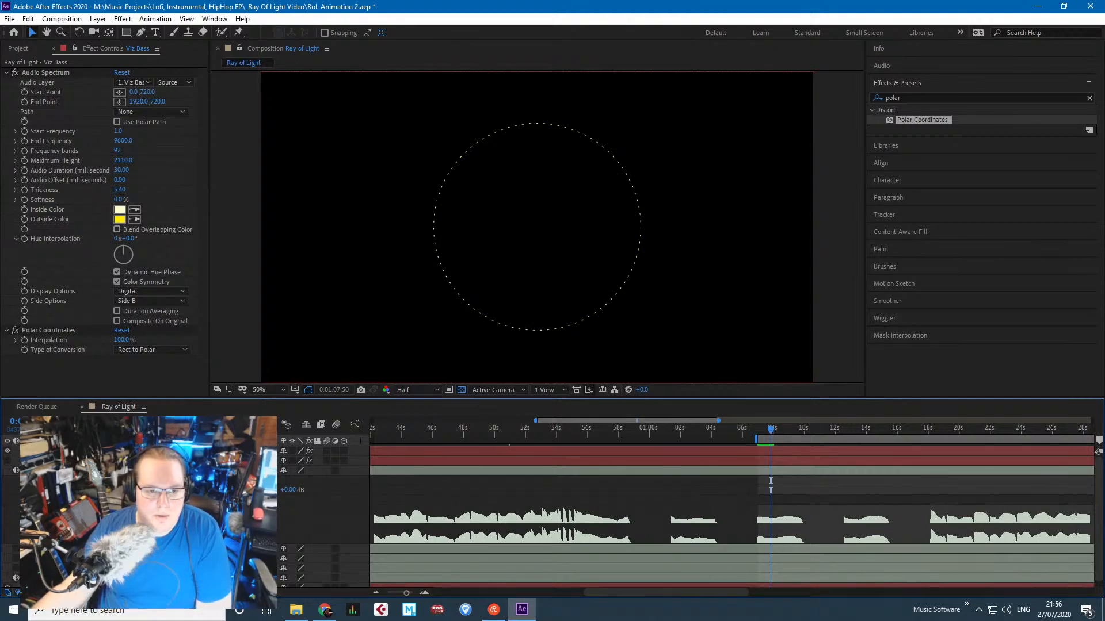
left_click(530, 431)
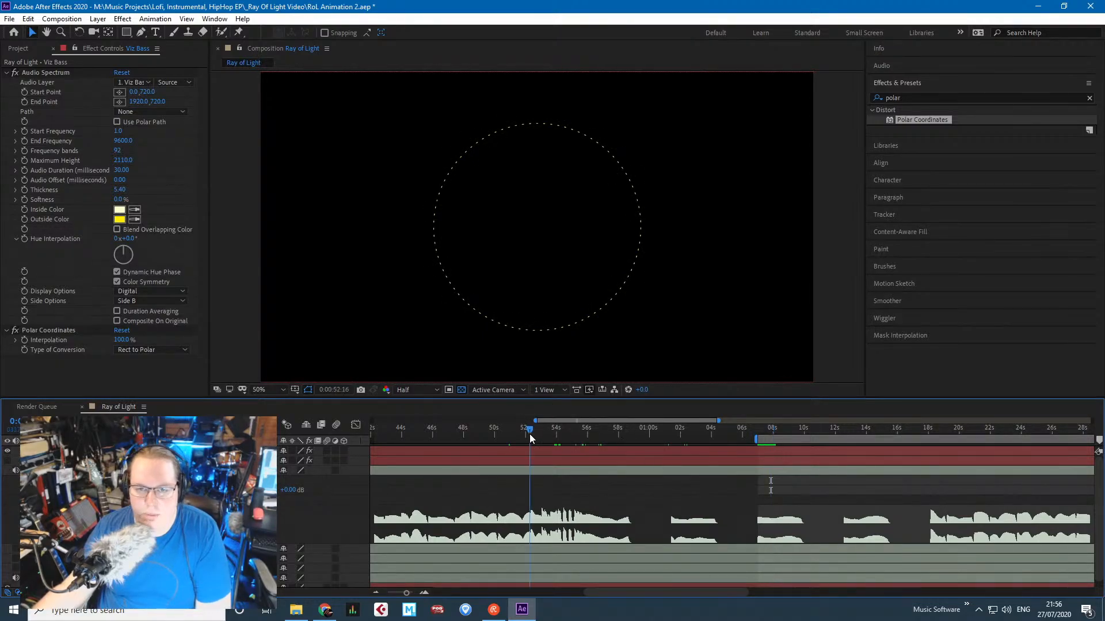
left_click(138, 83)
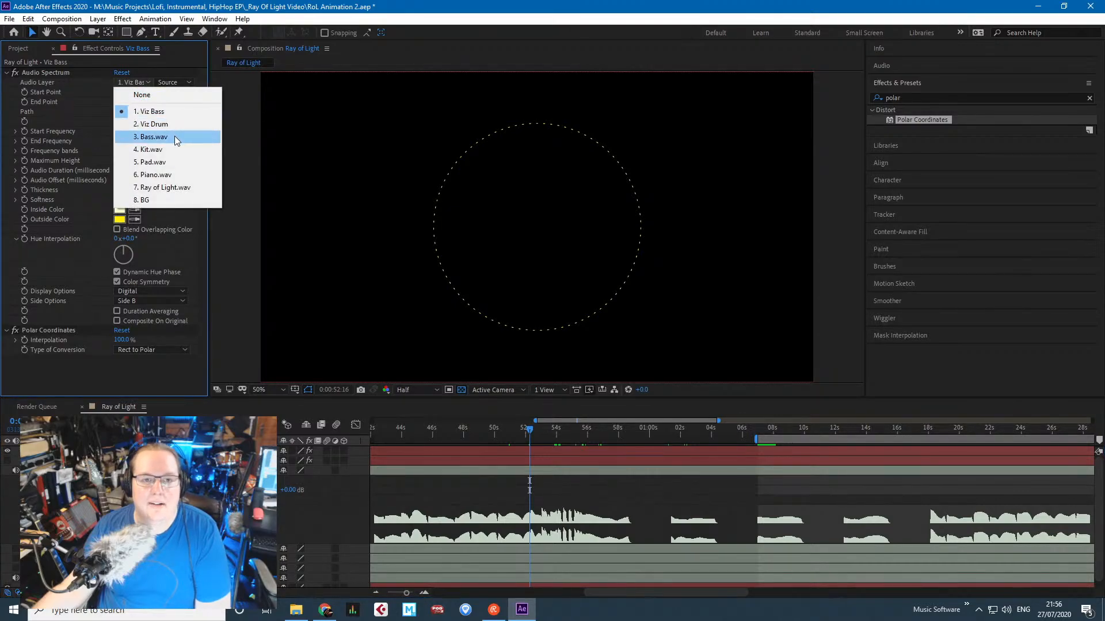
left_click(154, 136)
left_click(144, 82)
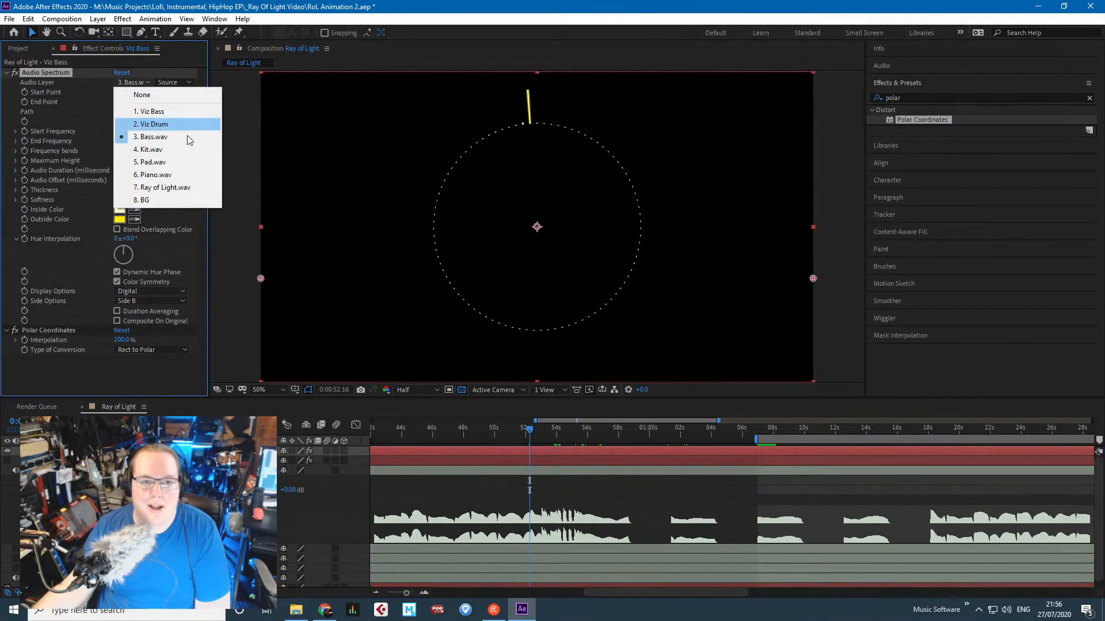
left_click(261, 143)
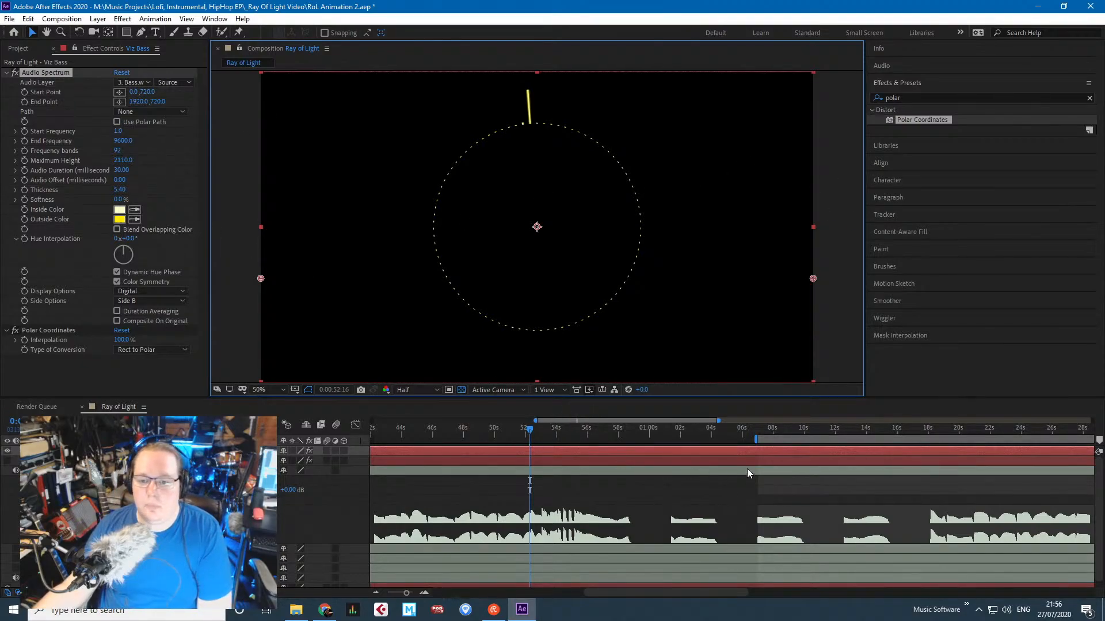
Preview the bass spectrum from around 0:01:07, turn on Duration Averaging and return to 0:01:08:15.
left_click(761, 430)
key("space")
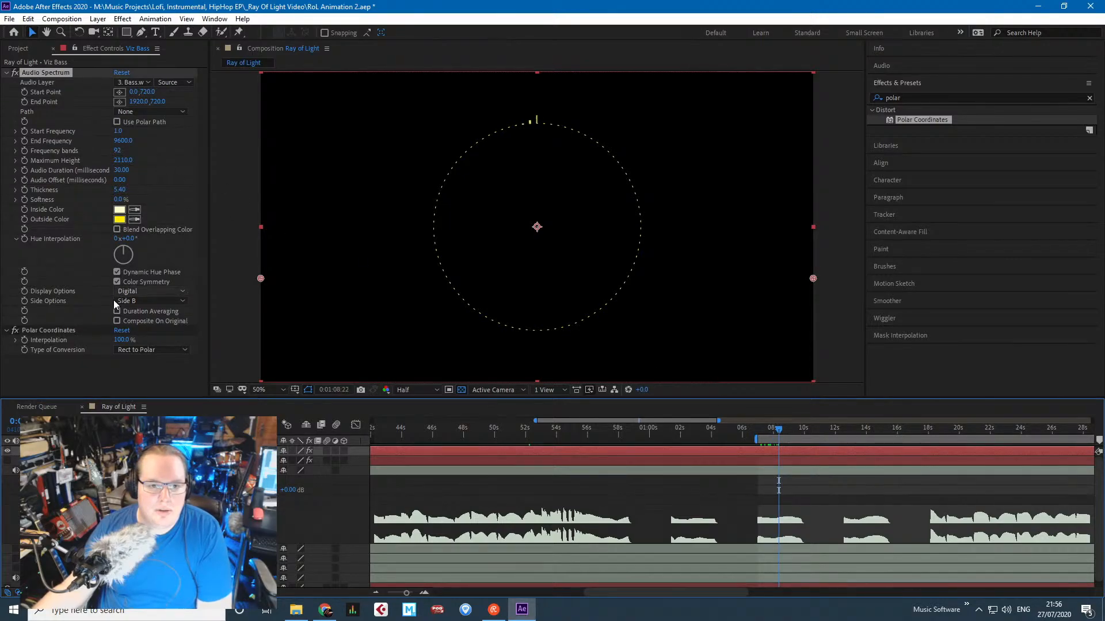
left_click(118, 314)
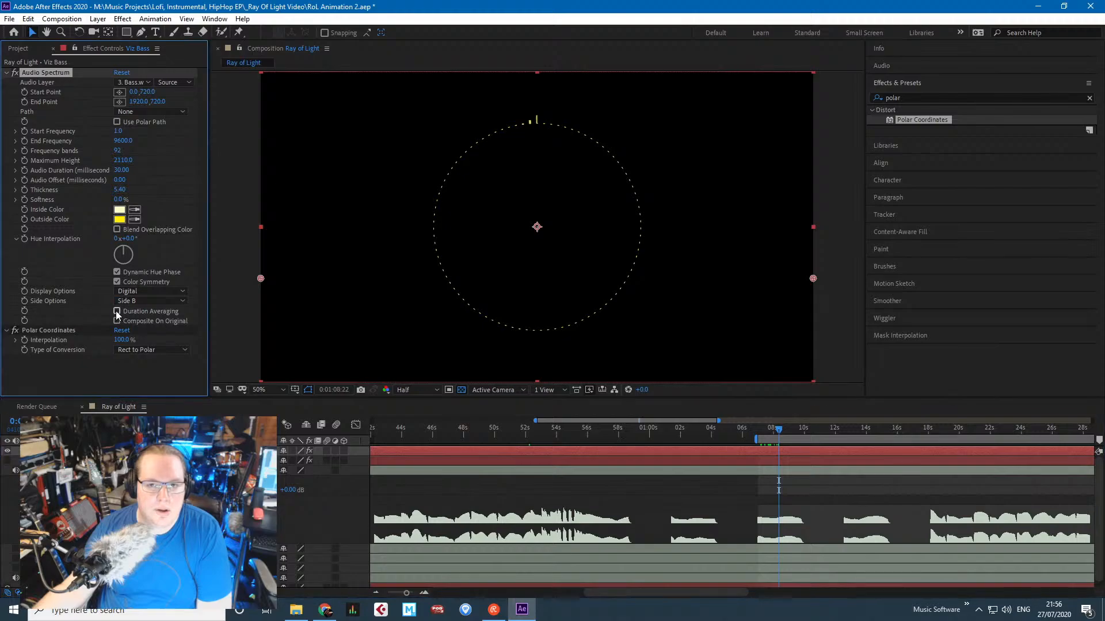
mouse_move(781, 431)
left_mouse_down()
mouse_move(767, 432)
mouse_move(777, 432)
left_mouse_up()
Set the bass spectrum's Frequency Bands to 114 and its End Frequency to 1000.
left_click_drag(109, 143, 83, 144)
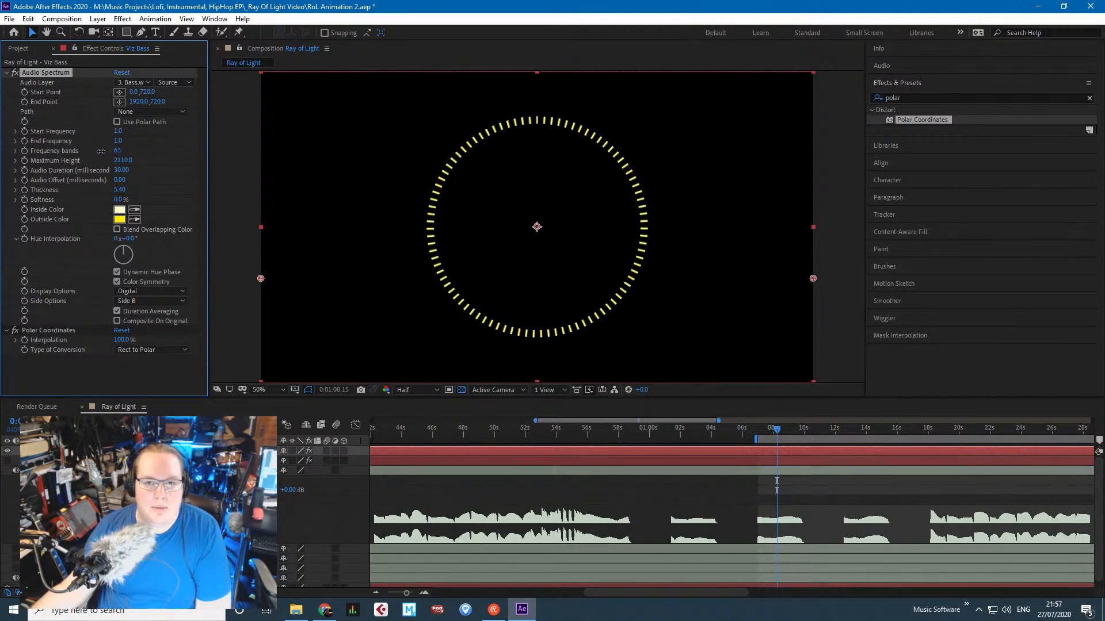
left_click_drag(101, 152, 181, 179)
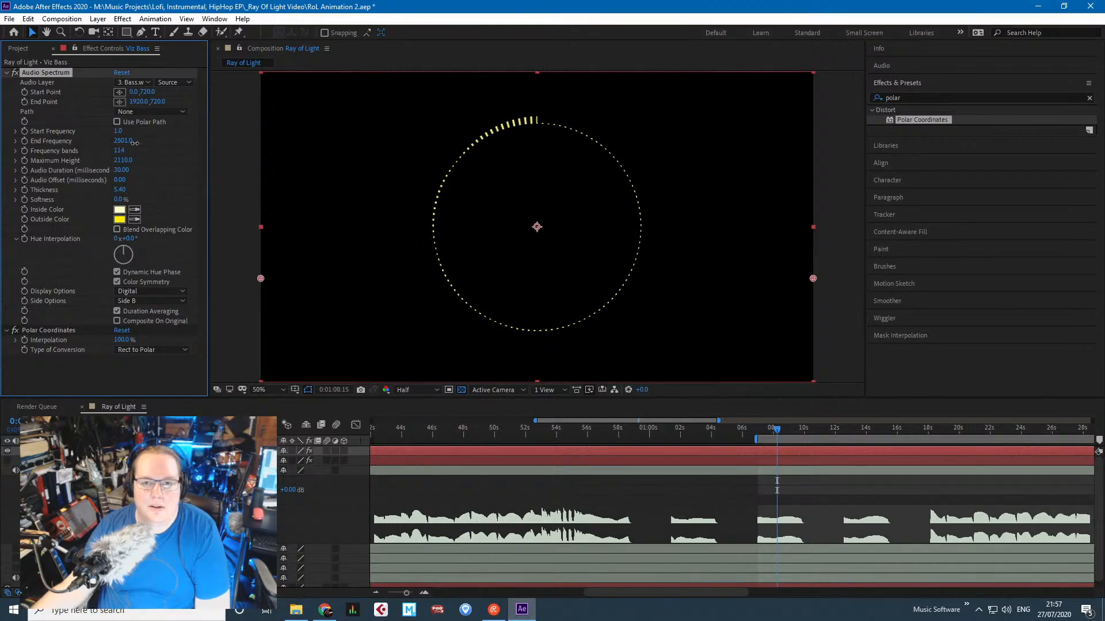
left_click_drag(126, 143, 125, 141)
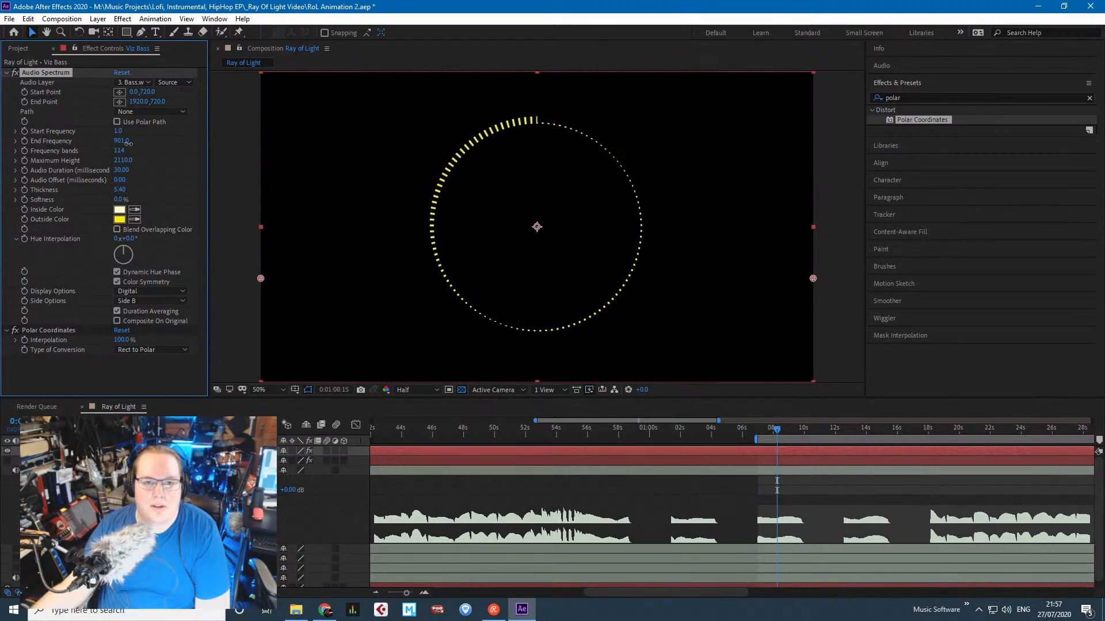
left_click(124, 141)
type("1000")
key("Return")
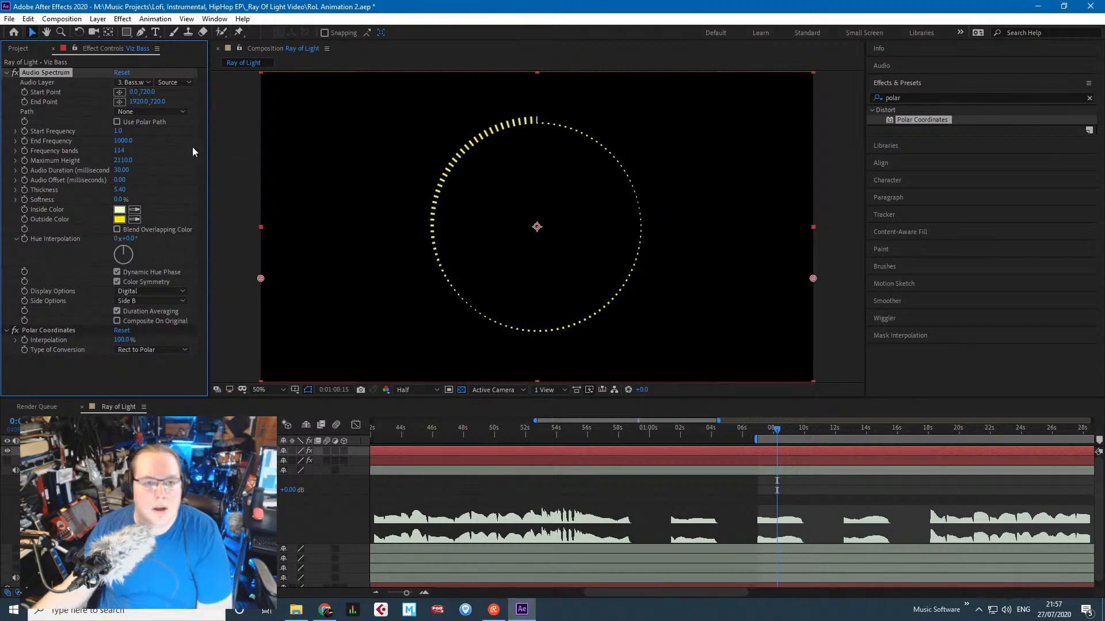
Preview the bass spectrum, turn Duration Averaging off, and try a higher Start Frequency before restoring it to 1.
key("space")
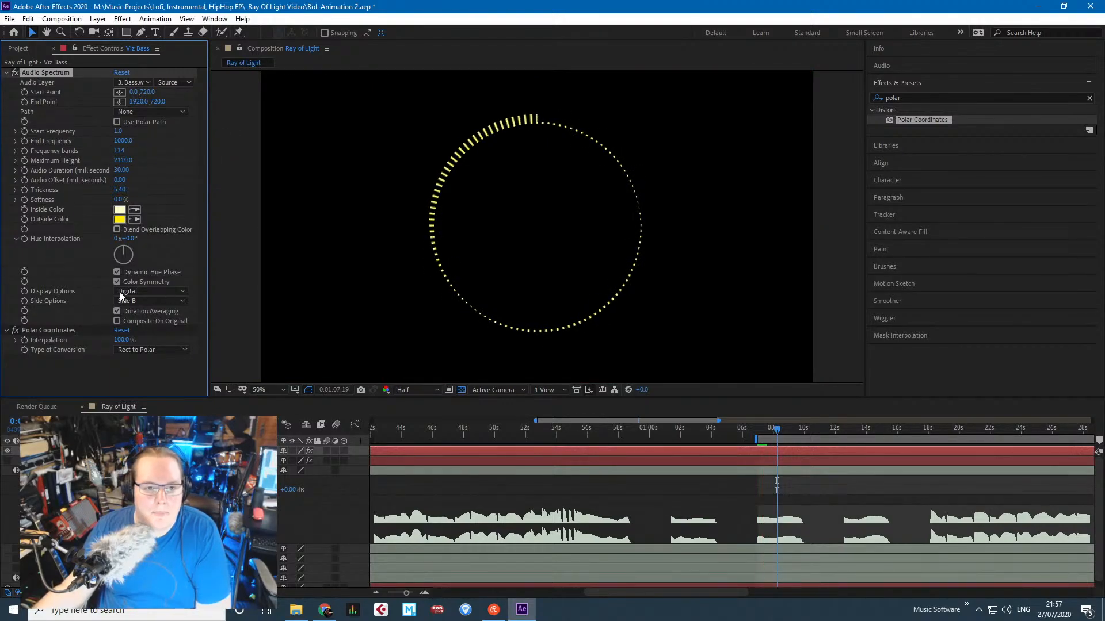
left_click(118, 312)
key("space")
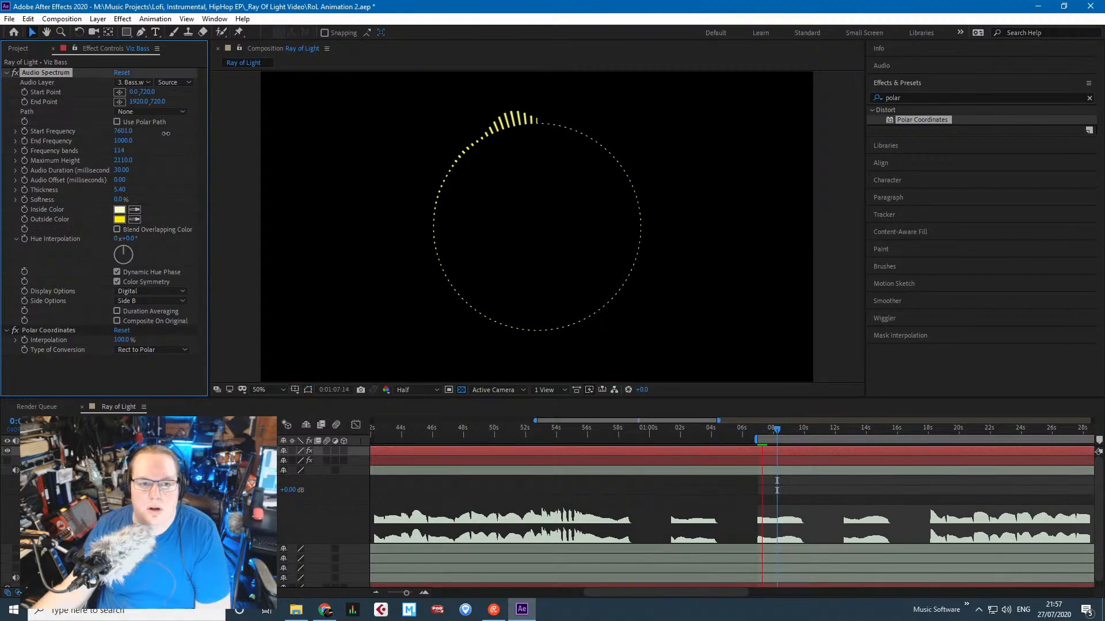
left_click_drag(166, 133, 271, 142)
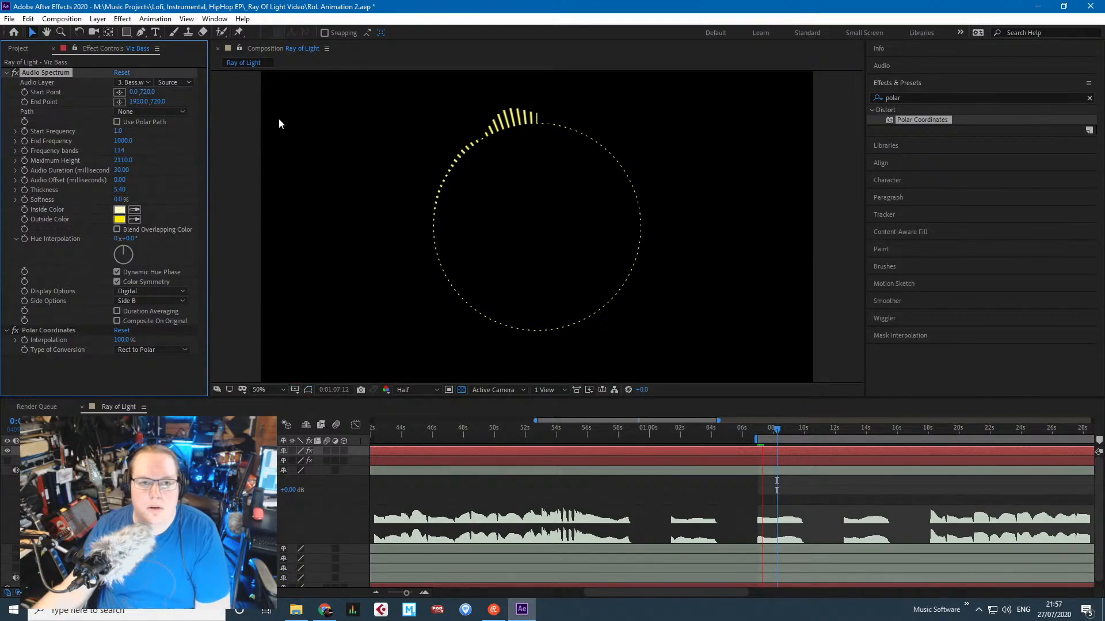
left_click_drag(118, 131, 77, 132)
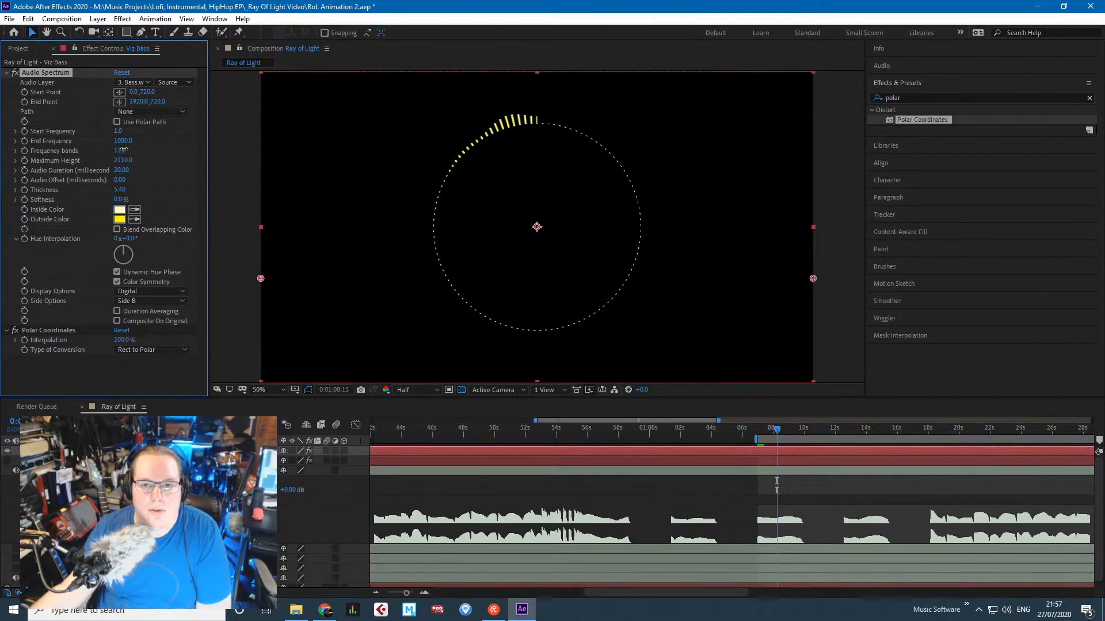
Set the bass spectrum's Frequency Bands to 103 and Start Point X to 14, and check the result around 0:00:52:30.
mouse_move(123, 149)
left_mouse_down()
mouse_move(168, 156)
mouse_move(94, 153)
mouse_move(107, 148)
left_mouse_up()
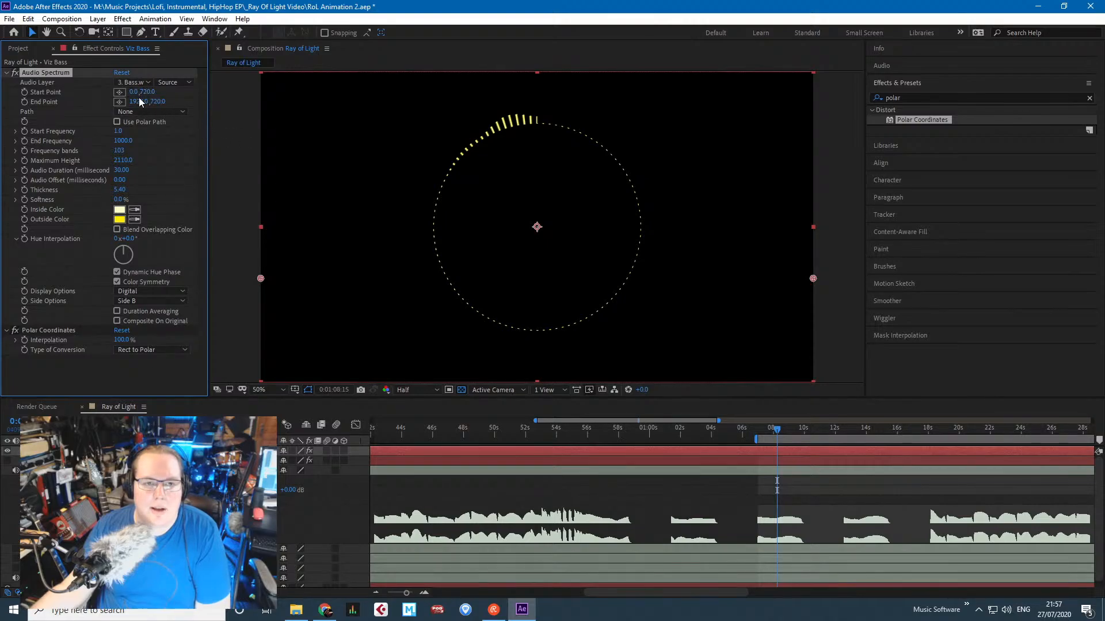
left_click_drag(139, 94, 146, 97)
left_click_drag(776, 434, 451, 432)
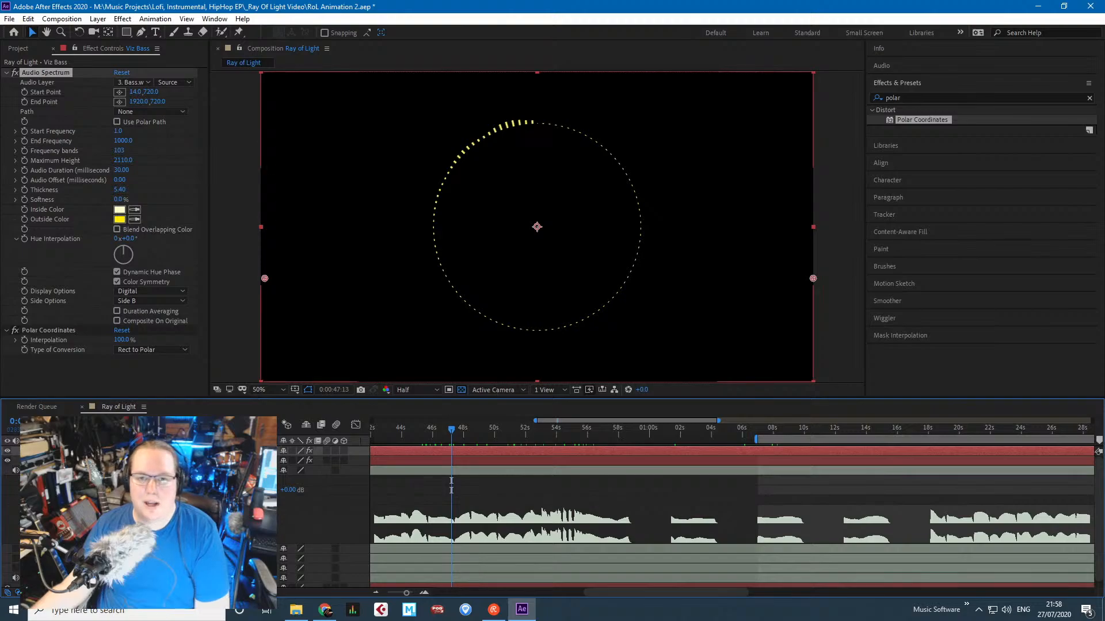
left_click_drag(454, 429, 535, 428)
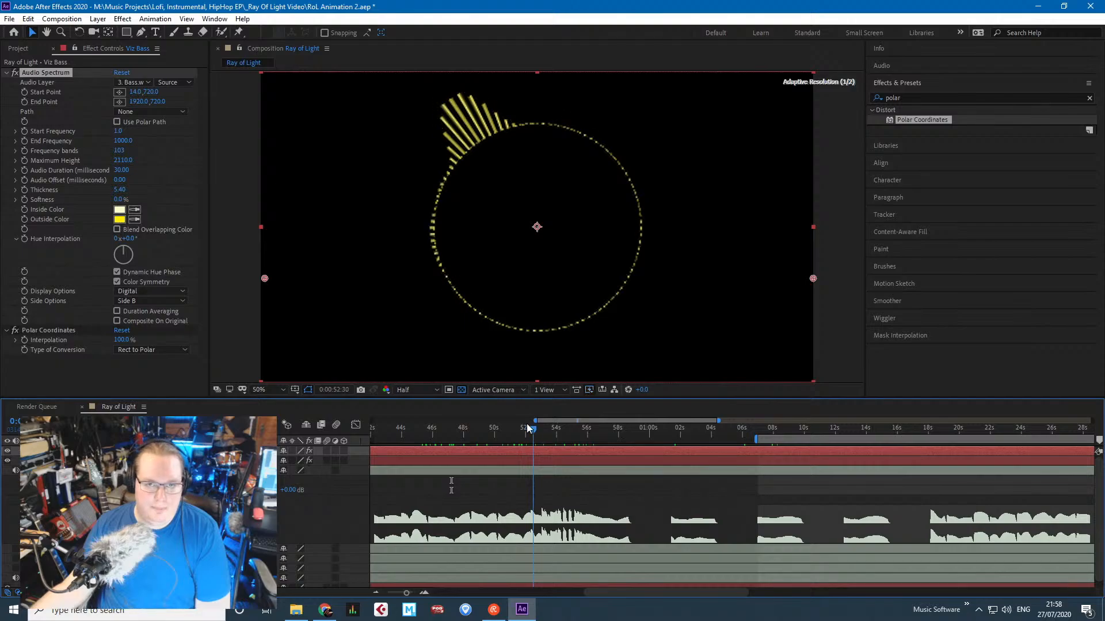
Compare the Analog dots and Digital display options for the bass spectrum and settle on Analog lines.
left_click(144, 291)
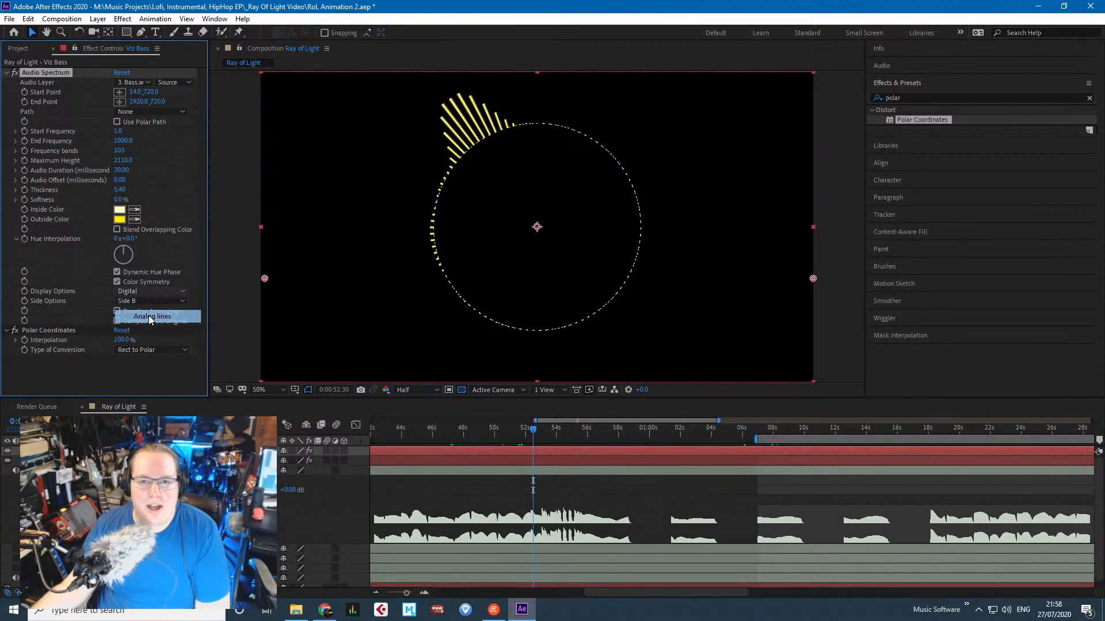
left_click(144, 316)
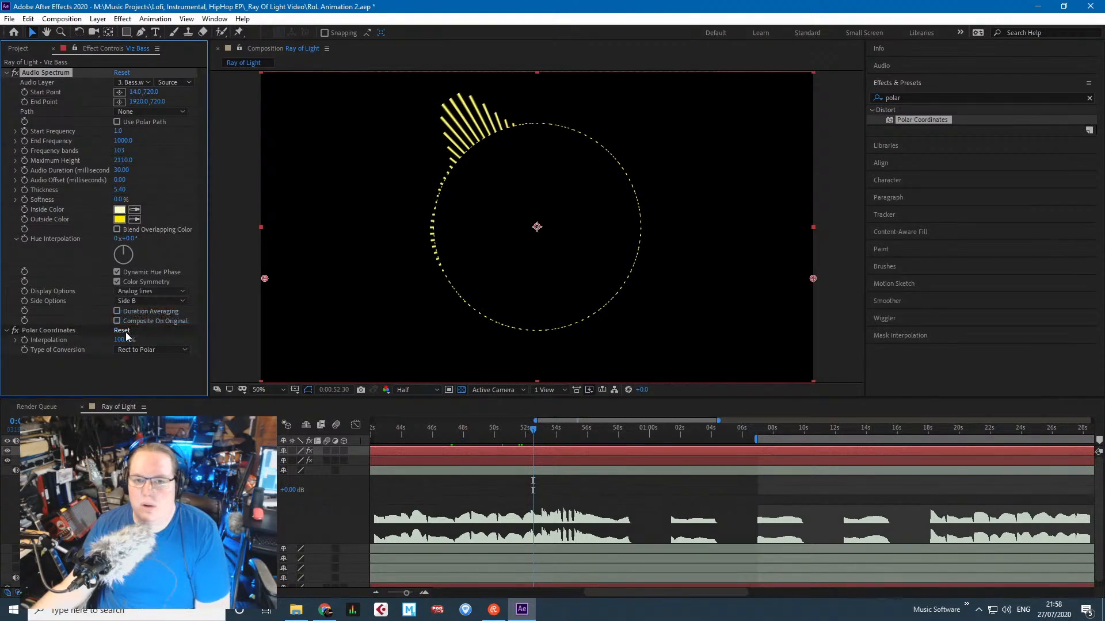
left_click(150, 291)
left_click(177, 328)
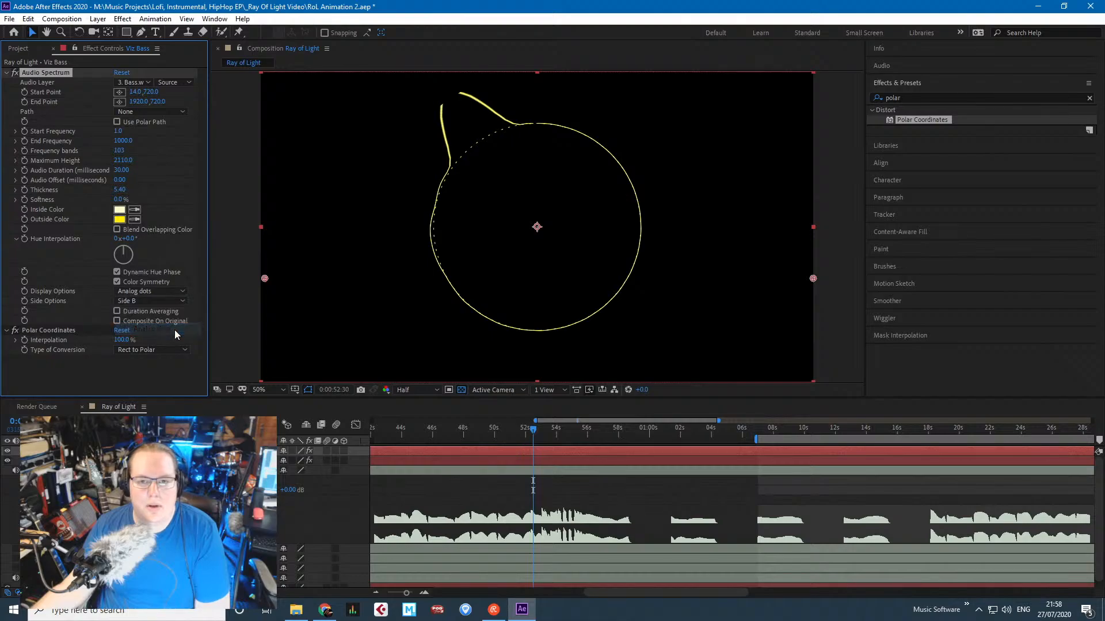
left_click(172, 292)
left_click(167, 304)
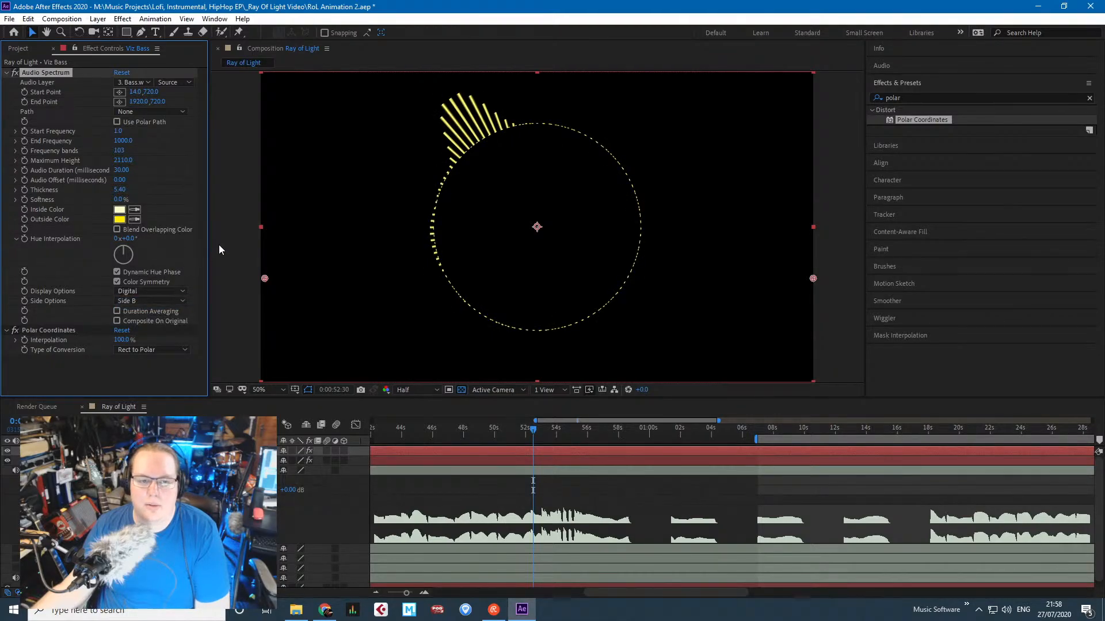
left_click(163, 292)
left_click(141, 317)
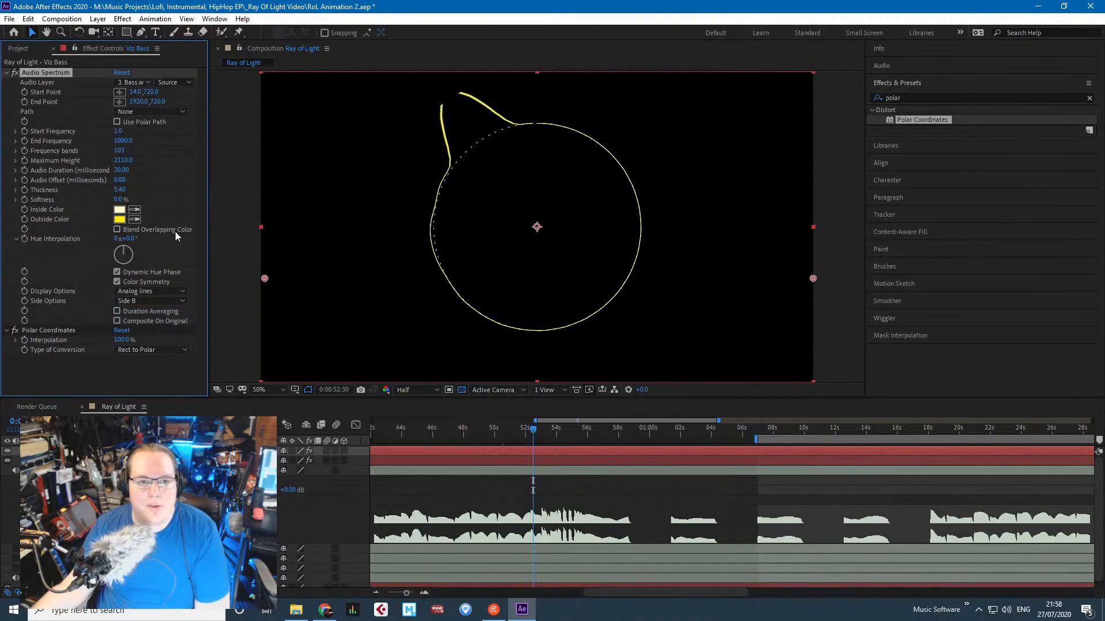
Set the bass spectrum's Start Point to 0, 500 and its End Point to 1920, 500.
left_click_drag(152, 92, 25, 92)
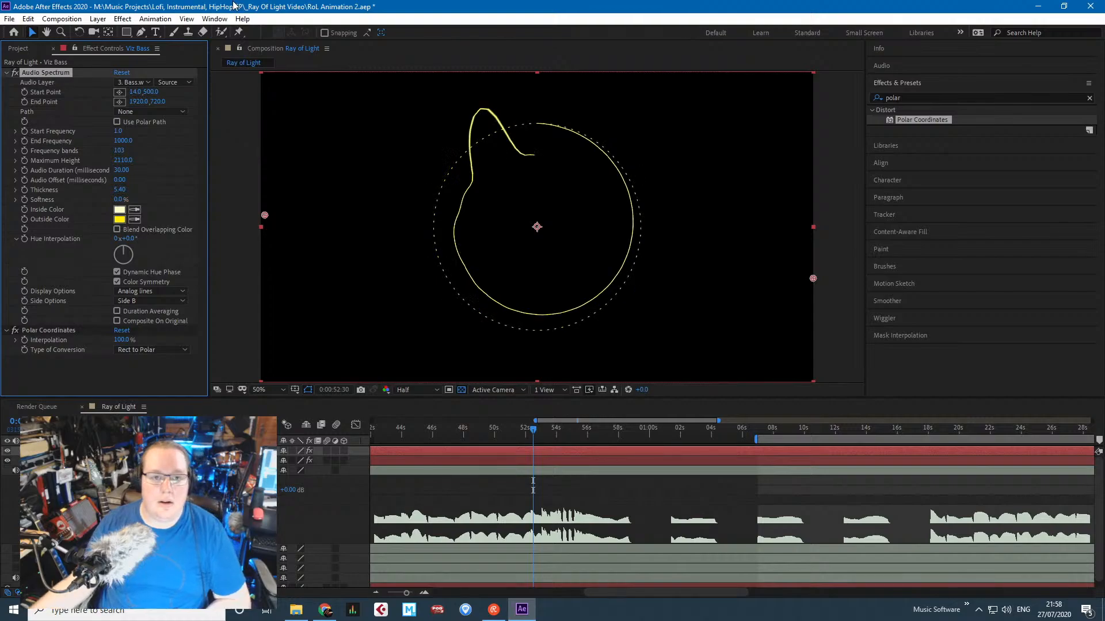
left_click(157, 102)
type("500")
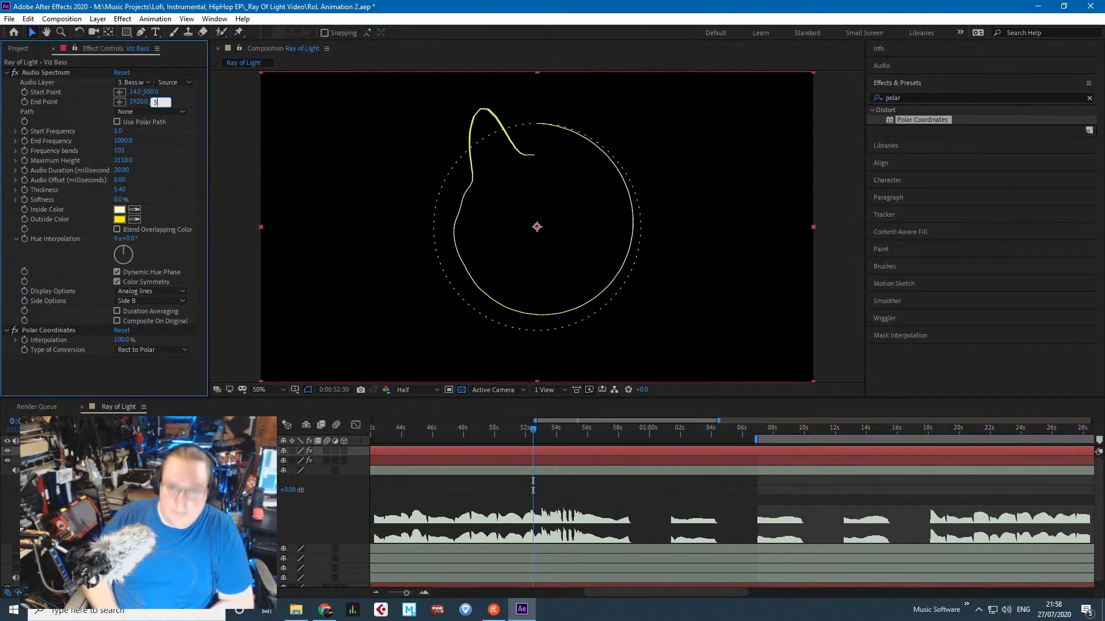
key("Return")
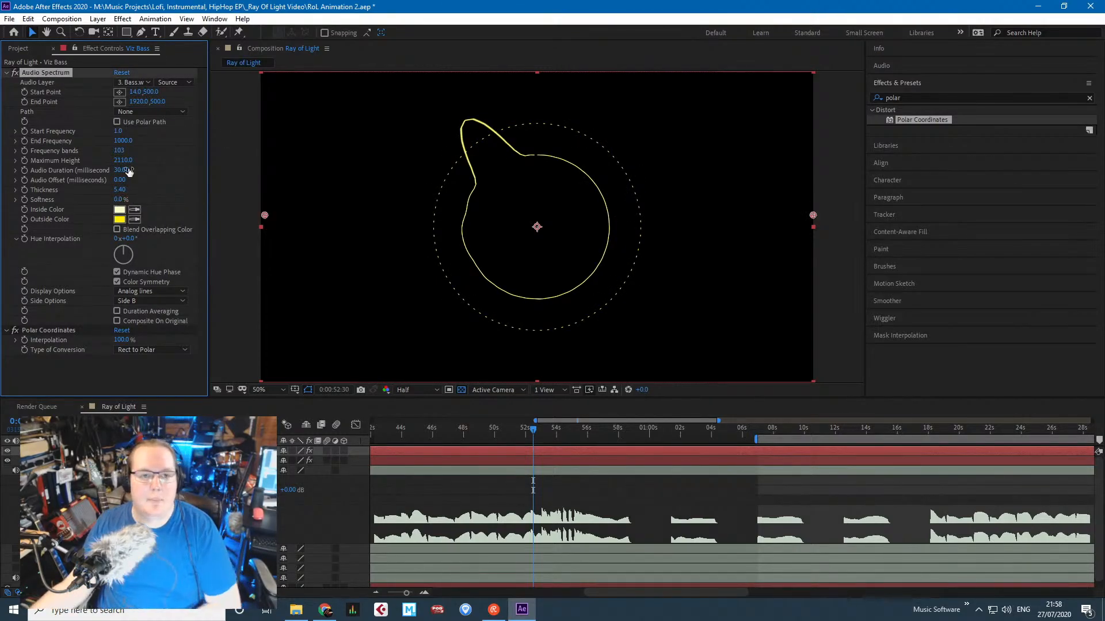
left_click(136, 92)
type("0")
key("Return")
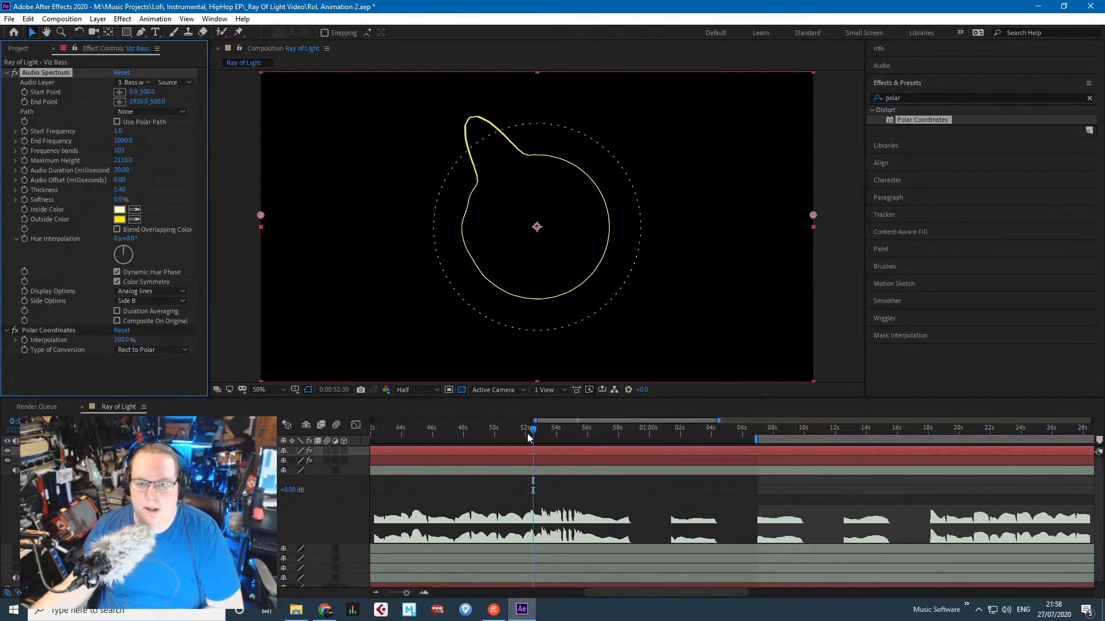
At 0:00:53:03, set the bass spectrum's Maximum Height to 750 and its Frequency Bands to 56.
mouse_move(534, 430)
left_mouse_down()
mouse_move(573, 435)
mouse_move(546, 432)
left_mouse_up()
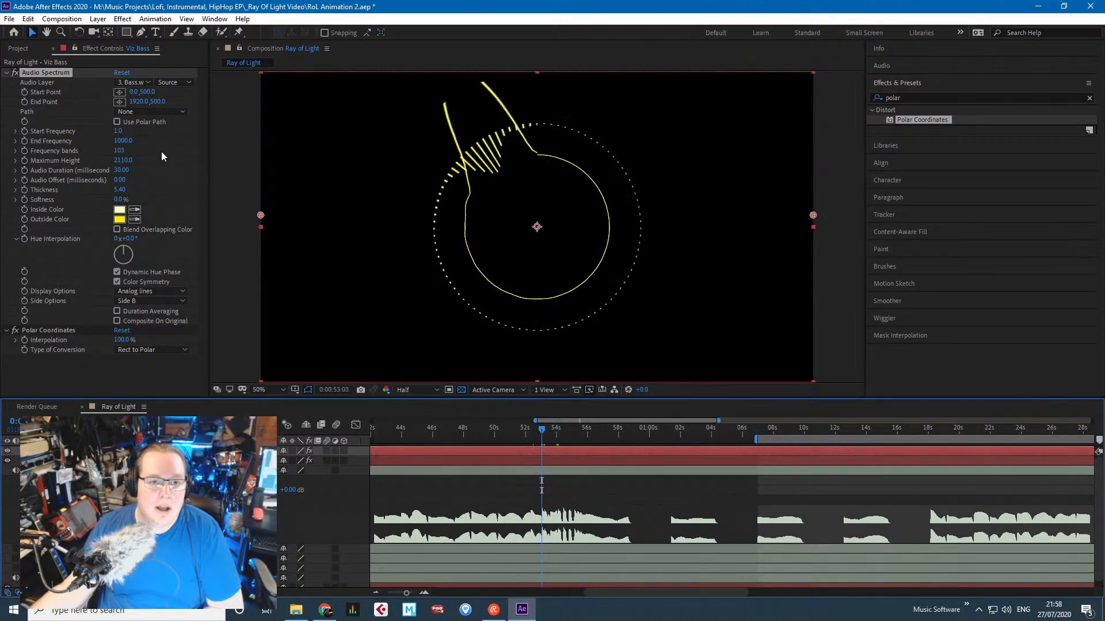
left_click_drag(126, 164, 51, 162)
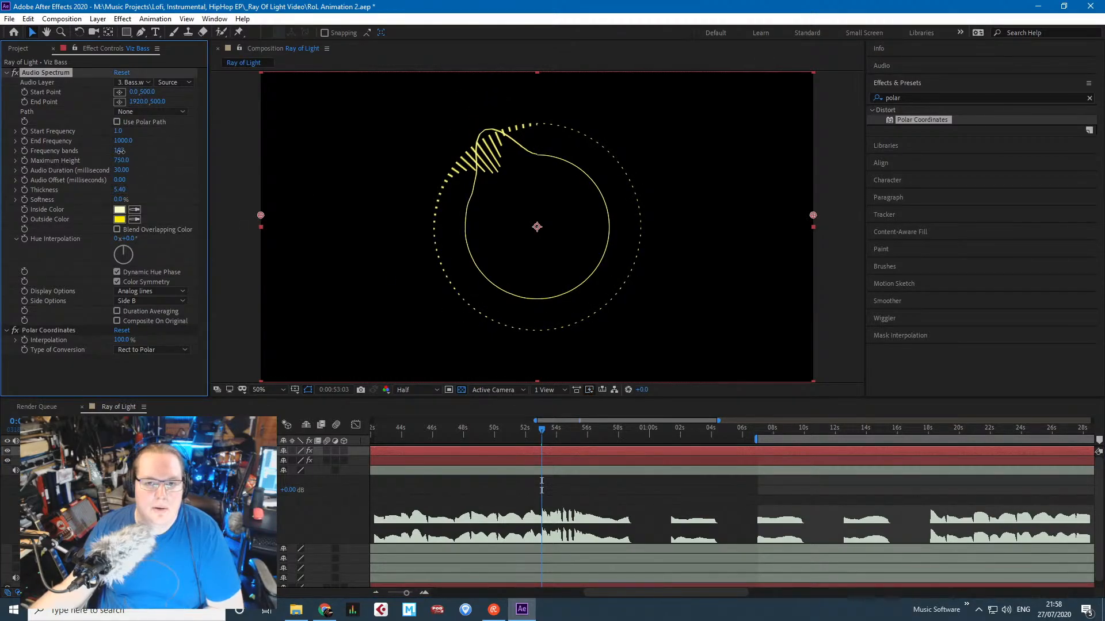
left_click_drag(93, 158, 93, 160)
Set the bass spectrum's End Frequency to 401 and check the shape through to 0:01:08:44.
left_click_drag(598, 432, 532, 430)
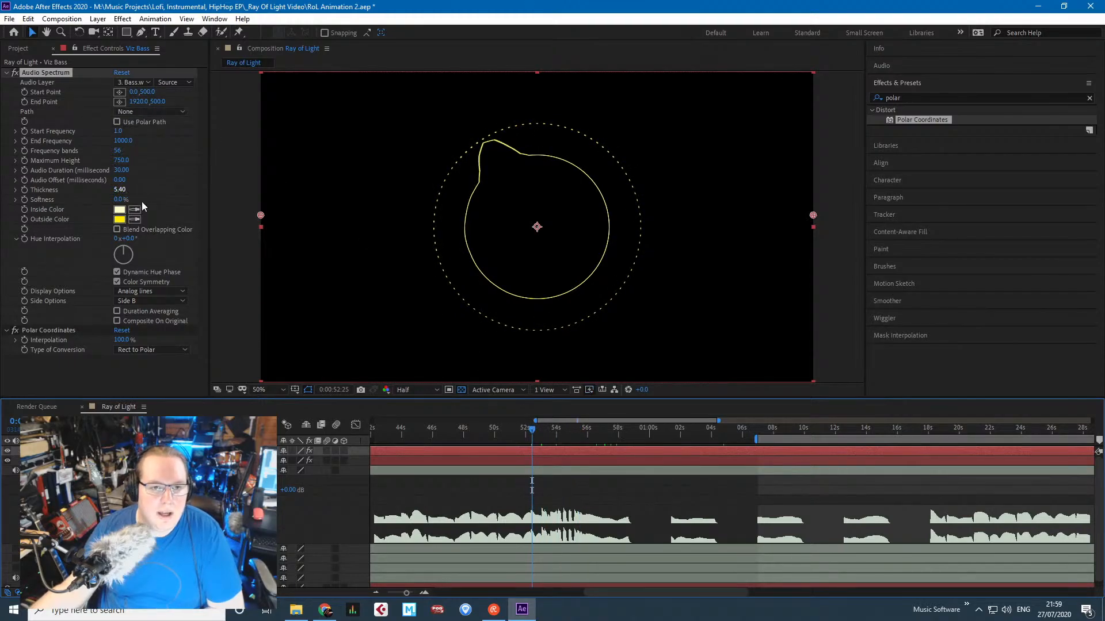
left_click_drag(125, 143, 123, 143)
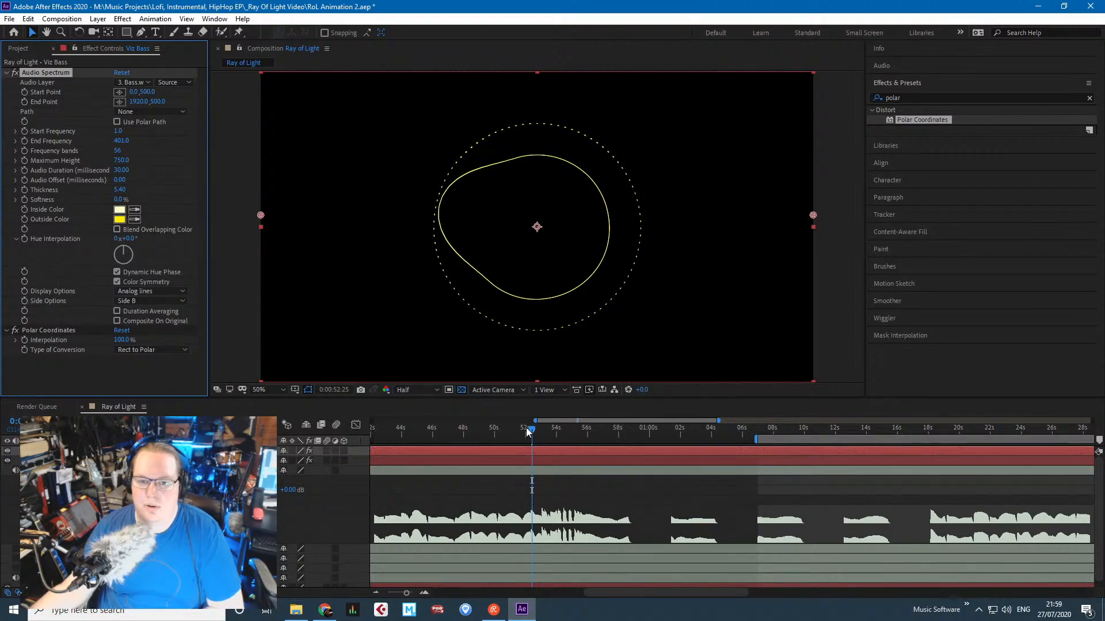
left_click_drag(529, 432, 784, 440)
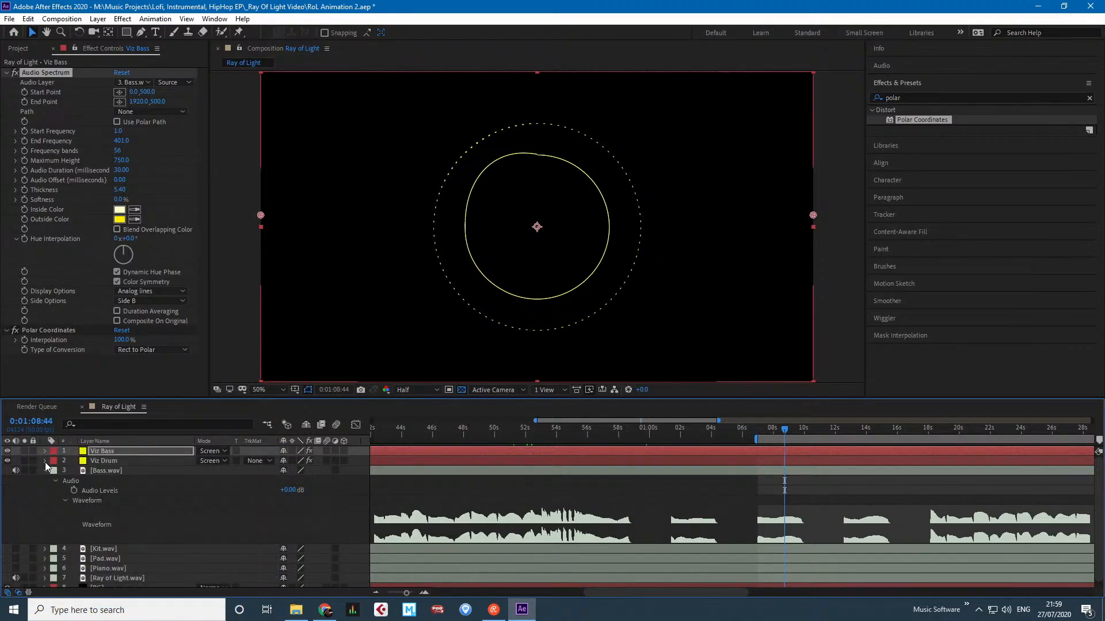
Collapse the Bass.wav waveform and scale the Viz Bass layer to 146%.
left_click(44, 470)
left_click(45, 451)
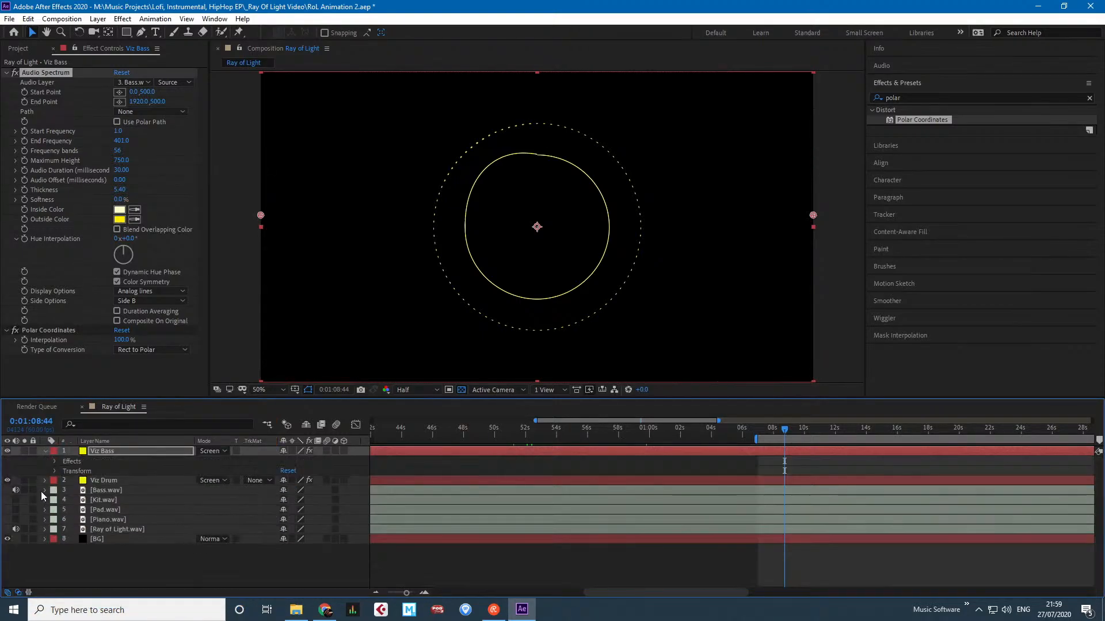
left_click(56, 461)
left_click(55, 491)
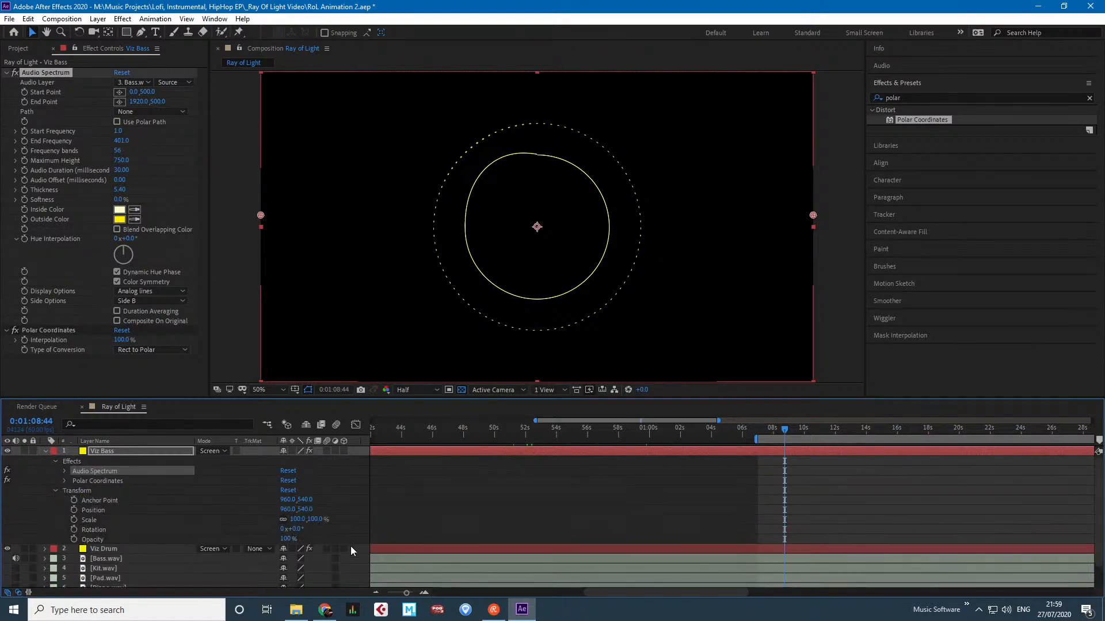
left_click_drag(303, 519, 339, 525)
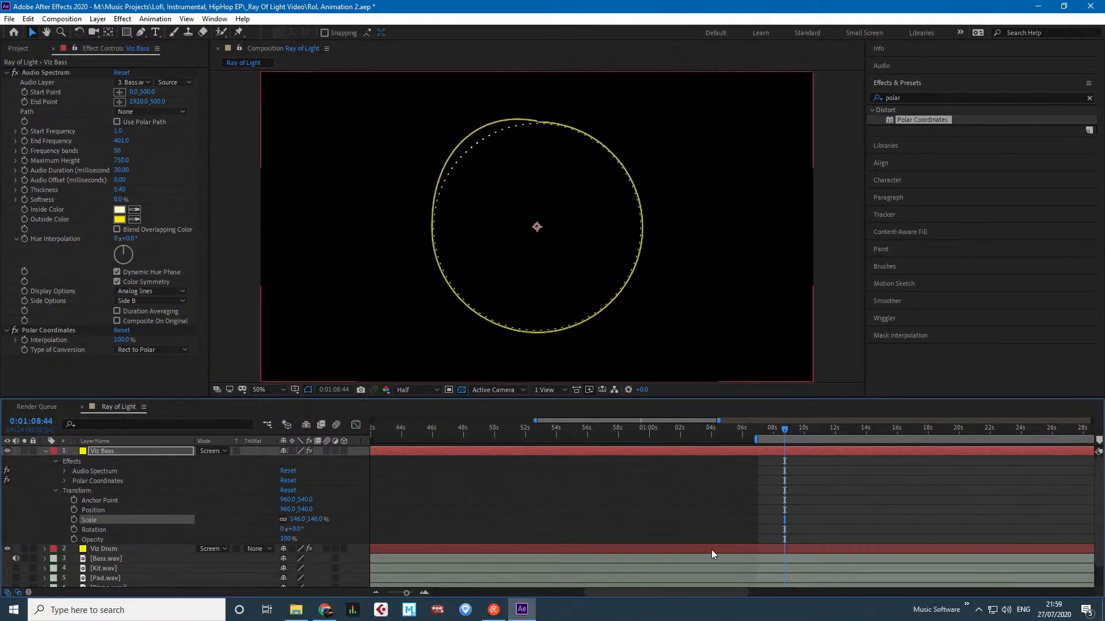
Preview the bass ring around 0:01:21:31, turn on Duration Averaging for its Audio Spectrum, and replay the result.
left_click_drag(786, 435, 982, 432)
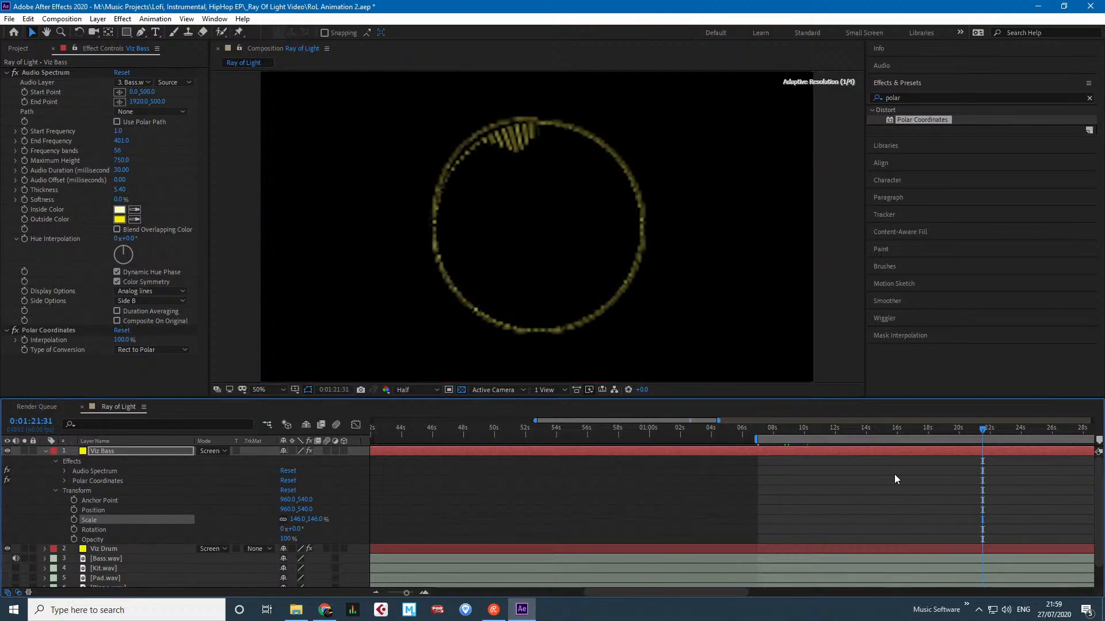
key("space")
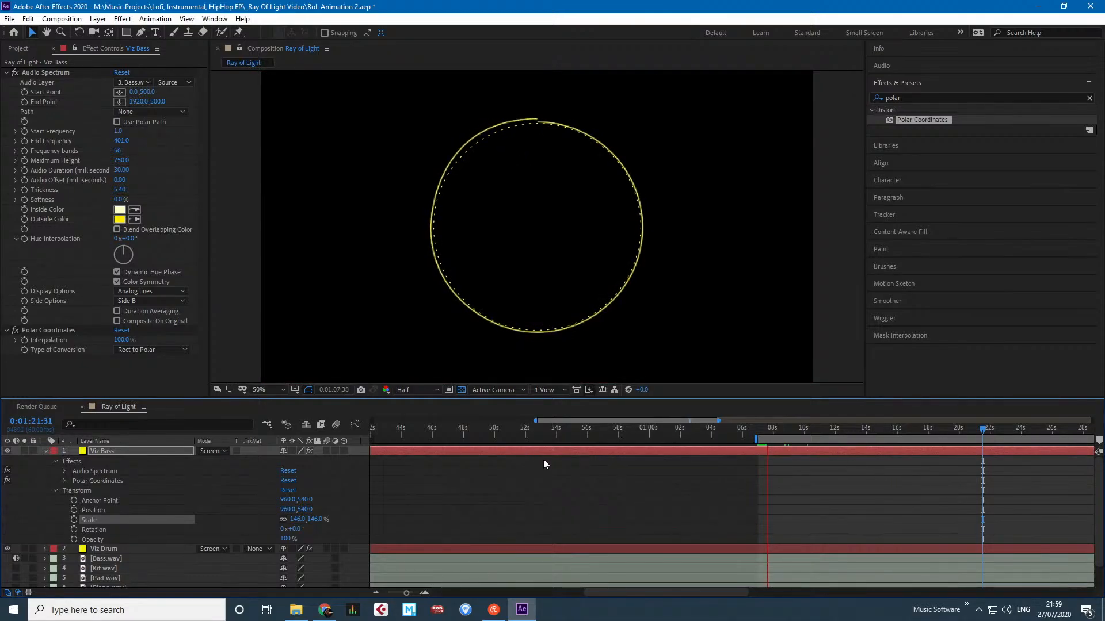
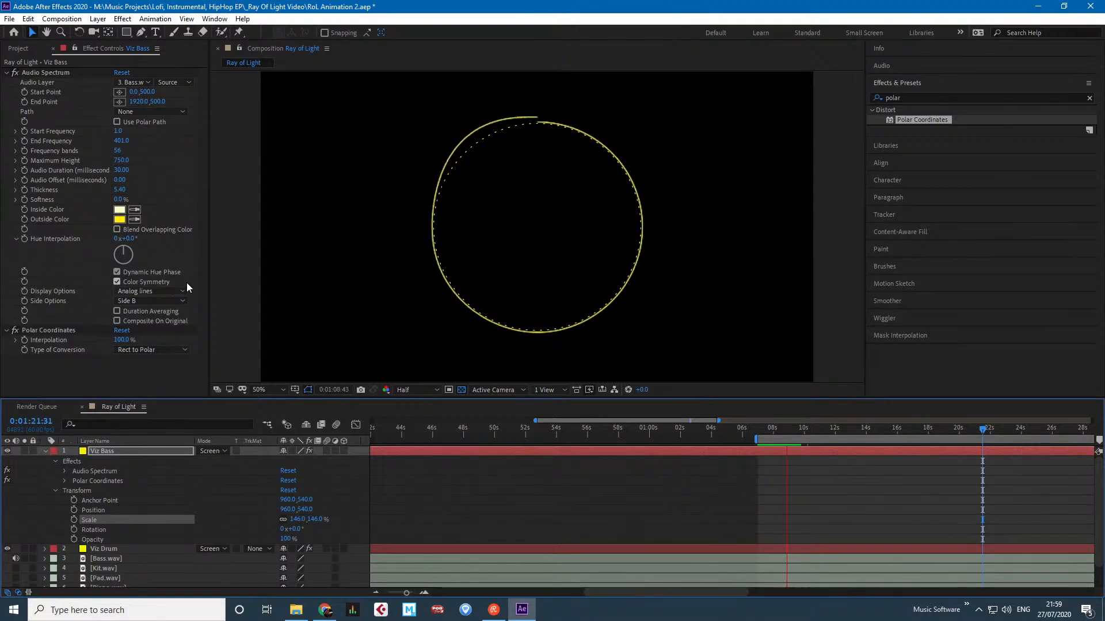
key("space")
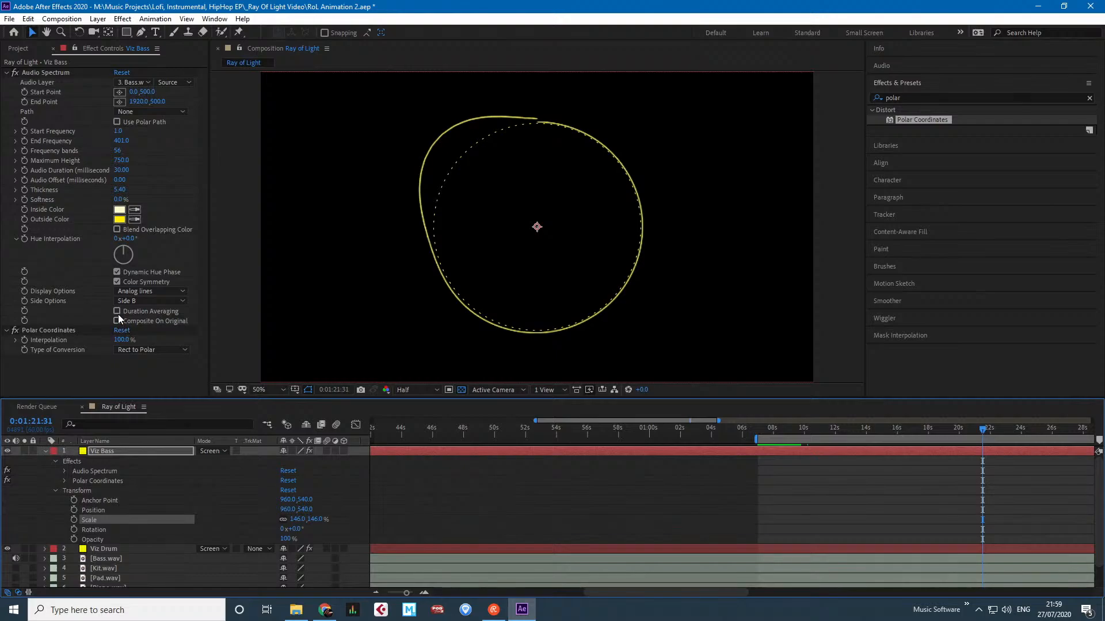
left_click(118, 313)
key("space")
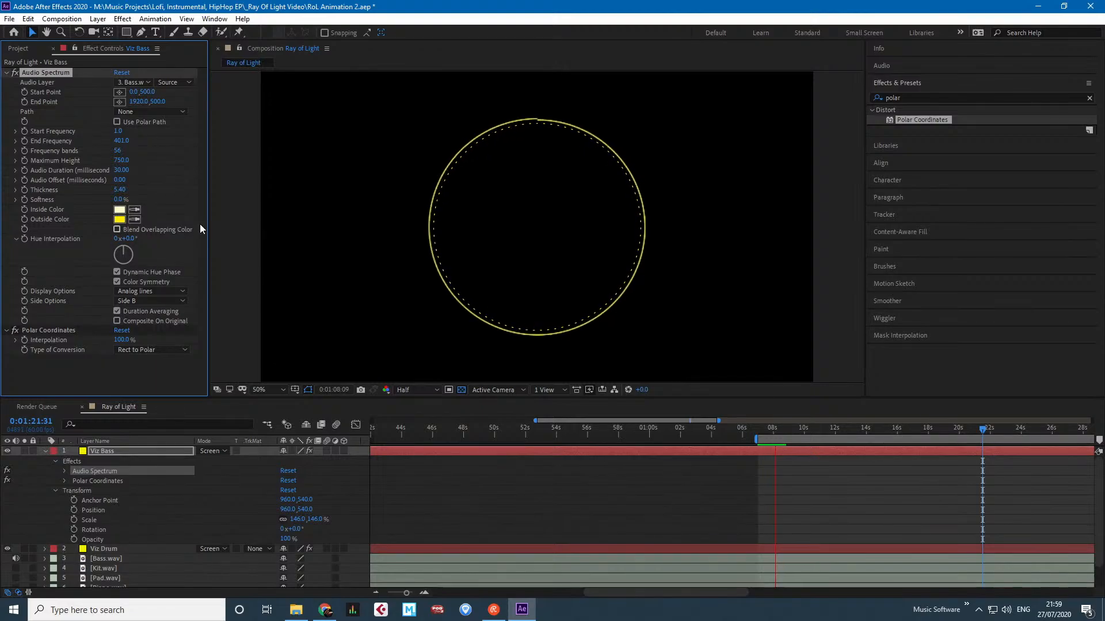
key("space")
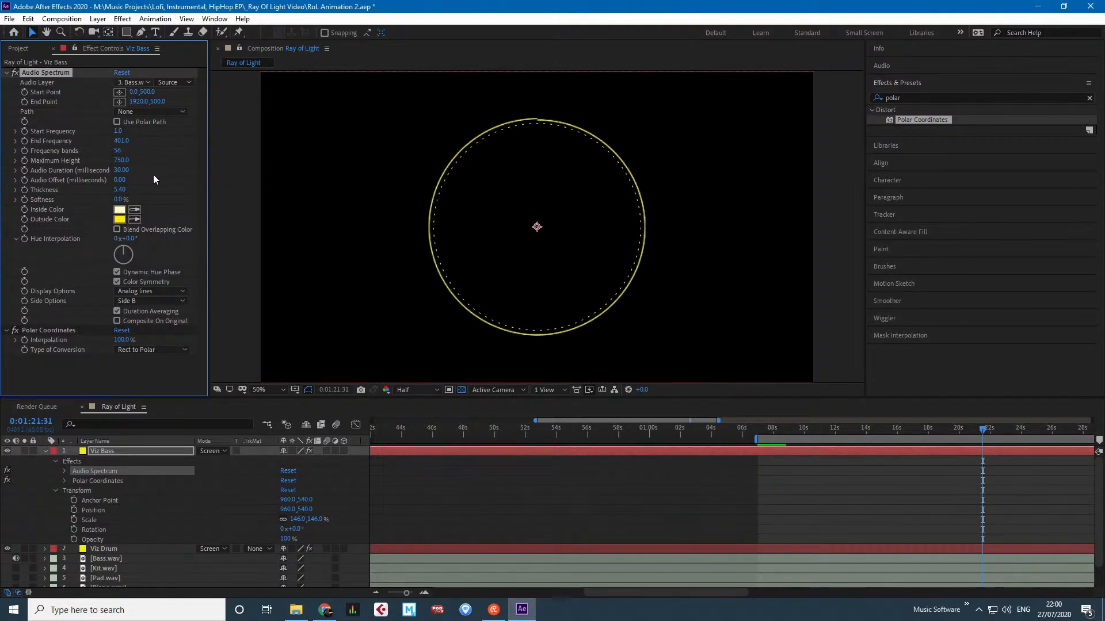
Set the bass spectrum's Frequency Bands to 6 and compare playback with Duration Averaging off and on, leaving it on.
left_click_drag(124, 150, 196, 153)
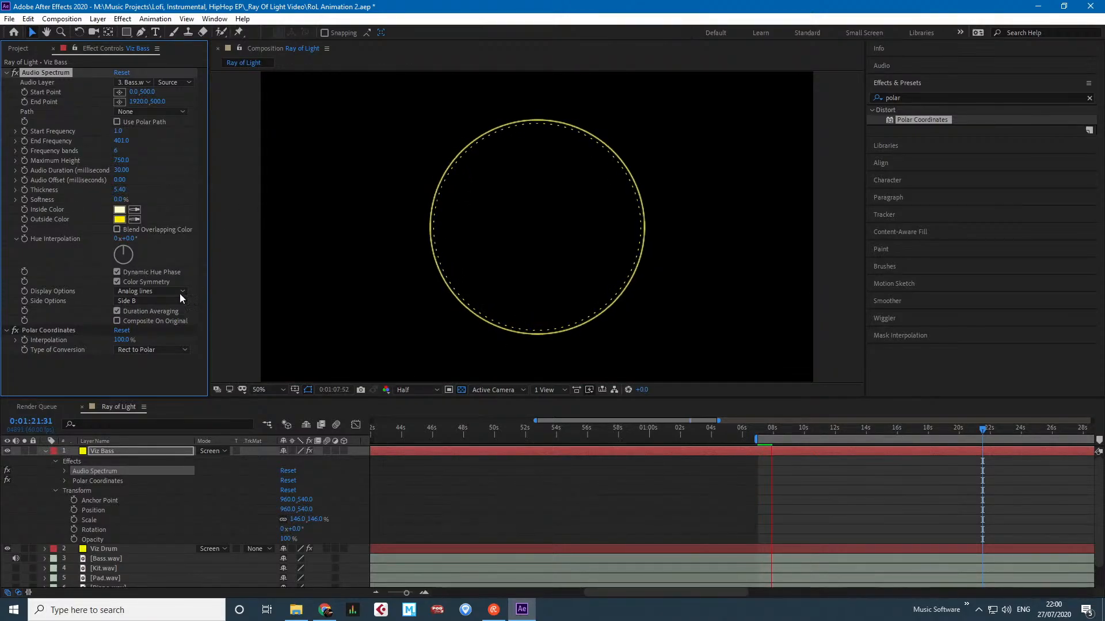
left_click(117, 311)
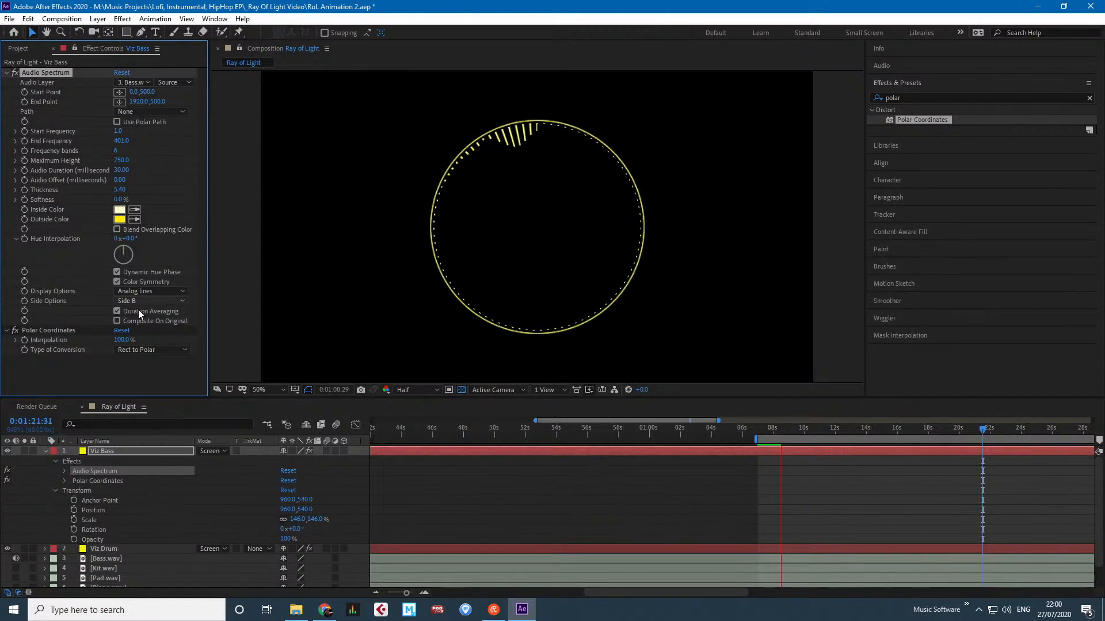
left_click(117, 311)
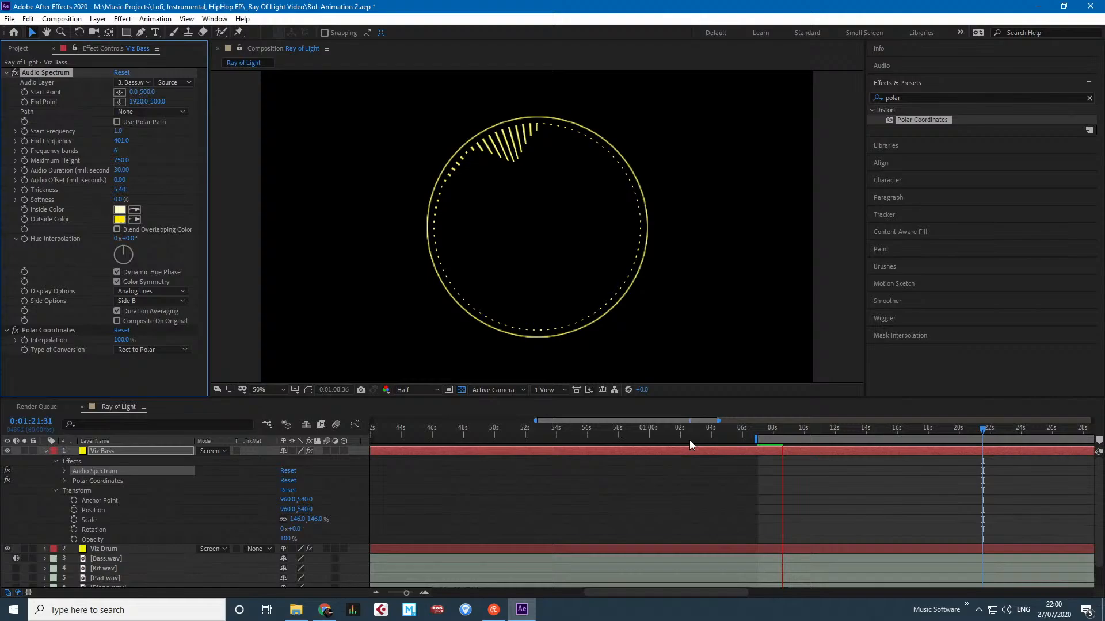
key("space")
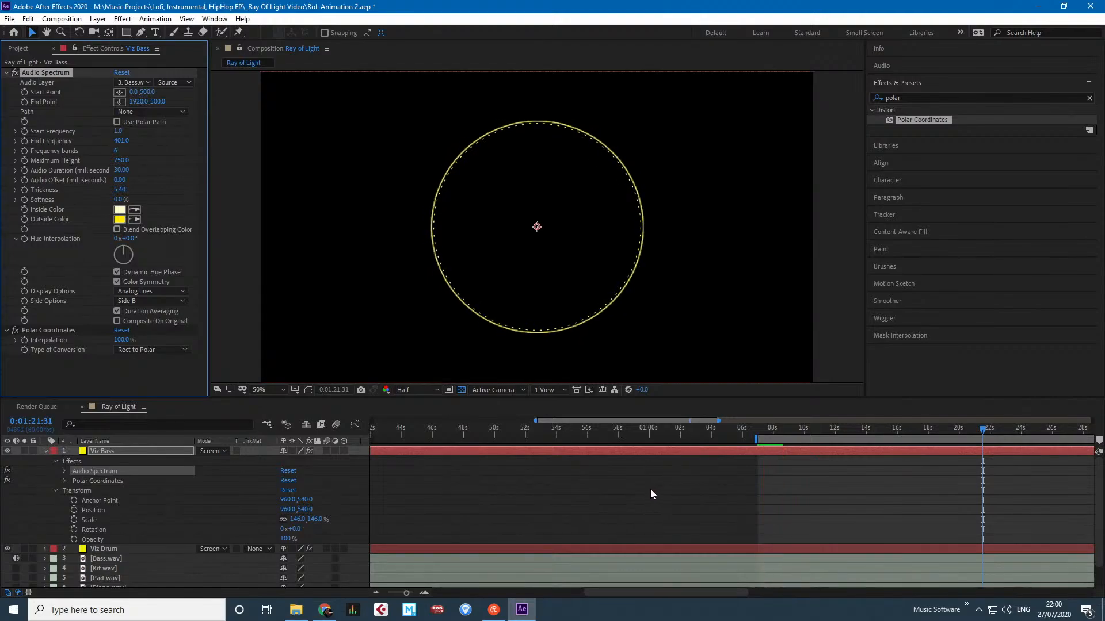
Collapse the Viz Bass layer and add a starting Rotation keyframe to Viz Drum at 0:00:00:00.
scroll(639, 489, "down", 3)
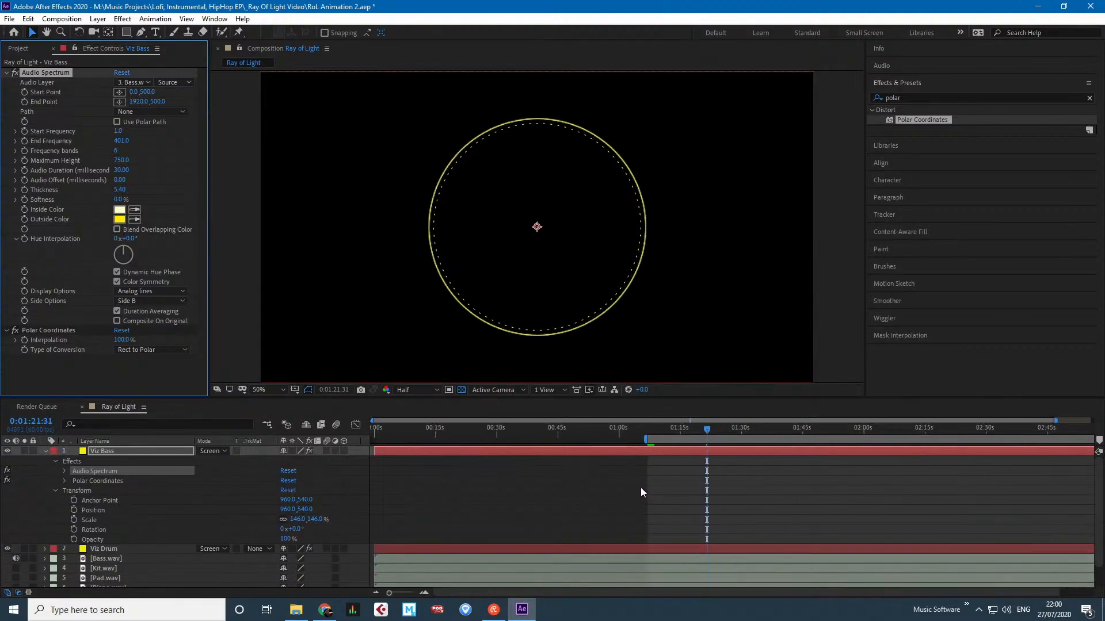
left_click(307, 439)
key("Home")
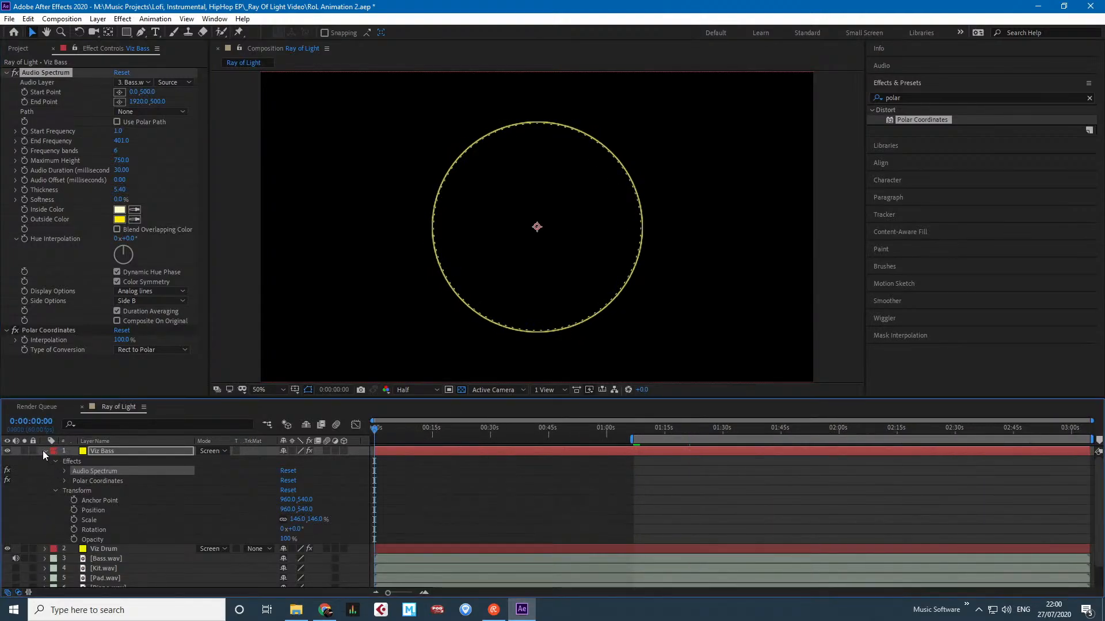
left_click(45, 452)
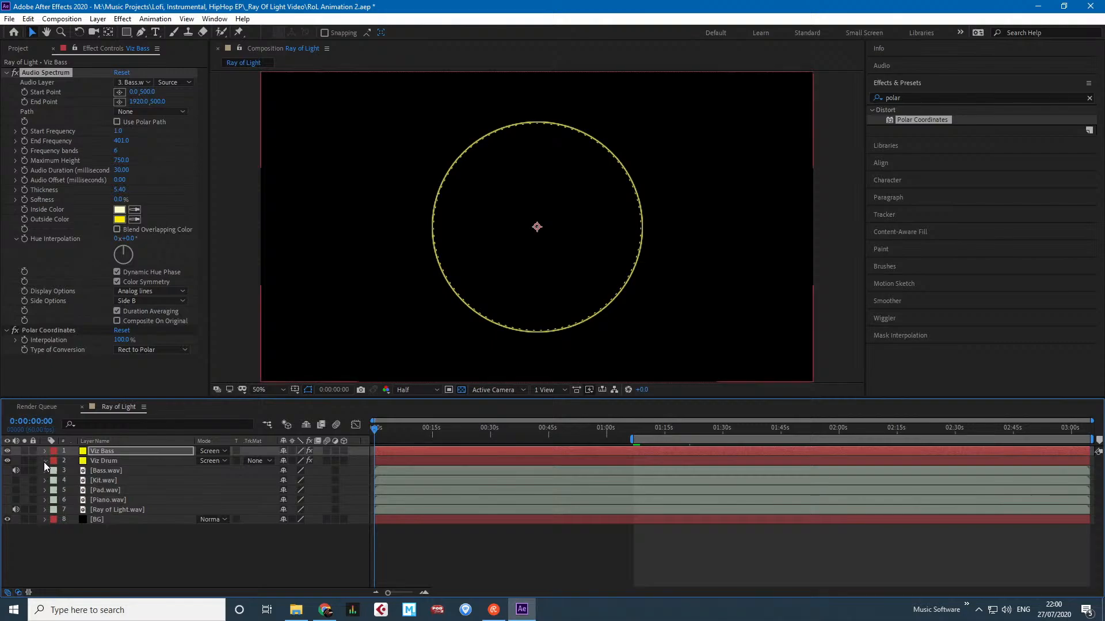
left_click(45, 461)
left_click(54, 472)
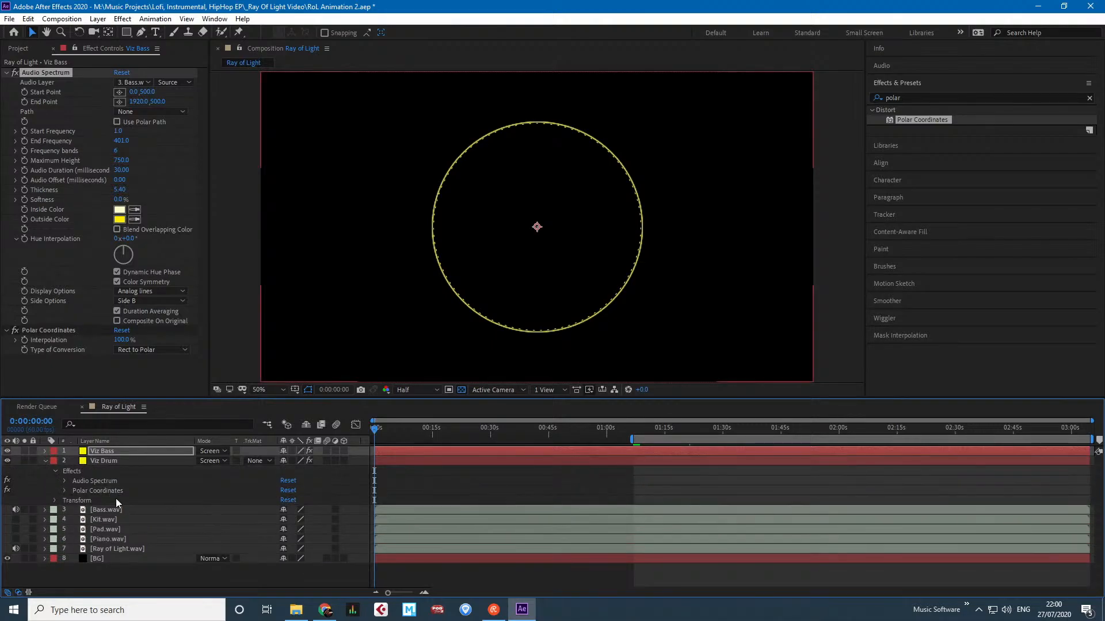
left_click(55, 500)
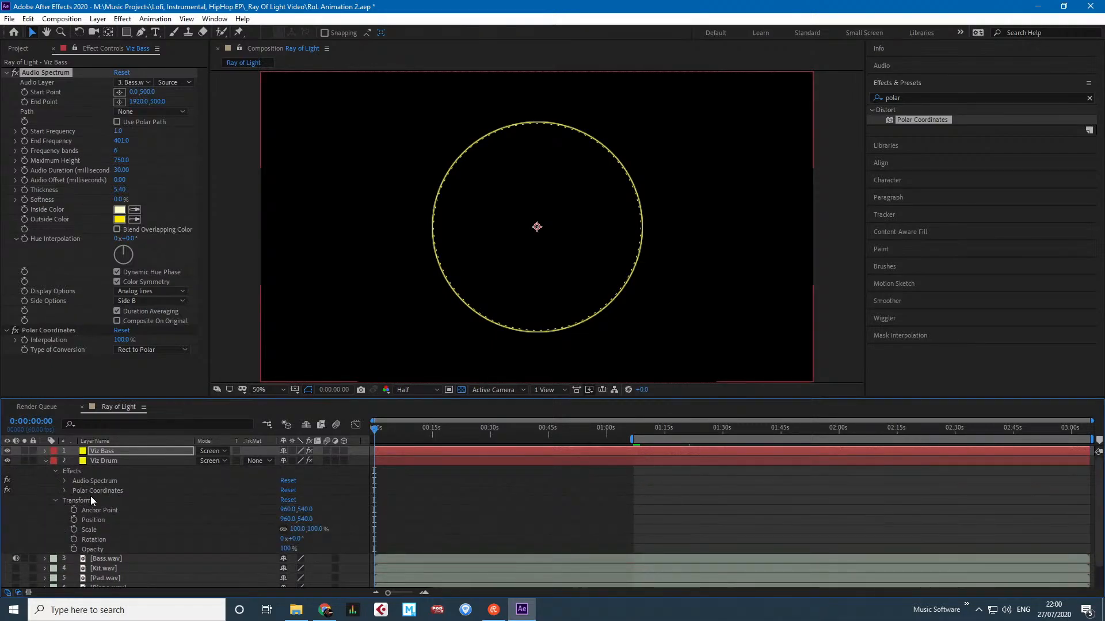
left_click(74, 539)
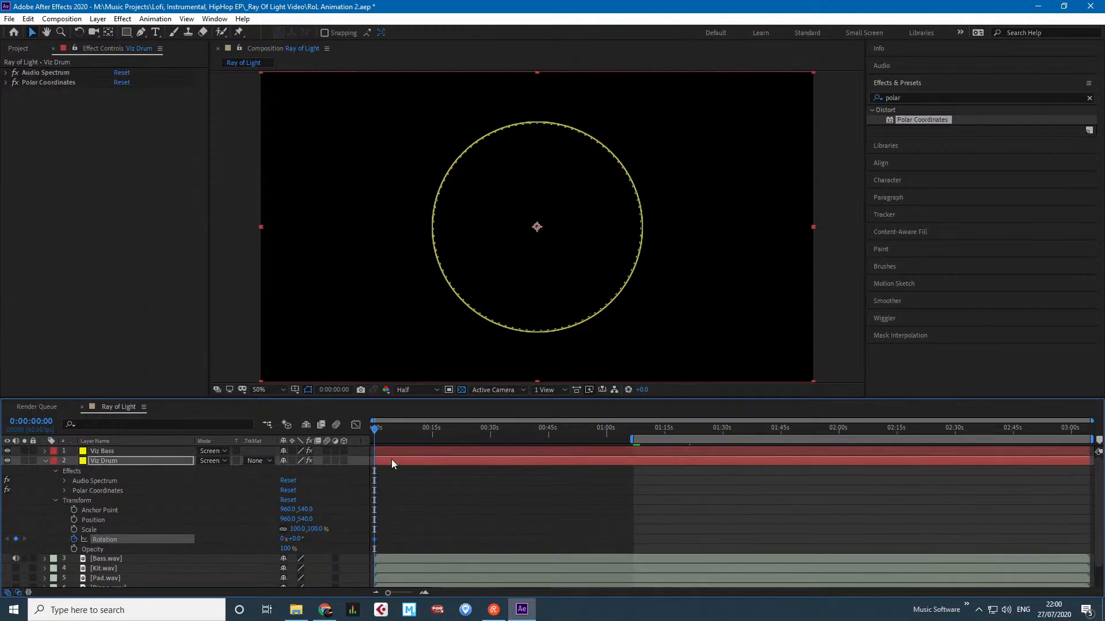
Keyframe Viz Drum's Rotation at 2 full revolutions at 0:03:04:51 and preview the spin.
left_click_drag(384, 429, 1091, 430)
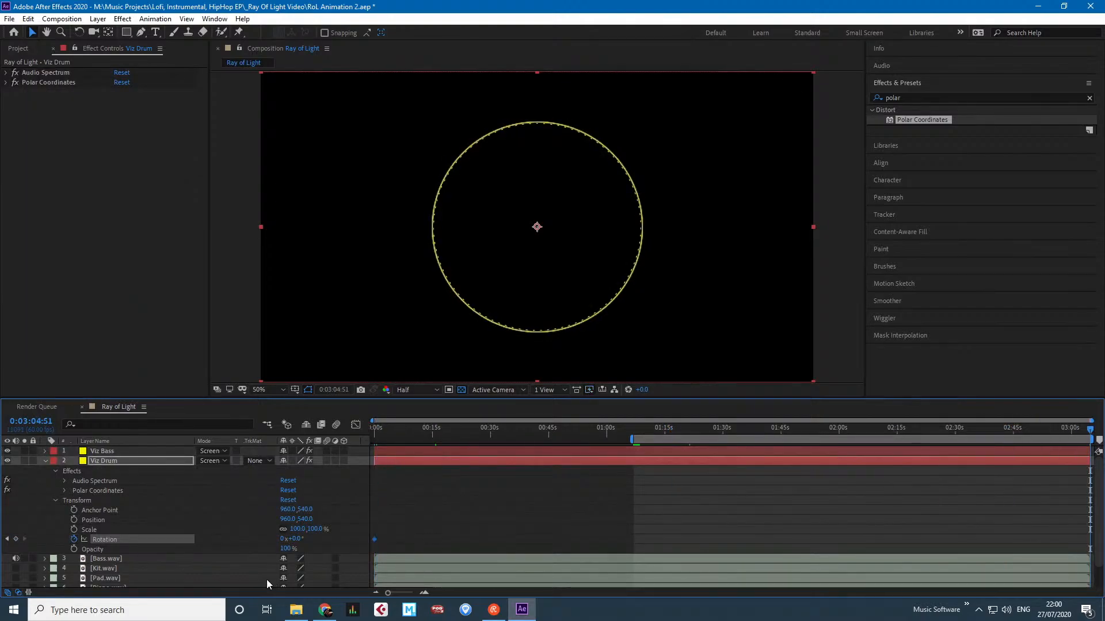
left_click(283, 539)
type("2")
left_click(573, 492)
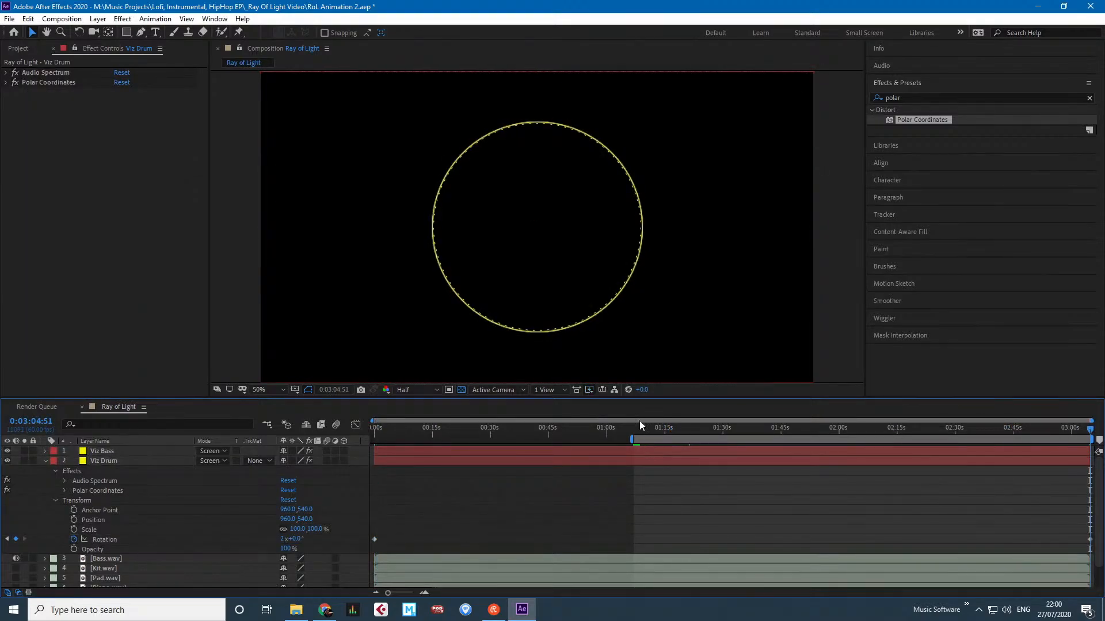
left_click(646, 429)
left_click_drag(676, 434, 765, 431)
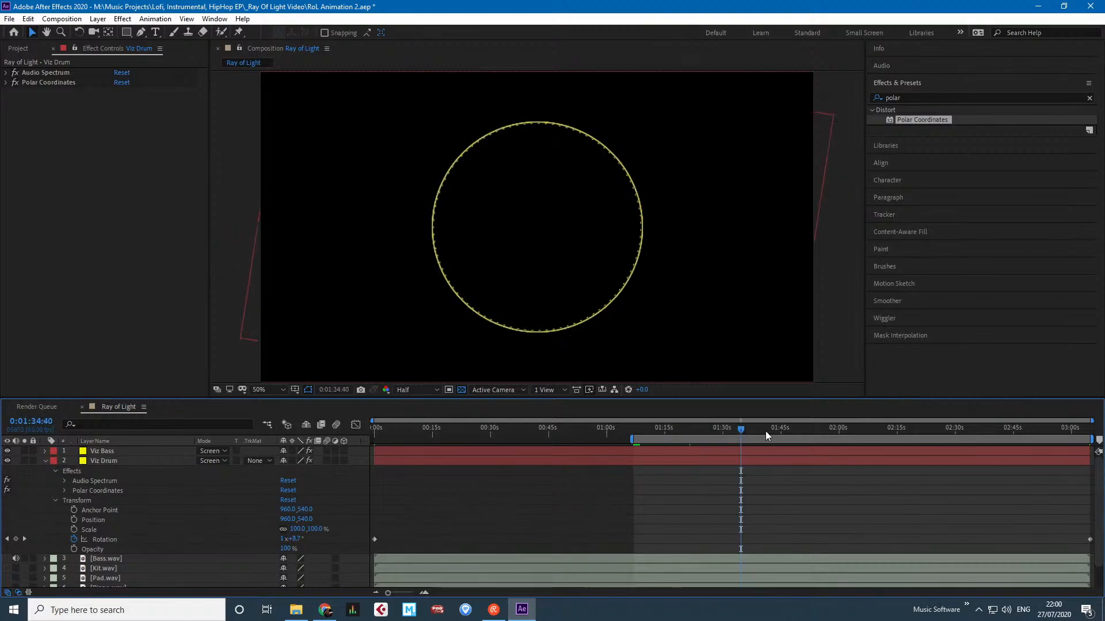
key("space")
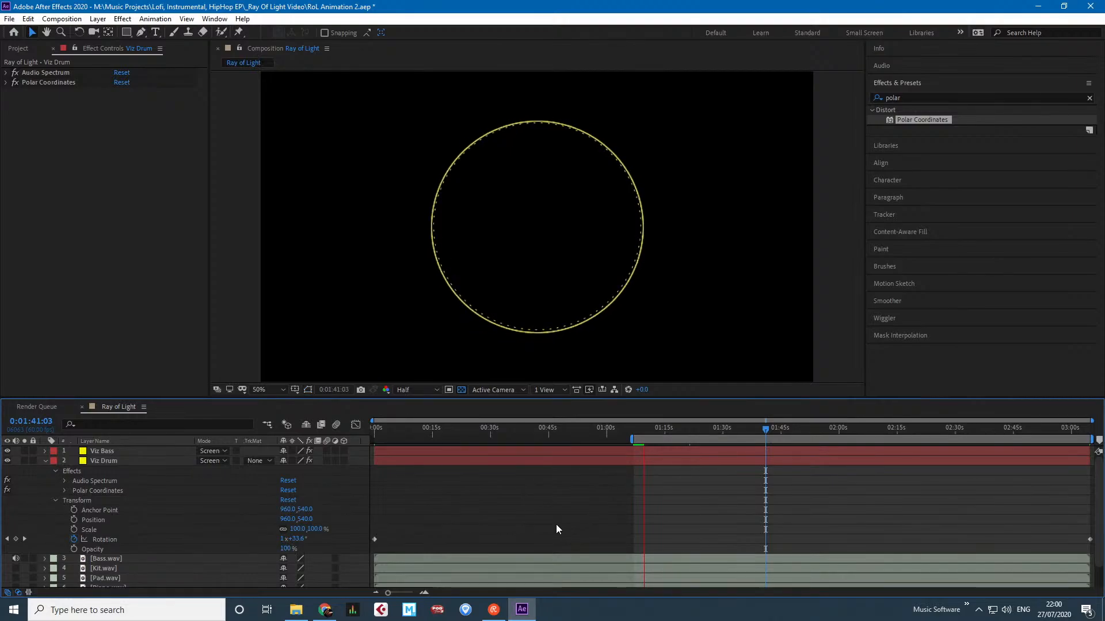
left_click(477, 496)
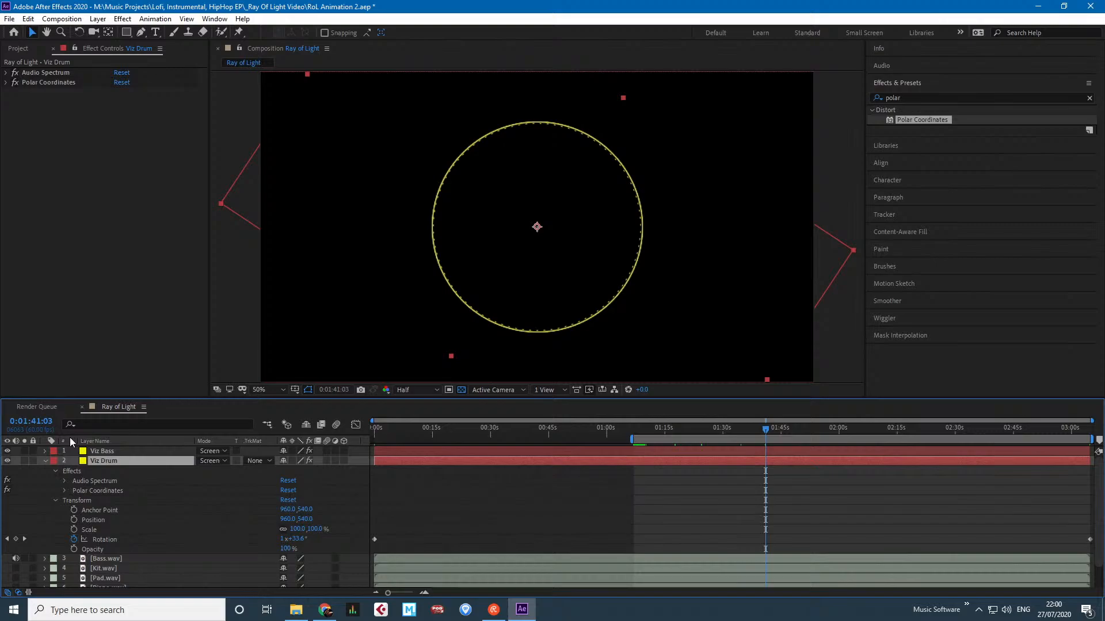
Return to the start of the composition, duplicate the Viz Drum layer and rename the copy Viz Piano.
left_click(46, 461)
left_click_drag(601, 431, 355, 387)
left_click(99, 452)
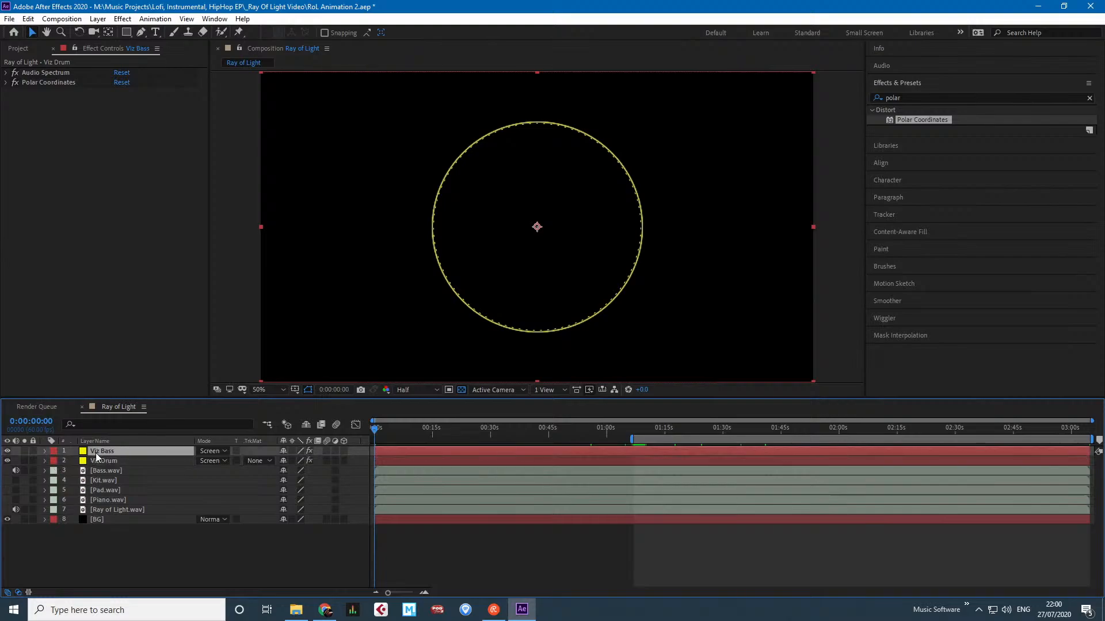
right_click(109, 461)
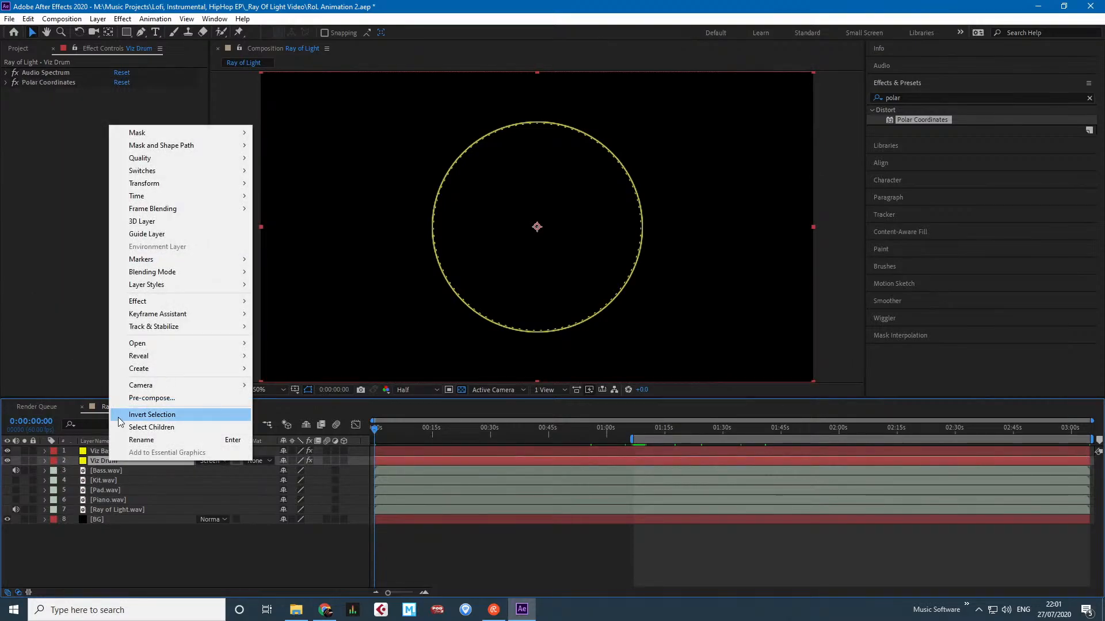
left_click(81, 571)
left_click(105, 462)
key("ctrl+d")
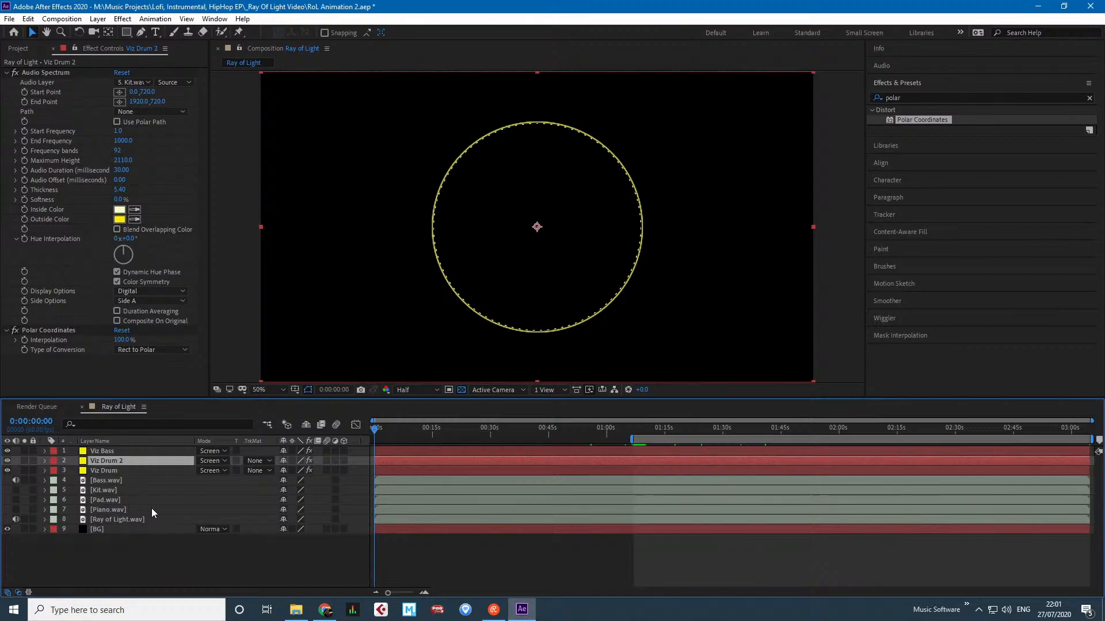
right_click(103, 462)
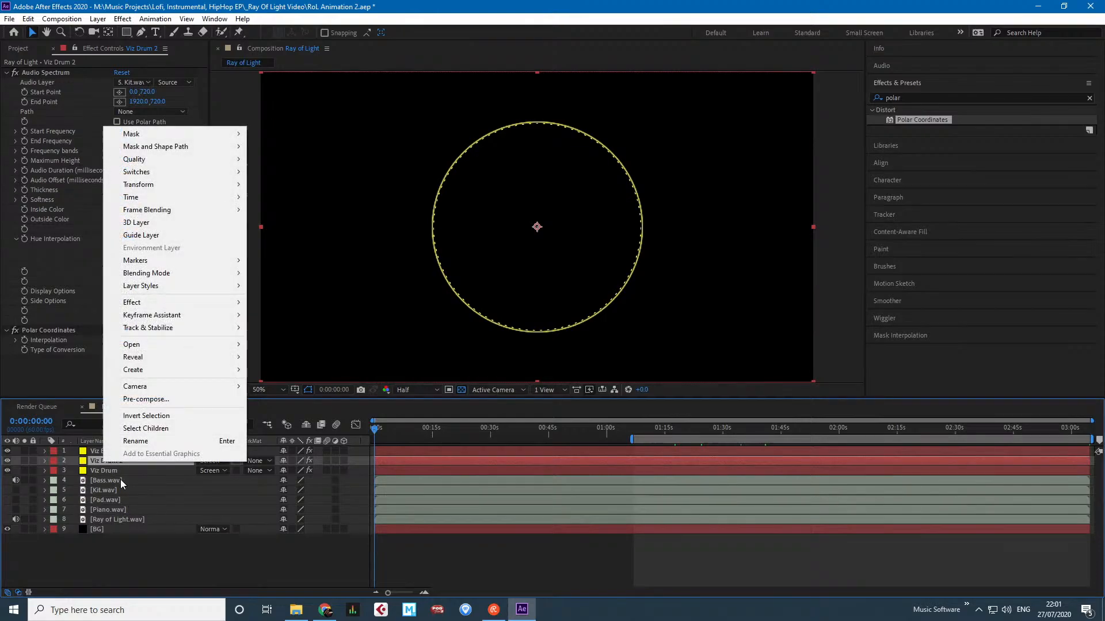
left_click(131, 444)
type("Viz Piano")
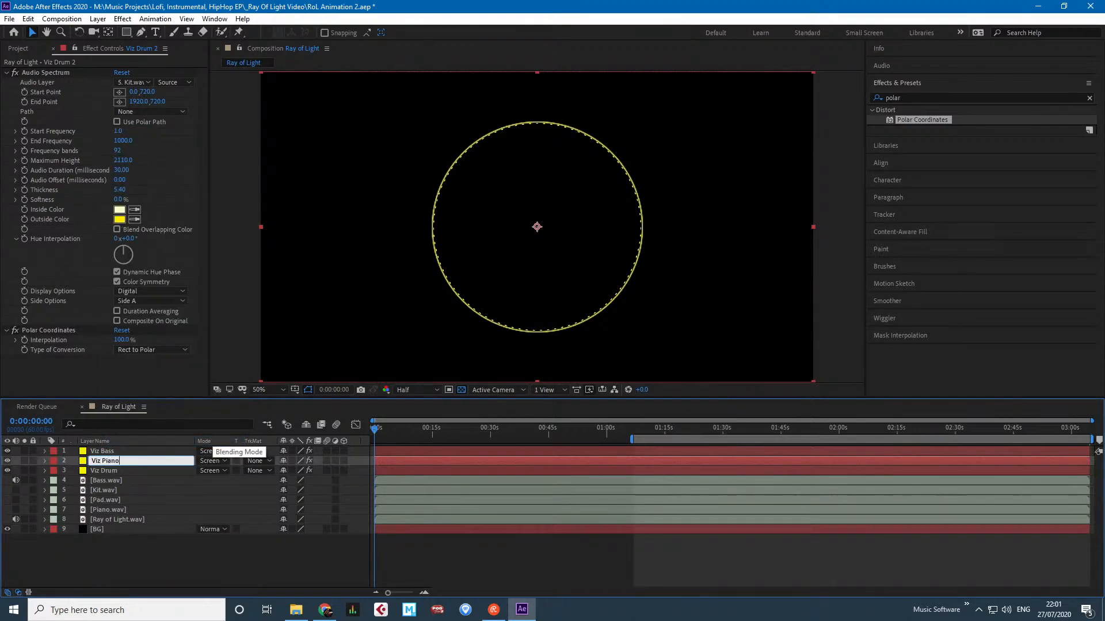
key("Return")
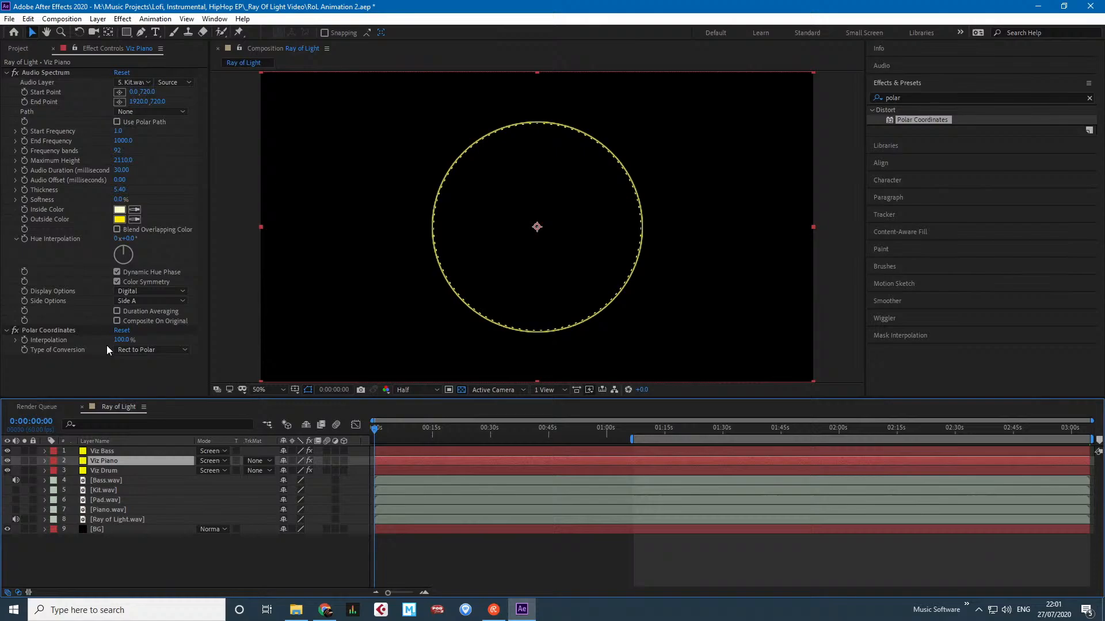
Change the Outside Color of the Viz Bass spectrum to white.
left_click(107, 452)
left_click(119, 219)
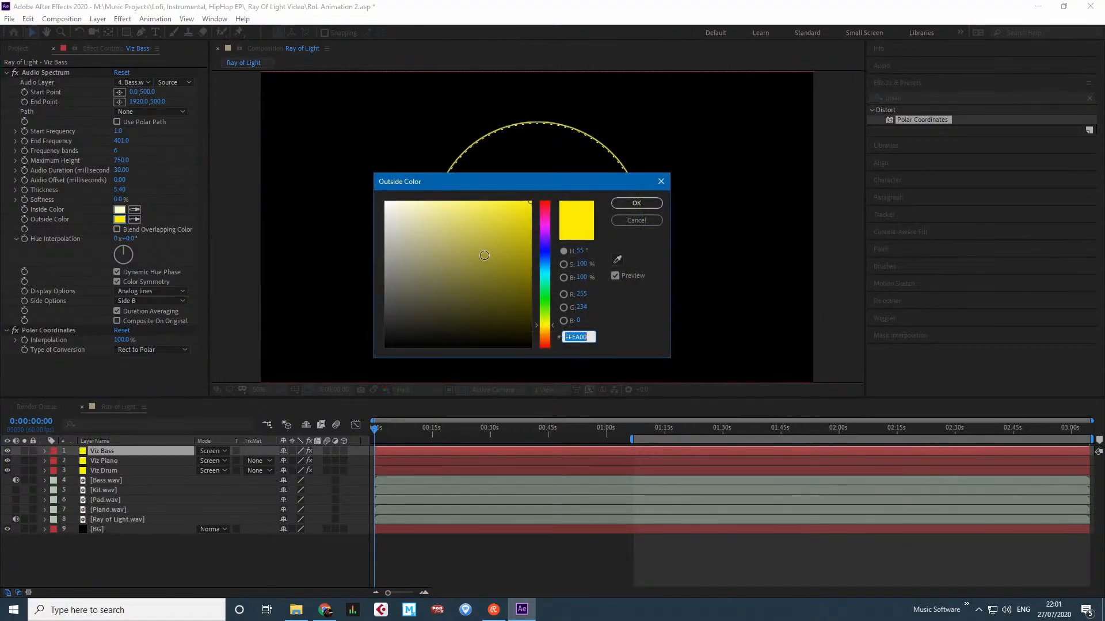
left_click(386, 202)
left_click(626, 205)
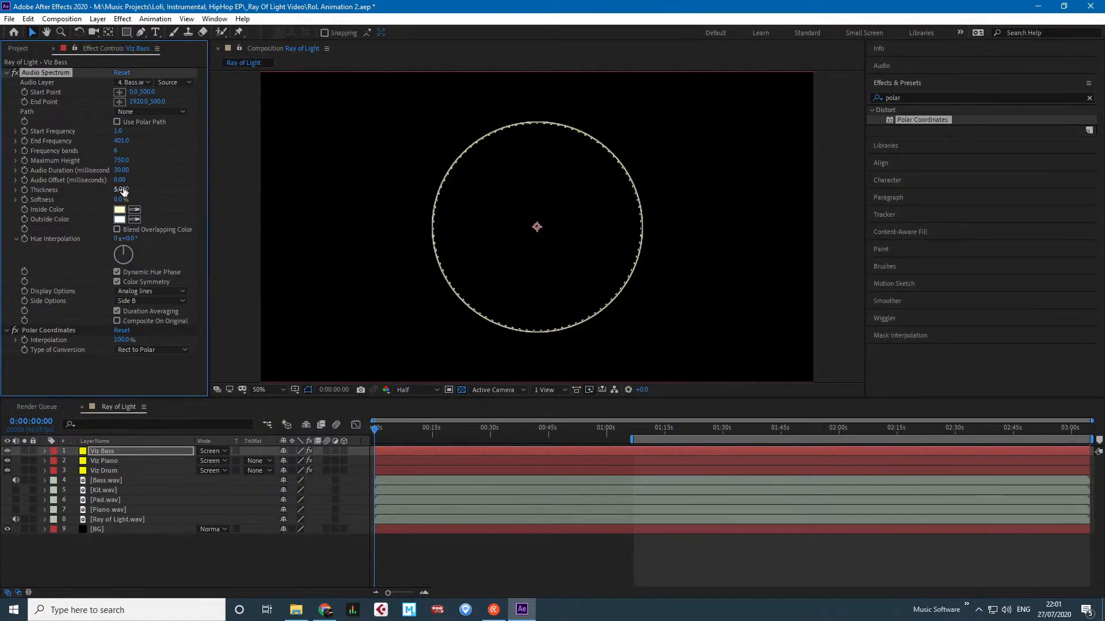
Set the bass spectrum's Thickness to 13.80 and Softness to 81%, and inspect the ring up close.
left_click_drag(130, 189, 206, 191)
scroll(343, 238, "up", 1)
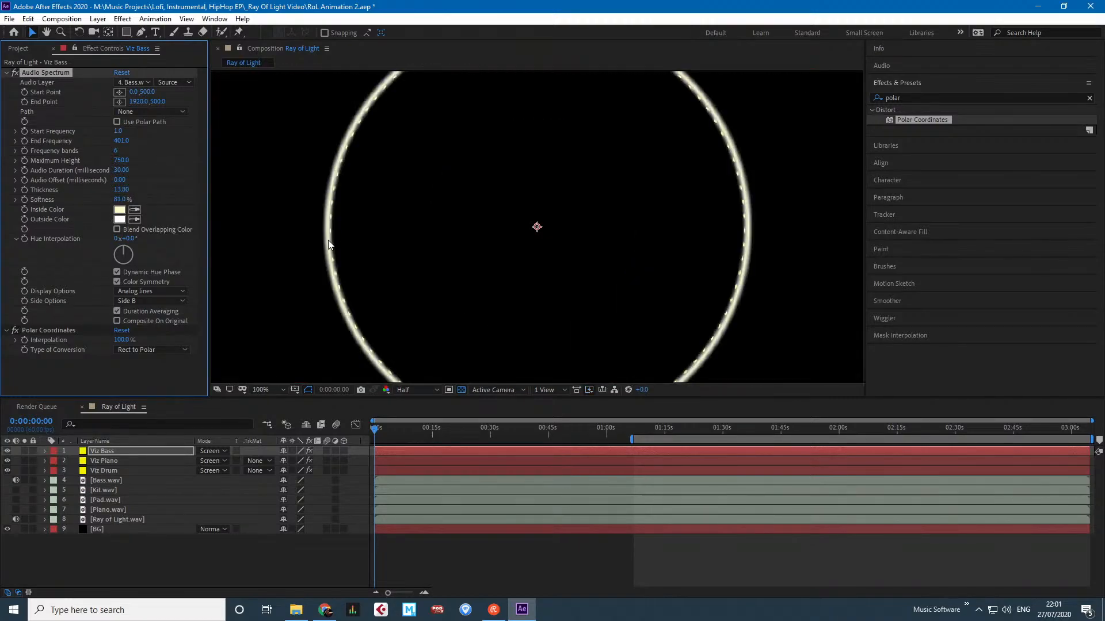
scroll(341, 245, "down", 2)
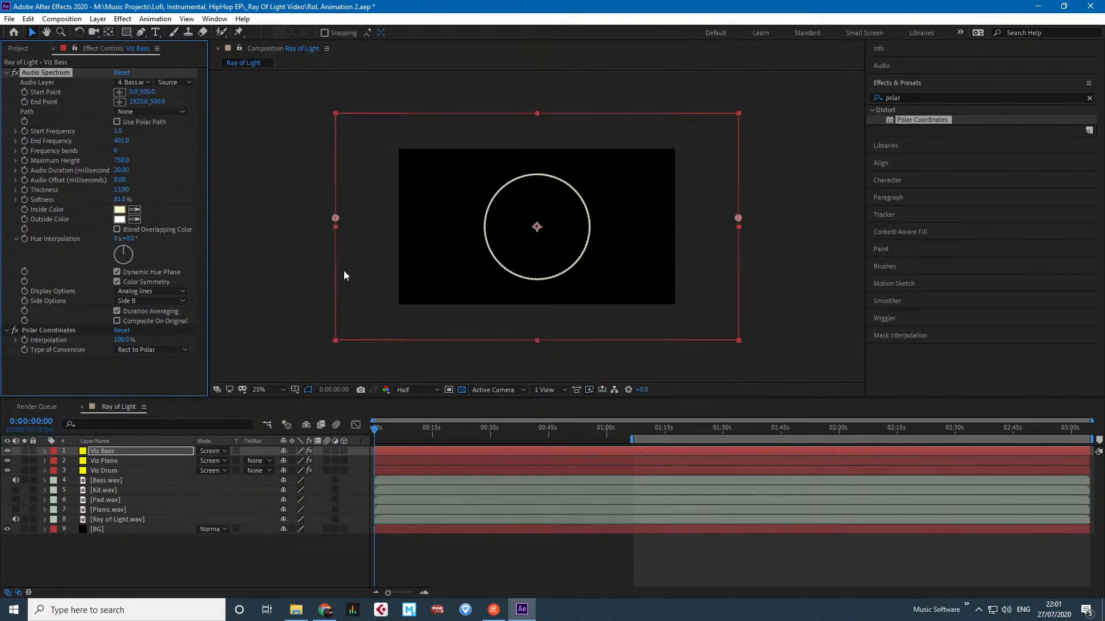
Set the Viz Bass layer's Opacity to 80%.
left_click(45, 452)
left_click(56, 491)
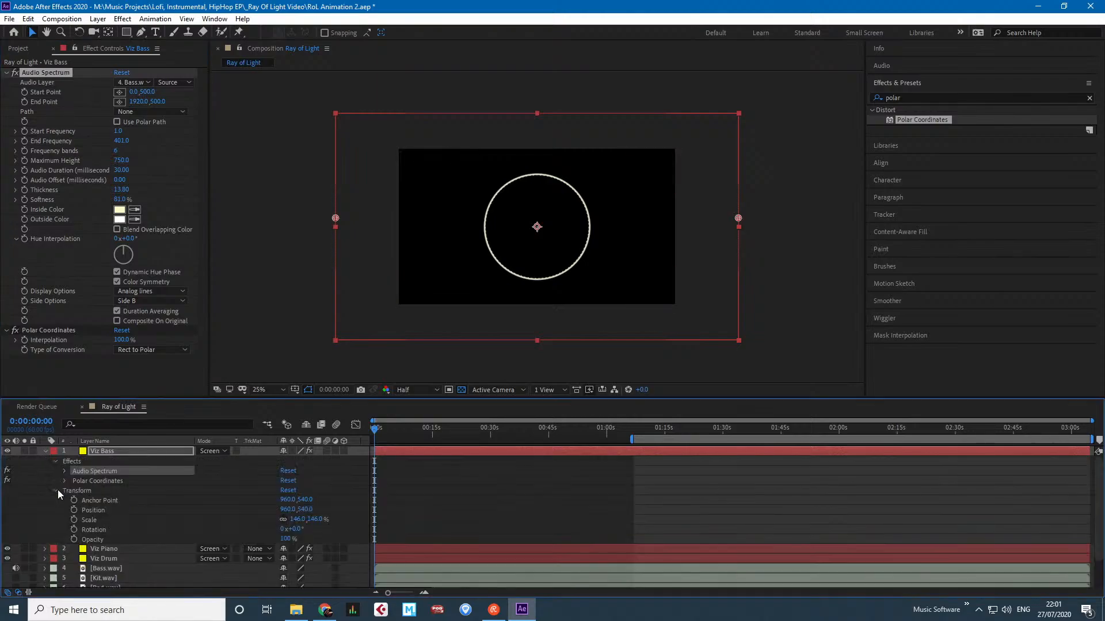
left_click(285, 539)
type("80")
key("Return")
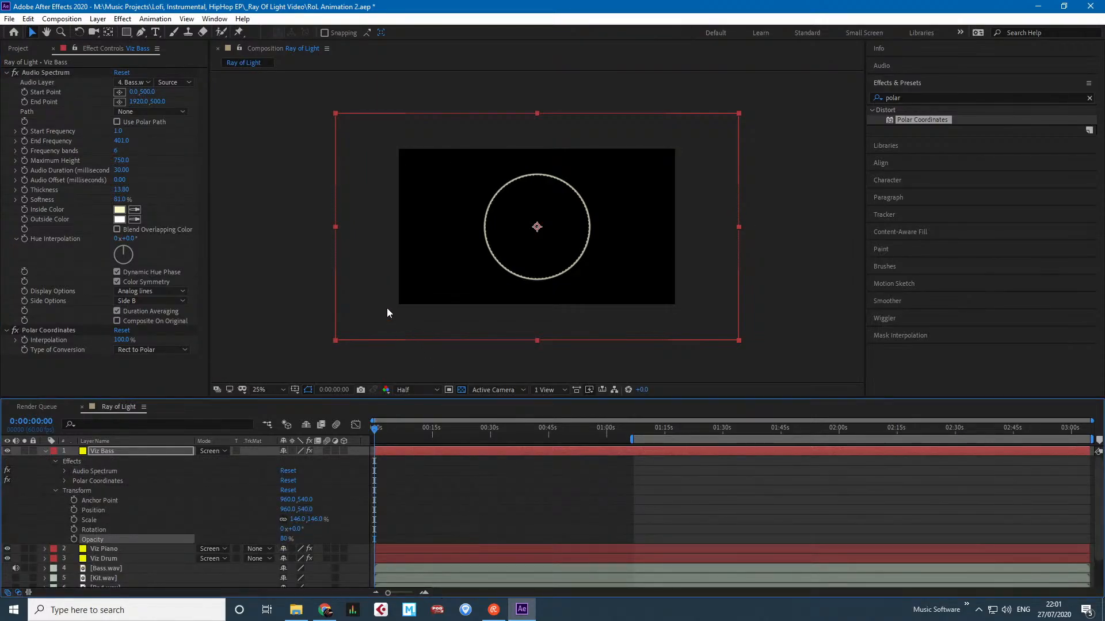
Nudge the Viz Bass layer to Position 961, 540 and play back the softened bass ring.
scroll(384, 302, "up", 3)
key("Right")
scroll(381, 230, "down", 1)
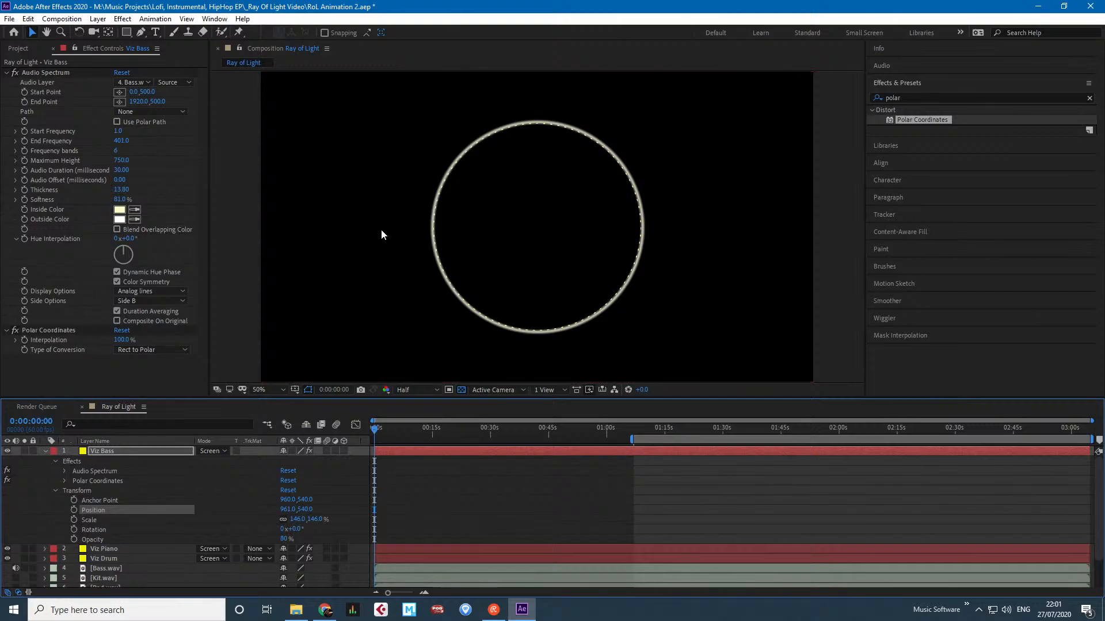
key("space")
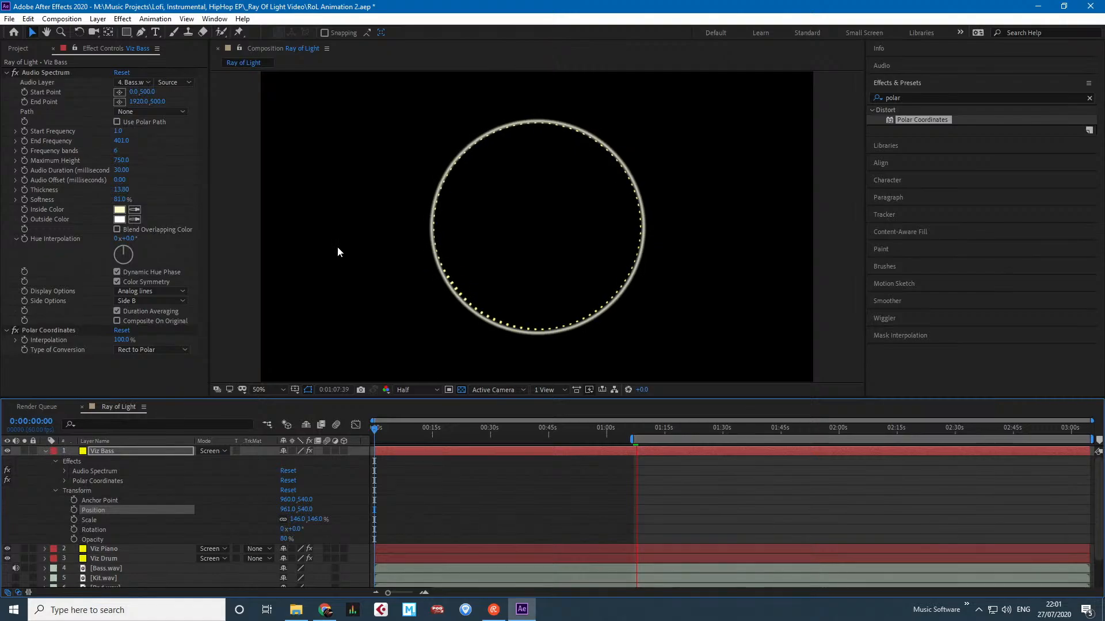
Collapse the Viz Bass layer and set the Viz Piano spectrum's Audio Layer to Piano.wav.
key("space")
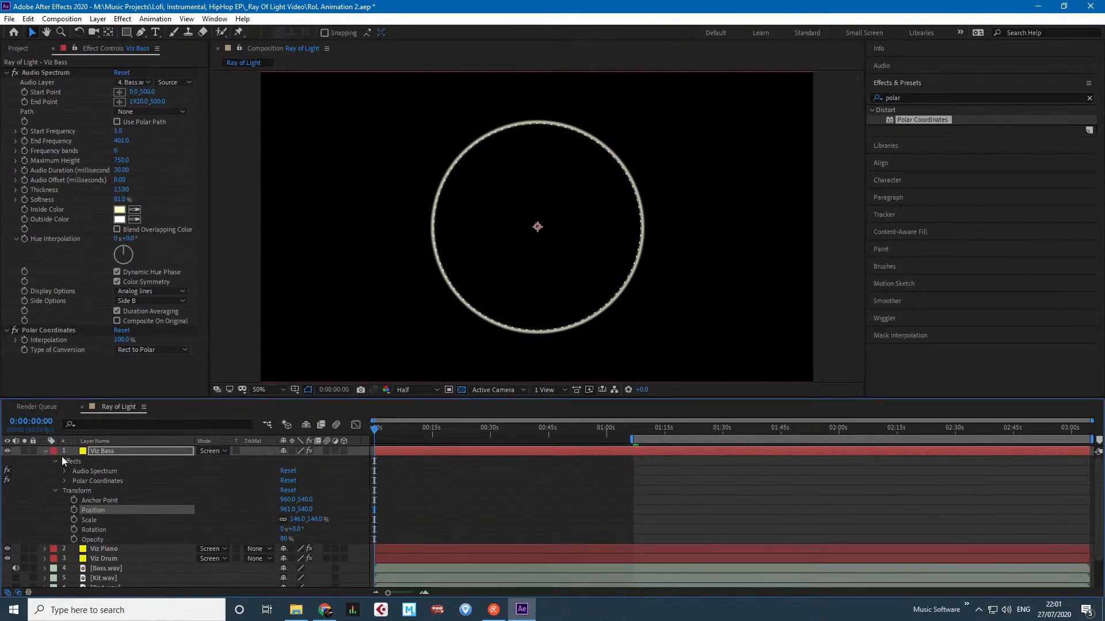
left_click(46, 451)
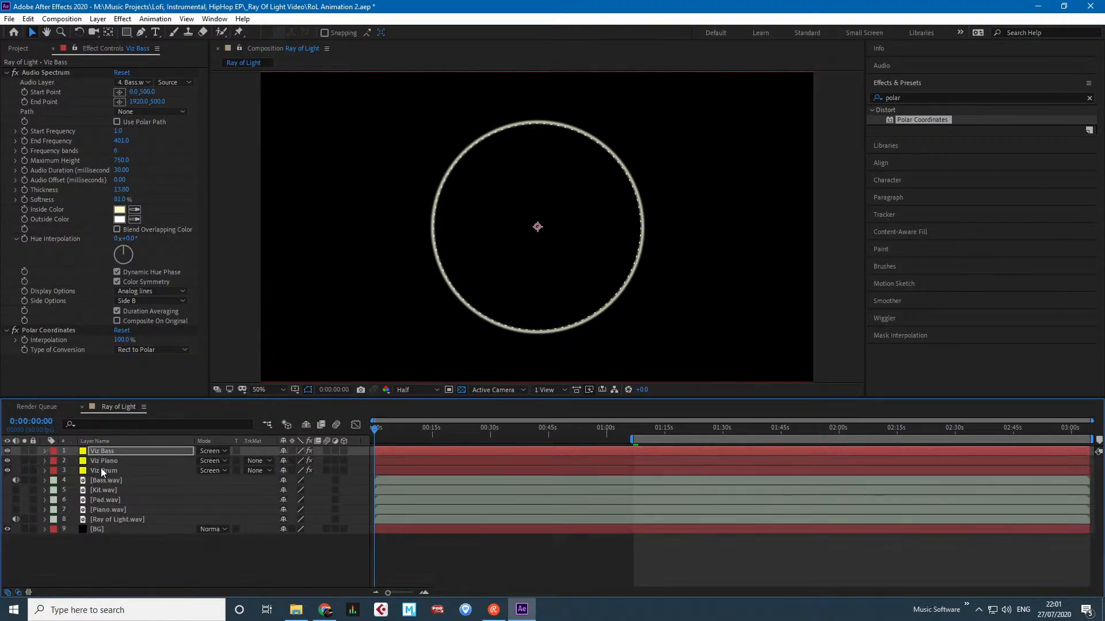
left_click(102, 462)
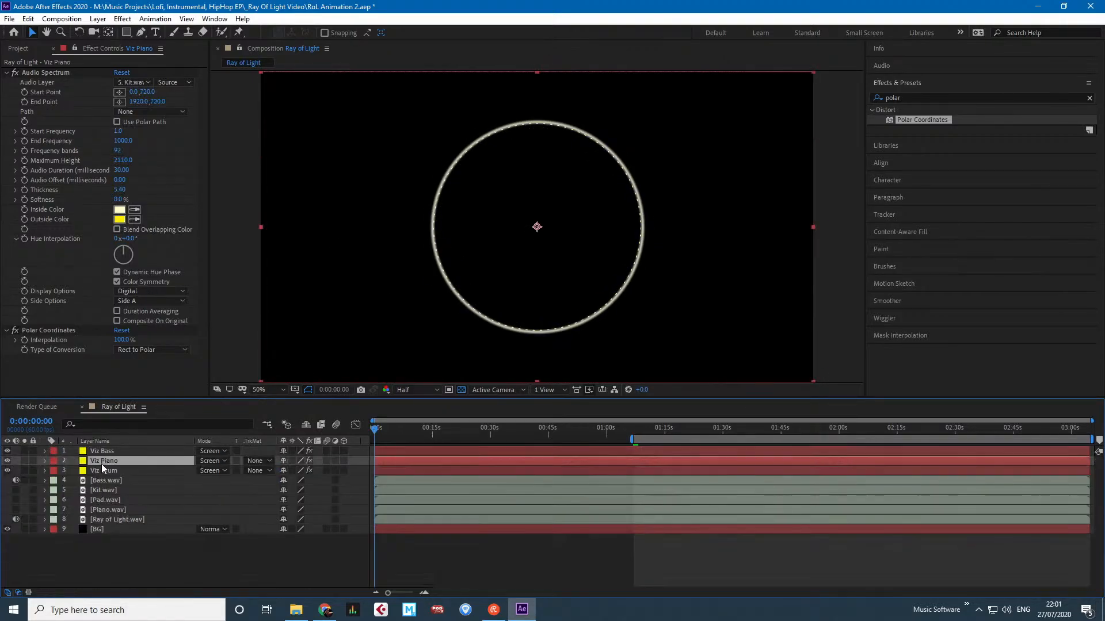
left_click(133, 81)
left_click(182, 187)
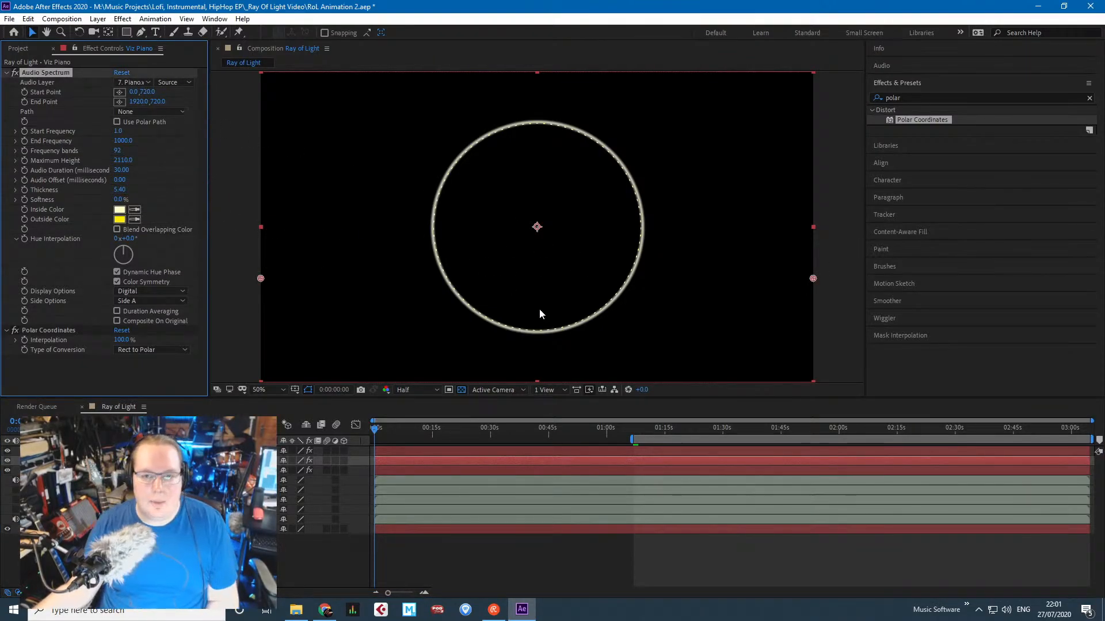
left_click_drag(610, 430, 712, 430)
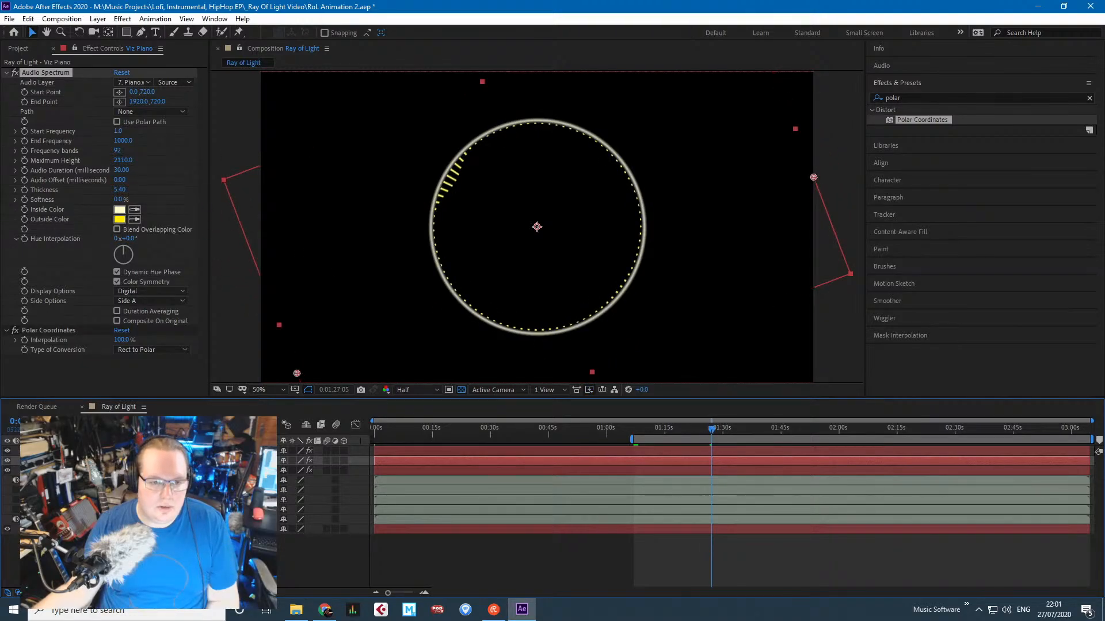
Remove the Rotation keyframes from the Viz Piano layer, set its Rotation to 90°, and check the ring at other times.
key("e")
left_click(62, 480)
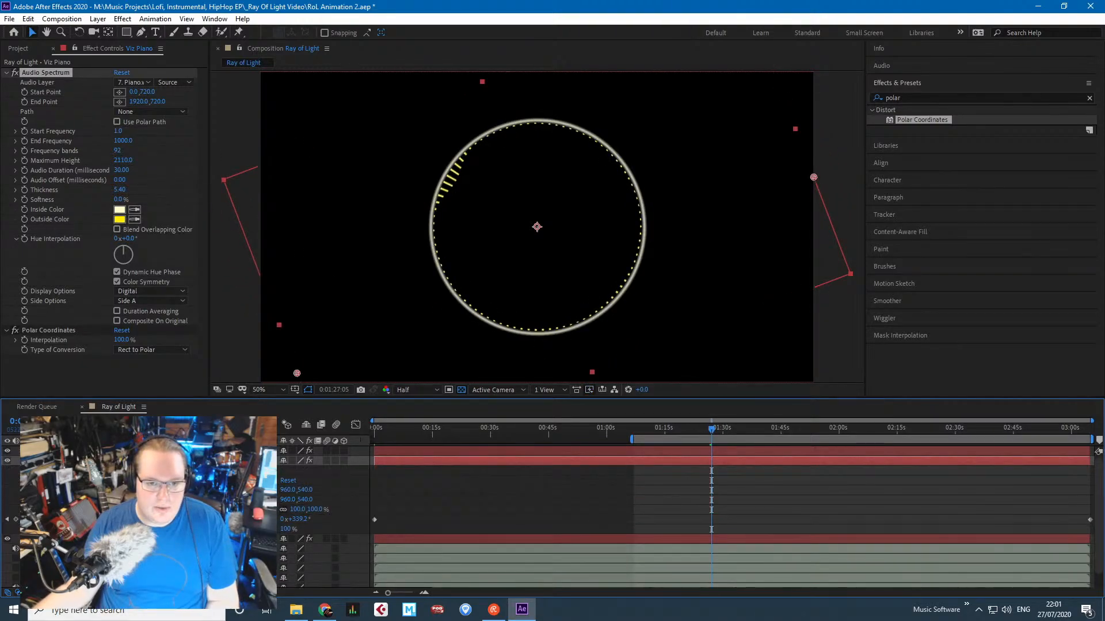
left_click(301, 519)
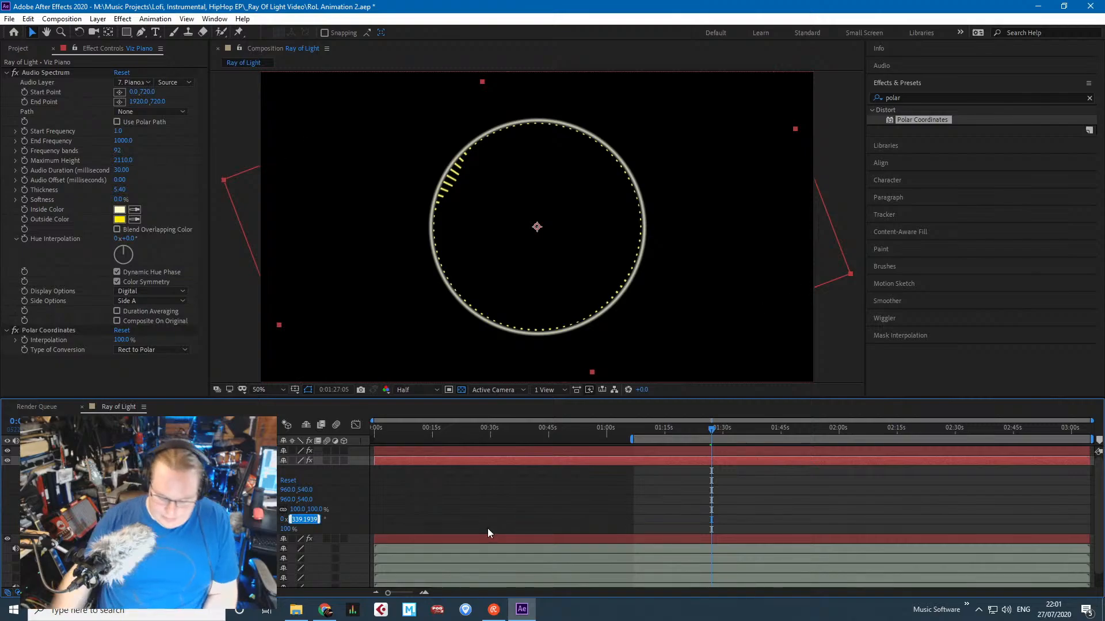
type("90")
key("Return")
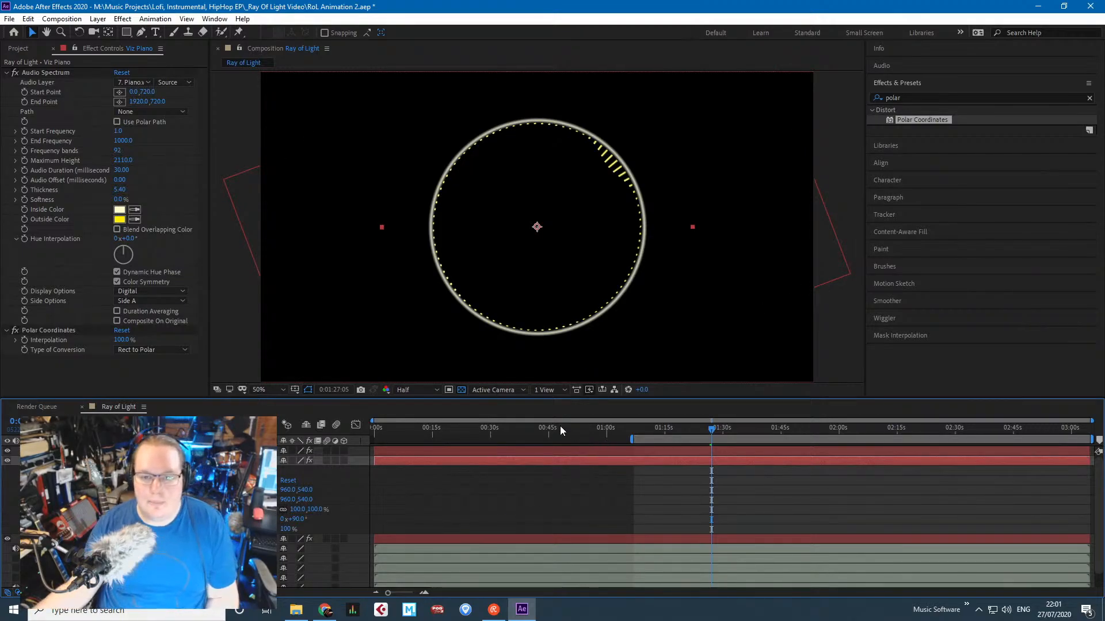
left_click(535, 436)
left_click_drag(667, 429, 691, 429)
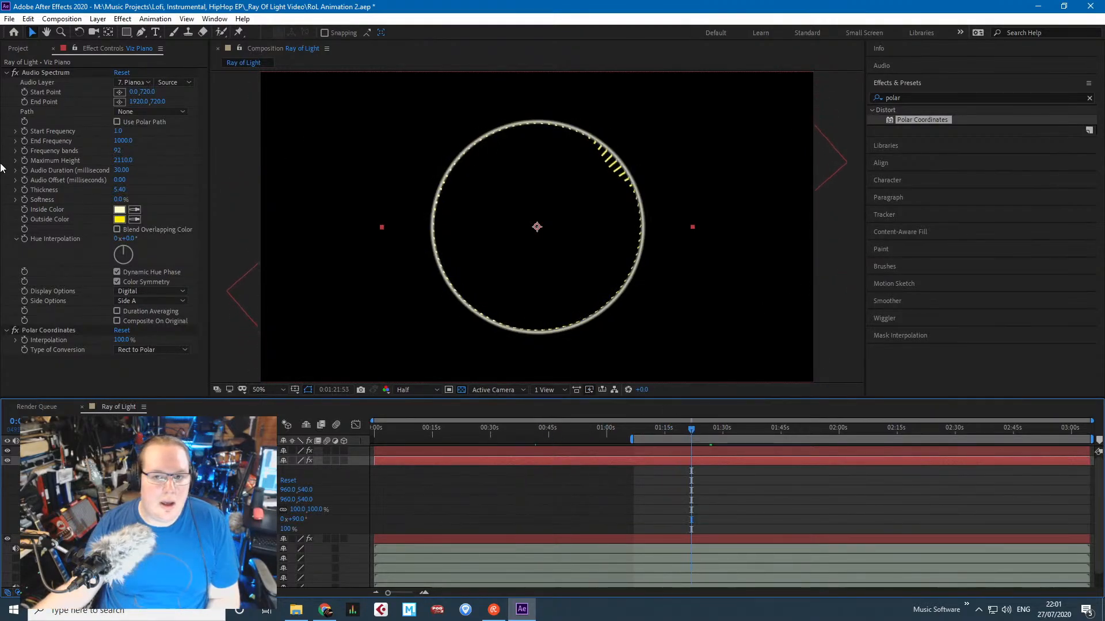
Hide the Viz Bass and Viz Drum layers and collapse the Viz Piano layer's properties.
left_click(7, 450)
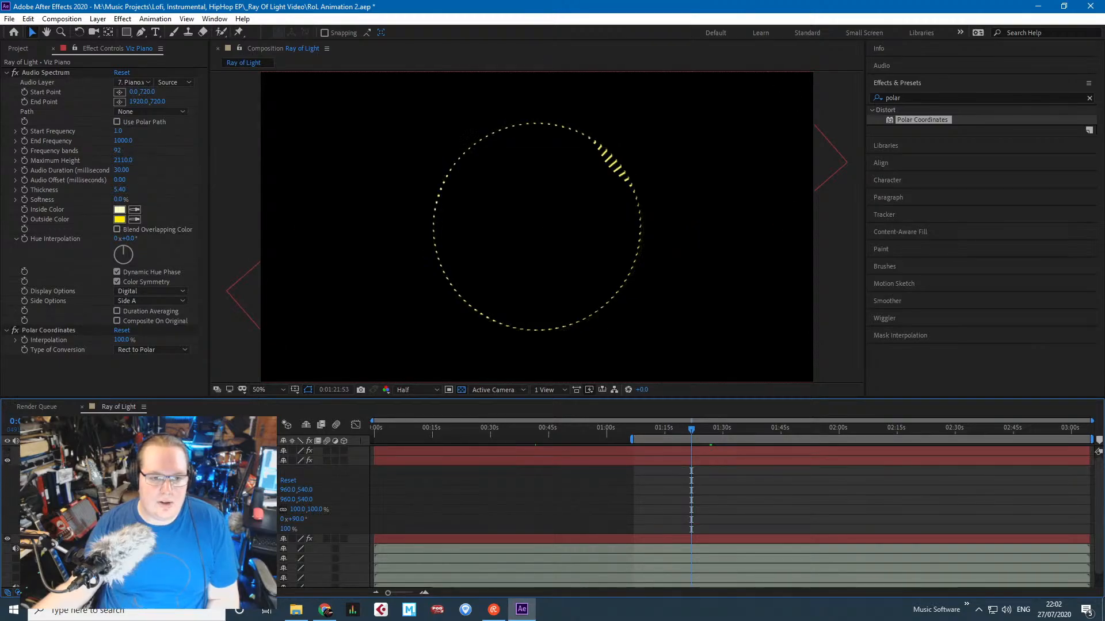
left_click(7, 539)
left_click(45, 461)
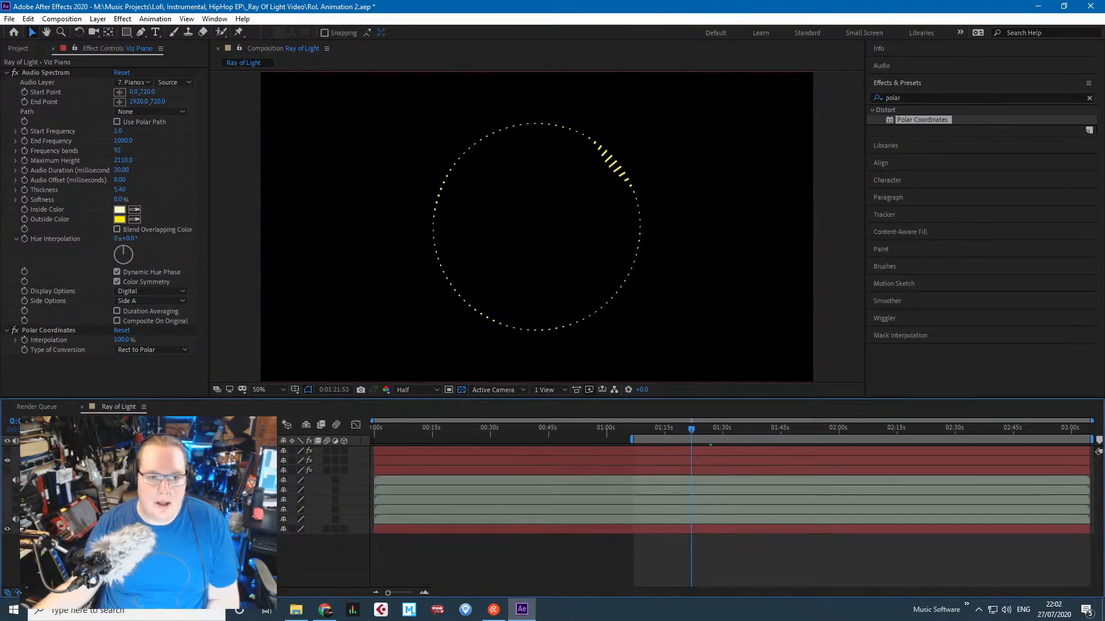
Set the Side Options of the Viz Piano spectrum to Side B.
left_click(95, 461)
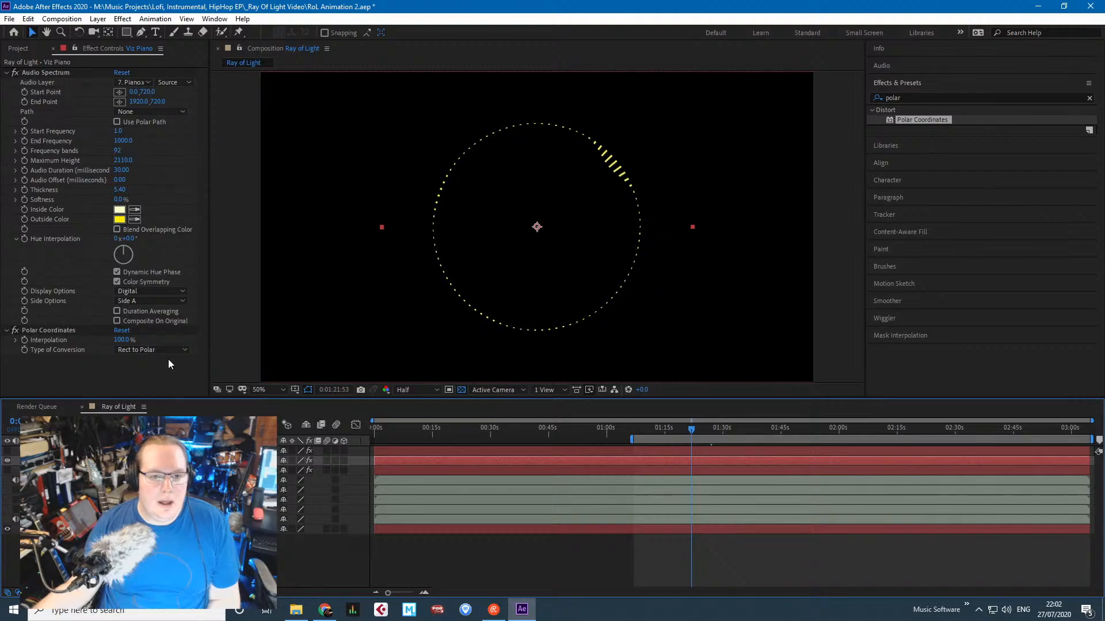
left_click(156, 301)
left_click(168, 380)
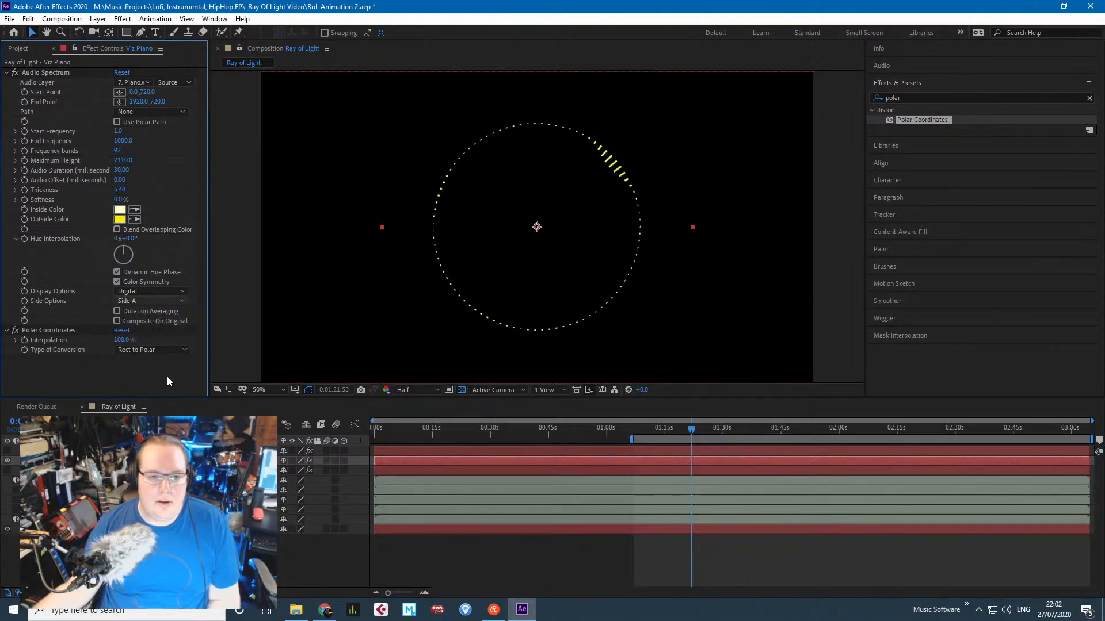
left_click(175, 301)
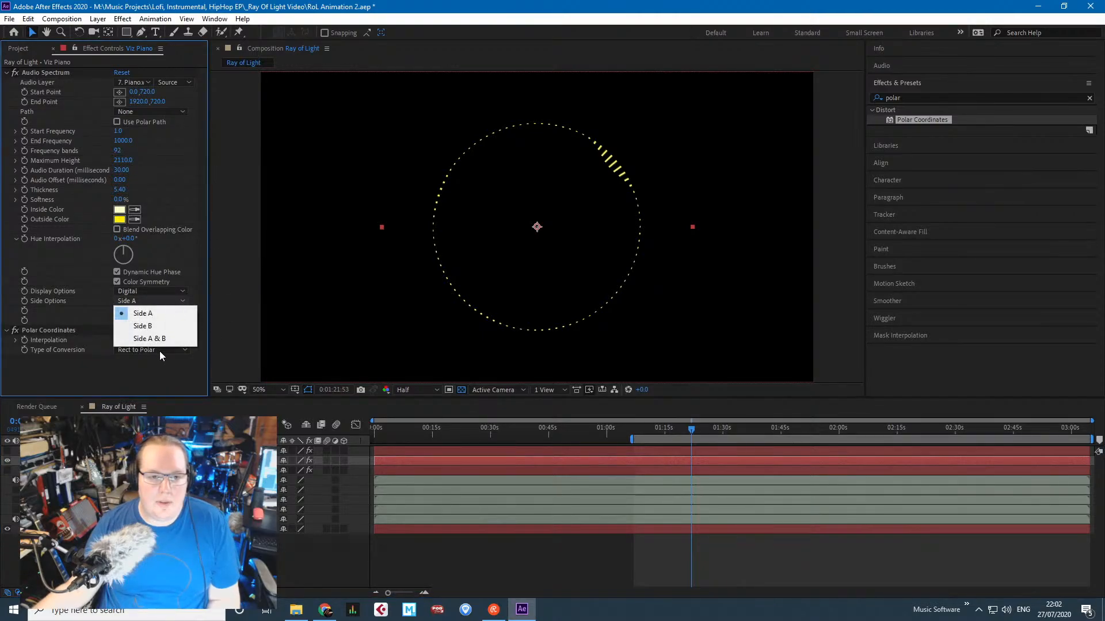
left_click(160, 328)
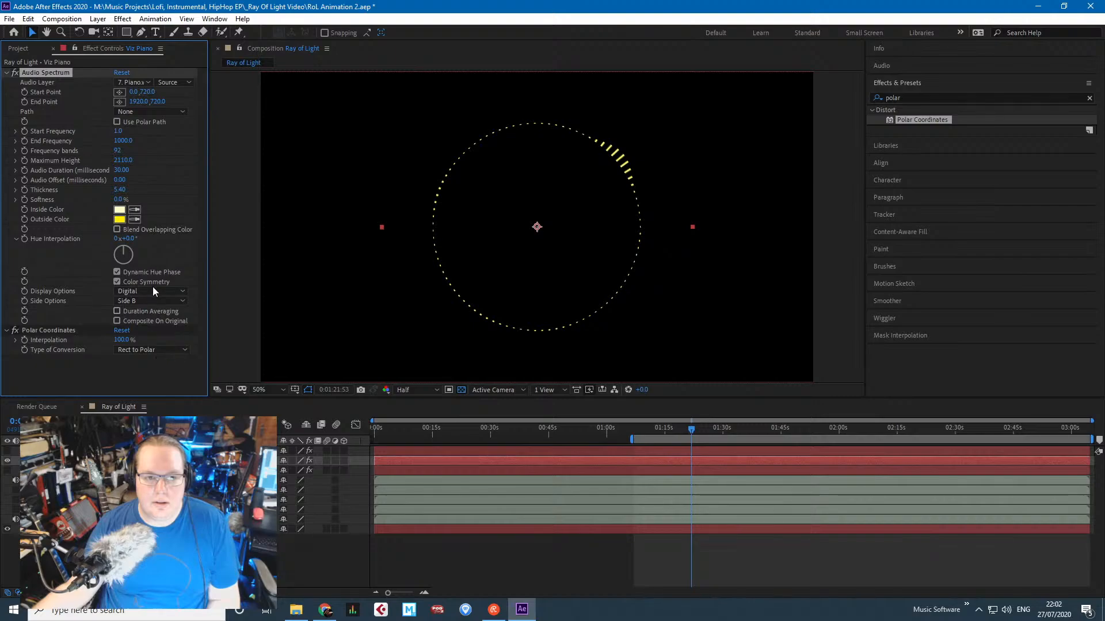
Compare Analog dots with Analog lines on the Viz Piano spectrum and set its Display Options to Analog lines.
left_click(153, 291)
left_click(163, 327)
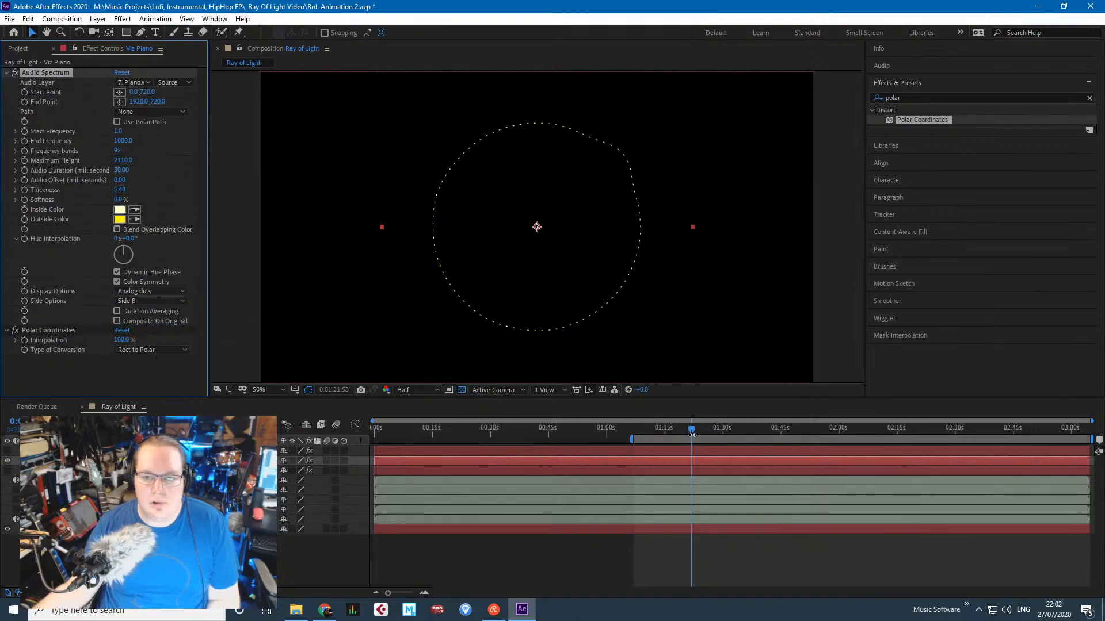
left_click_drag(724, 428, 823, 423)
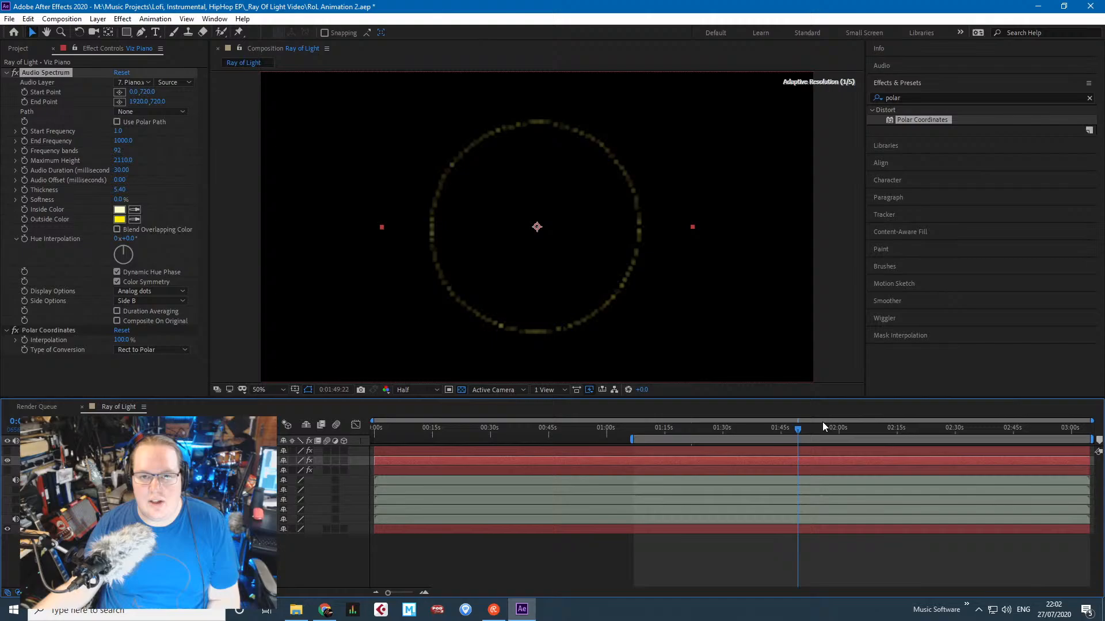
left_click(154, 292)
left_click(161, 319)
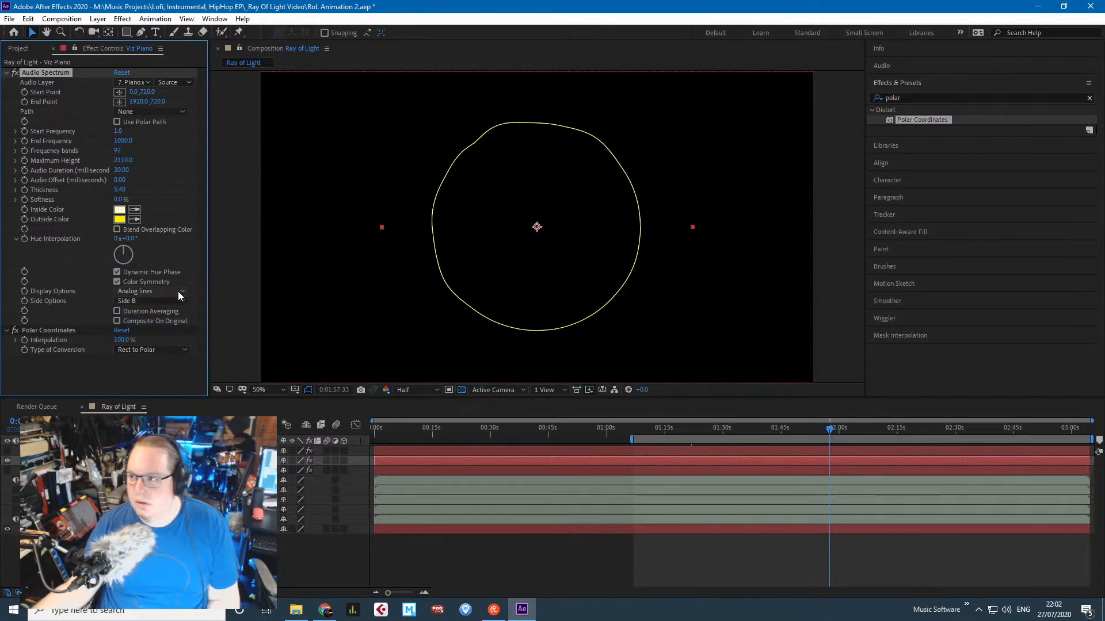
left_click(178, 293)
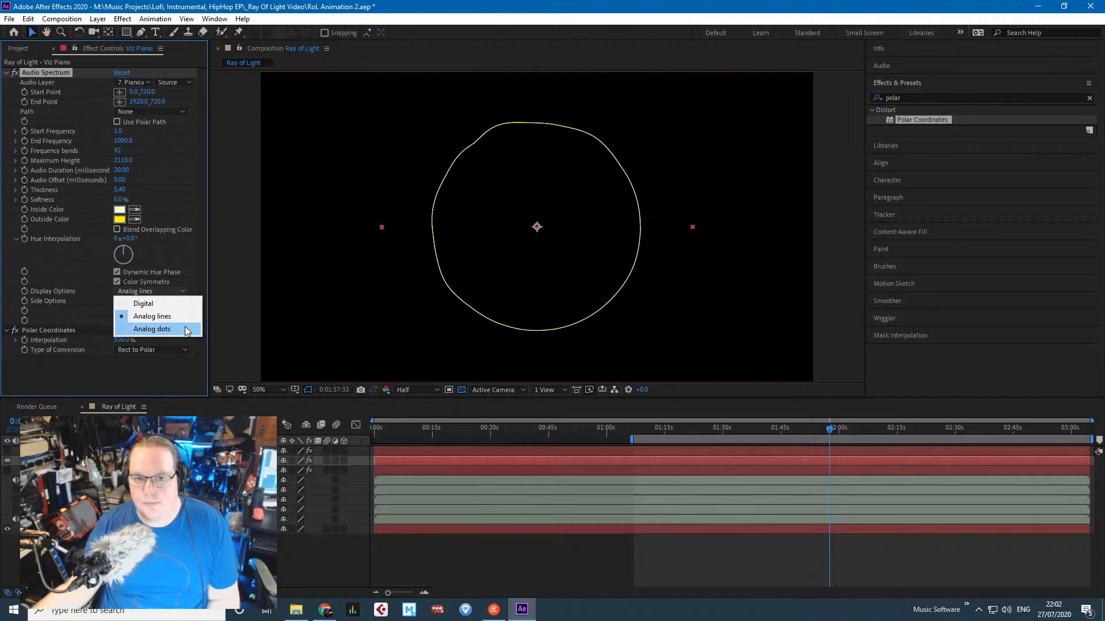
left_click(186, 330)
left_click(181, 293)
left_click(181, 317)
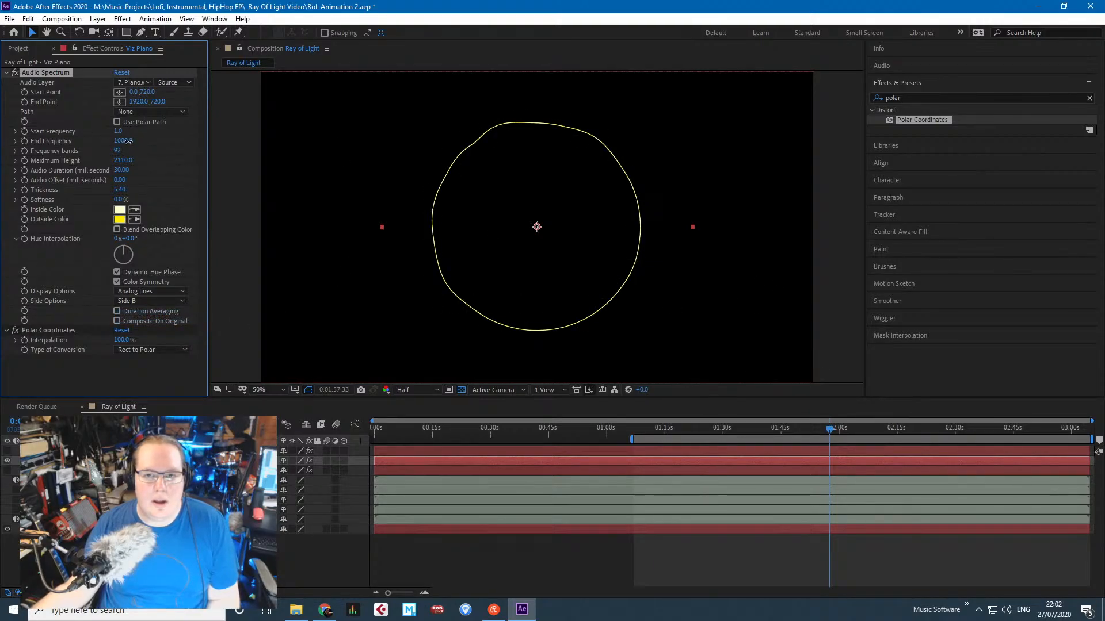
Set the Viz Piano spectrum's End Frequency to 4800, Frequency bands to 169 and Maximum Height to 4050.
left_click_drag(127, 141, 152, 144)
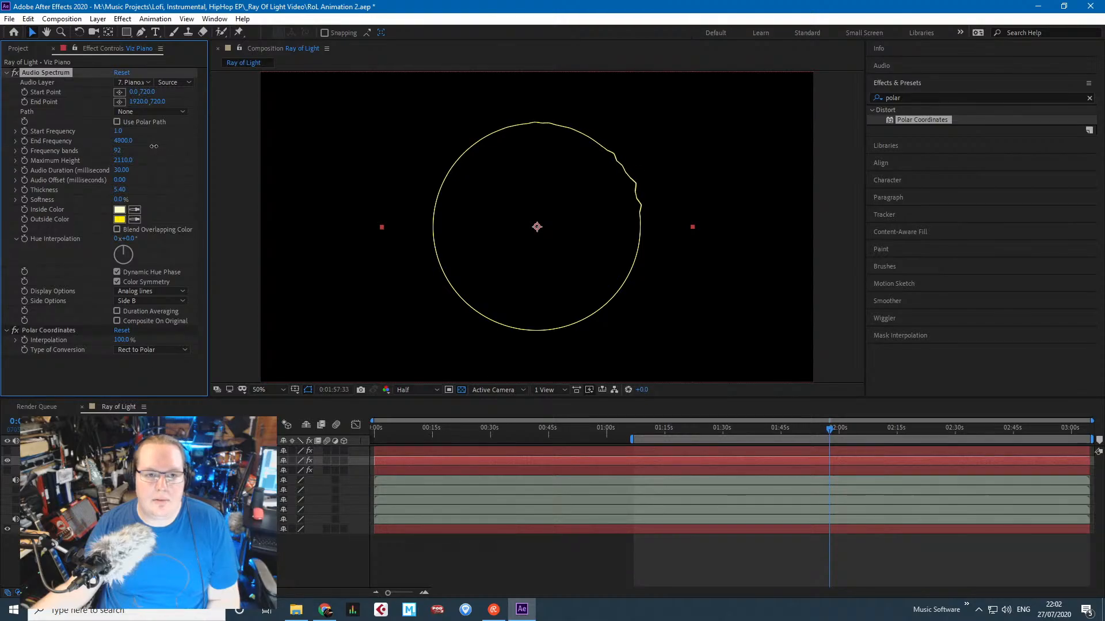
left_click_drag(813, 430, 705, 417)
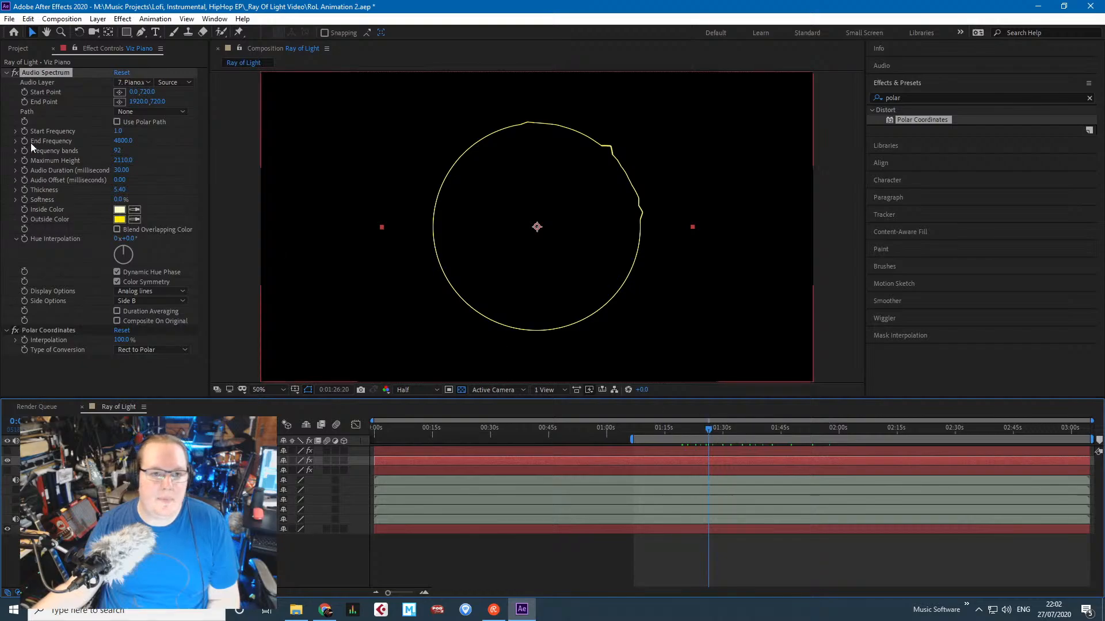
left_click_drag(129, 164, 170, 162)
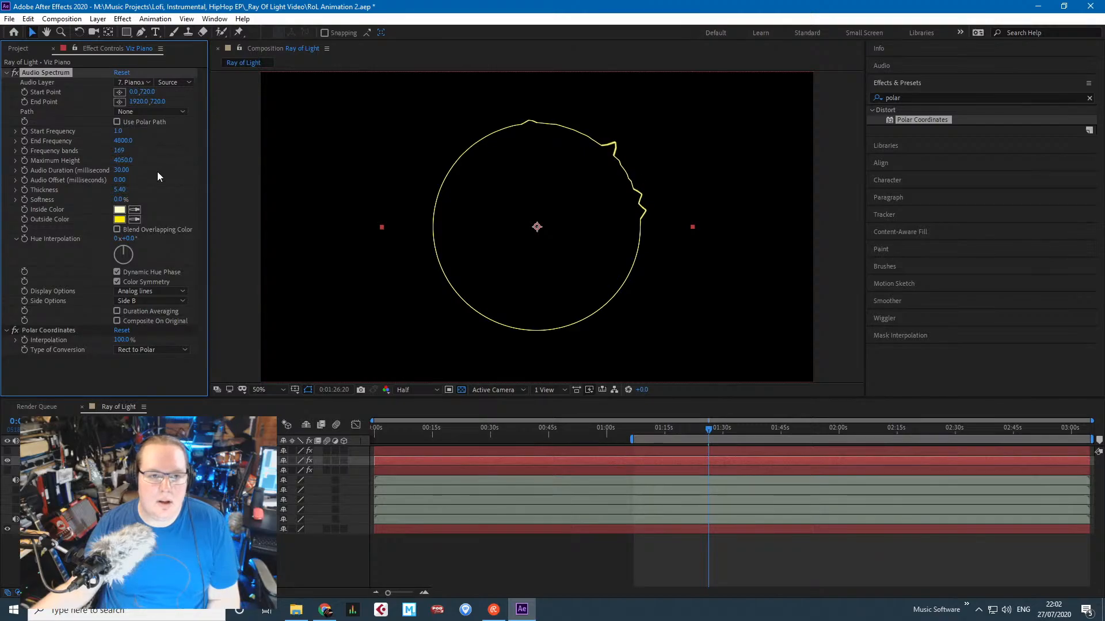
Try a Start Frequency of 101 on the piano spectrum, check it at another time, and return it to 1.
left_click_drag(117, 133, 124, 135)
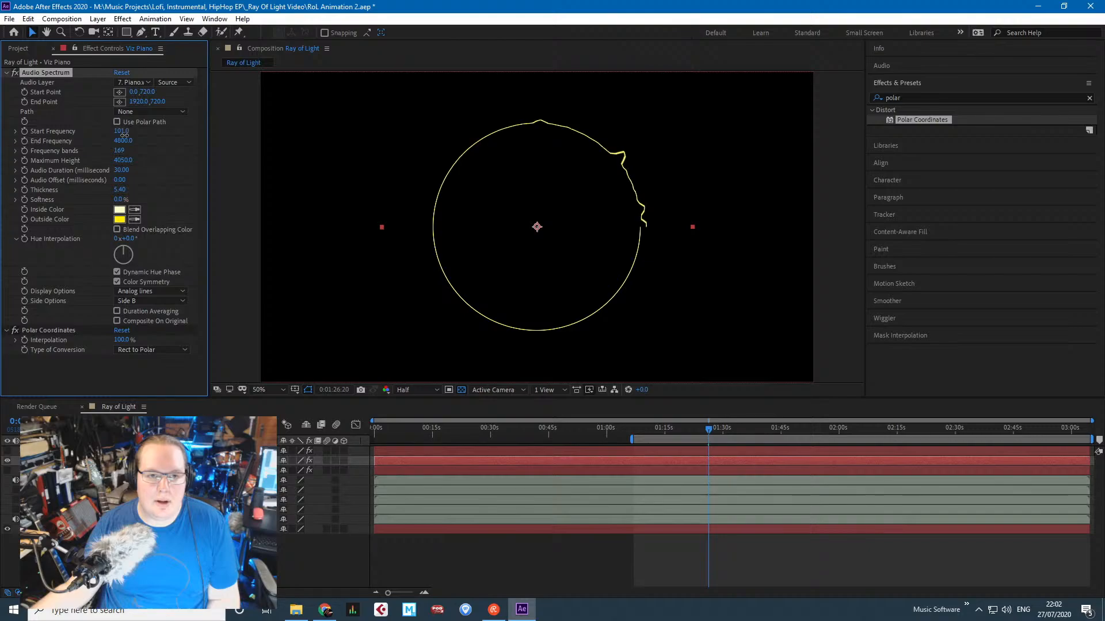
left_click_drag(746, 432, 816, 421)
left_click_drag(123, 138, 111, 132)
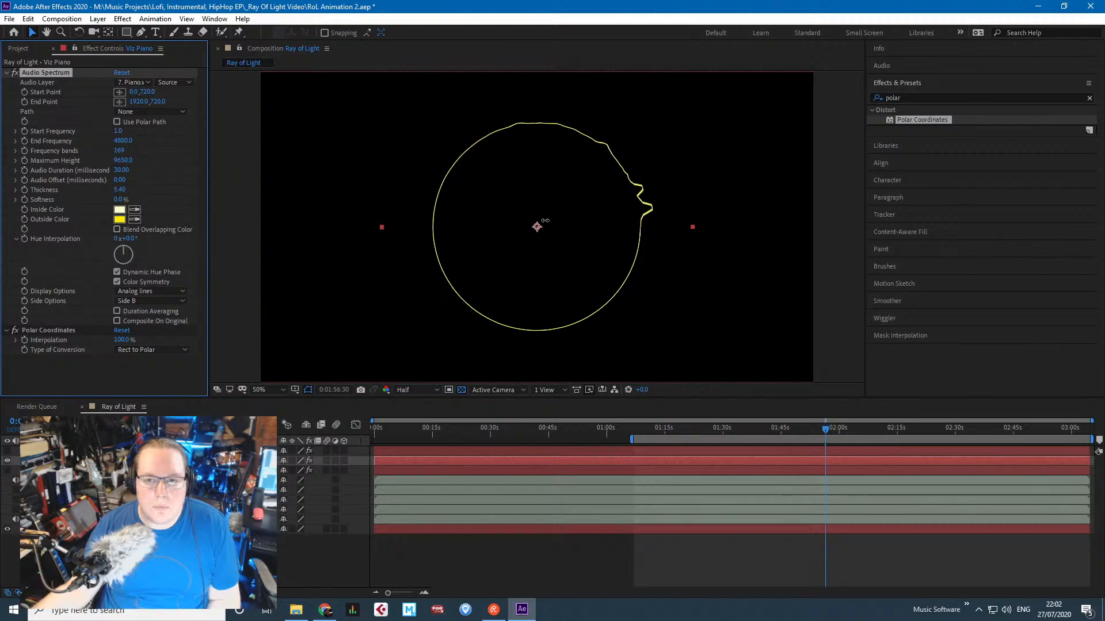
Set the piano spectrum's Maximum Height to 5210 and Frequency bands to 199, and test Duration Averaging on and off.
left_click_drag(544, 221, 203, 170)
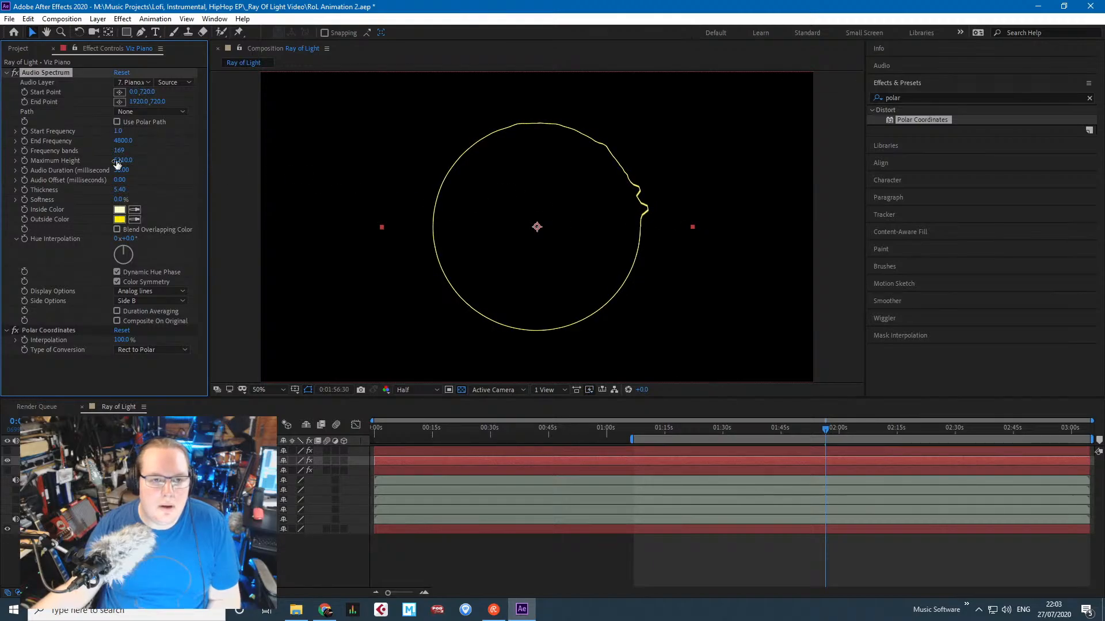
left_click_drag(137, 151, 140, 151)
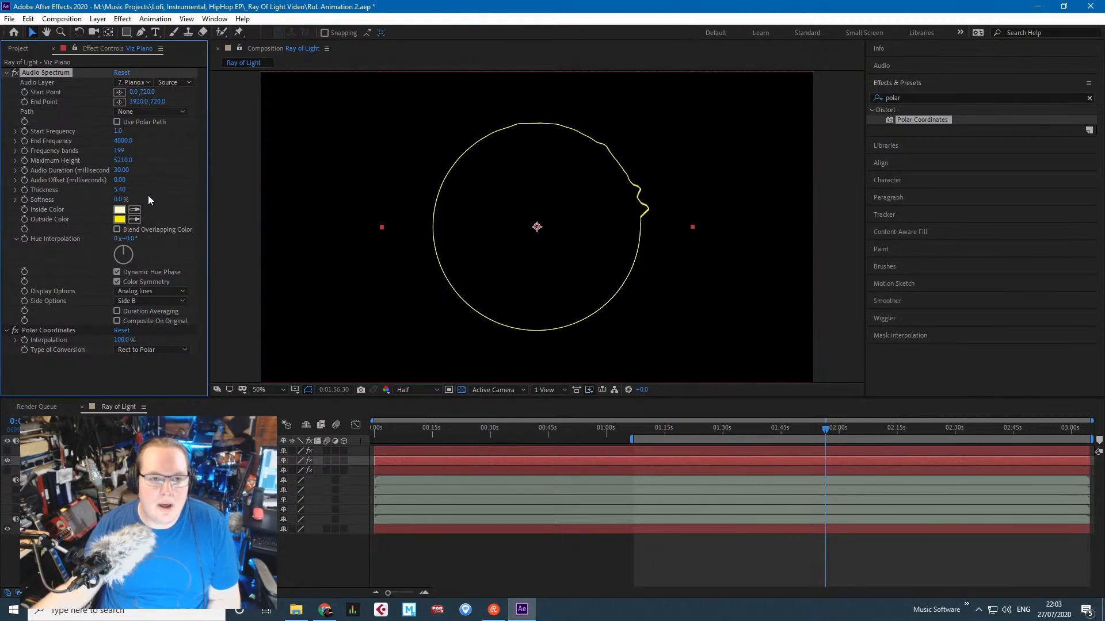
left_click(117, 311)
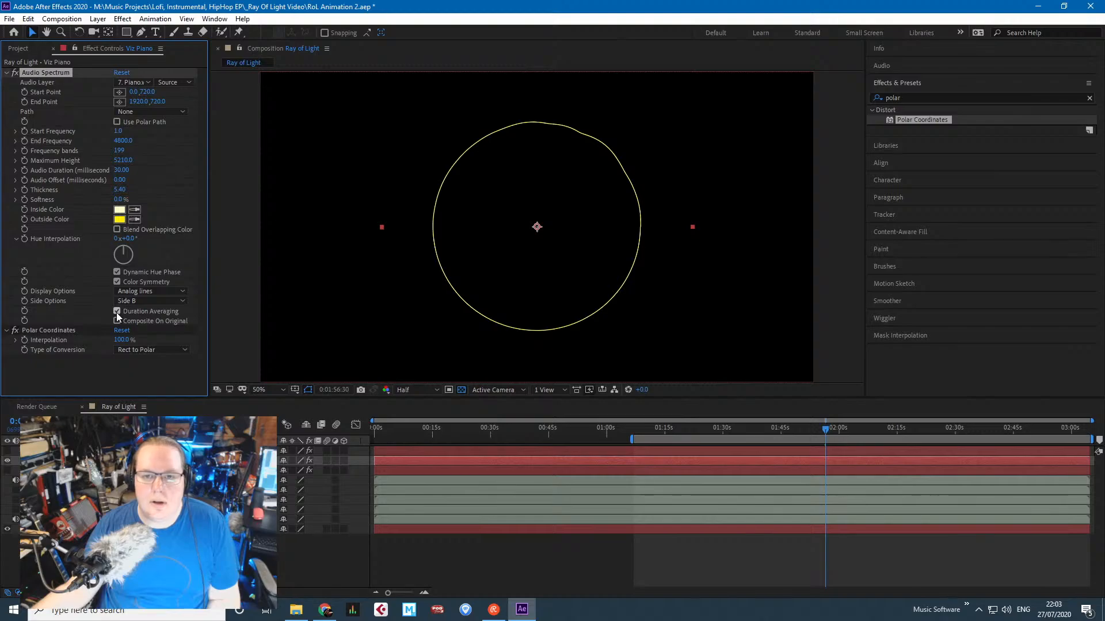
left_click(117, 312)
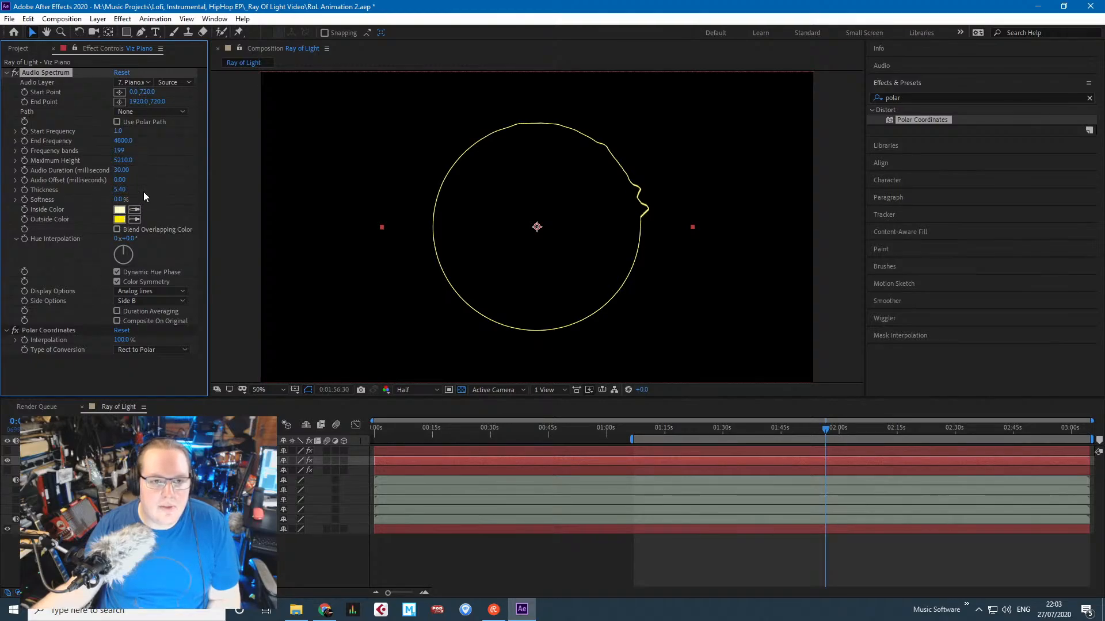
Set the piano spectrum's Audio Duration to 80 milliseconds and its End Frequency to 2000.
left_click_drag(122, 170, 124, 171)
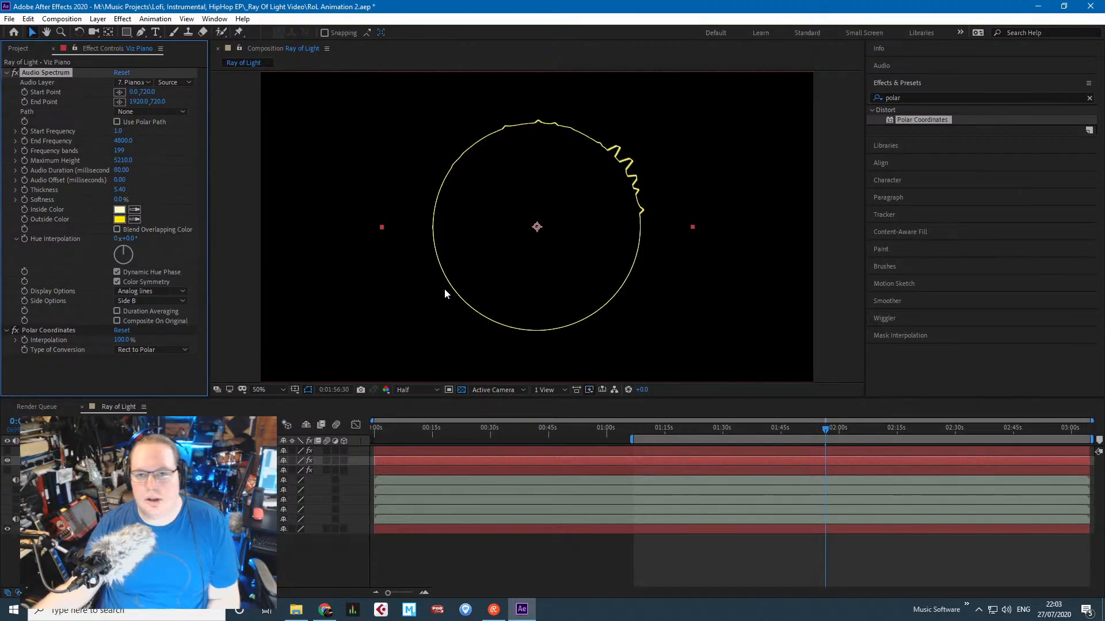
left_click_drag(716, 427, 757, 407)
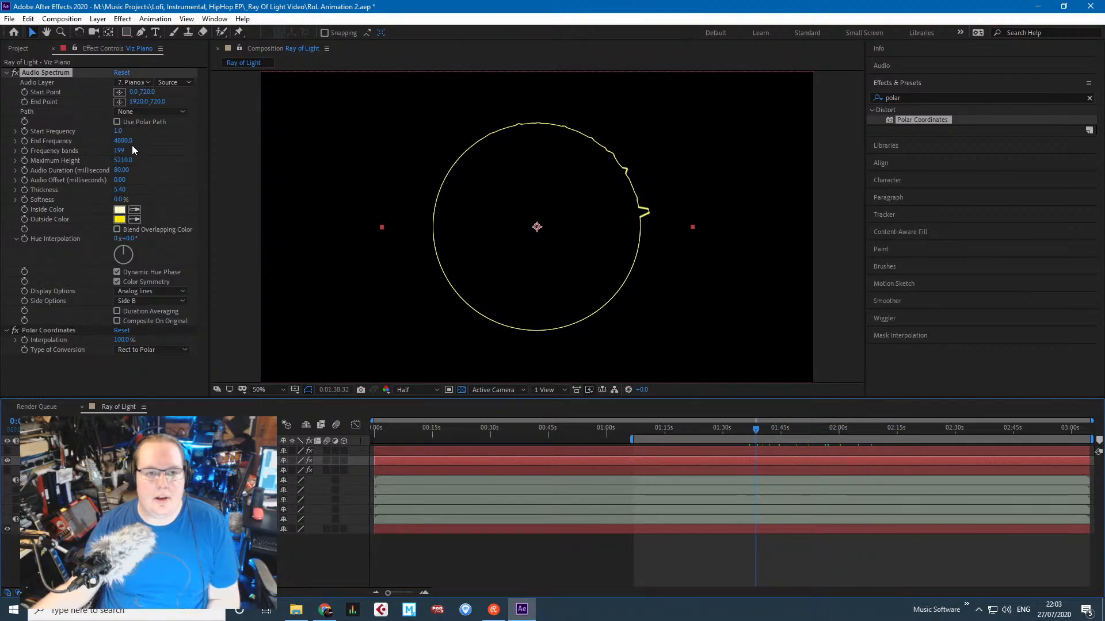
left_click_drag(122, 141, 110, 143)
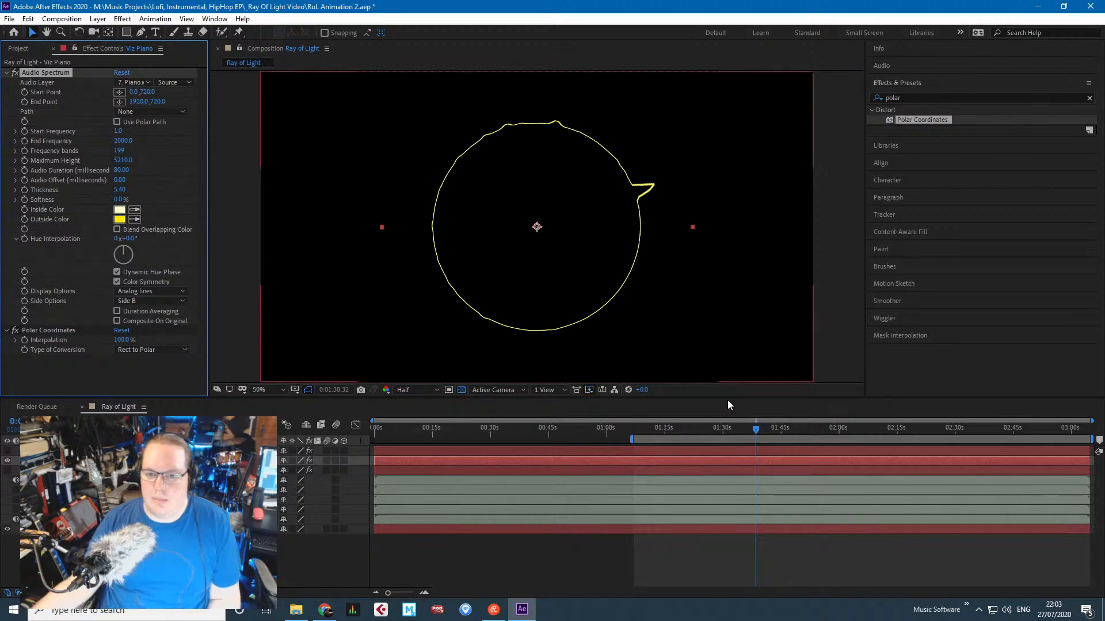
Move the work area start to about 1:25 and play back the piano ring.
left_click_drag(632, 440, 702, 441)
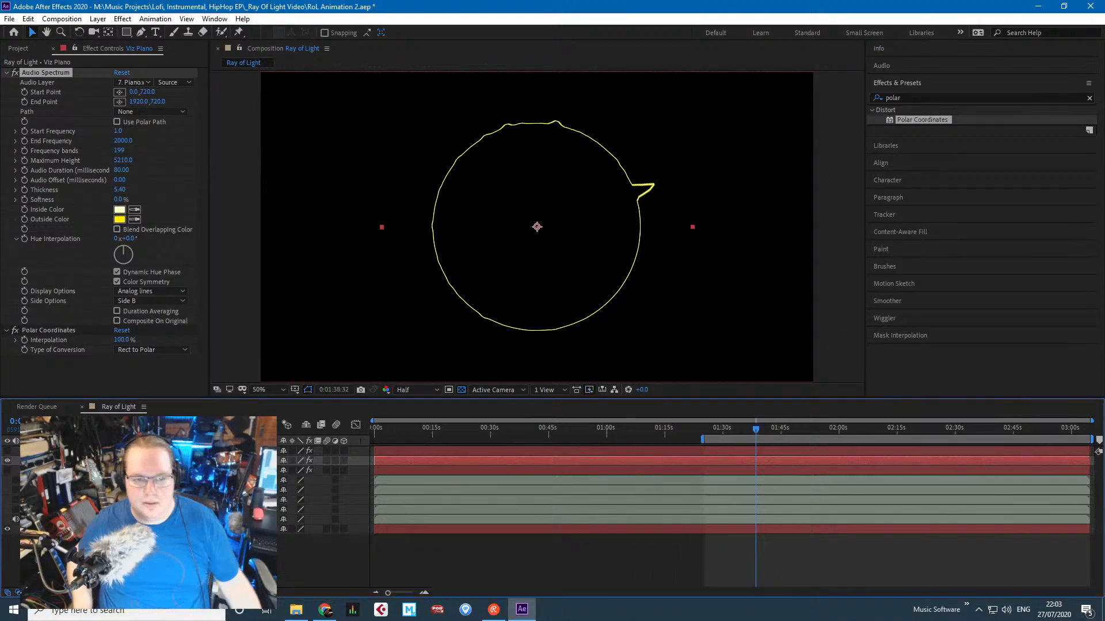
key("space")
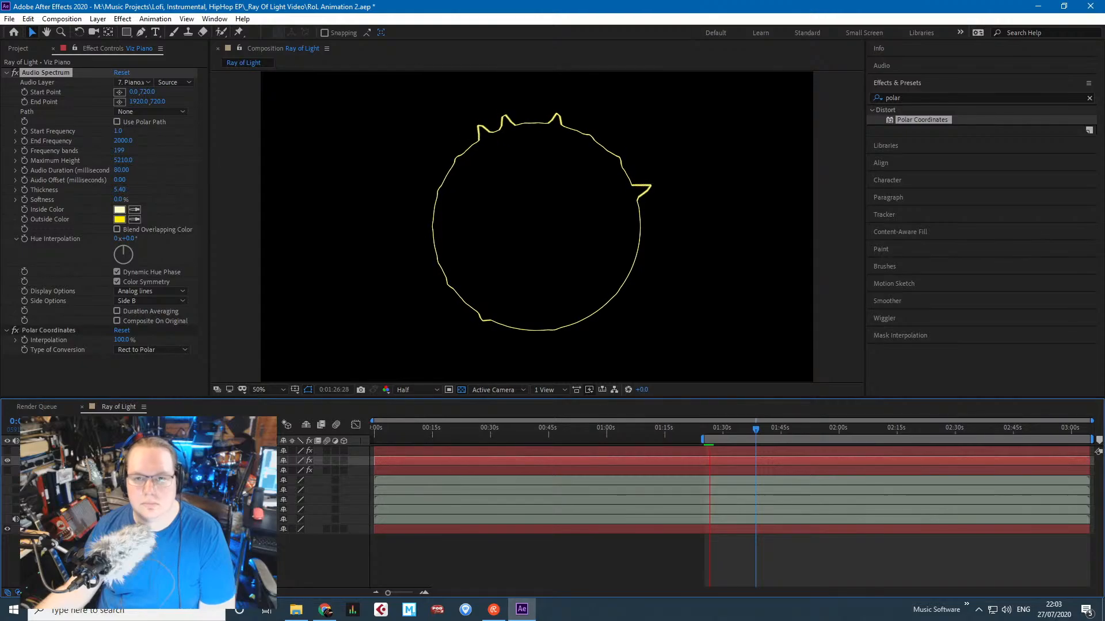
key("space")
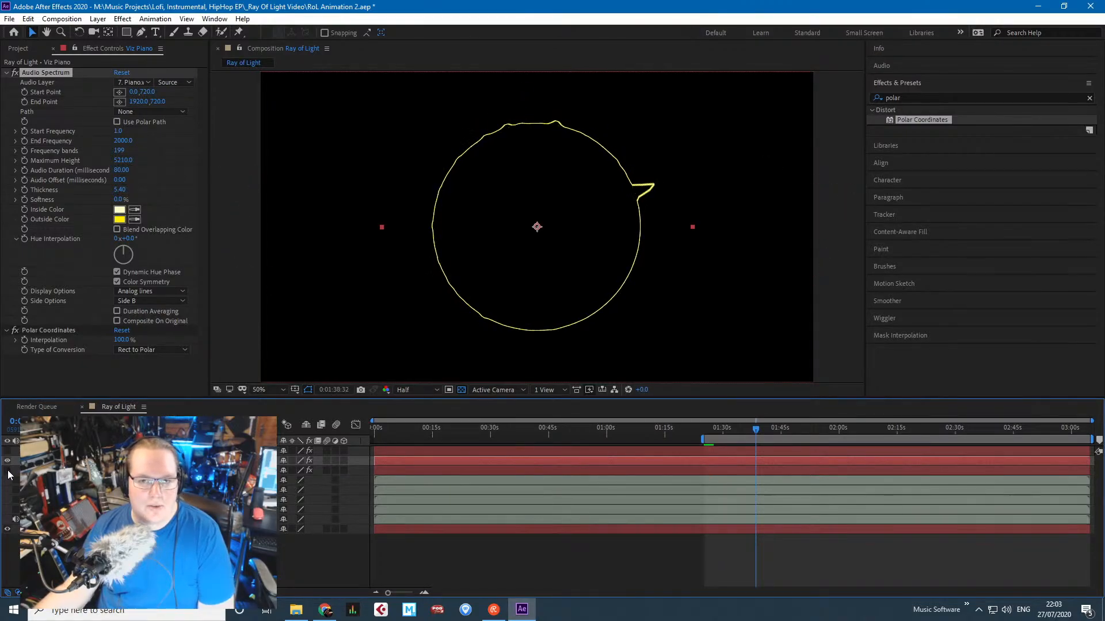
Keyframe the Viz Piano layer's rotation from 0x+90° at the composition start to 0x-270° at its end.
left_click(44, 461)
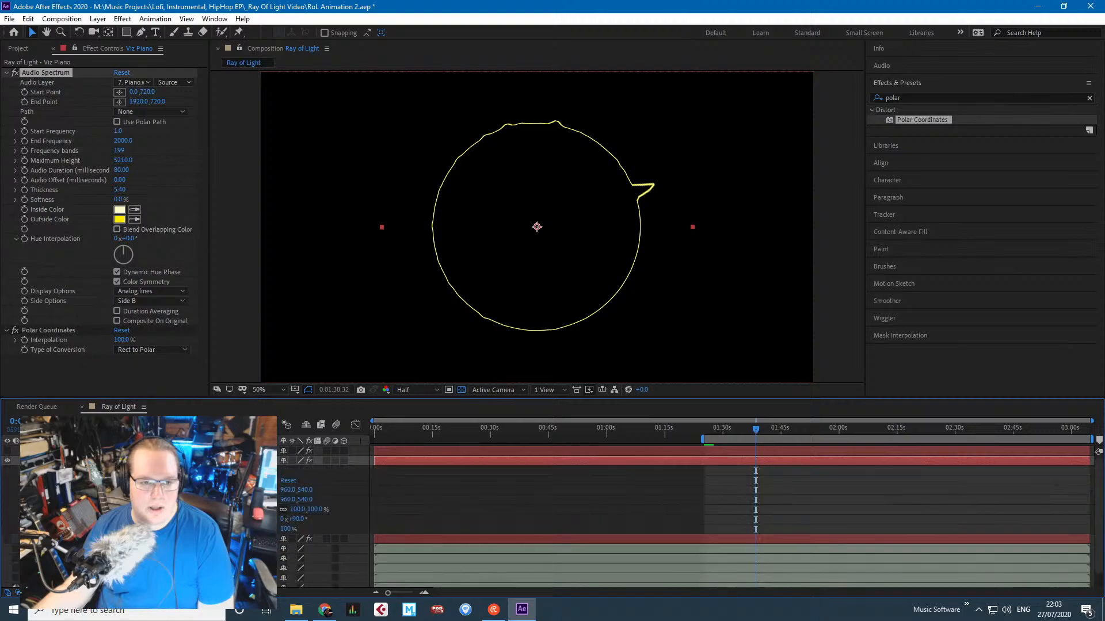
key("Home")
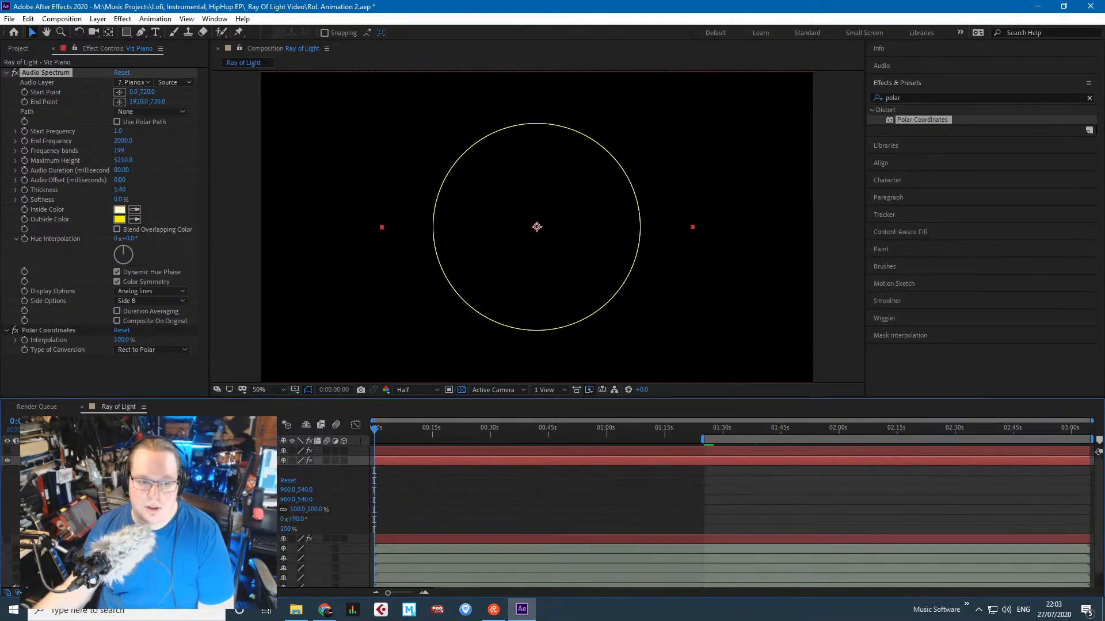
key("End")
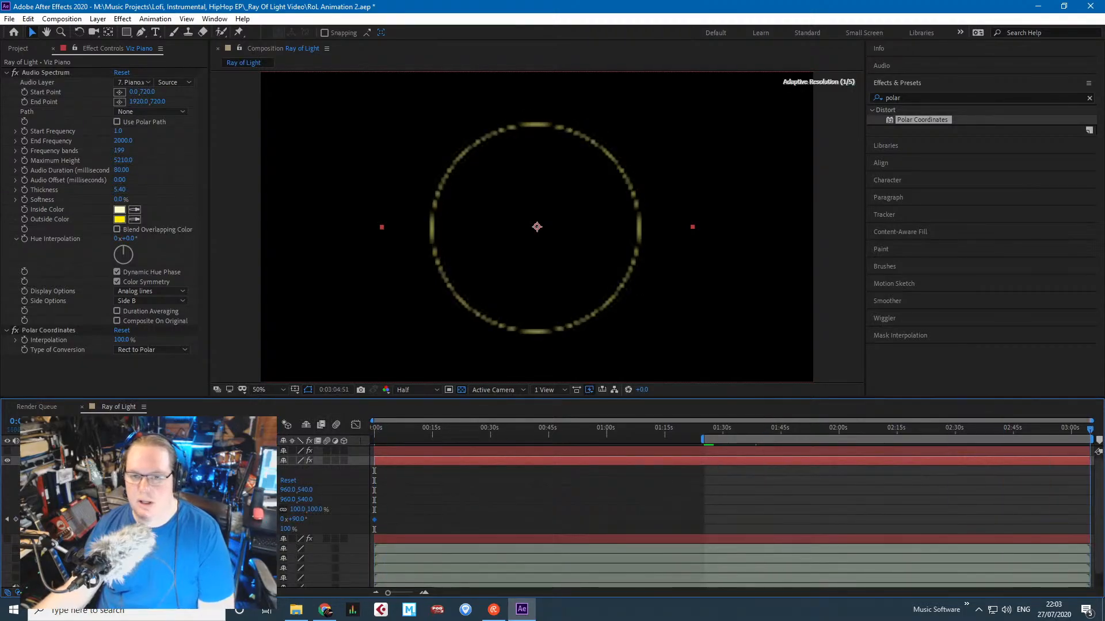
left_click(282, 520)
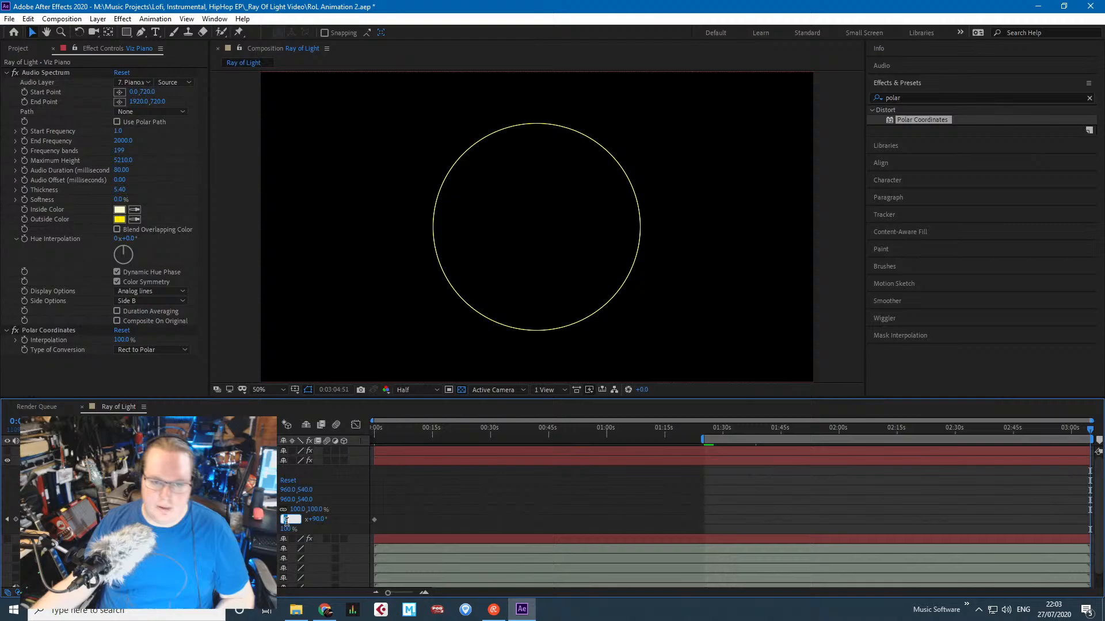
type("-1")
key("Return")
left_click(473, 517)
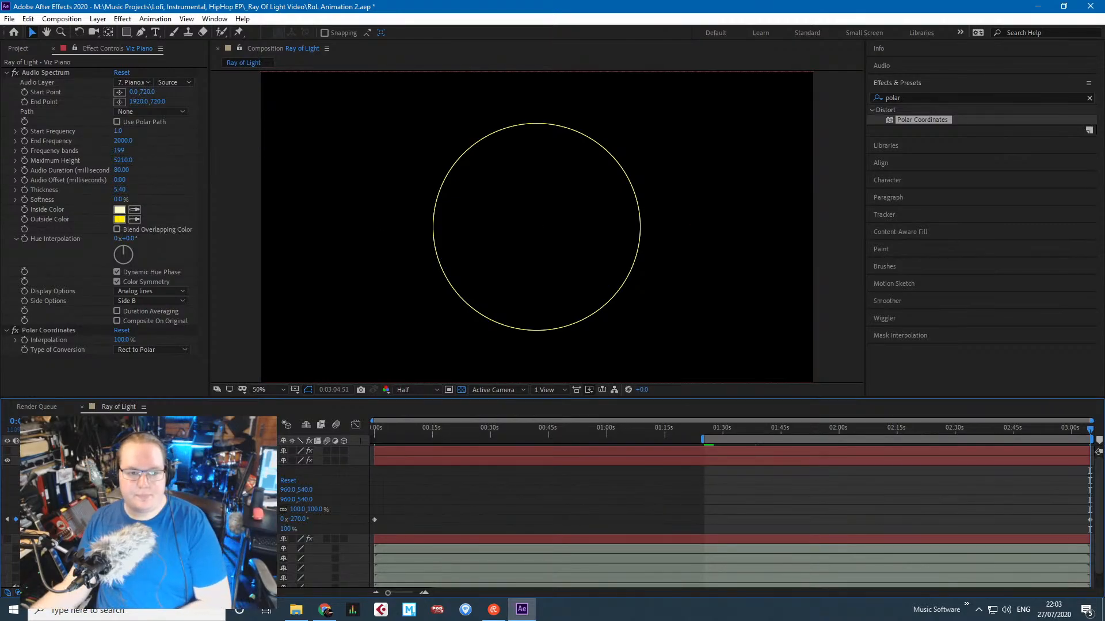
left_click(44, 461)
Turn on visibility for the bass and drum rings alongside the piano ring and play back the combined visualiser.
left_click_drag(8, 451, 7, 471)
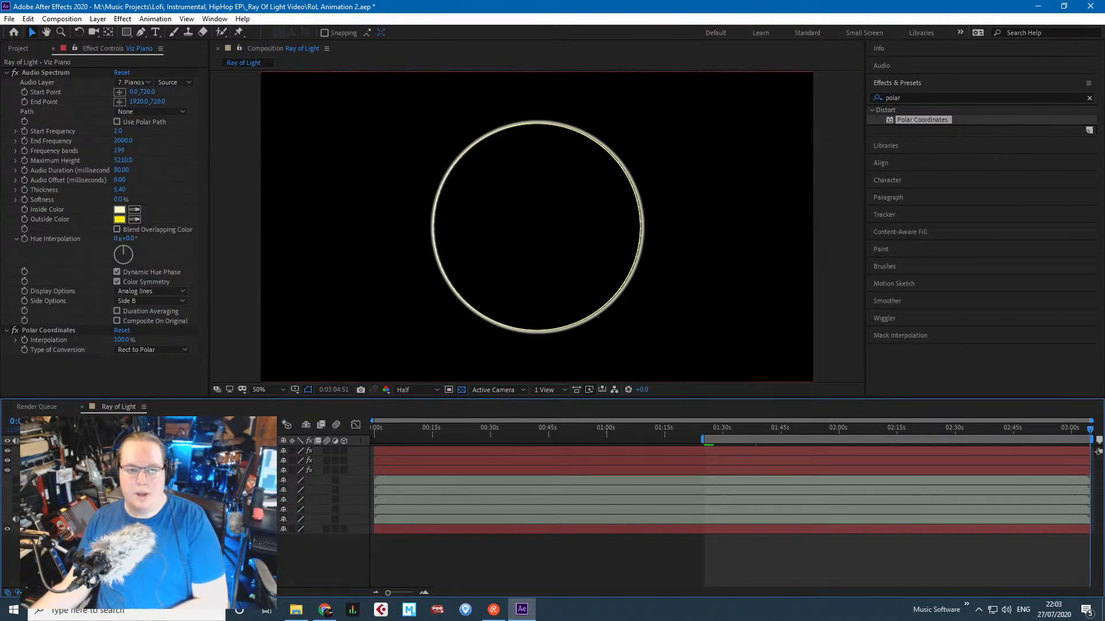
key("space")
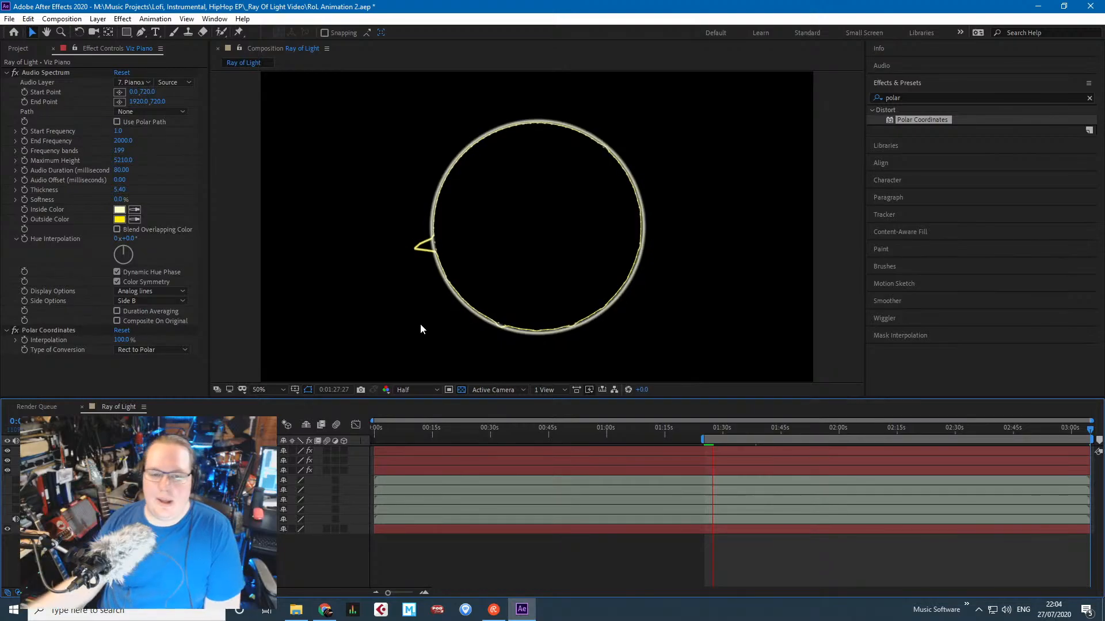
key("space")
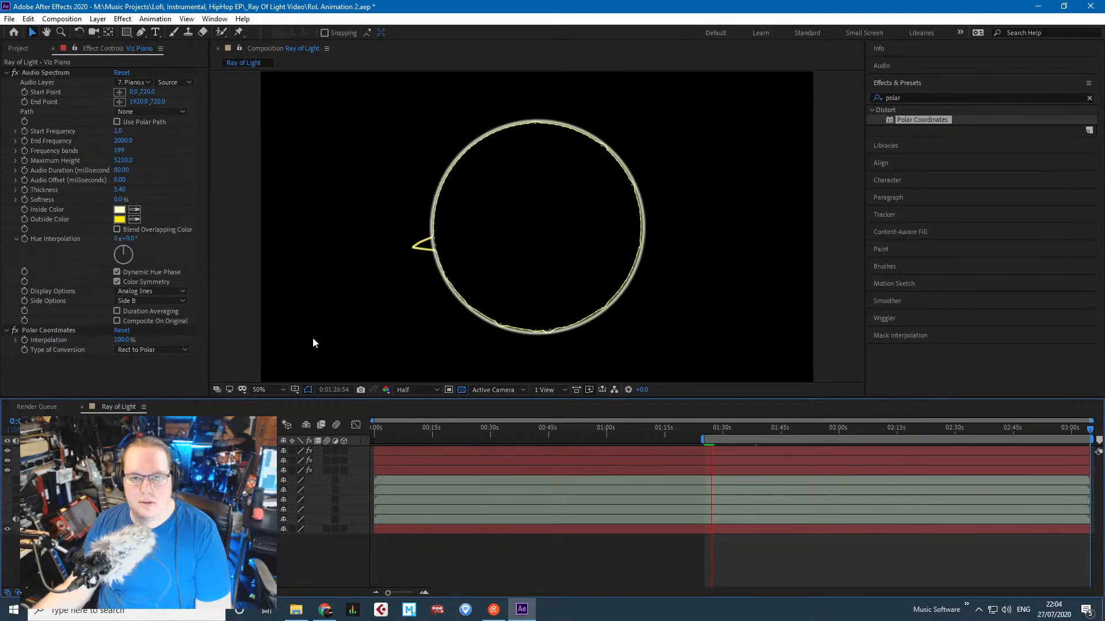
key("space")
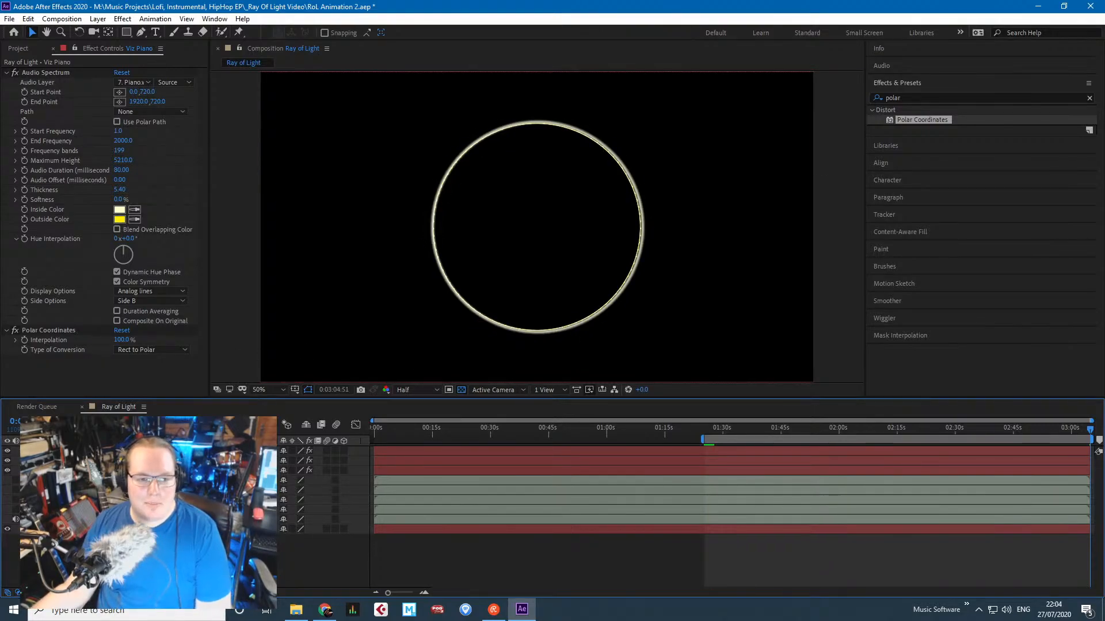
Scale the Viz Bass layer up to 334% so its ring extends past the frame.
left_click(115, 461)
left_click(115, 451)
scroll(451, 291, "down", 4)
scroll(217, 349, "up", 2)
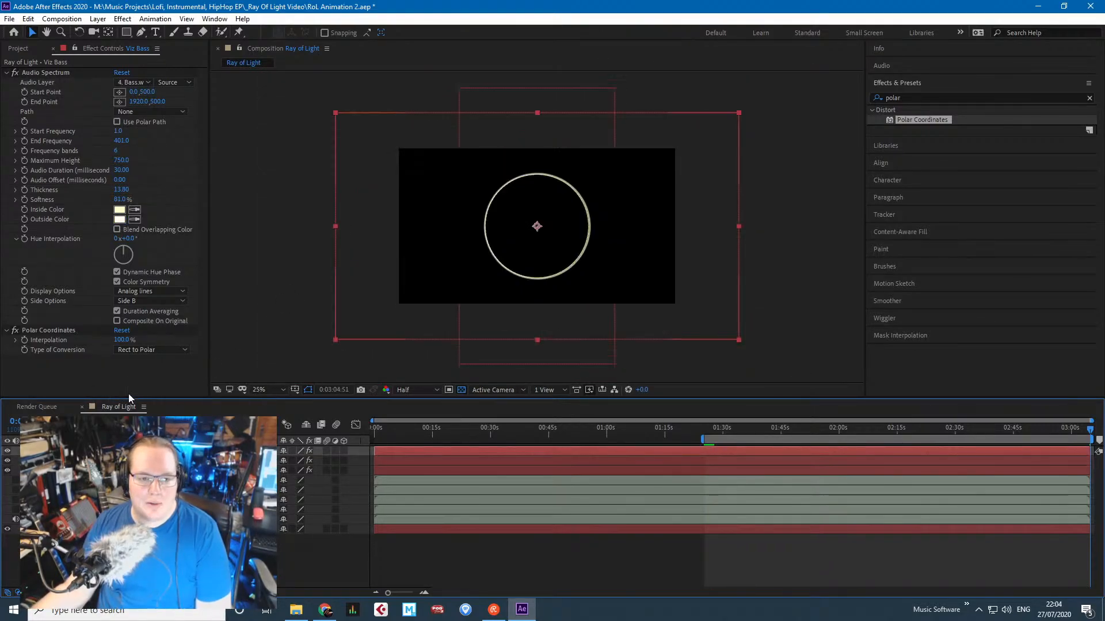
left_click(44, 451)
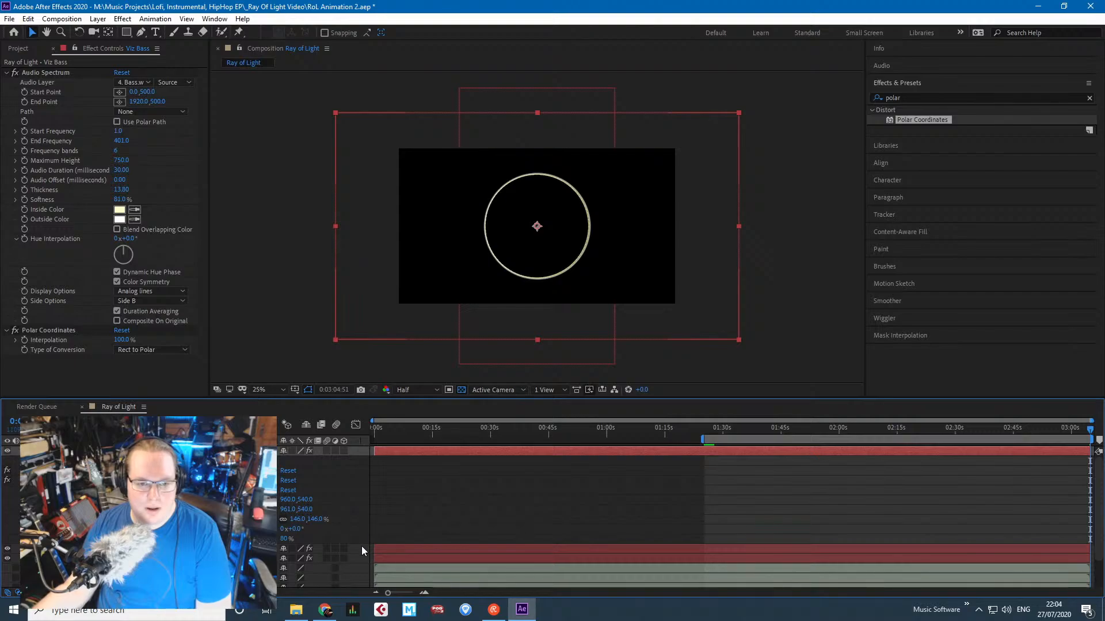
left_click_drag(314, 522, 409, 508)
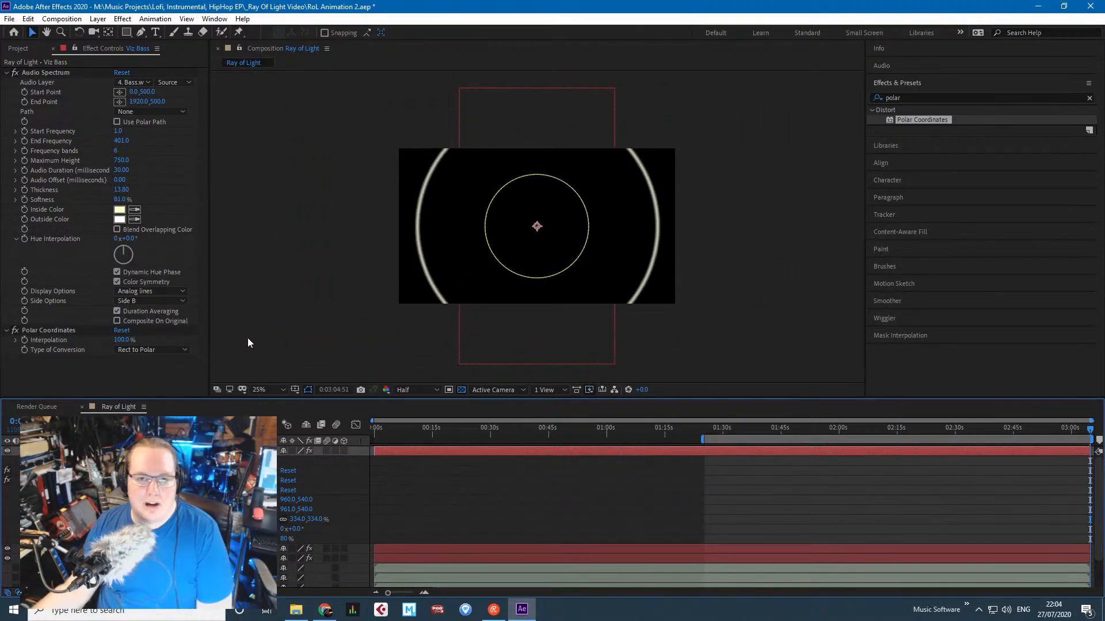
Add a Gaussian Blur effect to the Viz Bass layer and raise its Blurriness to about 82.7.
left_click(921, 98)
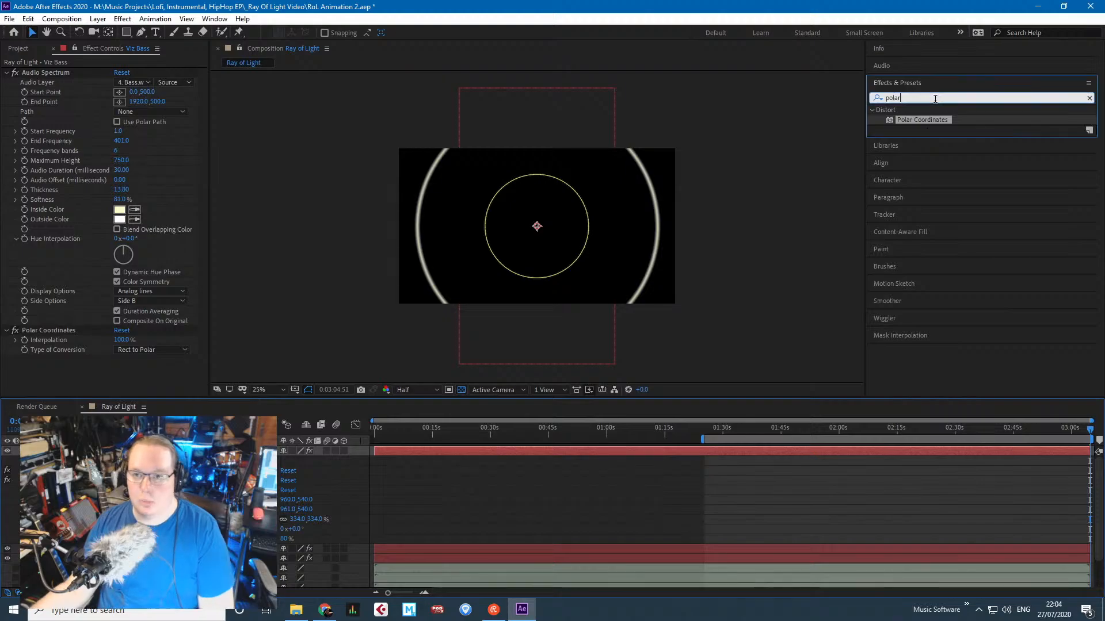
type("blur")
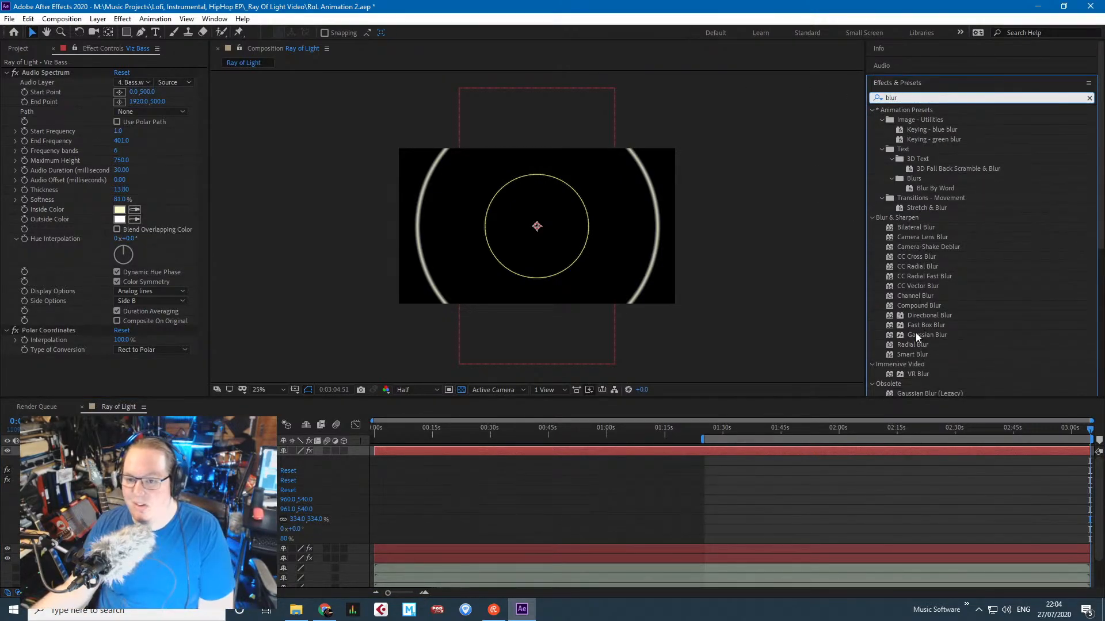
left_click_drag(916, 335, 136, 452)
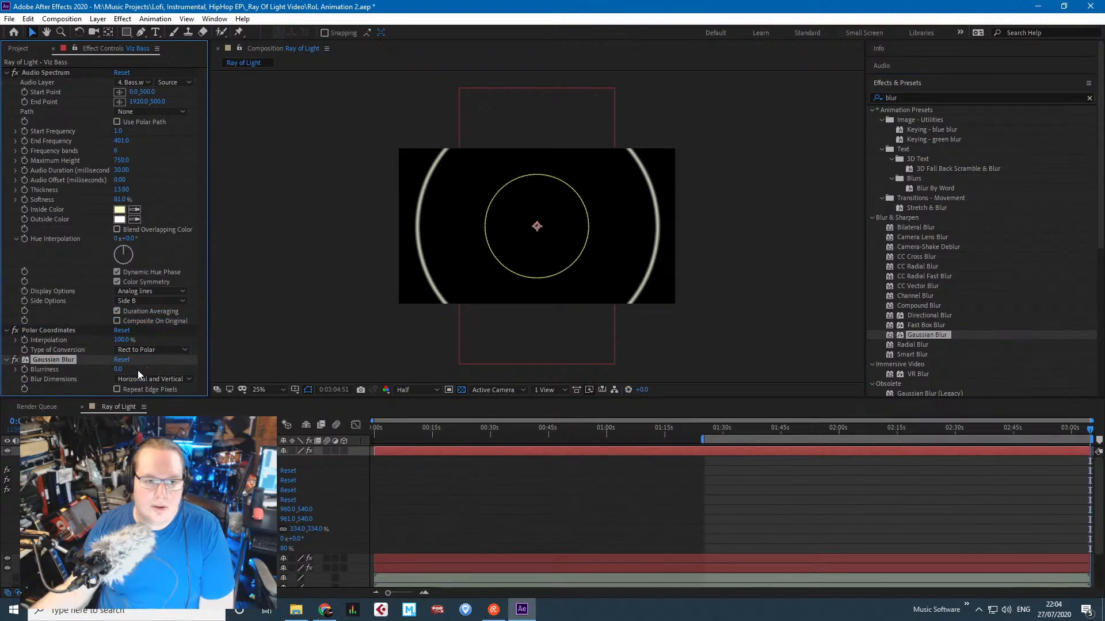
left_click_drag(130, 367, 651, 347)
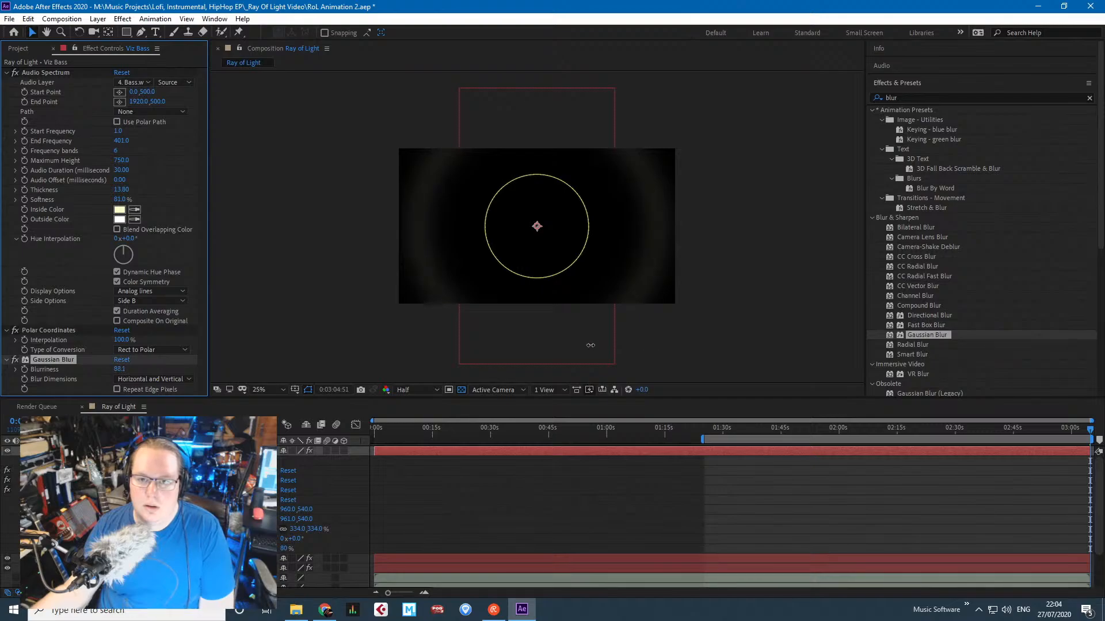
Insert CC Radial Blur before the Gaussian Blur on Viz Bass, with type Fading Zoom and Amount 81.
left_click(920, 98)
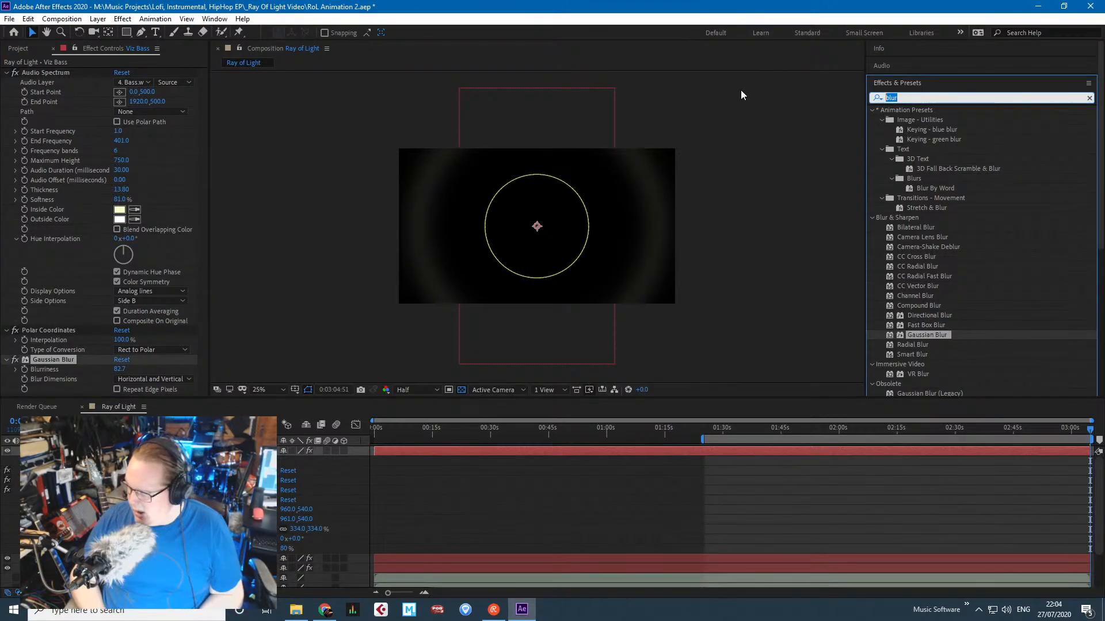
type("radial")
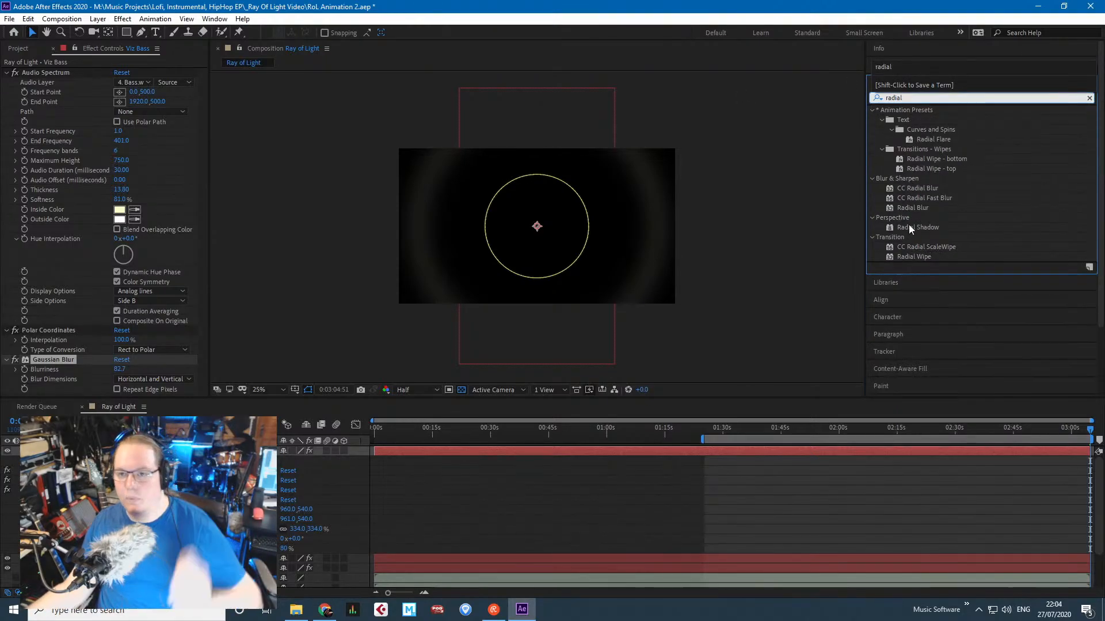
left_click_drag(920, 188, 88, 345)
left_click(15, 362)
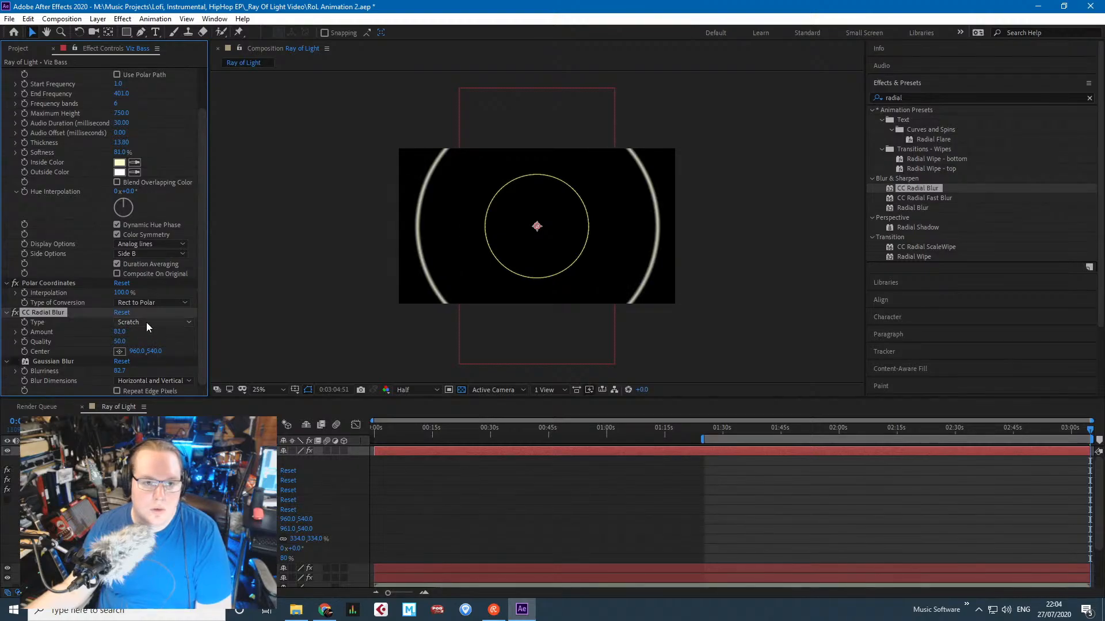
left_click(147, 327)
left_click(158, 352)
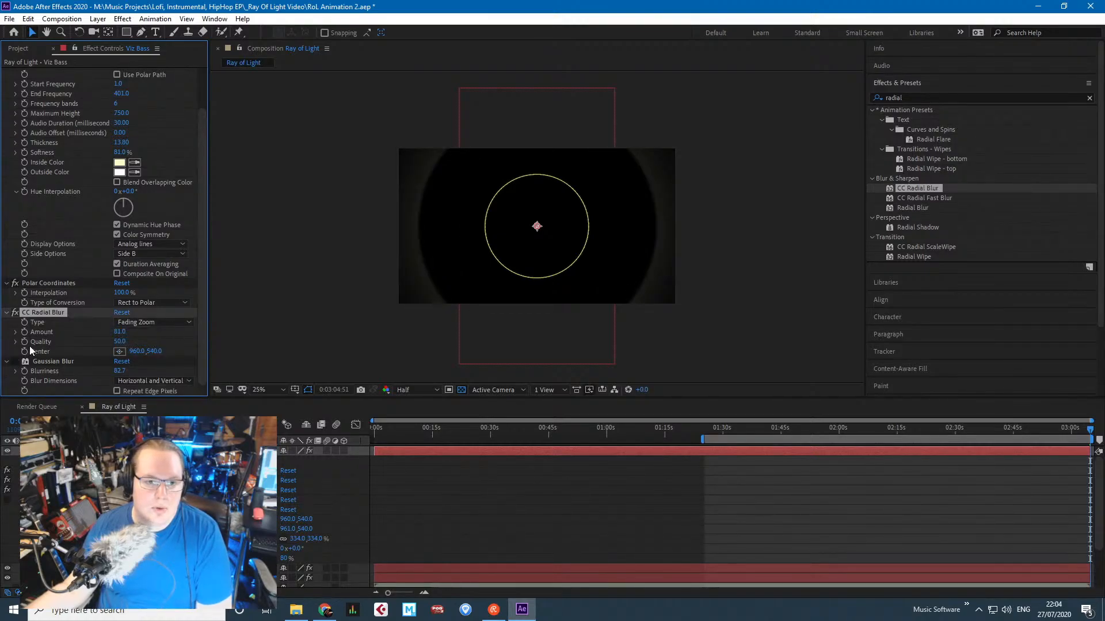
Reduce the Viz Bass Gaussian Blur's Blurriness to 43.3 and play back the blurred glow.
left_click_drag(119, 371, 7, 381)
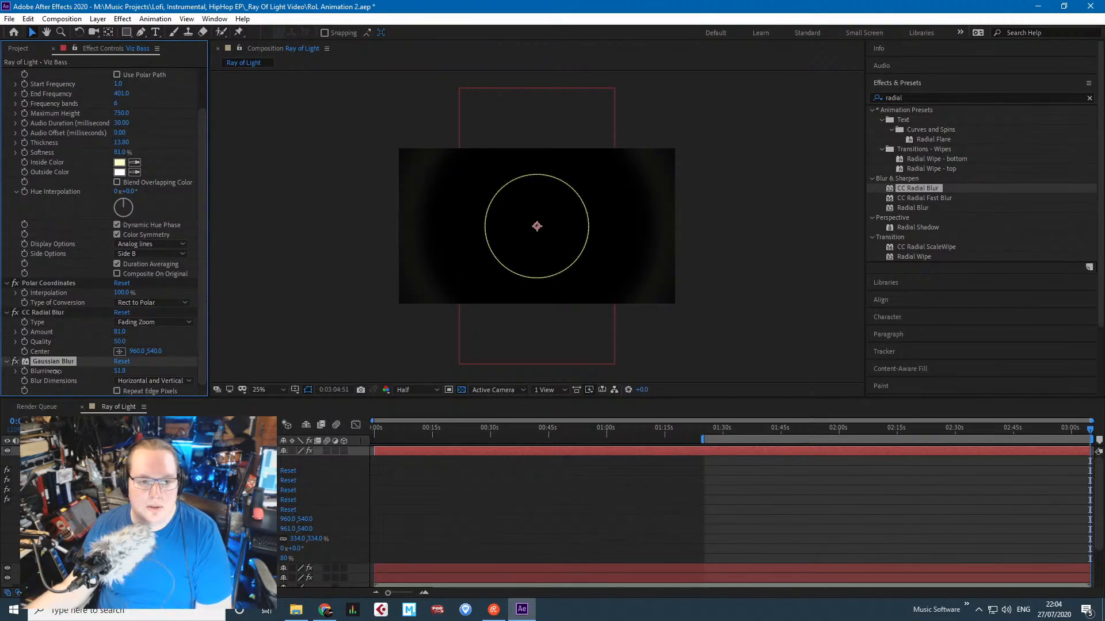
scroll(332, 284, "up", 2)
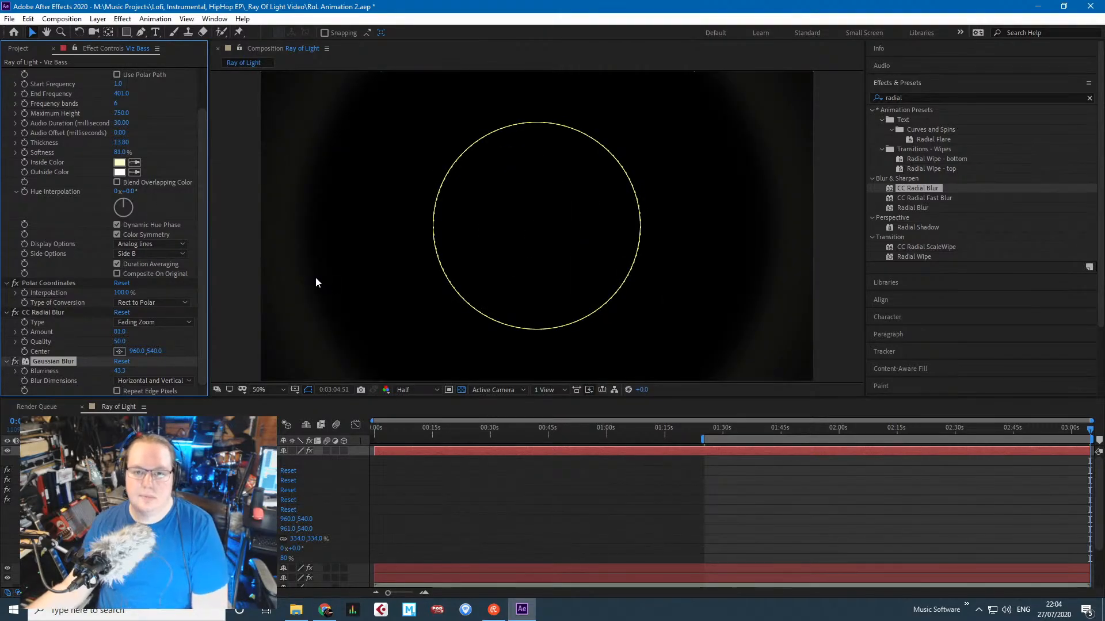
key("space")
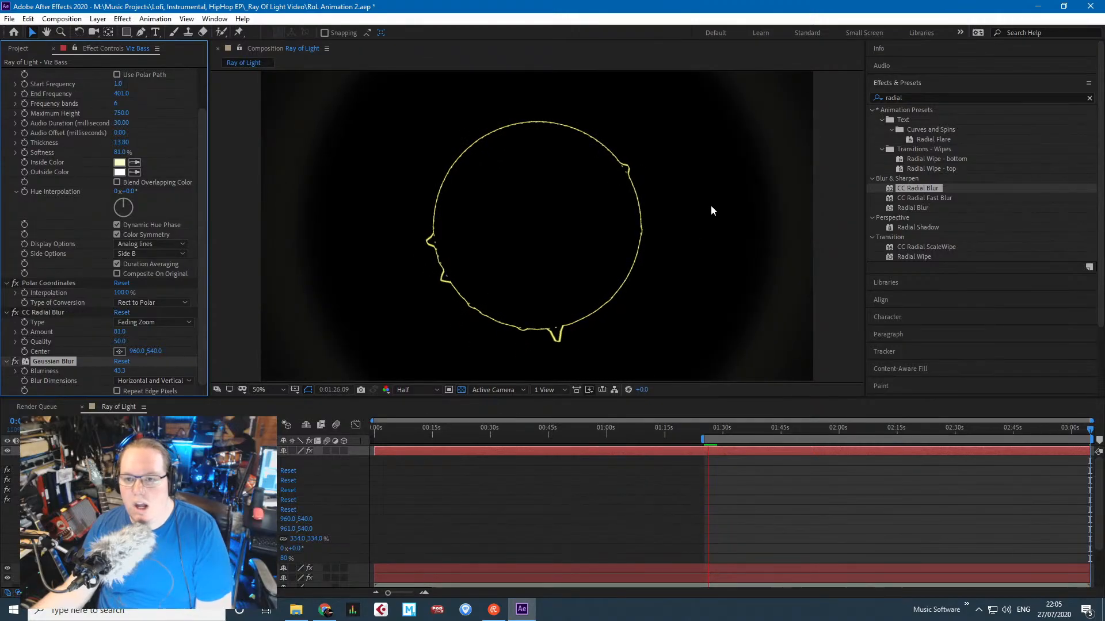
Go to 0:01:27:50 and scale the Viz Drum layer to 97% so its dots sit inside the piano ring.
scroll(713, 240, "down", 1)
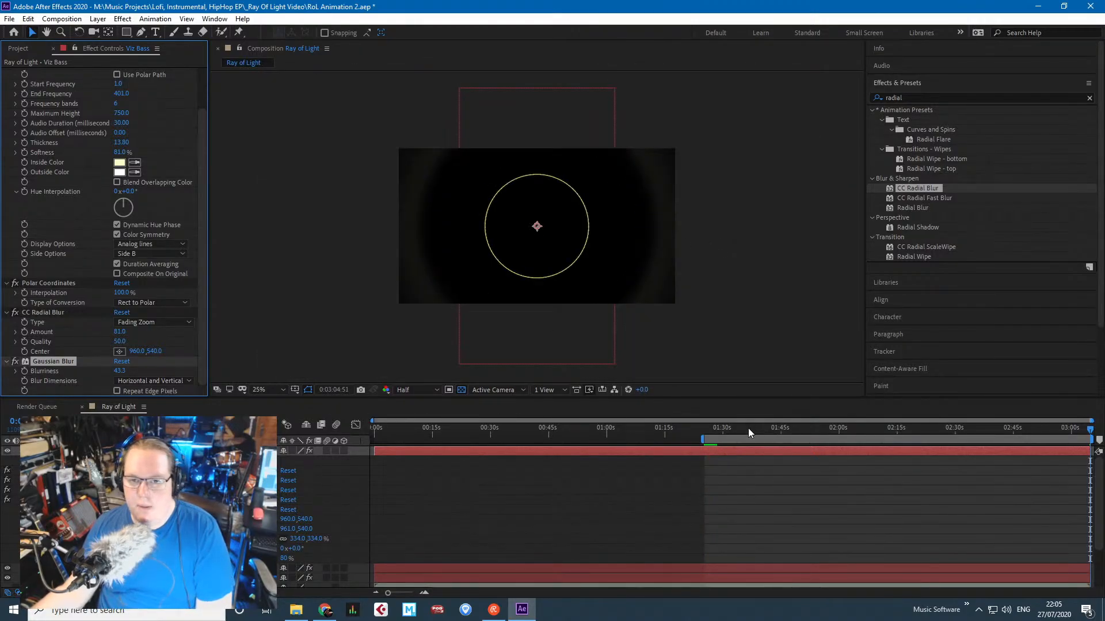
left_click_drag(750, 433, 715, 416)
scroll(572, 252, "up", 2)
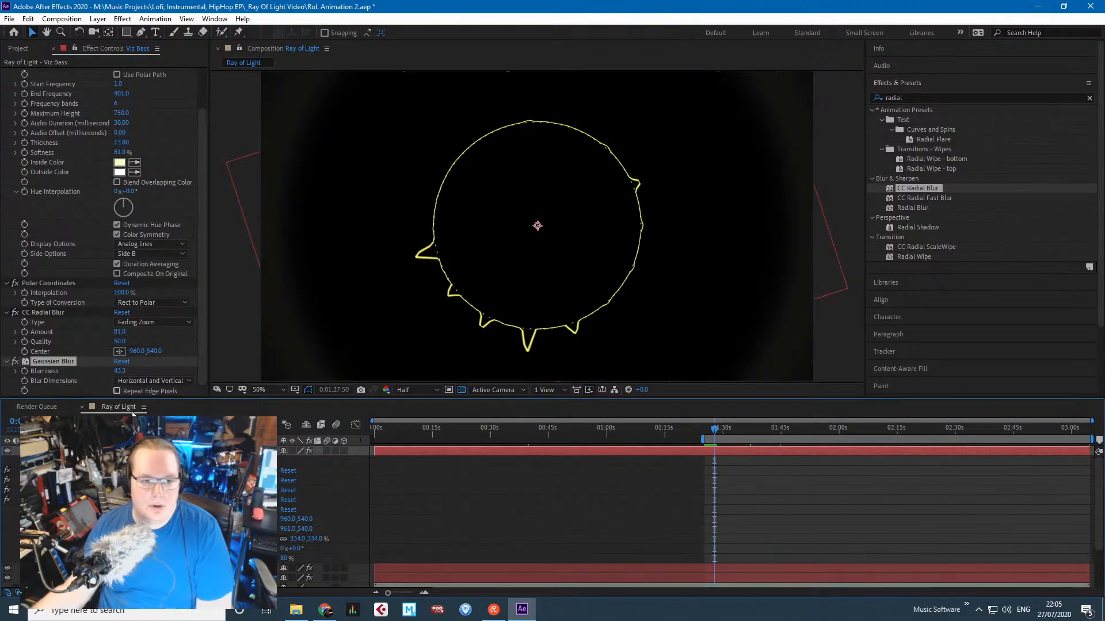
left_click(42, 451)
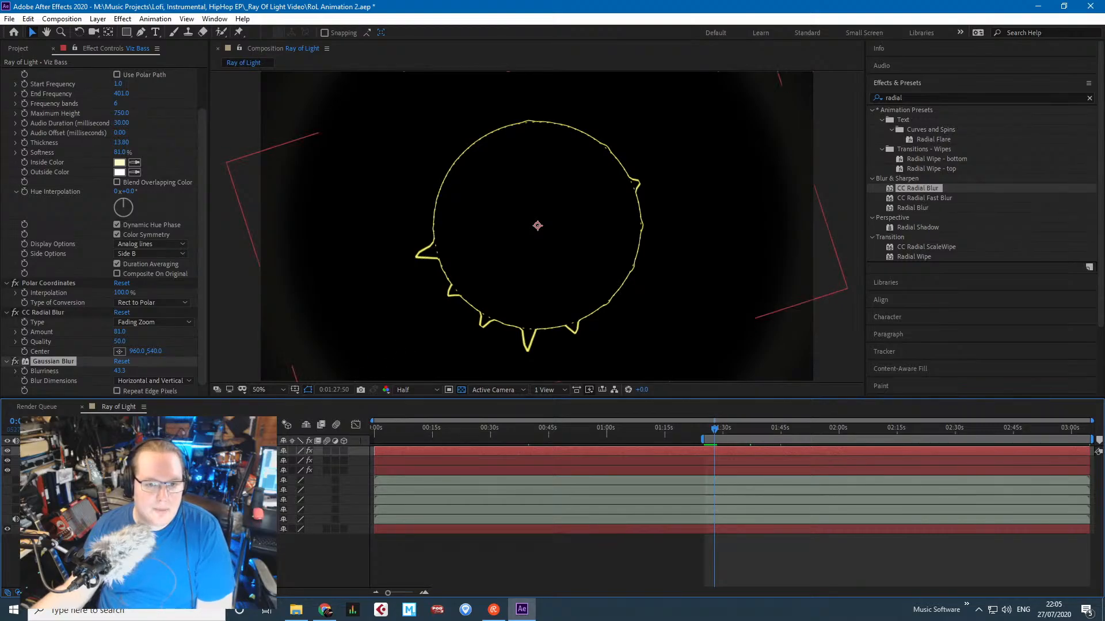
left_click(86, 470)
left_click(43, 470)
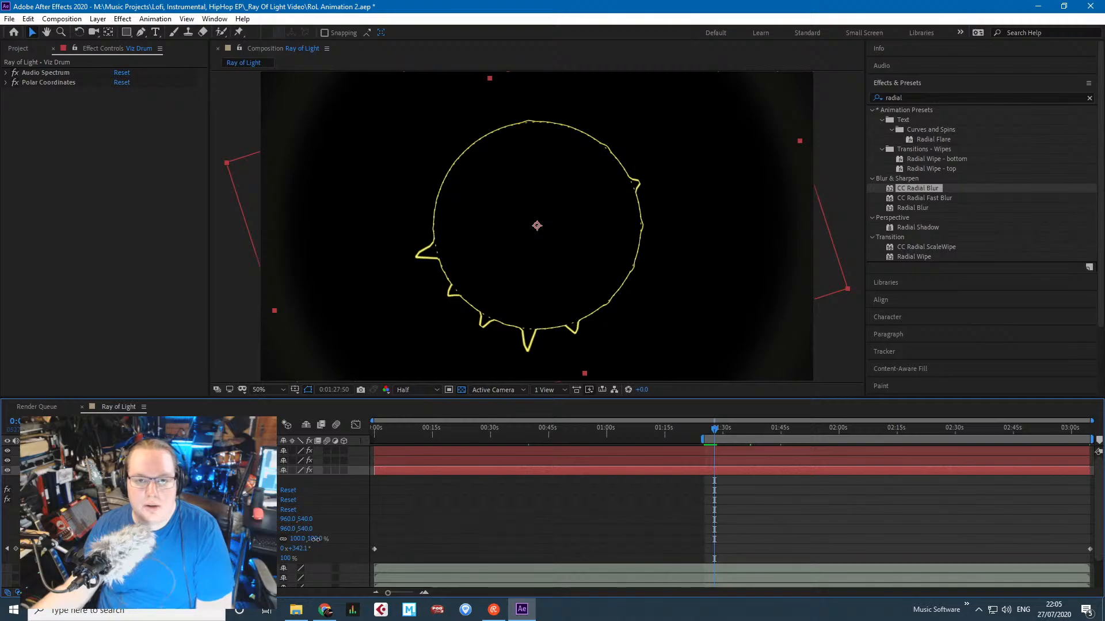
left_click_drag(313, 539, 316, 542)
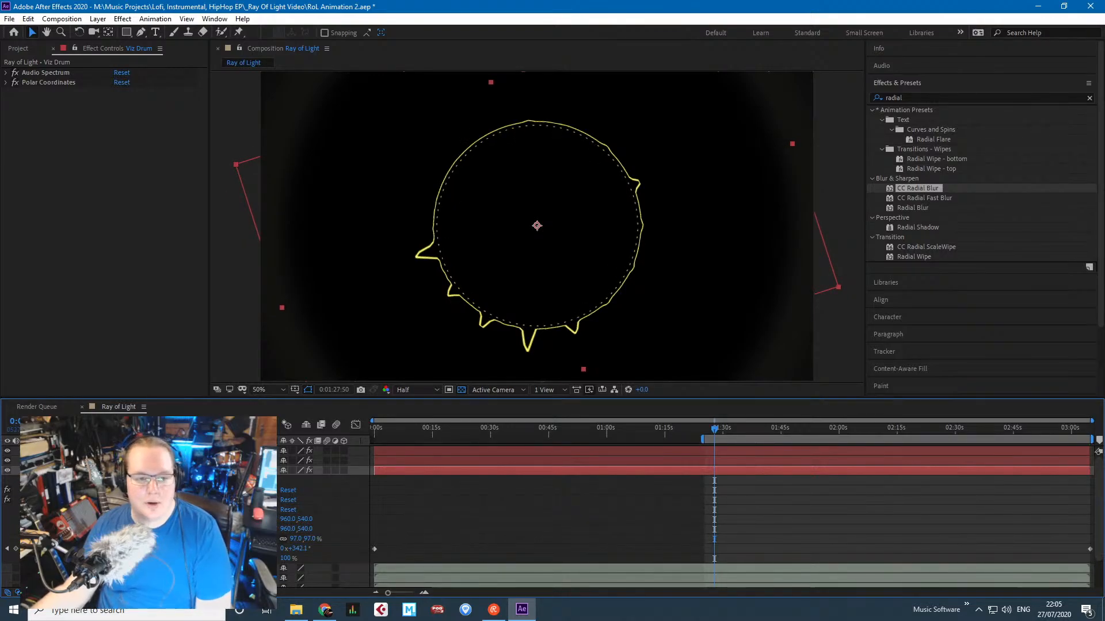
left_click(42, 471)
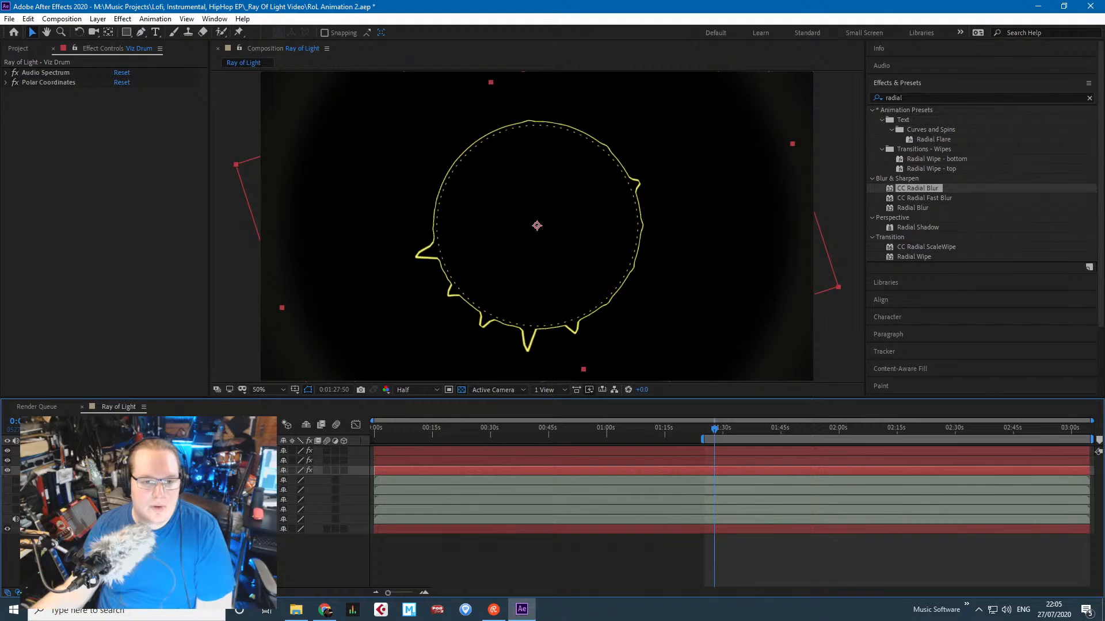
Duplicate the Viz Piano layer.
left_click(98, 451)
left_click(103, 461)
right_click(110, 461)
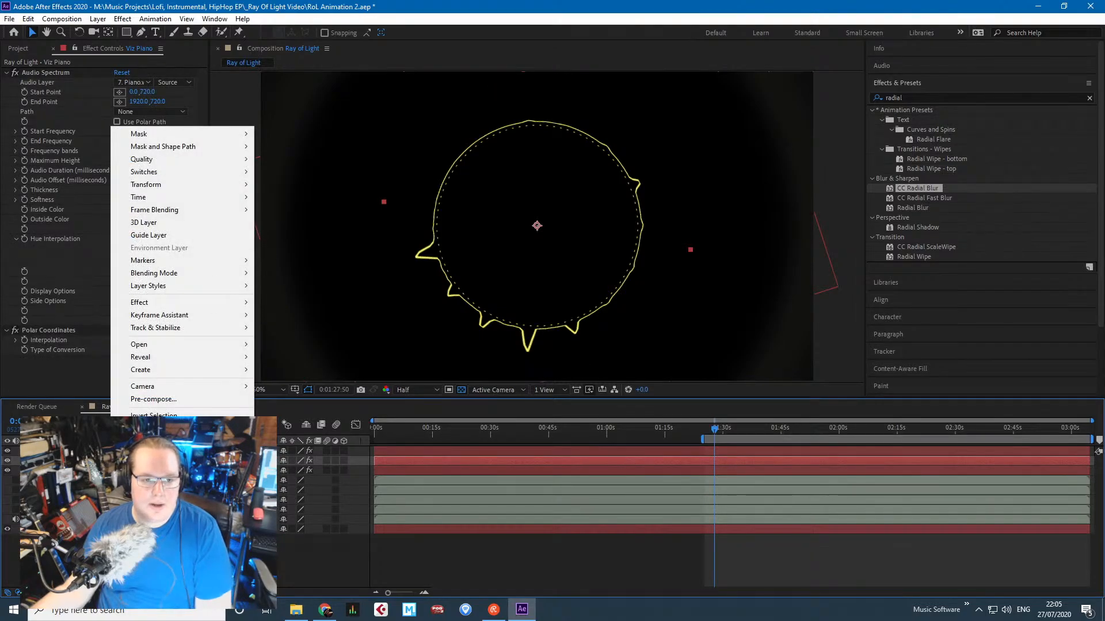
left_click(138, 558)
left_click(103, 461)
key("ctrl+d")
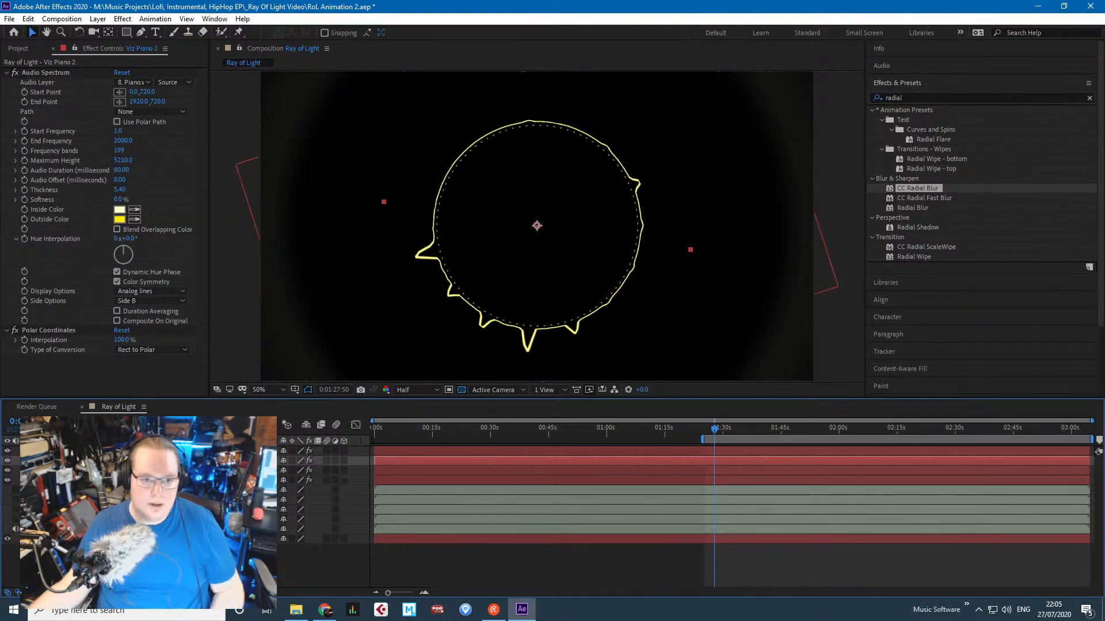
Rename the duplicated piano visualiser layer as Viz Pad.
left_click(98, 451)
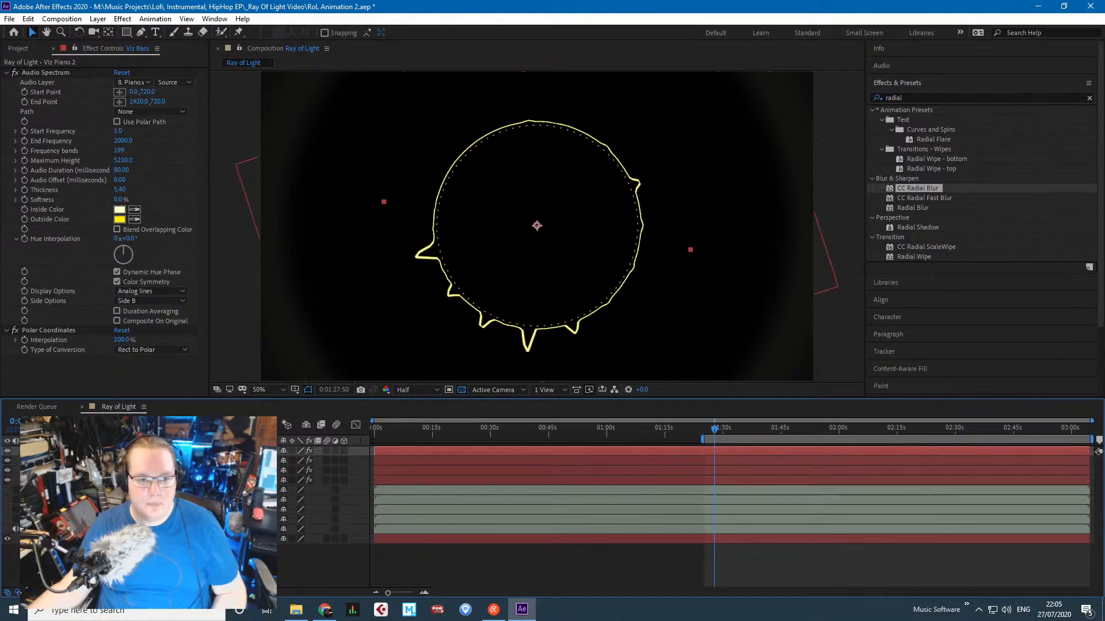
left_click(103, 461)
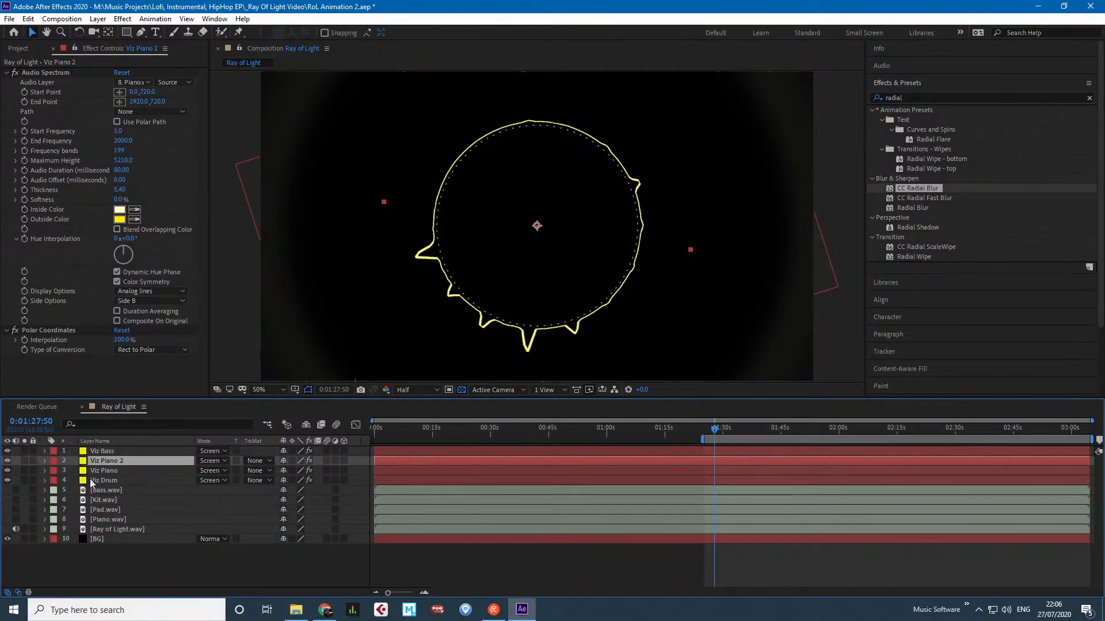
right_click(99, 460)
left_click(144, 437)
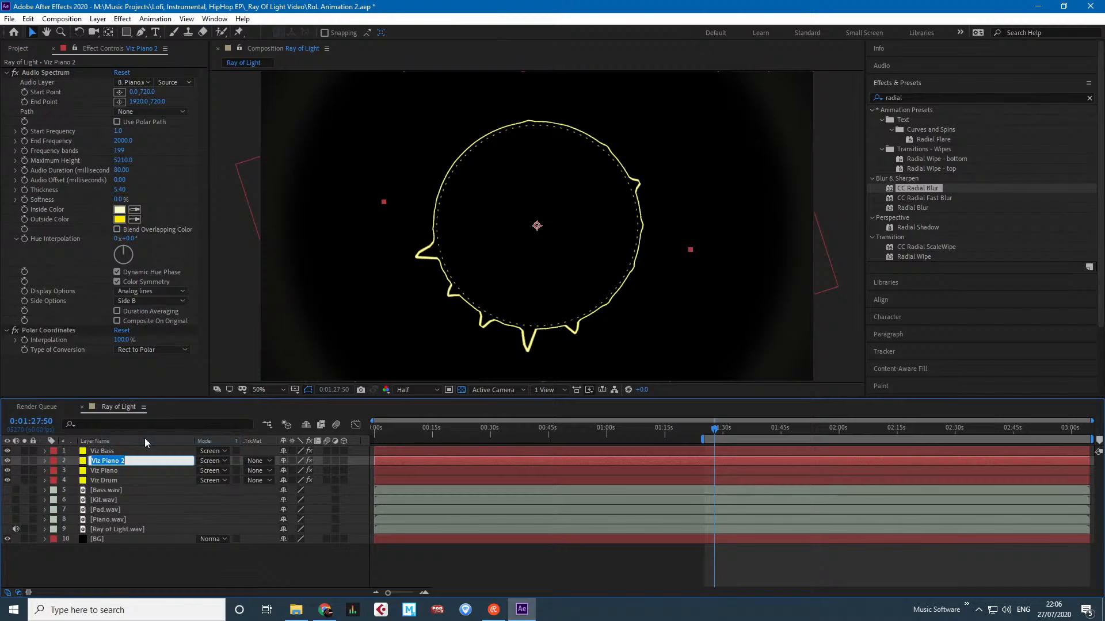
type("Viz P")
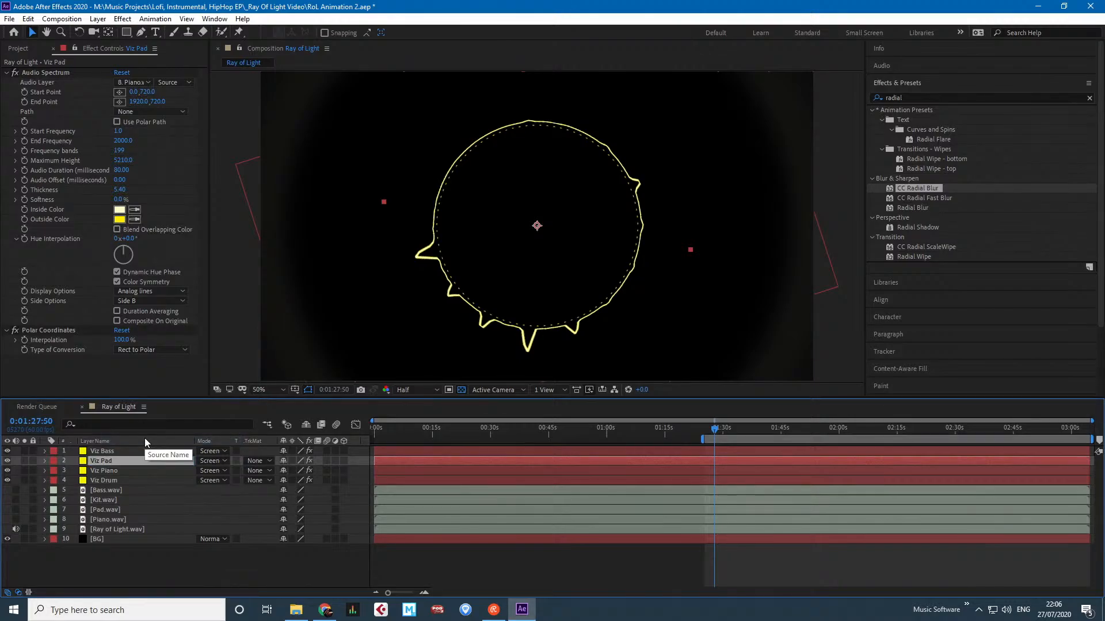
Confirm the Viz Pad layer name and set its Audio Spectrum source layer to Pad.wav.
key("Return")
left_click(132, 83)
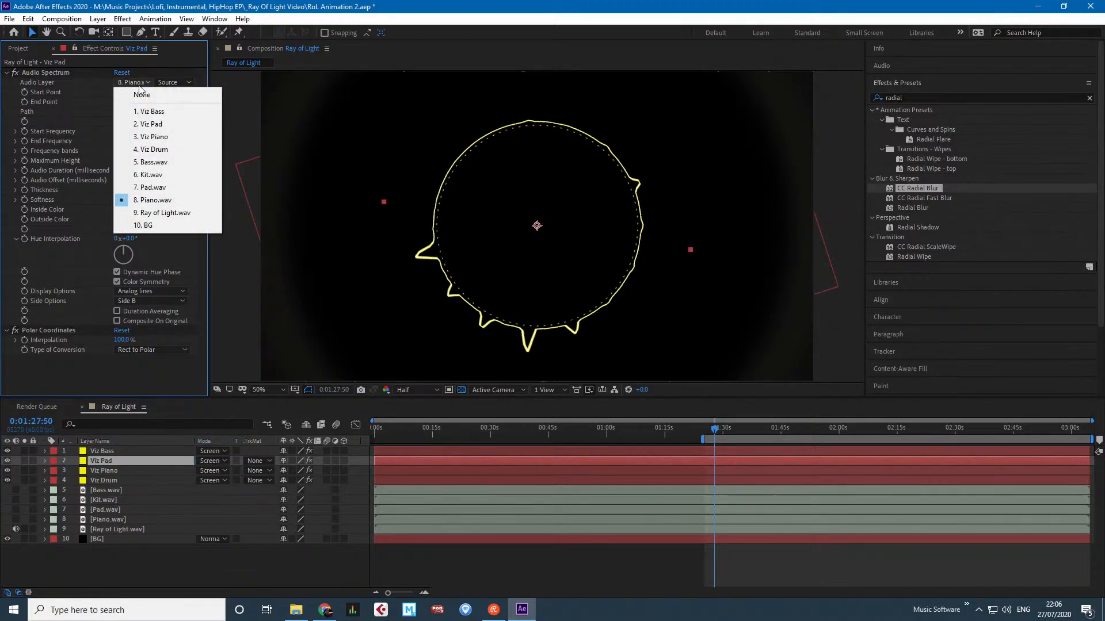
left_click(179, 192)
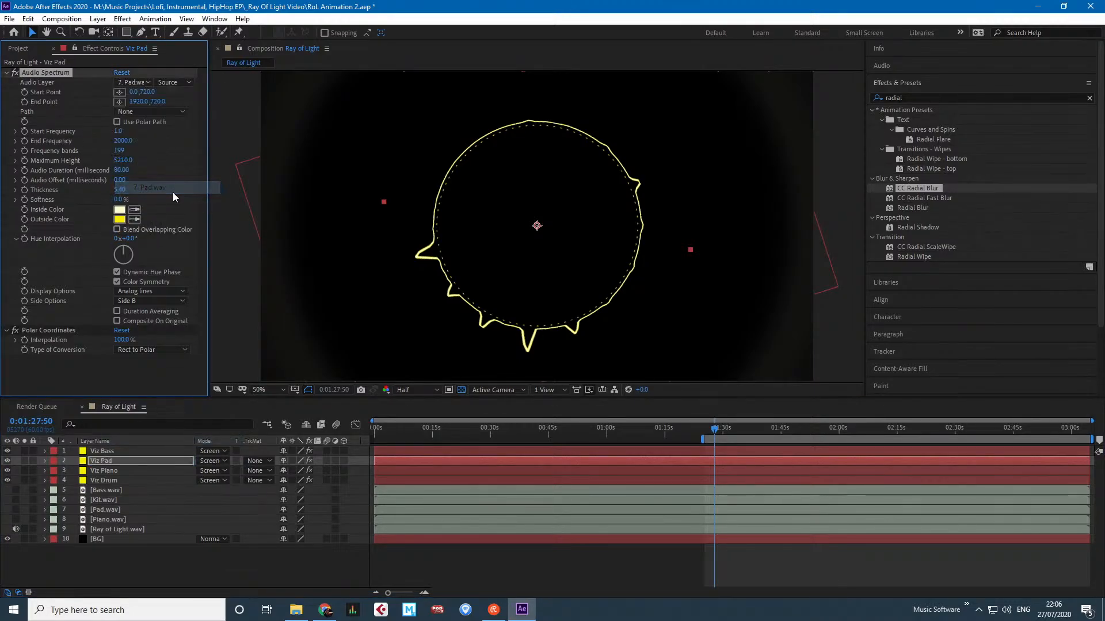
Set Viz Pad's Outside Color to pale yellow FFF697 and its Inside Color to white FFFFFF.
left_click(119, 220)
left_click(438, 200)
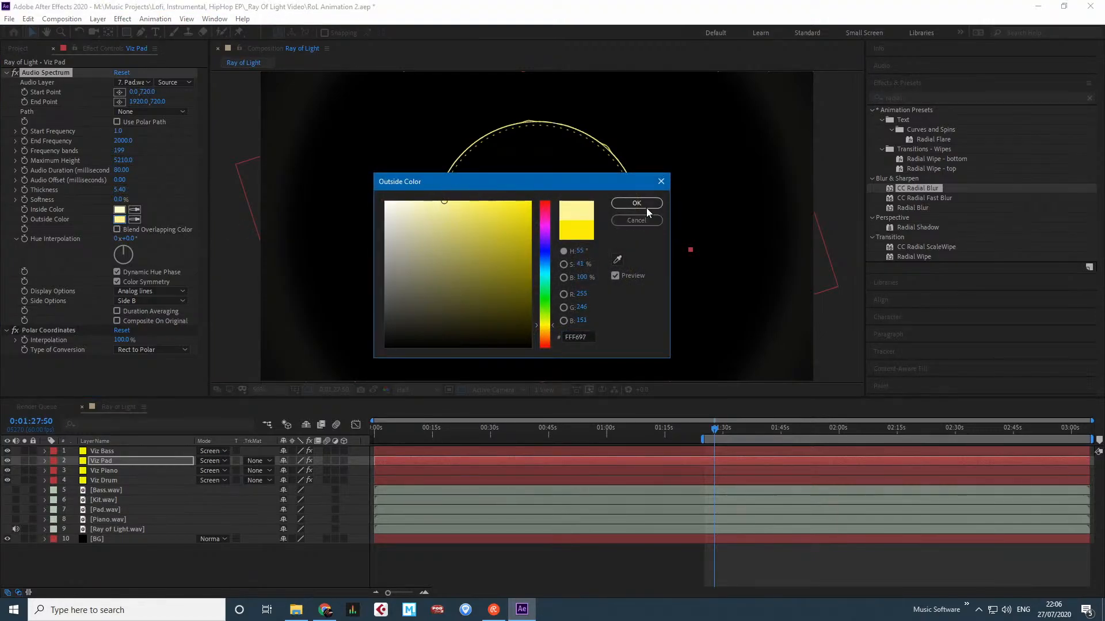
left_click(643, 204)
left_click(119, 209)
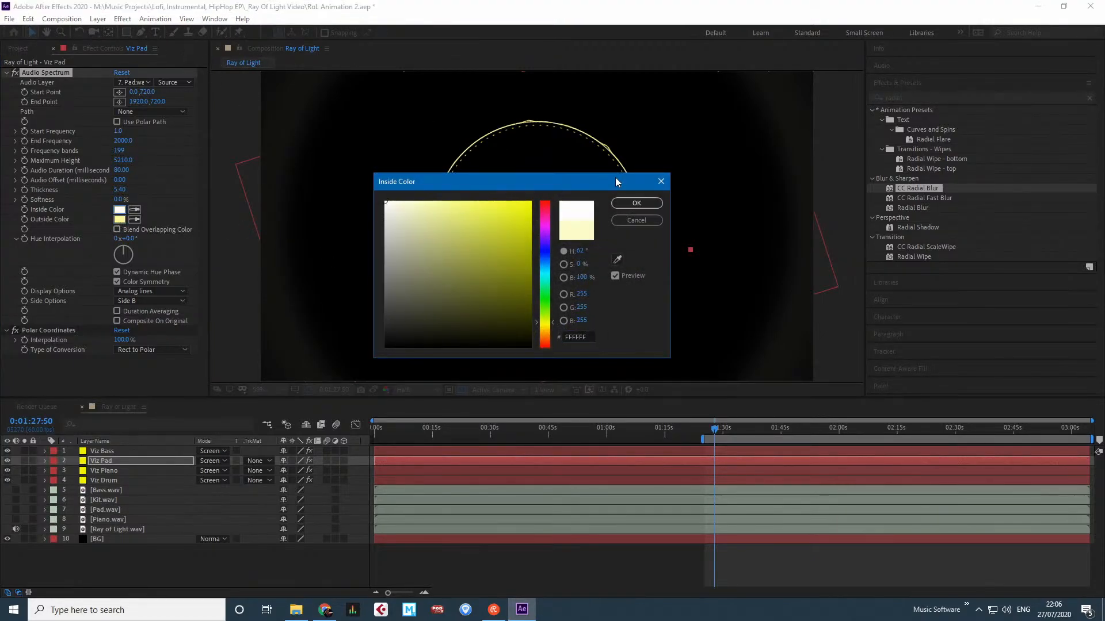
left_click(637, 203)
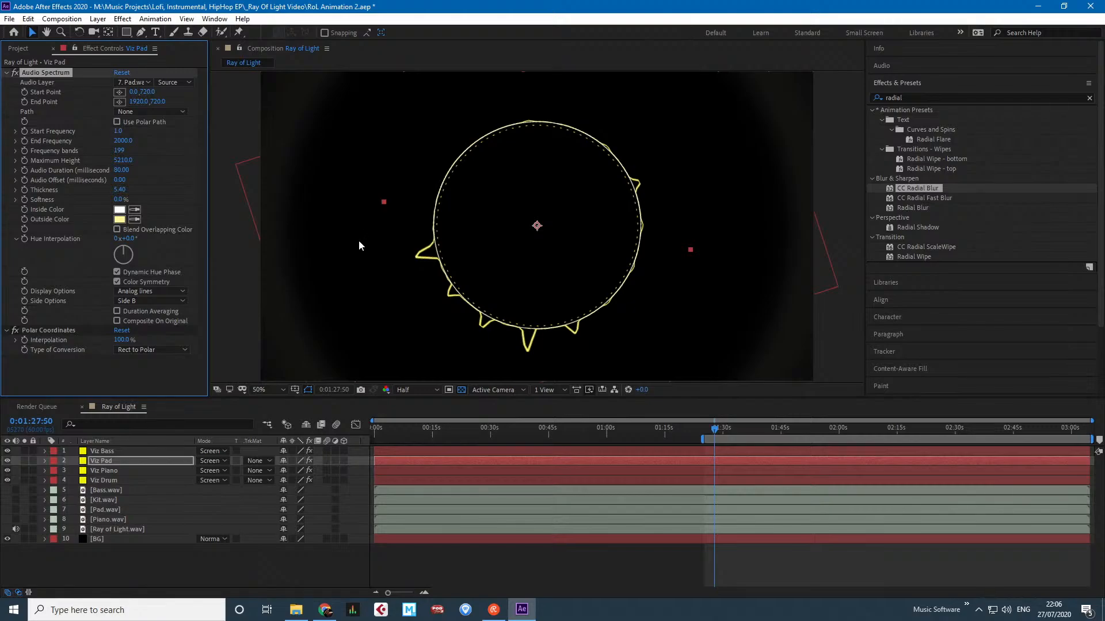
Set Viz Pad's spectrum to Side A & B with 185 frequency bands, Maximum Height 6010 and Analog dots display.
left_click(145, 302)
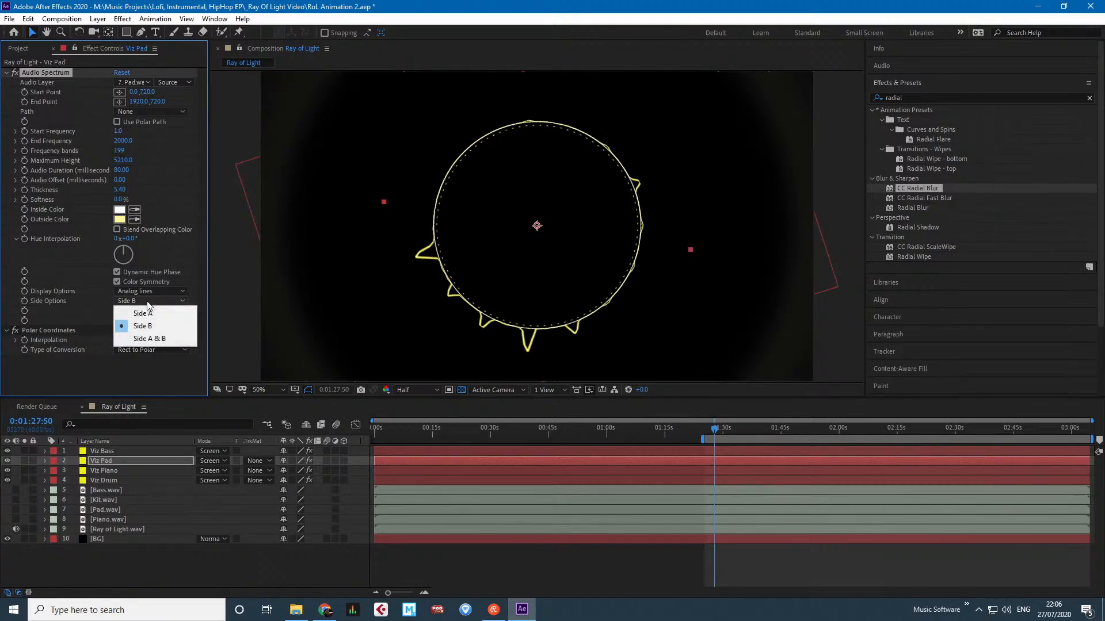
left_click(148, 303)
left_click(152, 291)
left_click(154, 314)
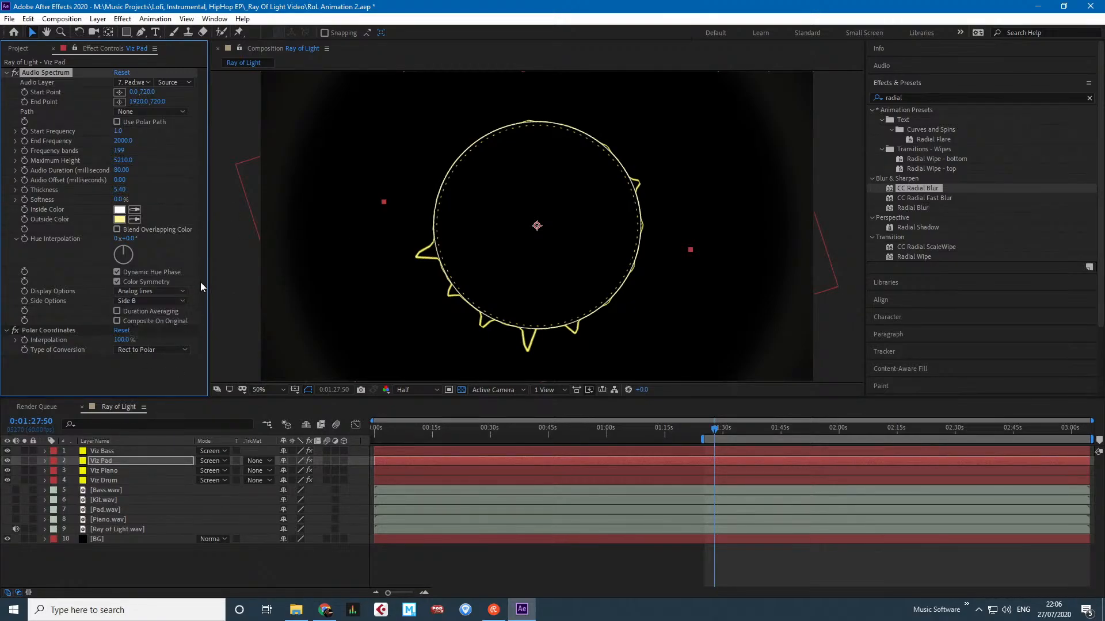
left_click(172, 302)
left_click(164, 325)
left_click_drag(123, 160, 185, 159)
left_click(152, 290)
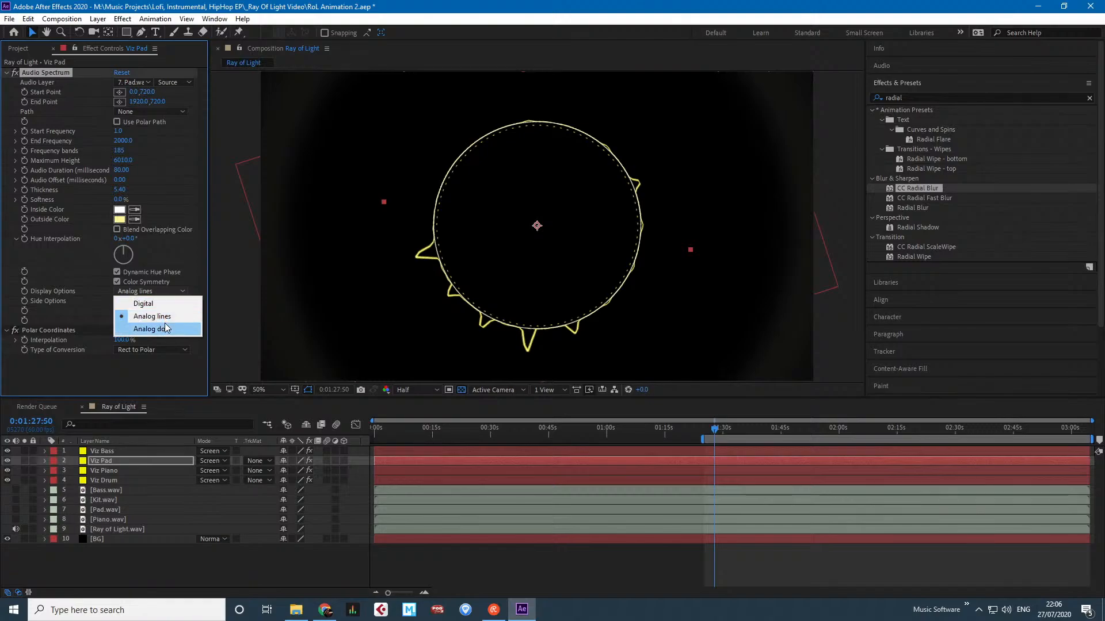
left_click(166, 324)
Hide the Viz Drum, Viz Piano and Viz Bass layers and go to 0:01:31:59 to see the pad ring alone.
left_click(8, 481)
left_click(8, 471)
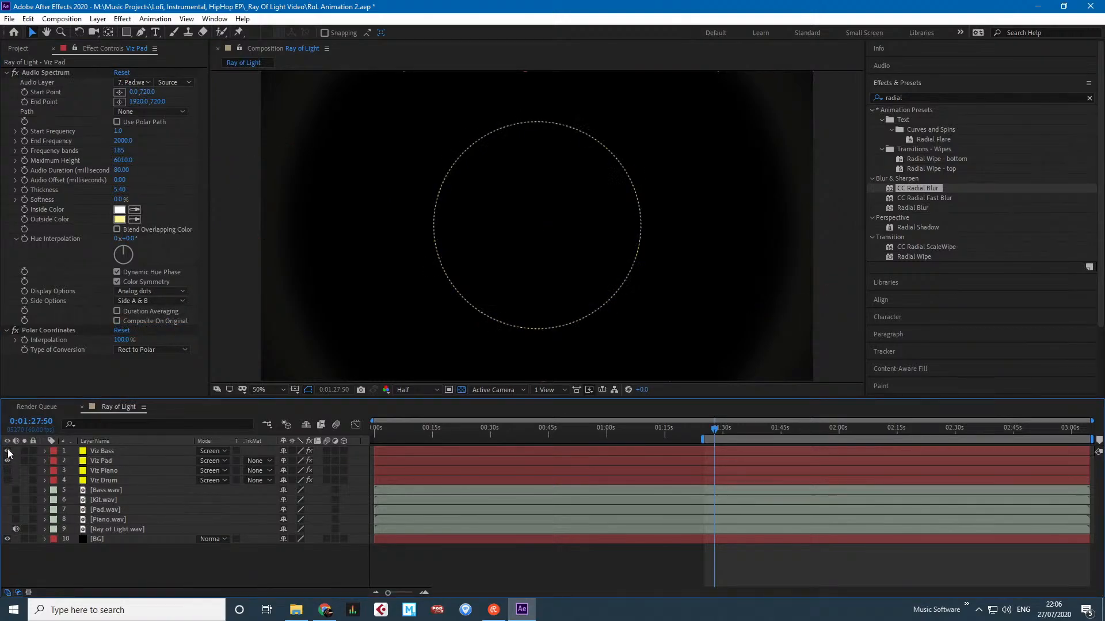
left_click(9, 451)
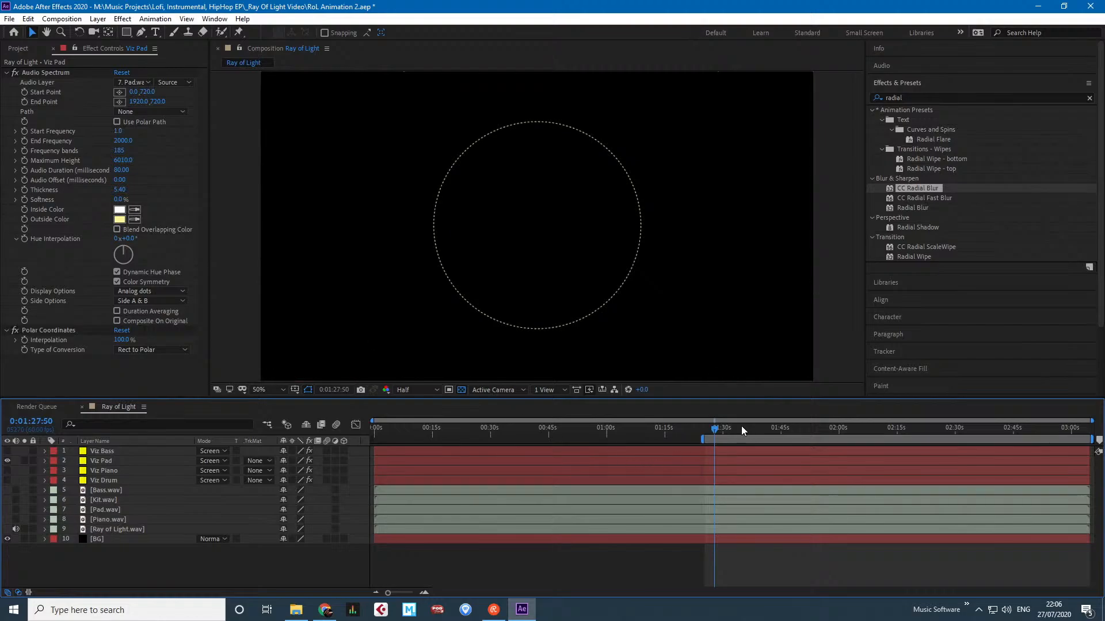
left_click_drag(741, 427, 730, 428)
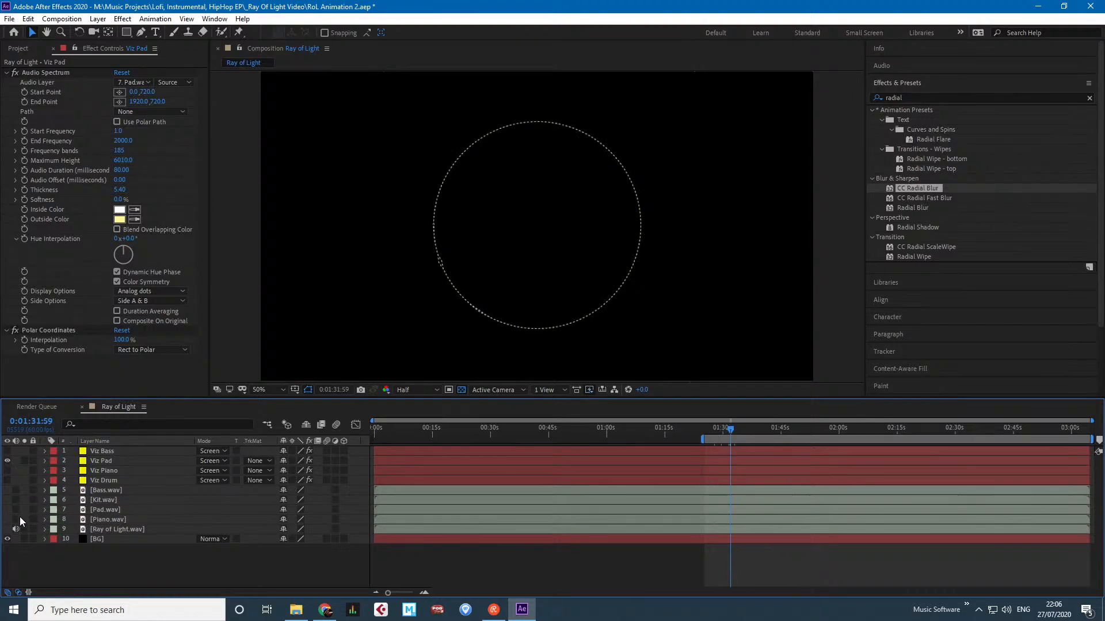
Inspect the Pad.wav audio waveform, go to its denser section at 0:01:43:44, and collapse the layer again.
left_click(41, 510)
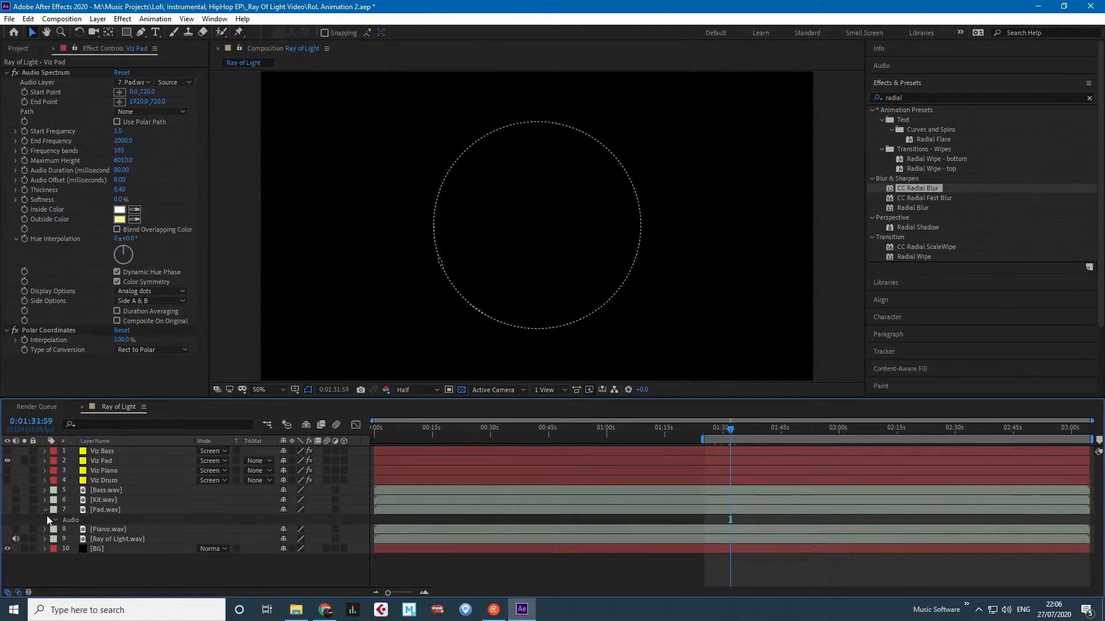
left_click(55, 520)
left_click(63, 540)
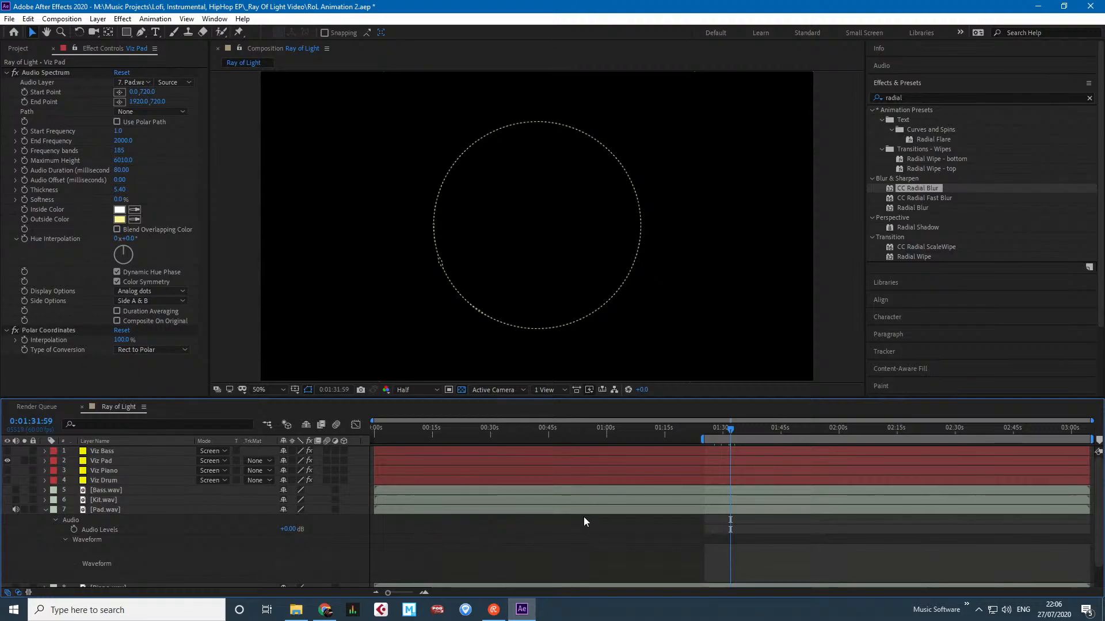
scroll(583, 517, "down", 1)
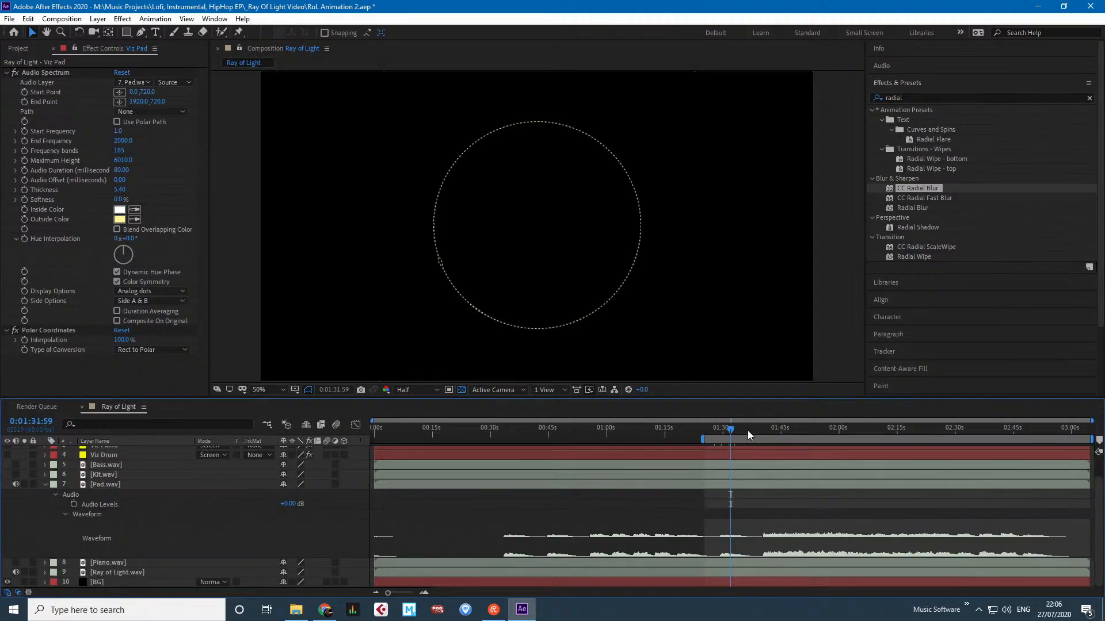
left_click_drag(733, 430, 775, 433)
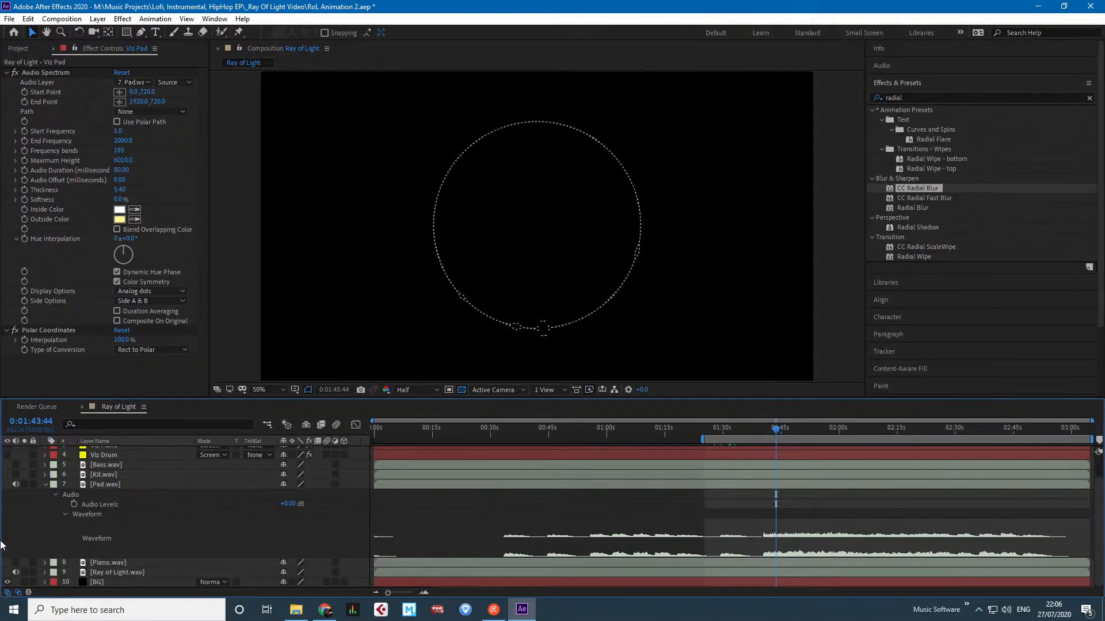
left_click(45, 485)
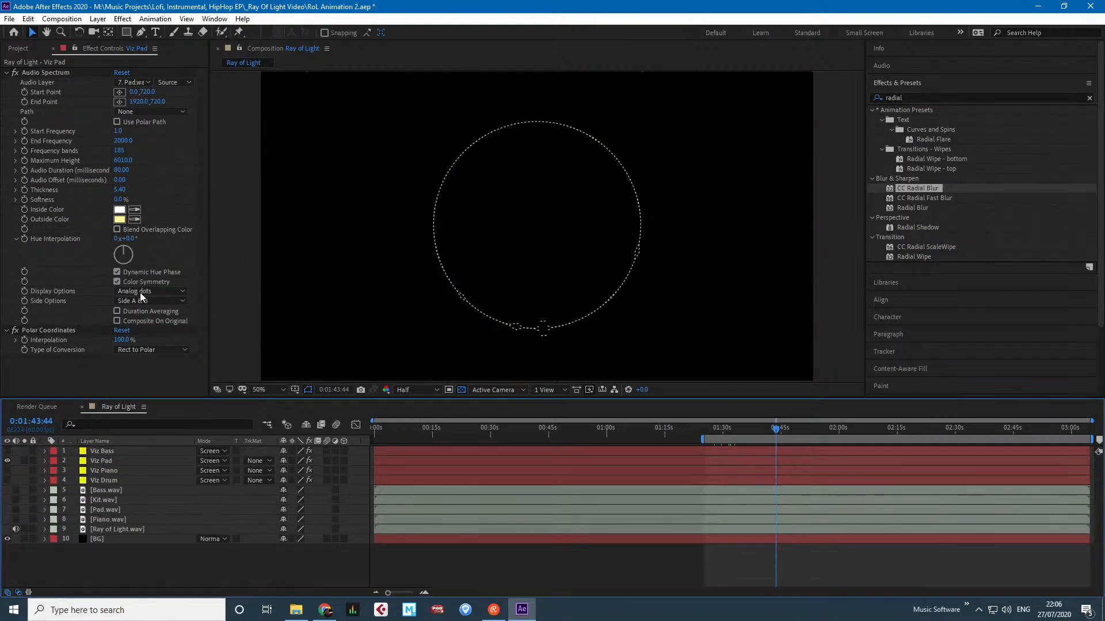
Set Viz Pad's Maximum Height to 11900, Audio Duration to 10 milliseconds and Display Options to Analog lines.
left_click_drag(122, 161, 169, 152)
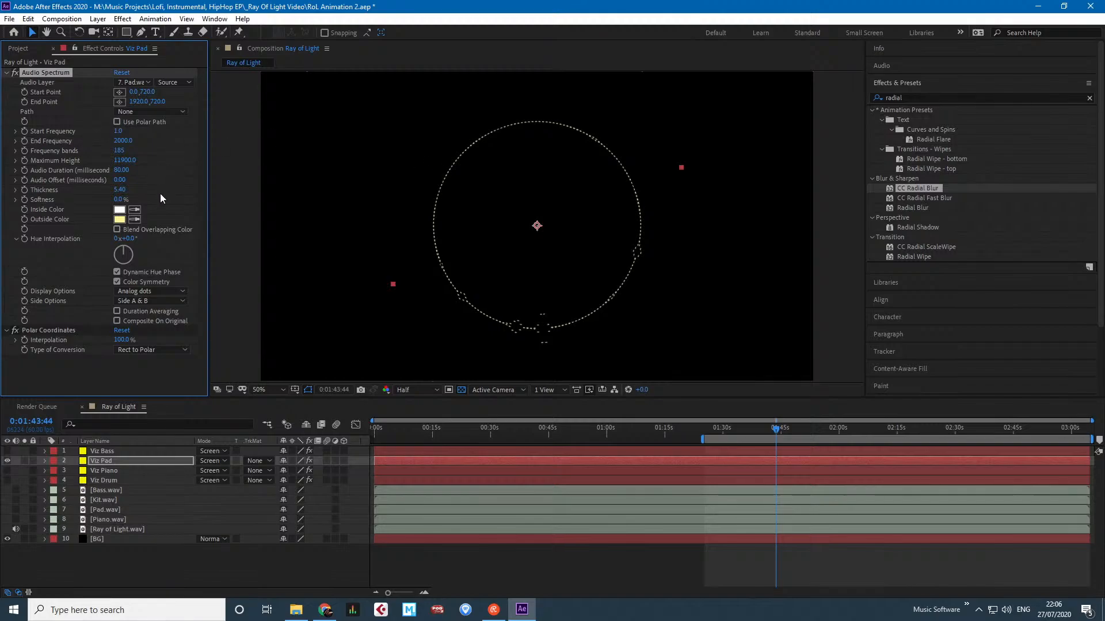
left_click_drag(122, 170, 110, 174)
left_click_drag(108, 172, 108, 173)
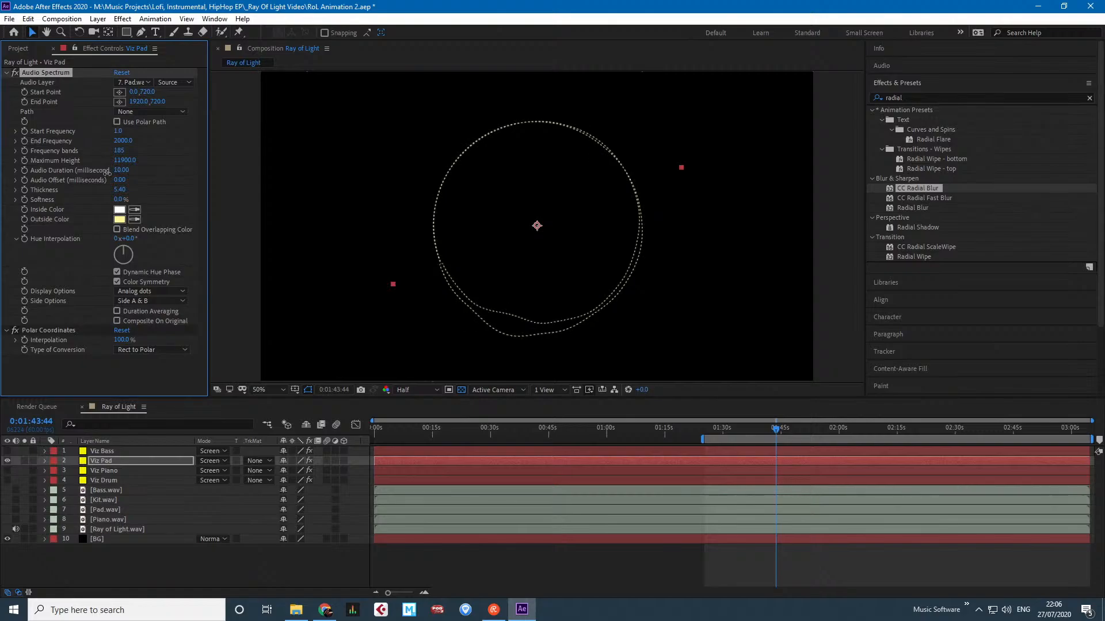
left_click(154, 291)
left_click(168, 317)
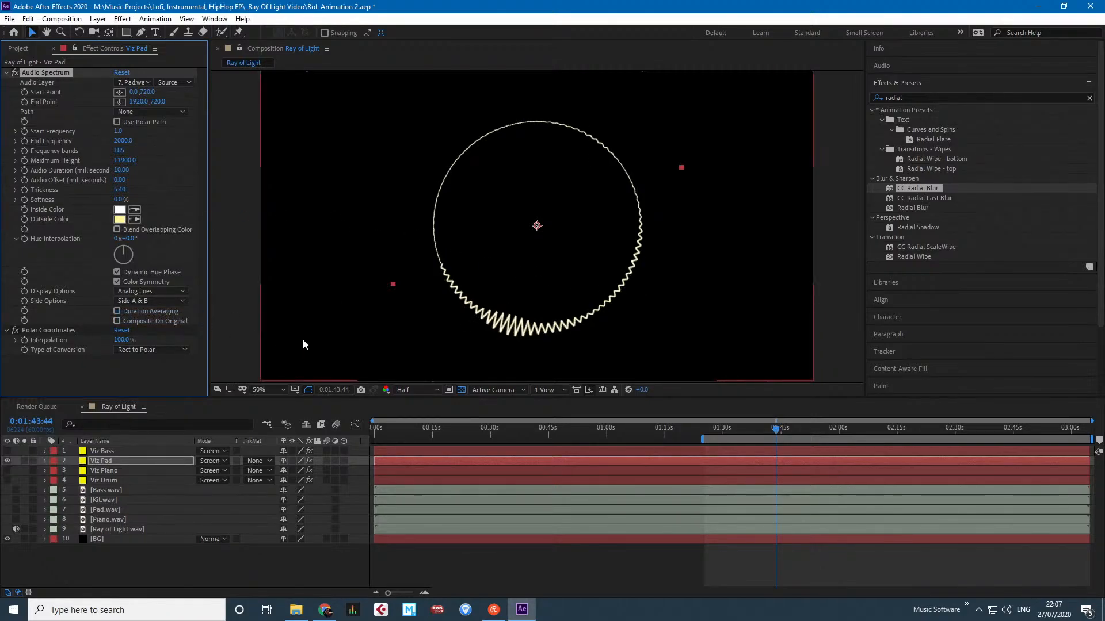
Show the piano, drum and bass visualisers again and check the combined rings at 0:01:27:14 and 0:01:51:54.
left_click_drag(779, 430, 633, 382)
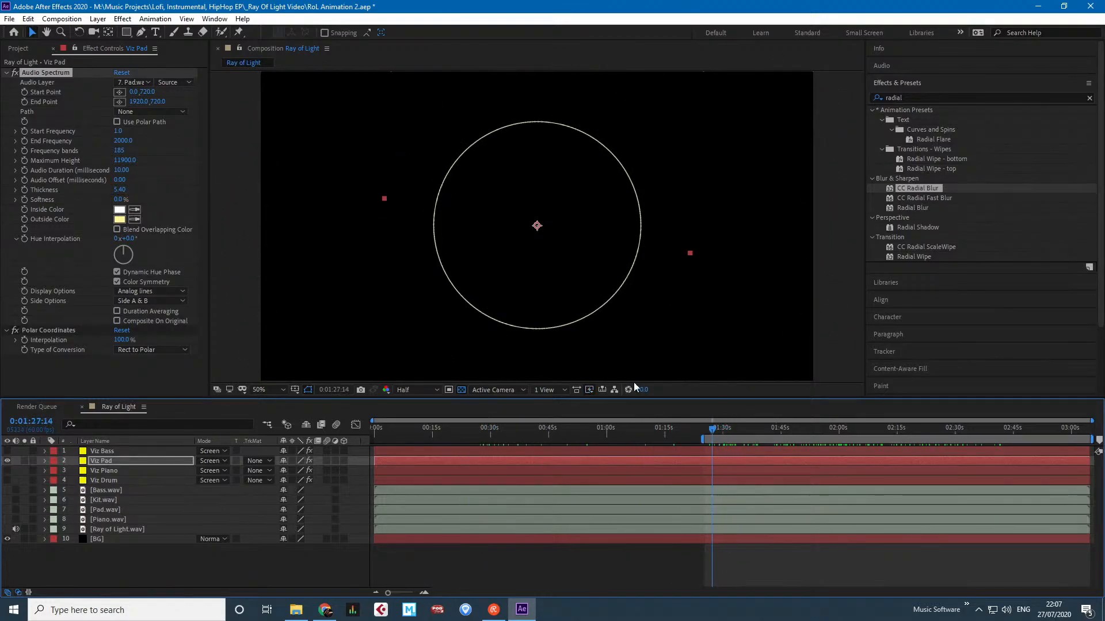
left_click_drag(10, 471, 9, 450)
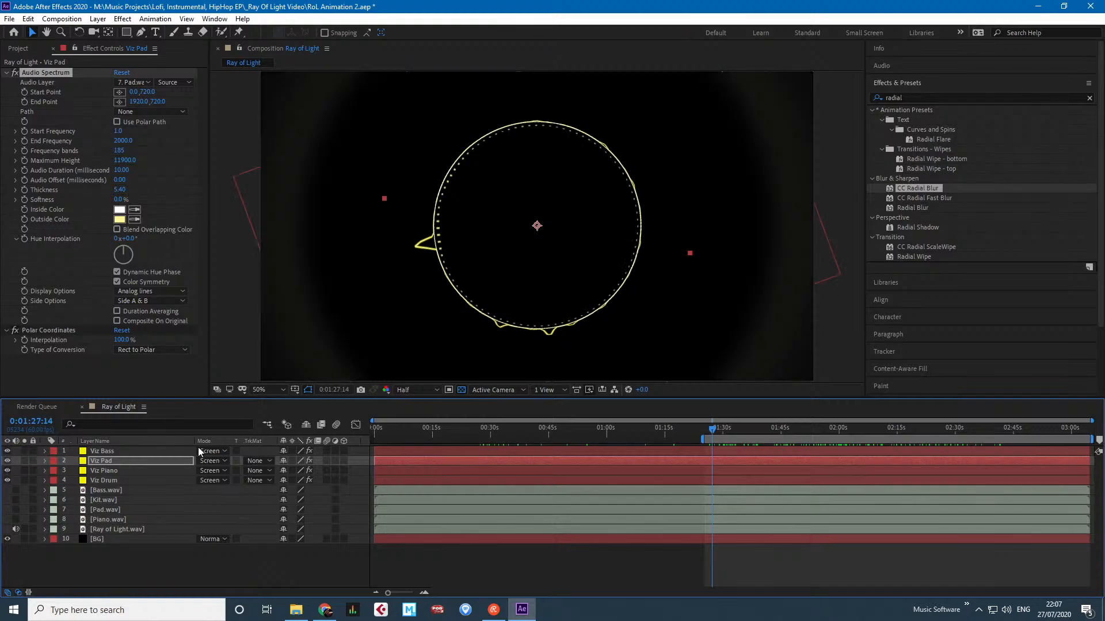
left_click_drag(735, 430, 809, 424)
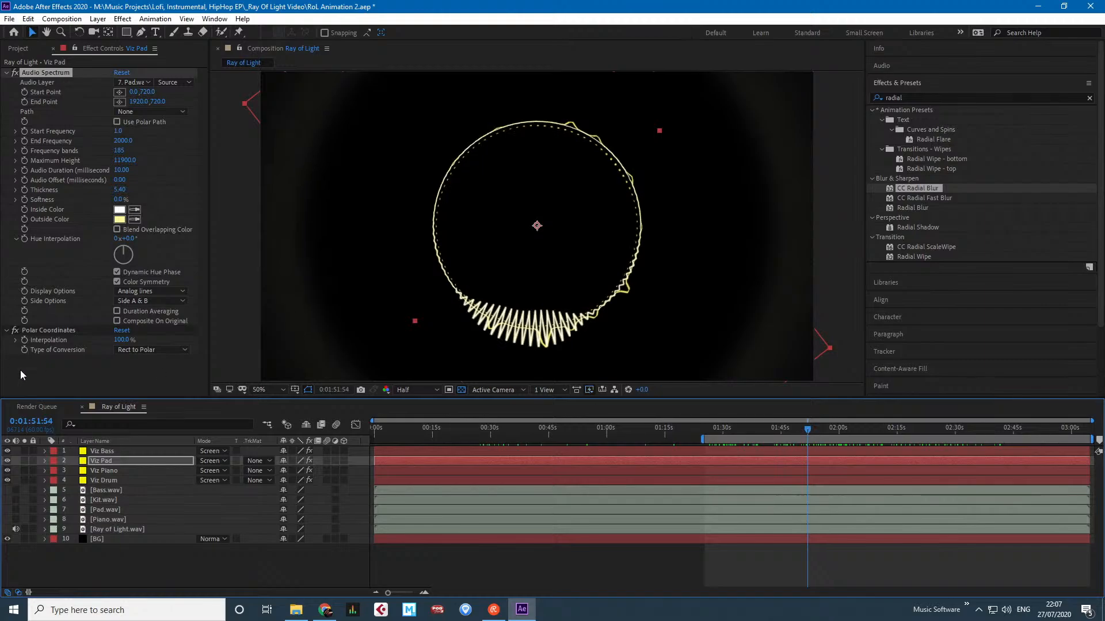
With the other visualisers hidden, set Viz Pad's Start Frequency to 1 and End Frequency to 500, checking it at 0:01:53:41.
left_click_drag(8, 480, 9, 462)
left_click(7, 451)
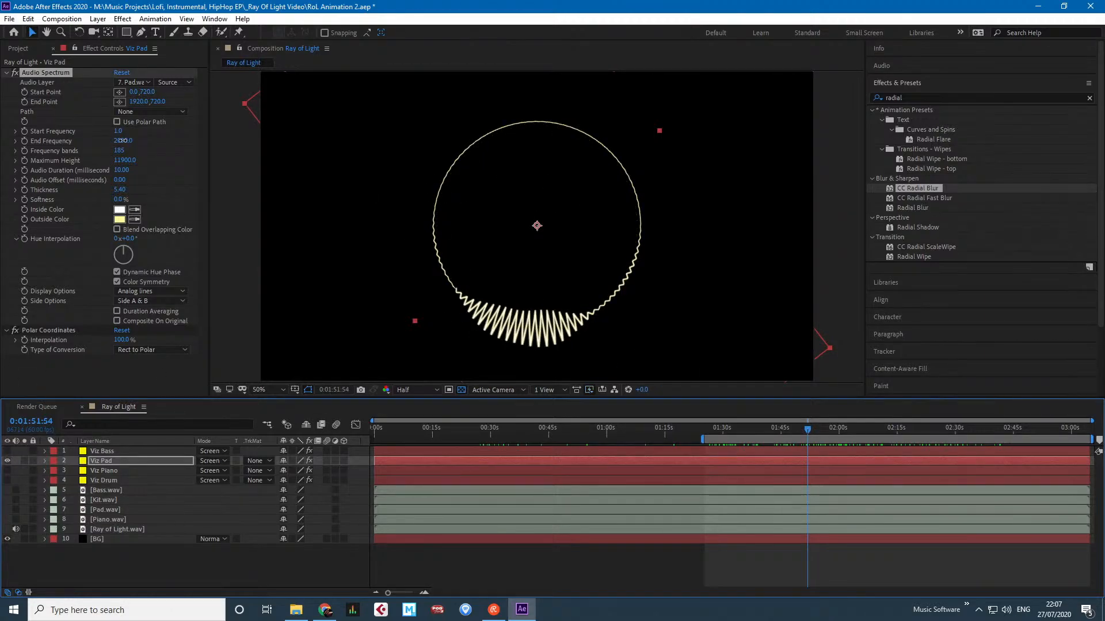
left_click_drag(122, 141, 129, 131)
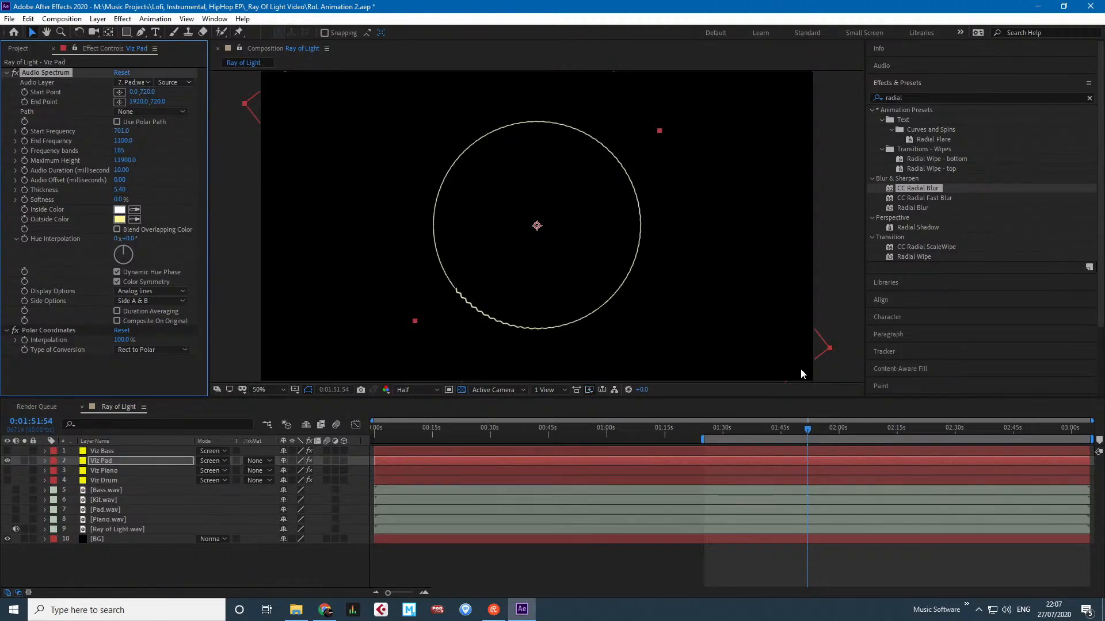
left_click(805, 431)
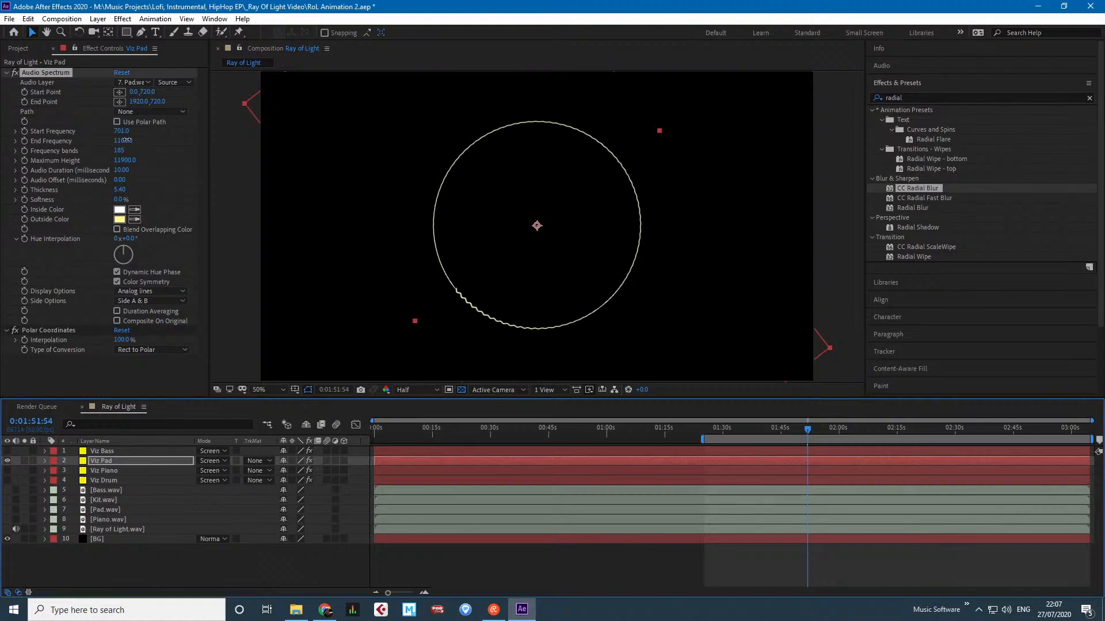
mouse_move(126, 141)
left_mouse_down()
mouse_move(142, 139)
mouse_move(108, 141)
left_mouse_up()
mouse_move(808, 426)
left_mouse_down()
mouse_move(734, 431)
mouse_move(814, 429)
left_mouse_up()
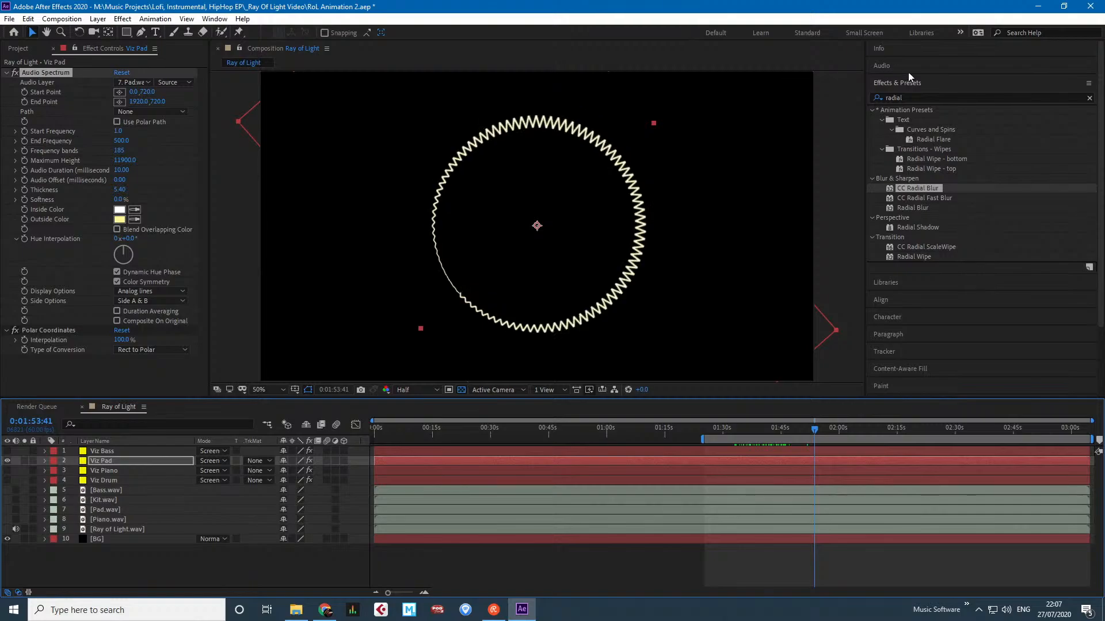
Apply CC Radial Blur to Viz Pad after Polar Coordinates, with Type Centered Zoom and Amount 117.
left_click_drag(908, 99, 796, 93)
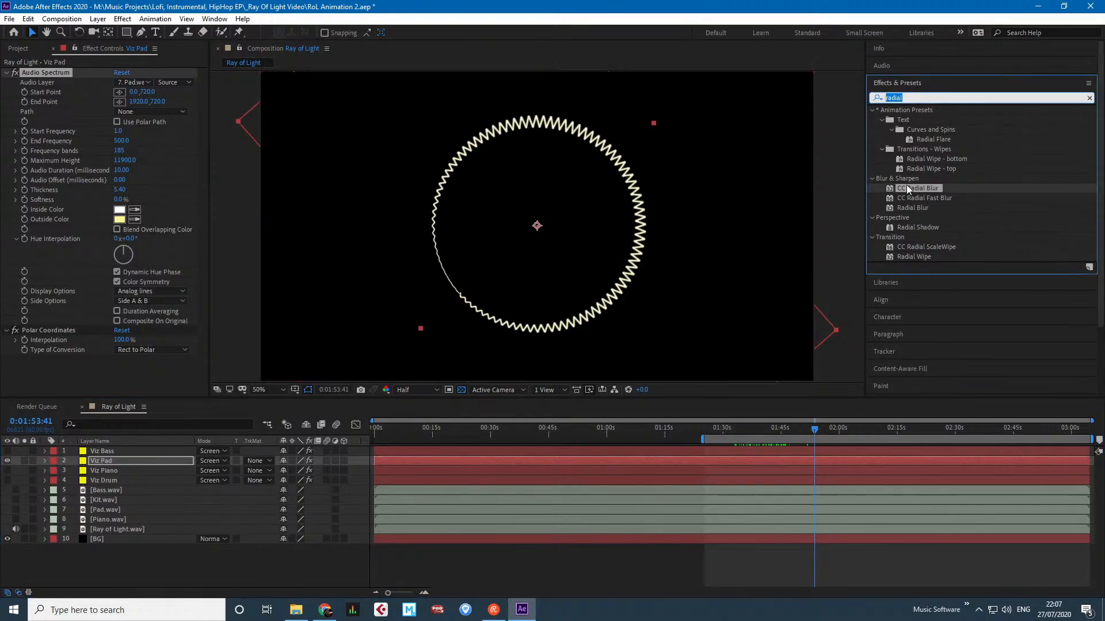
left_click_drag(909, 187, 73, 353)
left_click(131, 362)
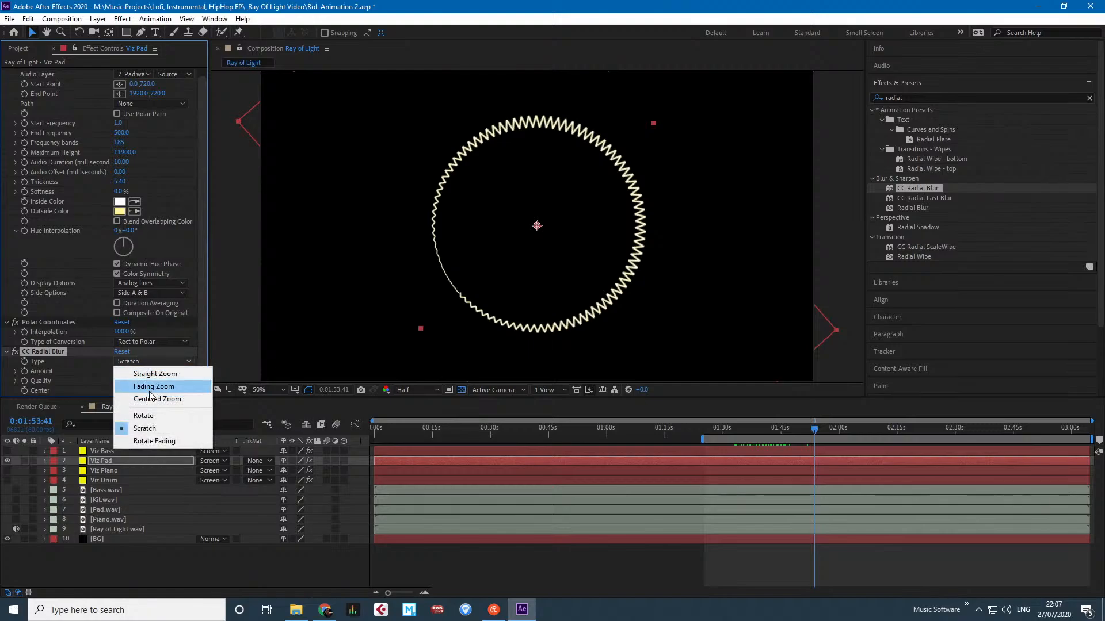
left_click(167, 399)
left_click_drag(118, 372, 190, 376)
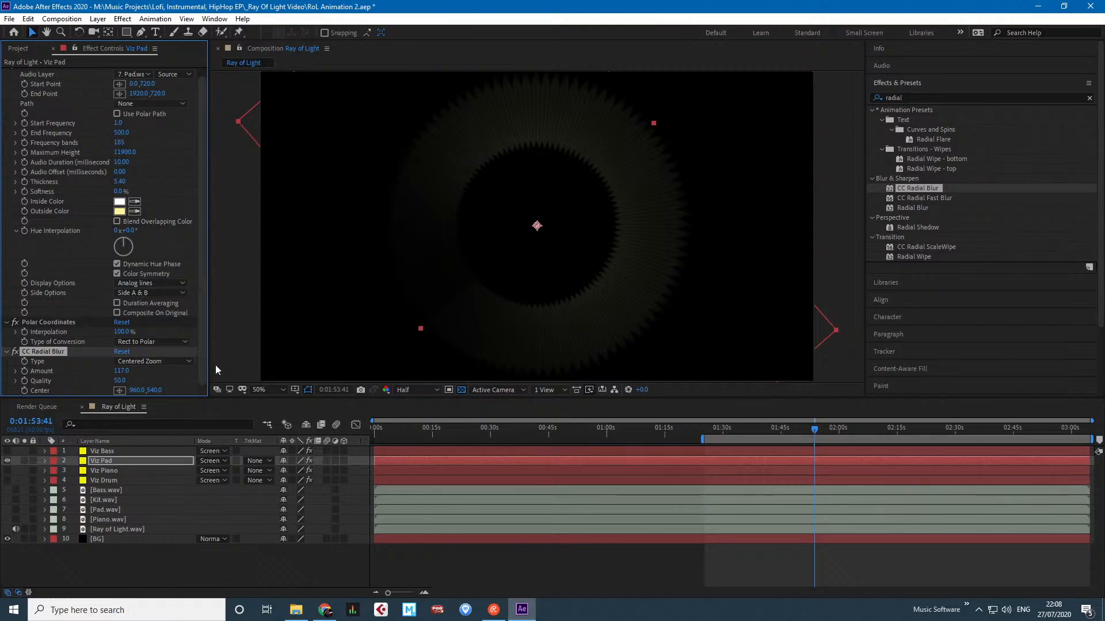
Try the Fading Zoom type on Viz Pad's CC Radial Blur and return it to Centered Zoom.
left_click(165, 361)
left_click(167, 382)
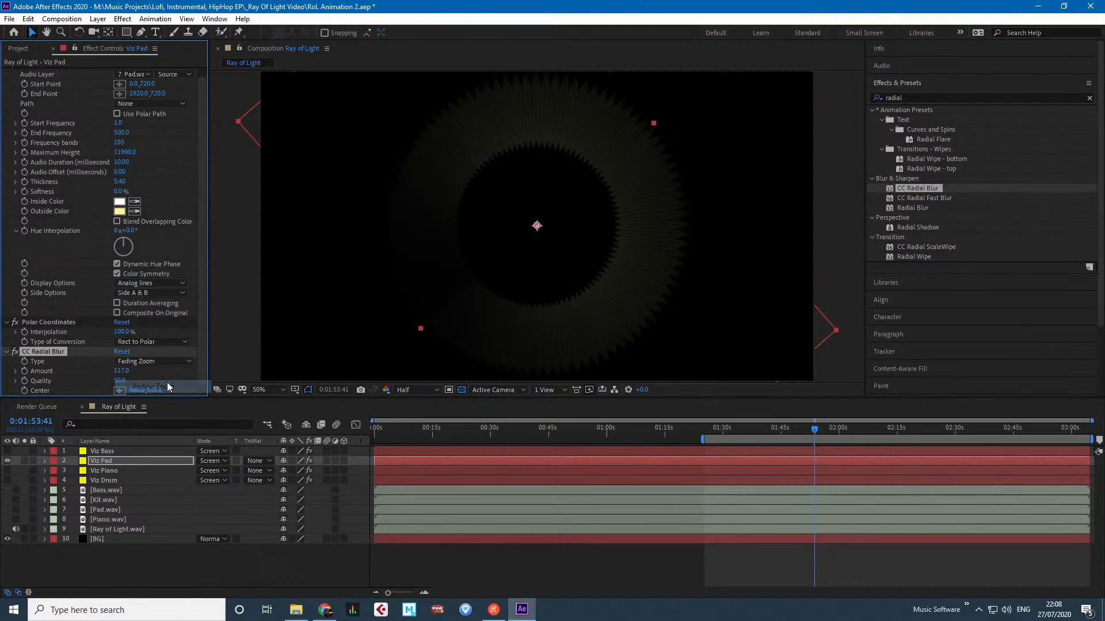
left_click(154, 362)
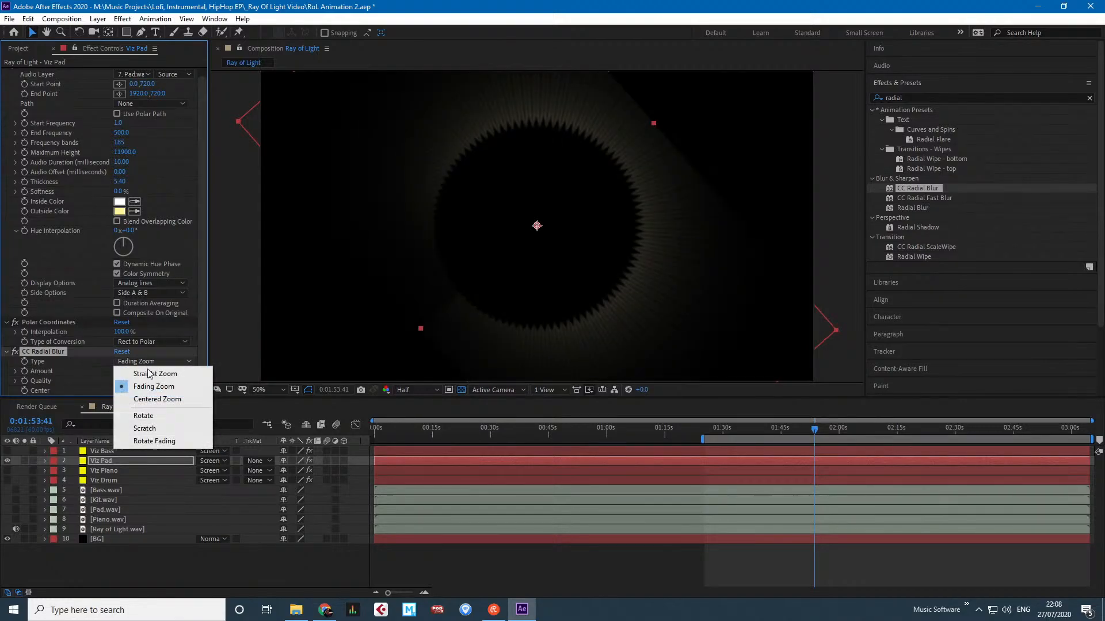
left_click(154, 406)
Examine the blurred pad ring at different times along the timeline, ending at 0:02:02:18.
key("comma")
key("comma")
key("comma")
key("comma")
key("period")
key("period")
key("period")
key("period")
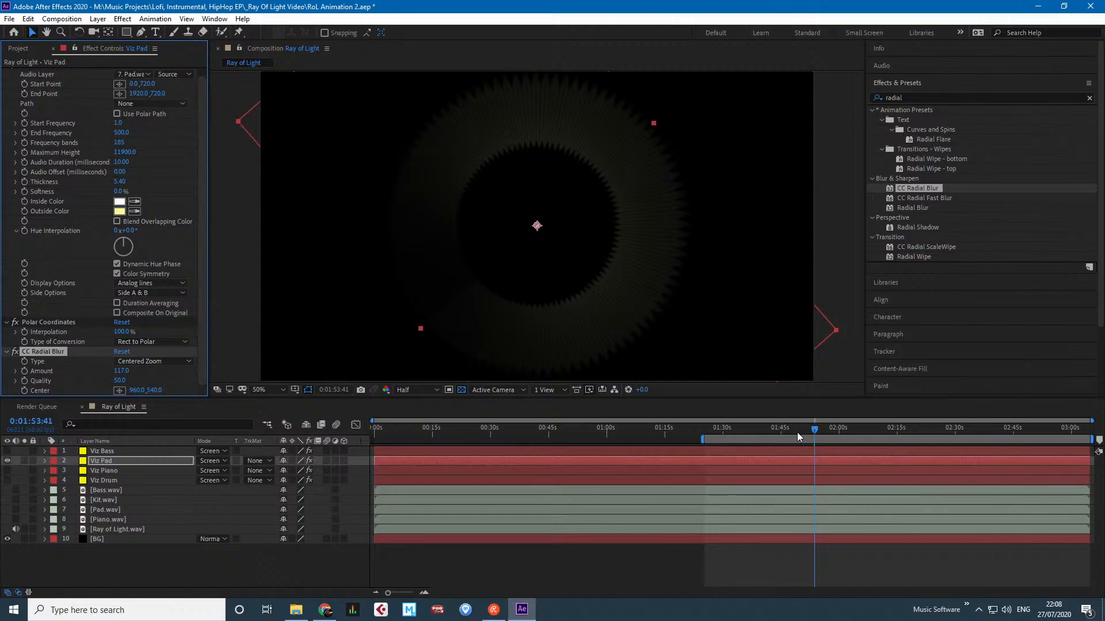
left_click_drag(798, 435, 729, 435)
left_click_drag(748, 439, 847, 441)
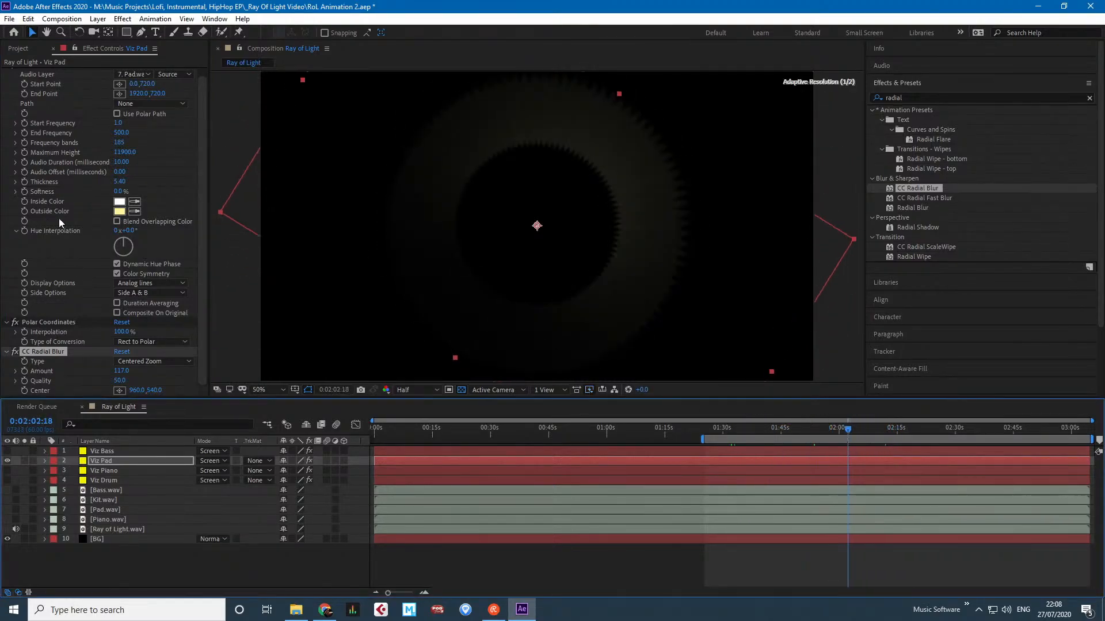
Set Viz Pad's Inside Color to bright yellow FFEA00 and its Outside Color to a more saturated yellow.
left_click(121, 202)
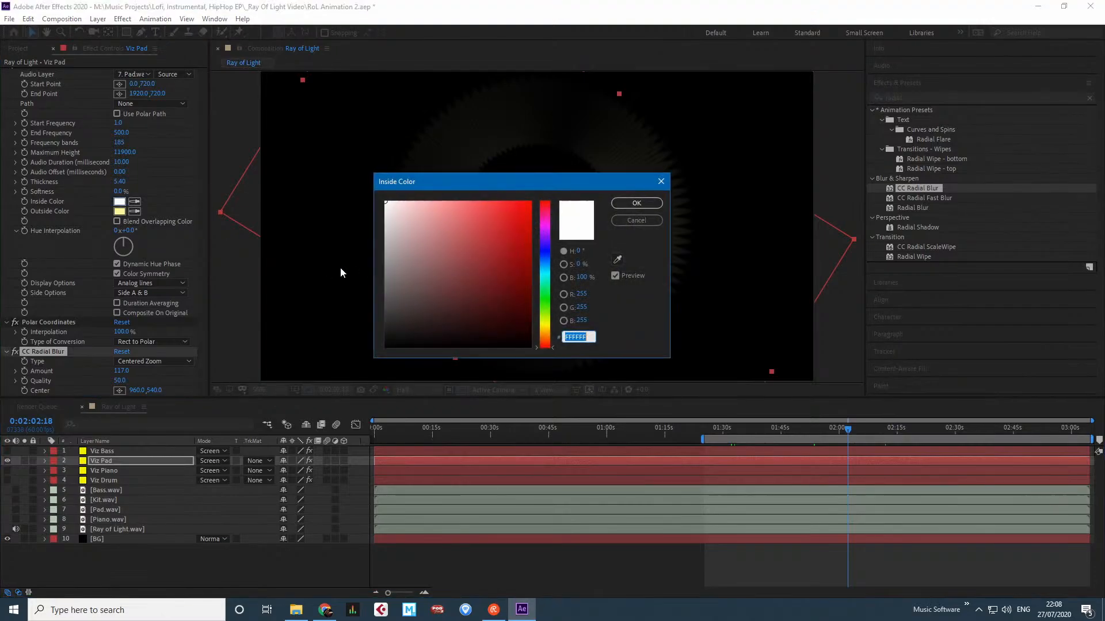
left_click(544, 325)
left_click(489, 237)
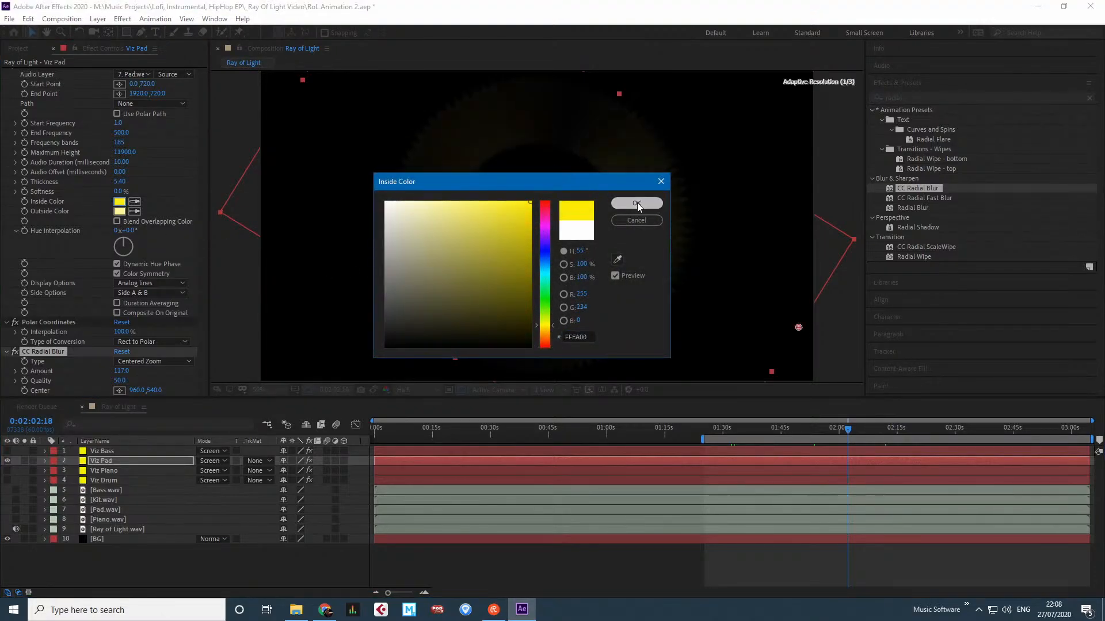
left_click(637, 203)
left_click(119, 211)
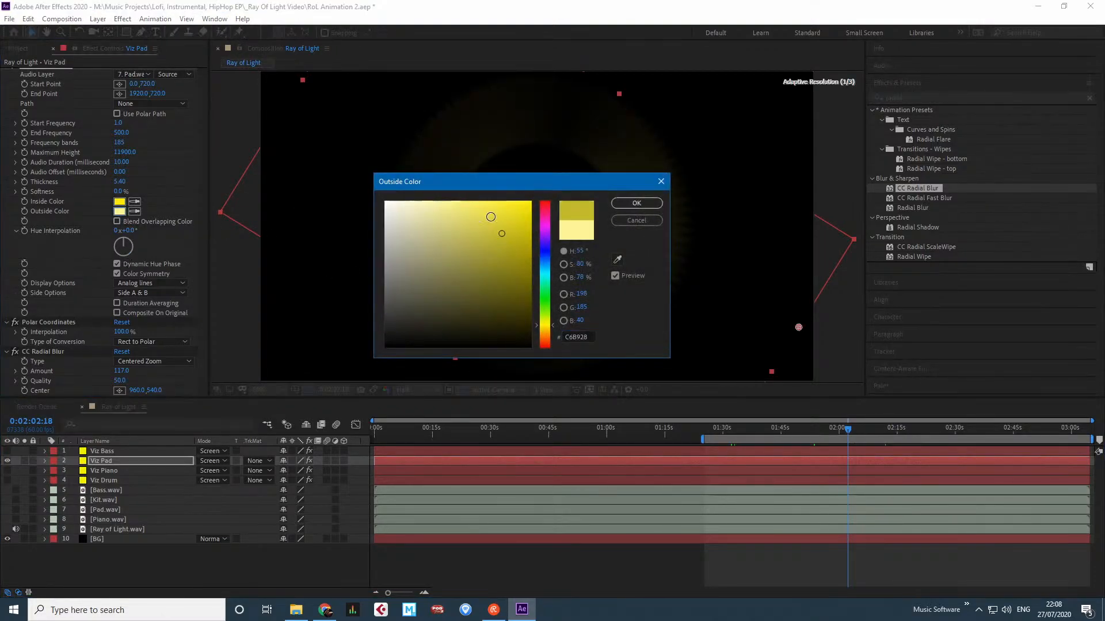
left_click(633, 206)
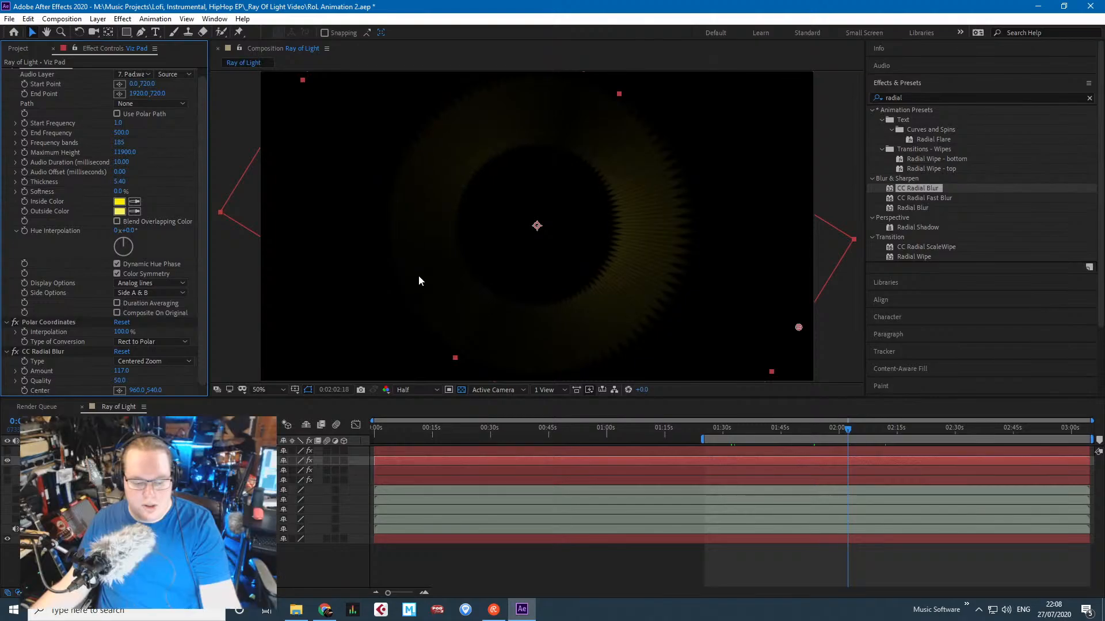
Make the hidden Viz Bass, Viz Piano and Viz Drum layers visible again and check the composition at 0:02:32:19.
left_click_drag(7, 451, 7, 481)
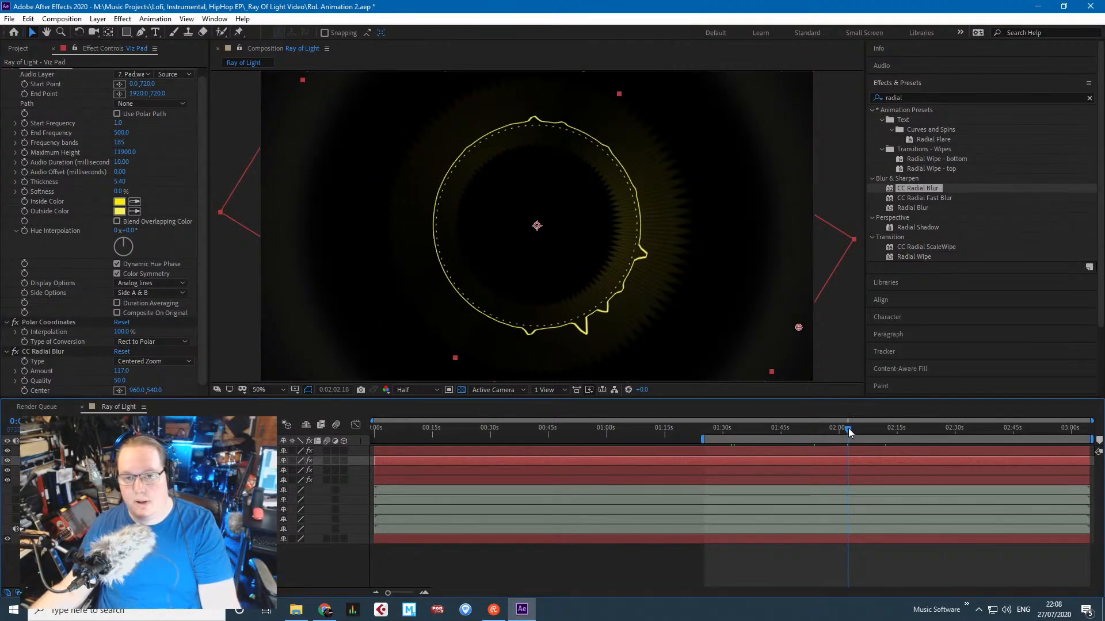
left_click_drag(854, 429, 963, 432)
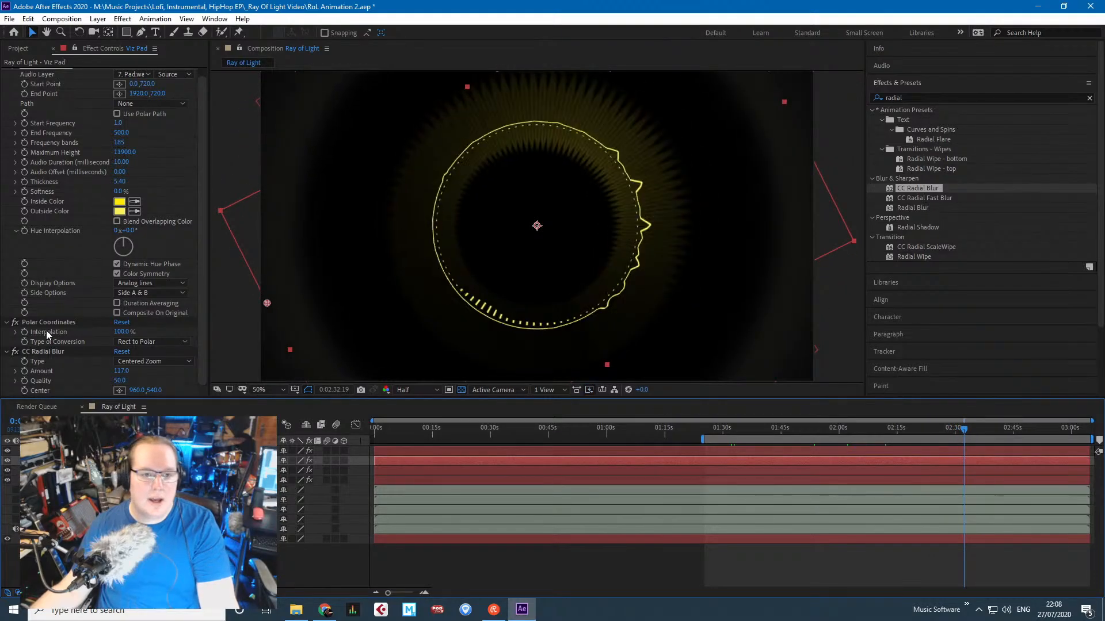
Add Gaussian Blur to Viz Pad between Polar Coordinates and CC Radial Blur, with Blurriness 20.9.
left_click(921, 98)
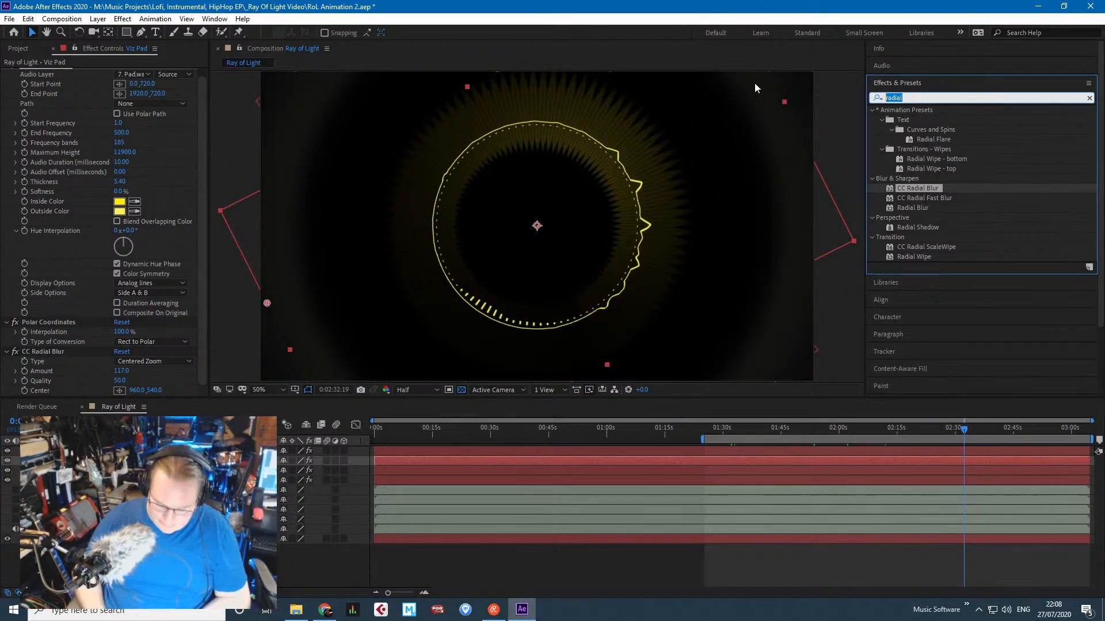
type("gauss")
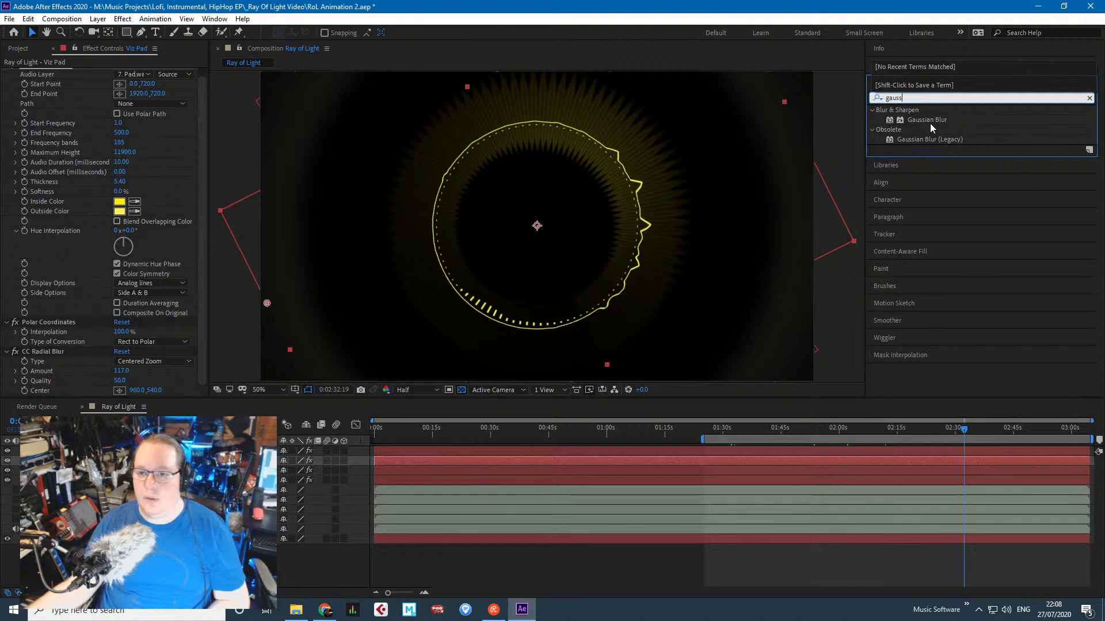
left_click_drag(927, 119, 161, 346)
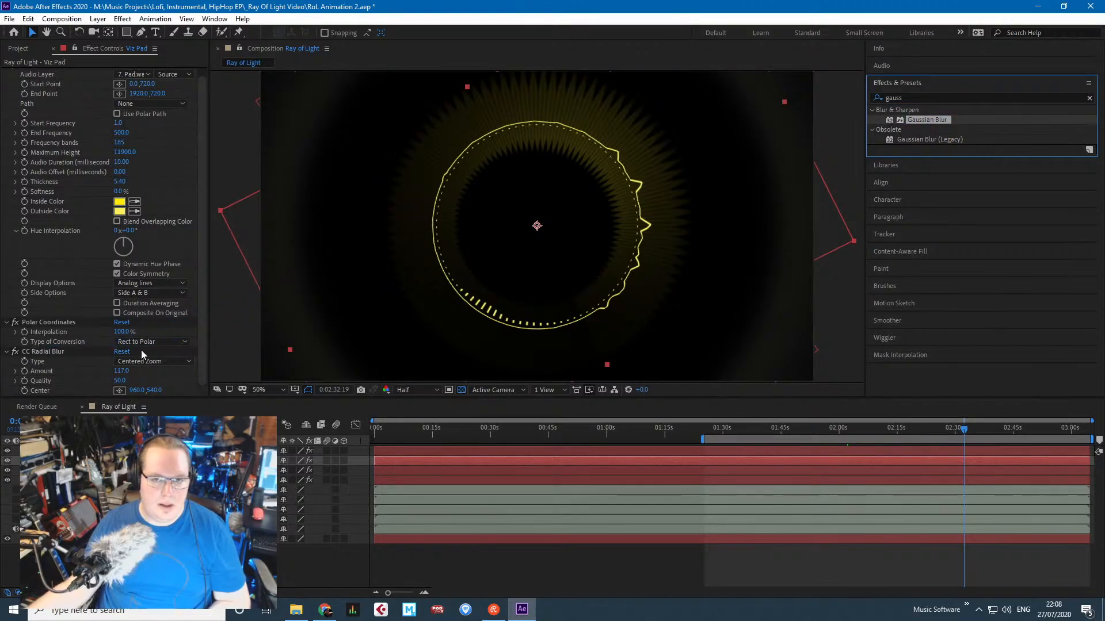
left_click_drag(141, 350, 139, 320)
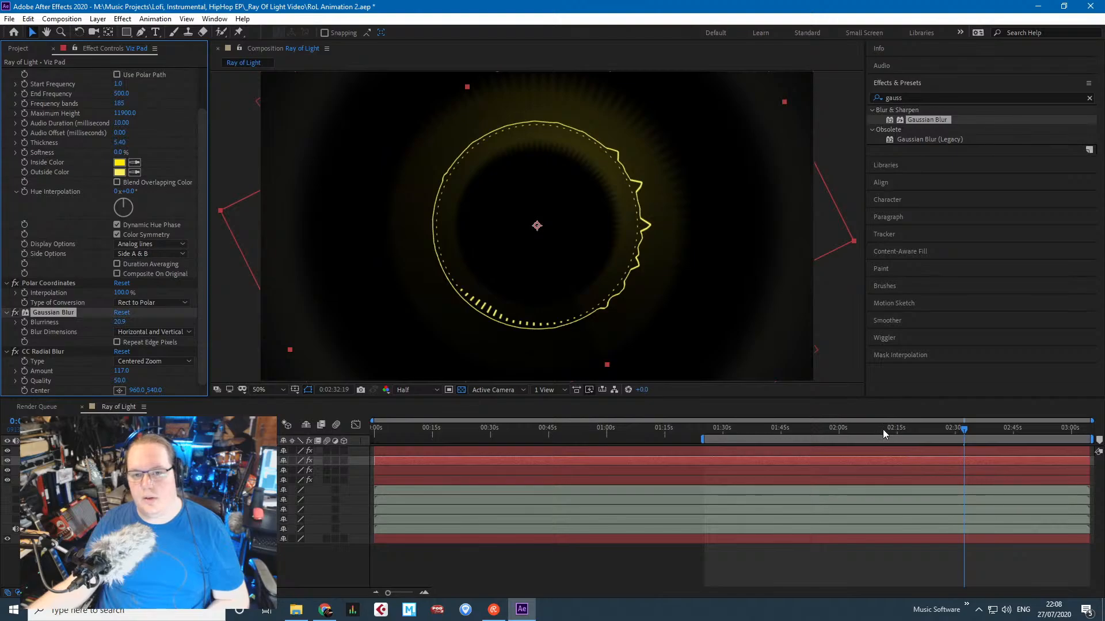
Examine the combined visualisers at 0:00:19:10 and further along the timeline, ending at 0:02:23:51.
left_click_drag(883, 430, 448, 427)
scroll(521, 327, "down", 2)
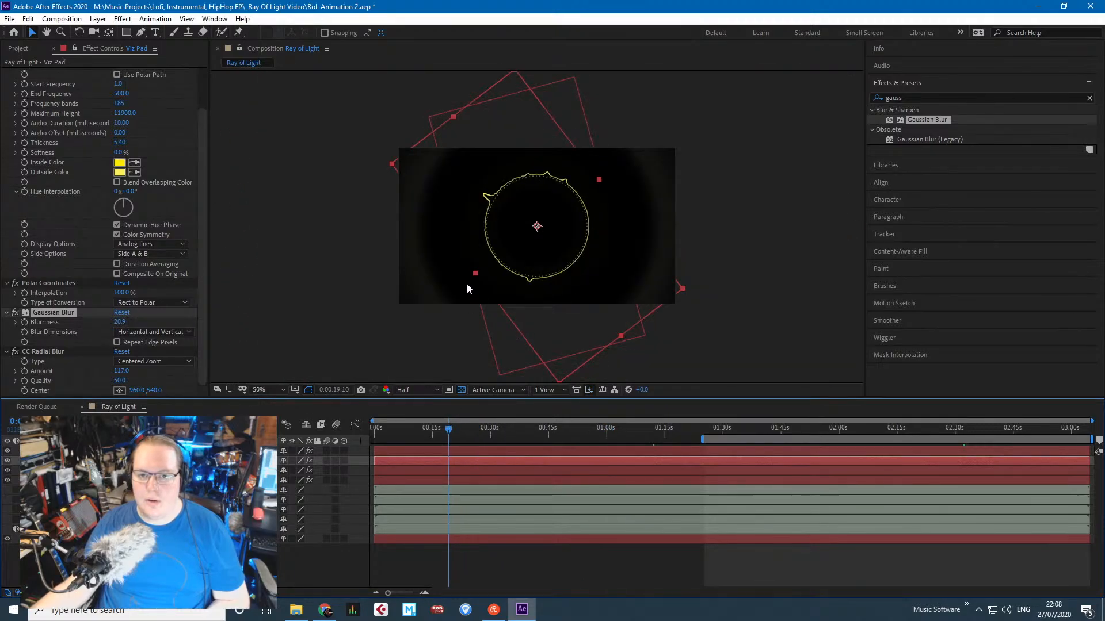
scroll(467, 284, "up", 2)
scroll(567, 306, "down", 2)
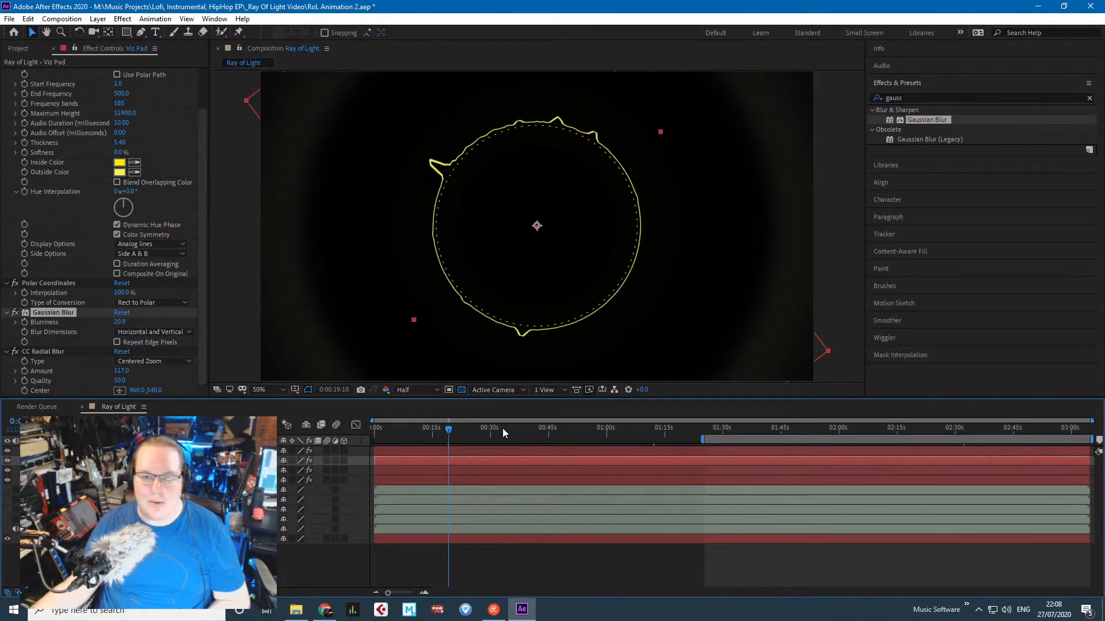
left_click_drag(448, 428, 933, 441)
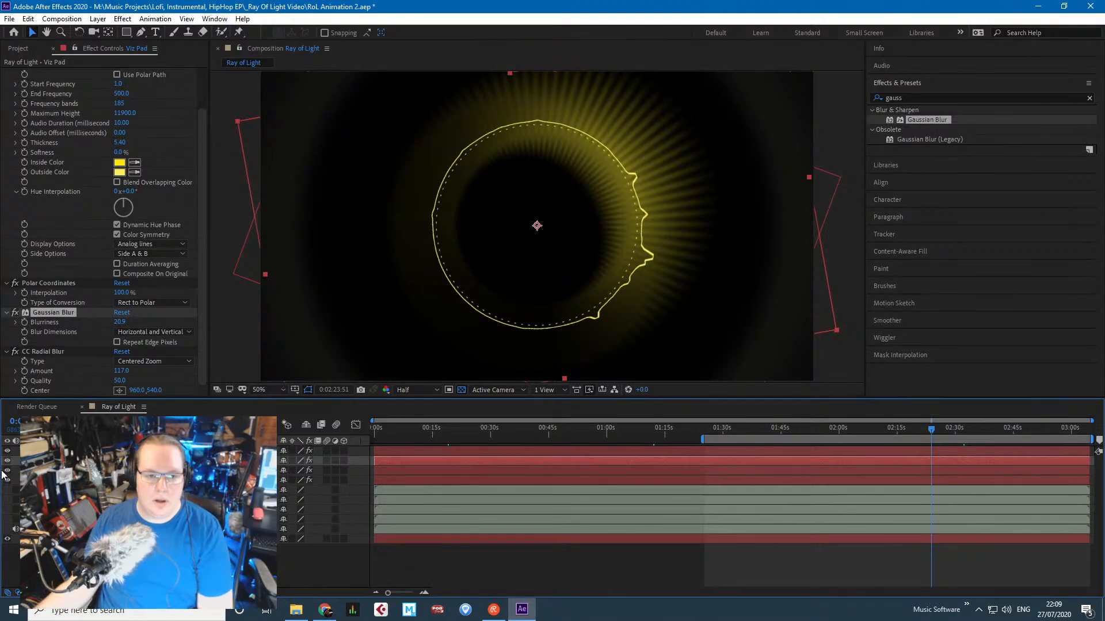
Move the work area's start to about 0:02:11 and play a preview of the animation from there.
left_click_drag(702, 439, 879, 439)
key("space")
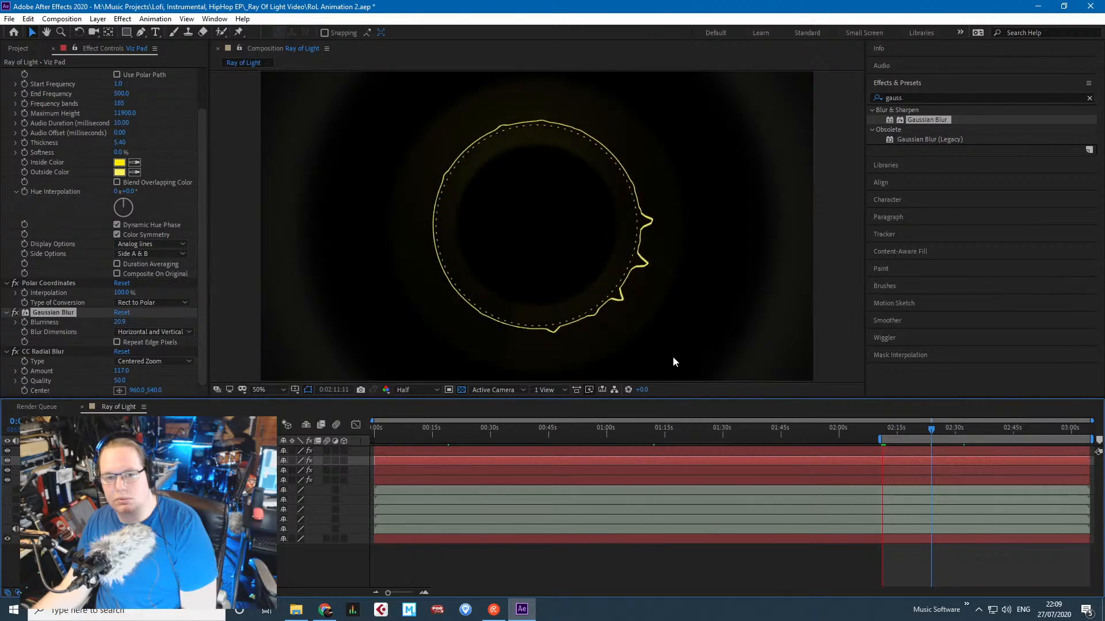
key("space")
key("space")
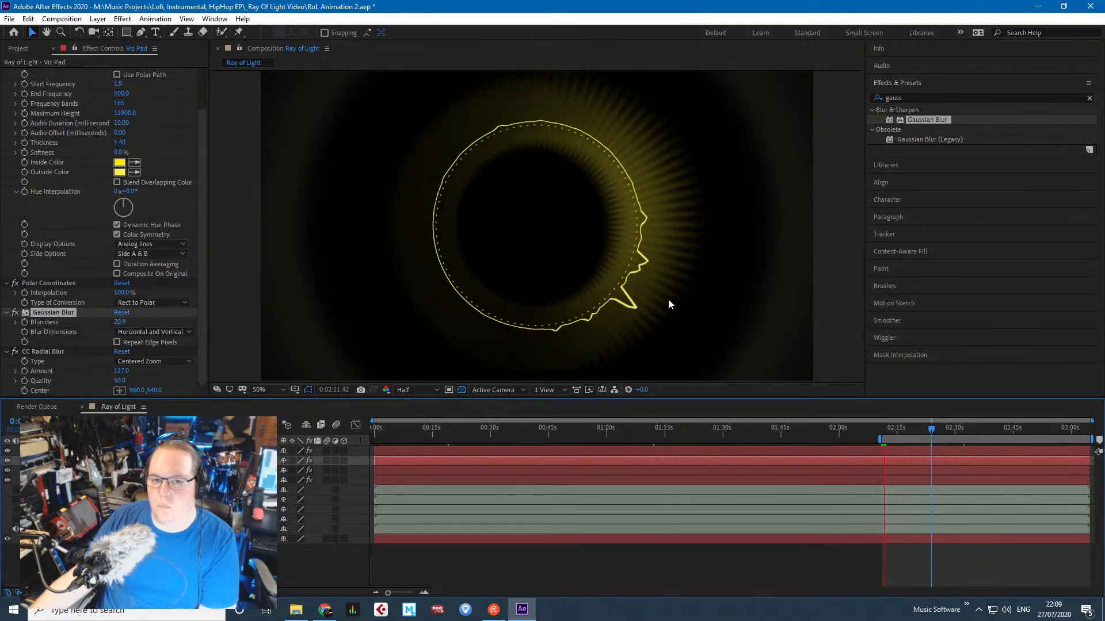
key("comma")
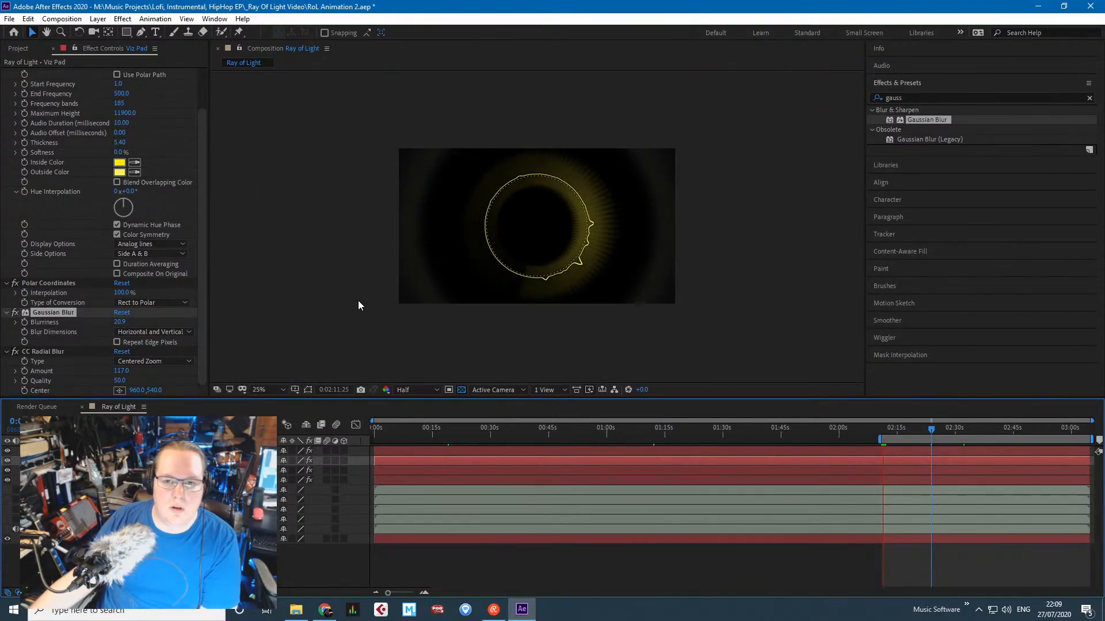
key("period")
key("period")
key("comma")
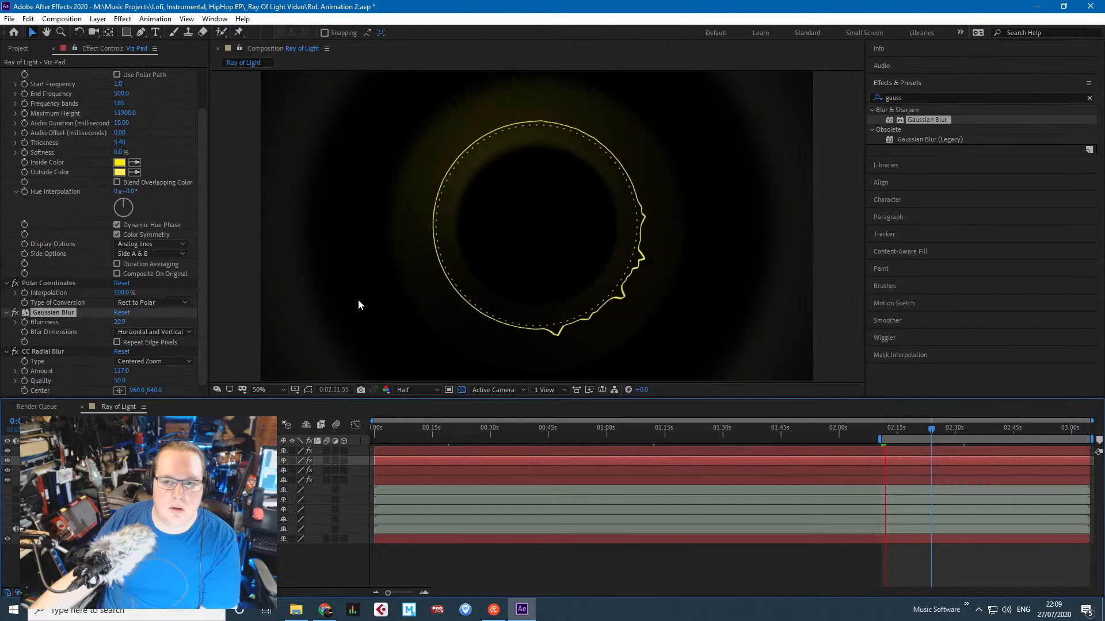
Pre-compose all layers of Ray of Light into Pre-comp 1, moving all attributes, with the playhead at 0:01:10:44.
left_click(490, 428)
left_click_drag(522, 433, 648, 443)
key("ctrl+shift+a")
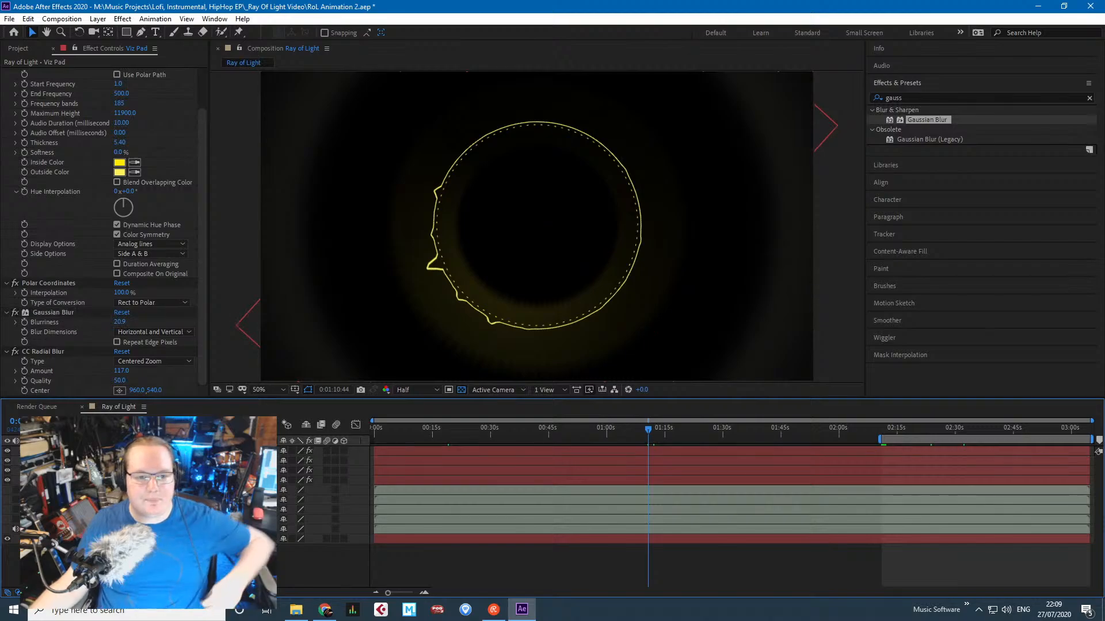
key("ctrl+a")
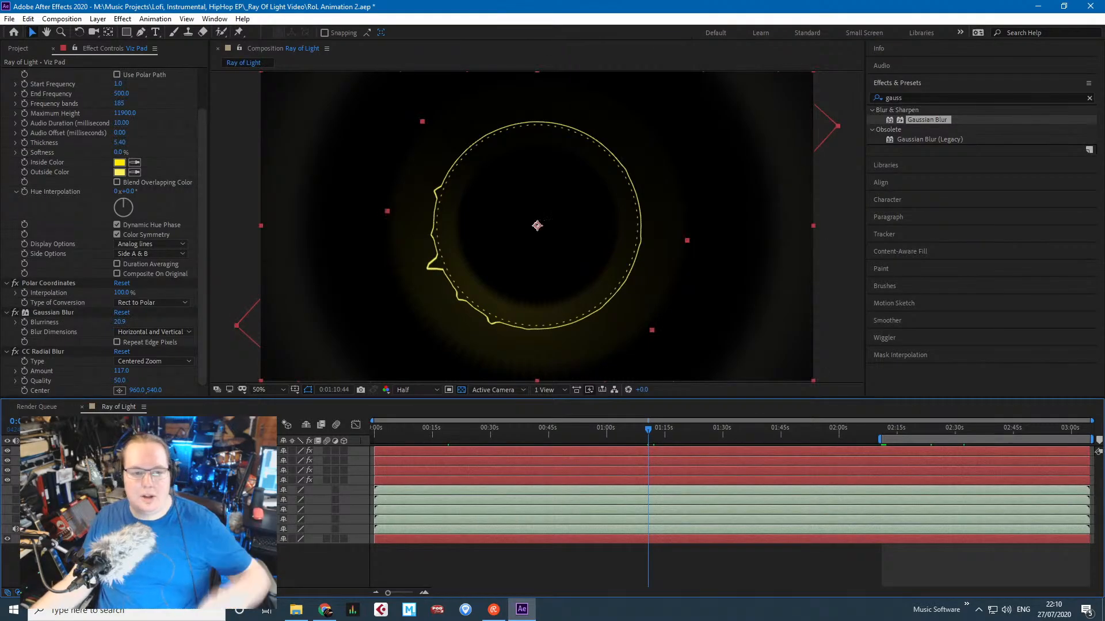
right_click(110, 452)
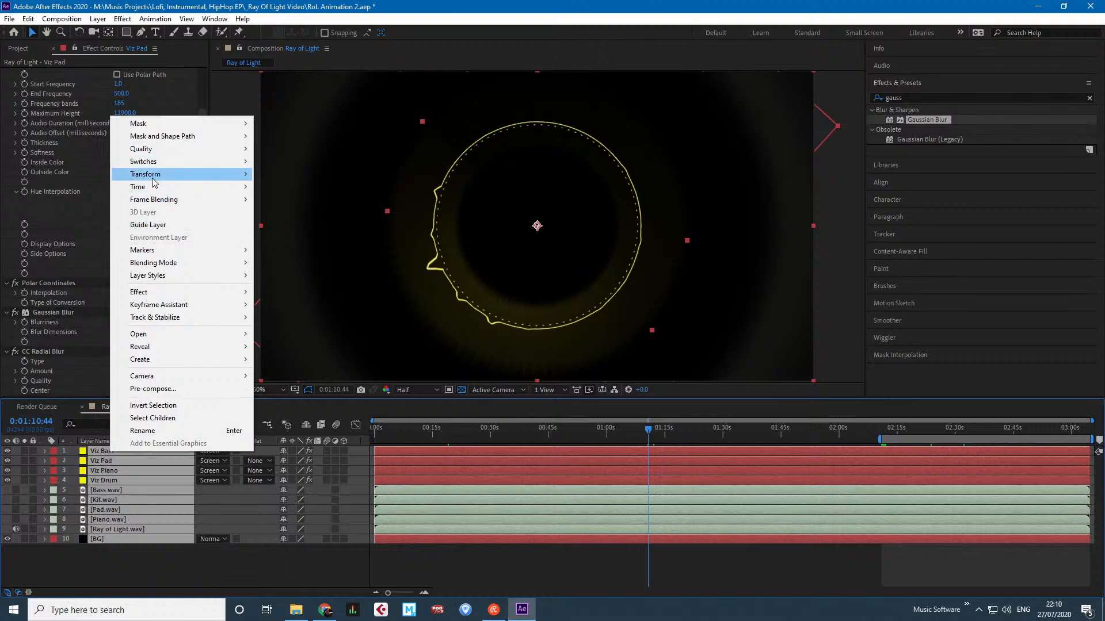
left_click(170, 547)
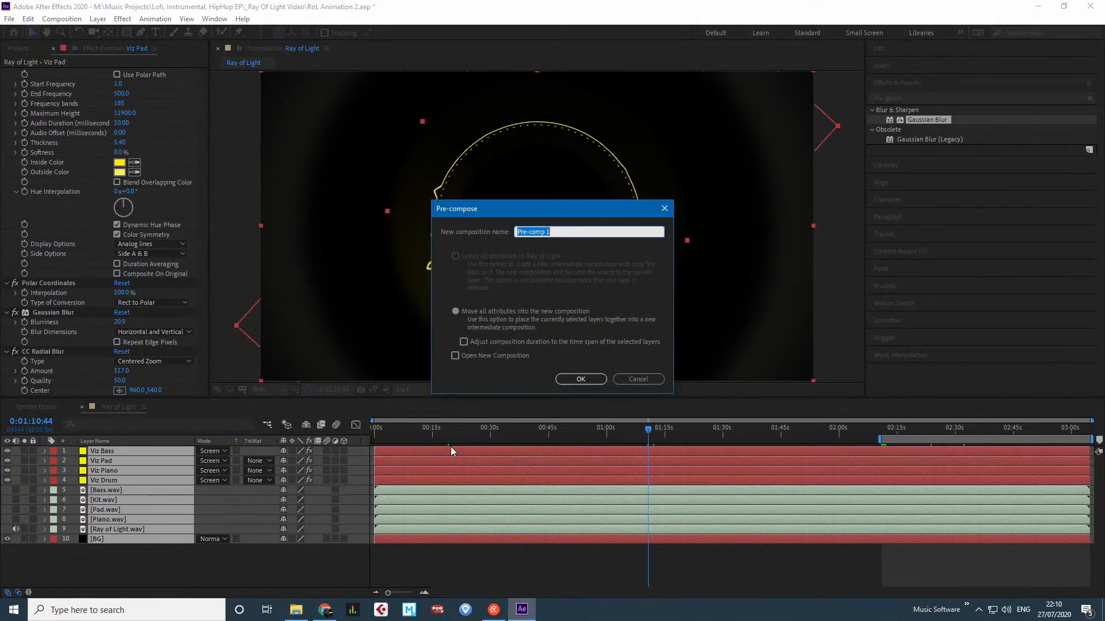
left_click(581, 379)
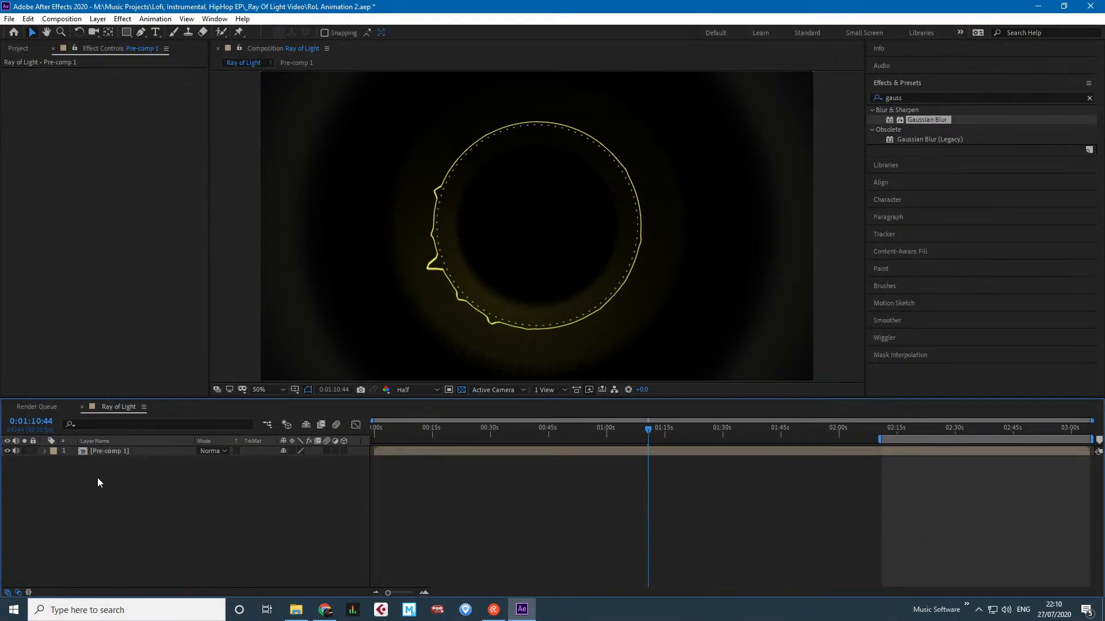
Apply Glow to Pre-comp 1 with Glow Radius 125 and Glow Intensity 3.4, checking it at 0:02:04:05.
left_click(114, 453)
left_click(915, 98)
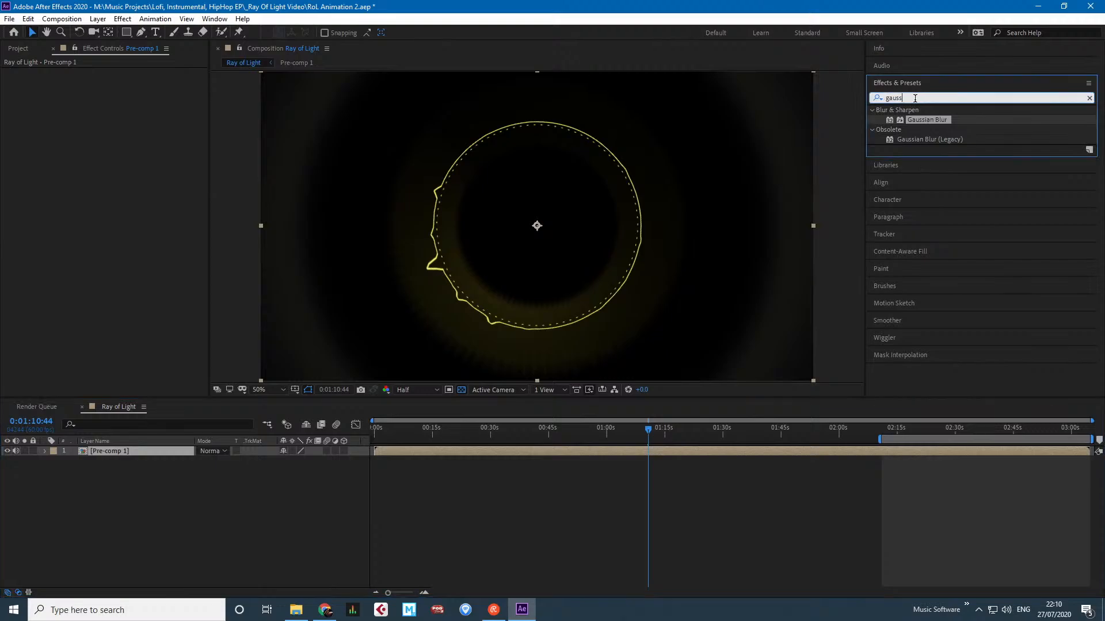
type("glow")
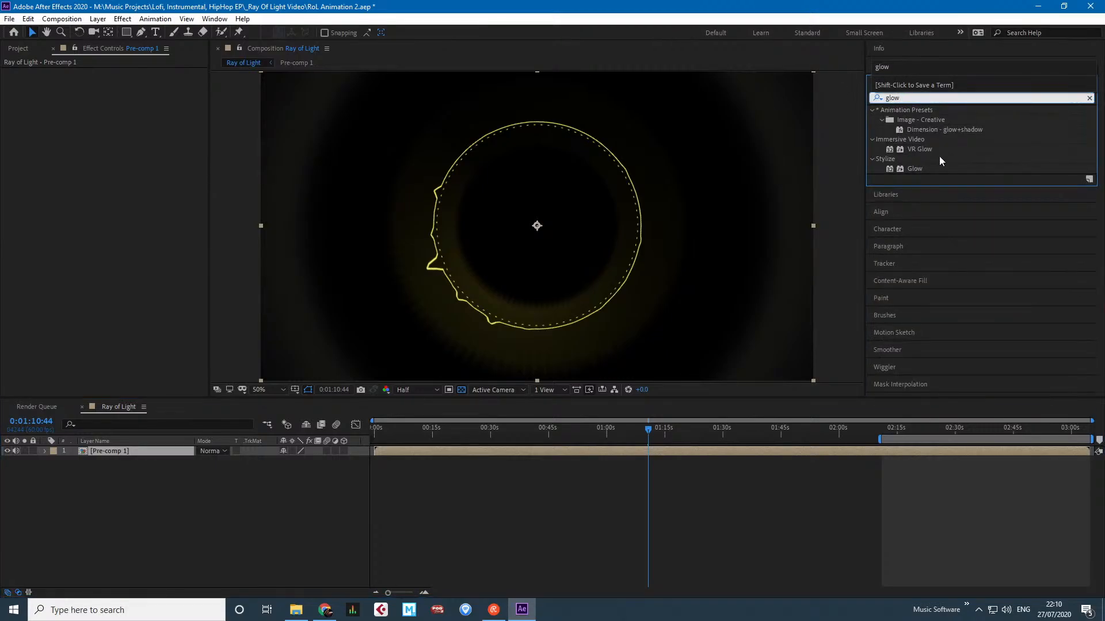
left_click_drag(915, 168, 111, 455)
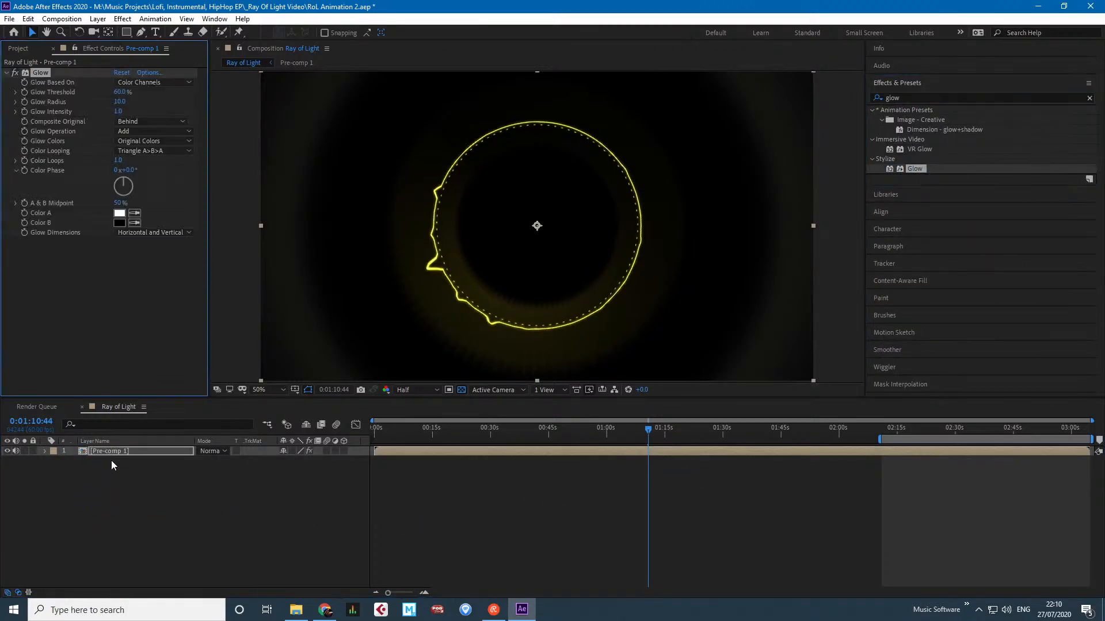
left_click_drag(123, 101, 163, 101)
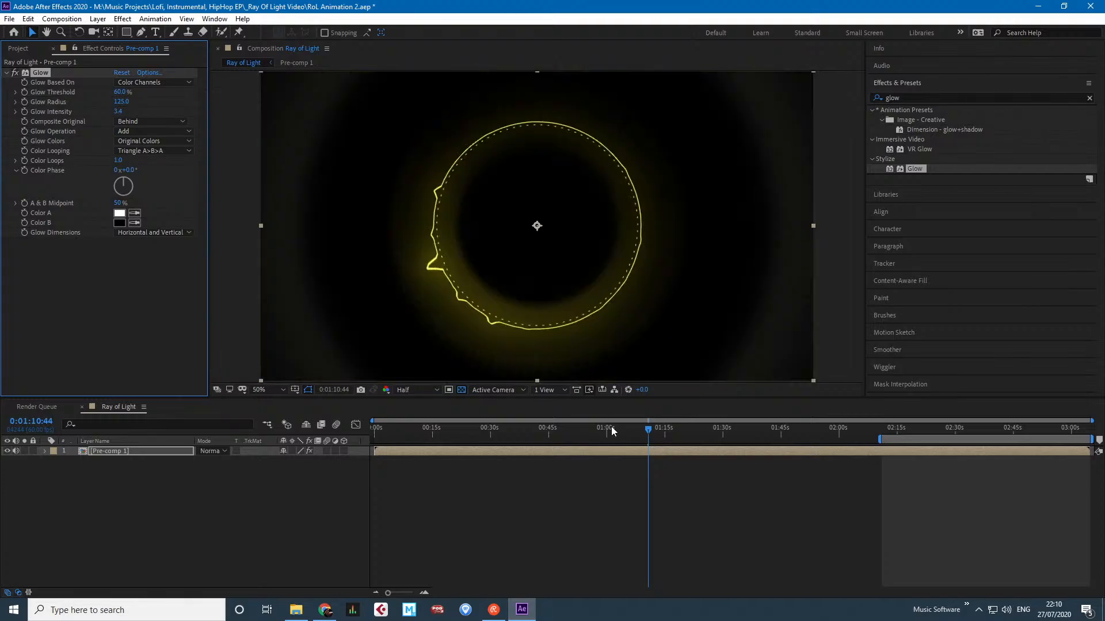
left_click_drag(611, 427, 714, 431)
left_click_drag(810, 431, 855, 432)
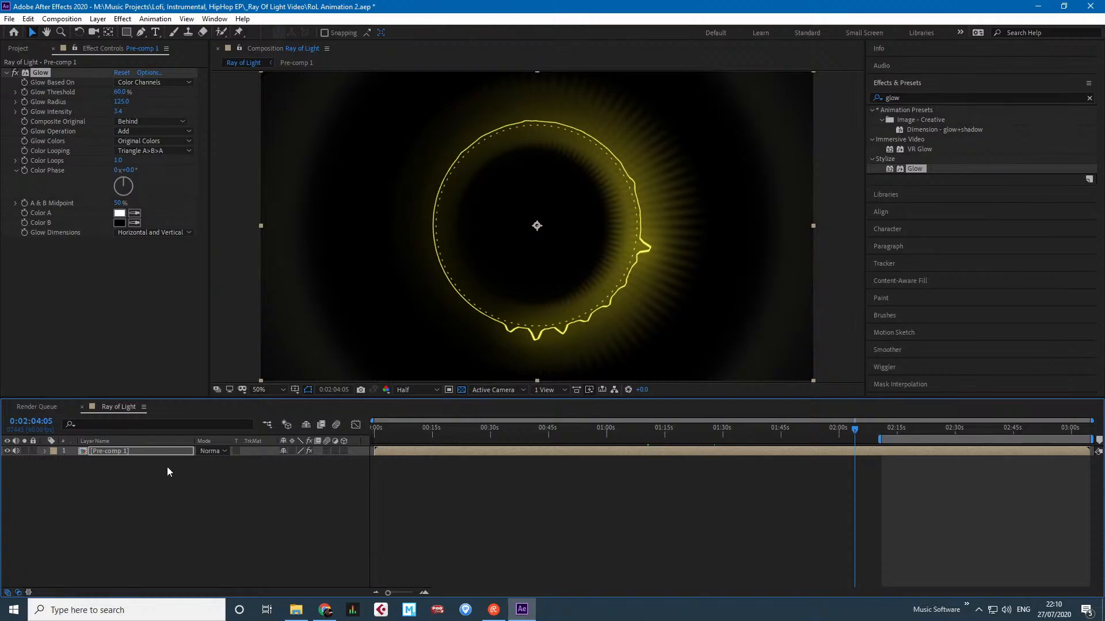
left_click(209, 514)
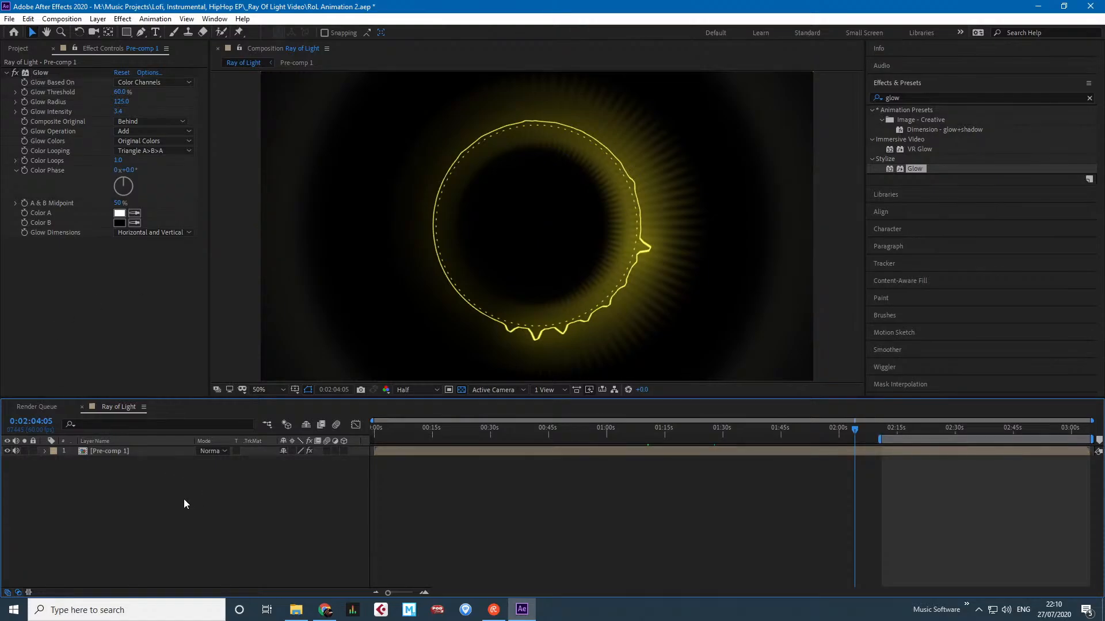
right_click(183, 500)
mouse_move(311, 373)
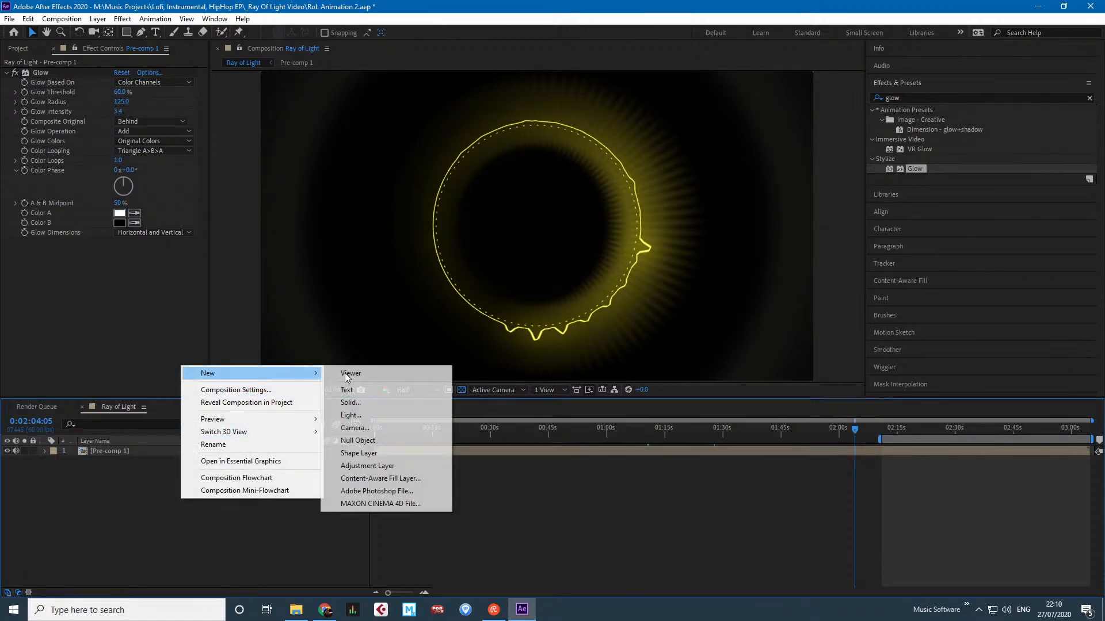
left_click(281, 364)
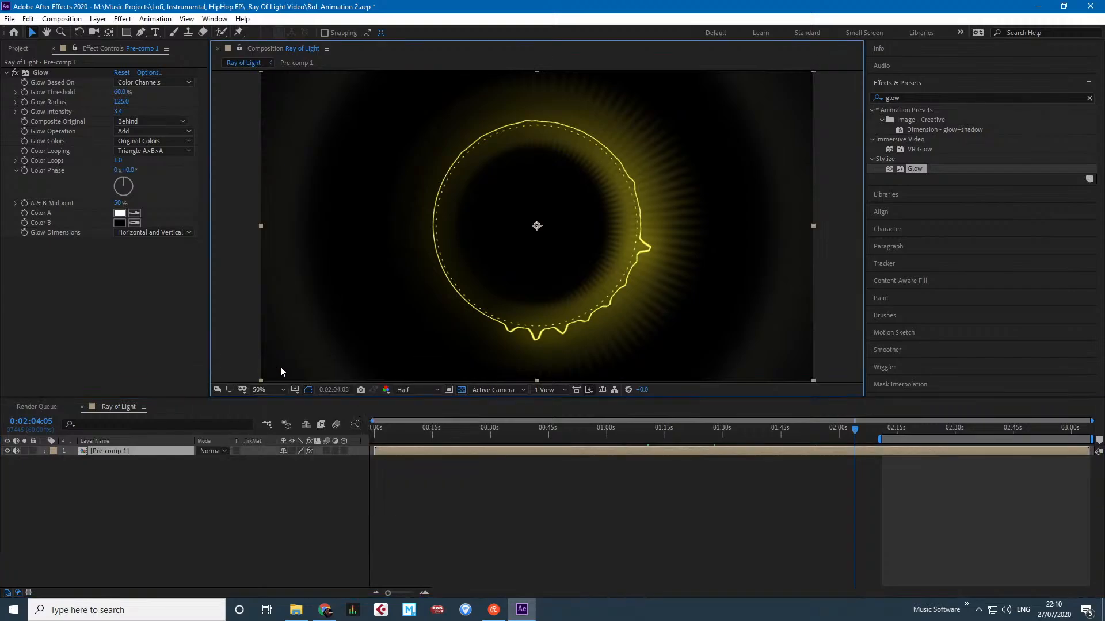
right_click(172, 507)
left_click(194, 486)
left_click(168, 513)
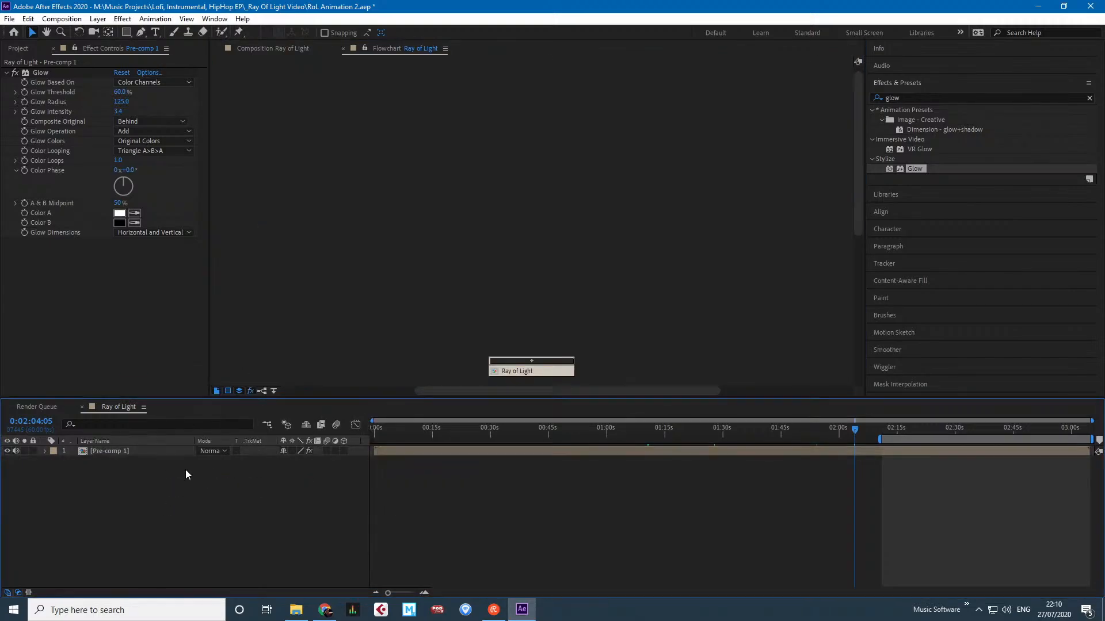
double_click(123, 453)
right_click(122, 490)
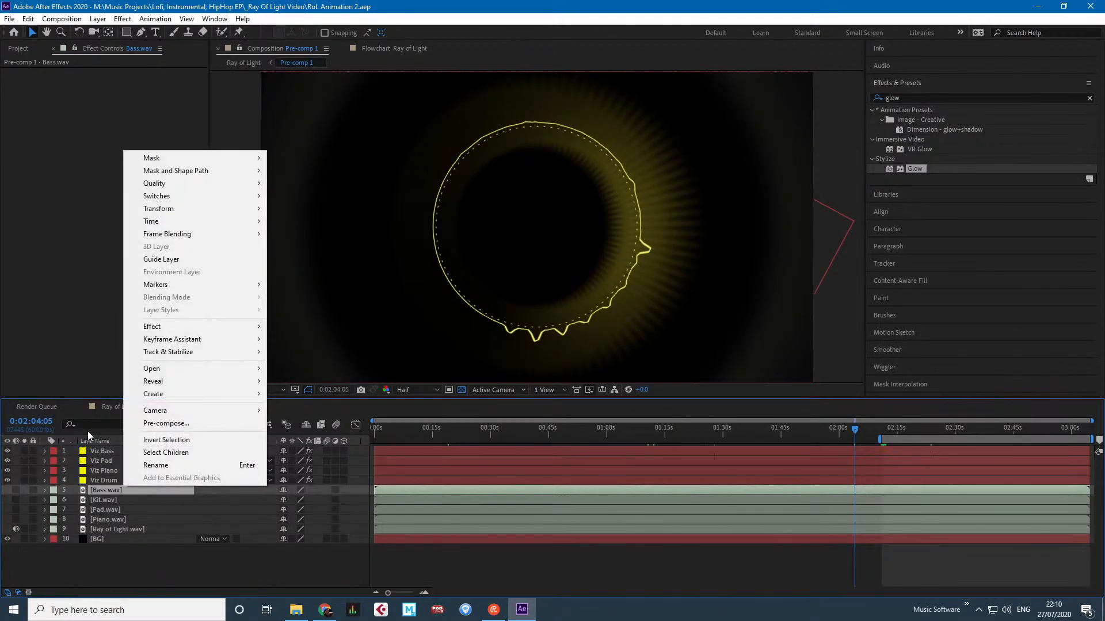
left_click(107, 407)
Create a 1920 x 1080 px yellow solid named Snow in Ray of Light and place it beneath Pre-comp 1.
right_click(112, 500)
mouse_move(168, 375)
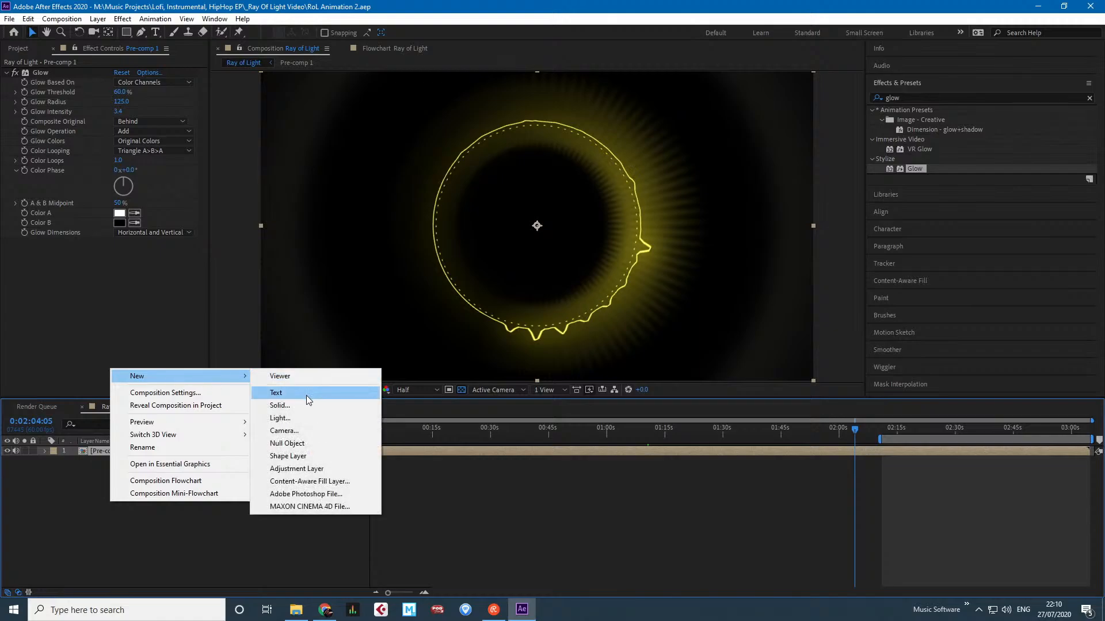
left_click(305, 402)
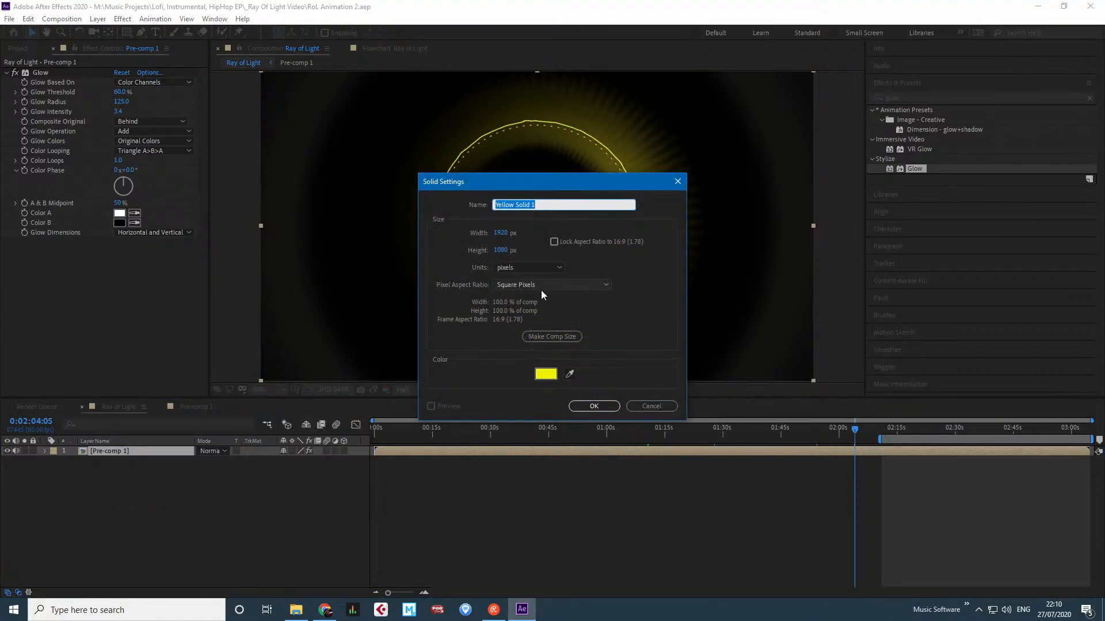
type("Sbow")
key("Return")
left_click_drag(121, 451, 151, 484)
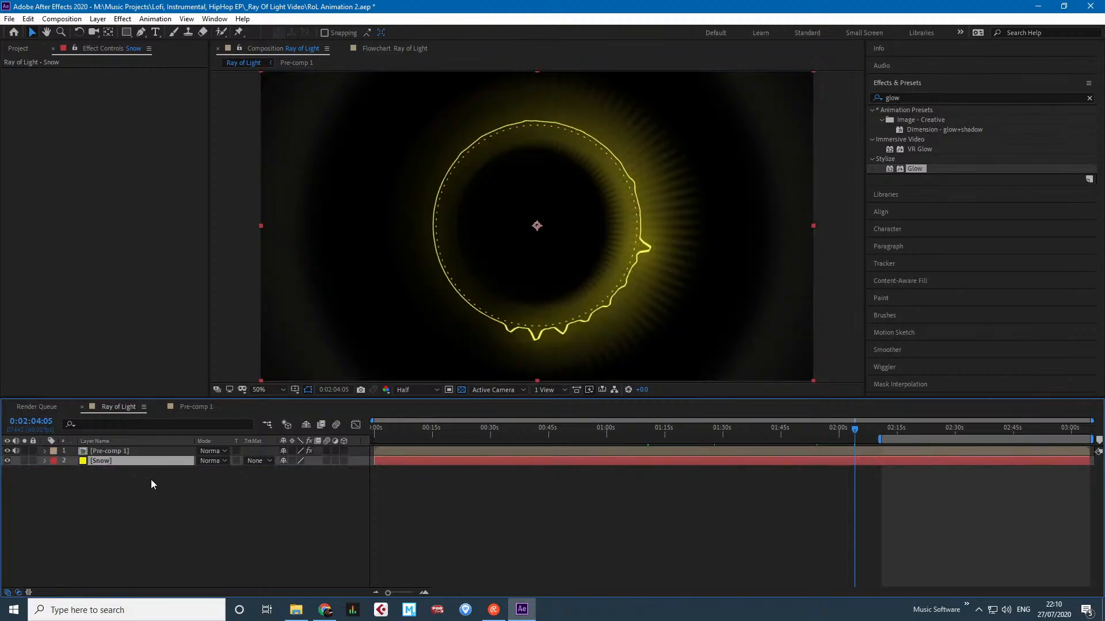
Set the blending mode of Pre-comp 1 to Screen after trying Lighten.
left_click(107, 451)
left_click(207, 451)
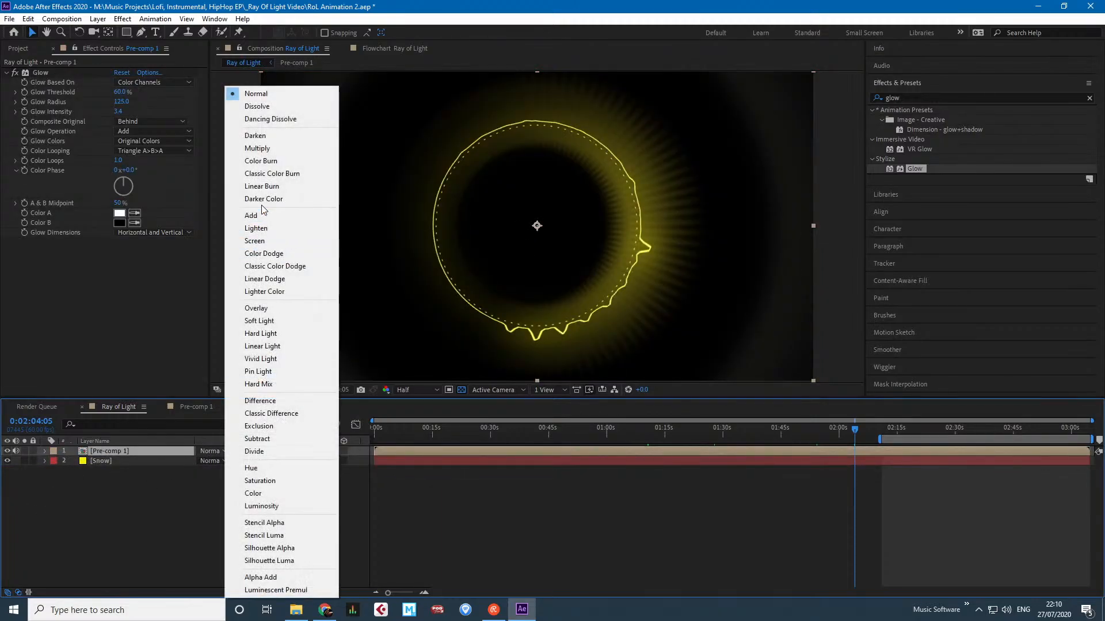
left_click(273, 230)
left_click(218, 452)
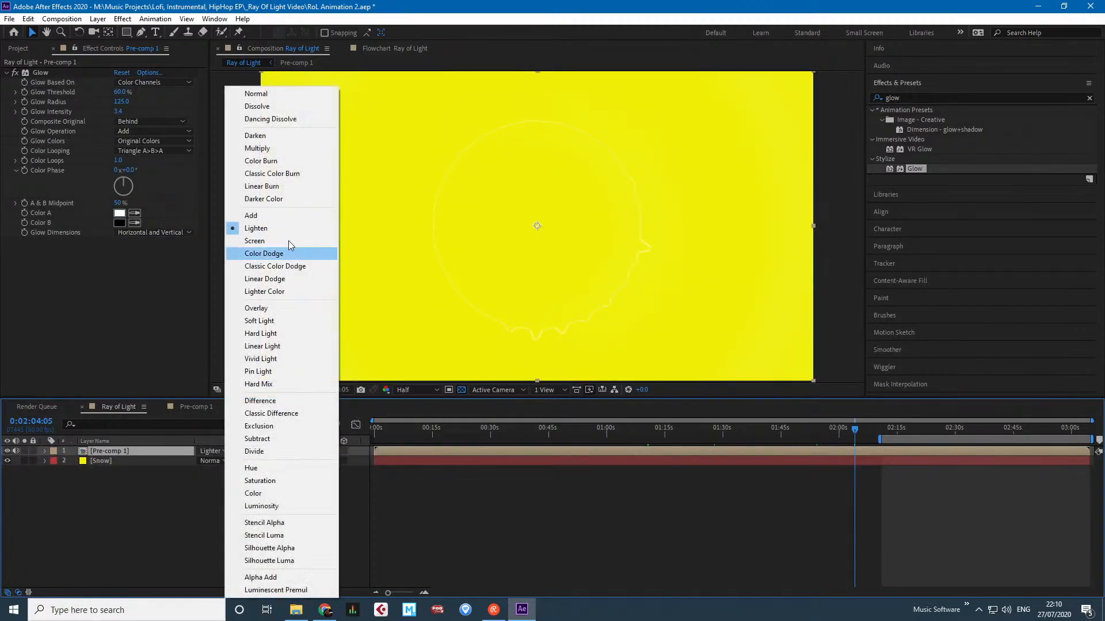
left_click(272, 242)
left_click(140, 517)
Apply CC Snowfall to the Snow layer and turn off Composite With Original.
left_click(136, 462)
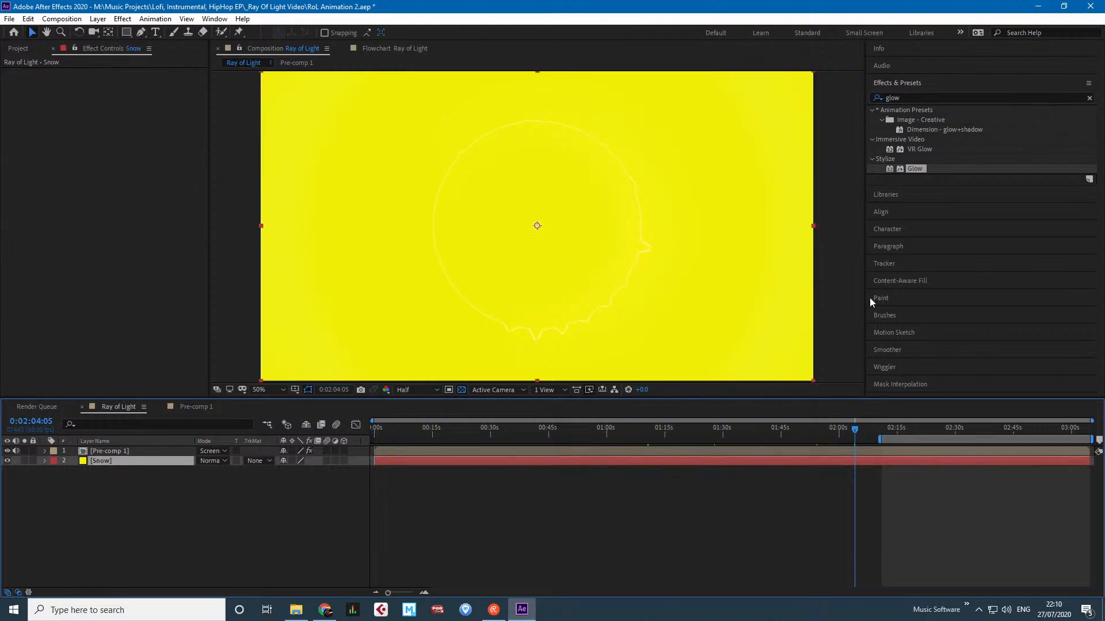
double_click(906, 98)
type("snow")
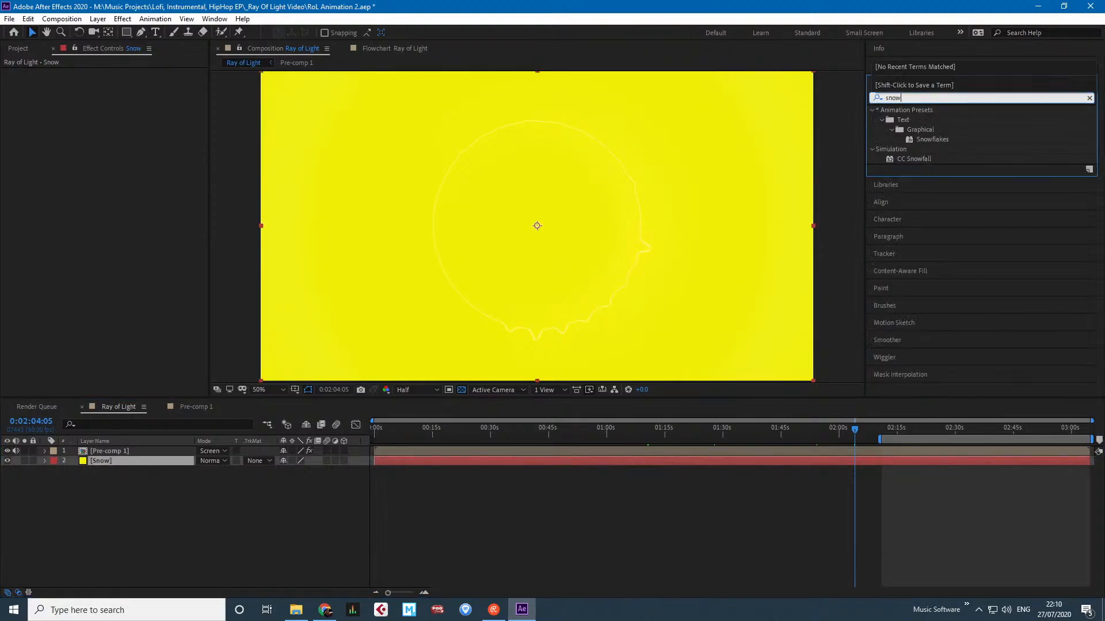
left_click(921, 158)
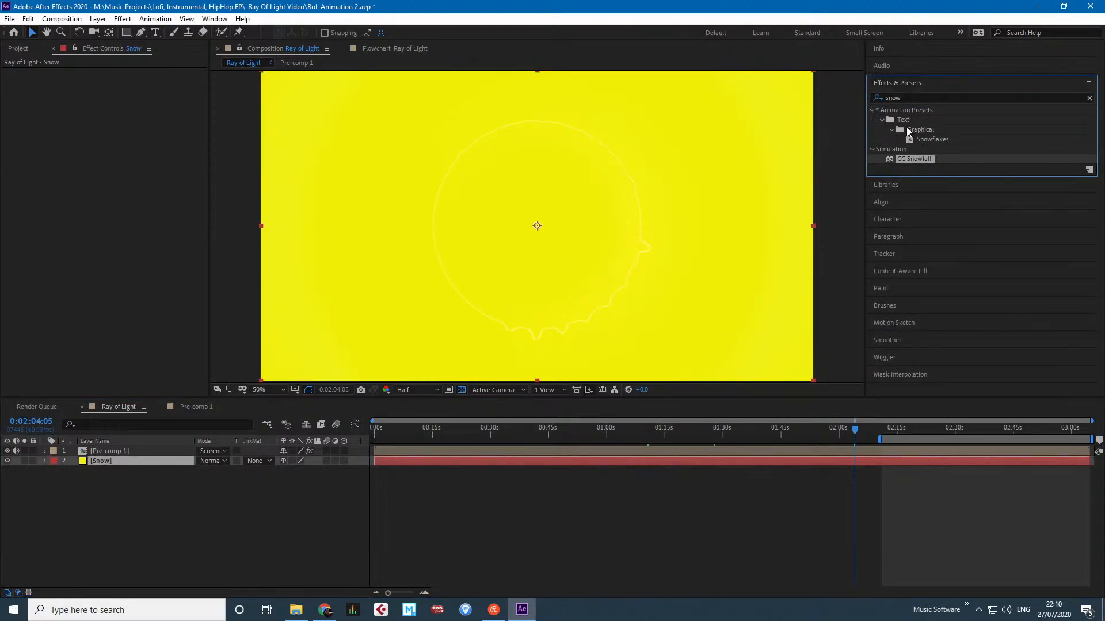
left_click_drag(902, 157, 147, 458)
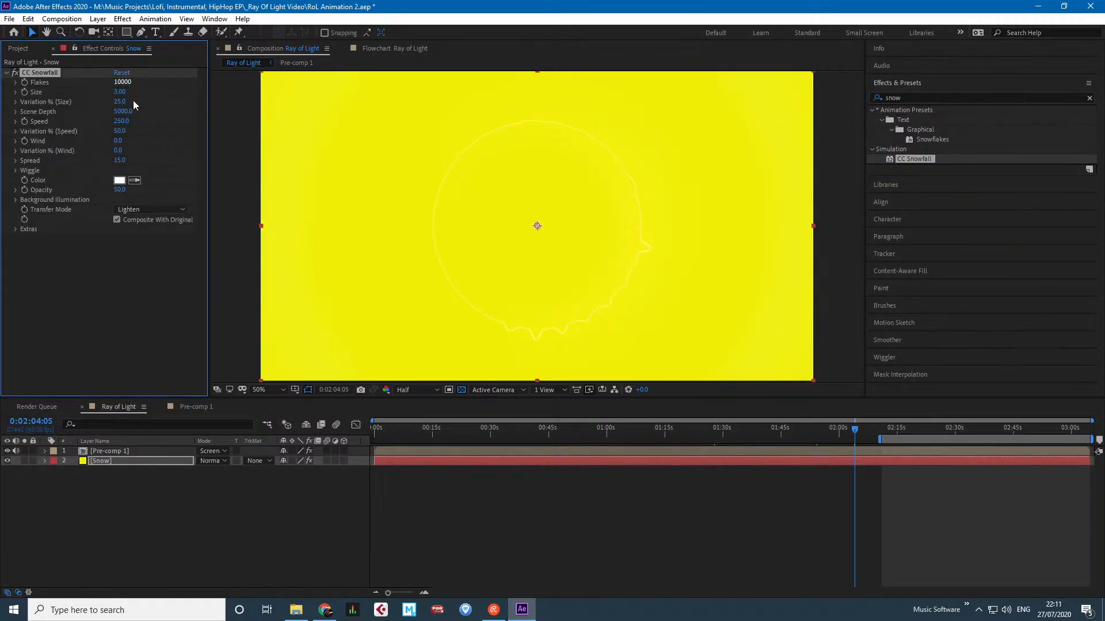
left_click(117, 220)
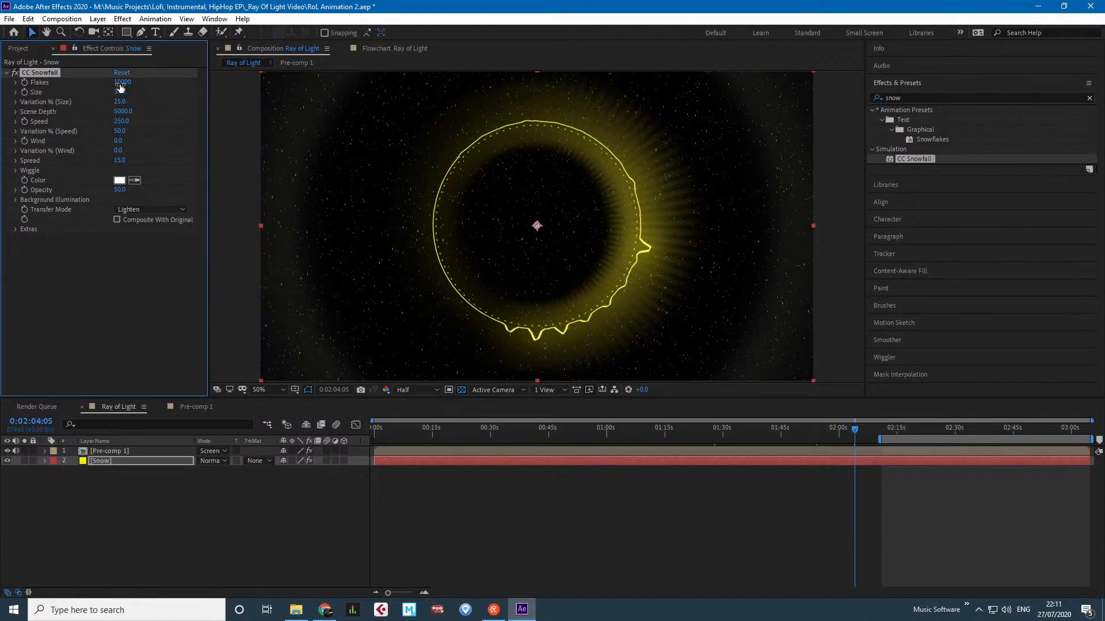
Set CC Snowfall to 100 Flakes, a smaller Size and Scene Depth 6320, checking it at Full resolution at 0:00:33:17.
left_click_drag(121, 83, 46, 87)
scroll(424, 231, "up", 4)
left_click(434, 390)
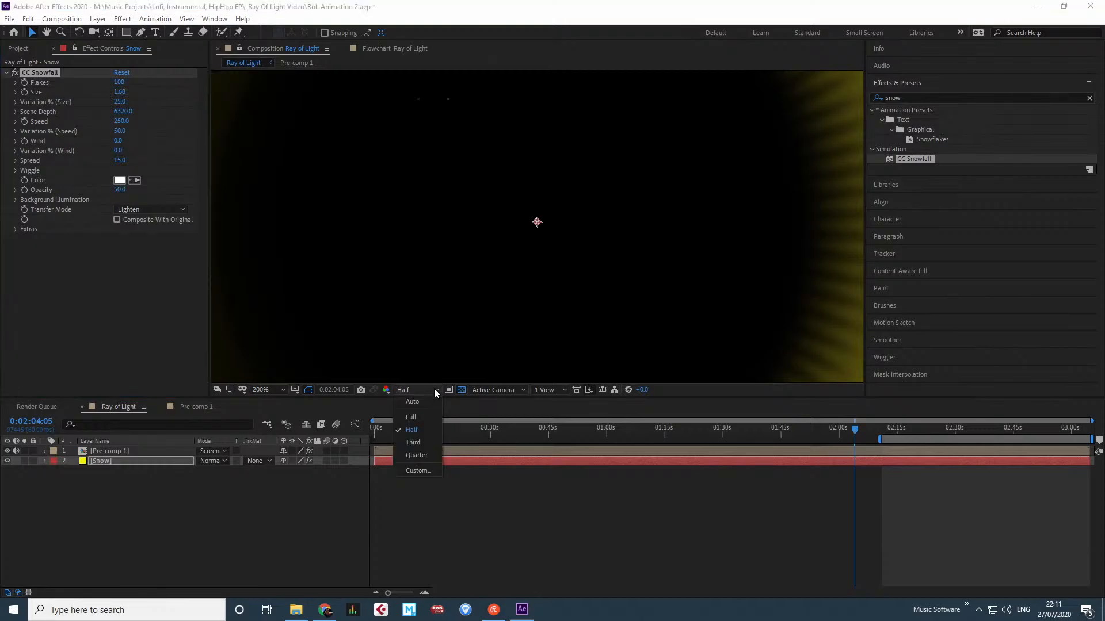
left_click(424, 416)
scroll(459, 298, "down", 5)
scroll(313, 249, "up", 2)
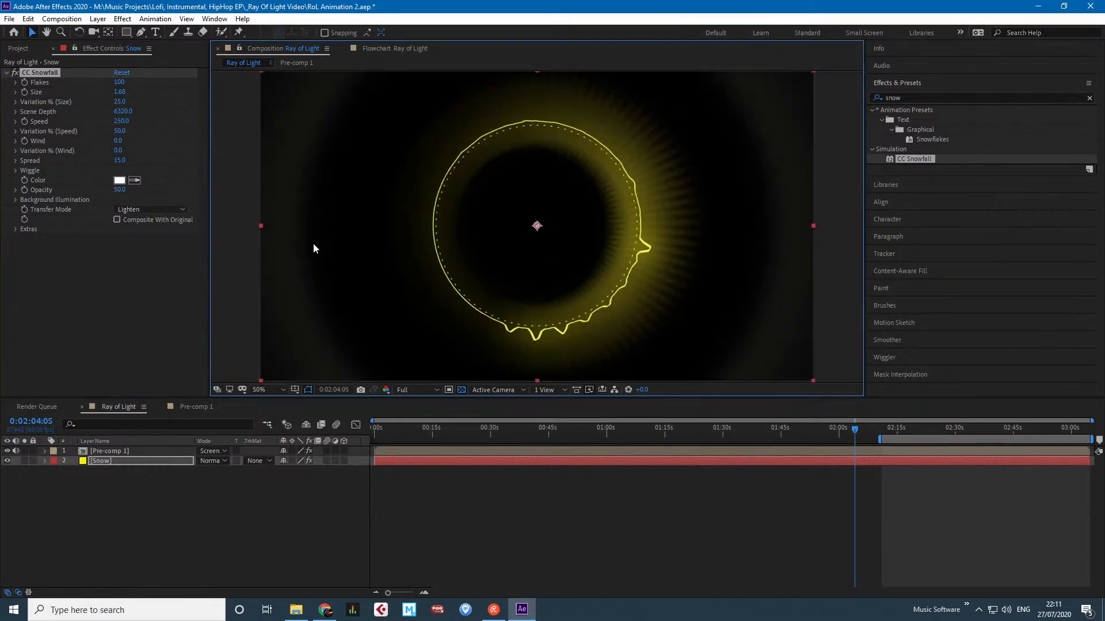
left_click(503, 437)
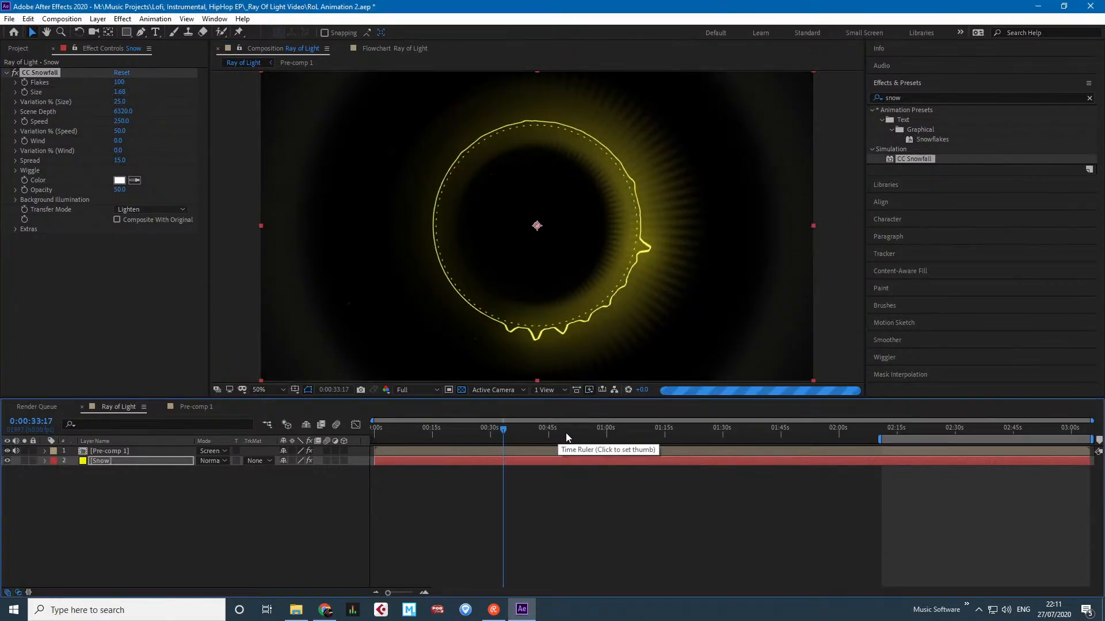
Set CC Snowfall's Speed to 165, Variation % (Speed) to 77, Wind to 42 and Variation % (Wind) to 18.
left_click_drag(118, 132, 144, 144)
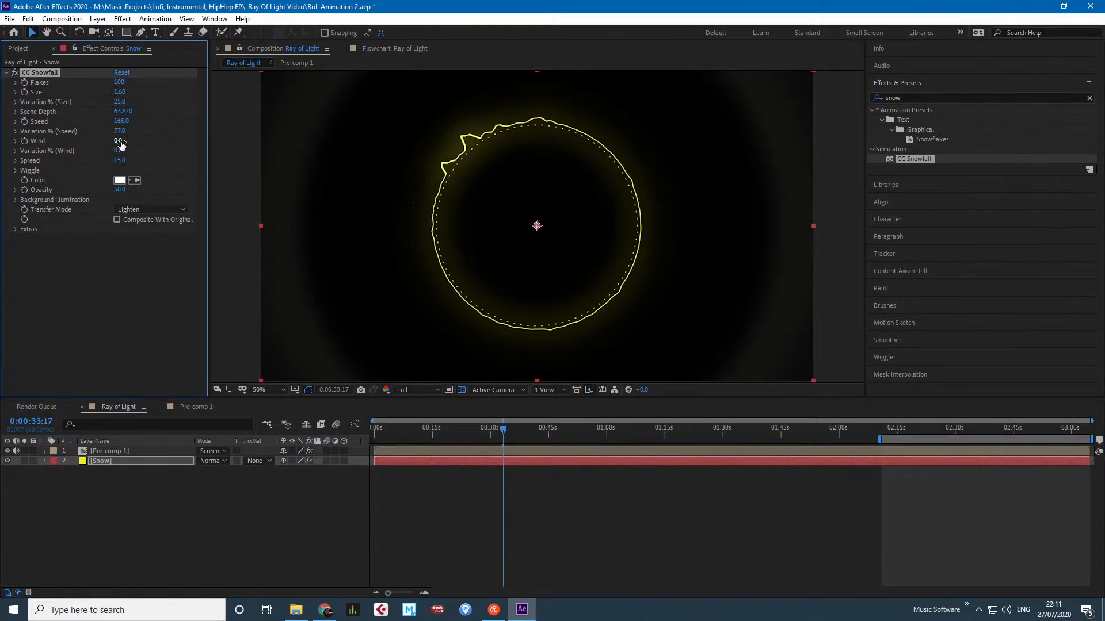
left_click_drag(118, 150, 131, 150)
key("slash")
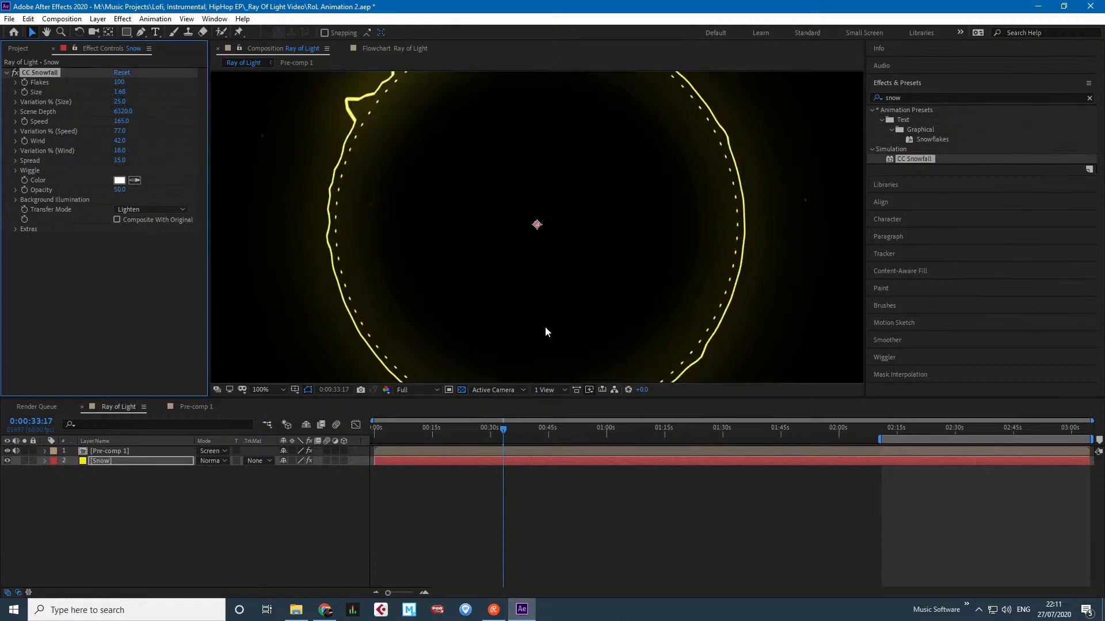
Change the CC Snowfall flake colour to a saturated golden yellow.
left_click(119, 181)
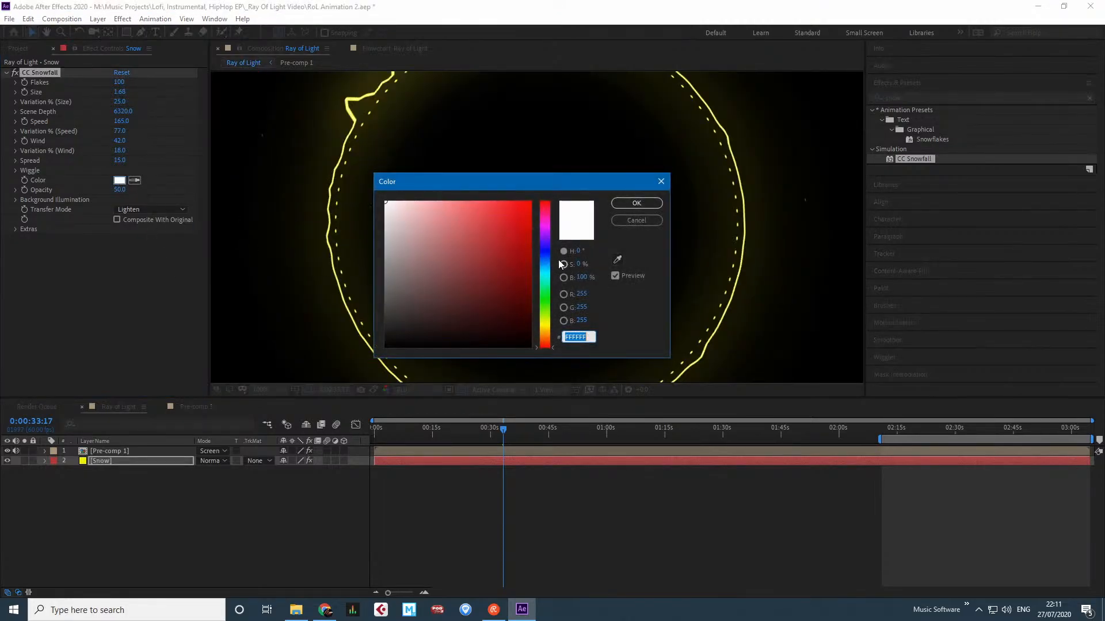
left_click_drag(546, 224, 549, 329)
left_click(529, 203)
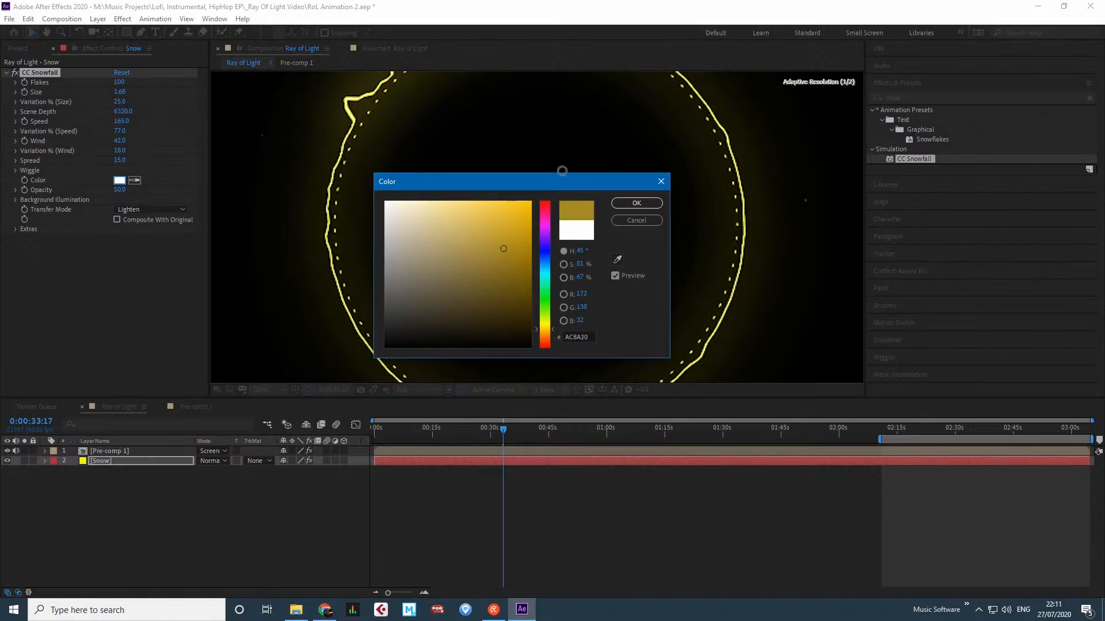
left_click(637, 203)
scroll(407, 282, "down", 2)
left_click(323, 268)
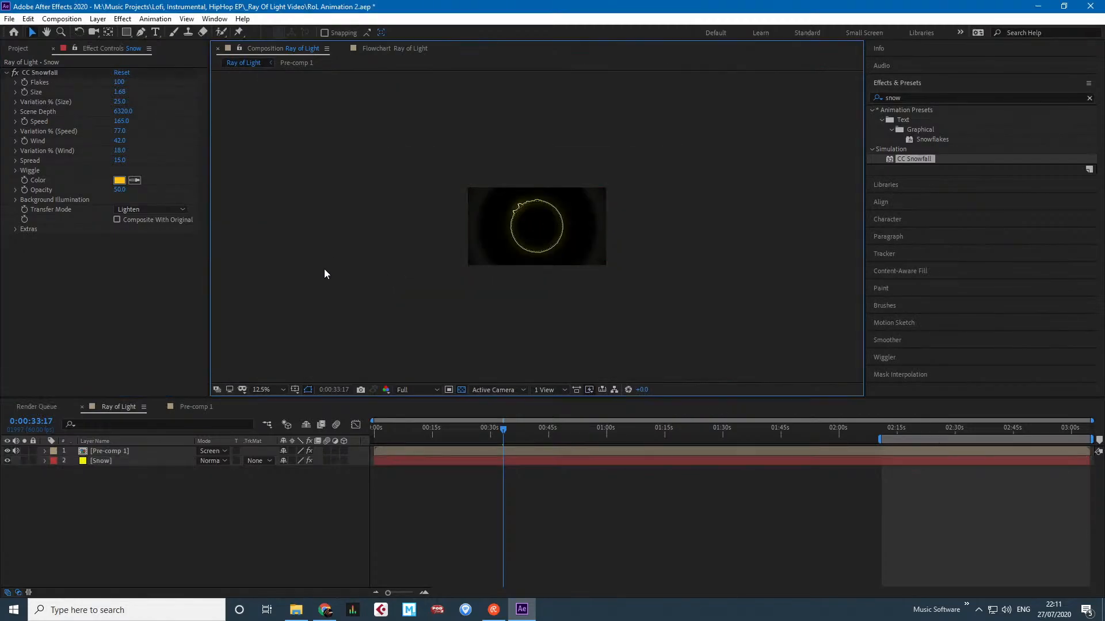
Move the work area's start to about 0:00:33 and play a preview of the snowfall from there.
scroll(366, 277, "up", 2)
left_click_drag(899, 440, 505, 440)
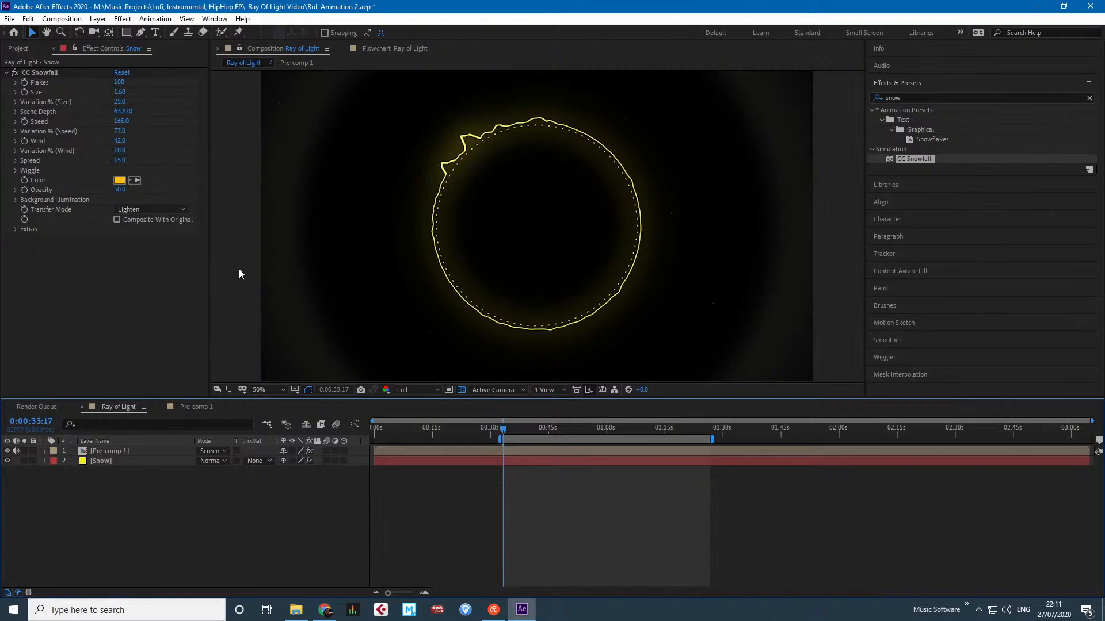
key("space")
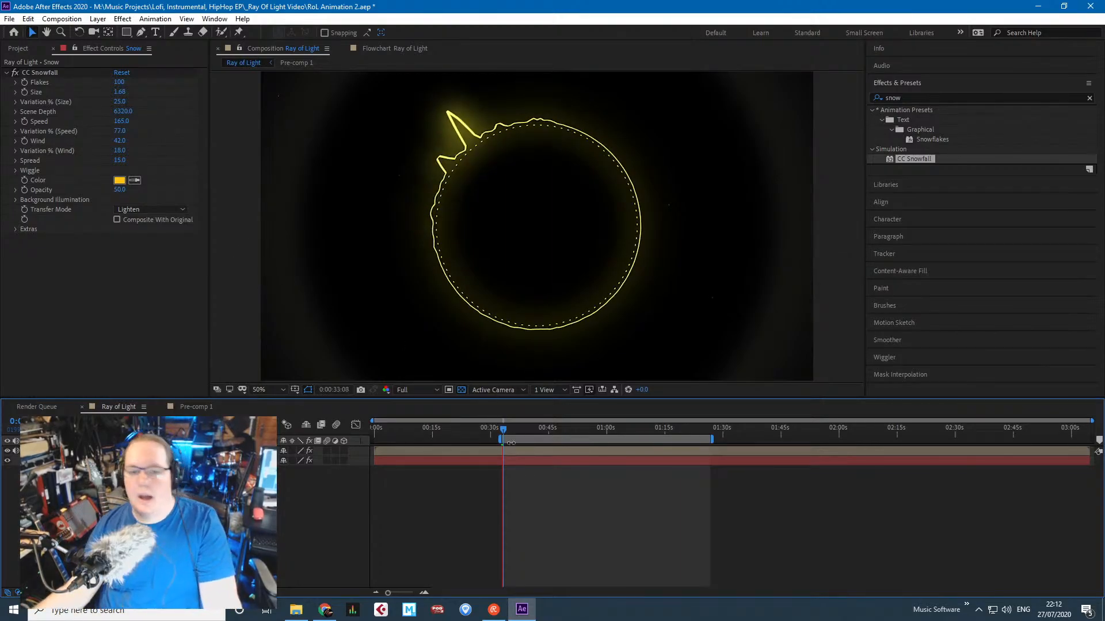
Examine the snow and glow around the ring at 0:00:58:42, 0:01:12:04 and, magnified, at 0:01:17:08.
left_click_drag(533, 430, 601, 433)
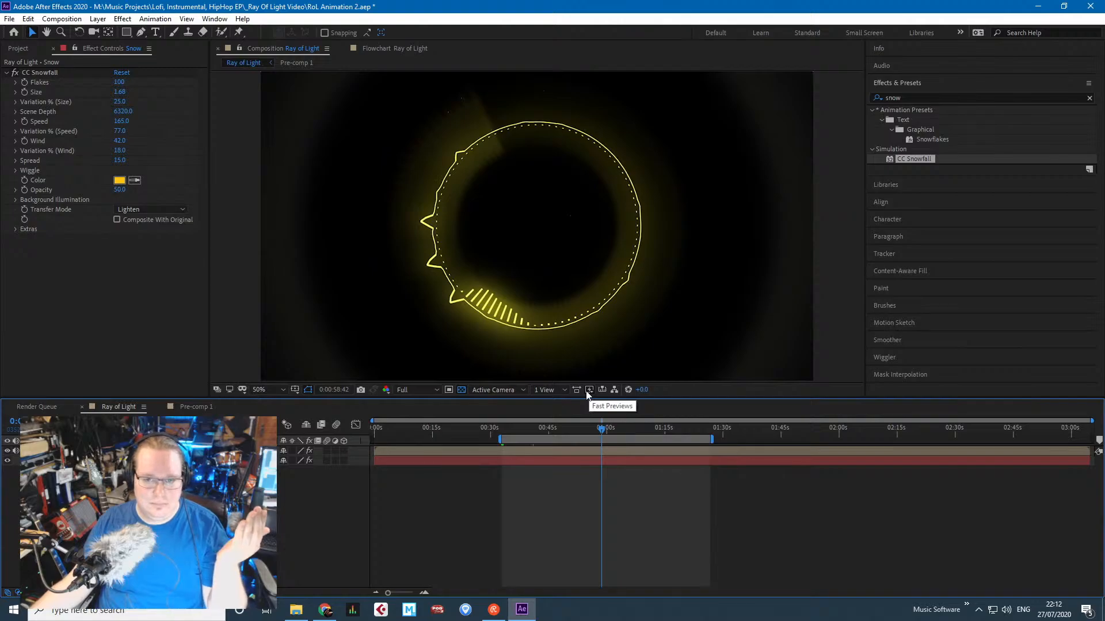
left_click(589, 391)
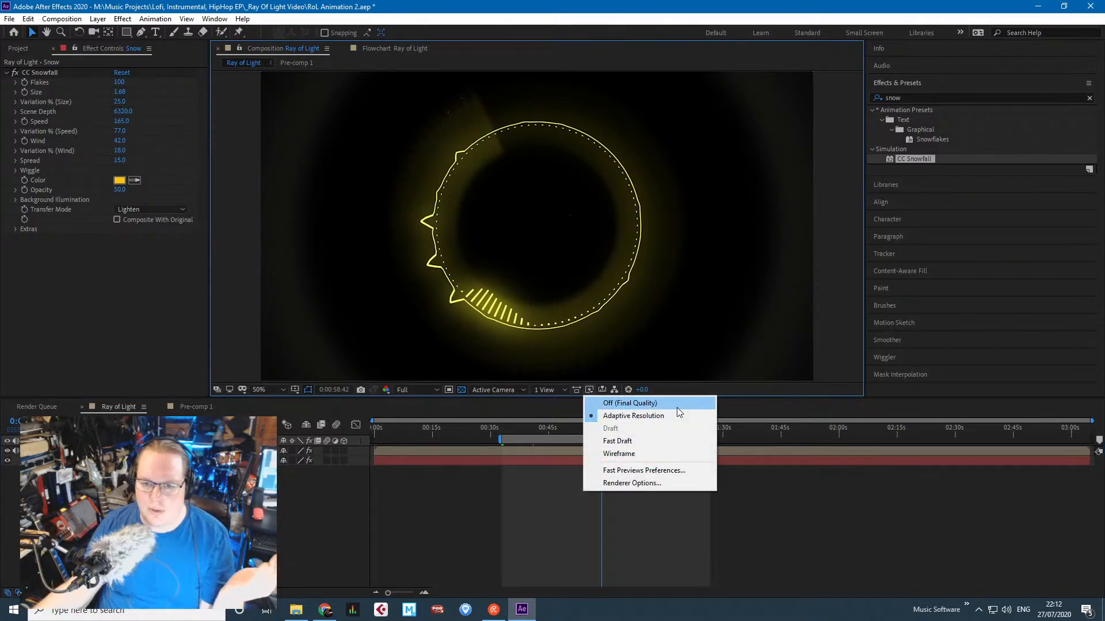
left_click_drag(577, 428, 653, 430)
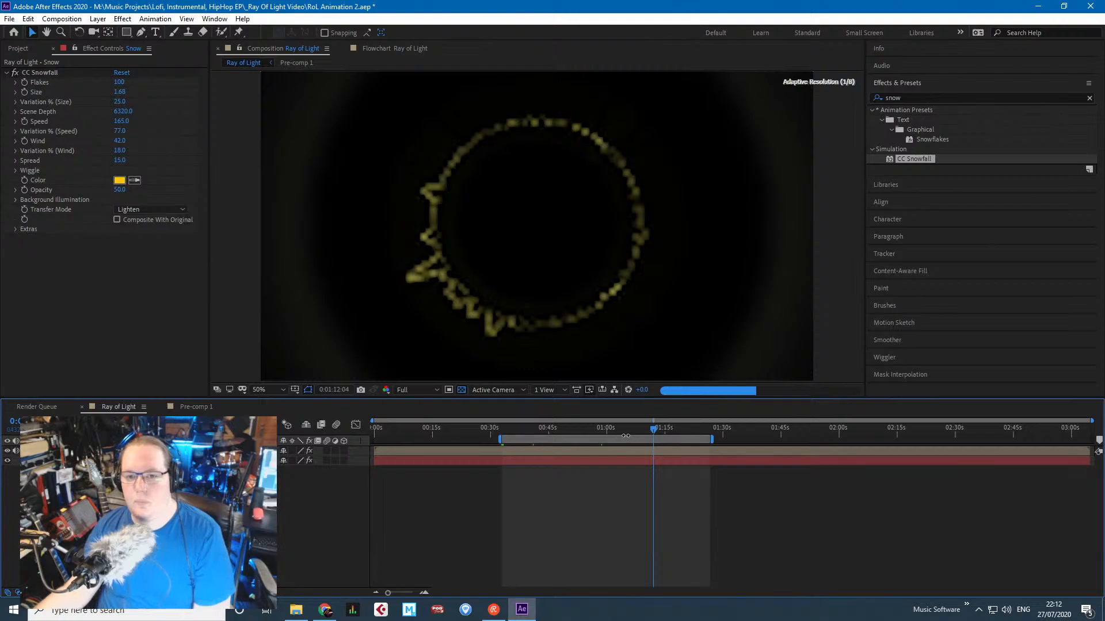
left_click(672, 429)
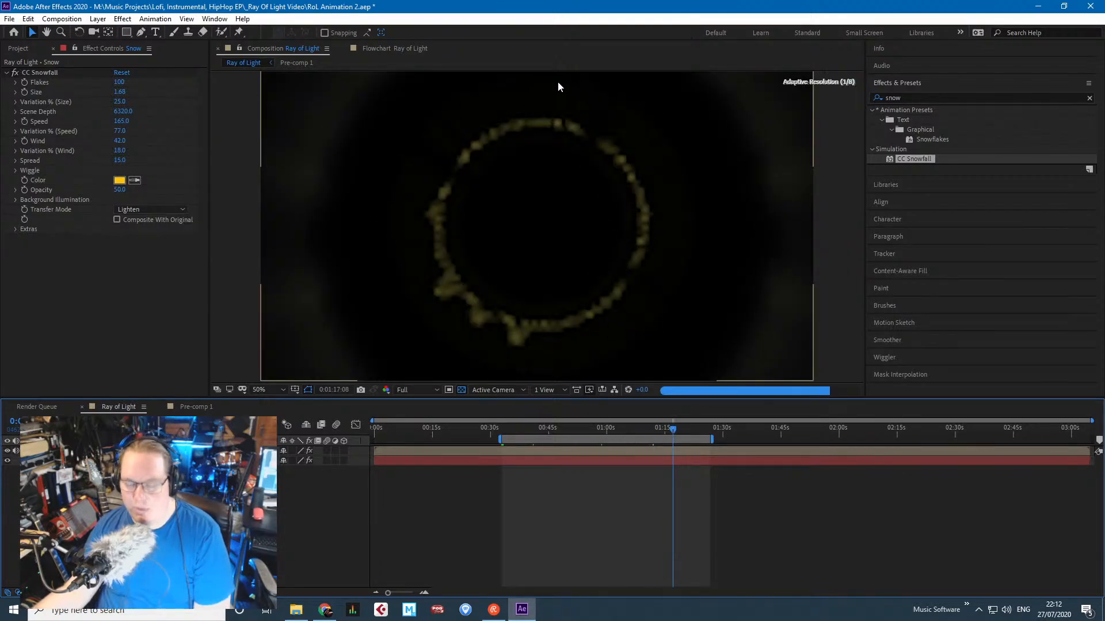
key("period")
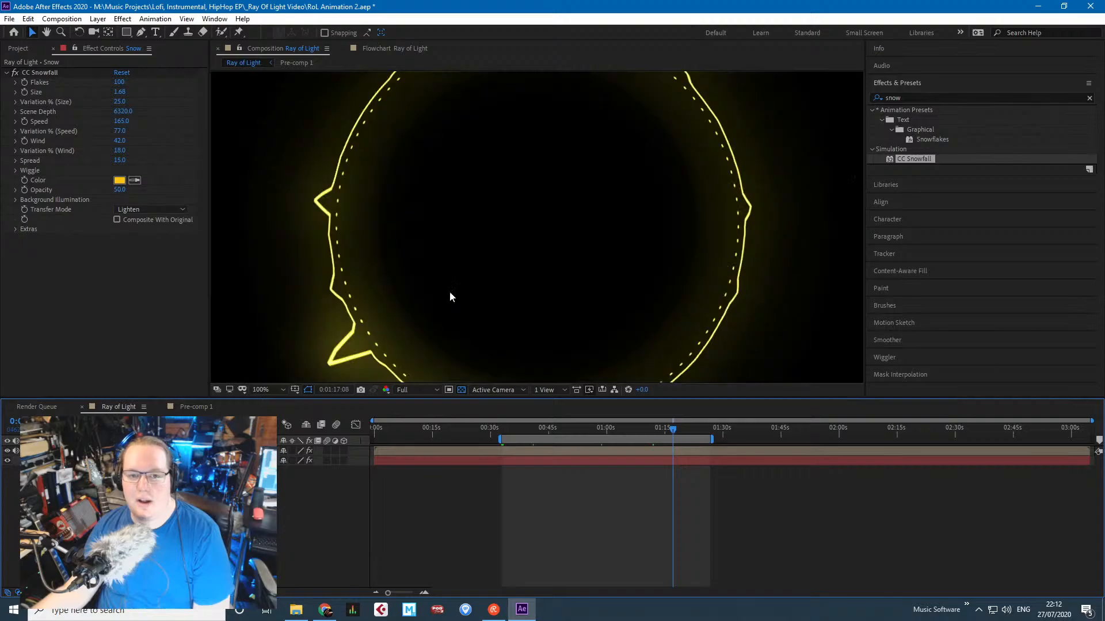
key("comma")
key("period")
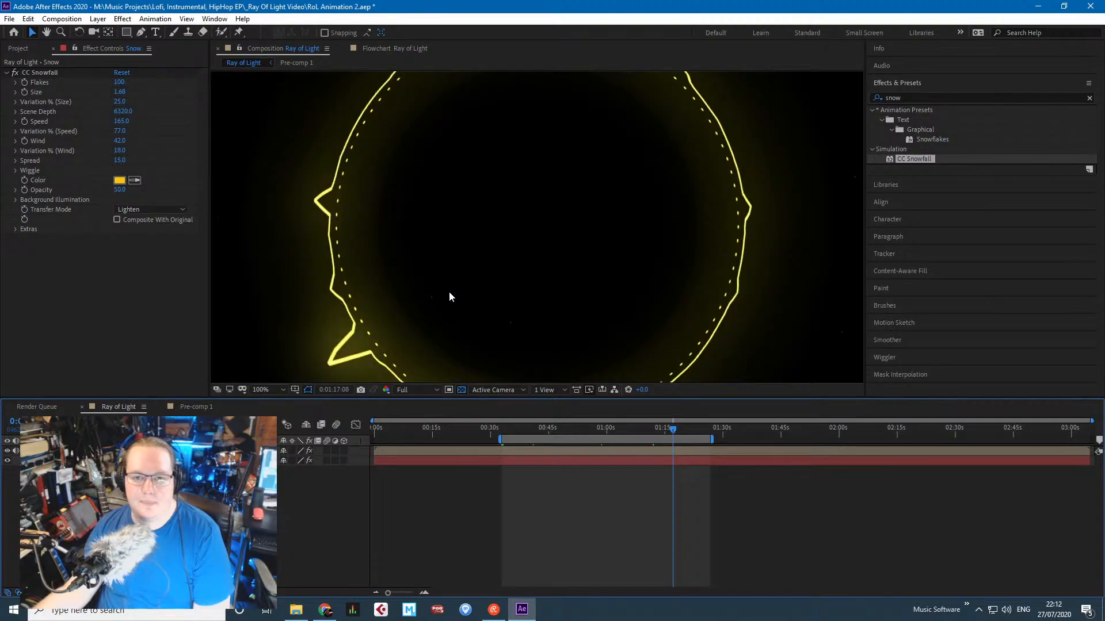
In Pre-comp 1, select the Viz Pad layer and extend the work area over the full composition, with the playhead at 0:00:59:09.
left_click(195, 407)
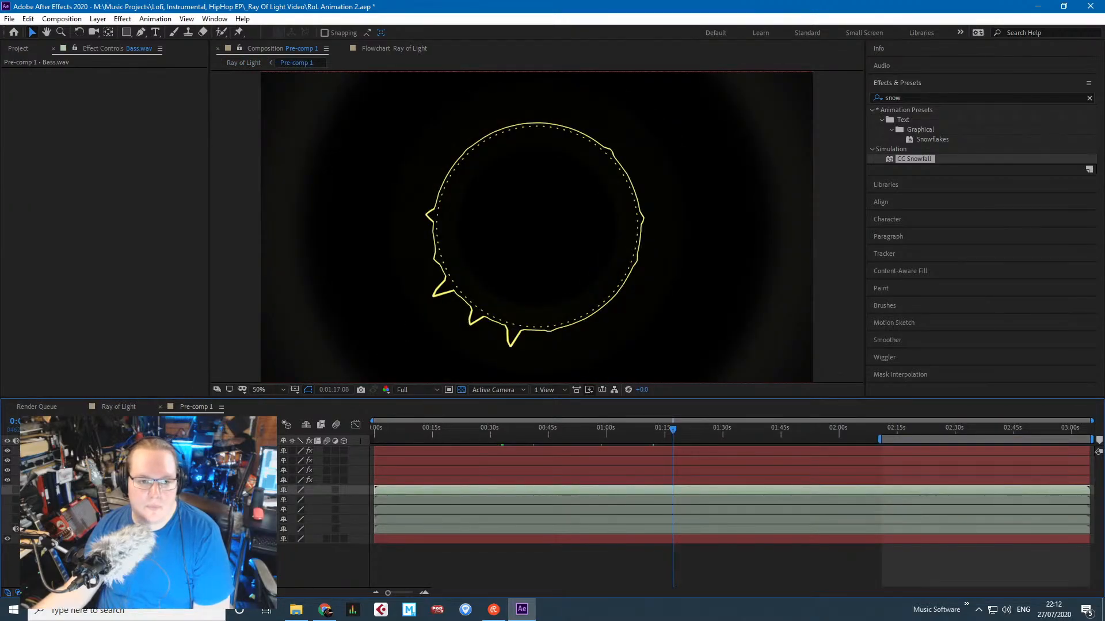
left_click(132, 471)
left_click(132, 461)
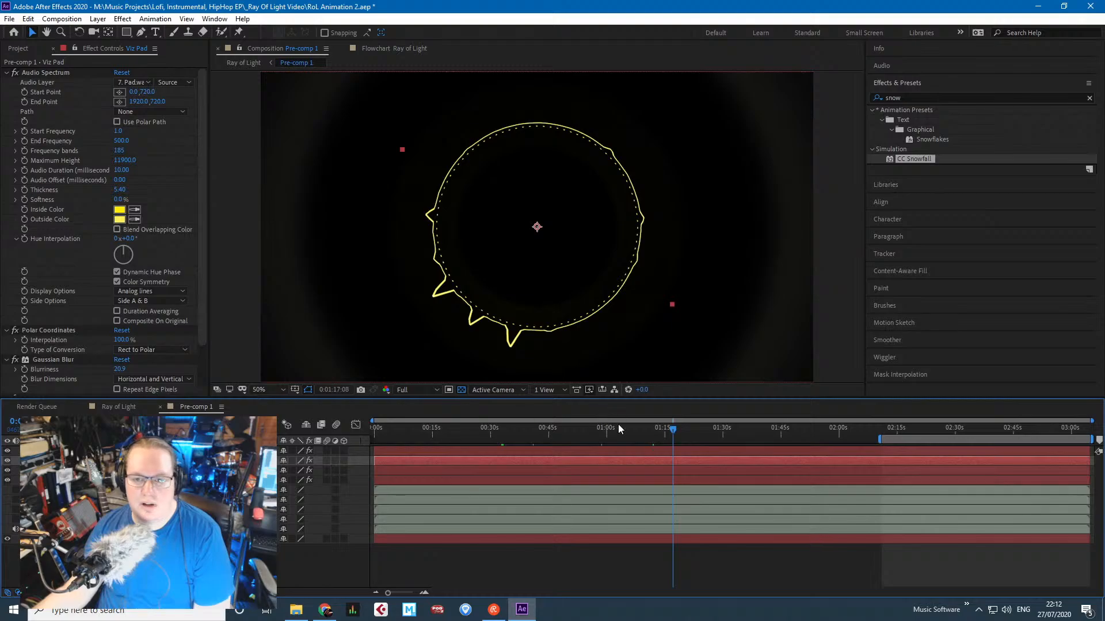
left_click_drag(672, 429, 757, 433)
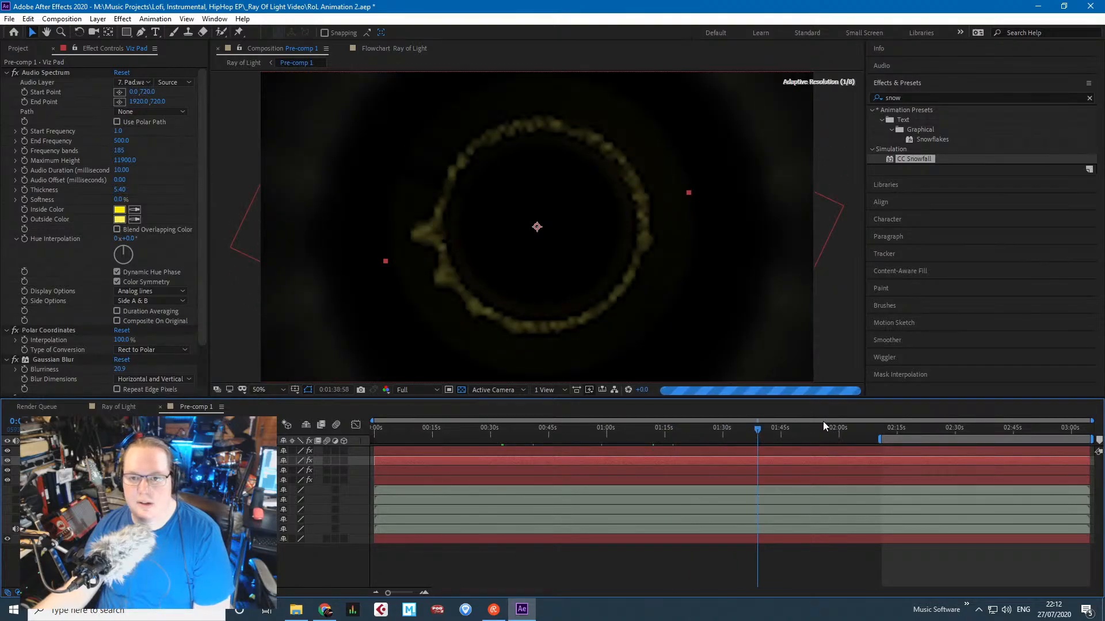
double_click(876, 440)
left_click(603, 428)
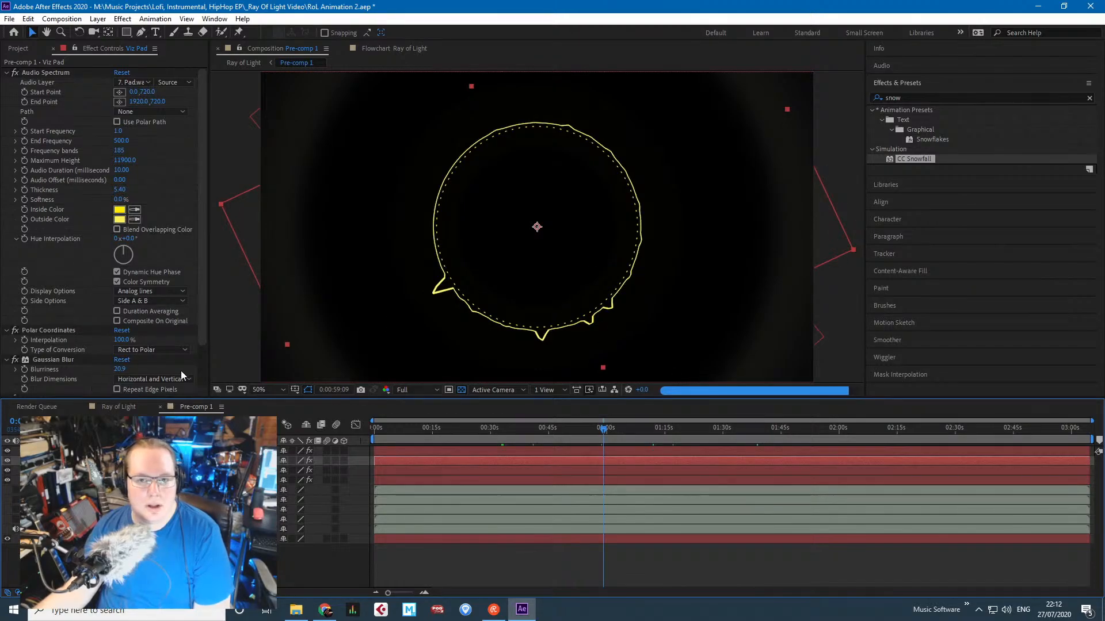
Review Viz Pad's effect settings and compare the ring close up in Ray of Light and Pre-comp 1 at 0:00:59:09.
scroll(112, 263, "down", 2)
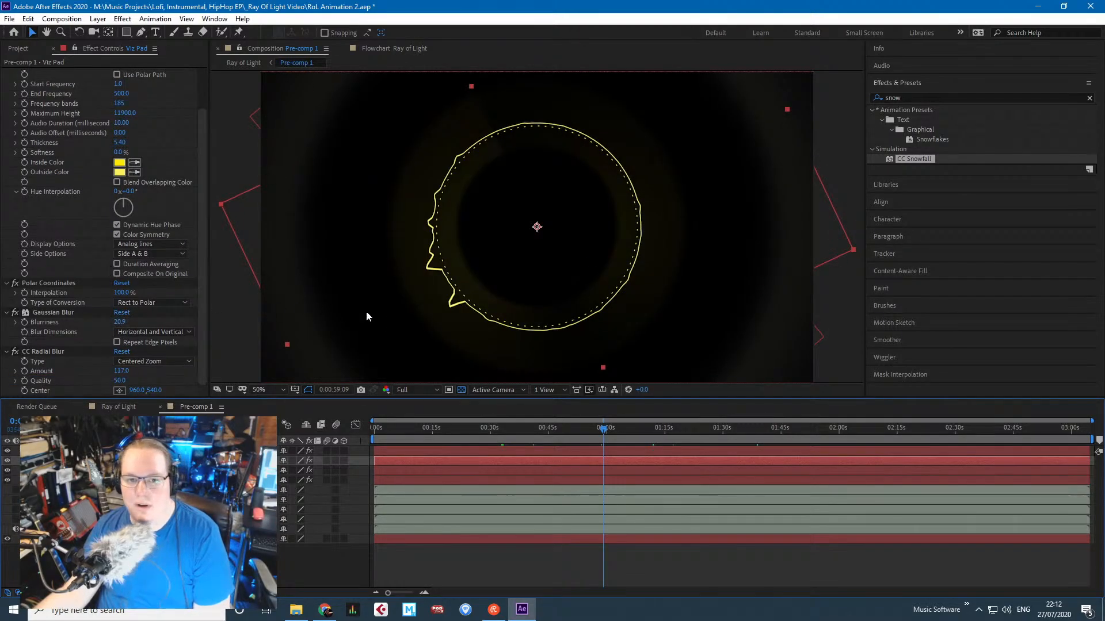
key("period")
left_click(119, 407)
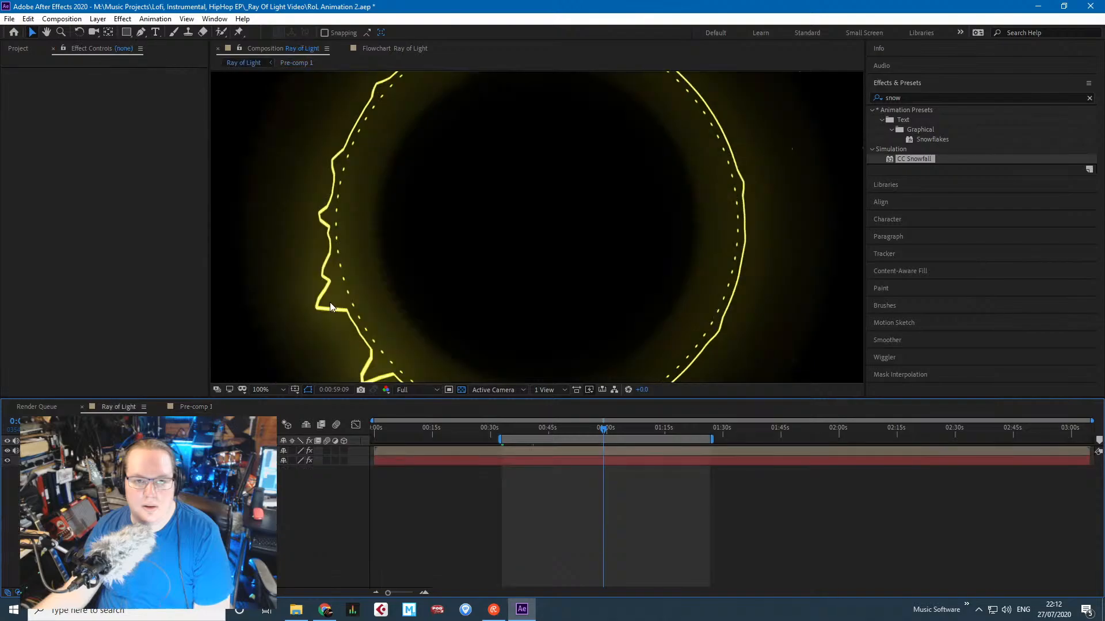
key("comma")
key("period")
scroll(302, 316, "down", 1)
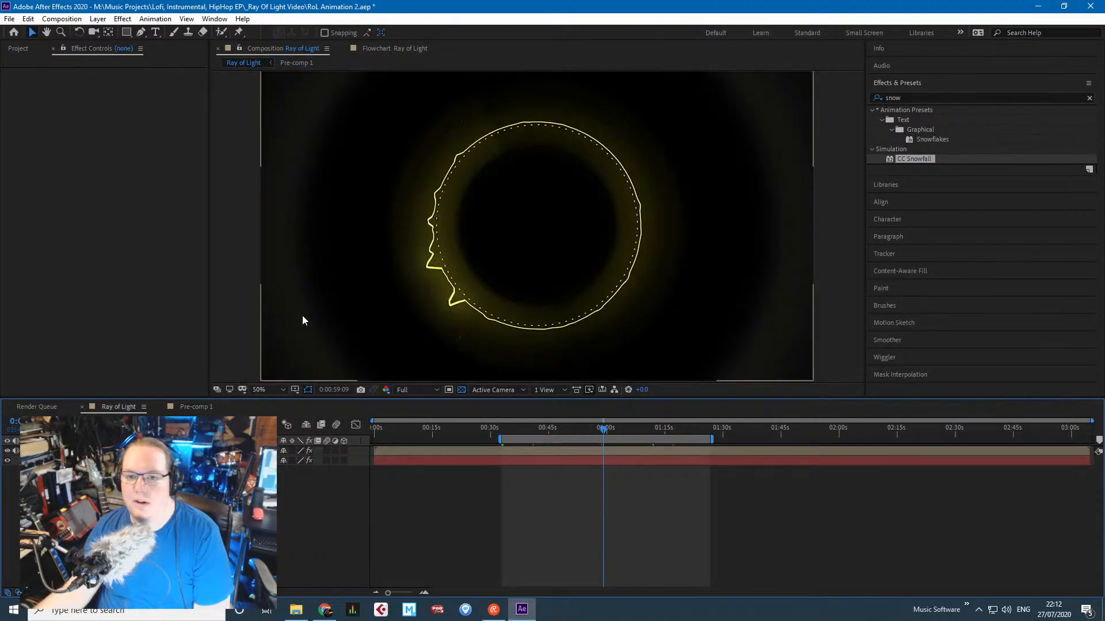
left_click(196, 407)
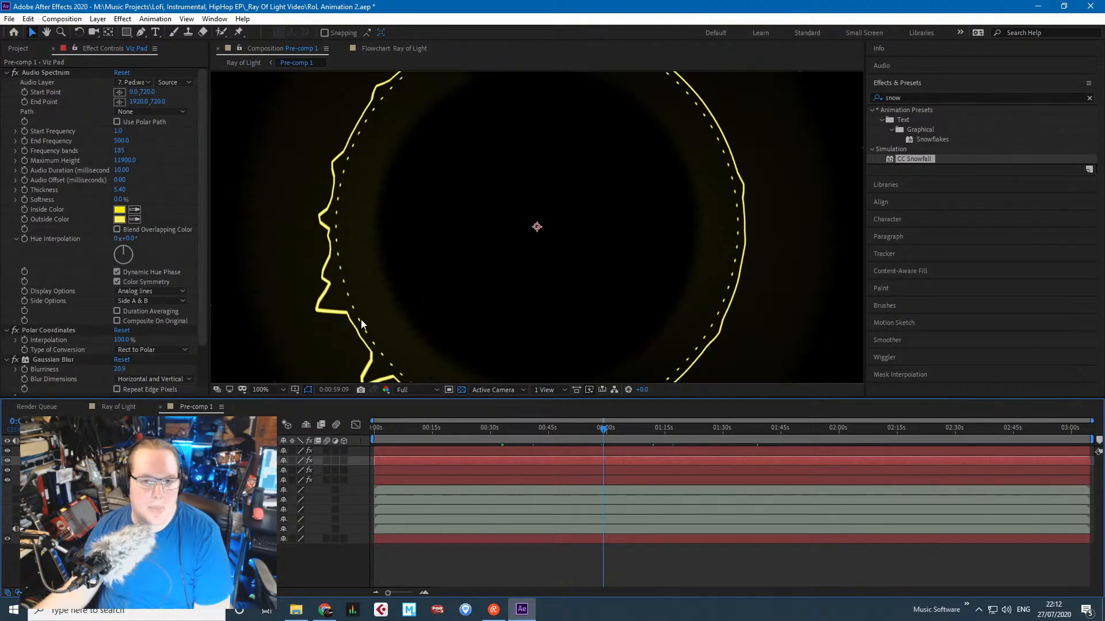
key("comma")
Move the playhead to 0:00:20:30 and select the Pre-comp 1 layer in the Ray of Light composition.
mouse_move(473, 434)
left_mouse_down()
mouse_move(801, 440)
mouse_move(384, 432)
mouse_move(453, 438)
left_mouse_up()
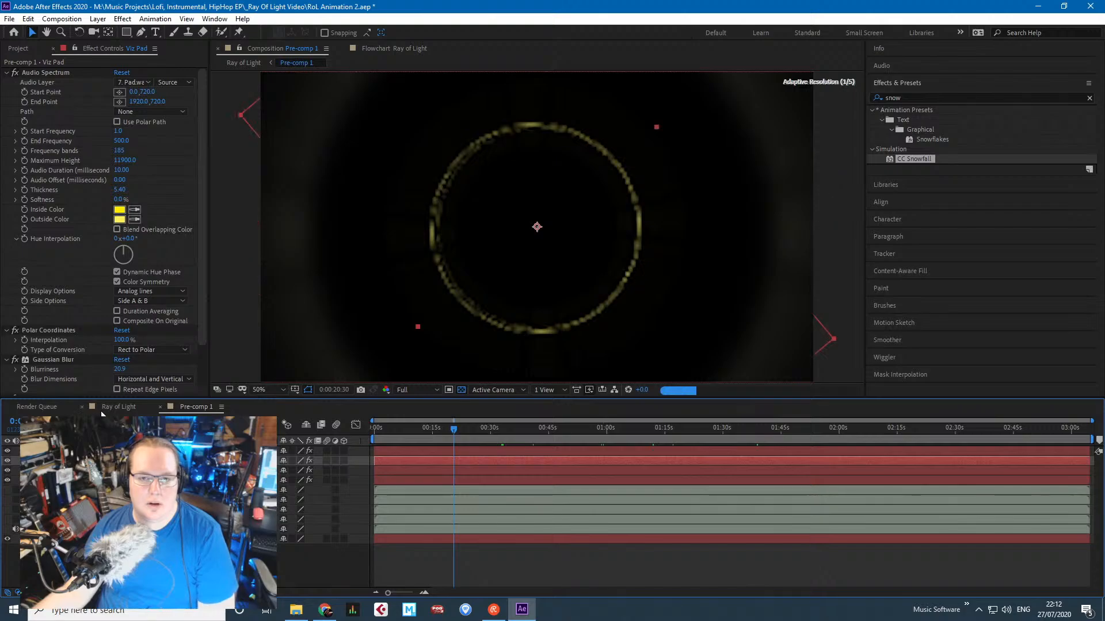
left_click(119, 406)
left_click(116, 451)
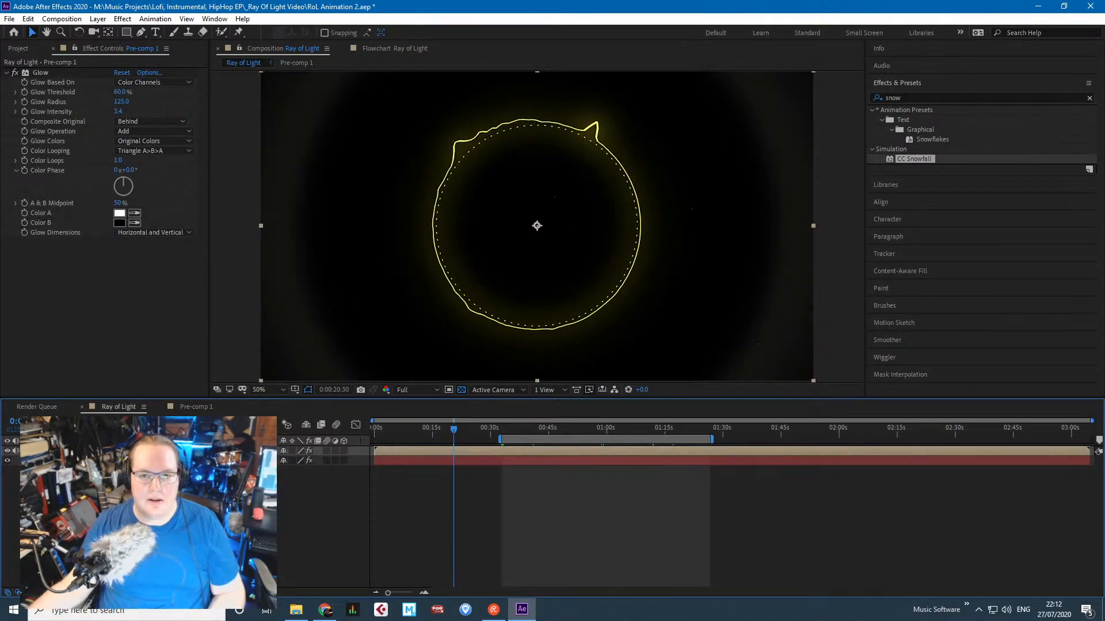
Try converting Pre-comp 1's audio to keyframes over the shortened work area and delete the resulting layer.
right_click(115, 451)
left_click(133, 501)
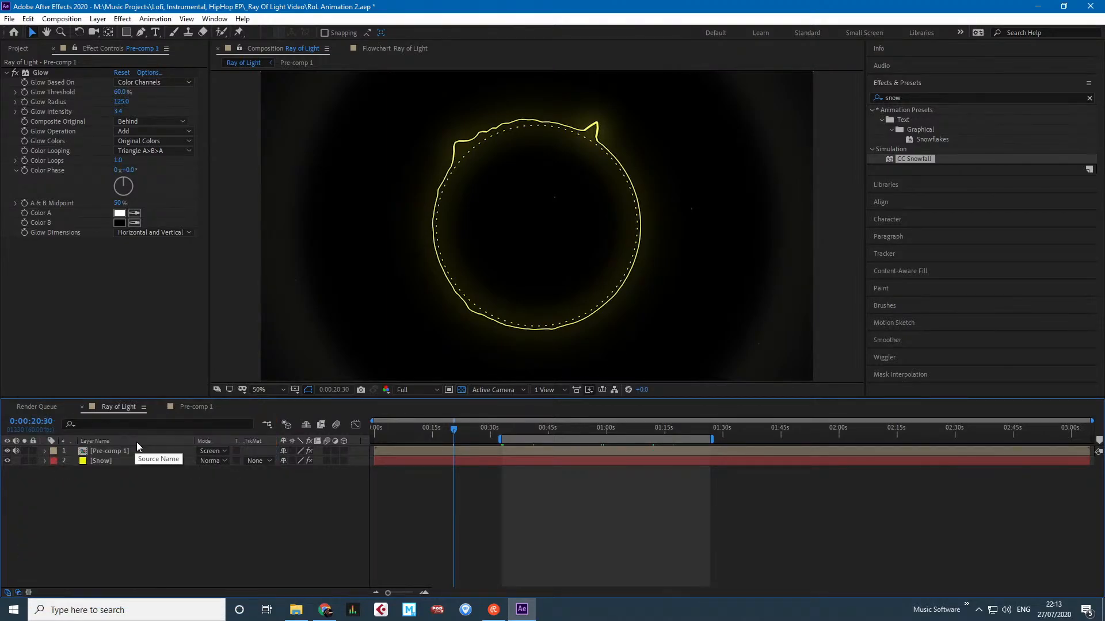
left_click(112, 450)
right_click(114, 451)
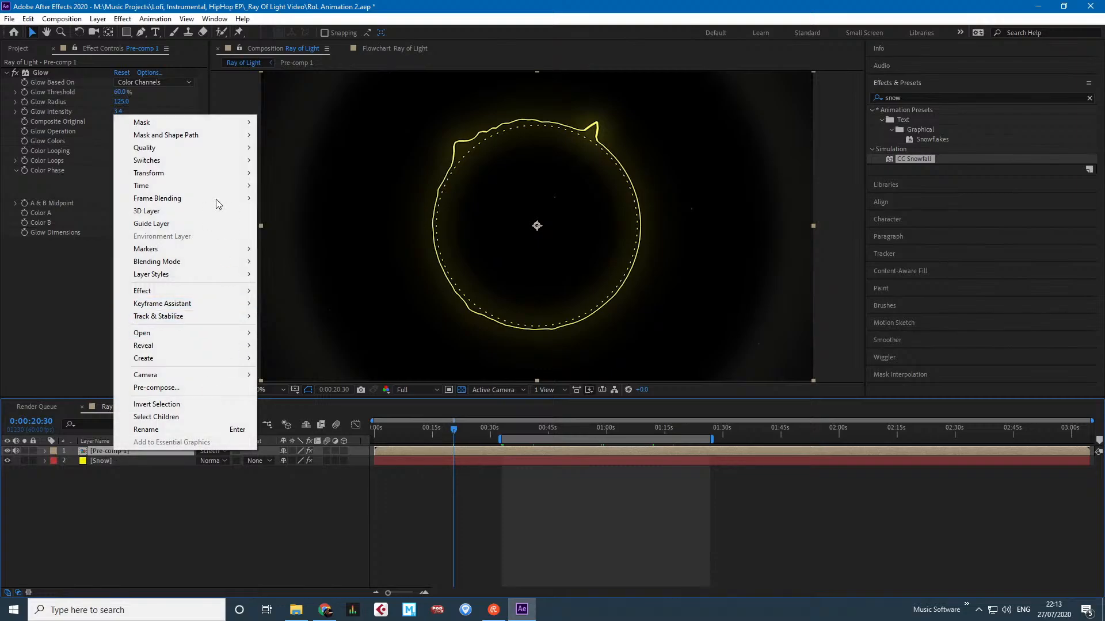
mouse_move(204, 331)
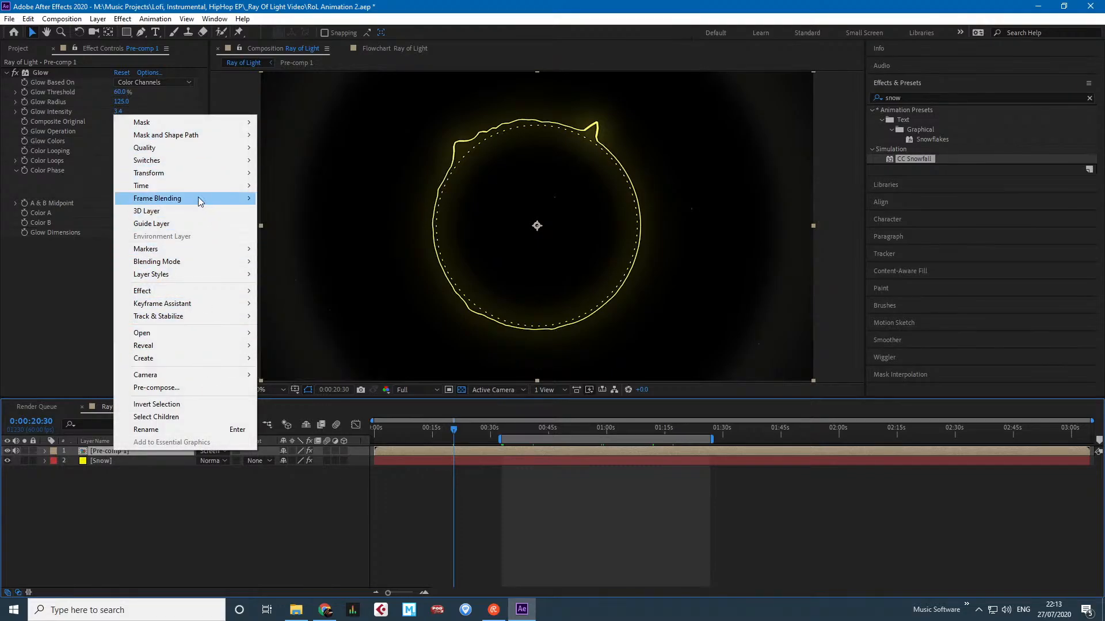
mouse_move(199, 304)
left_click(277, 305)
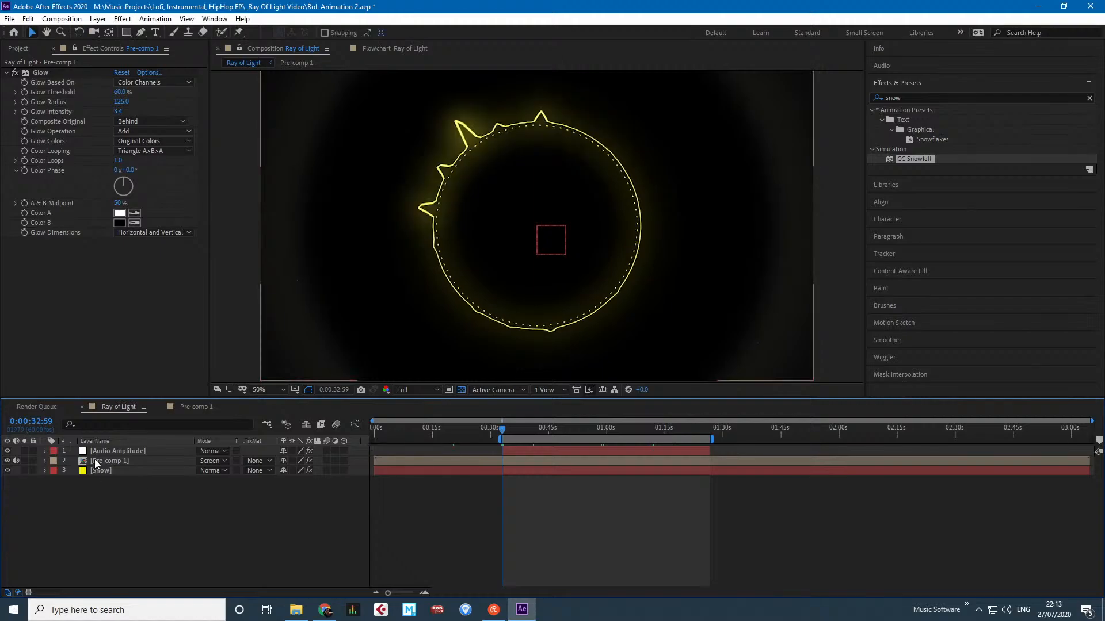
left_click(132, 450)
key("Delete")
Extend the work area over the full Ray of Light composition and convert Pre-comp 1's audio to keyframes.
left_click_drag(497, 439, 374, 439)
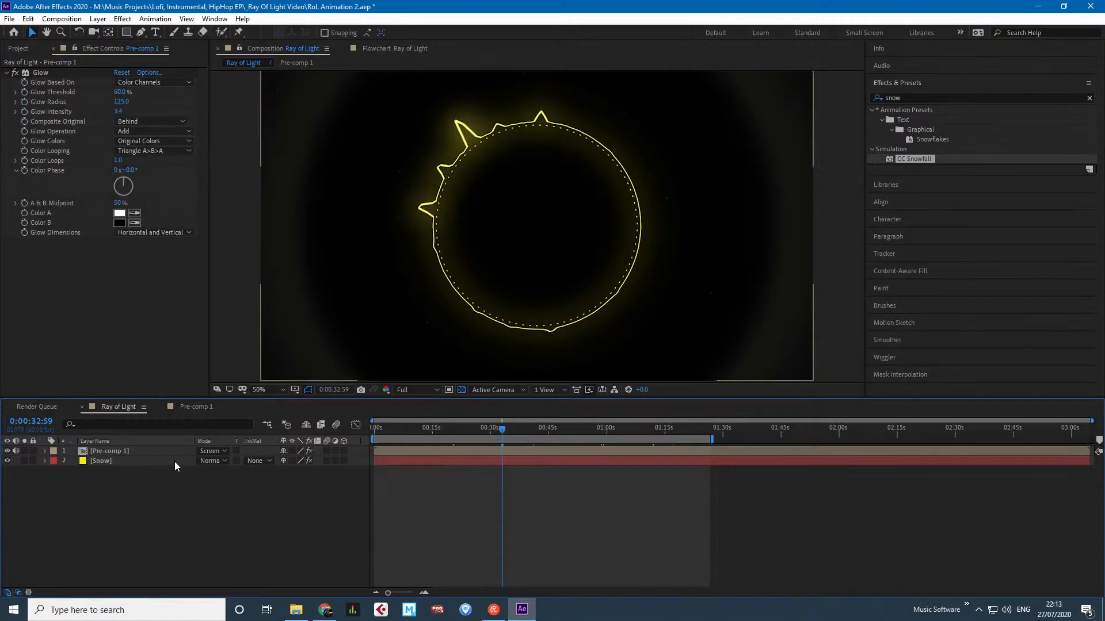
double_click(731, 440)
left_click(113, 452)
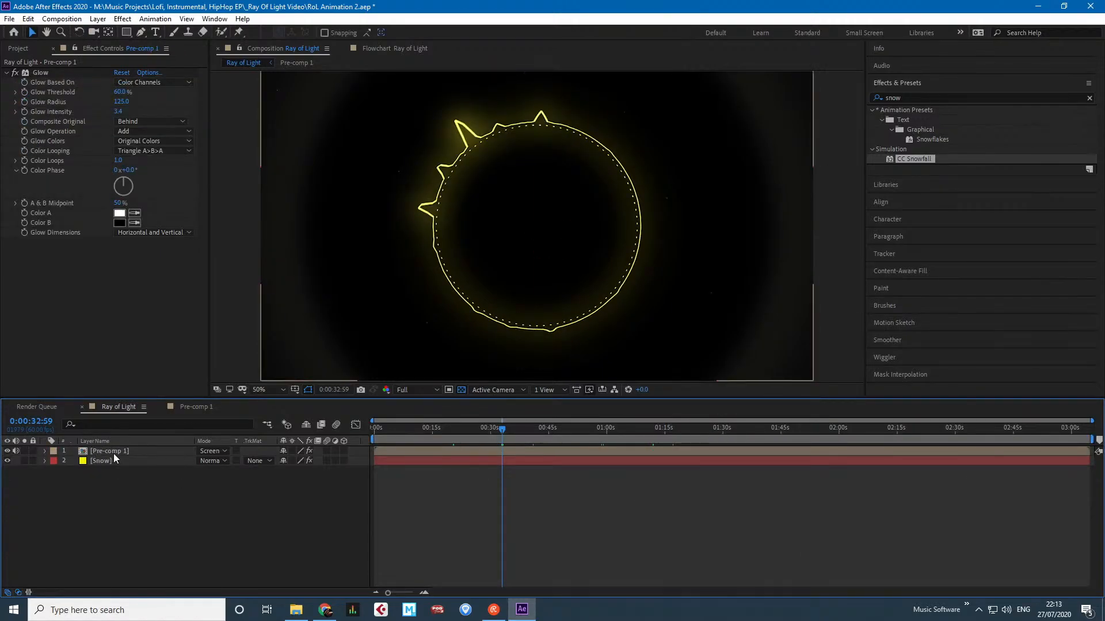
right_click(112, 451)
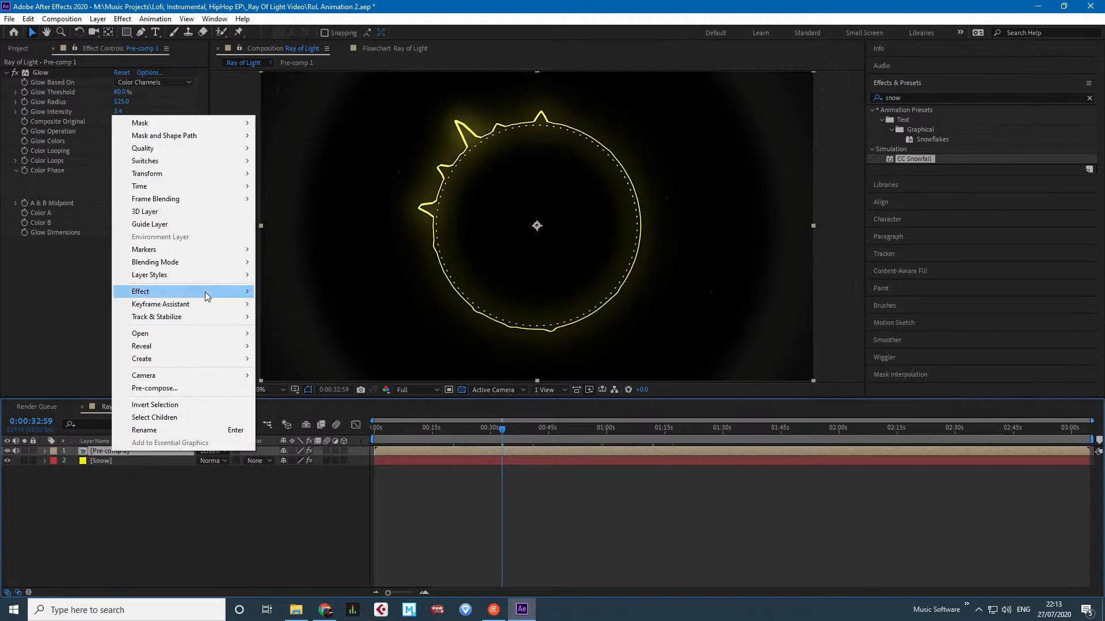
mouse_move(206, 303)
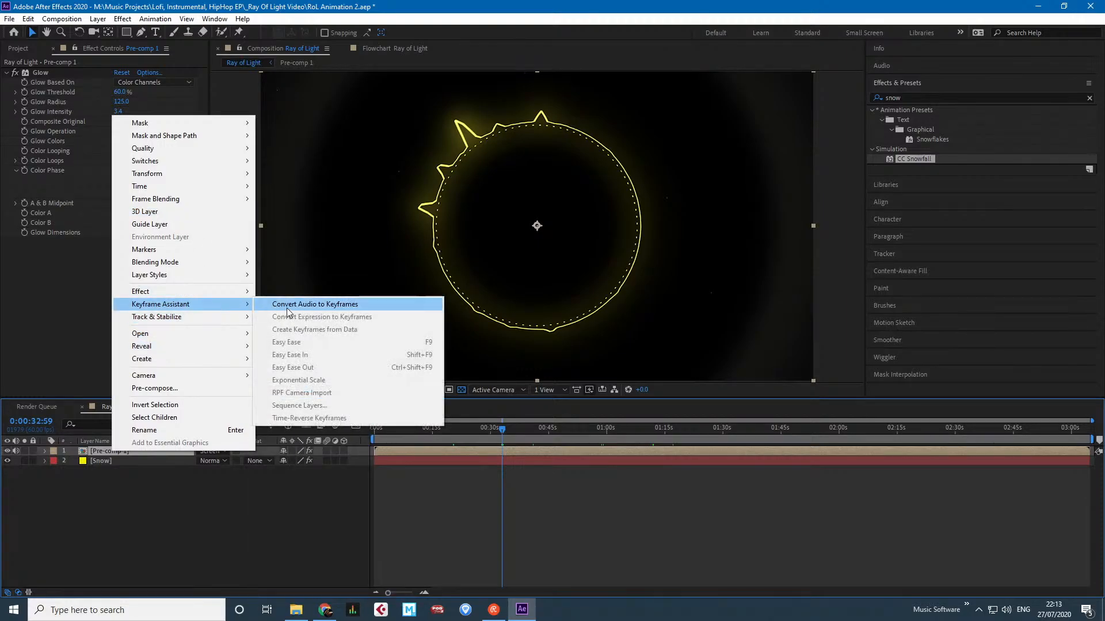
left_click(286, 306)
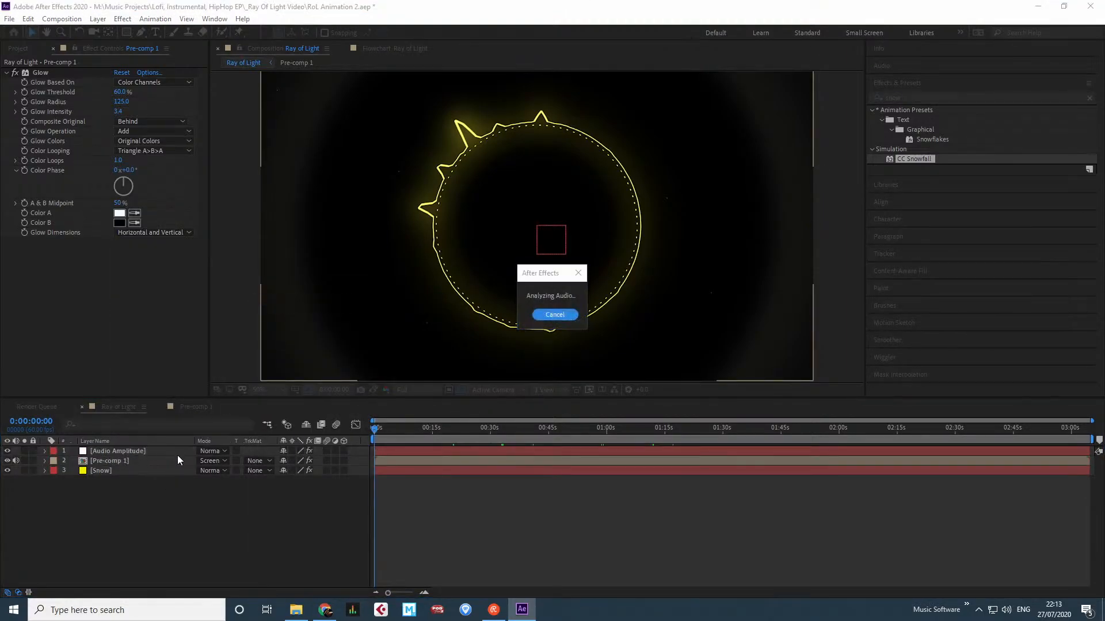
Search the effects for "light" and apply CC Light Rays to Pre-comp 1.
left_click(926, 99)
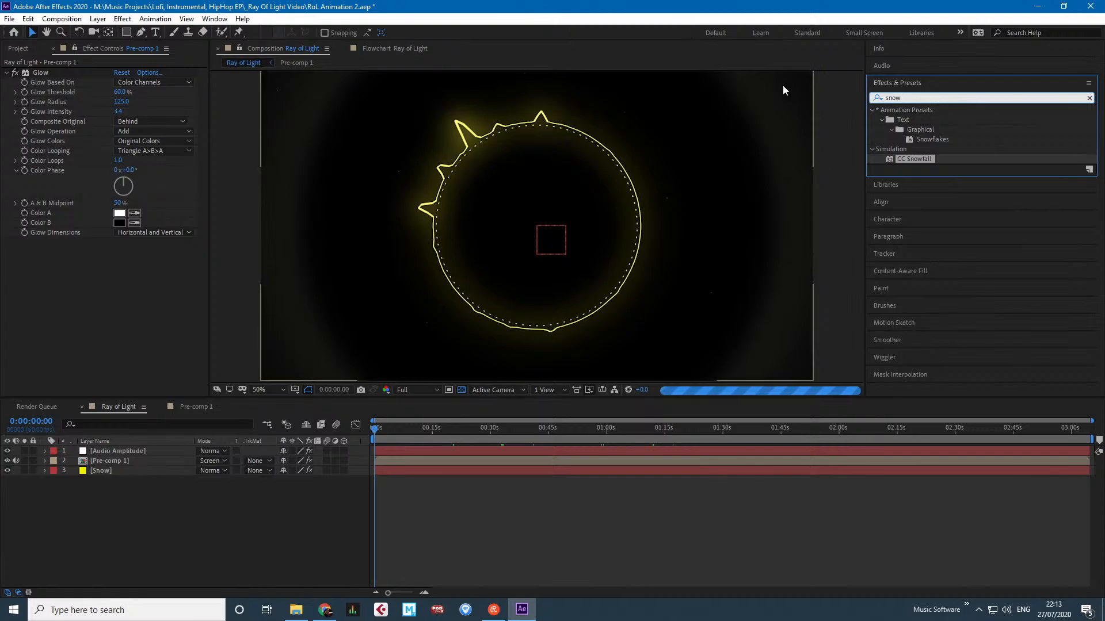
type("lighjt")
key("BackSpace")
key("BackSpace")
key("BackSpace")
key("BackSpace")
key("BackSpace")
key("BackSpace")
key("BackSpace")
key("BackSpace")
key("BackSpace")
key("BackSpace")
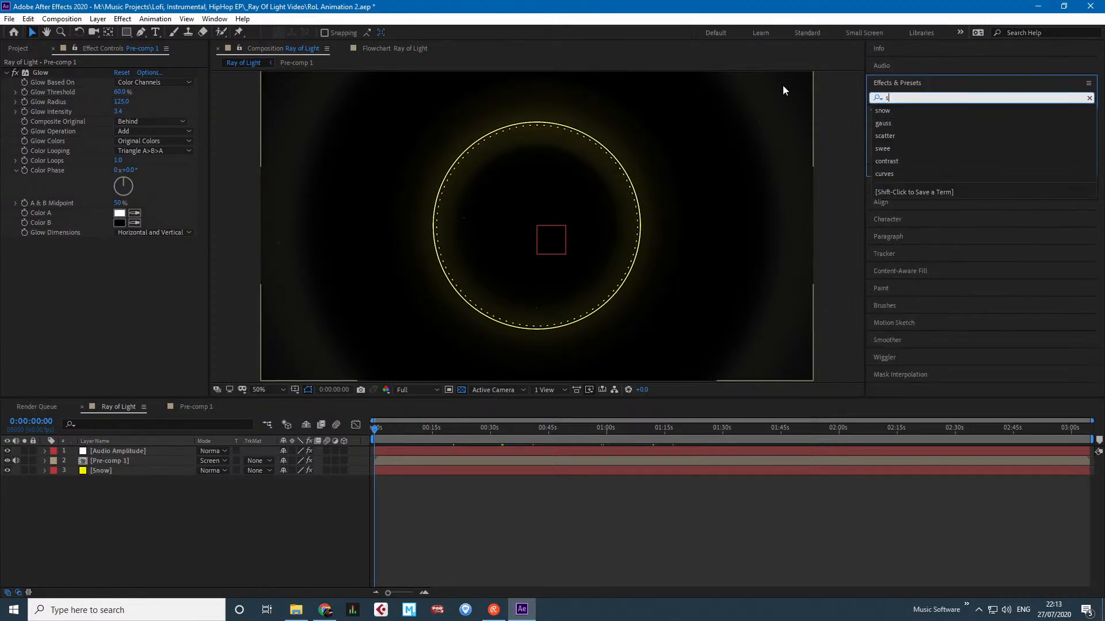
type("lgitj")
key("BackSpace")
key("BackSpace")
key("BackSpace")
key("BackSpace")
type("ight")
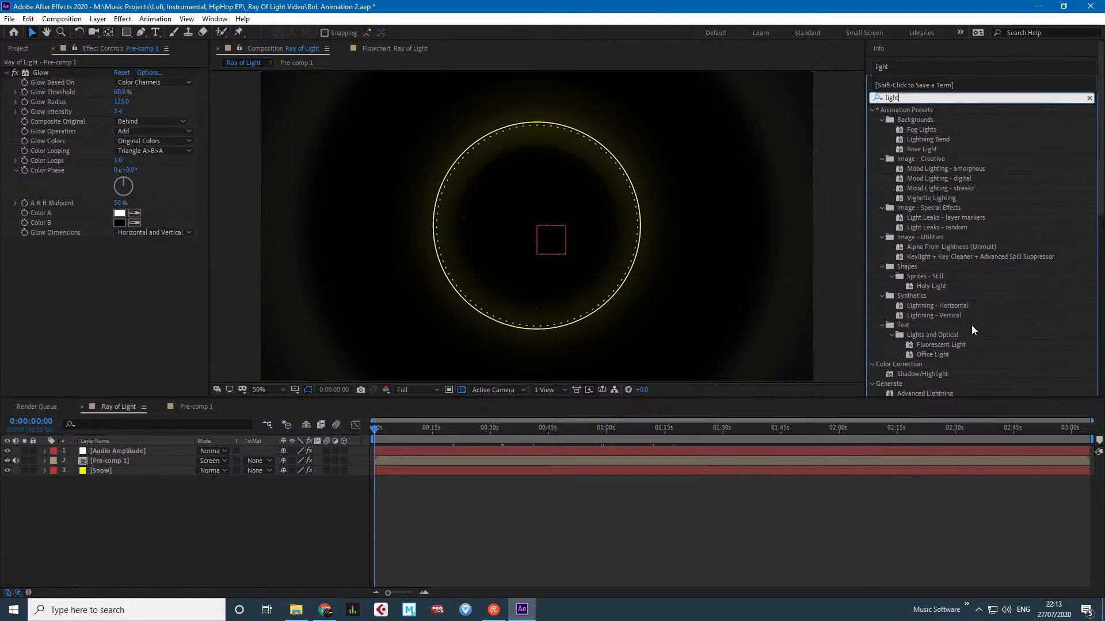
scroll(977, 276, "down", 3)
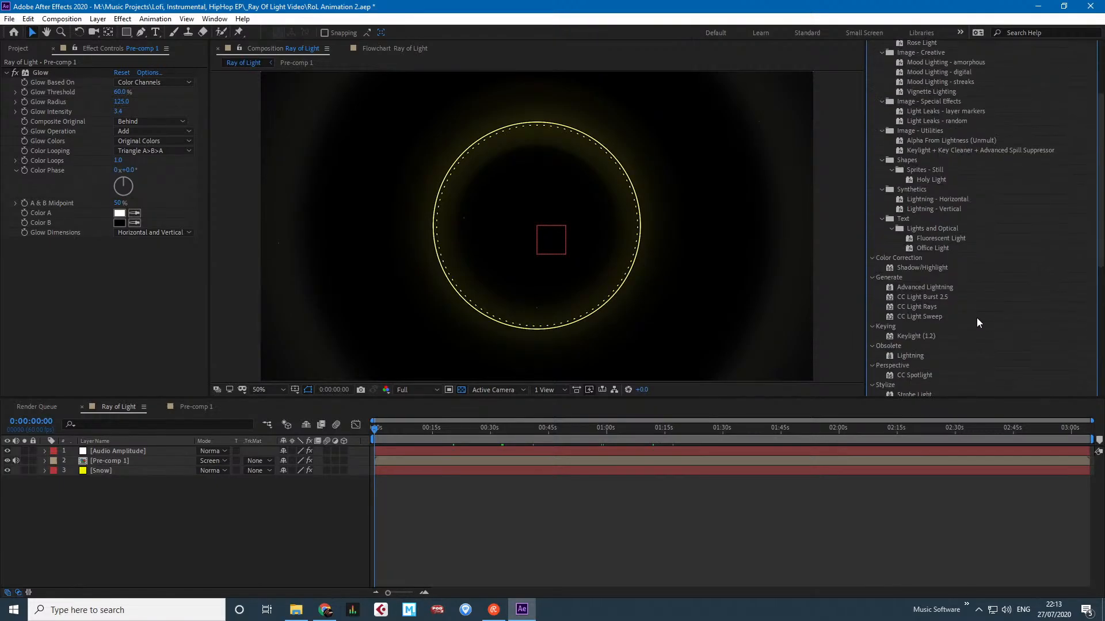
left_click_drag(907, 309, 79, 261)
Centre CC Light Rays in the ring at about 962,540, with Intensity 196 and Radius 556.
left_click_drag(399, 150, 535, 225)
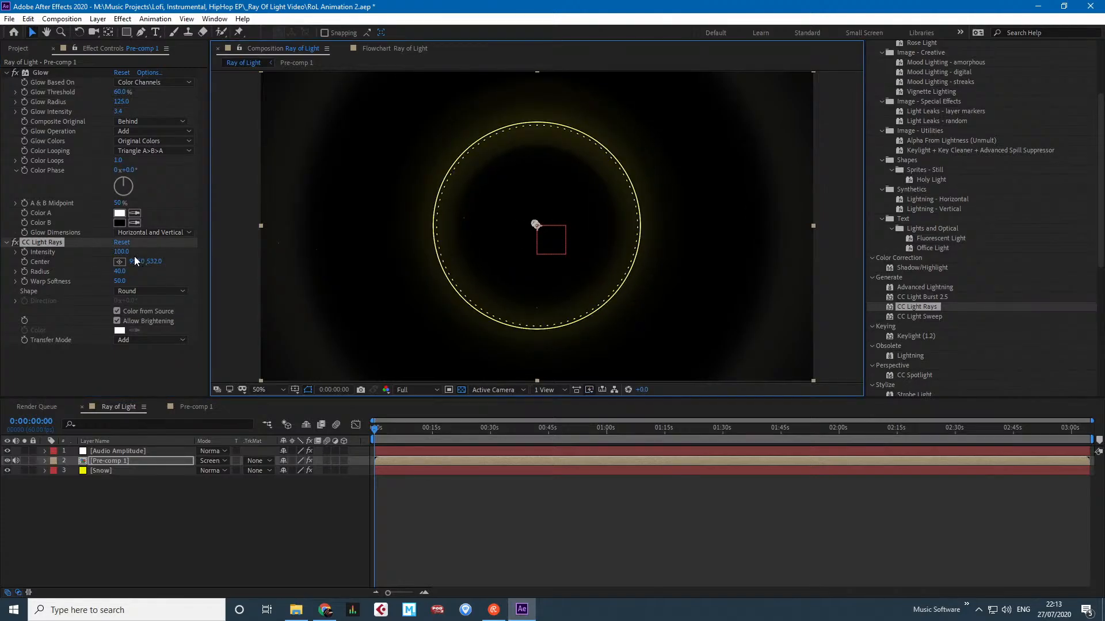
left_click_drag(129, 252, 172, 252)
left_click_drag(120, 278, 261, 272)
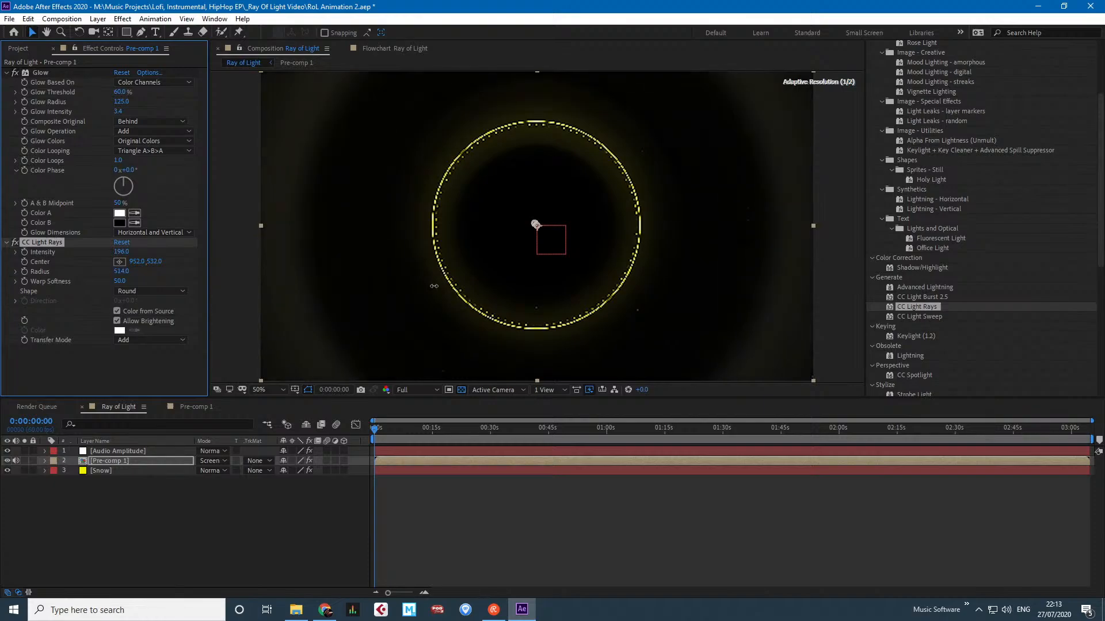
left_click_drag(434, 286, 451, 250)
mouse_move(534, 224)
left_mouse_down()
mouse_move(413, 235)
mouse_move(305, 218)
mouse_move(446, 234)
mouse_move(537, 225)
left_mouse_up()
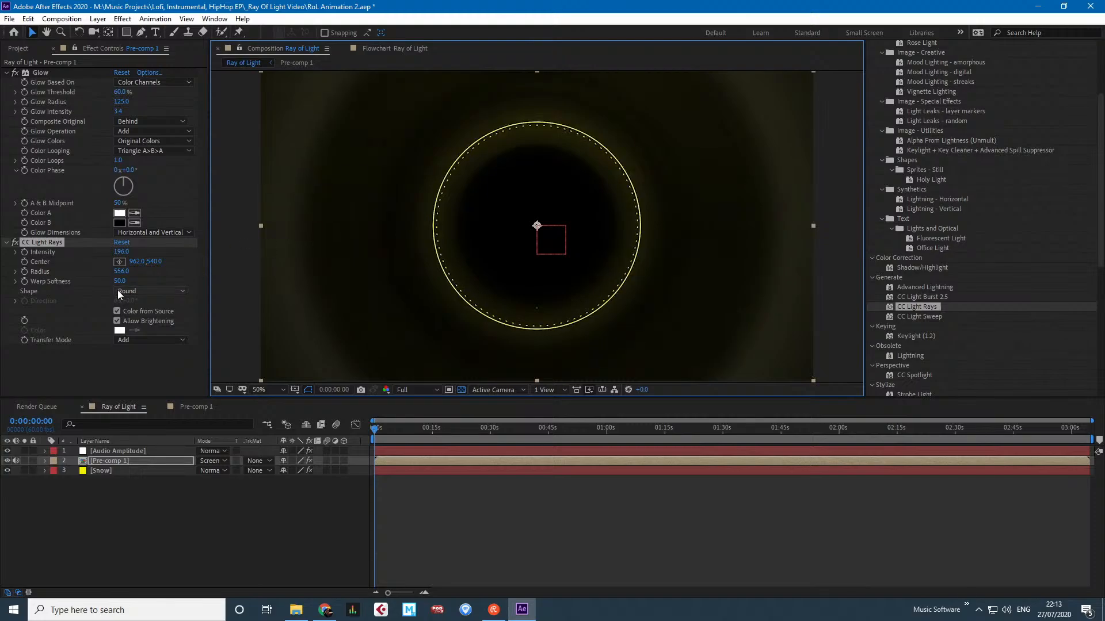
Set CC Light Rays' Warp Softness to 113 and its Shape to Square.
left_click_drag(119, 281, 191, 282)
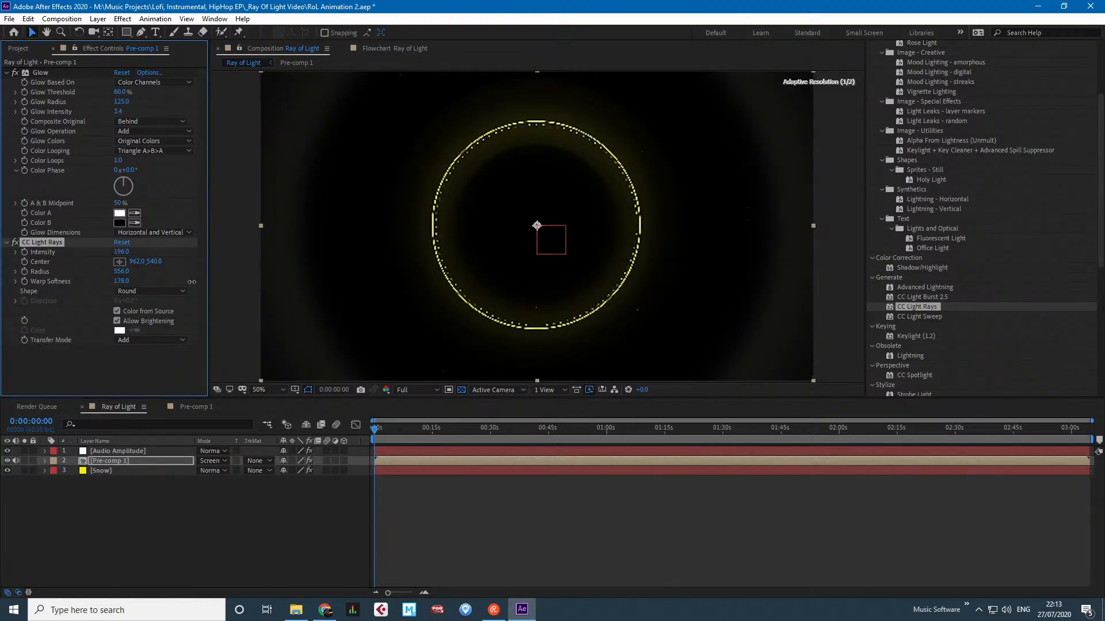
left_click(163, 292)
left_click(165, 315)
Try CC Light Rays off-centre at 1034,550, set its Intensity to 125 and return its centre to the ring's middle.
mouse_move(536, 226)
left_mouse_down()
mouse_move(426, 224)
mouse_move(444, 182)
mouse_move(523, 146)
mouse_move(533, 227)
mouse_move(558, 229)
left_mouse_up()
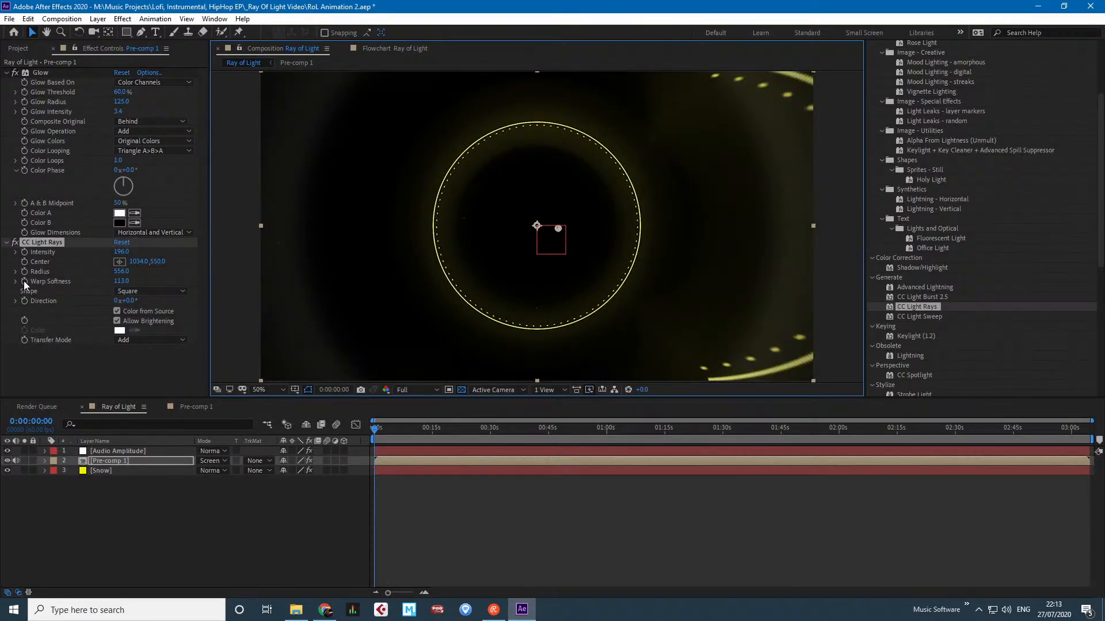
left_click_drag(120, 253, 87, 259)
left_click_drag(557, 229, 534, 229)
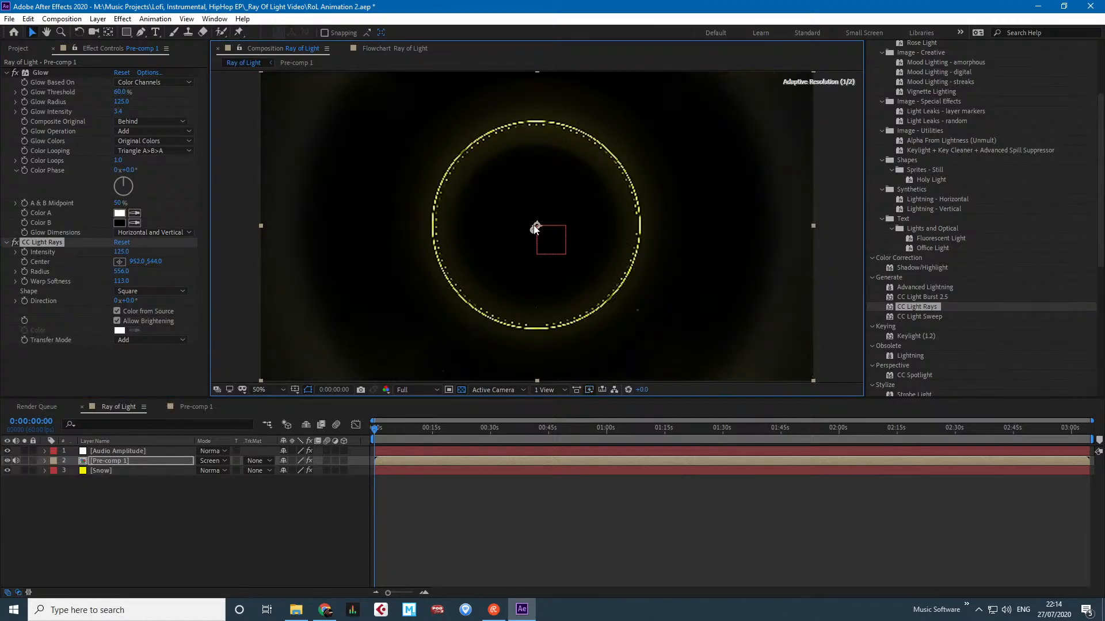
Check the CC Light Rays effect by toggling it and raise its Intensity to 1422.
left_click(15, 243)
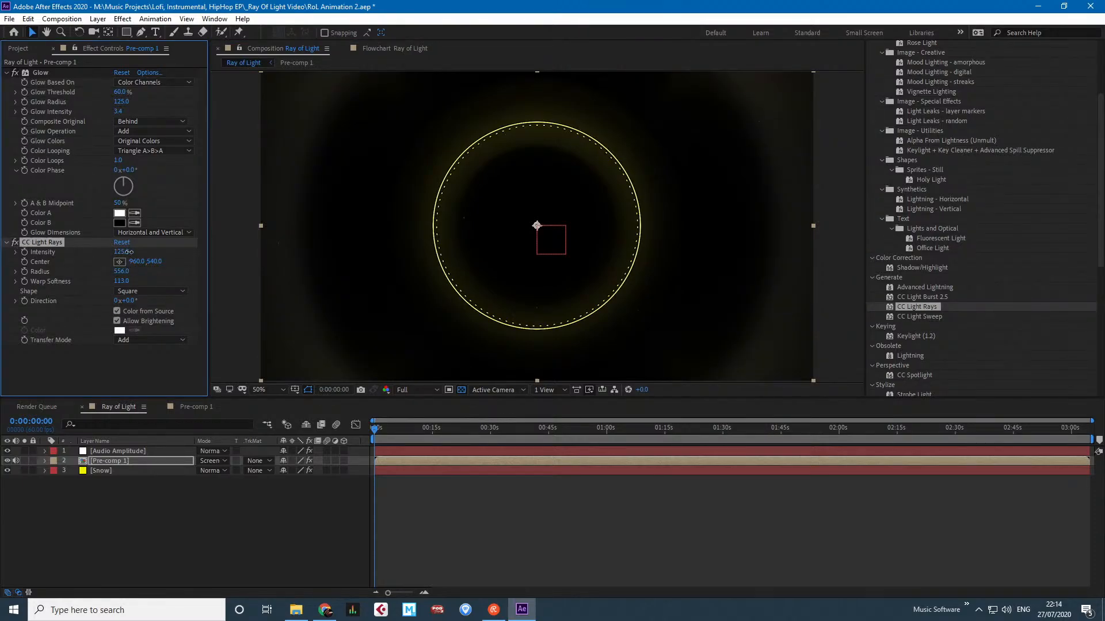
left_click_drag(127, 251, 189, 253)
left_click_drag(584, 297, 836, 297)
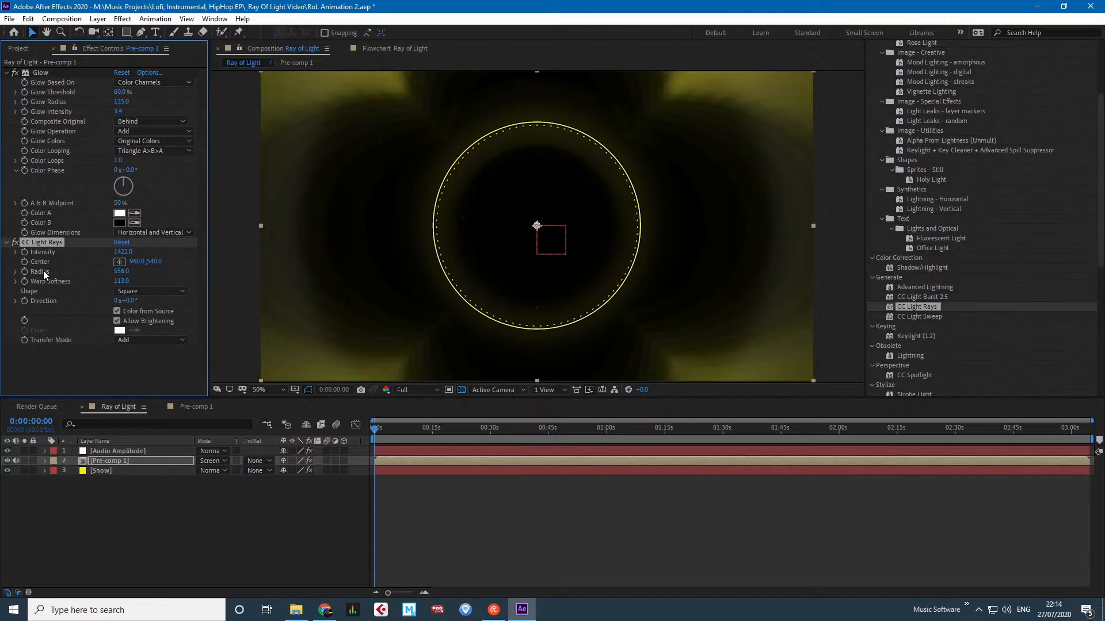
Expand the Pre-comp 1 layer and reveal the Both Channels slider of the Audio Amplitude layer.
left_click(44, 461)
left_click(44, 451)
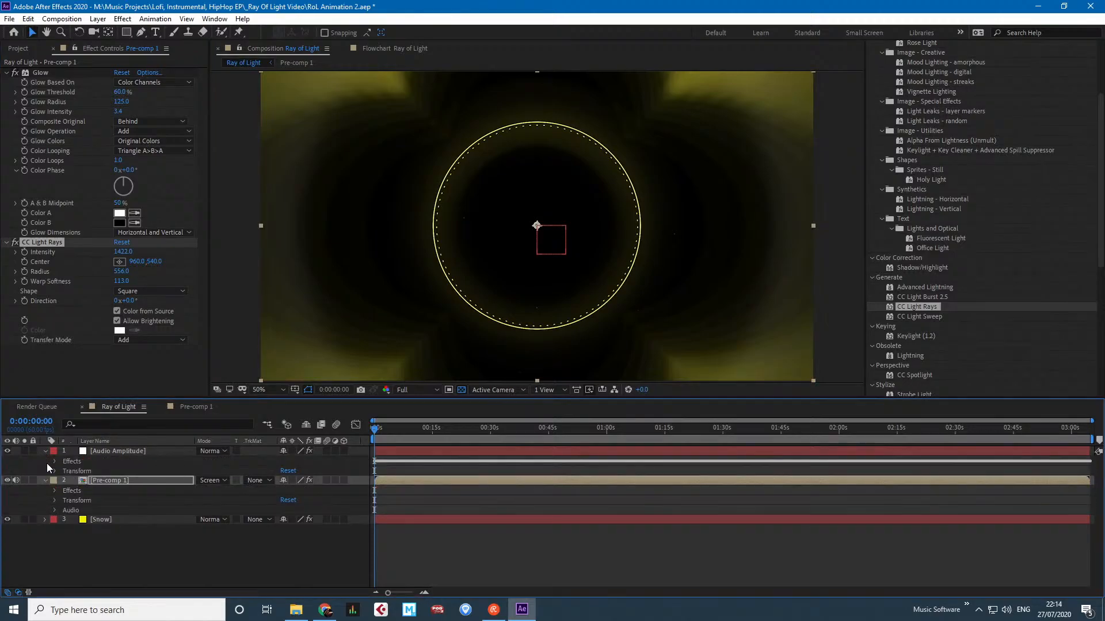
left_click(54, 499)
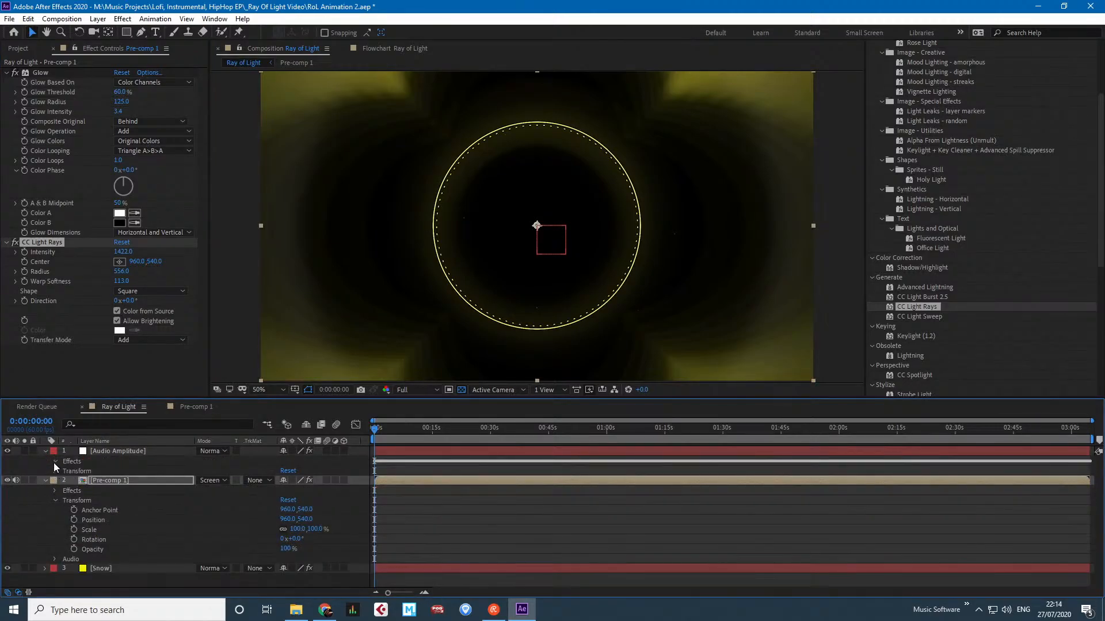
left_click(55, 461)
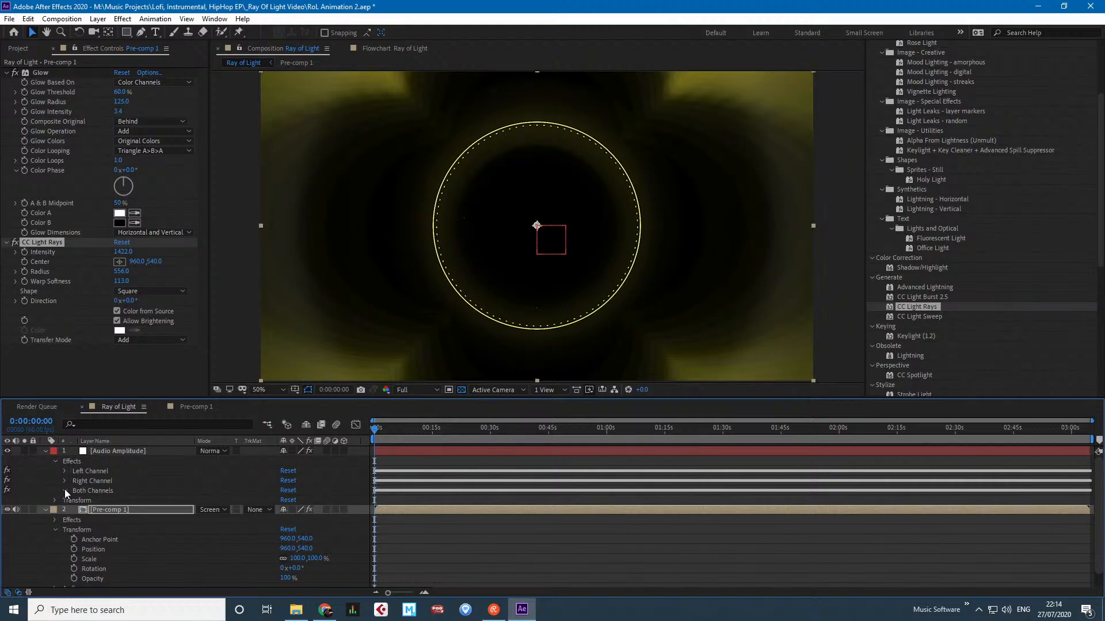
left_click(65, 490)
scroll(72, 512, "down", 2)
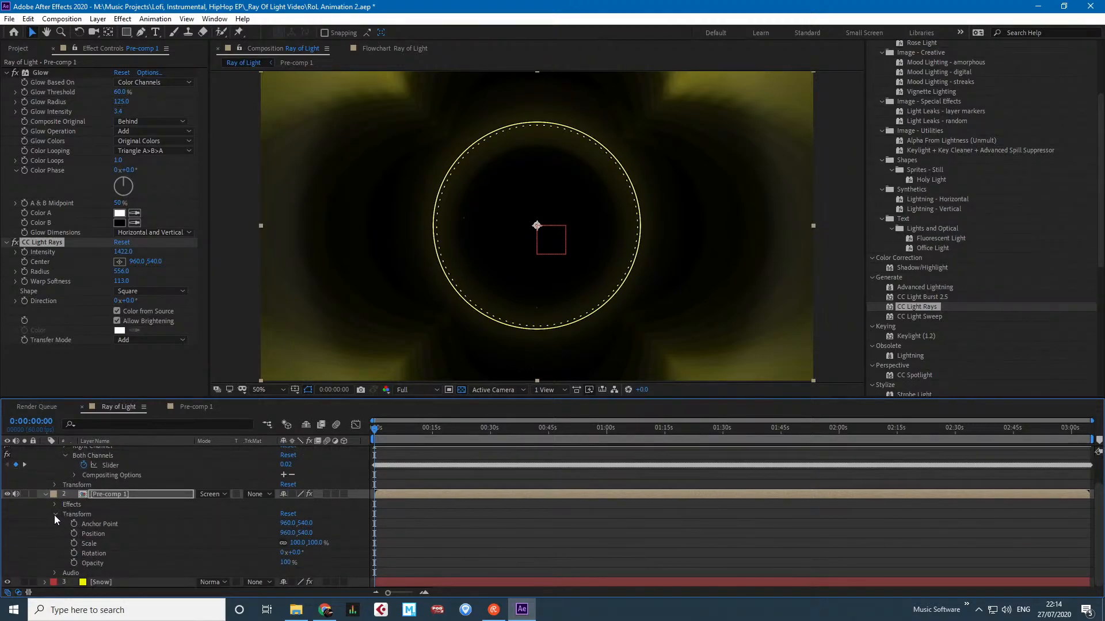
Link the CC Light Rays Intensity on Pre-comp 1 by expression to Audio Amplitude's Both Channels slider.
left_click(55, 514)
left_click(58, 540)
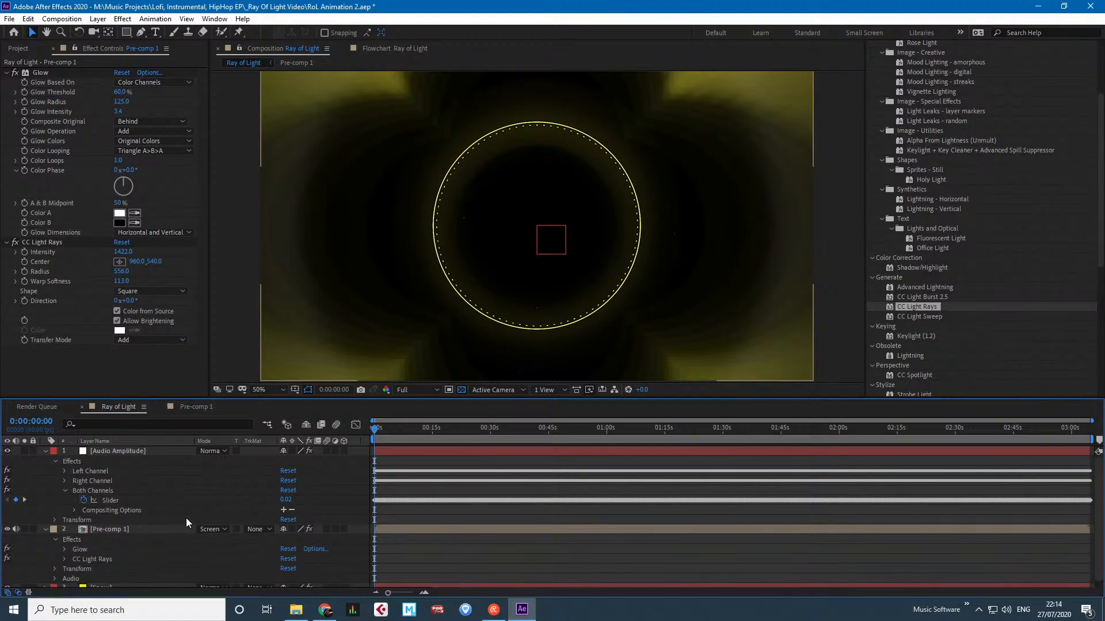
scroll(282, 530, "down", 1)
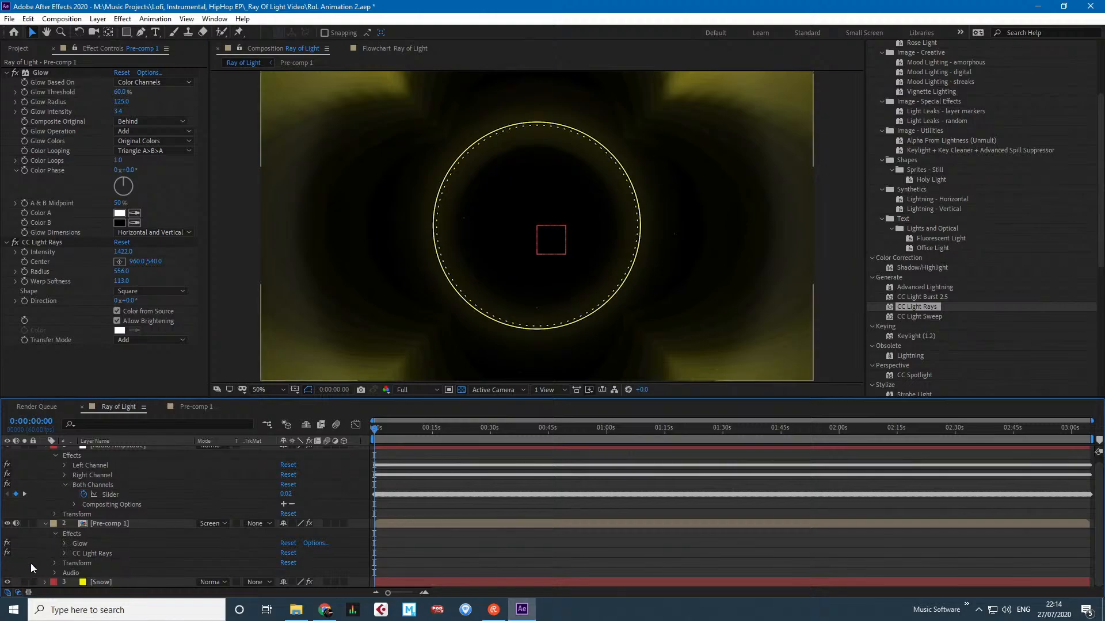
left_click(64, 553)
scroll(195, 512, "down", 4)
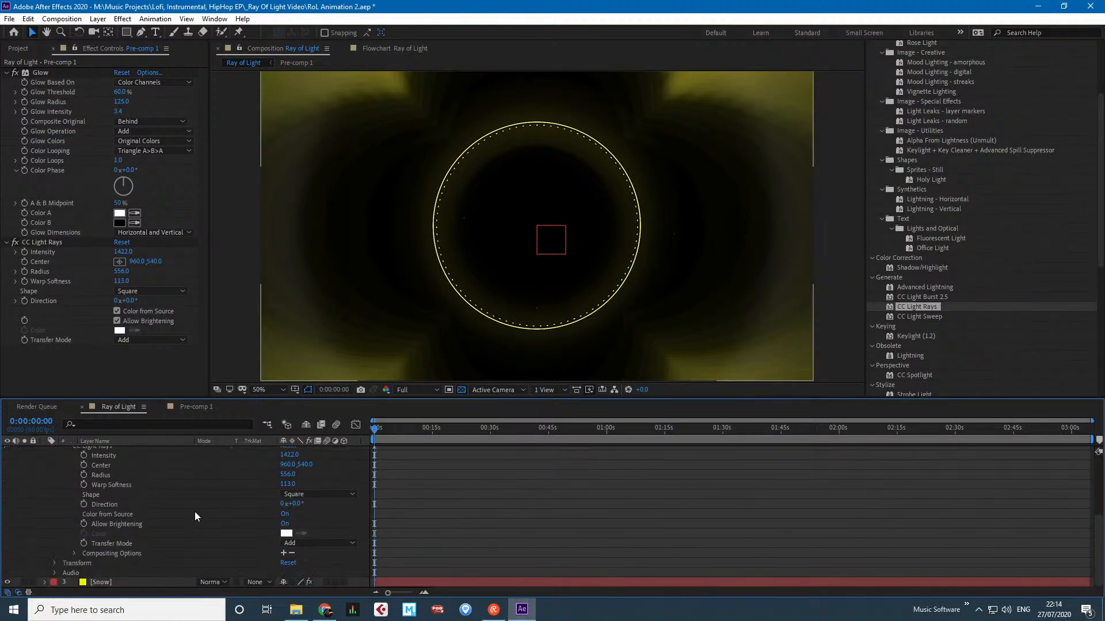
left_click(127, 486)
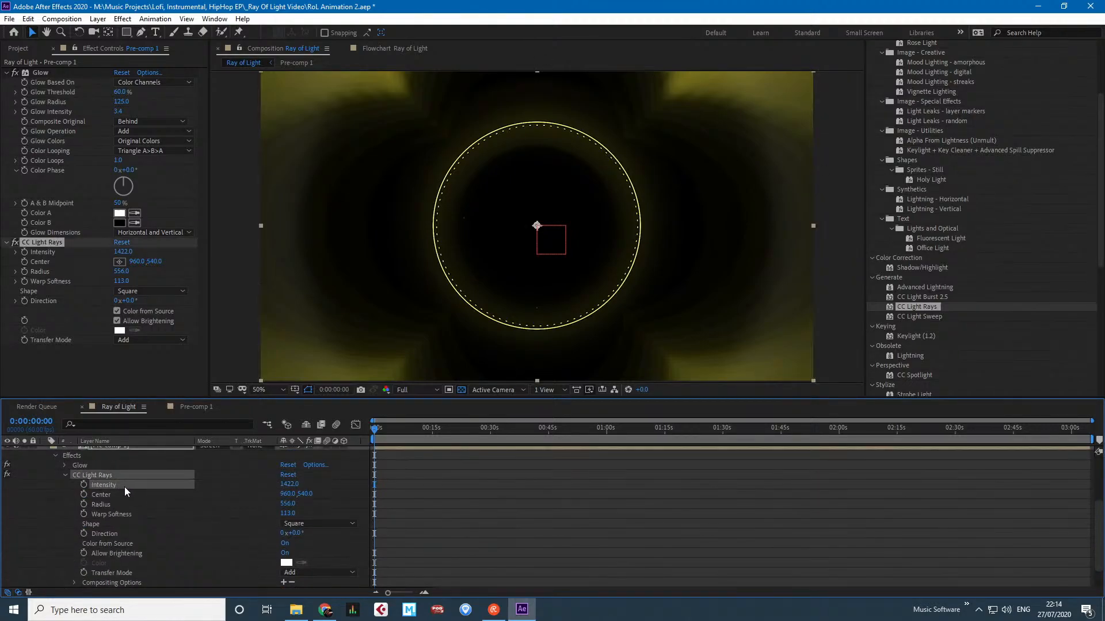
left_click(84, 485, "alt")
left_click_drag(311, 493, 112, 499)
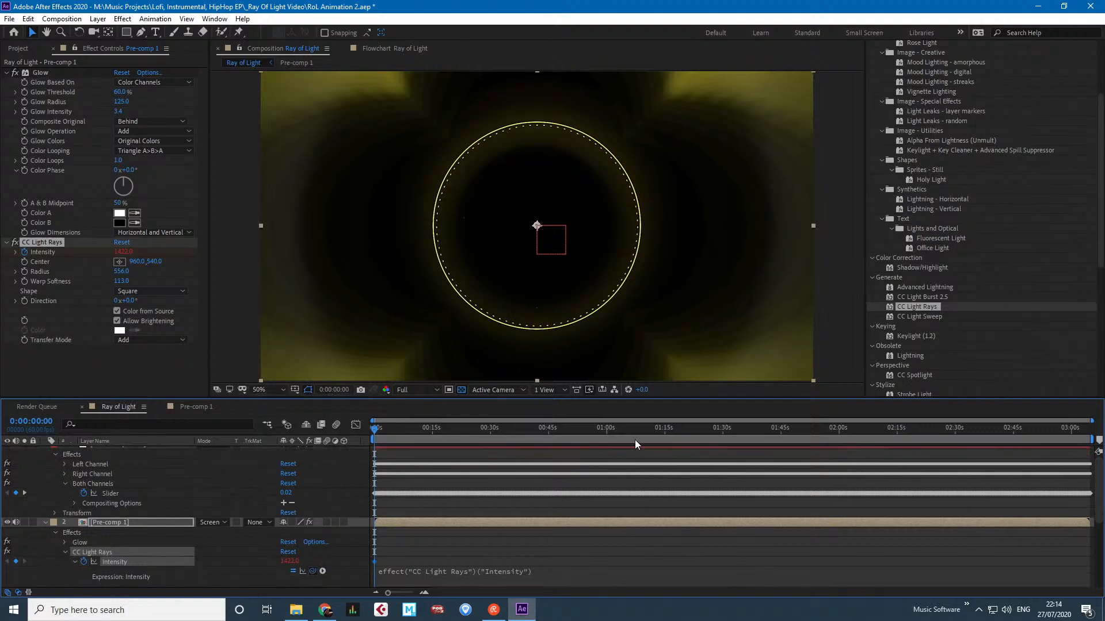
Check the audio-driven light rays at 0:01:03:18, 0:01:21:44 and 0:01:17:25.
left_click(619, 426)
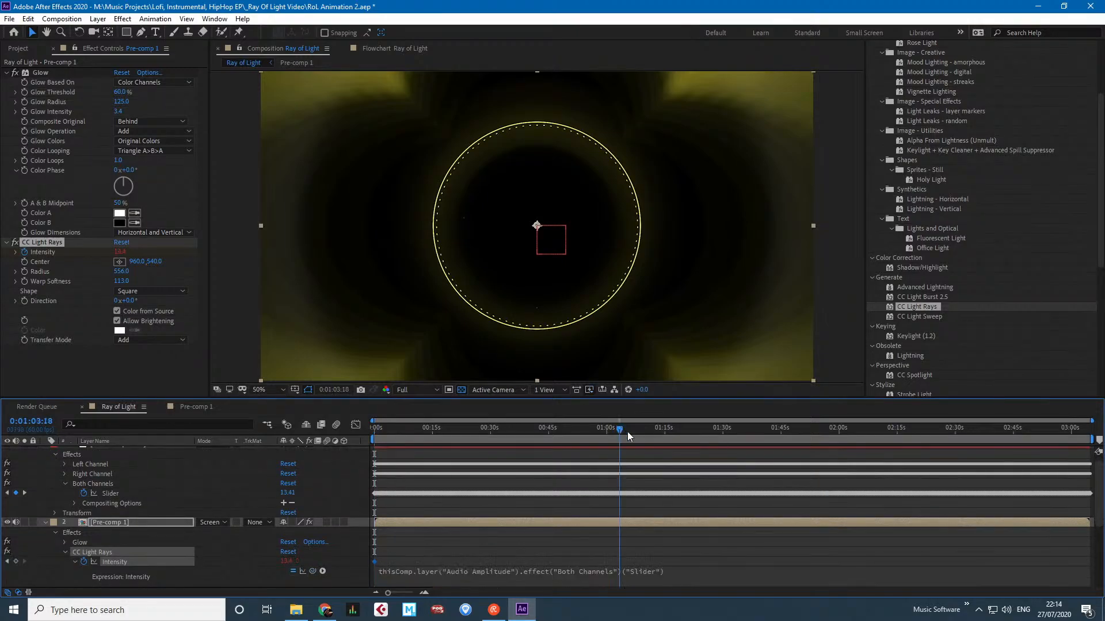
left_click(690, 433)
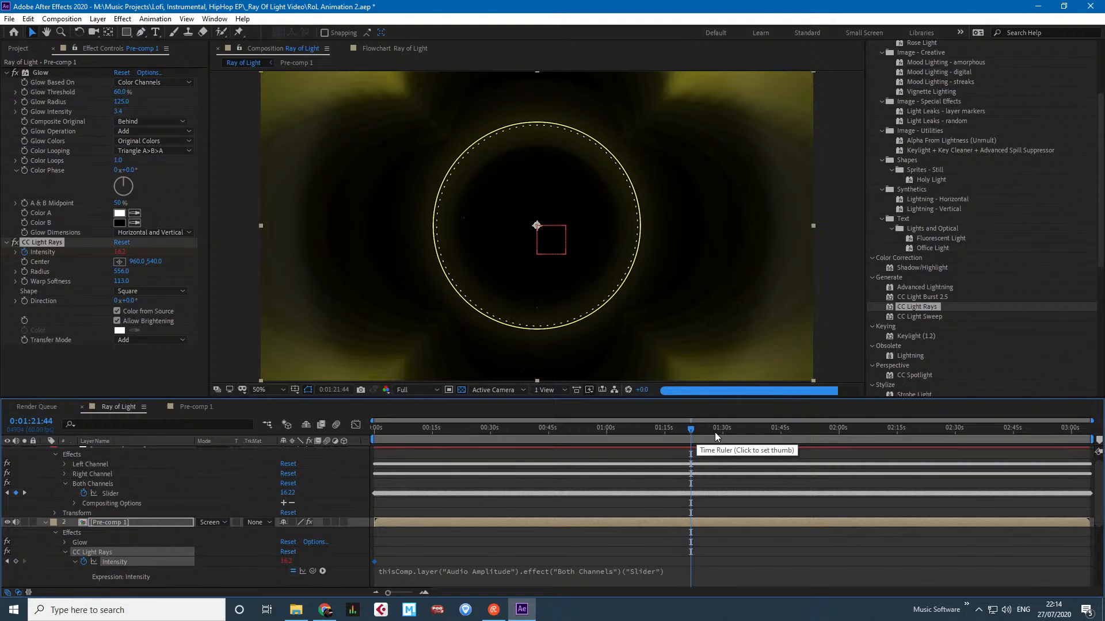
left_click(675, 429)
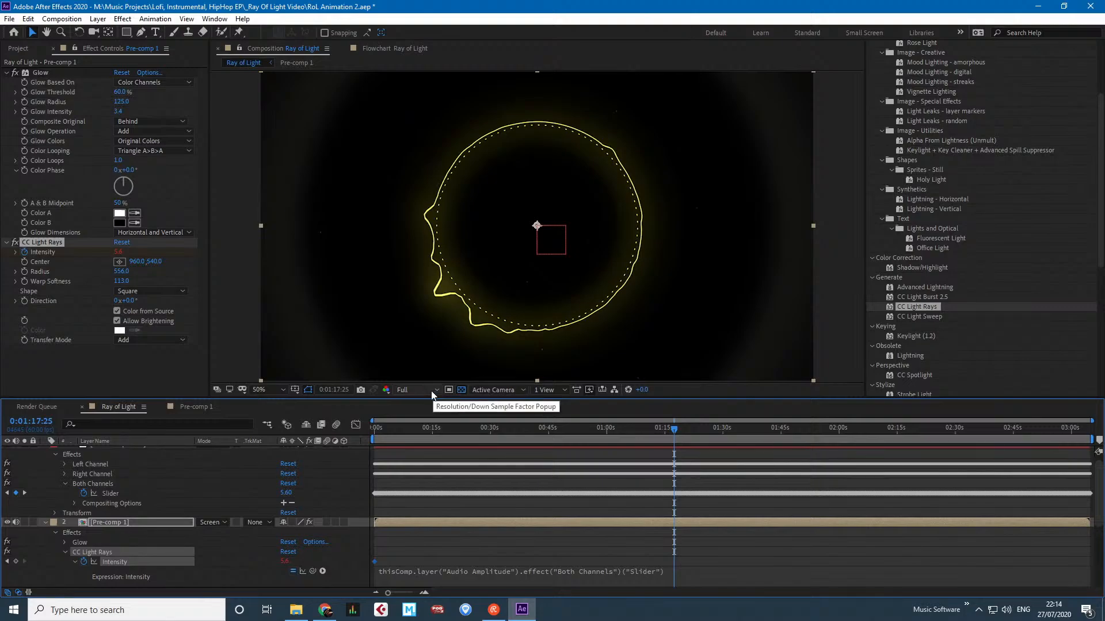
Play a preview at Third resolution with the work area starting at about 0:00:56.
left_click(417, 390)
left_click(433, 442)
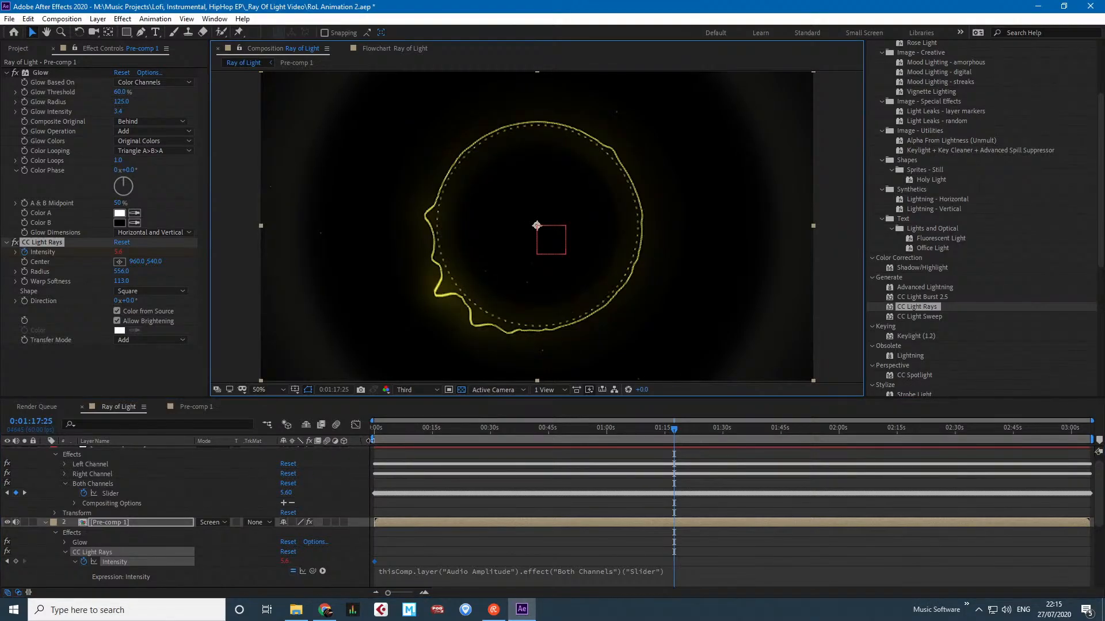
left_click_drag(373, 440, 595, 476)
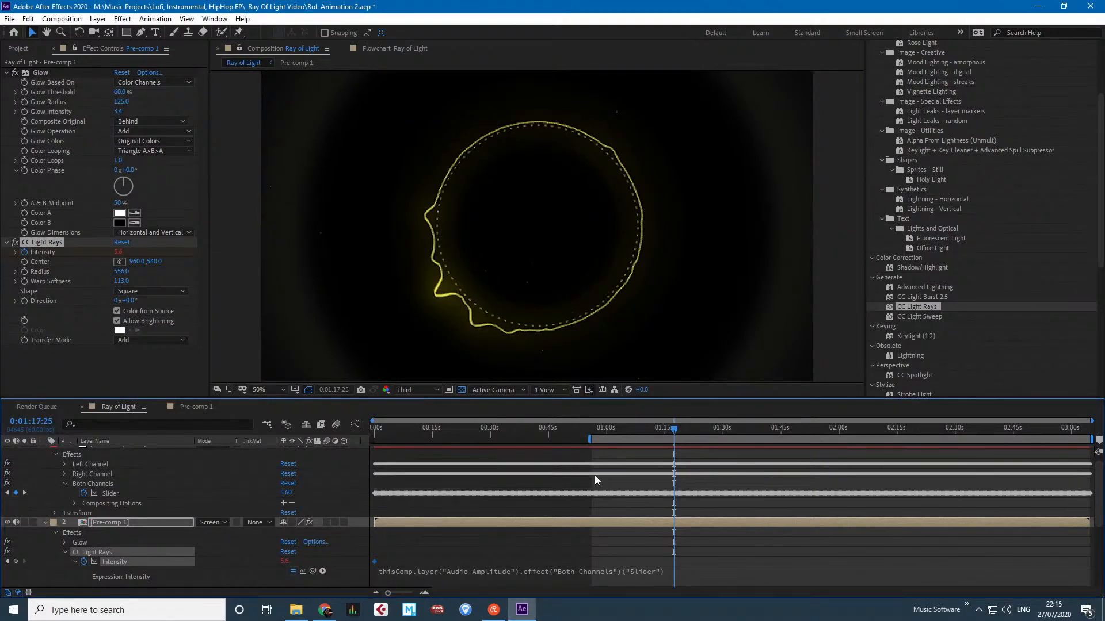
key("space")
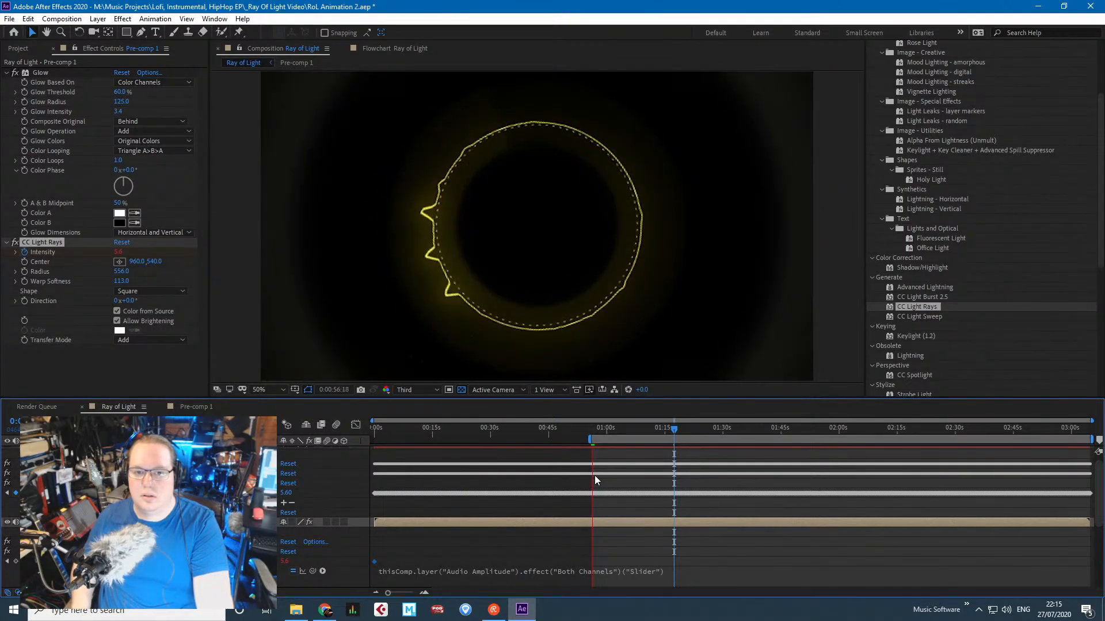
key("space")
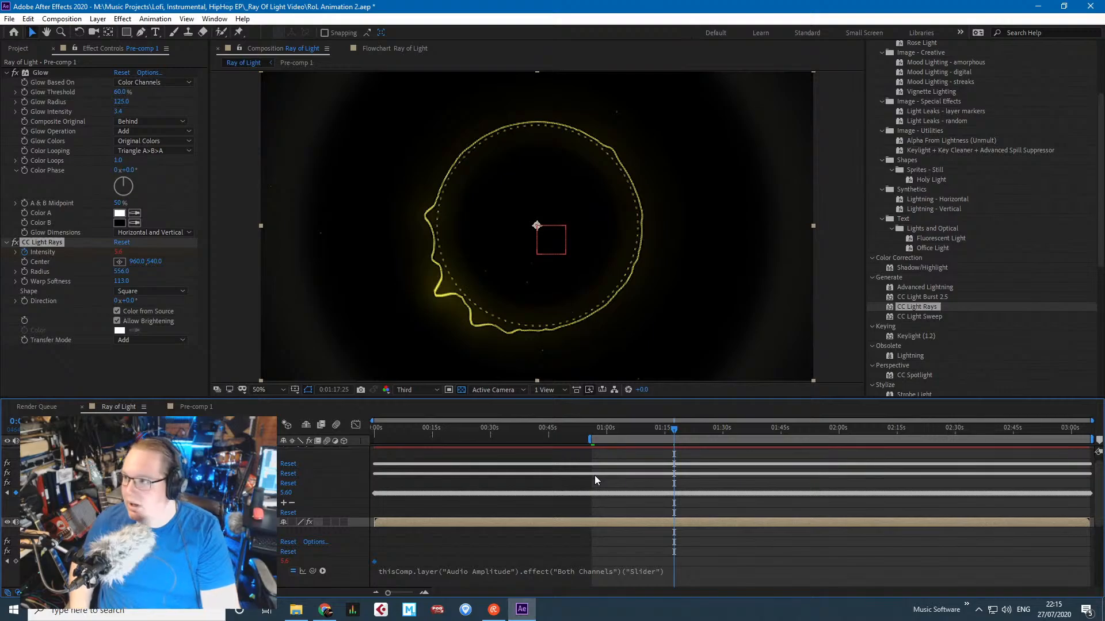